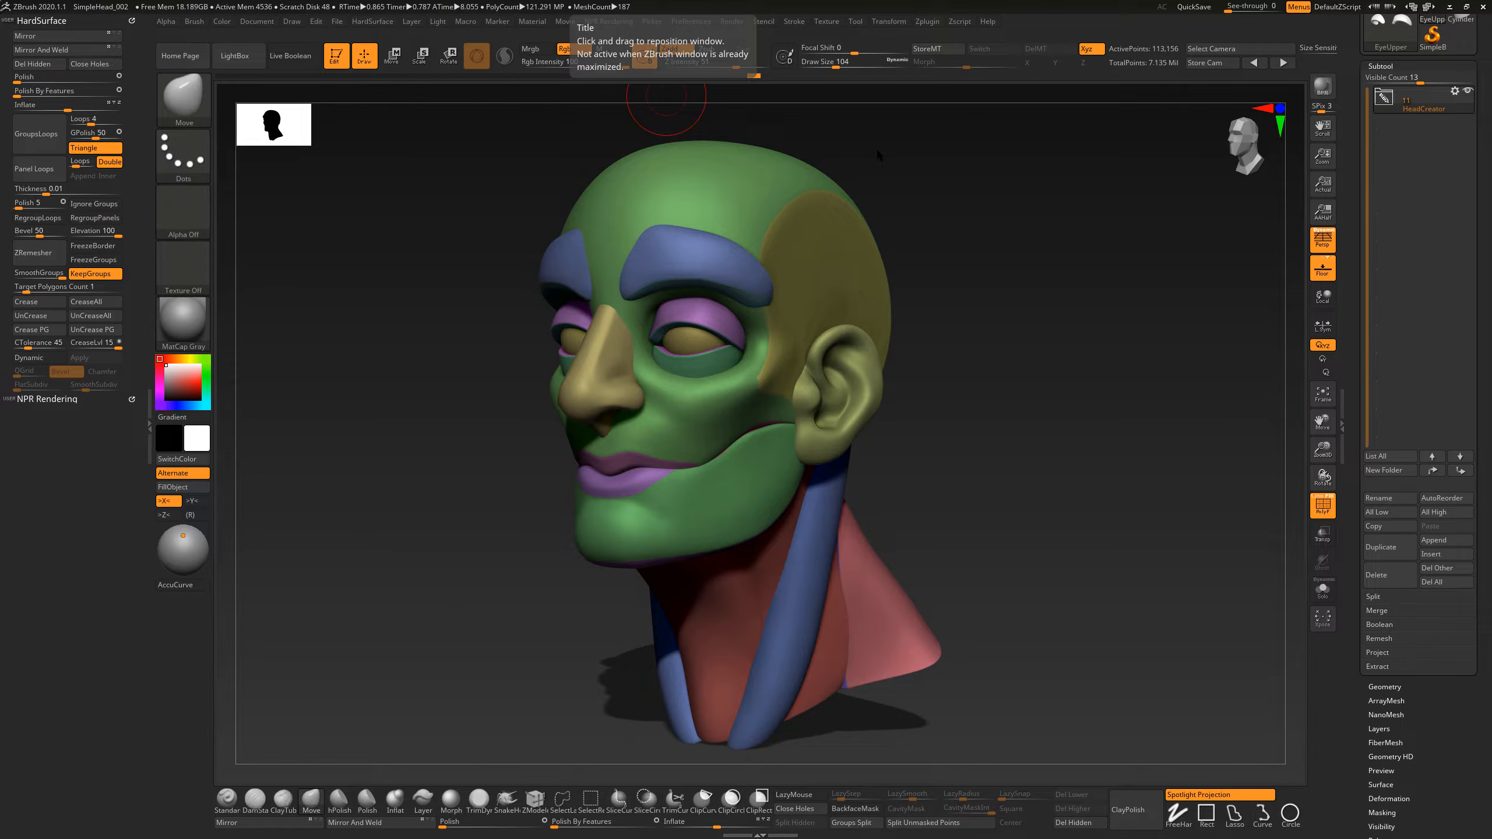
Expand the HeadCreator folder and isolate the HeadTop subtool in Solo mode, comparing it briefly with the Jaw
{"action": "left_click_drag", "start_coordinate": [1356, 117], "coordinate": [1356, 265]}
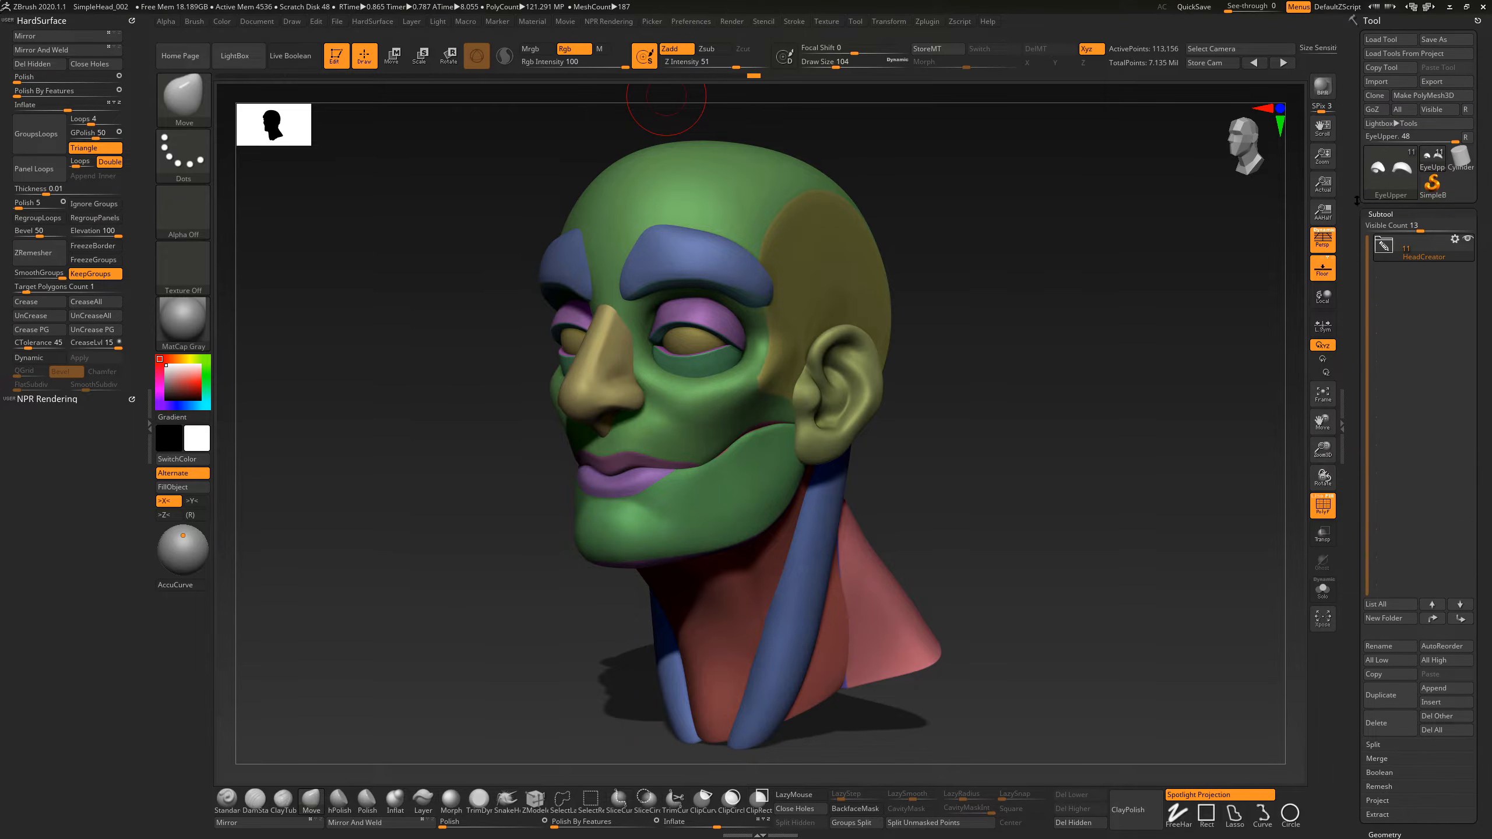
{"action": "left_click", "coordinate": [1384, 253]}
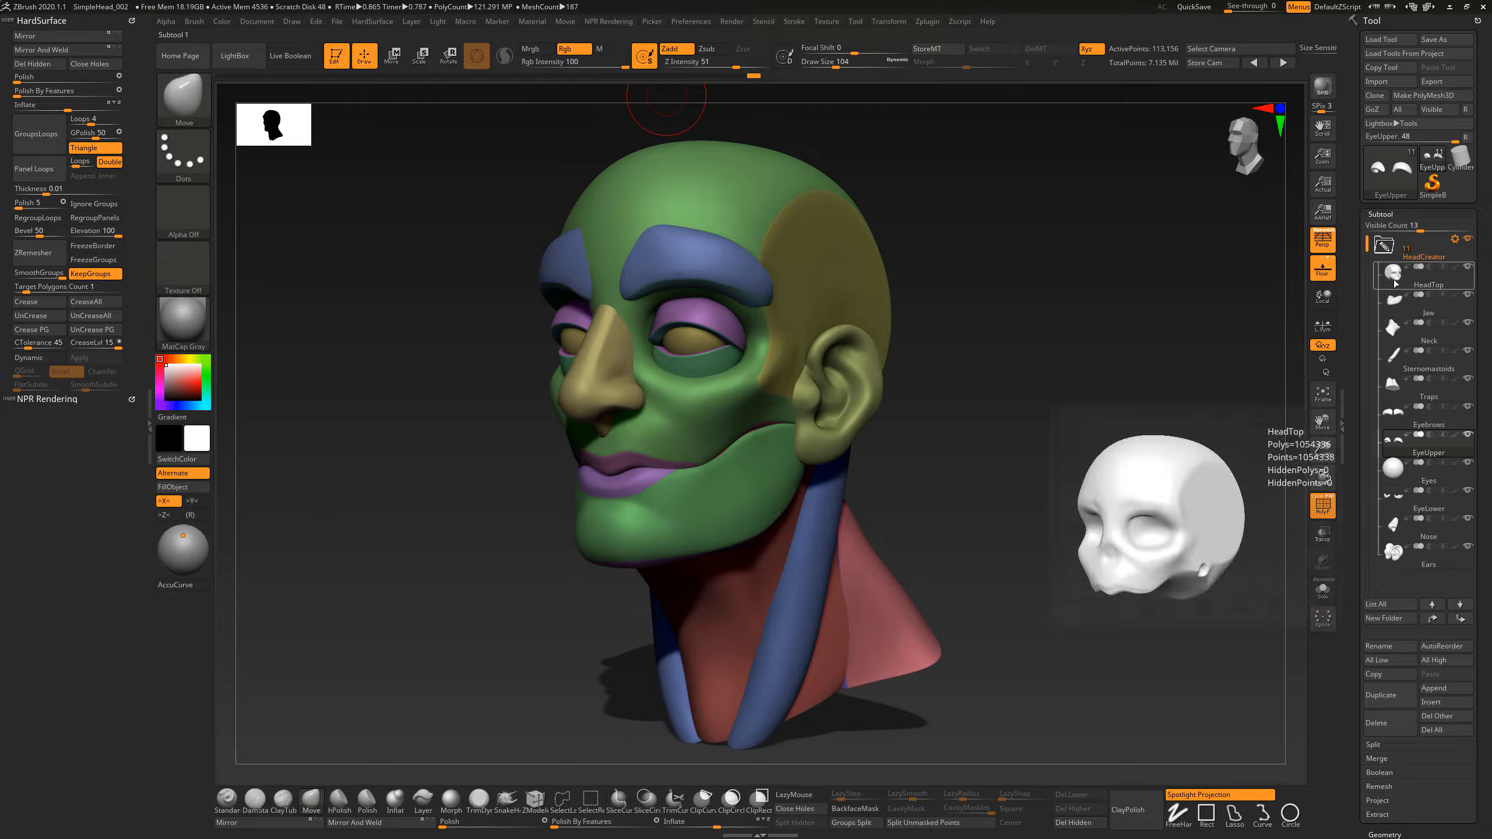
{"action": "left_click", "coordinate": [1392, 286]}
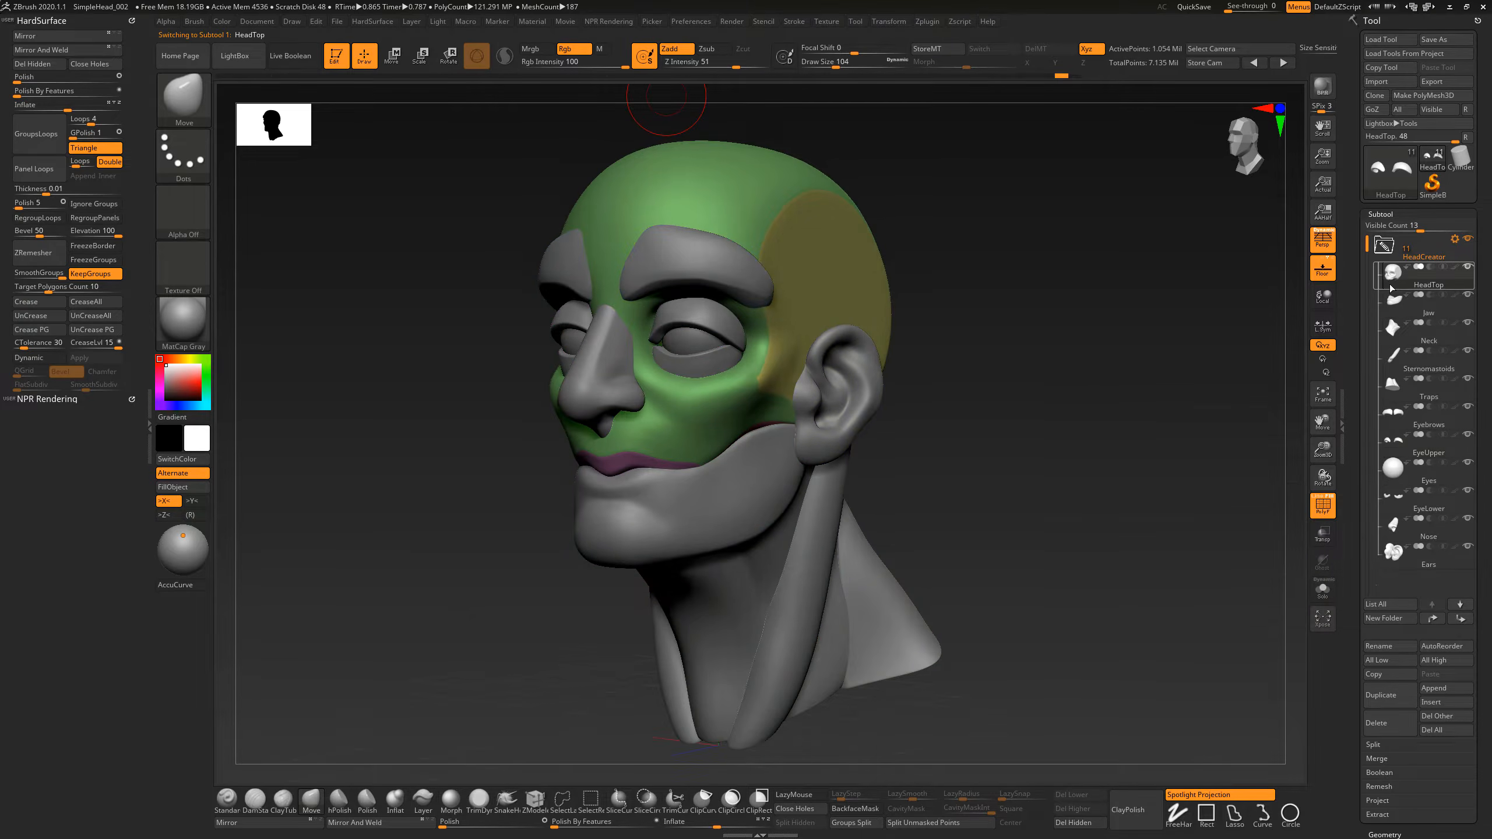
{"action": "left_click", "coordinate": [1323, 590]}
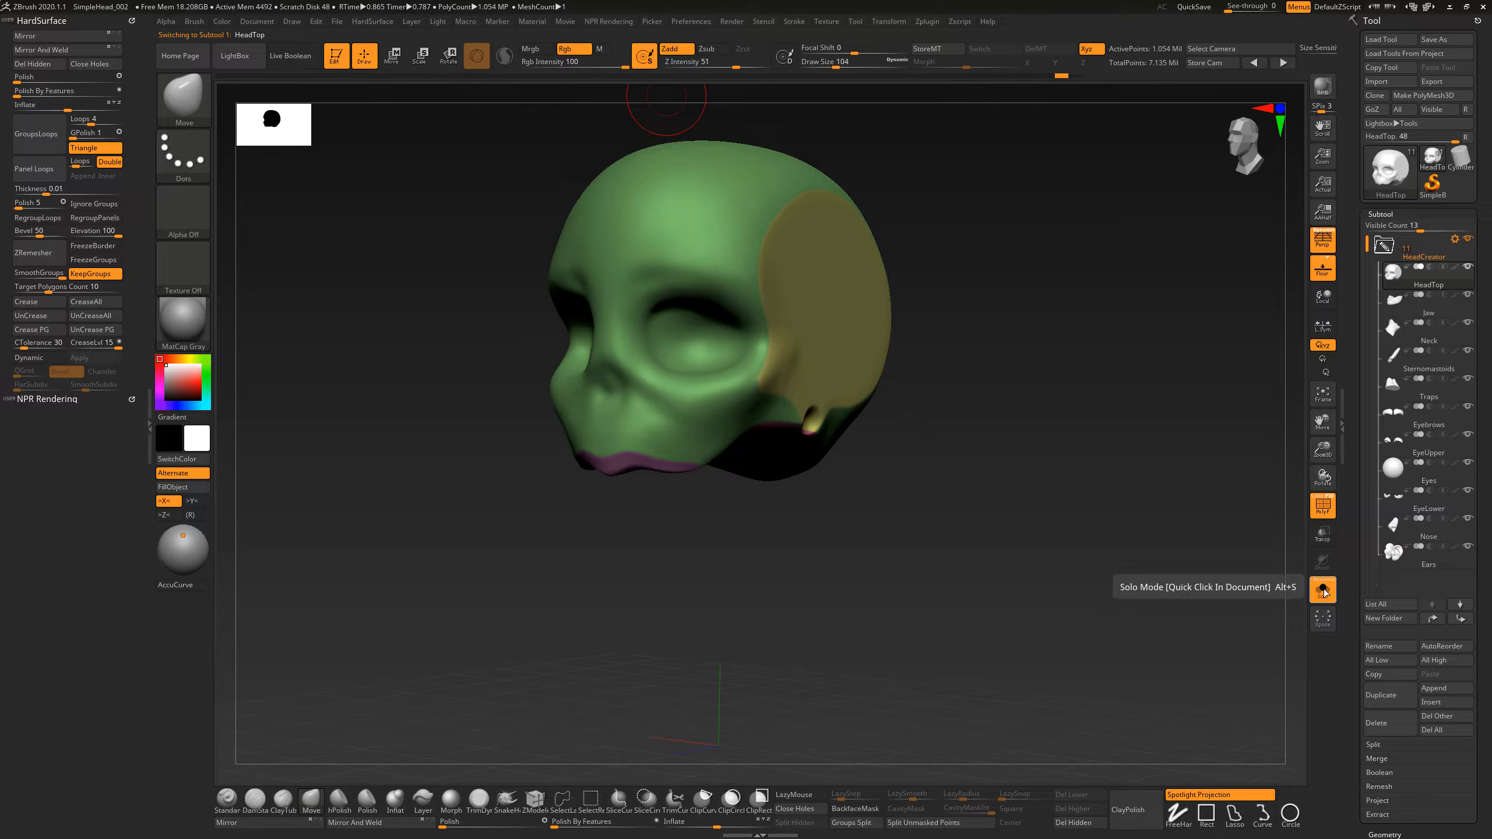
{"action": "key", "text": "Down"}
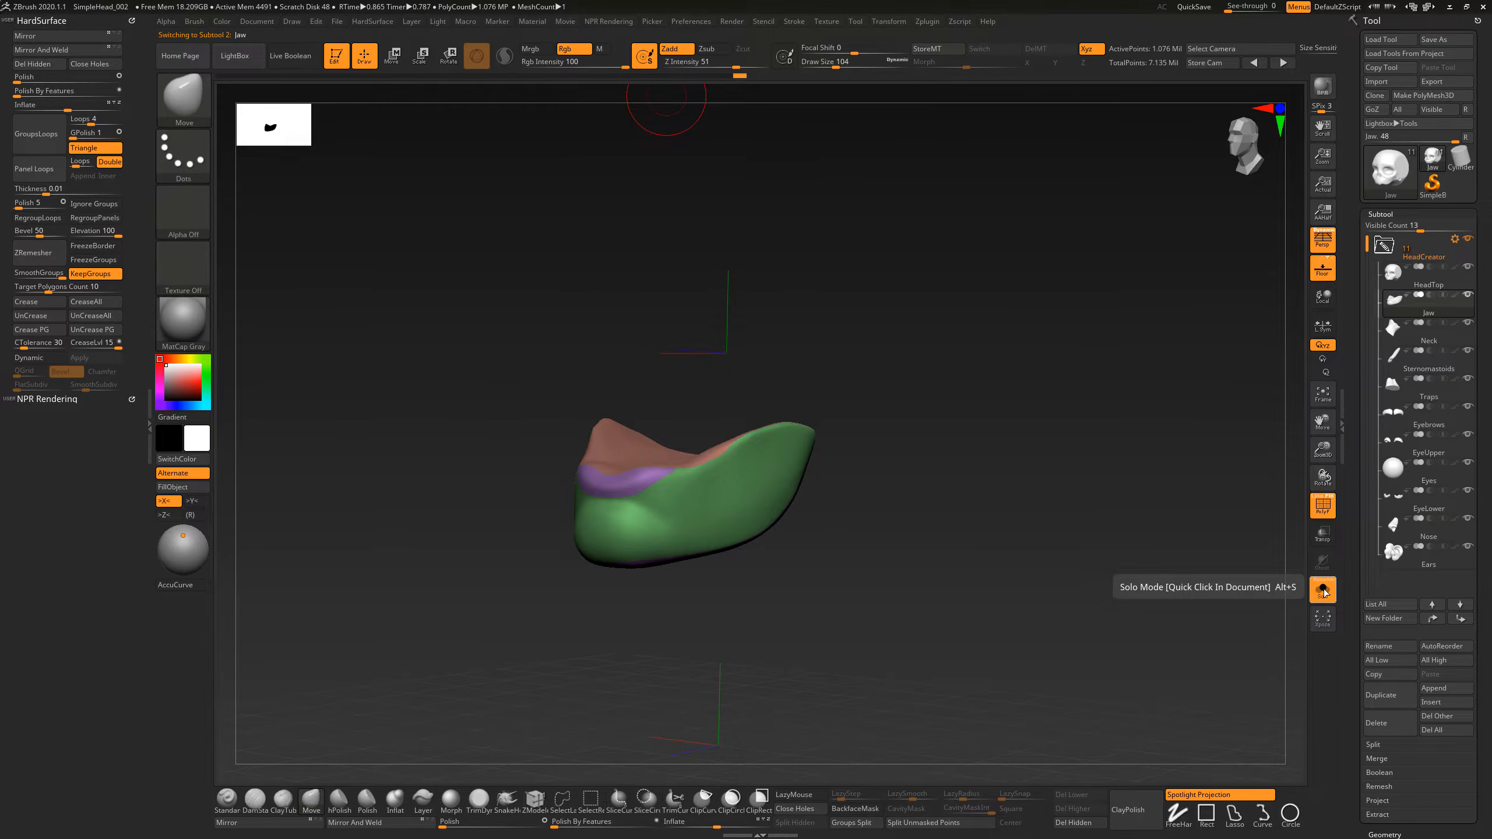
{"action": "key", "text": "Up"}
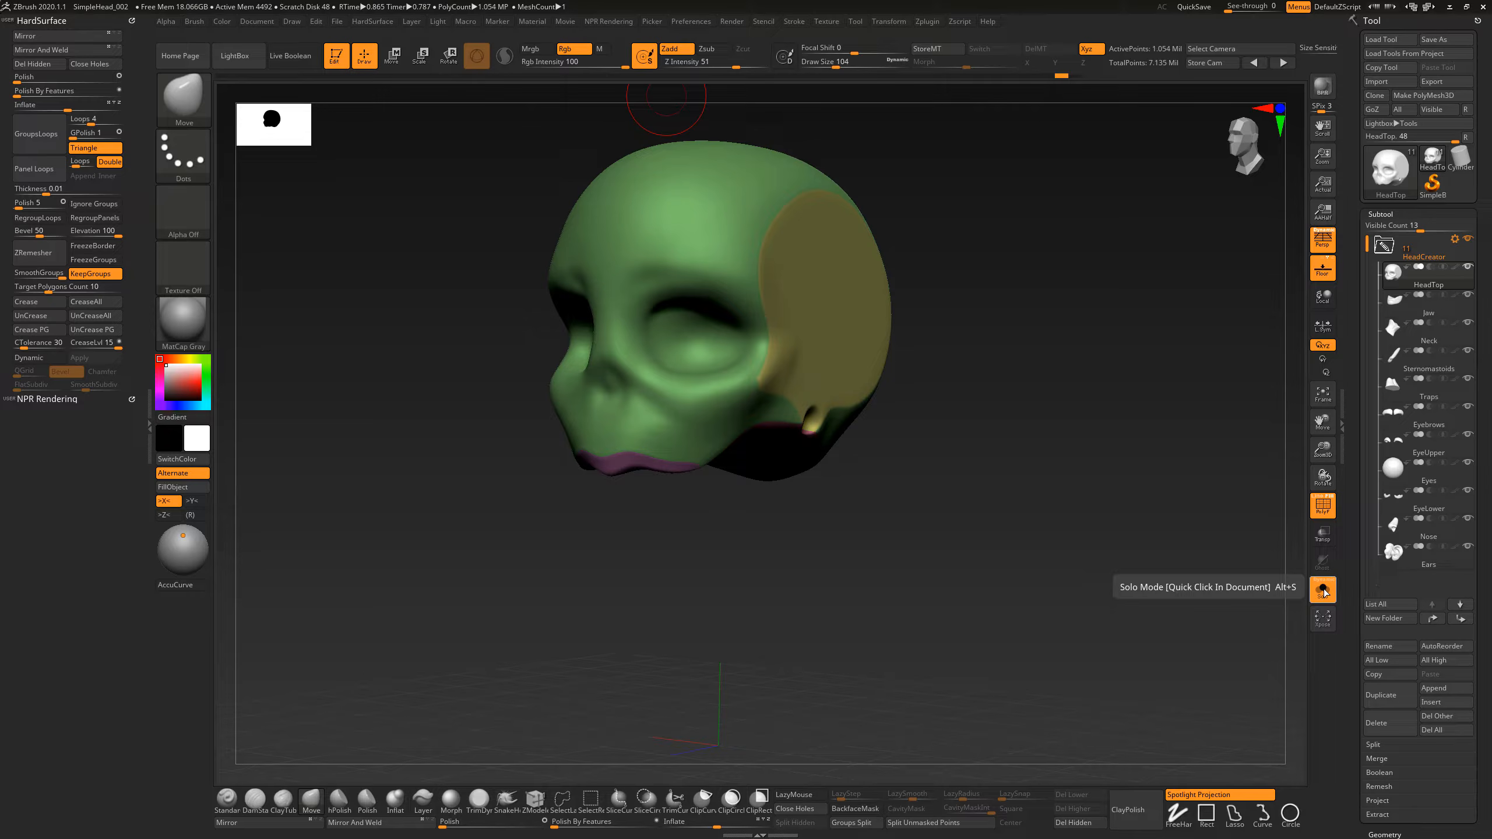
Hide the HeadTop's lip polygroup and its green face polygroup in turn, restoring full visibility after each
{"action": "left_click", "coordinate": [647, 464], "text": "ctrl+shift"}
{"action": "left_click", "coordinate": [655, 465], "text": "ctrl+shift"}
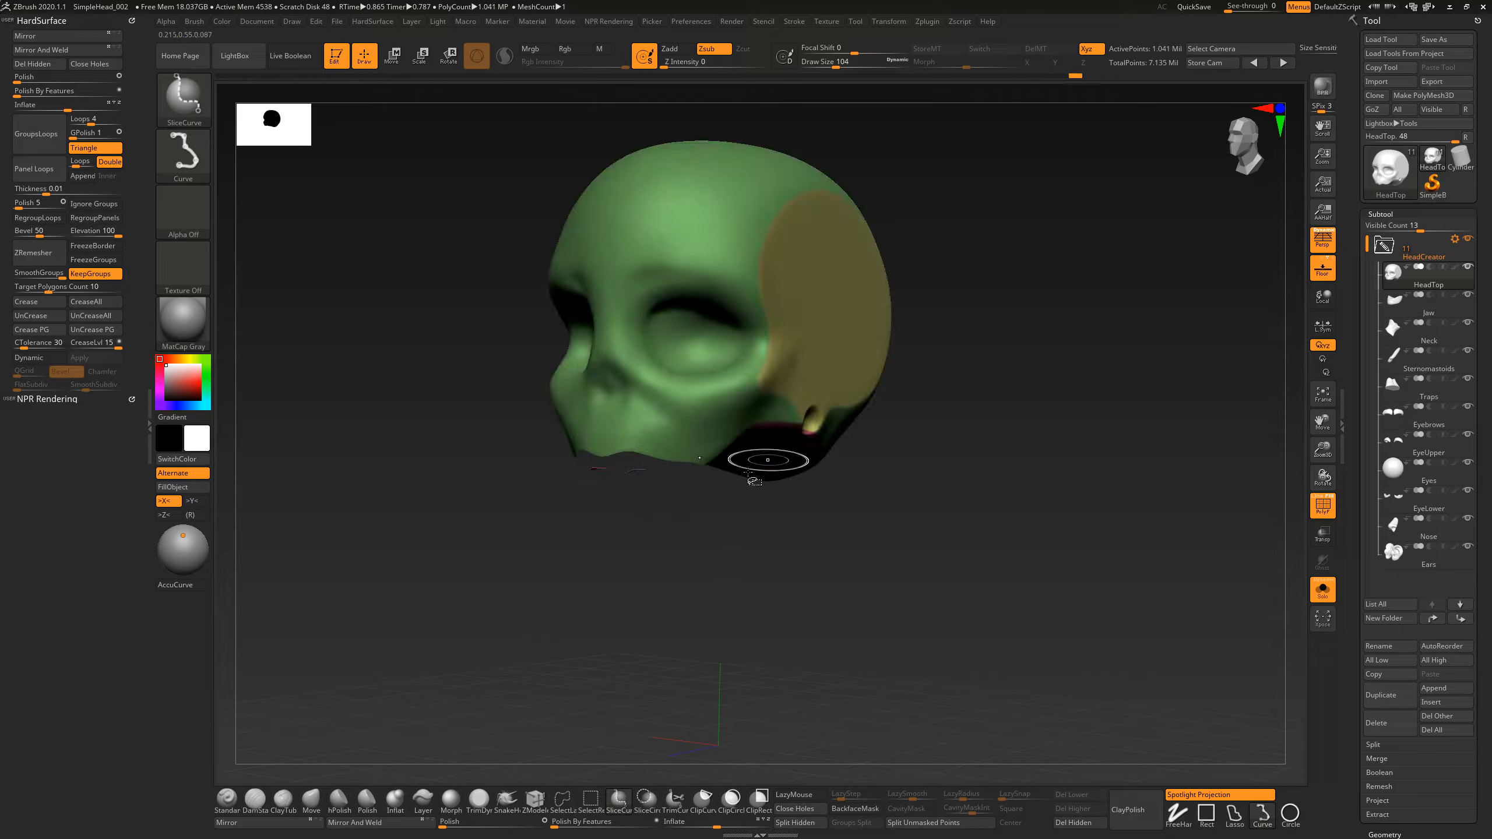
{"action": "left_click", "coordinate": [689, 551], "text": "ctrl+shift"}
{"action": "left_click", "coordinate": [701, 434], "text": "ctrl+shift"}
{"action": "left_click", "coordinate": [704, 432], "text": "ctrl+shift"}
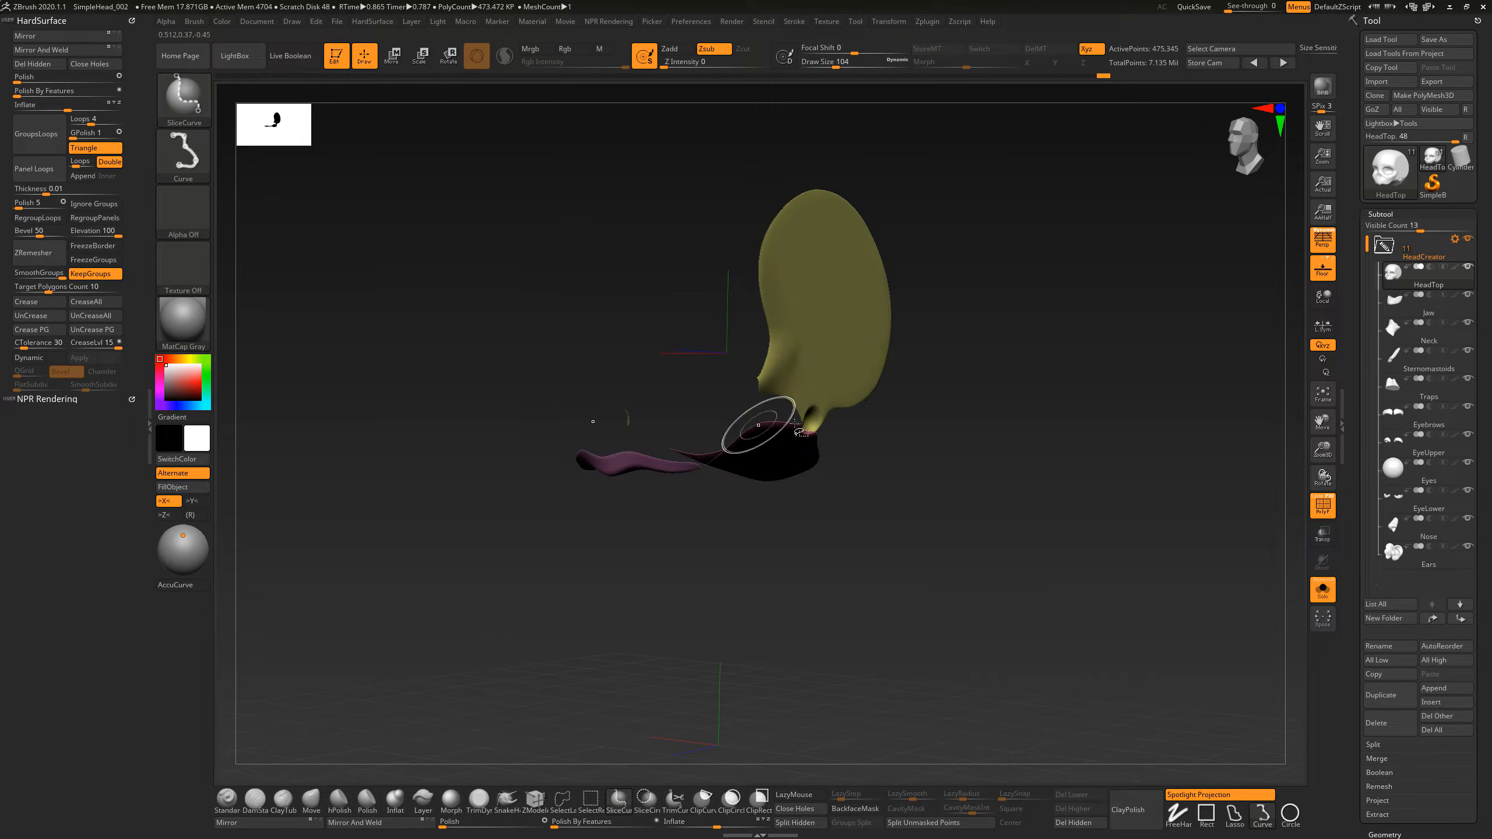
{"action": "left_click", "coordinate": [990, 370], "text": "ctrl+shift"}
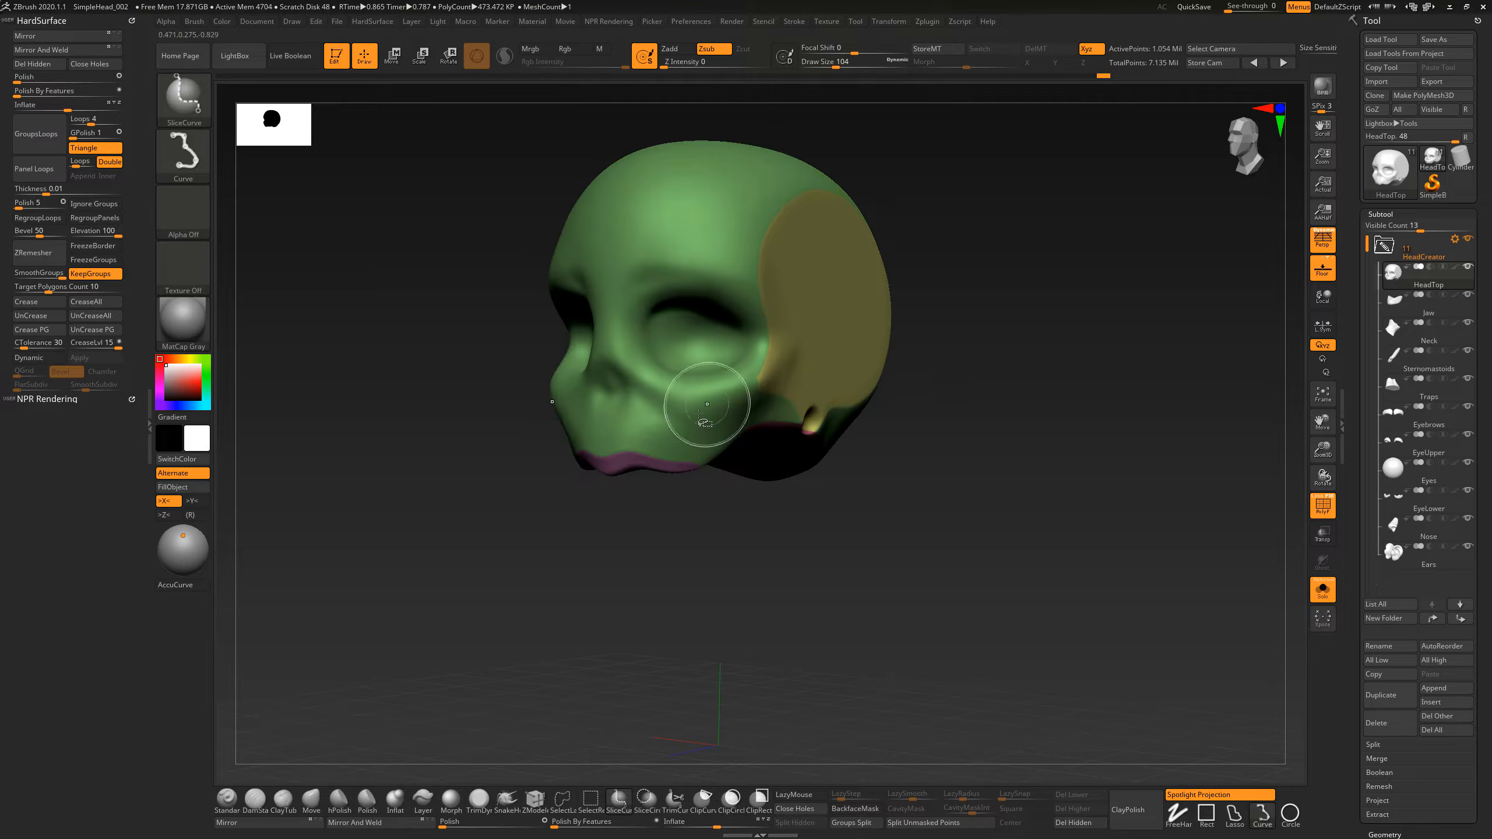
Mask all of the HeadTop except its lip polygroup, soften the mask edge and clear the mask
{"action": "left_click", "coordinate": [664, 470], "text": "ctrl+shift"}
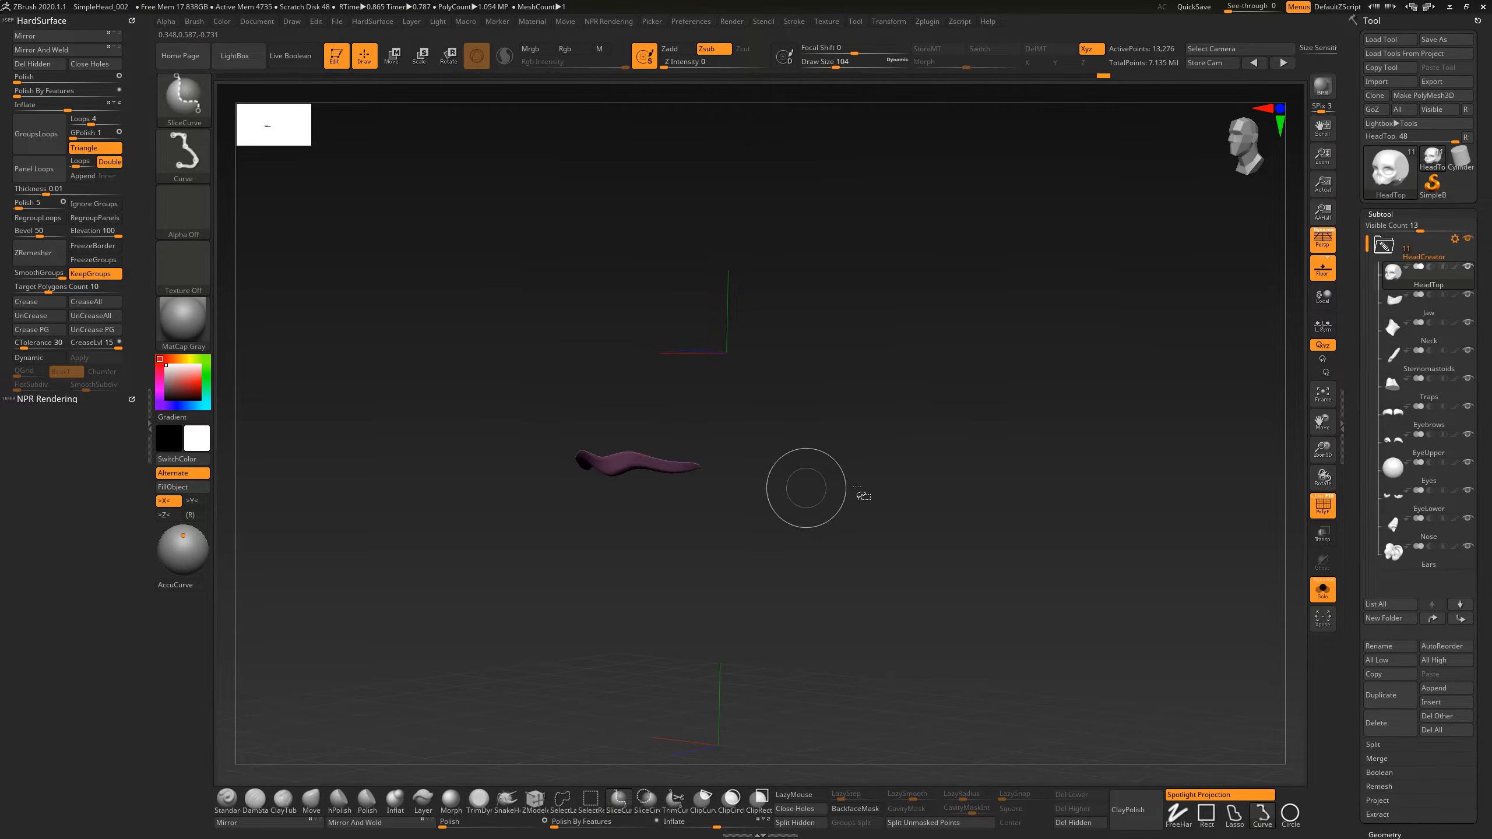
{"action": "left_click", "coordinate": [904, 510], "text": "ctrl+shift"}
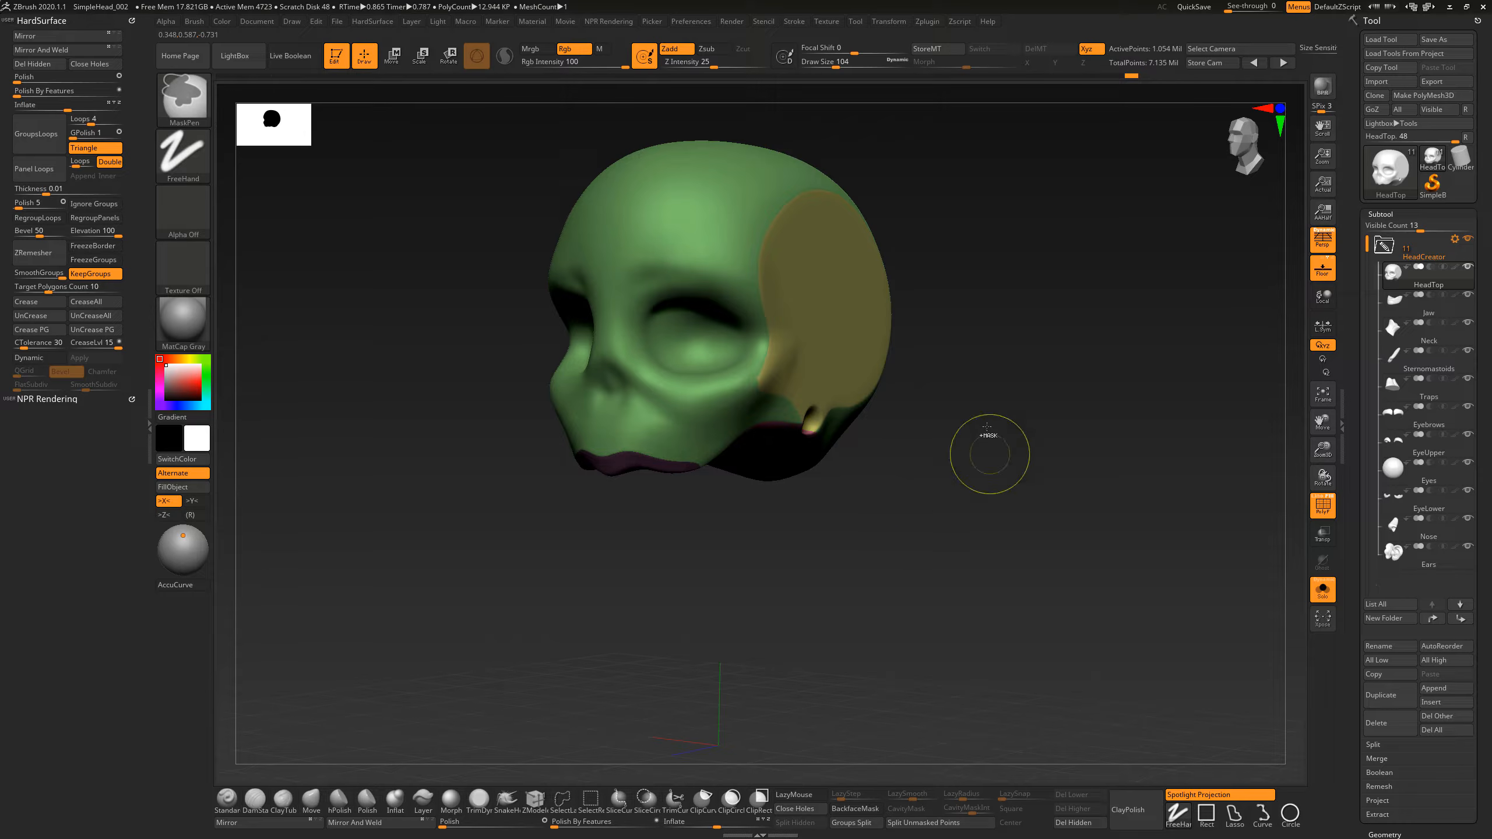
{"action": "left_click", "coordinate": [990, 449], "text": "ctrl"}
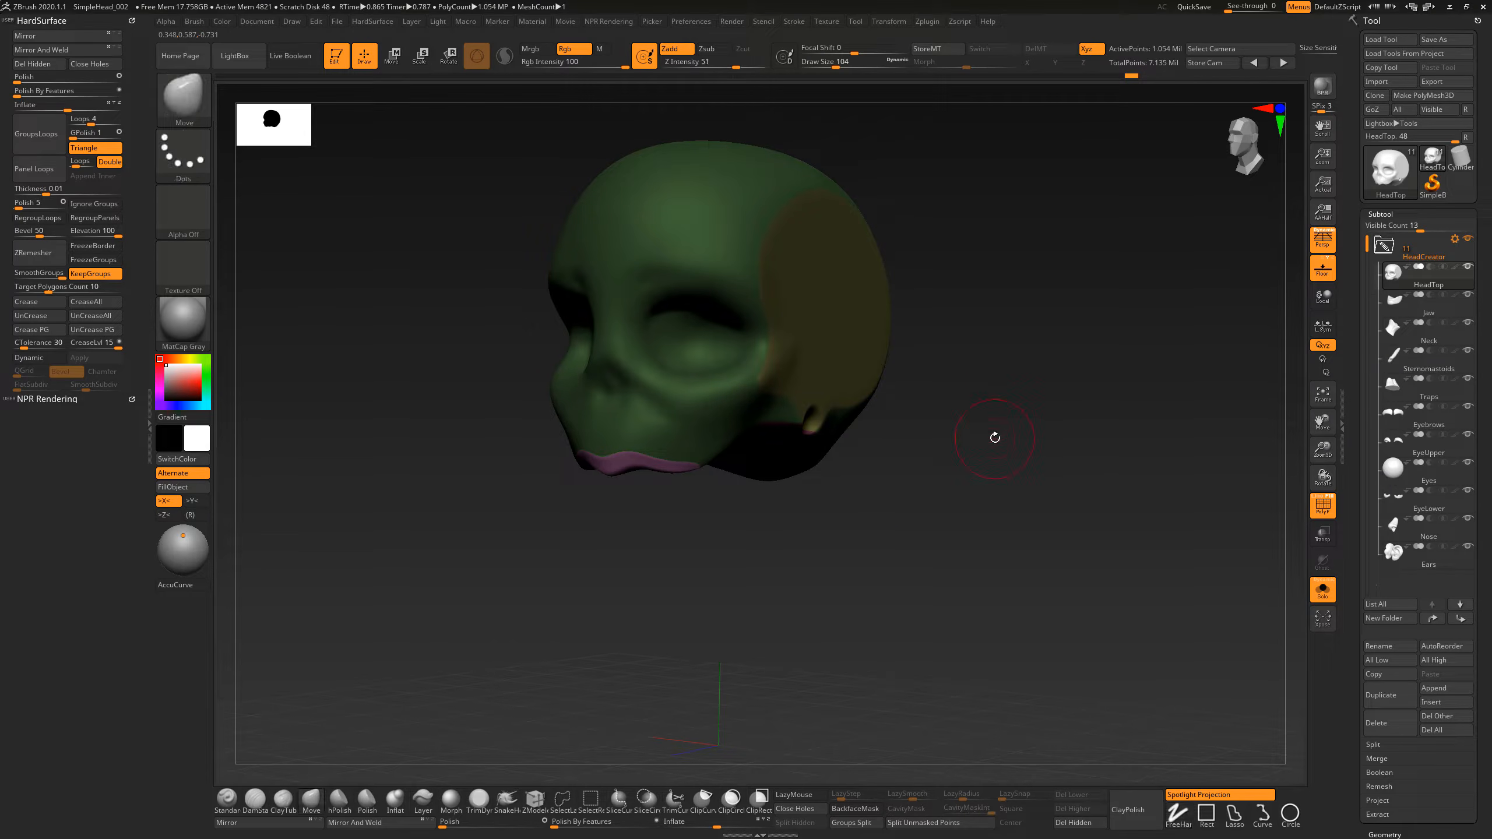
{"action": "left_click", "coordinate": [683, 433], "text": "ctrl"}
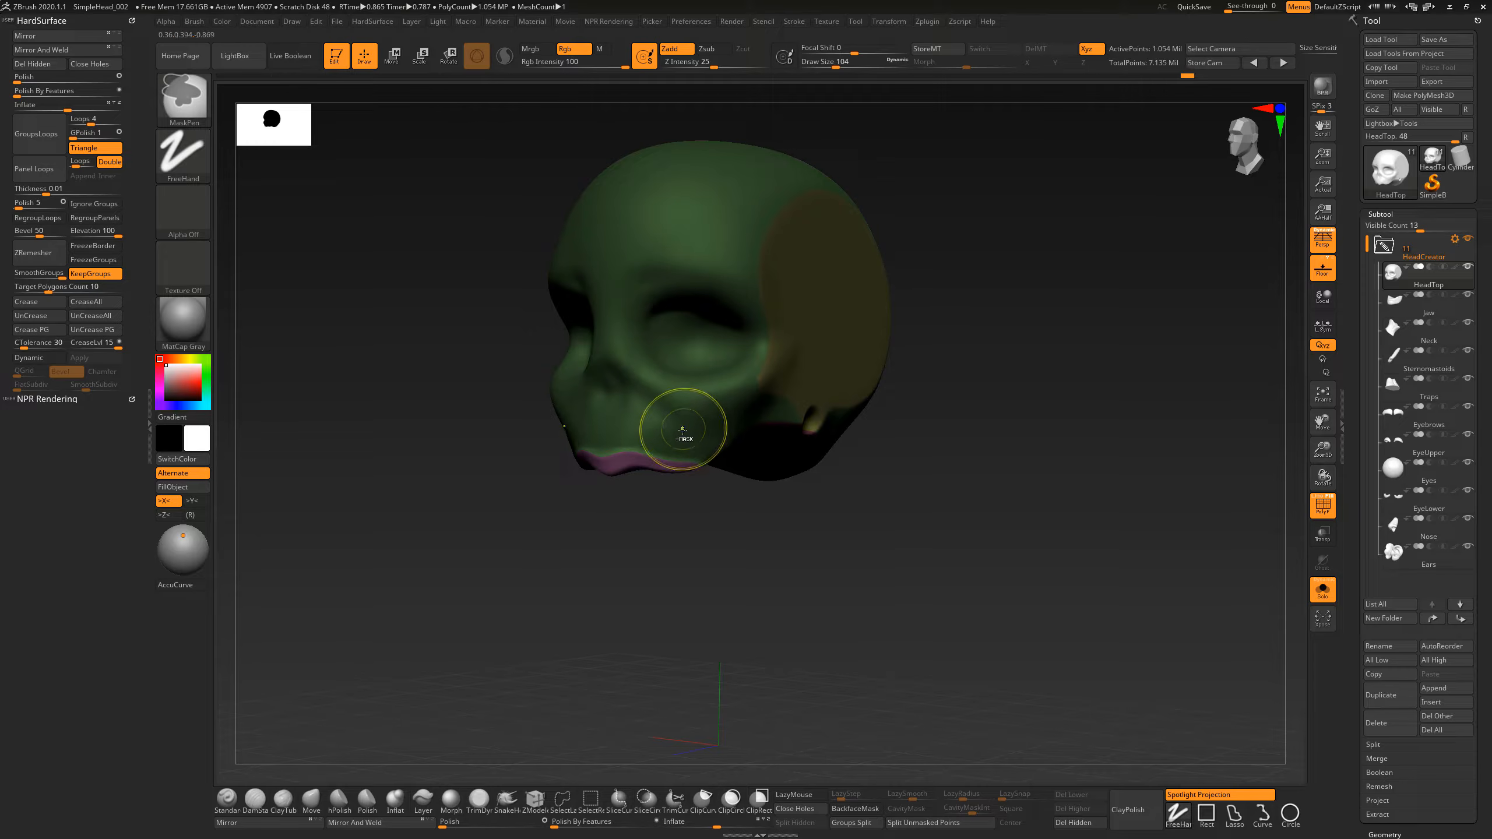
{"action": "left_click_drag", "start_coordinate": [1014, 410], "coordinate": [987, 471], "text": "ctrl"}
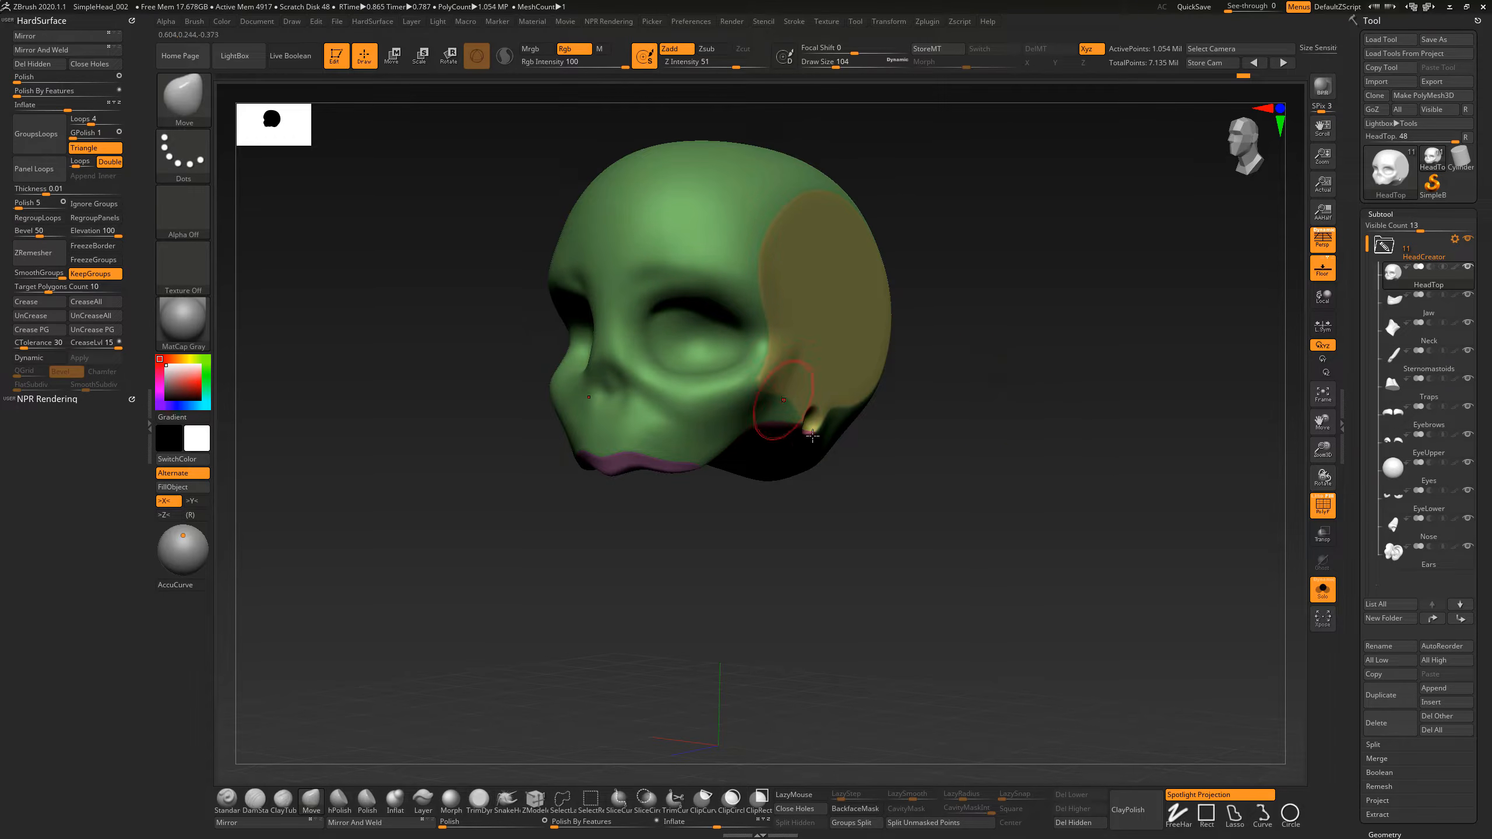
Examine the Jaw, Neck, Sternomastoids, Traps and Eyebrows subtools one by one in Solo mode
{"action": "left_click", "coordinate": [1392, 308]}
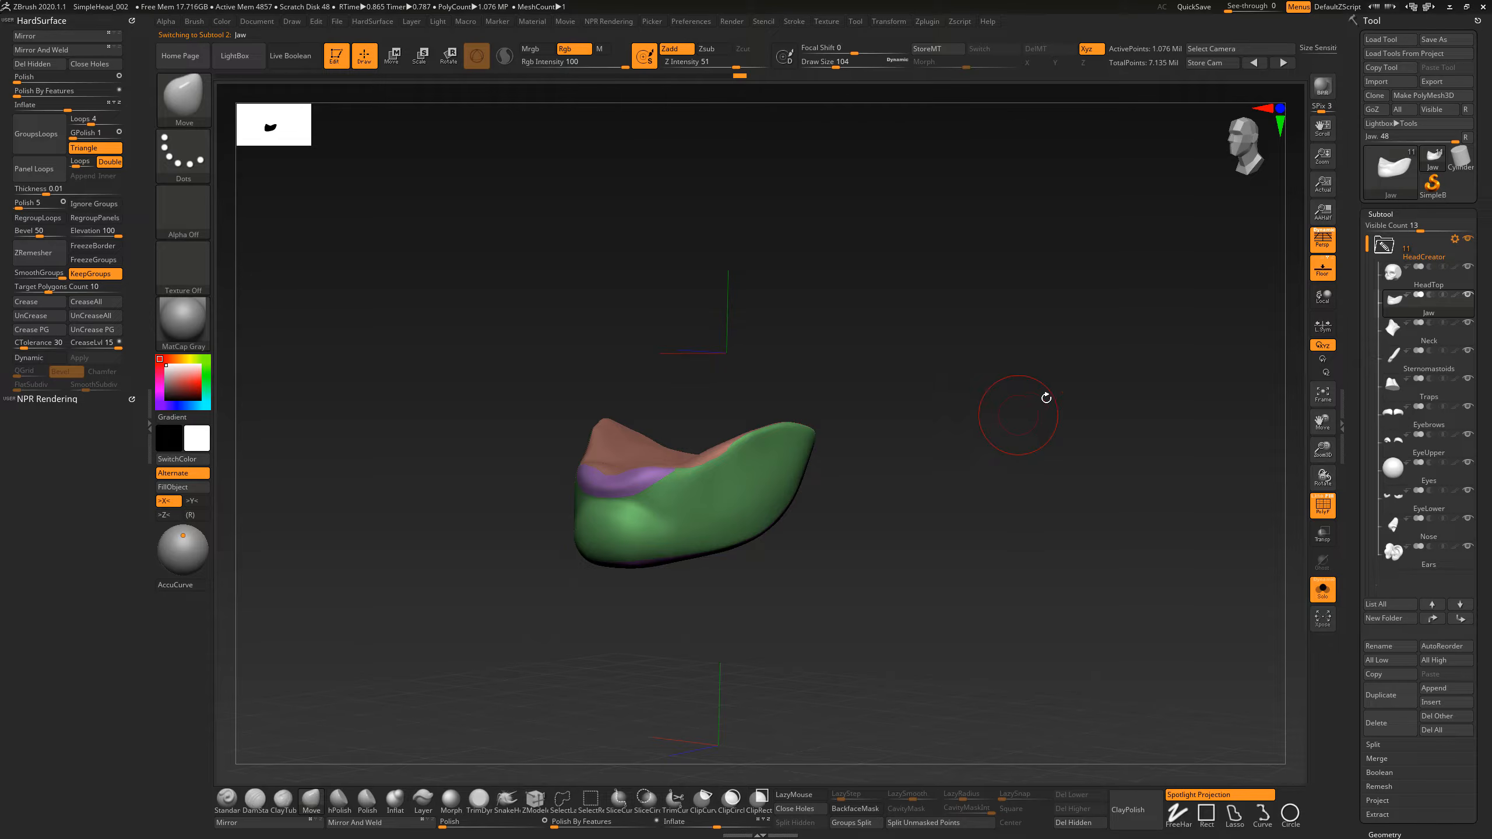
{"action": "left_click_drag", "start_coordinate": [1039, 453], "coordinate": [1041, 407]}
{"action": "left_click", "coordinate": [1389, 334]}
{"action": "left_click", "coordinate": [1408, 367]}
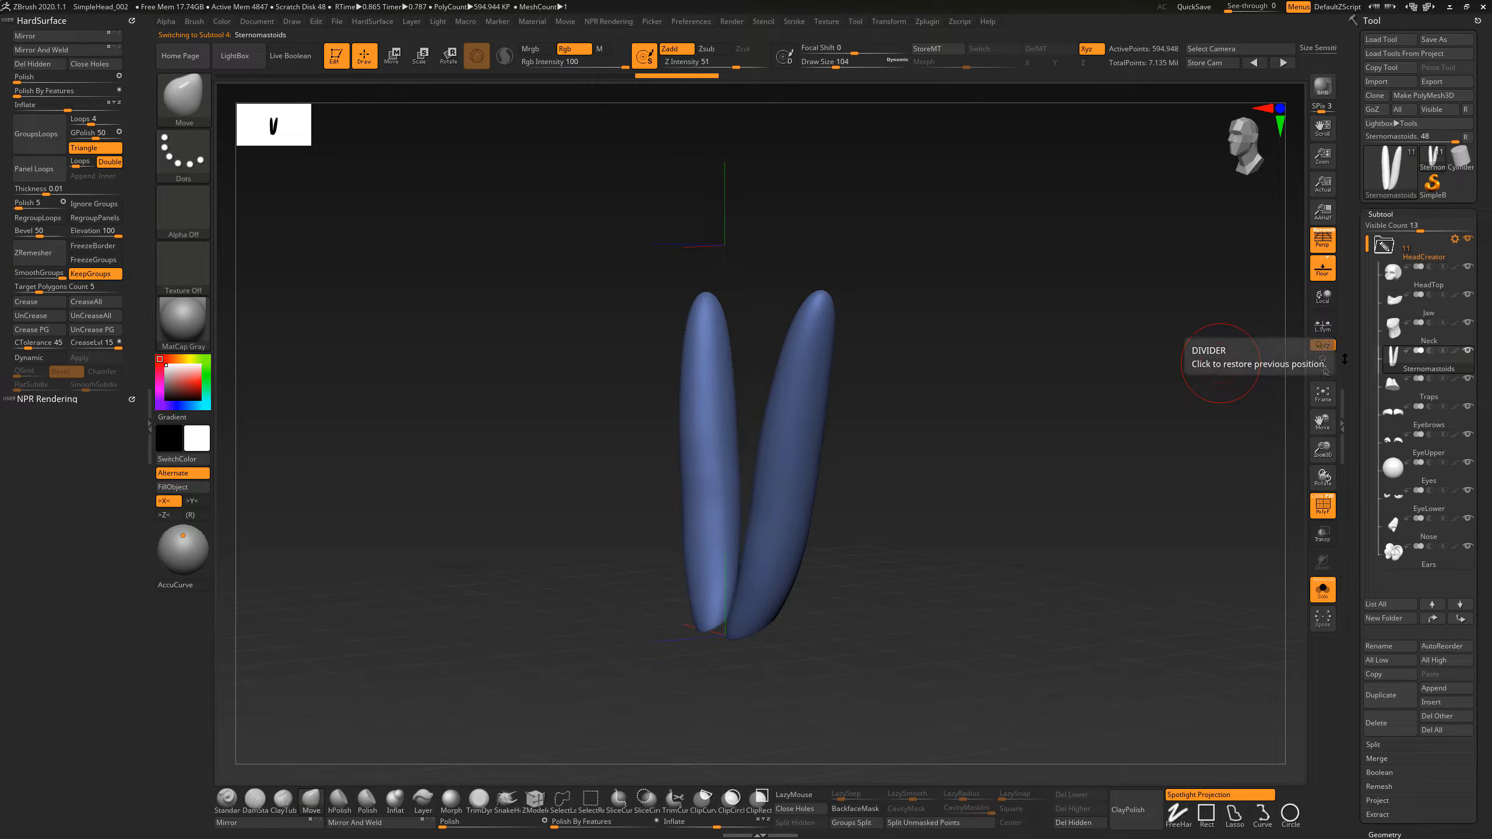
{"action": "left_click_drag", "start_coordinate": [1020, 457], "coordinate": [807, 456]}
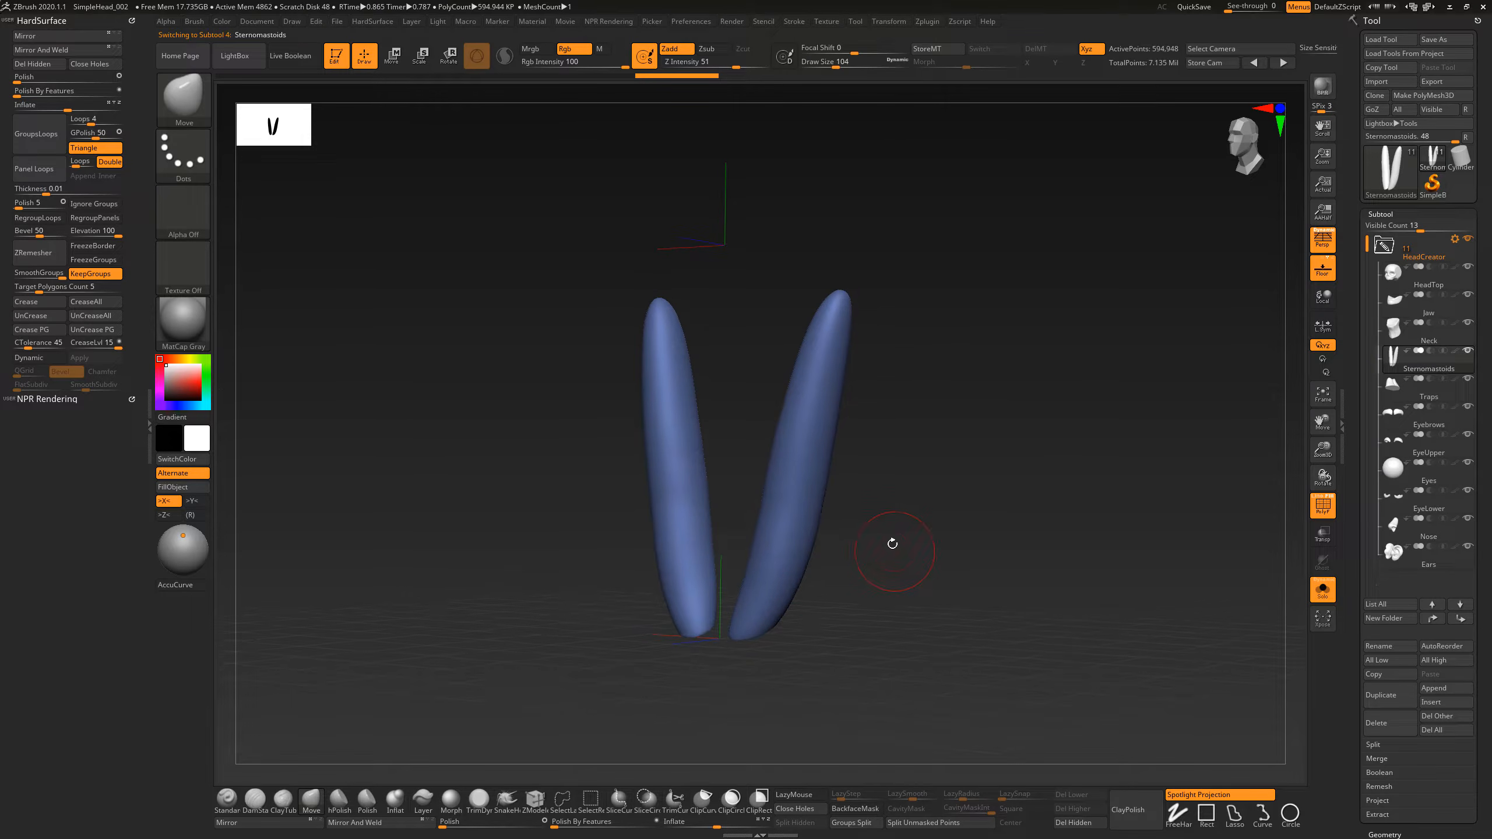
{"action": "left_click", "coordinate": [1410, 385]}
{"action": "left_click_drag", "start_coordinate": [1132, 413], "coordinate": [1148, 460]}
{"action": "key", "text": "Down"}
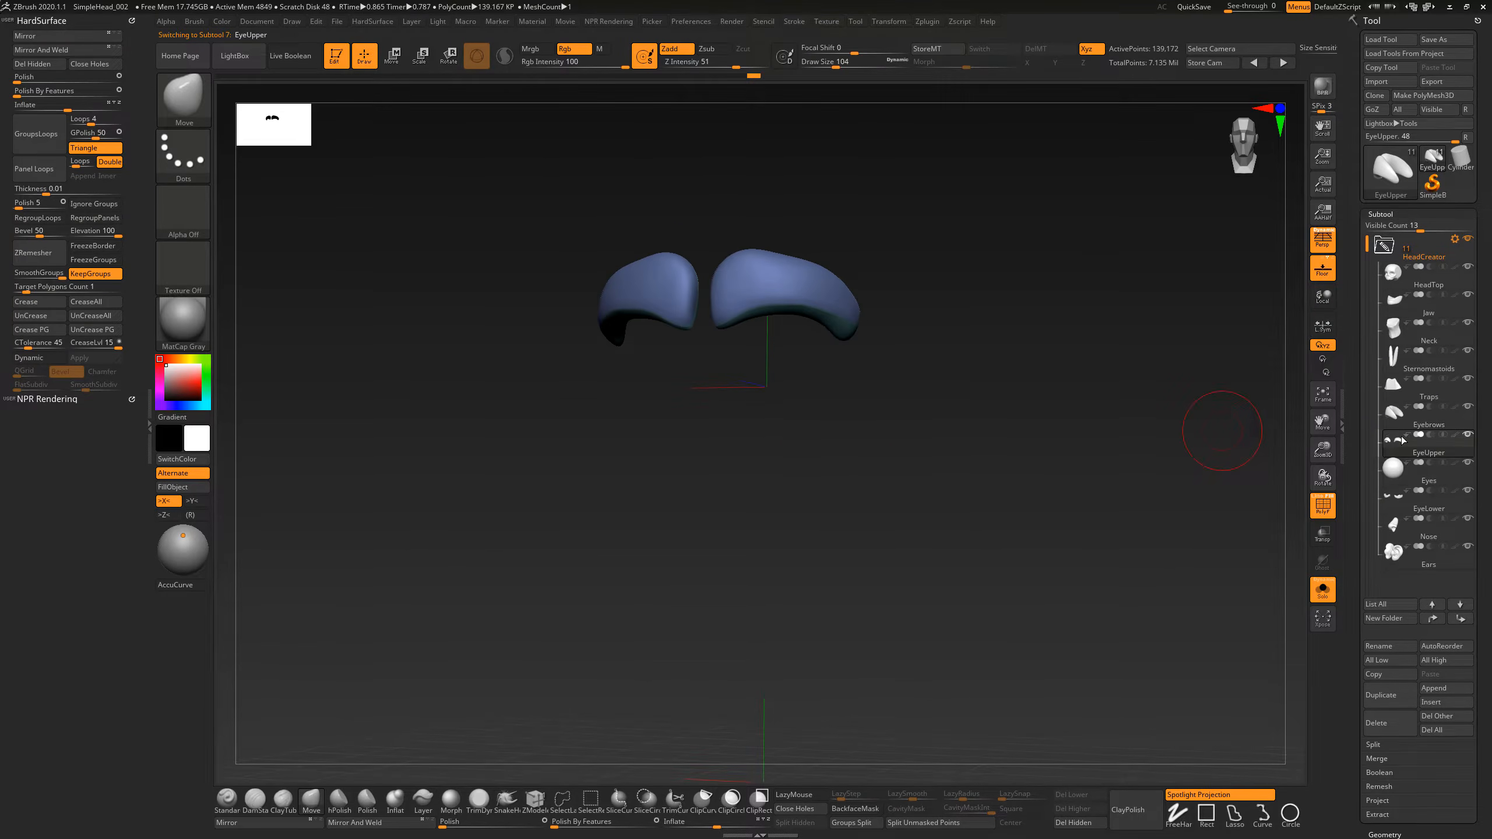
Examine the EyeUpper, Eyes, EyeLower, Nose and Ears subtools one by one in Solo mode
{"action": "left_click", "coordinate": [1416, 456]}
{"action": "left_click_drag", "start_coordinate": [1015, 457], "coordinate": [1079, 460]}
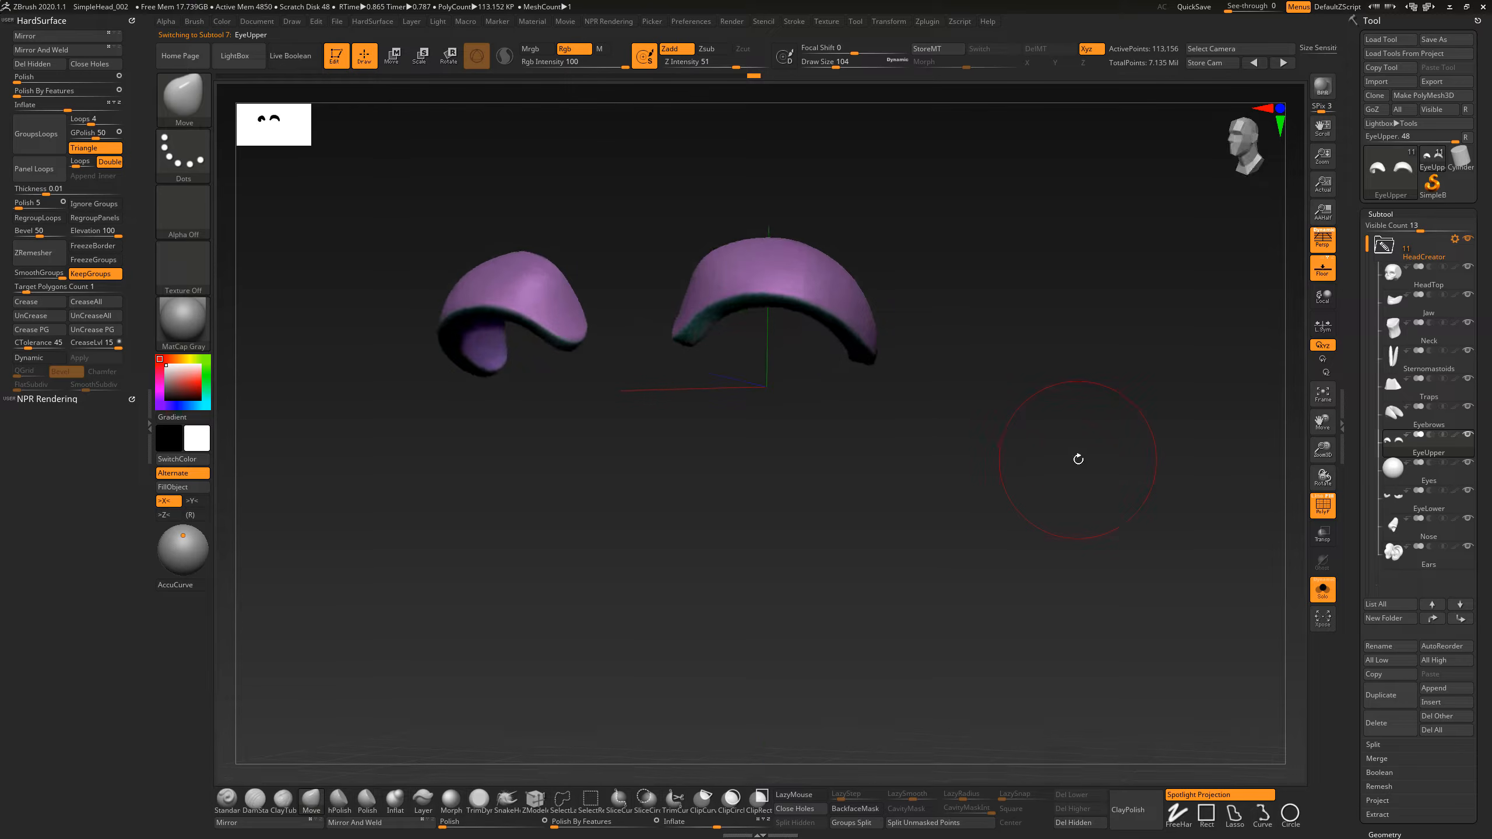
{"action": "key", "text": "Down"}
{"action": "key", "text": "Down"}
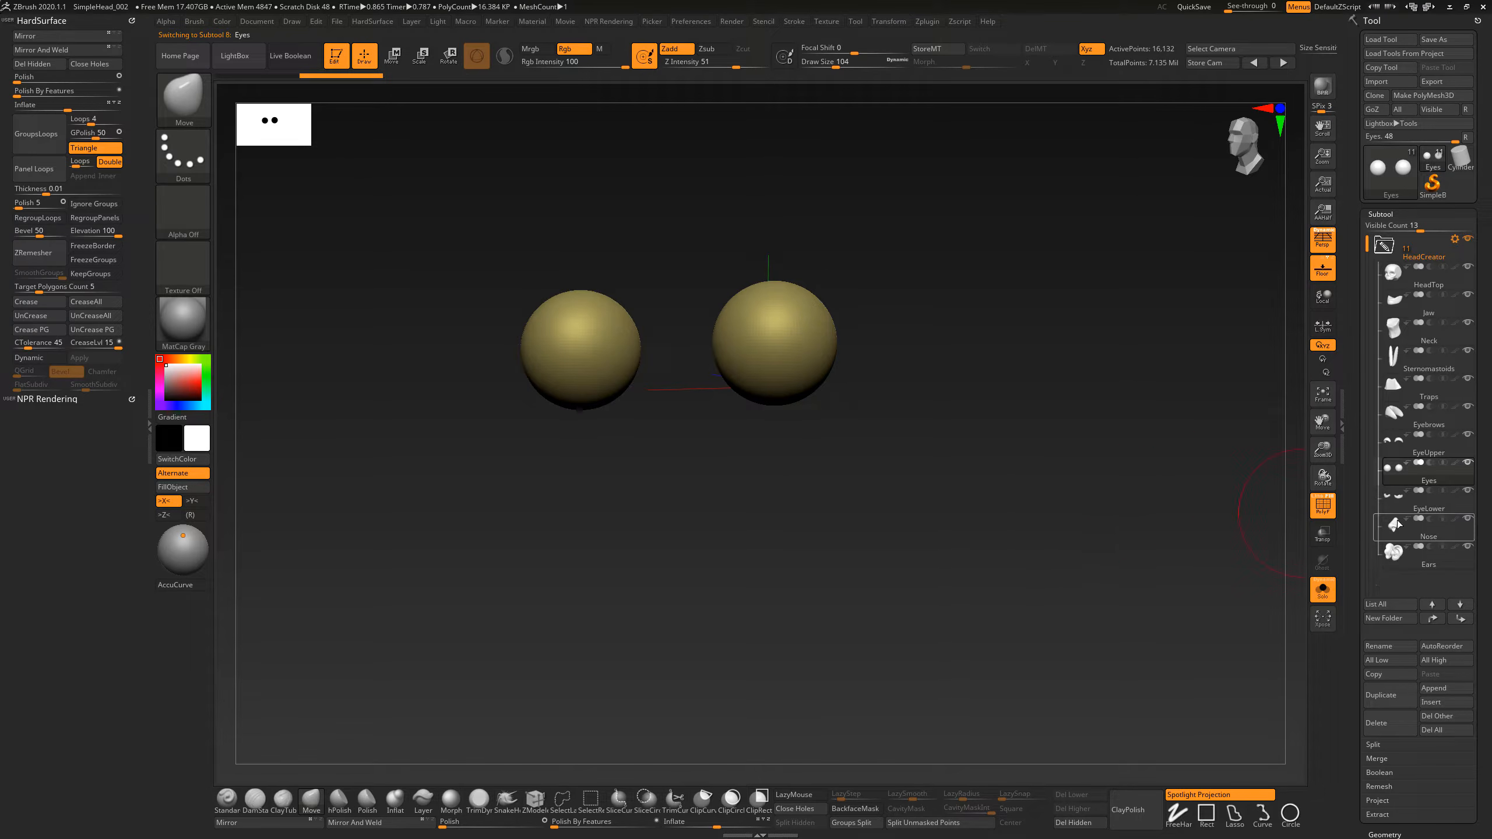
{"action": "left_click_drag", "start_coordinate": [1105, 492], "coordinate": [1168, 497]}
{"action": "key", "text": "Down"}
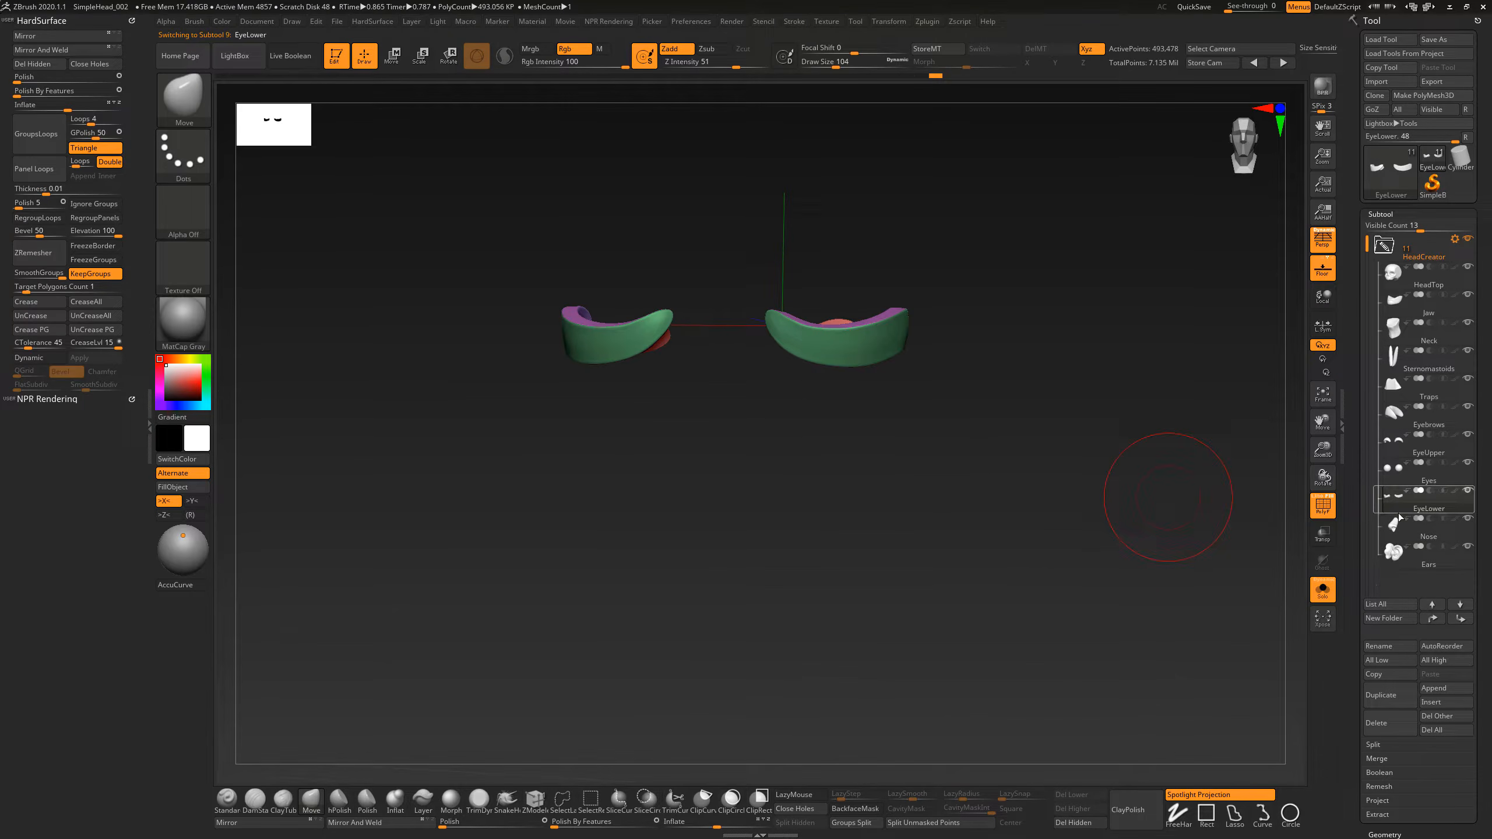
{"action": "left_click", "coordinate": [1409, 559]}
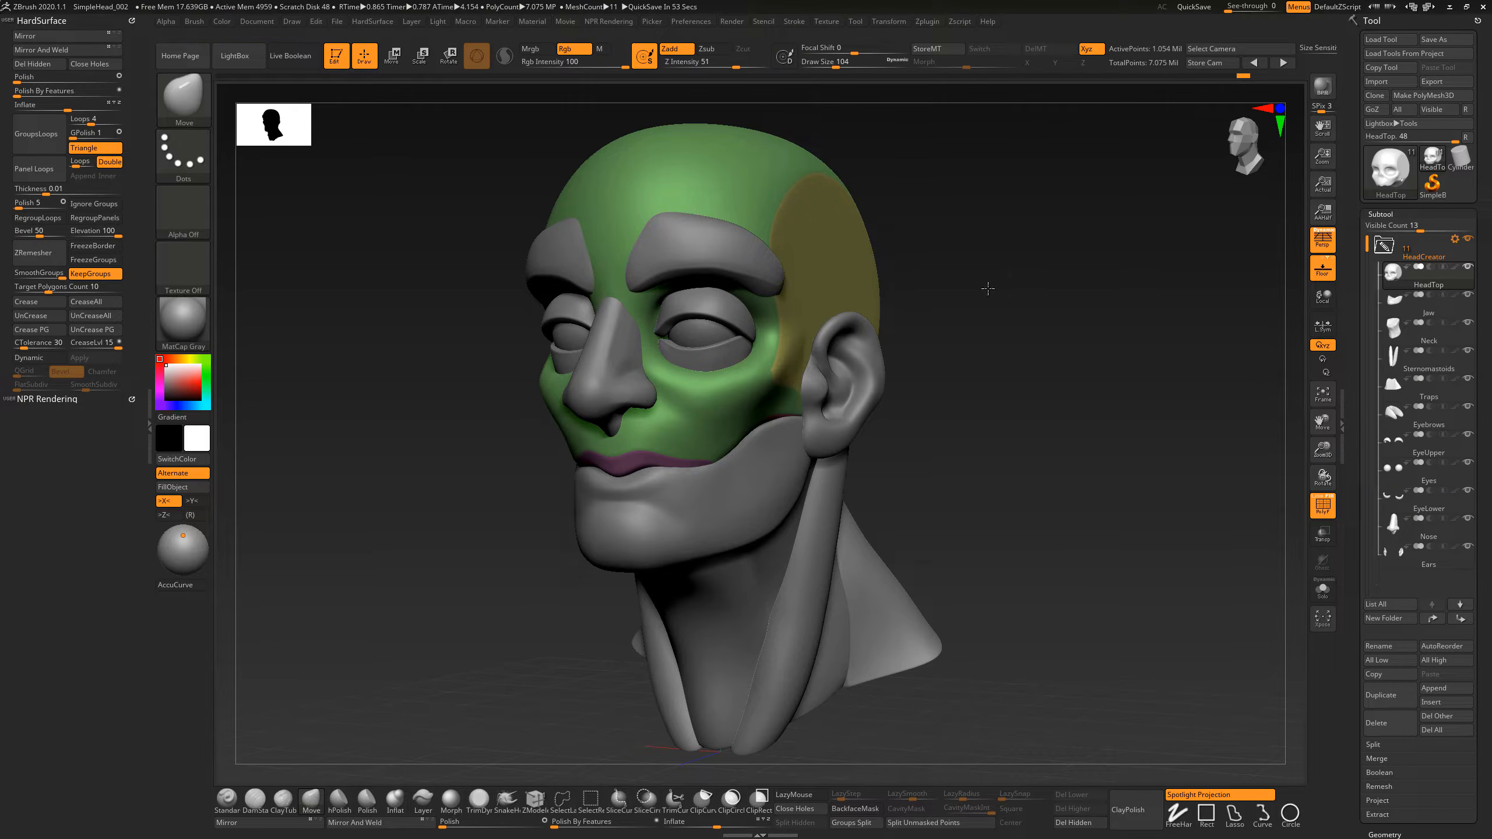
Set the Move brush's draw size to 71 and make the Ears the active subtool
{"action": "key", "text": "shift"}
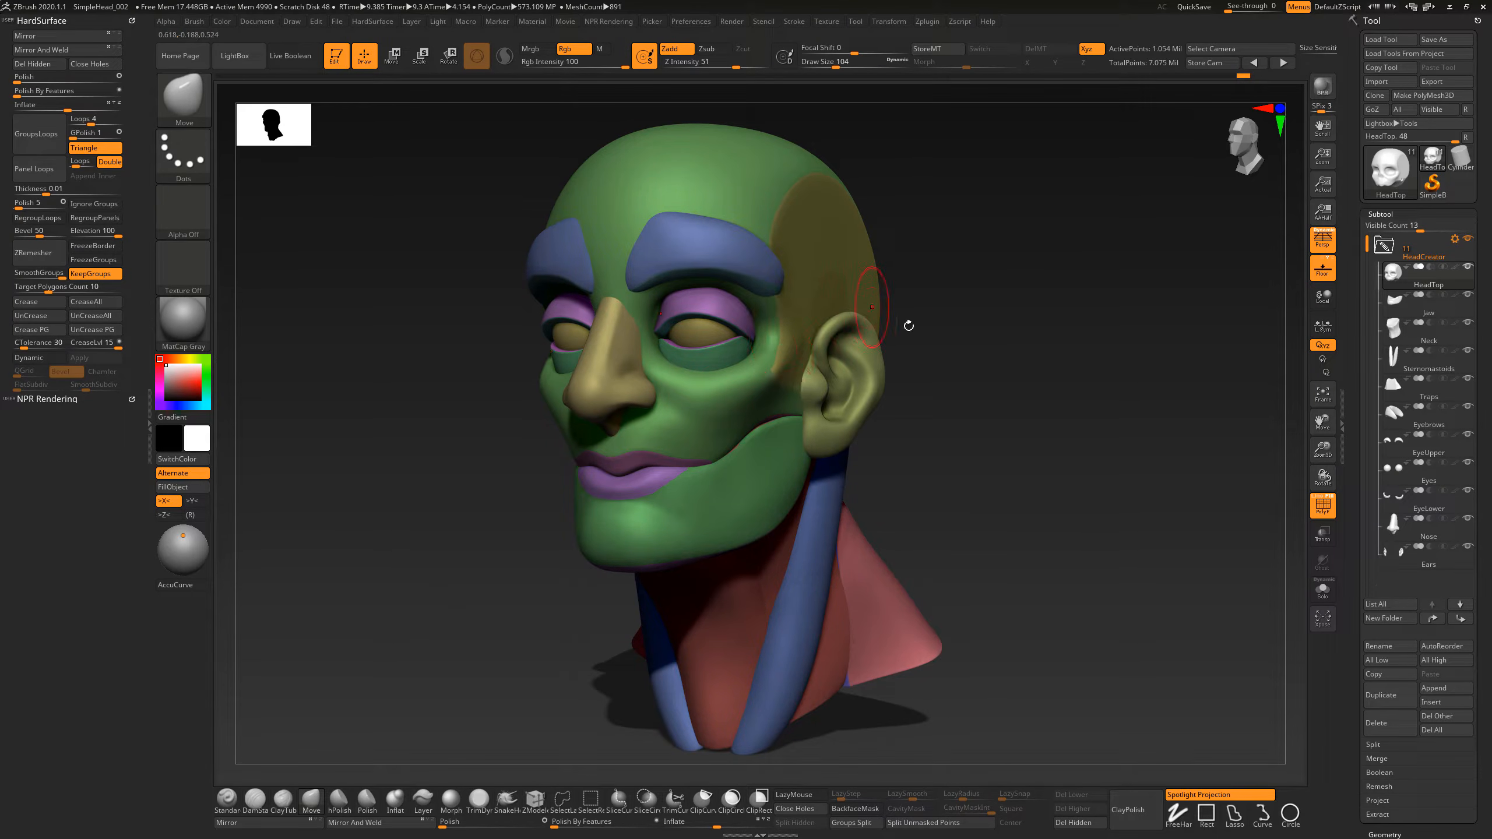
{"action": "mouse_move", "coordinate": [990, 325]}
{"action": "left_mouse_down"}
{"action": "mouse_move", "coordinate": [966, 293]}
{"action": "mouse_move", "coordinate": [965, 320]}
{"action": "left_mouse_up"}
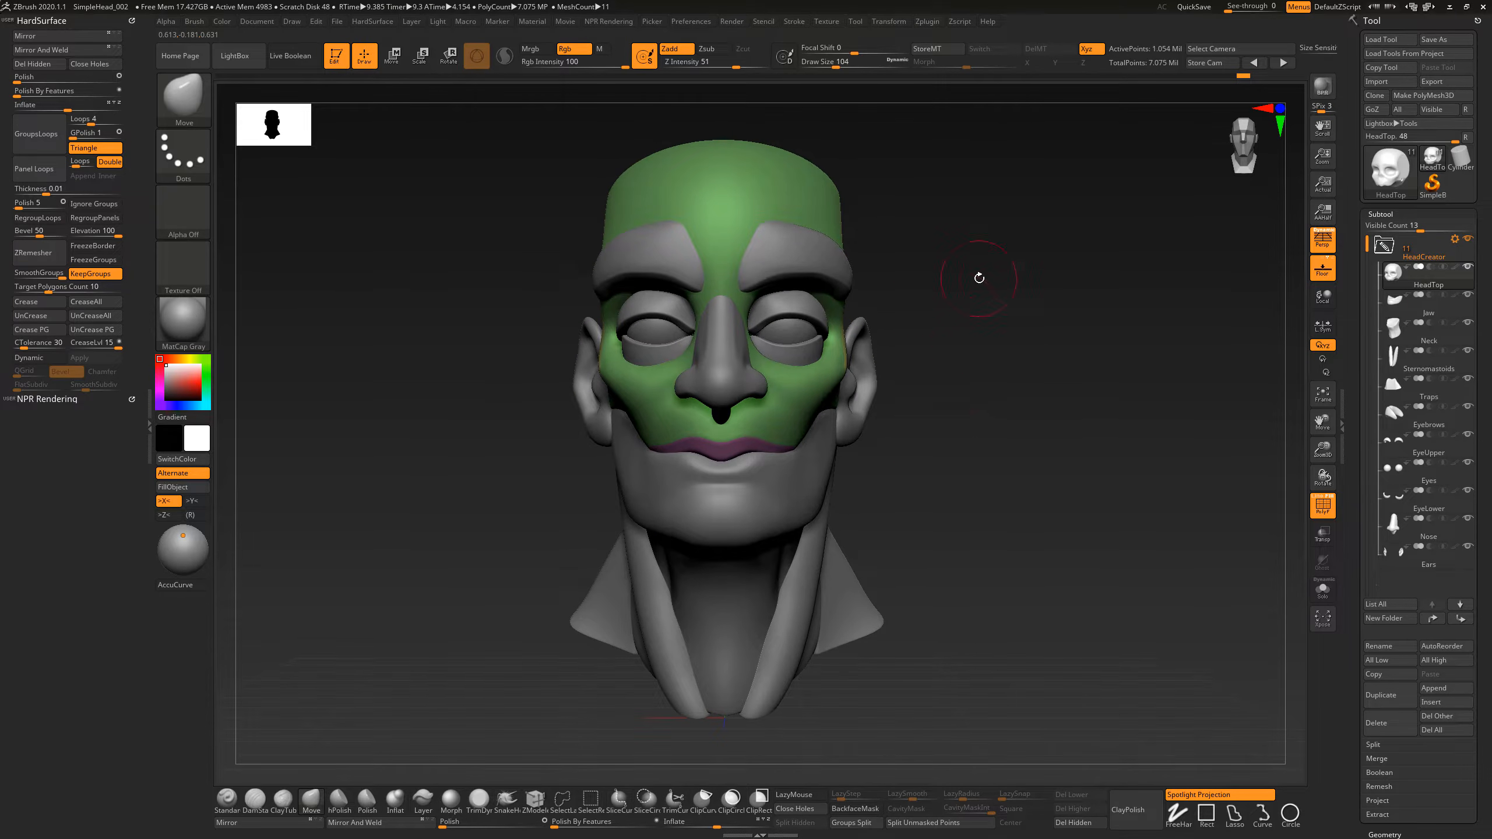
{"action": "left_click_drag", "start_coordinate": [941, 403], "coordinate": [966, 437]}
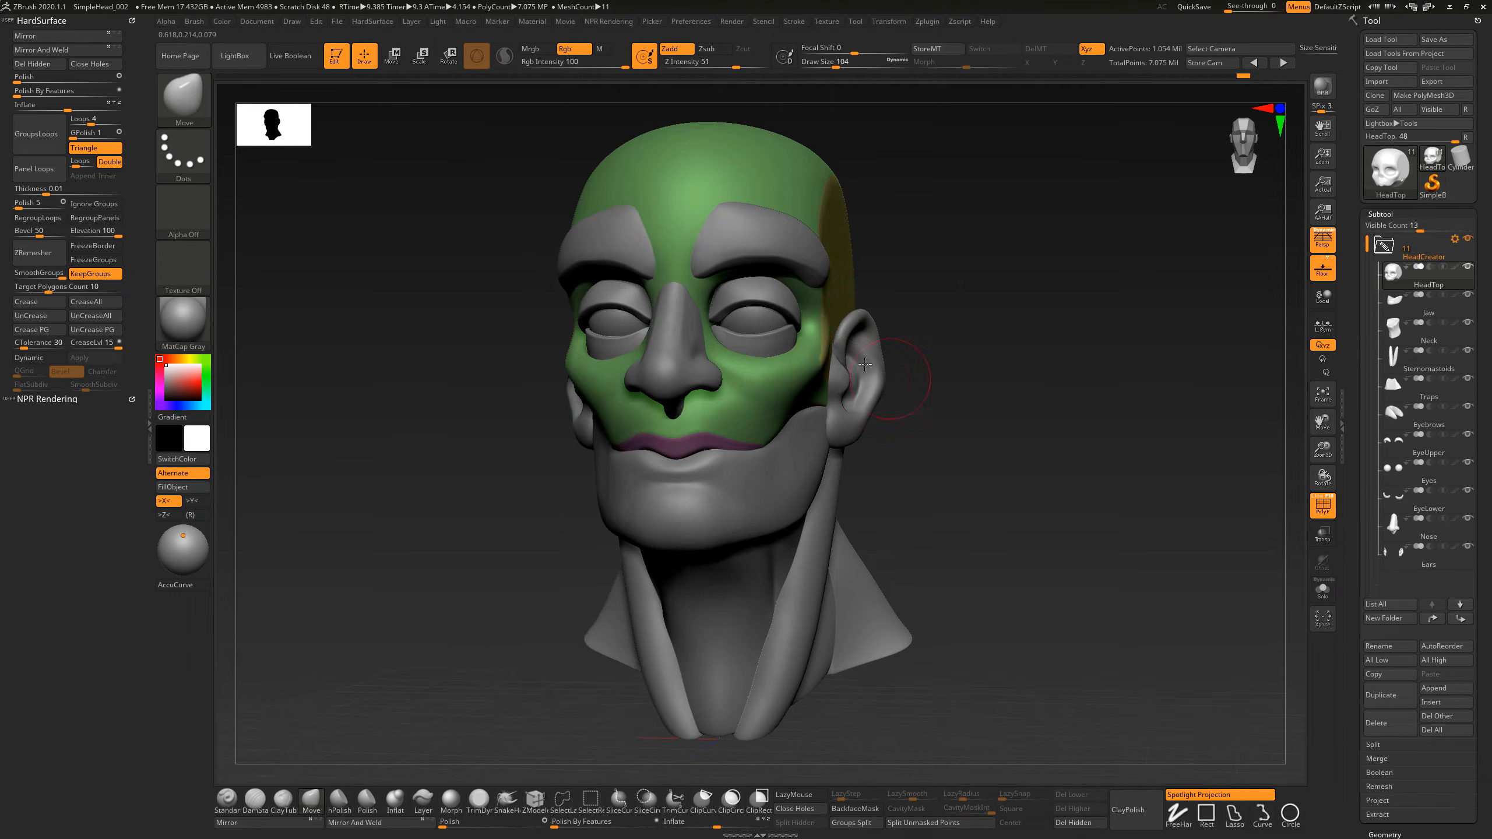
{"action": "left_click_drag", "start_coordinate": [991, 348], "coordinate": [975, 333]}
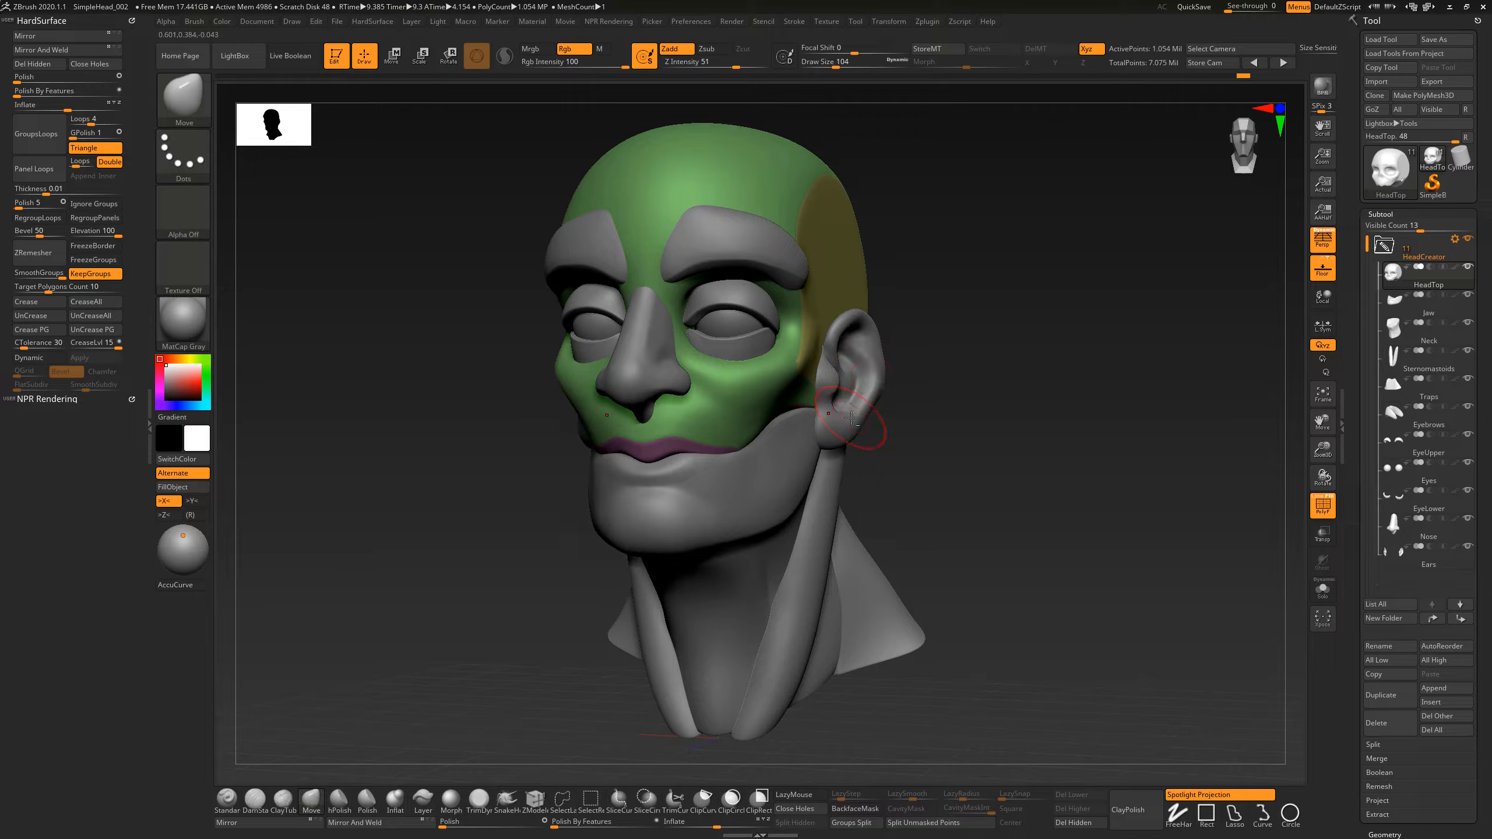
{"action": "mouse_move", "coordinate": [875, 388]}
{"action": "left_mouse_down"}
{"action": "mouse_move", "coordinate": [854, 390]}
{"action": "mouse_move", "coordinate": [869, 388]}
{"action": "left_mouse_up"}
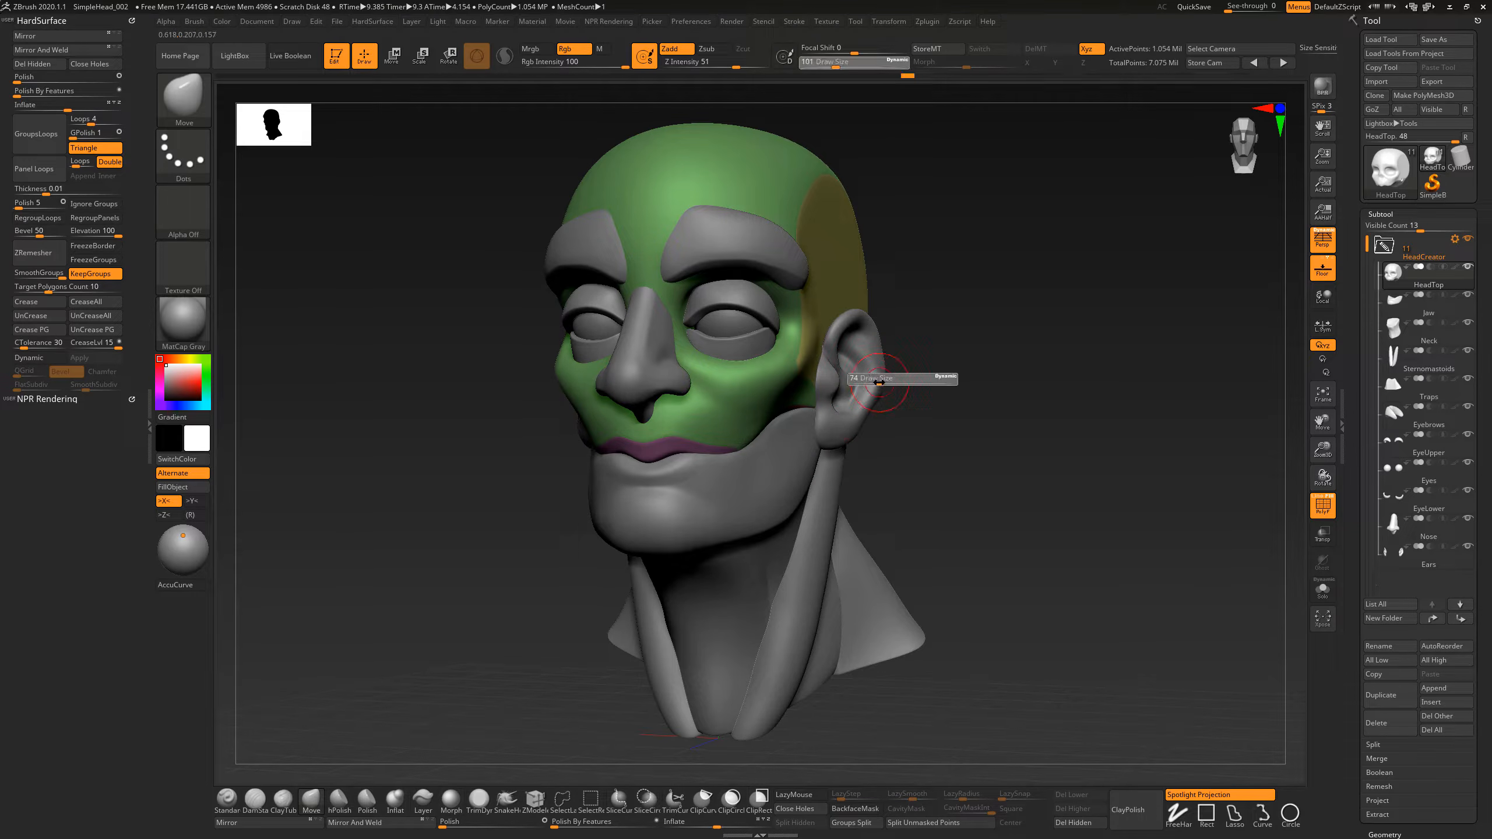
{"action": "left_click", "coordinate": [878, 380], "text": "alt"}
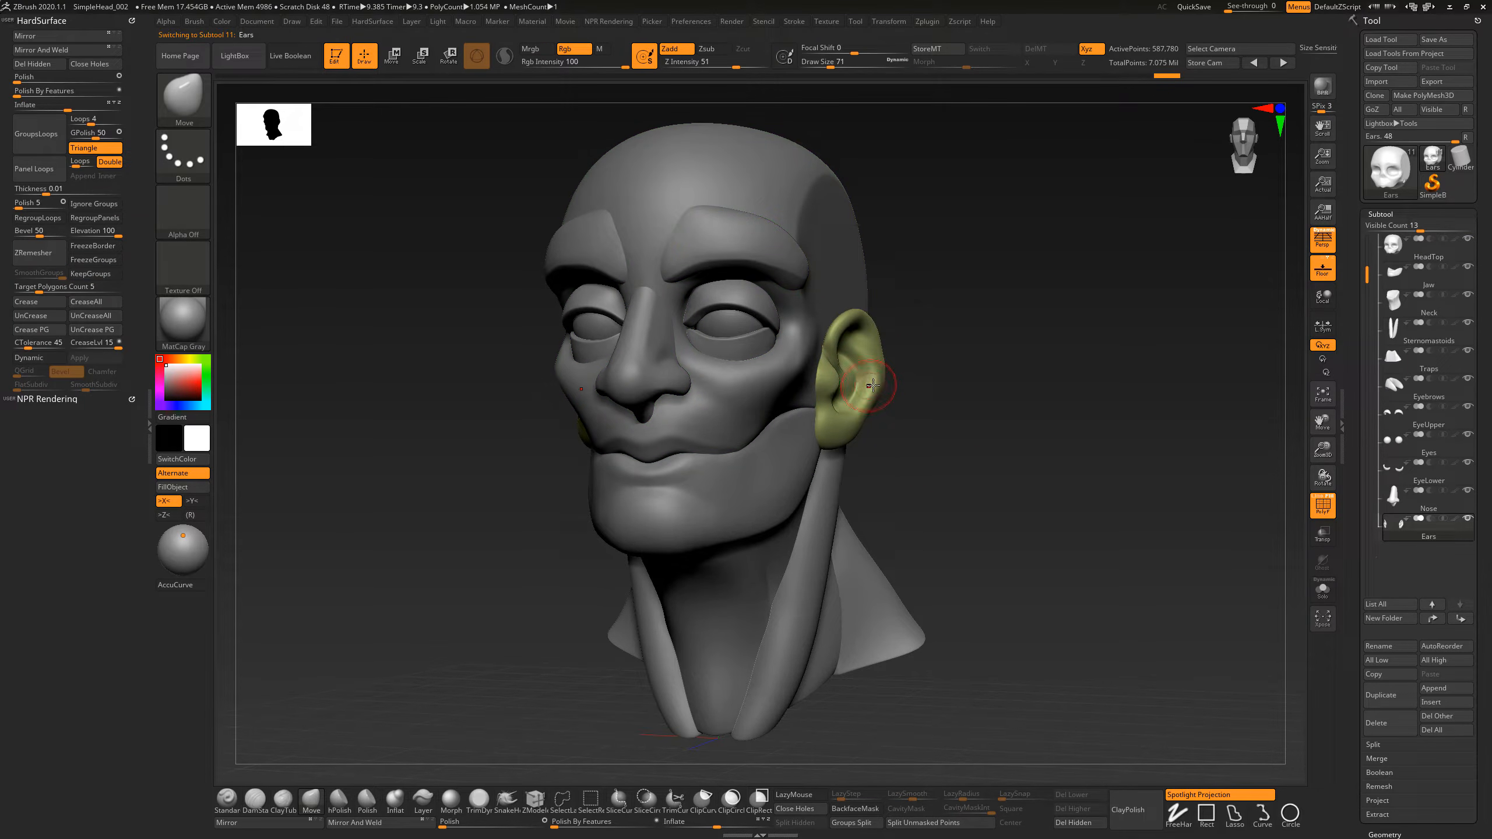
Adjust the Move brush's draw size over the ear, ending at 68
{"action": "key", "text": "s"}
{"action": "left_click", "coordinate": [869, 382]}
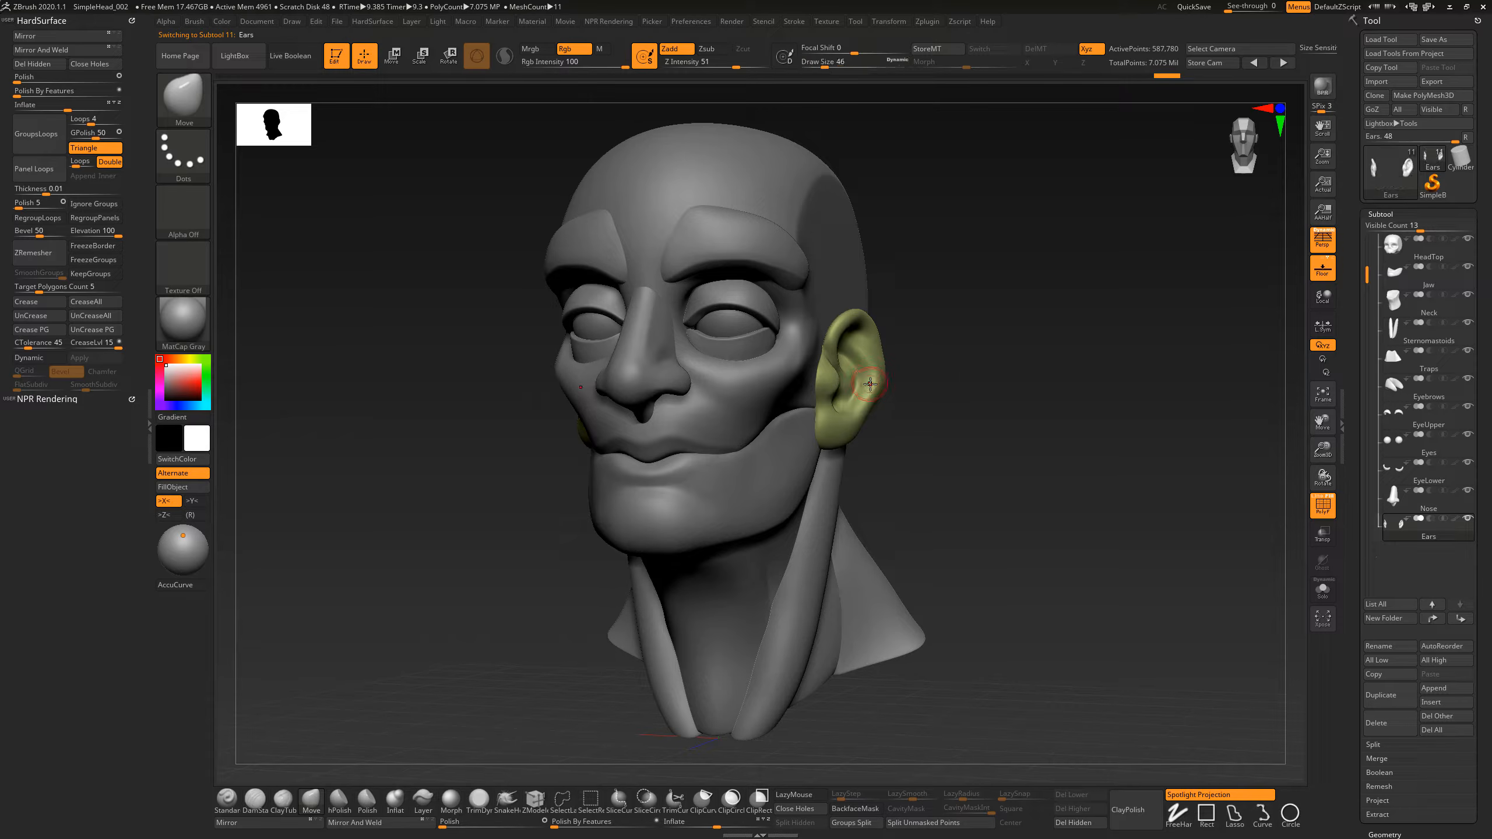
{"action": "key", "text": "s"}
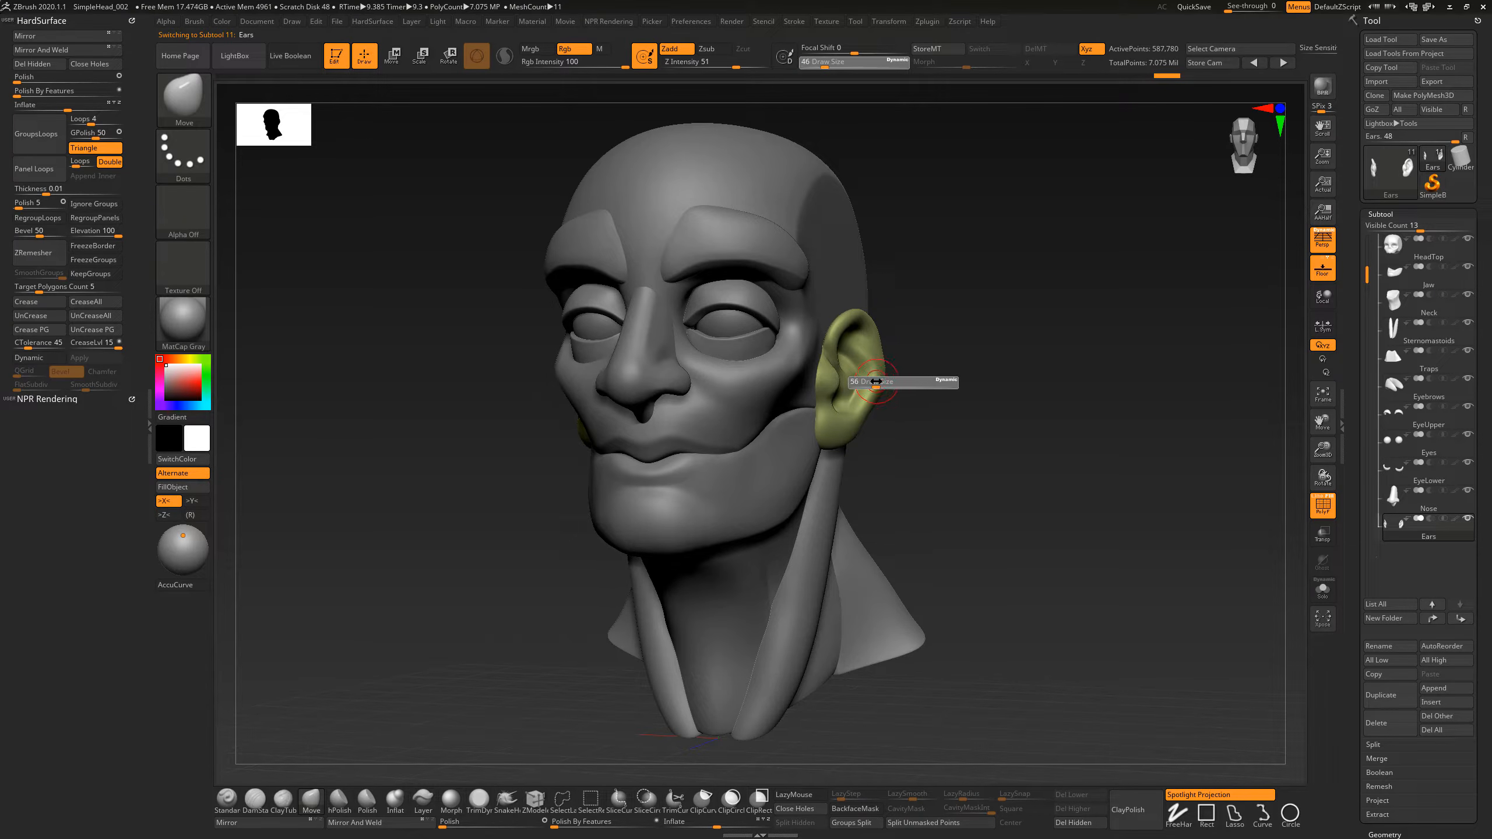
{"action": "left_click", "coordinate": [876, 381]}
{"action": "key", "text": "s"}
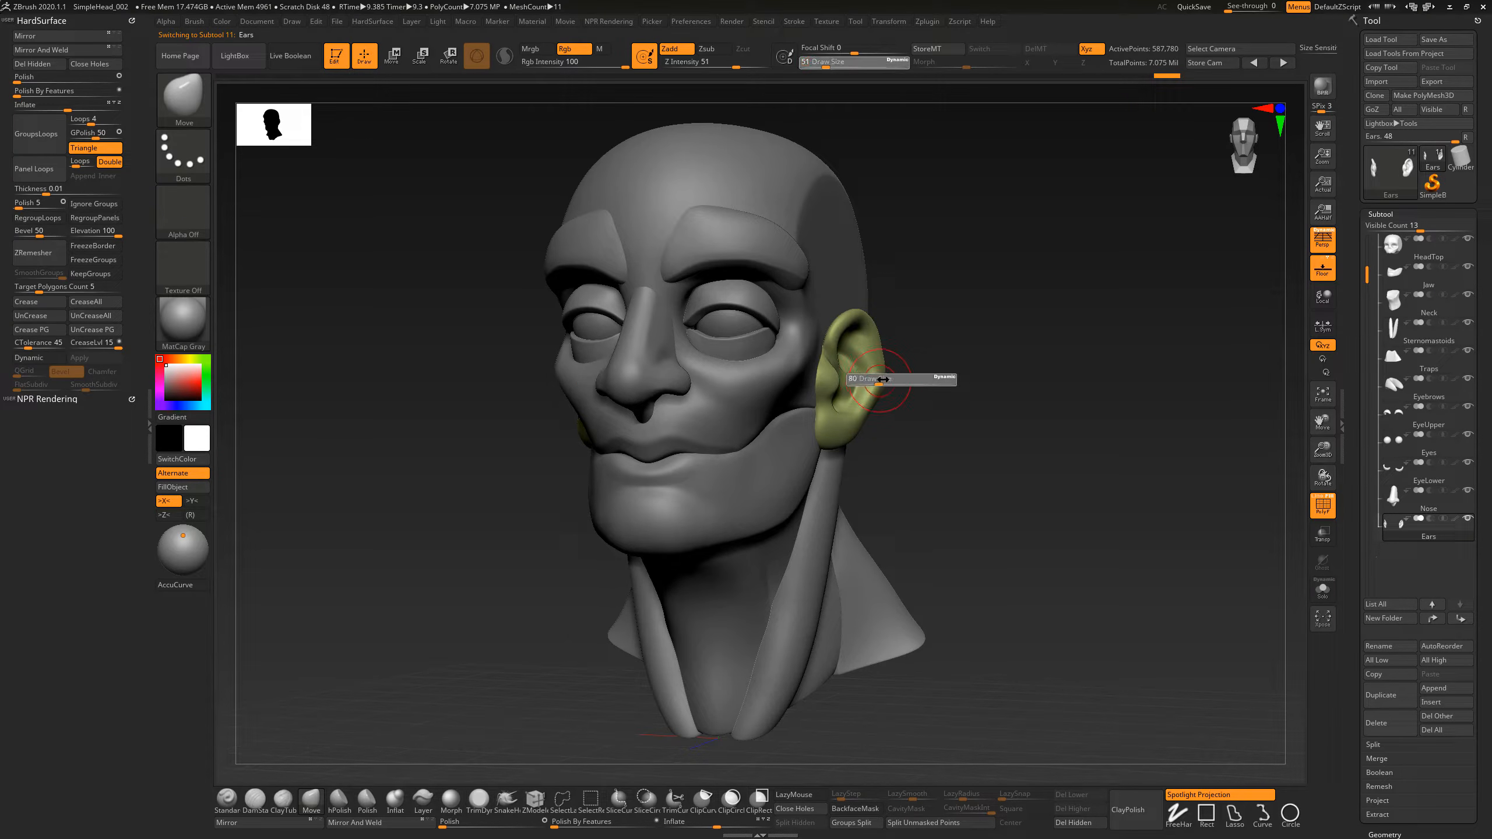
{"action": "left_click_drag", "start_coordinate": [882, 379], "coordinate": [877, 380]}
{"action": "key", "text": "s"}
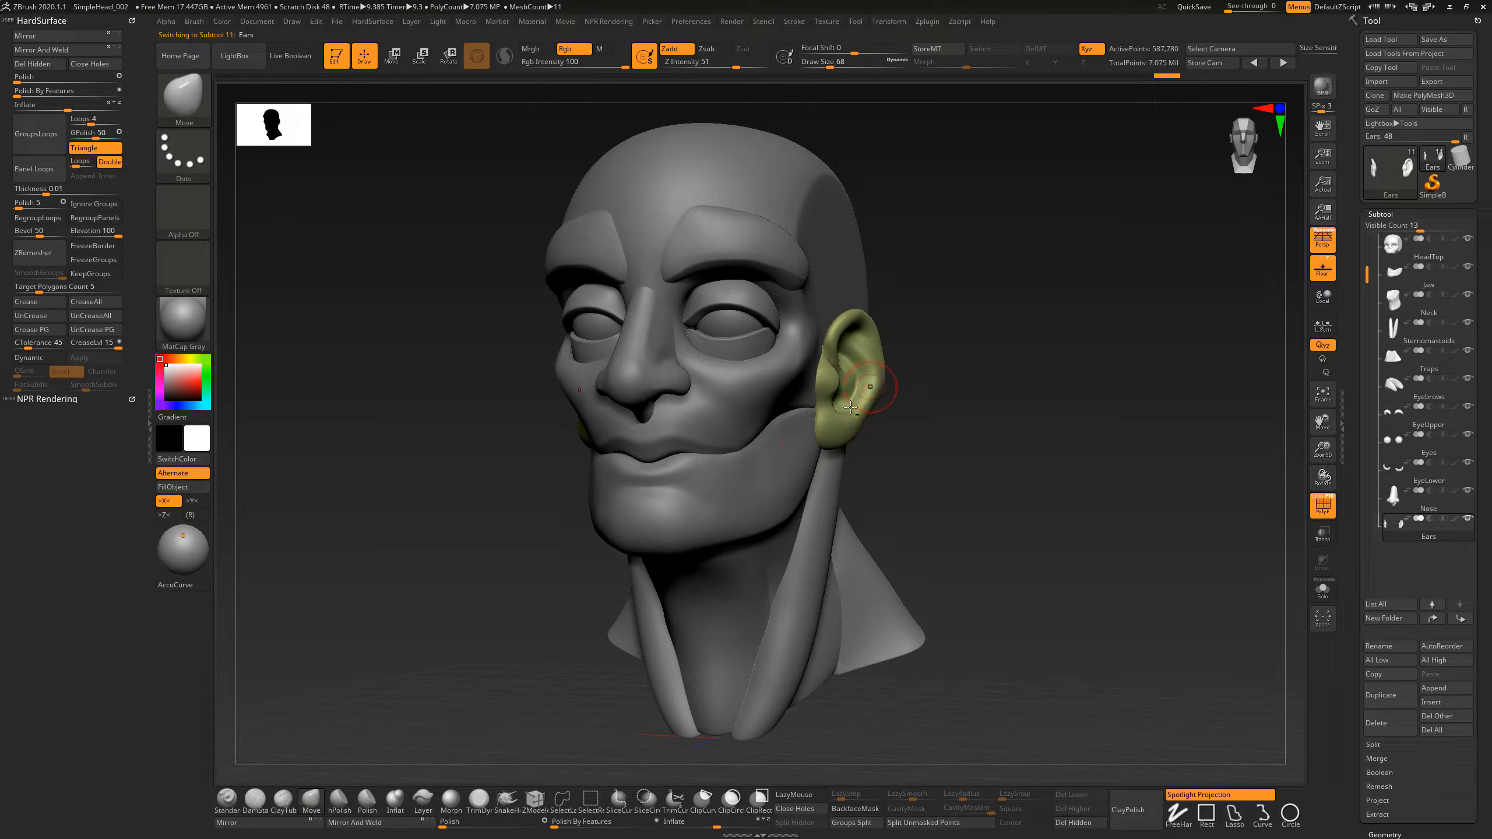
Switch between the Jaw and EyeUpper subtools directly on the model and make EyeLower active
{"action": "left_click", "coordinate": [794, 468], "text": "alt"}
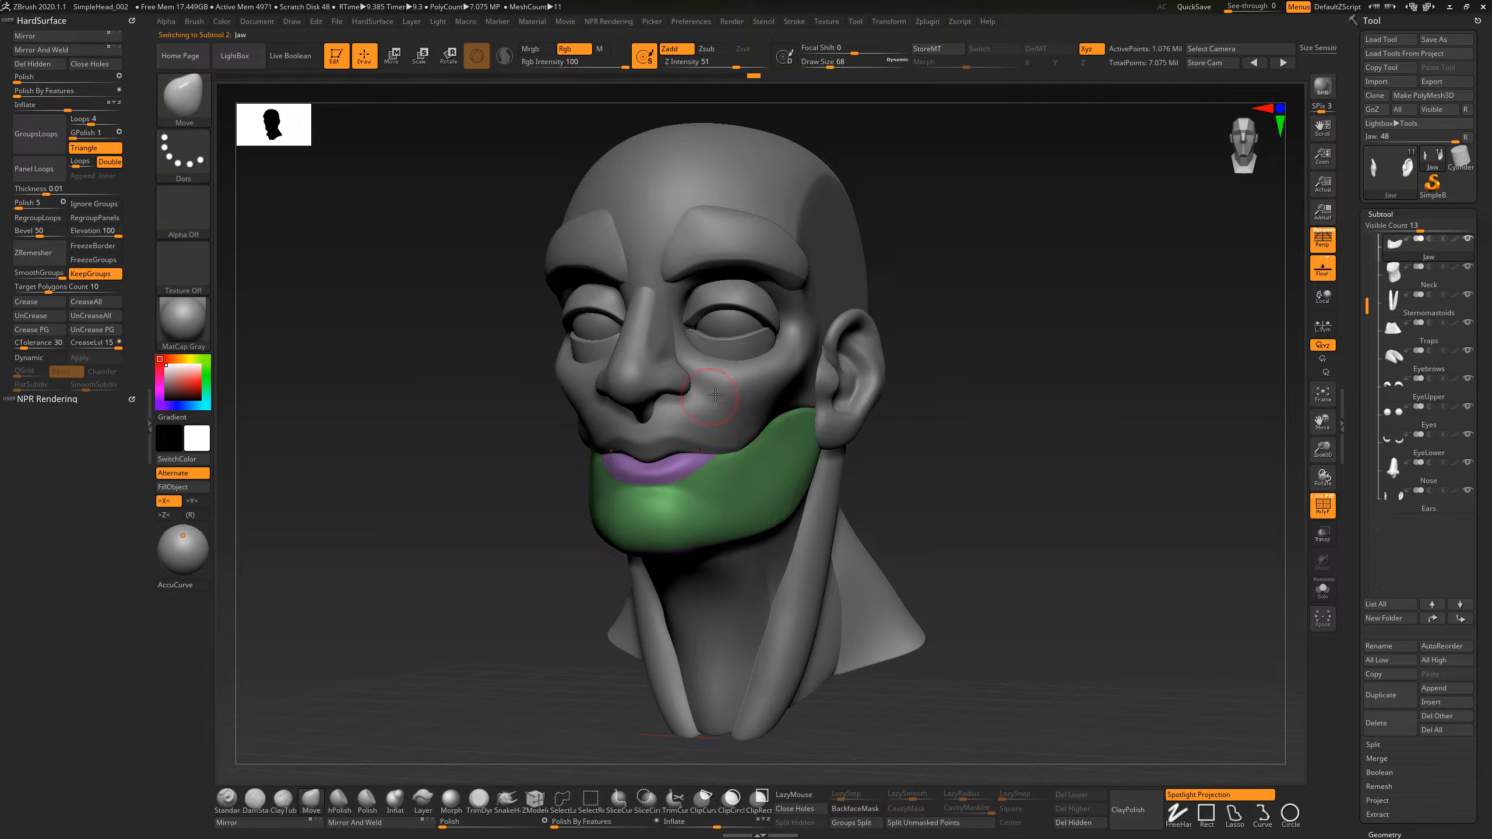
{"action": "left_click", "coordinate": [728, 374], "text": "alt"}
{"action": "left_click", "coordinate": [757, 314], "text": "alt"}
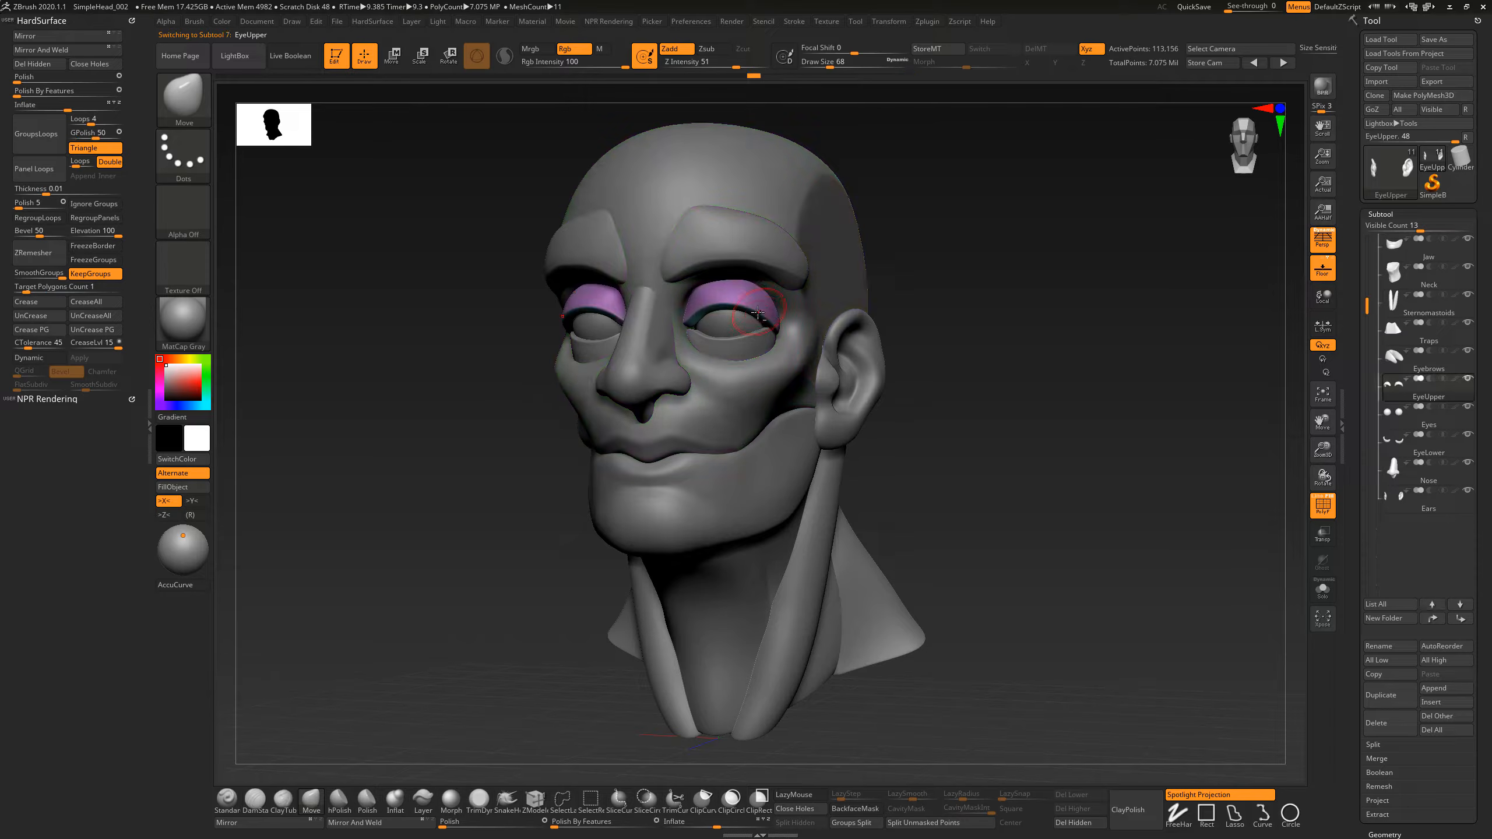
{"action": "left_click", "coordinate": [744, 348], "text": "alt"}
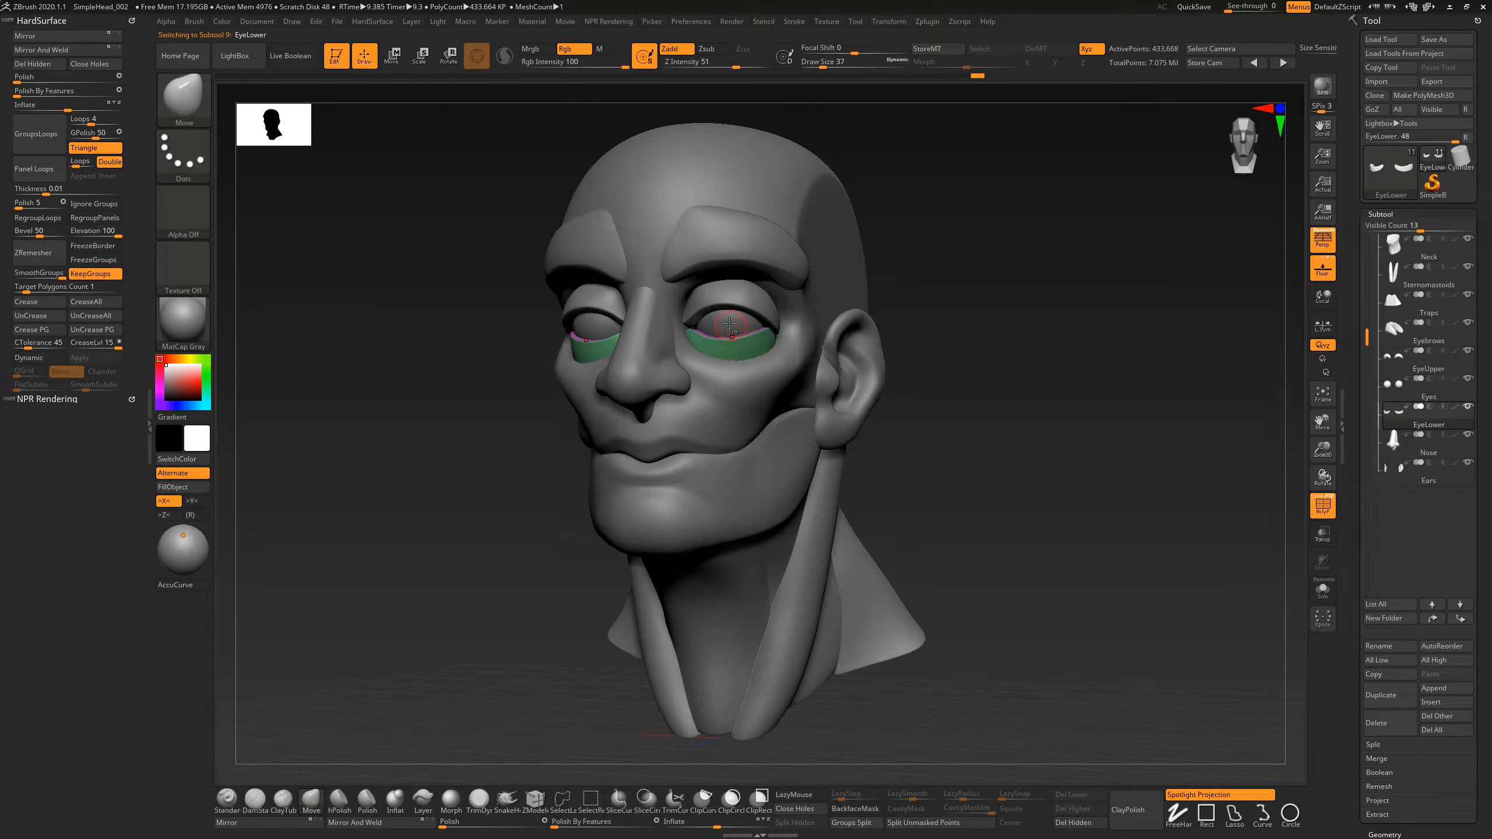
Switch the active subtool directly on the model through Nose, HeadTop and Sternomastoids, ending on the Ears
{"action": "left_click", "coordinate": [731, 321], "text": "alt"}
{"action": "left_click", "coordinate": [670, 367], "text": "alt"}
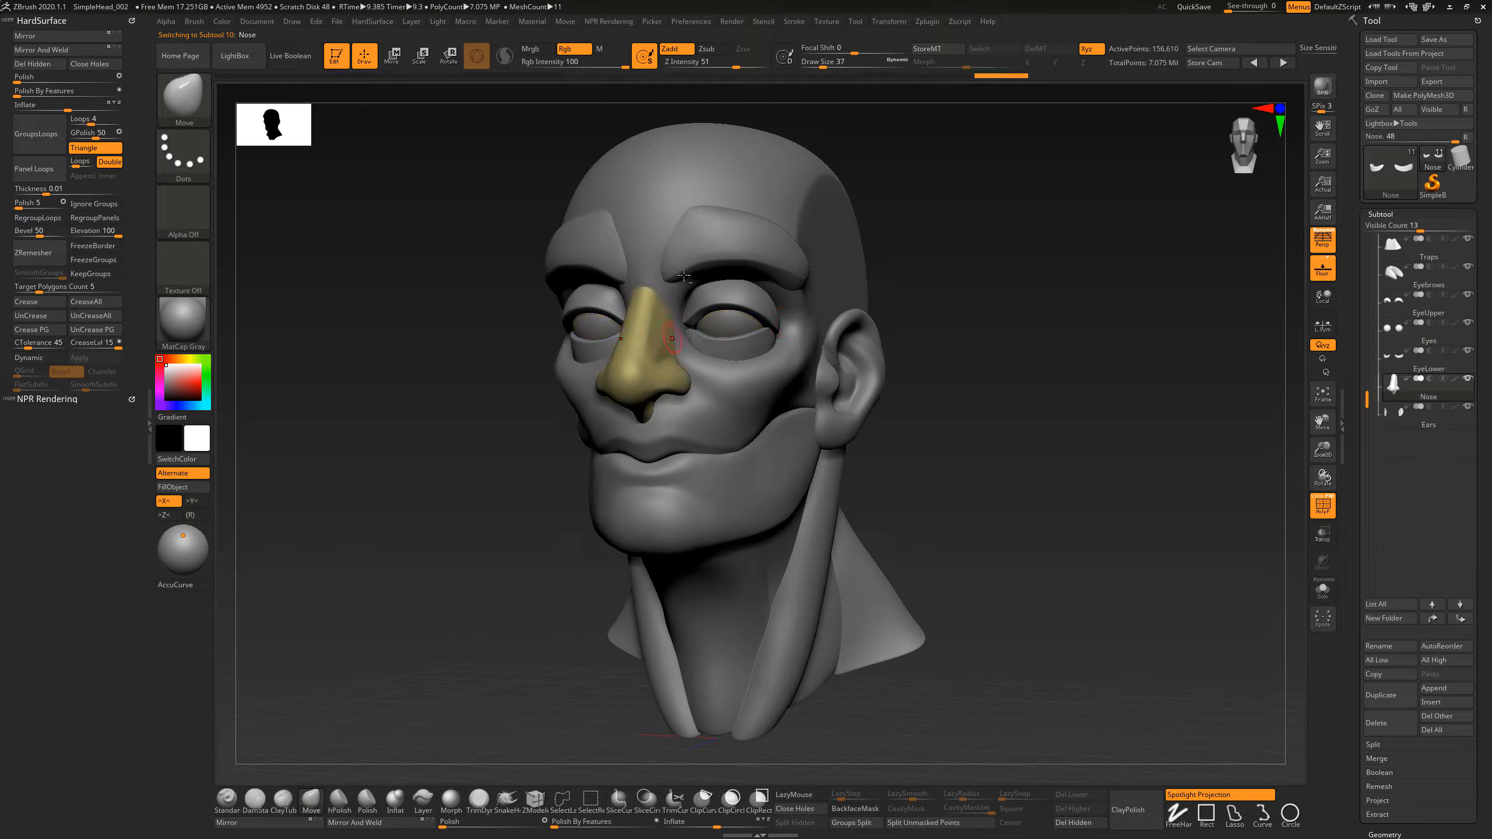
{"action": "left_click", "coordinate": [796, 271], "text": "alt"}
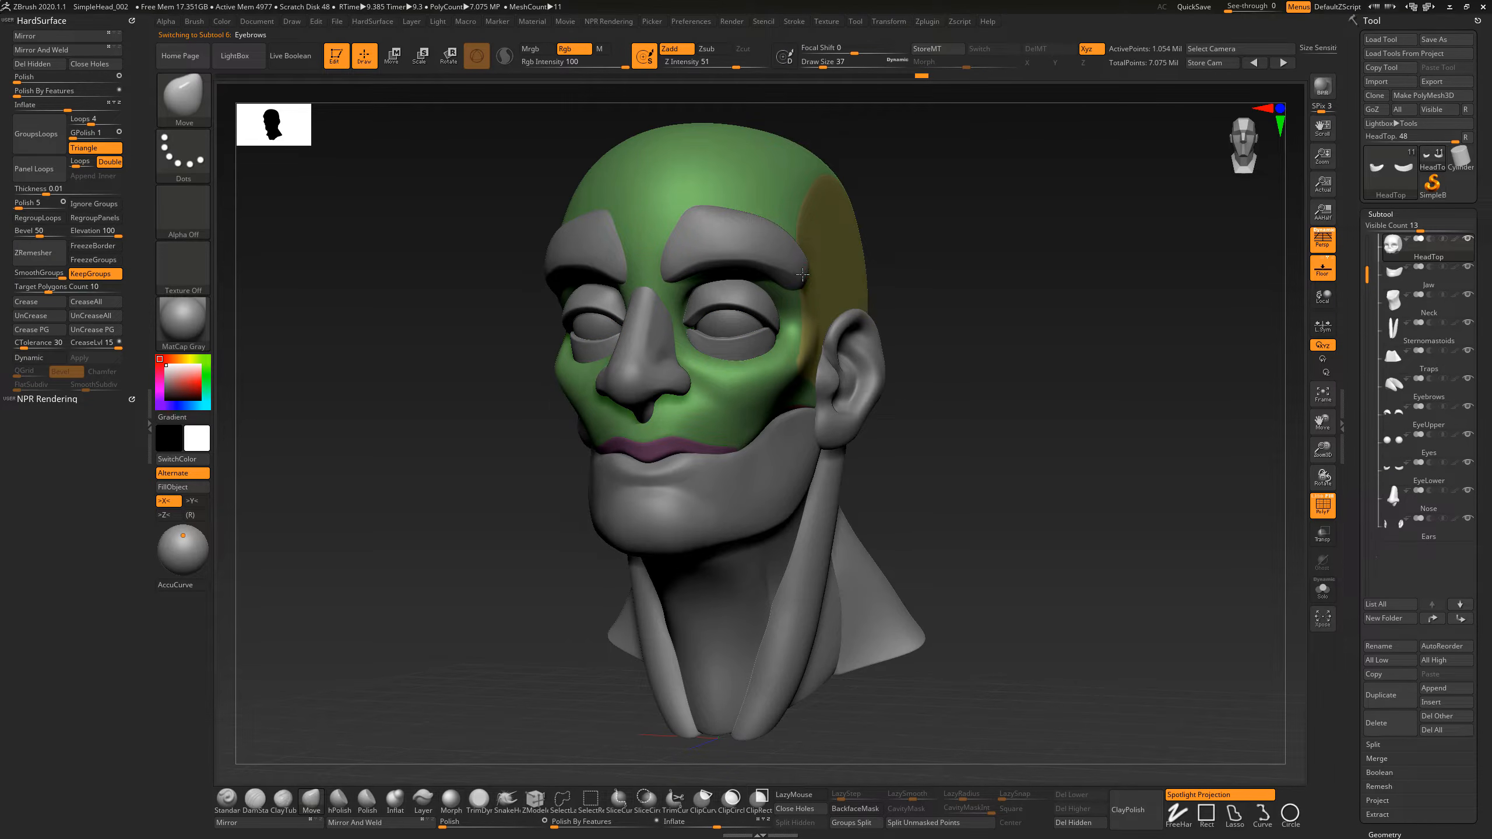
{"action": "left_click", "coordinate": [831, 520], "text": "alt"}
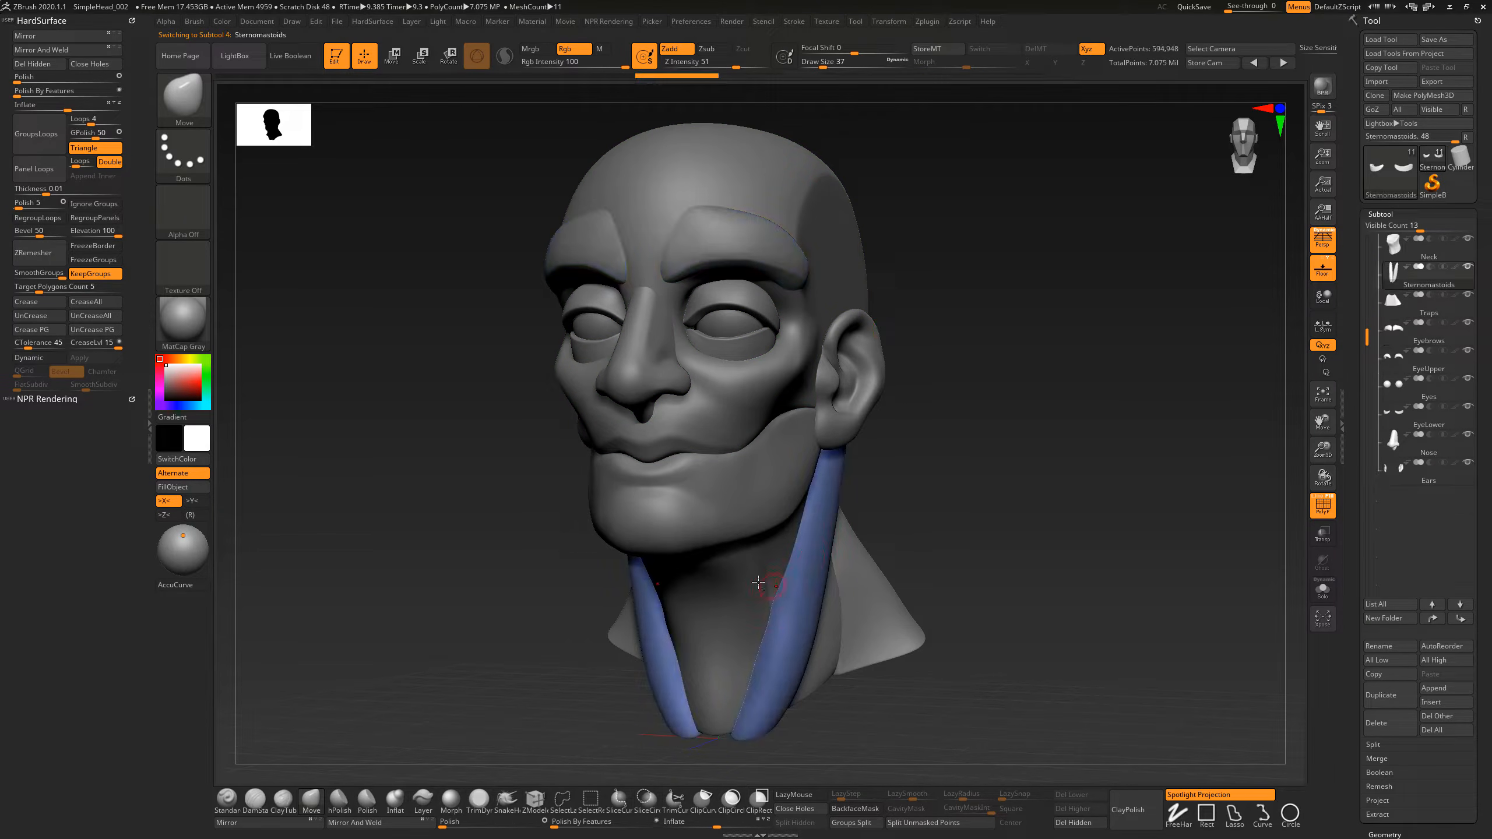
{"action": "left_click", "coordinate": [864, 615], "text": "alt"}
{"action": "left_click", "coordinate": [853, 401], "text": "alt"}
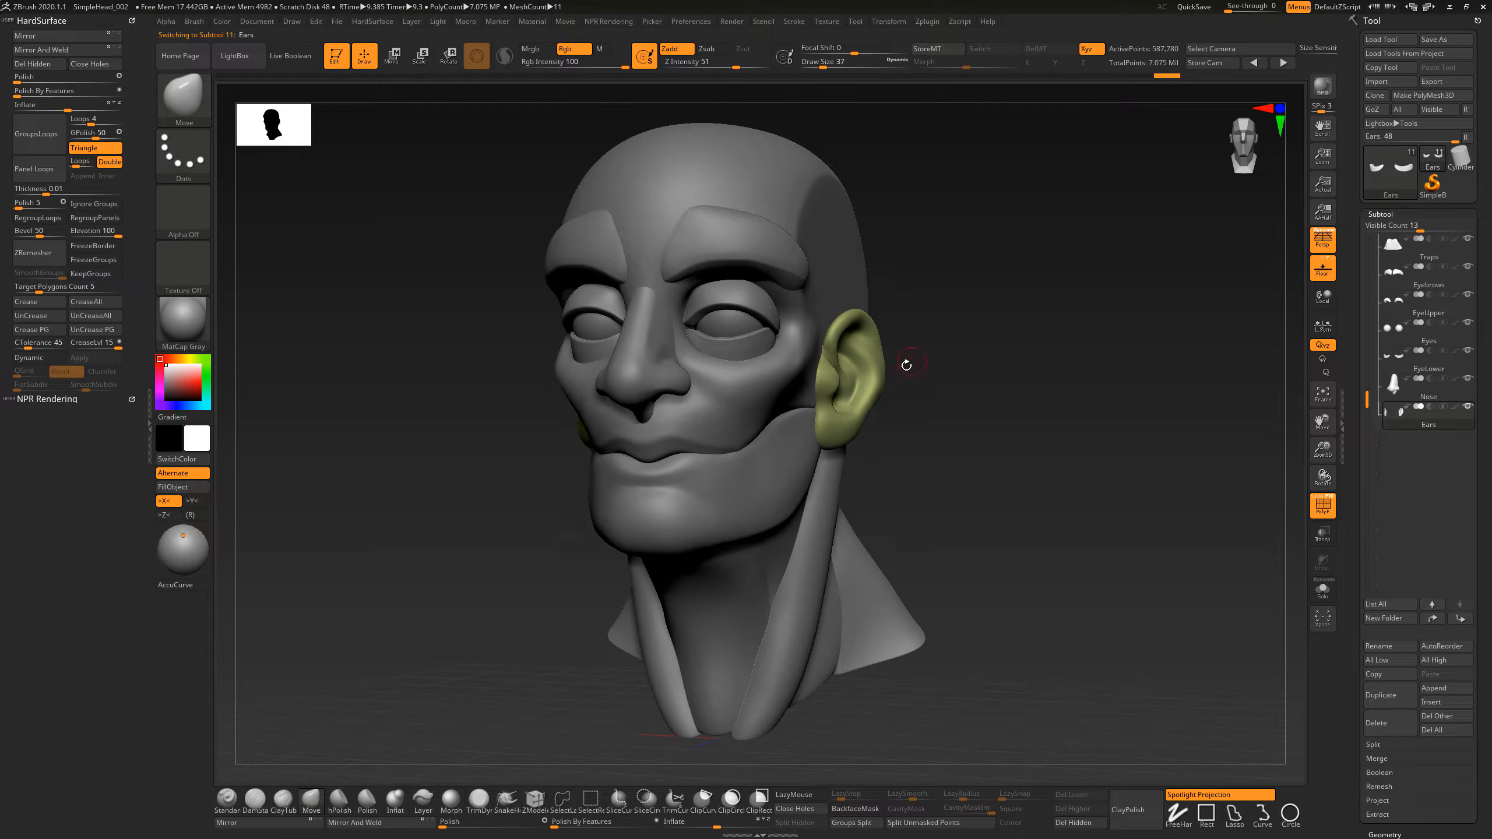
Activate the gizmo for the Ears subtool and try moving the ears sideways
{"action": "left_click", "coordinate": [392, 55]}
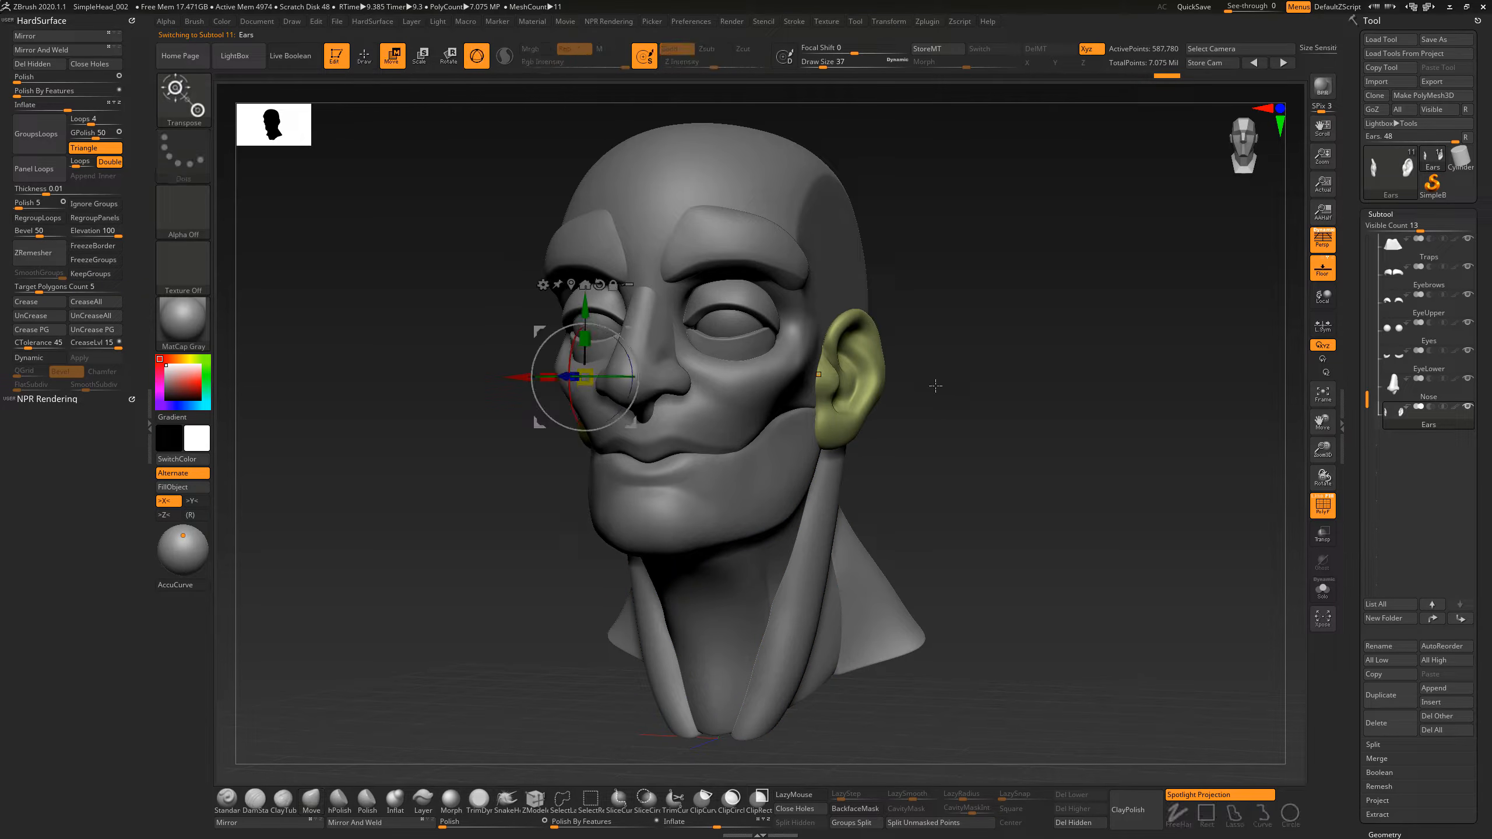
{"action": "left_click_drag", "start_coordinate": [936, 385], "coordinate": [890, 439]}
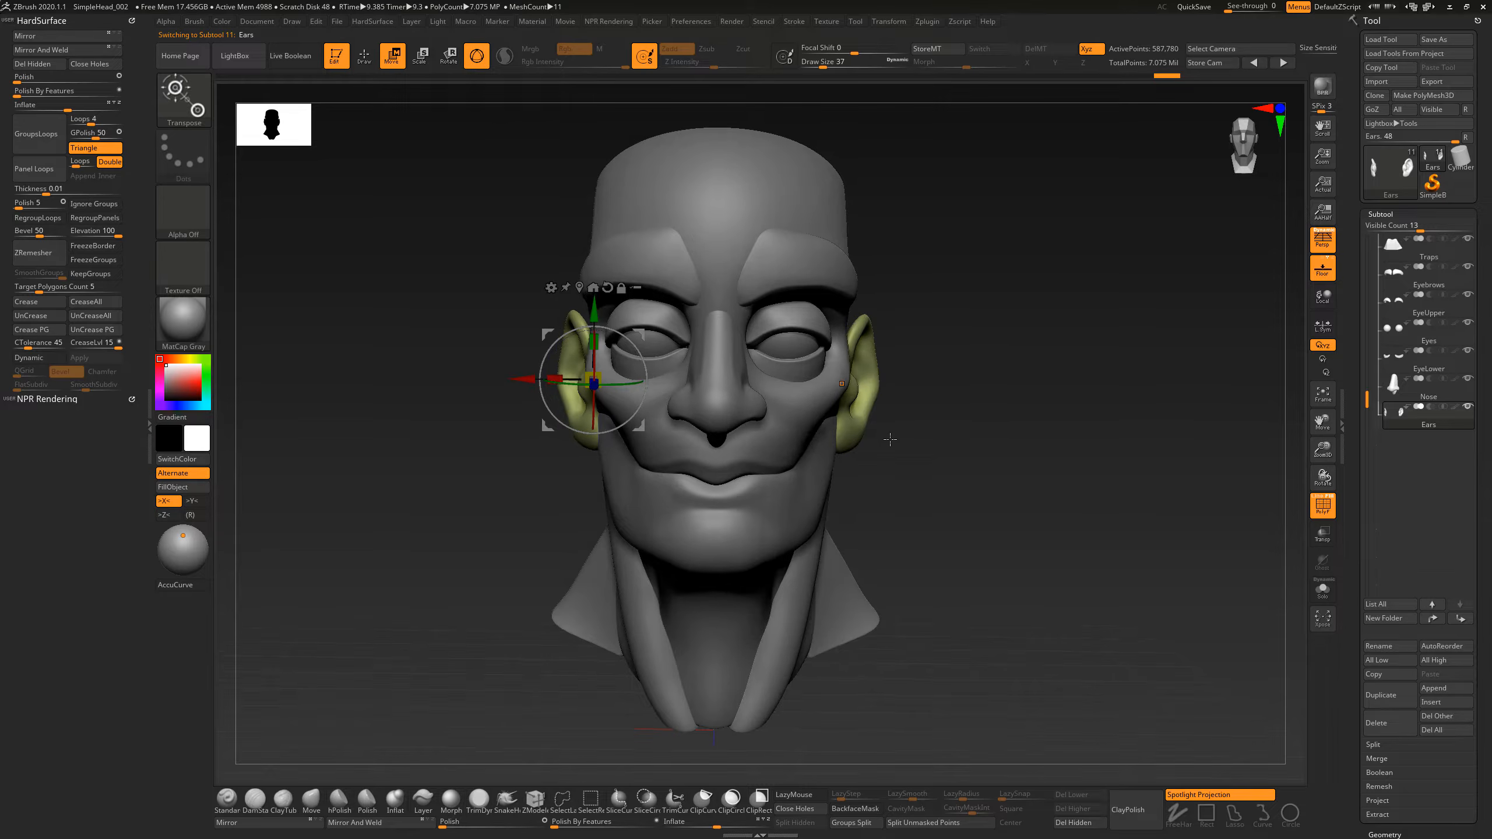
{"action": "left_click_drag", "start_coordinate": [528, 379], "coordinate": [483, 409]}
{"action": "key", "text": "ctrl+z"}
{"action": "mouse_move", "coordinate": [1040, 419]}
{"action": "left_mouse_down"}
{"action": "mouse_move", "coordinate": [1029, 426]}
{"action": "mouse_move", "coordinate": [1053, 417]}
{"action": "left_mouse_up"}
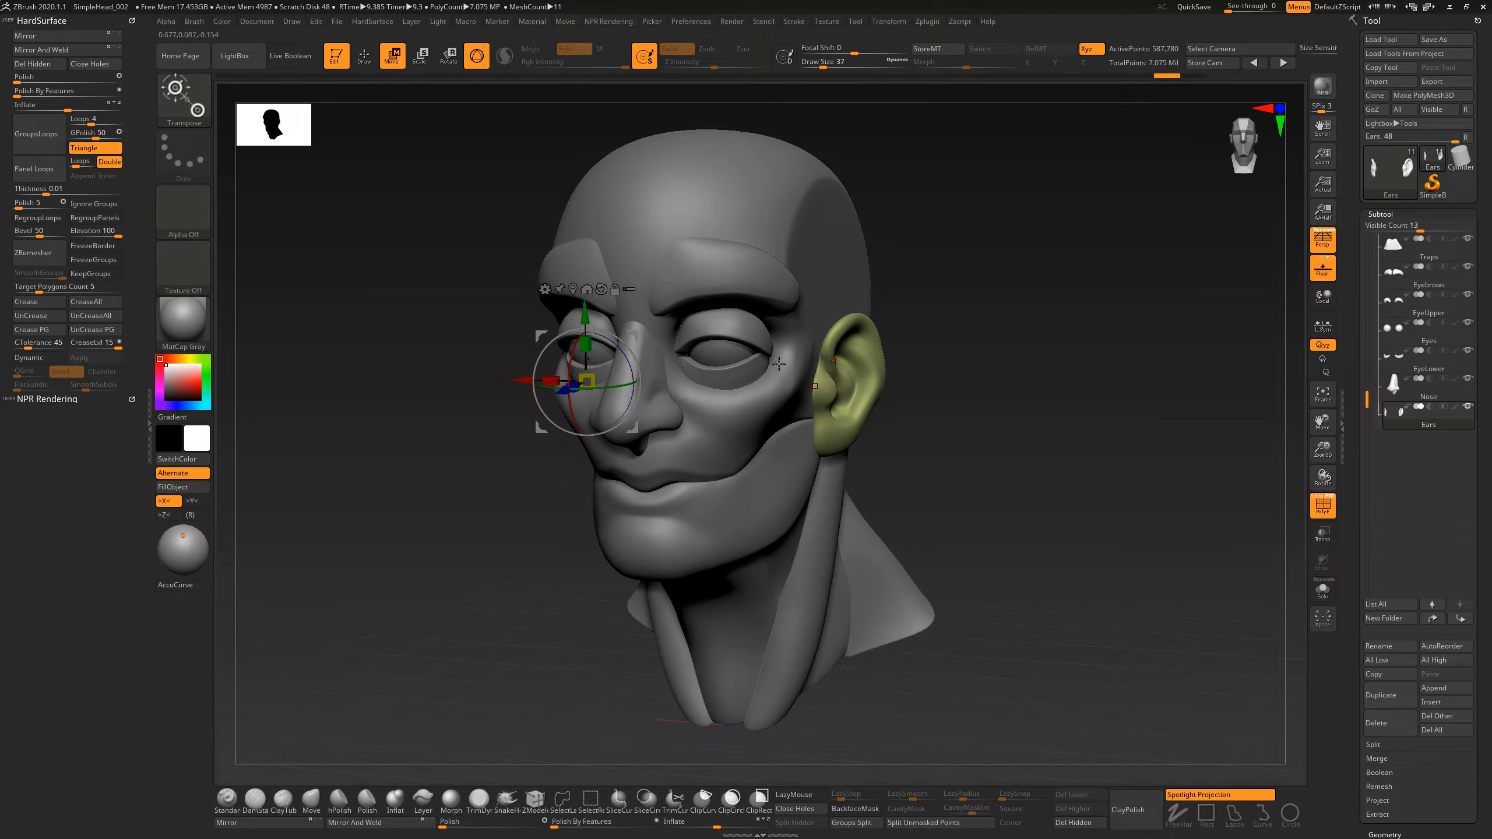
Relocate the gizmo to the other ear, using Go To Unmasked Mesh Center and placing it where the ear meets the head
{"action": "left_click", "coordinate": [870, 374], "text": "alt"}
{"action": "left_click_drag", "start_coordinate": [966, 346], "coordinate": [978, 356]}
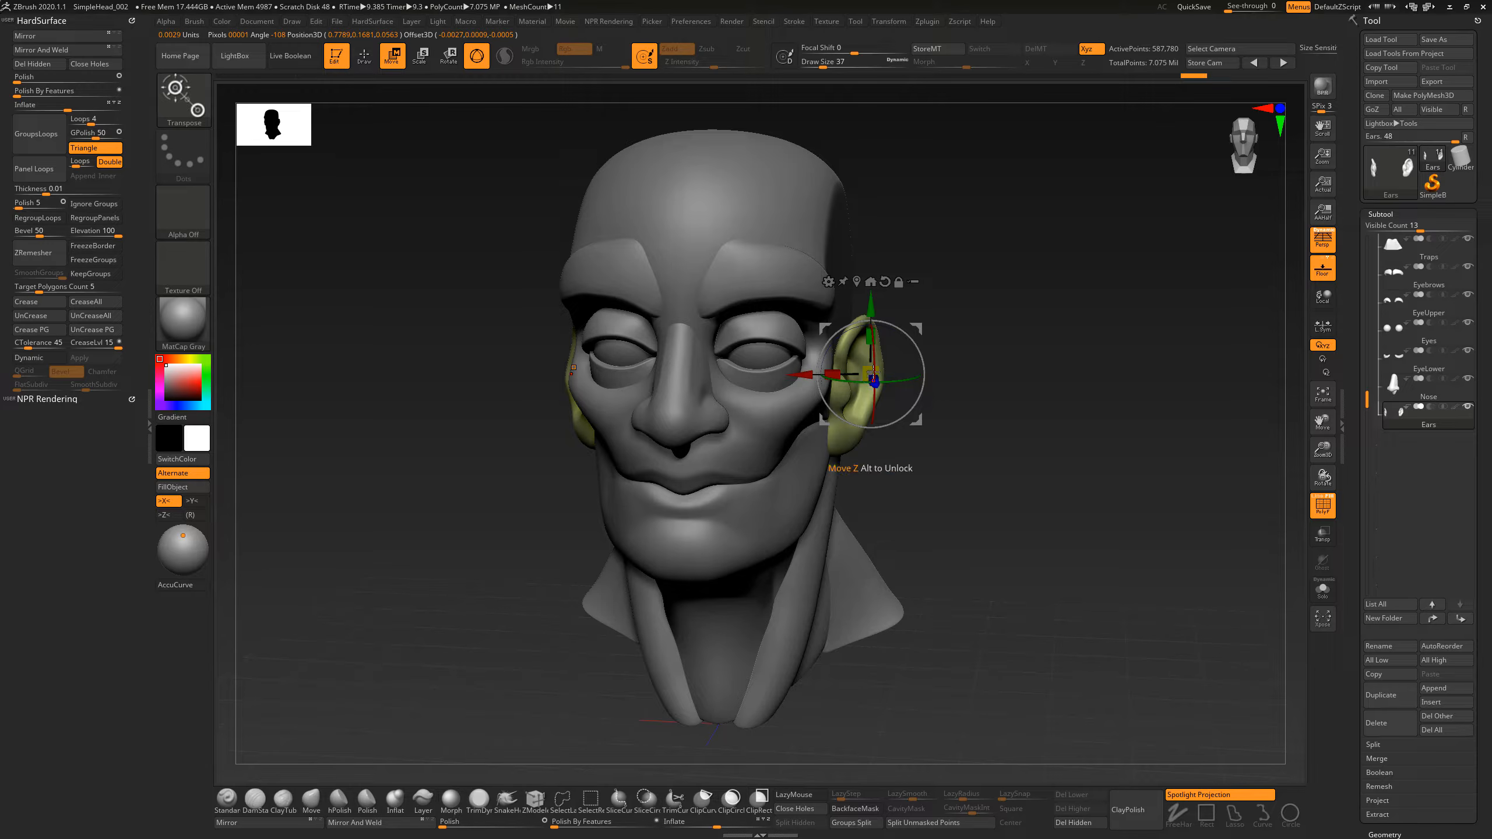
{"action": "left_click", "coordinate": [856, 282]}
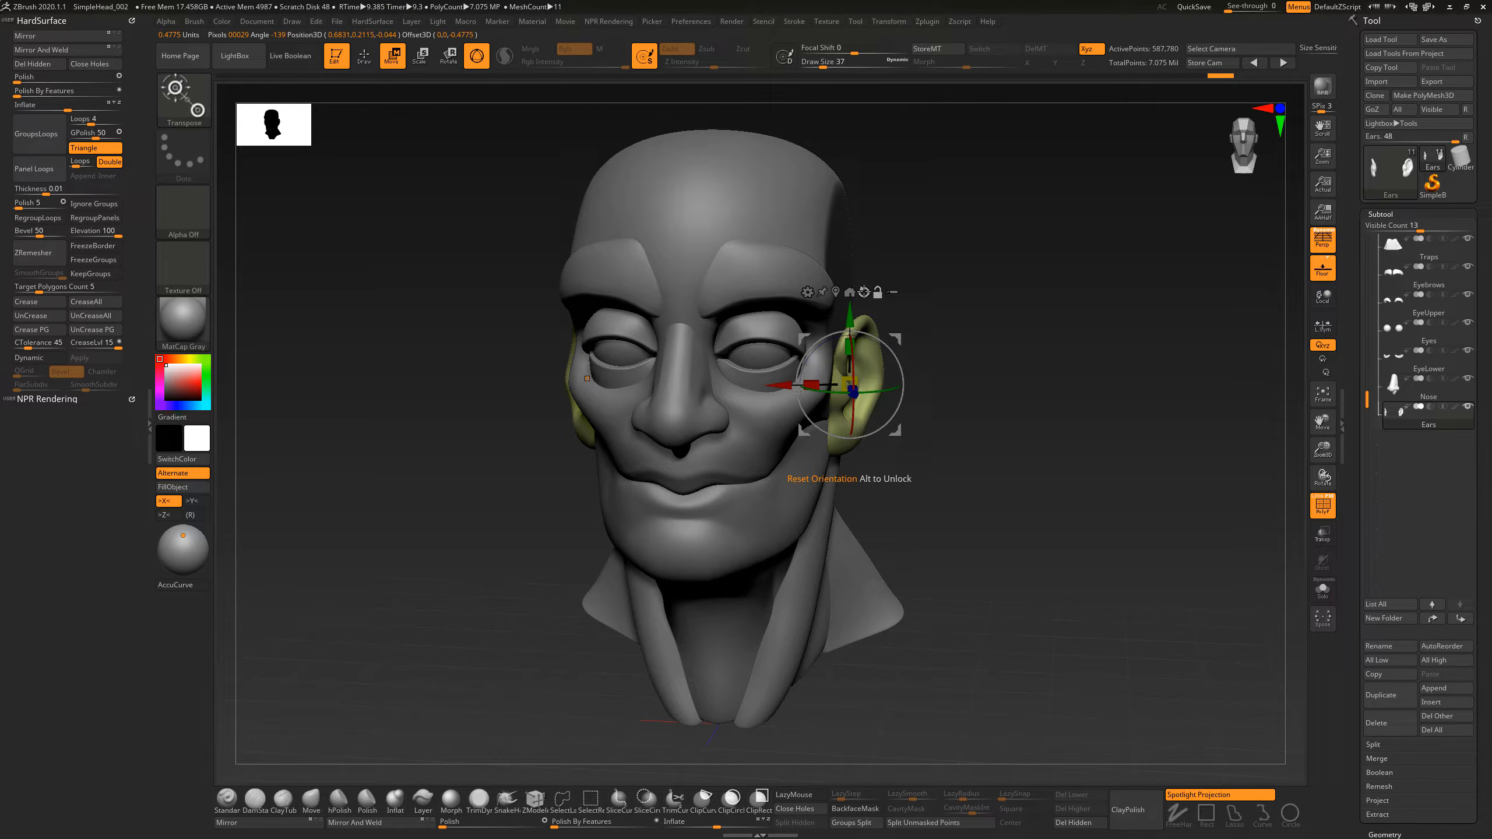
{"action": "left_click_drag", "start_coordinate": [965, 329], "coordinate": [948, 374]}
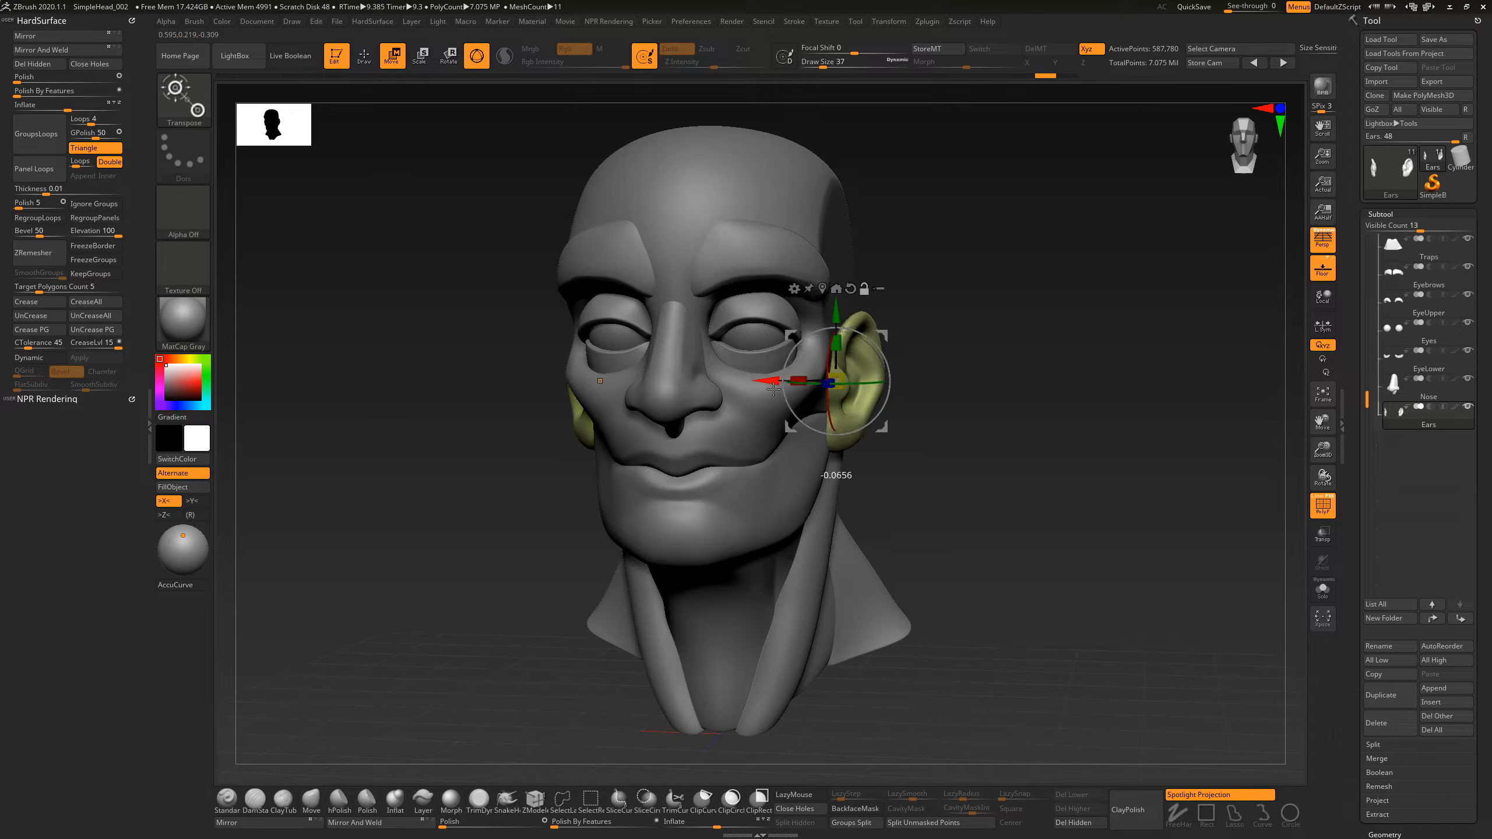
Rotate the ears outward with the gizmo and adjust their sideways position against the head
{"action": "left_click_drag", "start_coordinate": [953, 334], "coordinate": [942, 366]}
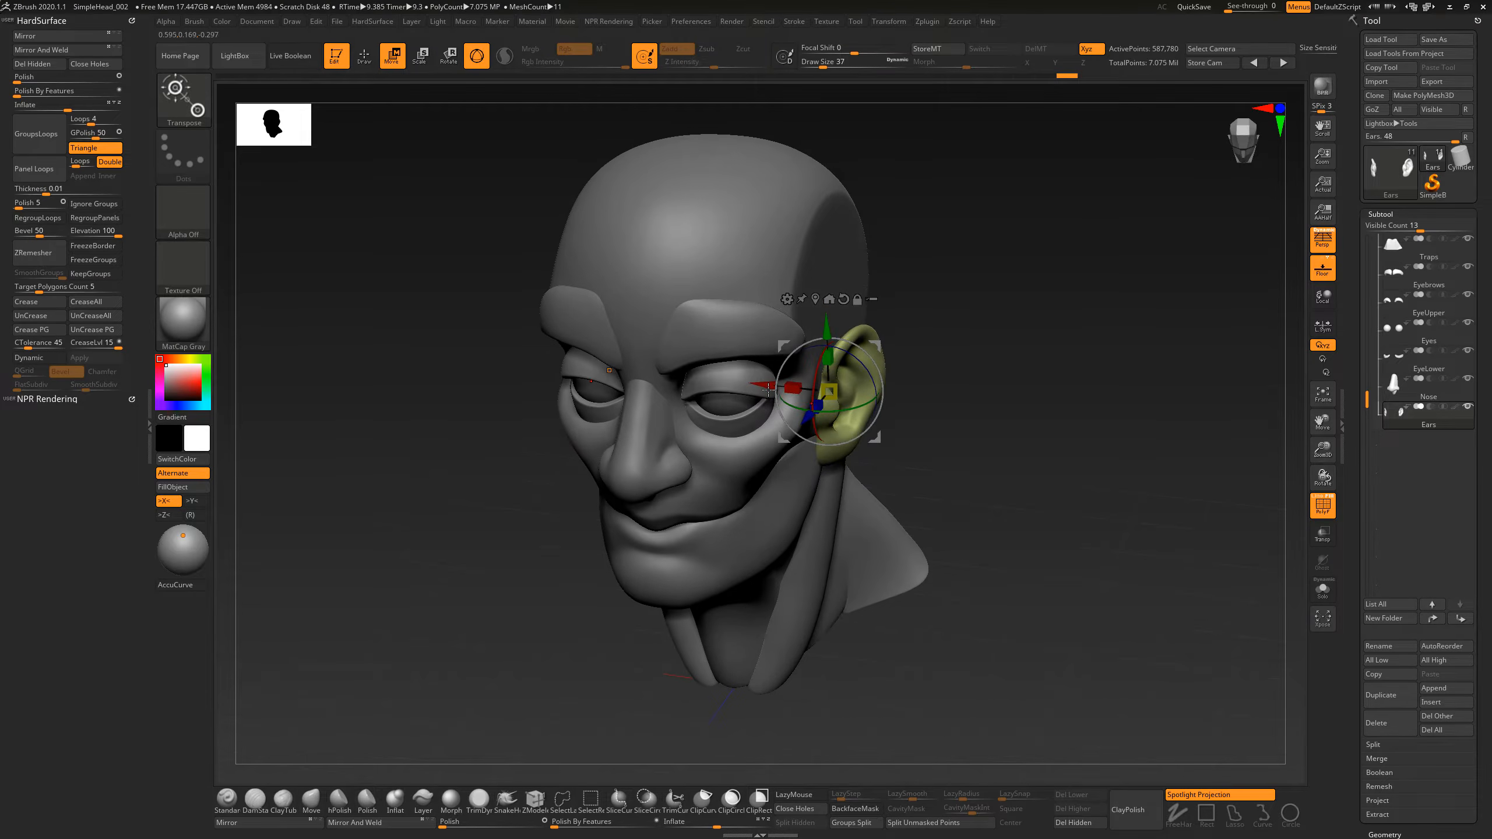
{"action": "left_click_drag", "start_coordinate": [769, 389], "coordinate": [768, 388]}
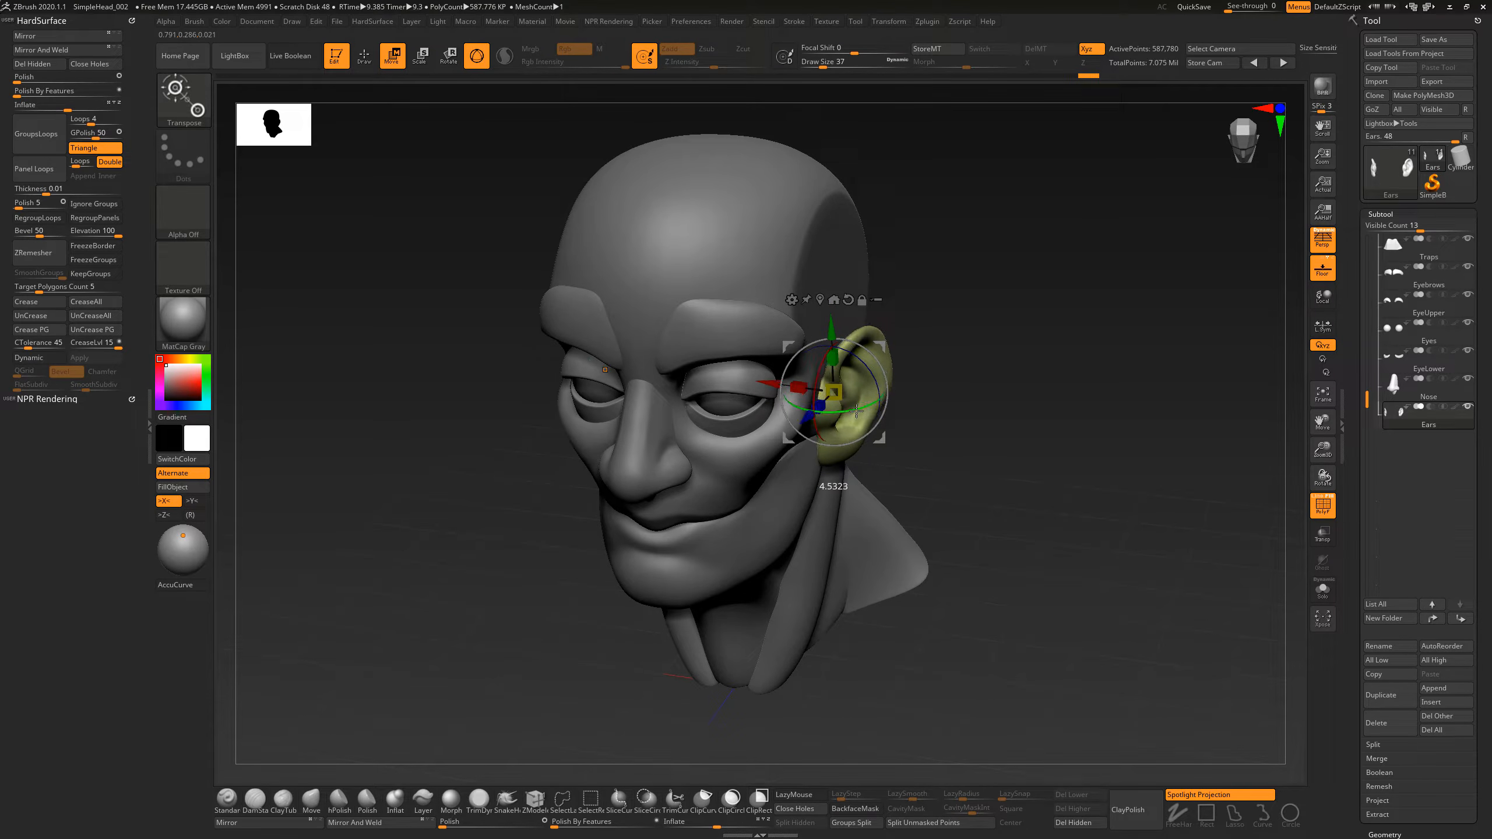
{"action": "left_click_drag", "start_coordinate": [926, 411], "coordinate": [870, 378]}
{"action": "left_click_drag", "start_coordinate": [774, 382], "coordinate": [782, 381]}
Tilt the ears in the side view with the gizmo's rotation ring
{"action": "left_click_drag", "start_coordinate": [943, 351], "coordinate": [935, 290]}
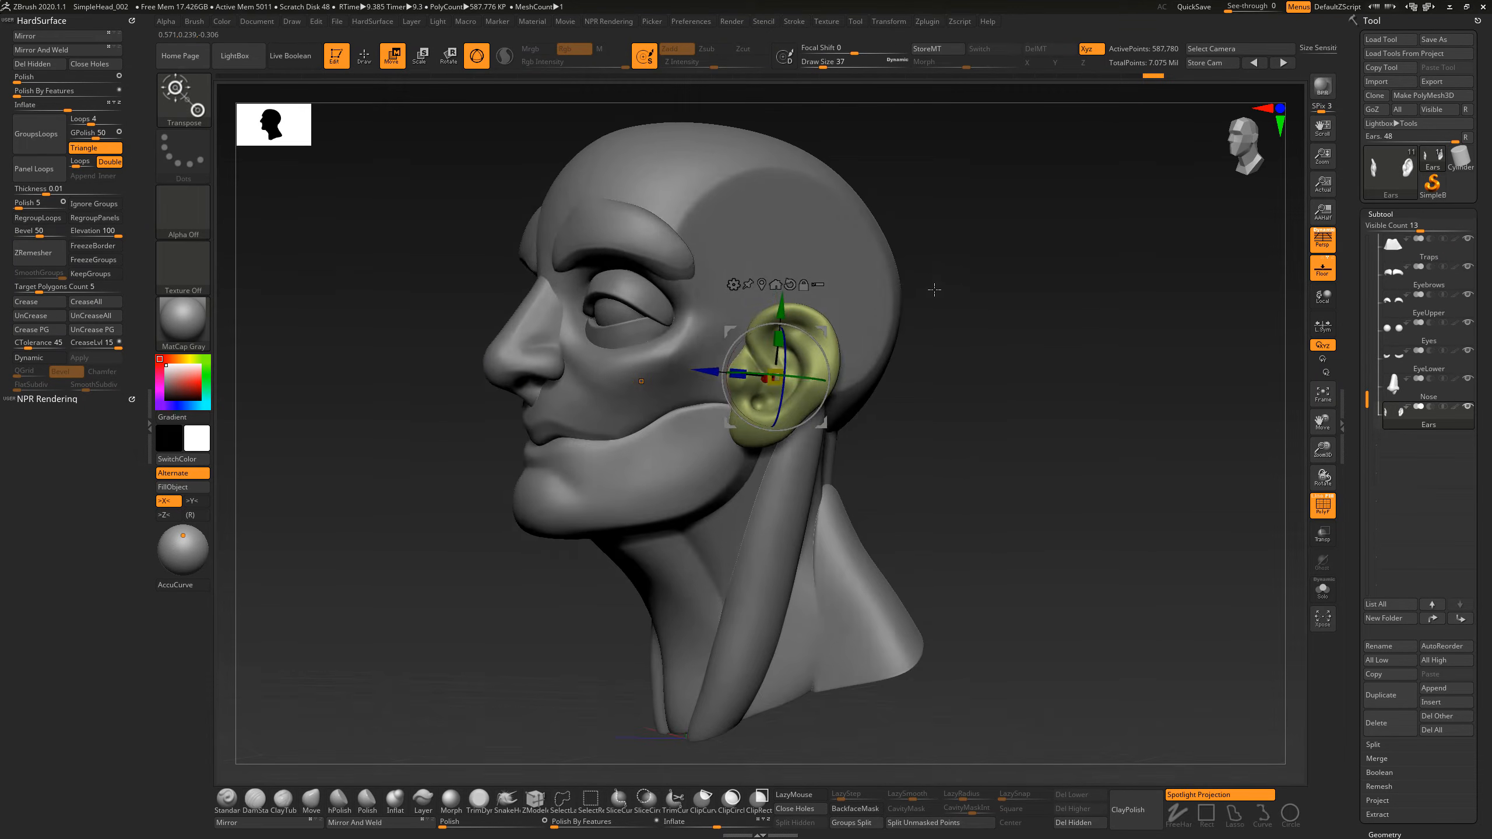
{"action": "left_click_drag", "start_coordinate": [943, 380], "coordinate": [948, 376]}
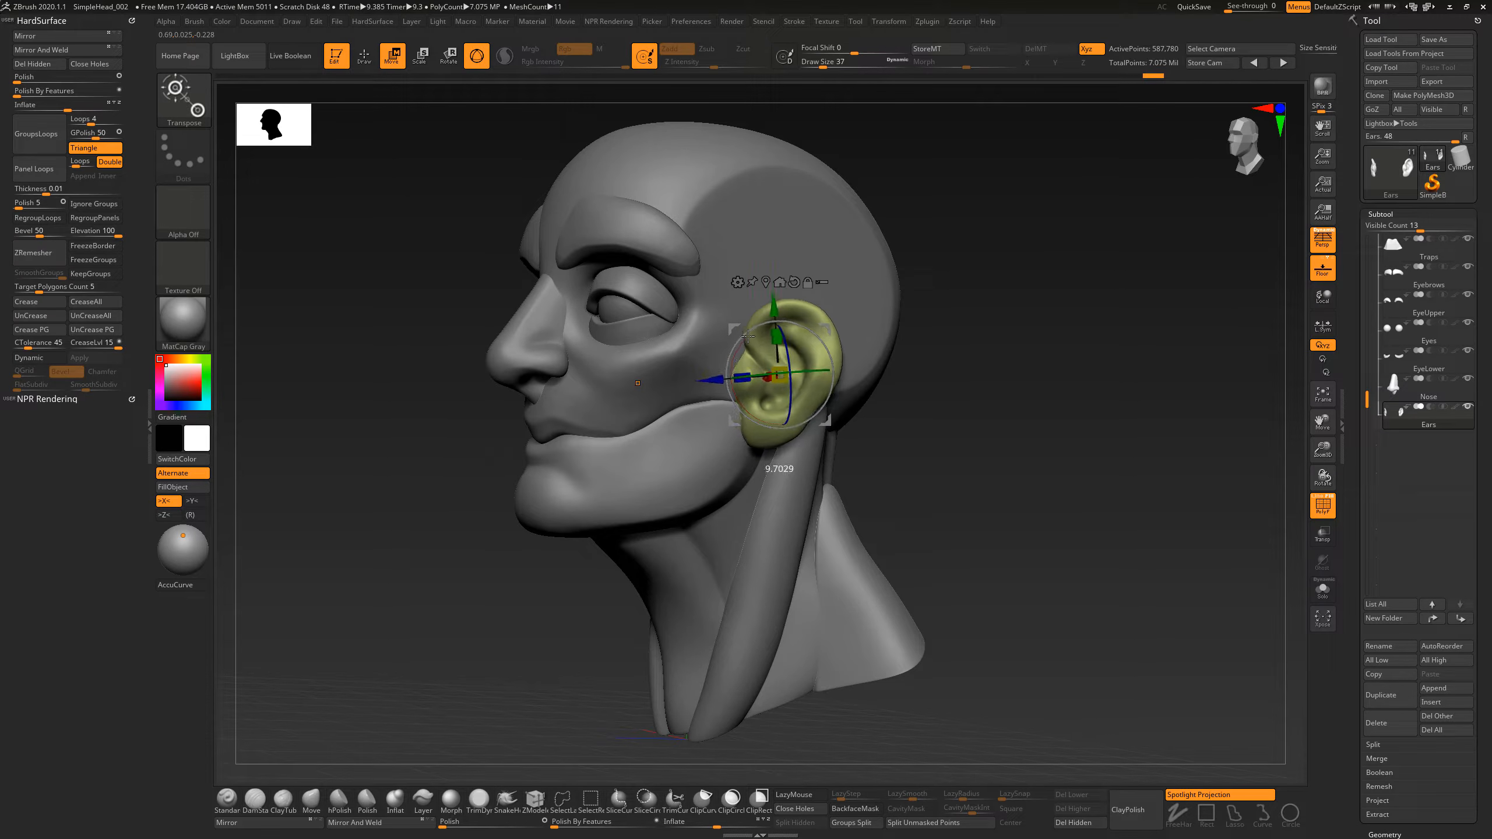
{"action": "left_click_drag", "start_coordinate": [748, 336], "coordinate": [742, 343]}
Try to scale the ears vertically along the gizmo's Y axis
{"action": "left_click_drag", "start_coordinate": [933, 339], "coordinate": [976, 360]}
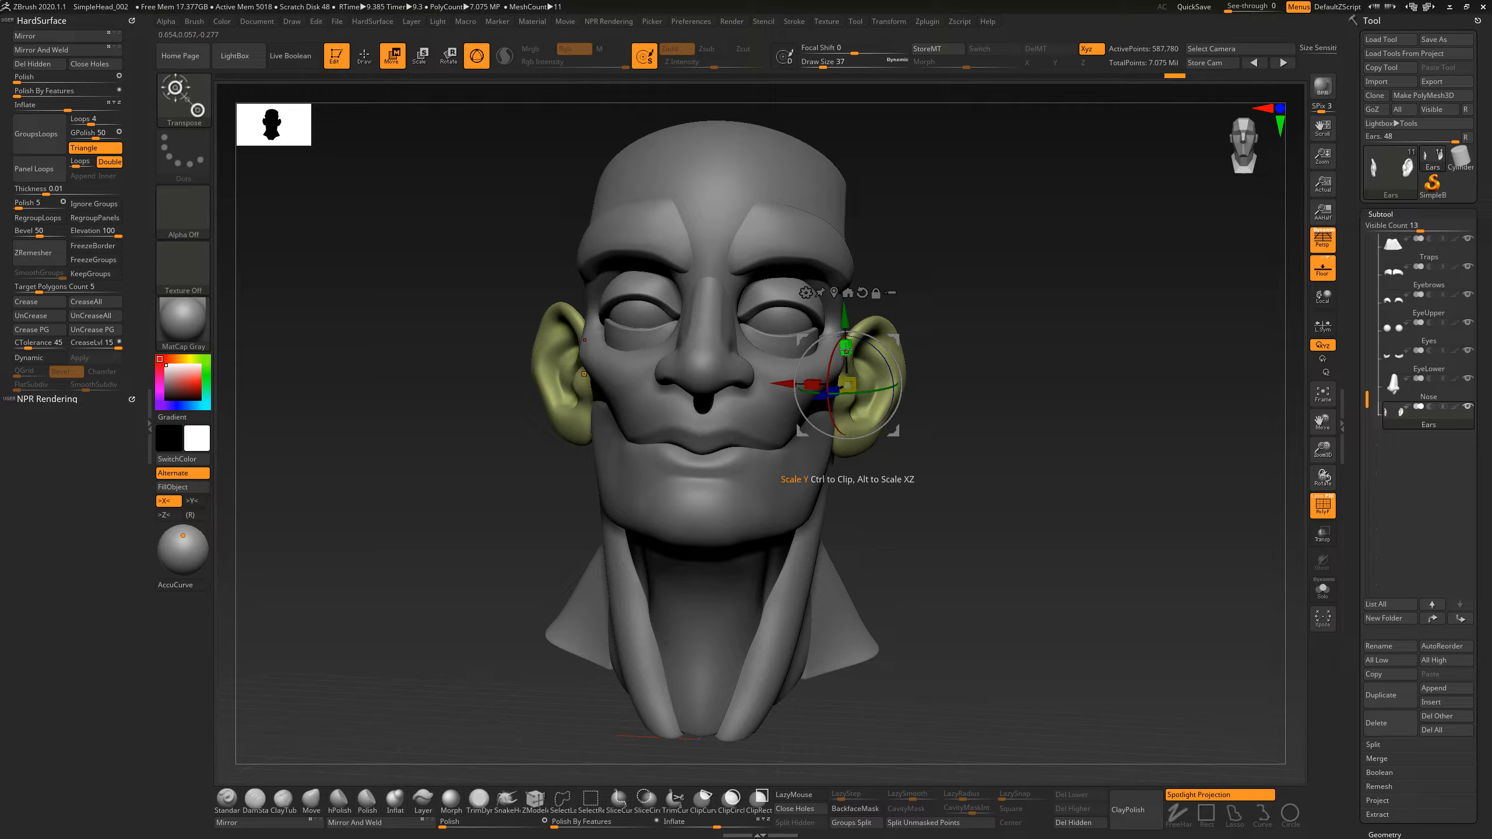
{"action": "left_click_drag", "start_coordinate": [846, 349], "coordinate": [844, 367]}
{"action": "left_click_drag", "start_coordinate": [963, 387], "coordinate": [869, 360]}
{"action": "key", "text": "ctrl+z"}
{"action": "left_click_drag", "start_coordinate": [958, 440], "coordinate": [940, 385]}
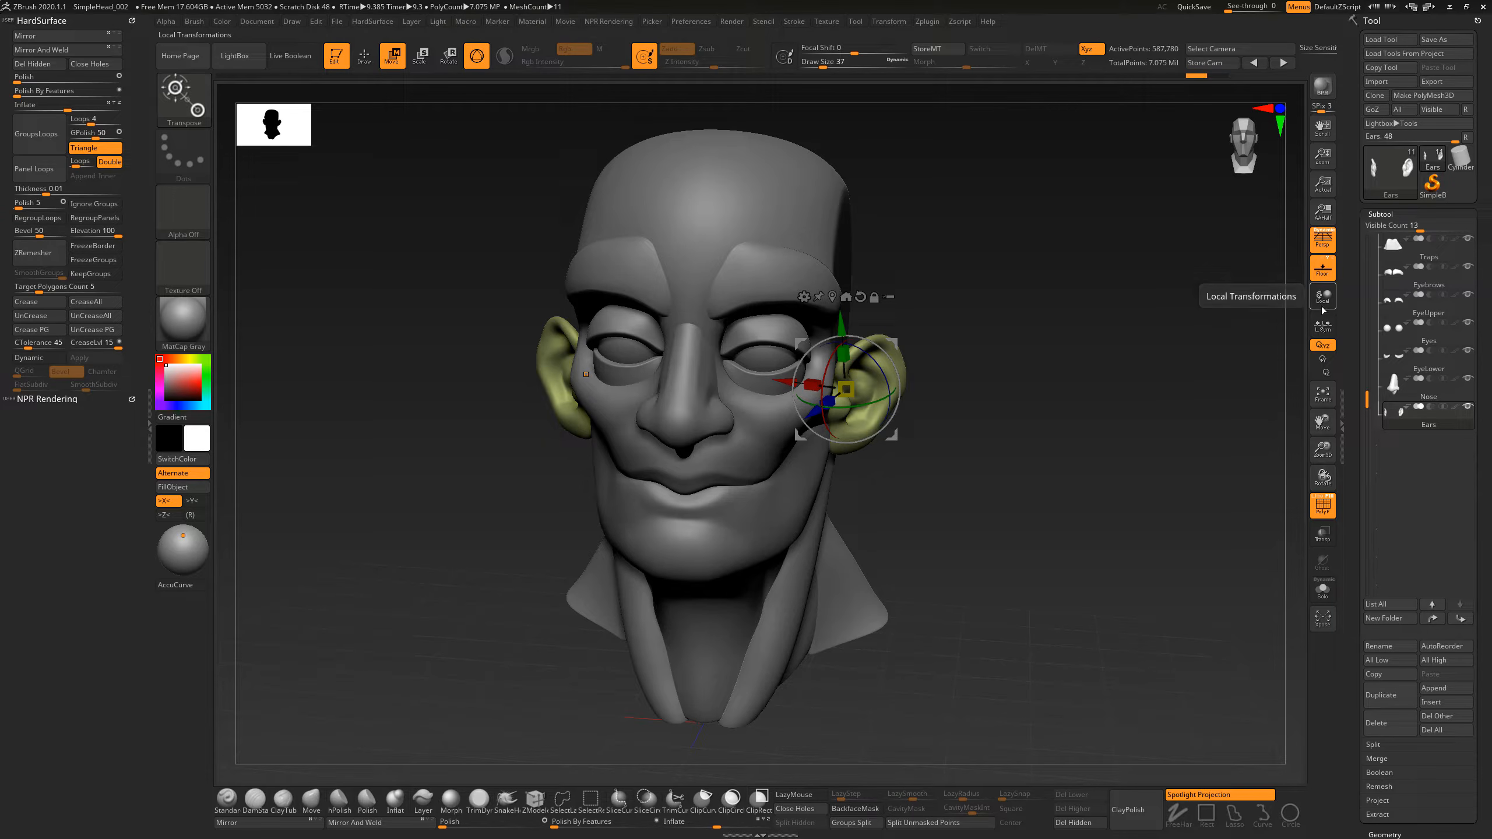
Turn on Local Transformations and Local Symmetry and scale the ears uniformly with the gizmo
{"action": "left_click", "coordinate": [1325, 307]}
{"action": "left_click_drag", "start_coordinate": [846, 389], "coordinate": [958, 323]}
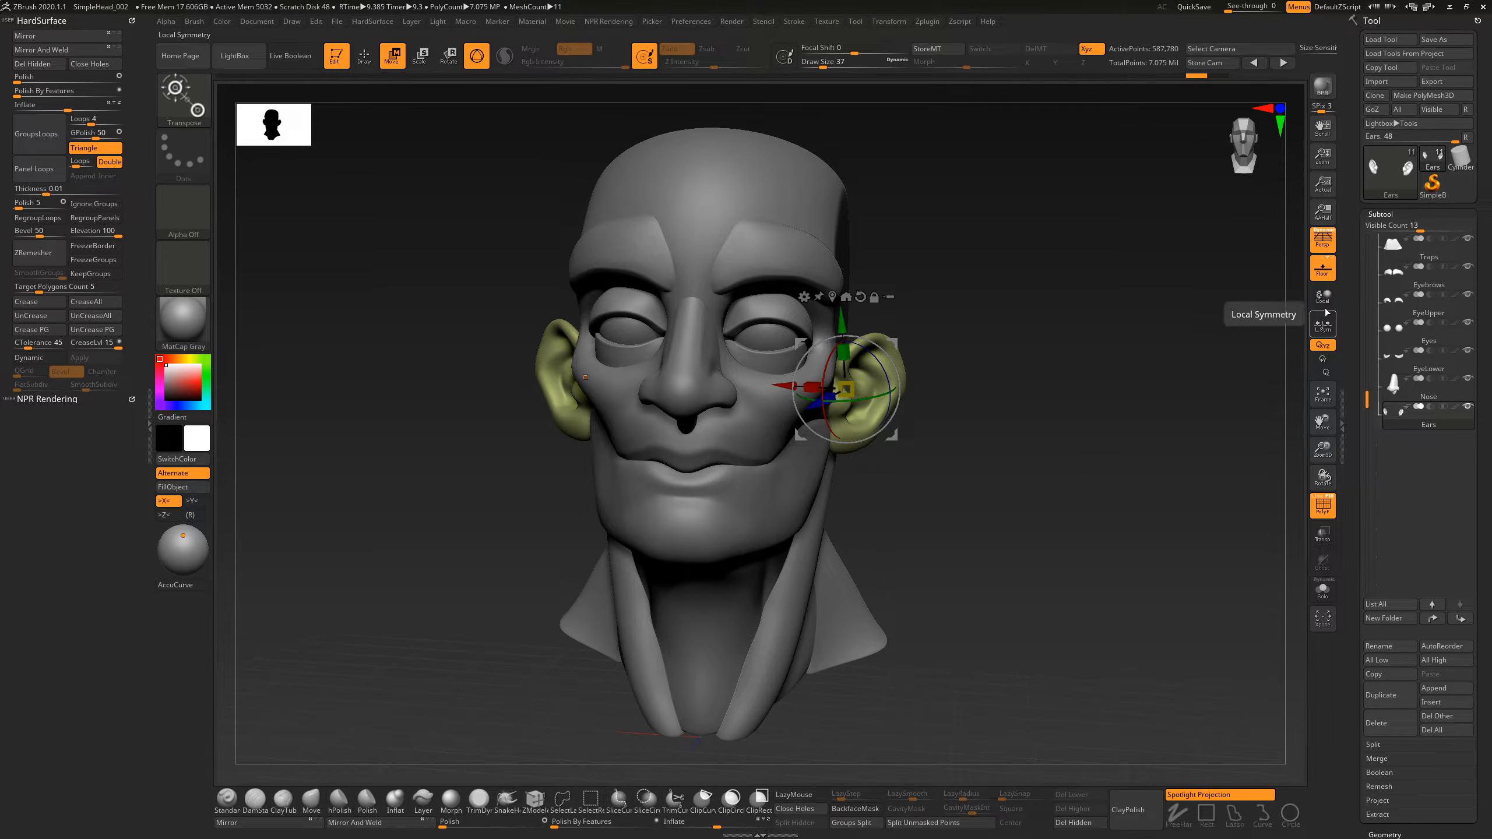
{"action": "left_click", "coordinate": [1323, 327]}
{"action": "left_click_drag", "start_coordinate": [845, 389], "coordinate": [859, 370]}
Shift the ears along the X axis to fit the sides of the head and return to Draw mode
{"action": "mouse_move", "coordinate": [969, 365]}
{"action": "left_mouse_down"}
{"action": "mouse_move", "coordinate": [942, 347]}
{"action": "mouse_move", "coordinate": [898, 379]}
{"action": "mouse_move", "coordinate": [963, 393]}
{"action": "left_mouse_up"}
{"action": "left_click_drag", "start_coordinate": [809, 383], "coordinate": [845, 388]}
{"action": "left_click_drag", "start_coordinate": [952, 420], "coordinate": [948, 366]}
{"action": "key", "text": "q"}
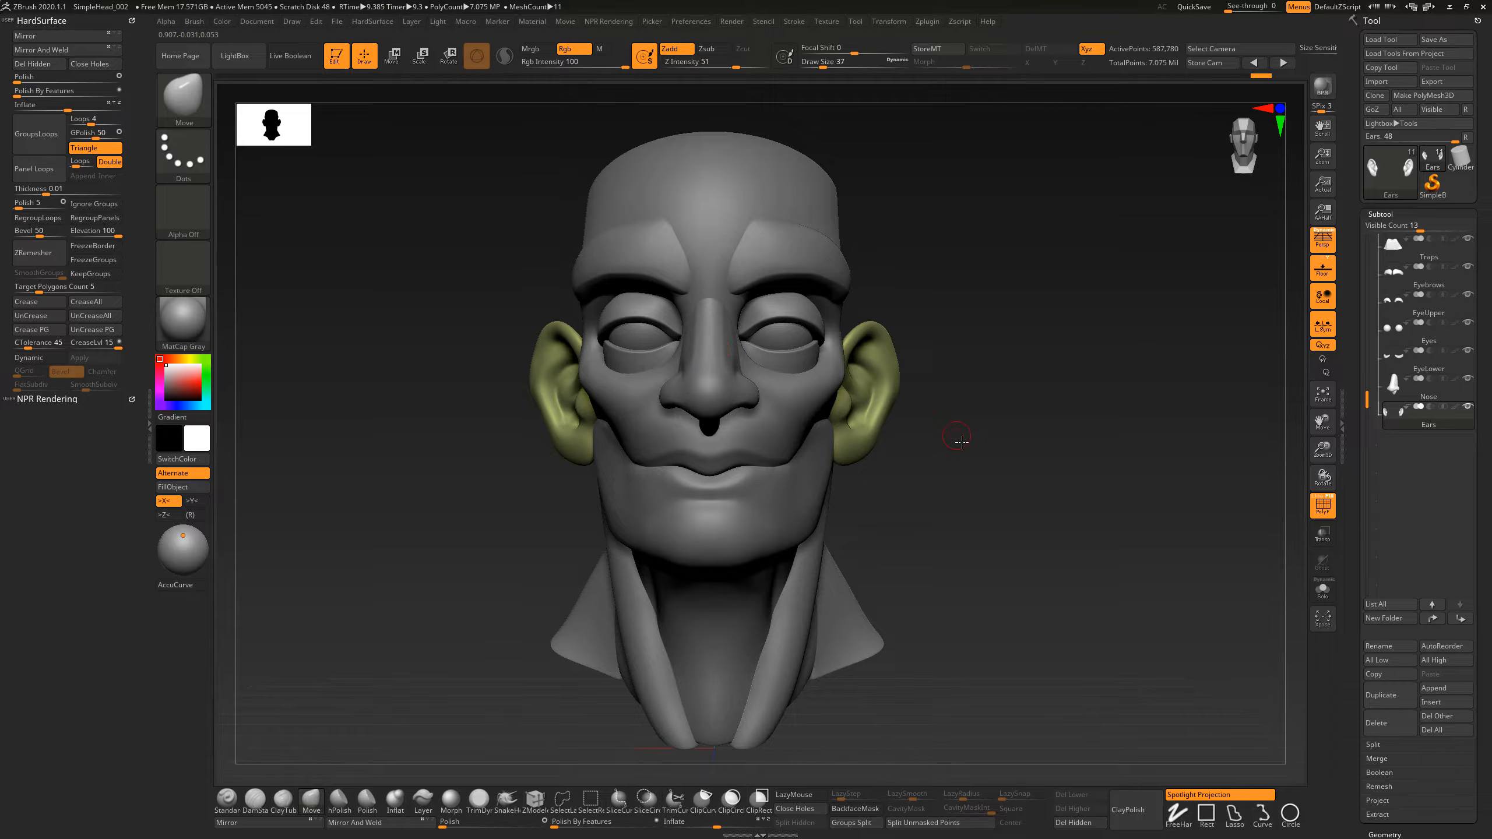
Make HeadTop the active subtool and set the draw size to 217
{"action": "mouse_move", "coordinate": [956, 437]}
{"action": "left_mouse_down"}
{"action": "mouse_move", "coordinate": [982, 447]}
{"action": "mouse_move", "coordinate": [937, 493]}
{"action": "mouse_move", "coordinate": [802, 433]}
{"action": "left_mouse_up"}
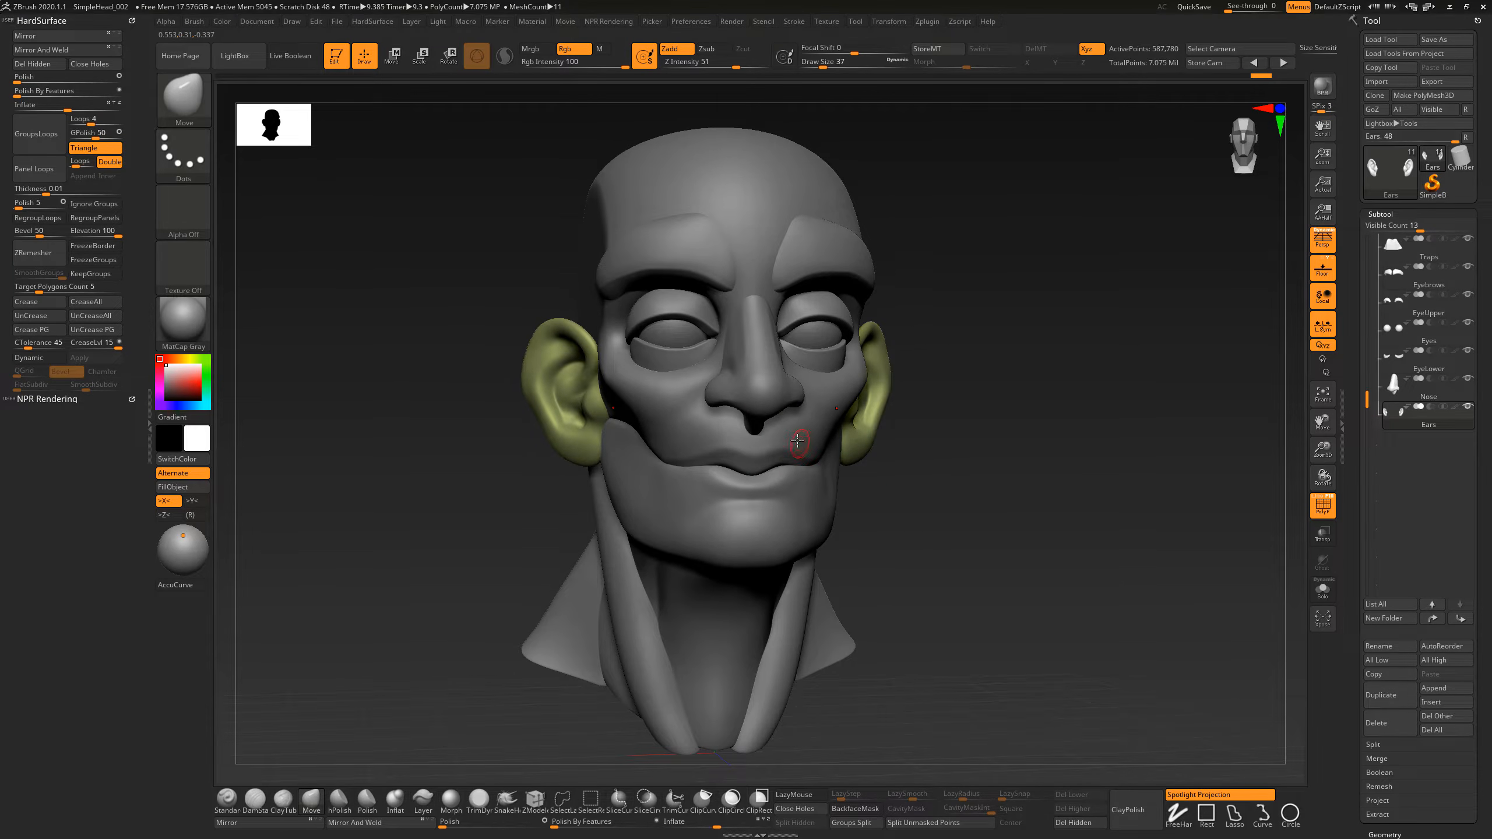
{"action": "left_click_drag", "start_coordinate": [914, 498], "coordinate": [851, 449]}
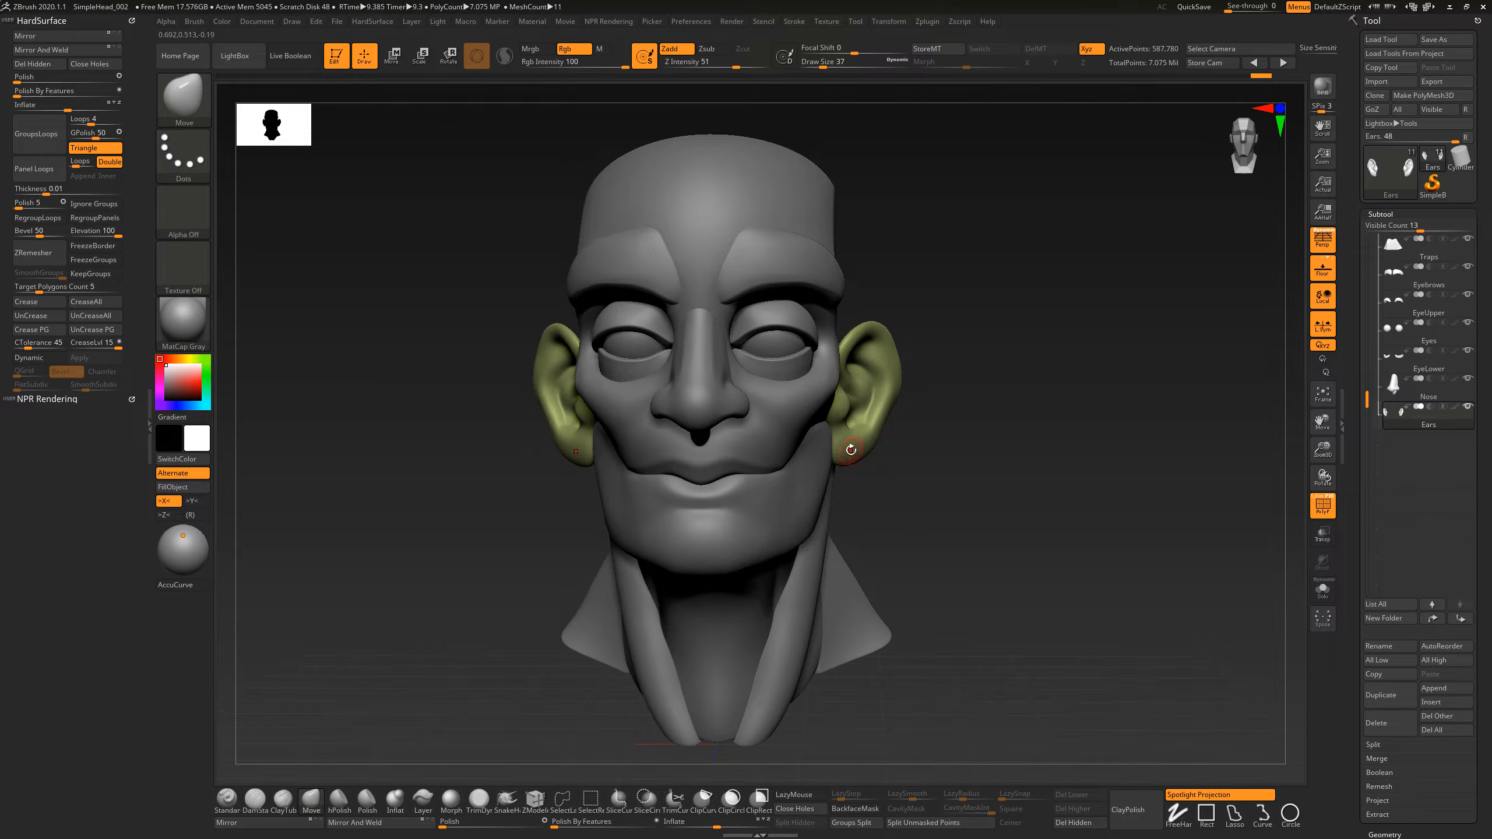
{"action": "left_click", "coordinate": [774, 441], "text": "alt"}
{"action": "key", "text": "s"}
{"action": "left_click_drag", "start_coordinate": [799, 474], "coordinate": [836, 474]}
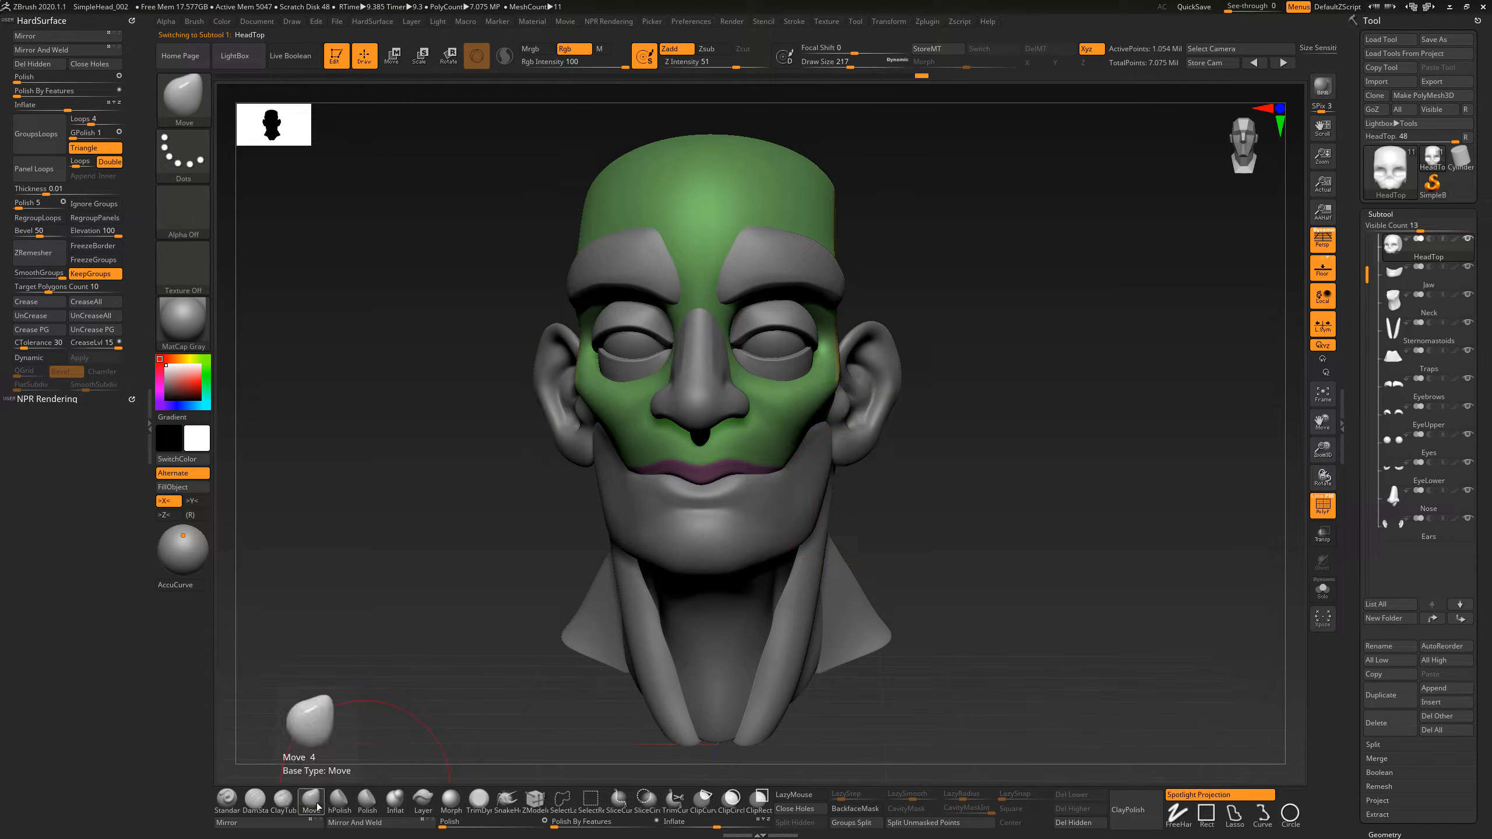
Choose the Move brush from the brushes starting with M
{"action": "mouse_move", "coordinate": [920, 554]}
{"action": "left_mouse_down"}
{"action": "mouse_move", "coordinate": [870, 522]}
{"action": "mouse_move", "coordinate": [752, 519]}
{"action": "left_mouse_up"}
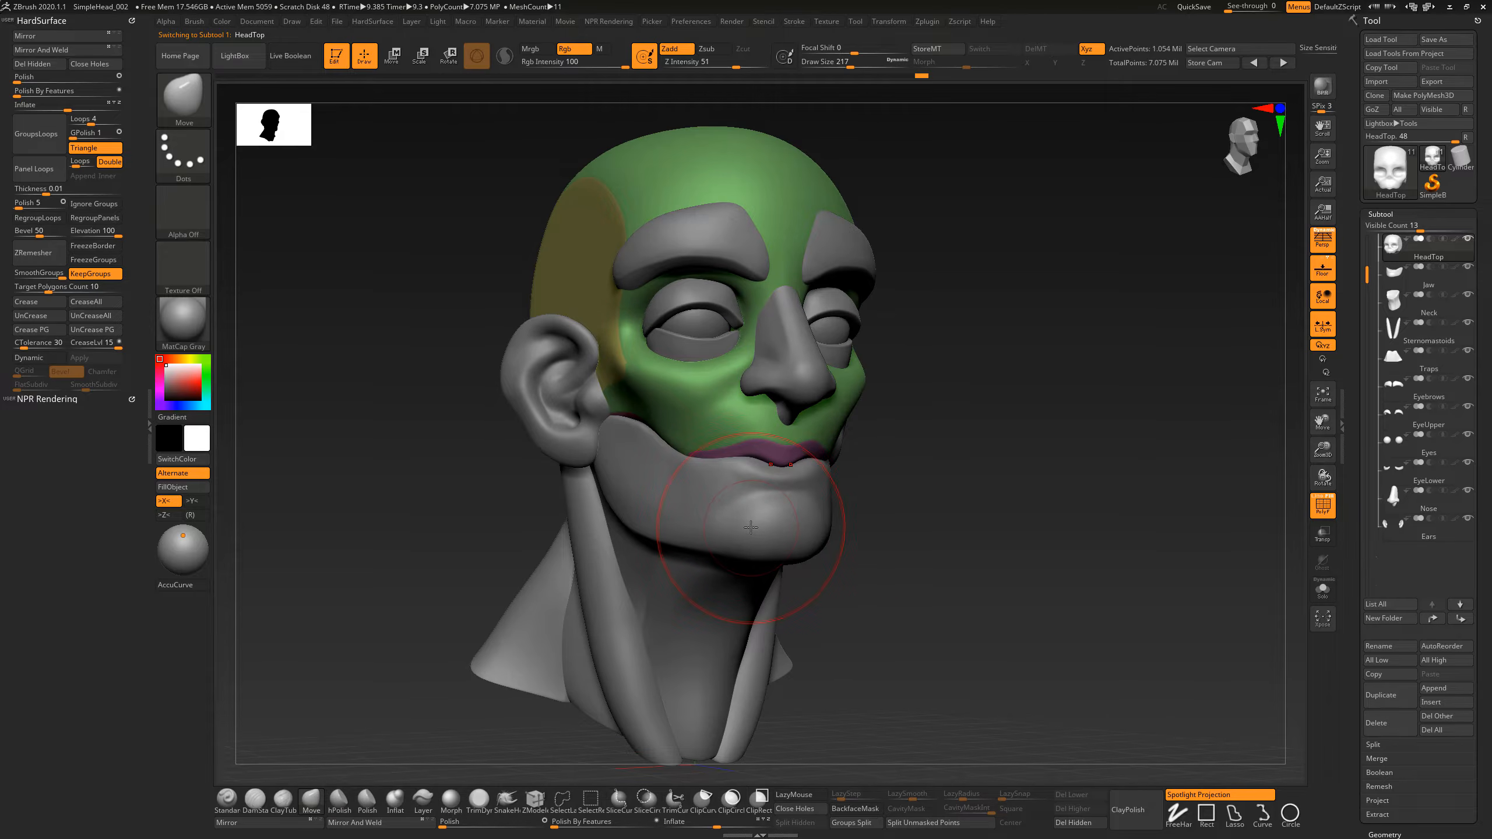
{"action": "key", "text": "b"}
{"action": "key", "text": "m"}
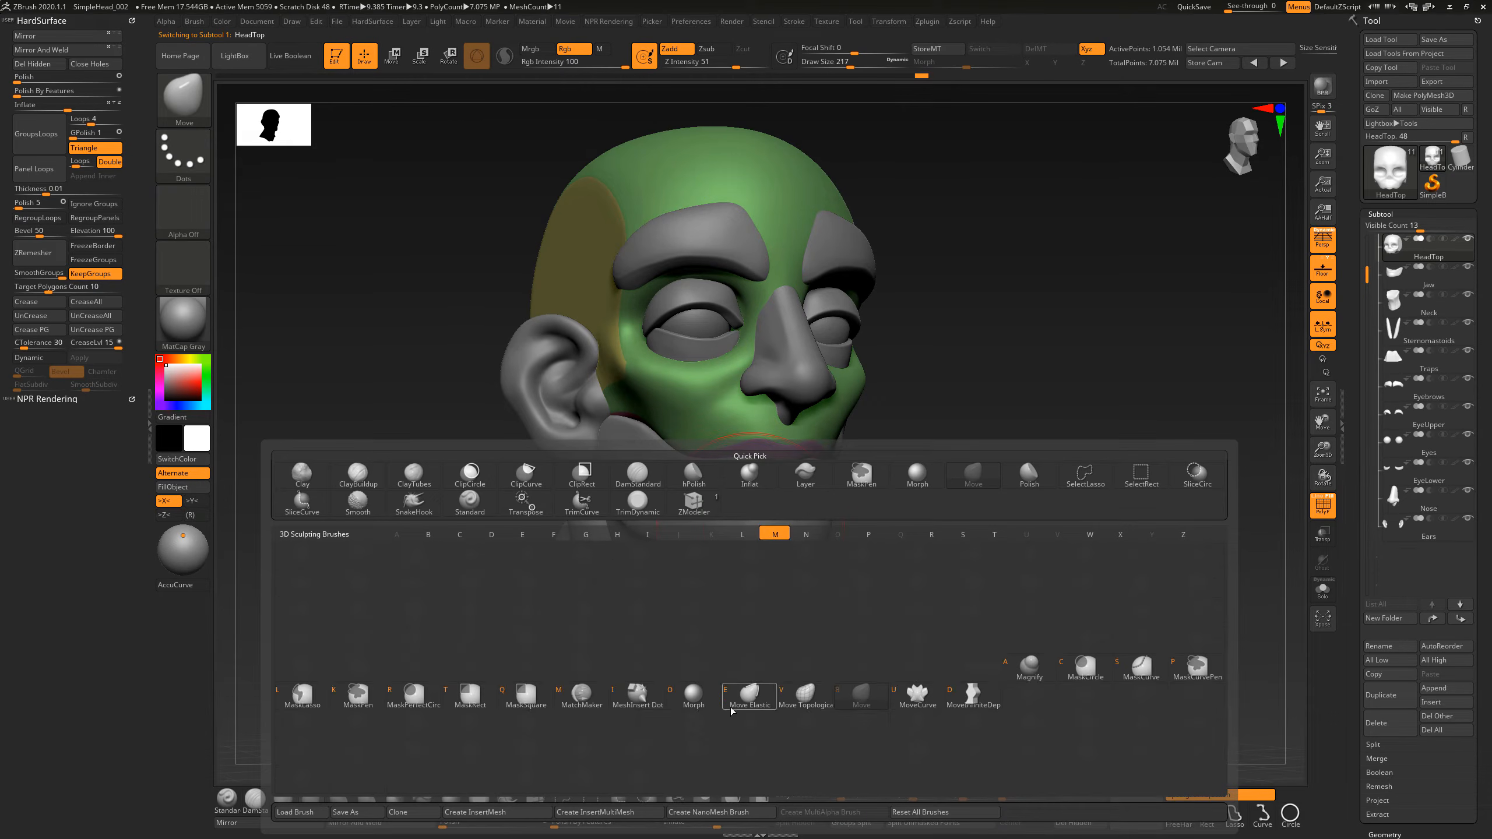
{"action": "left_click", "coordinate": [866, 702]}
Set the Move brush's draw size to 293 and pull the HeadTop's lip line upward, away from the jaw
{"action": "key", "text": "s"}
{"action": "mouse_move", "coordinate": [712, 458]}
{"action": "left_mouse_down"}
{"action": "mouse_move", "coordinate": [667, 437]}
{"action": "mouse_move", "coordinate": [649, 406]}
{"action": "left_mouse_up"}
{"action": "mouse_move", "coordinate": [1036, 440]}
{"action": "left_mouse_down"}
{"action": "mouse_move", "coordinate": [851, 432]}
{"action": "mouse_move", "coordinate": [852, 407]}
{"action": "mouse_move", "coordinate": [825, 412]}
{"action": "left_mouse_up"}
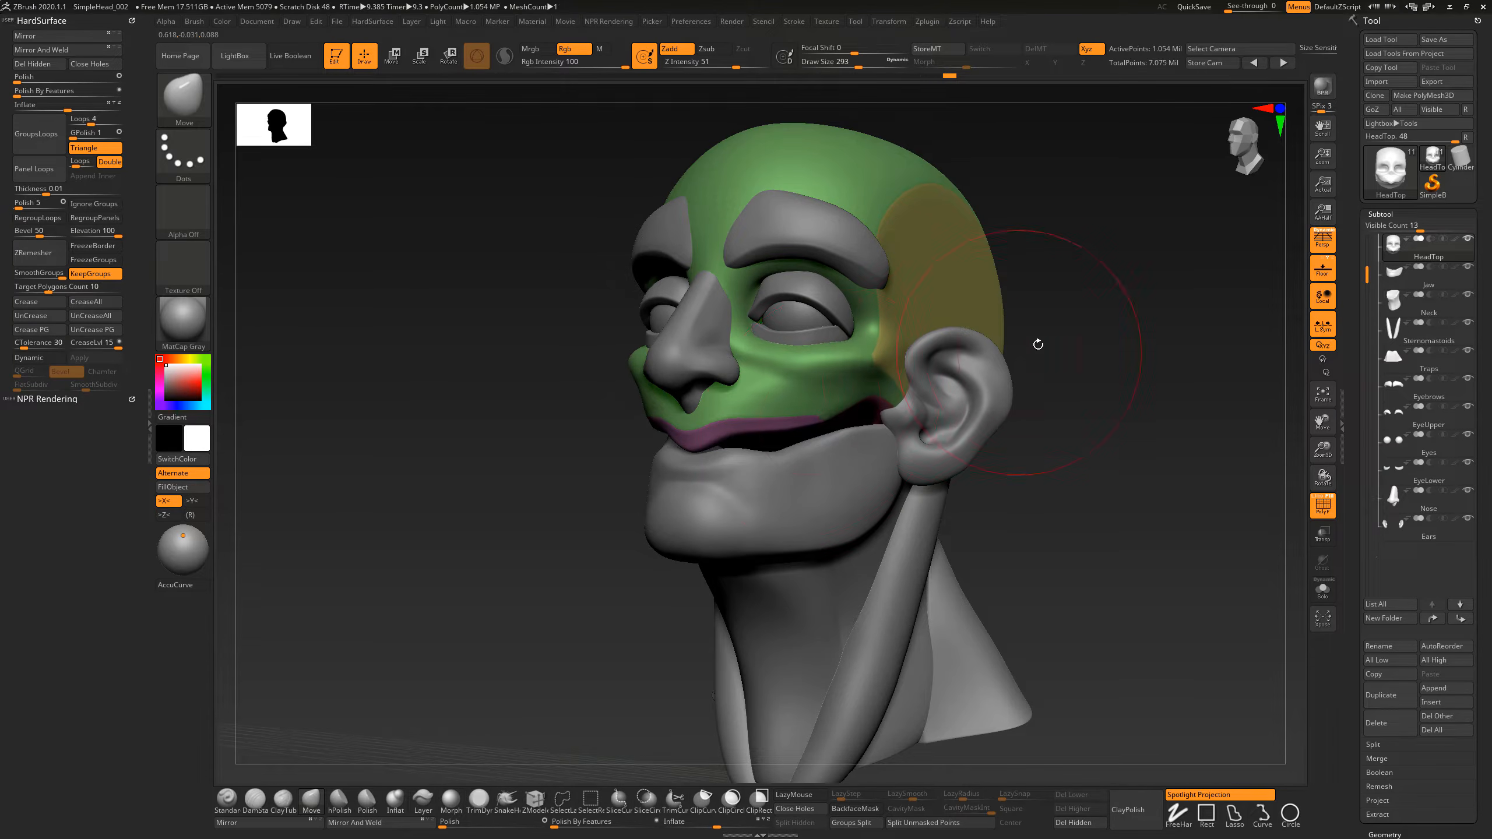
{"action": "mouse_move", "coordinate": [1038, 345]}
{"action": "left_mouse_down"}
{"action": "mouse_move", "coordinate": [1066, 332]}
{"action": "mouse_move", "coordinate": [1019, 345]}
{"action": "left_mouse_up"}
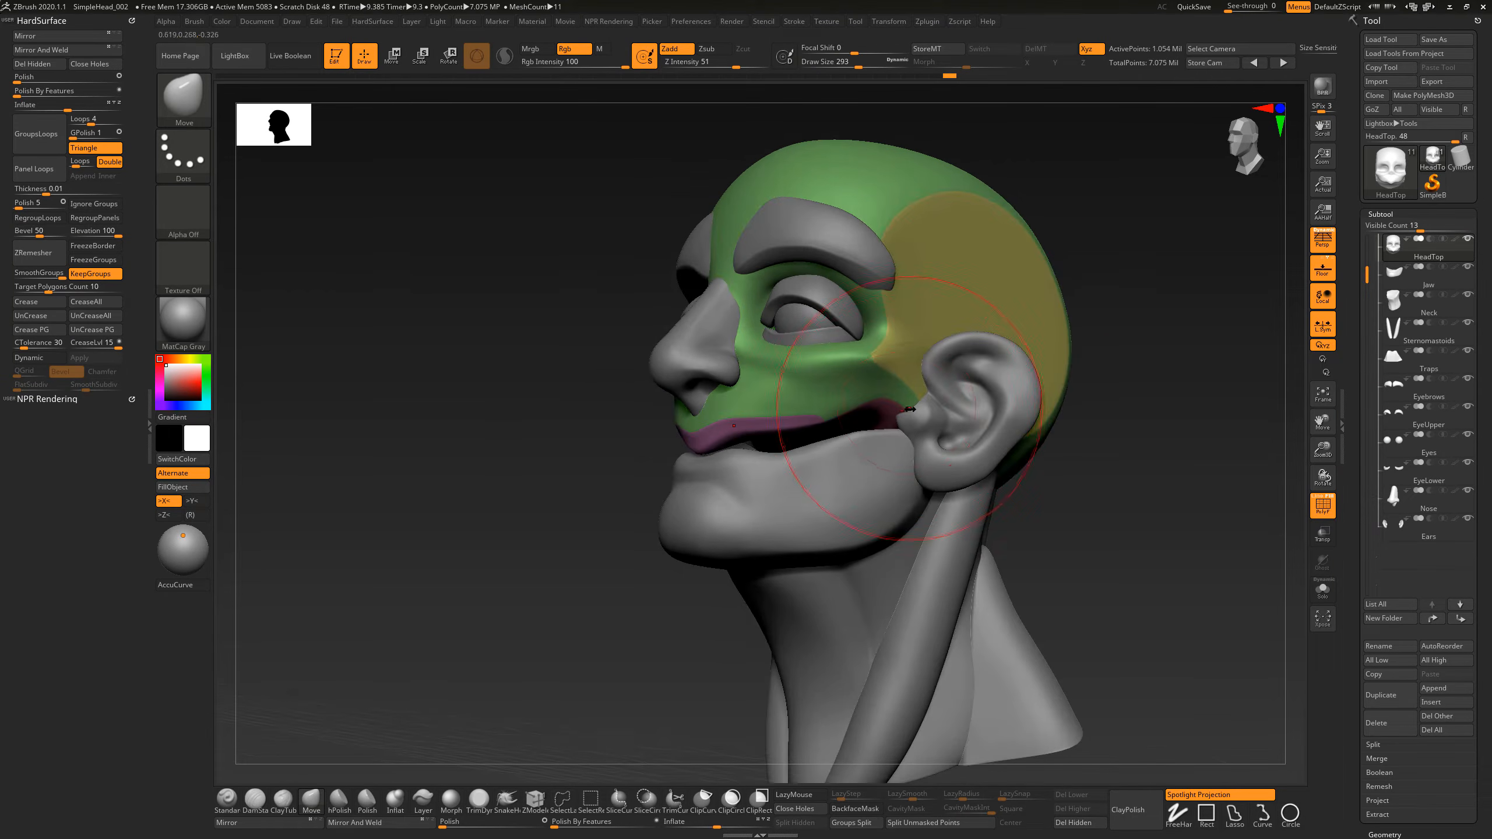
Turn off the polygroup colour display on the model and reduce the Move brush's draw size to 145
{"action": "key", "text": "bracketleft"}
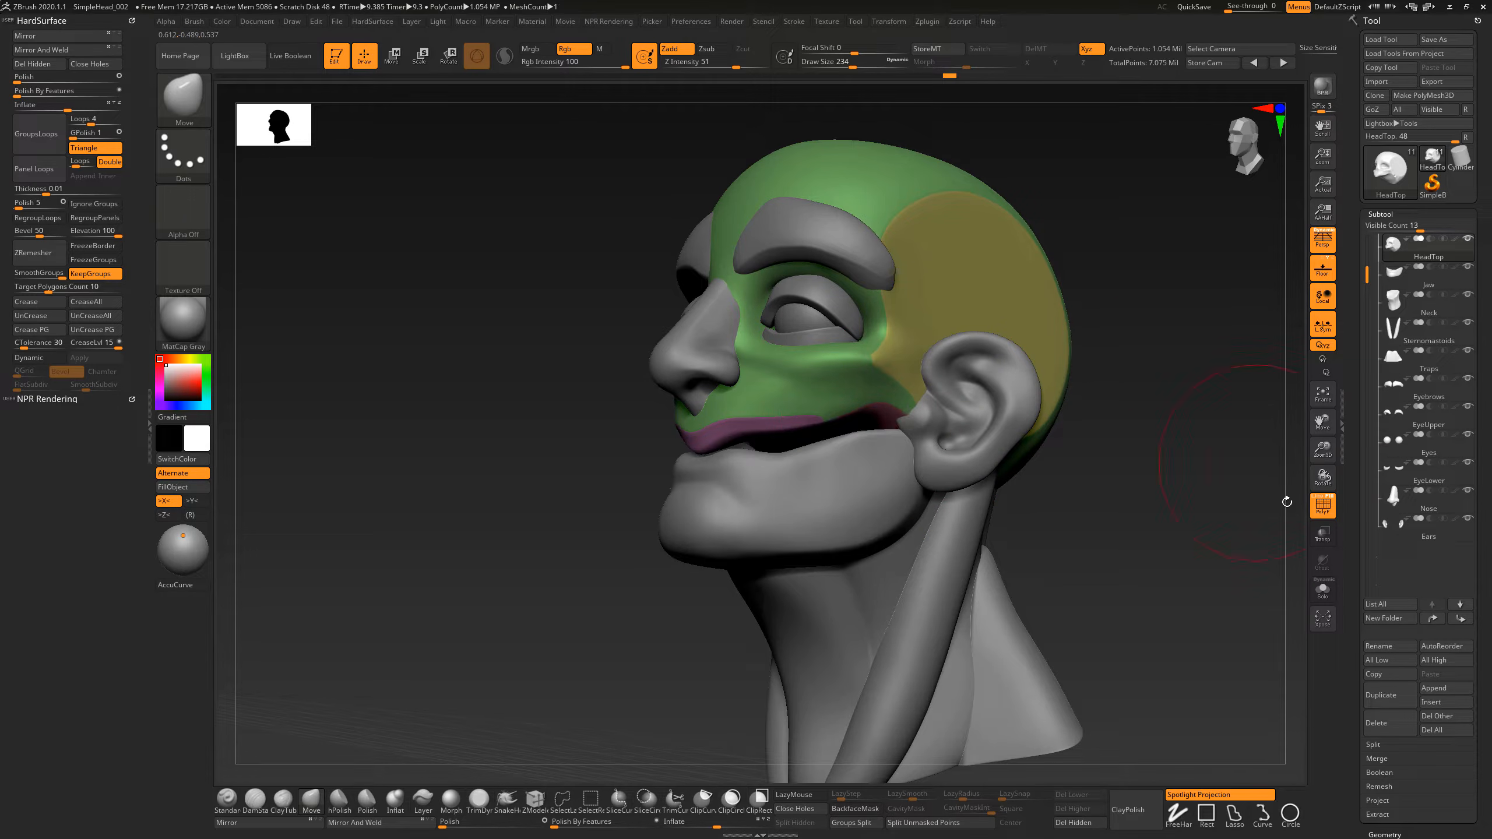
{"action": "left_click", "coordinate": [1323, 505]}
{"action": "left_click_drag", "start_coordinate": [1106, 481], "coordinate": [992, 440]}
{"action": "key", "text": "bracketleft"}
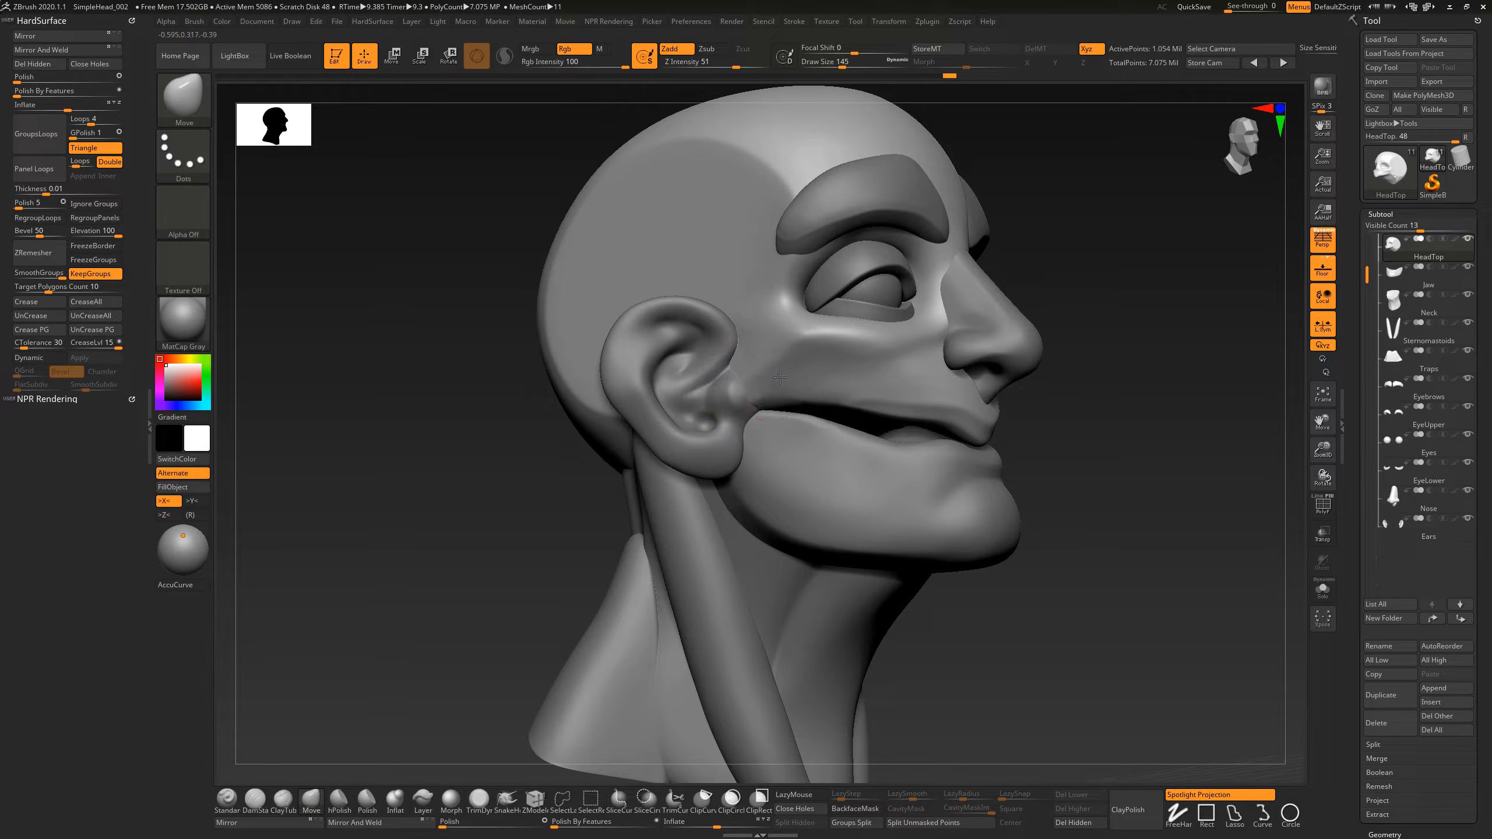
Reshape the HeadTop's cheek in front of the ear with the Move brush, reducing its draw size to 112
{"action": "left_click_drag", "start_coordinate": [1094, 359], "coordinate": [746, 393]}
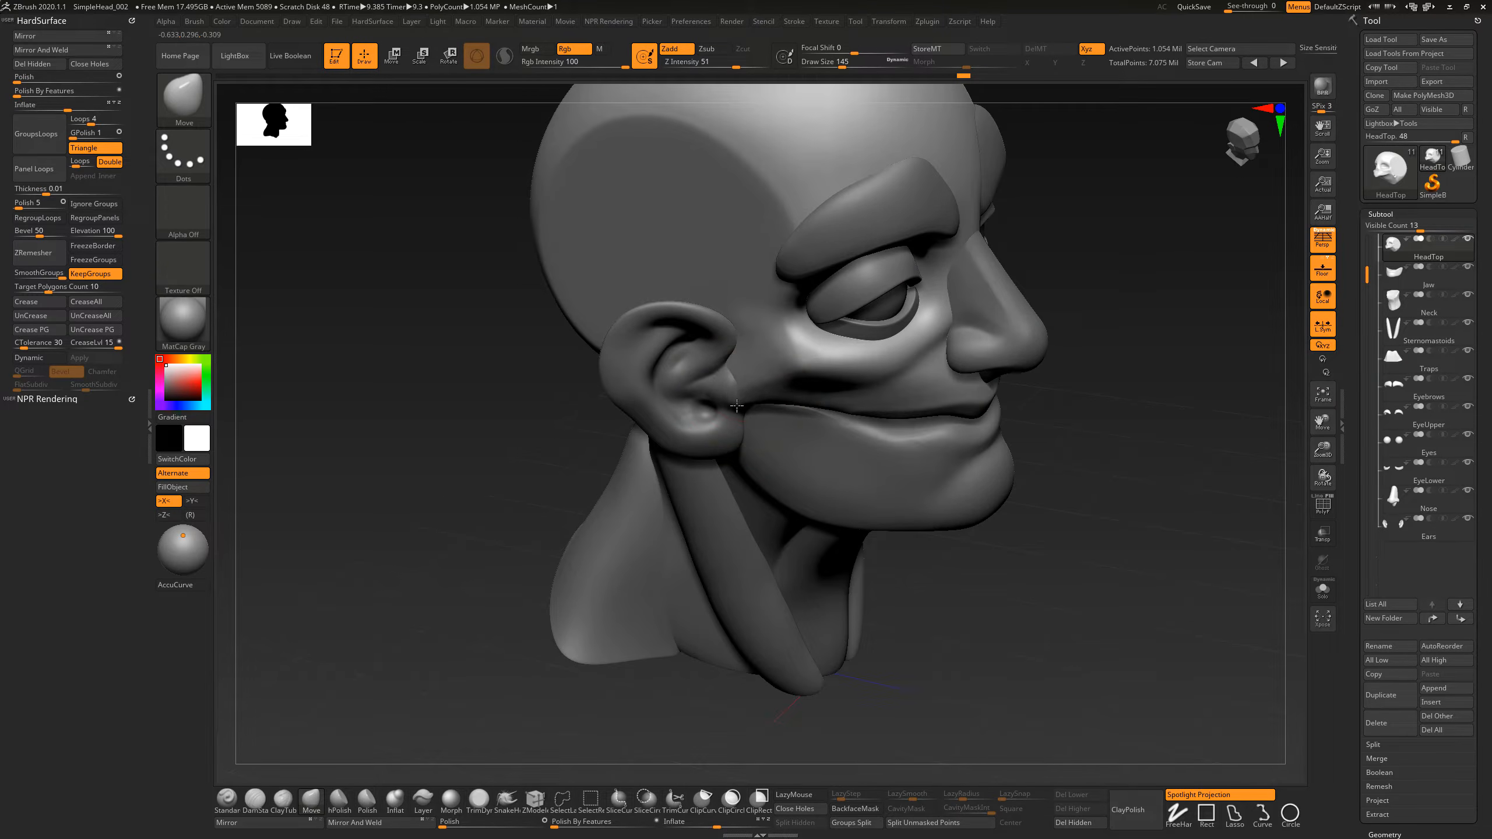
{"action": "key", "text": "bracketleft"}
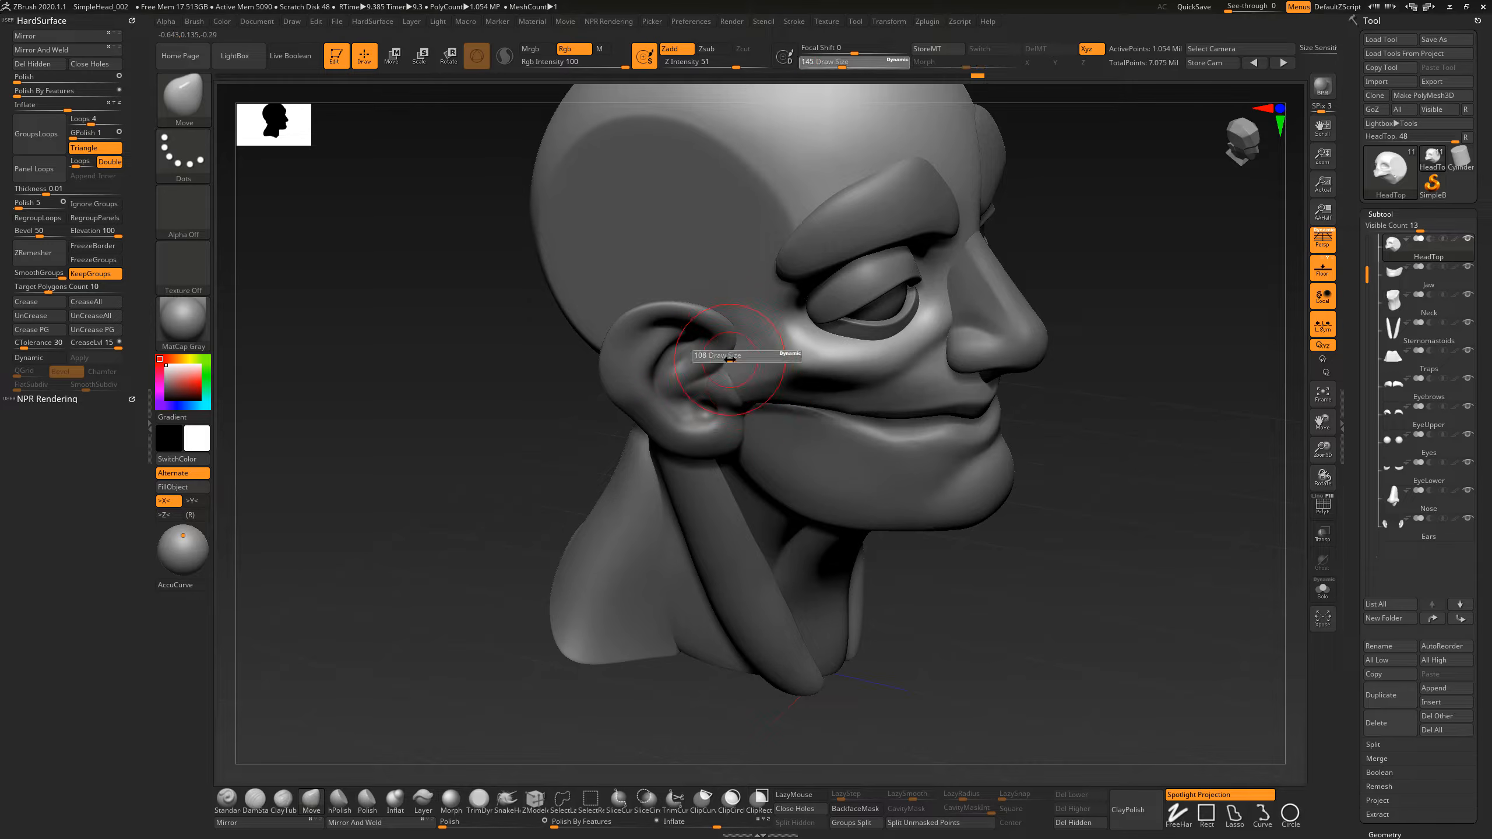
{"action": "mouse_move", "coordinate": [1083, 417]}
{"action": "left_mouse_down"}
{"action": "mouse_move", "coordinate": [1076, 362]}
{"action": "mouse_move", "coordinate": [1059, 477]}
{"action": "left_mouse_up"}
{"action": "left_click_drag", "start_coordinate": [1122, 523], "coordinate": [1006, 500]}
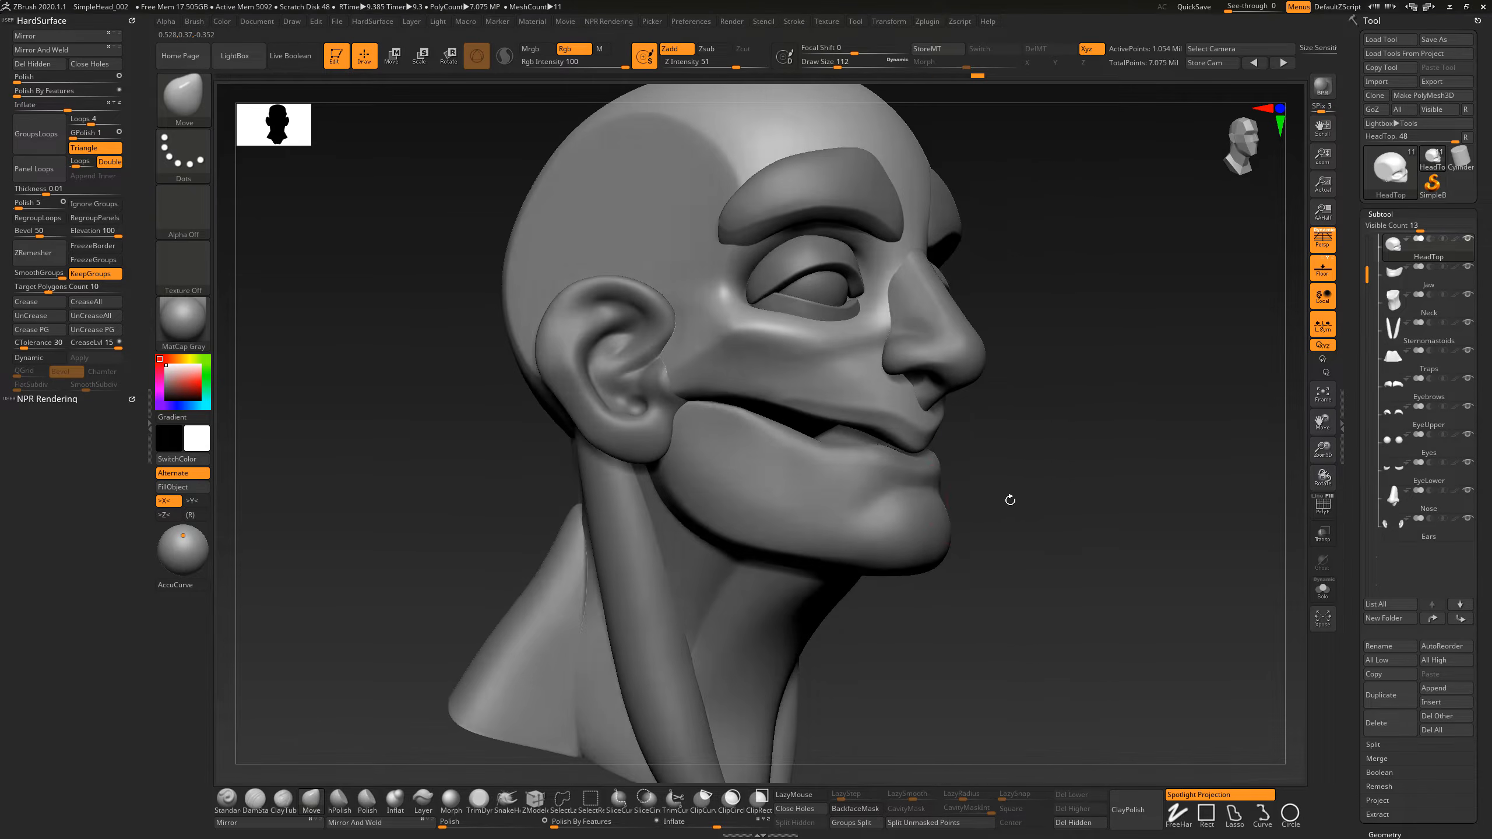
Make the Jaw active and pull its upper edge up toward the face using the Move brush at draw size 286
{"action": "left_click", "coordinate": [836, 471], "text": "alt"}
{"action": "key", "text": "s"}
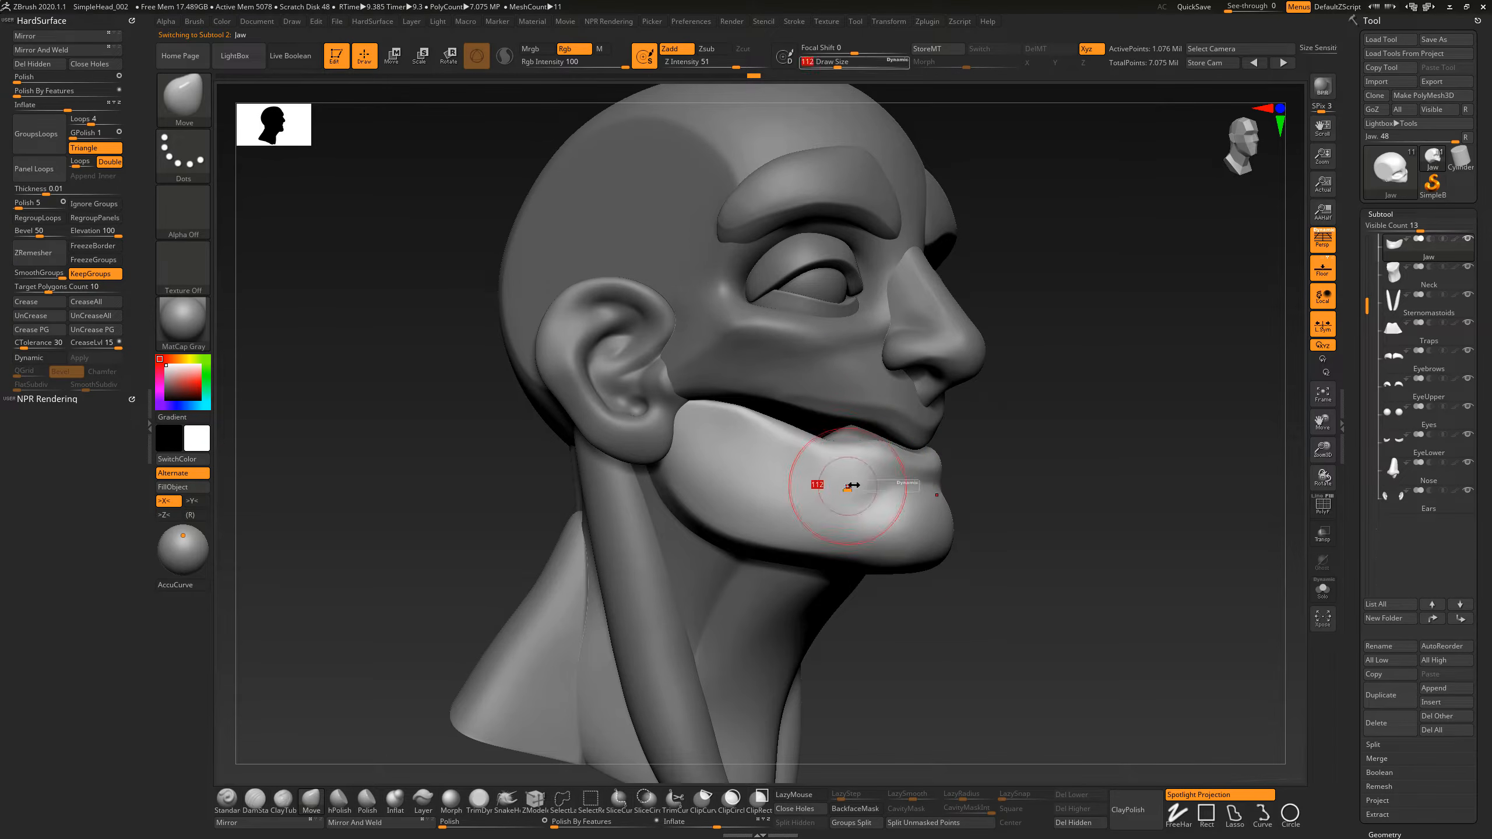
{"action": "left_click_drag", "start_coordinate": [838, 474], "coordinate": [869, 476]}
{"action": "mouse_move", "coordinate": [975, 457]}
{"action": "left_mouse_down"}
{"action": "mouse_move", "coordinate": [815, 450]}
{"action": "mouse_move", "coordinate": [817, 417]}
{"action": "left_mouse_up"}
{"action": "right_click_drag", "start_coordinate": [808, 405], "coordinate": [933, 462]}
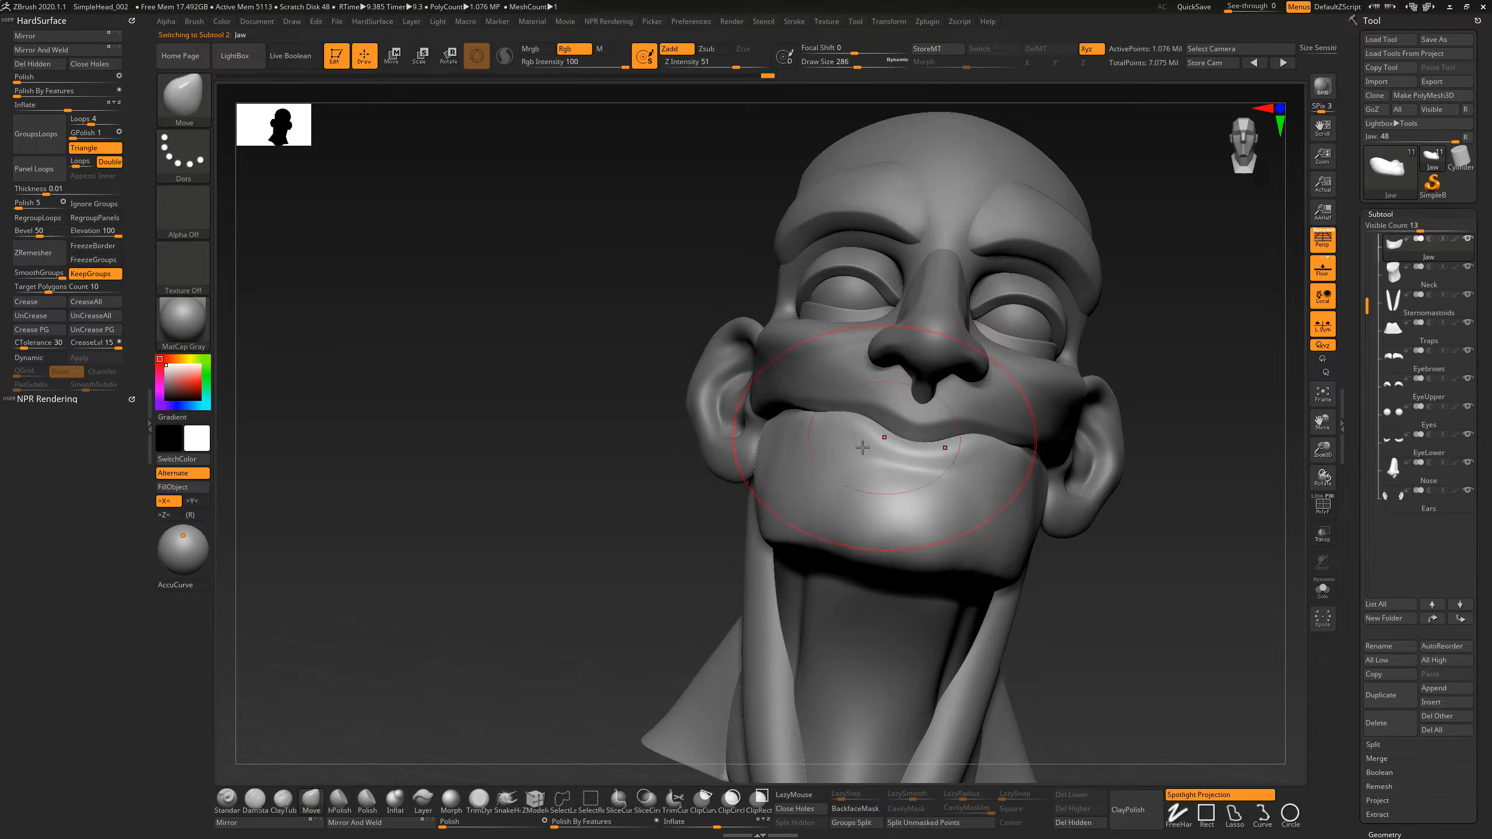
{"action": "left_click_drag", "start_coordinate": [1136, 372], "coordinate": [1085, 350]}
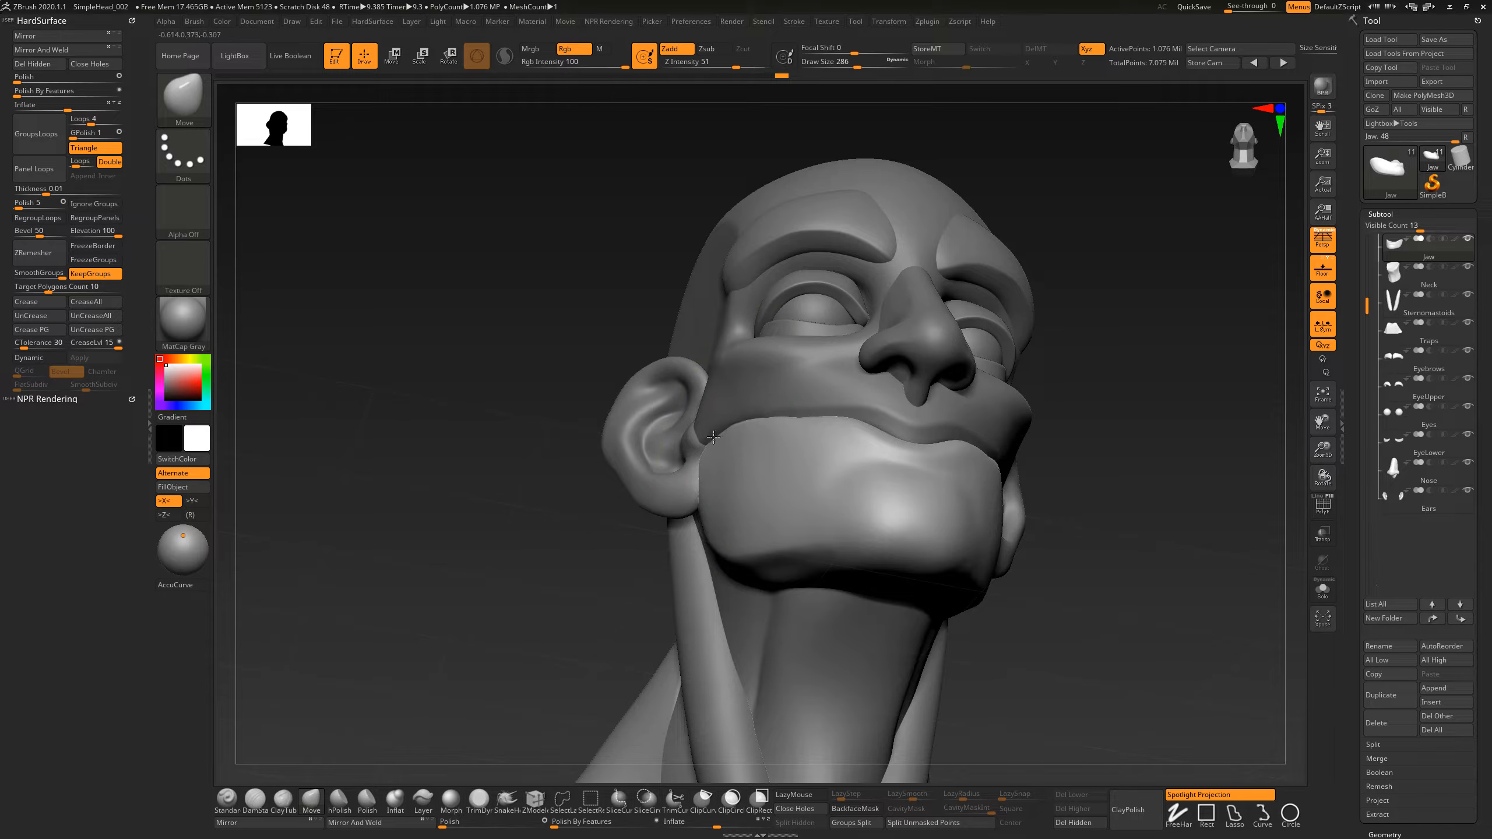
Set the Move brush's draw size to 217 and refine the jaw's upper edge from the ear toward the mouth
{"action": "key", "text": "s"}
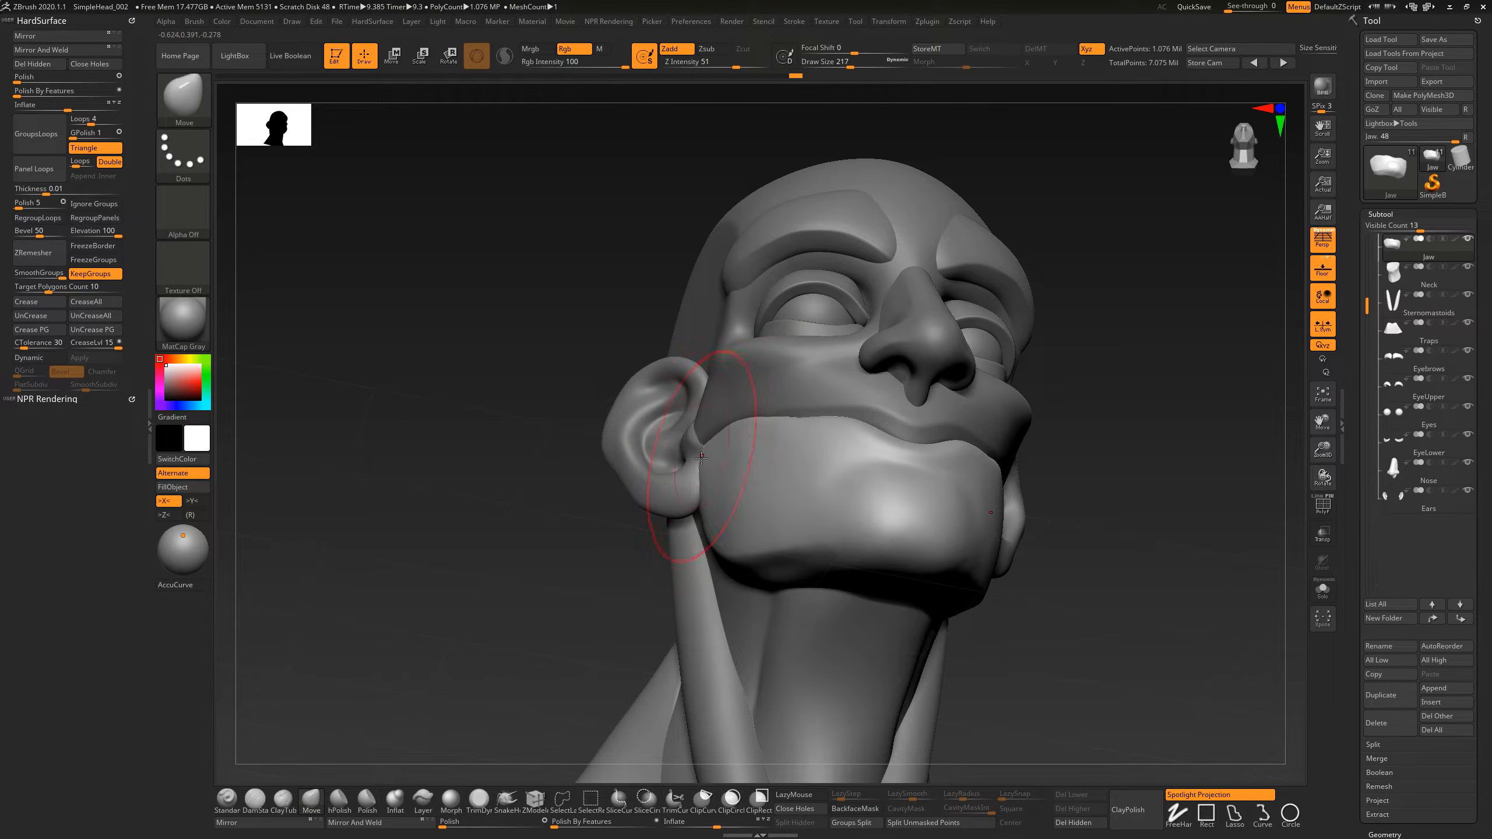
{"action": "left_click_drag", "start_coordinate": [740, 417], "coordinate": [774, 413]}
{"action": "left_click_drag", "start_coordinate": [1077, 473], "coordinate": [1021, 462]}
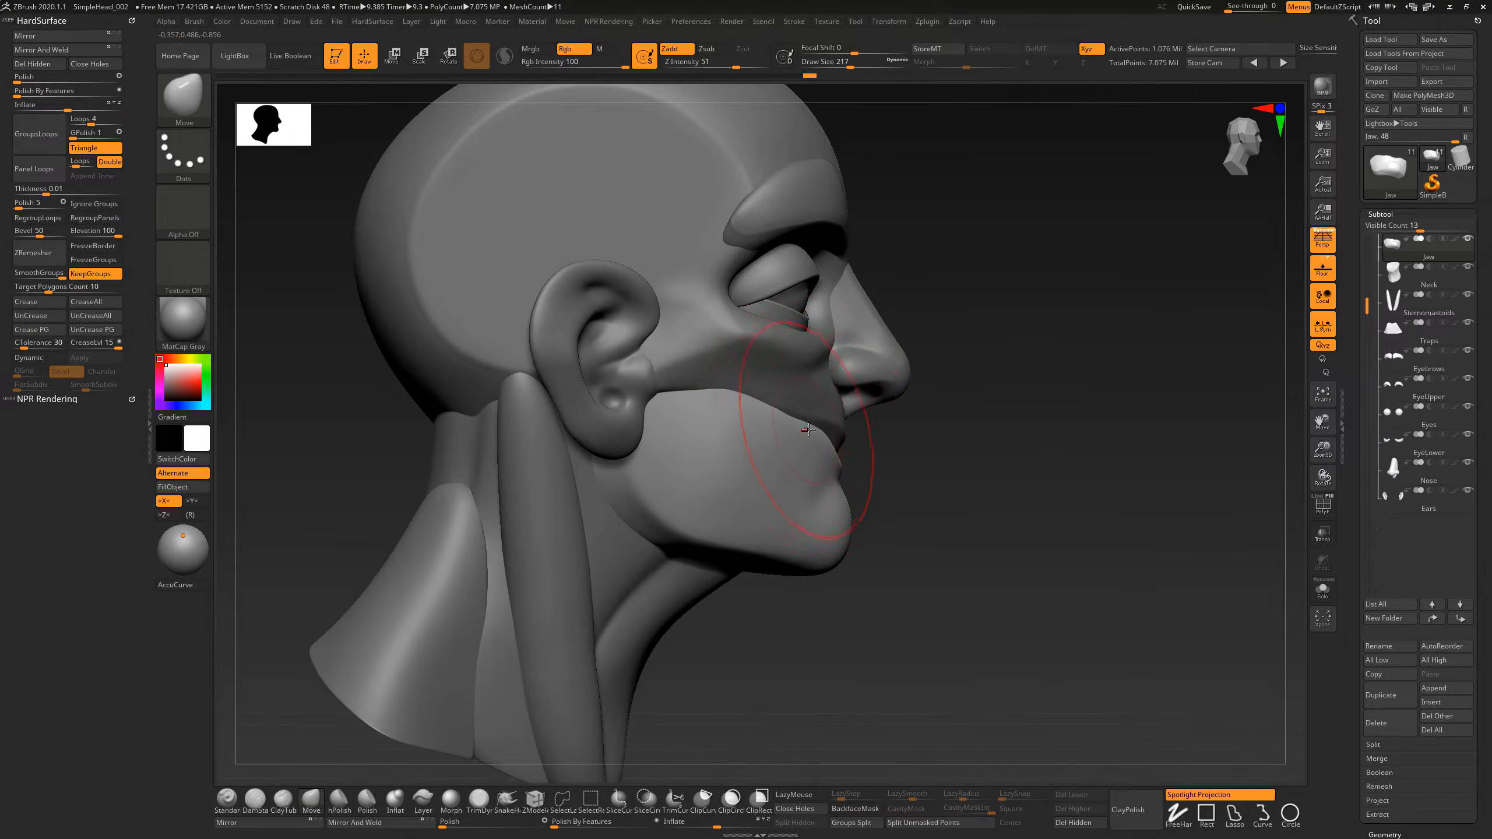
Set the Move brush's draw size to 187 and reshape the jaw's upper edge below the cheek
{"action": "key", "text": "s"}
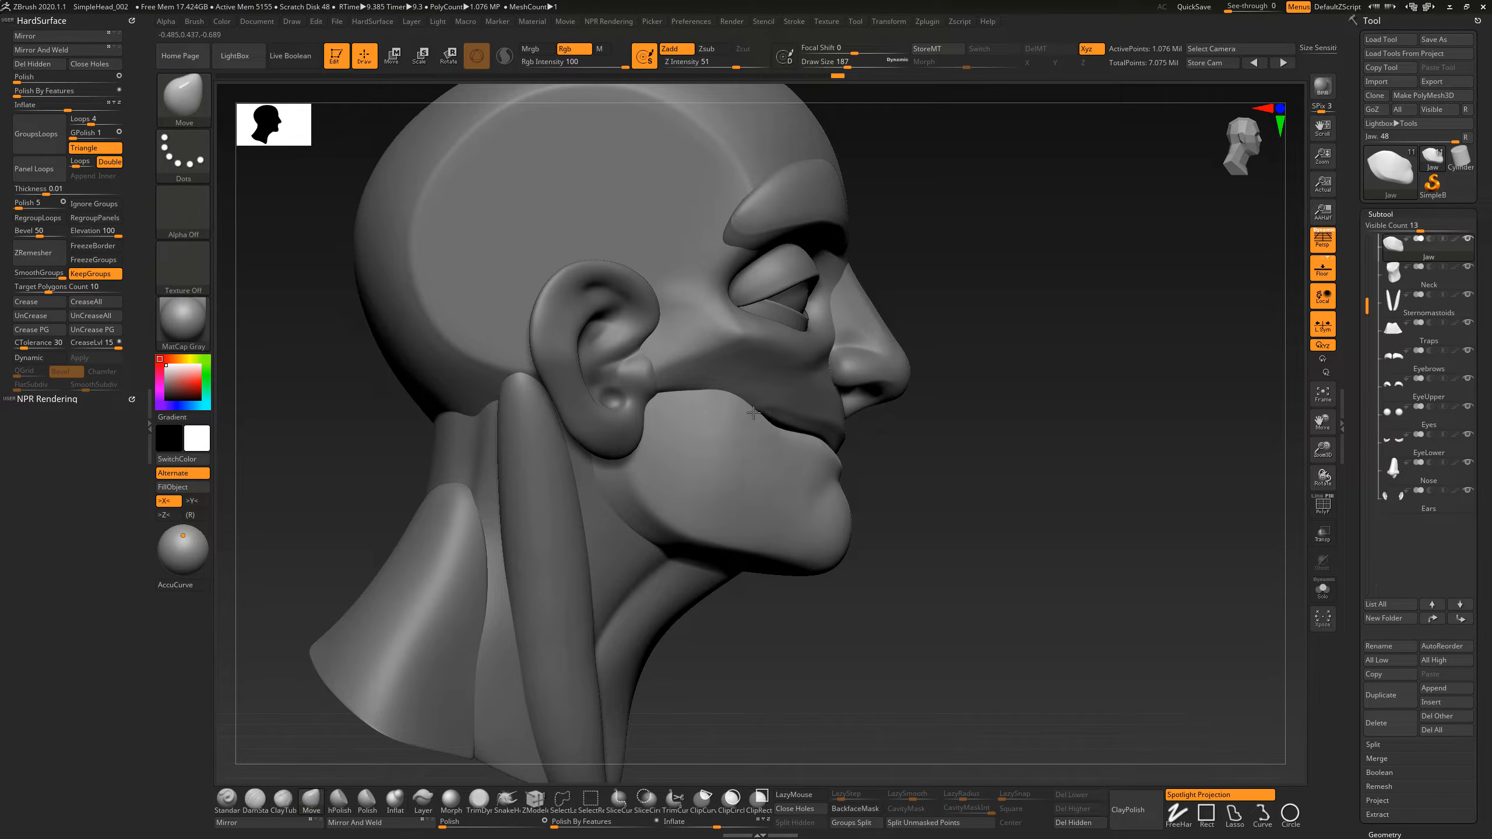
{"action": "left_click_drag", "start_coordinate": [753, 413], "coordinate": [721, 389]}
{"action": "left_click_drag", "start_coordinate": [947, 434], "coordinate": [904, 428]}
Make the HeadTop active and build up the cheekbone below the eye with the ClayTubes brush at draw size 124, smoothing the strokes
{"action": "left_click", "coordinate": [900, 410], "text": "alt"}
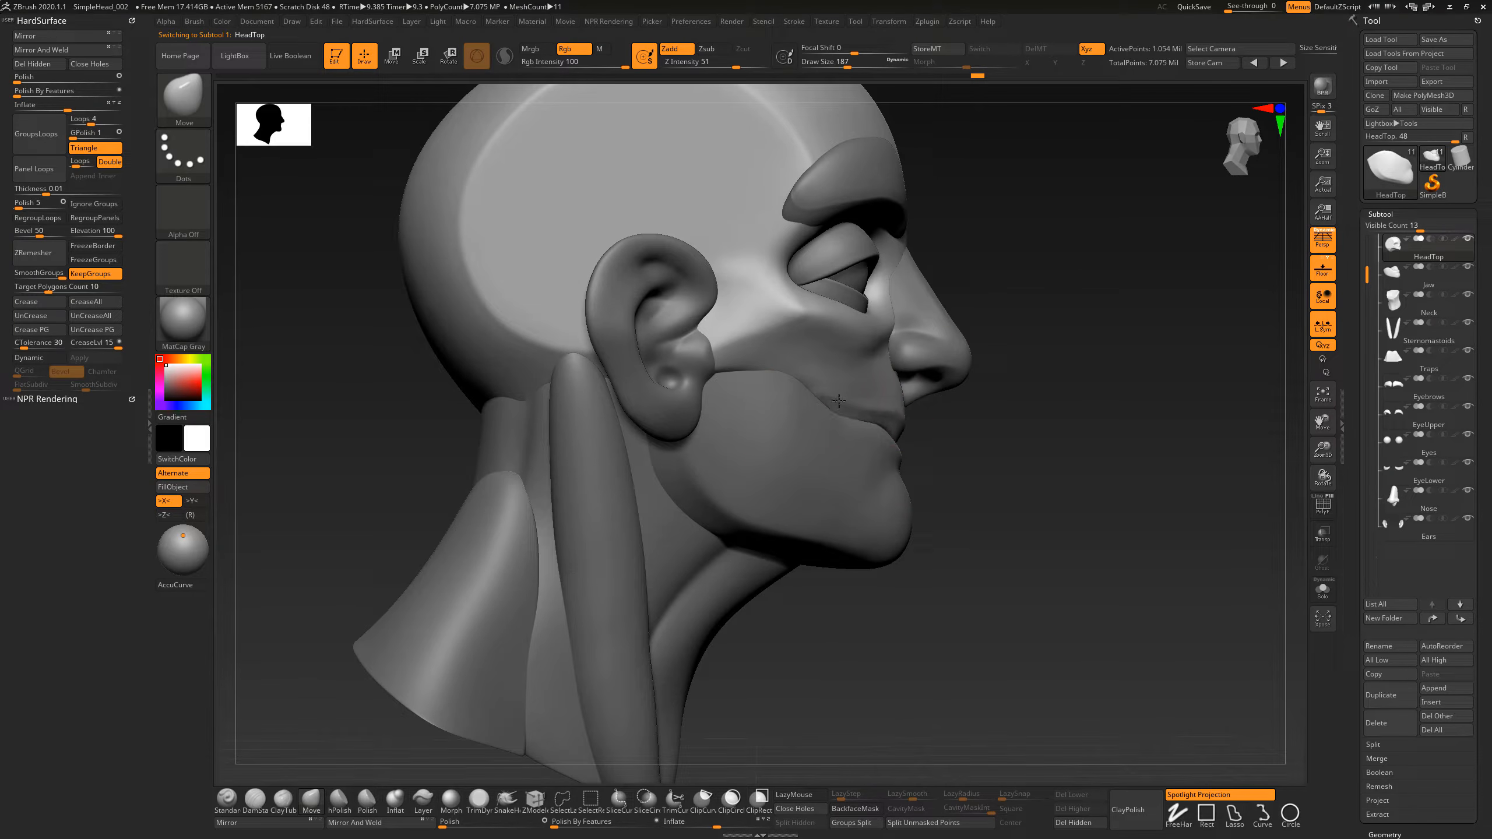
{"action": "mouse_move", "coordinate": [860, 411]}
{"action": "right_mouse_down"}
{"action": "mouse_move", "coordinate": [1092, 392]}
{"action": "mouse_move", "coordinate": [1057, 385]}
{"action": "right_mouse_up"}
{"action": "left_click", "coordinate": [287, 809]}
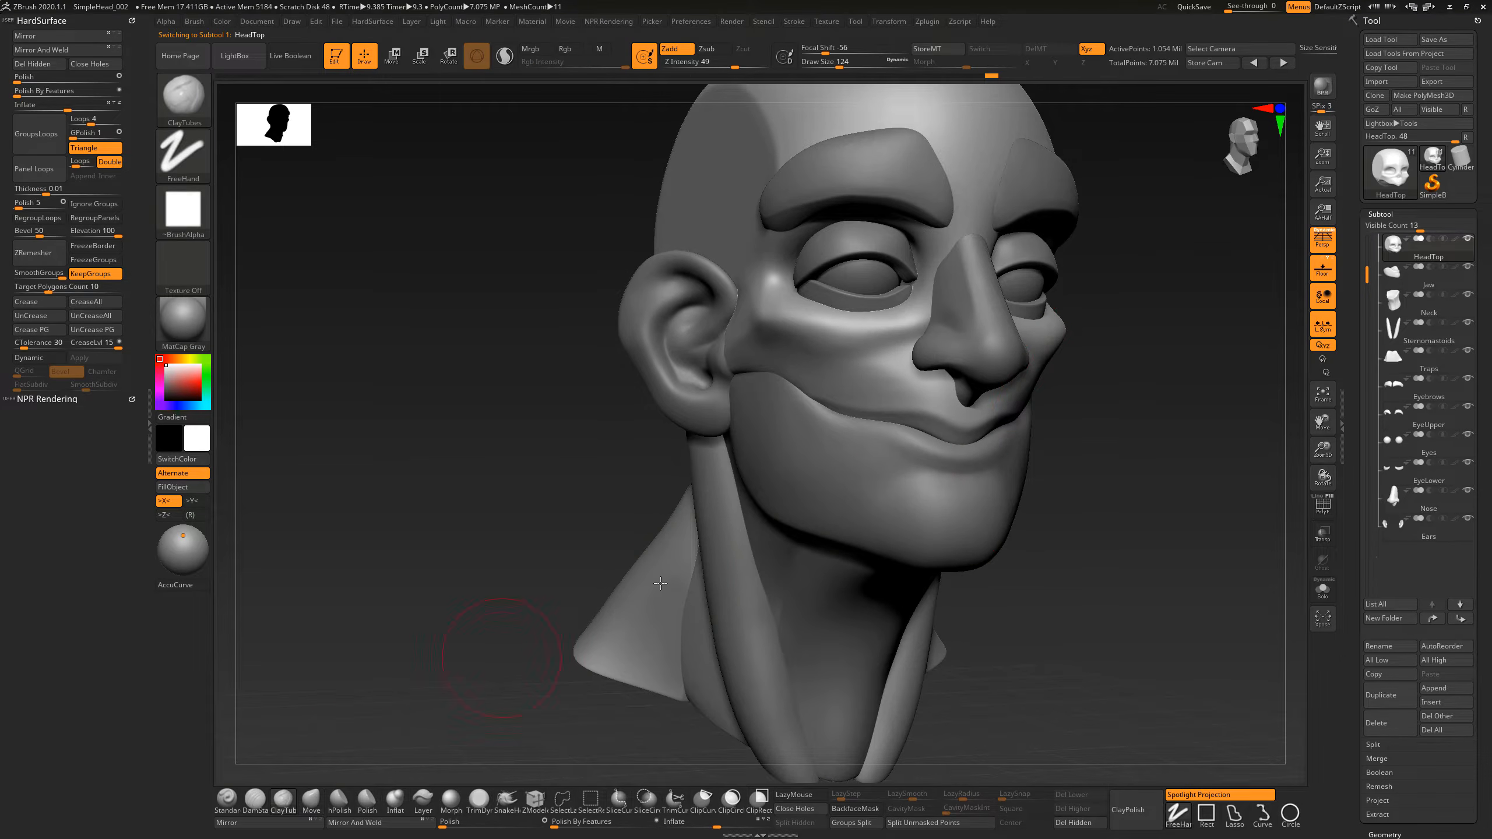
{"action": "right_click_drag", "start_coordinate": [1113, 504], "coordinate": [818, 407]}
{"action": "mouse_move", "coordinate": [806, 372]}
{"action": "left_mouse_down"}
{"action": "mouse_move", "coordinate": [822, 353]}
{"action": "mouse_move", "coordinate": [763, 353]}
{"action": "mouse_move", "coordinate": [834, 347]}
{"action": "mouse_move", "coordinate": [802, 335]}
{"action": "mouse_move", "coordinate": [775, 370]}
{"action": "mouse_move", "coordinate": [813, 371]}
{"action": "mouse_move", "coordinate": [854, 347]}
{"action": "mouse_move", "coordinate": [818, 360]}
{"action": "left_mouse_up"}
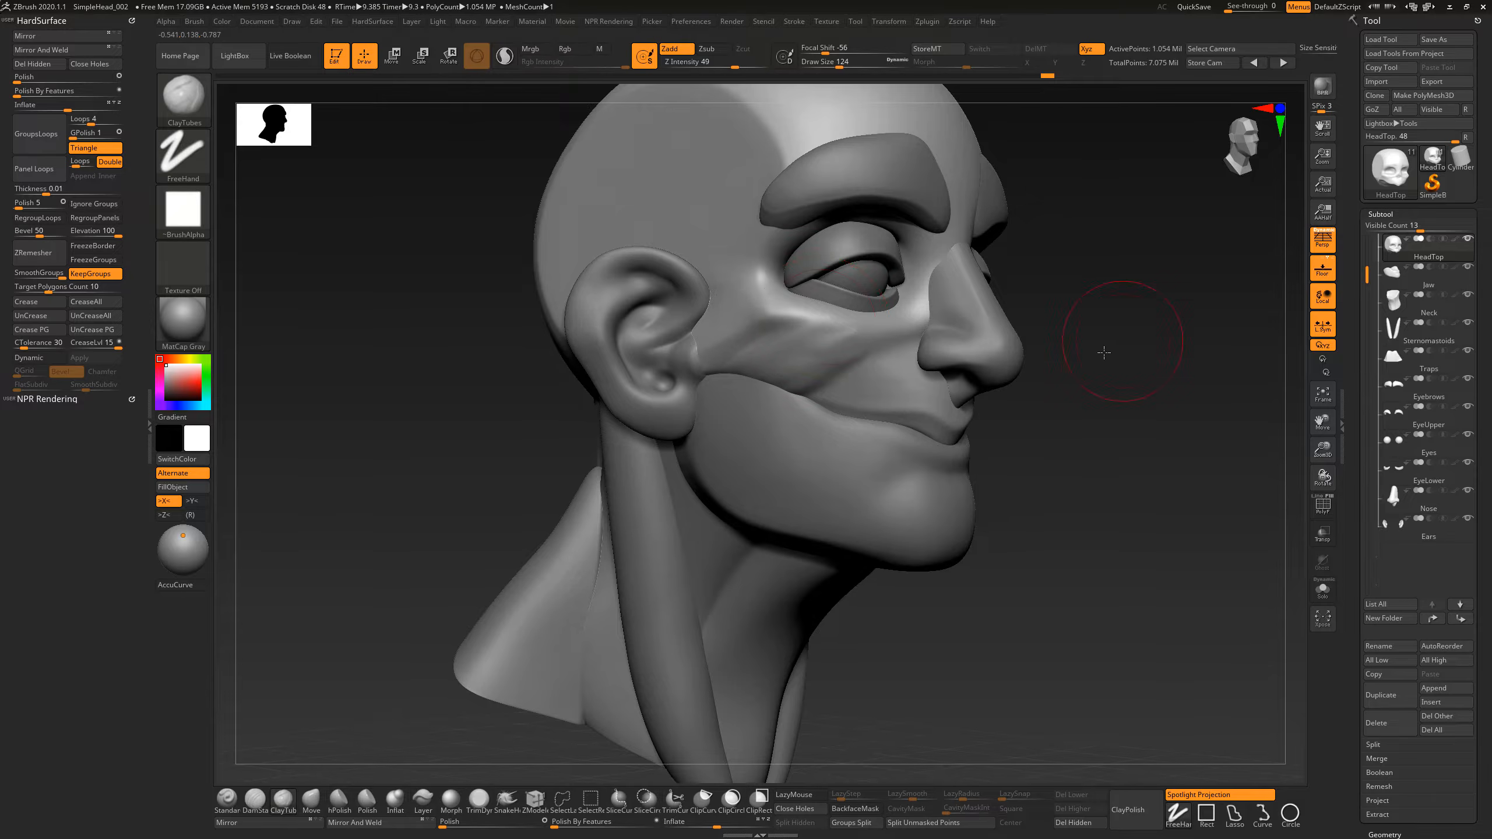
{"action": "left_click_drag", "start_coordinate": [1119, 350], "coordinate": [1124, 358]}
{"action": "mouse_move", "coordinate": [784, 371]}
{"action": "left_mouse_down"}
{"action": "mouse_move", "coordinate": [800, 348]}
{"action": "mouse_move", "coordinate": [758, 364]}
{"action": "mouse_move", "coordinate": [764, 329]}
{"action": "mouse_move", "coordinate": [792, 333]}
{"action": "left_mouse_up"}
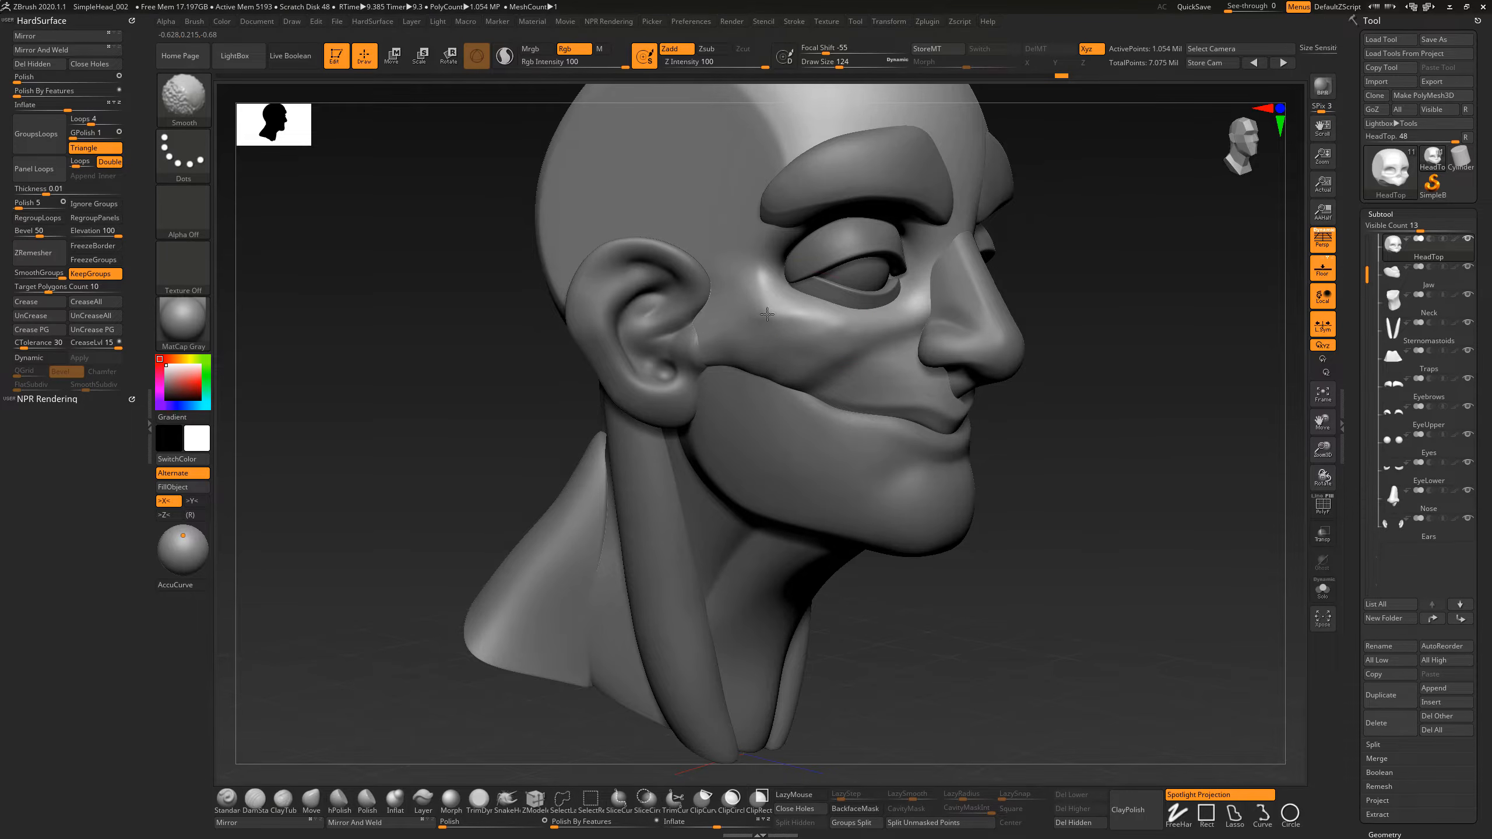
{"action": "mouse_move", "coordinate": [1104, 414]}
{"action": "left_mouse_down"}
{"action": "mouse_move", "coordinate": [940, 421]}
{"action": "mouse_move", "coordinate": [1125, 416]}
{"action": "mouse_move", "coordinate": [1105, 443]}
{"action": "mouse_move", "coordinate": [1103, 418]}
{"action": "left_mouse_up"}
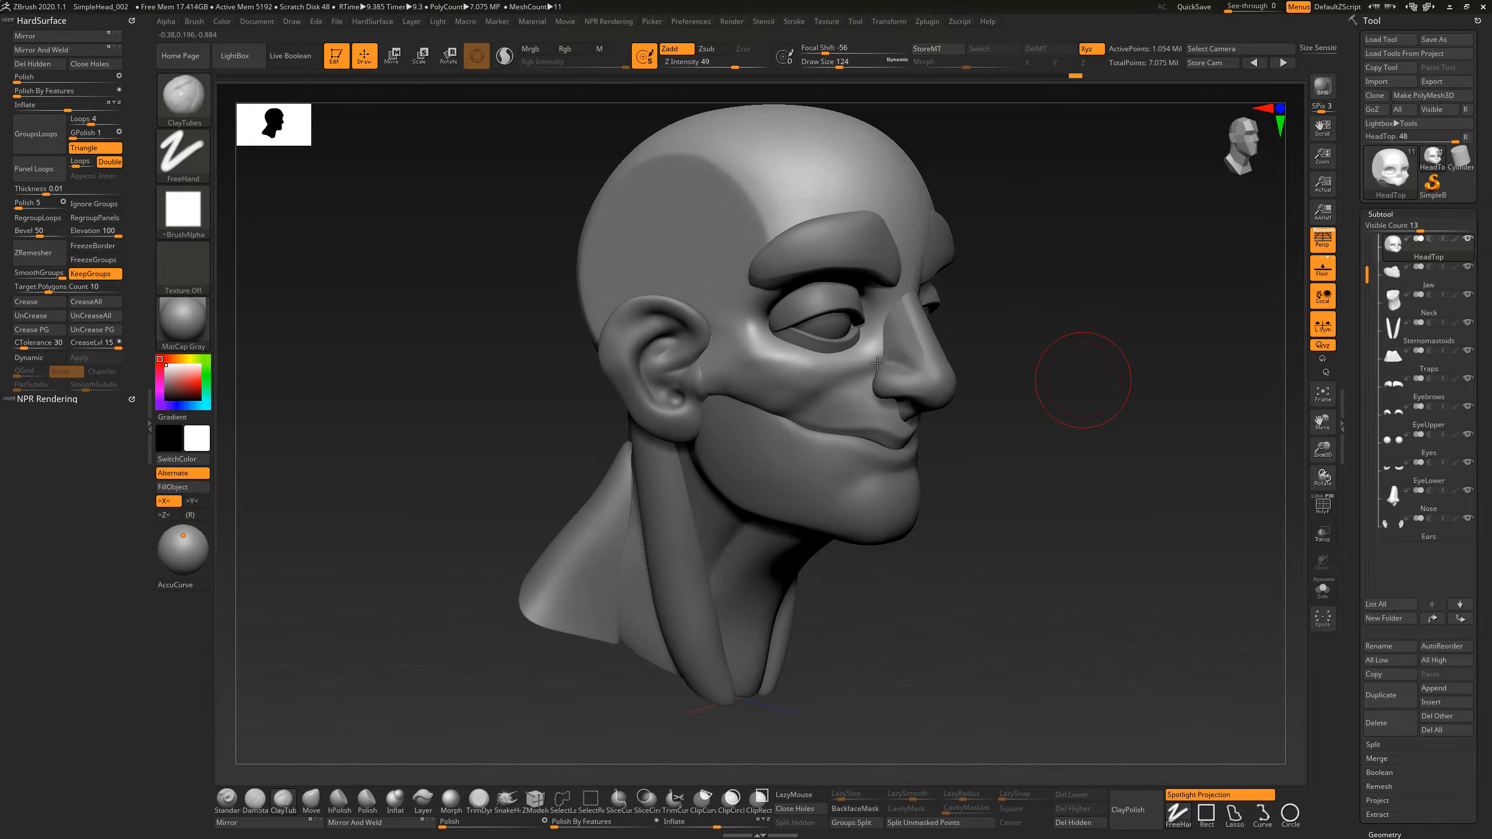
Set the ClayTubes draw size to 90 and add and smooth volume on the cheek between the eye and nose
{"action": "key", "text": "s"}
{"action": "left_click_drag", "start_coordinate": [872, 366], "coordinate": [886, 339]}
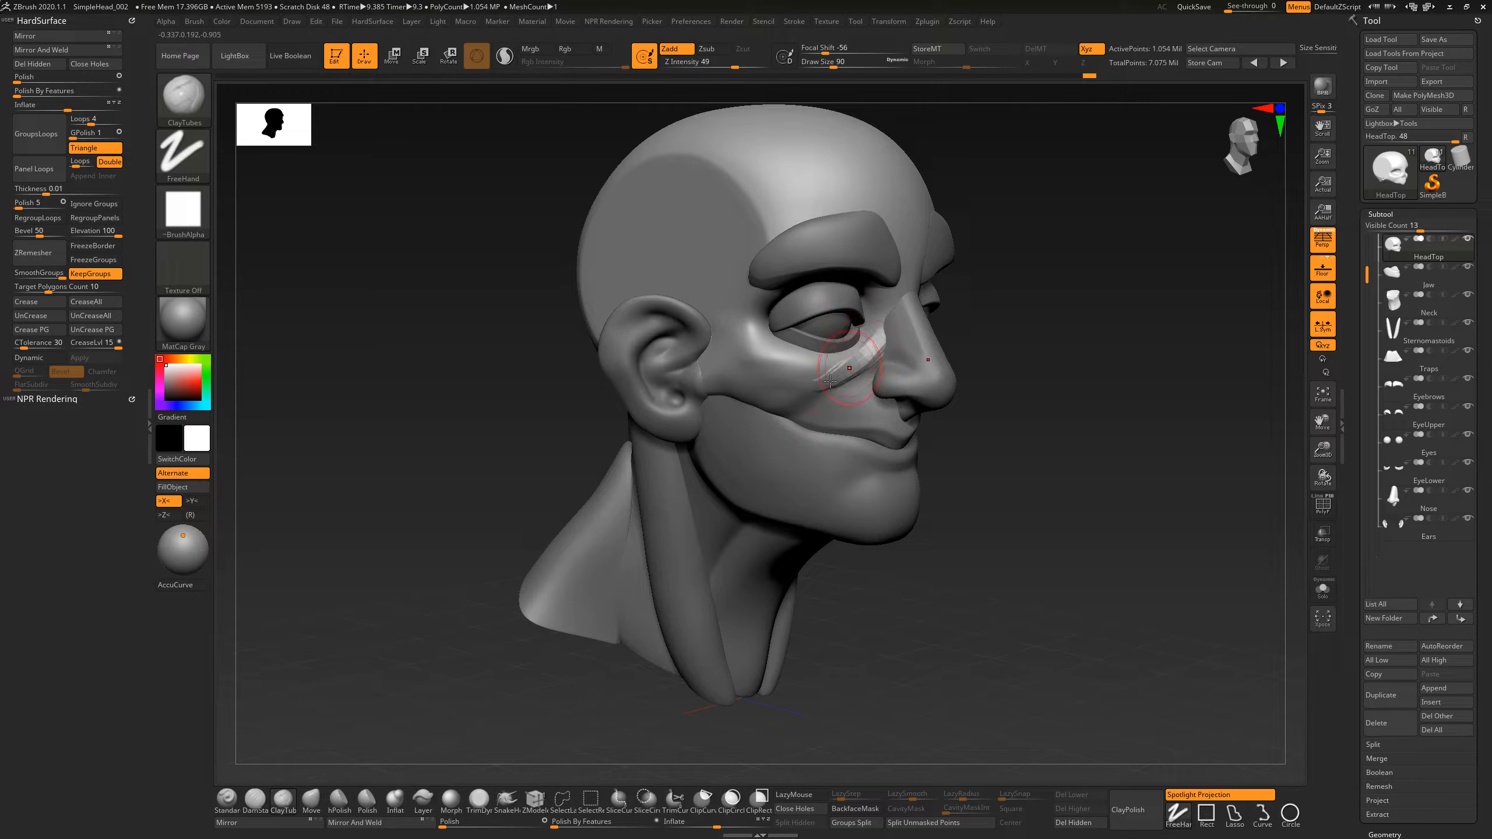
{"action": "key", "text": "shift"}
Carve the smile crease from beside the nose down across the cheek with the DamStandard brush at draw size 87
{"action": "left_click", "coordinate": [256, 799]}
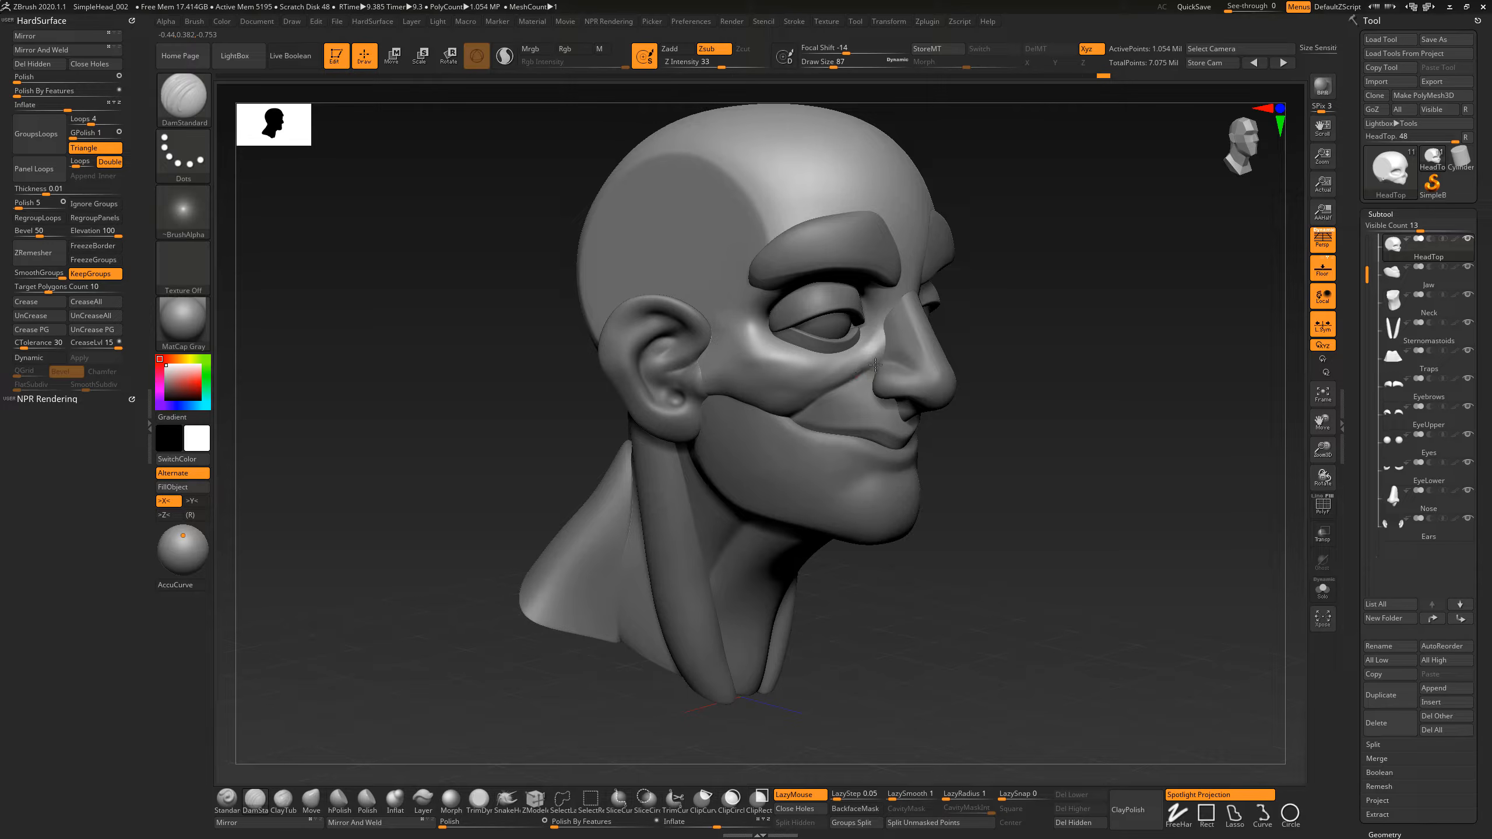
{"action": "left_click_drag", "start_coordinate": [905, 359], "coordinate": [916, 356]}
{"action": "mouse_move", "coordinate": [1027, 363]}
{"action": "left_mouse_down"}
{"action": "mouse_move", "coordinate": [998, 376]}
{"action": "mouse_move", "coordinate": [1139, 378]}
{"action": "left_mouse_up"}
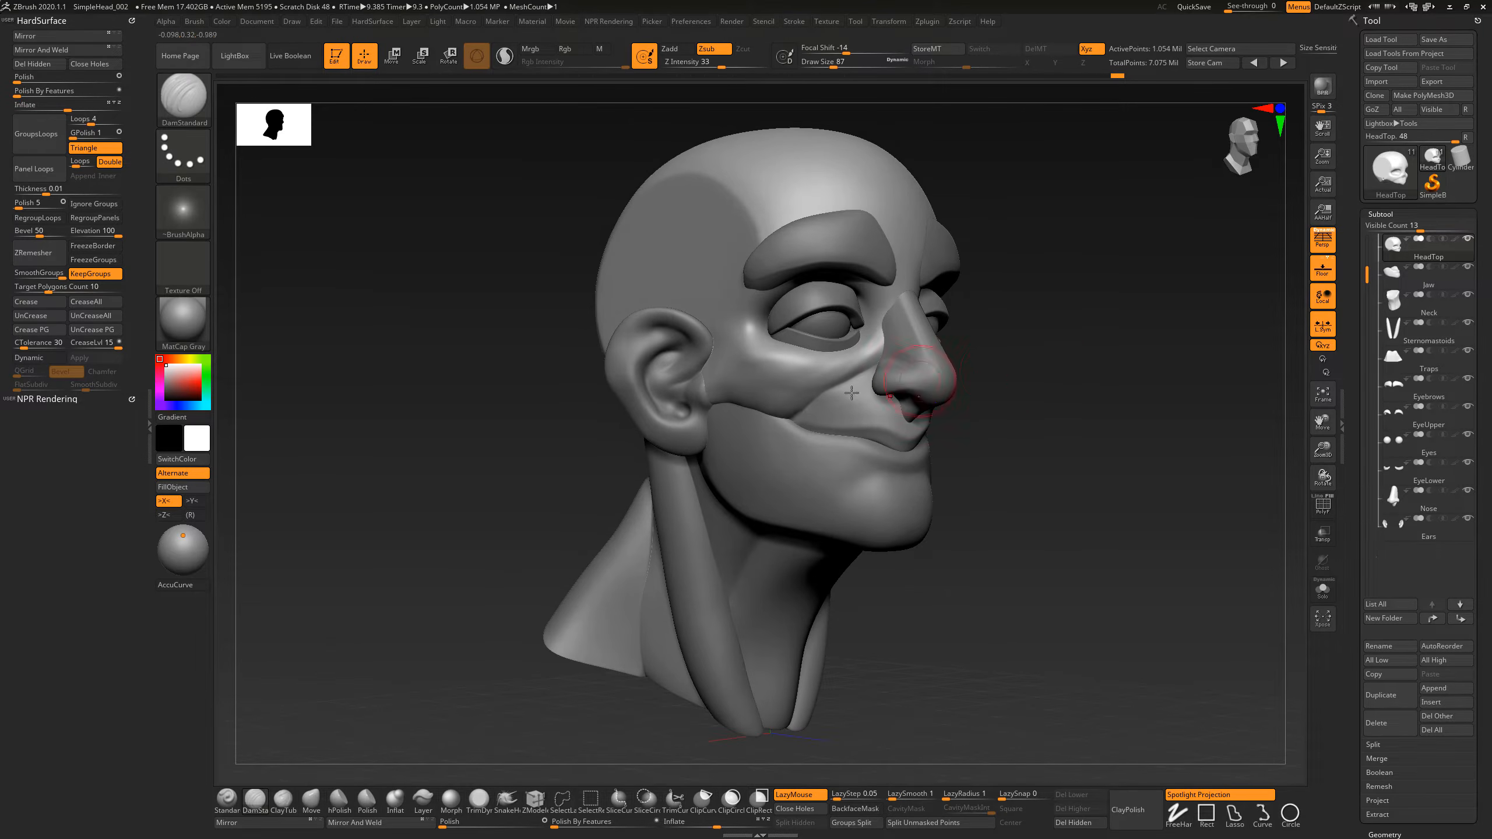
{"action": "left_click_drag", "start_coordinate": [802, 405], "coordinate": [838, 390], "text": "shift"}
{"action": "mouse_move", "coordinate": [1064, 387]}
{"action": "left_mouse_down"}
{"action": "mouse_move", "coordinate": [1029, 404]}
{"action": "mouse_move", "coordinate": [1056, 401]}
{"action": "left_mouse_up"}
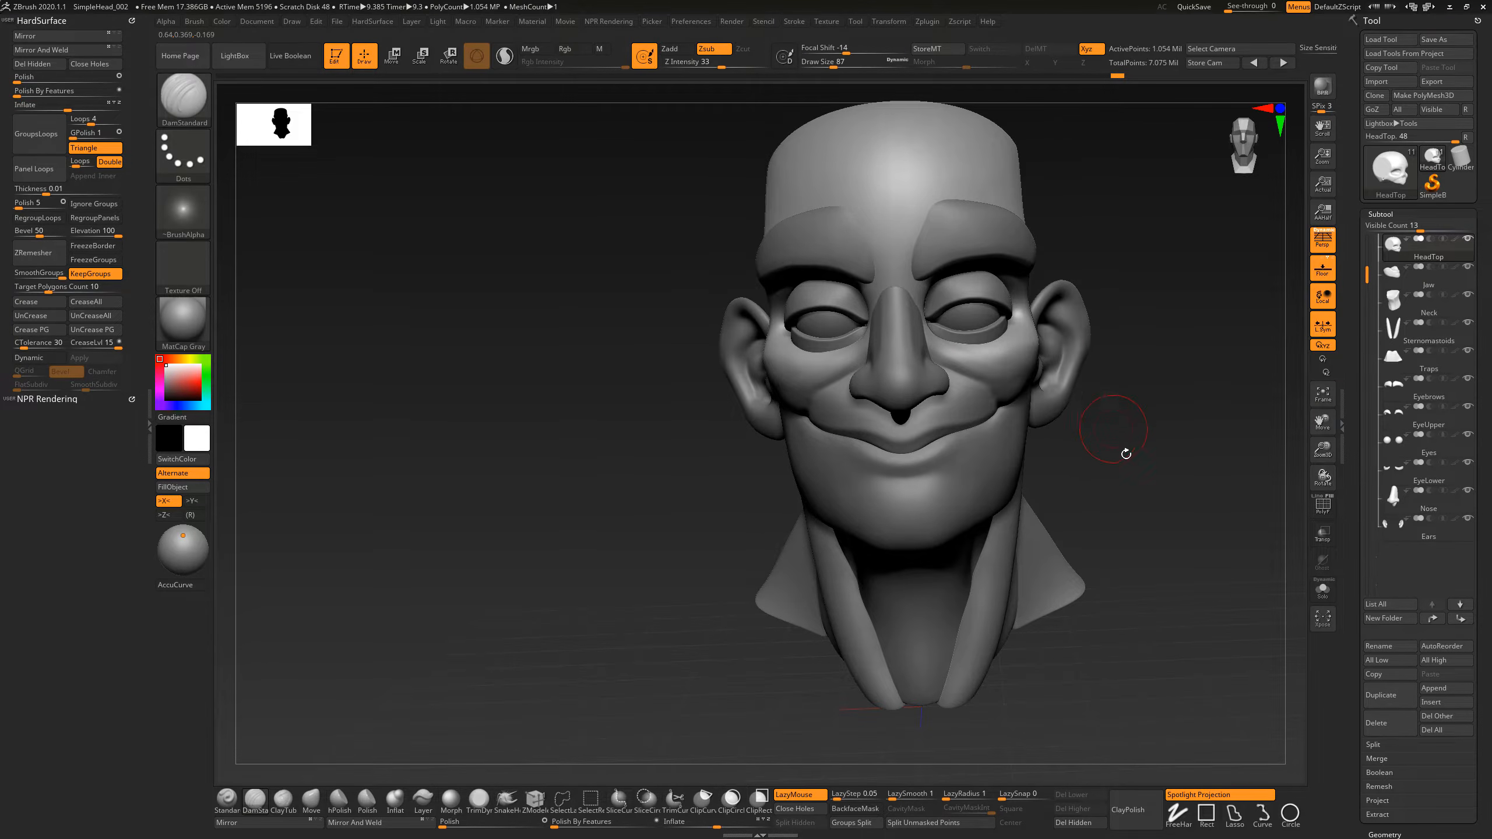
{"action": "mouse_move", "coordinate": [1127, 454]}
{"action": "left_mouse_down"}
{"action": "mouse_move", "coordinate": [1088, 490]}
{"action": "mouse_move", "coordinate": [1105, 443]}
{"action": "left_mouse_up"}
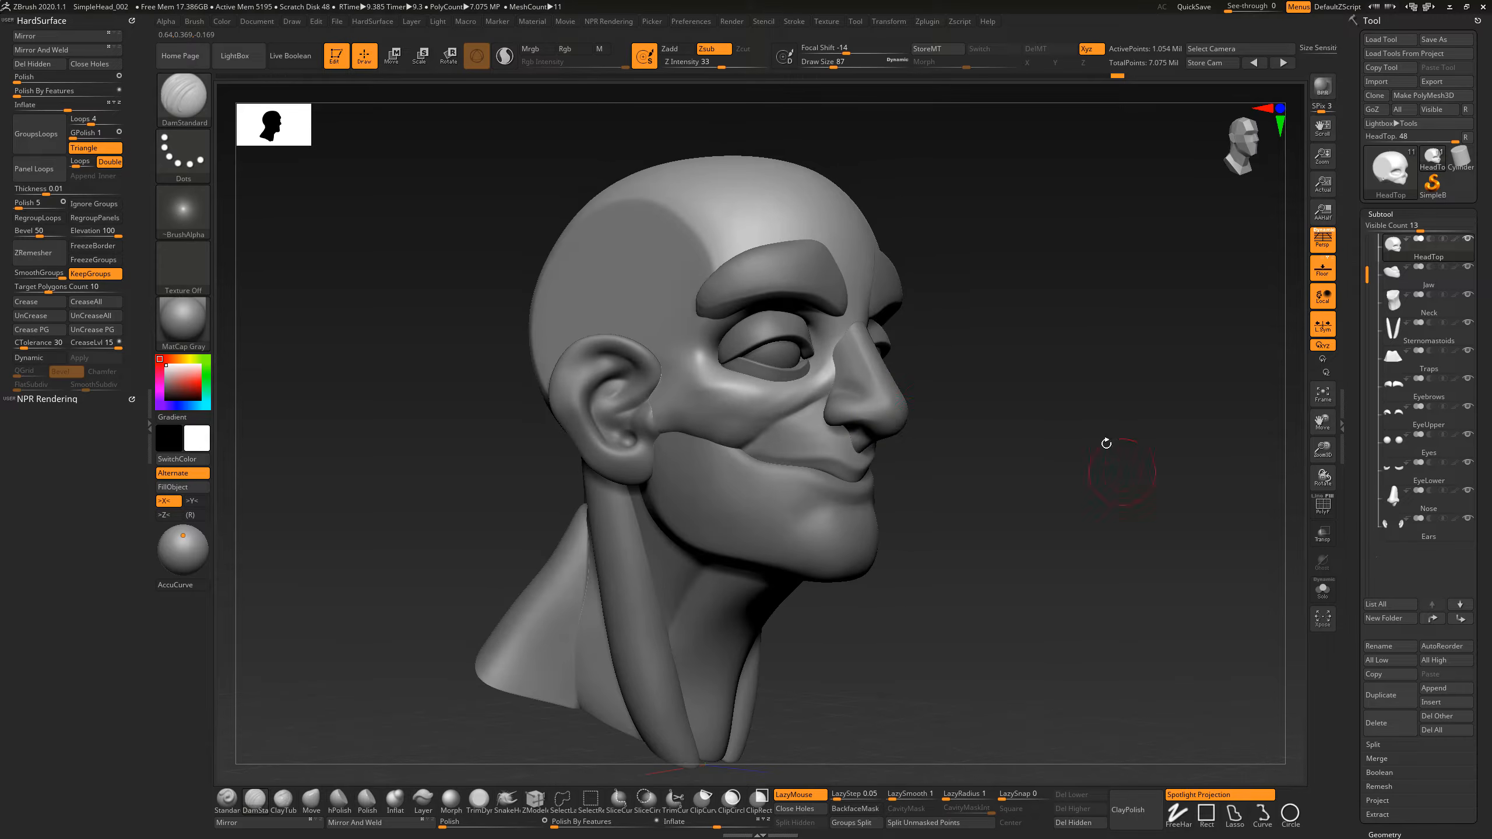
Make the Nose active and reshape its side near the nostril with the Move brush
{"action": "left_click", "coordinate": [895, 413], "text": "alt"}
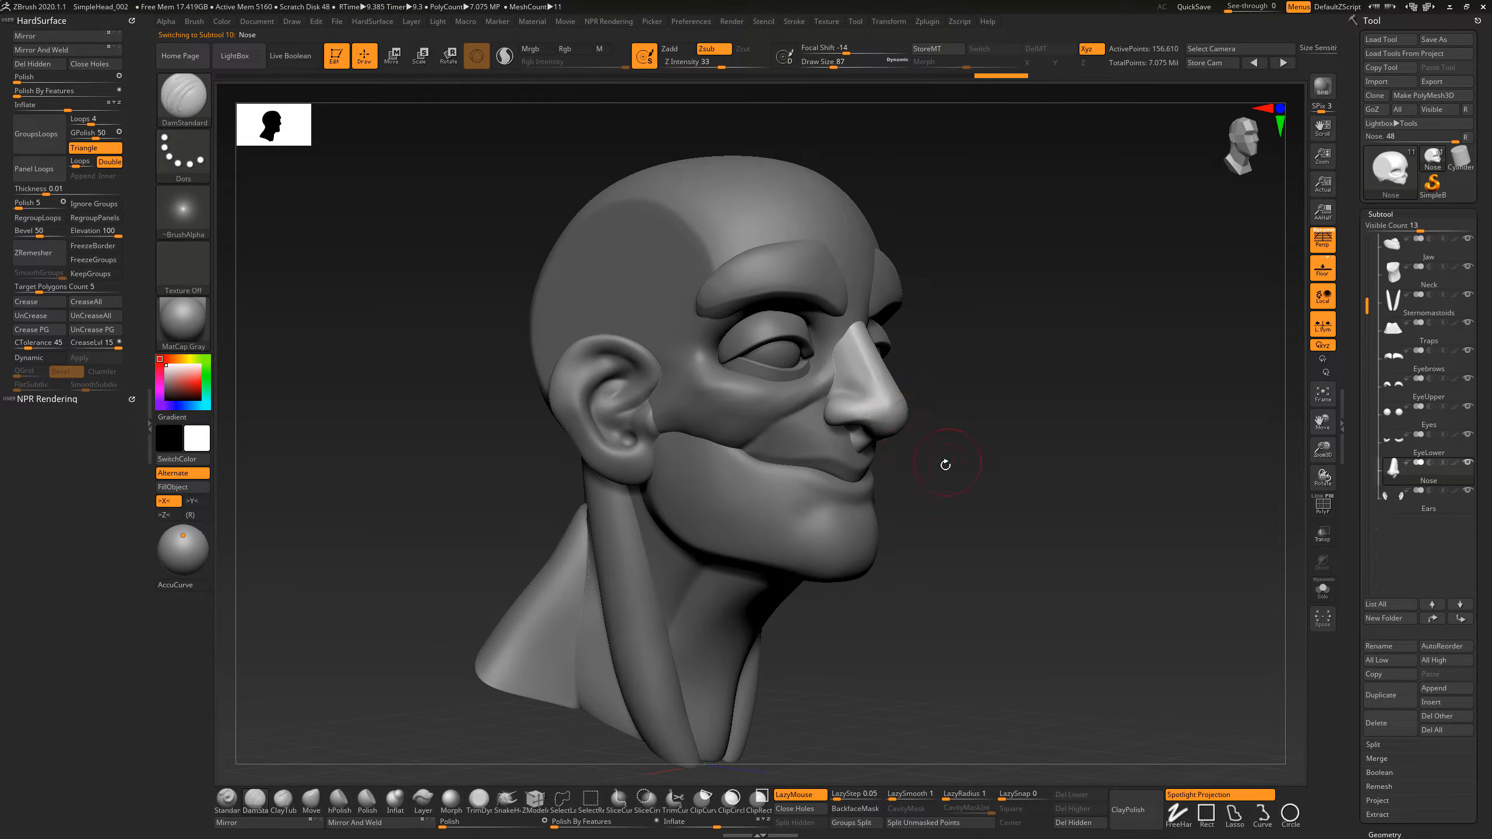
{"action": "key", "text": "b"}
{"action": "key", "text": "m"}
{"action": "key", "text": "v"}
{"action": "left_click_drag", "start_coordinate": [1001, 433], "coordinate": [952, 441]}
{"action": "key", "text": "s"}
{"action": "left_click_drag", "start_coordinate": [865, 414], "coordinate": [844, 405]}
{"action": "left_click_drag", "start_coordinate": [967, 376], "coordinate": [943, 379]}
Set the Move brush's draw size to 207 and pull the top of the nose bridge up toward the brow
{"action": "key", "text": "s"}
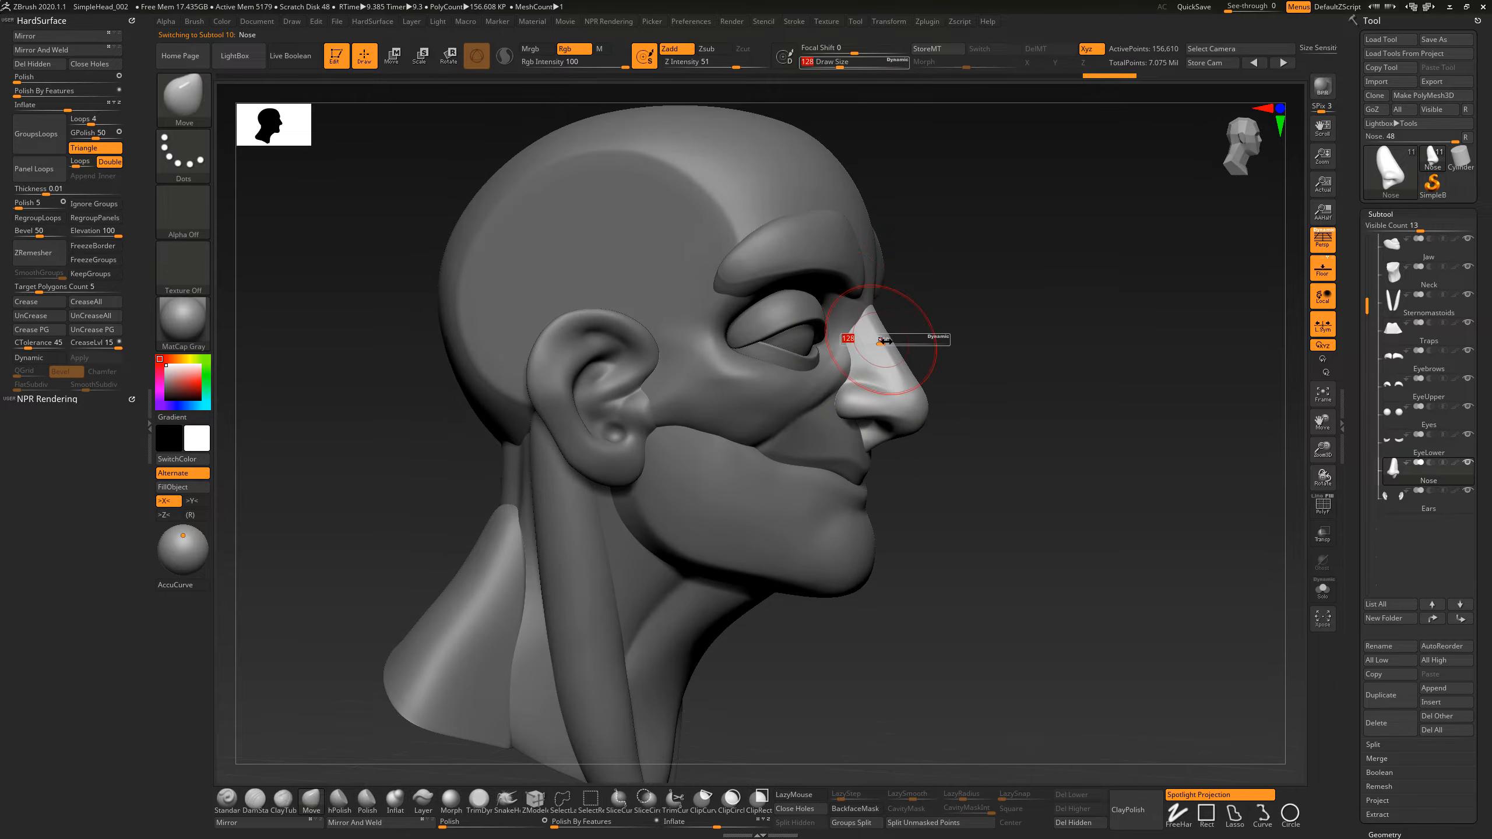
{"action": "left_click_drag", "start_coordinate": [860, 337], "coordinate": [884, 336]}
{"action": "left_click_drag", "start_coordinate": [874, 283], "coordinate": [871, 290]}
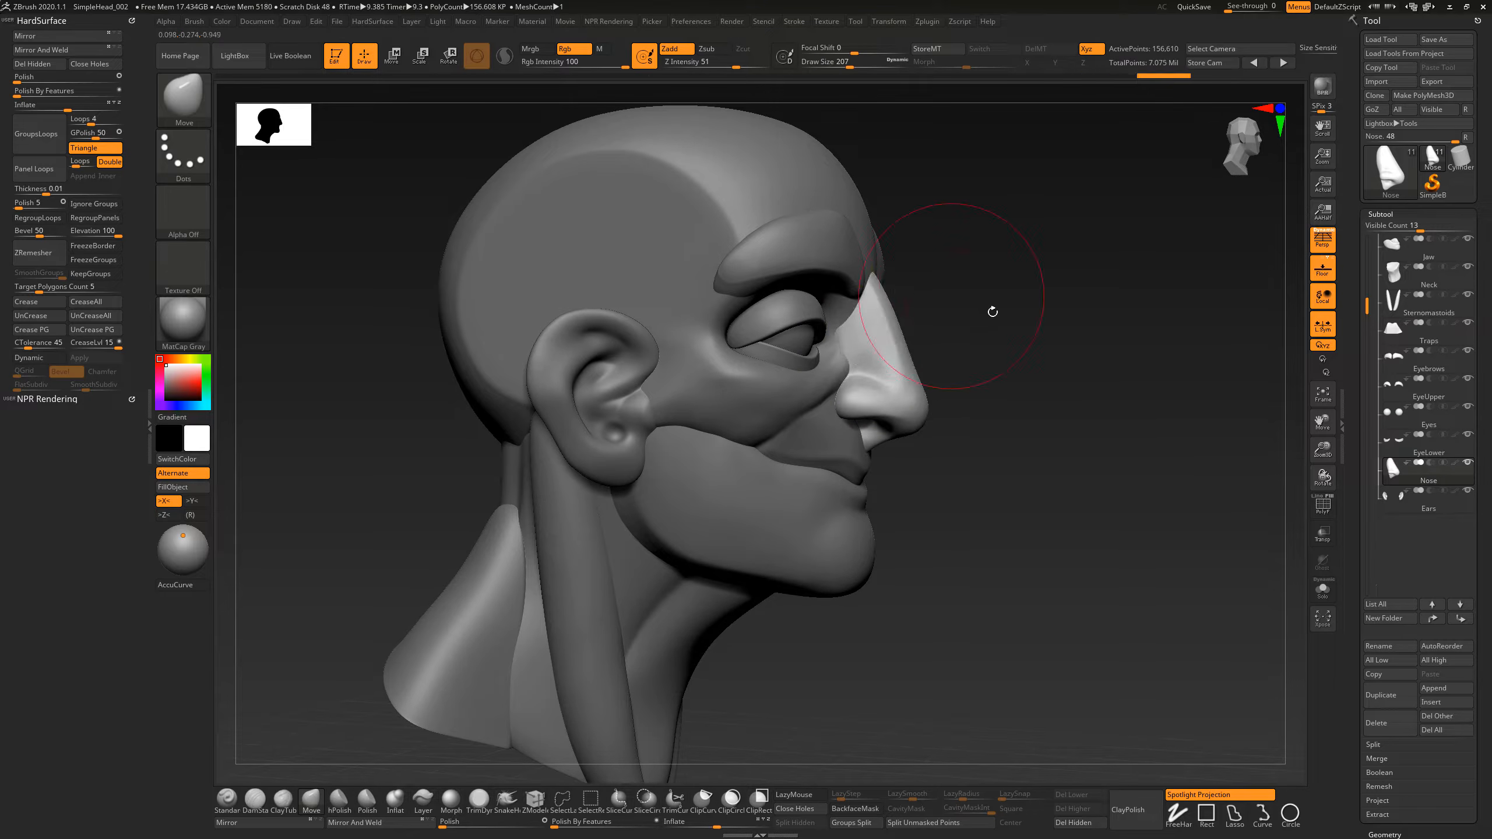
{"action": "left_click_drag", "start_coordinate": [1019, 319], "coordinate": [916, 366]}
{"action": "mouse_move", "coordinate": [980, 412]}
{"action": "left_mouse_down"}
{"action": "mouse_move", "coordinate": [1066, 467]}
{"action": "mouse_move", "coordinate": [1051, 426]}
{"action": "mouse_move", "coordinate": [920, 345]}
{"action": "left_mouse_up"}
Reduce the Move brush's draw size to 128 and reshape the nostrils from a low viewpoint
{"action": "mouse_move", "coordinate": [1167, 281]}
{"action": "left_mouse_down", "text": "alt"}
{"action": "mouse_move", "coordinate": [1118, 283]}
{"action": "mouse_move", "coordinate": [1145, 317]}
{"action": "left_mouse_up", "text": "alt"}
{"action": "left_click_drag", "start_coordinate": [1036, 344], "coordinate": [1017, 376]}
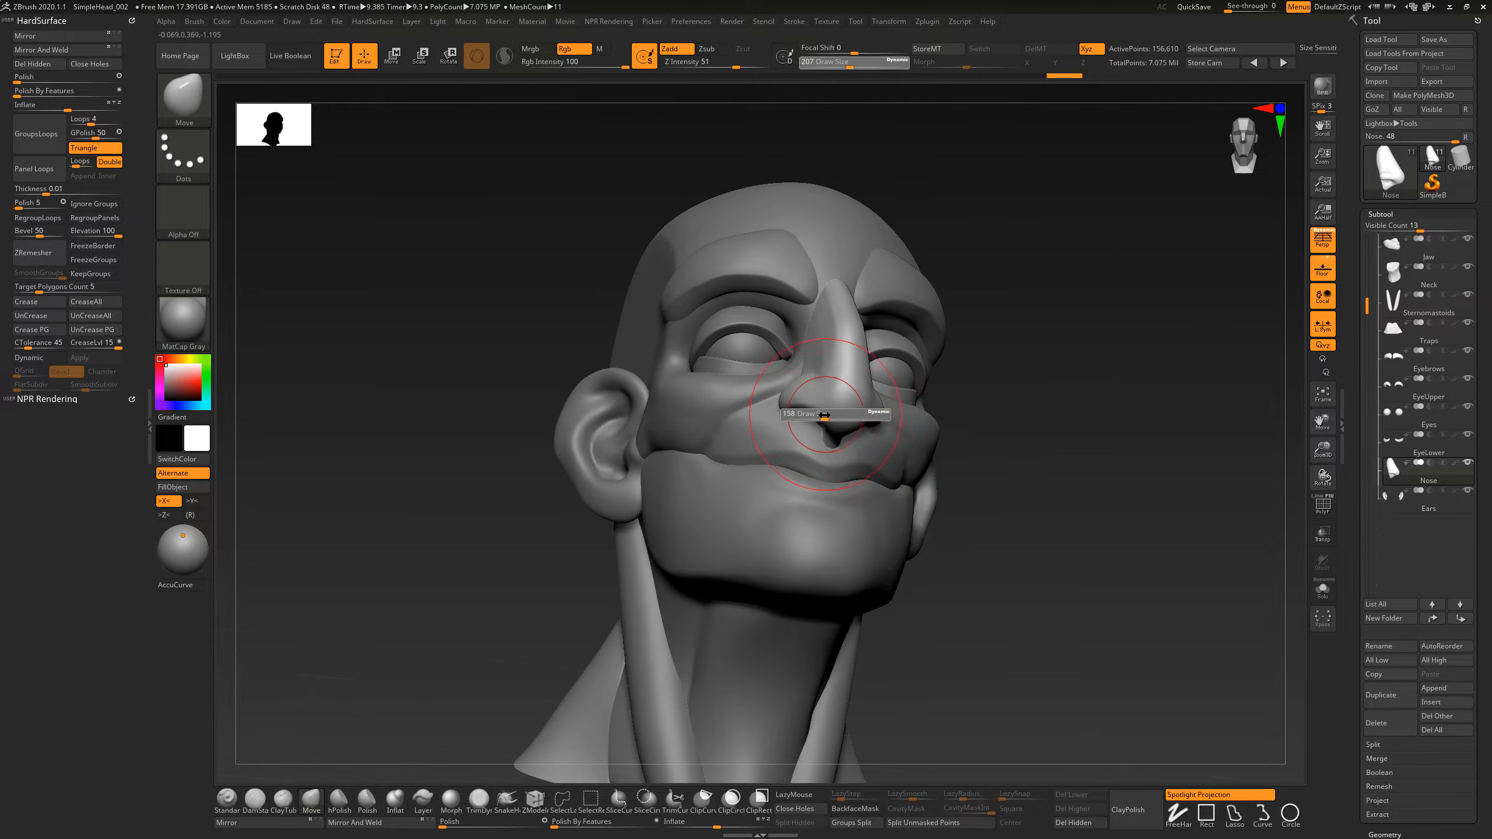
{"action": "left_click_drag", "start_coordinate": [1013, 375], "coordinate": [849, 384]}
{"action": "left_click_drag", "start_coordinate": [981, 339], "coordinate": [977, 350]}
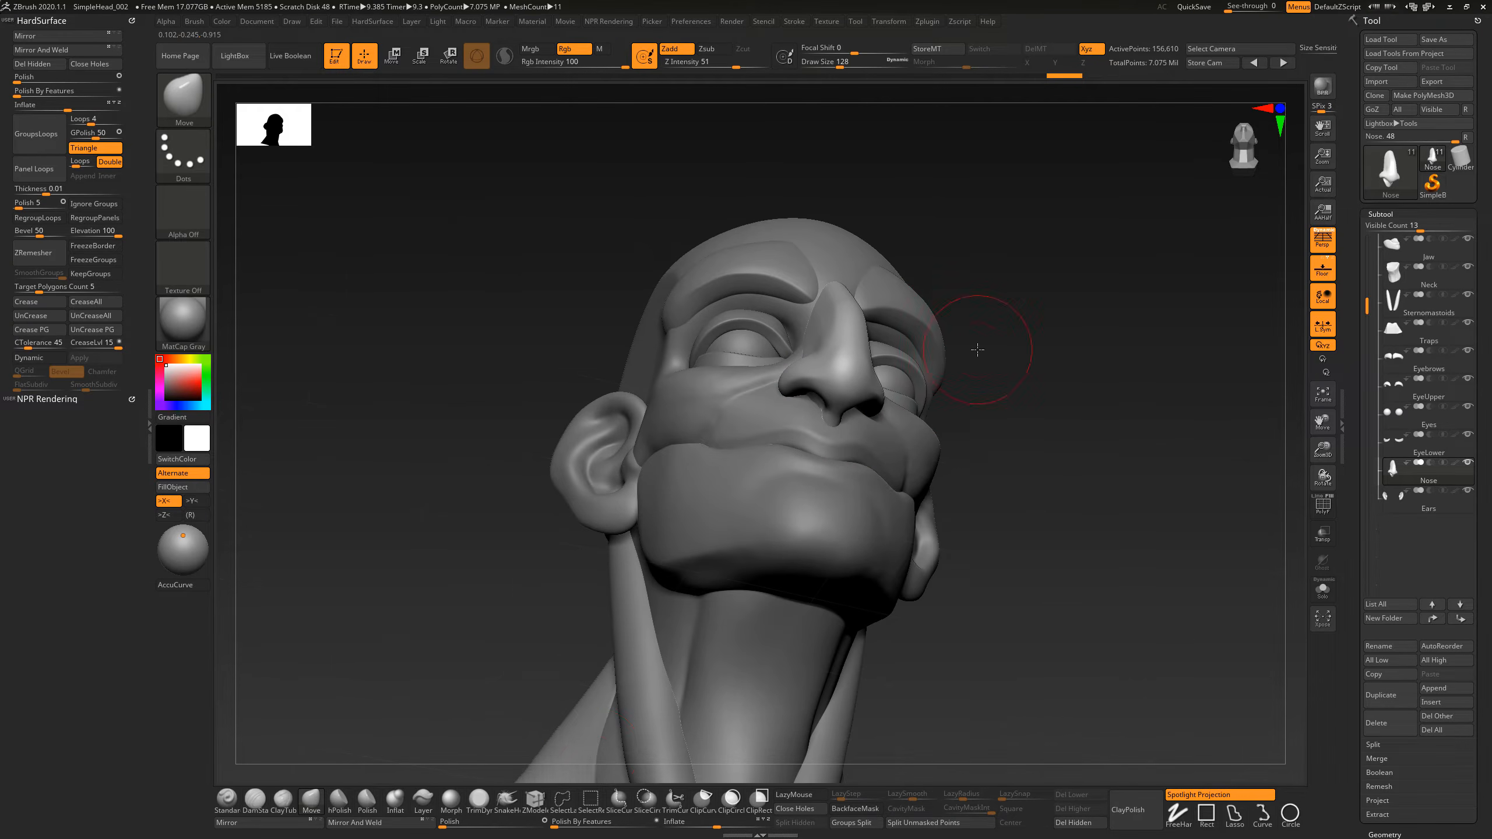
Puff up the nose with the Inflat brush at draw size 192
{"action": "left_click", "coordinate": [395, 798]}
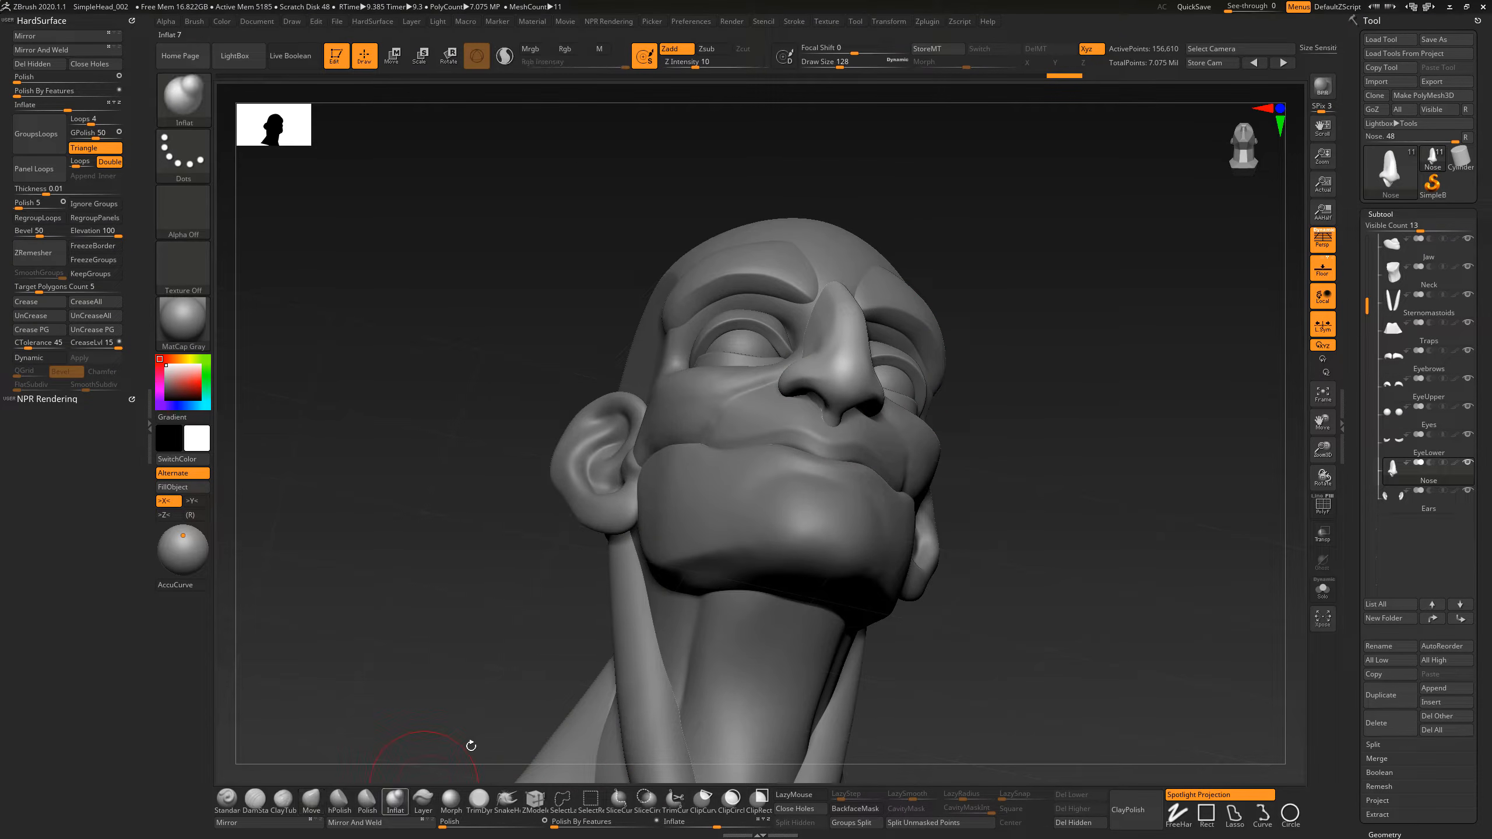
{"action": "left_click_drag", "start_coordinate": [975, 353], "coordinate": [982, 432]}
{"action": "key", "text": "s"}
{"action": "left_click_drag", "start_coordinate": [809, 397], "coordinate": [817, 397]}
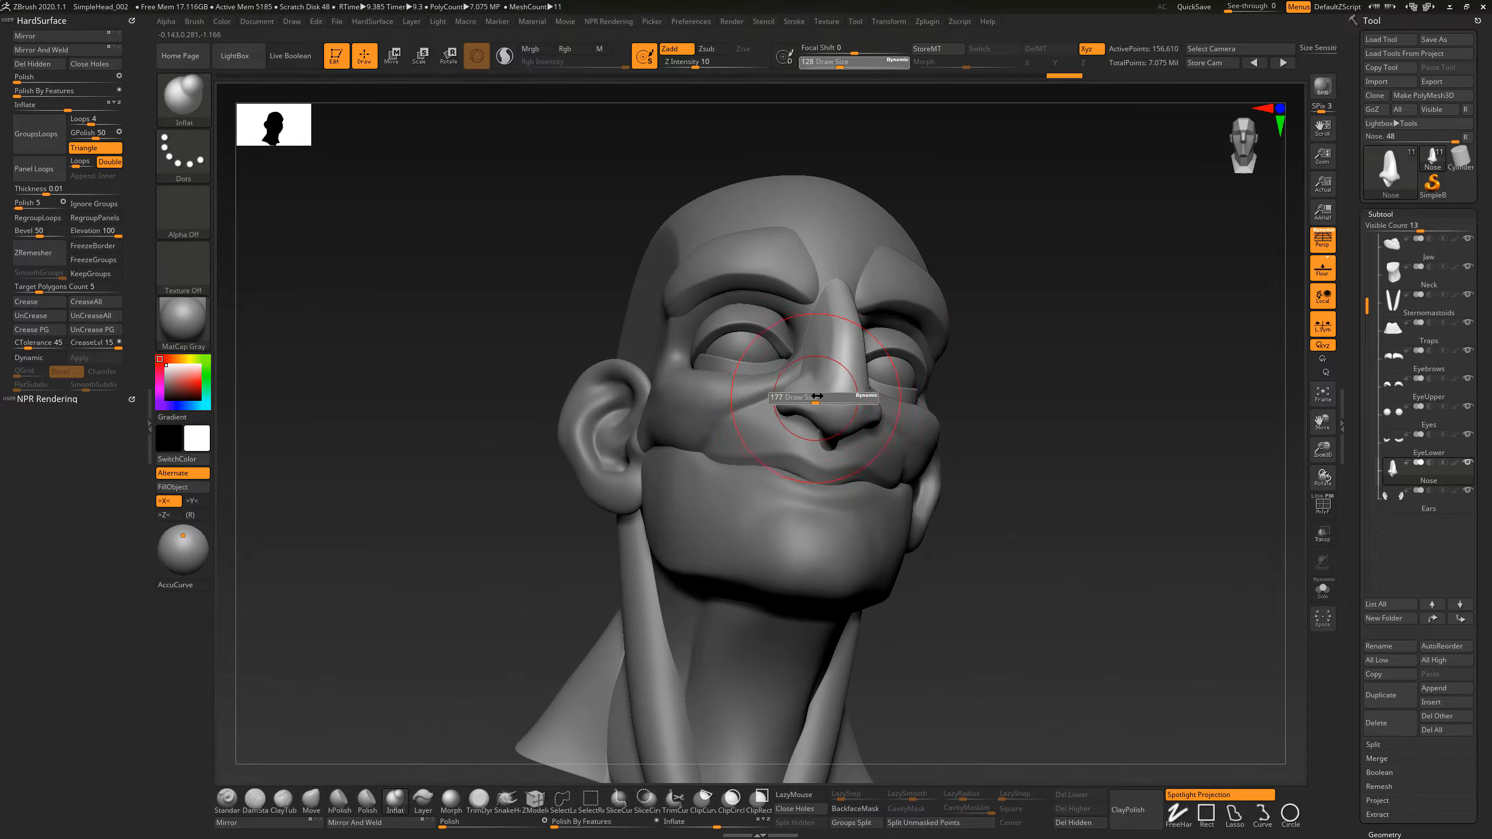
{"action": "left_click_drag", "start_coordinate": [1026, 373], "coordinate": [893, 419]}
{"action": "left_click_drag", "start_coordinate": [1178, 315], "coordinate": [850, 286]}
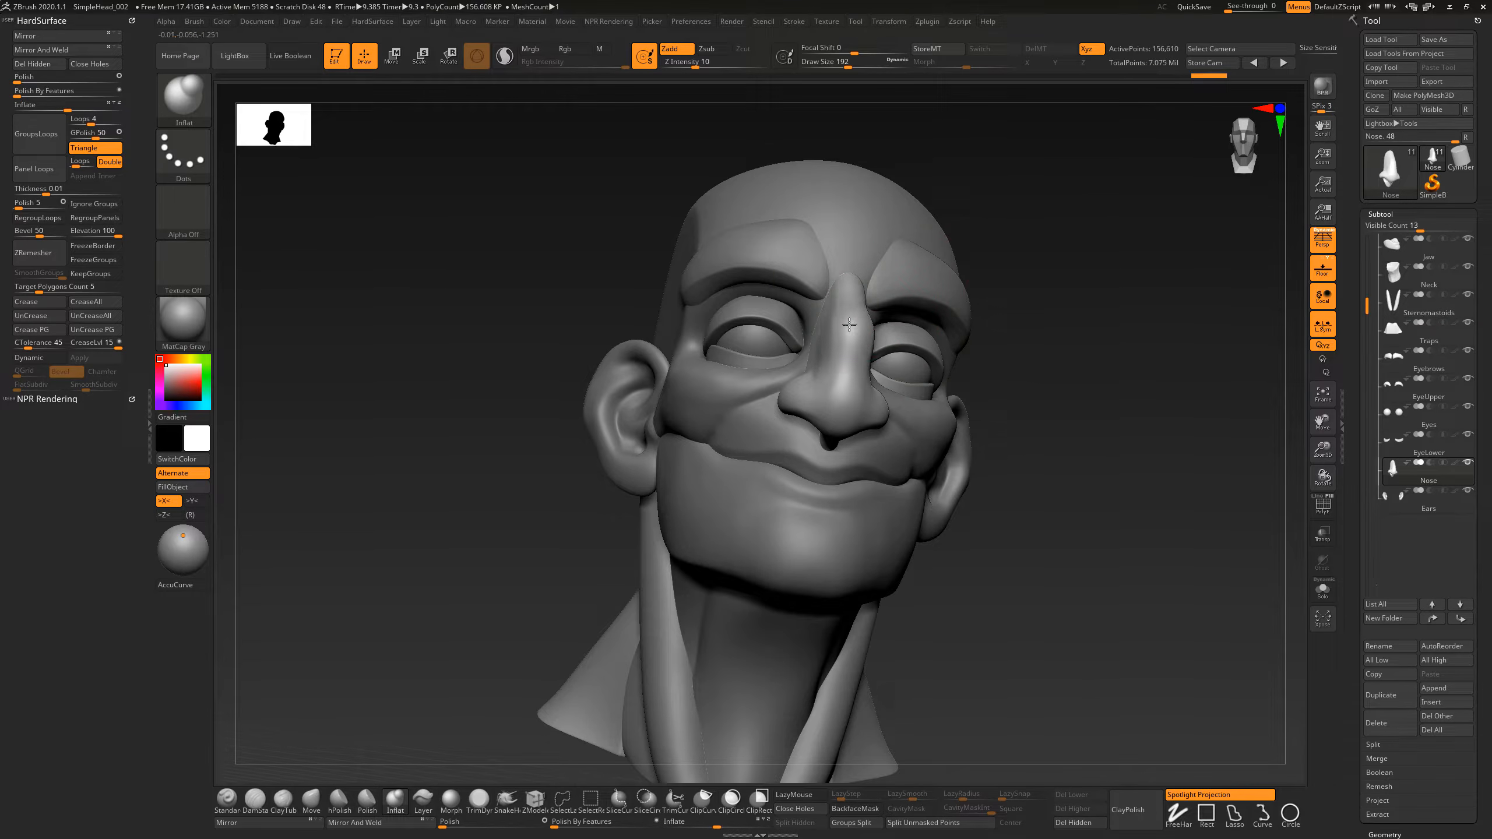
Reduce the Inflat brush's draw size to 132 and thicken the nose bridge
{"action": "left_click_drag", "start_coordinate": [1099, 310], "coordinate": [1019, 321]}
{"action": "key", "text": "s"}
{"action": "left_click_drag", "start_coordinate": [870, 326], "coordinate": [861, 327]}
{"action": "left_click_drag", "start_coordinate": [1072, 203], "coordinate": [1134, 224]}
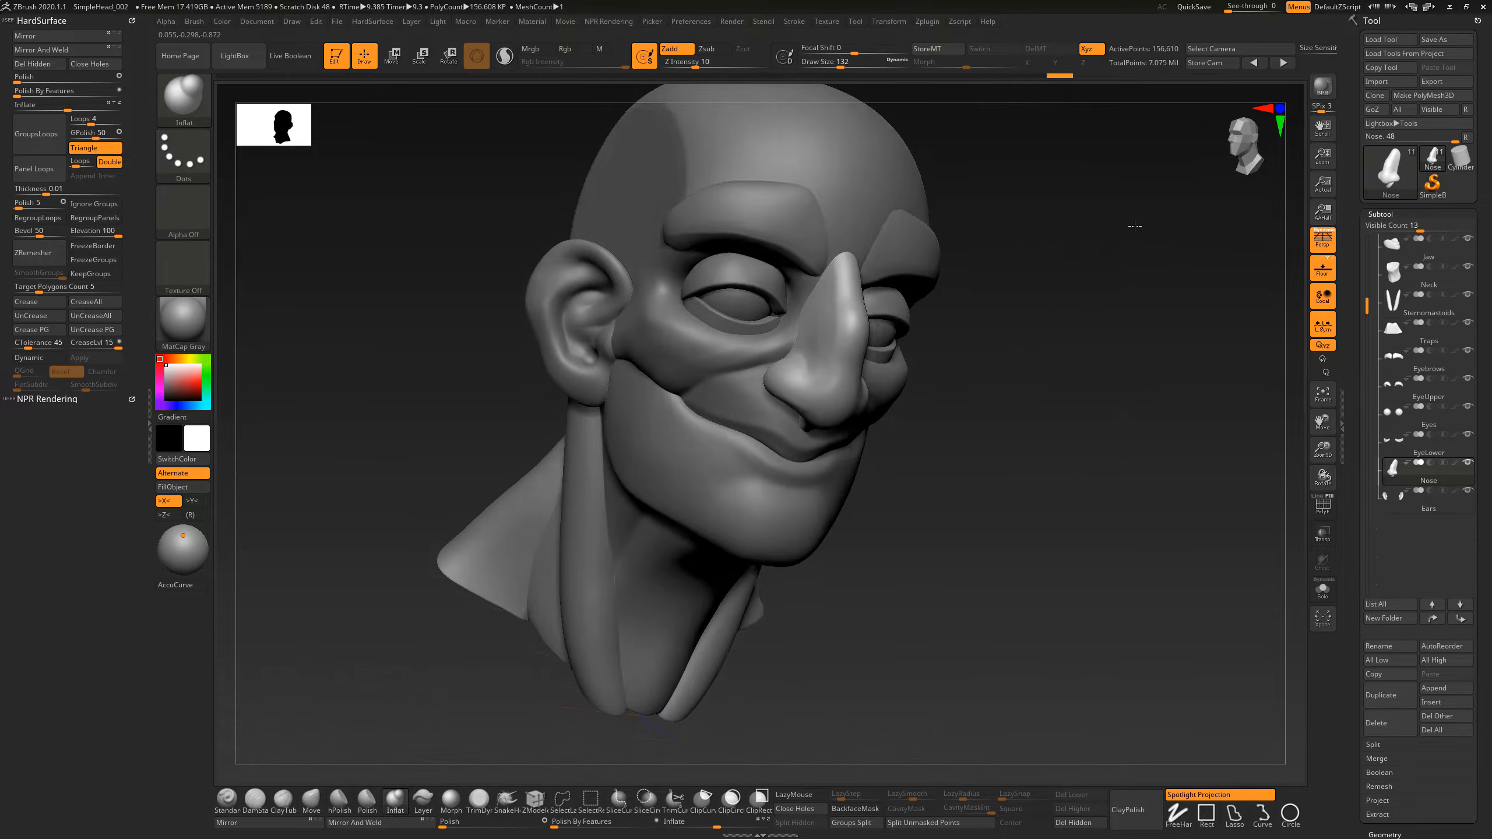
{"action": "left_click_drag", "start_coordinate": [1022, 261], "coordinate": [1087, 279]}
{"action": "key", "text": "ctrl"}
{"action": "mouse_move", "coordinate": [991, 316]}
{"action": "left_mouse_down"}
{"action": "mouse_move", "coordinate": [946, 337]}
{"action": "mouse_move", "coordinate": [1014, 347]}
{"action": "mouse_move", "coordinate": [998, 320]}
{"action": "left_mouse_up"}
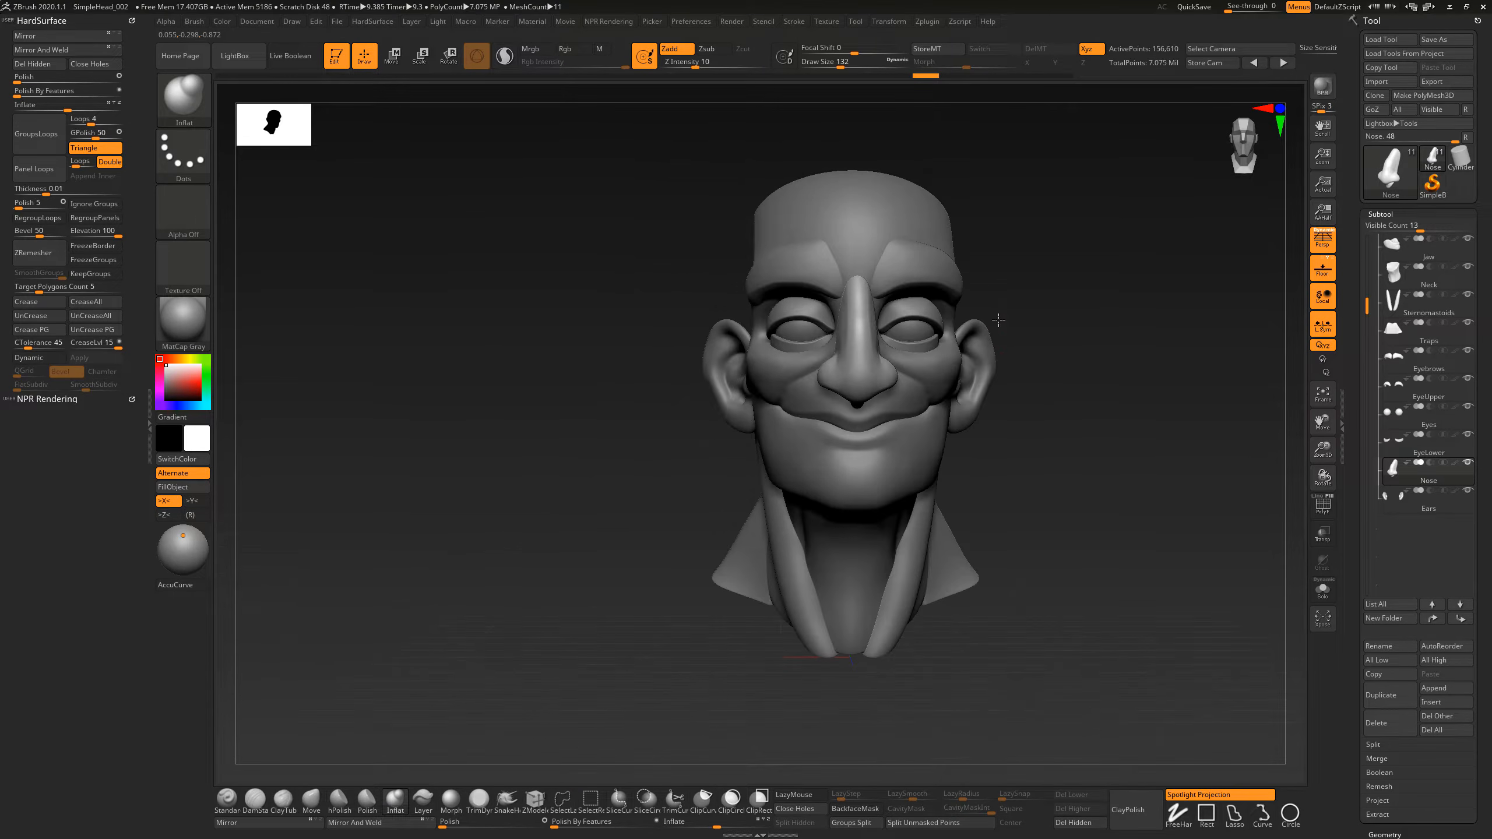
Make the Jaw active and widen its sides with the Move brush at draw size 245
{"action": "left_click_drag", "start_coordinate": [1016, 427], "coordinate": [869, 476]}
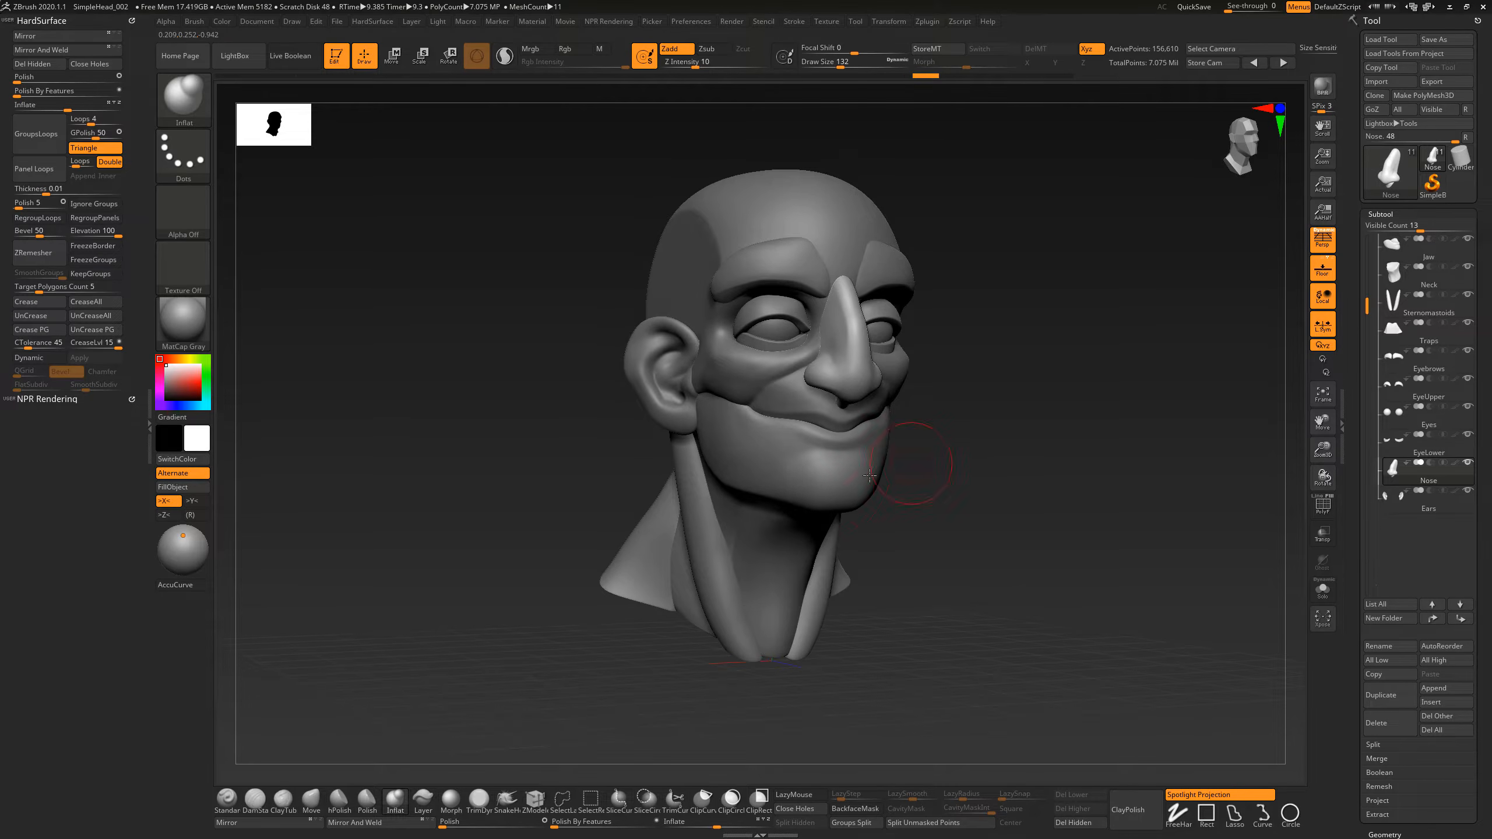
{"action": "left_click", "coordinate": [839, 493], "text": "alt"}
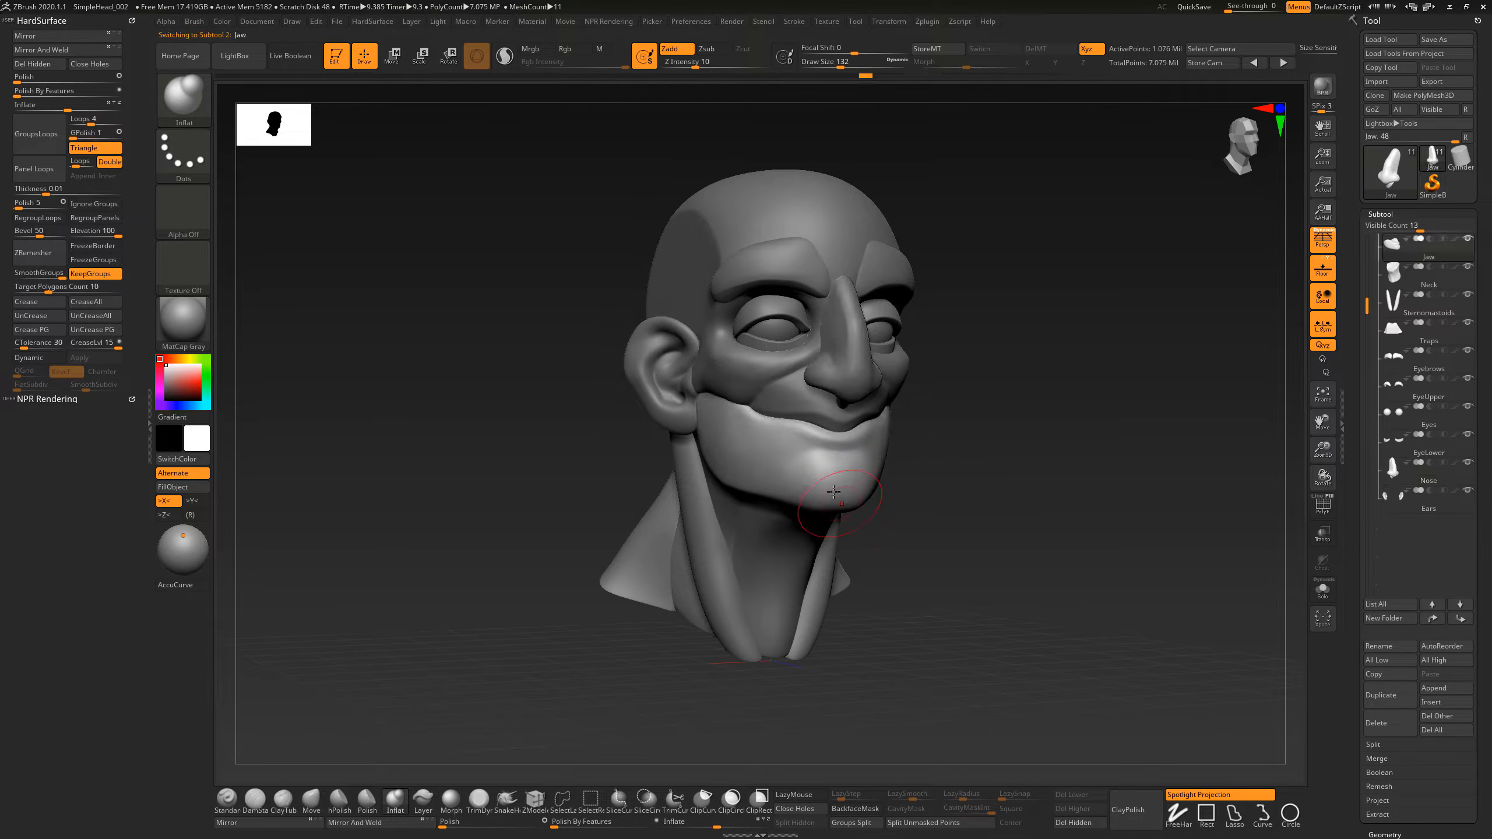
{"action": "left_click", "coordinate": [311, 800]}
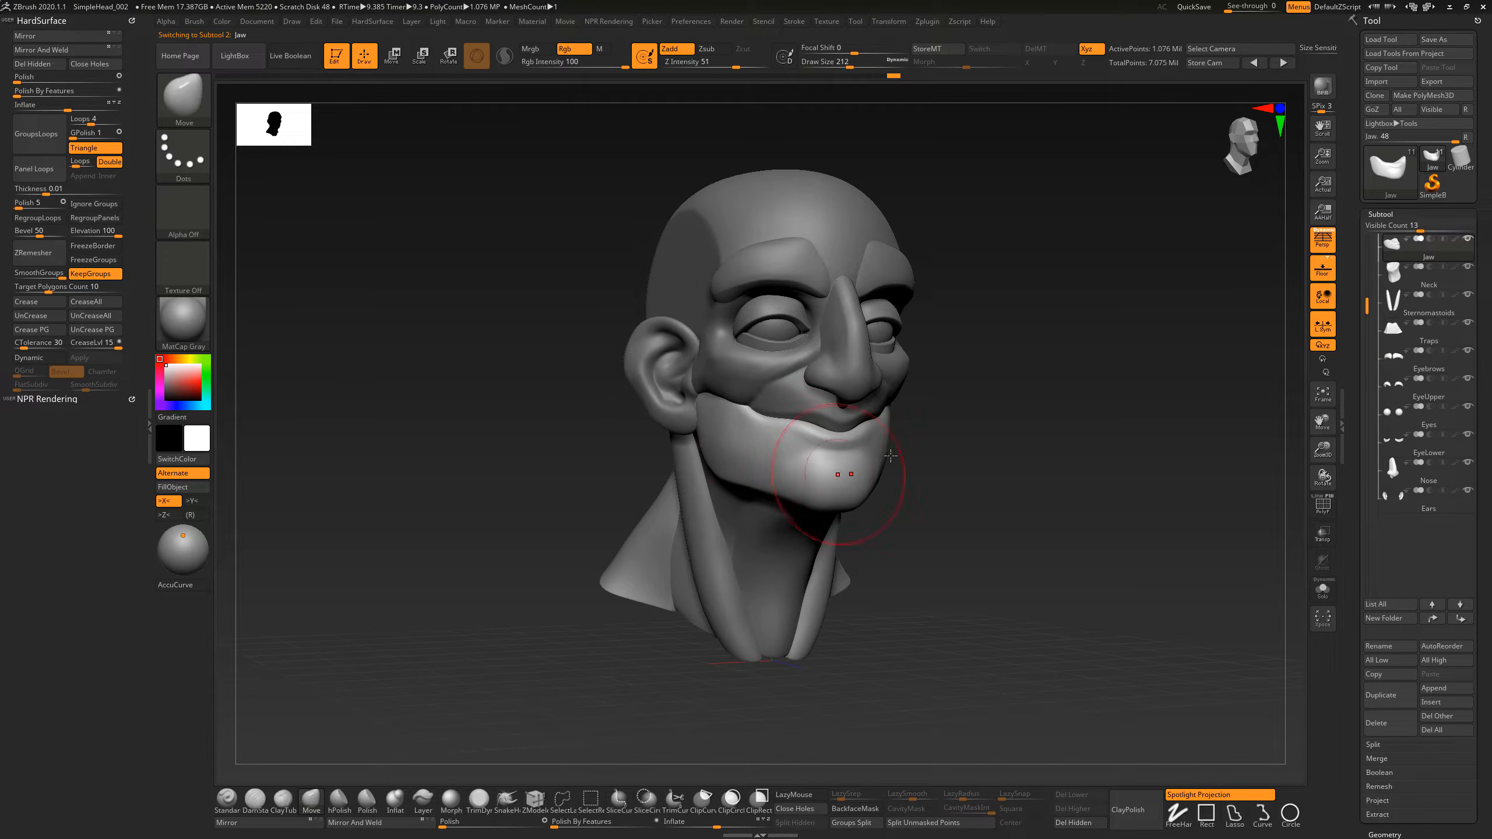
{"action": "left_click_drag", "start_coordinate": [1025, 457], "coordinate": [959, 447]}
{"action": "key", "text": "s"}
{"action": "left_click_drag", "start_coordinate": [737, 448], "coordinate": [697, 448]}
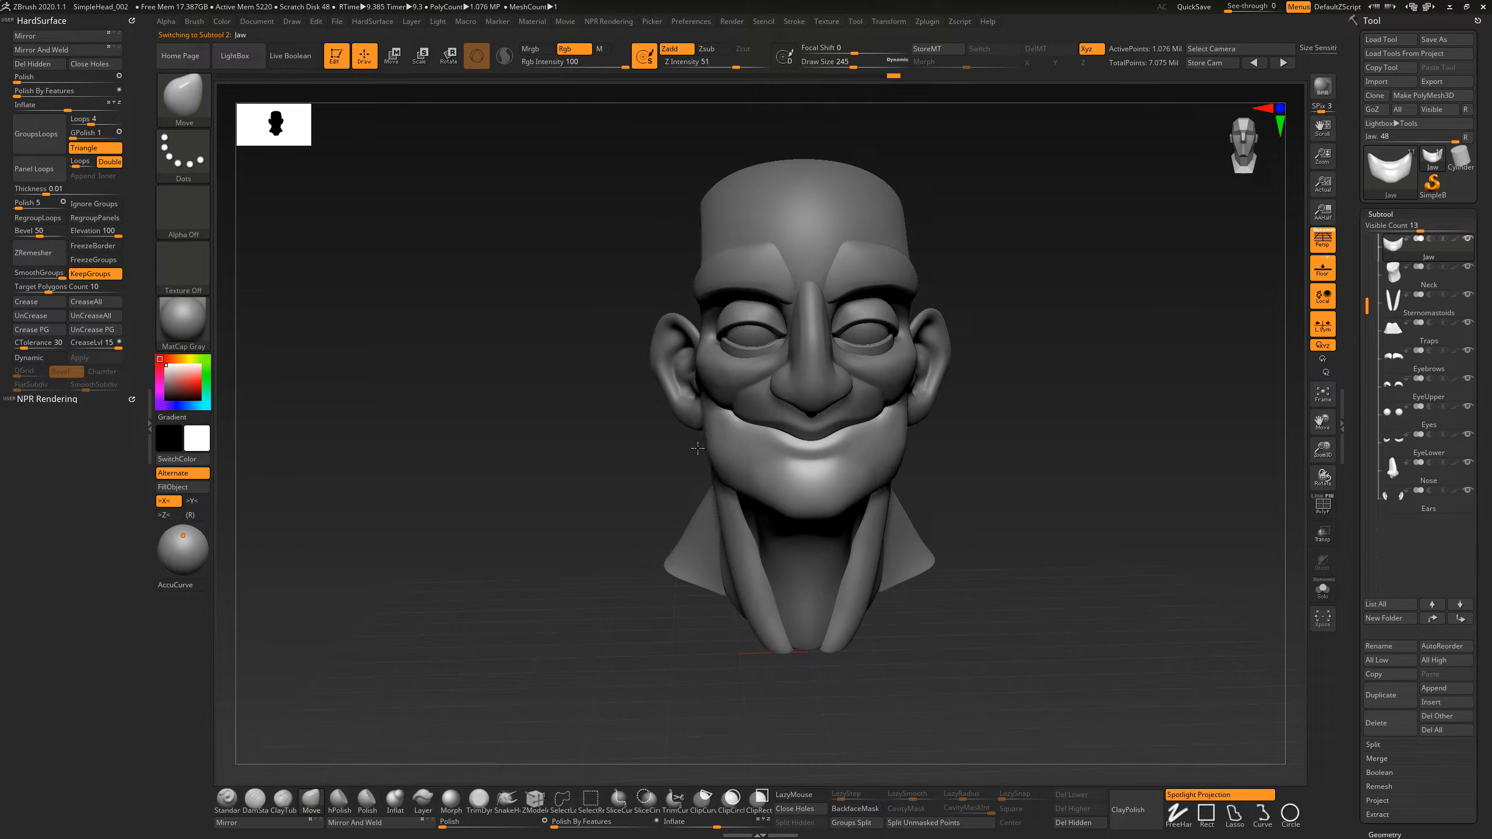
Make the Eyebrows active and pull their inner ends up for a worried expression using the Move brush
{"action": "left_click_drag", "start_coordinate": [979, 447], "coordinate": [779, 318]}
{"action": "left_click", "coordinate": [787, 308], "text": "alt"}
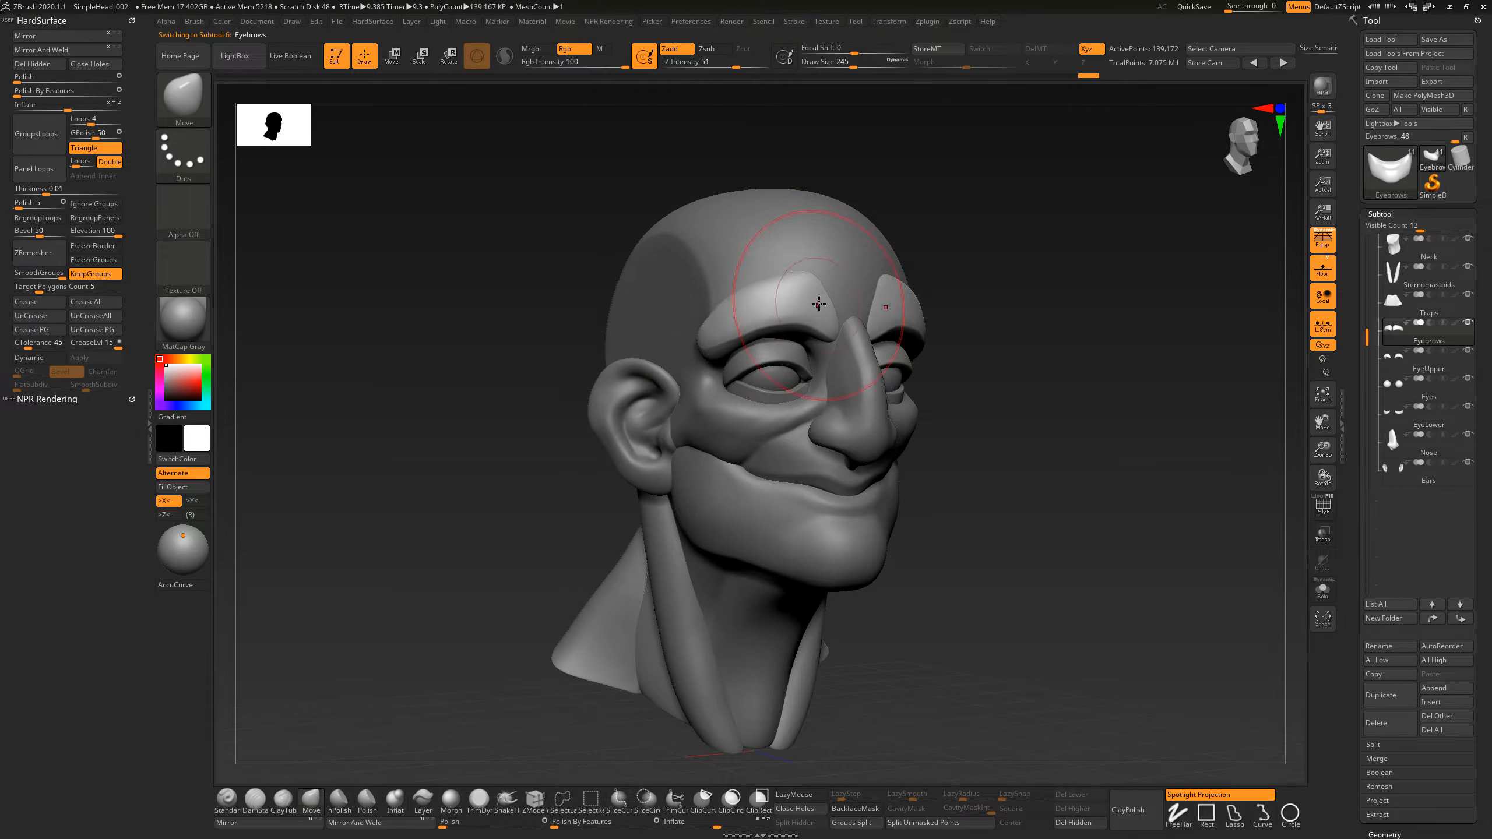
{"action": "left_click_drag", "start_coordinate": [985, 276], "coordinate": [1029, 273], "text": "shift"}
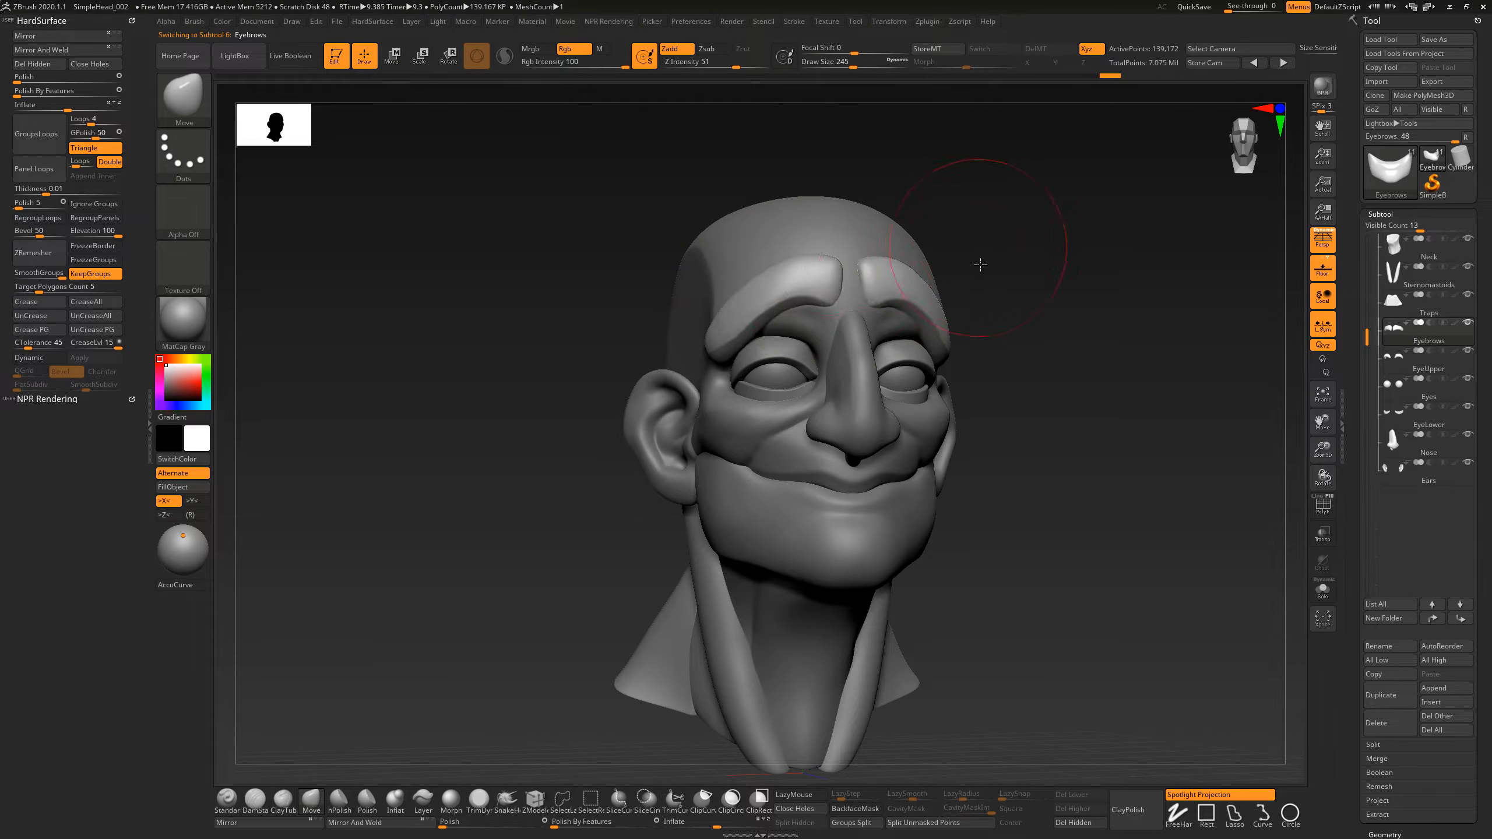
{"action": "mouse_move", "coordinate": [980, 265]}
{"action": "left_mouse_down"}
{"action": "mouse_move", "coordinate": [998, 257]}
{"action": "mouse_move", "coordinate": [976, 293]}
{"action": "mouse_move", "coordinate": [963, 288]}
{"action": "left_mouse_up"}
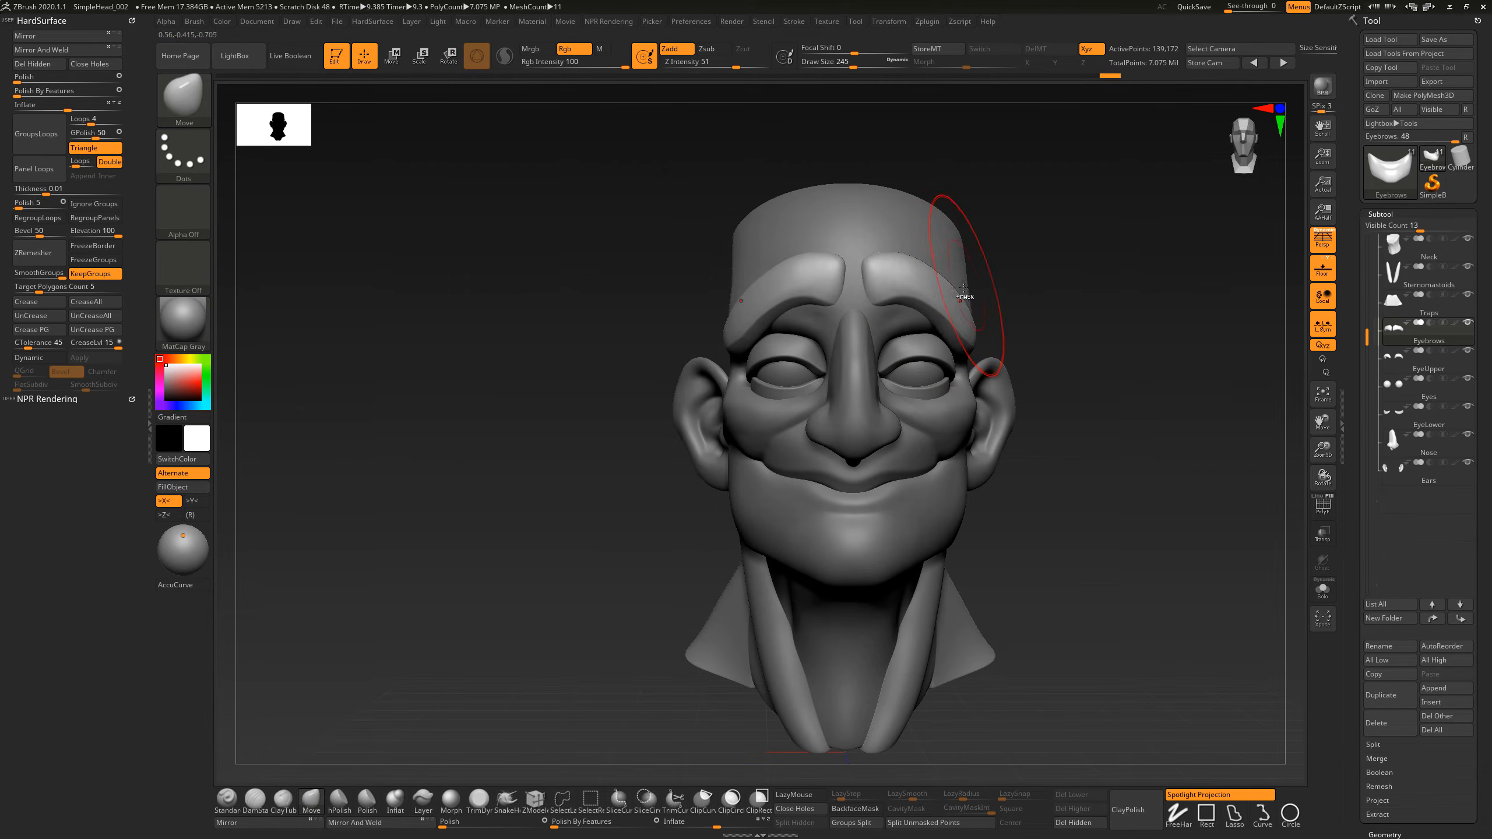
Try an angry expression by lowering the eyebrows' inner ends and raising their outer parts with the Move brush
{"action": "left_click_drag", "start_coordinate": [1069, 270], "coordinate": [808, 318]}
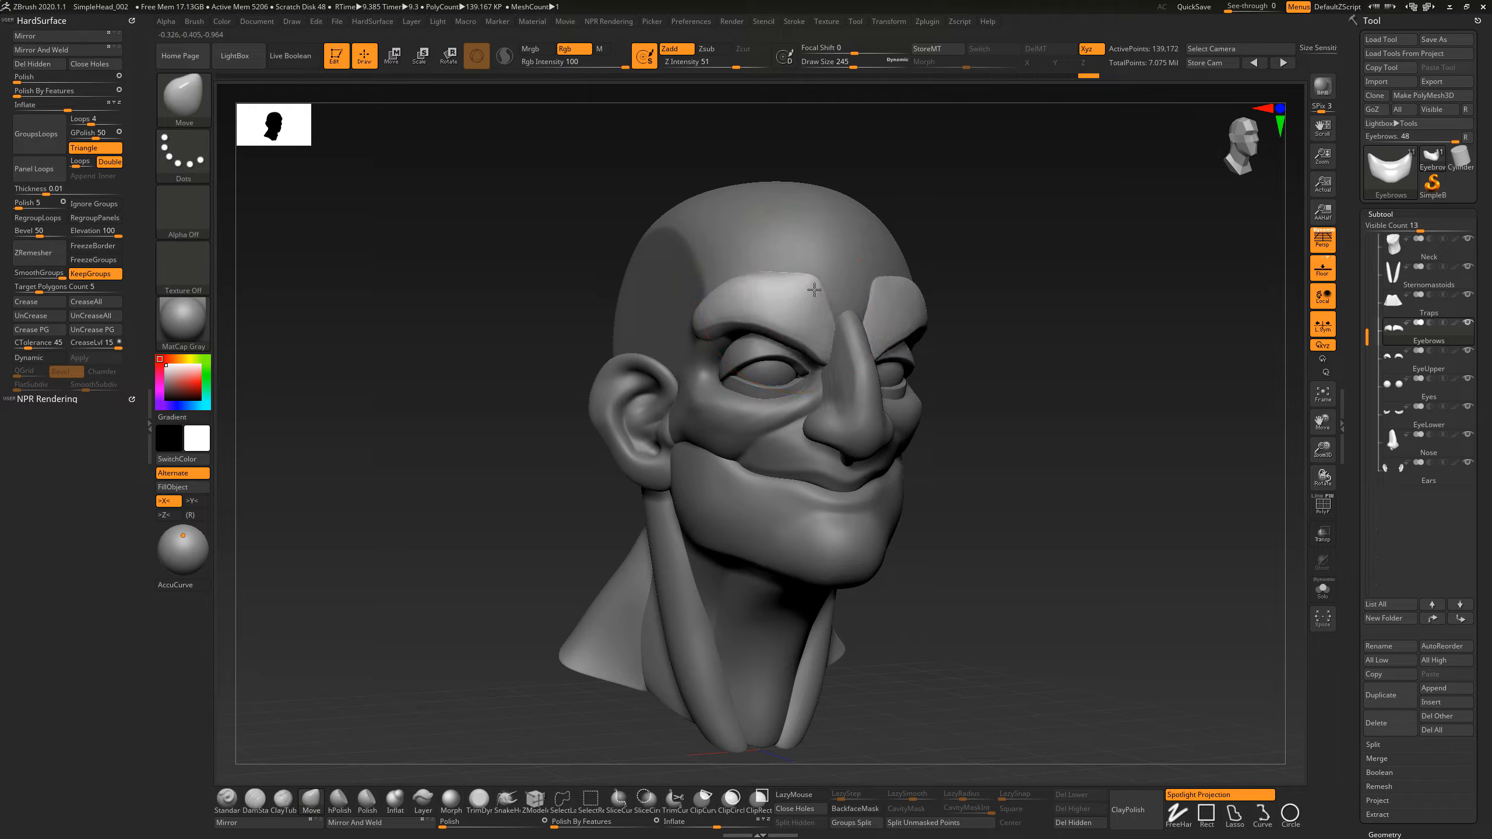
{"action": "left_click_drag", "start_coordinate": [978, 268], "coordinate": [815, 285]}
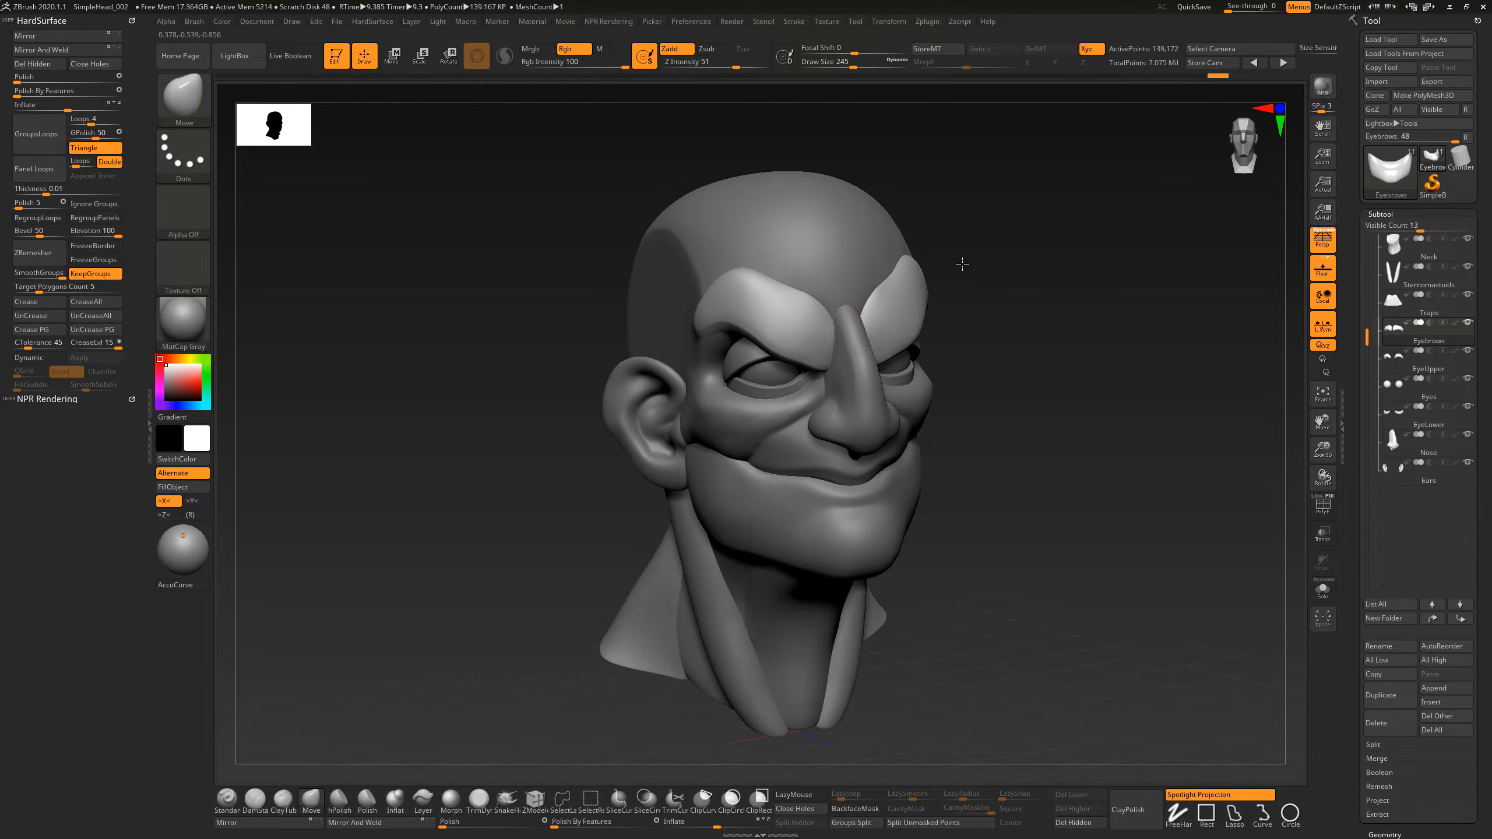
{"action": "mouse_move", "coordinate": [959, 260]}
{"action": "left_mouse_down"}
{"action": "mouse_move", "coordinate": [982, 243]}
{"action": "mouse_move", "coordinate": [993, 289]}
{"action": "left_mouse_up"}
{"action": "key", "text": "ctrl"}
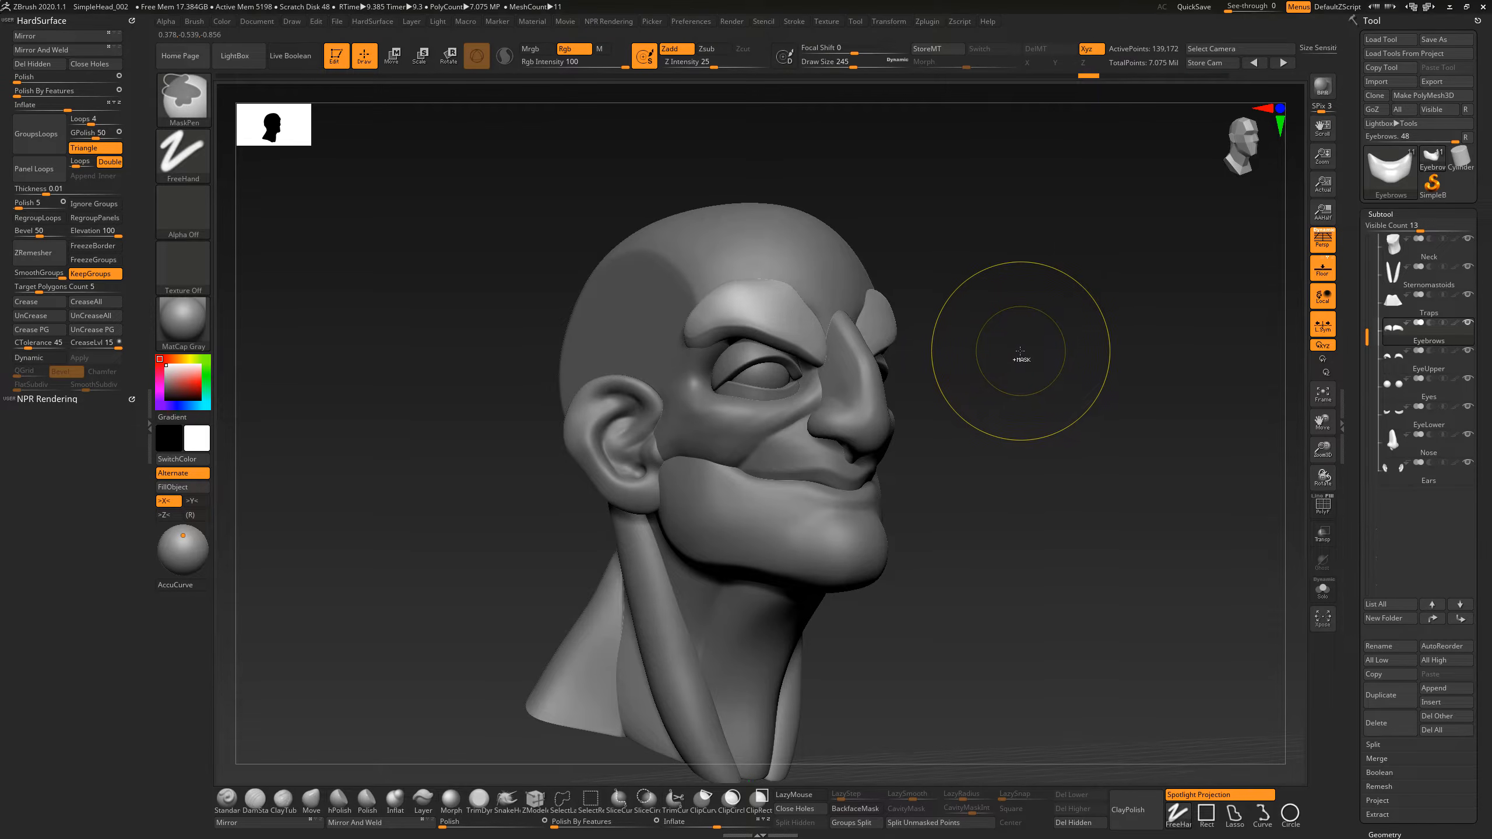
Raise the eyebrows' inner ends toward the forehead with the Move brush at draw size 245
{"action": "key", "text": "shift"}
{"action": "left_click_drag", "start_coordinate": [1012, 347], "coordinate": [992, 346], "text": "shift"}
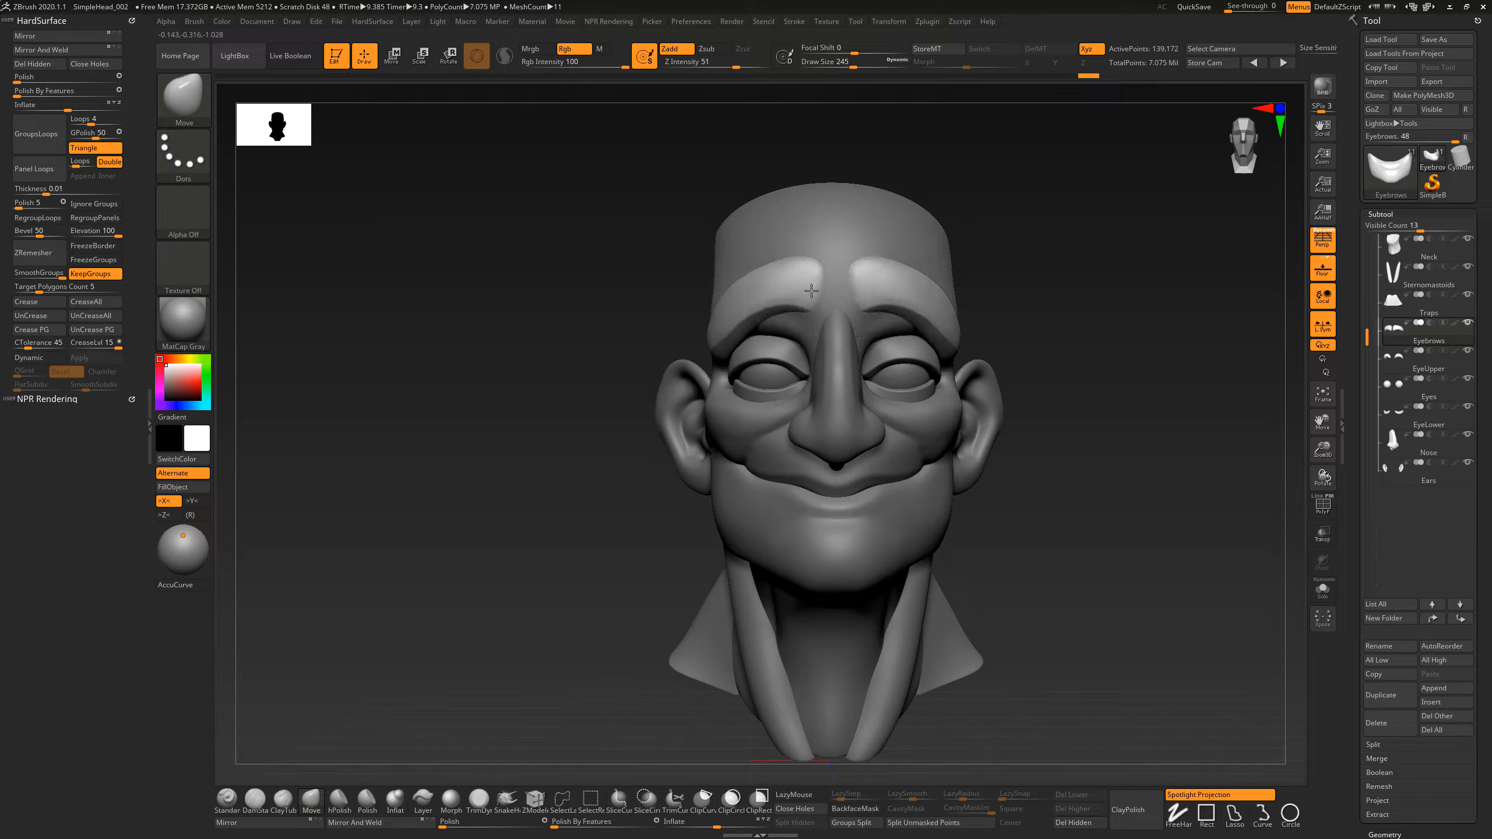
{"action": "left_click_drag", "start_coordinate": [1019, 259], "coordinate": [1110, 265]}
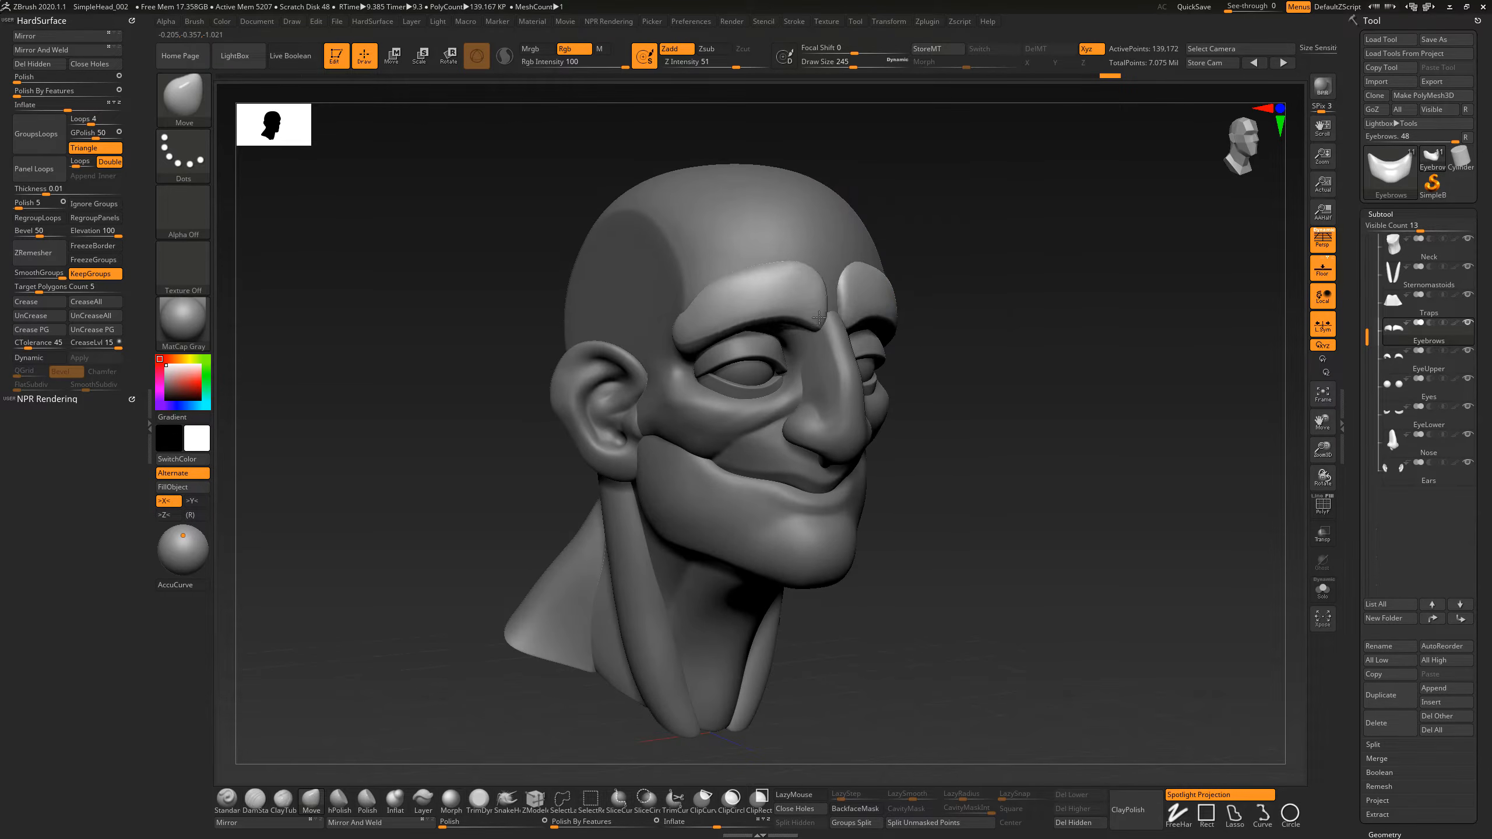
Reduce the Move brush's draw size to 136 and refine the shape of the eyebrows' inner ends
{"action": "left_click_drag", "start_coordinate": [990, 220], "coordinate": [866, 225]}
{"action": "key", "text": "s"}
{"action": "left_click_drag", "start_coordinate": [830, 271], "coordinate": [816, 271]}
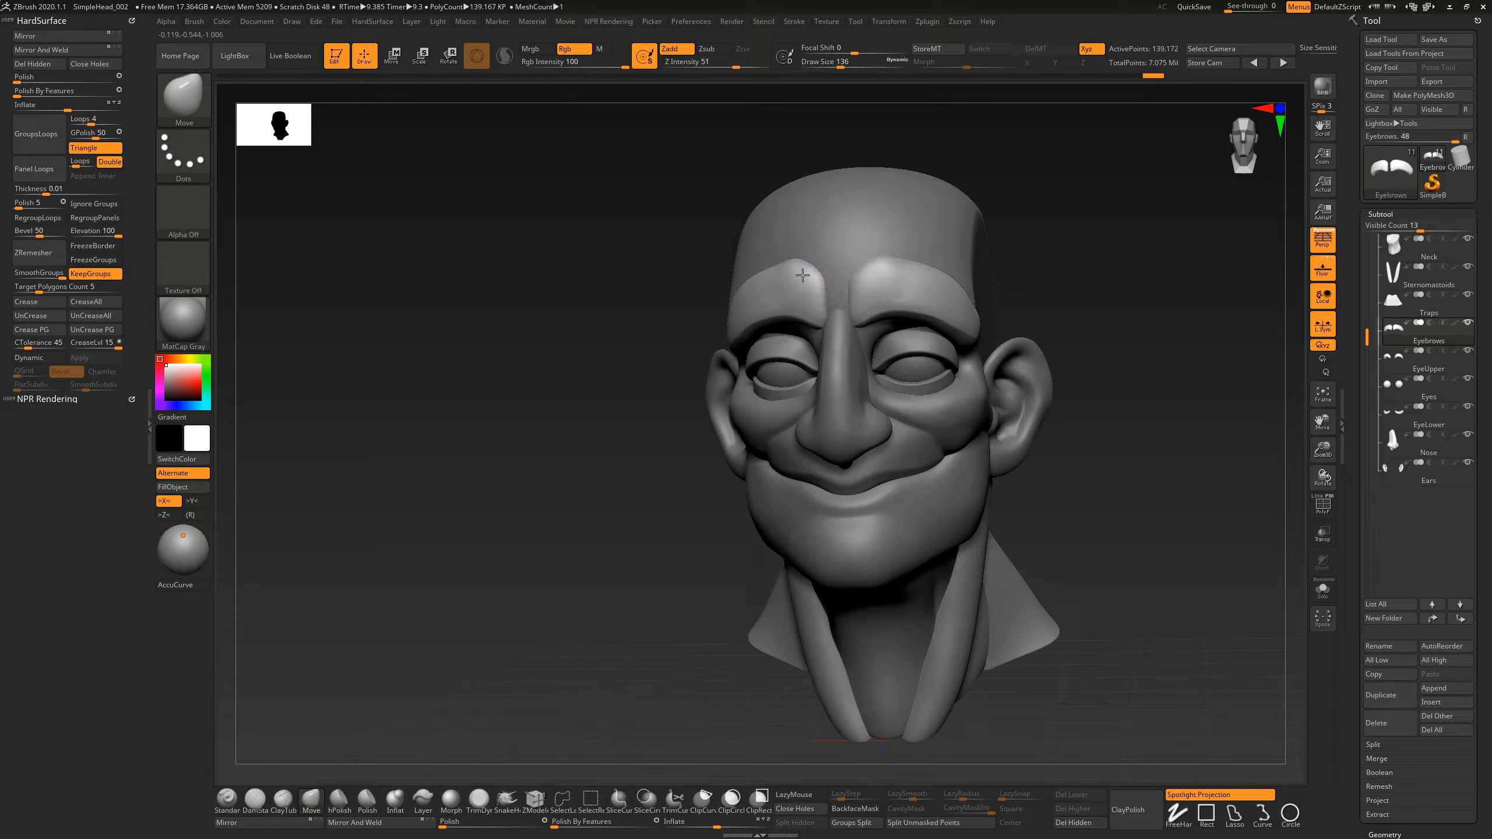
Set the Move brush's draw size to 182 and reshape the outer ends of the eyebrows beside the eyes
{"action": "mouse_move", "coordinate": [1021, 235]}
{"action": "left_mouse_down"}
{"action": "mouse_move", "coordinate": [1069, 221]}
{"action": "mouse_move", "coordinate": [1020, 306]}
{"action": "mouse_move", "coordinate": [941, 320]}
{"action": "left_mouse_up"}
{"action": "key", "text": "b"}
{"action": "key", "text": "m"}
{"action": "key", "text": "v"}
{"action": "key", "text": "s"}
{"action": "left_click_drag", "start_coordinate": [722, 353], "coordinate": [729, 353]}
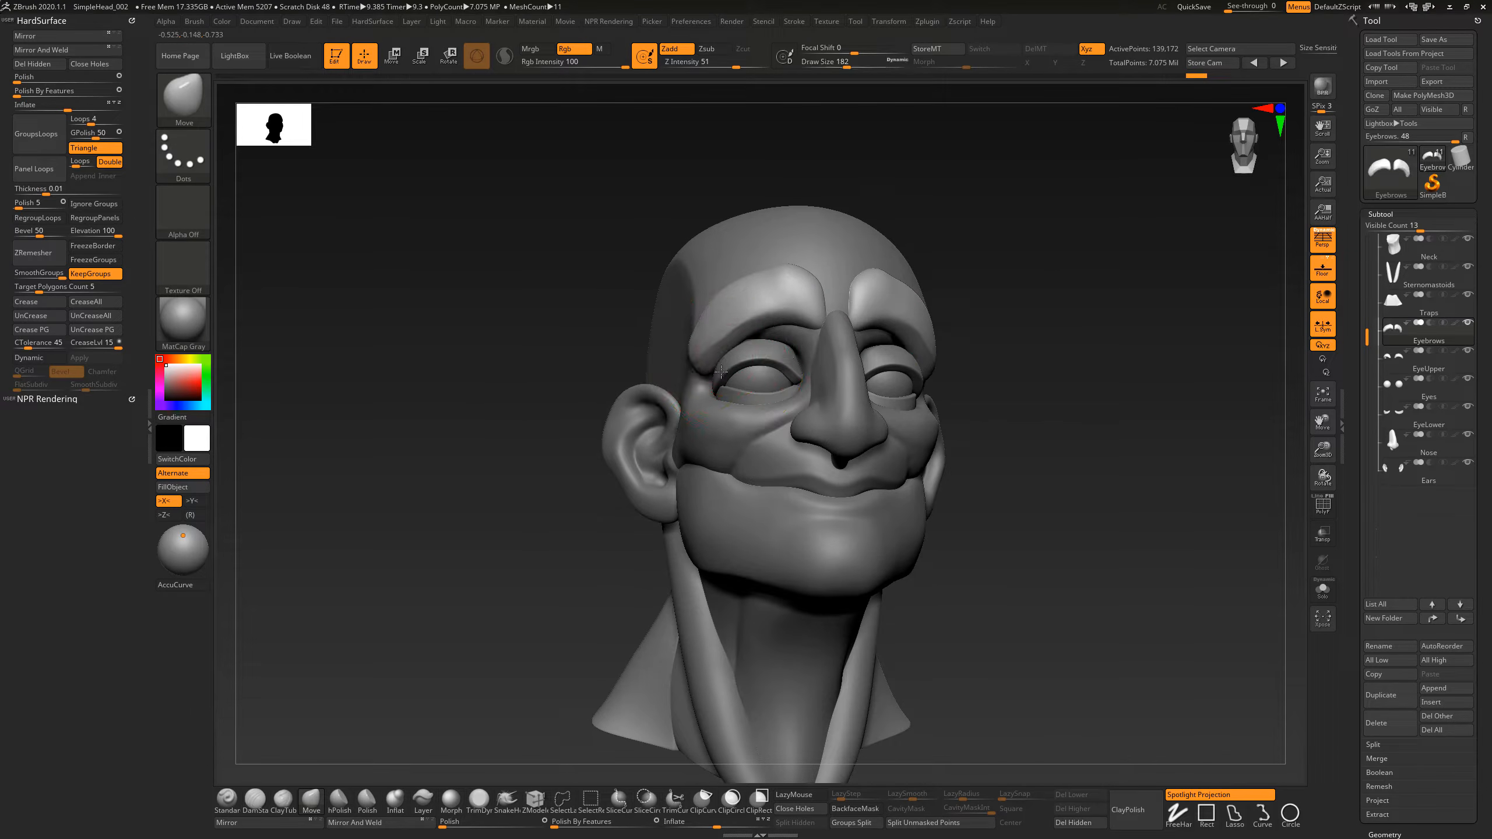
Select the EyeUpper subtool, set the Move brush's draw size to 145, and raise and reshape the upper eyelids around the eyeballs
{"action": "left_click_drag", "start_coordinate": [999, 332], "coordinate": [1044, 373], "text": "shift"}
{"action": "mouse_move", "coordinate": [1045, 373]}
{"action": "left_mouse_down"}
{"action": "mouse_move", "coordinate": [1059, 317]}
{"action": "mouse_move", "coordinate": [977, 325]}
{"action": "left_mouse_up"}
{"action": "left_click", "coordinate": [782, 334], "text": "alt"}
{"action": "key", "text": "s"}
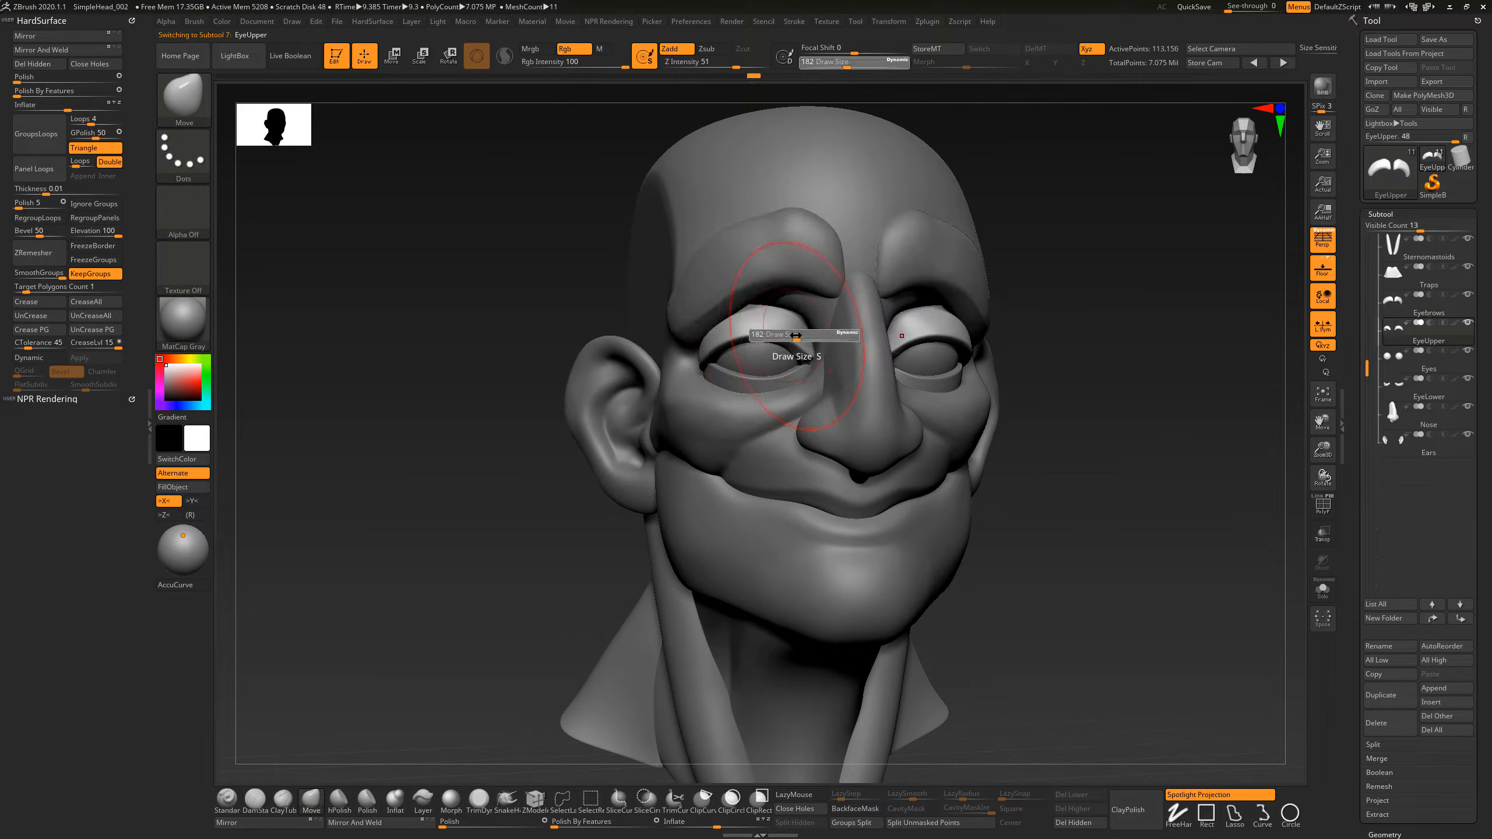
{"action": "left_click_drag", "start_coordinate": [793, 338], "coordinate": [778, 332]}
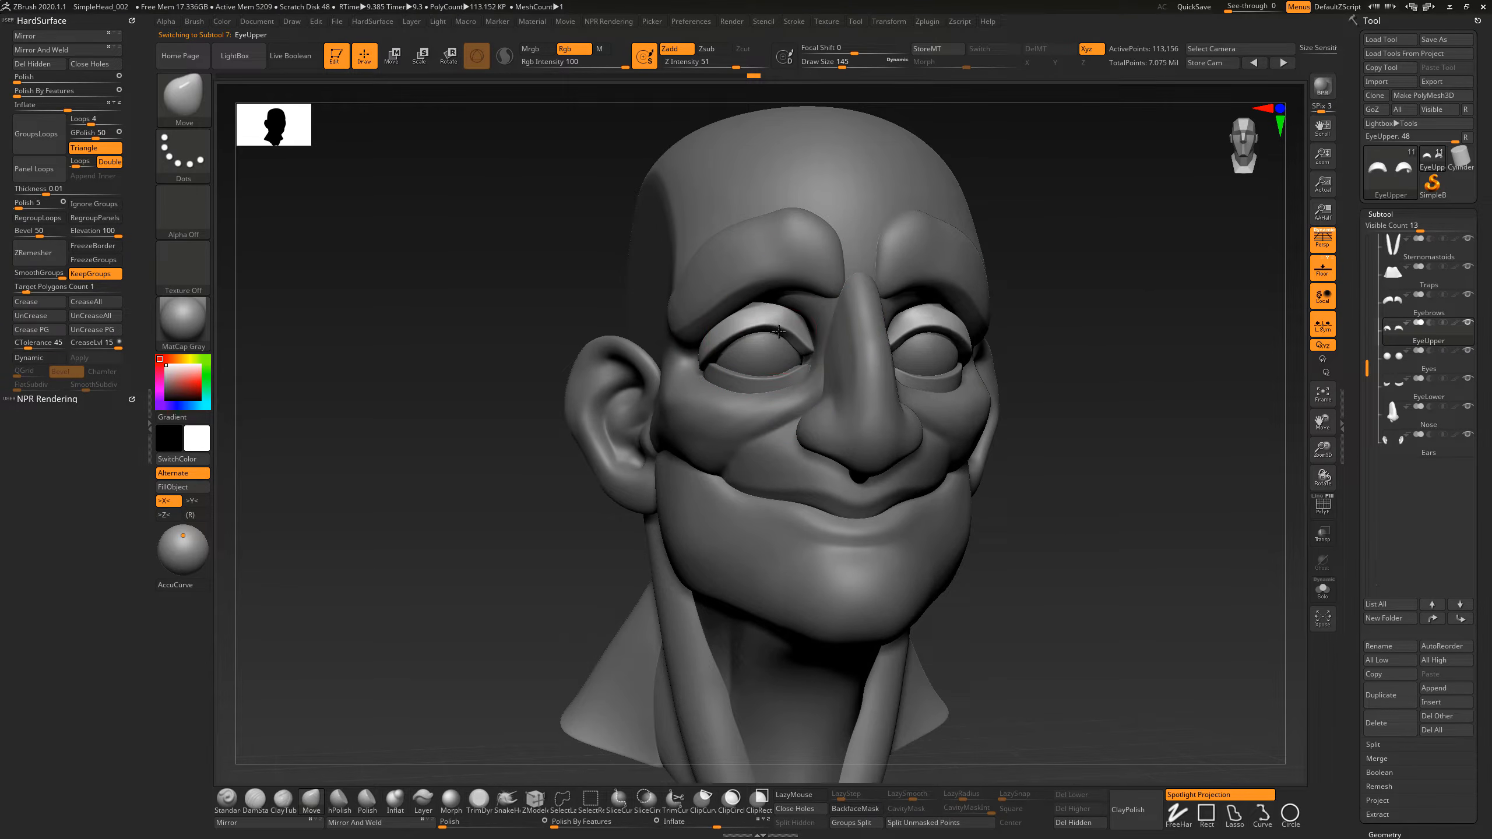
{"action": "left_click_drag", "start_coordinate": [991, 275], "coordinate": [851, 282]}
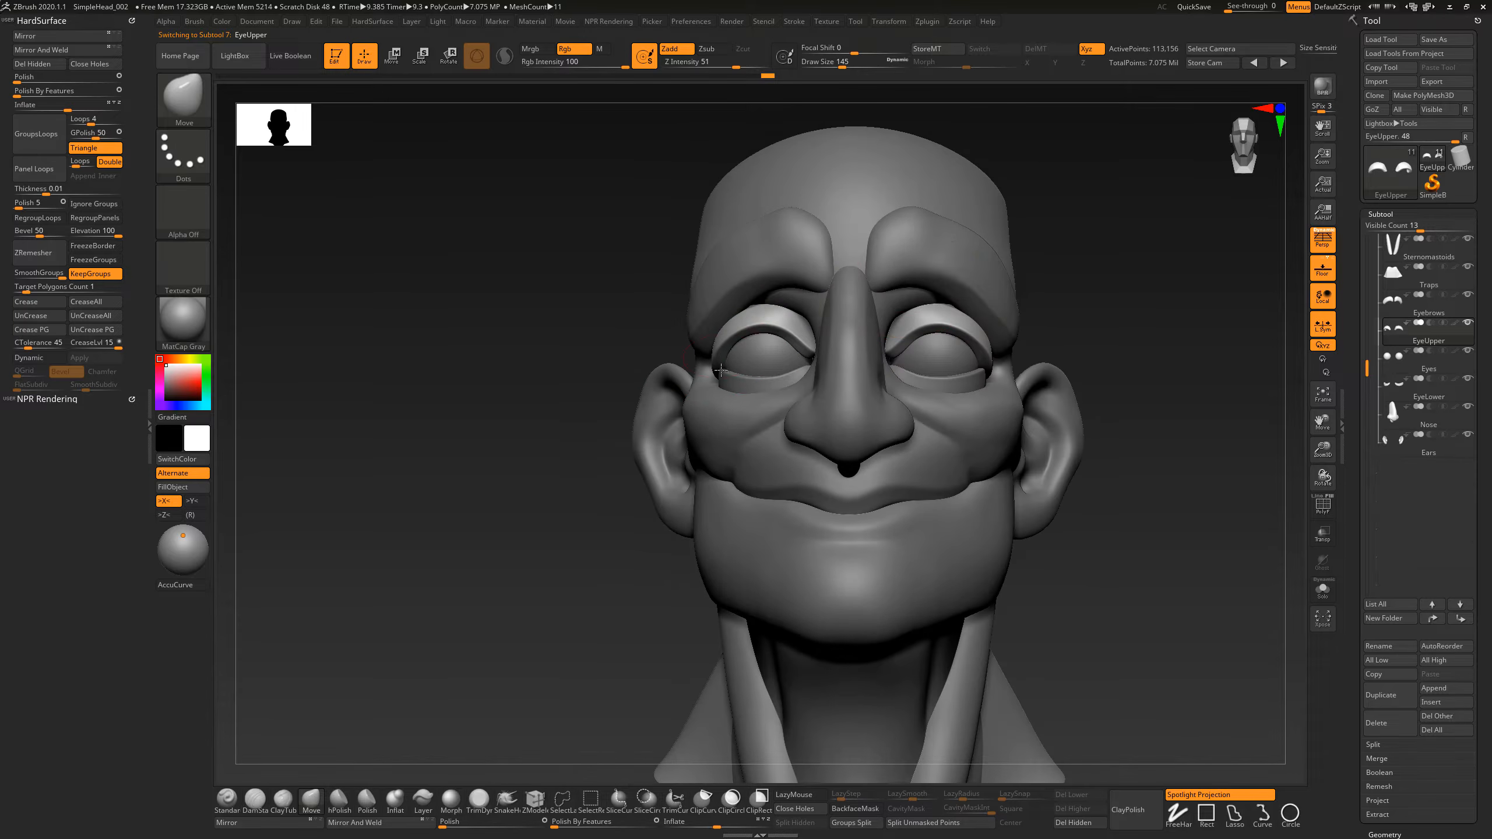
{"action": "left_click_drag", "start_coordinate": [720, 370], "coordinate": [724, 374]}
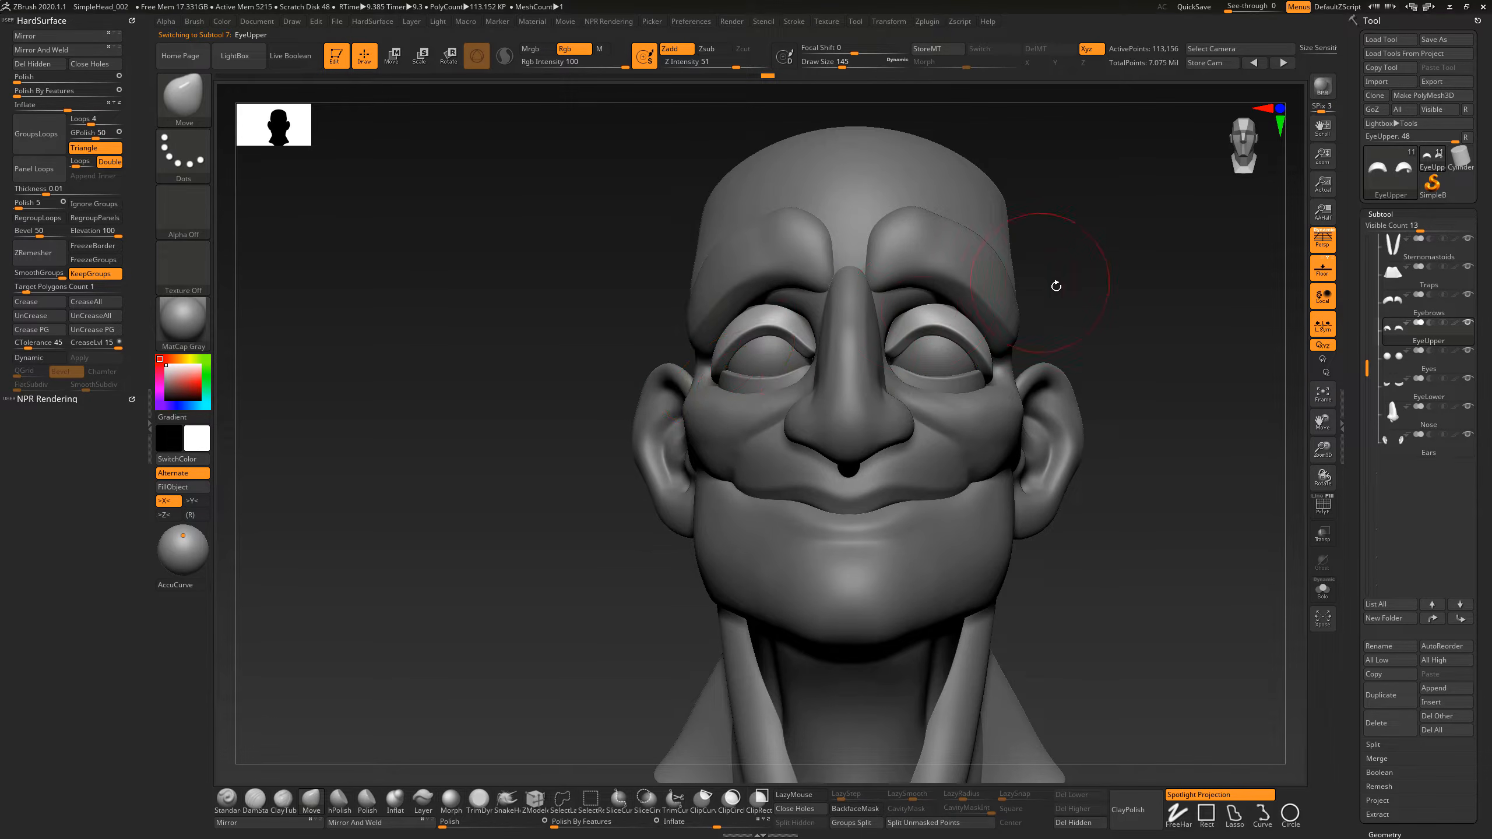
{"action": "mouse_move", "coordinate": [1055, 286]}
{"action": "left_mouse_down"}
{"action": "mouse_move", "coordinate": [1082, 284]}
{"action": "mouse_move", "coordinate": [799, 328]}
{"action": "left_mouse_up"}
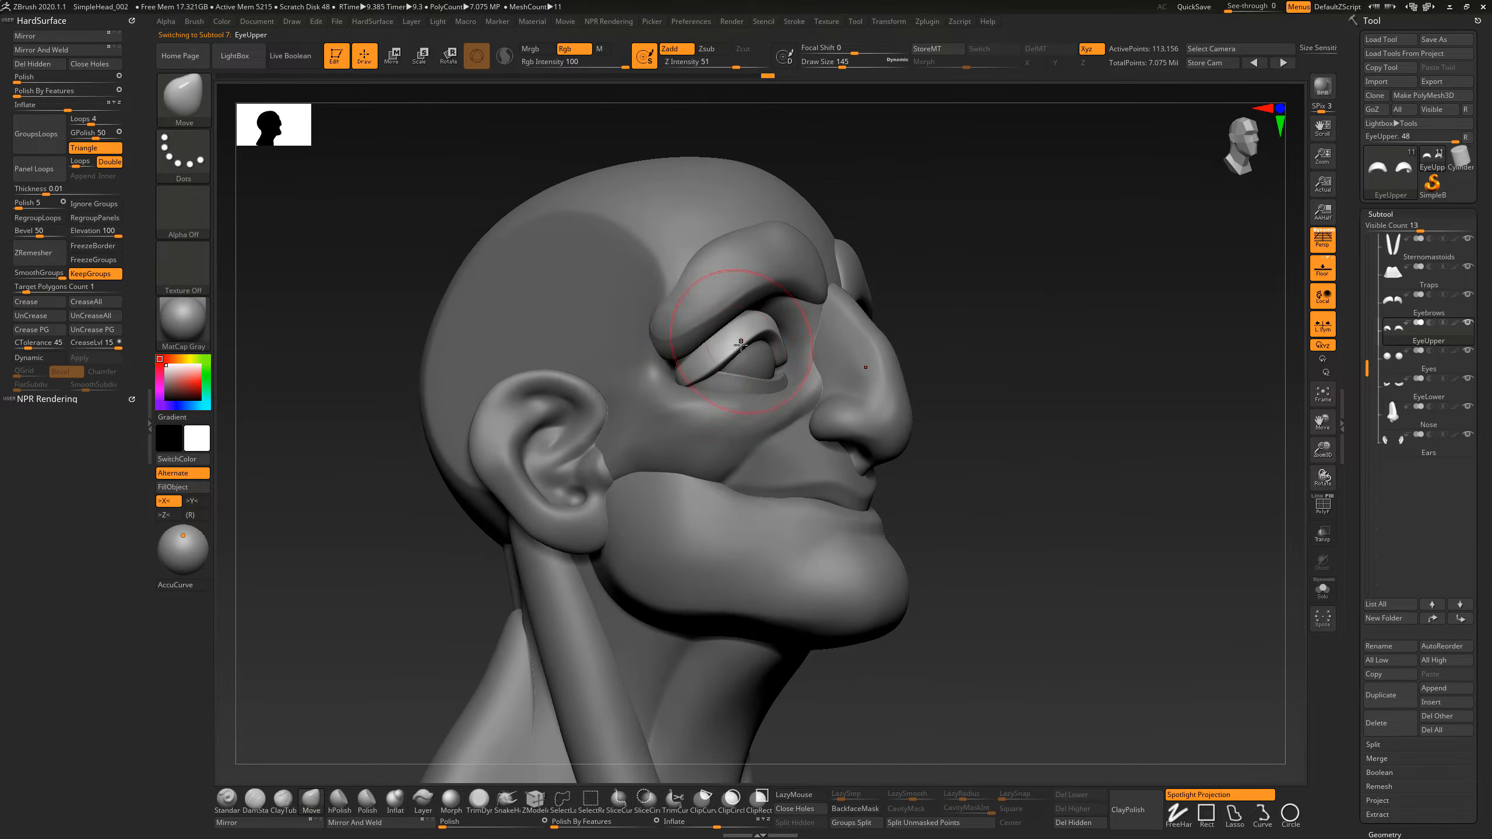
{"action": "left_click_drag", "start_coordinate": [981, 314], "coordinate": [796, 453]}
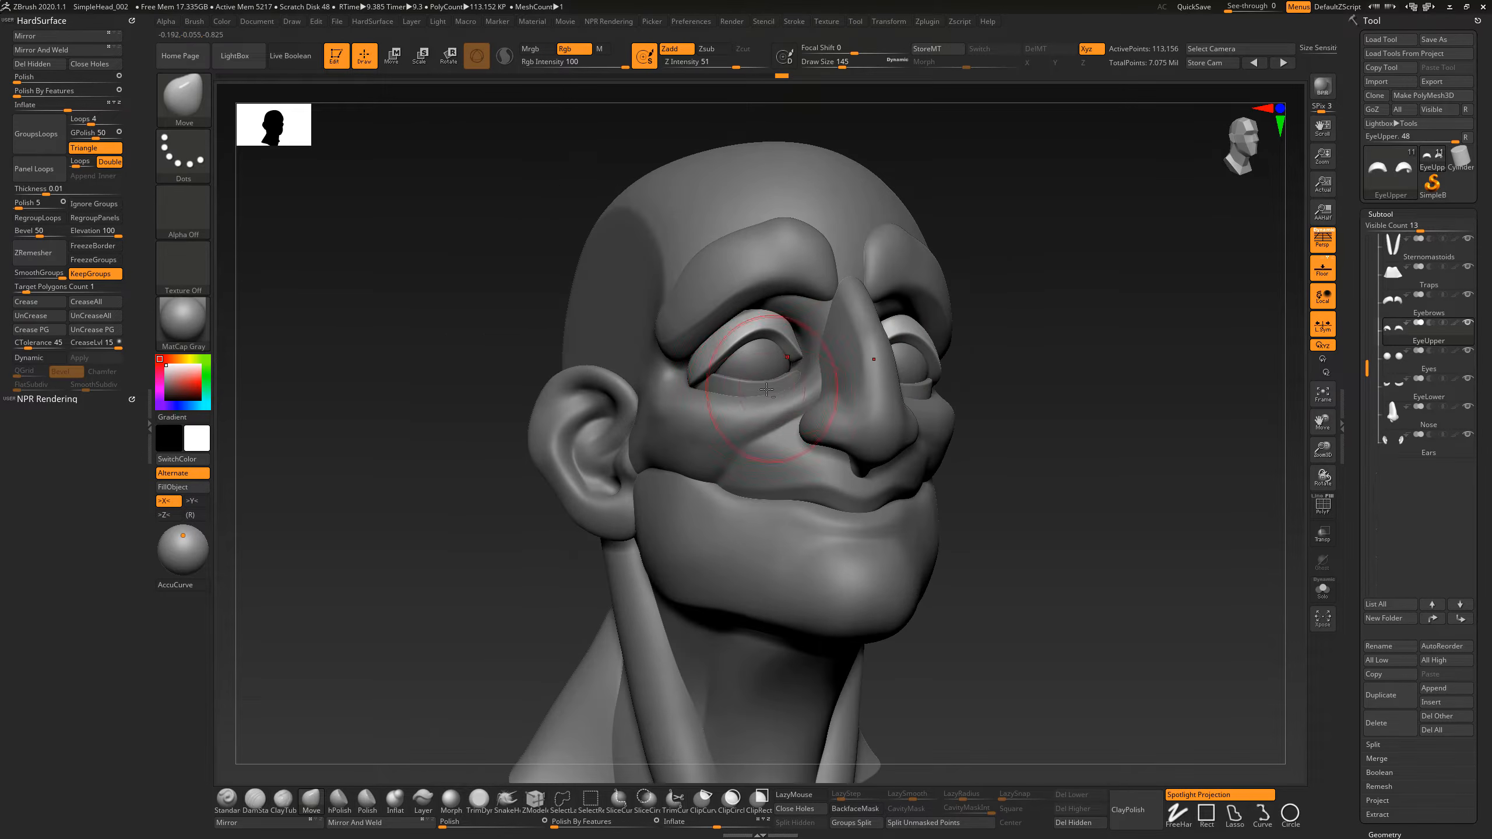
Select the EyeLower subtool and fit the lower eyelids around the eyeballs with the Move brush at draw size 145
{"action": "left_click", "coordinate": [761, 391], "text": "alt"}
{"action": "left_click_drag", "start_coordinate": [937, 324], "coordinate": [757, 400]}
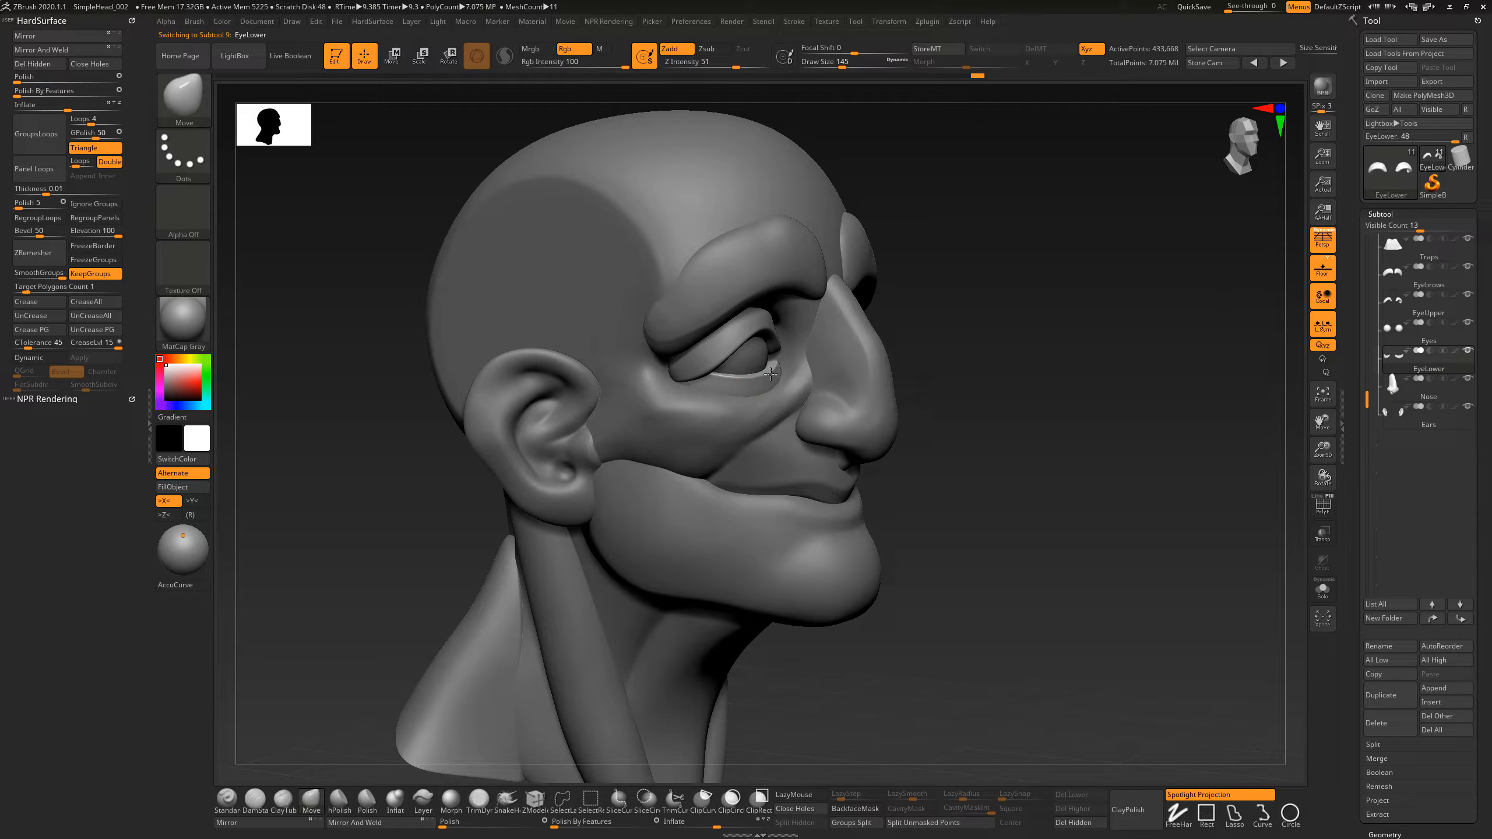
{"action": "left_click_drag", "start_coordinate": [931, 350], "coordinate": [761, 414]}
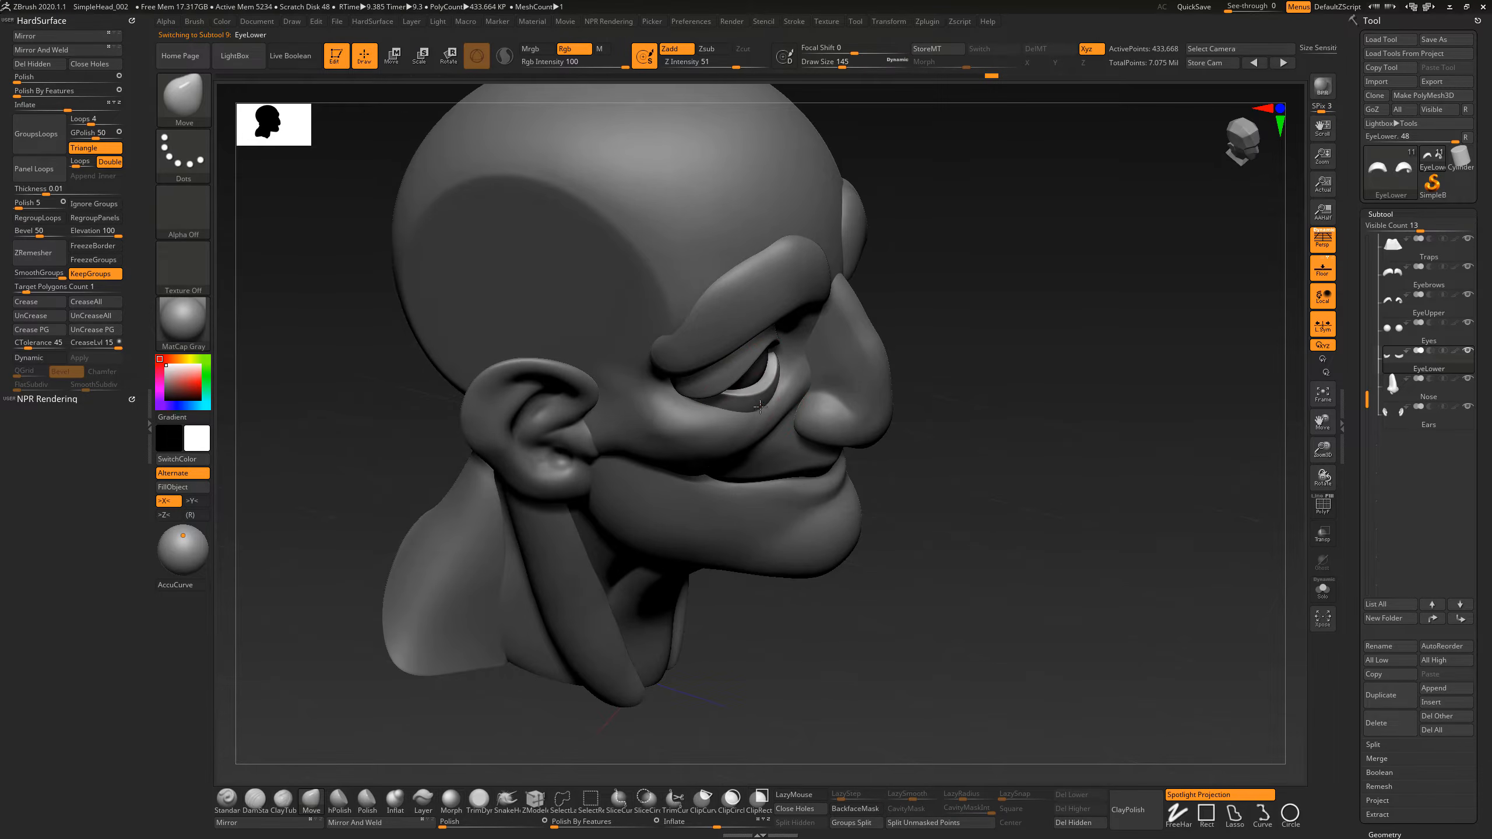
{"action": "left_click_drag", "start_coordinate": [942, 337], "coordinate": [807, 353]}
{"action": "left_click_drag", "start_coordinate": [761, 398], "coordinate": [756, 399]}
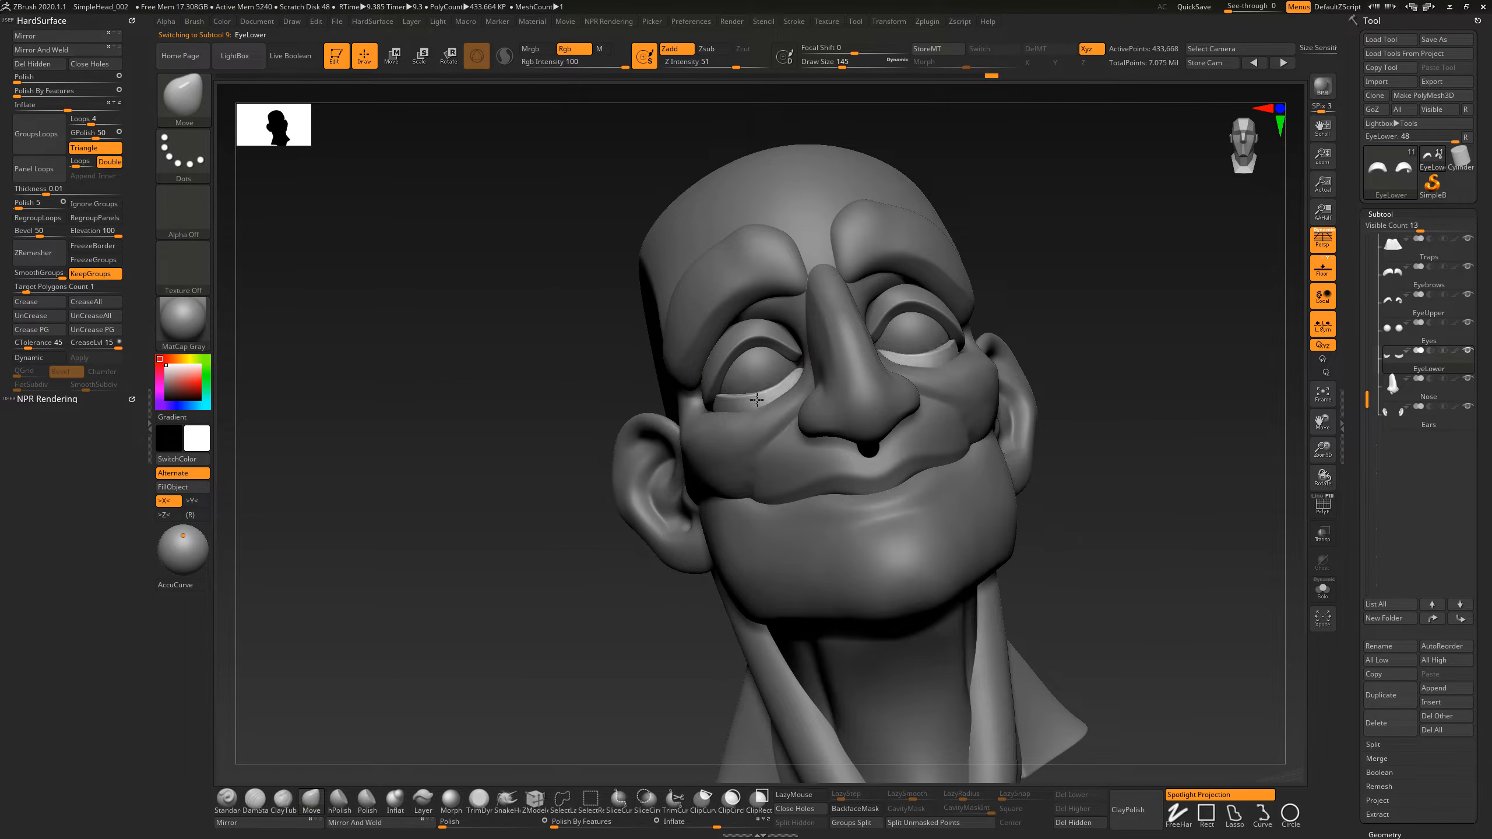
{"action": "left_click_drag", "start_coordinate": [815, 359], "coordinate": [1055, 267]}
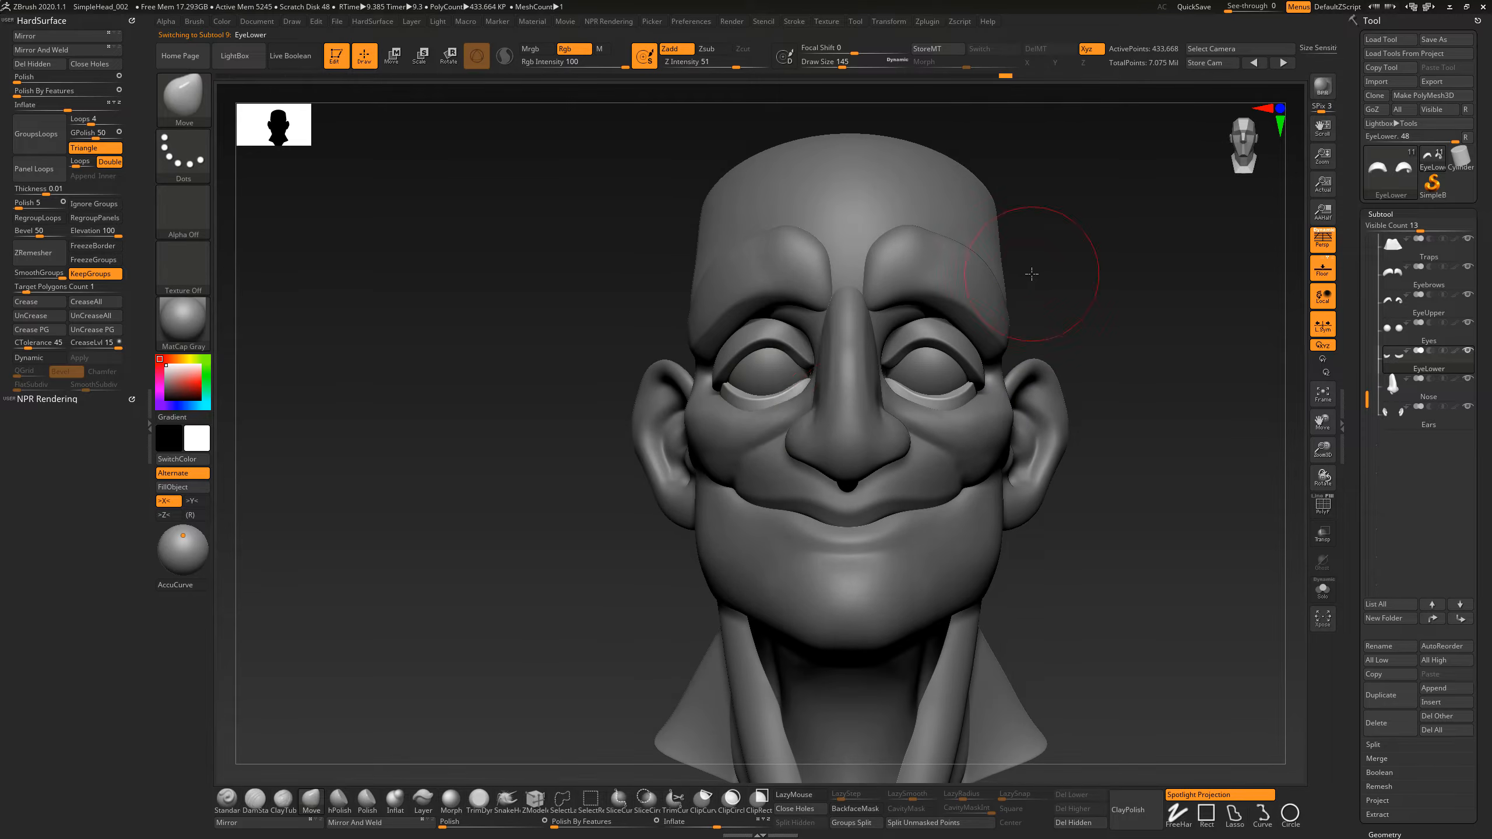
{"action": "left_click_drag", "start_coordinate": [726, 404], "coordinate": [728, 400]}
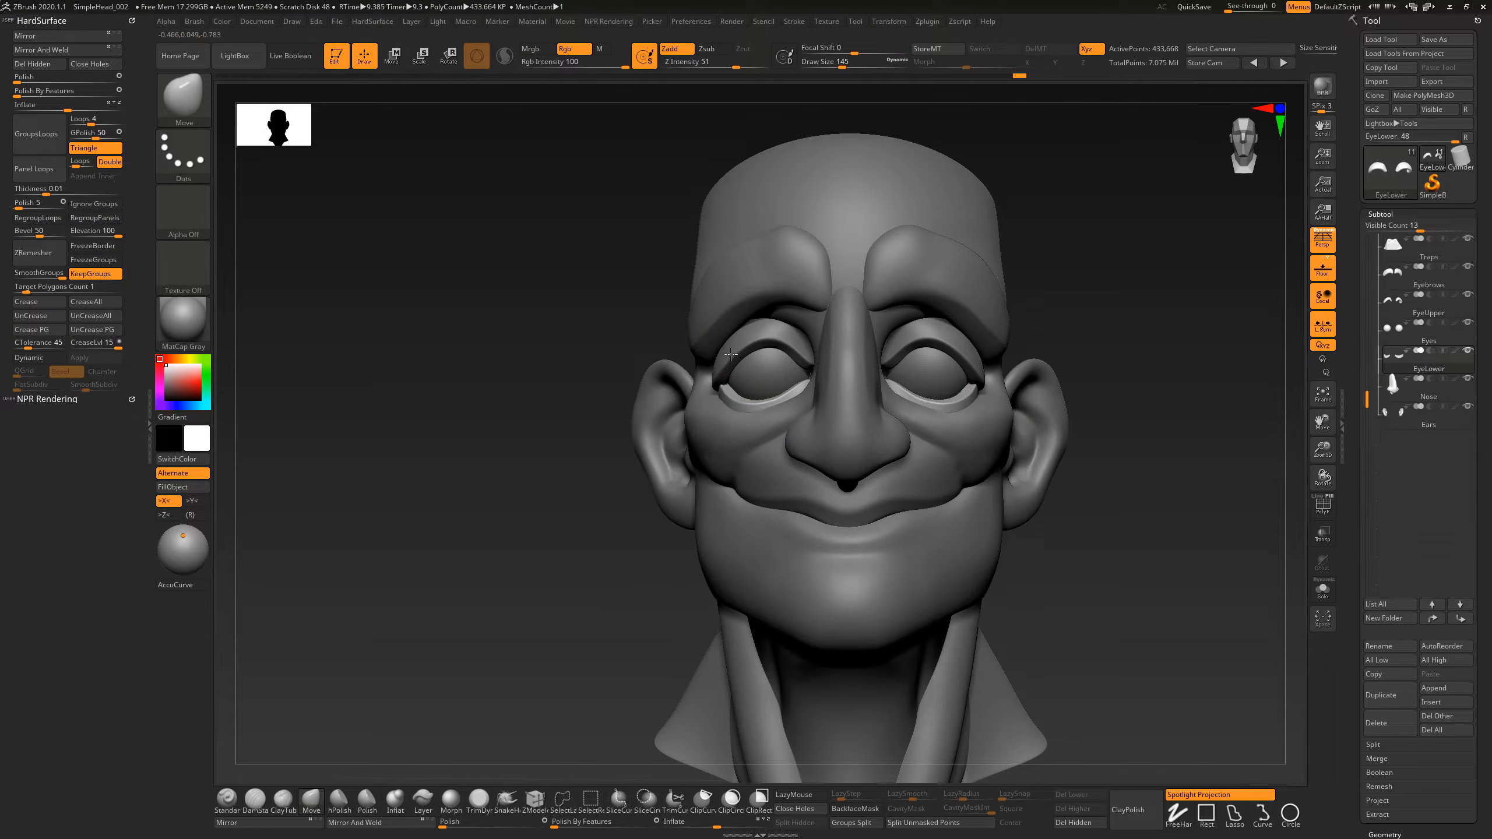
{"action": "left_click_drag", "start_coordinate": [1072, 309], "coordinate": [1065, 309]}
Increase the Move brush's draw size to 212 and push the lower eyelids up over the eyeballs
{"action": "key", "text": "ctrl"}
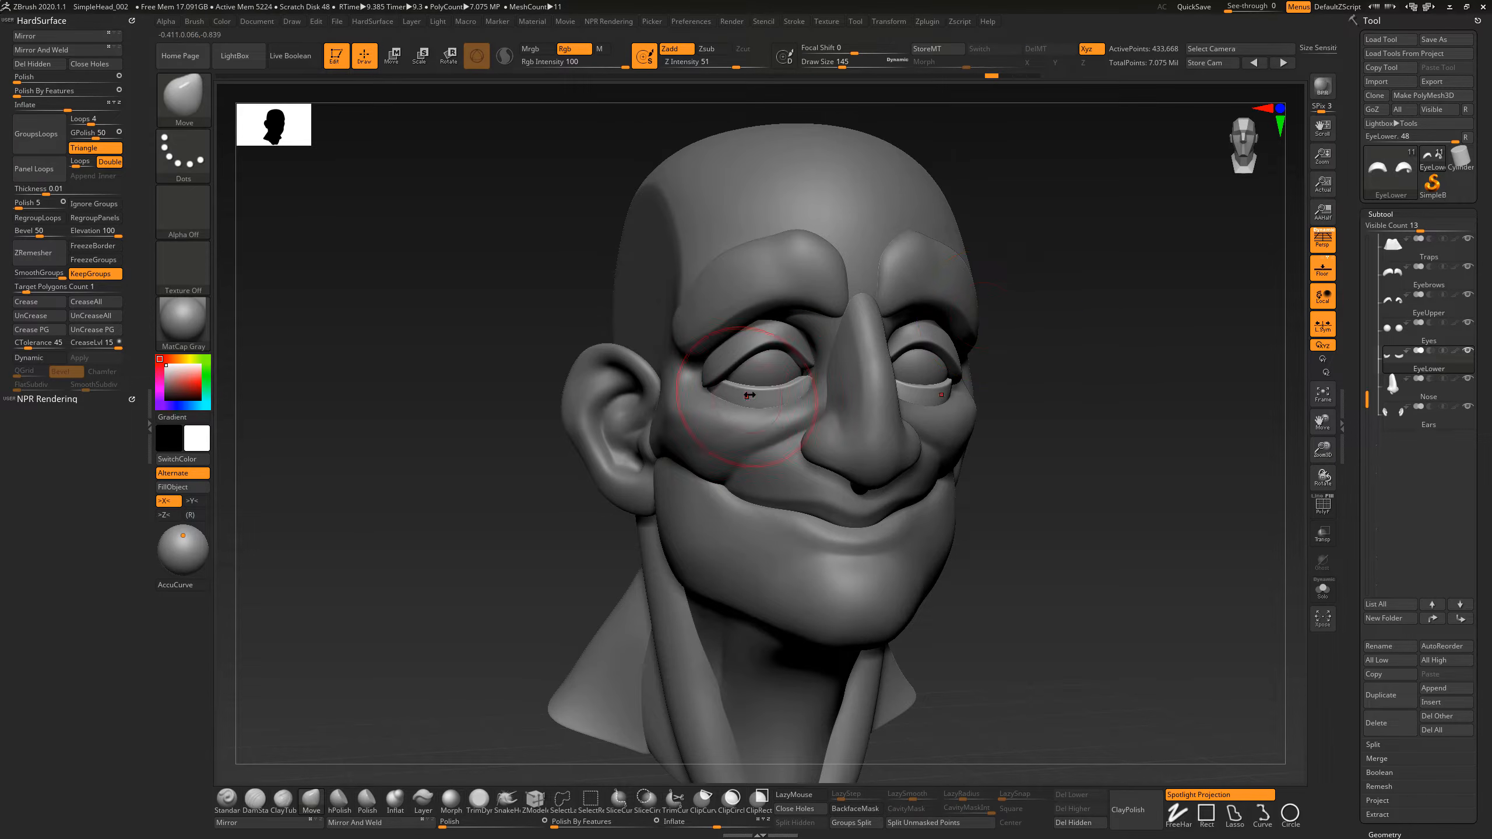
{"action": "key", "text": "bracketright"}
{"action": "key", "text": "bracketright"}
{"action": "left_click_drag", "start_coordinate": [749, 396], "coordinate": [736, 376]}
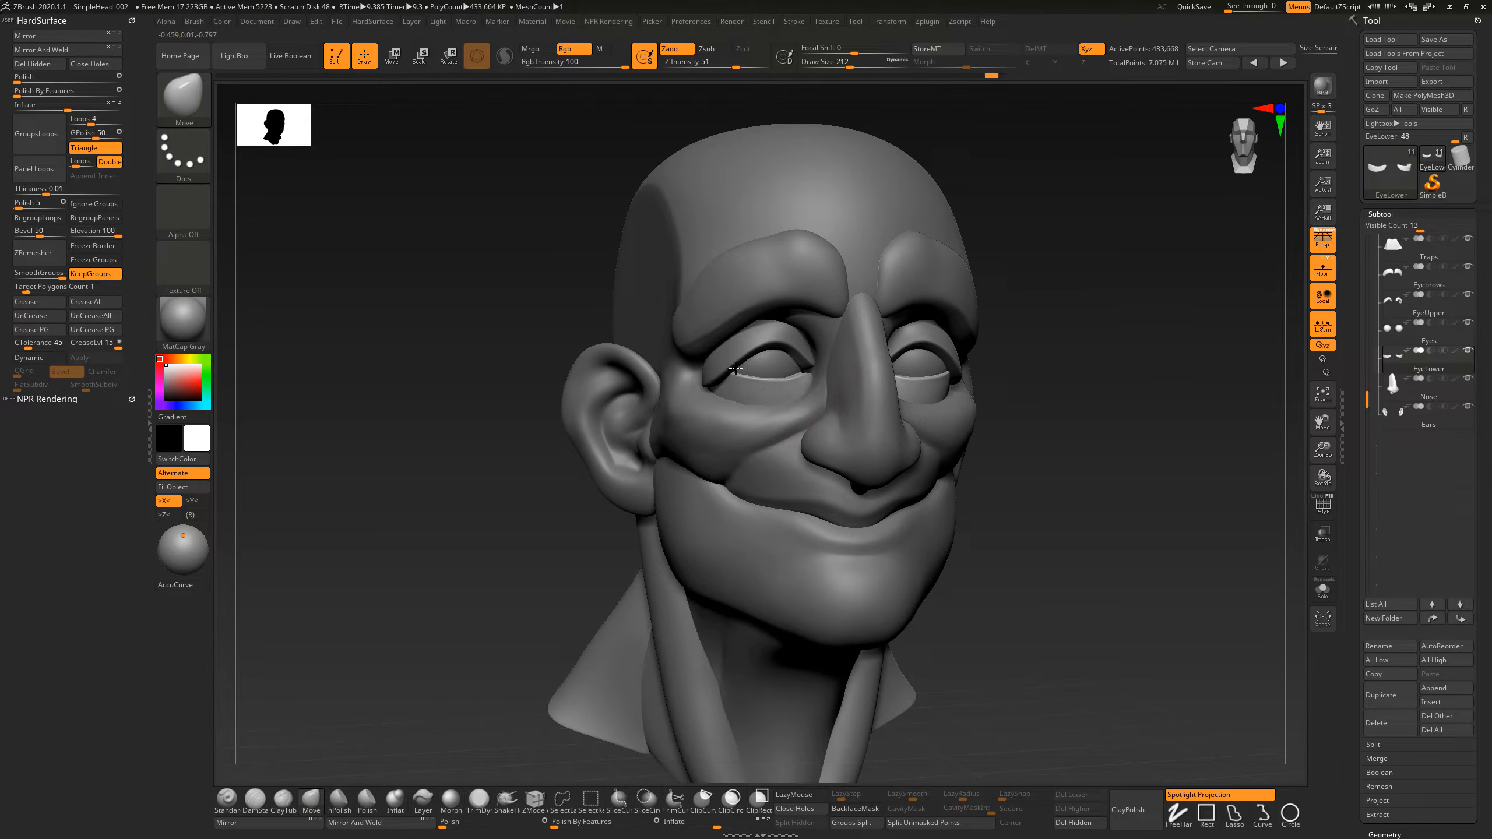
{"action": "left_click_drag", "start_coordinate": [998, 300], "coordinate": [1001, 253], "text": "shift"}
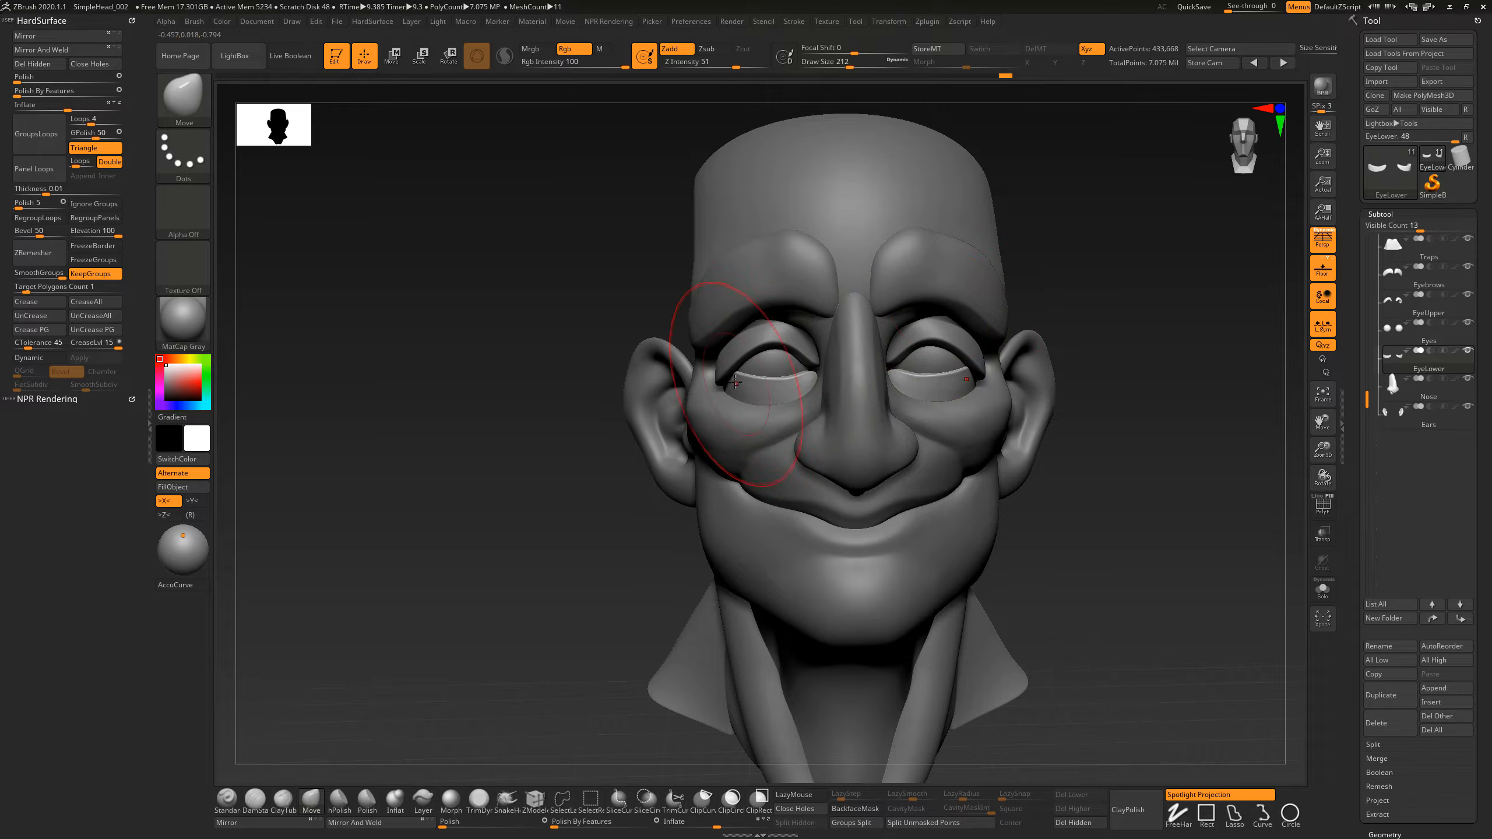
Reduce the Move brush's draw size to 158 and refine the inner corners and front of the lower eyelids
{"action": "key", "text": "bracketleft"}
{"action": "key", "text": "bracketleft"}
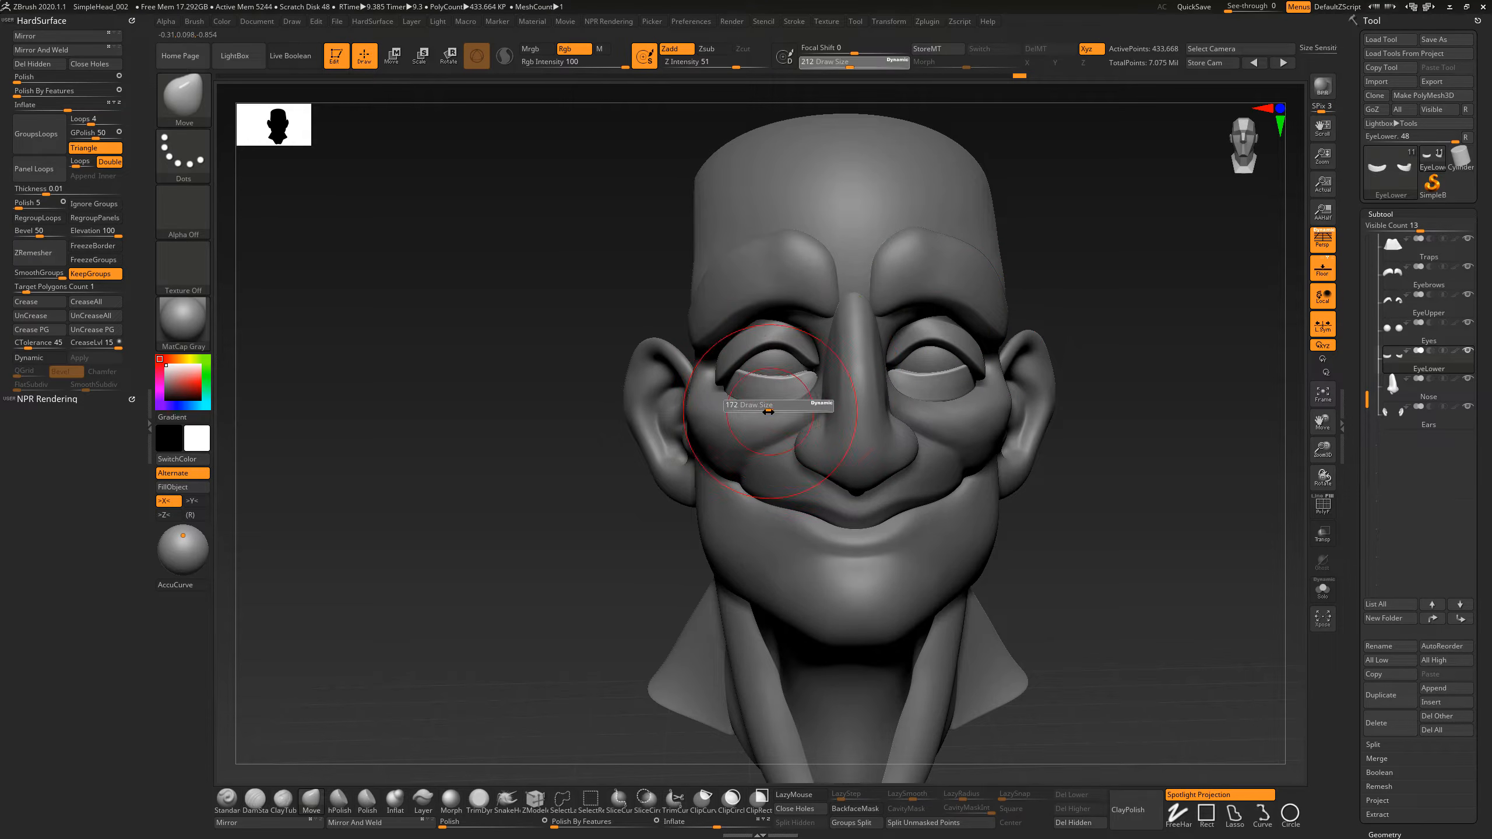
{"action": "left_click_drag", "start_coordinate": [807, 371], "coordinate": [806, 363]}
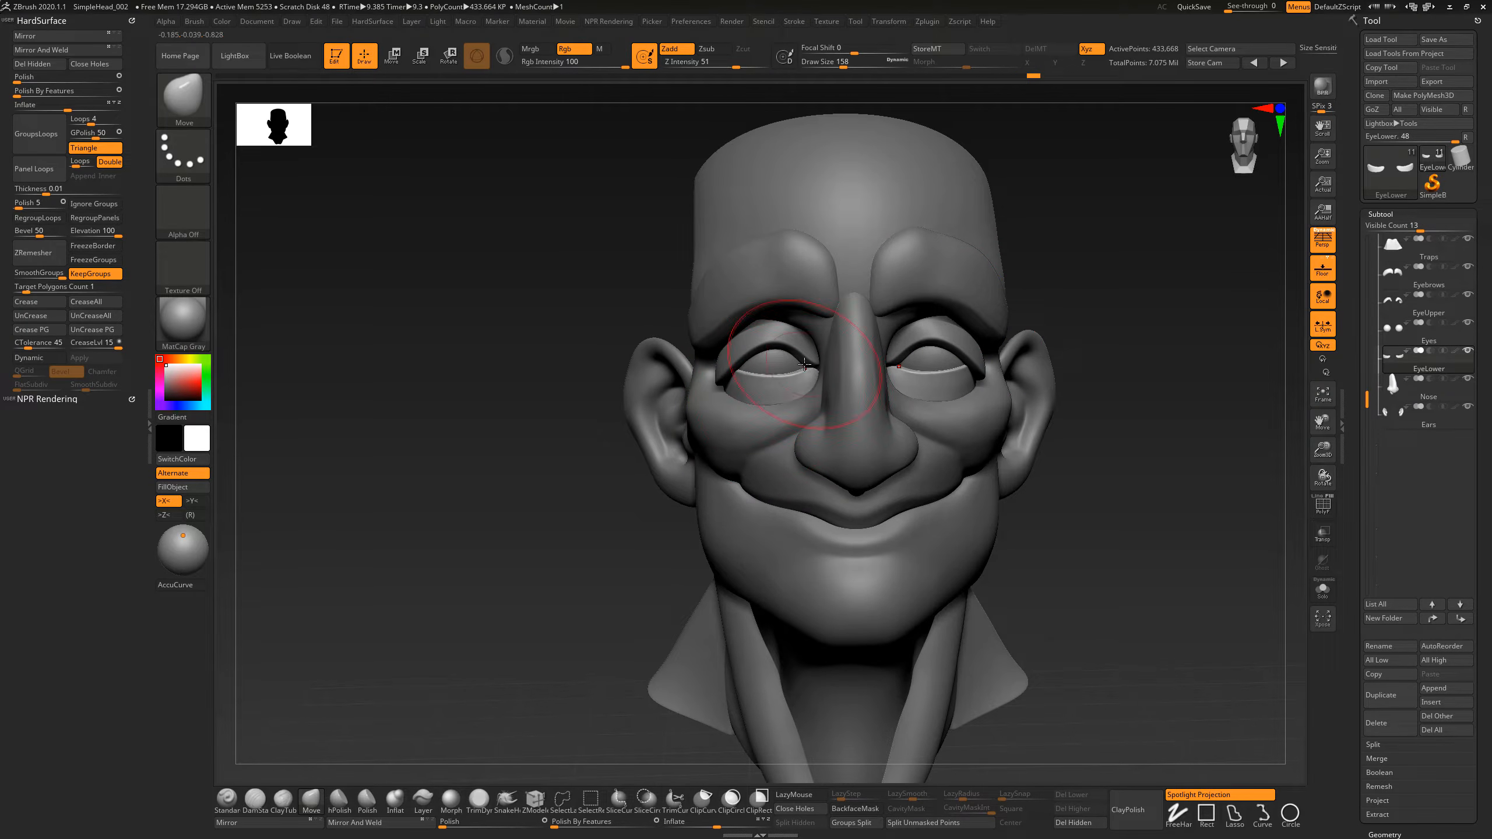
{"action": "left_click_drag", "start_coordinate": [1083, 254], "coordinate": [778, 406]}
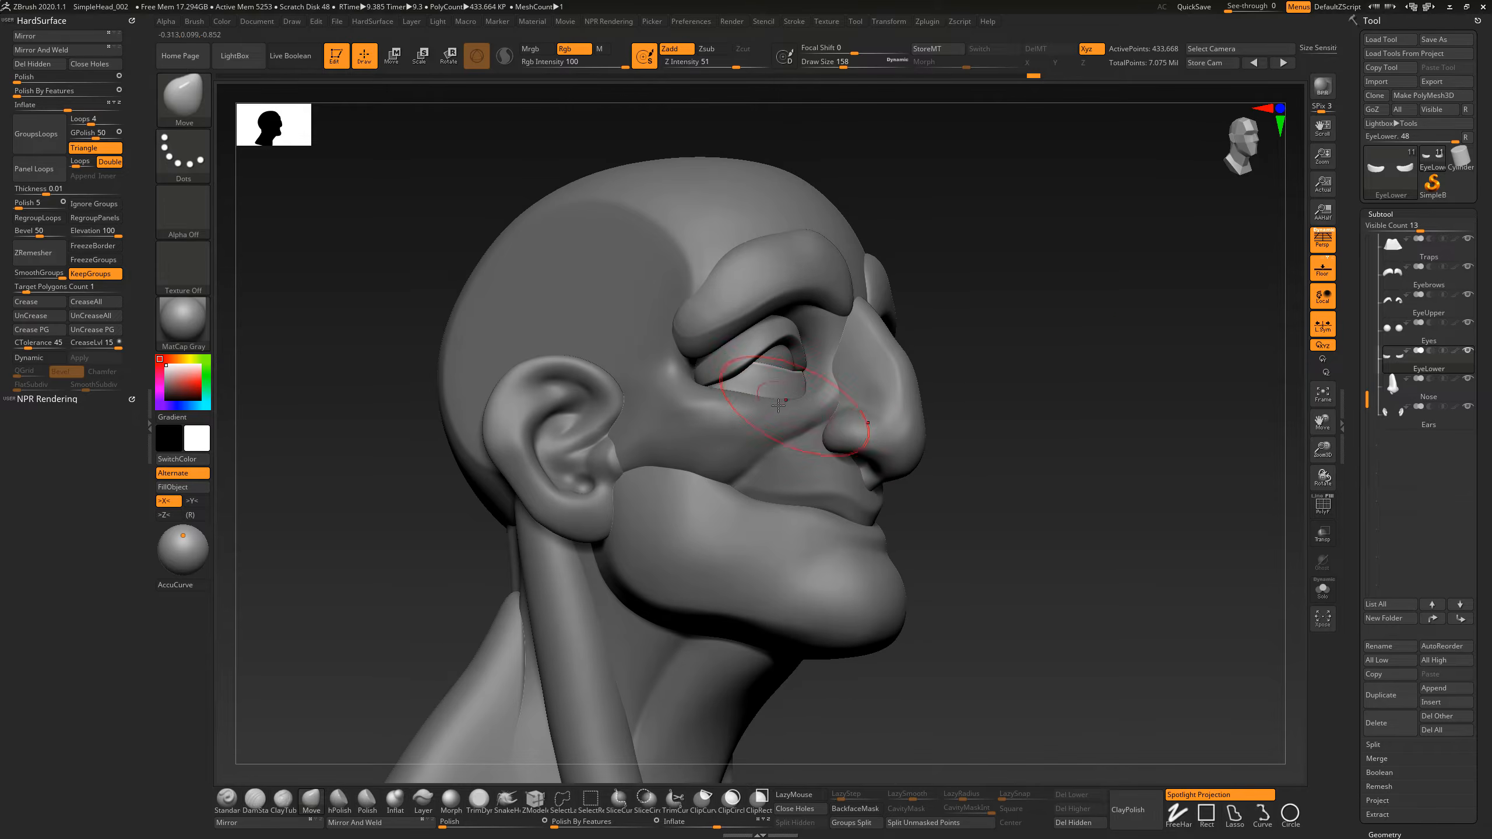
{"action": "left_click_drag", "start_coordinate": [934, 338], "coordinate": [810, 388]}
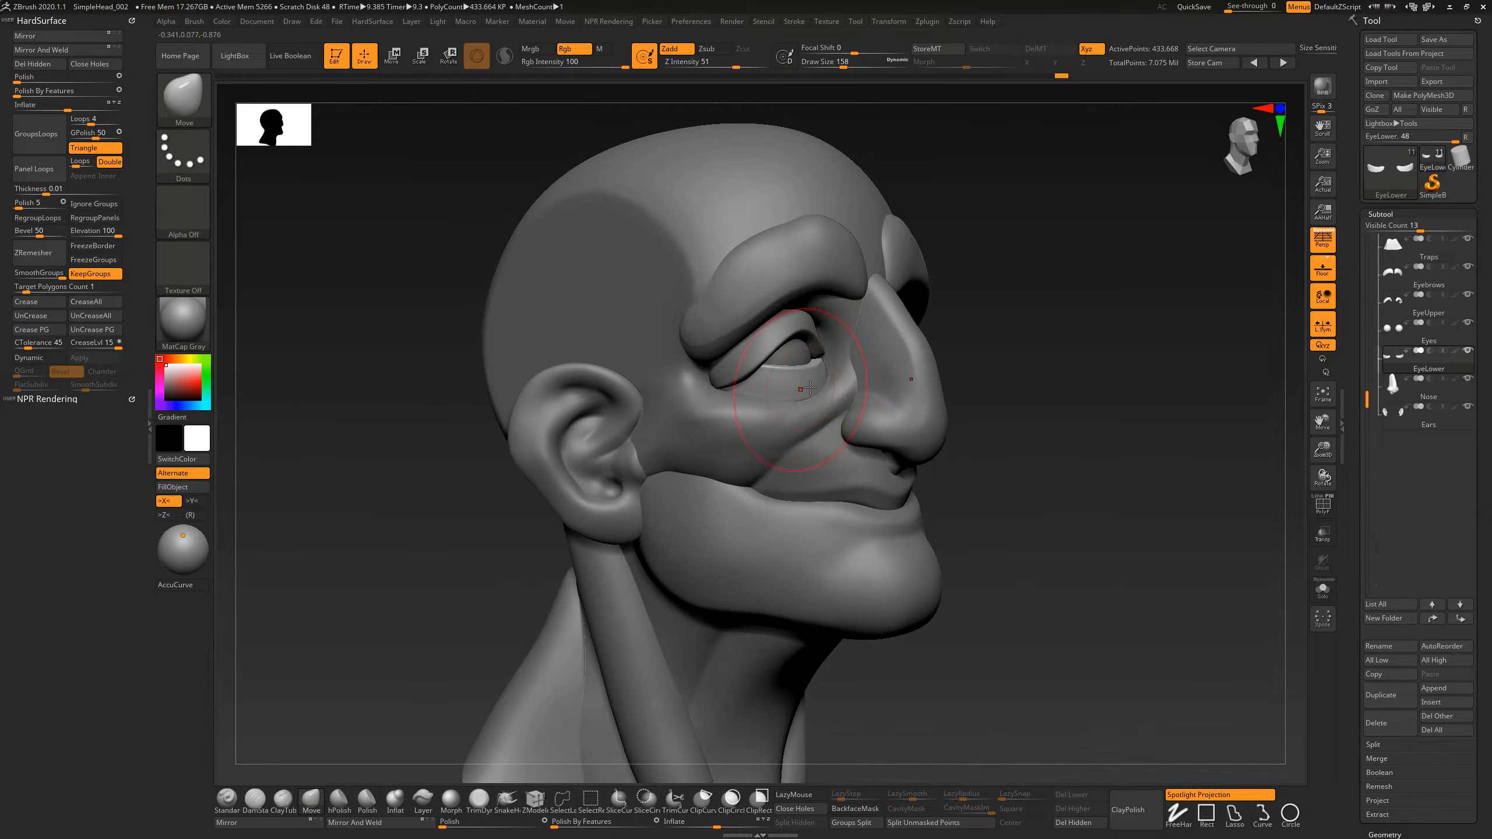
{"action": "mouse_move", "coordinate": [943, 325]}
{"action": "left_mouse_down"}
{"action": "mouse_move", "coordinate": [904, 367]}
{"action": "mouse_move", "coordinate": [959, 307]}
{"action": "mouse_move", "coordinate": [1052, 317]}
{"action": "mouse_move", "coordinate": [1018, 261]}
{"action": "left_mouse_up"}
Select the Sternomastoids subtool, set the Move brush's draw size to 437, and pull the neck muscles inward to slim the neck
{"action": "left_click_drag", "start_coordinate": [1073, 313], "coordinate": [960, 440]}
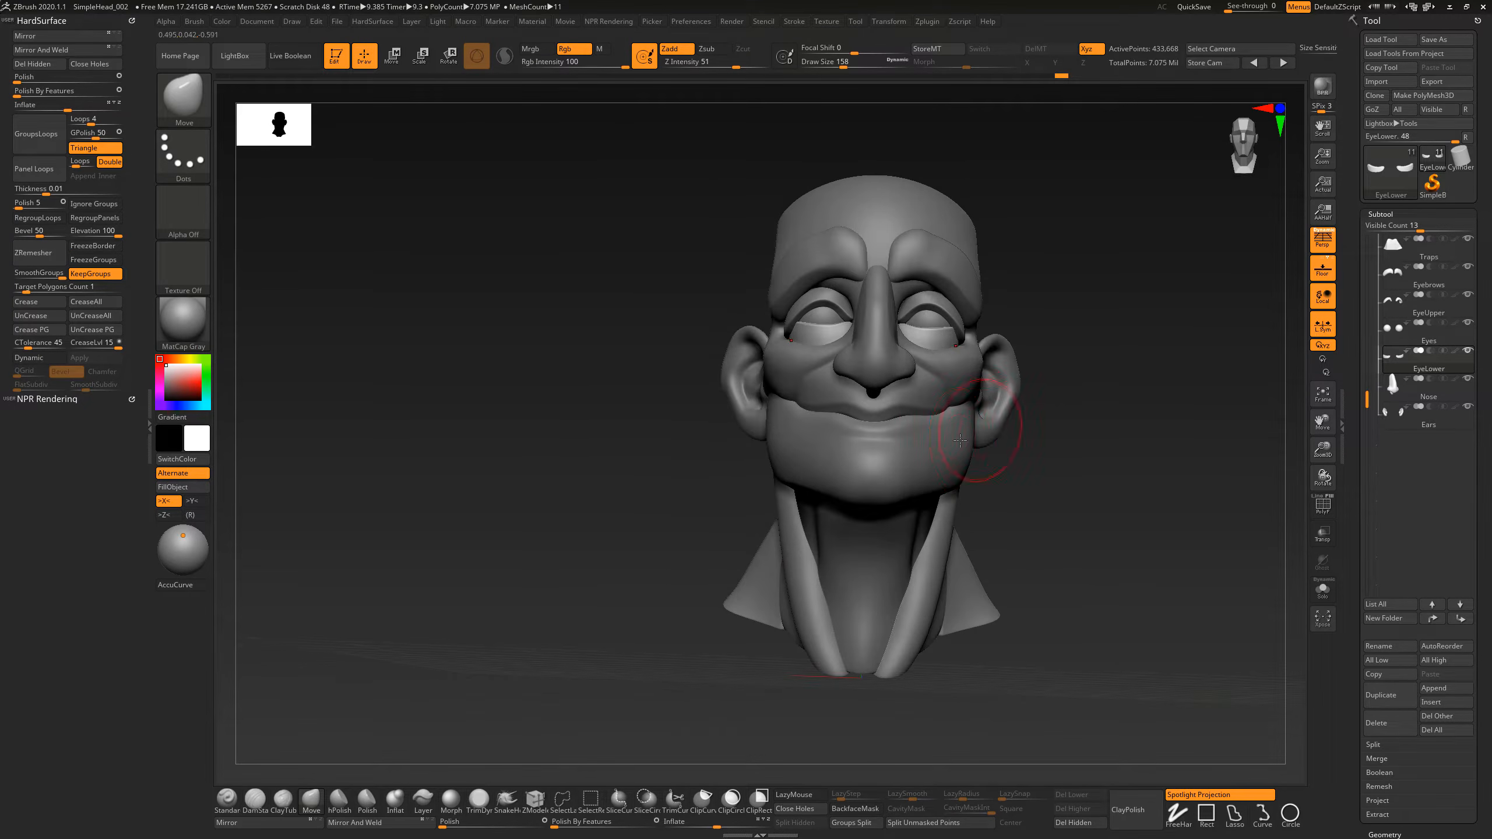
{"action": "left_click", "coordinate": [806, 581], "text": "alt"}
{"action": "key", "text": "s"}
{"action": "left_click_drag", "start_coordinate": [799, 551], "coordinate": [825, 555]}
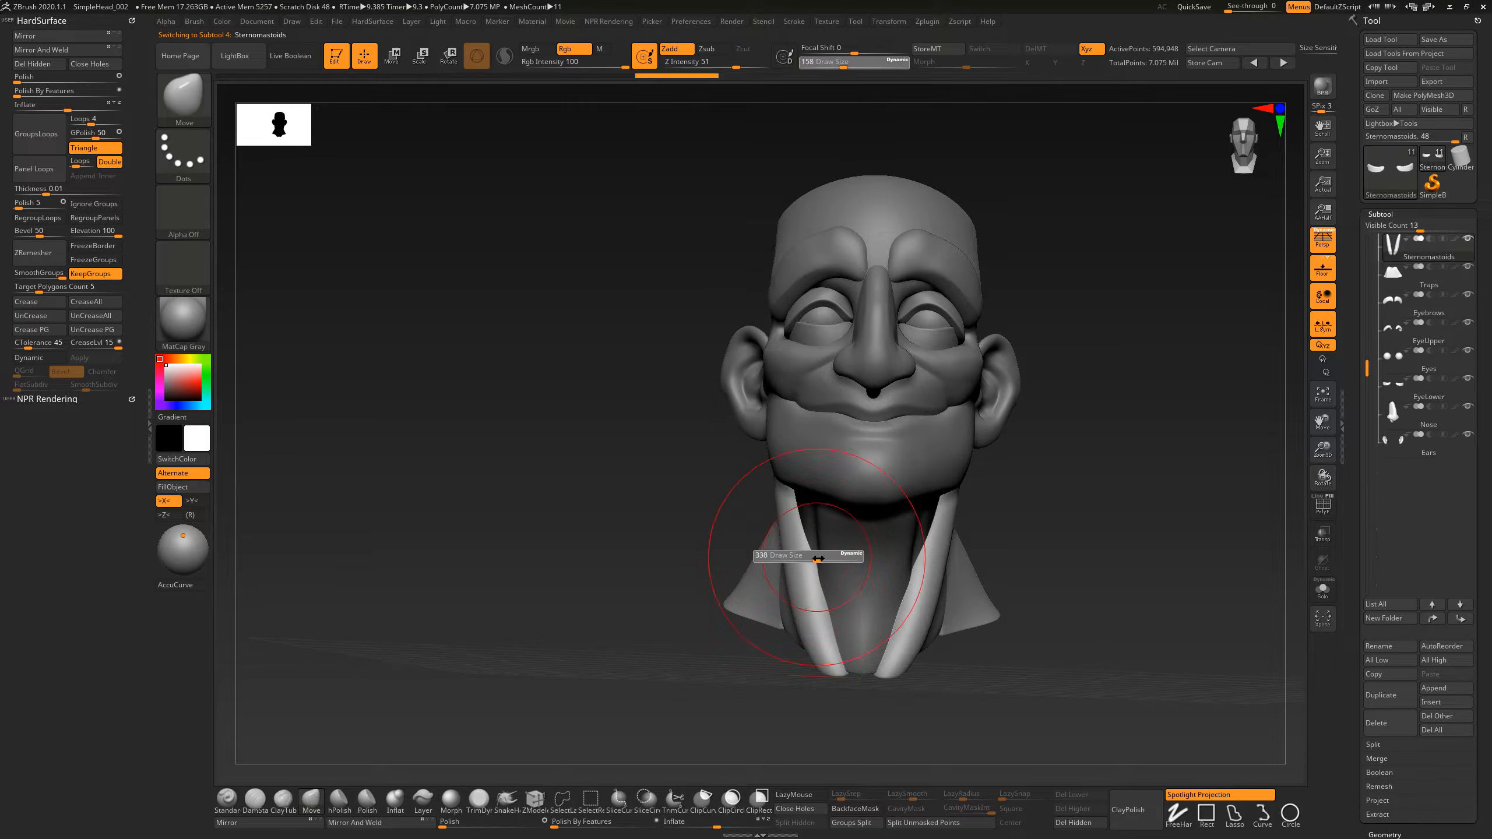
{"action": "mouse_move", "coordinate": [733, 561]}
{"action": "left_mouse_down"}
{"action": "mouse_move", "coordinate": [779, 494]}
{"action": "mouse_move", "coordinate": [768, 457]}
{"action": "left_mouse_up"}
{"action": "left_click_drag", "start_coordinate": [777, 538], "coordinate": [788, 536]}
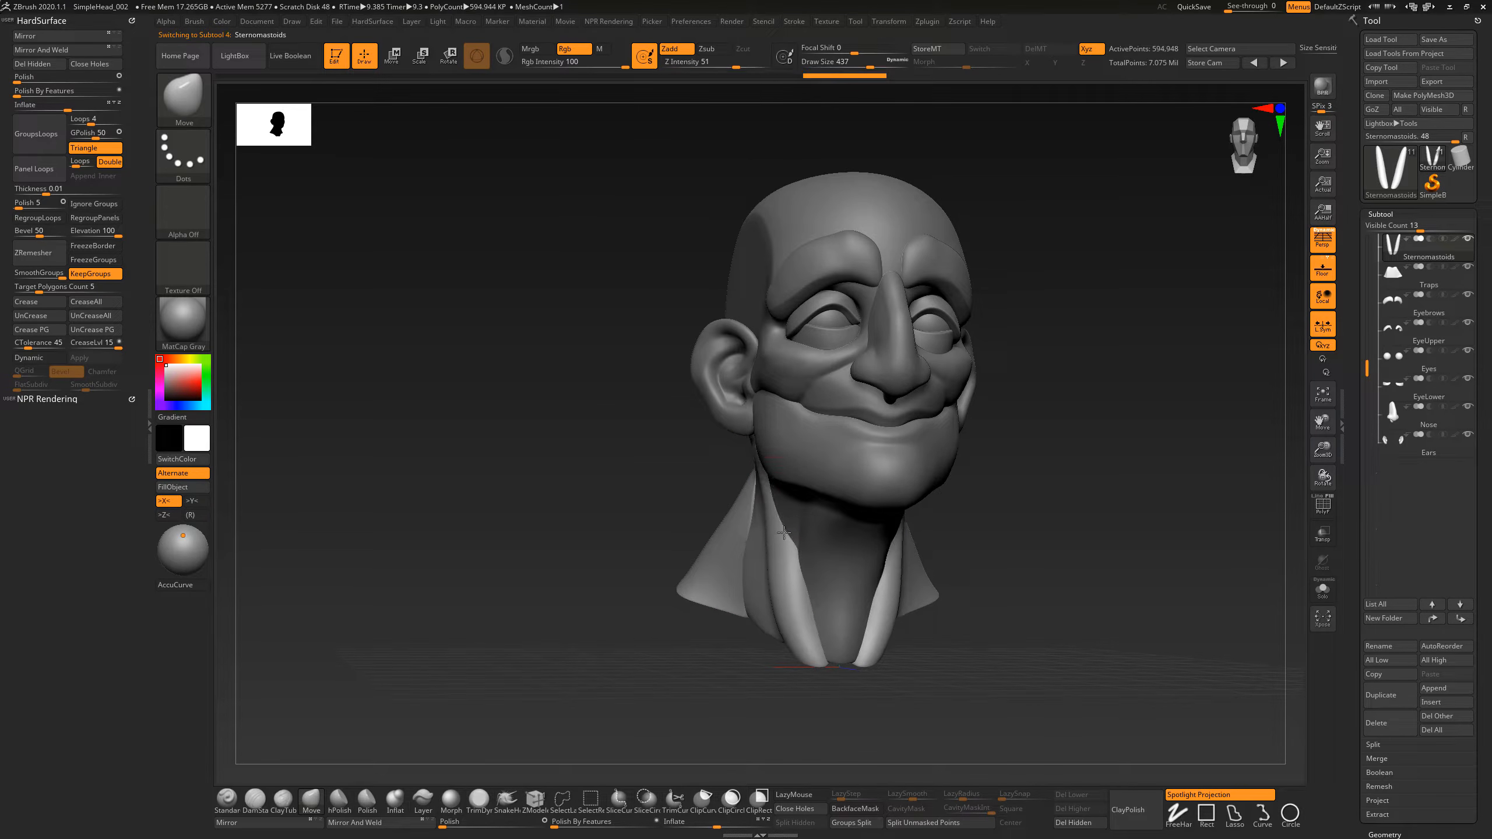
{"action": "left_click_drag", "start_coordinate": [790, 604], "coordinate": [798, 602]}
{"action": "mouse_move", "coordinate": [944, 615]}
{"action": "left_mouse_down", "text": "shift"}
{"action": "mouse_move", "coordinate": [843, 576]}
{"action": "mouse_move", "coordinate": [807, 542]}
{"action": "left_mouse_up", "text": "shift"}
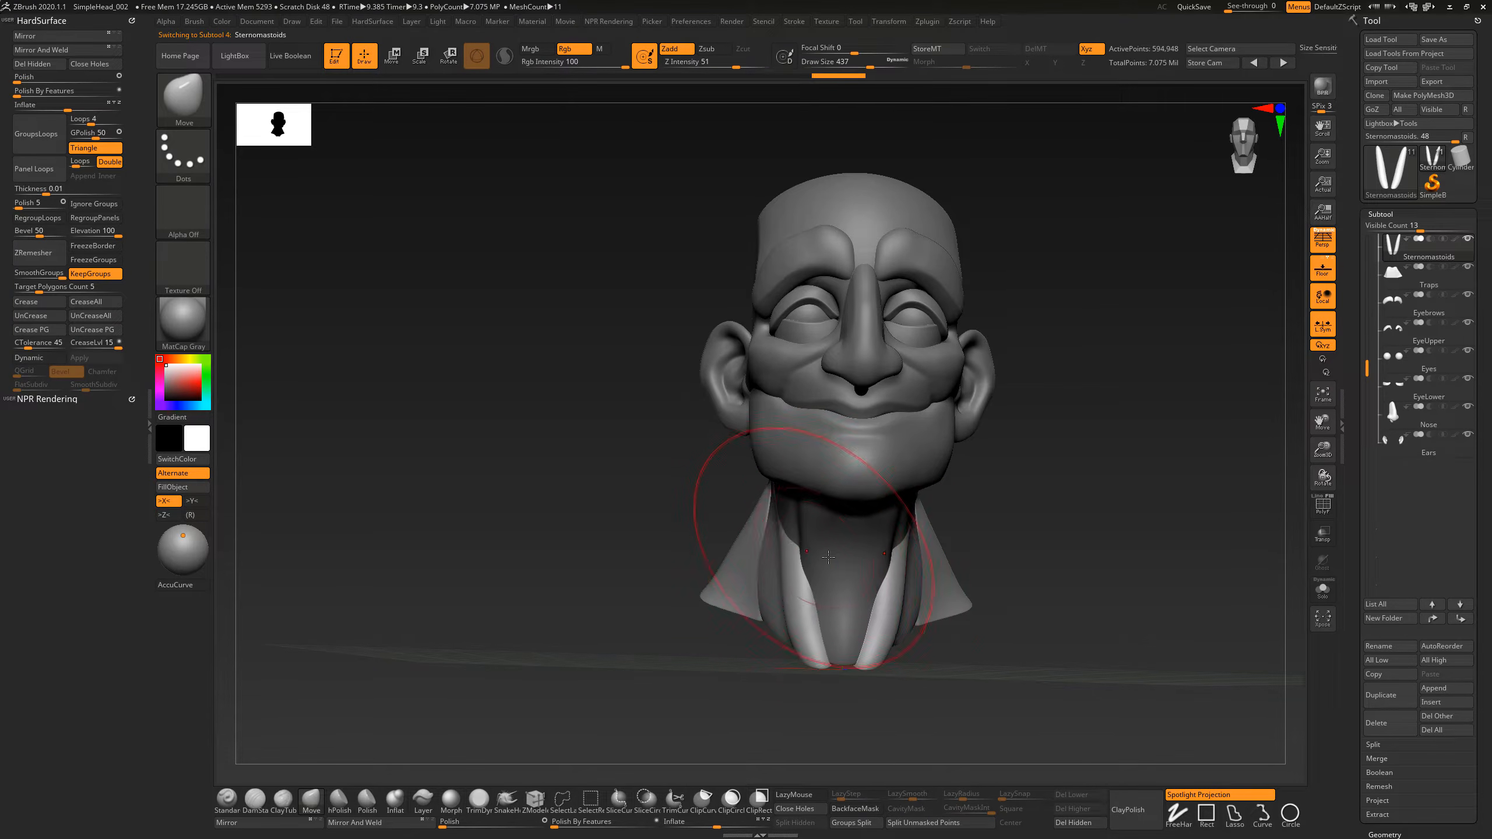
{"action": "key", "text": "ctrl+z"}
{"action": "key", "text": "ctrl+shift+z"}
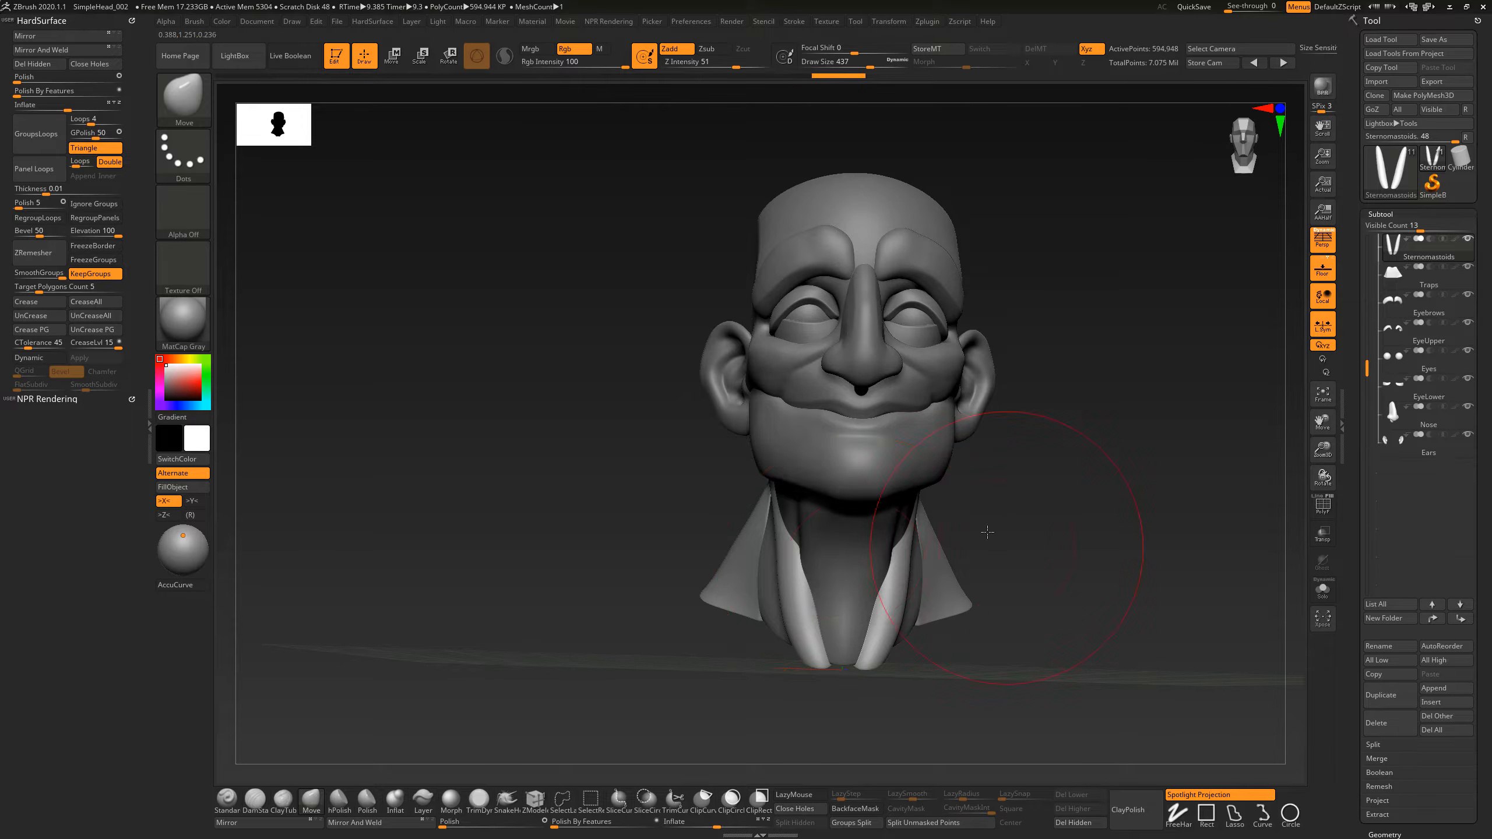
Select the Neck subtool and reshape its side beside the trapezius with the Move brush
{"action": "left_click_drag", "start_coordinate": [987, 534], "coordinate": [940, 591]}
{"action": "left_click", "coordinate": [937, 590], "text": "alt"}
{"action": "left_click_drag", "start_coordinate": [989, 520], "coordinate": [910, 492]}
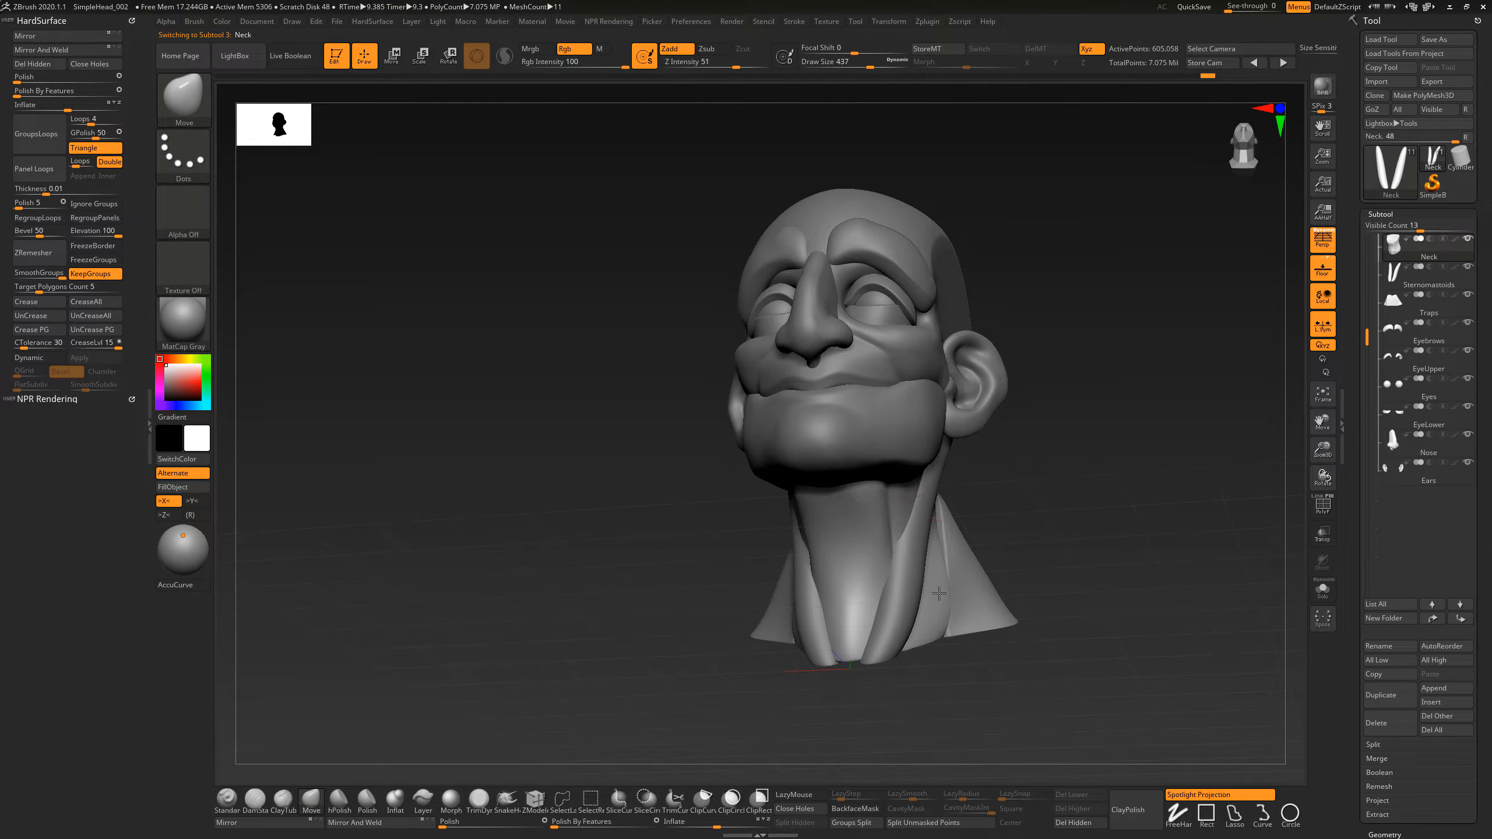
{"action": "left_click_drag", "start_coordinate": [935, 595], "coordinate": [953, 545]}
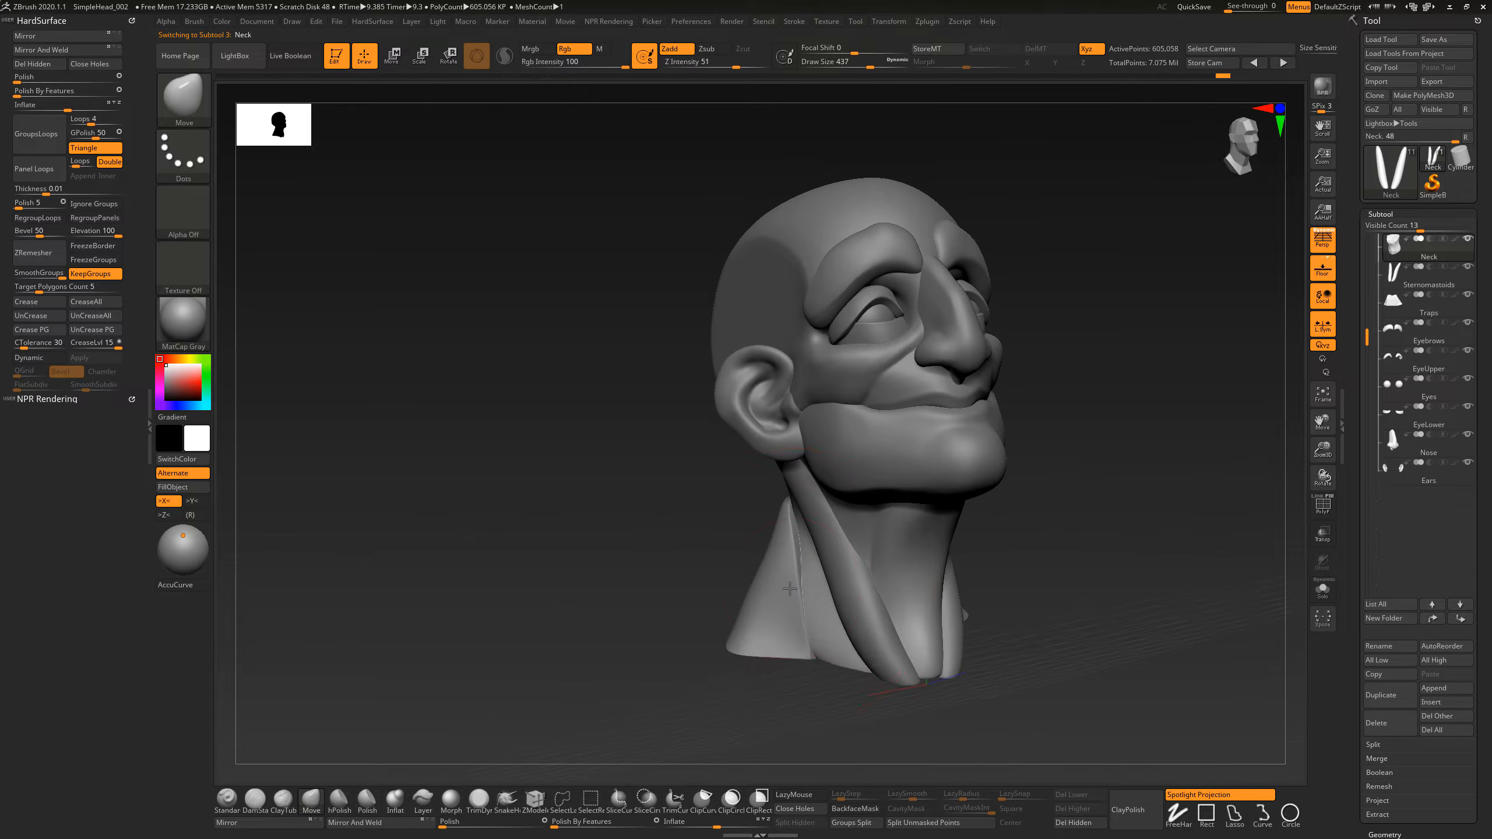
Select the Traps subtool and pull its outer sides inward at the back of the neck
{"action": "left_click", "coordinate": [763, 594], "text": "alt"}
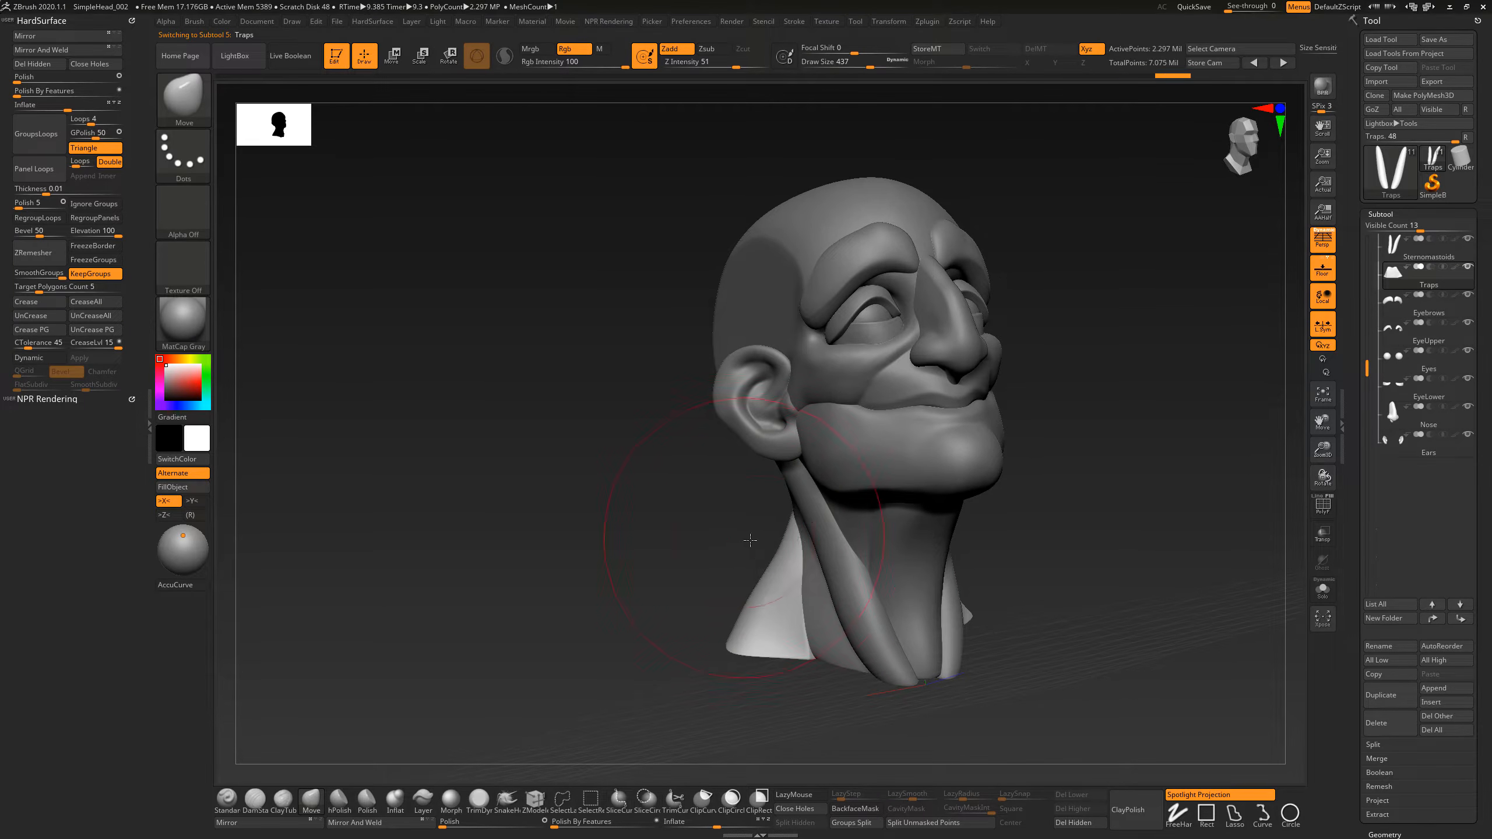
{"action": "left_click_drag", "start_coordinate": [750, 540], "coordinate": [801, 529]}
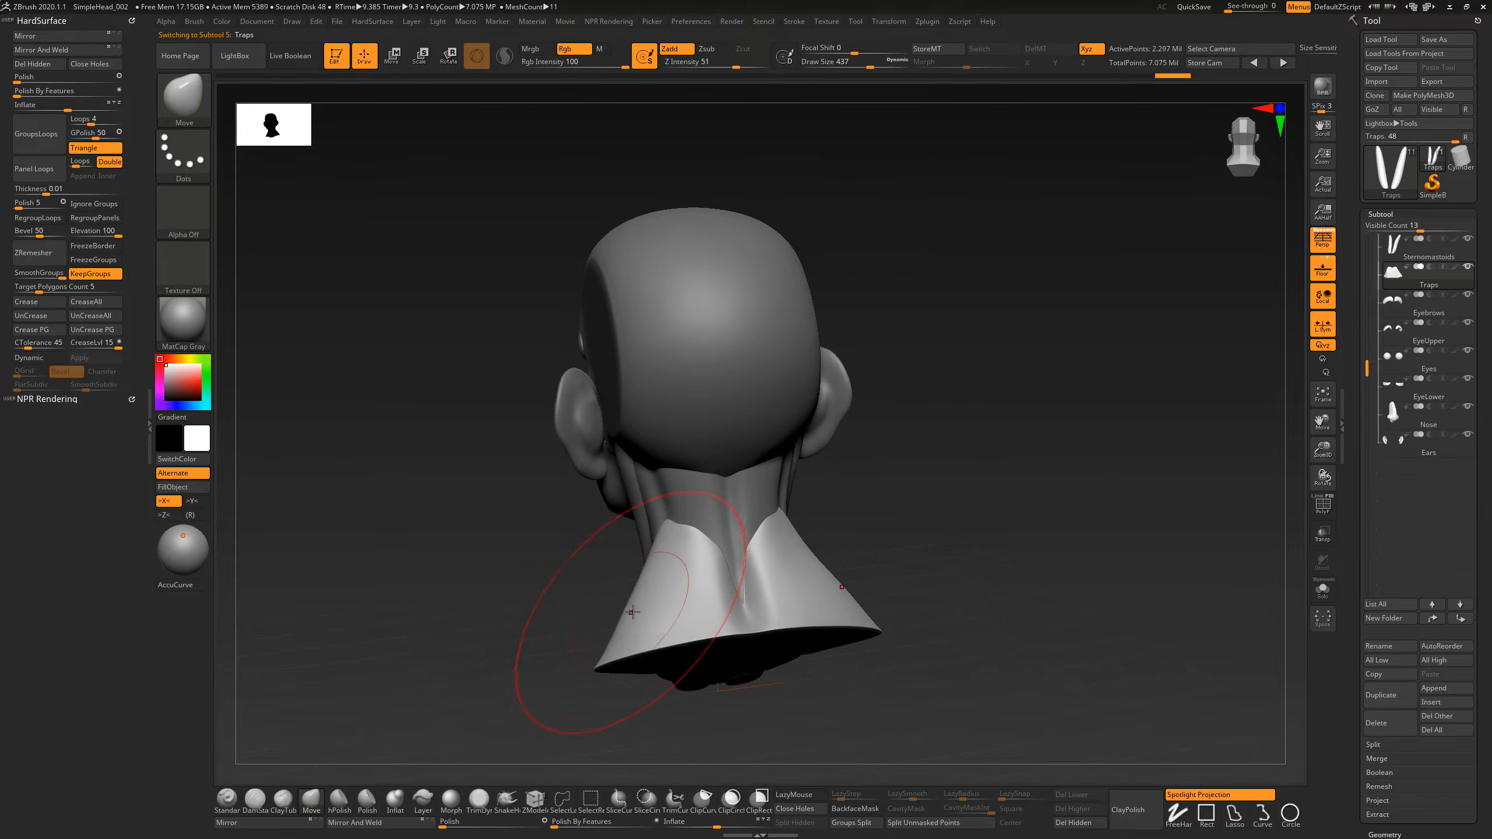
{"action": "mouse_move", "coordinate": [632, 612]}
{"action": "left_mouse_down"}
{"action": "mouse_move", "coordinate": [672, 635]}
{"action": "mouse_move", "coordinate": [659, 616]}
{"action": "left_mouse_up"}
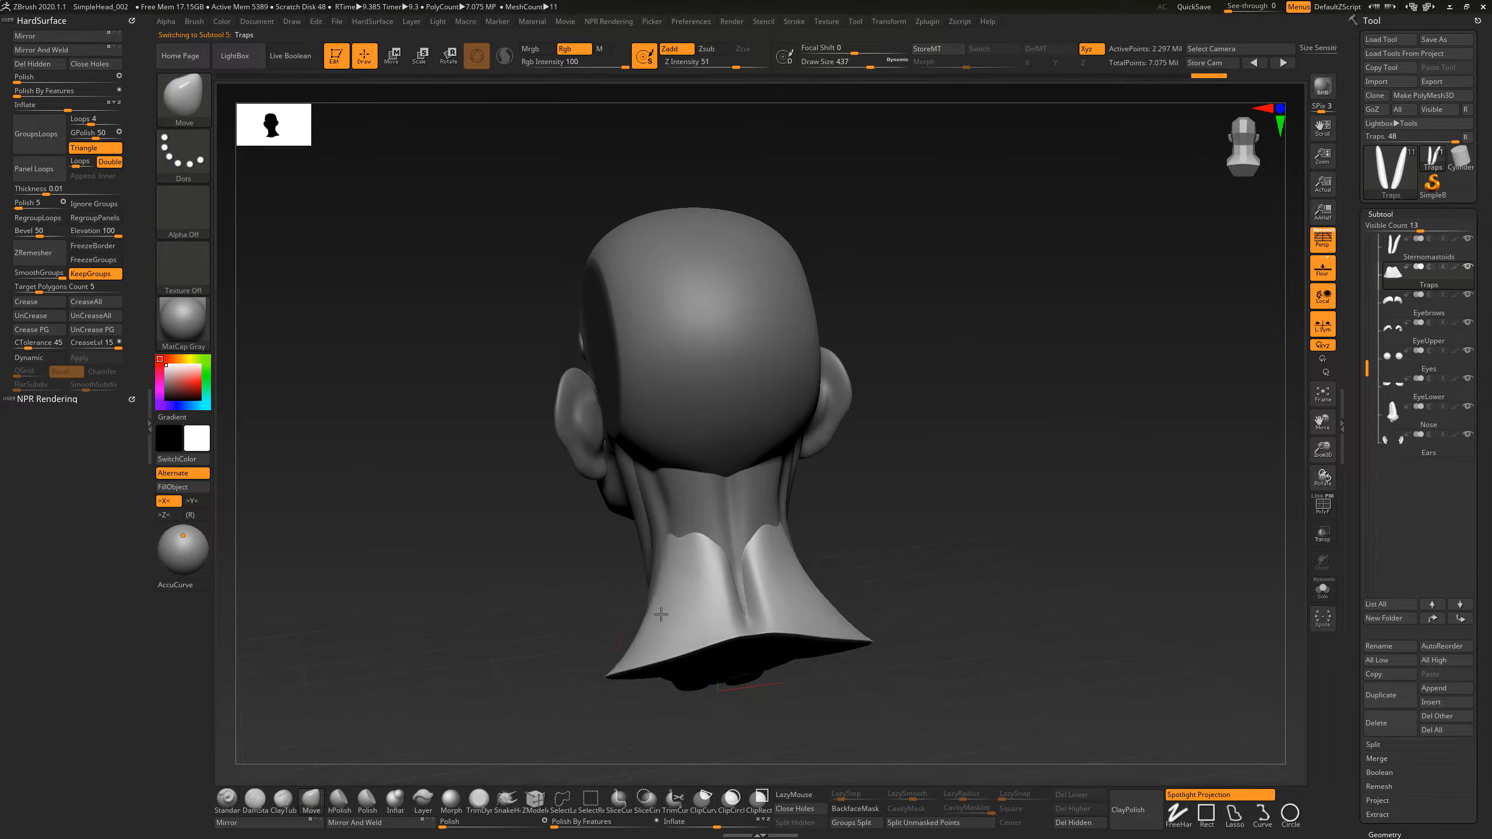
Select the HeadTop subtool, isolate and mask its side-of-skull polygroup, and show the whole head again
{"action": "left_click_drag", "start_coordinate": [825, 587], "coordinate": [805, 419]}
{"action": "left_click", "coordinate": [751, 384], "text": "alt"}
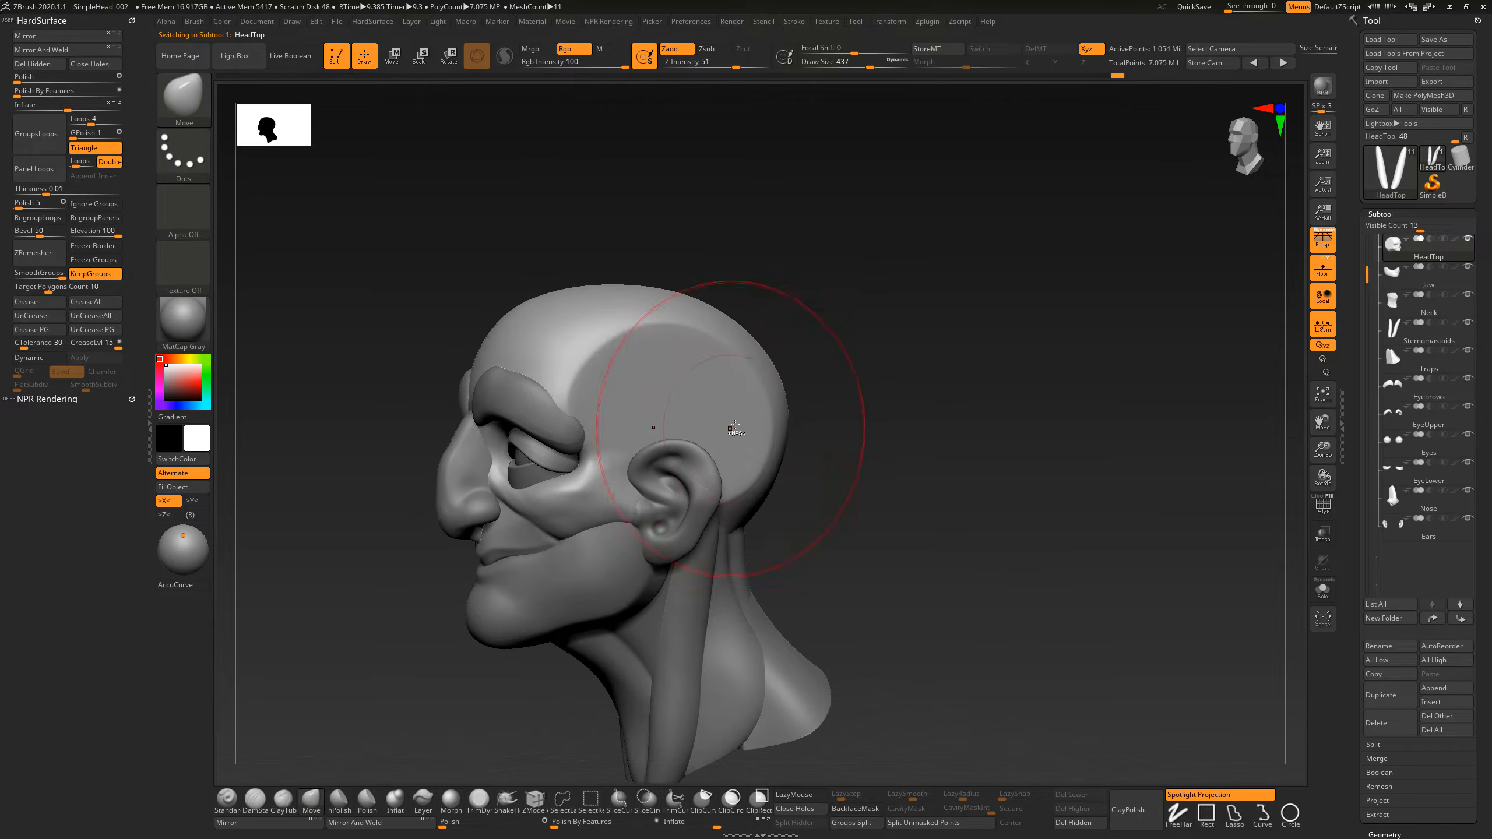
{"action": "left_click", "coordinate": [733, 425], "text": "ctrl+shift"}
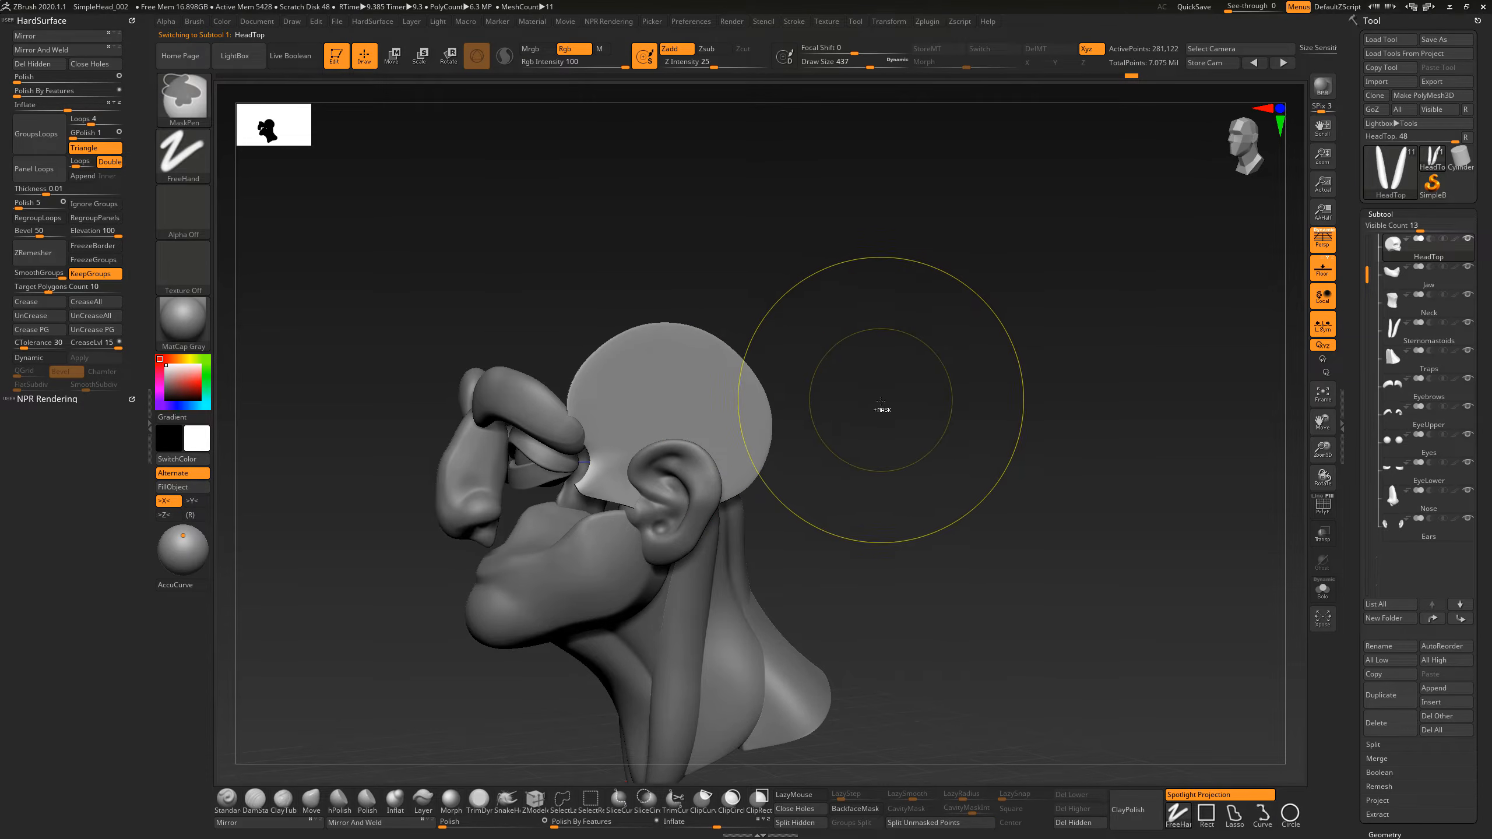
{"action": "left_click", "coordinate": [881, 402], "text": "ctrl"}
{"action": "left_click", "coordinate": [886, 418], "text": "ctrl+shift"}
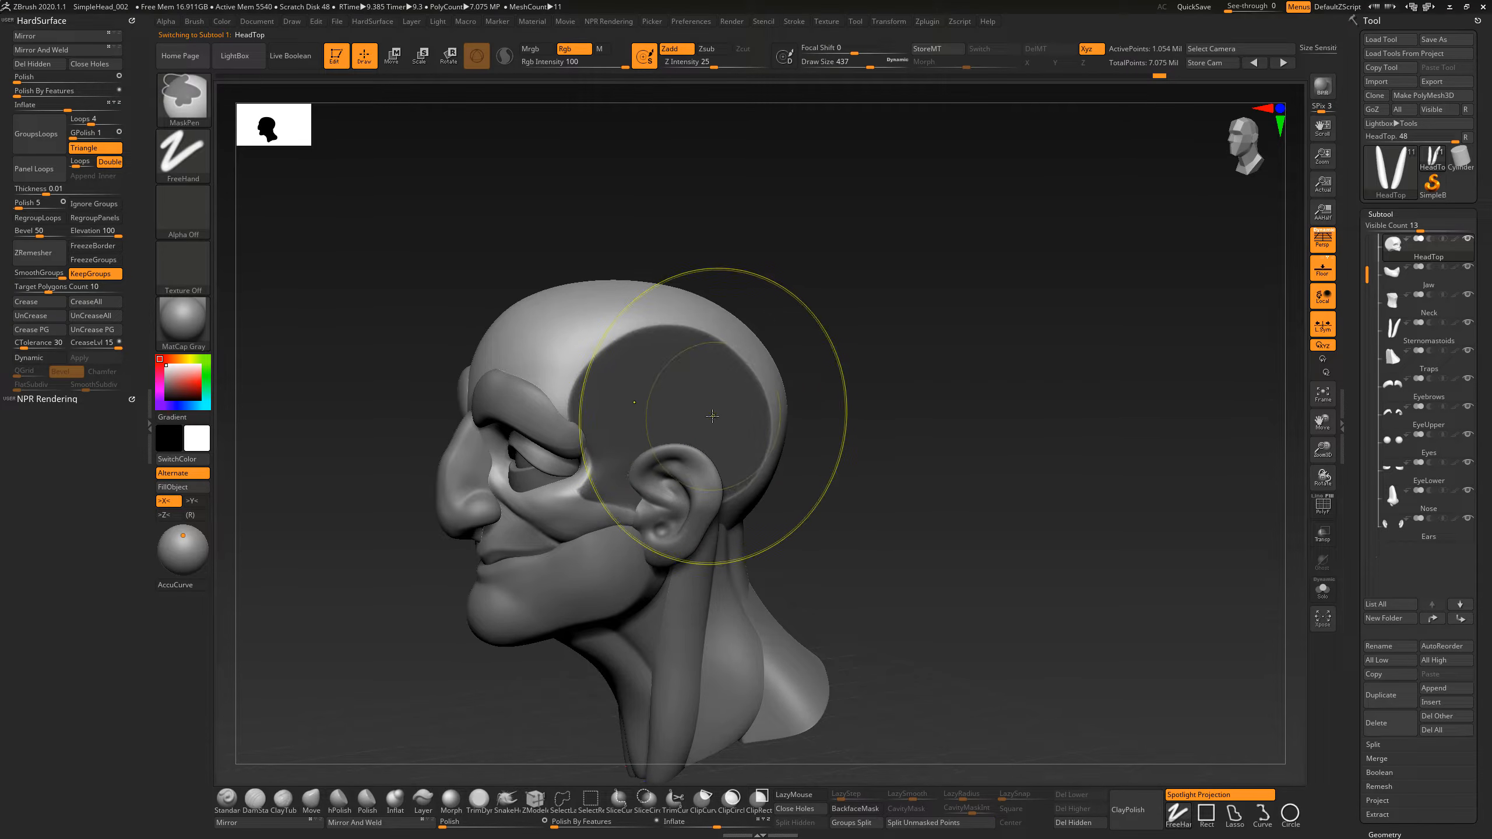
Set the Move brush's draw size to 602 and reshape the unmasked top and forehead of the skull
{"action": "left_click_drag", "start_coordinate": [824, 371], "coordinate": [895, 348]}
{"action": "key", "text": "s"}
{"action": "left_click_drag", "start_coordinate": [658, 335], "coordinate": [673, 335]}
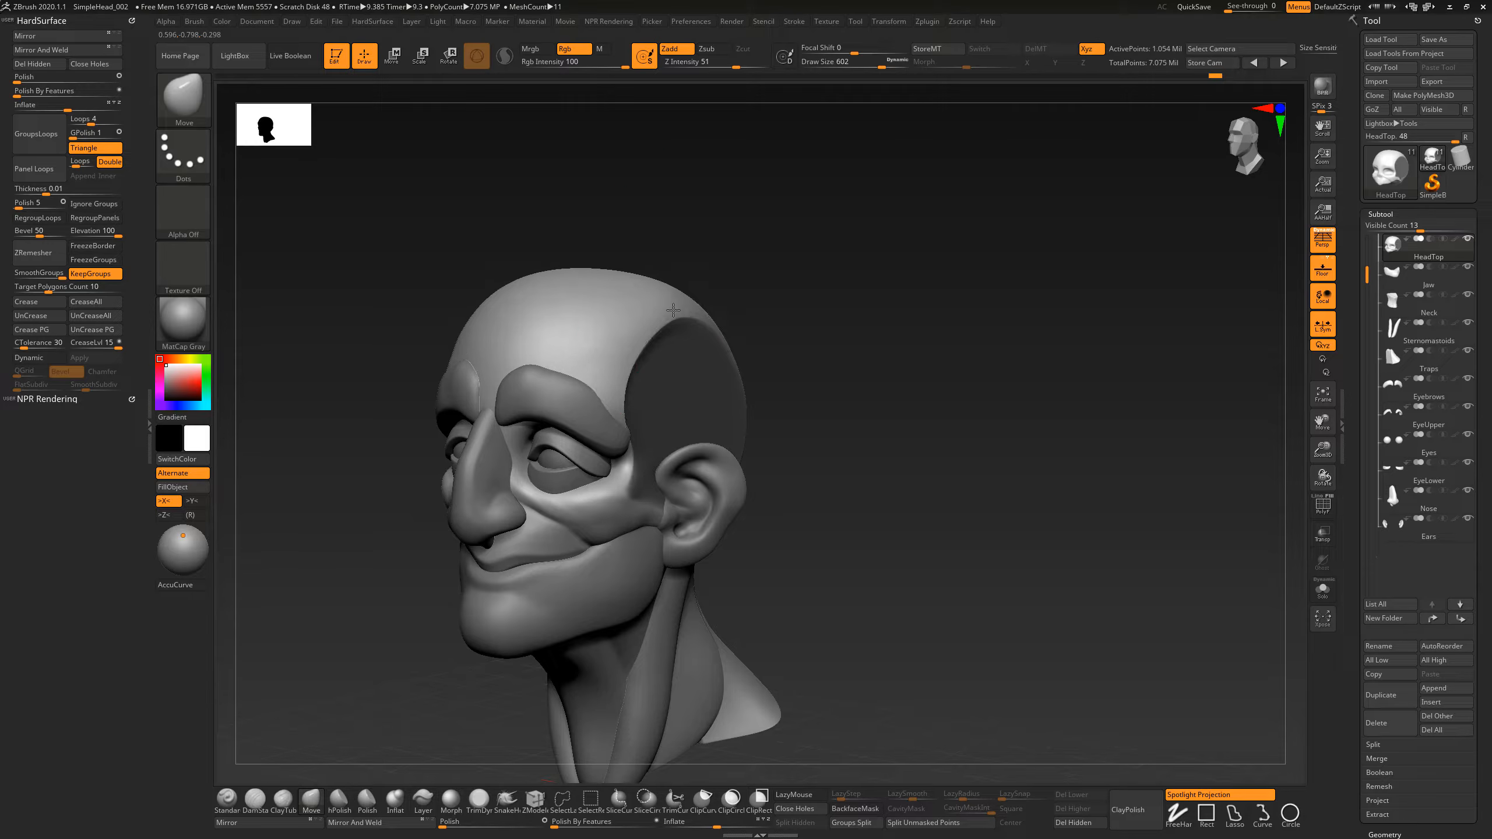
{"action": "mouse_move", "coordinate": [696, 239]}
{"action": "left_mouse_down"}
{"action": "mouse_move", "coordinate": [832, 346]}
{"action": "mouse_move", "coordinate": [780, 317]}
{"action": "left_mouse_up"}
{"action": "mouse_move", "coordinate": [528, 277]}
{"action": "left_mouse_down"}
{"action": "mouse_move", "coordinate": [822, 387]}
{"action": "mouse_move", "coordinate": [893, 393]}
{"action": "left_mouse_up"}
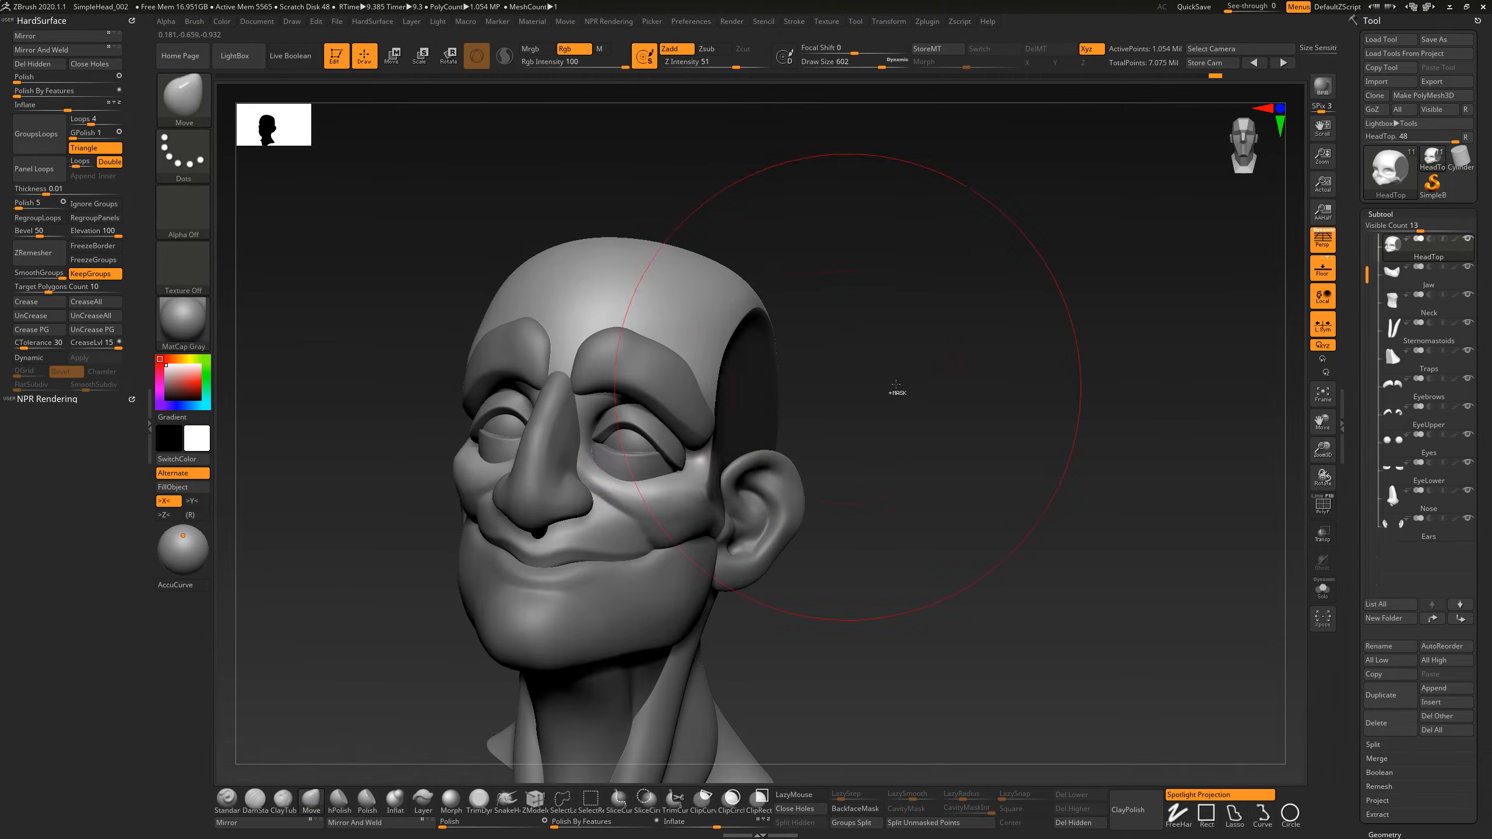
{"action": "left_click_drag", "start_coordinate": [935, 446], "coordinate": [909, 437]}
Clear the HeadTop mask and smooth the rim of the side-of-skull plane and temple at draw size 239
{"action": "key", "text": "ctrl"}
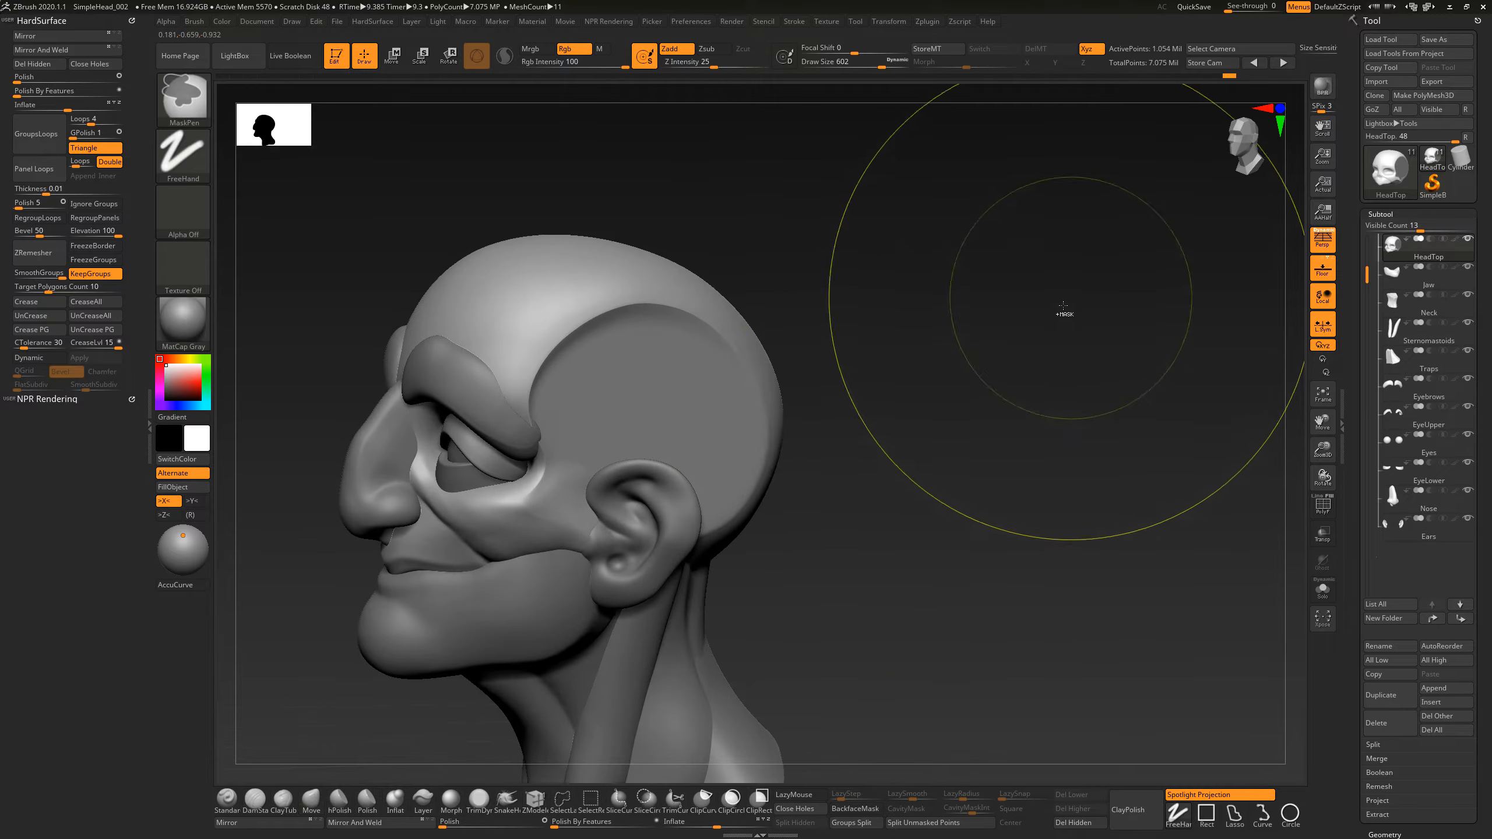
{"action": "key", "text": "s"}
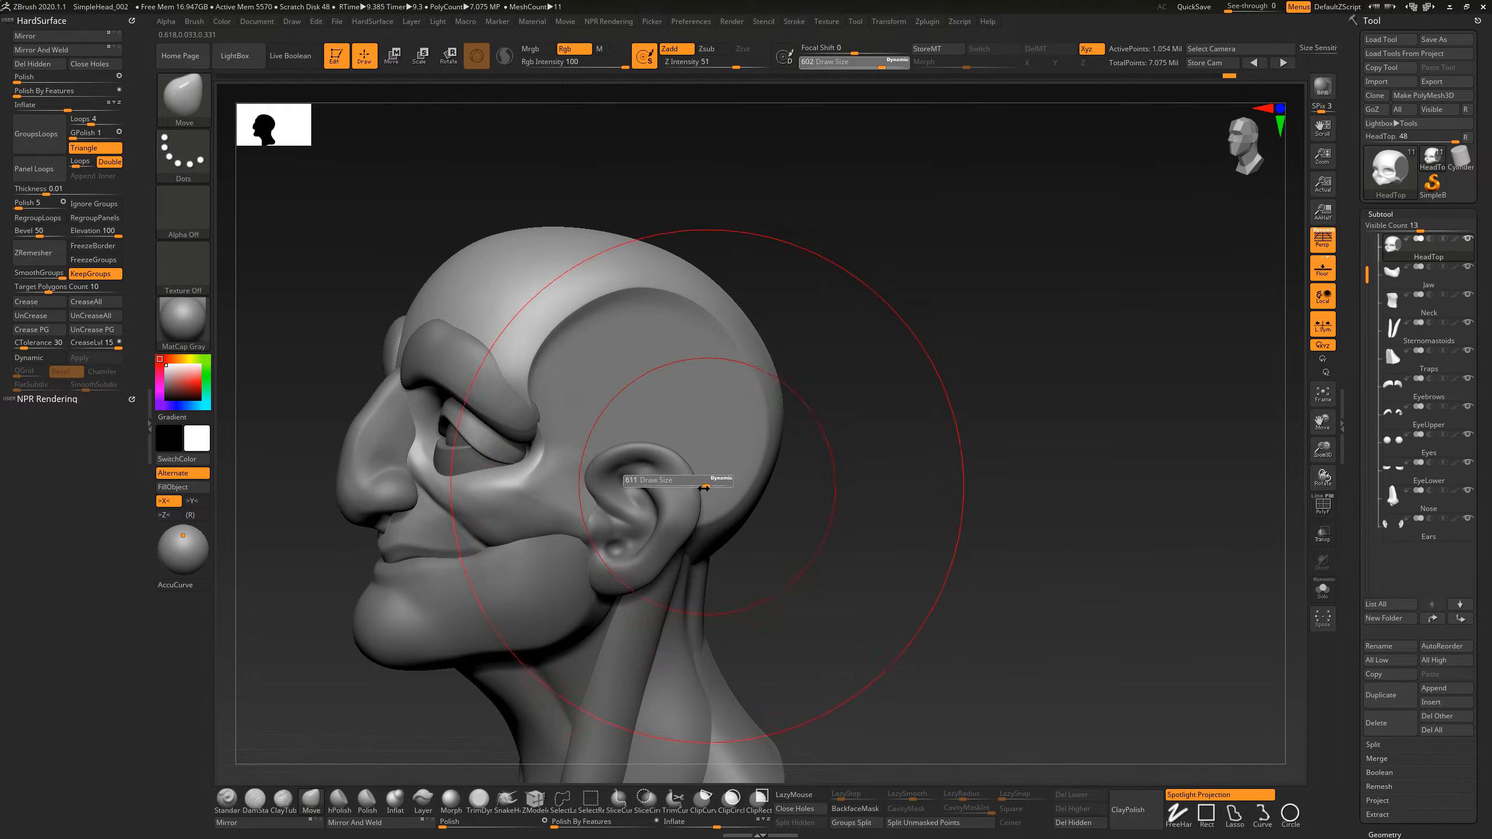
{"action": "left_click_drag", "start_coordinate": [703, 489], "coordinate": [674, 497]}
{"action": "mouse_move", "coordinate": [549, 512]}
{"action": "left_mouse_down", "text": "shift"}
{"action": "mouse_move", "coordinate": [538, 499]}
{"action": "mouse_move", "coordinate": [592, 385]}
{"action": "mouse_move", "coordinate": [601, 312]}
{"action": "left_mouse_up", "text": "shift"}
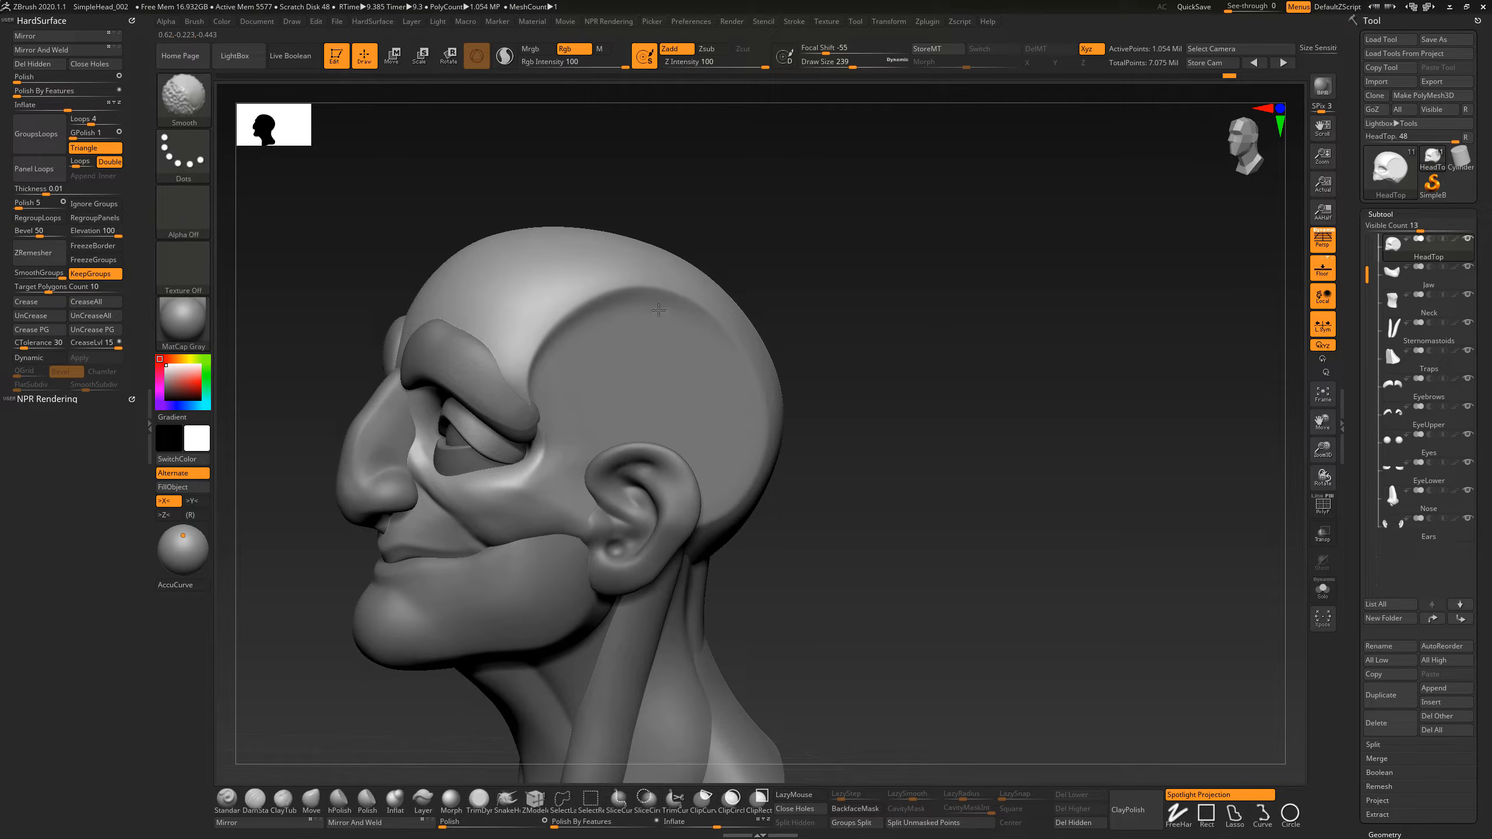
{"action": "mouse_move", "coordinate": [553, 451]}
{"action": "left_mouse_down", "text": "shift"}
{"action": "mouse_move", "coordinate": [557, 434]}
{"action": "mouse_move", "coordinate": [531, 419]}
{"action": "left_mouse_up", "text": "shift"}
{"action": "left_click_drag", "start_coordinate": [461, 318], "coordinate": [461, 312]}
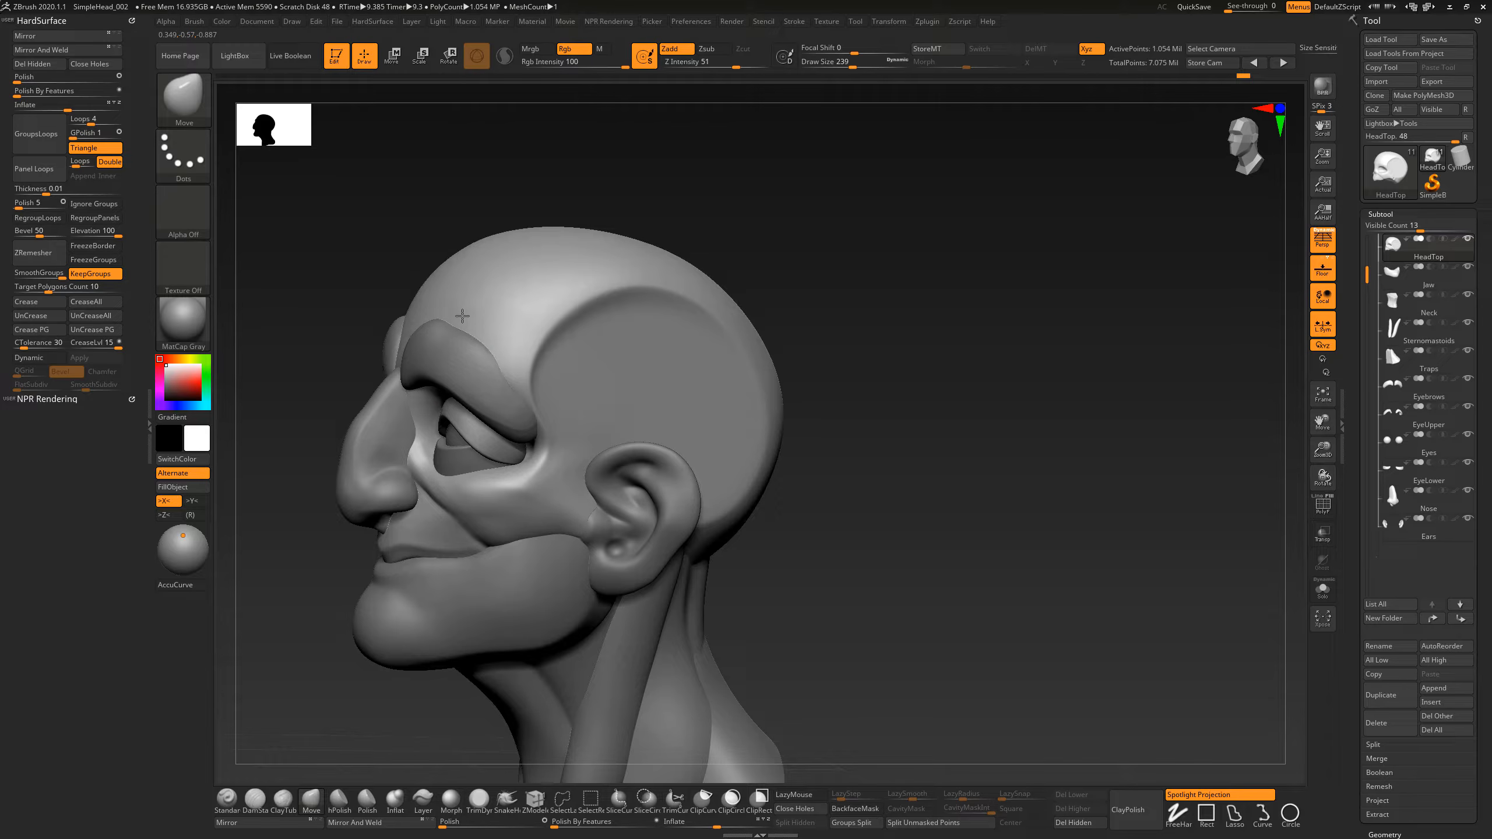
Set the Move brush's draw size to 437 and reshape the HeadTop's forehead, side plane and back of skull in profile
{"action": "left_click_drag", "start_coordinate": [816, 340], "coordinate": [775, 352]}
{"action": "left_click_drag", "start_coordinate": [886, 293], "coordinate": [863, 258], "text": "alt"}
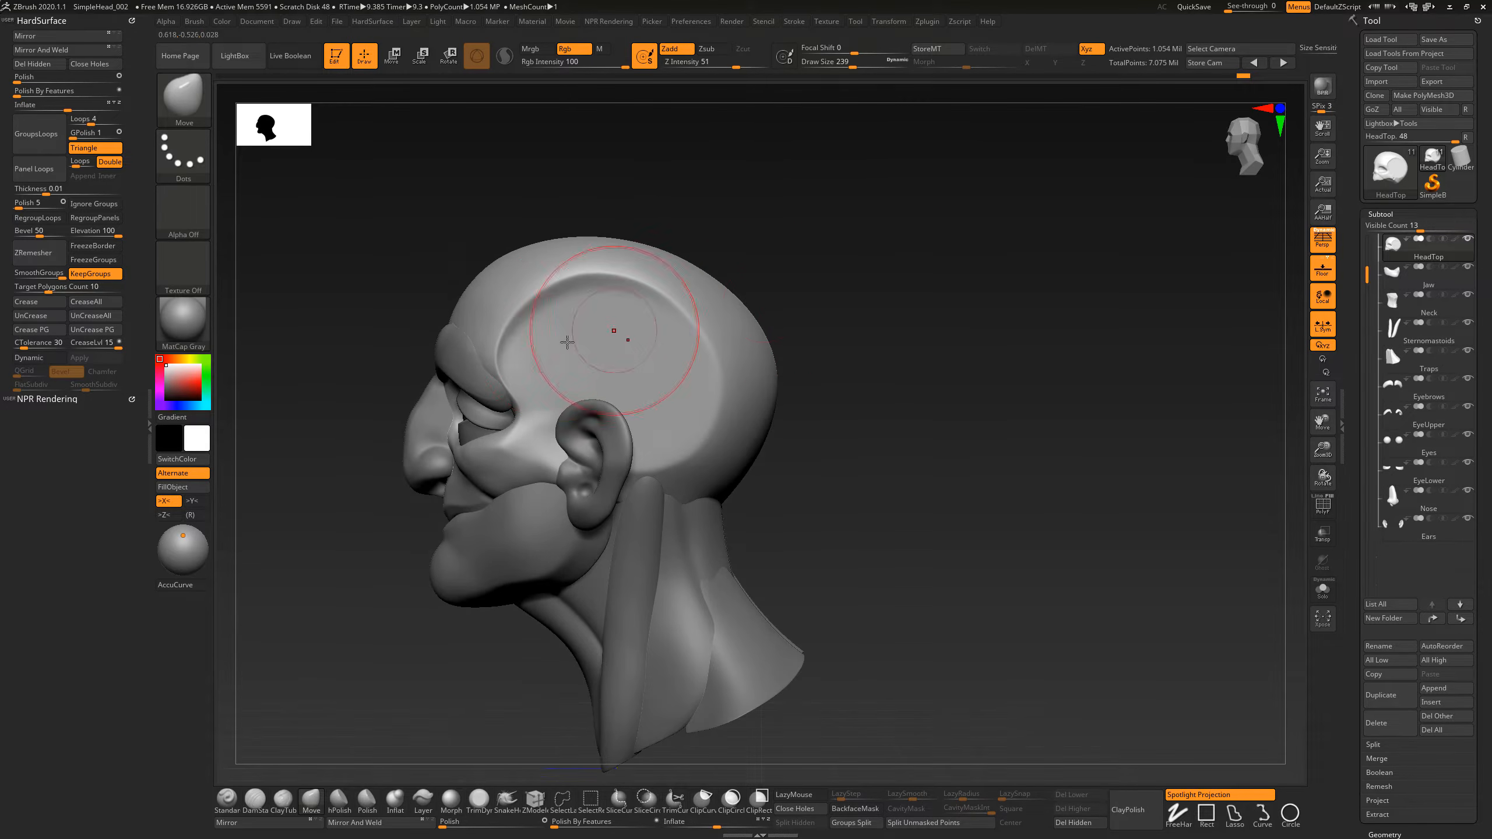
{"action": "key", "text": "s"}
{"action": "left_click_drag", "start_coordinate": [558, 335], "coordinate": [576, 334]}
{"action": "left_click_drag", "start_coordinate": [487, 286], "coordinate": [461, 270]}
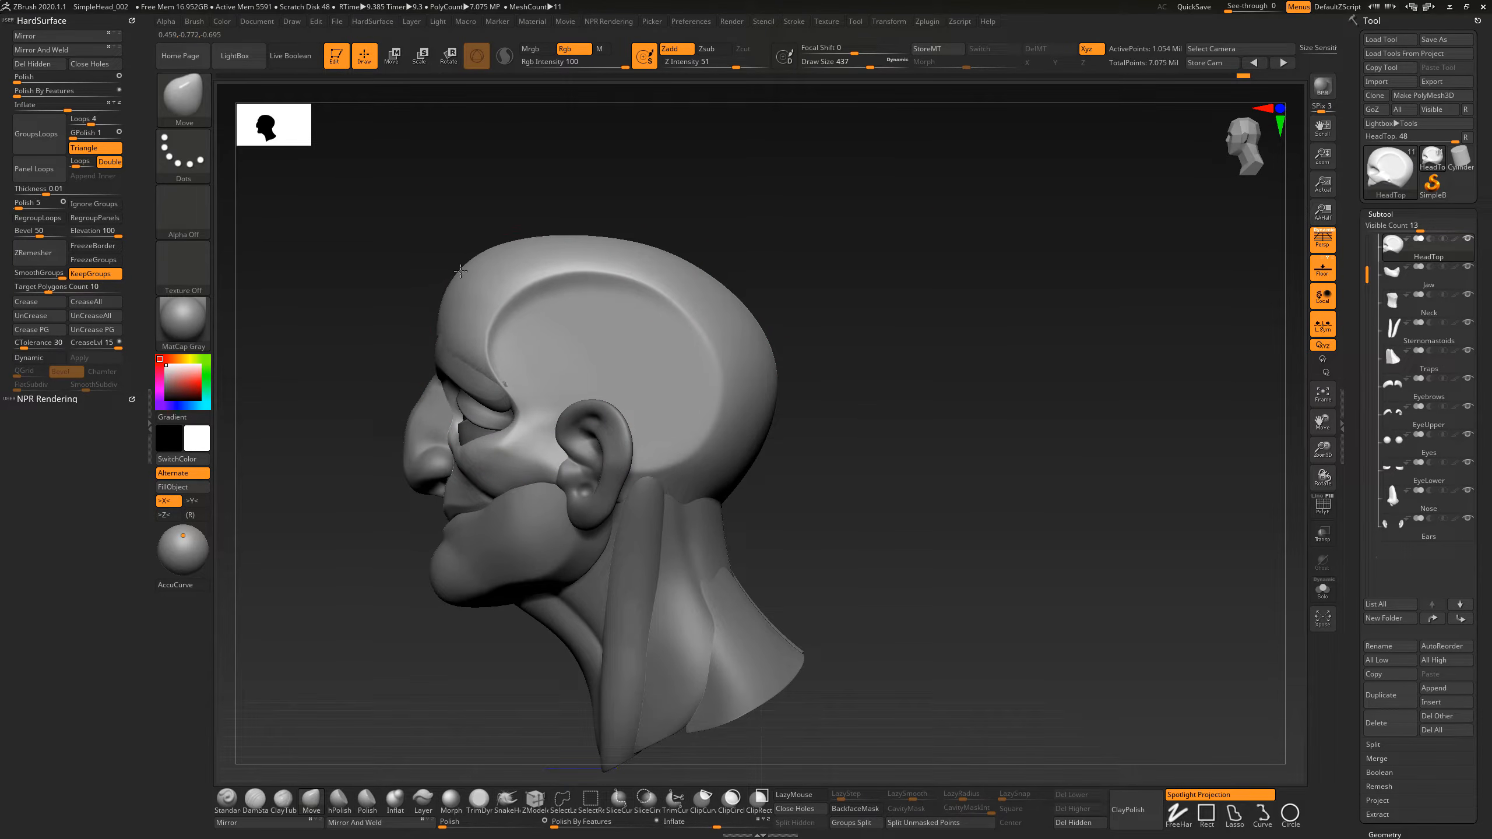
{"action": "mouse_move", "coordinate": [799, 335]}
{"action": "left_mouse_down"}
{"action": "mouse_move", "coordinate": [840, 319]}
{"action": "mouse_move", "coordinate": [800, 353]}
{"action": "mouse_move", "coordinate": [844, 352]}
{"action": "mouse_move", "coordinate": [809, 335]}
{"action": "mouse_move", "coordinate": [753, 357]}
{"action": "left_mouse_up"}
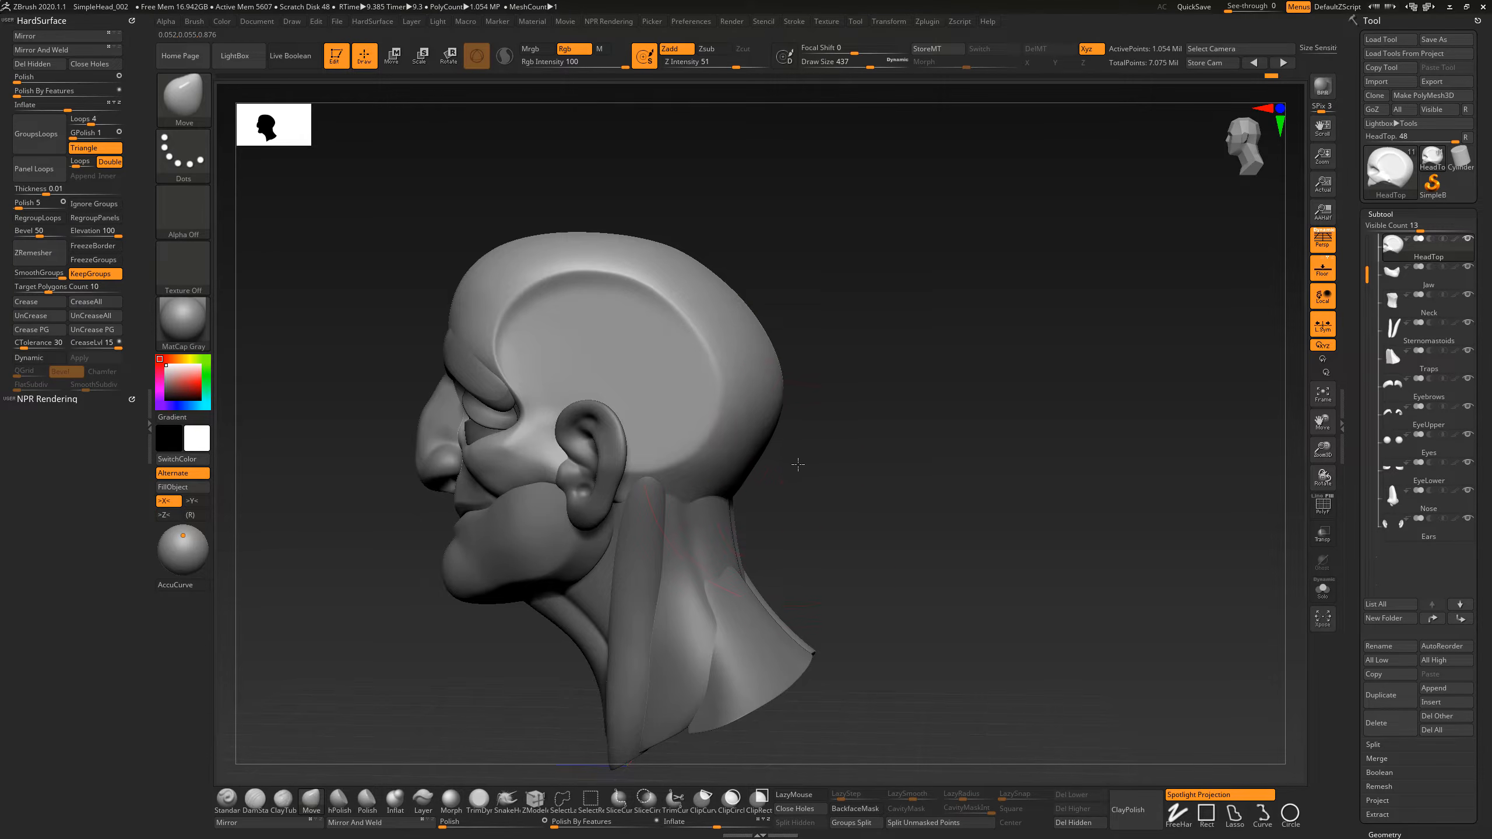
{"action": "left_click_drag", "start_coordinate": [797, 465], "coordinate": [786, 452]}
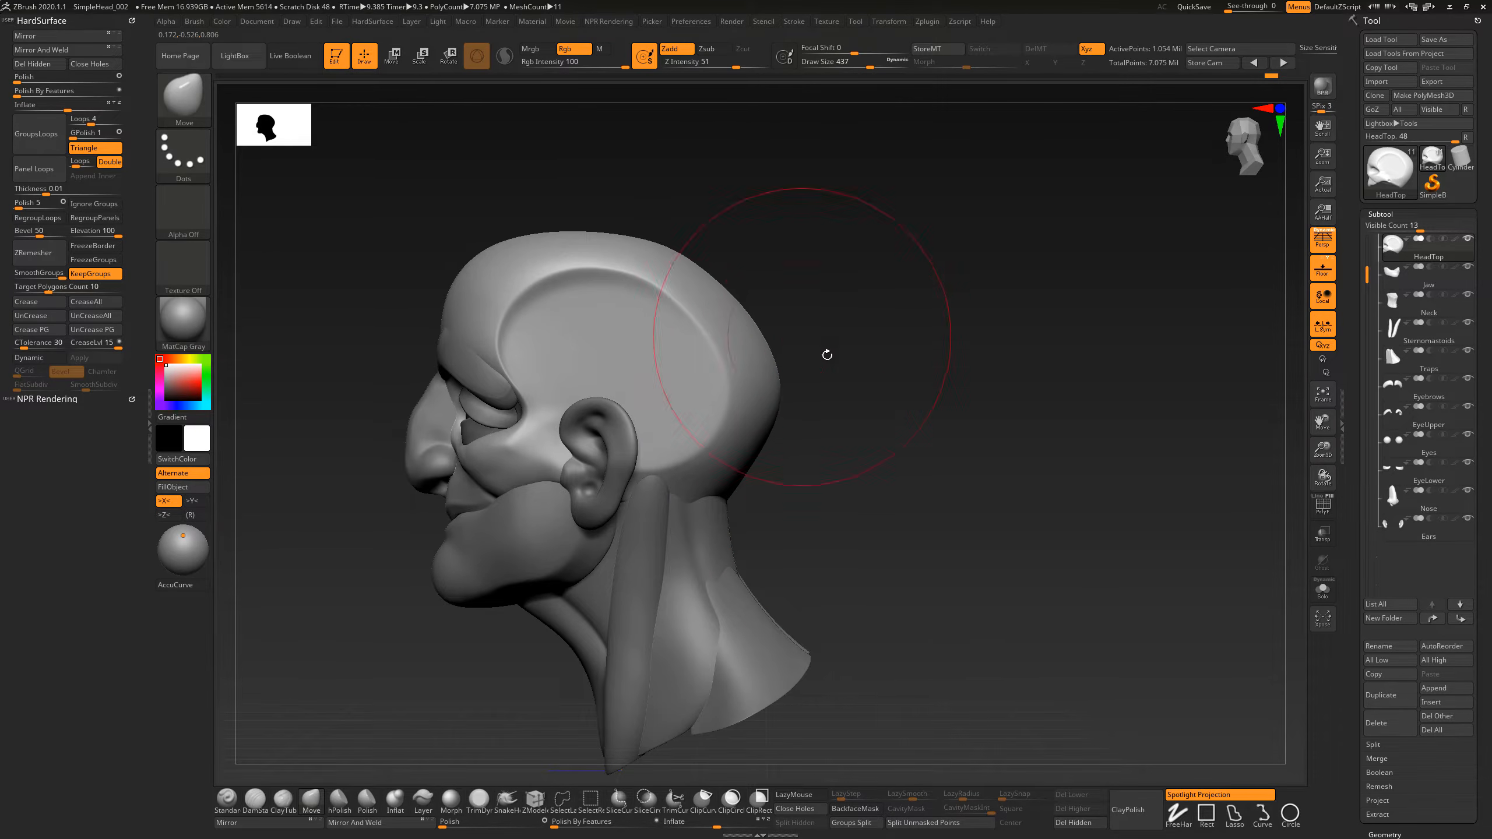
{"action": "mouse_move", "coordinate": [827, 354]}
{"action": "left_mouse_down"}
{"action": "mouse_move", "coordinate": [866, 373]}
{"action": "mouse_move", "coordinate": [852, 407]}
{"action": "mouse_move", "coordinate": [882, 439]}
{"action": "mouse_move", "coordinate": [906, 436]}
{"action": "mouse_move", "coordinate": [892, 489]}
{"action": "mouse_move", "coordinate": [935, 538]}
{"action": "mouse_move", "coordinate": [896, 547]}
{"action": "mouse_move", "coordinate": [925, 566]}
{"action": "mouse_move", "coordinate": [942, 530]}
{"action": "mouse_move", "coordinate": [931, 546]}
{"action": "mouse_move", "coordinate": [889, 518]}
{"action": "left_mouse_up"}
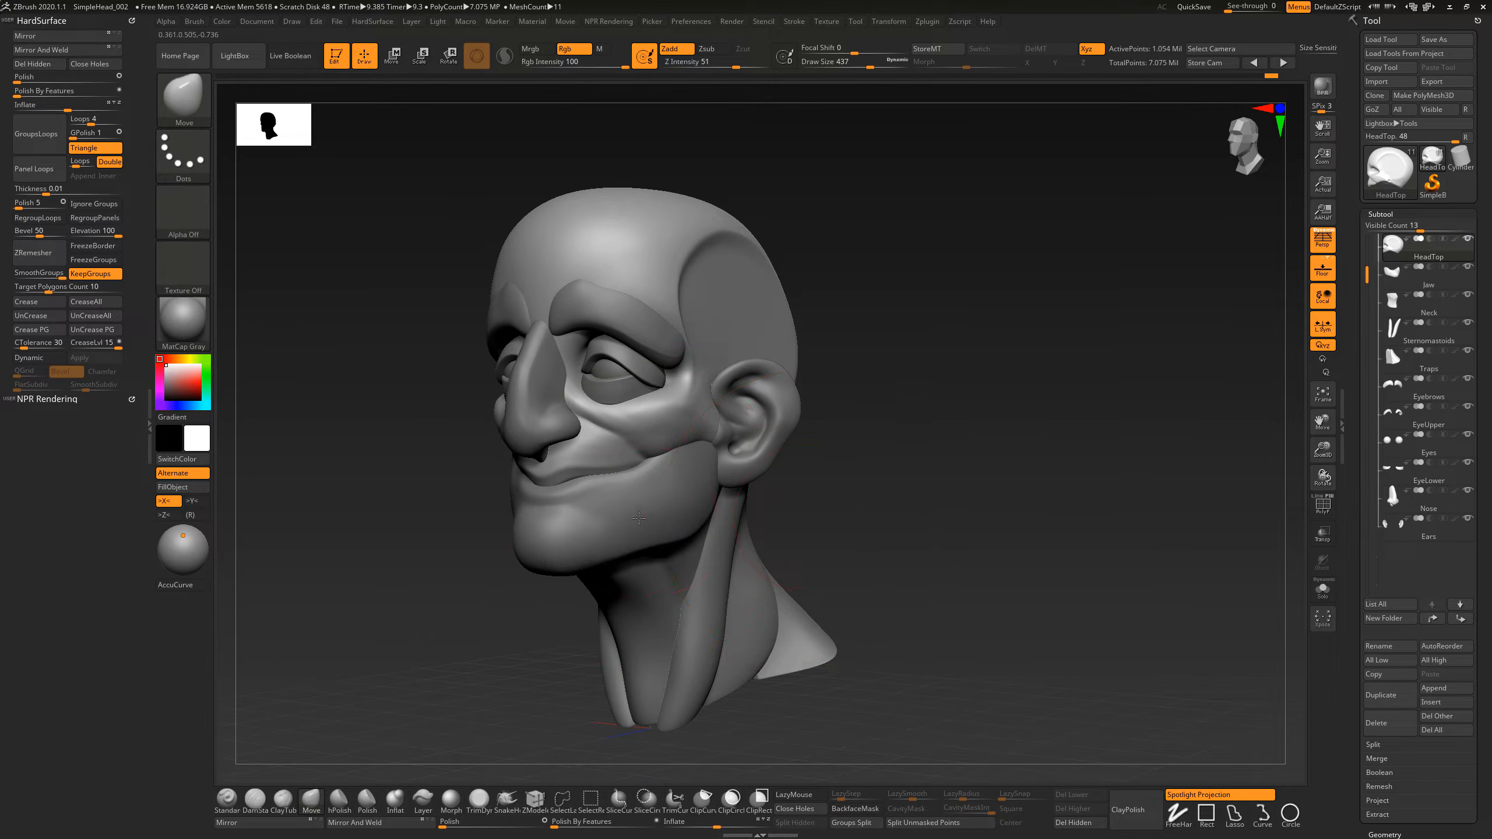
Set the draw size to 331, select the Jaw subtool and pull its upper edge slightly down below the mouth
{"action": "key", "text": "s"}
{"action": "left_click_drag", "start_coordinate": [648, 531], "coordinate": [639, 530]}
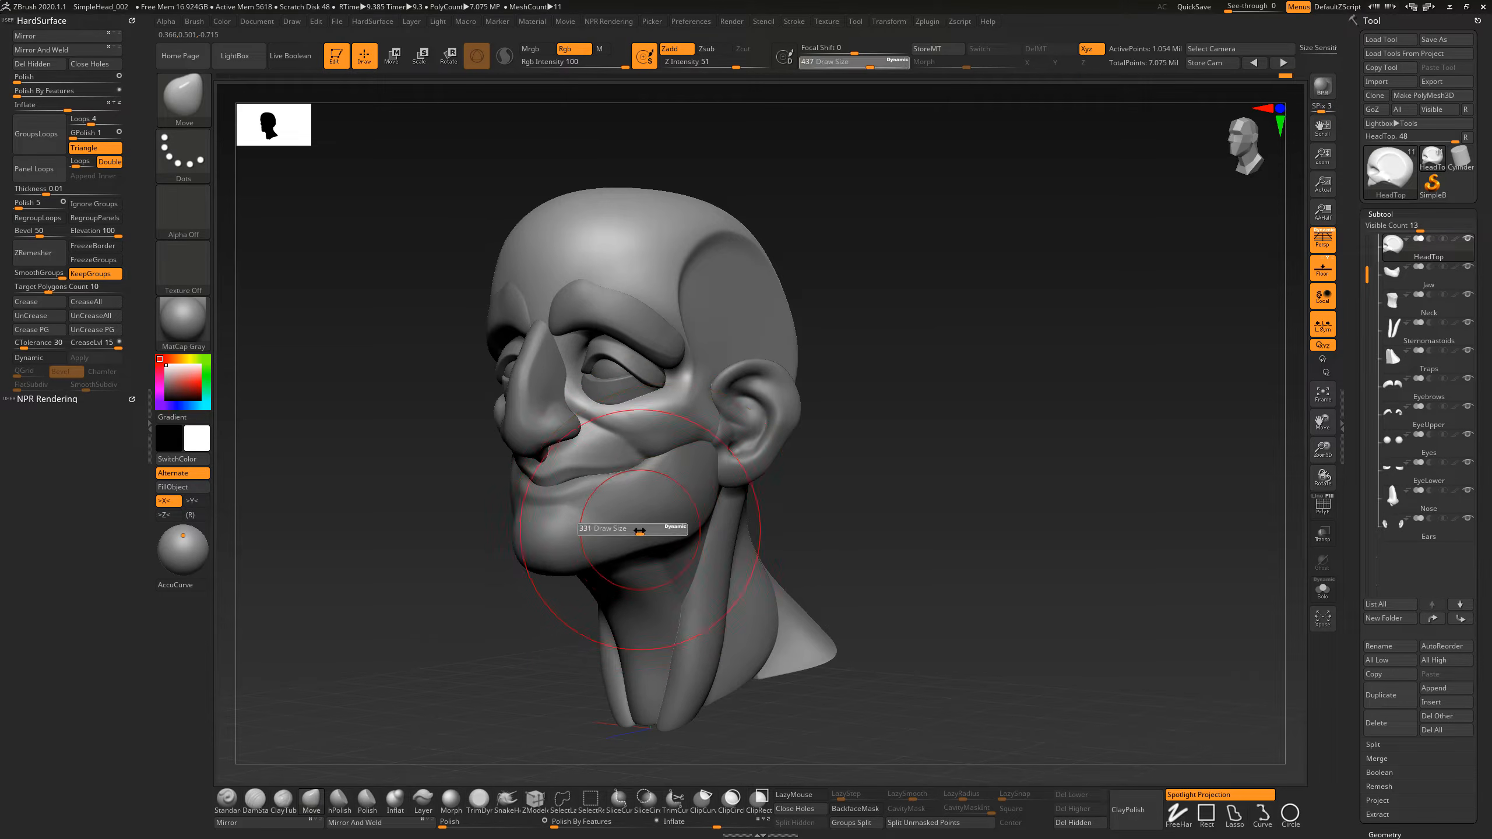
{"action": "left_click", "coordinate": [647, 534], "text": "alt"}
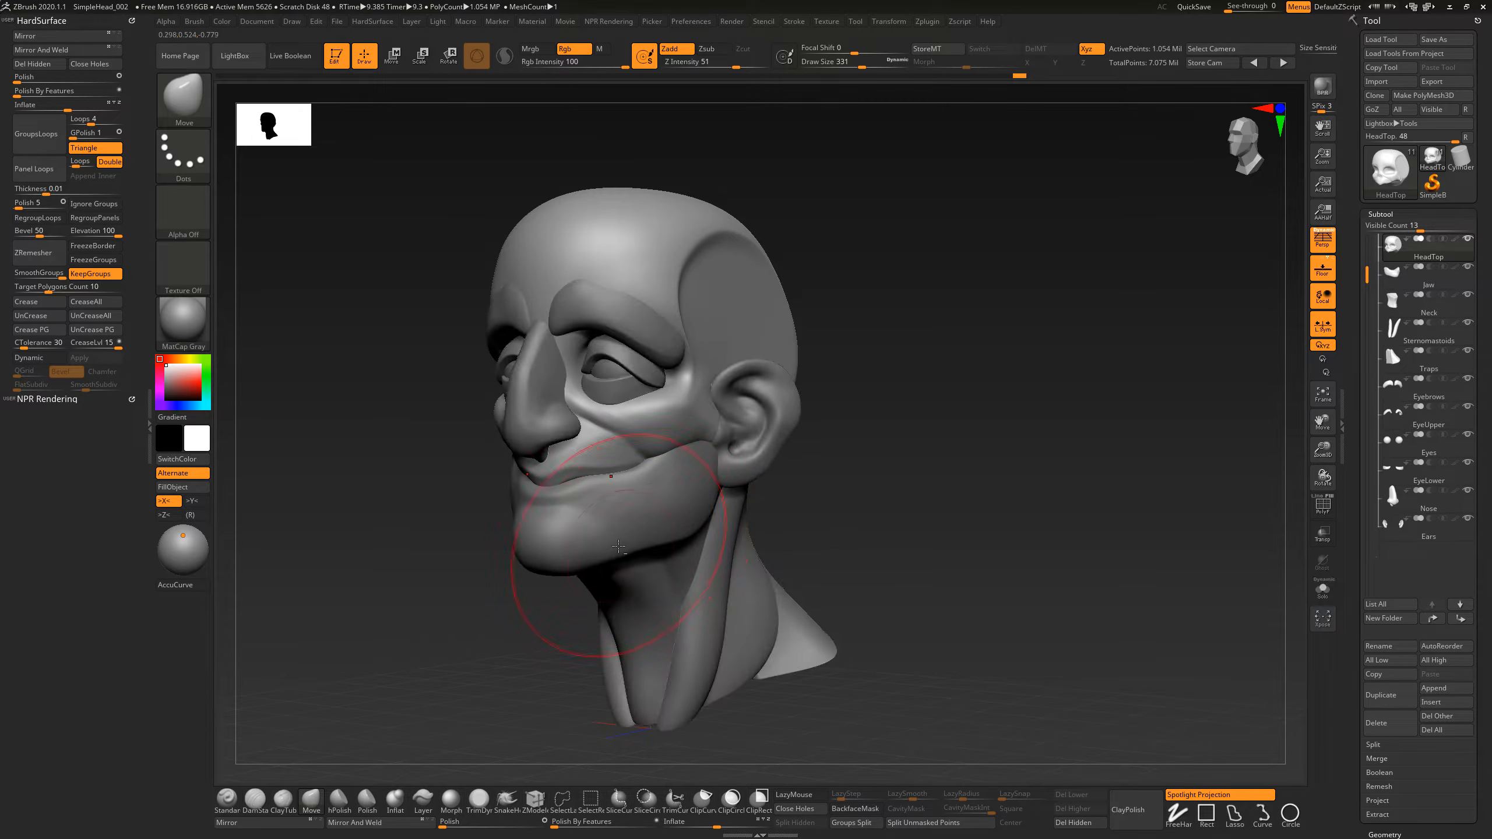
{"action": "left_click", "coordinate": [614, 546], "text": "alt"}
{"action": "left_click_drag", "start_coordinate": [807, 462], "coordinate": [740, 469]}
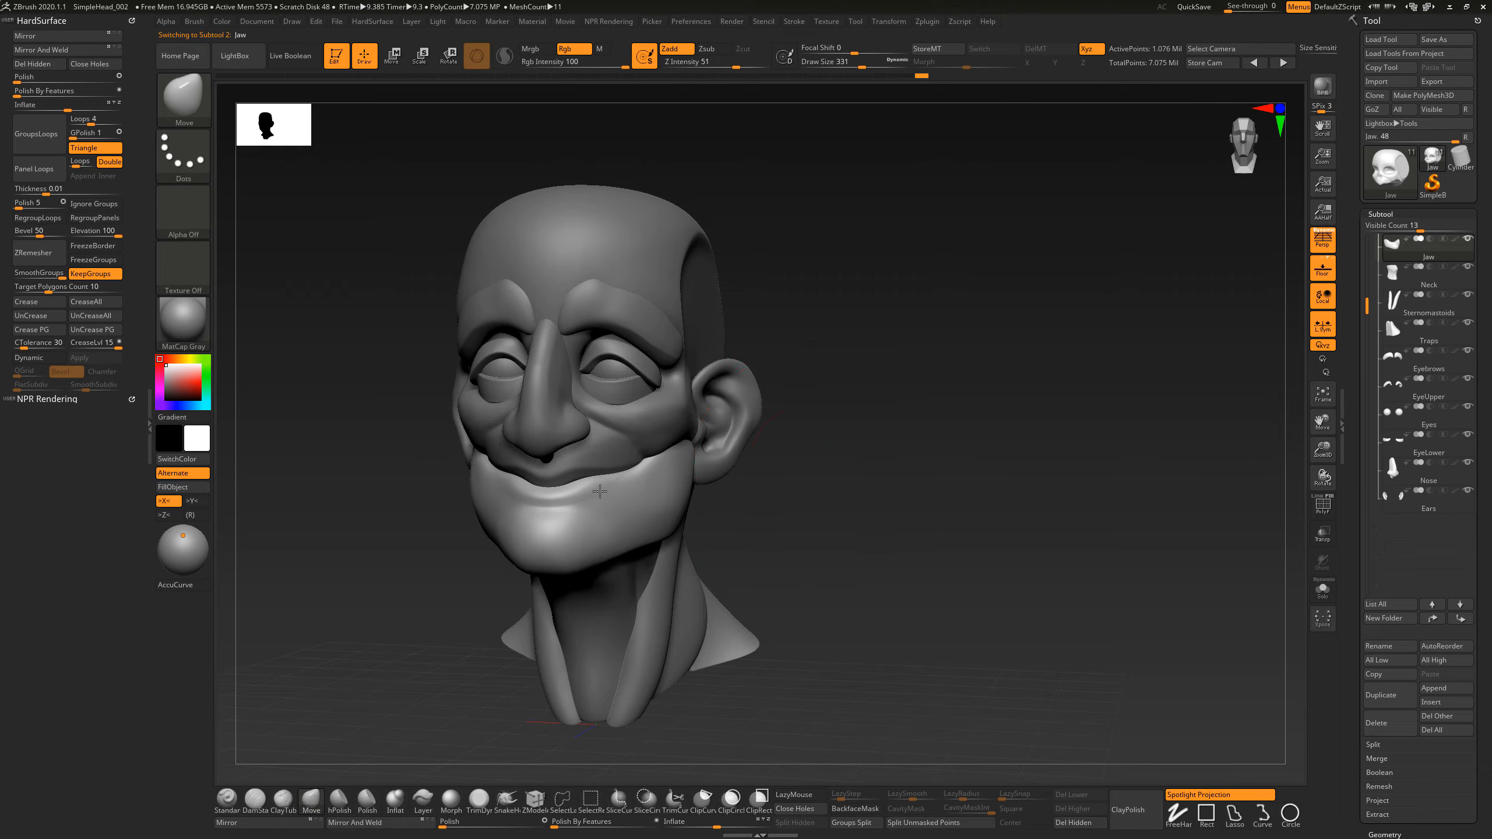
{"action": "left_click_drag", "start_coordinate": [600, 491], "coordinate": [601, 506]}
{"action": "left_click_drag", "start_coordinate": [822, 472], "coordinate": [764, 469]}
{"action": "left_click_drag", "start_coordinate": [905, 509], "coordinate": [922, 506]}
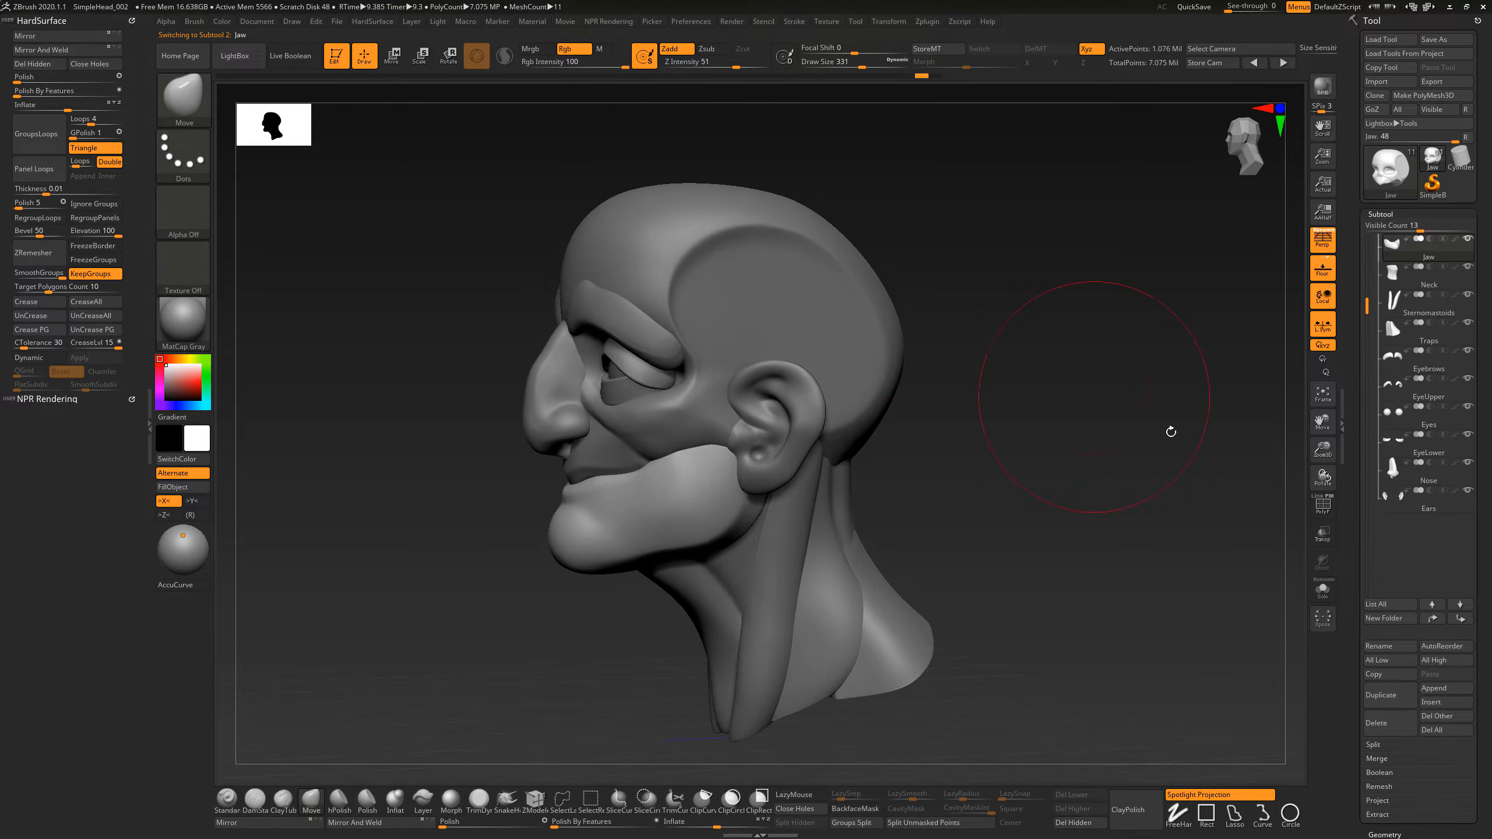
{"action": "left_click_drag", "start_coordinate": [1171, 431], "coordinate": [1128, 511]}
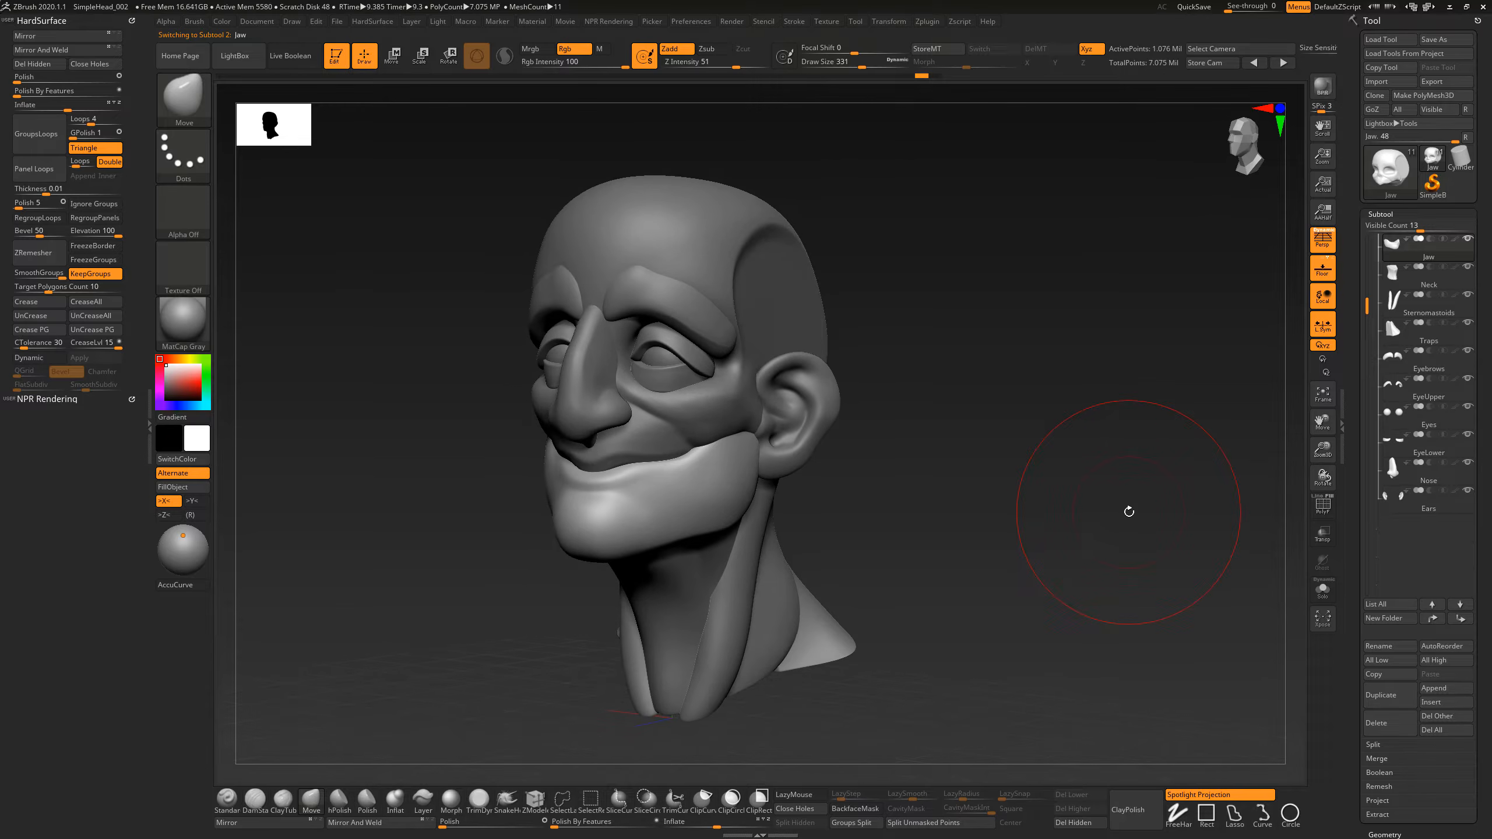
{"action": "scroll", "coordinate": [1385, 368], "scroll_direction": "up", "scroll_amount": 2}
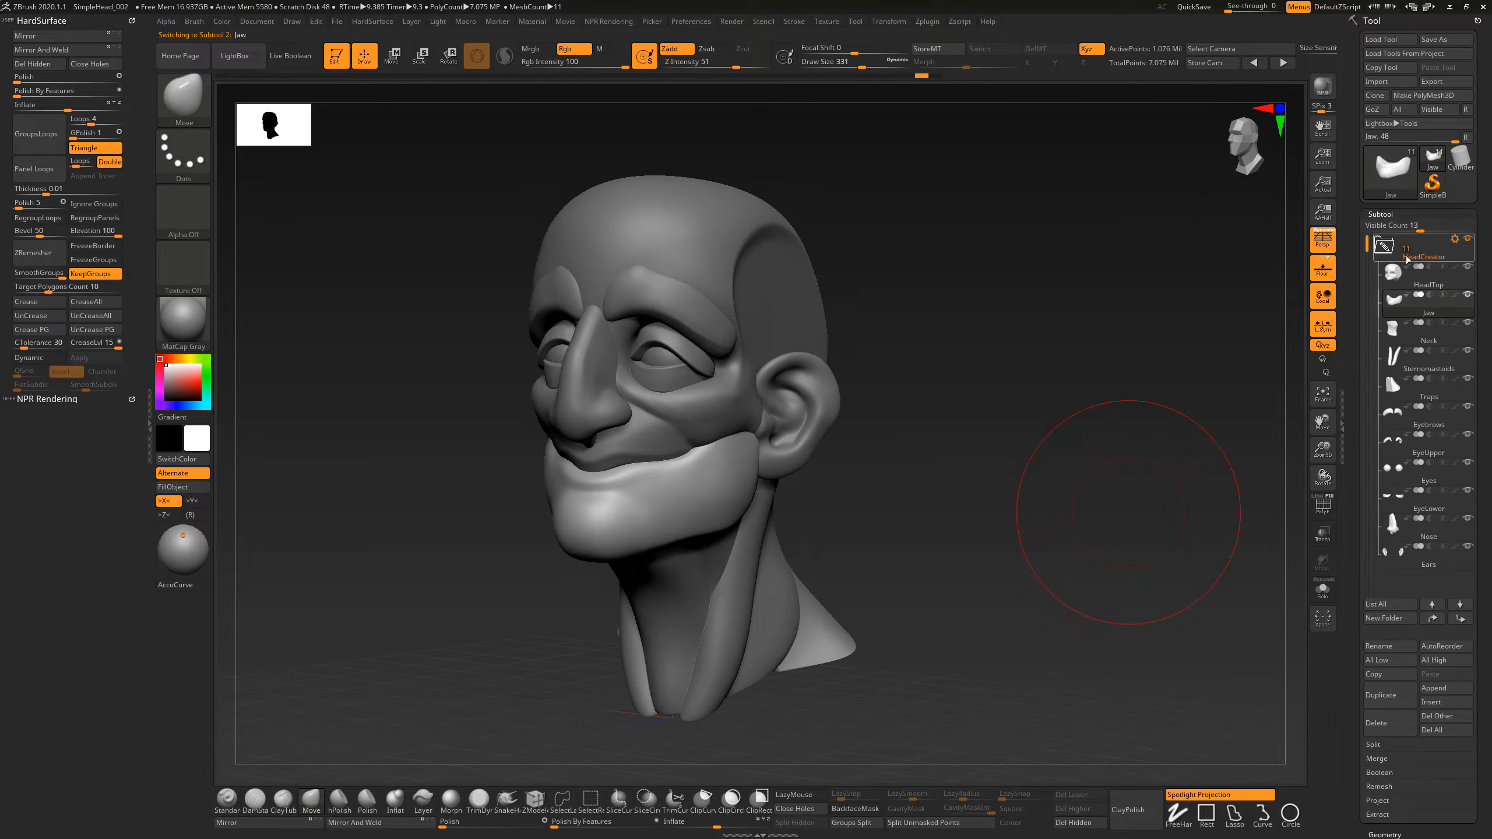
{"action": "left_click", "coordinate": [1384, 247]}
{"action": "left_click", "coordinate": [1385, 249]}
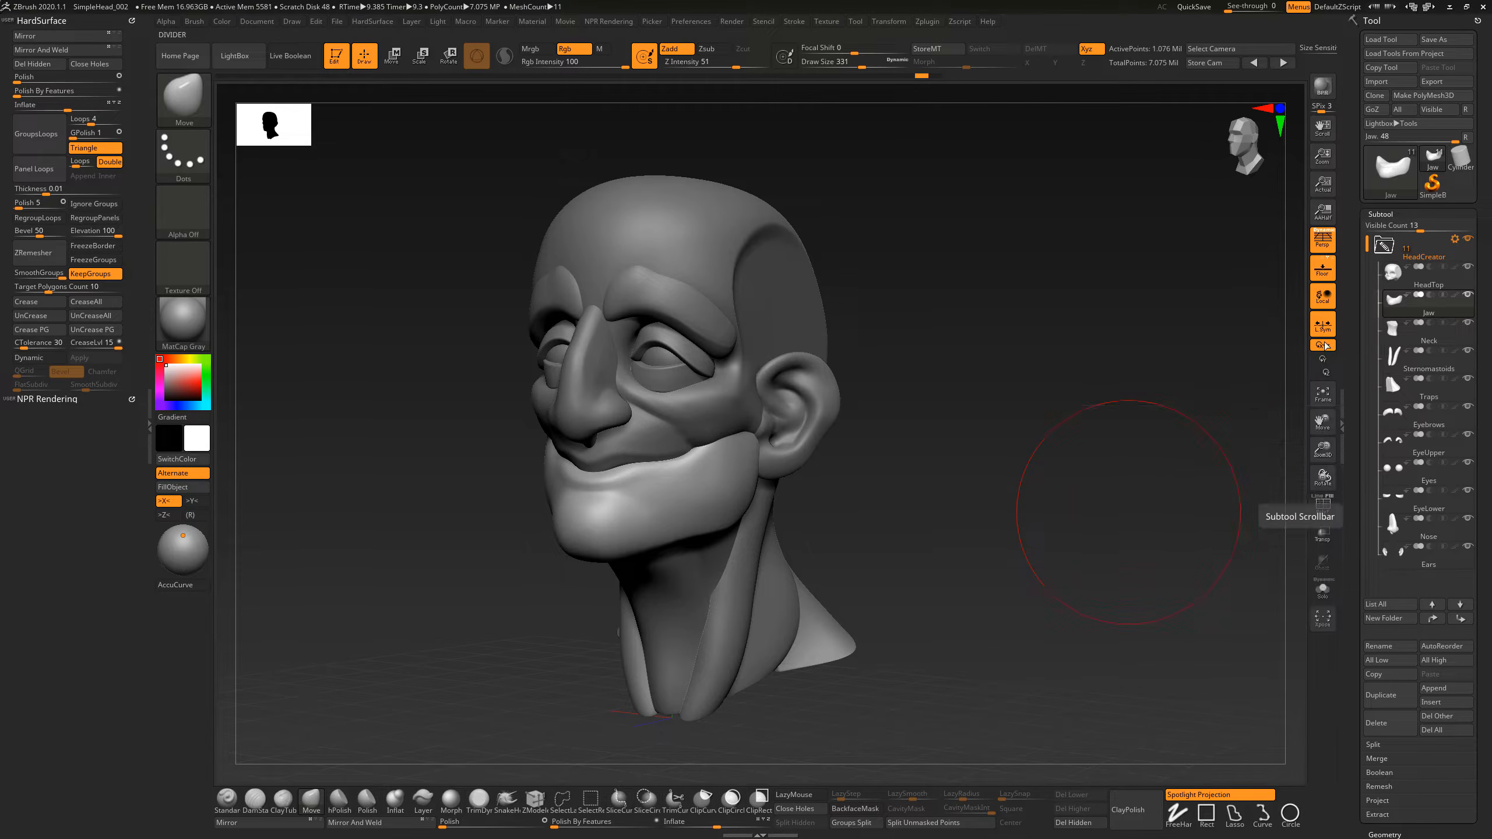
Save the project under the new name SimpleHead_002_V001.ZPR in the SimpleHead_002 folder
{"action": "left_click", "coordinate": [337, 21]}
{"action": "left_click", "coordinate": [433, 45]}
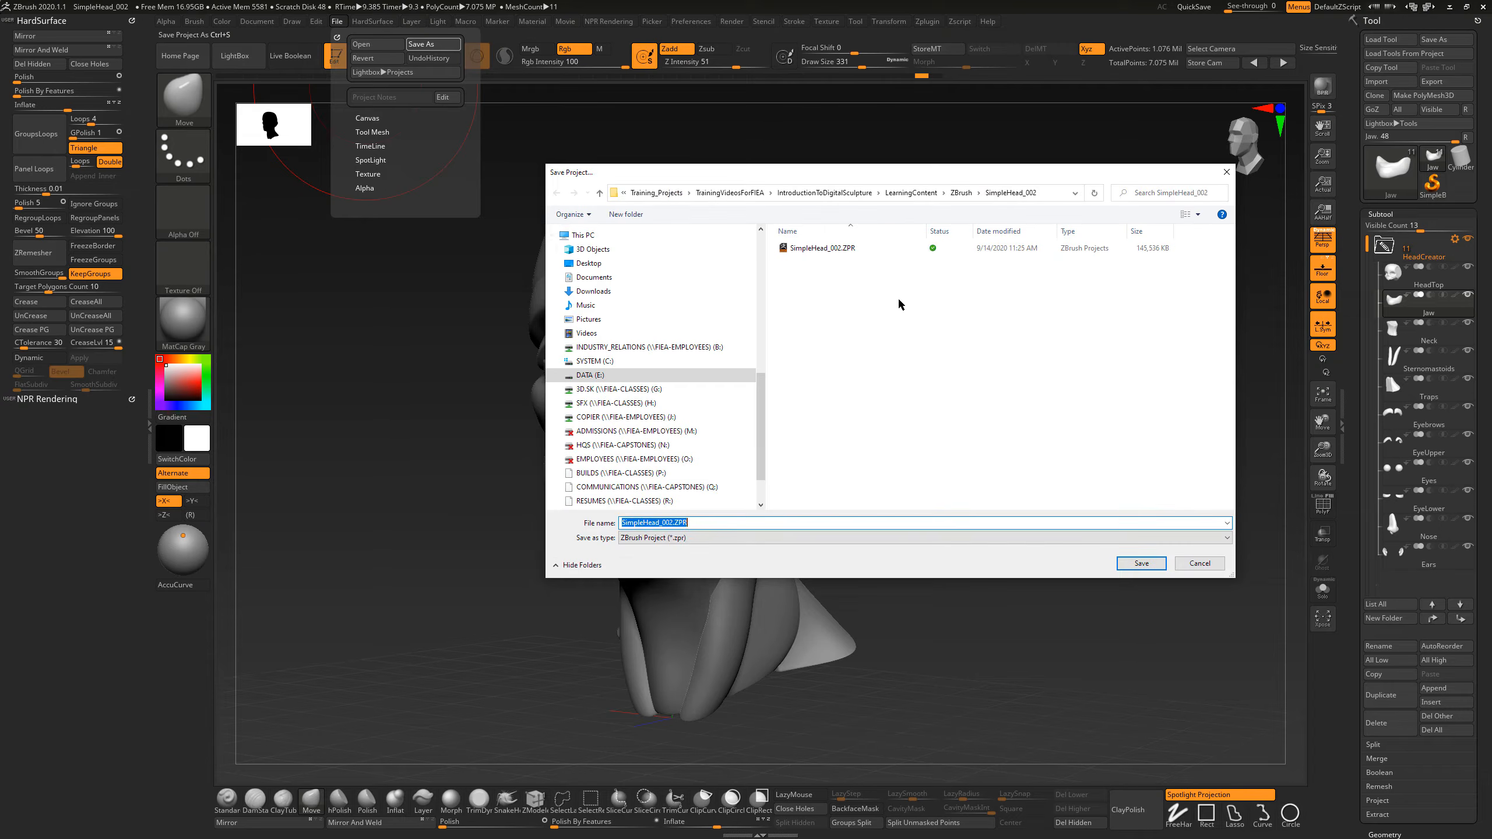
{"action": "left_click", "coordinate": [872, 249]}
{"action": "double_click", "coordinate": [677, 523]}
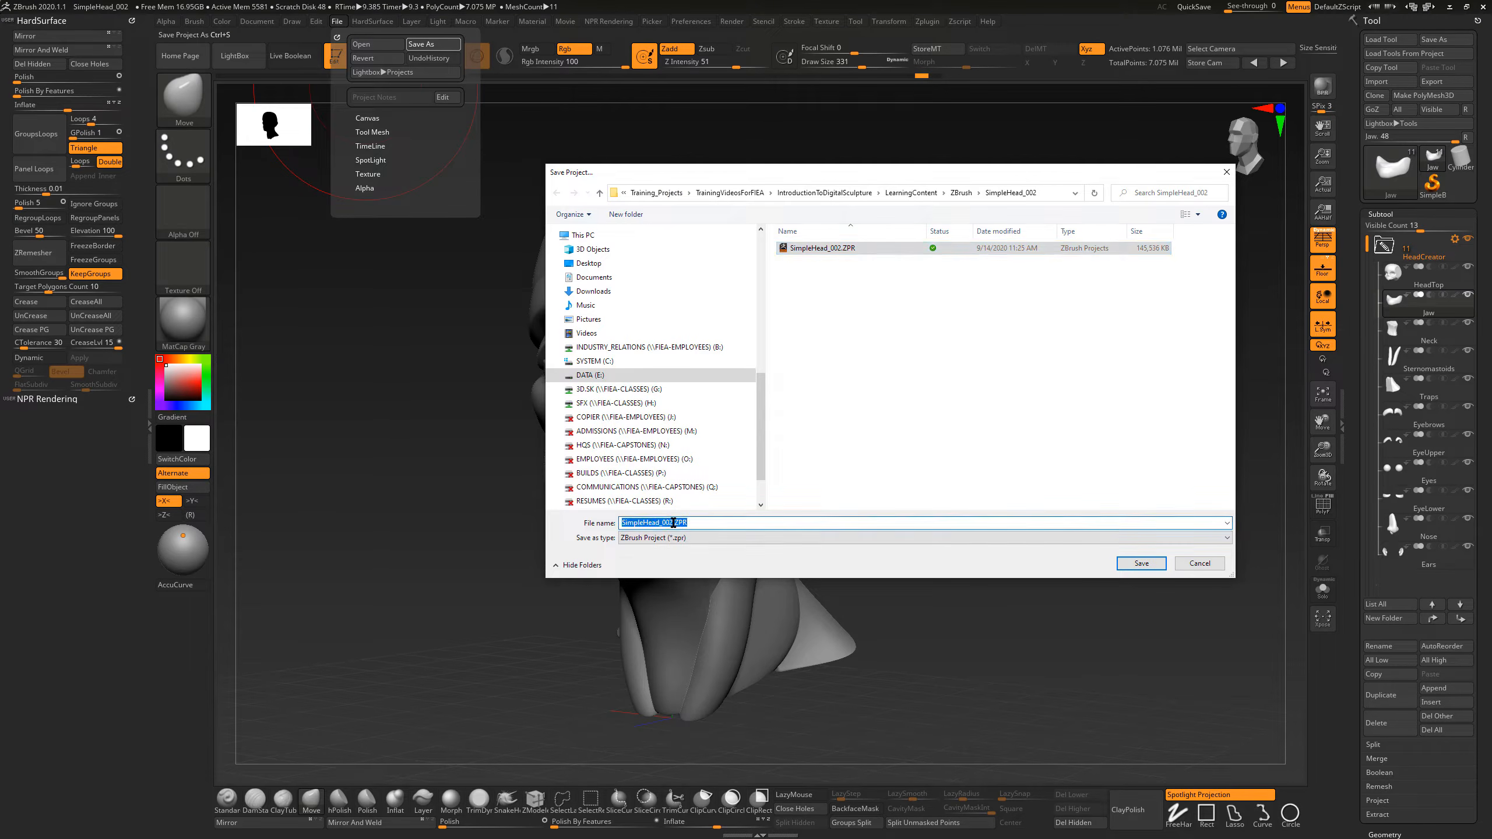
{"action": "left_click", "coordinate": [674, 523]}
{"action": "type", "text": "_"}
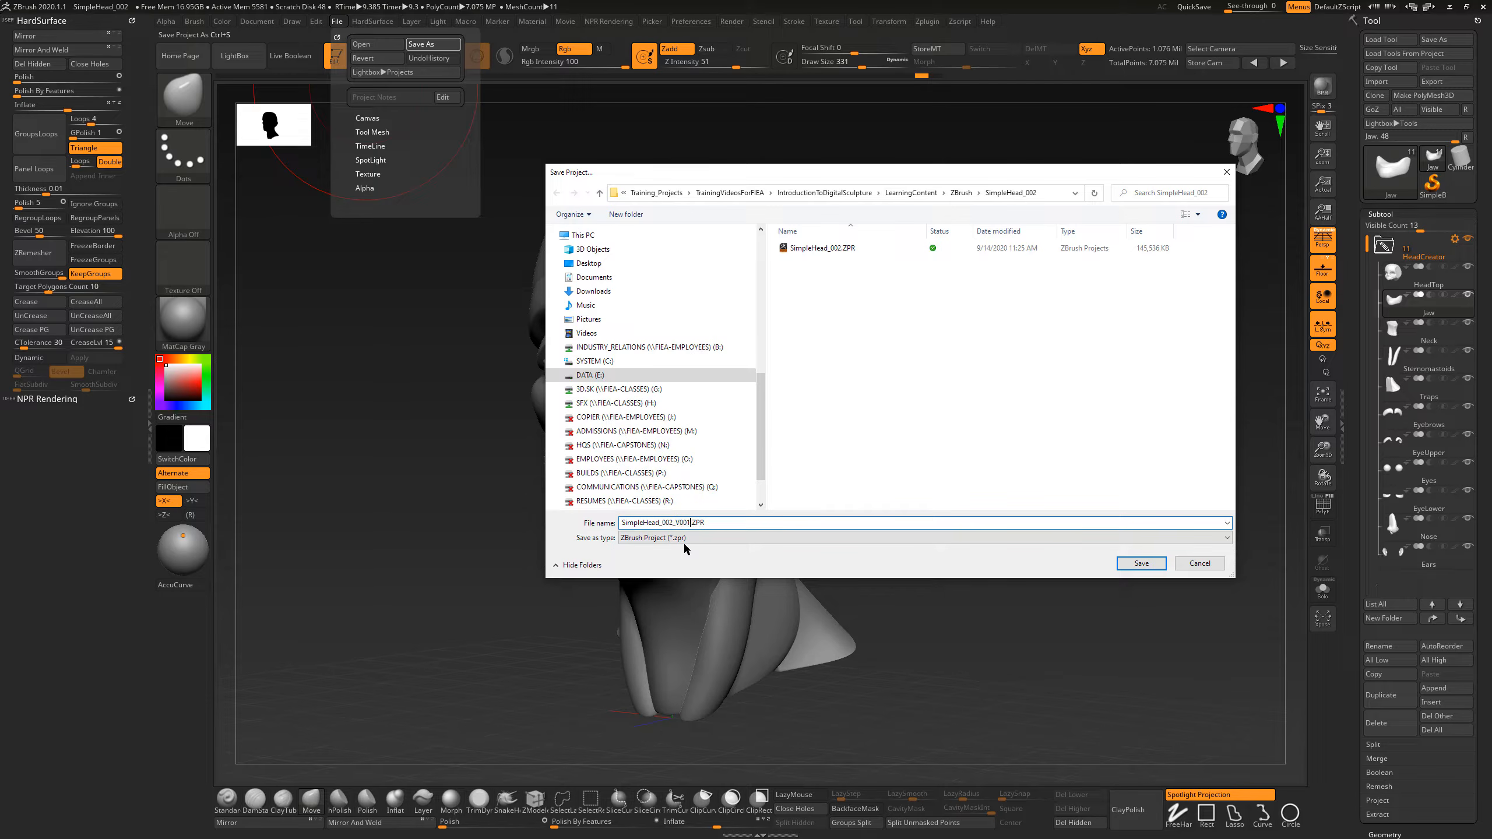
{"action": "type", "text": "V001"}
{"action": "left_click", "coordinate": [1141, 563]}
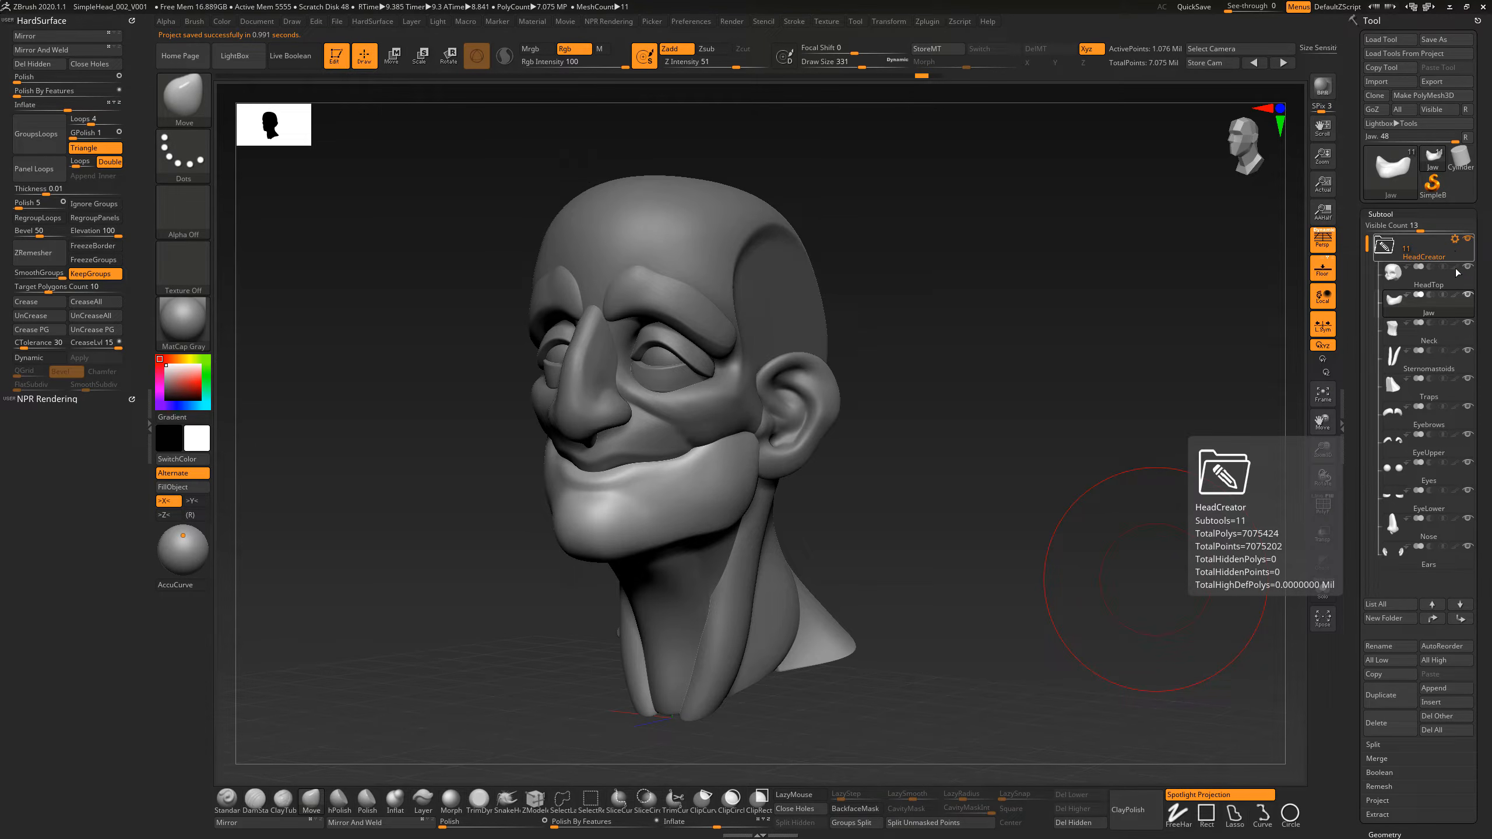
Run Boolean Folder on the HeadCreator folder, then collapse the folder and select the generated UMesh_HeadTop subtool
{"action": "left_click", "coordinate": [1456, 242]}
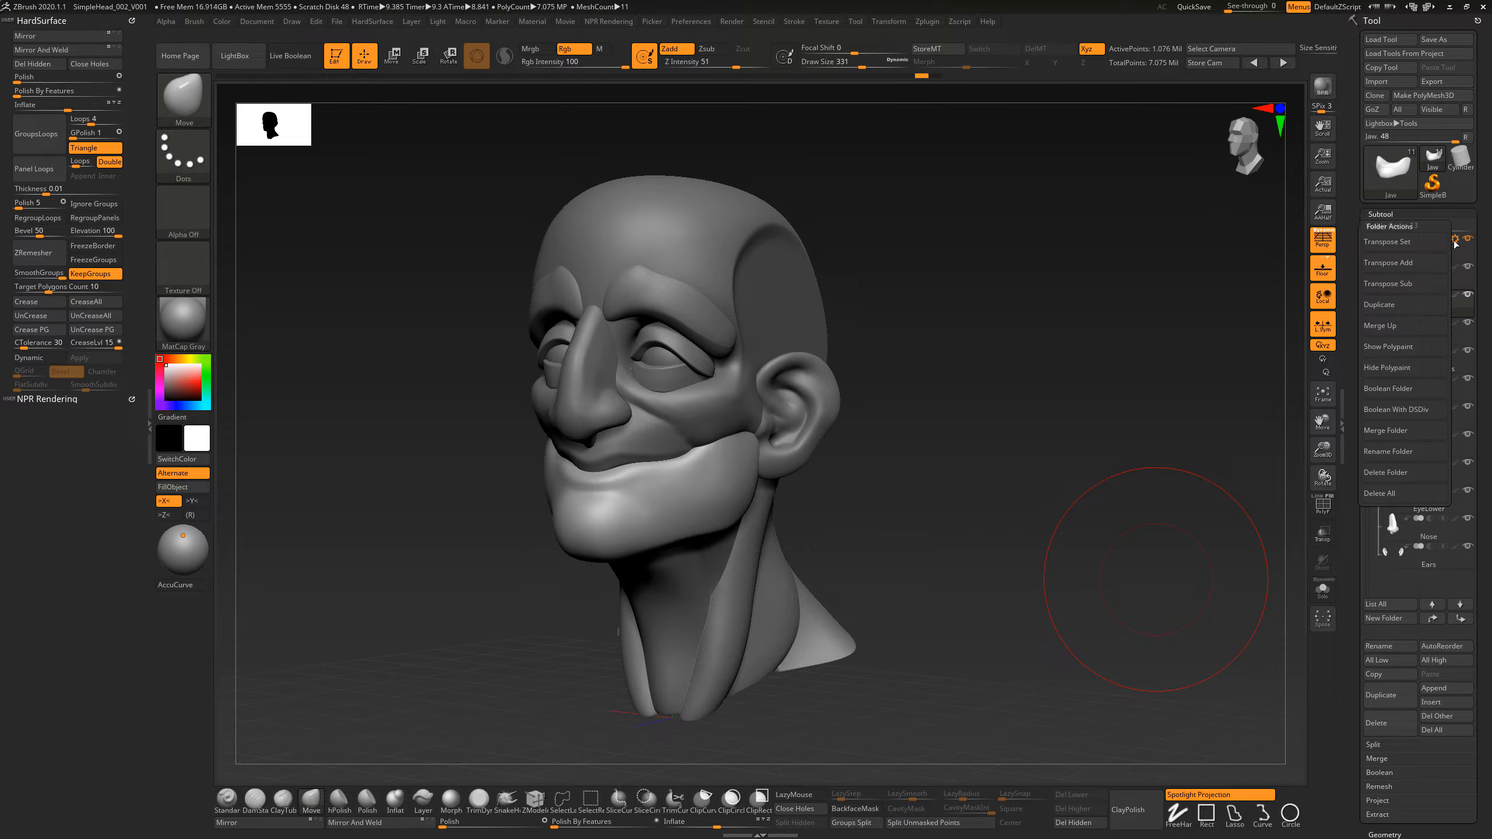
{"action": "left_click", "coordinate": [1410, 393]}
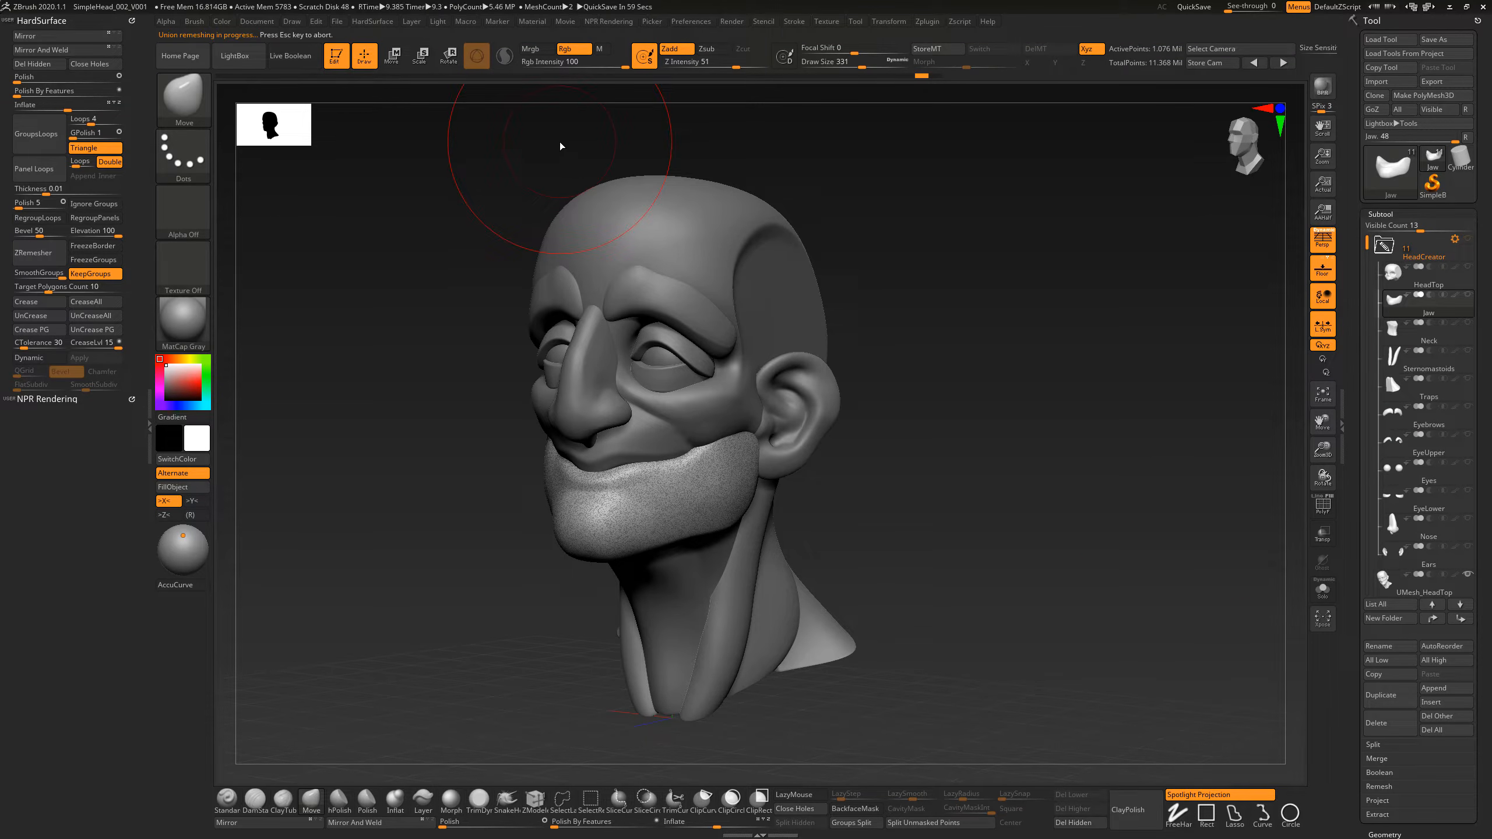
{"action": "mouse_move", "coordinate": [1378, 257]}
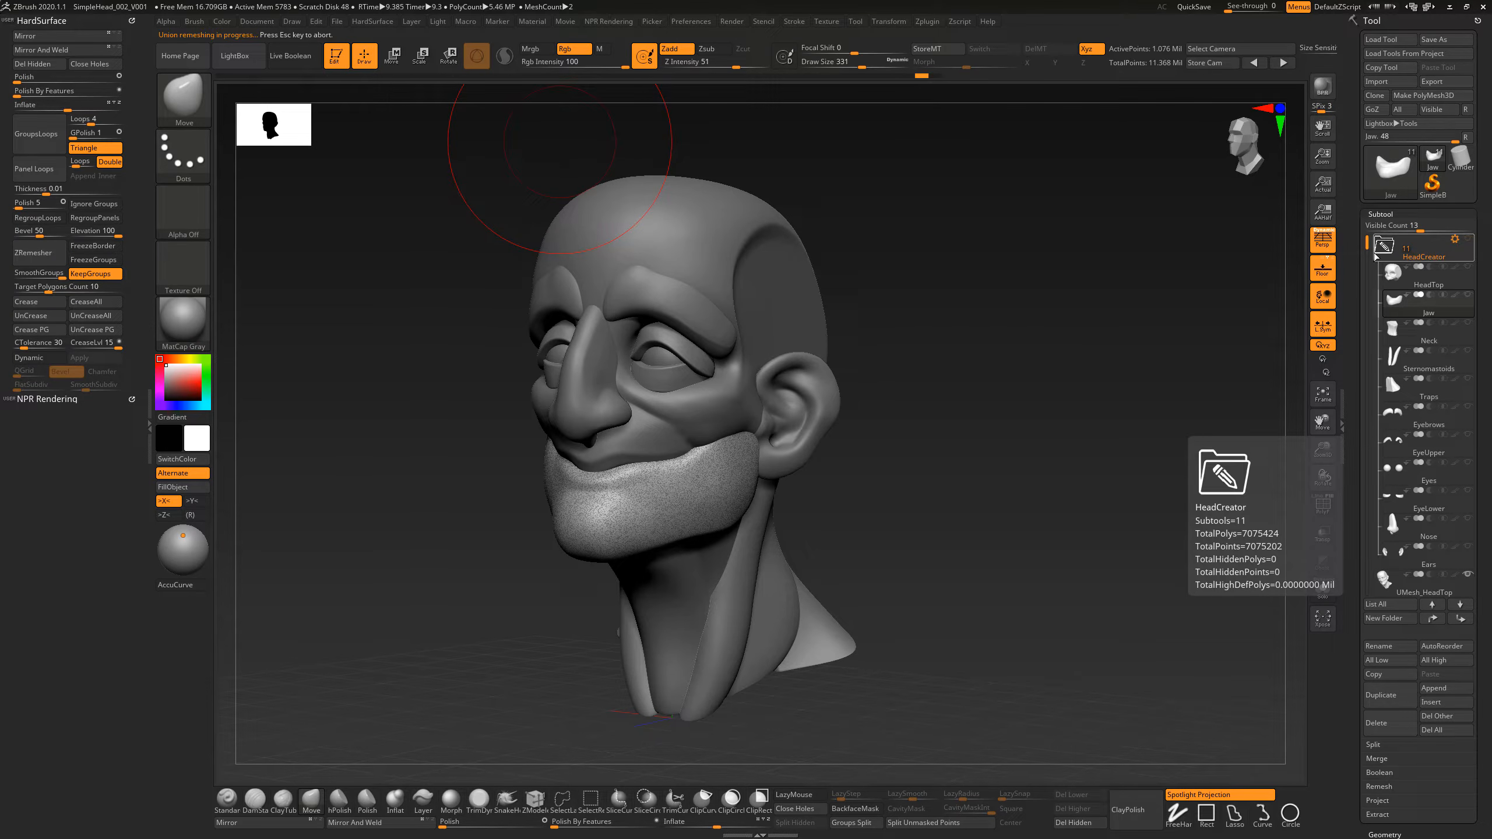
{"action": "left_click", "coordinate": [1385, 241]}
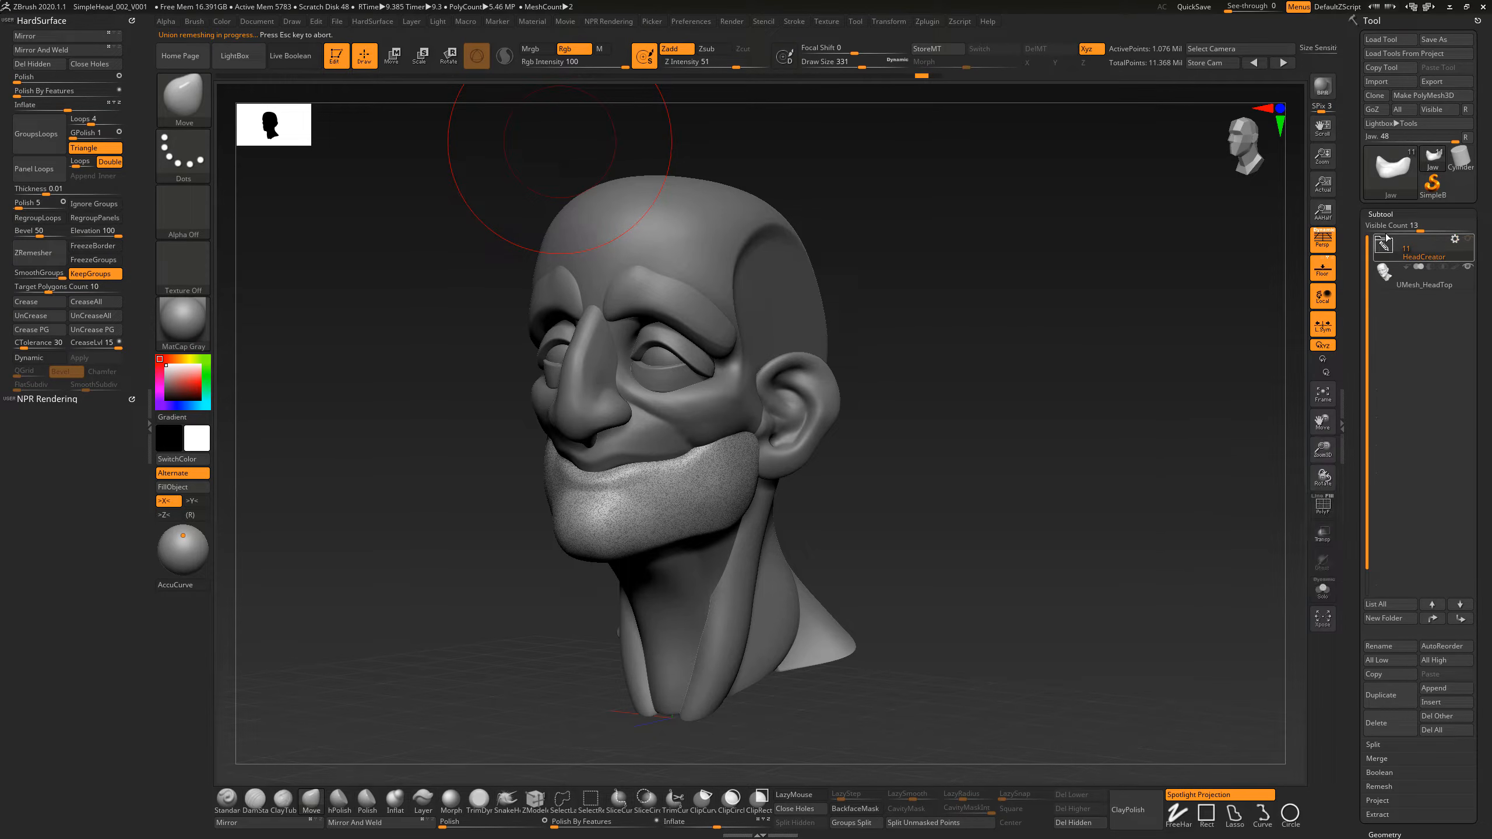
{"action": "left_click", "coordinate": [1398, 286]}
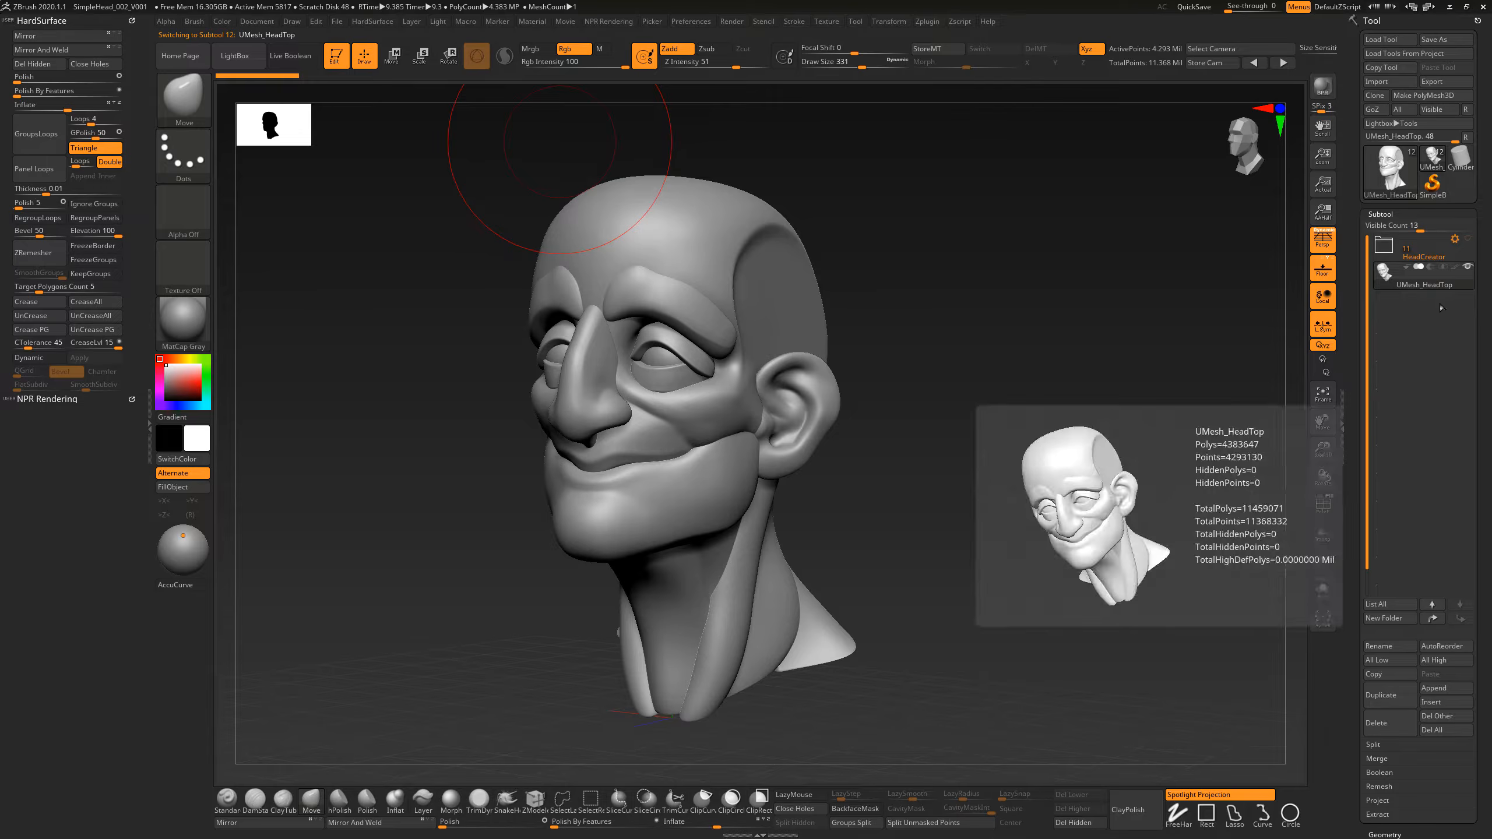
Show the merged head's polygroup colours with the Polyframe lines off, and set the draw size to 167
{"action": "mouse_move", "coordinate": [1414, 253]}
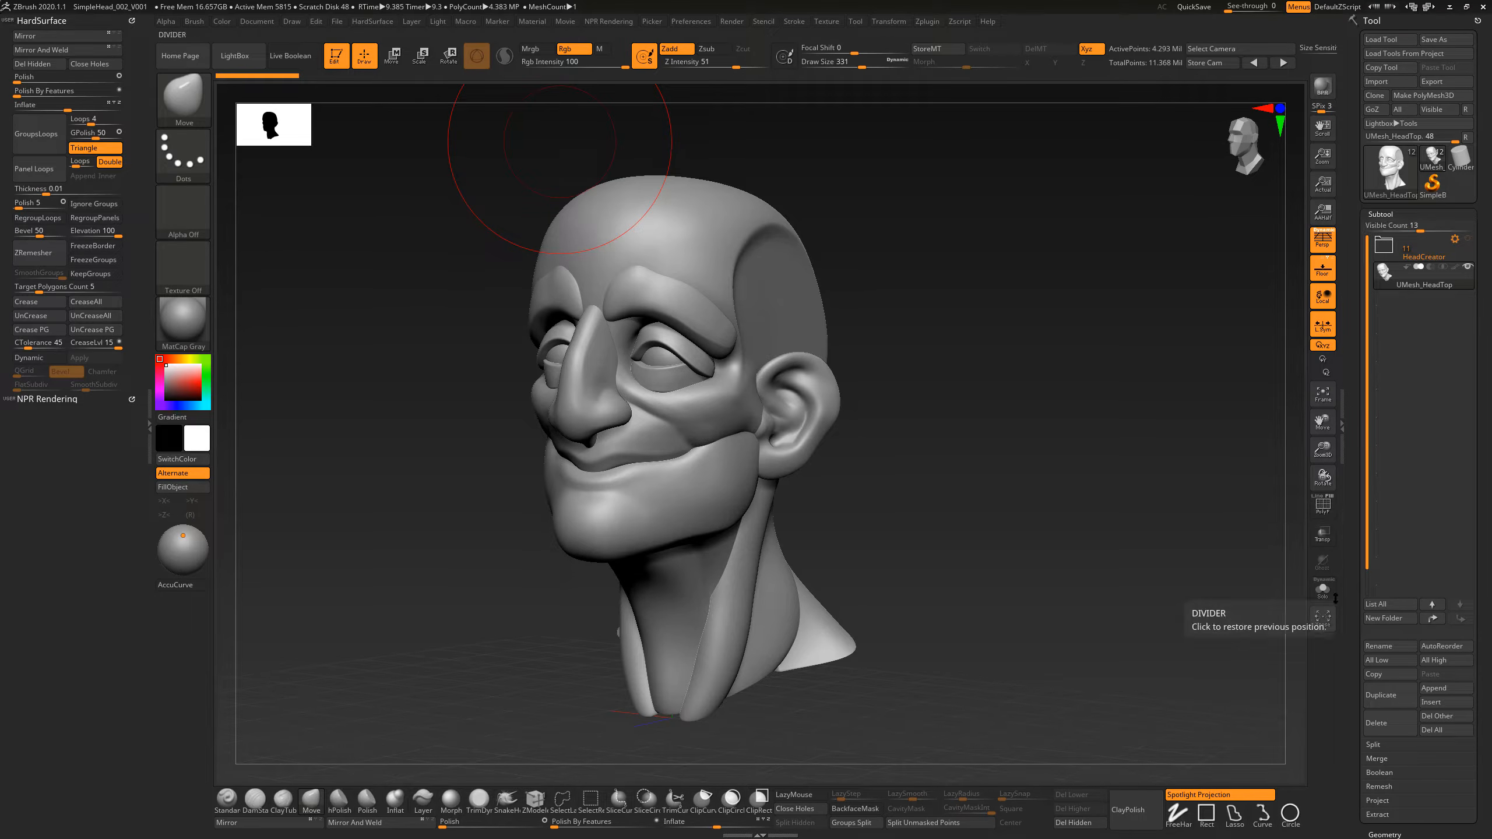
{"action": "left_click", "coordinate": [1322, 506]}
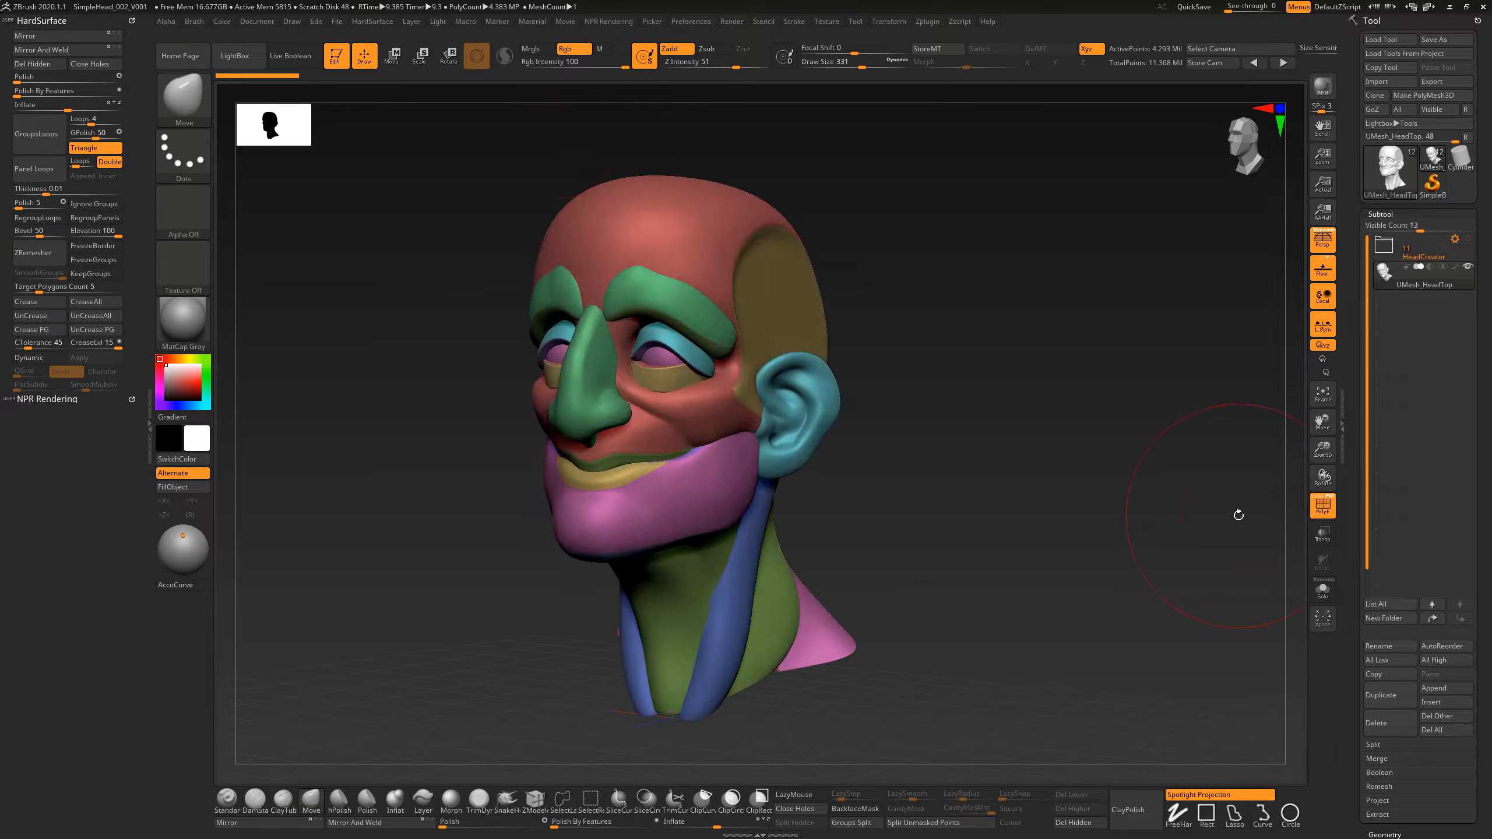
{"action": "mouse_move", "coordinate": [1000, 531]}
{"action": "left_mouse_down"}
{"action": "mouse_move", "coordinate": [1016, 483]}
{"action": "mouse_move", "coordinate": [1029, 614]}
{"action": "mouse_move", "coordinate": [1065, 546]}
{"action": "mouse_move", "coordinate": [1029, 506]}
{"action": "mouse_move", "coordinate": [1052, 493]}
{"action": "mouse_move", "coordinate": [988, 543]}
{"action": "mouse_move", "coordinate": [989, 523]}
{"action": "mouse_move", "coordinate": [1015, 523]}
{"action": "mouse_move", "coordinate": [917, 492]}
{"action": "left_mouse_up"}
{"action": "key", "text": "s"}
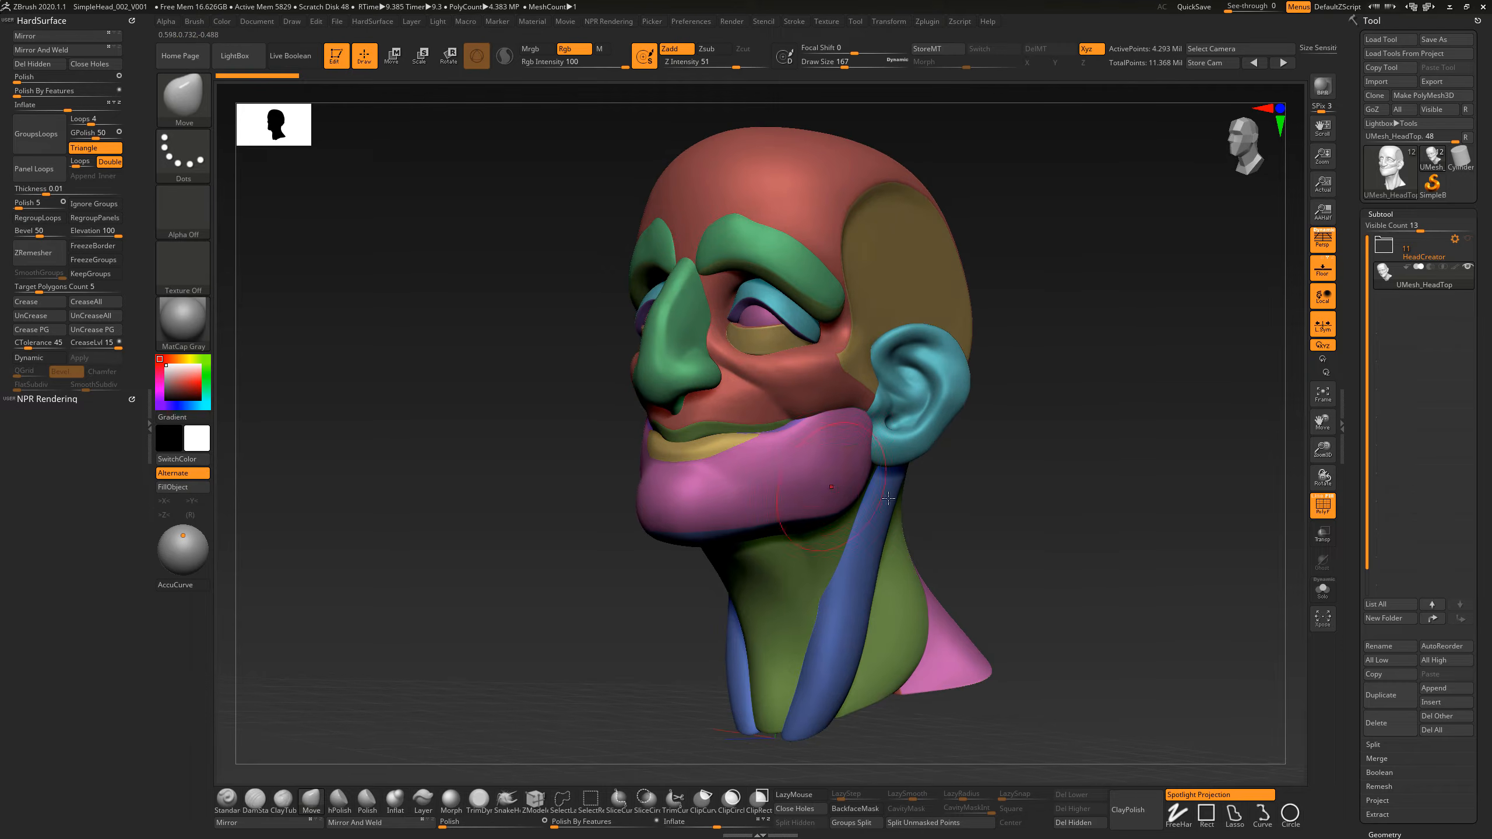
{"action": "left_click", "coordinate": [1315, 503]}
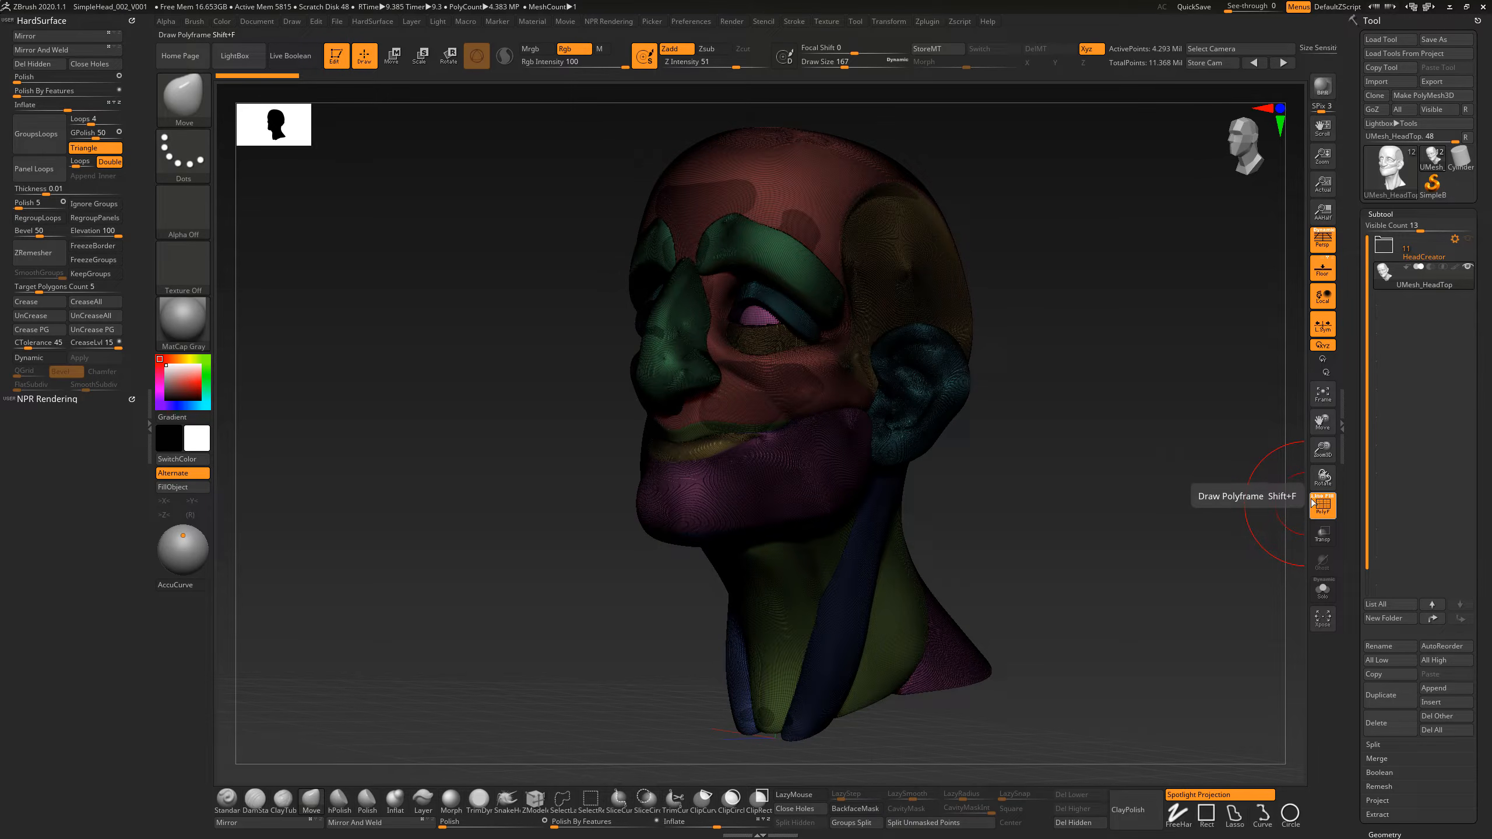
{"action": "left_click", "coordinate": [1314, 498]}
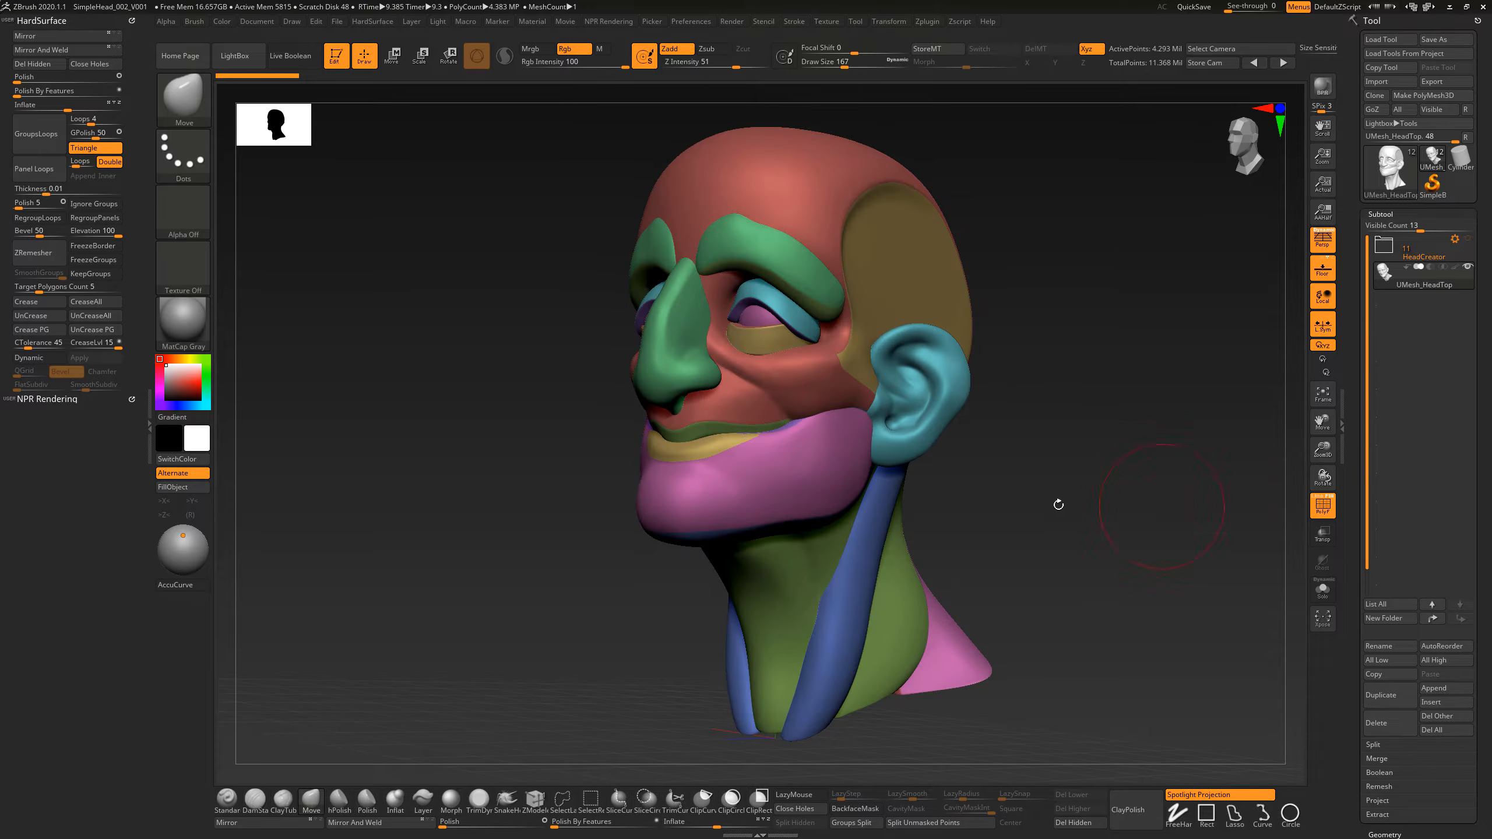
Isolate the jaw polygroup, invert the visibility to examine the mesh inside, and show the whole head again
{"action": "left_click_drag", "start_coordinate": [1021, 505], "coordinate": [1015, 497], "text": "alt"}
{"action": "left_click", "coordinate": [824, 457], "text": "ctrl+shift"}
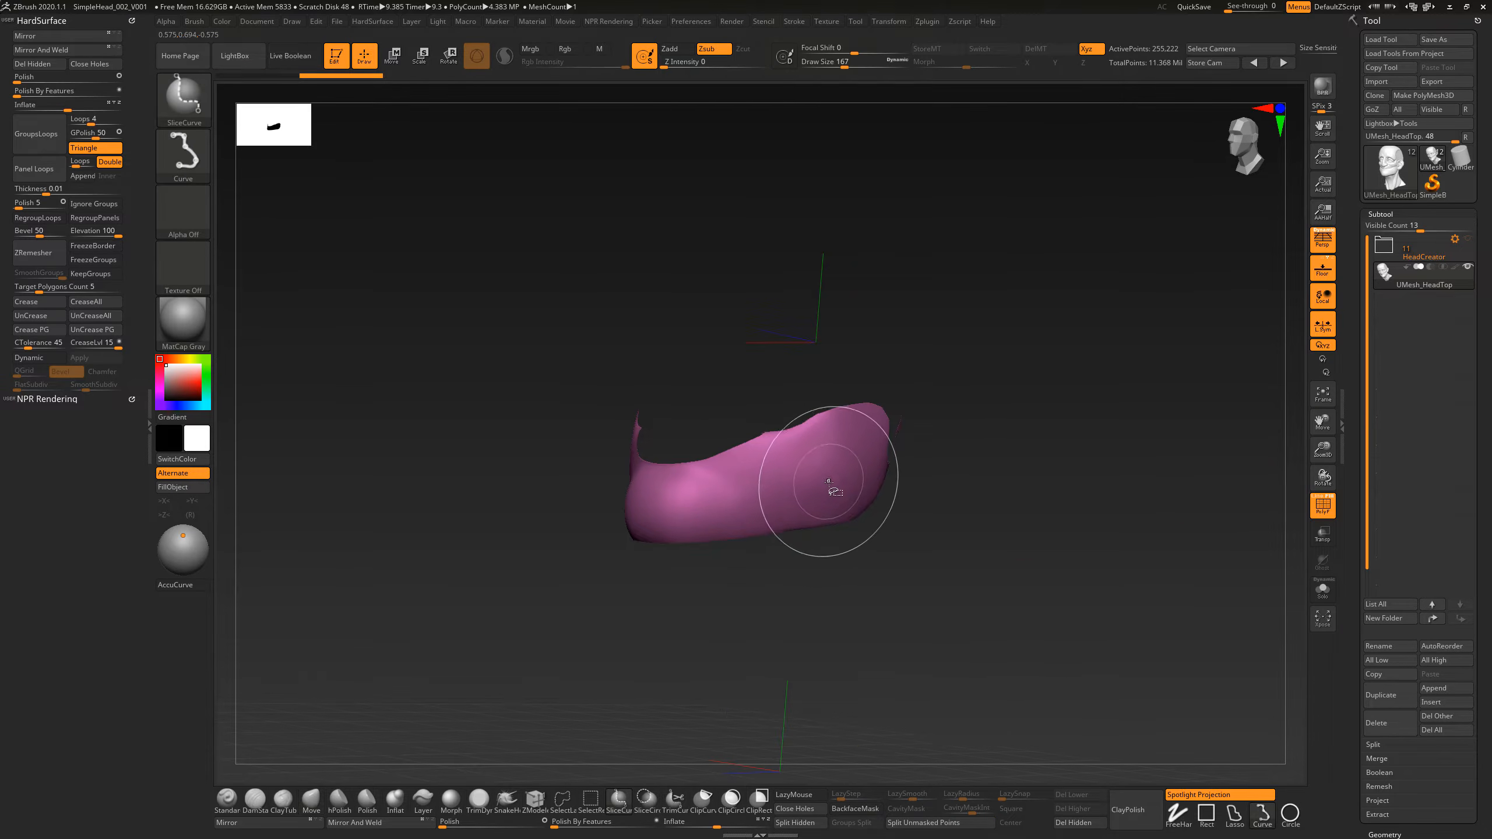
{"action": "left_click", "coordinate": [839, 487], "text": "ctrl+shift"}
{"action": "mouse_move", "coordinate": [1026, 433]}
{"action": "left_mouse_down"}
{"action": "mouse_move", "coordinate": [1026, 410]}
{"action": "mouse_move", "coordinate": [1024, 452]}
{"action": "mouse_move", "coordinate": [904, 450]}
{"action": "left_mouse_up"}
{"action": "key", "text": "ctrl+shift"}
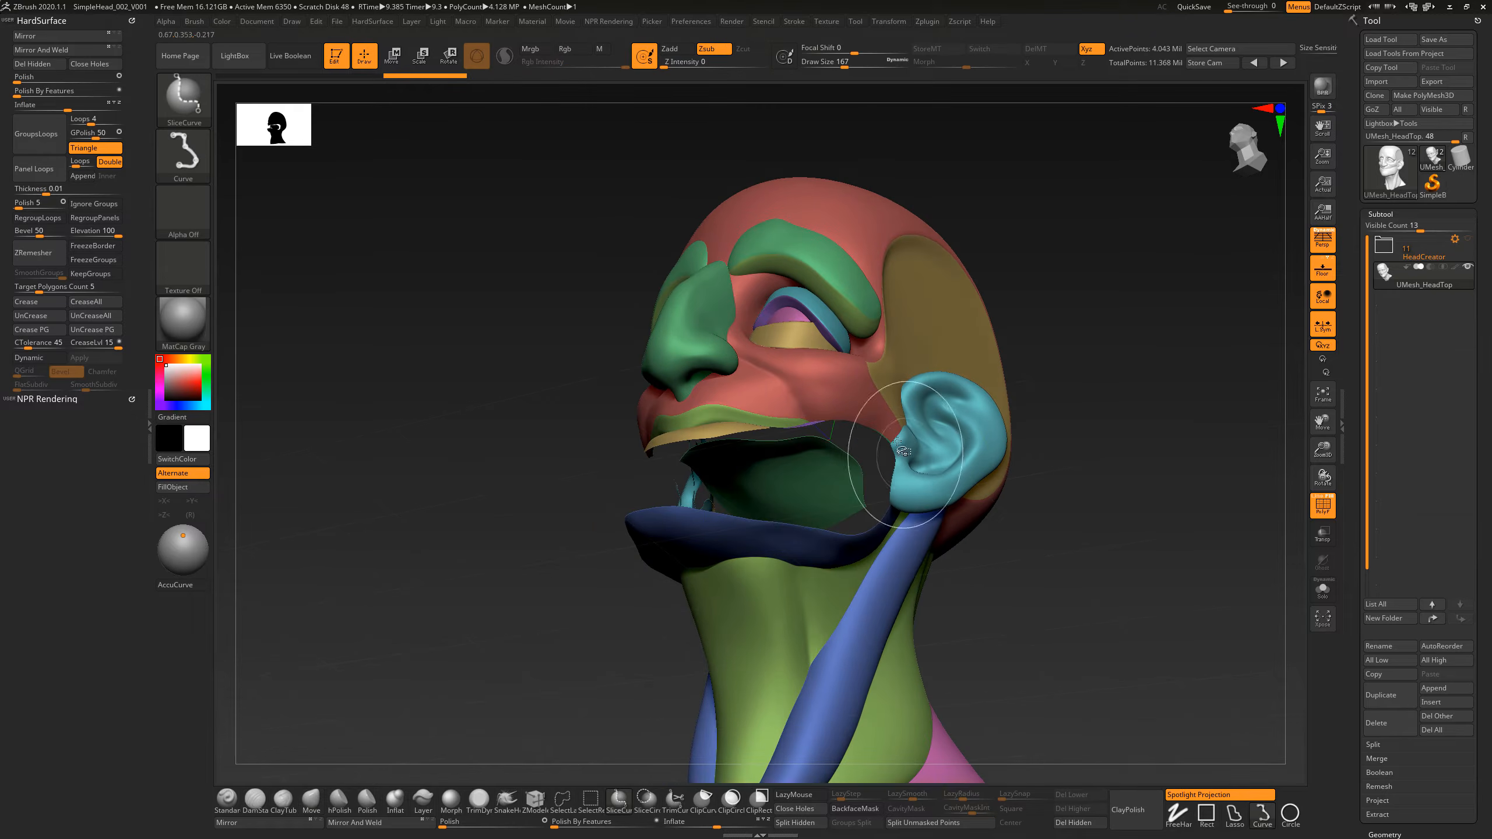
{"action": "left_click", "coordinate": [861, 413], "text": "ctrl+alt+shift"}
{"action": "left_click", "coordinate": [1059, 366], "text": "ctrl+shift"}
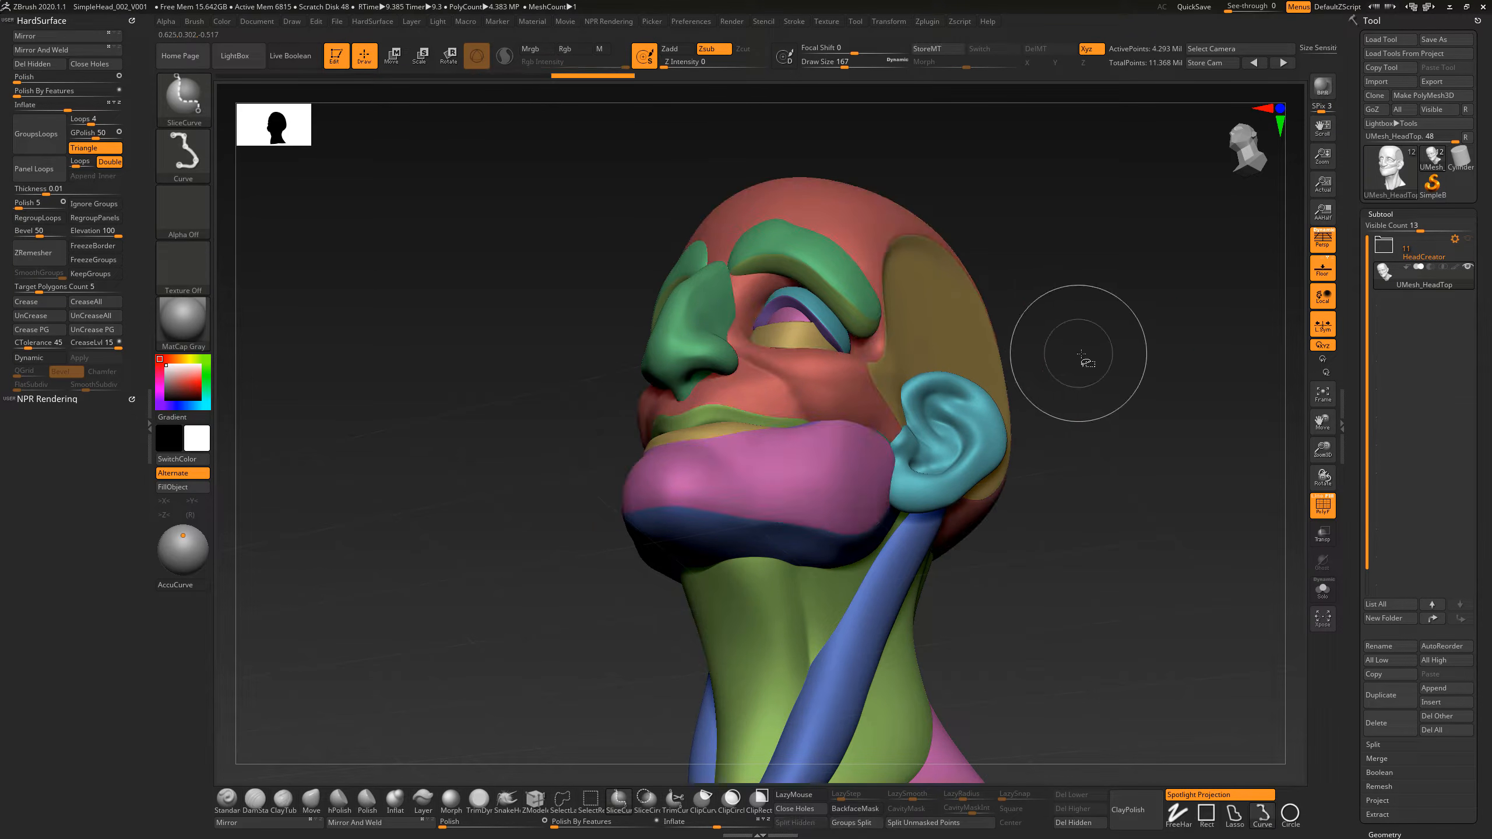
{"action": "mouse_move", "coordinate": [1092, 340]}
{"action": "left_mouse_down"}
{"action": "mouse_move", "coordinate": [1099, 399]}
{"action": "mouse_move", "coordinate": [1052, 383]}
{"action": "mouse_move", "coordinate": [1076, 420]}
{"action": "mouse_move", "coordinate": [1036, 400]}
{"action": "mouse_move", "coordinate": [872, 417]}
{"action": "mouse_move", "coordinate": [846, 528]}
{"action": "mouse_move", "coordinate": [882, 533]}
{"action": "mouse_move", "coordinate": [822, 533]}
{"action": "mouse_move", "coordinate": [1023, 460]}
{"action": "mouse_move", "coordinate": [1012, 442]}
{"action": "mouse_move", "coordinate": [1091, 499]}
{"action": "mouse_move", "coordinate": [1036, 457]}
{"action": "mouse_move", "coordinate": [1034, 500]}
{"action": "mouse_move", "coordinate": [1060, 509]}
{"action": "left_mouse_up"}
{"action": "left_click", "coordinate": [868, 426], "text": "ctrl+shift"}
{"action": "left_click", "coordinate": [842, 548], "text": "ctrl+shift"}
Remesh the merged UMesh_HeadTop head with DynaMesh at a resolution of 600
{"action": "left_click_drag", "start_coordinate": [1360, 342], "coordinate": [1377, 451]}
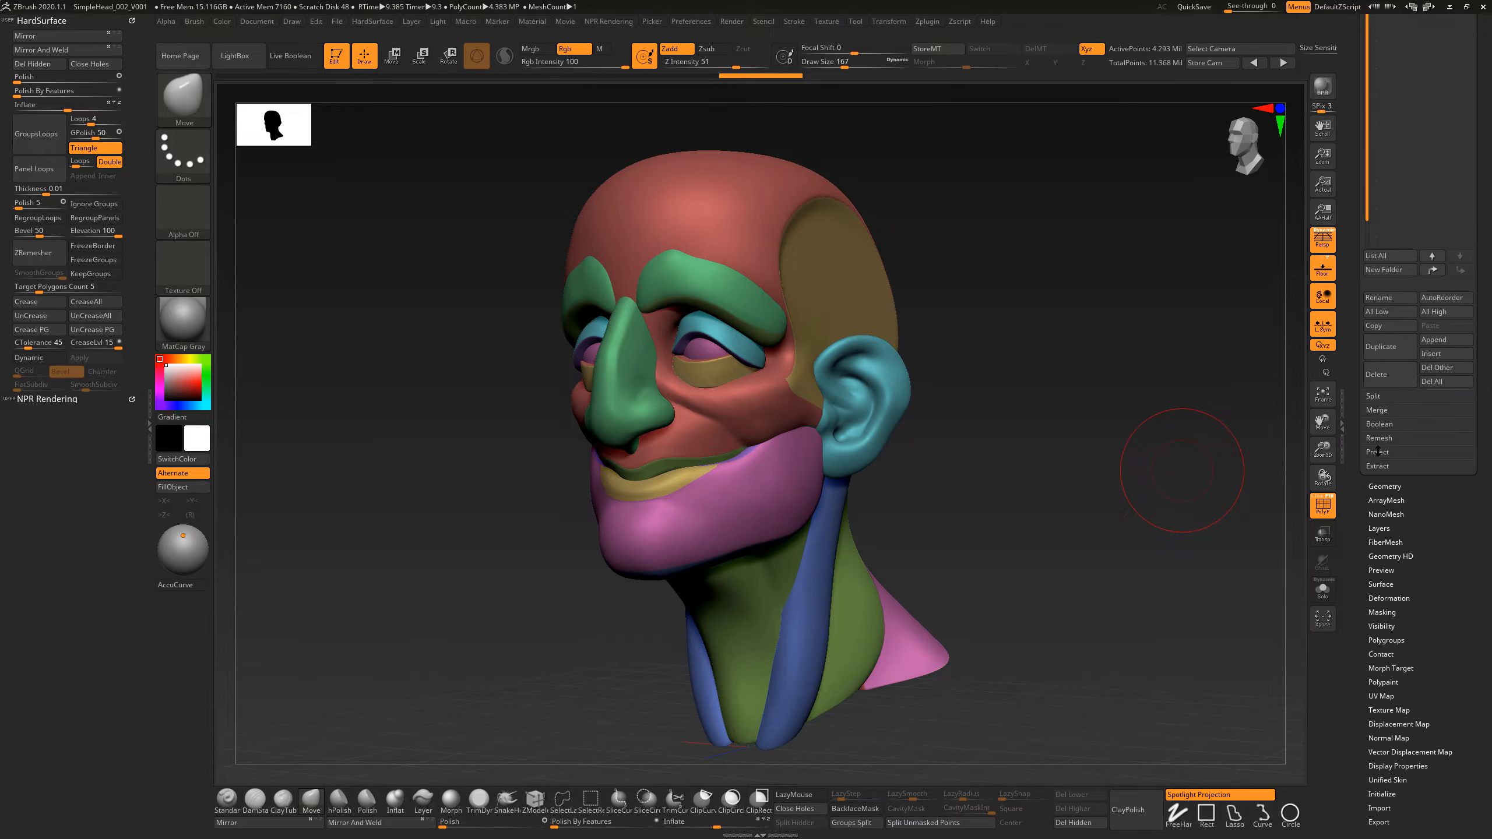
{"action": "left_click", "coordinate": [1389, 485]}
{"action": "left_click_drag", "start_coordinate": [1419, 371], "coordinate": [1419, 656]}
{"action": "left_click", "coordinate": [1391, 388]}
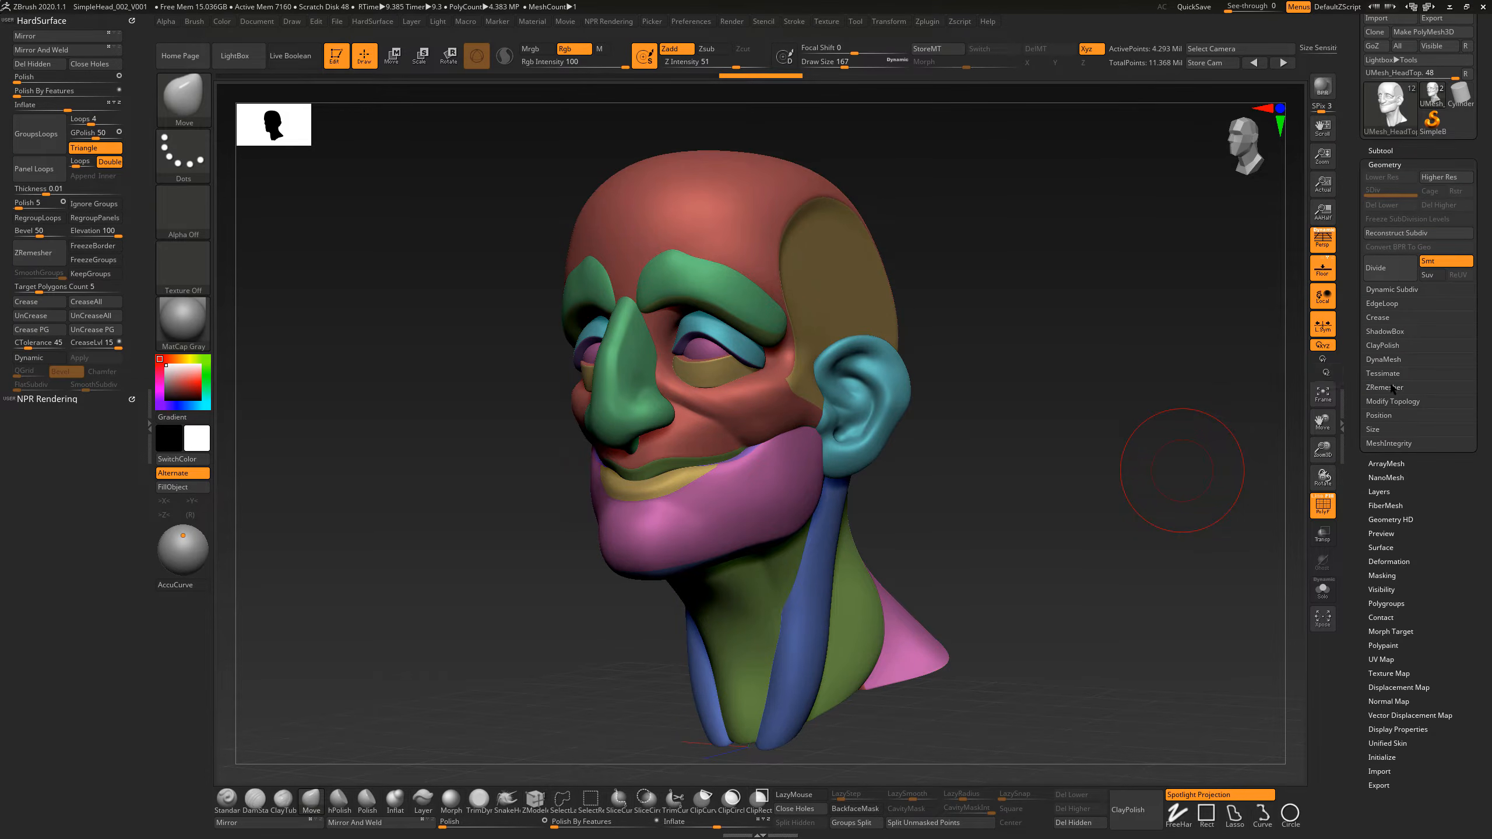
{"action": "left_click", "coordinate": [1386, 359]}
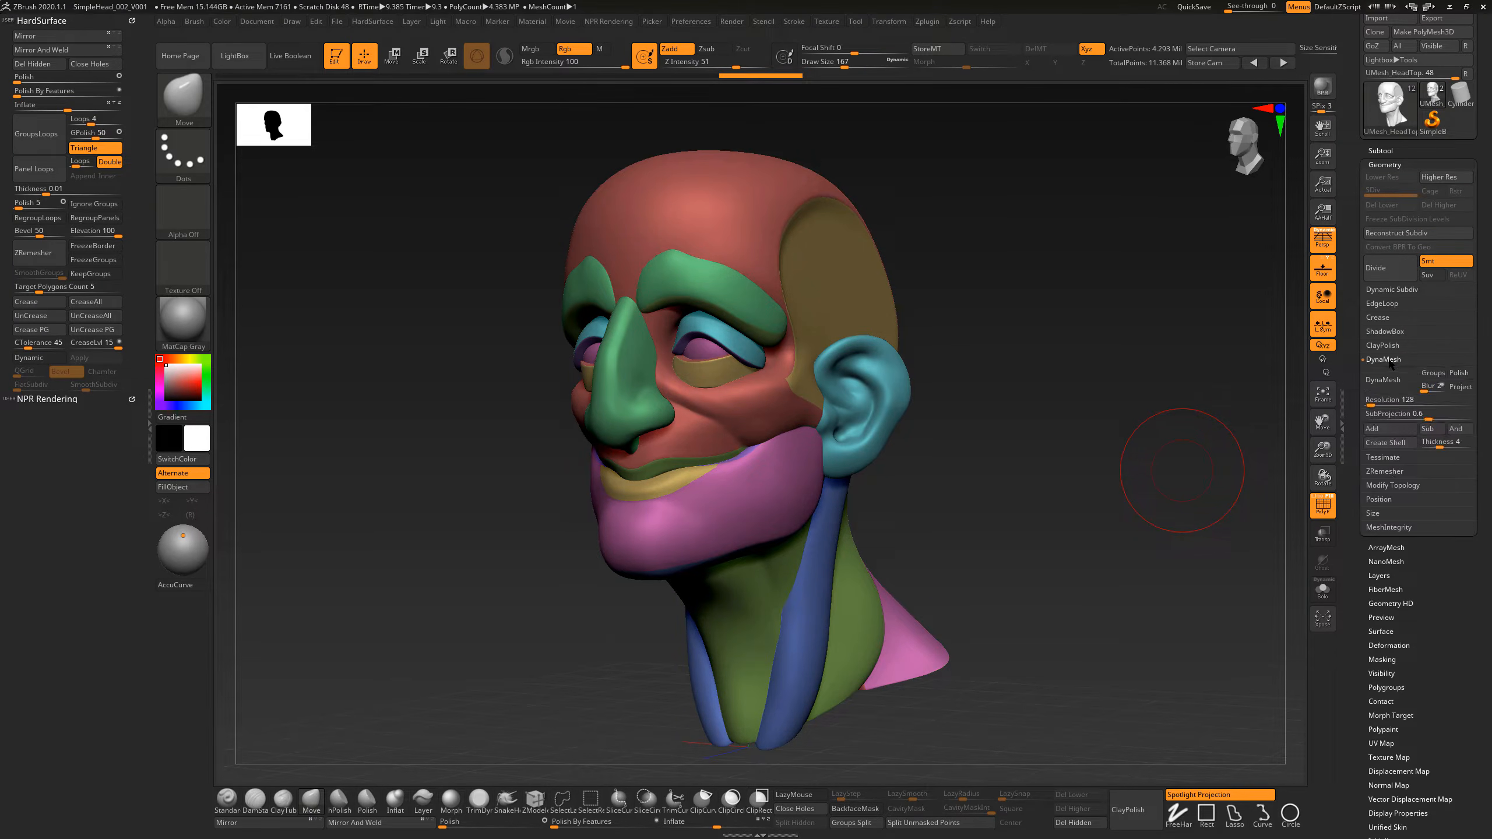
{"action": "left_click", "coordinate": [1408, 400]}
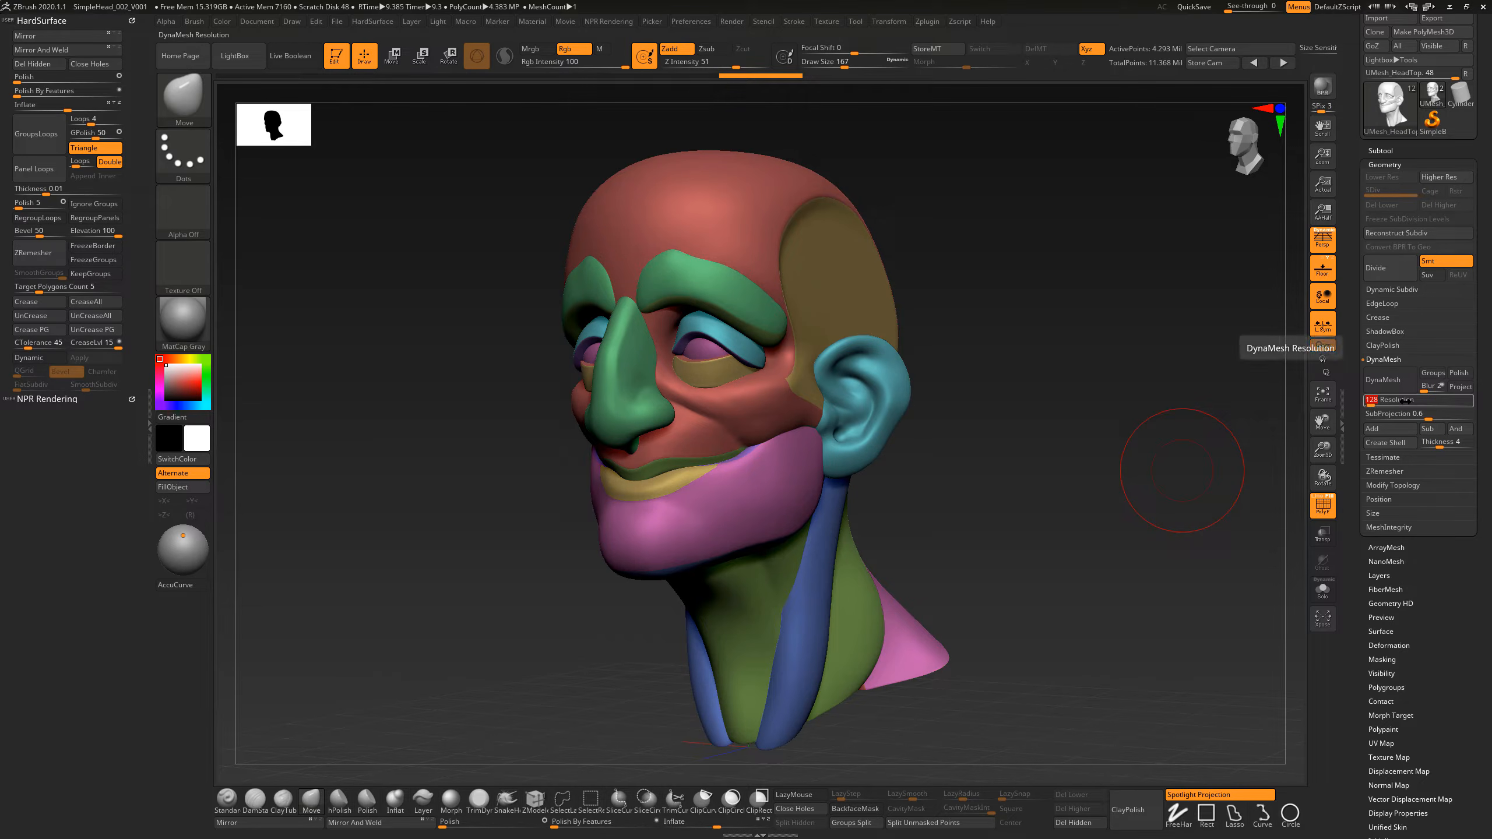
{"action": "left_click_drag", "start_coordinate": [1431, 387], "coordinate": [1417, 387]}
{"action": "left_click", "coordinate": [1403, 400]}
{"action": "type", "text": "1440"}
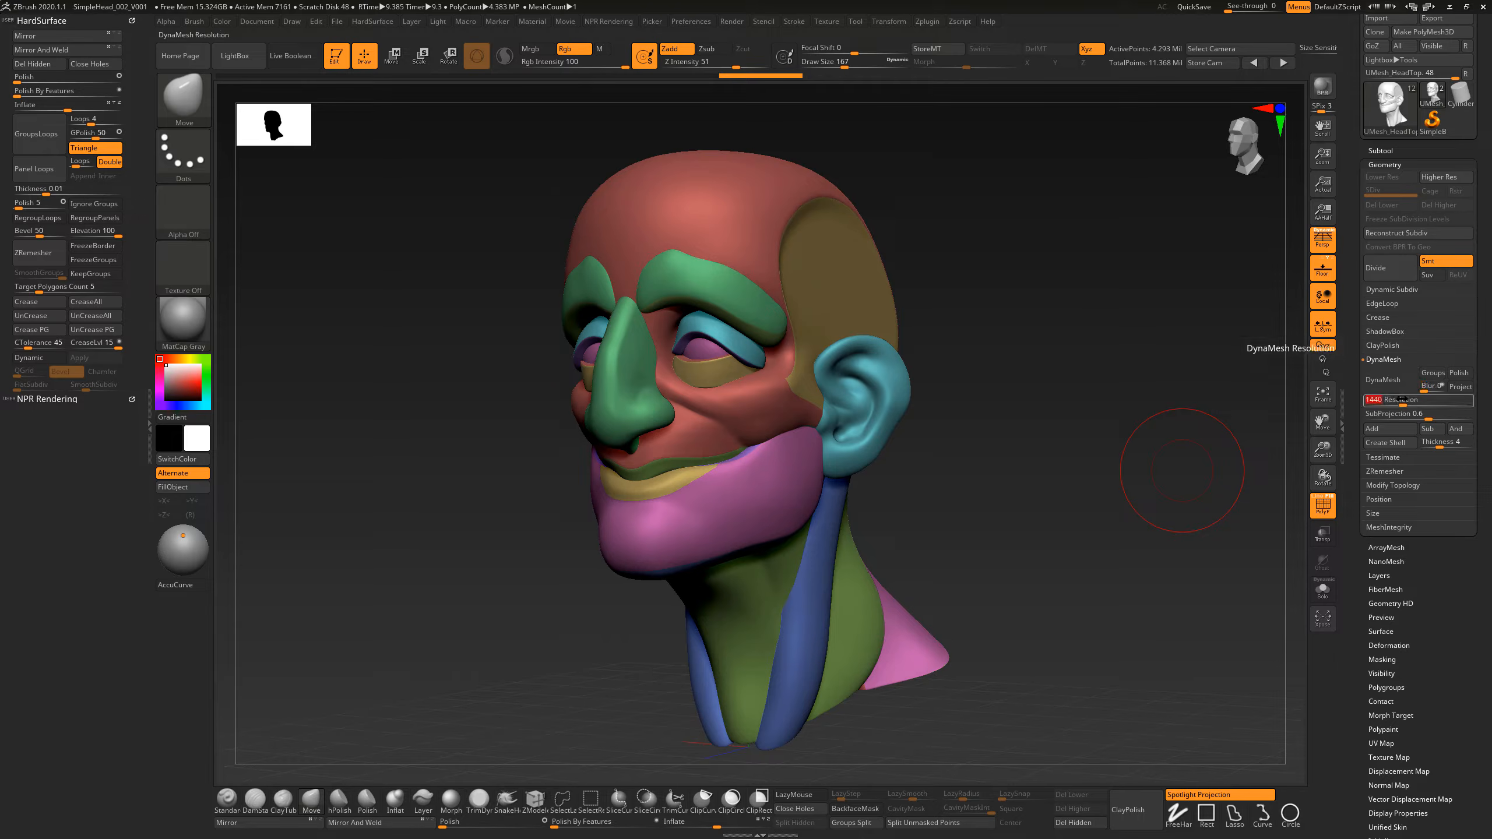
{"action": "type", "text": "600"}
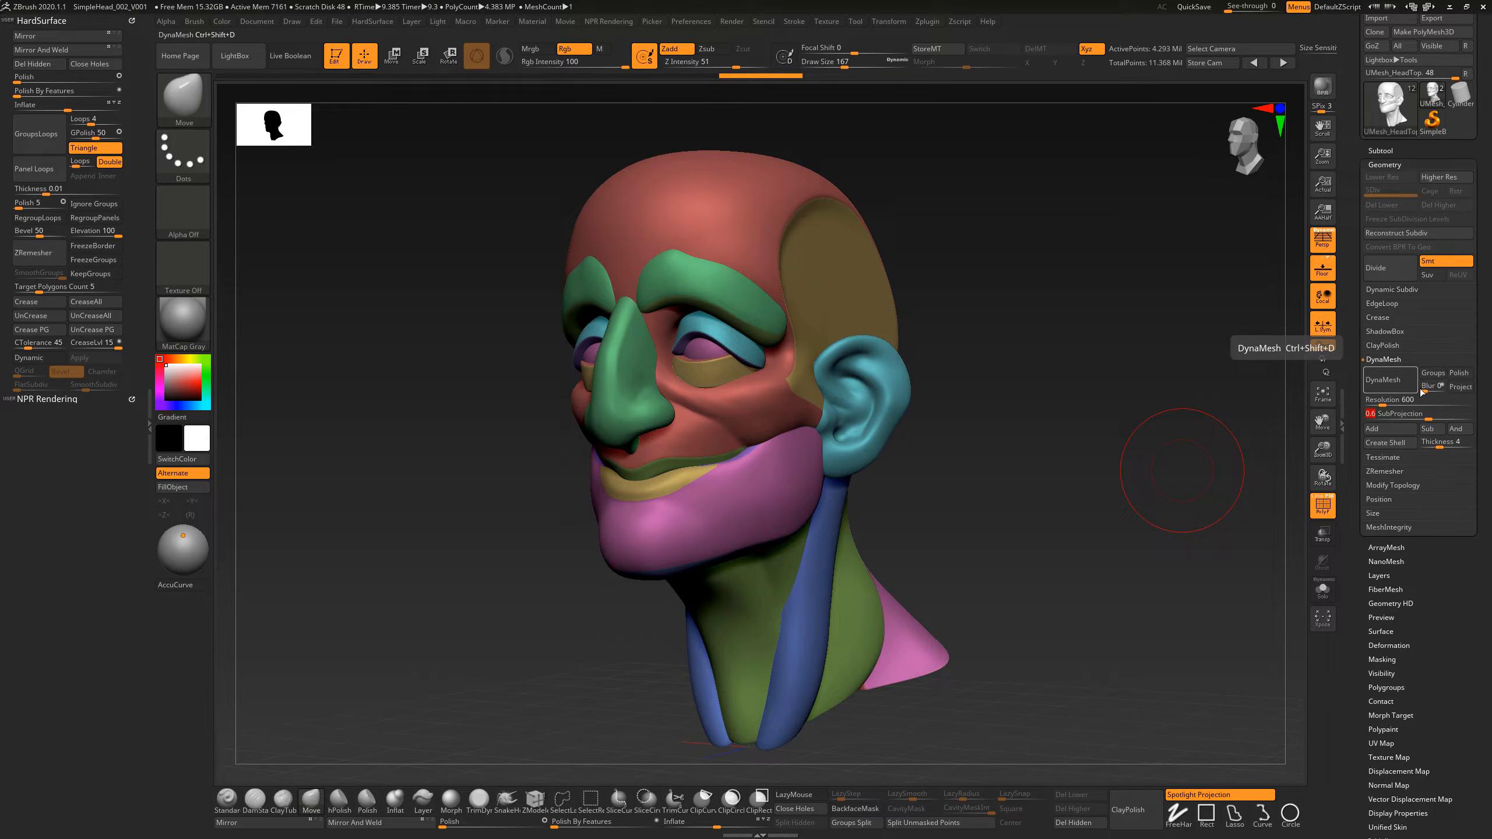
{"action": "left_click", "coordinate": [1393, 386]}
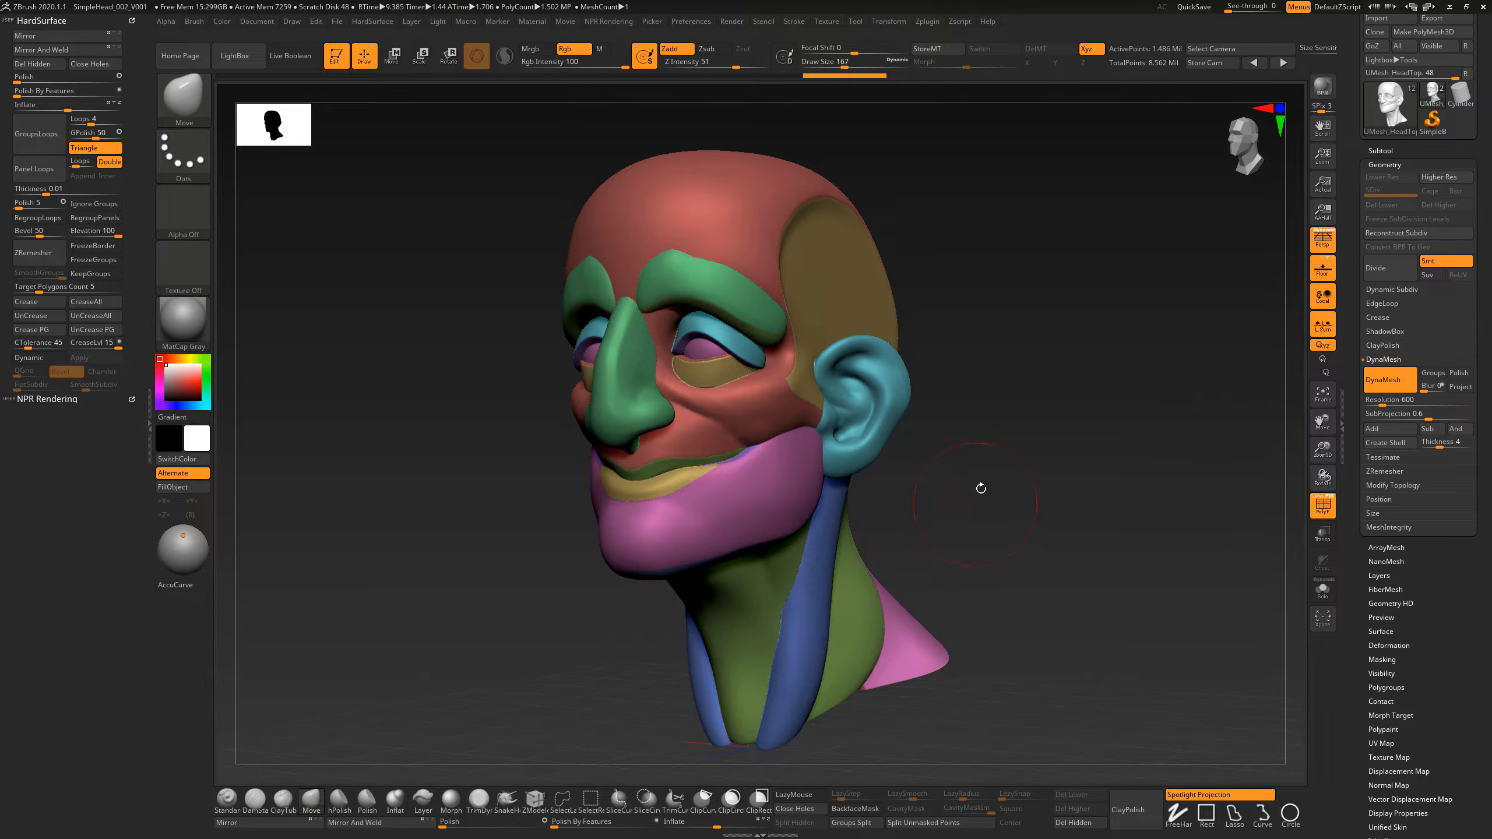
Turn off the Polyframe polygroup colours on the remeshed head to show its plain grey surface
{"action": "left_click_drag", "start_coordinate": [981, 488], "coordinate": [1004, 465]}
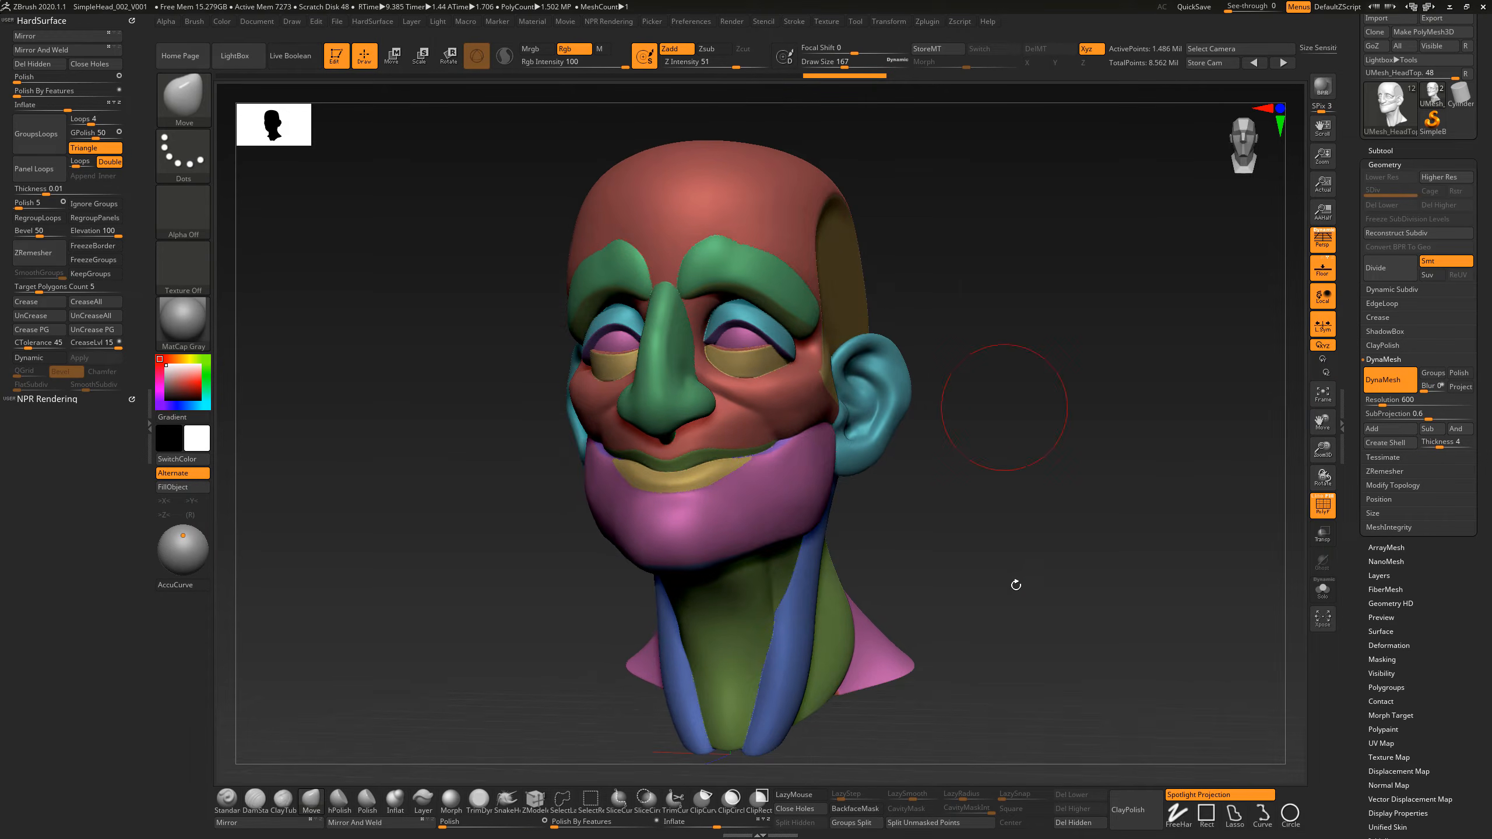
{"action": "left_click_drag", "start_coordinate": [999, 612], "coordinate": [959, 565], "text": "alt"}
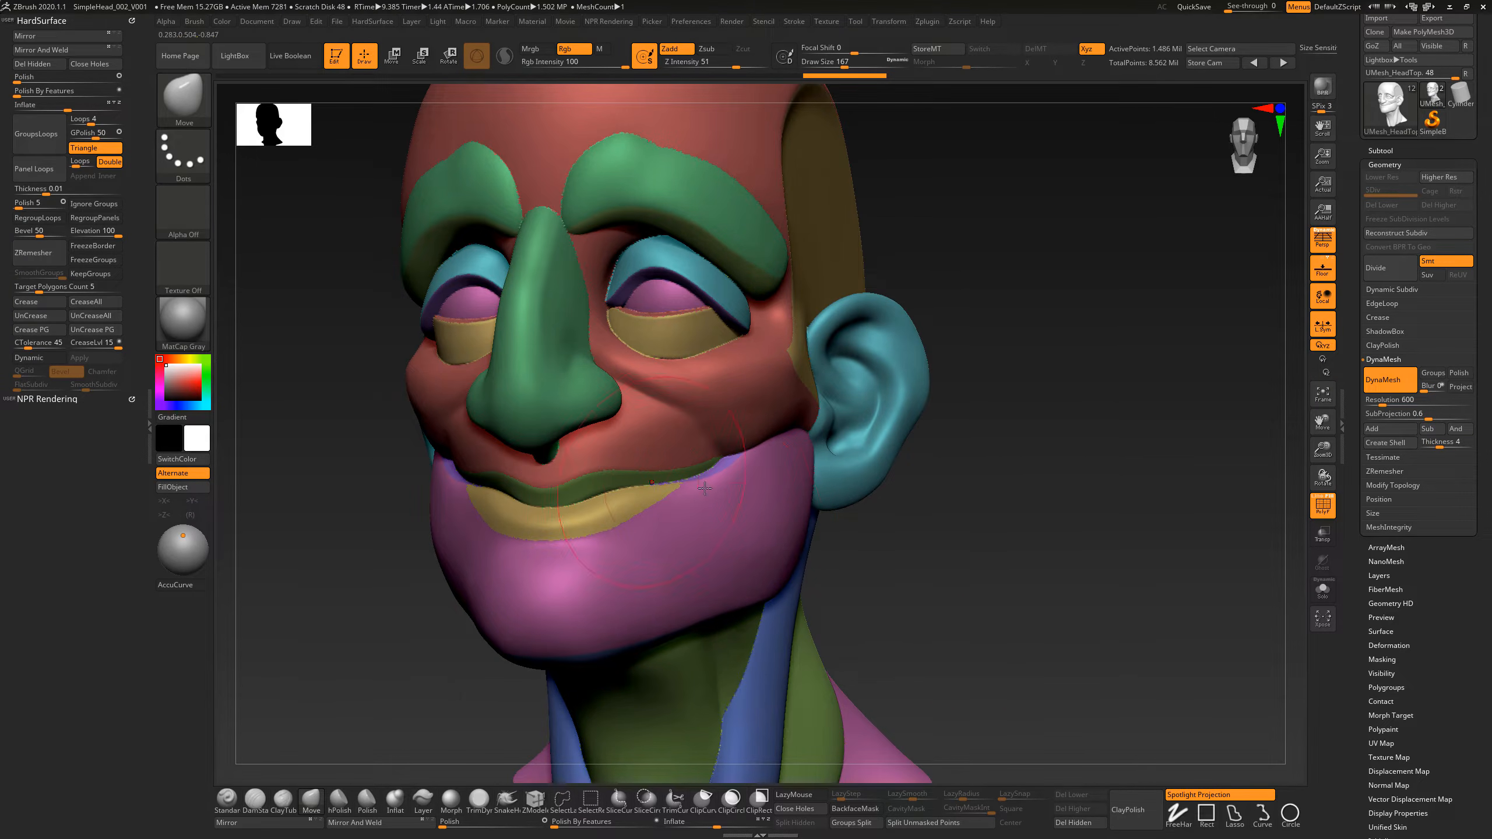
{"action": "left_click", "coordinate": [1321, 506]}
Try smoothing the seams between the merged parts around the nose, cheeks and eyes, and undo the smoothing
{"action": "mouse_move", "coordinate": [1054, 517]}
{"action": "left_mouse_down"}
{"action": "mouse_move", "coordinate": [952, 506]}
{"action": "mouse_move", "coordinate": [1043, 489]}
{"action": "left_mouse_up"}
{"action": "mouse_move", "coordinate": [751, 406]}
{"action": "left_mouse_down", "text": "shift"}
{"action": "mouse_move", "coordinate": [731, 351]}
{"action": "mouse_move", "coordinate": [750, 470]}
{"action": "mouse_move", "coordinate": [793, 447]}
{"action": "mouse_move", "coordinate": [881, 499]}
{"action": "left_mouse_up", "text": "shift"}
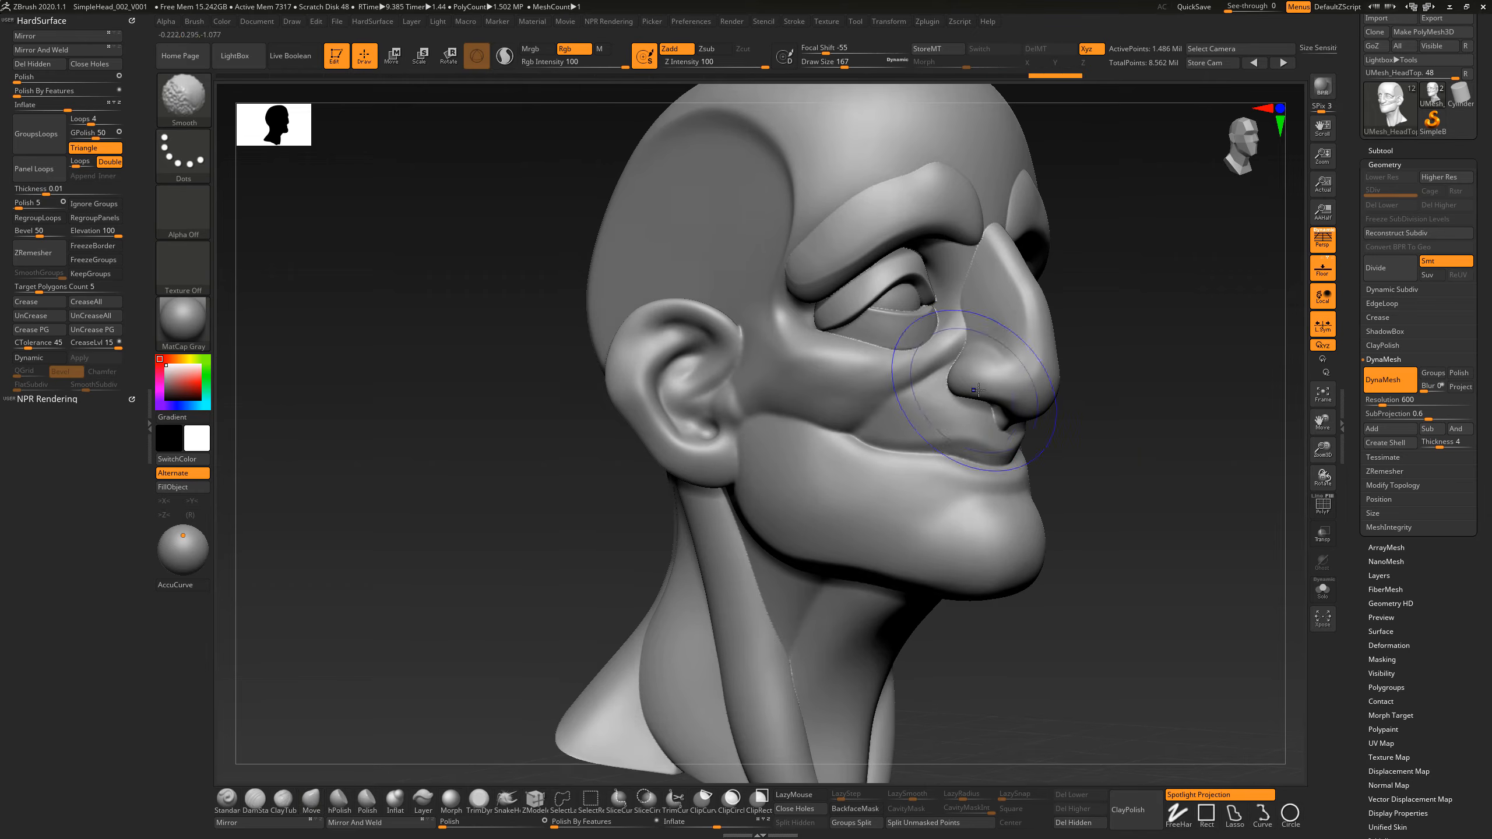
{"action": "left_click_drag", "start_coordinate": [1098, 303], "coordinate": [1099, 408]}
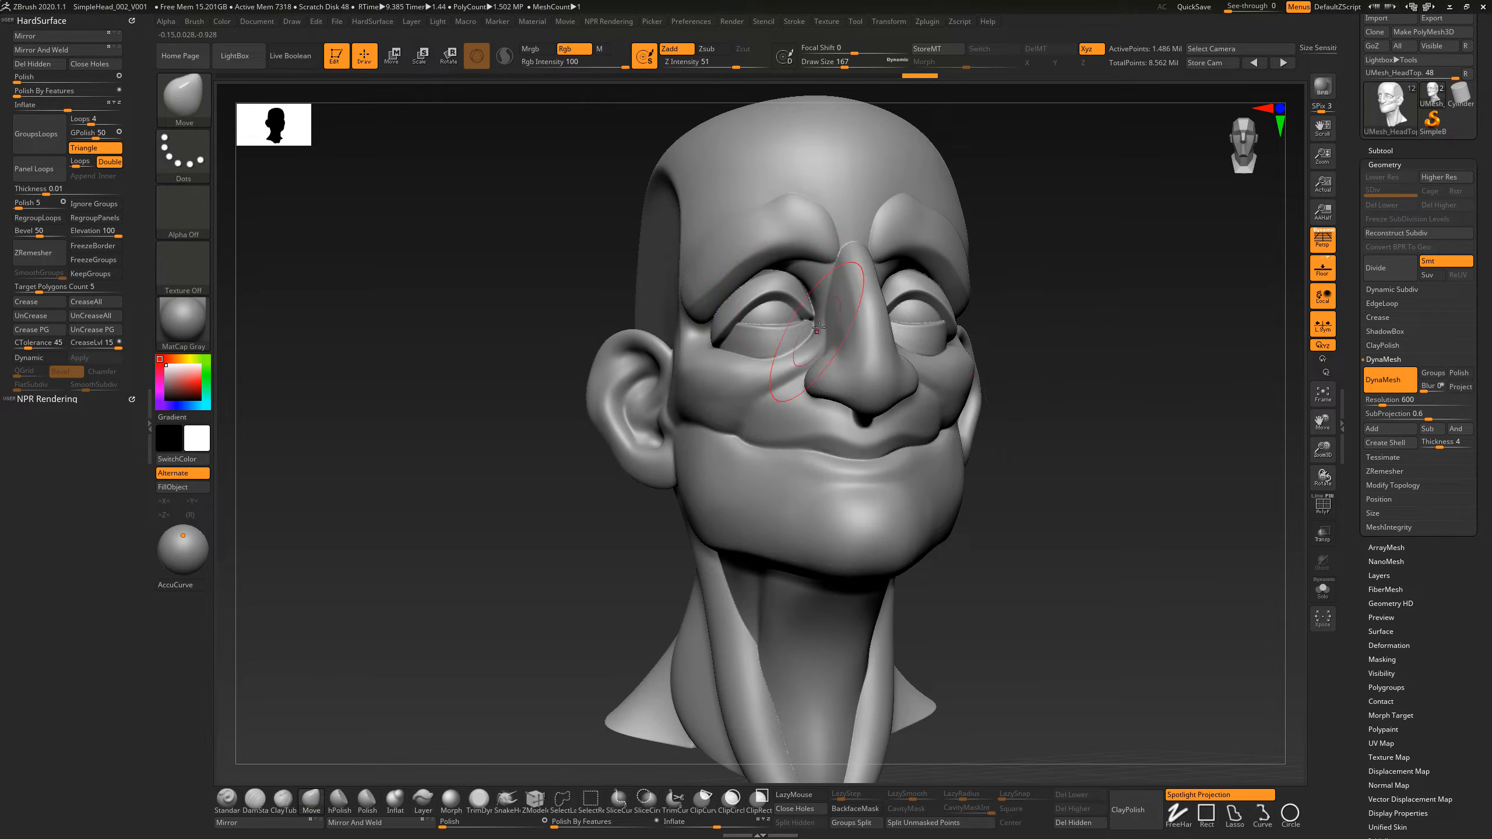
{"action": "mouse_move", "coordinate": [1022, 324]}
{"action": "left_mouse_down", "text": "alt"}
{"action": "mouse_move", "coordinate": [1042, 353]}
{"action": "mouse_move", "coordinate": [1098, 350]}
{"action": "left_mouse_up", "text": "alt"}
{"action": "left_click_drag", "start_coordinate": [716, 327], "coordinate": [790, 328], "text": "shift"}
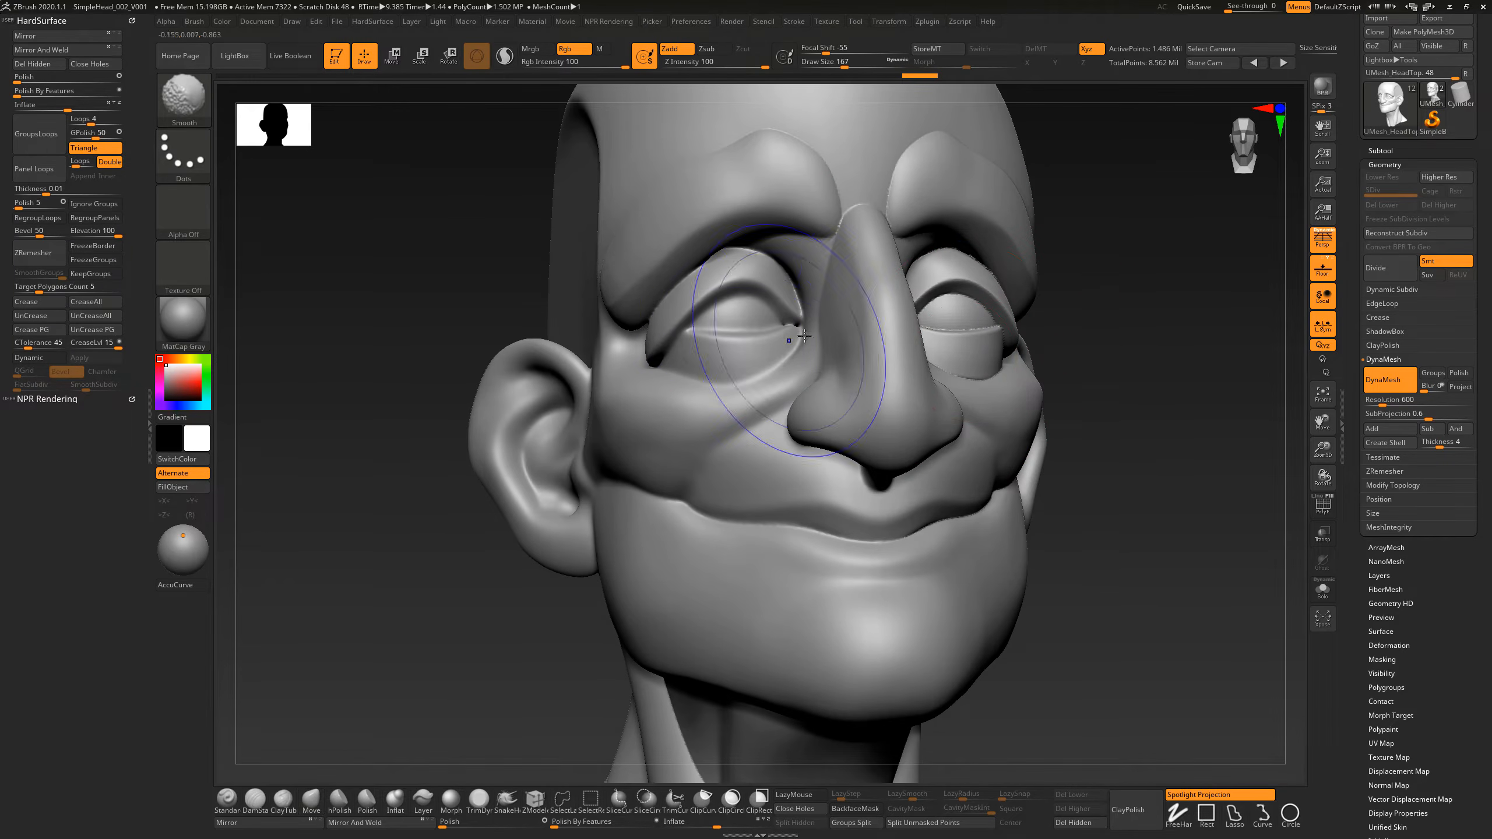
{"action": "key", "text": "ctrl+z"}
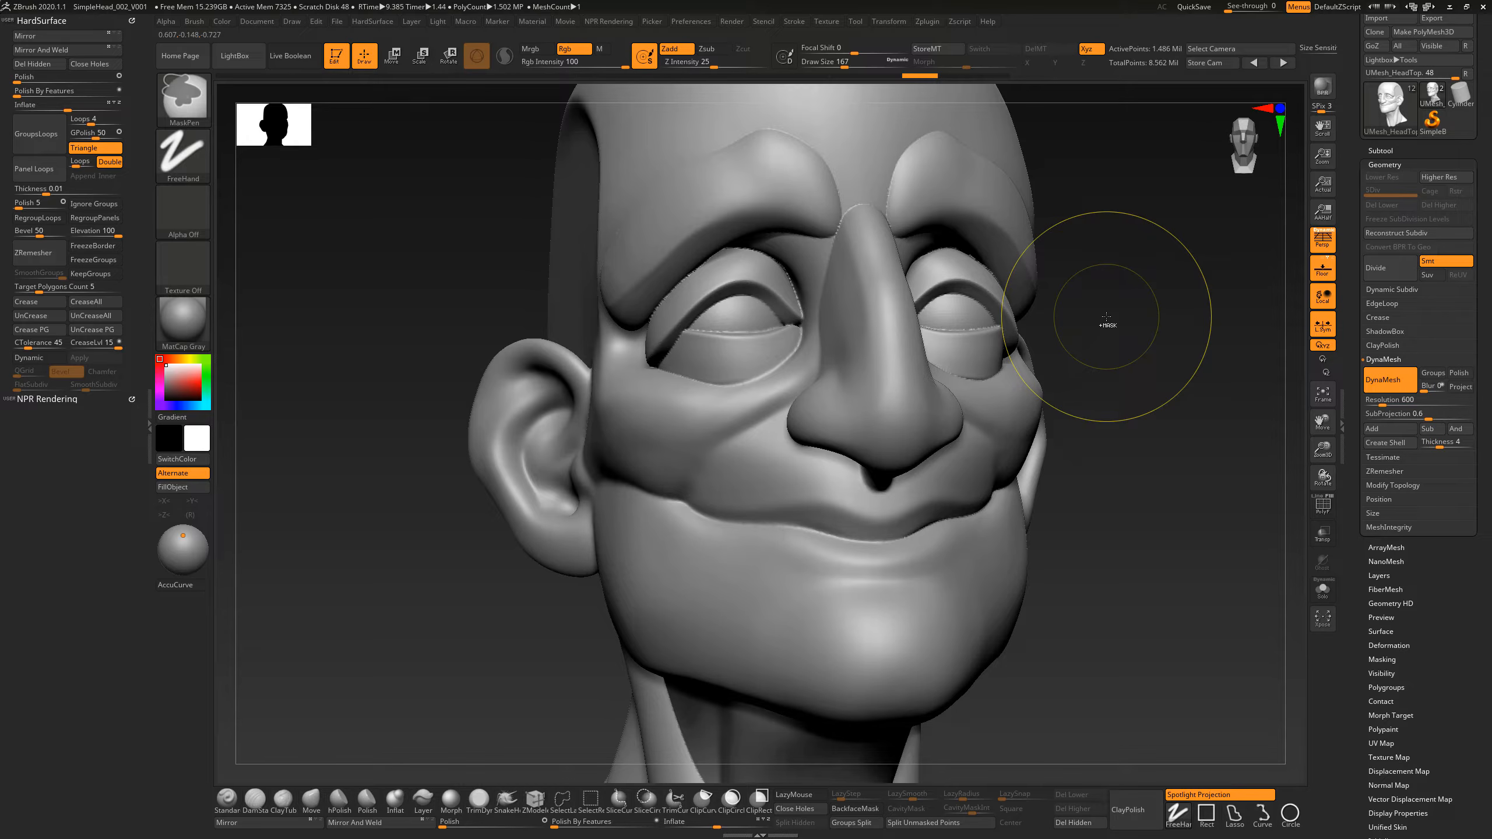
Isolate the eyeball polygroup, invert the visibility to examine the eye openings, and show the whole head again
{"action": "left_click", "coordinate": [1322, 506]}
{"action": "left_click", "coordinate": [1322, 507]}
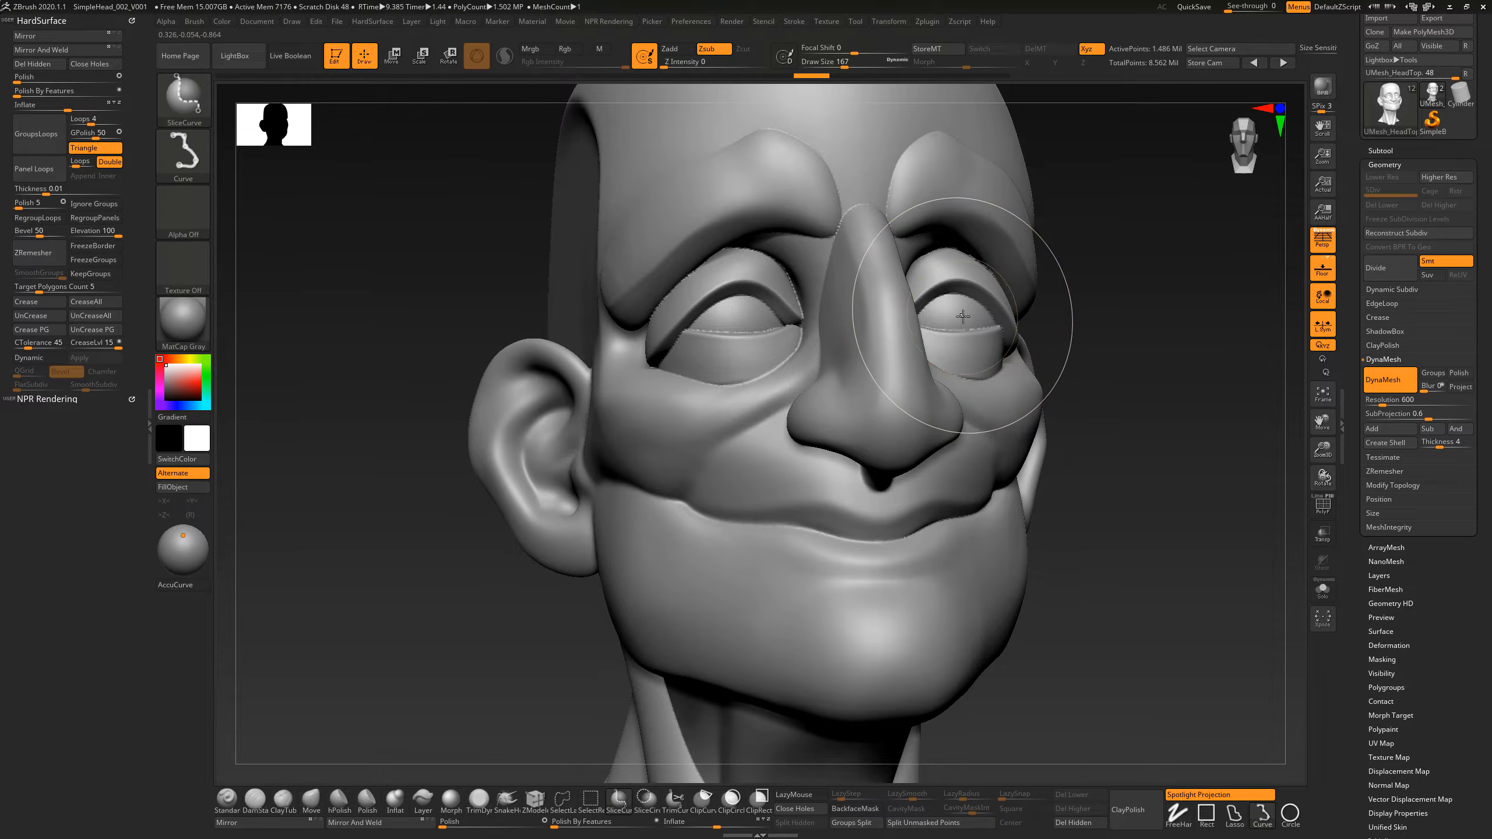
{"action": "left_click", "coordinate": [962, 317], "text": "ctrl+shift"}
{"action": "left_click", "coordinate": [968, 292], "text": "ctrl+shift"}
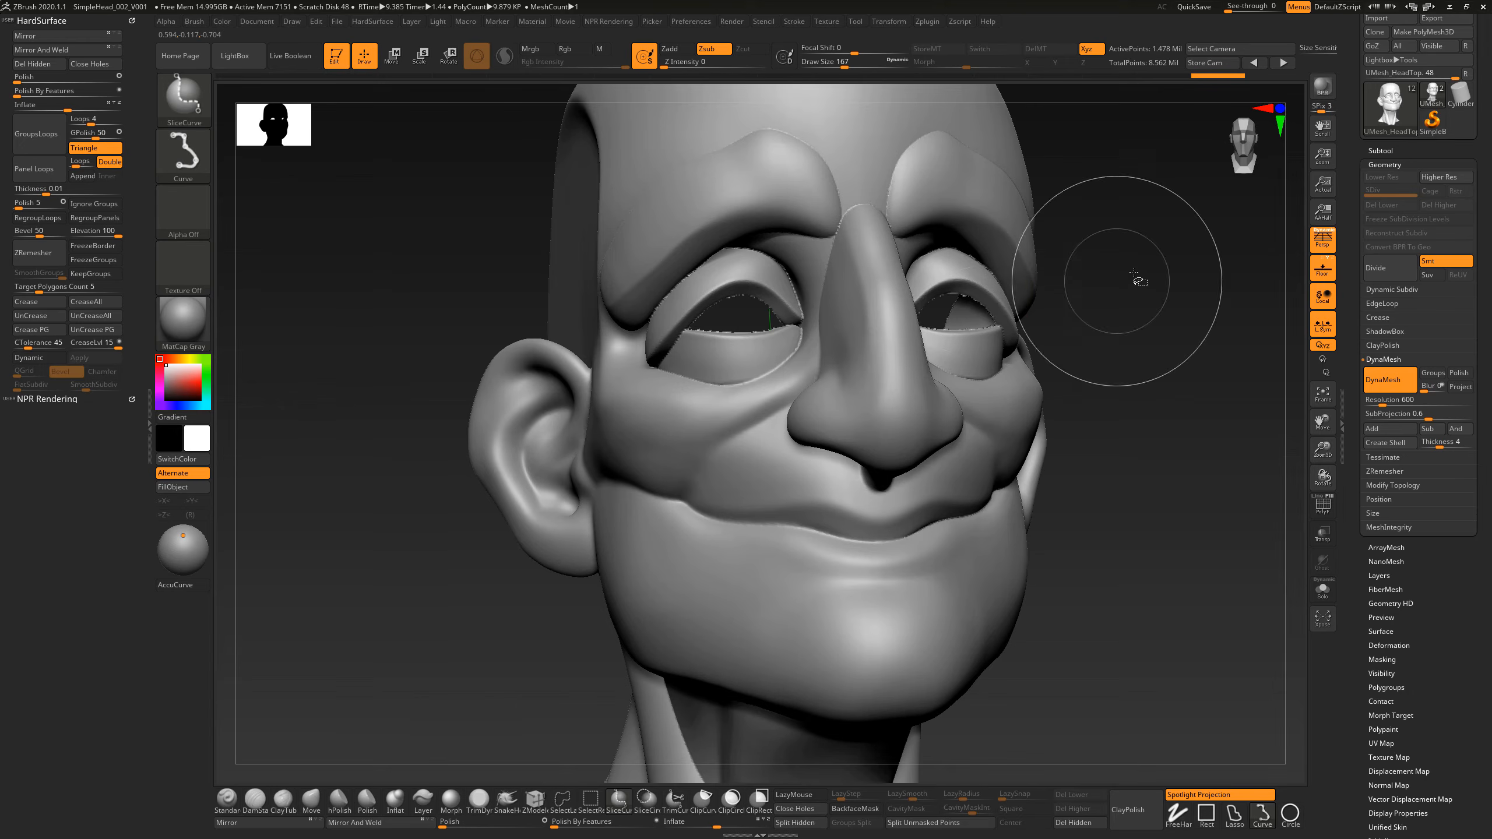
{"action": "mouse_move", "coordinate": [1135, 299]}
{"action": "left_mouse_down"}
{"action": "mouse_move", "coordinate": [1135, 370]}
{"action": "mouse_move", "coordinate": [1098, 389]}
{"action": "left_mouse_up"}
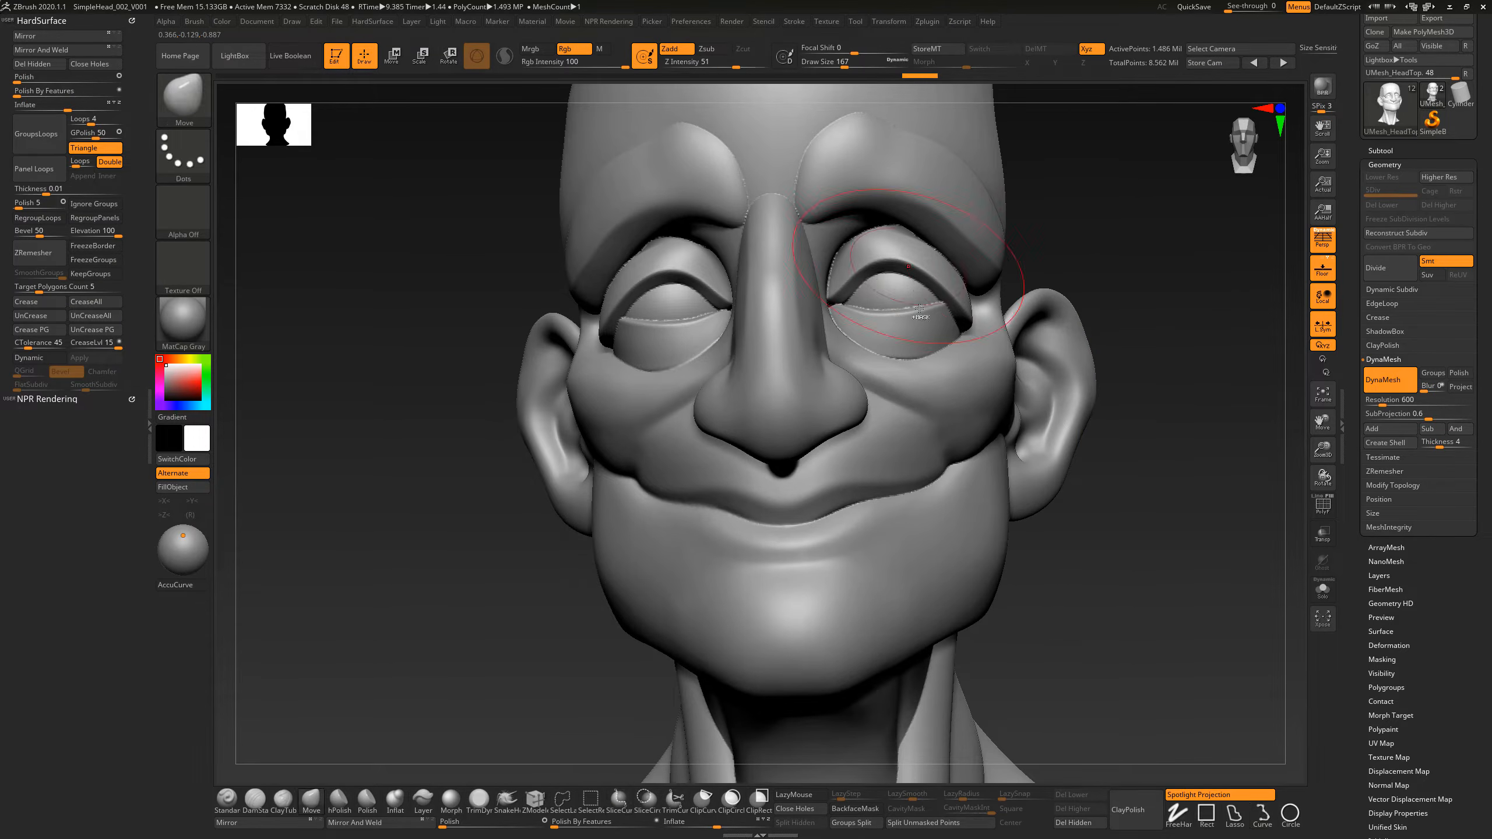
Hide the eyeball polygroup, delete the hidden geometry, and update the DynaMesh to close the eye openings
{"action": "left_click", "coordinate": [899, 294], "text": "ctrl+shift"}
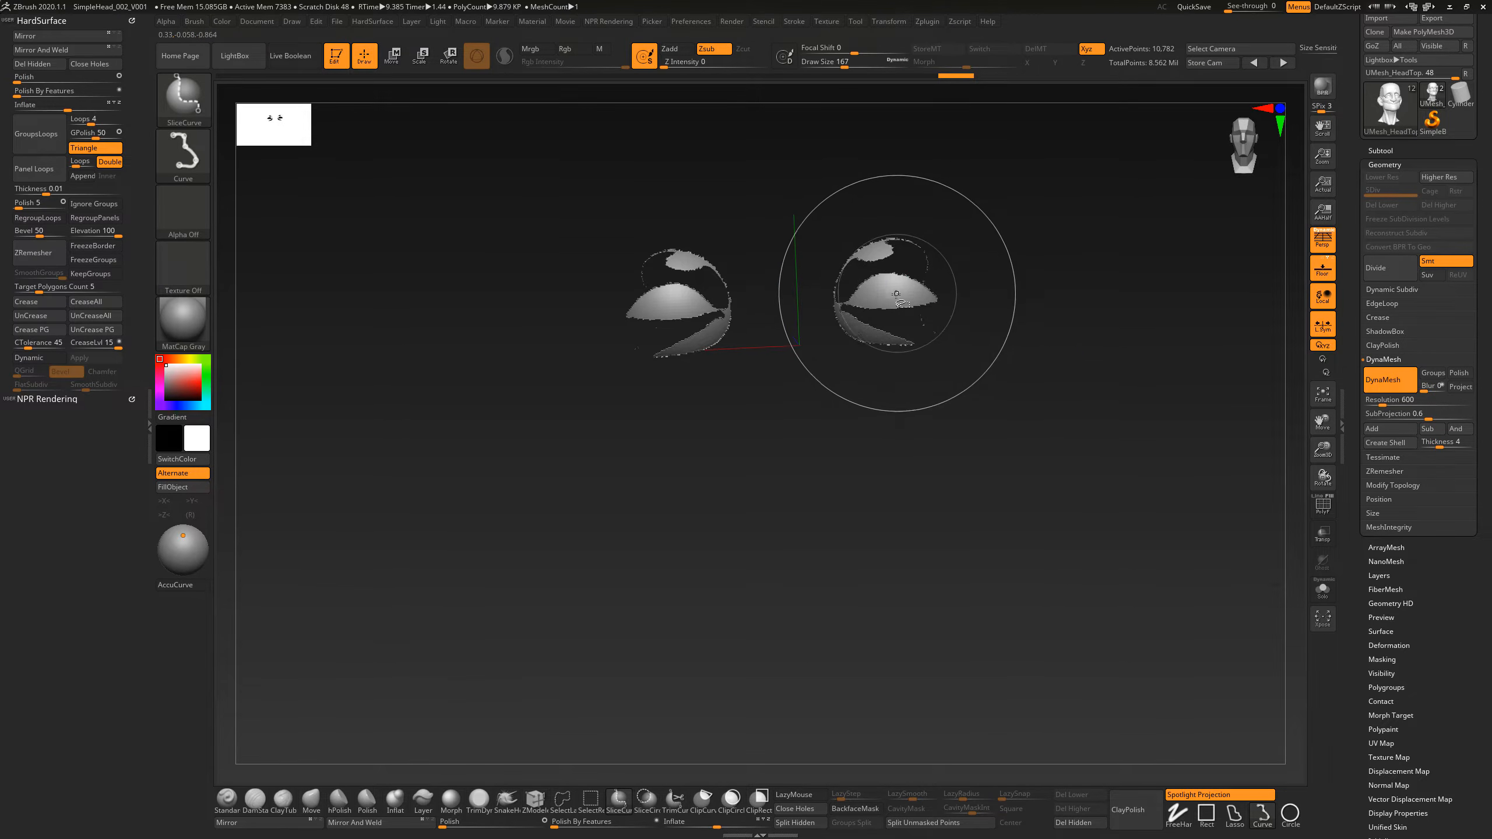
{"action": "left_click", "coordinate": [1050, 247], "text": "ctrl+shift"}
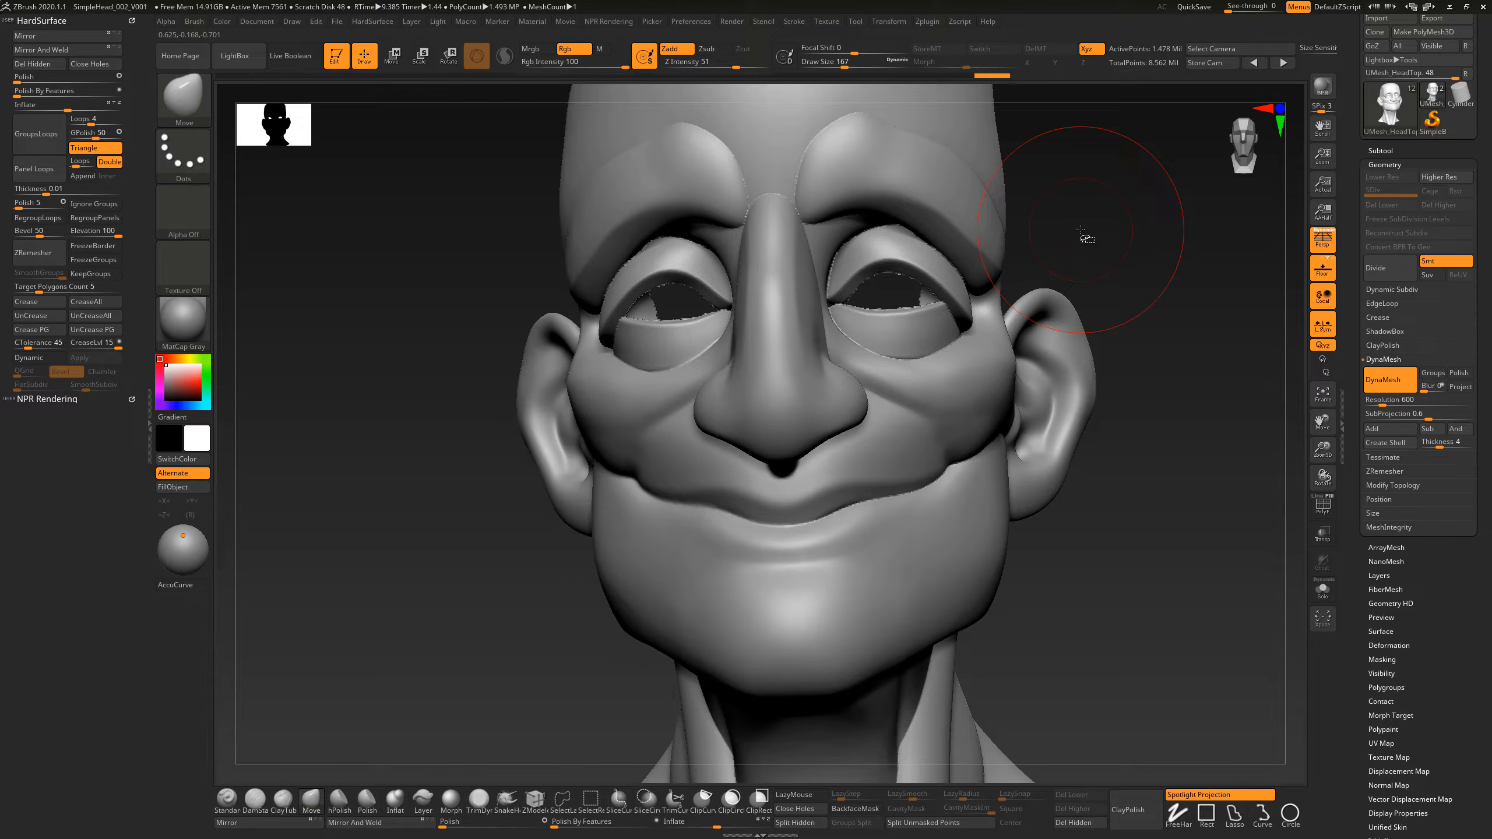
{"action": "mouse_move", "coordinate": [1091, 260]}
{"action": "left_mouse_down"}
{"action": "mouse_move", "coordinate": [1109, 259]}
{"action": "mouse_move", "coordinate": [1084, 272]}
{"action": "left_mouse_up"}
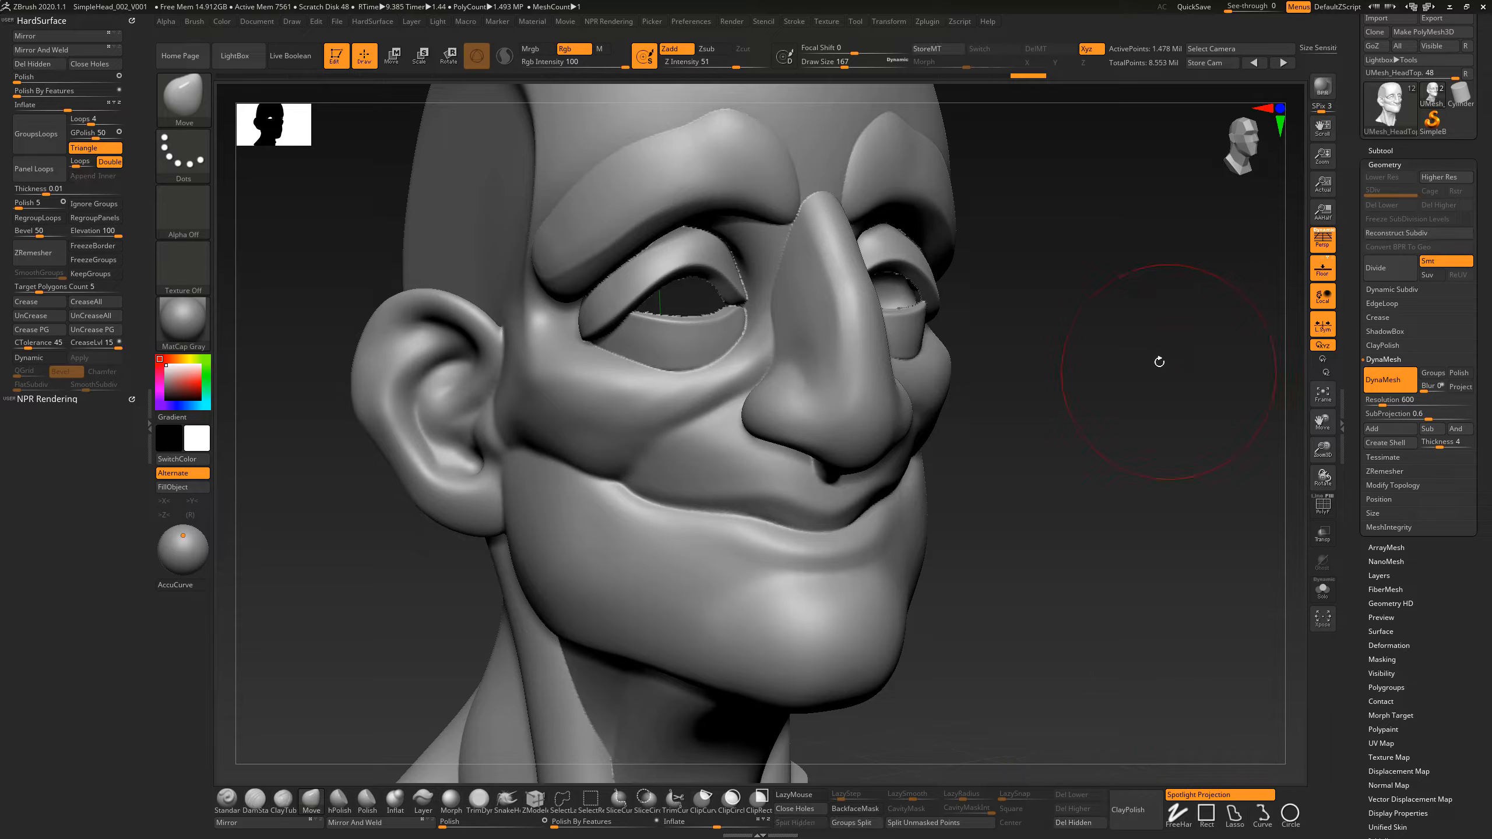
{"action": "mouse_move", "coordinate": [1184, 353]}
{"action": "left_mouse_down", "text": "ctrl"}
{"action": "mouse_move", "coordinate": [1072, 449]}
{"action": "mouse_move", "coordinate": [1032, 522]}
{"action": "left_mouse_up", "text": "ctrl"}
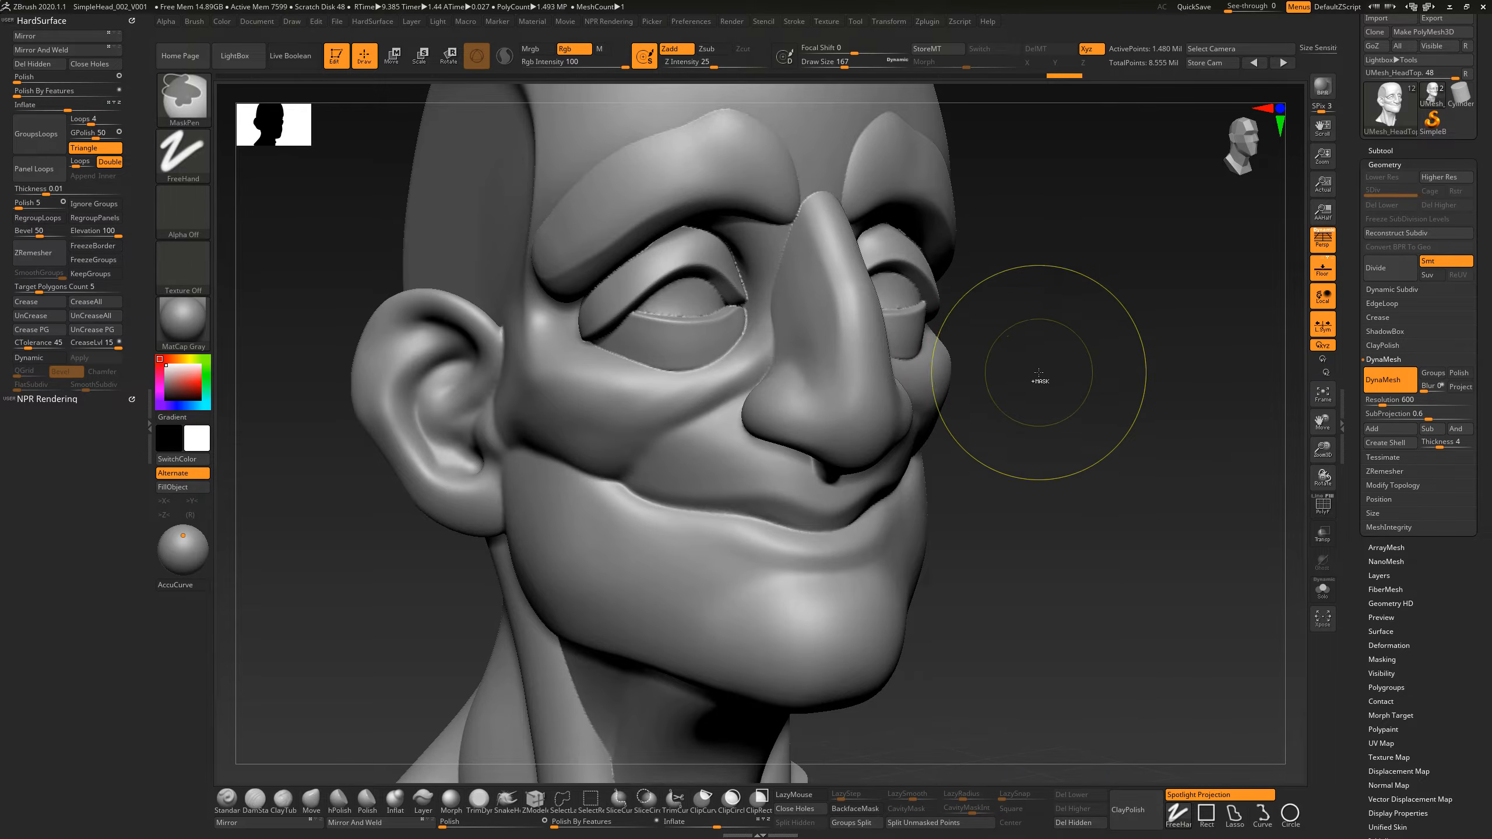
Set the draw size to 120, smooth the seams around the eyes, and switch back to the Move brush
{"action": "left_click_drag", "start_coordinate": [1069, 323], "coordinate": [1025, 316]}
{"action": "key", "text": "s"}
{"action": "left_click_drag", "start_coordinate": [910, 310], "coordinate": [881, 310]}
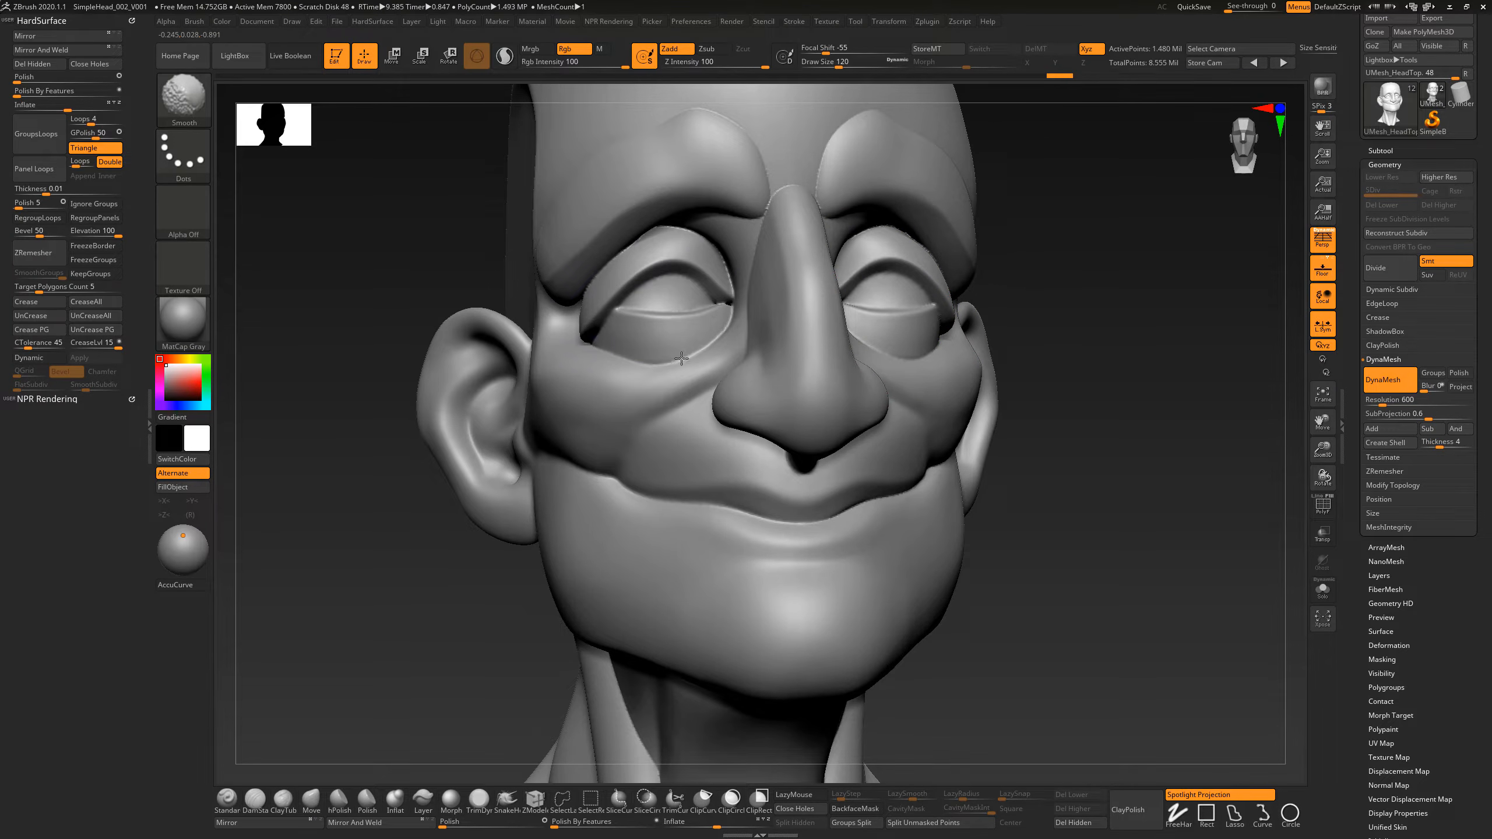
{"action": "key", "text": "b"}
{"action": "key", "text": "m"}
{"action": "key", "text": "v"}
{"action": "mouse_move", "coordinate": [1109, 341]}
{"action": "left_mouse_down"}
{"action": "mouse_move", "coordinate": [1040, 376]}
{"action": "mouse_move", "coordinate": [1069, 338]}
{"action": "left_mouse_up"}
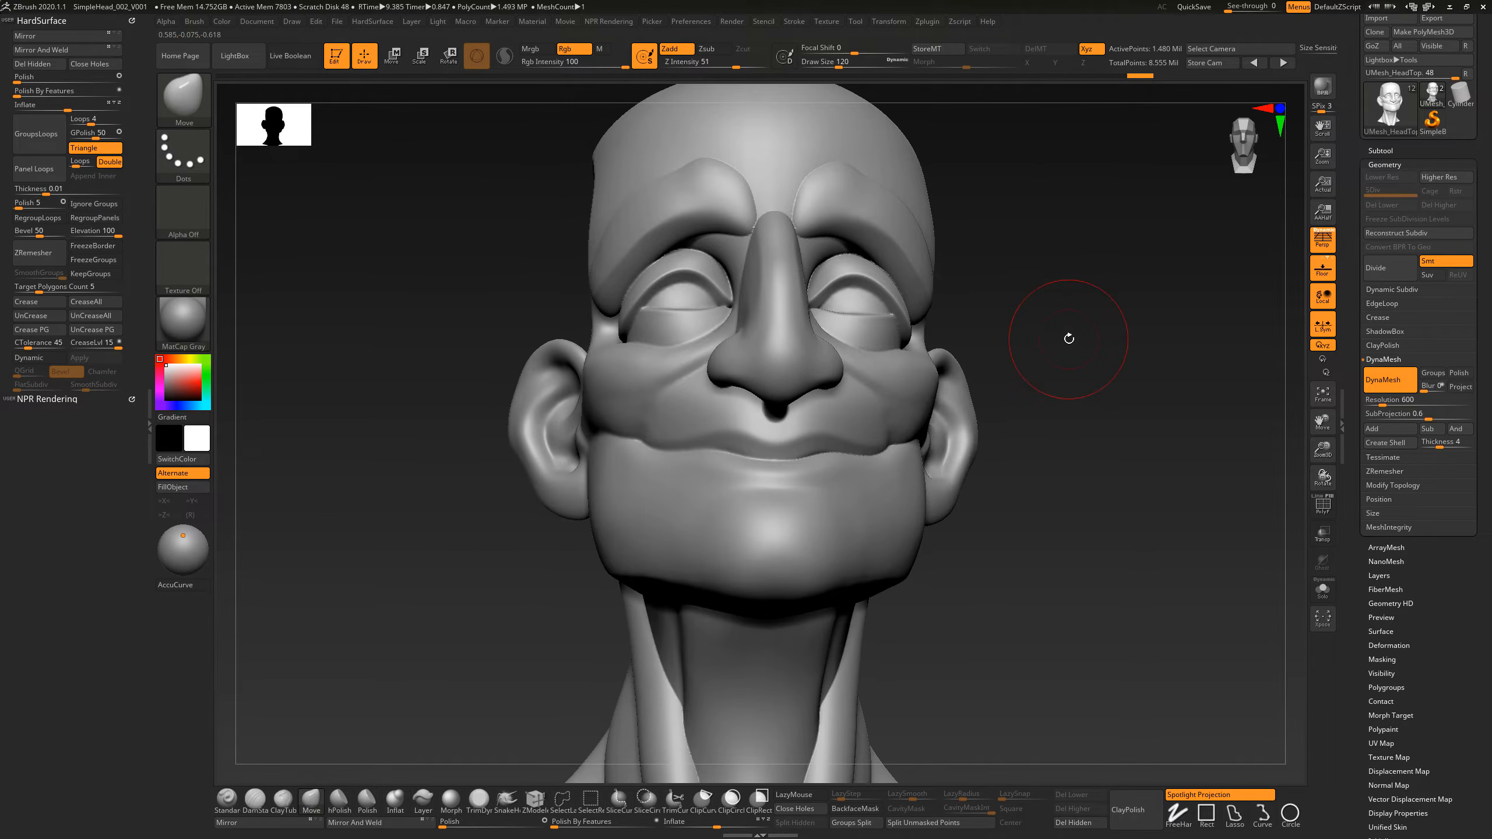
Expand the HeadCreator folder and duplicate its Eyes subtool
{"action": "left_click", "coordinate": [1384, 151]}
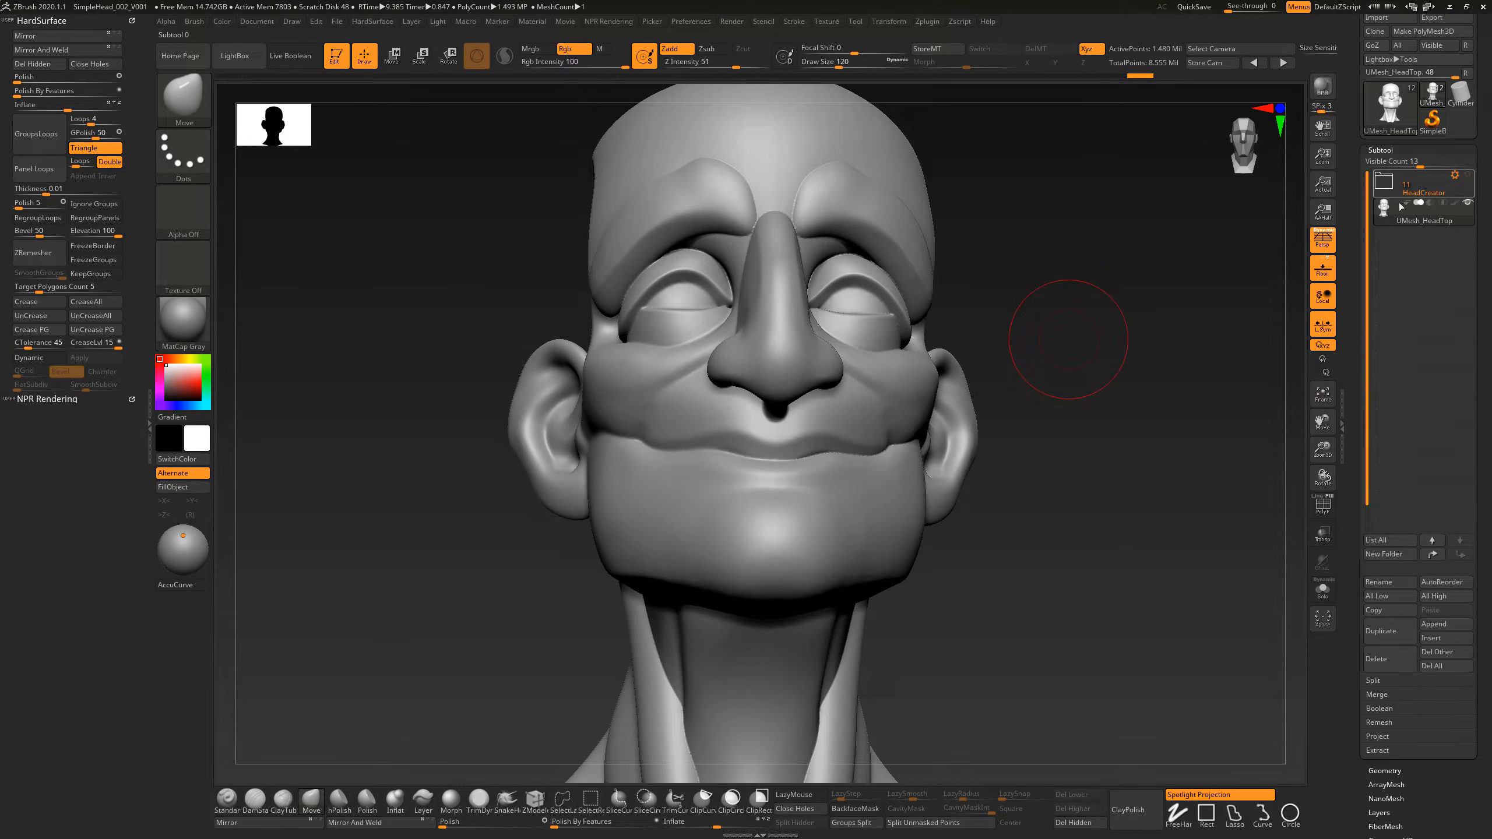
{"action": "left_click", "coordinate": [1385, 186]}
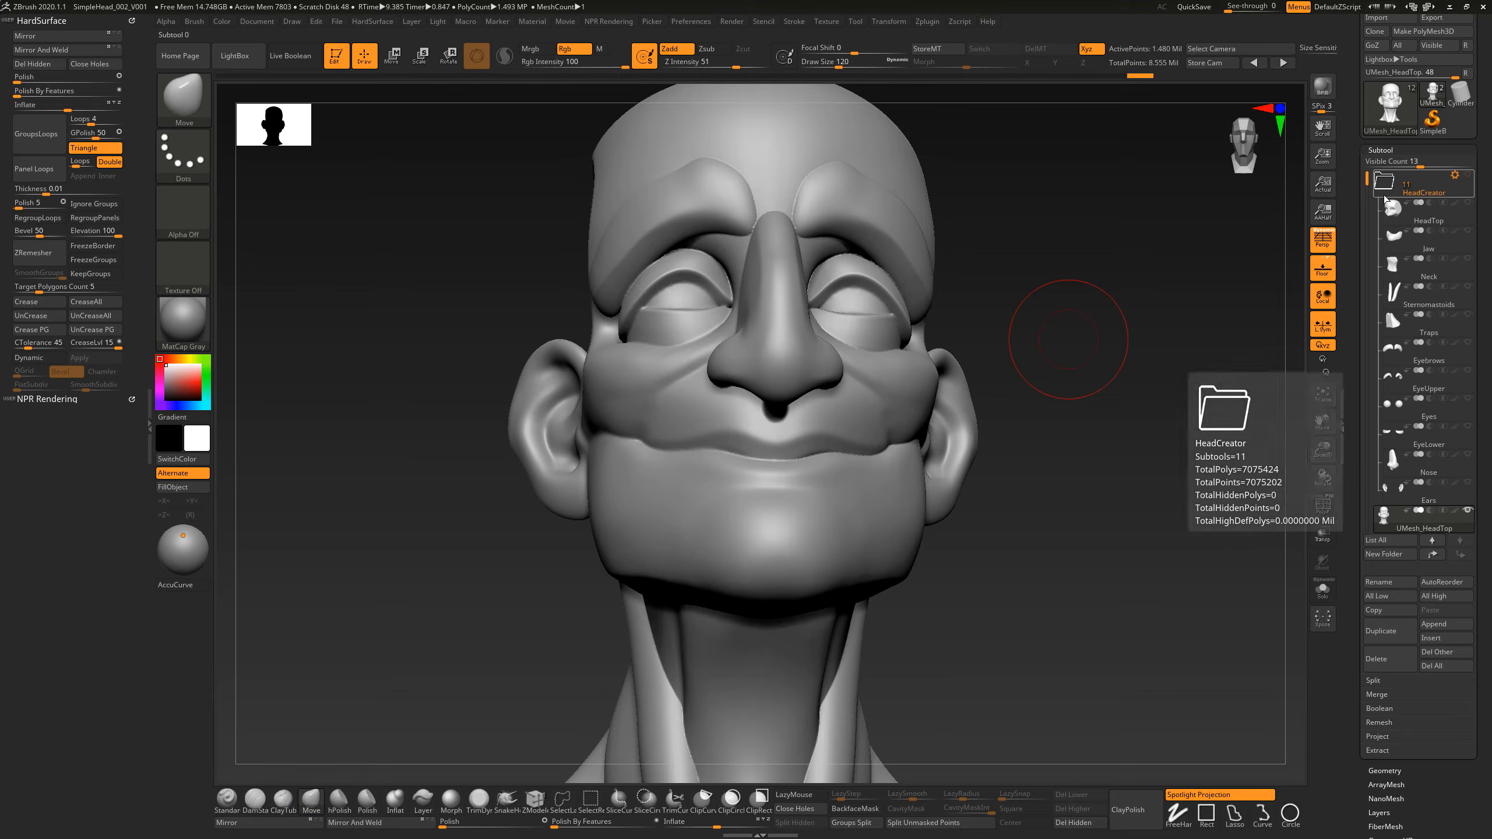
{"action": "left_click", "coordinate": [1432, 418]}
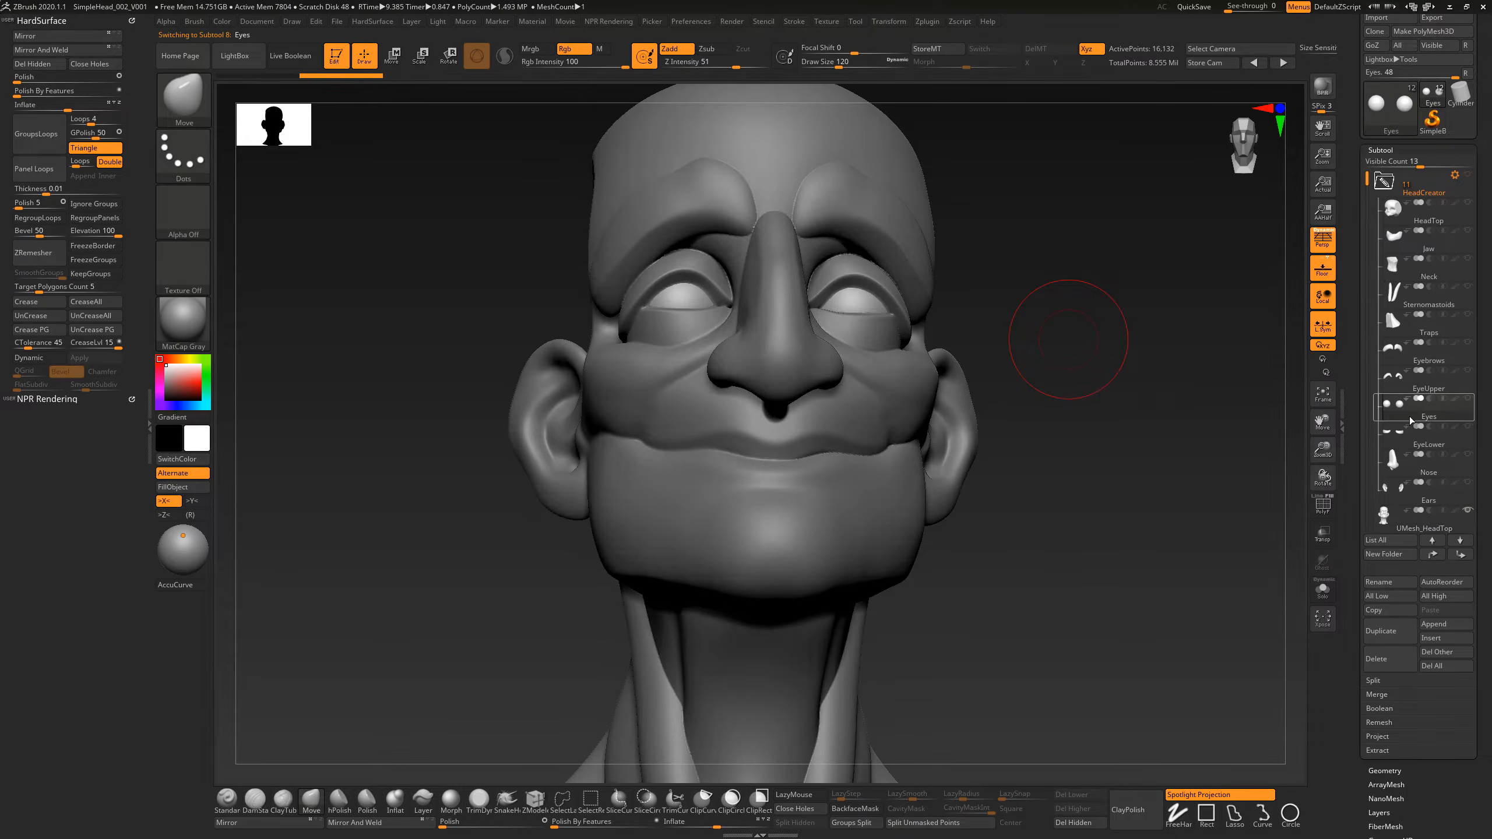
{"action": "left_click", "coordinate": [1381, 631]}
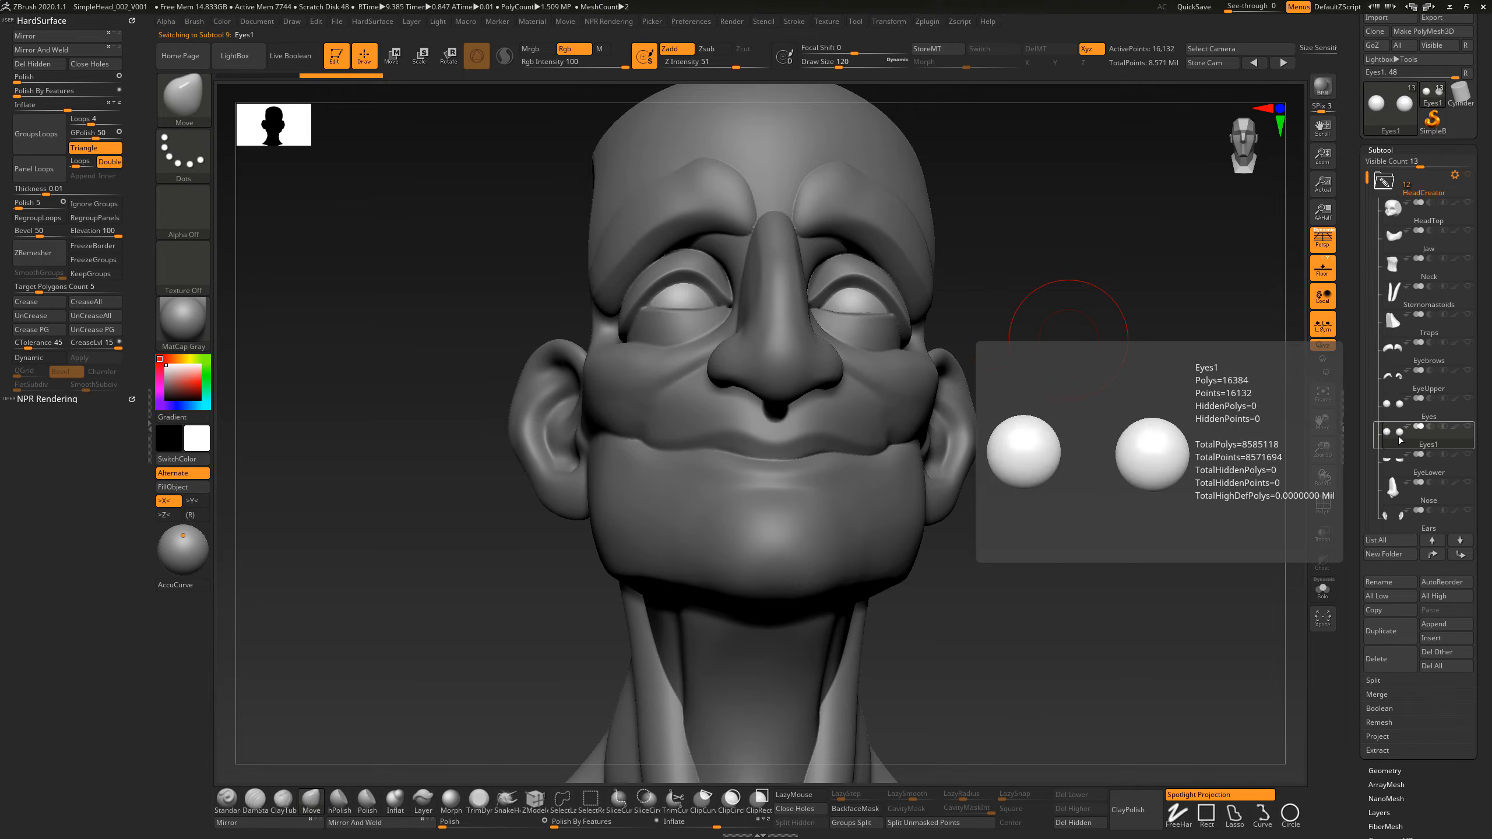
Move the duplicated Eyes1 subtool out of the HeadCreator folder to below UMesh_HeadTop, and collapse the folder
{"action": "left_click_drag", "start_coordinate": [1405, 517], "coordinate": [1399, 513]}
{"action": "left_click_drag", "start_coordinate": [1367, 231], "coordinate": [1368, 177]}
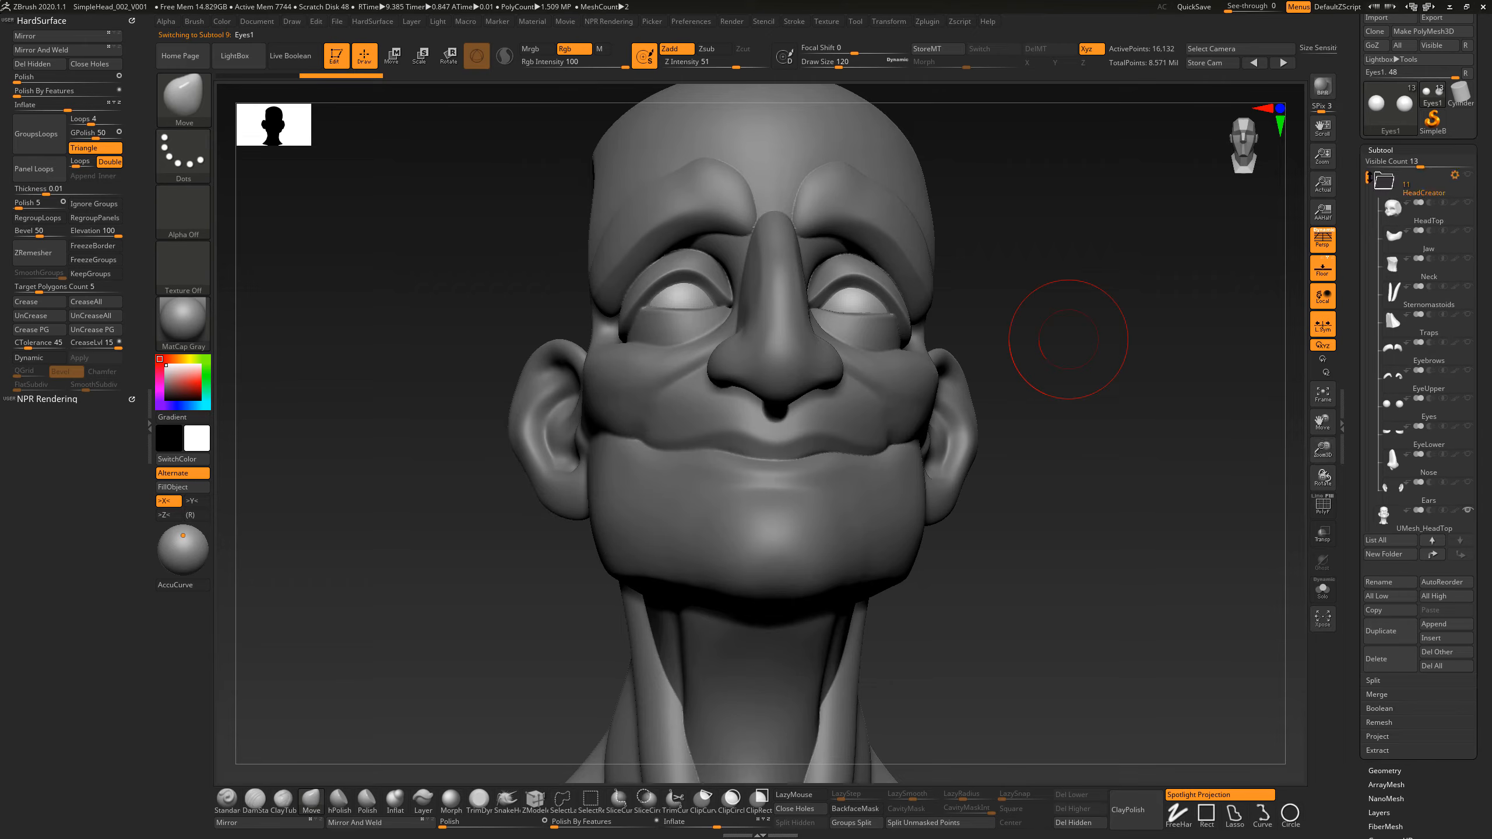
{"action": "left_click", "coordinate": [1383, 181]}
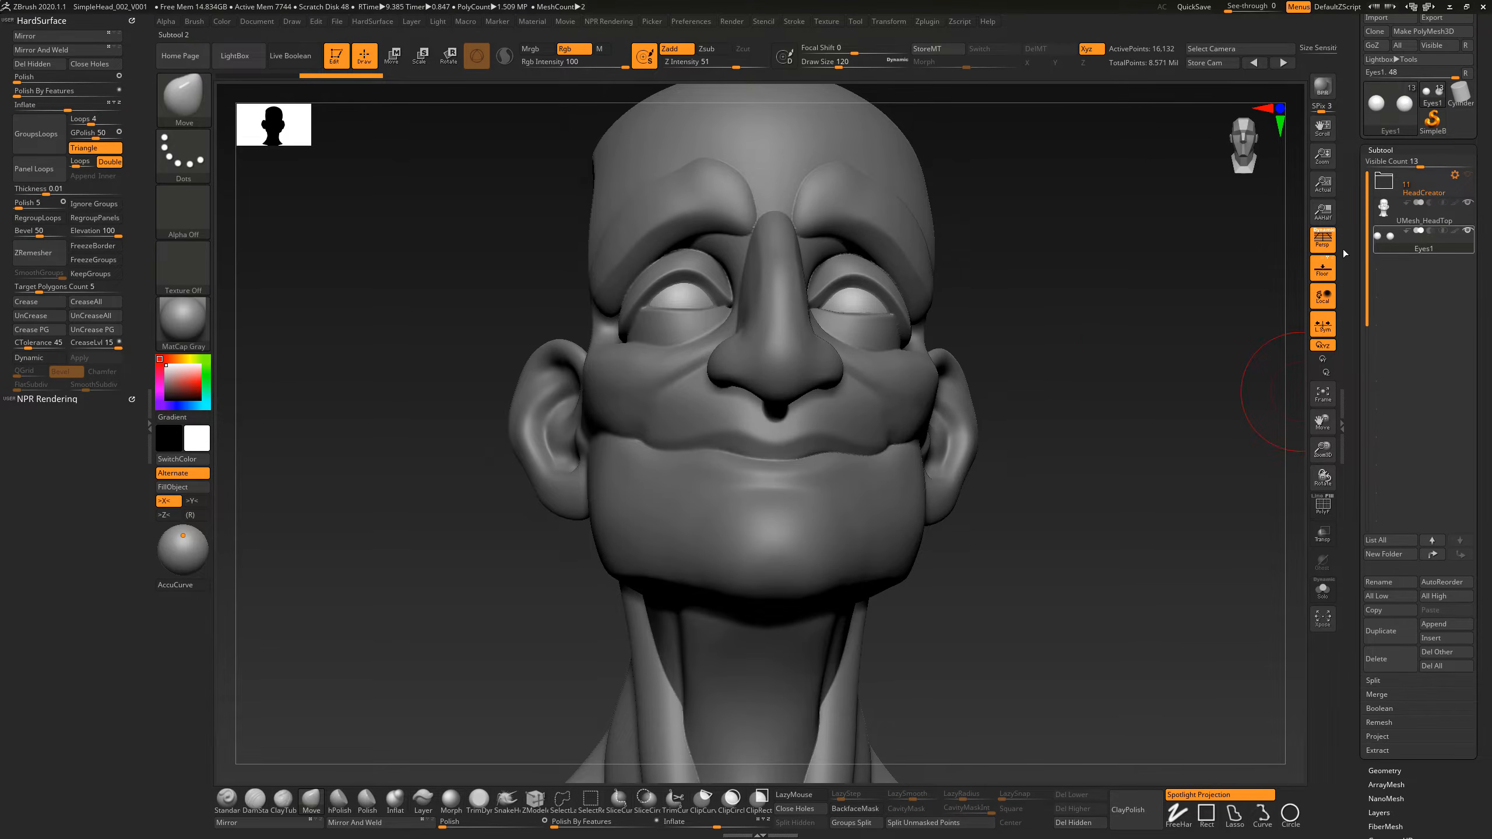
Smooth the seams around the eyelids and under the eyes on the UMesh_HeadTop subtool, and update its DynaMesh
{"action": "left_click_drag", "start_coordinate": [1066, 385], "coordinate": [1117, 380]}
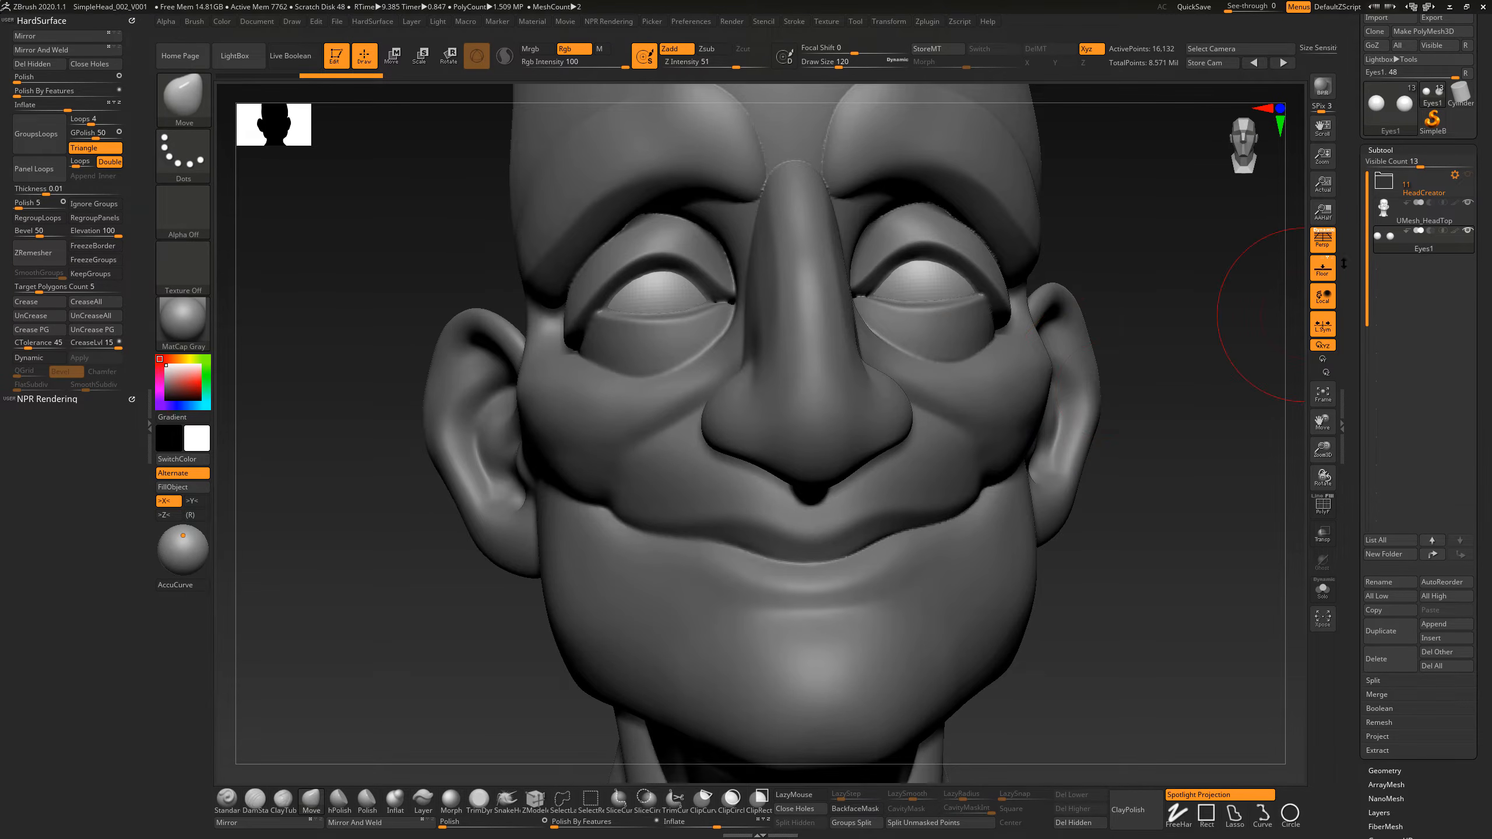
{"action": "left_click", "coordinate": [1421, 212]}
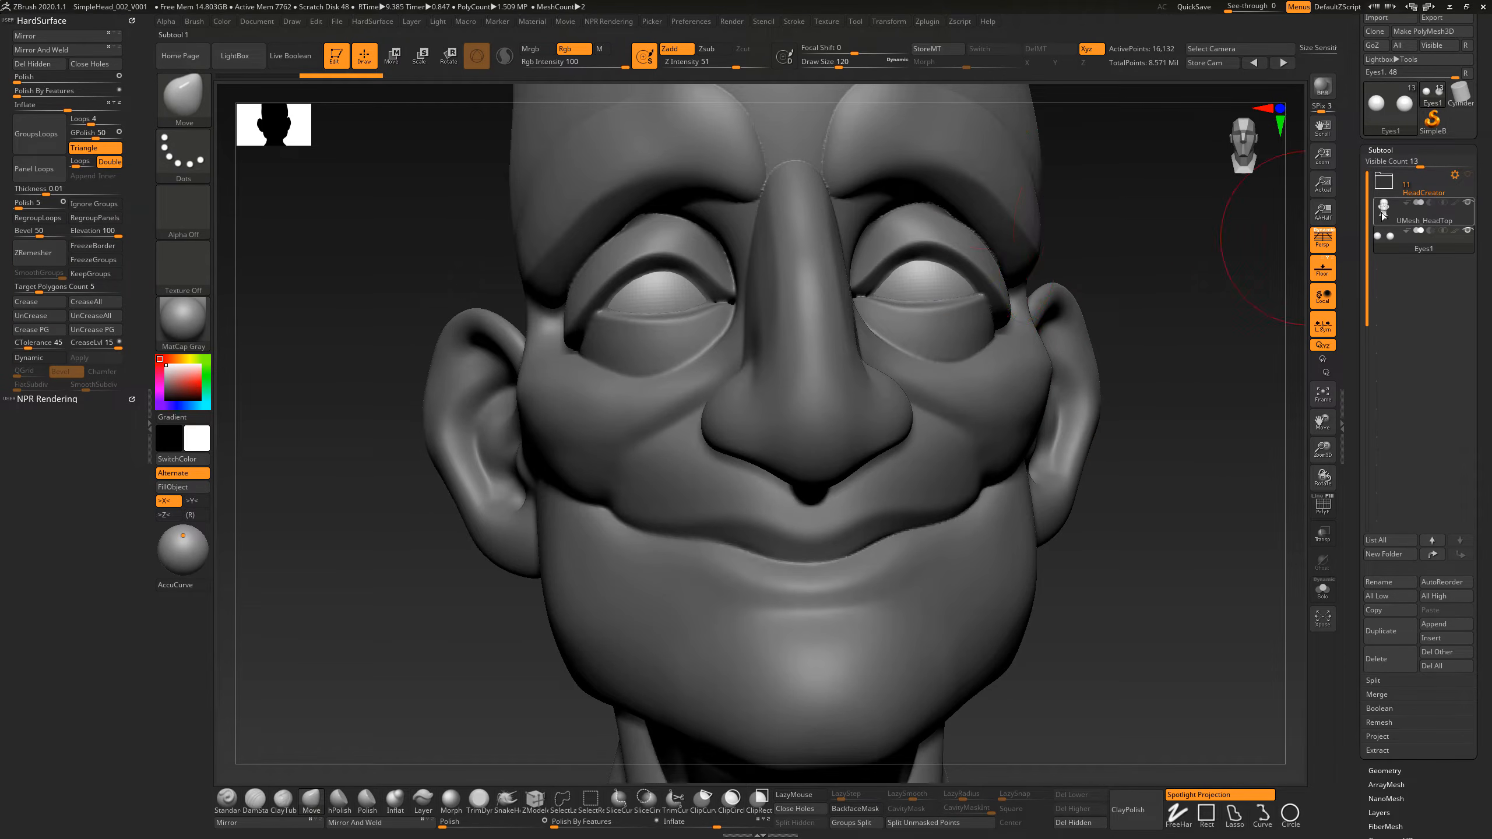
{"action": "left_click_drag", "start_coordinate": [1128, 230], "coordinate": [1123, 296], "text": "alt"}
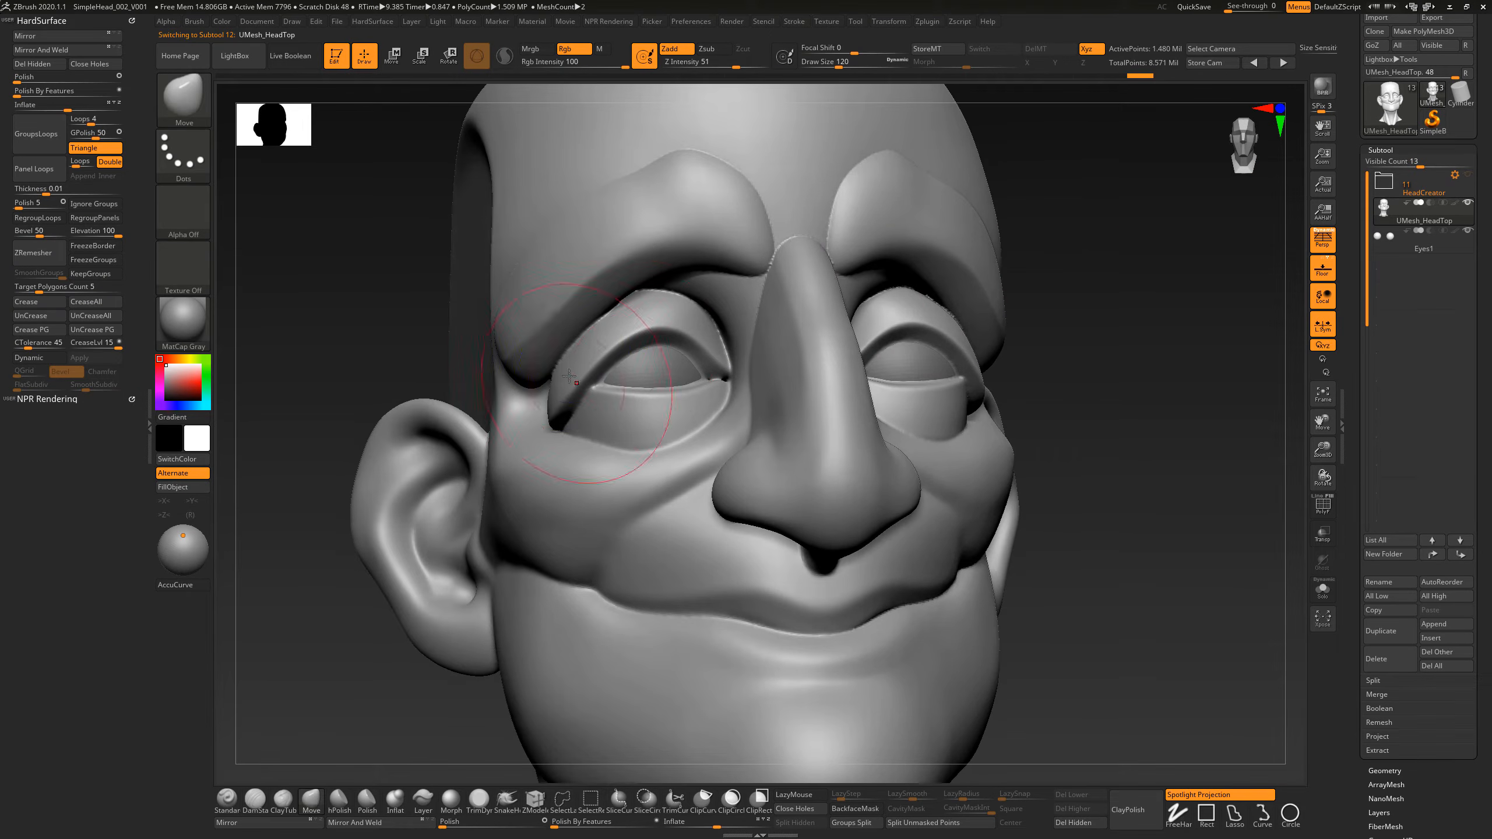
{"action": "key", "text": "shift"}
{"action": "mouse_move", "coordinate": [656, 300]}
{"action": "left_mouse_down", "text": "shift"}
{"action": "mouse_move", "coordinate": [710, 348]}
{"action": "mouse_move", "coordinate": [699, 307]}
{"action": "mouse_move", "coordinate": [653, 298]}
{"action": "left_mouse_up", "text": "shift"}
{"action": "left_click_drag", "start_coordinate": [605, 449], "coordinate": [679, 427], "text": "shift"}
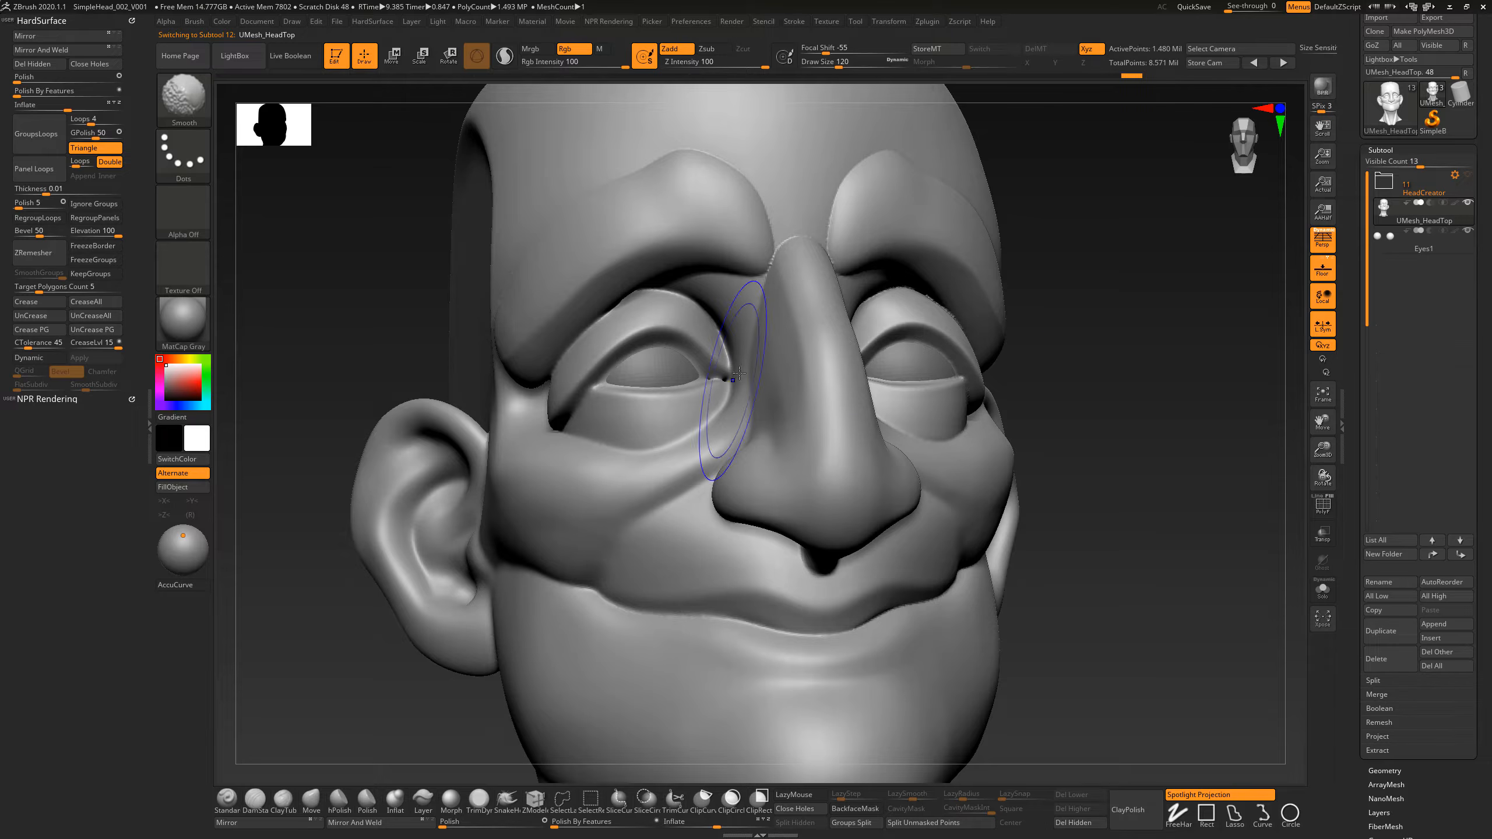
{"action": "key", "text": "ctrl"}
{"action": "mouse_move", "coordinate": [1109, 403]}
{"action": "left_mouse_down", "text": "ctrl"}
{"action": "mouse_move", "coordinate": [1094, 423]}
{"action": "mouse_move", "coordinate": [1093, 397]}
{"action": "mouse_move", "coordinate": [1054, 418]}
{"action": "left_mouse_up", "text": "ctrl"}
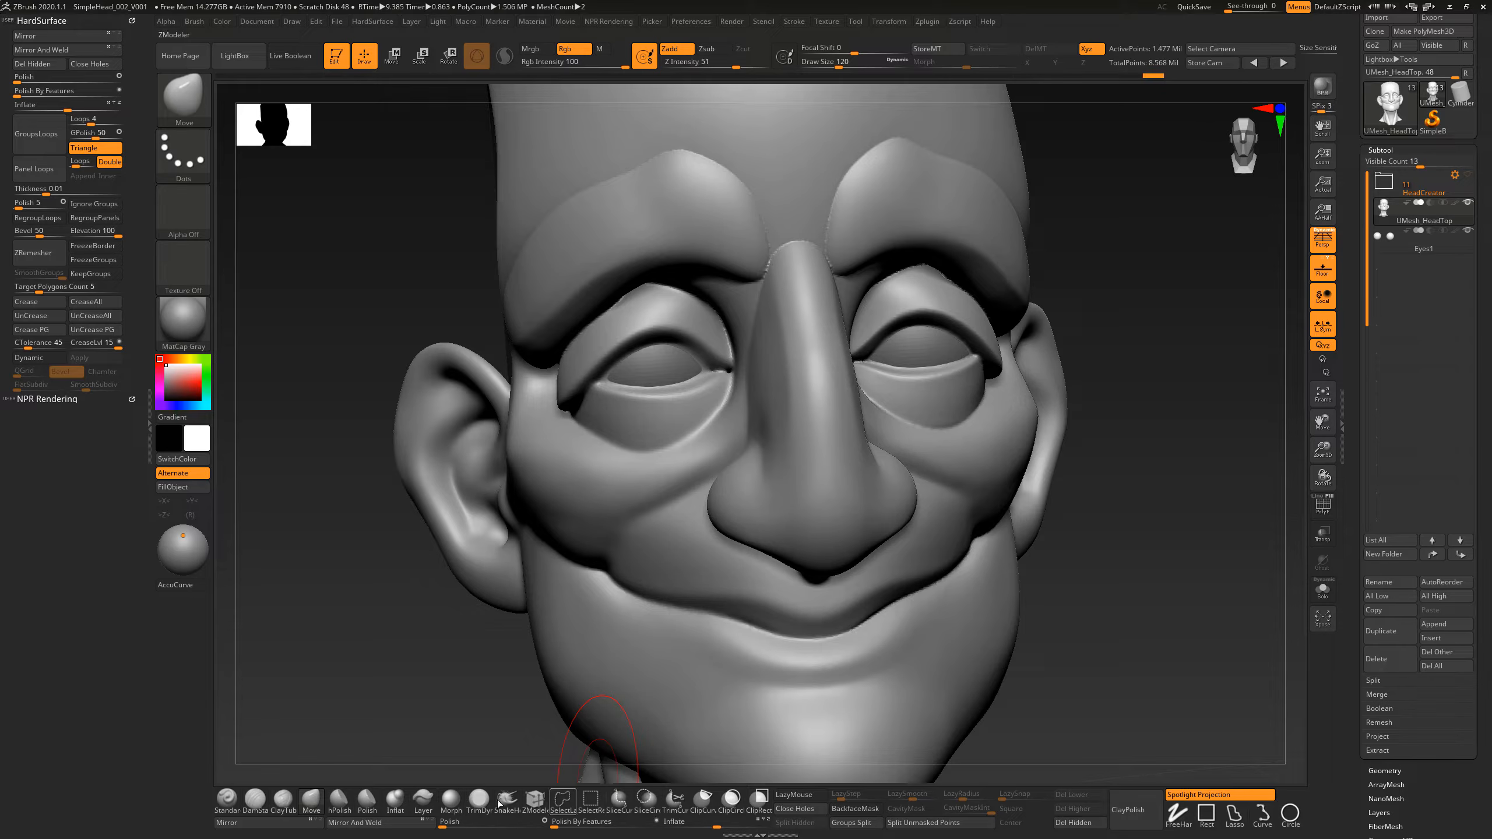
Switch to the Inflat brush and set the draw size to 80
{"action": "left_click", "coordinate": [395, 800]}
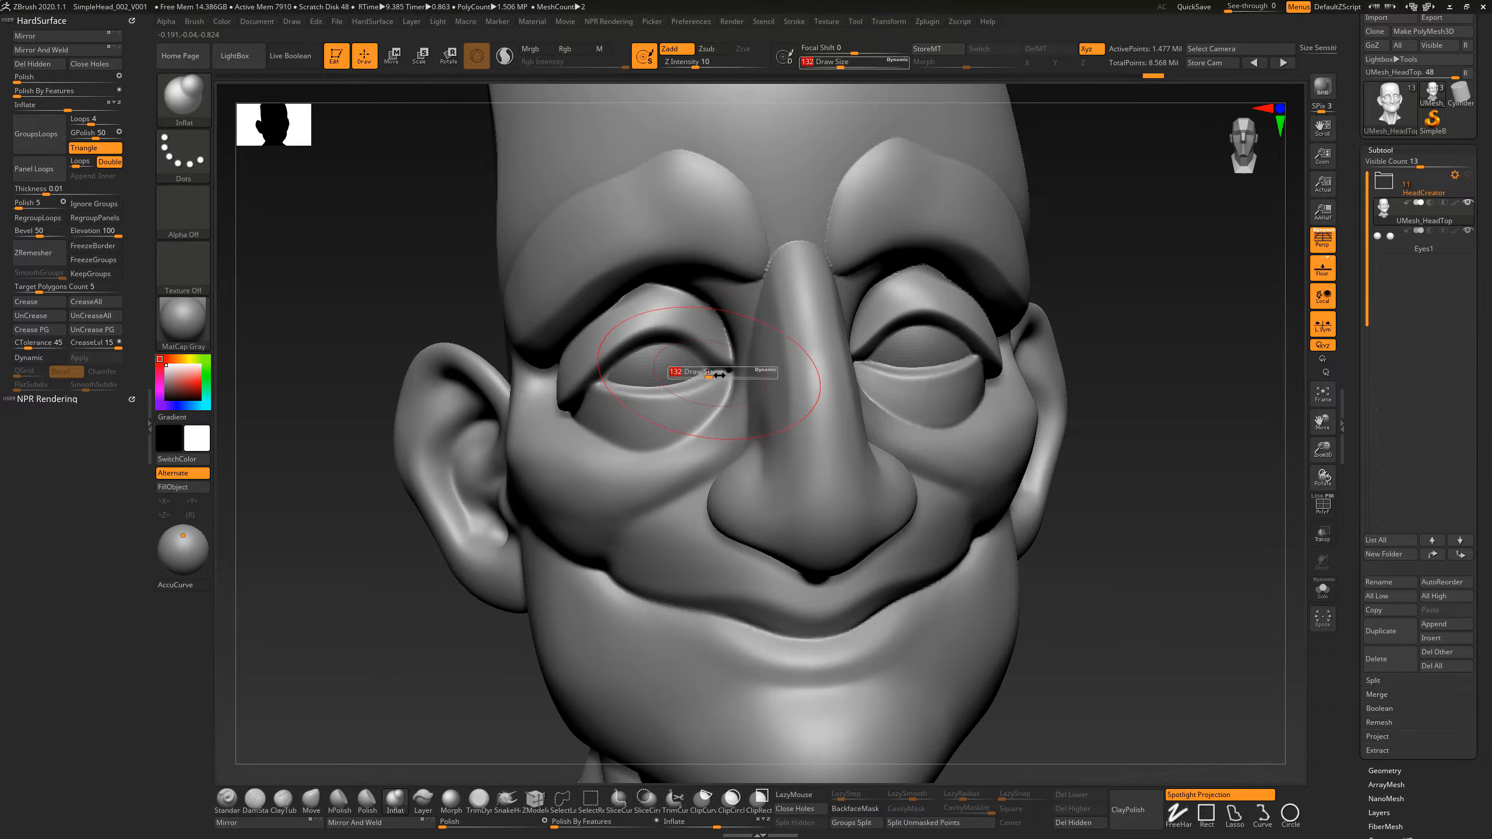
{"action": "key", "text": "s"}
{"action": "left_click_drag", "start_coordinate": [726, 376], "coordinate": [719, 376]}
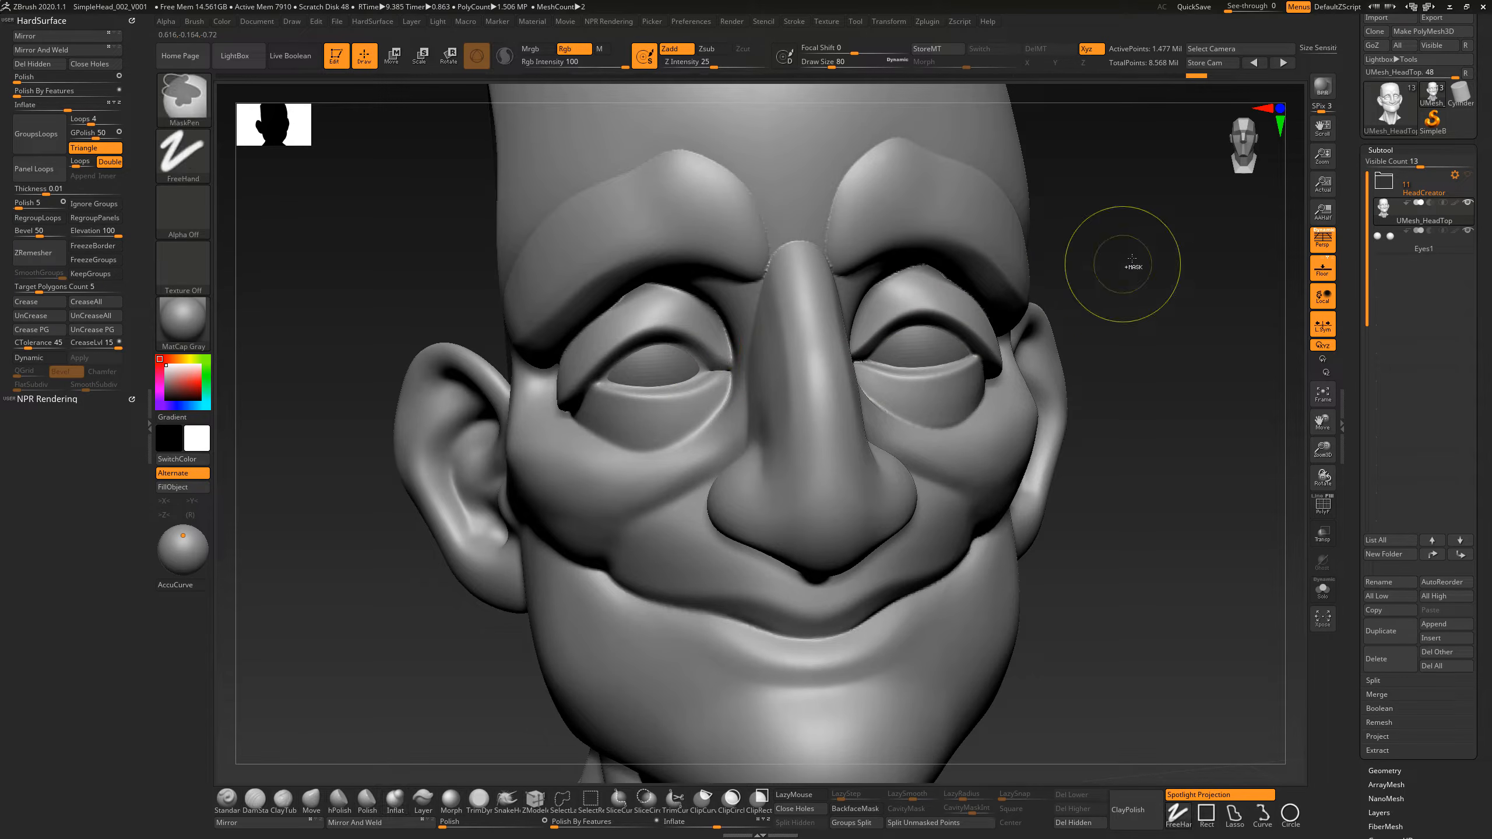
Inflate the inner and outer corners of the eyelids, raising the draw size to 120 for the outer corner
{"action": "mouse_move", "coordinate": [1131, 260]}
{"action": "left_mouse_down", "text": "ctrl"}
{"action": "mouse_move", "coordinate": [1098, 306]}
{"action": "mouse_move", "coordinate": [1166, 266]}
{"action": "left_mouse_up", "text": "ctrl"}
{"action": "left_click_drag", "start_coordinate": [749, 376], "coordinate": [721, 372], "text": "shift"}
{"action": "left_click_drag", "start_coordinate": [562, 425], "coordinate": [551, 414], "text": "shift"}
{"action": "left_click_drag", "start_coordinate": [560, 422], "coordinate": [551, 411], "text": "shift"}
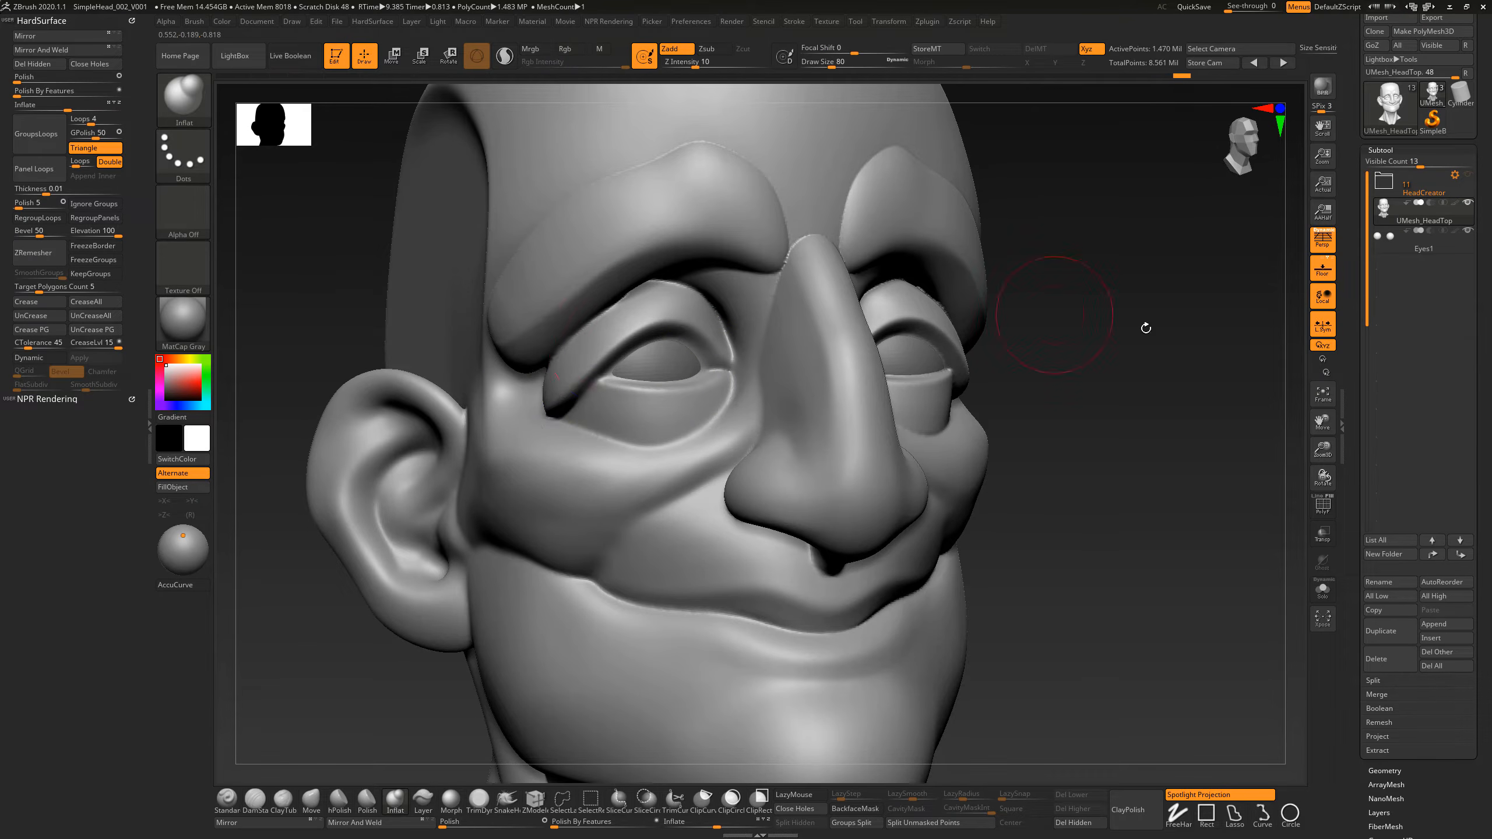
{"action": "left_click_drag", "start_coordinate": [1146, 328], "coordinate": [1108, 270]}
{"action": "key", "text": "s"}
{"action": "left_click_drag", "start_coordinate": [504, 415], "coordinate": [513, 414]}
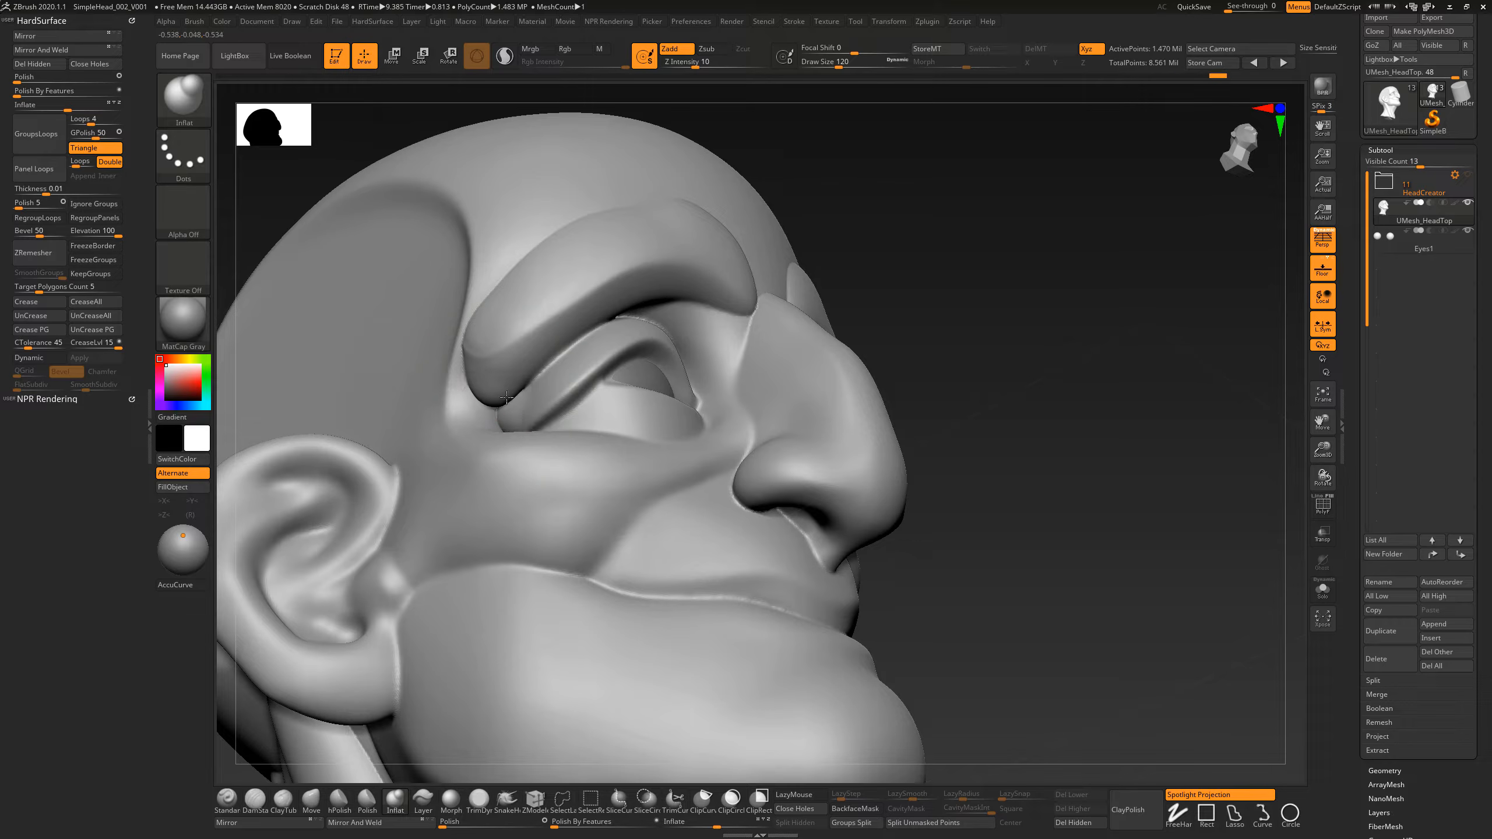
Update the head's DynaMesh and smooth the outer eye corner where the eyelid meets the brow and cheek
{"action": "key", "text": "ctrl"}
{"action": "left_click_drag", "start_coordinate": [1020, 263], "coordinate": [974, 302], "text": "ctrl"}
{"action": "mouse_move", "coordinate": [506, 412]}
{"action": "left_mouse_down", "text": "shift"}
{"action": "mouse_move", "coordinate": [493, 405]}
{"action": "mouse_move", "coordinate": [515, 410]}
{"action": "left_mouse_up", "text": "shift"}
{"action": "left_click_drag", "start_coordinate": [1053, 259], "coordinate": [954, 316], "text": "ctrl"}
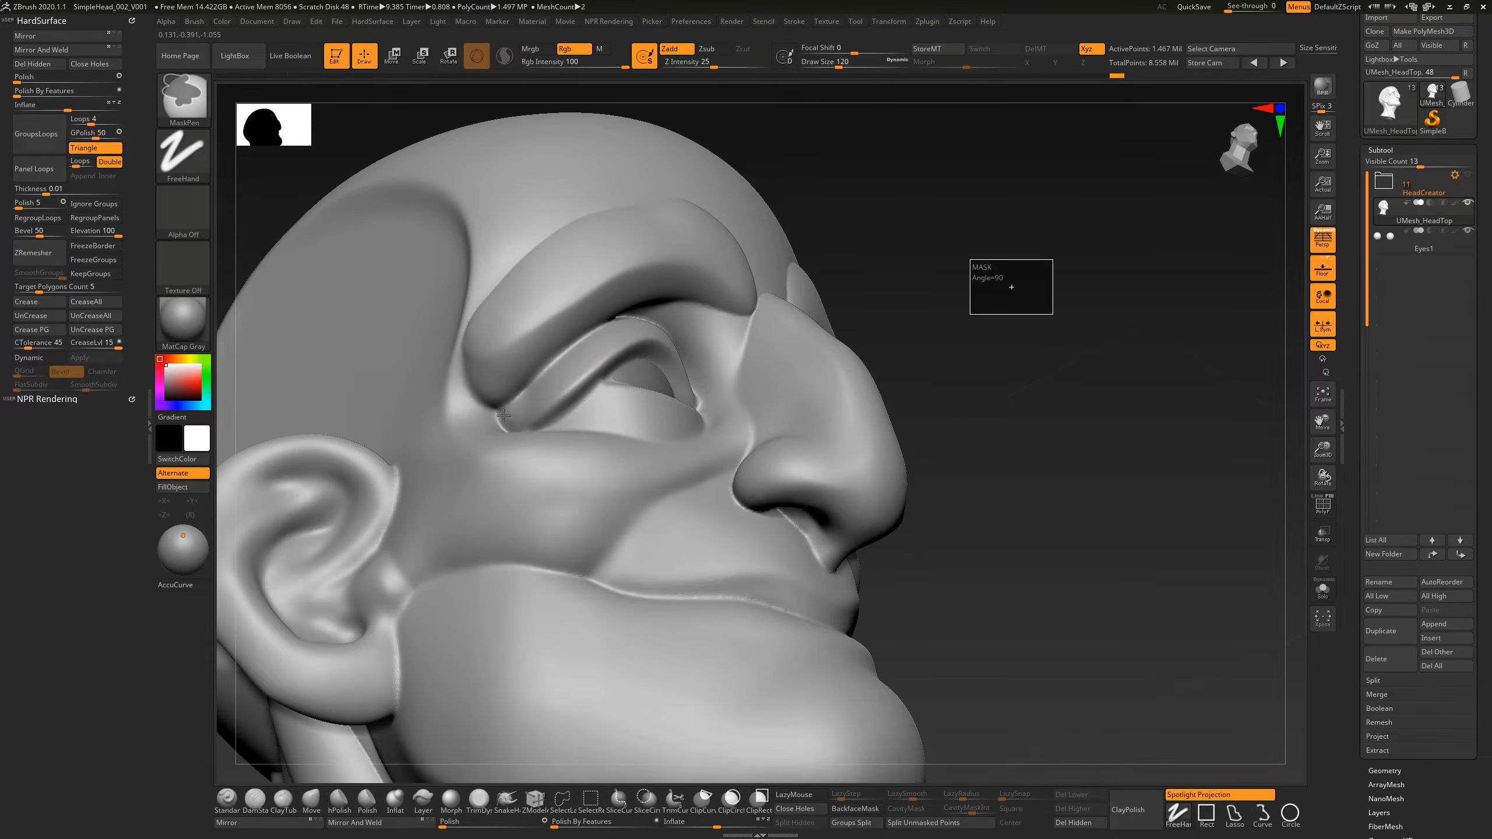
{"action": "left_click_drag", "start_coordinate": [499, 415], "coordinate": [511, 372], "text": "shift"}
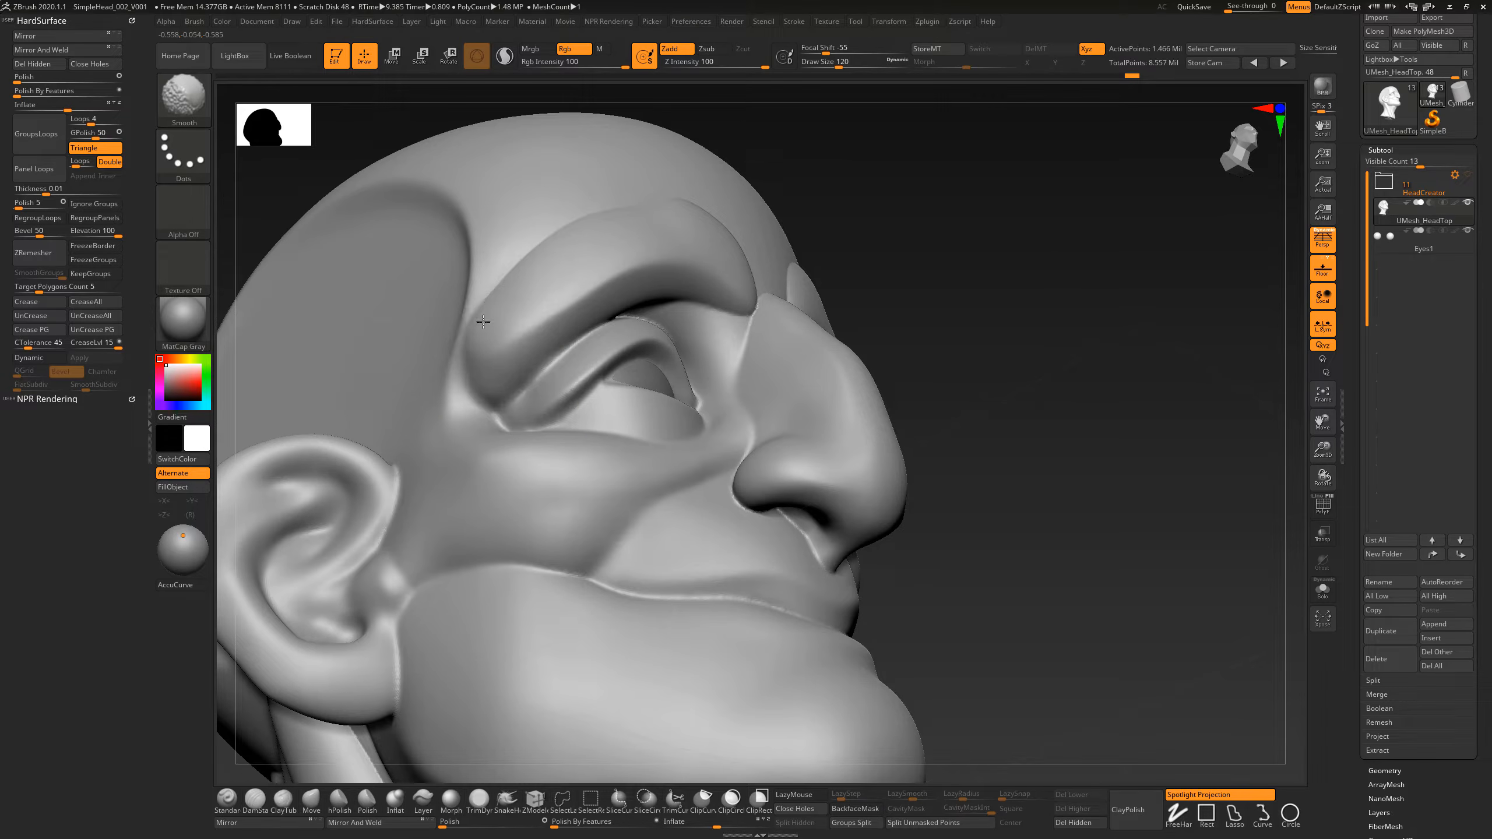
{"action": "left_click_drag", "start_coordinate": [892, 276], "coordinate": [740, 319]}
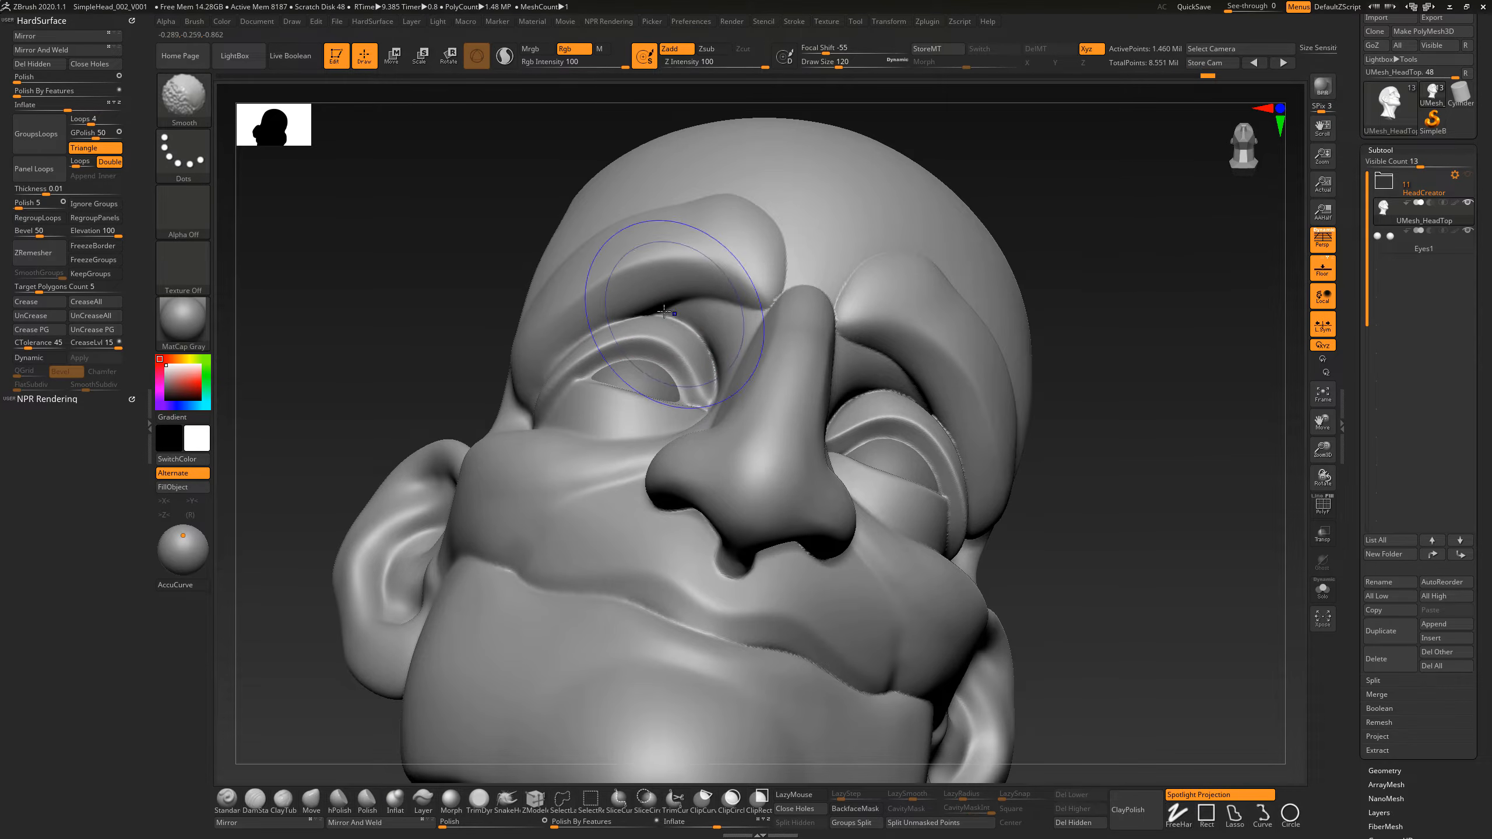
Turn on X symmetry, then mirror and weld the head so both sides match
{"action": "left_click_drag", "start_coordinate": [1068, 400], "coordinate": [1077, 446]}
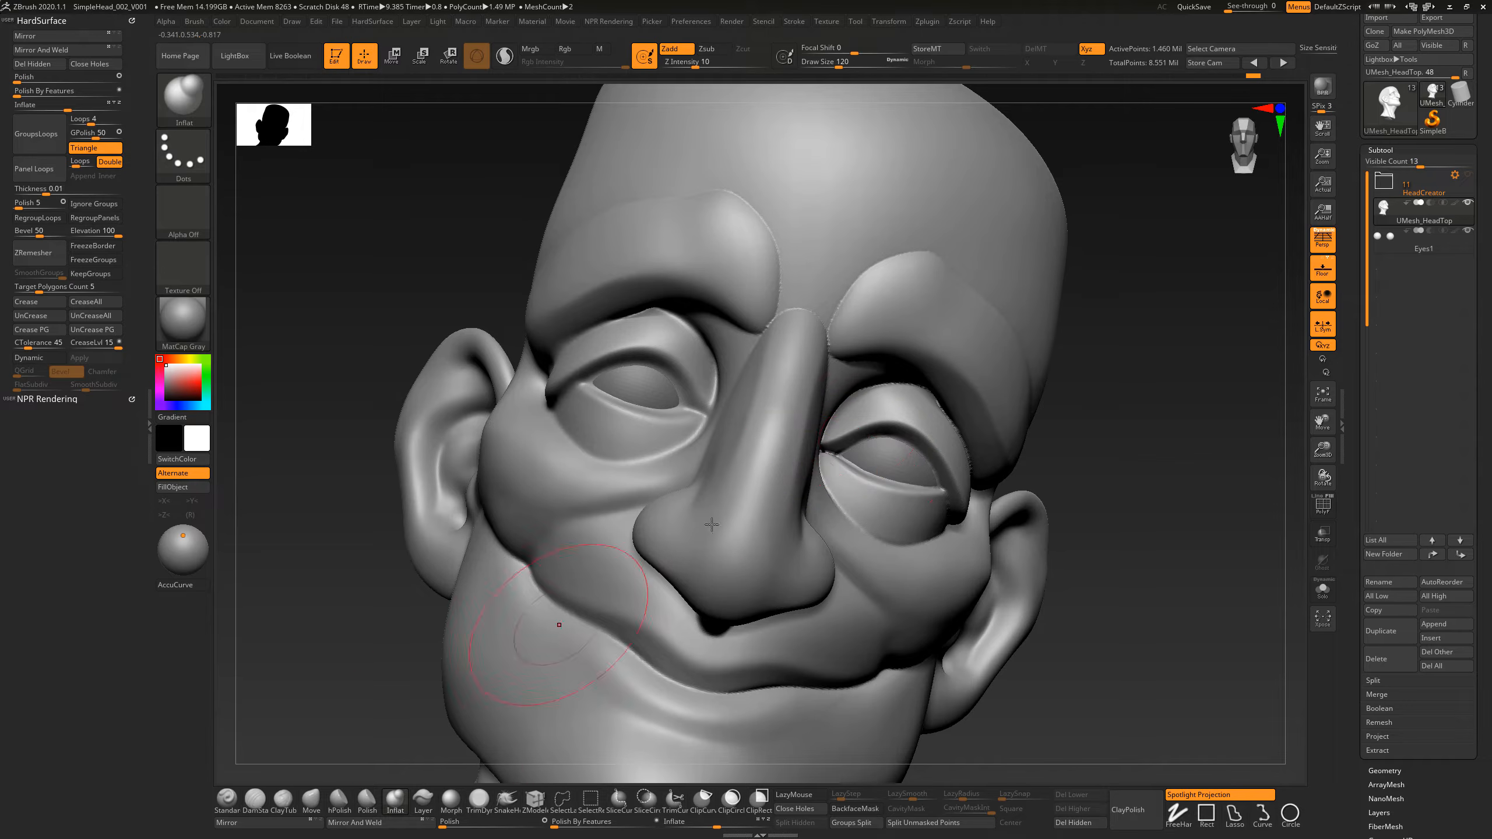
{"action": "key", "text": "x"}
{"action": "left_click_drag", "start_coordinate": [1112, 440], "coordinate": [1127, 468], "text": "shift"}
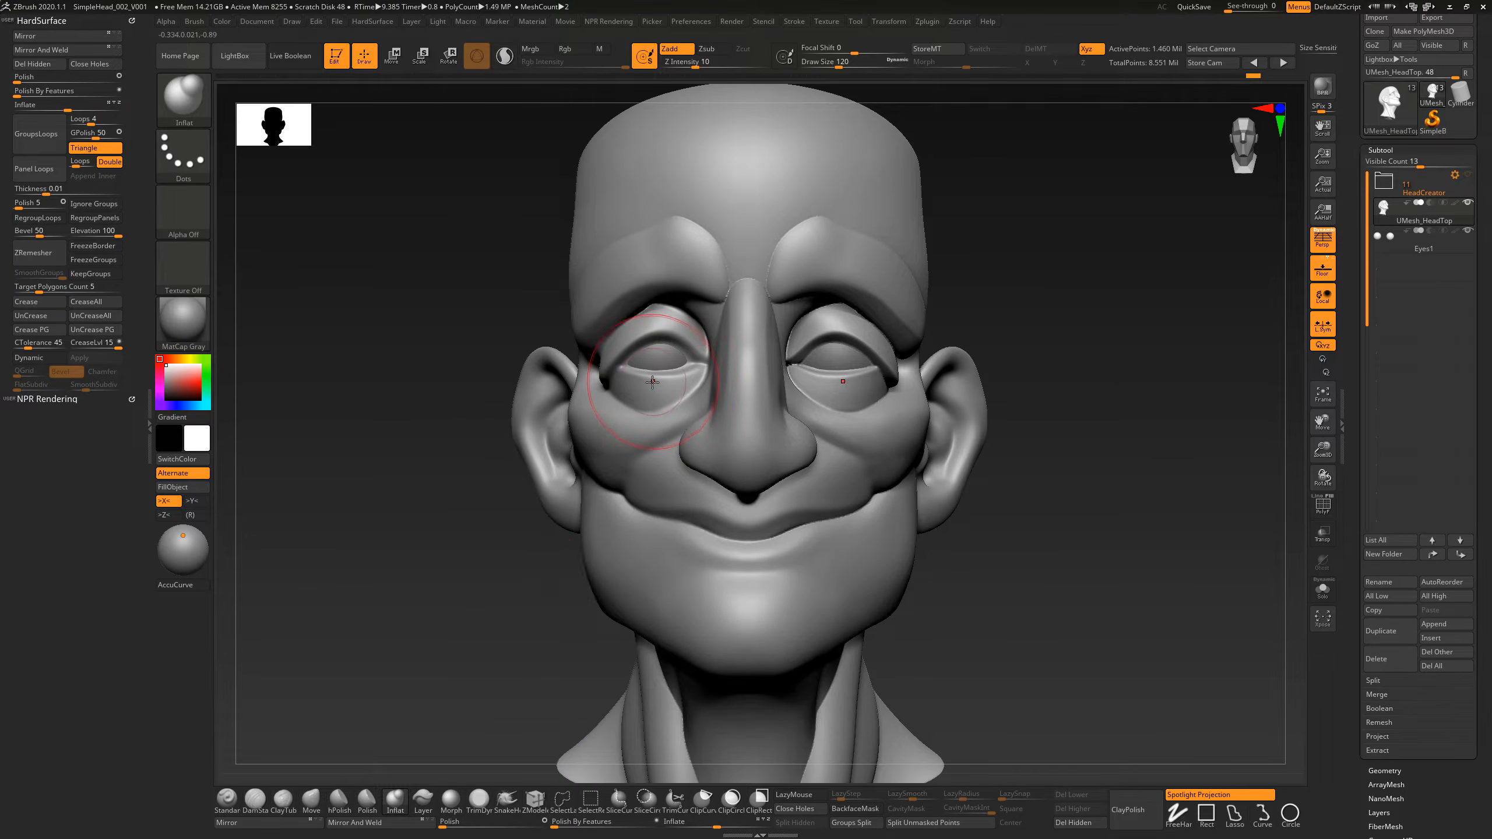
{"action": "left_click", "coordinate": [299, 819]}
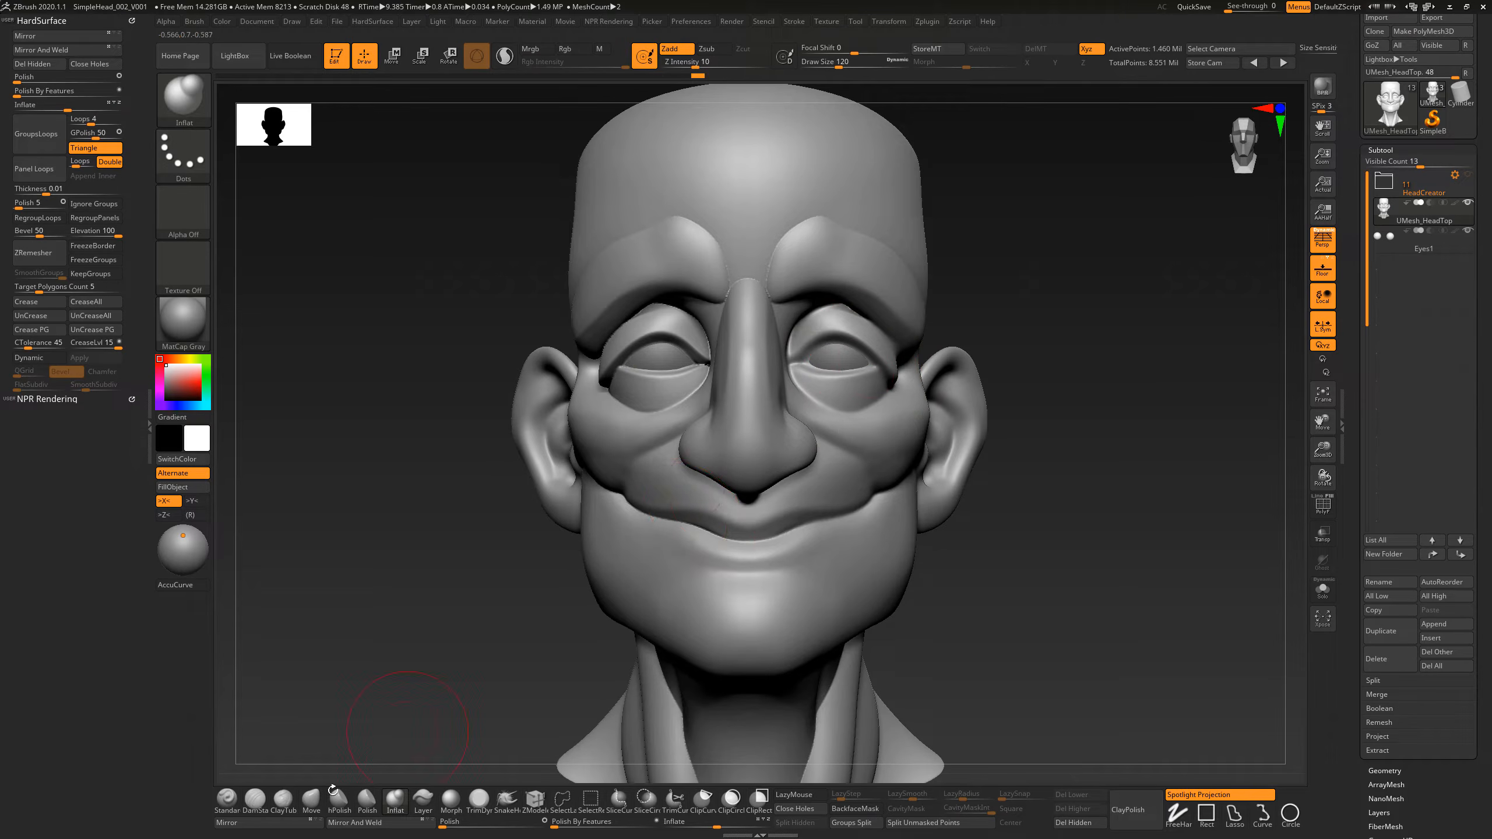
{"action": "left_click", "coordinate": [277, 826]}
{"action": "left_click", "coordinate": [432, 821]}
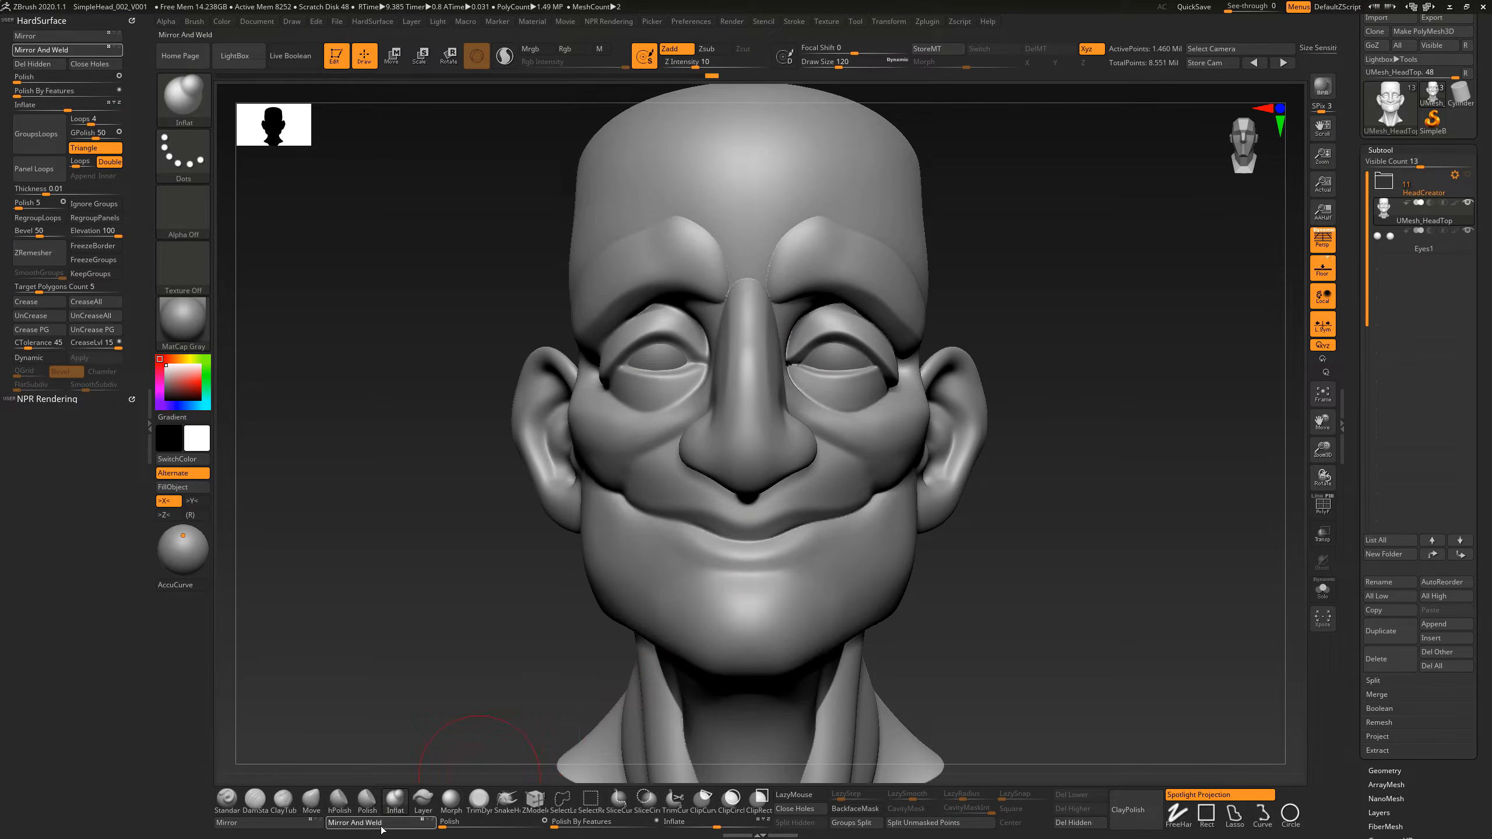
Carve a crease along the lower eyelid rims with the DamStandard brush at draw size 87, and update the DynaMesh
{"action": "left_click_drag", "start_coordinate": [962, 325], "coordinate": [833, 486]}
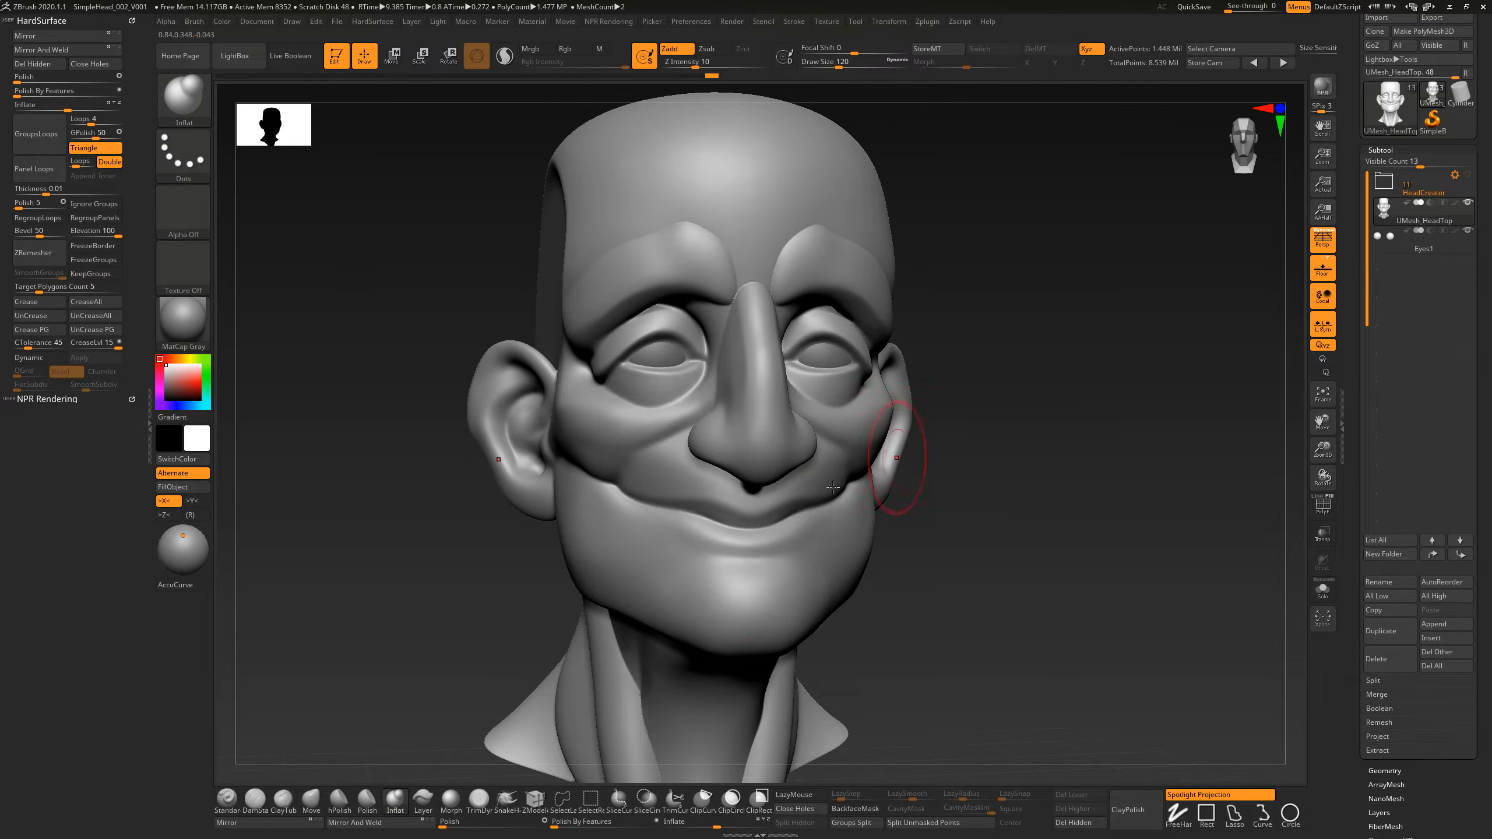
{"action": "left_click", "coordinate": [256, 802]}
{"action": "mouse_move", "coordinate": [980, 380]}
{"action": "left_mouse_down", "text": "alt"}
{"action": "mouse_move", "coordinate": [1035, 400]}
{"action": "mouse_move", "coordinate": [975, 403]}
{"action": "left_mouse_up", "text": "alt"}
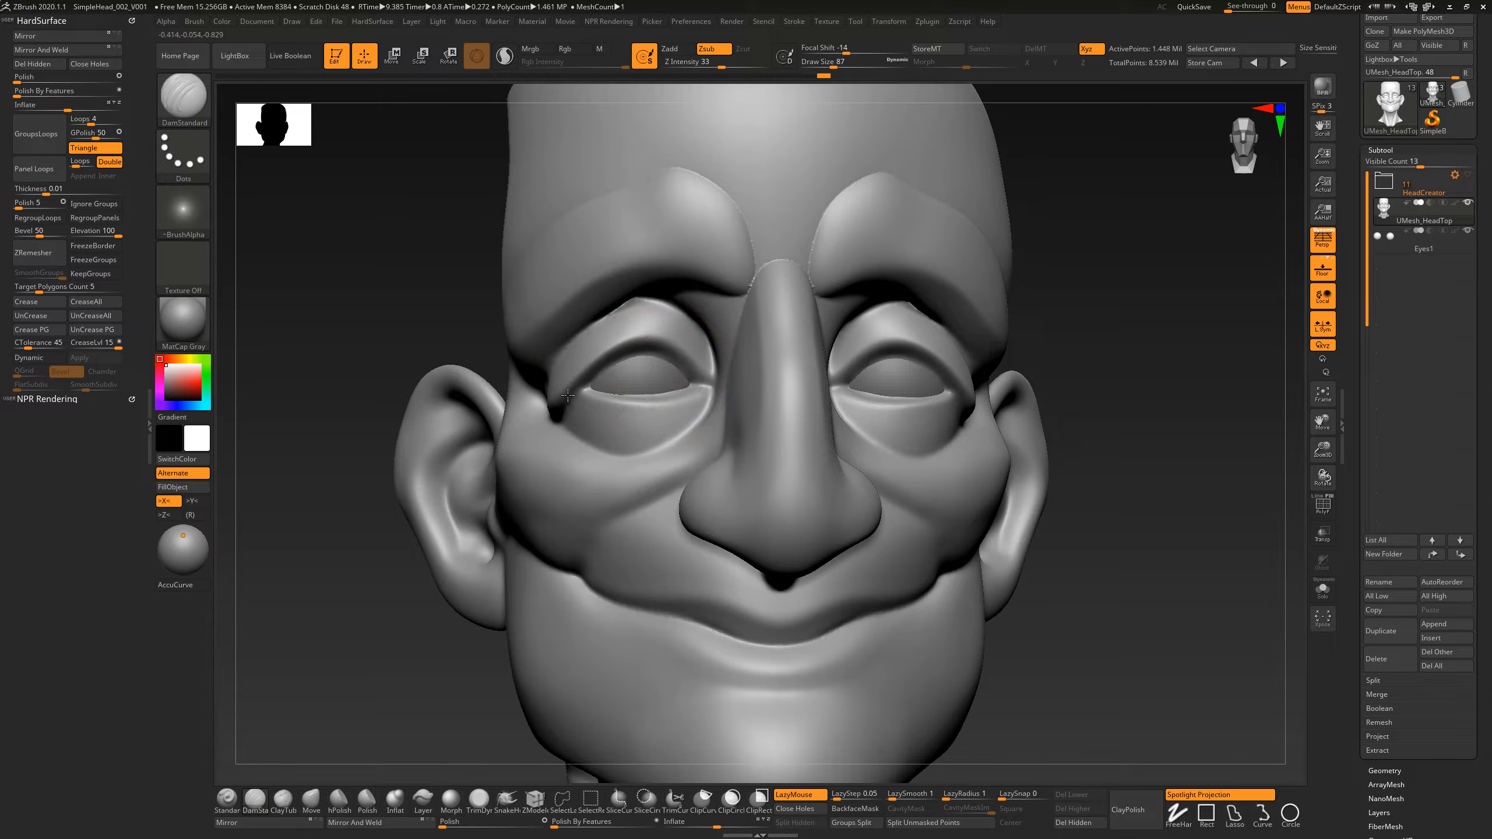
{"action": "mouse_move", "coordinate": [570, 401]}
{"action": "left_mouse_down"}
{"action": "mouse_move", "coordinate": [600, 378]}
{"action": "mouse_move", "coordinate": [664, 395]}
{"action": "mouse_move", "coordinate": [625, 397]}
{"action": "mouse_move", "coordinate": [681, 387]}
{"action": "left_mouse_up"}
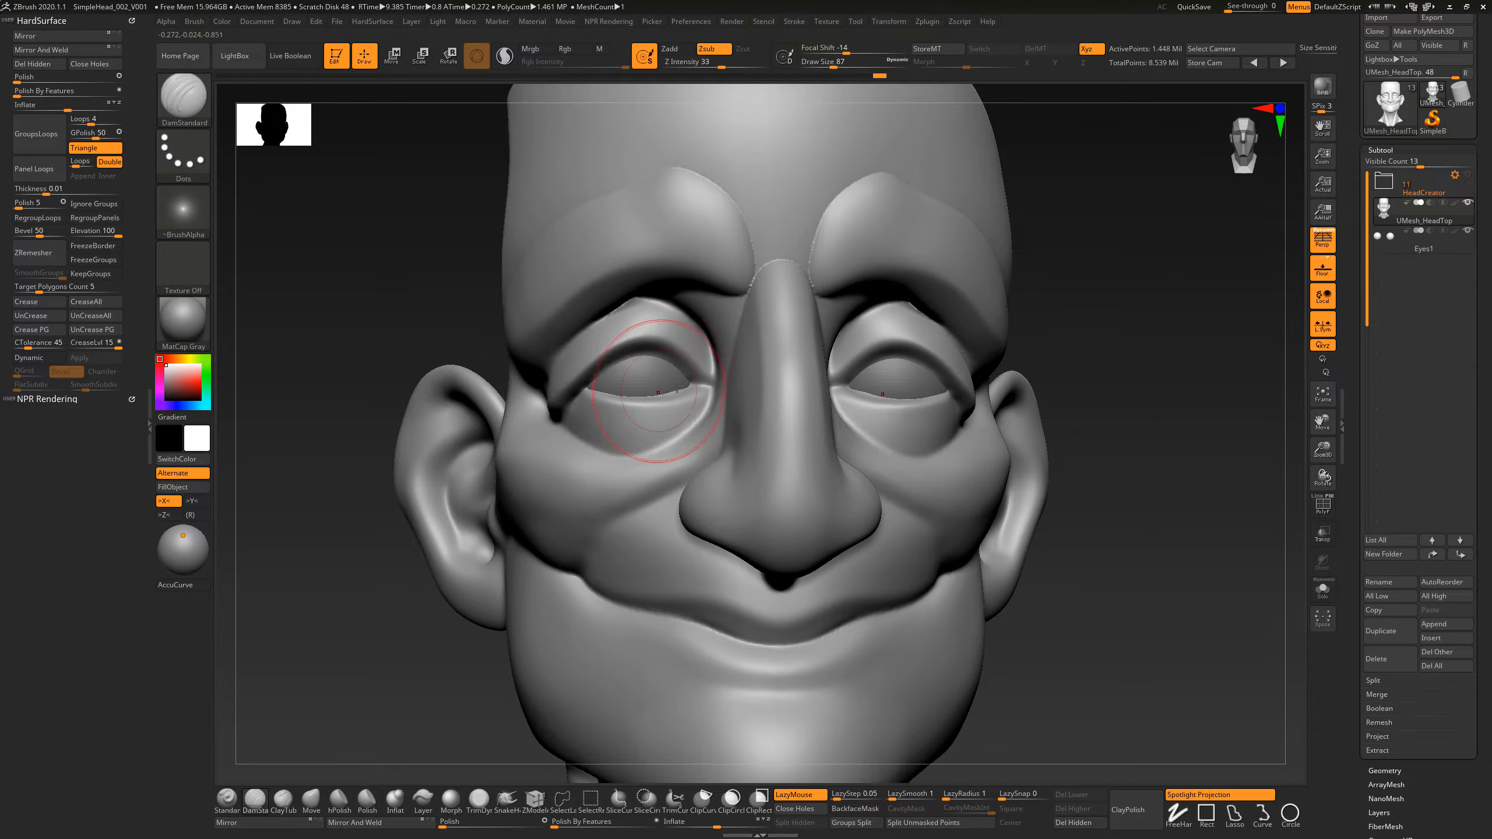
{"action": "mouse_move", "coordinate": [1089, 308]}
{"action": "left_mouse_down"}
{"action": "mouse_move", "coordinate": [1108, 344]}
{"action": "mouse_move", "coordinate": [1066, 342]}
{"action": "mouse_move", "coordinate": [1122, 337]}
{"action": "left_mouse_up"}
{"action": "key", "text": "ctrl"}
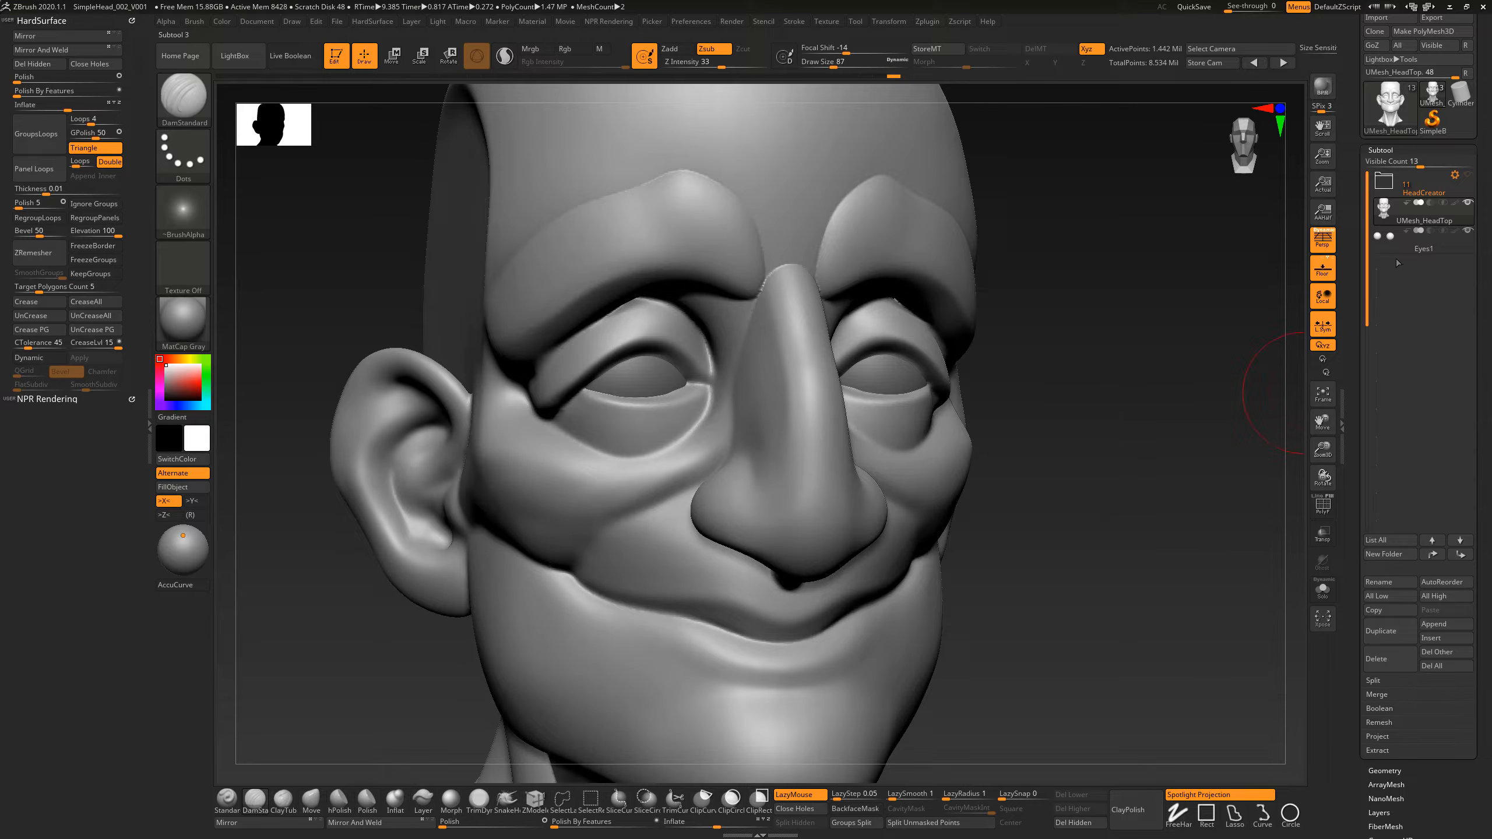
Select the Eyes1 subtool and divide its geometry once to subdivision level 2
{"action": "left_click_drag", "start_coordinate": [1048, 474], "coordinate": [1042, 453], "text": "shift"}
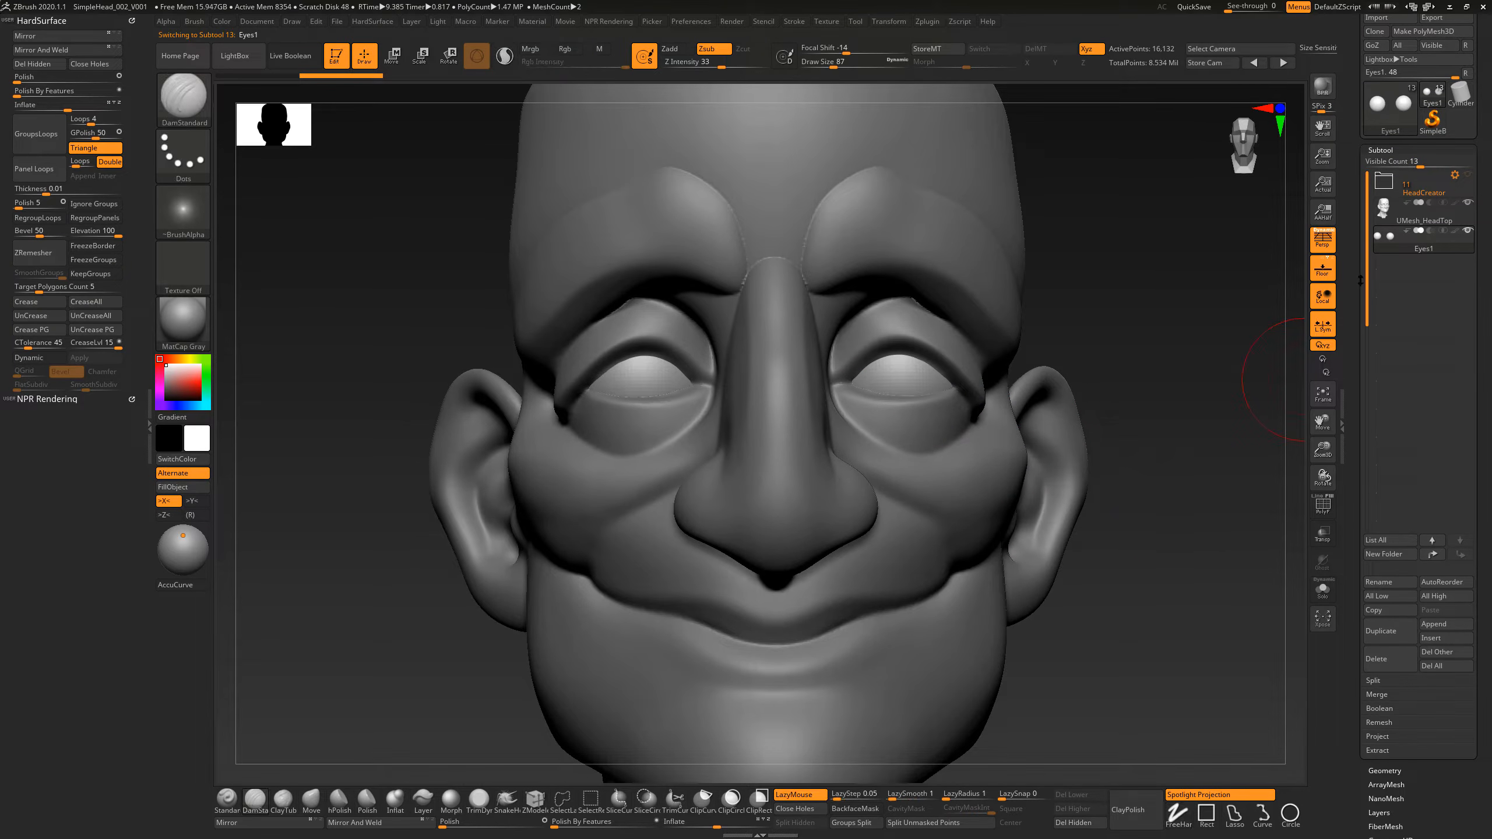
{"action": "left_click_drag", "start_coordinate": [1344, 367], "coordinate": [1341, 206]}
{"action": "left_click", "coordinate": [1384, 446]}
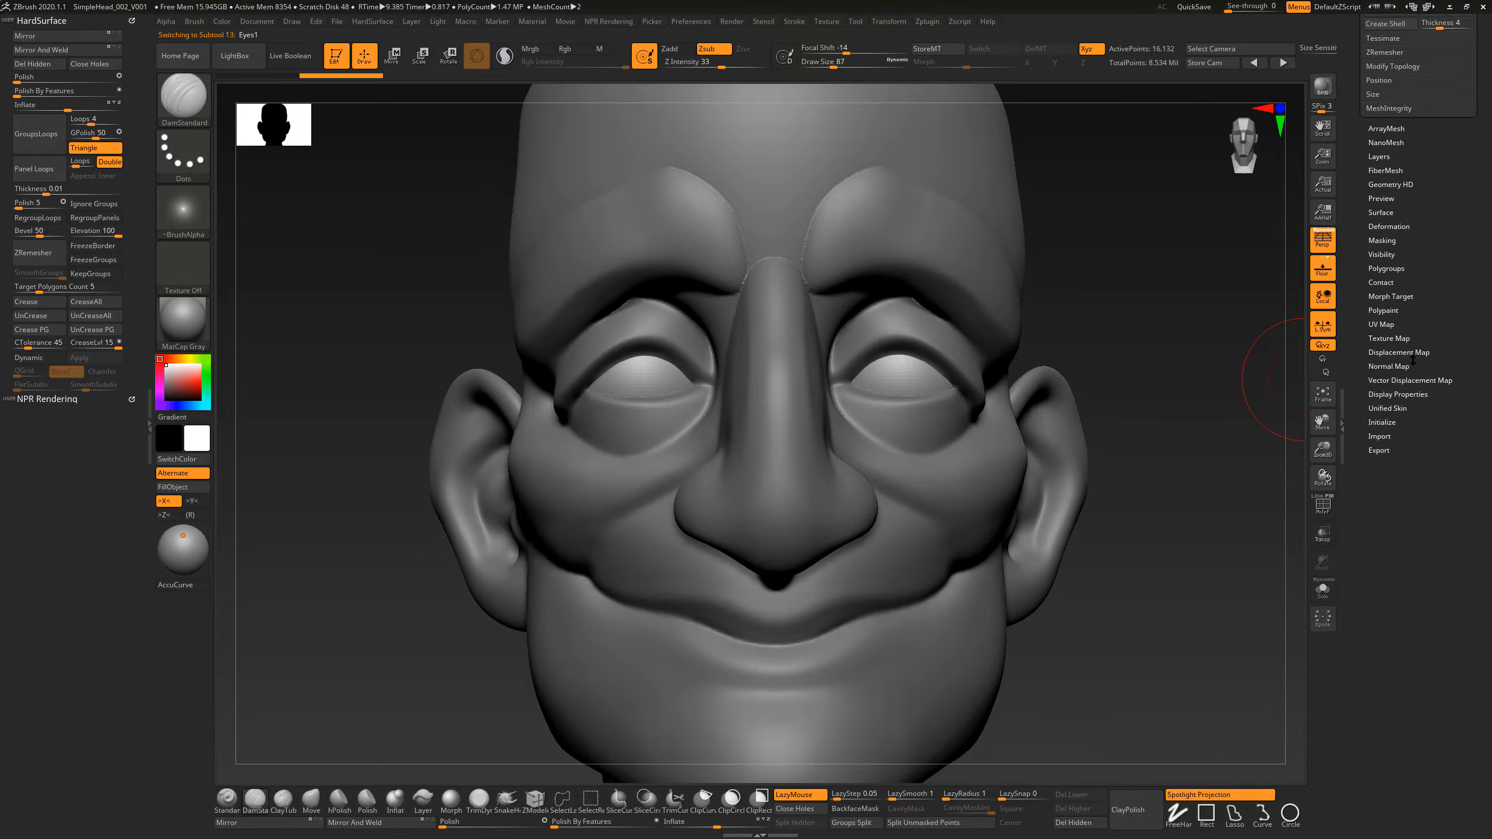
{"action": "left_click", "coordinate": [1392, 334]}
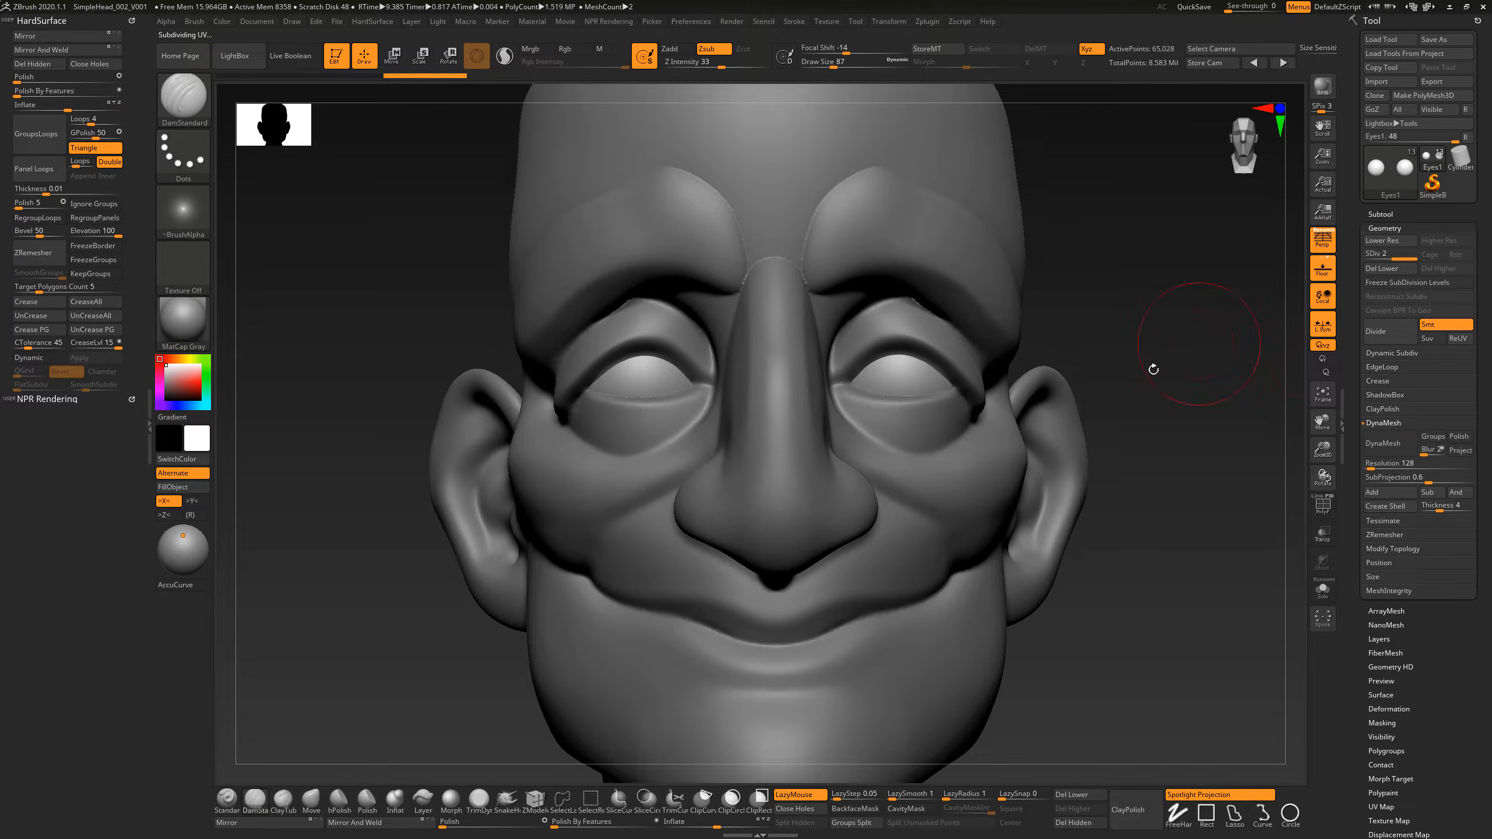
Select the UMesh_HeadTop subtool and smooth the outer brow edges and the seam between cheek and jaw
{"action": "left_click_drag", "start_coordinate": [1153, 368], "coordinate": [1329, 282]}
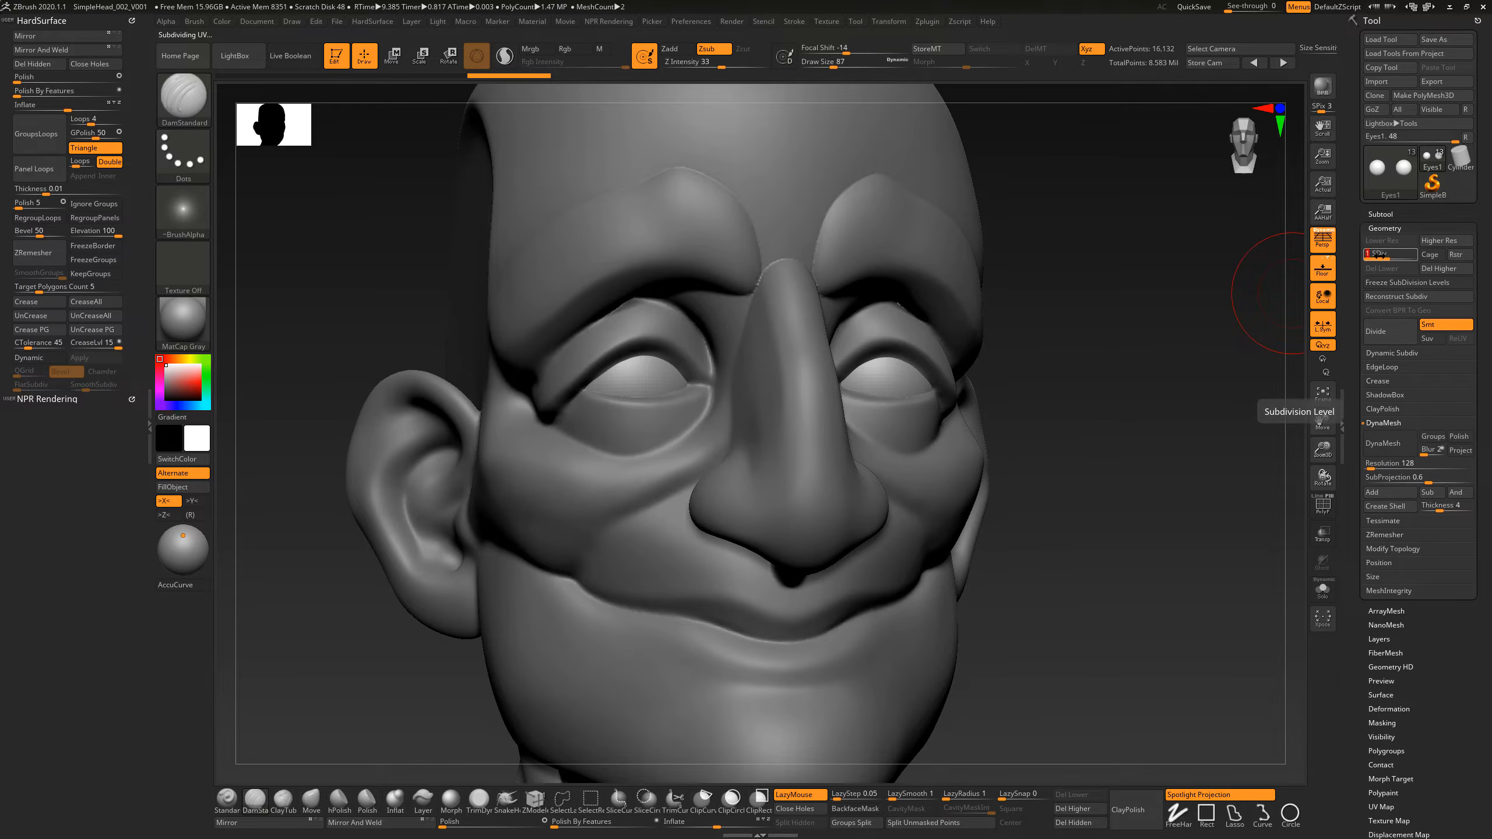
{"action": "left_click", "coordinate": [916, 318], "text": "alt"}
{"action": "left_click_drag", "start_coordinate": [1016, 260], "coordinate": [905, 279]}
{"action": "key", "text": "shift"}
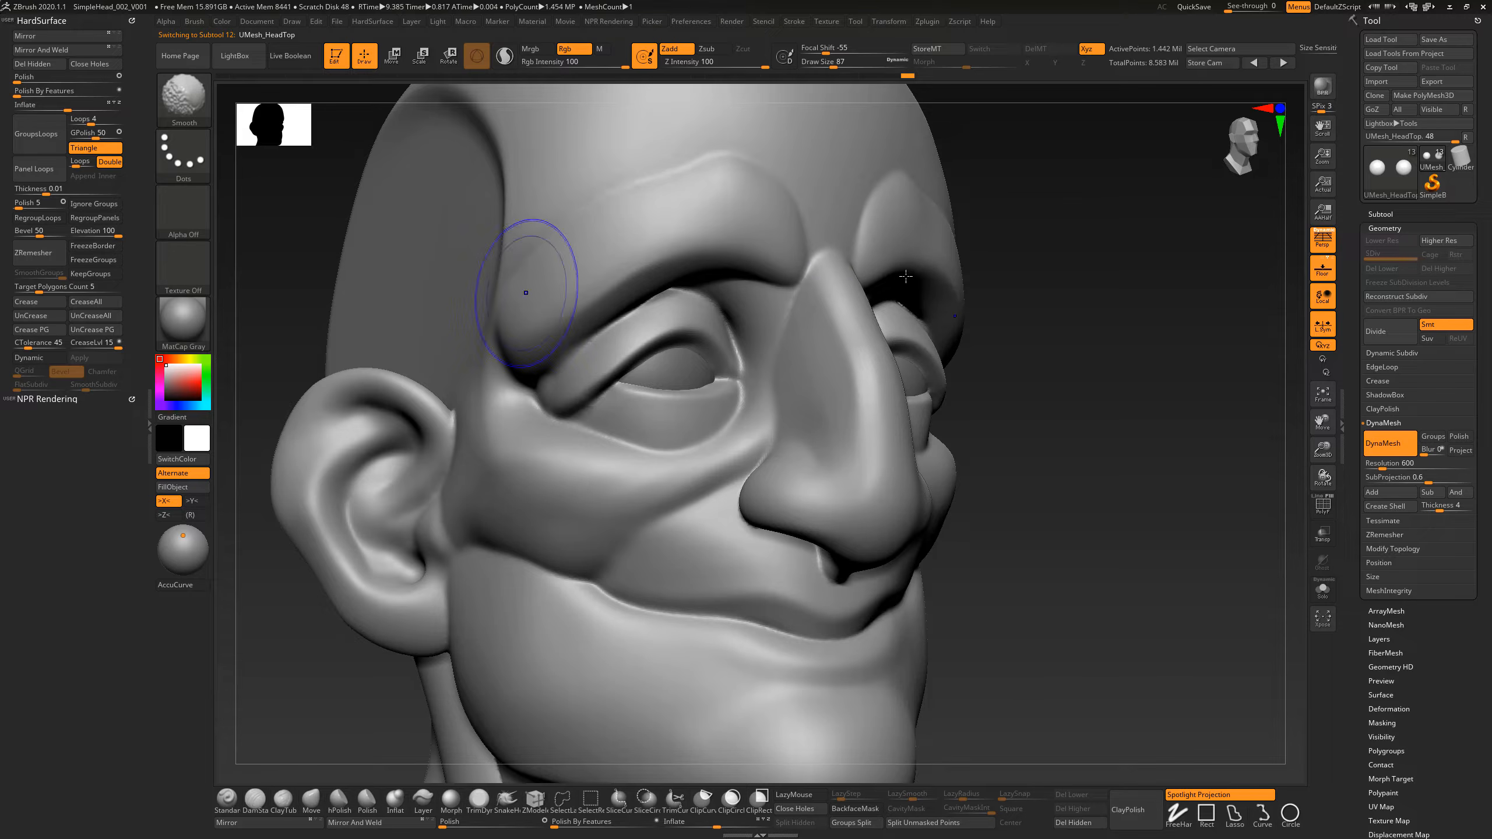
{"action": "mouse_move", "coordinate": [1058, 344]}
{"action": "left_mouse_down"}
{"action": "mouse_move", "coordinate": [1045, 395]}
{"action": "mouse_move", "coordinate": [966, 427]}
{"action": "mouse_move", "coordinate": [873, 395]}
{"action": "left_mouse_up"}
{"action": "key", "text": "shift"}
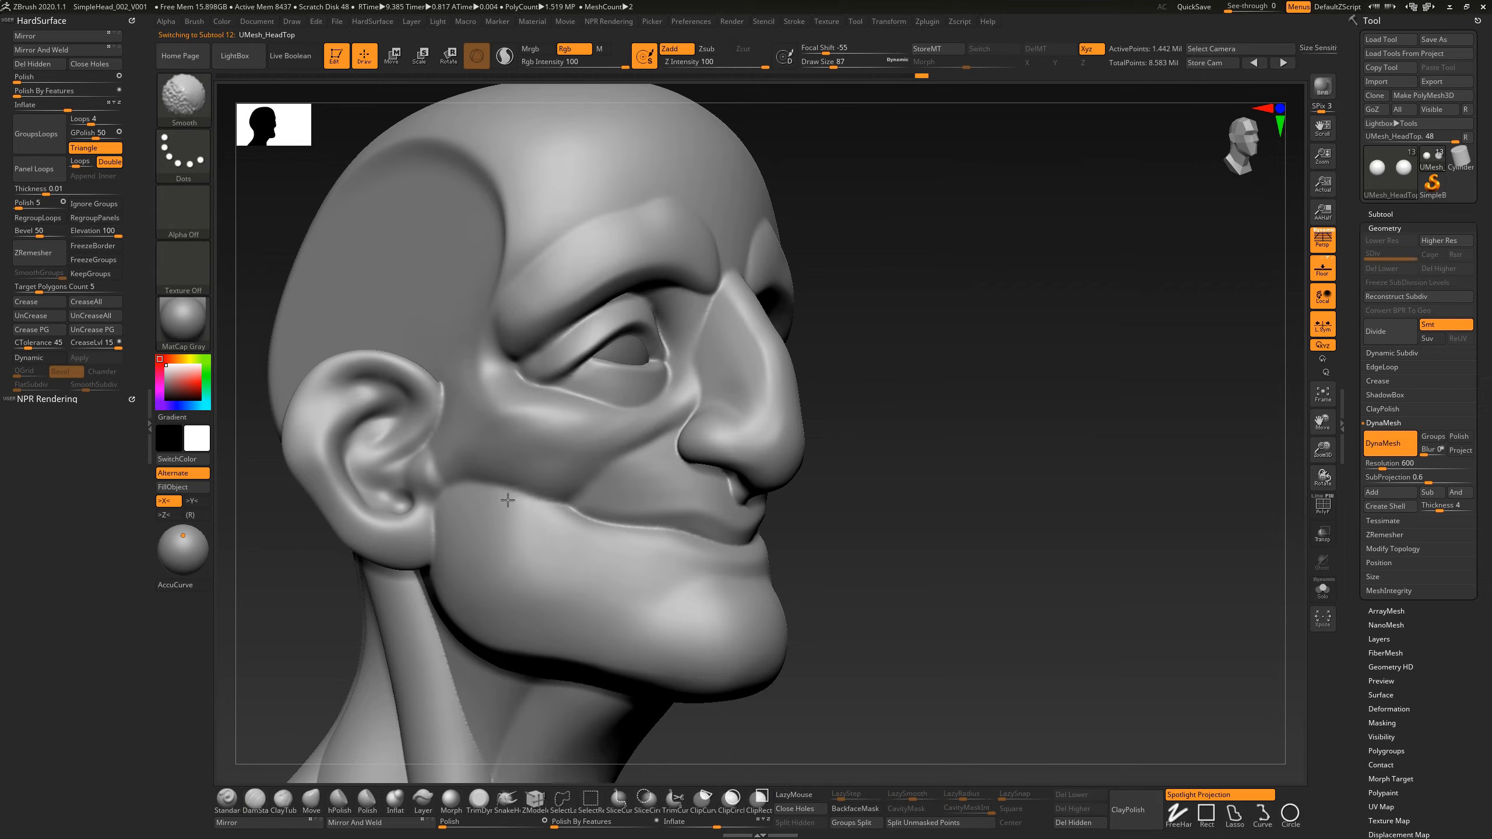
Carve the mouth line and the smile fold at its corner deeper with the DamStandard brush
{"action": "left_click_drag", "start_coordinate": [896, 541], "coordinate": [927, 553]}
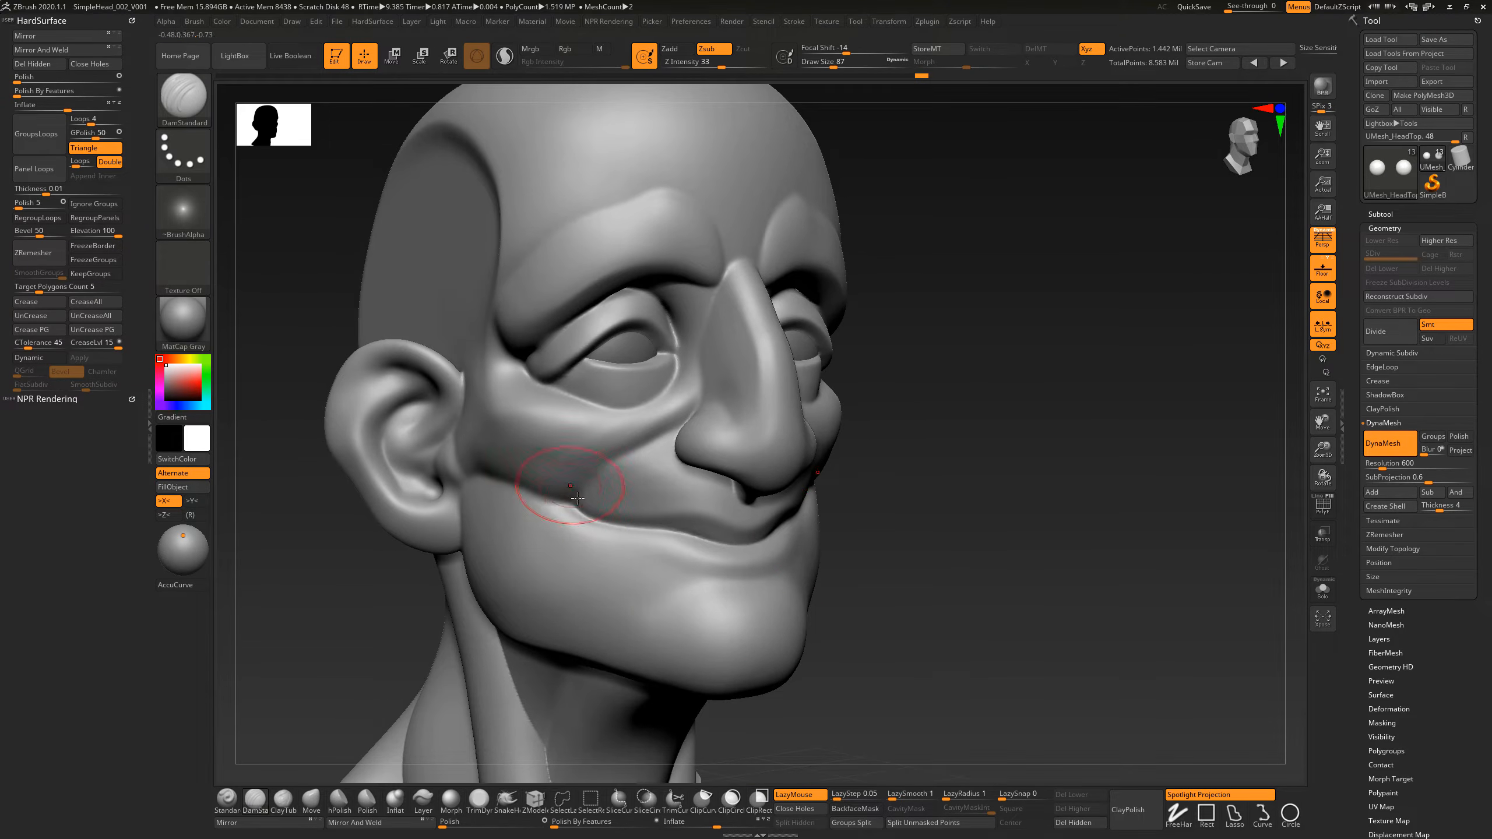
{"action": "left_click_drag", "start_coordinate": [578, 499], "coordinate": [743, 546]}
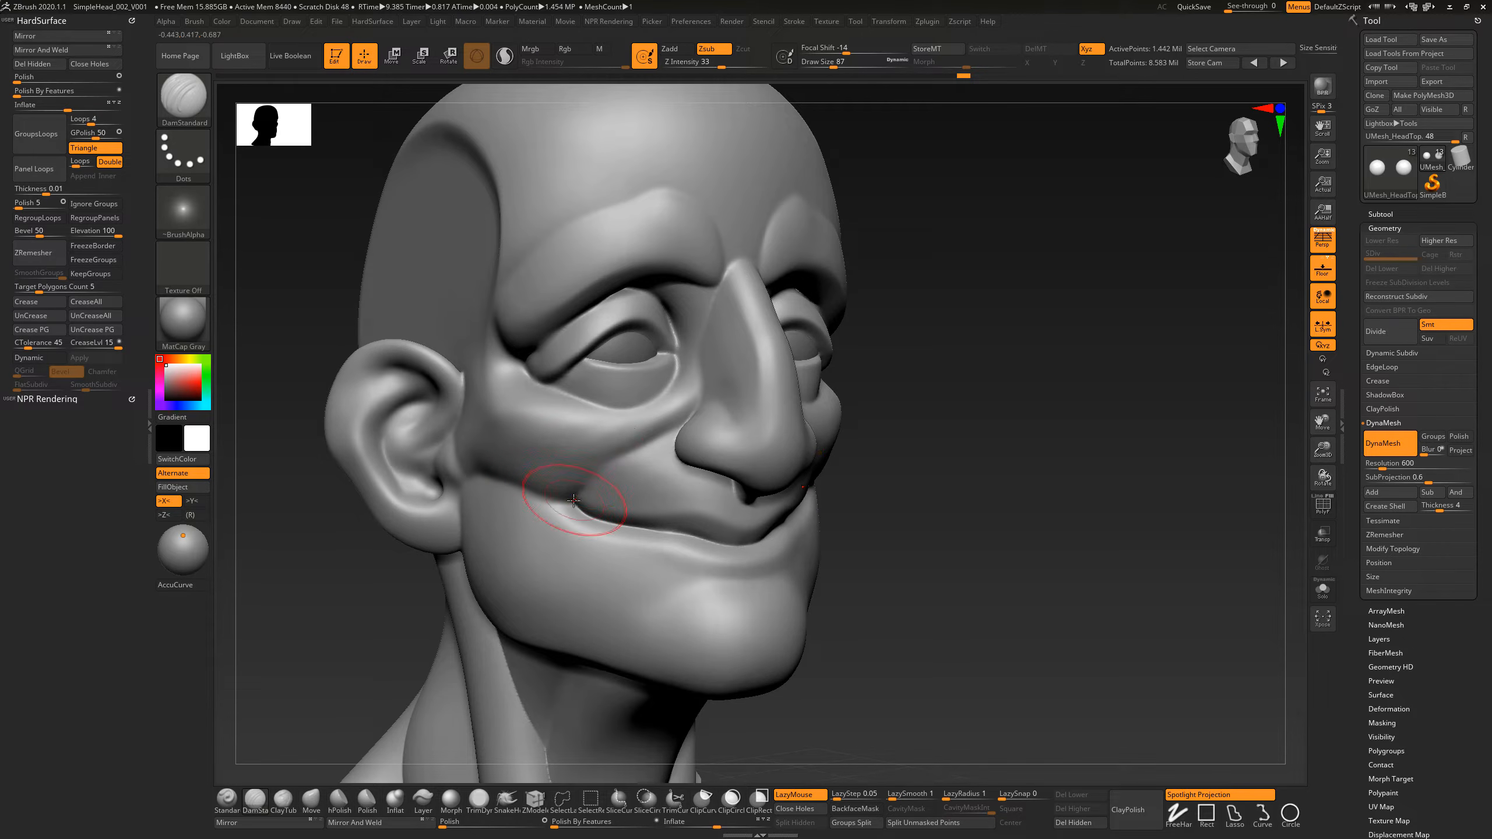
{"action": "mouse_move", "coordinate": [628, 454]}
{"action": "left_mouse_down"}
{"action": "mouse_move", "coordinate": [682, 419]}
{"action": "mouse_move", "coordinate": [616, 471]}
{"action": "mouse_move", "coordinate": [628, 453]}
{"action": "left_mouse_up"}
Build up the cheek and jaw beside the mouth corner with the ClayTubes brush, and smooth the added clay
{"action": "left_click", "coordinate": [282, 800]}
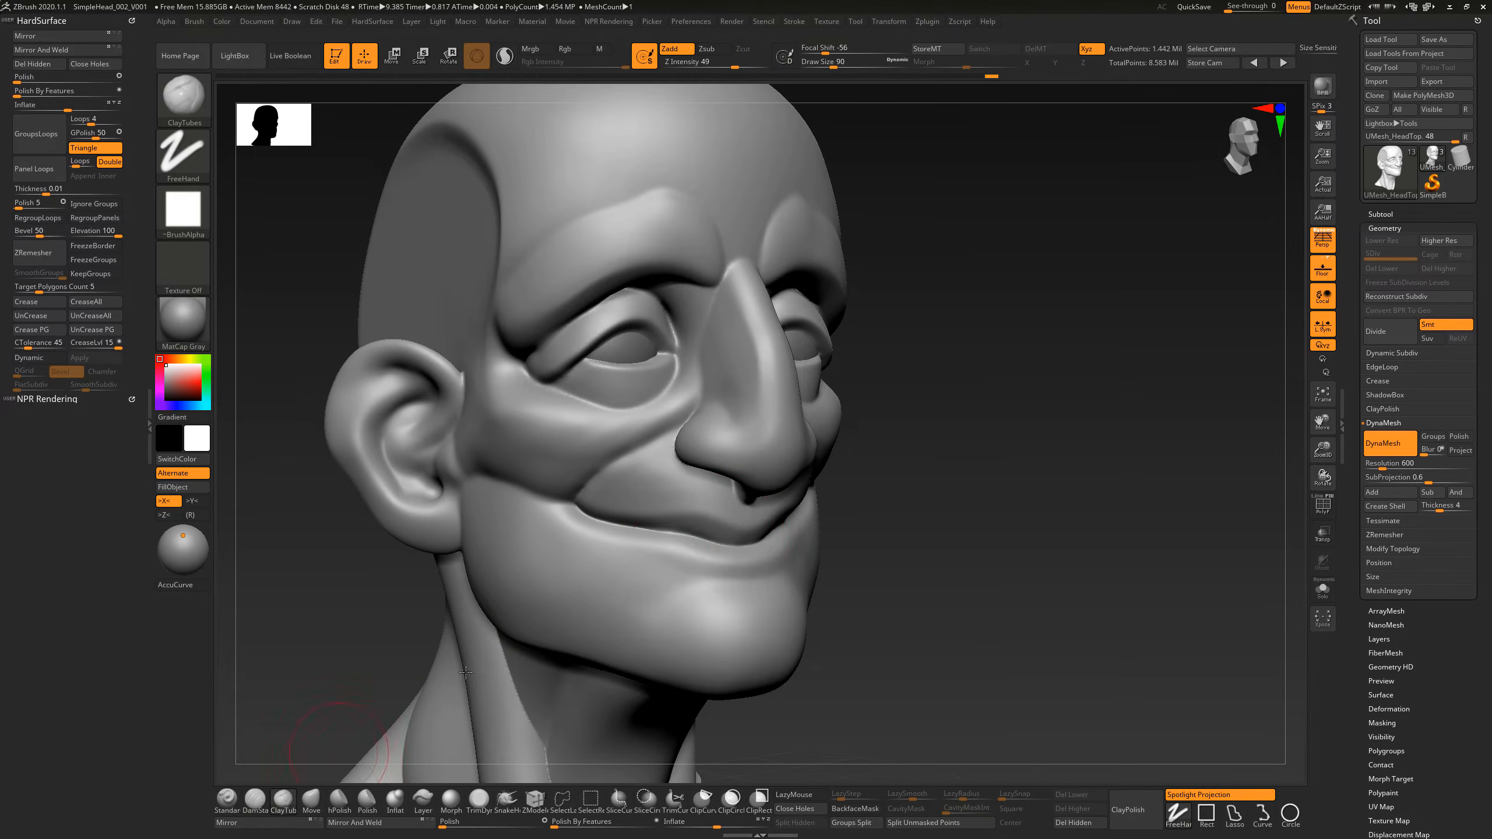
{"action": "left_click_drag", "start_coordinate": [927, 468], "coordinate": [551, 515]}
{"action": "mouse_move", "coordinate": [545, 519]}
{"action": "left_mouse_down"}
{"action": "mouse_move", "coordinate": [488, 476]}
{"action": "mouse_move", "coordinate": [511, 535]}
{"action": "mouse_move", "coordinate": [543, 531]}
{"action": "mouse_move", "coordinate": [537, 541]}
{"action": "left_mouse_up"}
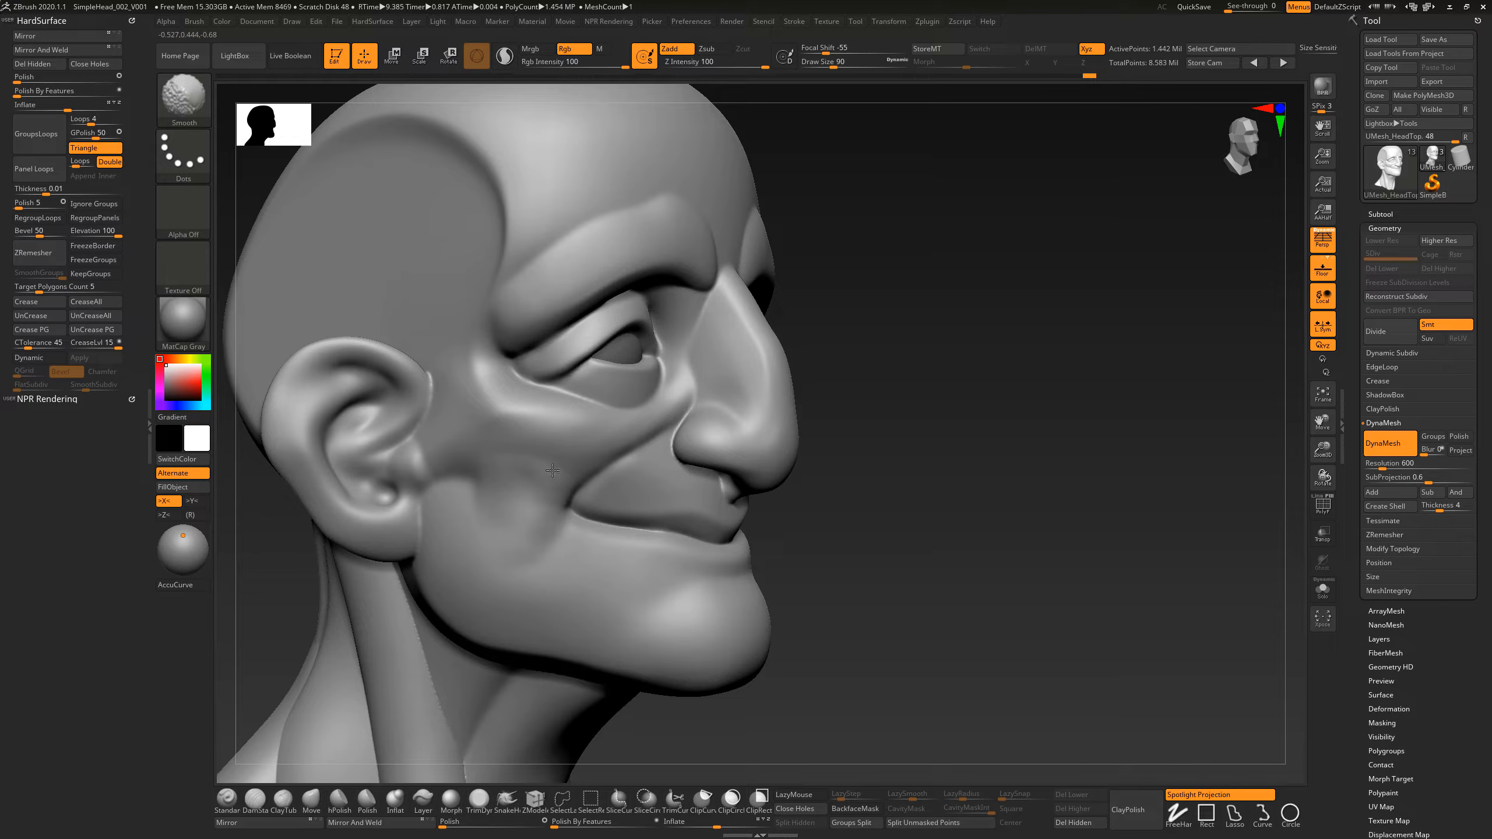
{"action": "mouse_move", "coordinate": [963, 500]}
{"action": "left_mouse_down"}
{"action": "mouse_move", "coordinate": [885, 503]}
{"action": "mouse_move", "coordinate": [957, 513]}
{"action": "left_mouse_up"}
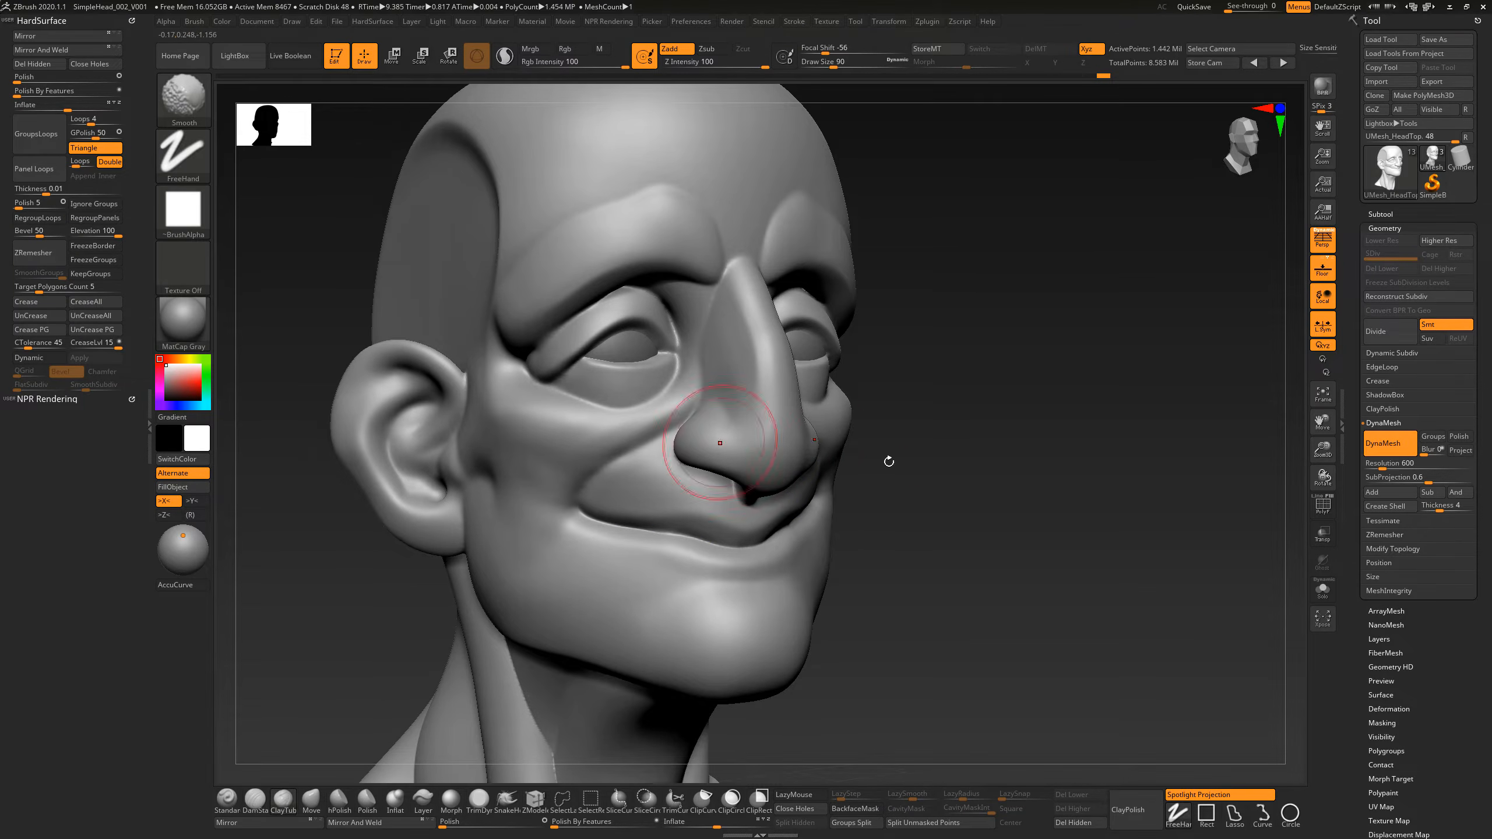
{"action": "mouse_move", "coordinate": [889, 460]}
{"action": "left_mouse_down"}
{"action": "mouse_move", "coordinate": [982, 493]}
{"action": "mouse_move", "coordinate": [969, 519]}
{"action": "mouse_move", "coordinate": [982, 494]}
{"action": "left_mouse_up"}
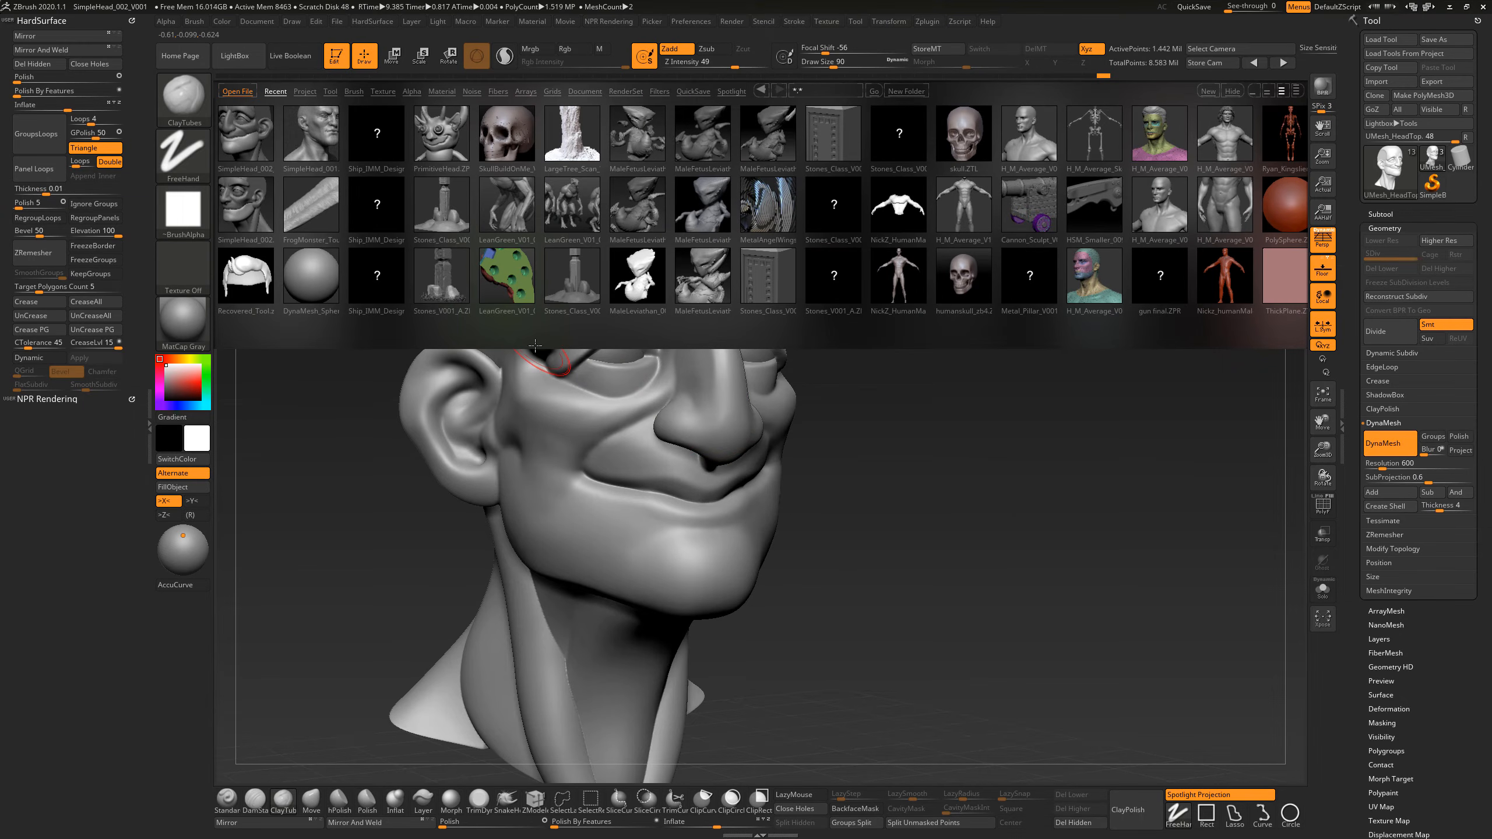
Load the Smooth Stronger brush from the brush library's Smooth folder as the smoothing brush
{"action": "left_click", "coordinate": [353, 92]}
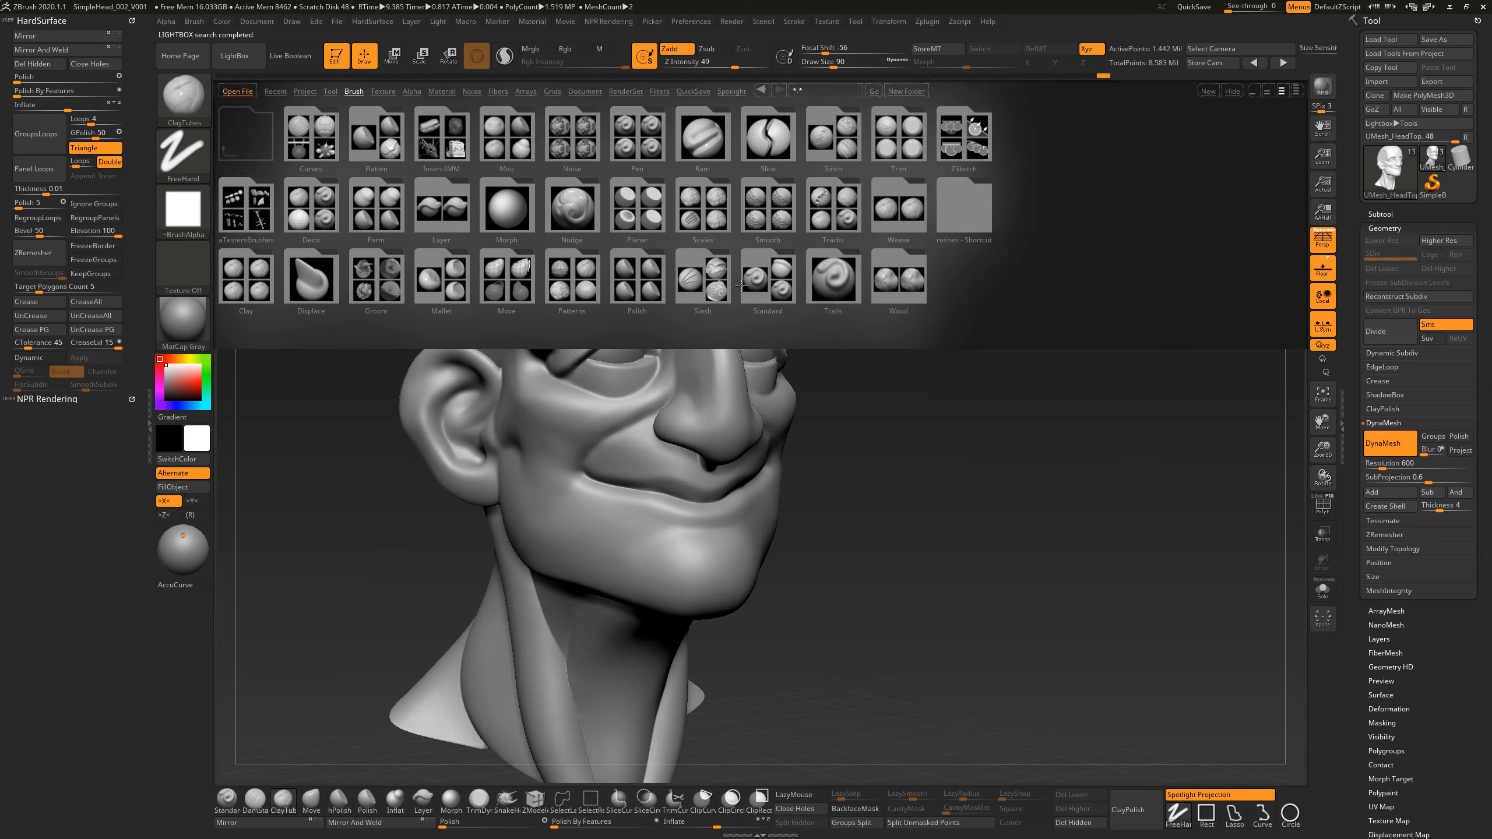
{"action": "double_click", "coordinate": [768, 211]}
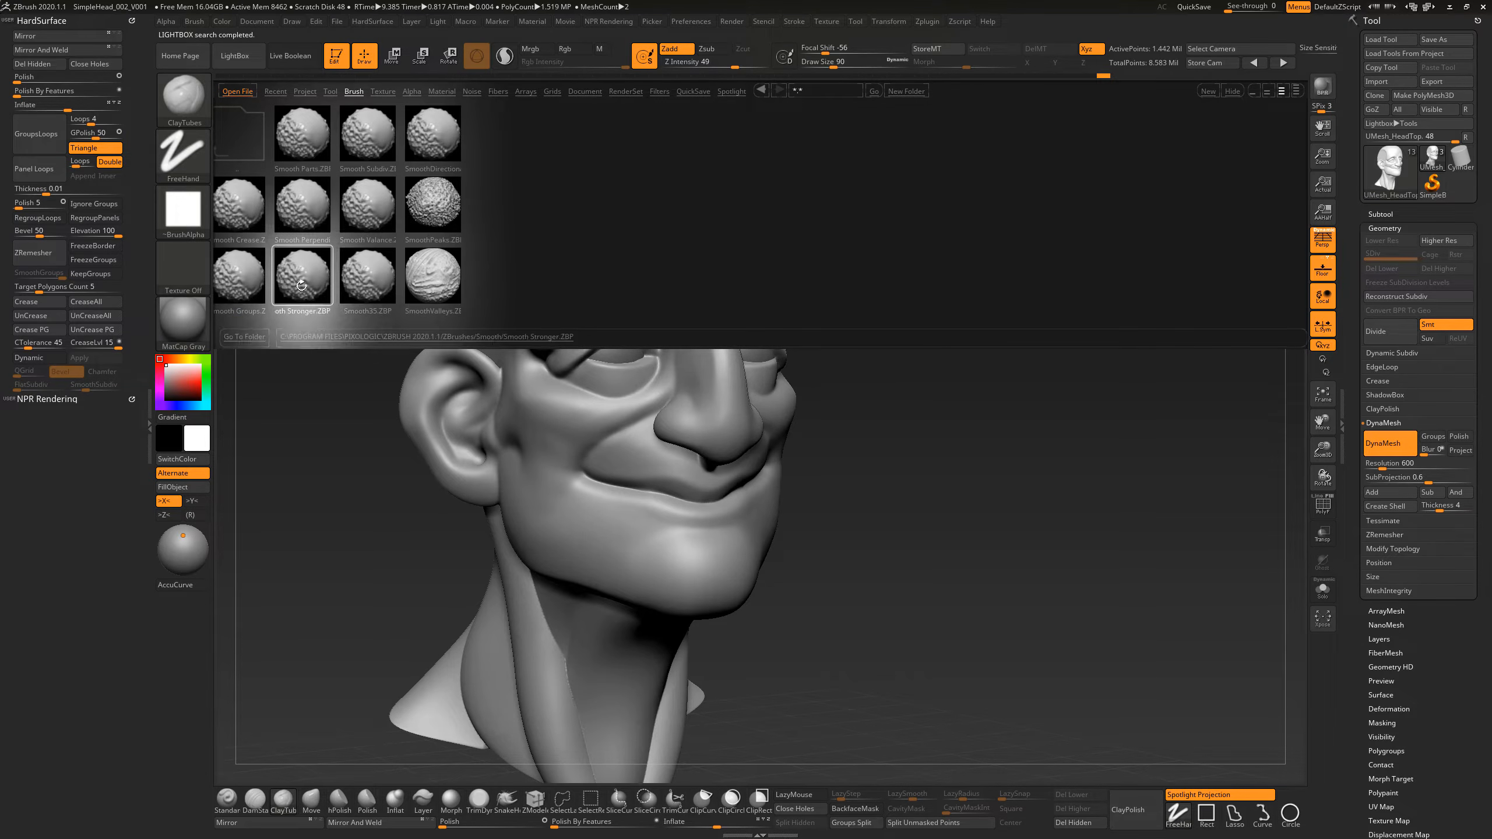
{"action": "left_click_drag", "start_coordinate": [307, 278], "coordinate": [243, 285]}
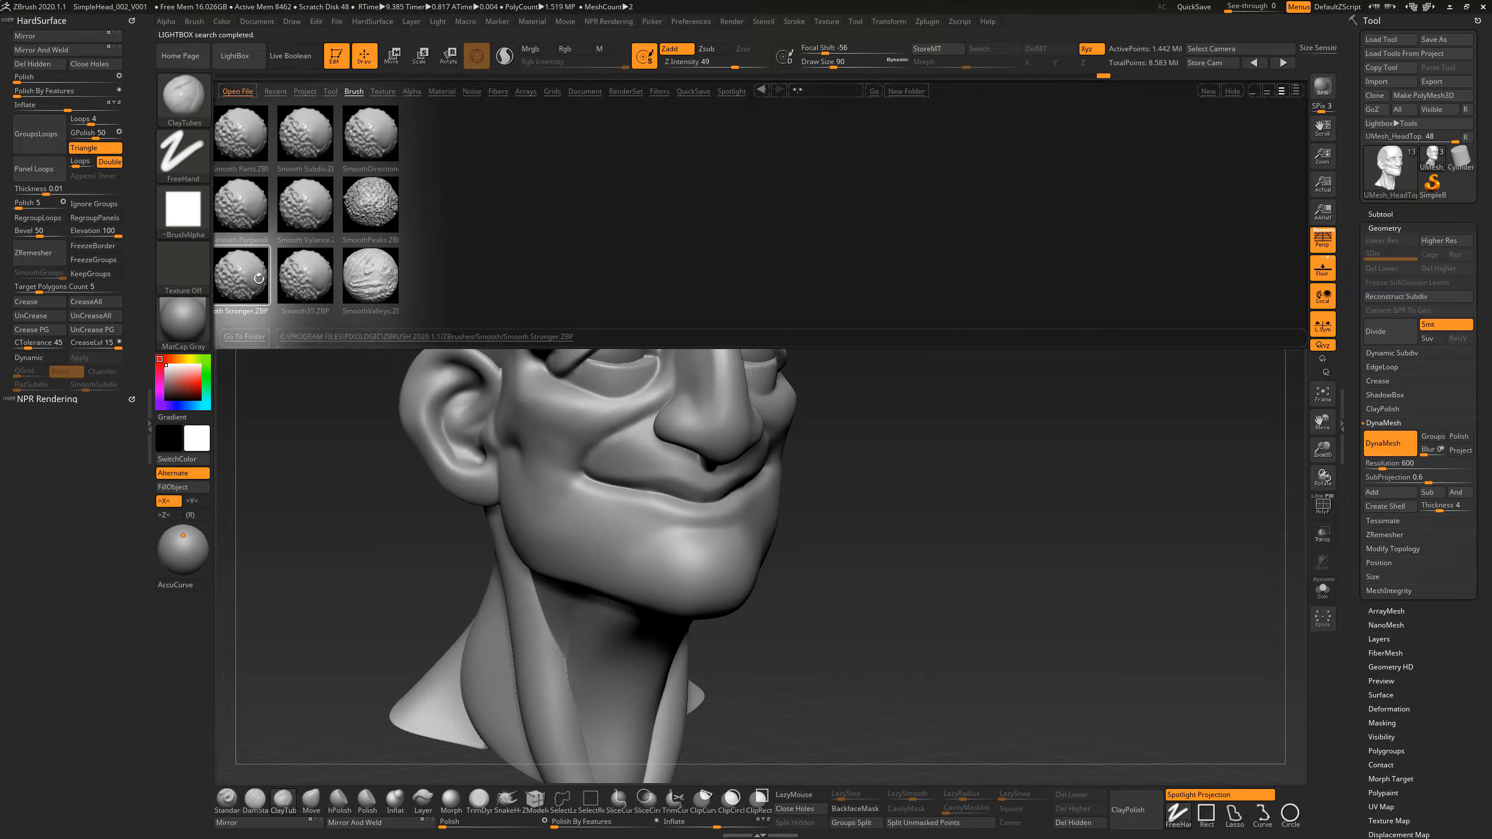
{"action": "double_click", "coordinate": [293, 281]}
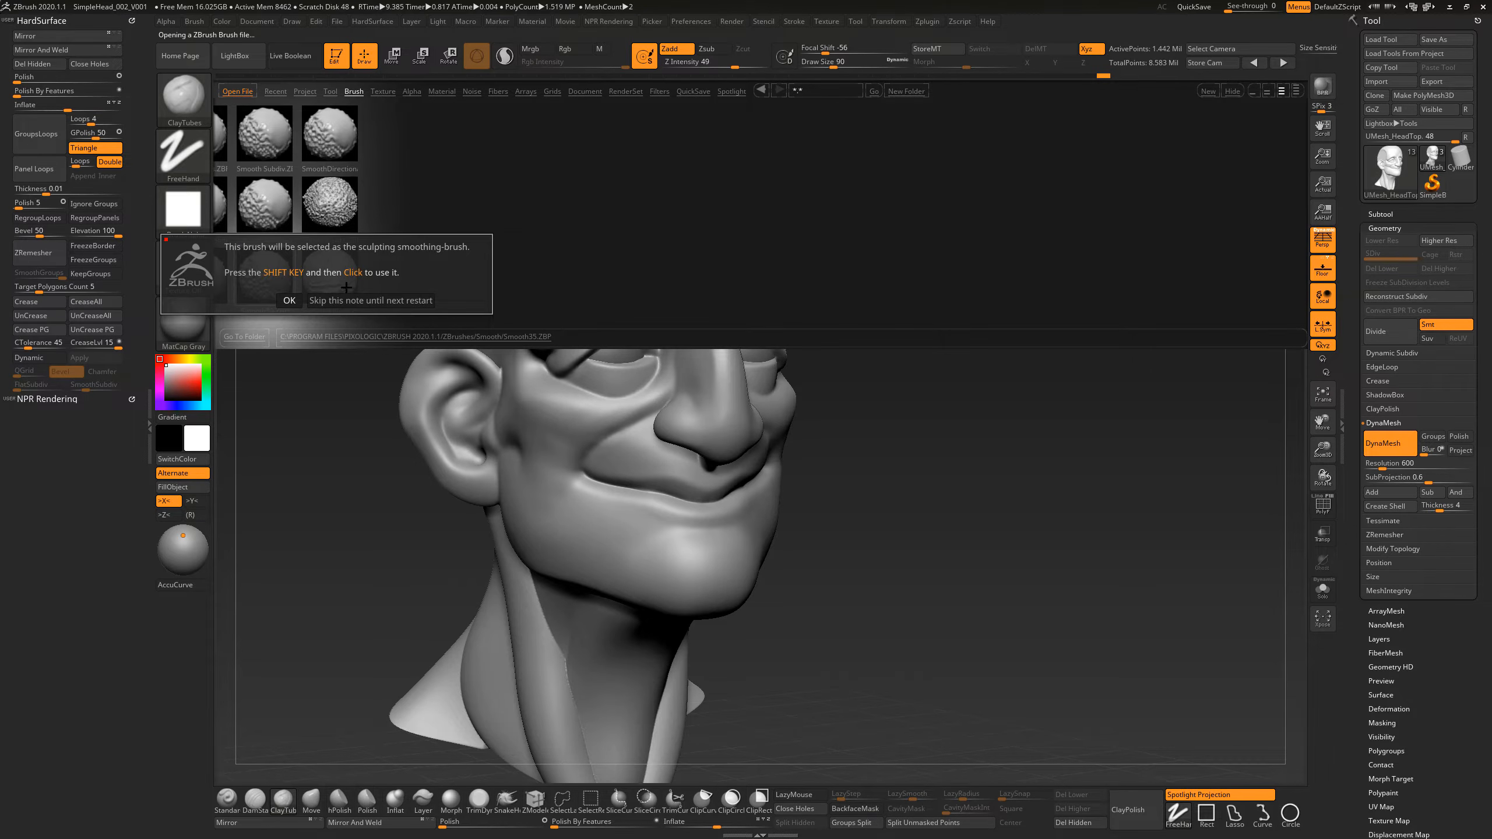
{"action": "left_click", "coordinate": [348, 301]}
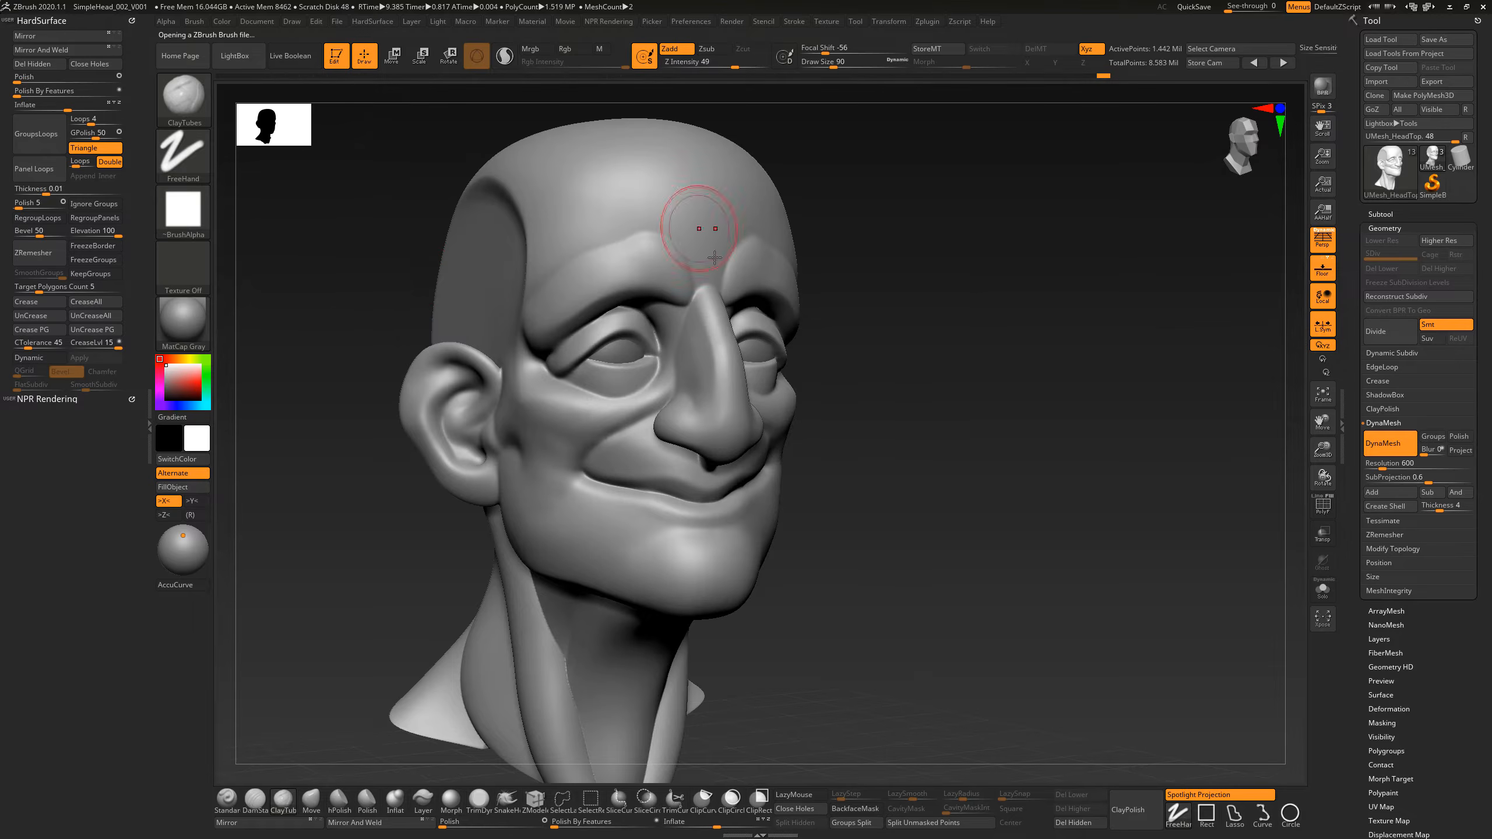
{"action": "key", "text": "comma"}
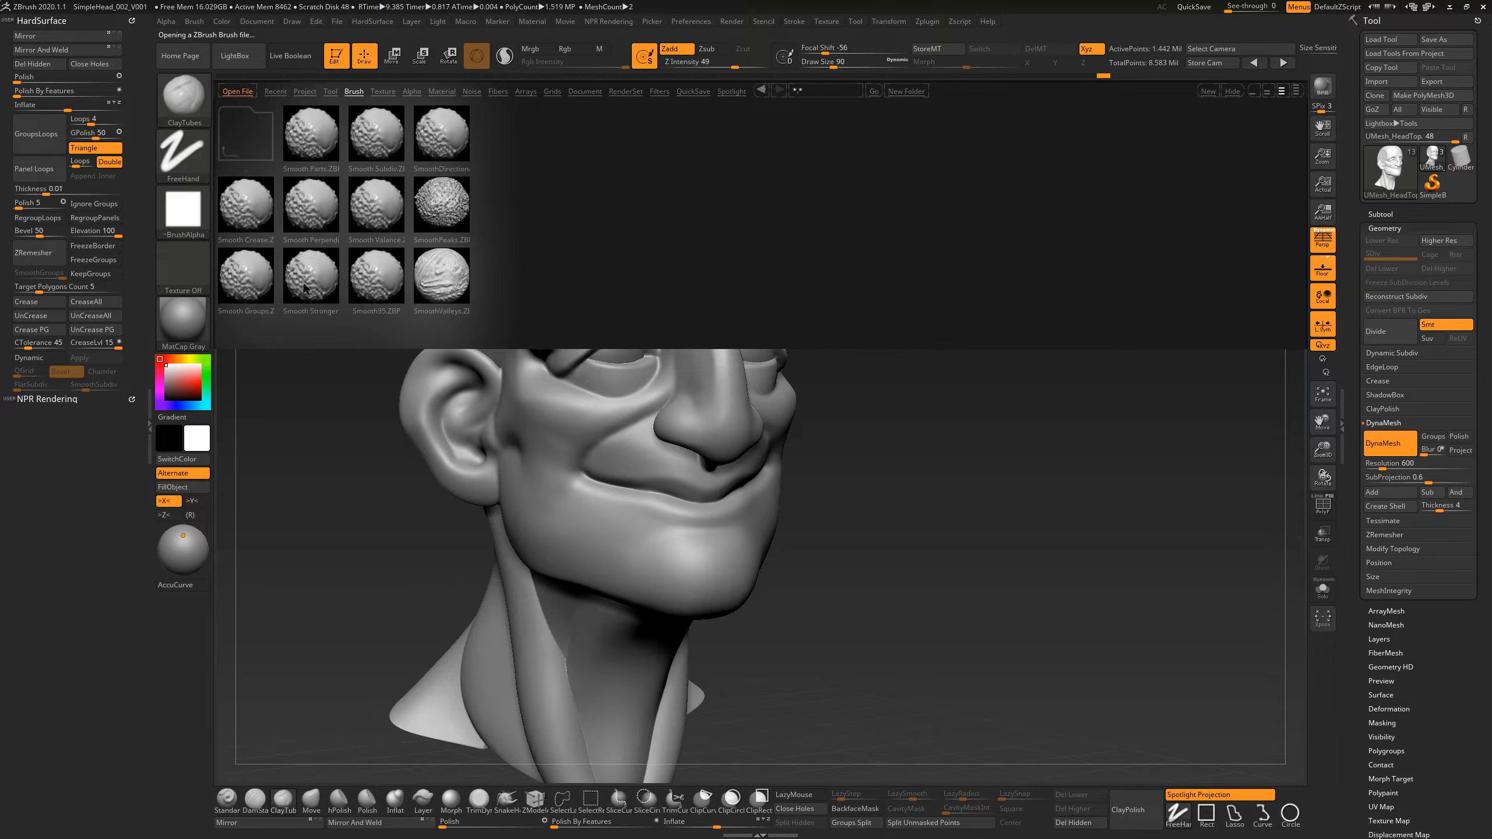
{"action": "double_click", "coordinate": [305, 287]}
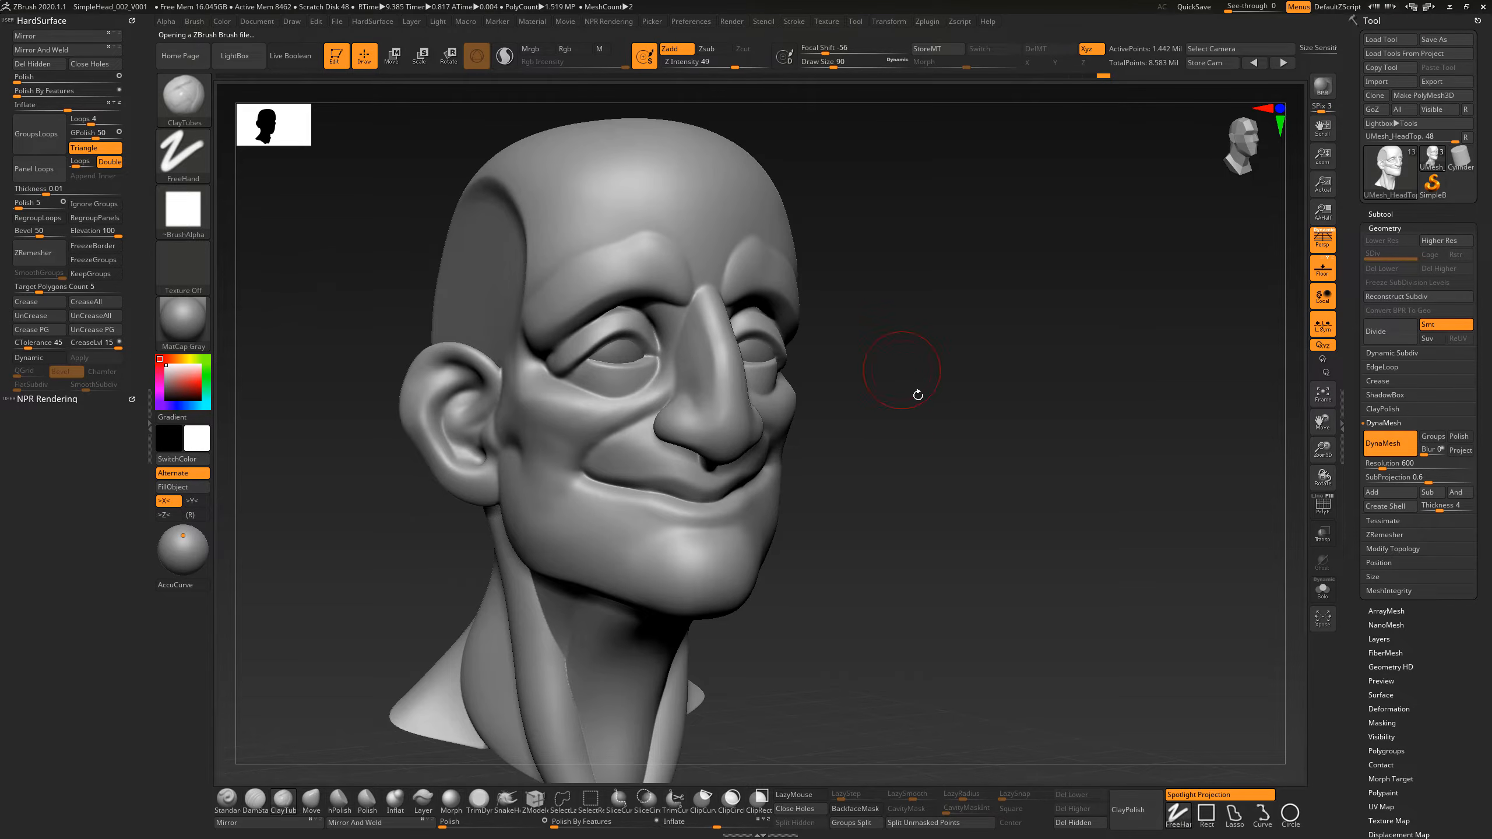
Switch to the DamStandard brush and smooth the cheek between the ear and the mouth corner with Smooth Stronger
{"action": "left_click_drag", "start_coordinate": [917, 395], "coordinate": [885, 465]}
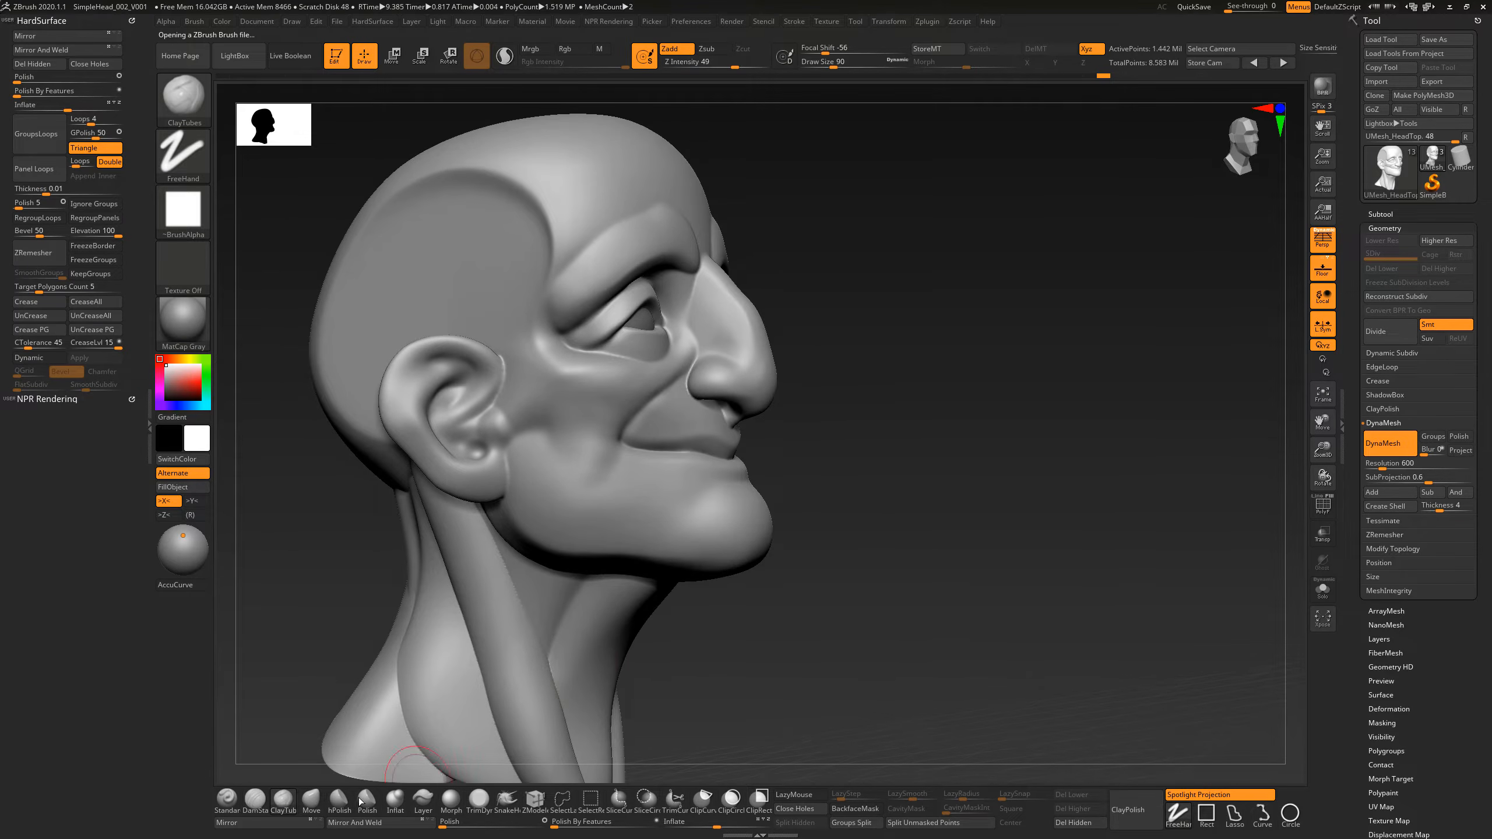
{"action": "left_click", "coordinate": [258, 799]}
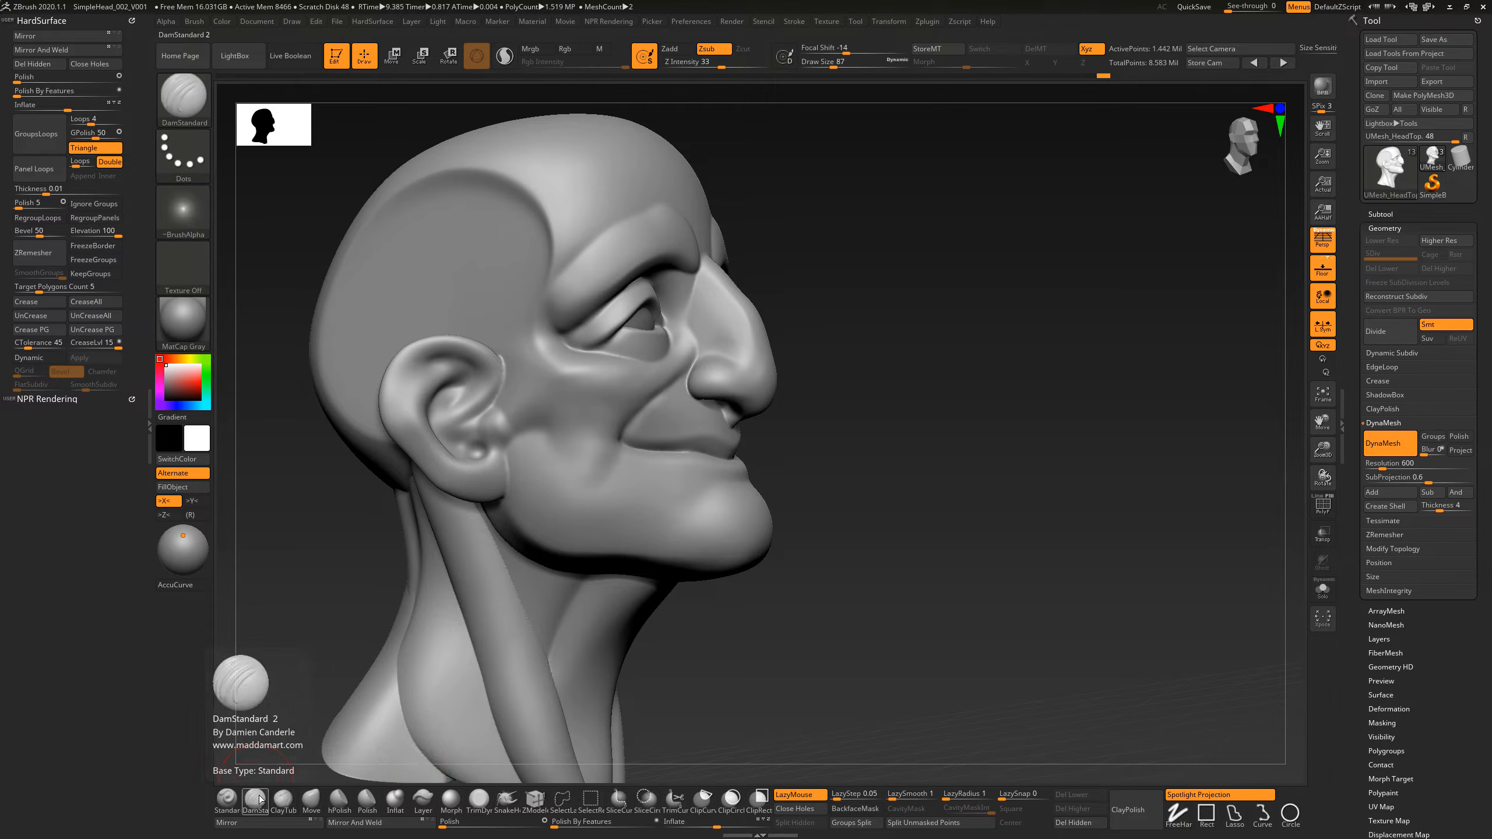
{"action": "left_click_drag", "start_coordinate": [892, 478], "coordinate": [848, 471]}
{"action": "left_click_drag", "start_coordinate": [610, 453], "coordinate": [598, 471], "text": "shift"}
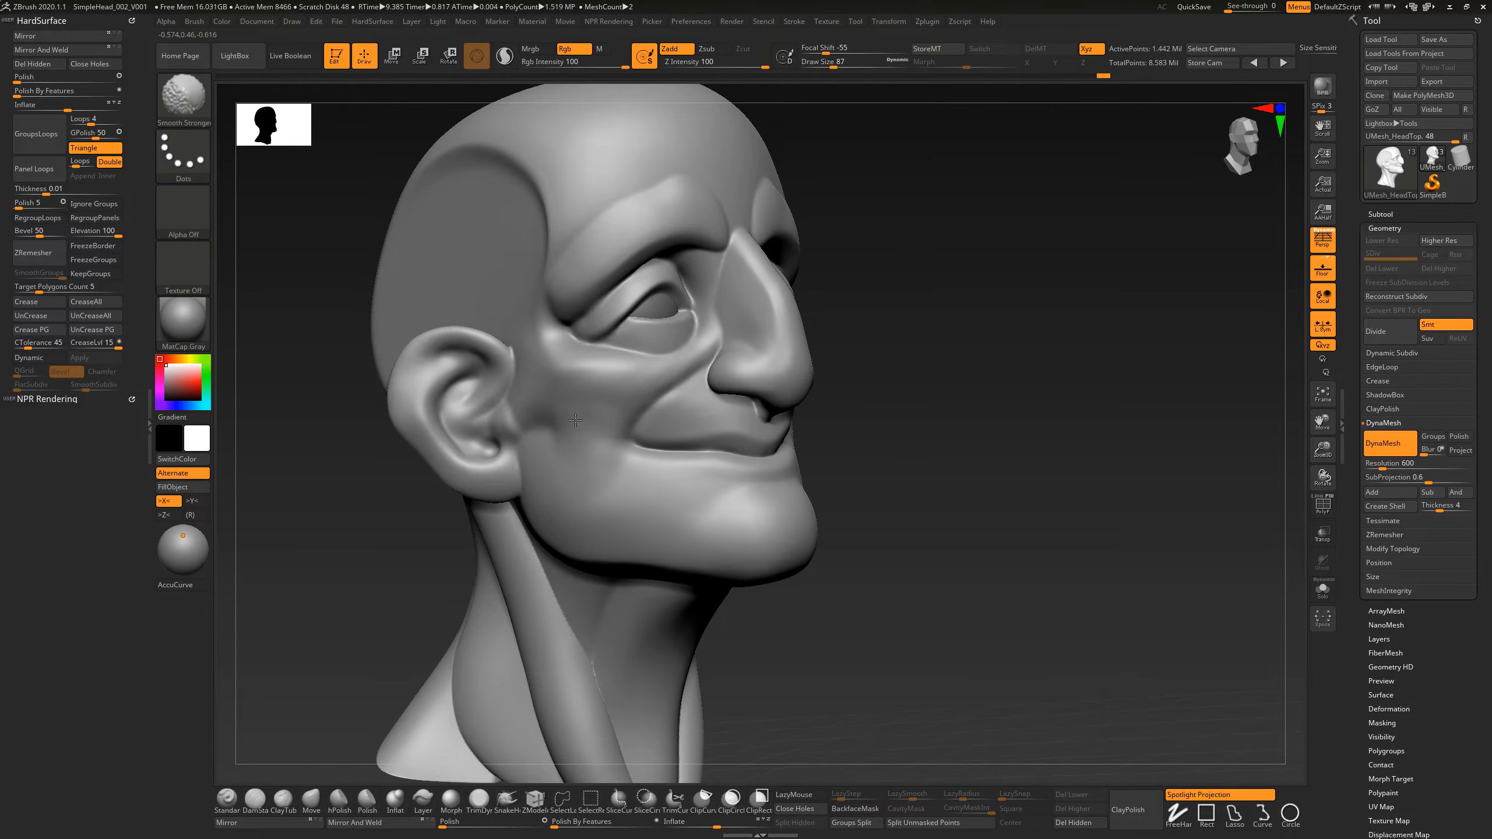
{"action": "left_click_drag", "start_coordinate": [547, 376], "coordinate": [535, 379], "text": "shift"}
{"action": "left_click_drag", "start_coordinate": [596, 440], "coordinate": [624, 454], "text": "shift"}
{"action": "mouse_move", "coordinate": [851, 448]}
{"action": "left_mouse_down"}
{"action": "mouse_move", "coordinate": [893, 443]}
{"action": "mouse_move", "coordinate": [842, 449]}
{"action": "left_mouse_up"}
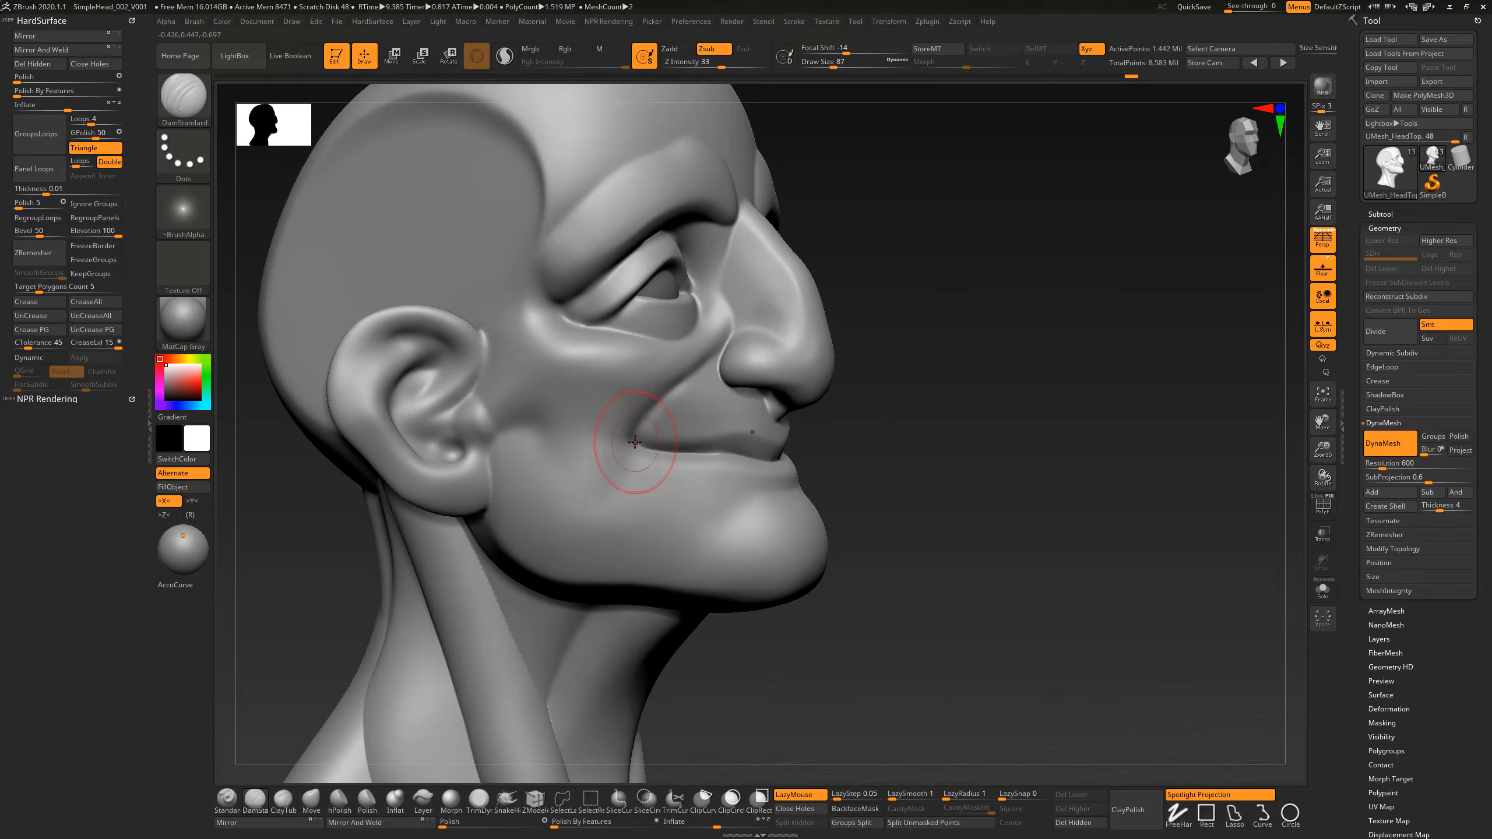
Carve a short crease below the mouth corner, and sharpen the smile fold up to and around the nostril wing
{"action": "mouse_move", "coordinate": [637, 450]}
{"action": "left_mouse_down"}
{"action": "mouse_move", "coordinate": [648, 482]}
{"action": "mouse_move", "coordinate": [636, 450]}
{"action": "mouse_move", "coordinate": [646, 476]}
{"action": "mouse_move", "coordinate": [667, 394]}
{"action": "mouse_move", "coordinate": [704, 361]}
{"action": "left_mouse_up"}
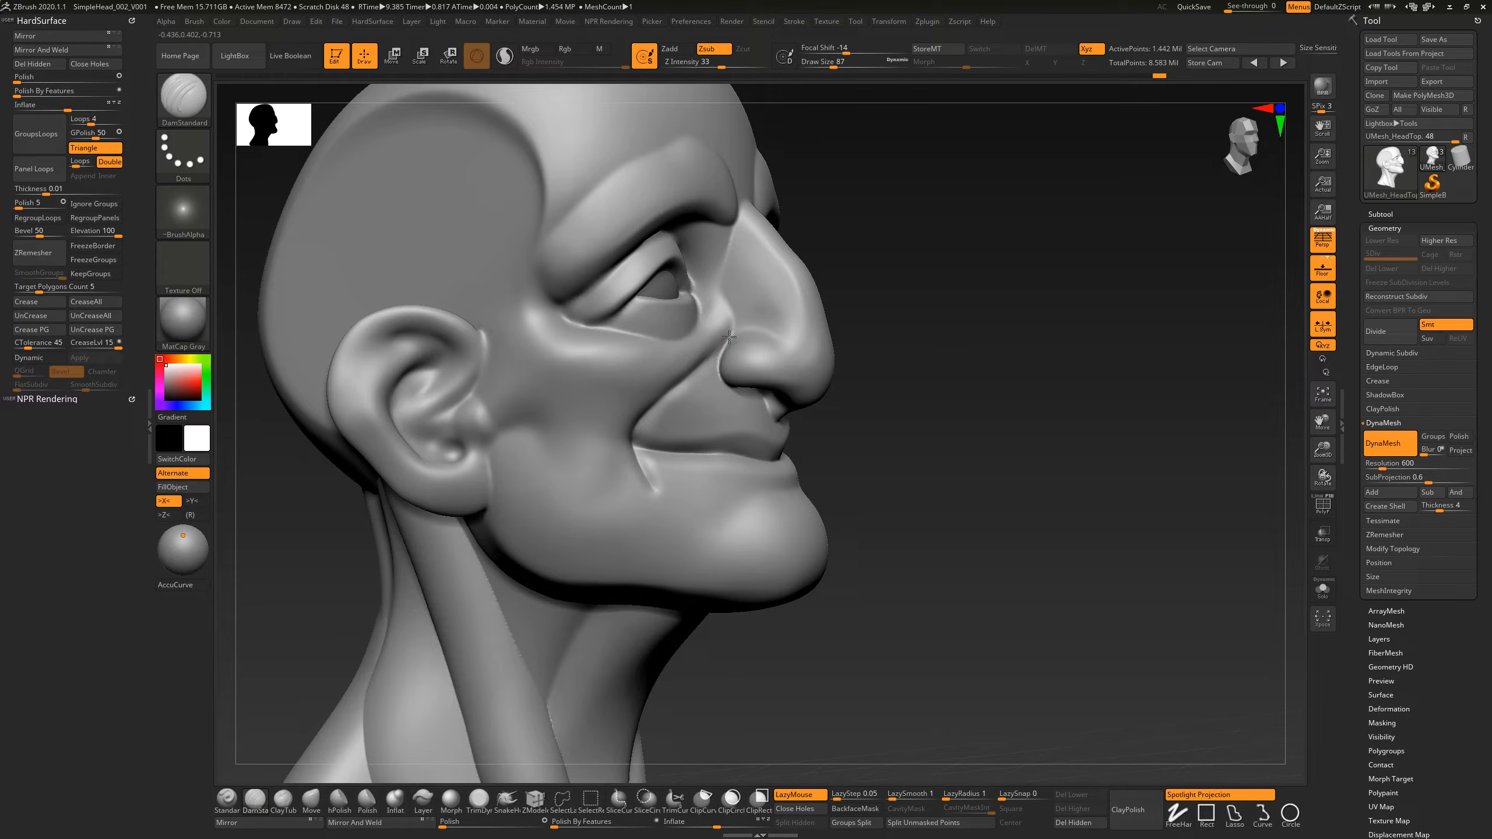
{"action": "left_click_drag", "start_coordinate": [909, 309], "coordinate": [885, 293]}
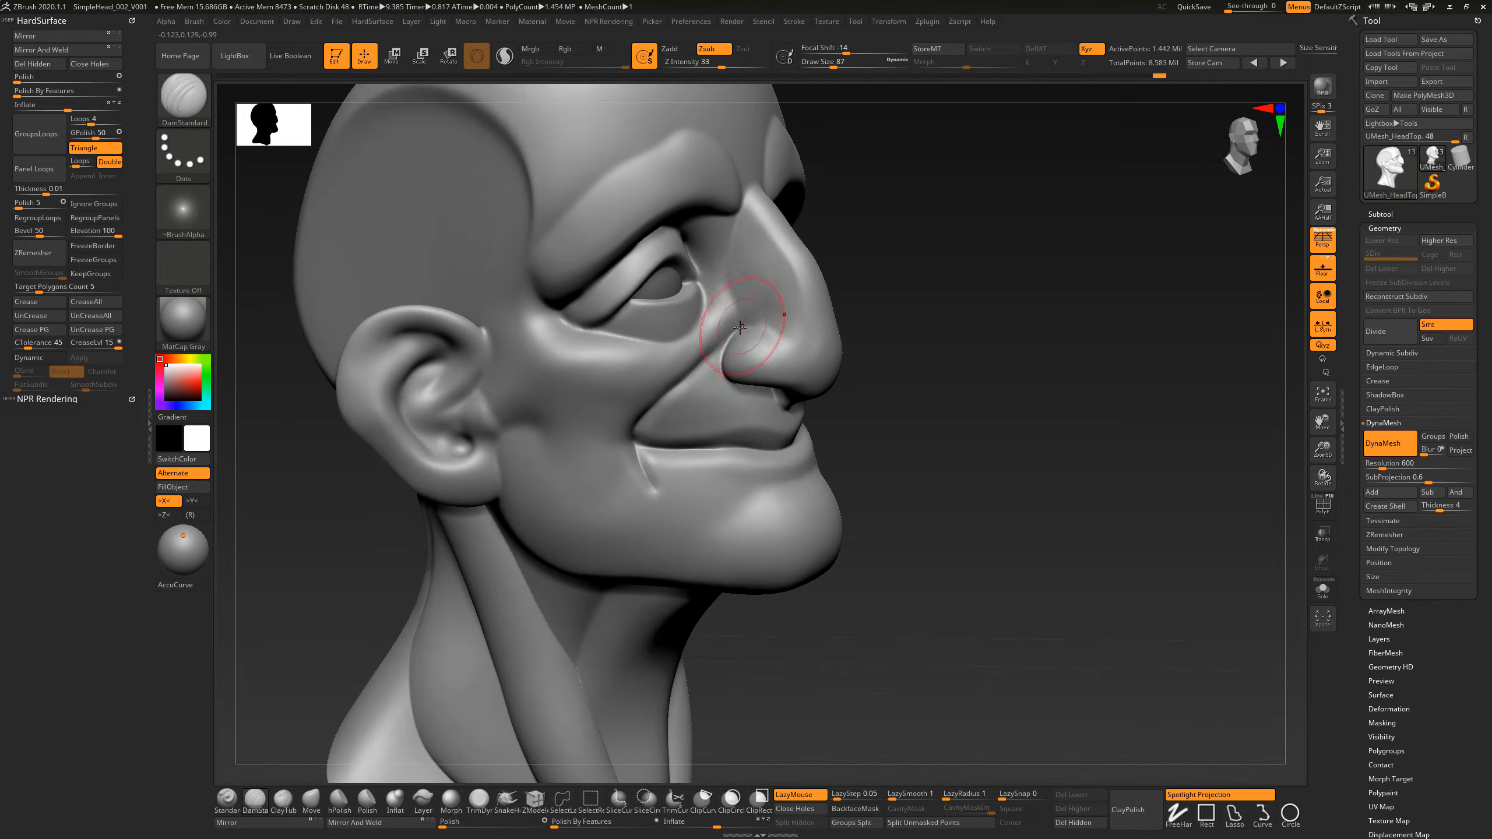
{"action": "left_click_drag", "start_coordinate": [757, 328], "coordinate": [768, 332]}
{"action": "left_click_drag", "start_coordinate": [906, 317], "coordinate": [886, 311]}
Carve the side of the nose bridge up to the inner brow and smooth the transition
{"action": "left_click_drag", "start_coordinate": [736, 297], "coordinate": [736, 247], "text": "shift"}
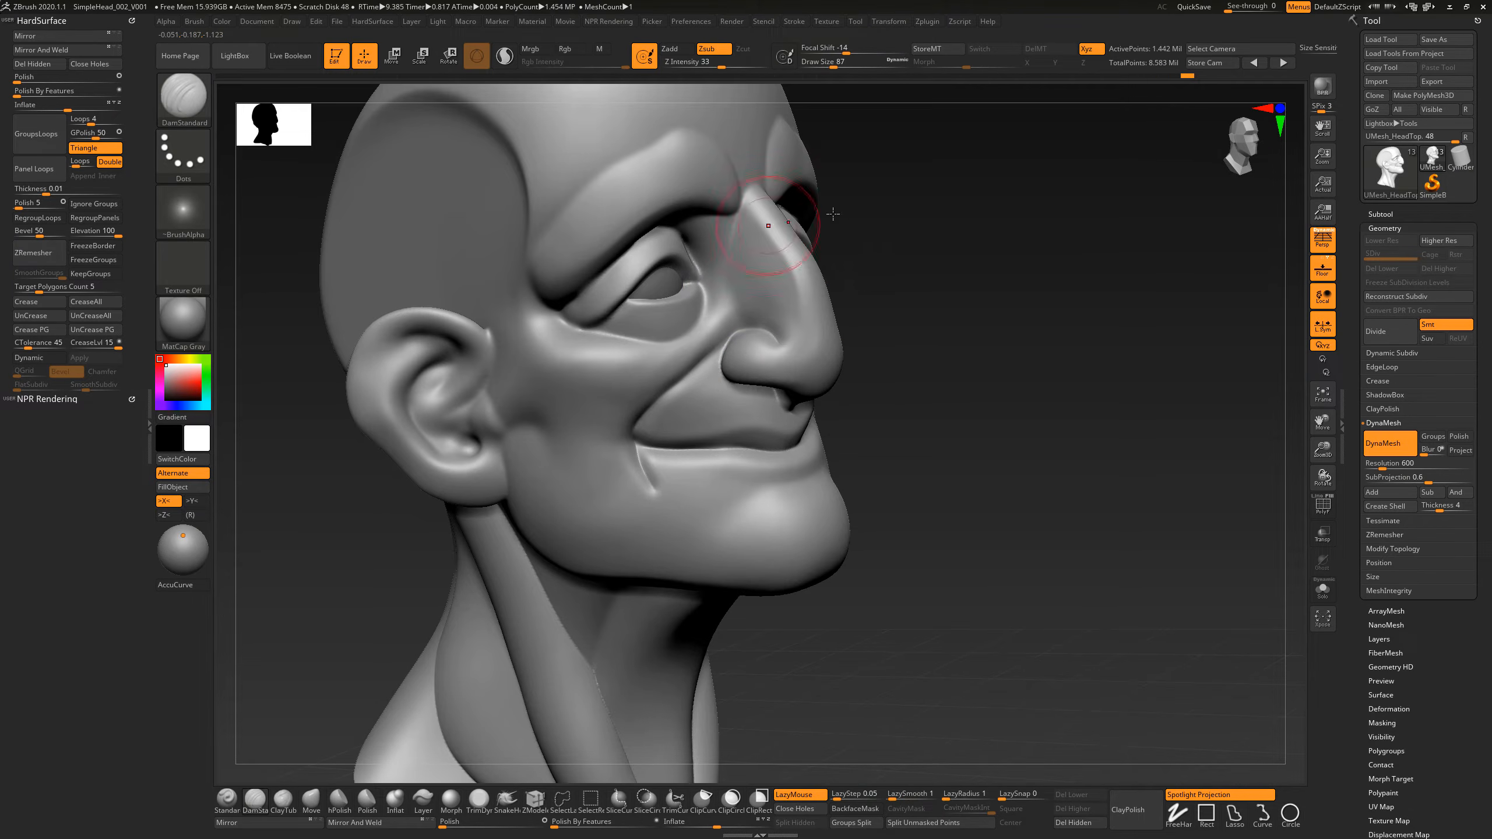
{"action": "left_click_drag", "start_coordinate": [822, 210], "coordinate": [835, 204]}
{"action": "left_click_drag", "start_coordinate": [716, 242], "coordinate": [742, 207]}
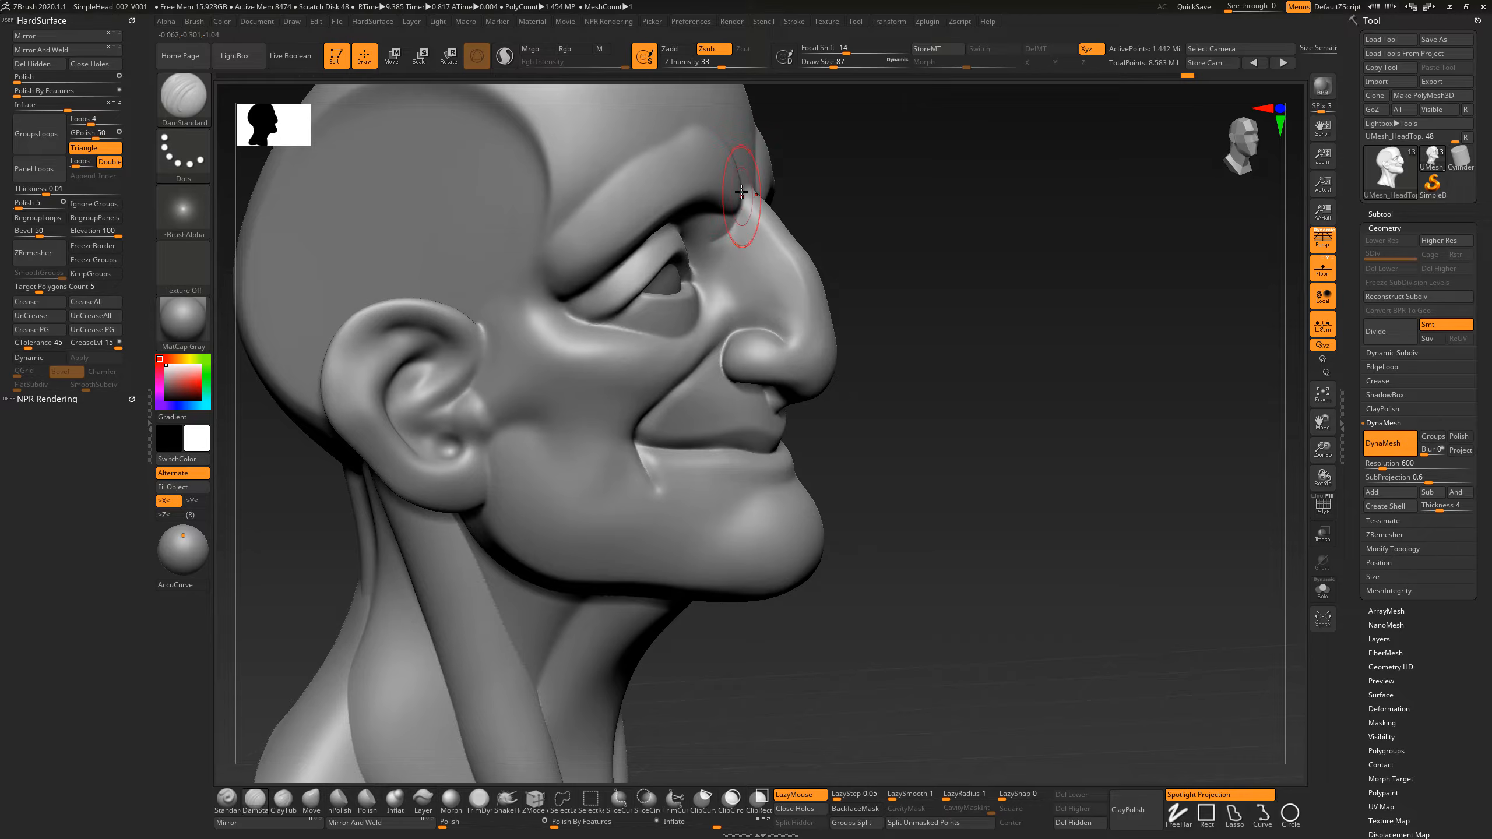
{"action": "mouse_move", "coordinate": [720, 260]}
{"action": "left_mouse_down"}
{"action": "mouse_move", "coordinate": [744, 238]}
{"action": "mouse_move", "coordinate": [718, 252]}
{"action": "mouse_move", "coordinate": [758, 250]}
{"action": "left_mouse_up"}
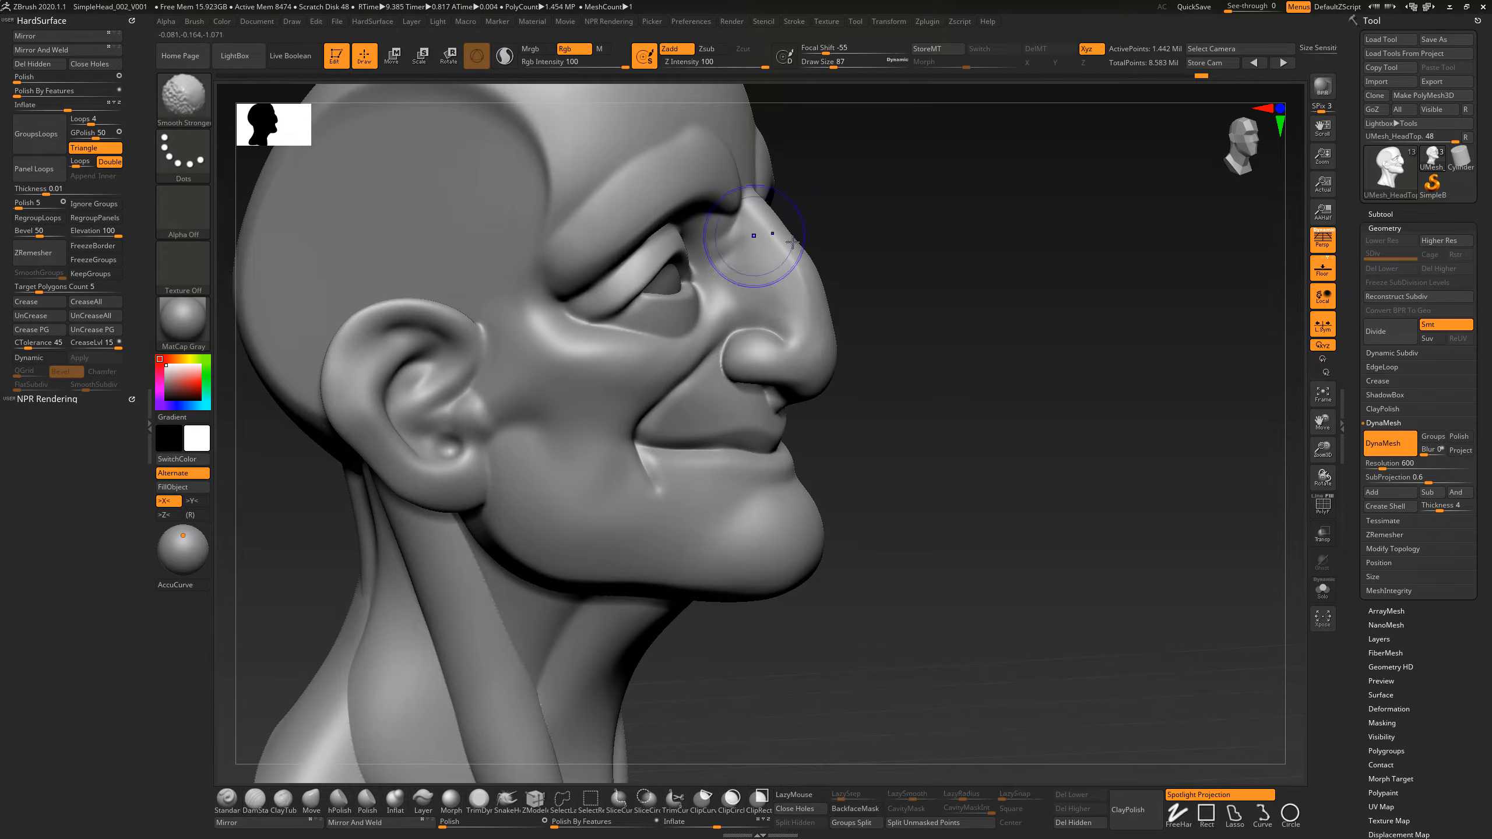
Carve crow's-feet wrinkles from the outer eye corner toward the temple, refine them at draw size 71, and soften them
{"action": "mouse_move", "coordinate": [934, 270]}
{"action": "left_mouse_down"}
{"action": "mouse_move", "coordinate": [899, 250]}
{"action": "mouse_move", "coordinate": [992, 293]}
{"action": "mouse_move", "coordinate": [998, 351]}
{"action": "mouse_move", "coordinate": [978, 300]}
{"action": "mouse_move", "coordinate": [869, 282]}
{"action": "left_mouse_up"}
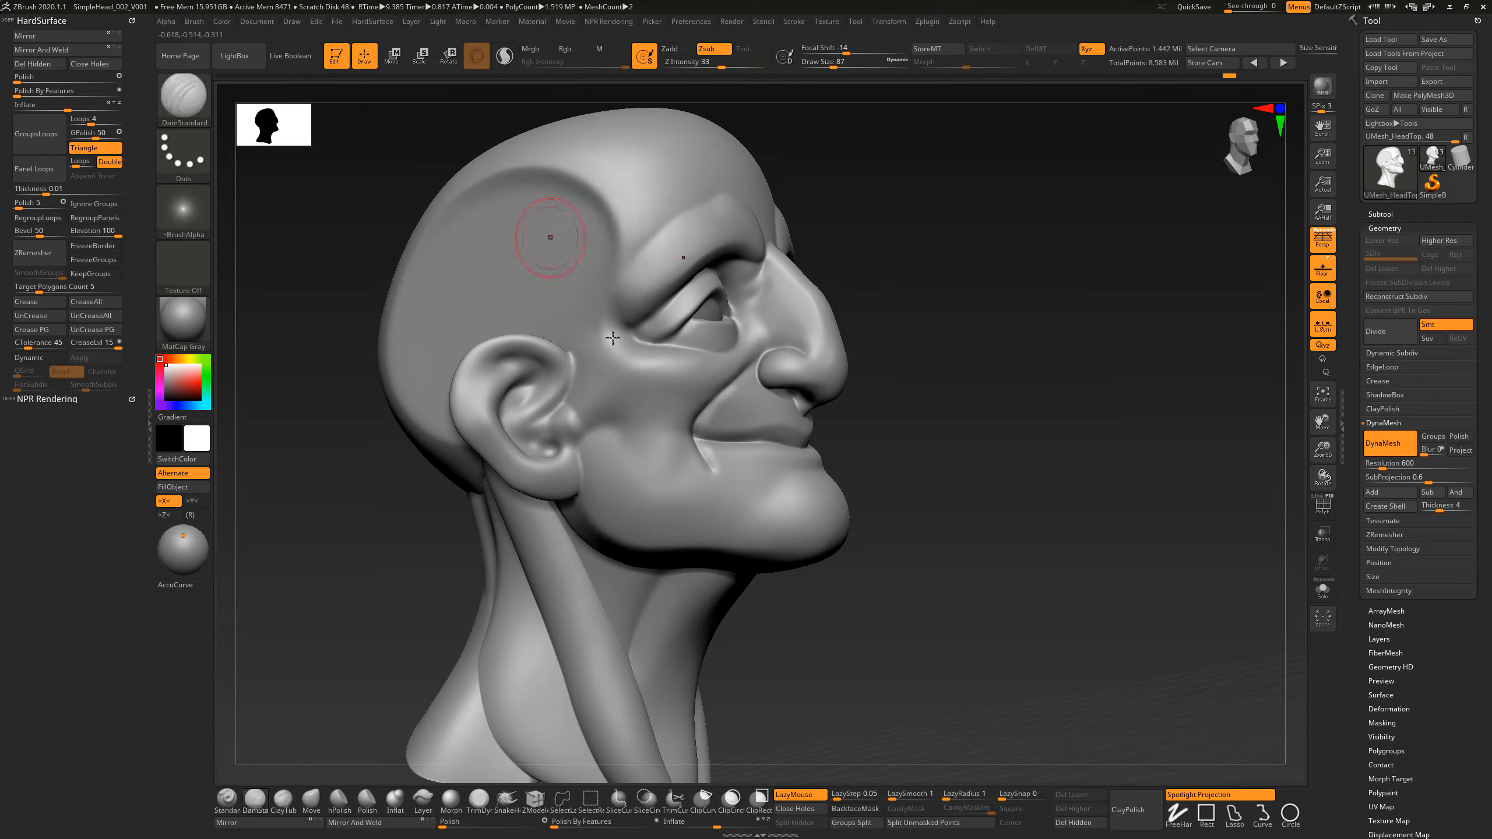
{"action": "mouse_move", "coordinate": [570, 292]}
{"action": "left_mouse_down"}
{"action": "mouse_move", "coordinate": [646, 351]}
{"action": "mouse_move", "coordinate": [614, 352]}
{"action": "mouse_move", "coordinate": [626, 345]}
{"action": "left_mouse_up"}
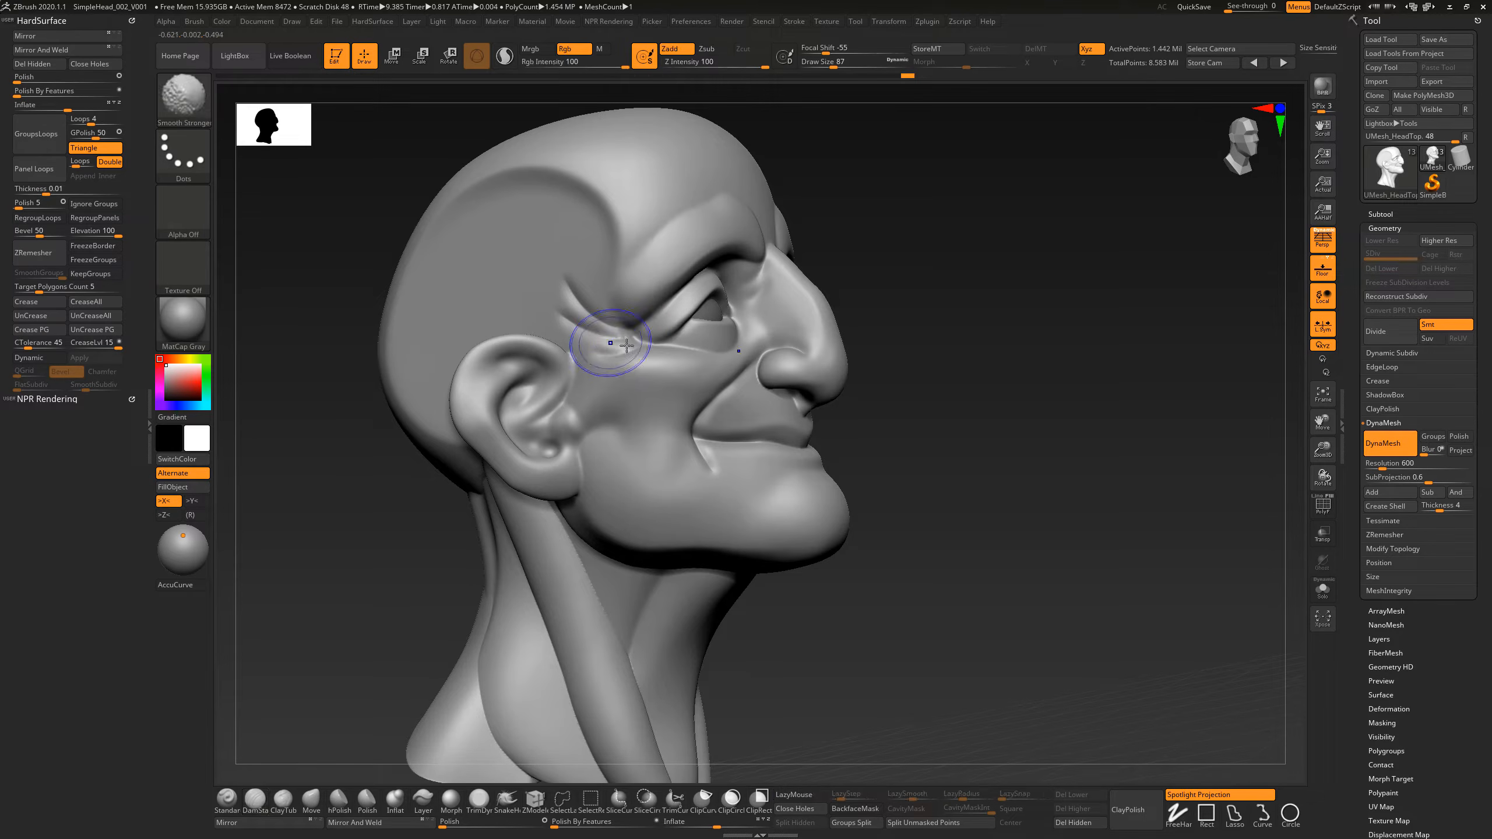
{"action": "left_click_drag", "start_coordinate": [882, 289], "coordinate": [866, 307]}
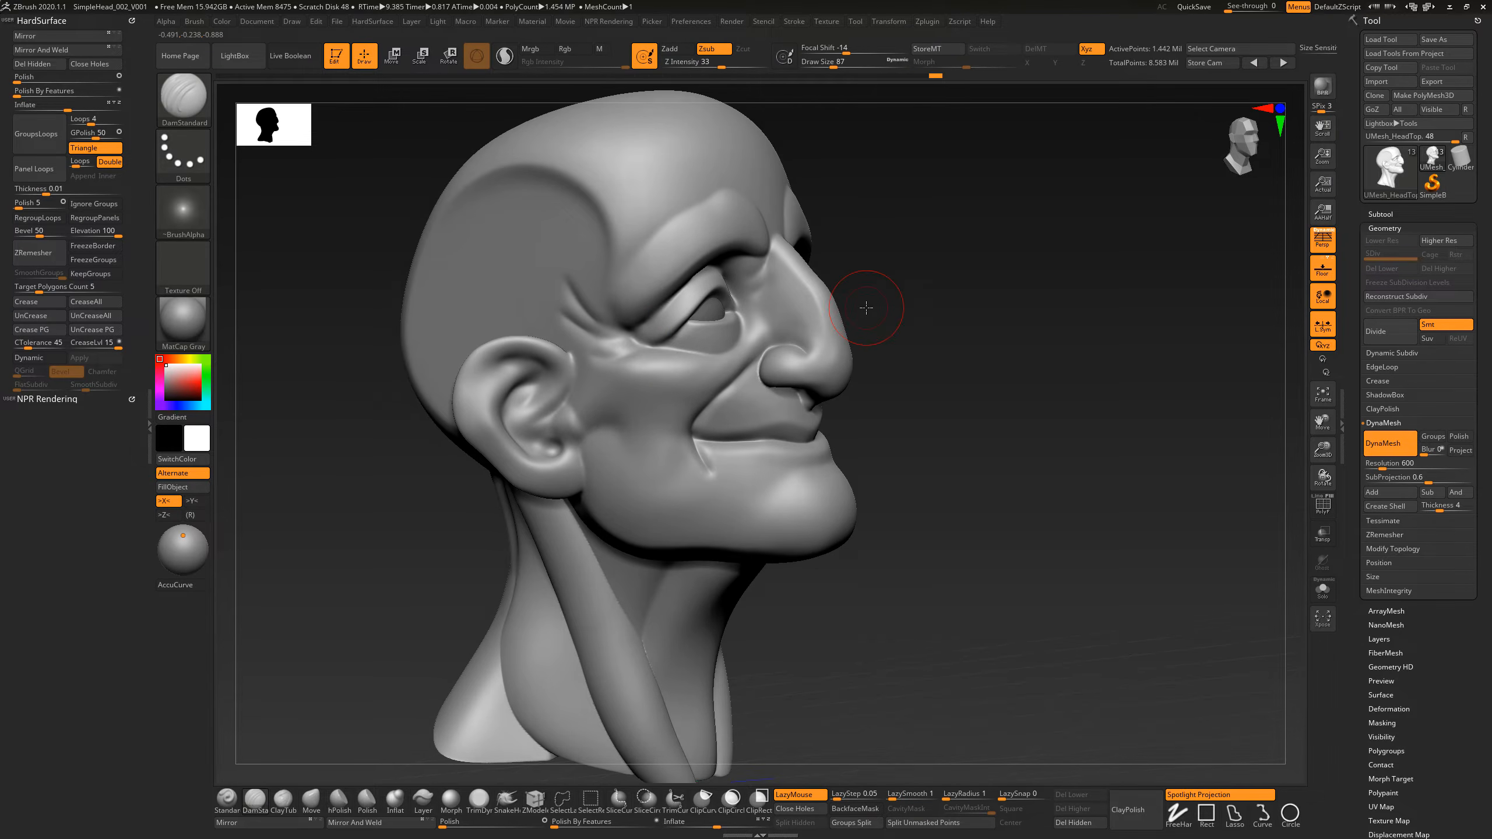
{"action": "key", "text": "s"}
{"action": "left_click", "coordinate": [629, 330]}
{"action": "left_click_drag", "start_coordinate": [571, 289], "coordinate": [638, 349]}
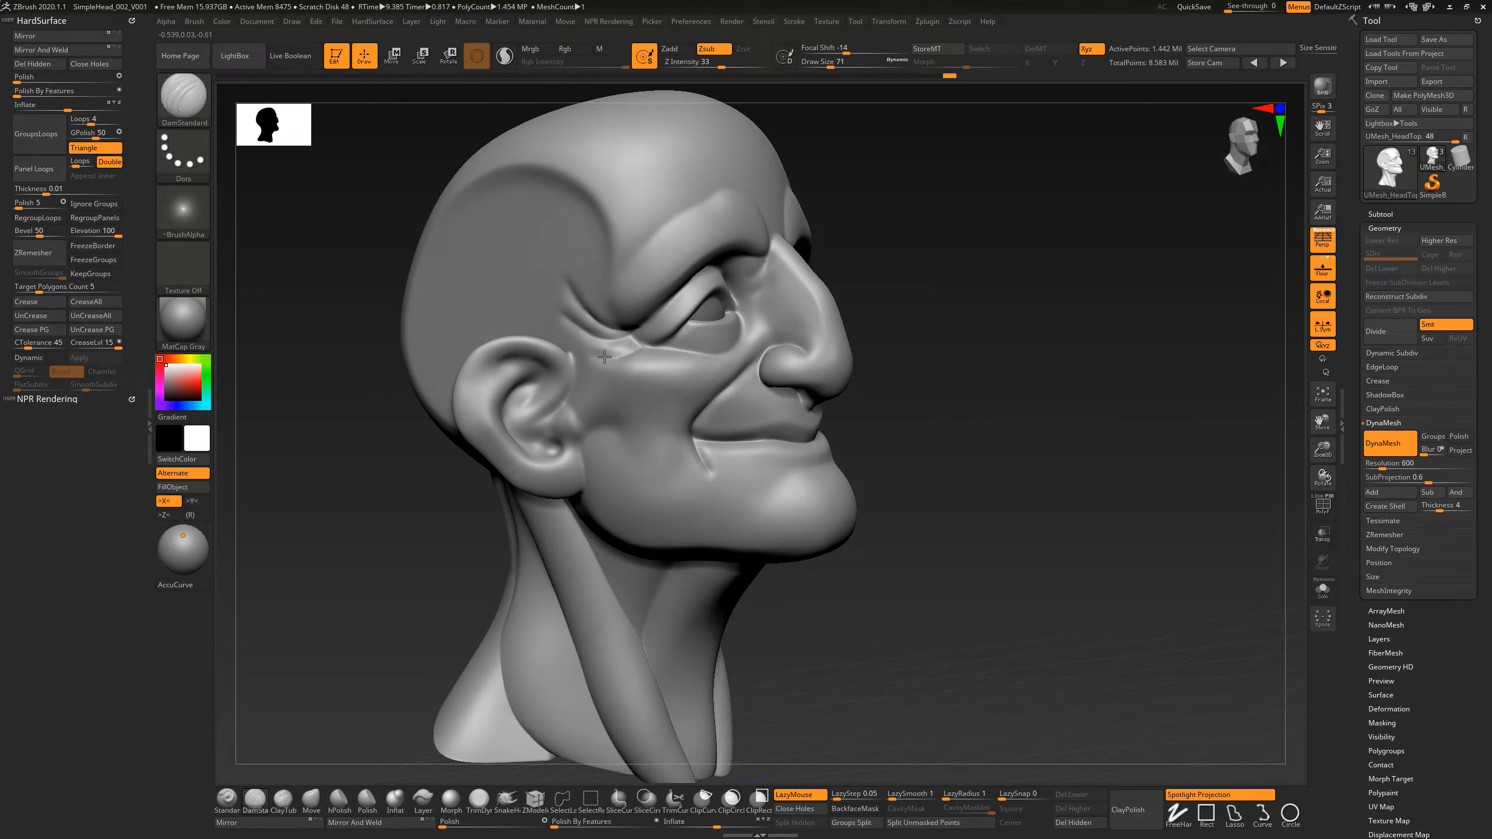
{"action": "left_click_drag", "start_coordinate": [553, 325], "coordinate": [567, 332], "text": "shift"}
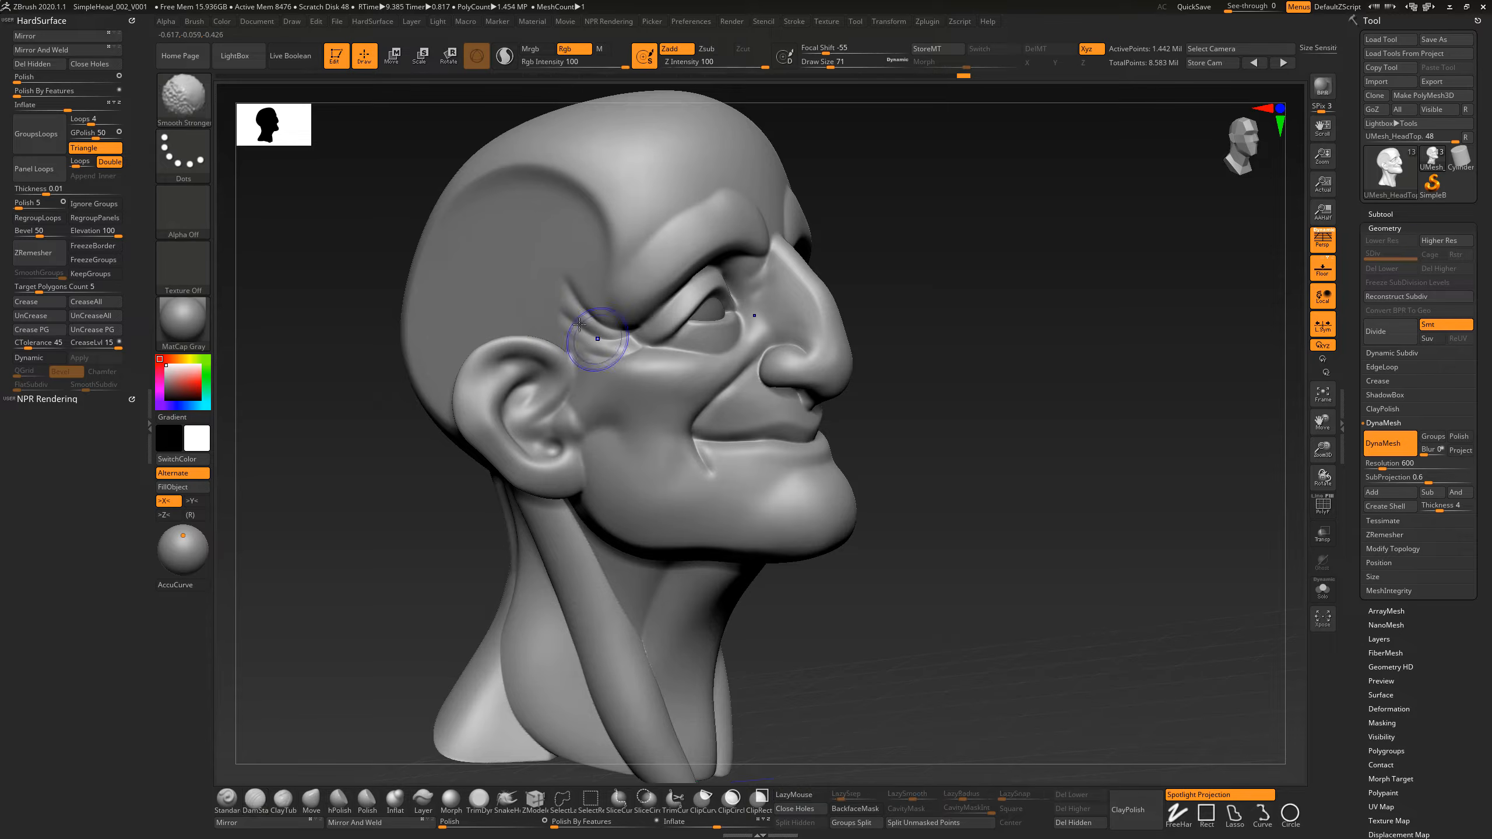
Set the draw size to 46 and carve short hair-like strokes along the eyebrows with the DamStandard brush
{"action": "mouse_move", "coordinate": [942, 347]}
{"action": "left_mouse_down"}
{"action": "mouse_move", "coordinate": [995, 336]}
{"action": "mouse_move", "coordinate": [1016, 351]}
{"action": "mouse_move", "coordinate": [992, 290]}
{"action": "mouse_move", "coordinate": [1009, 300]}
{"action": "mouse_move", "coordinate": [1020, 261]}
{"action": "mouse_move", "coordinate": [949, 251]}
{"action": "left_mouse_up"}
{"action": "key", "text": "s"}
{"action": "mouse_move", "coordinate": [778, 254]}
{"action": "left_mouse_down"}
{"action": "mouse_move", "coordinate": [751, 254]}
{"action": "mouse_move", "coordinate": [779, 223]}
{"action": "mouse_move", "coordinate": [766, 259]}
{"action": "mouse_move", "coordinate": [820, 232]}
{"action": "mouse_move", "coordinate": [790, 240]}
{"action": "mouse_move", "coordinate": [824, 251]}
{"action": "mouse_move", "coordinate": [845, 235]}
{"action": "mouse_move", "coordinate": [833, 254]}
{"action": "left_mouse_up"}
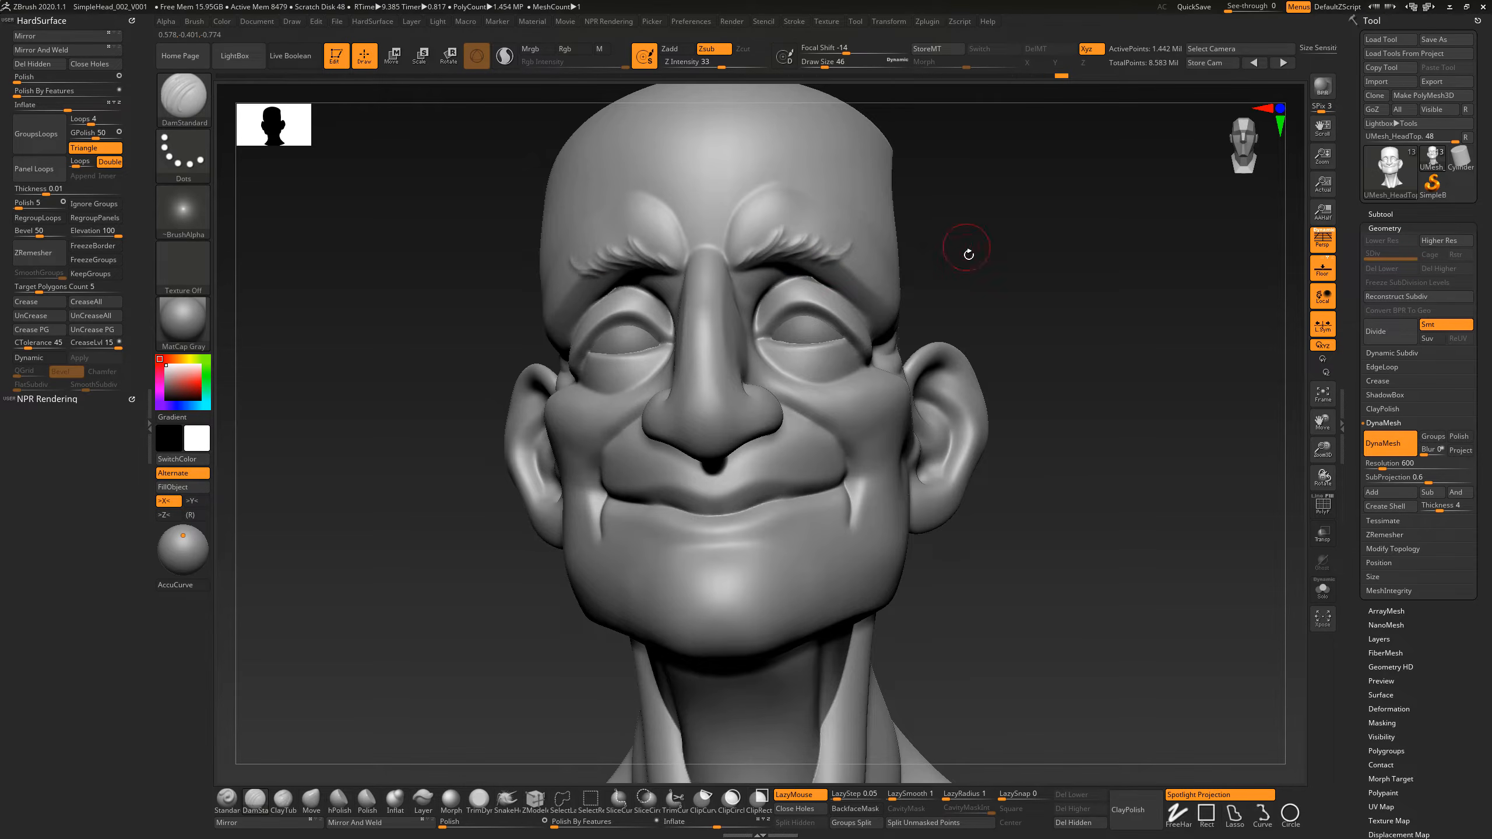
{"action": "left_click_drag", "start_coordinate": [965, 250], "coordinate": [828, 271]}
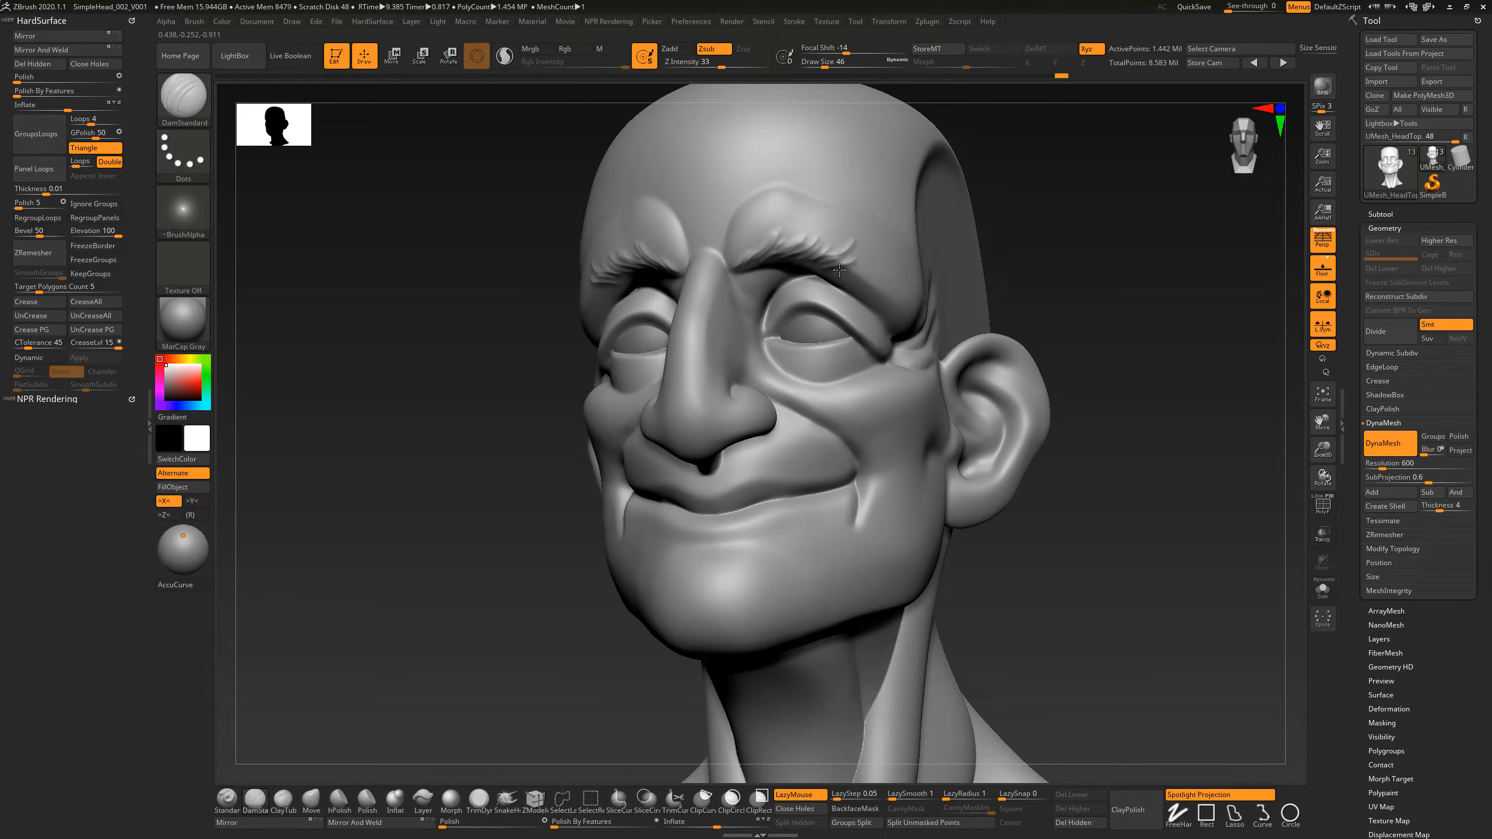
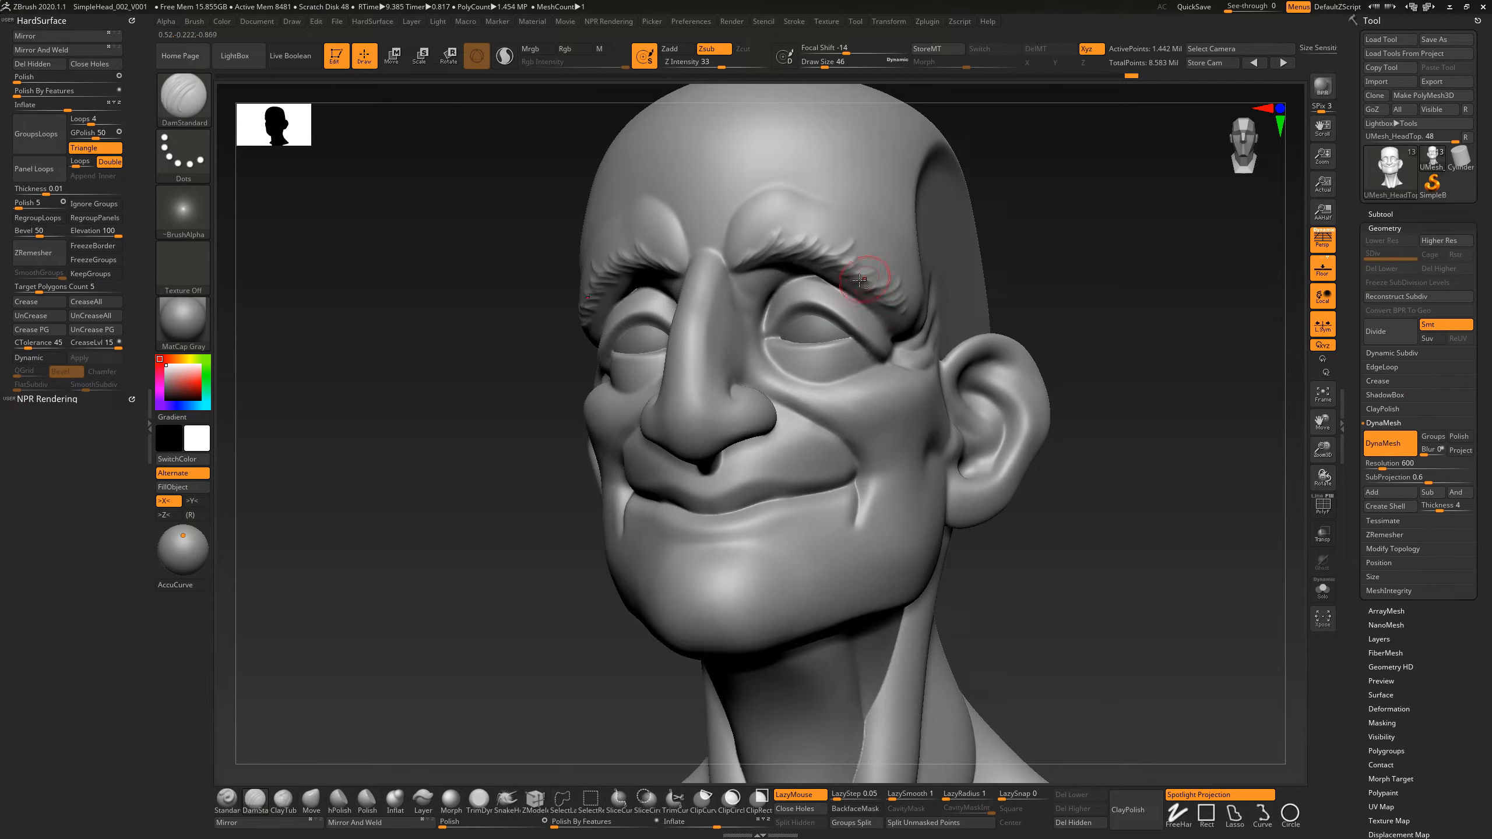
Carve the remaining short hair-like strokes along the outer half of the eyebrows
{"action": "left_click_drag", "start_coordinate": [859, 267], "coordinate": [874, 243]}
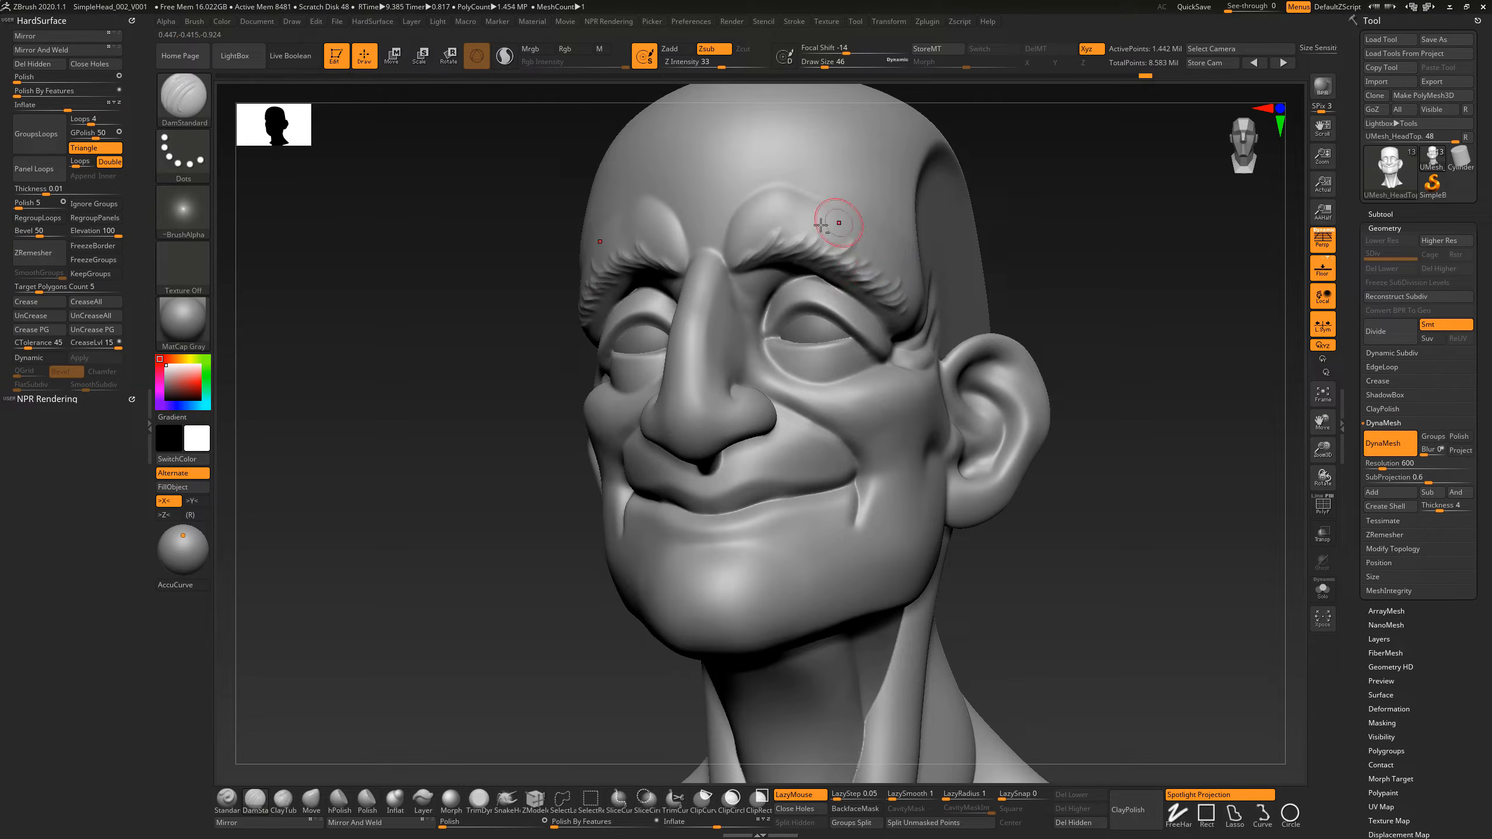
{"action": "left_click_drag", "start_coordinate": [1034, 259], "coordinate": [1110, 421]}
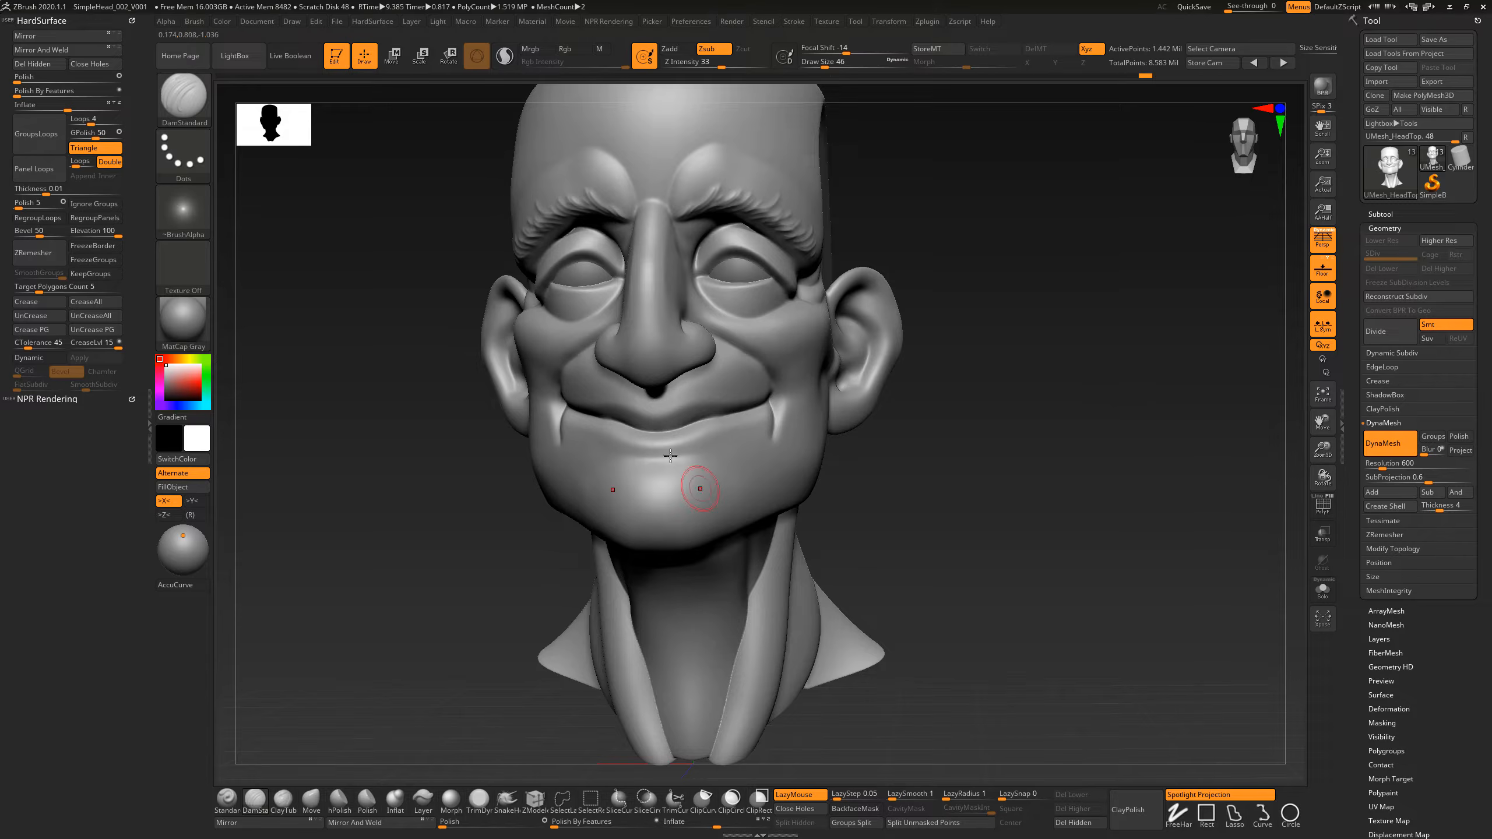
Set the draw size to 104, carve a curved crease between lower lip and chin, and cut a small dimple into the chin
{"action": "key", "text": "s"}
{"action": "mouse_move", "coordinate": [672, 453]}
{"action": "left_mouse_down"}
{"action": "mouse_move", "coordinate": [659, 458]}
{"action": "mouse_move", "coordinate": [690, 457]}
{"action": "left_mouse_up"}
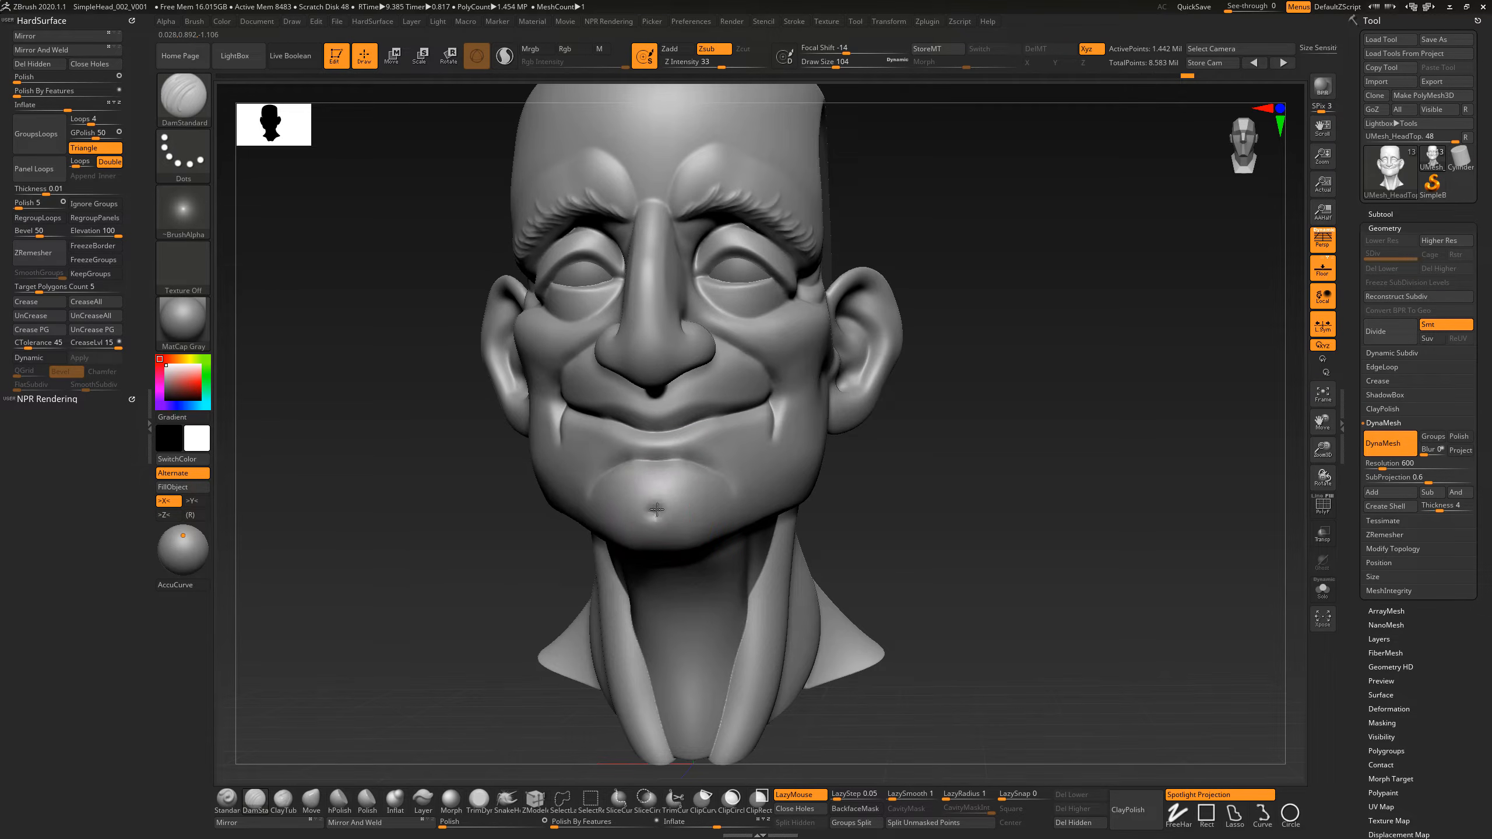
{"action": "key", "text": "shift"}
{"action": "left_click_drag", "start_coordinate": [656, 528], "coordinate": [653, 518], "text": "shift"}
{"action": "key", "text": "shift"}
{"action": "mouse_move", "coordinate": [883, 495]}
{"action": "left_mouse_down"}
{"action": "mouse_move", "coordinate": [710, 484]}
{"action": "mouse_move", "coordinate": [913, 490]}
{"action": "mouse_move", "coordinate": [893, 459]}
{"action": "left_mouse_up"}
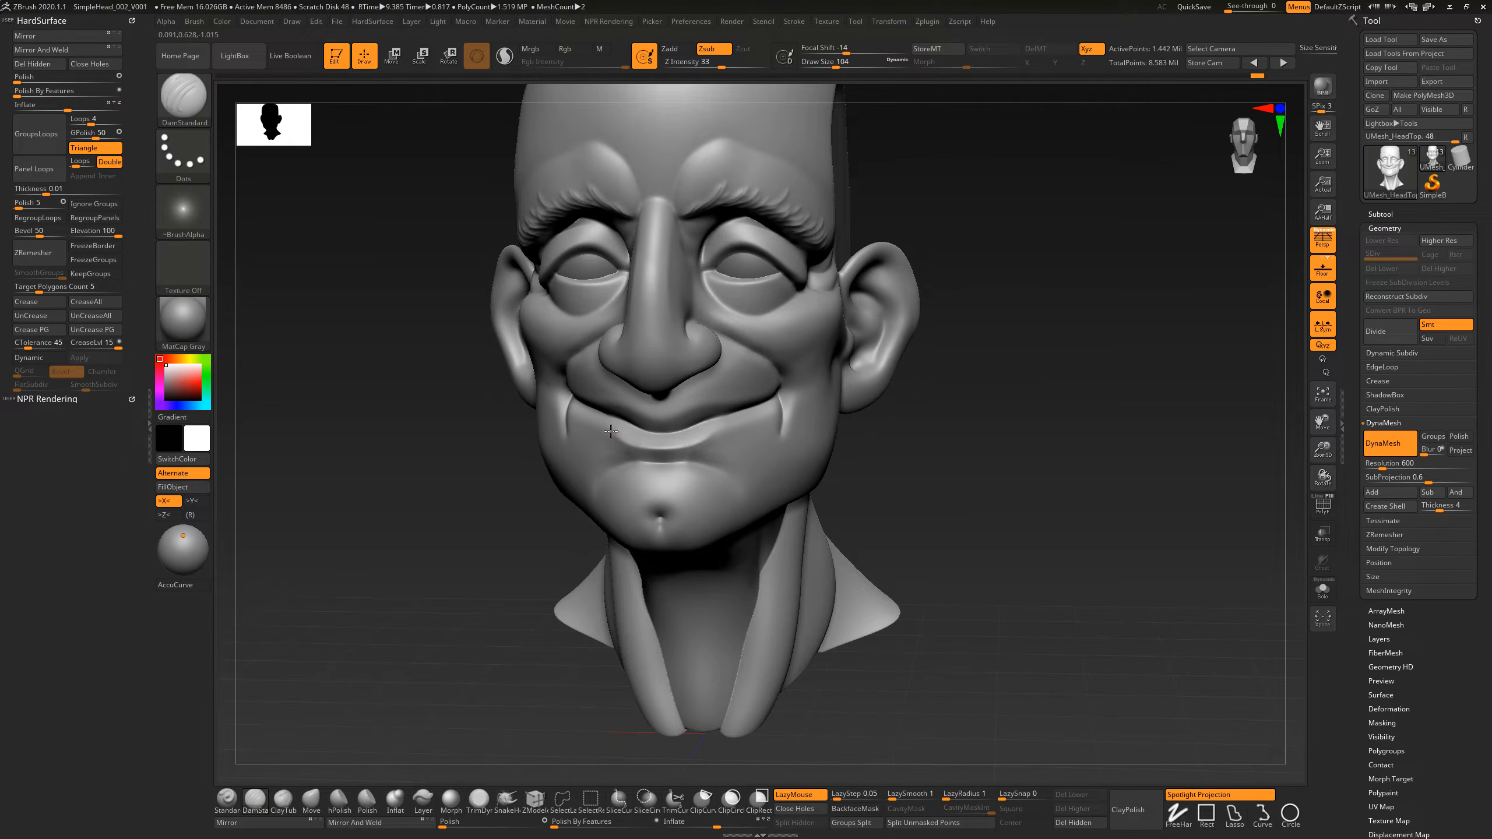
Define the edges of the upper and lower lips with DamStandard strokes around the middle of the mouth
{"action": "left_click_drag", "start_coordinate": [892, 469], "coordinate": [842, 451]}
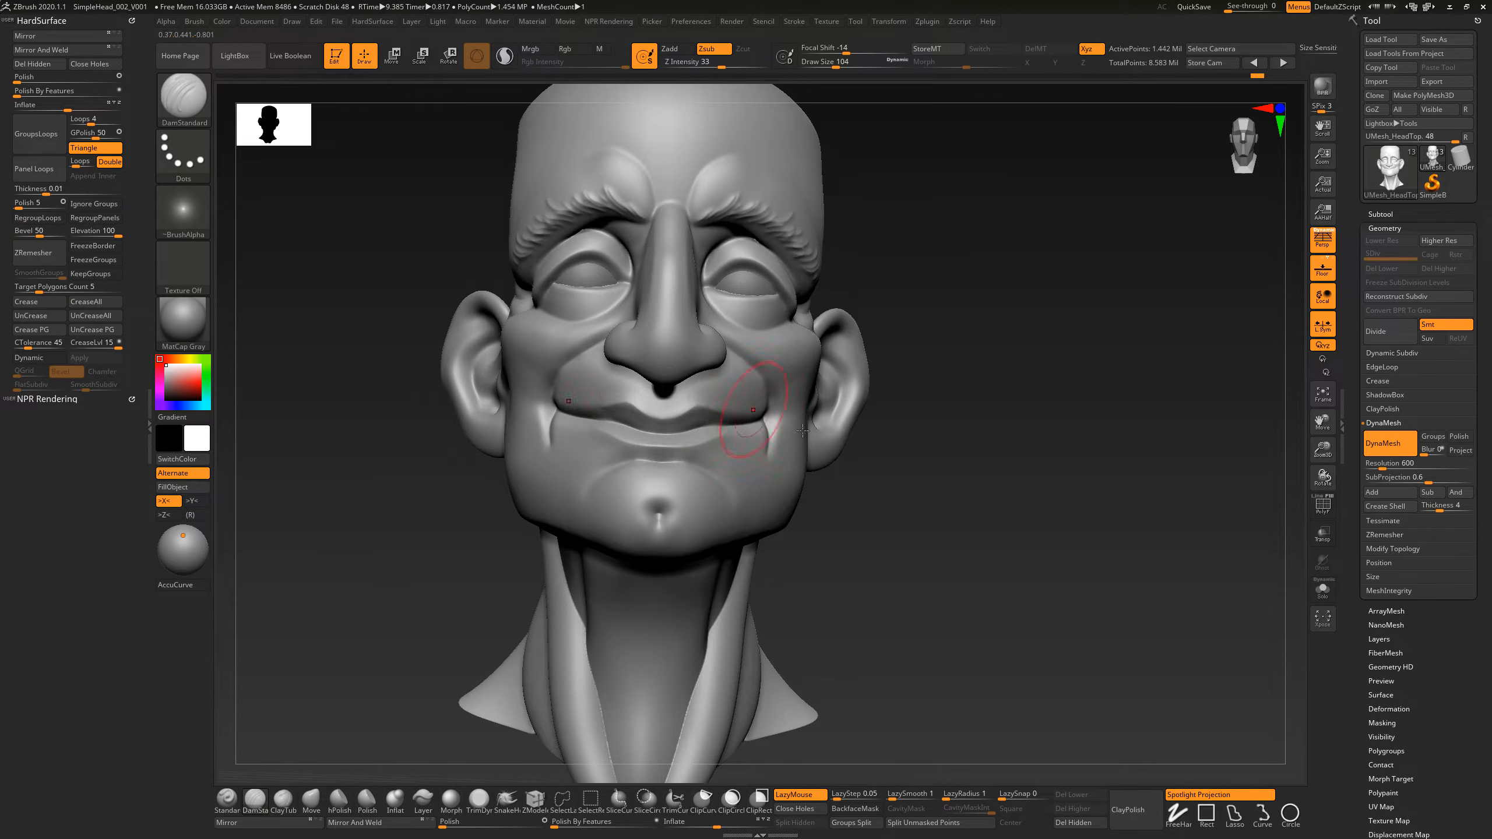
{"action": "left_click_drag", "start_coordinate": [828, 452], "coordinate": [855, 449]}
{"action": "left_click_drag", "start_coordinate": [631, 404], "coordinate": [625, 378], "text": "alt"}
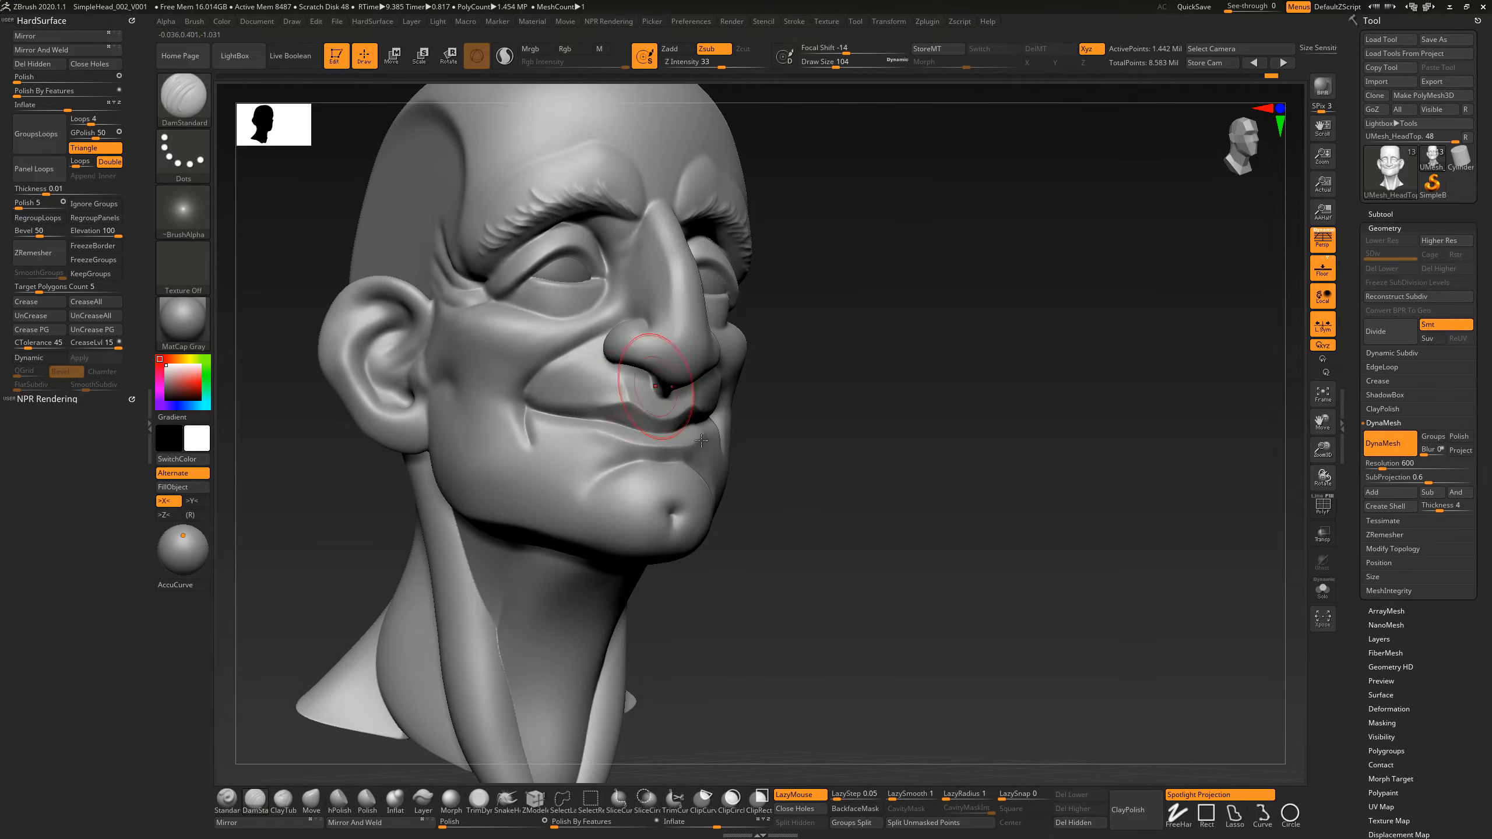
{"action": "left_click_drag", "start_coordinate": [845, 470], "coordinate": [818, 471]}
{"action": "mouse_move", "coordinate": [621, 400]}
{"action": "left_mouse_down", "text": "shift"}
{"action": "mouse_move", "coordinate": [626, 385]}
{"action": "mouse_move", "coordinate": [625, 444]}
{"action": "left_mouse_up", "text": "shift"}
{"action": "mouse_move", "coordinate": [866, 498]}
{"action": "left_mouse_down"}
{"action": "mouse_move", "coordinate": [846, 508]}
{"action": "mouse_move", "coordinate": [909, 517]}
{"action": "mouse_move", "coordinate": [876, 473]}
{"action": "left_mouse_up"}
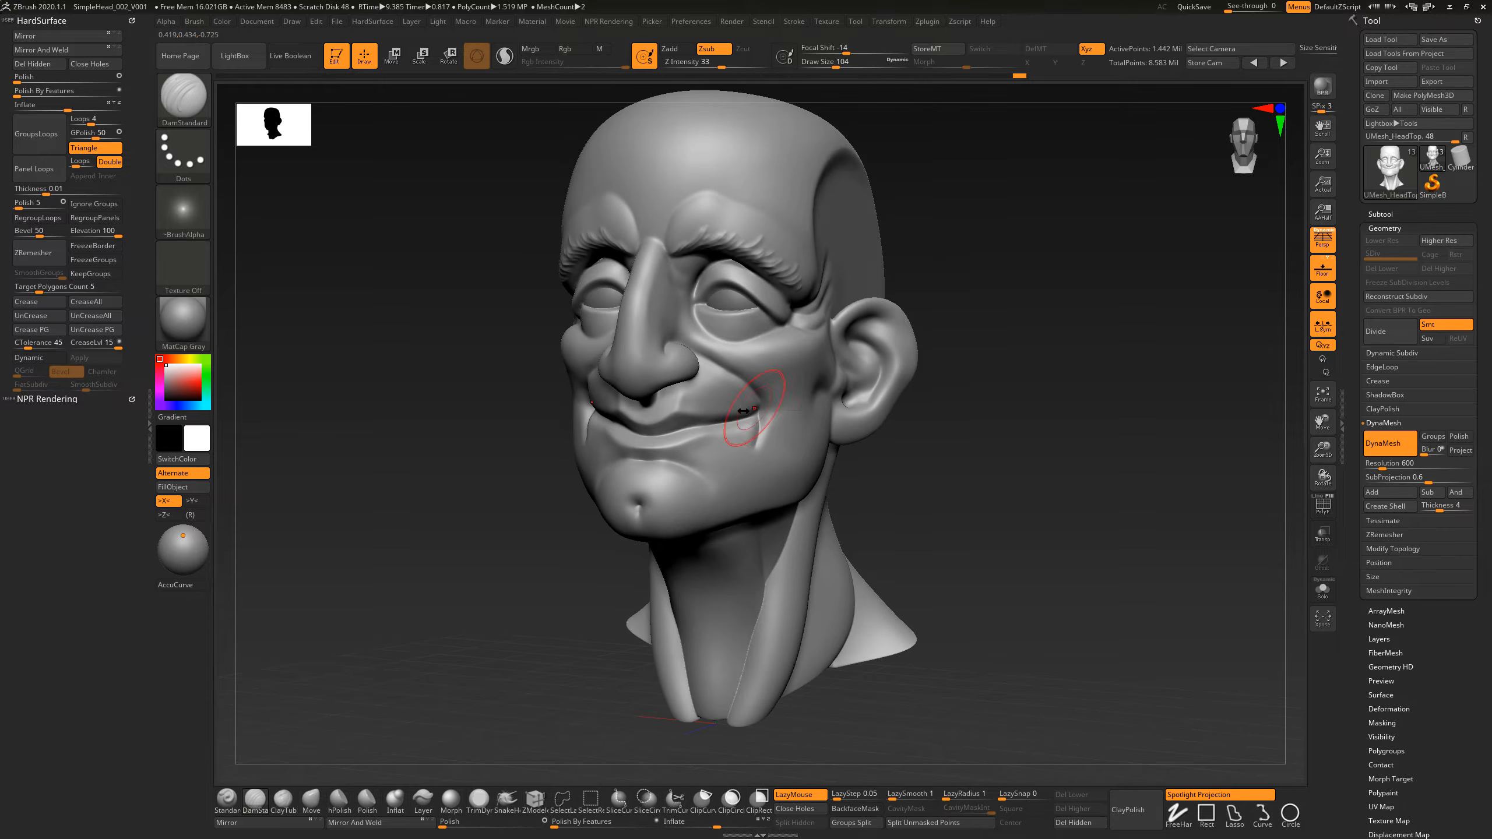
Set the draw size to 46, refine the mouth corner and smooth the area above the upper lip
{"action": "key", "text": "s"}
{"action": "left_click_drag", "start_coordinate": [753, 414], "coordinate": [739, 415]}
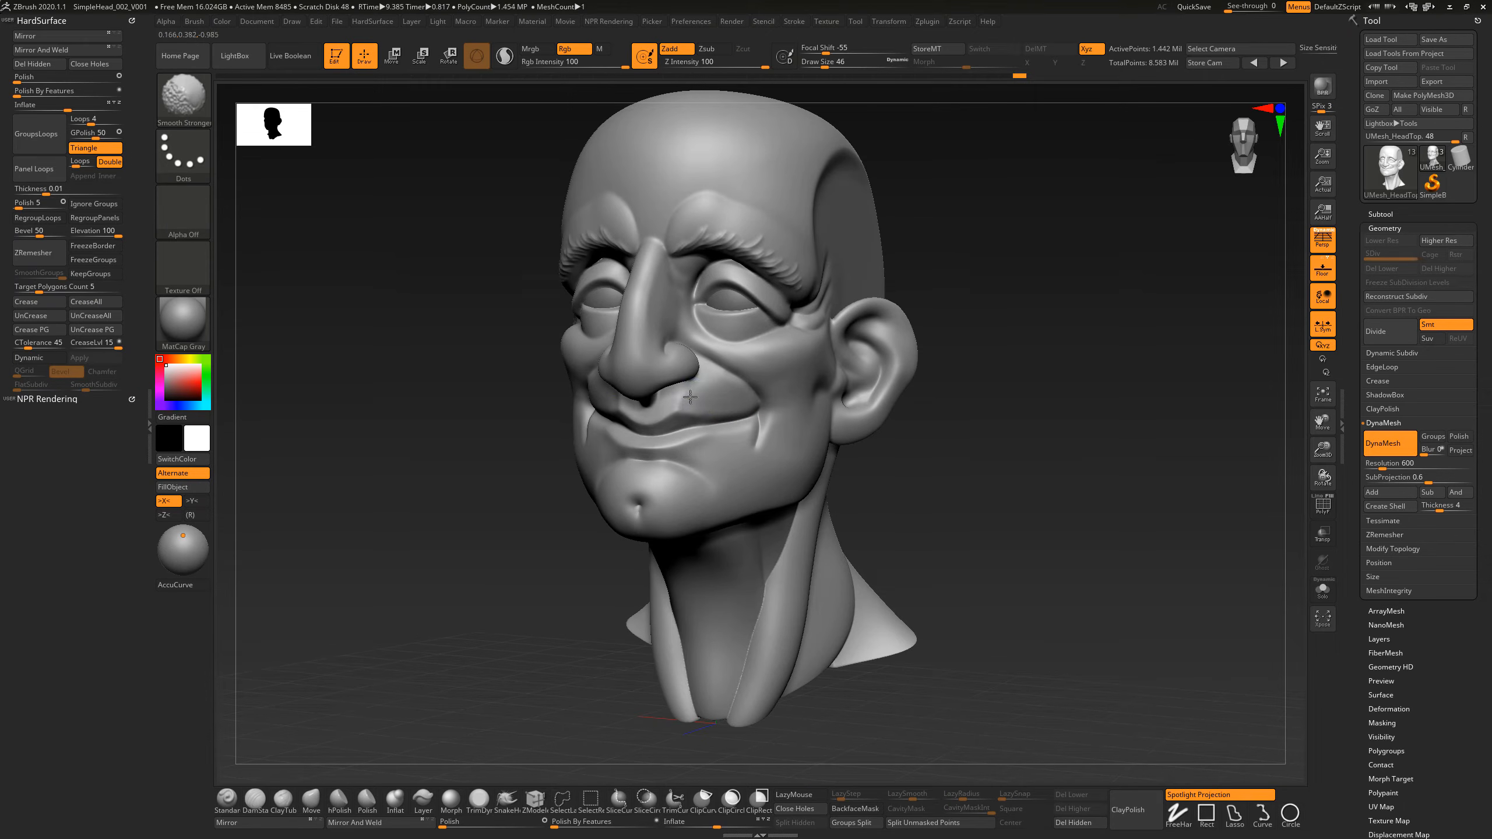
{"action": "mouse_move", "coordinate": [881, 453]}
{"action": "left_mouse_down"}
{"action": "mouse_move", "coordinate": [900, 429]}
{"action": "mouse_move", "coordinate": [858, 376]}
{"action": "left_mouse_up"}
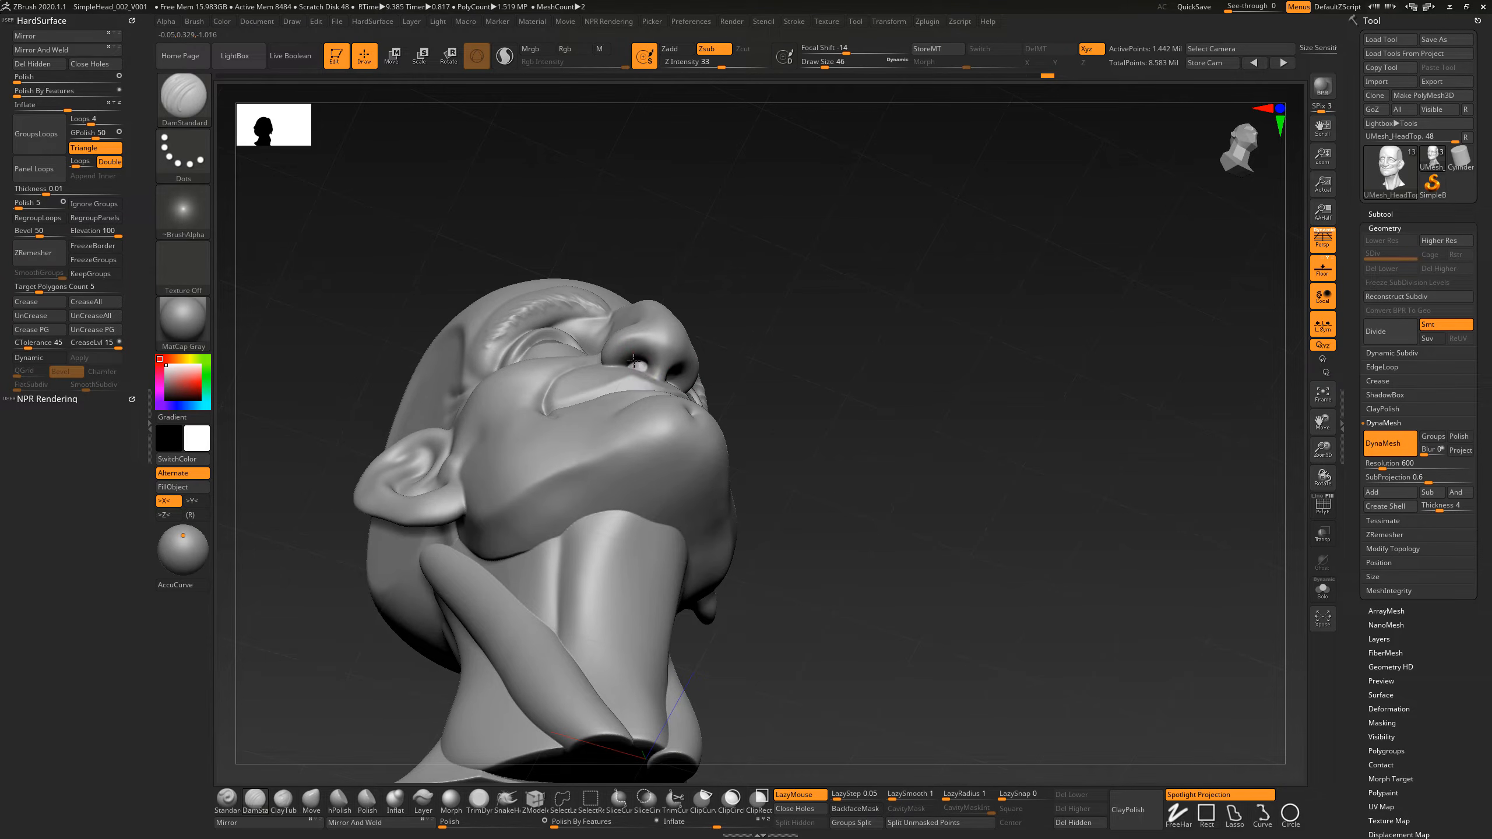
Set the draw size to 112, carve the groove around the nose tip and nostril wing, and smooth it
{"action": "mouse_move", "coordinate": [733, 337]}
{"action": "left_mouse_down"}
{"action": "mouse_move", "coordinate": [800, 403]}
{"action": "mouse_move", "coordinate": [850, 406]}
{"action": "left_mouse_up"}
{"action": "key", "text": "s"}
{"action": "mouse_move", "coordinate": [654, 344]}
{"action": "left_mouse_down"}
{"action": "mouse_move", "coordinate": [669, 353]}
{"action": "mouse_move", "coordinate": [668, 334]}
{"action": "left_mouse_up"}
{"action": "mouse_move", "coordinate": [781, 319]}
{"action": "left_mouse_down"}
{"action": "mouse_move", "coordinate": [853, 372]}
{"action": "mouse_move", "coordinate": [769, 413]}
{"action": "mouse_move", "coordinate": [593, 446]}
{"action": "left_mouse_up"}
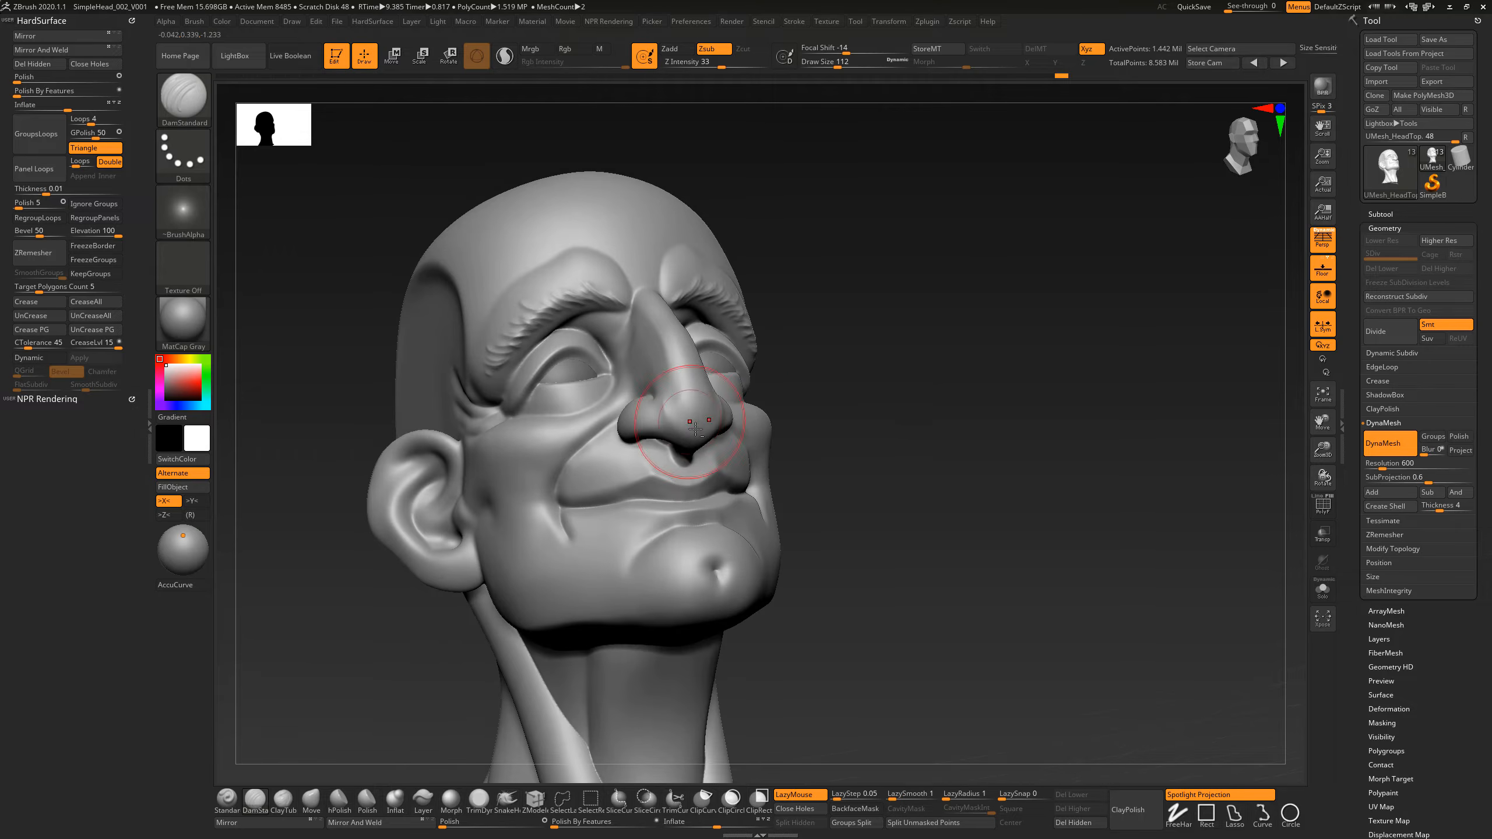
{"action": "left_click_drag", "start_coordinate": [663, 403], "coordinate": [684, 429], "text": "shift"}
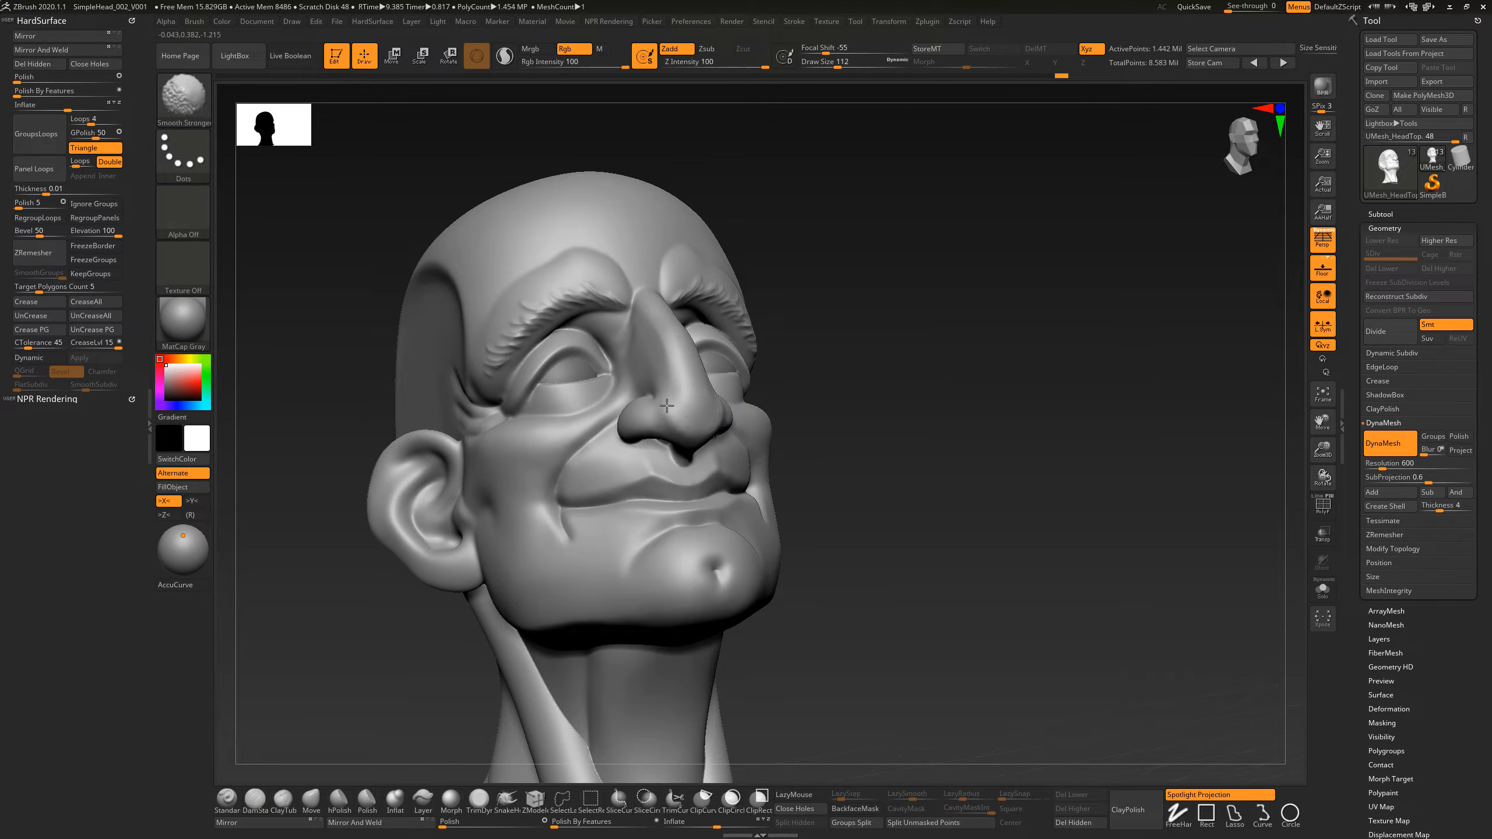
{"action": "left_click_drag", "start_coordinate": [833, 400], "coordinate": [835, 339]}
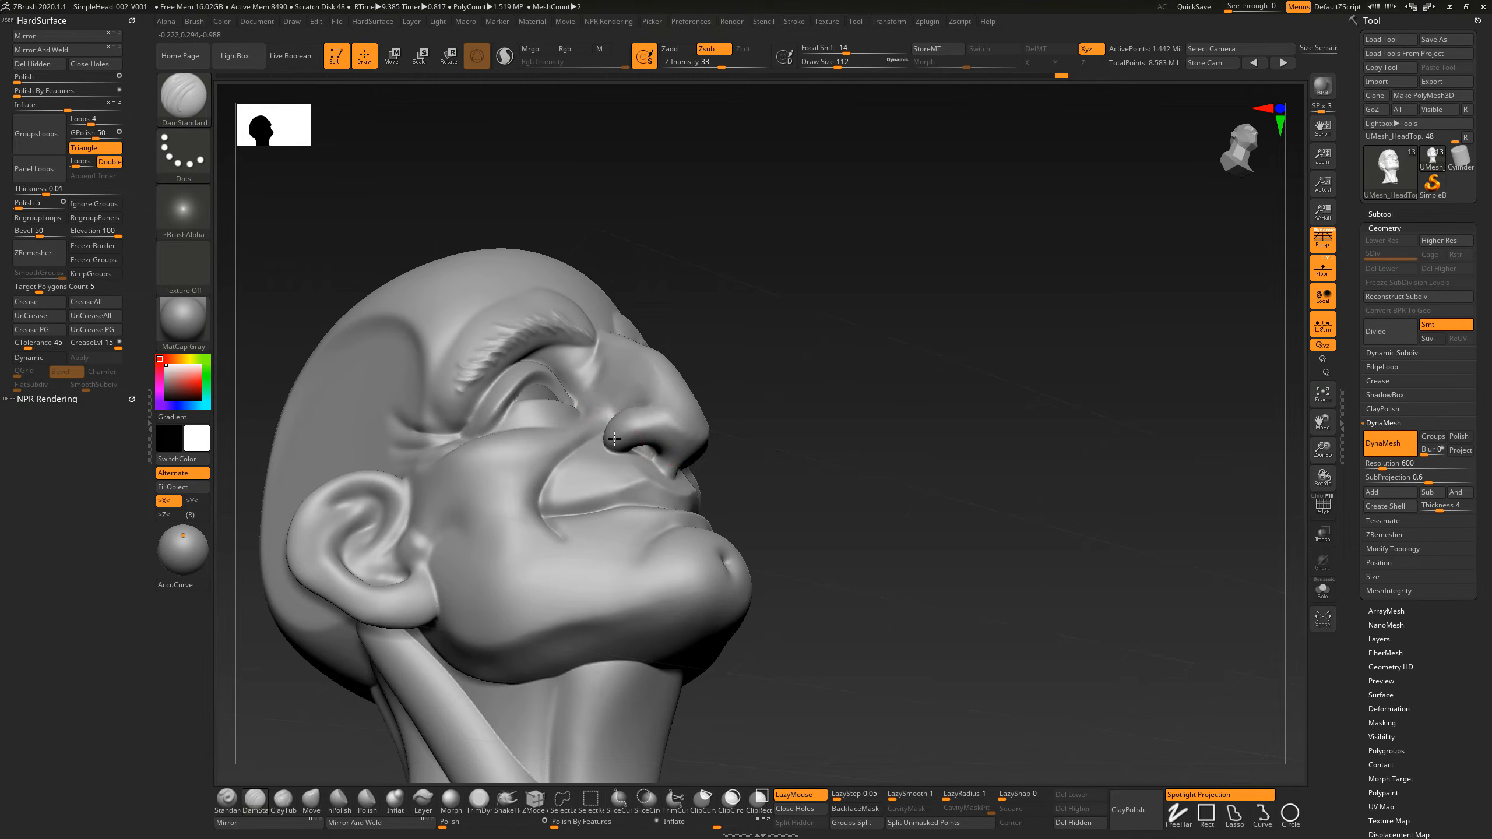
{"action": "mouse_move", "coordinate": [822, 406]}
{"action": "left_mouse_down"}
{"action": "mouse_move", "coordinate": [711, 411]}
{"action": "mouse_move", "coordinate": [629, 439]}
{"action": "left_mouse_up"}
Set the draw size to 51 and carve the tear duct at the inner eye corner
{"action": "left_click_drag", "start_coordinate": [928, 396], "coordinate": [823, 456]}
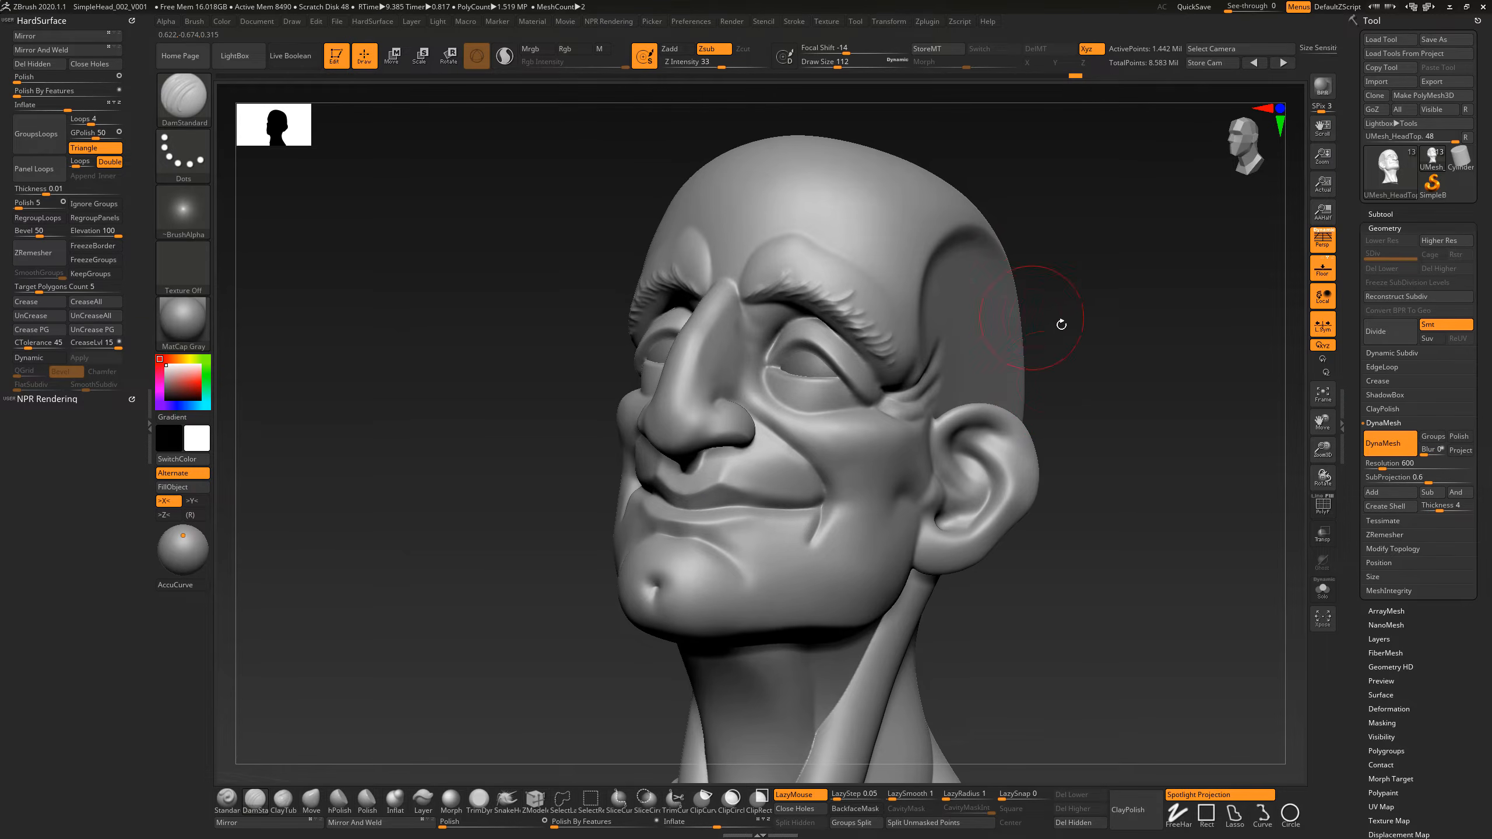
{"action": "mouse_move", "coordinate": [1061, 324]}
{"action": "left_mouse_down", "text": "alt"}
{"action": "mouse_move", "coordinate": [1049, 317]}
{"action": "mouse_move", "coordinate": [1080, 325]}
{"action": "mouse_move", "coordinate": [1059, 350]}
{"action": "left_mouse_up", "text": "alt"}
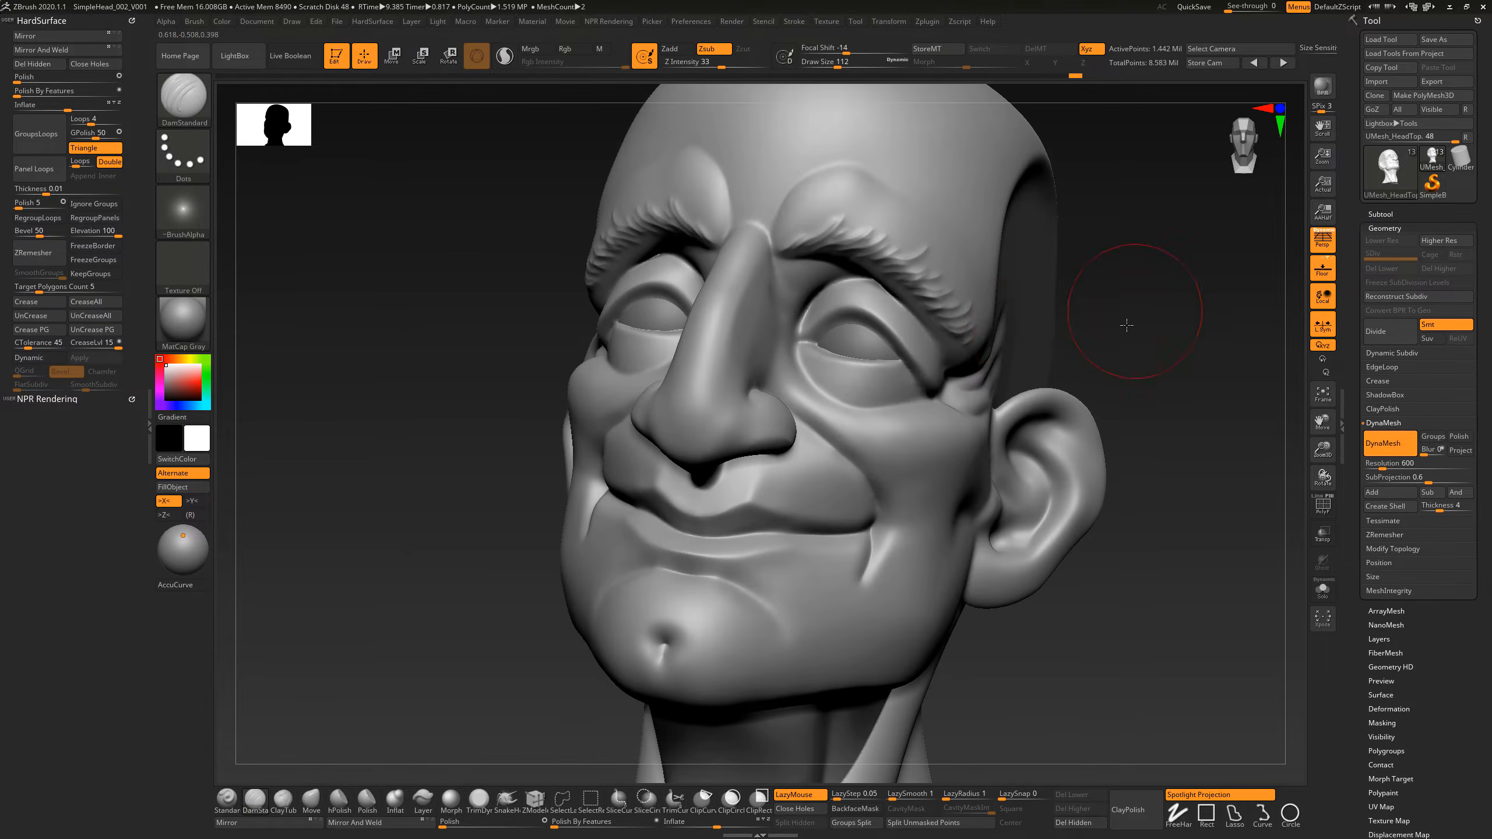
{"action": "left_click_drag", "start_coordinate": [1217, 324], "coordinate": [1108, 318]}
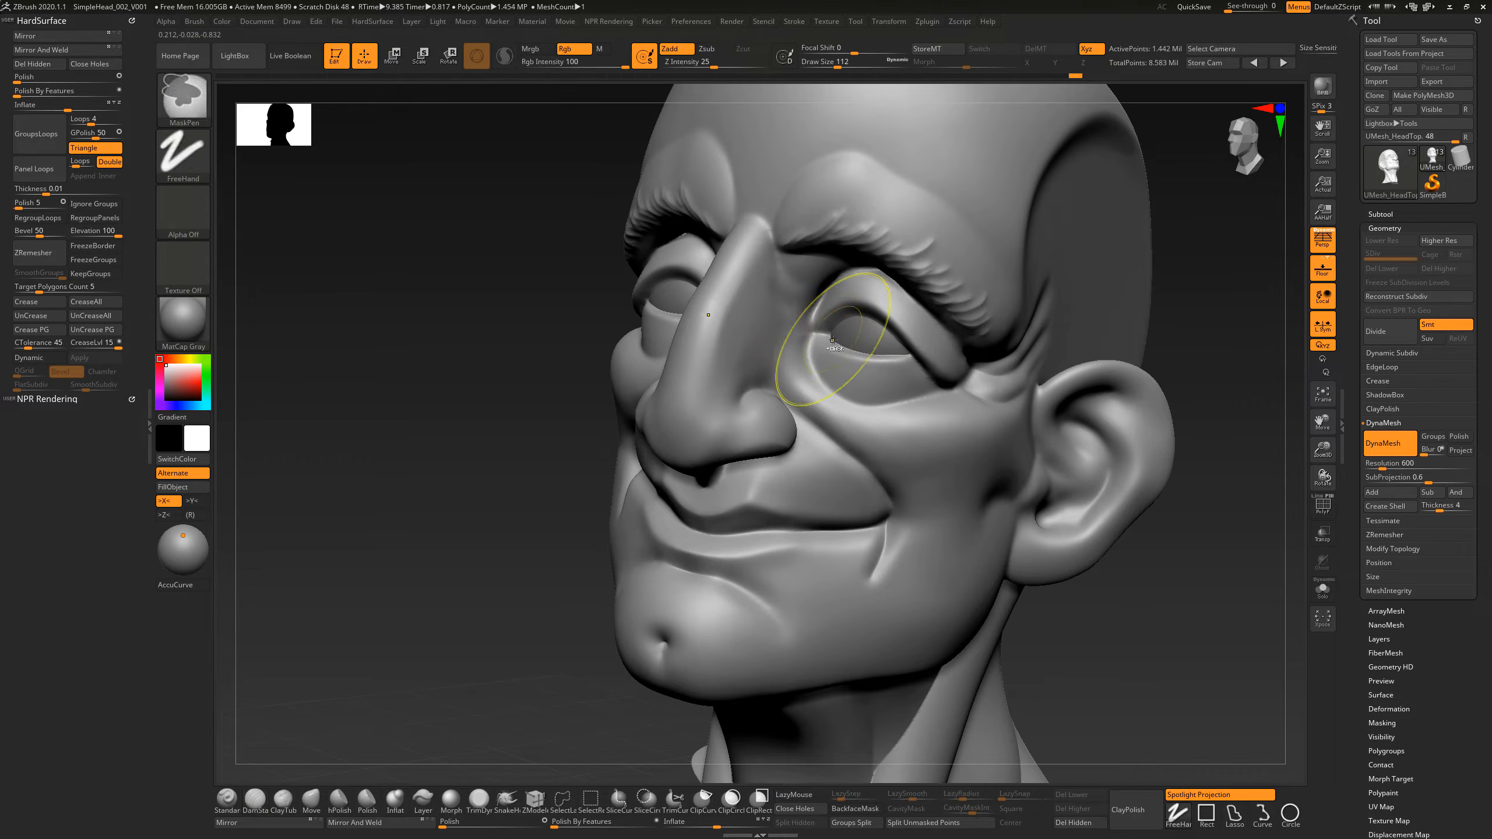
{"action": "key", "text": "s"}
{"action": "left_click", "coordinate": [828, 339]}
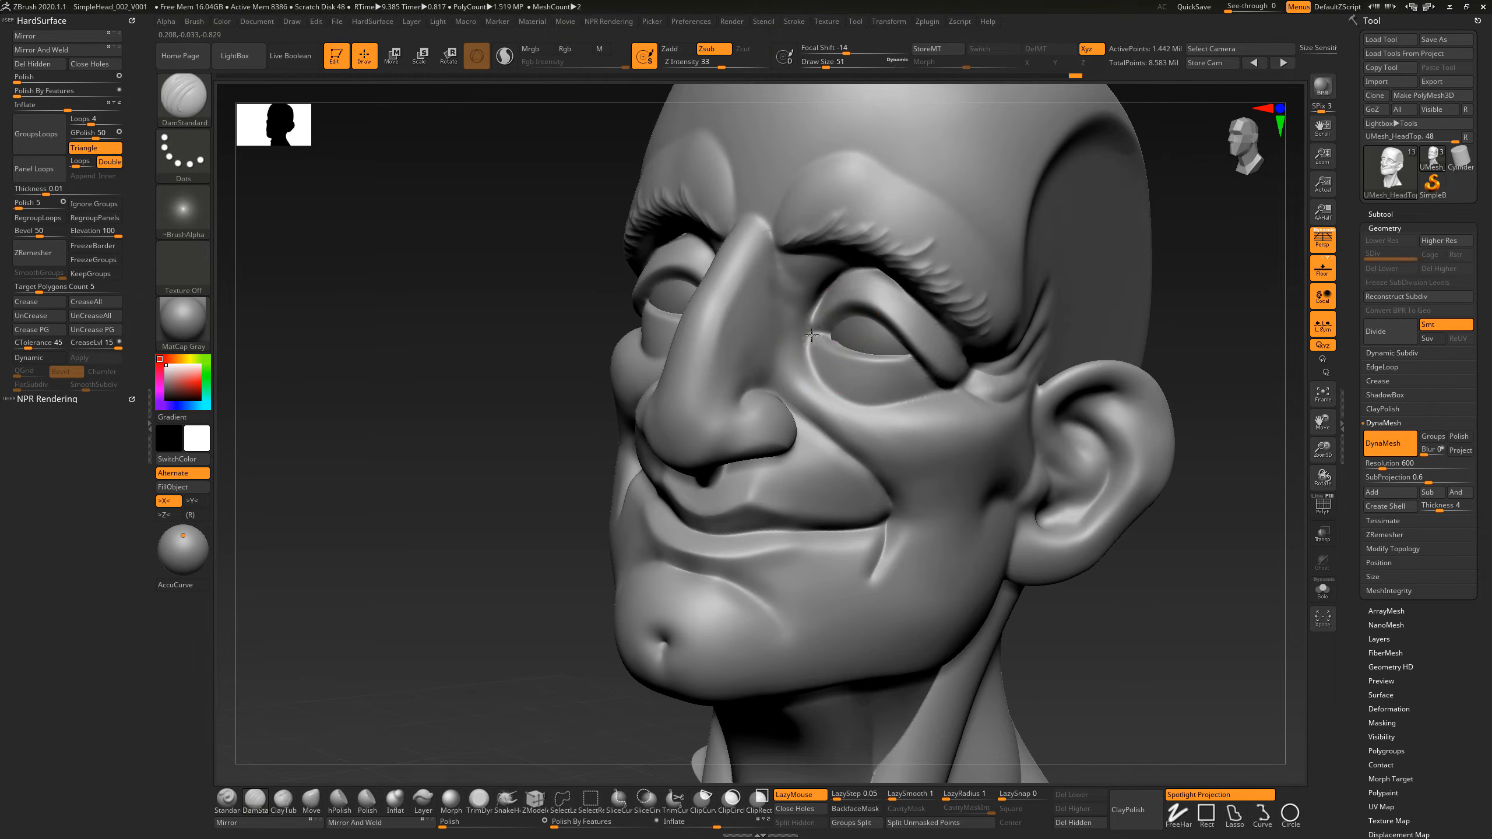
{"action": "left_click_drag", "start_coordinate": [1197, 280], "coordinate": [1180, 277]}
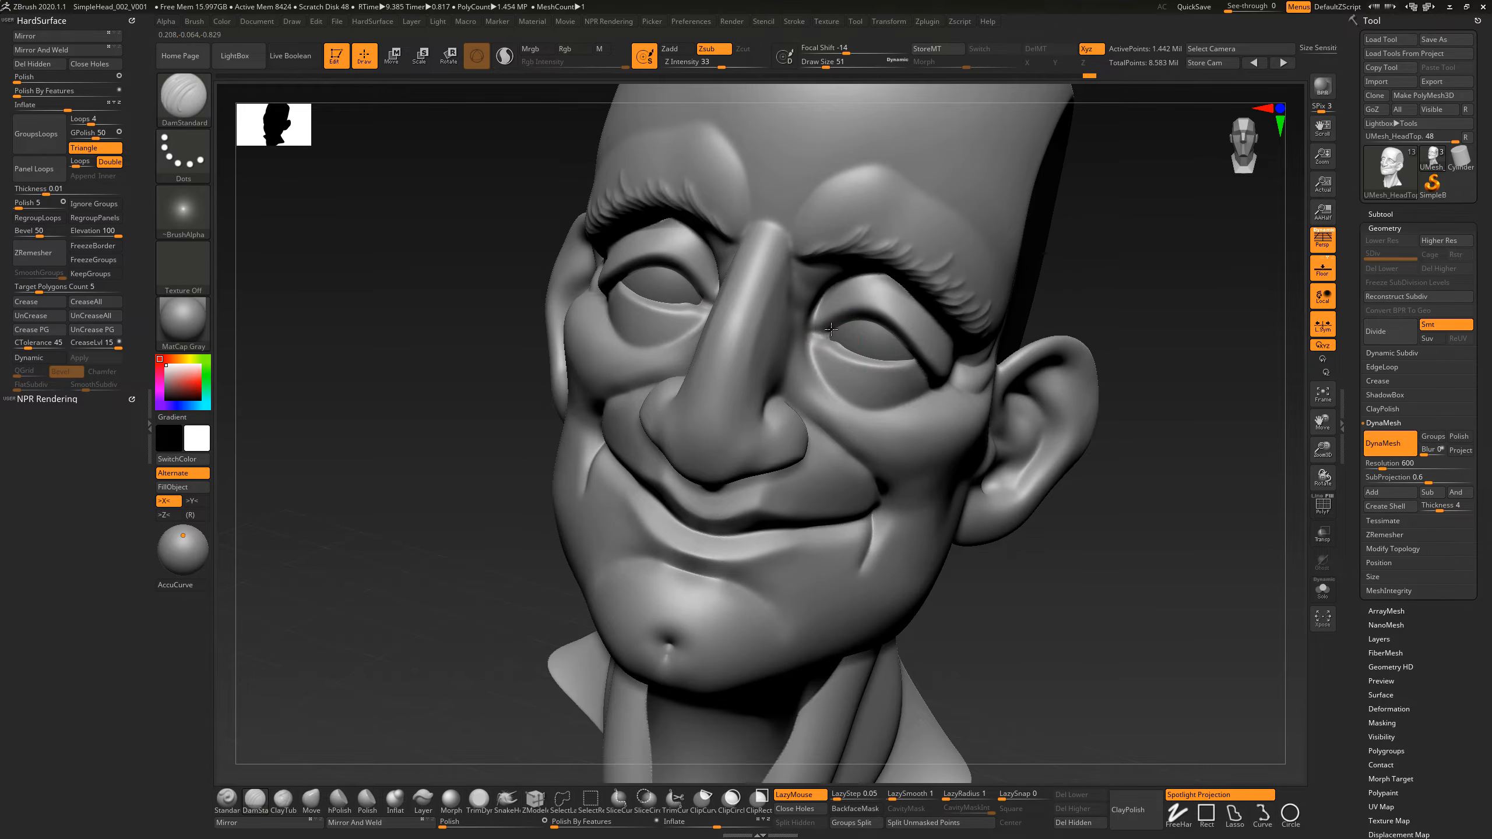
{"action": "mouse_move", "coordinate": [1104, 347]}
{"action": "left_mouse_down"}
{"action": "mouse_move", "coordinate": [1109, 324]}
{"action": "mouse_move", "coordinate": [1005, 285]}
{"action": "left_mouse_up"}
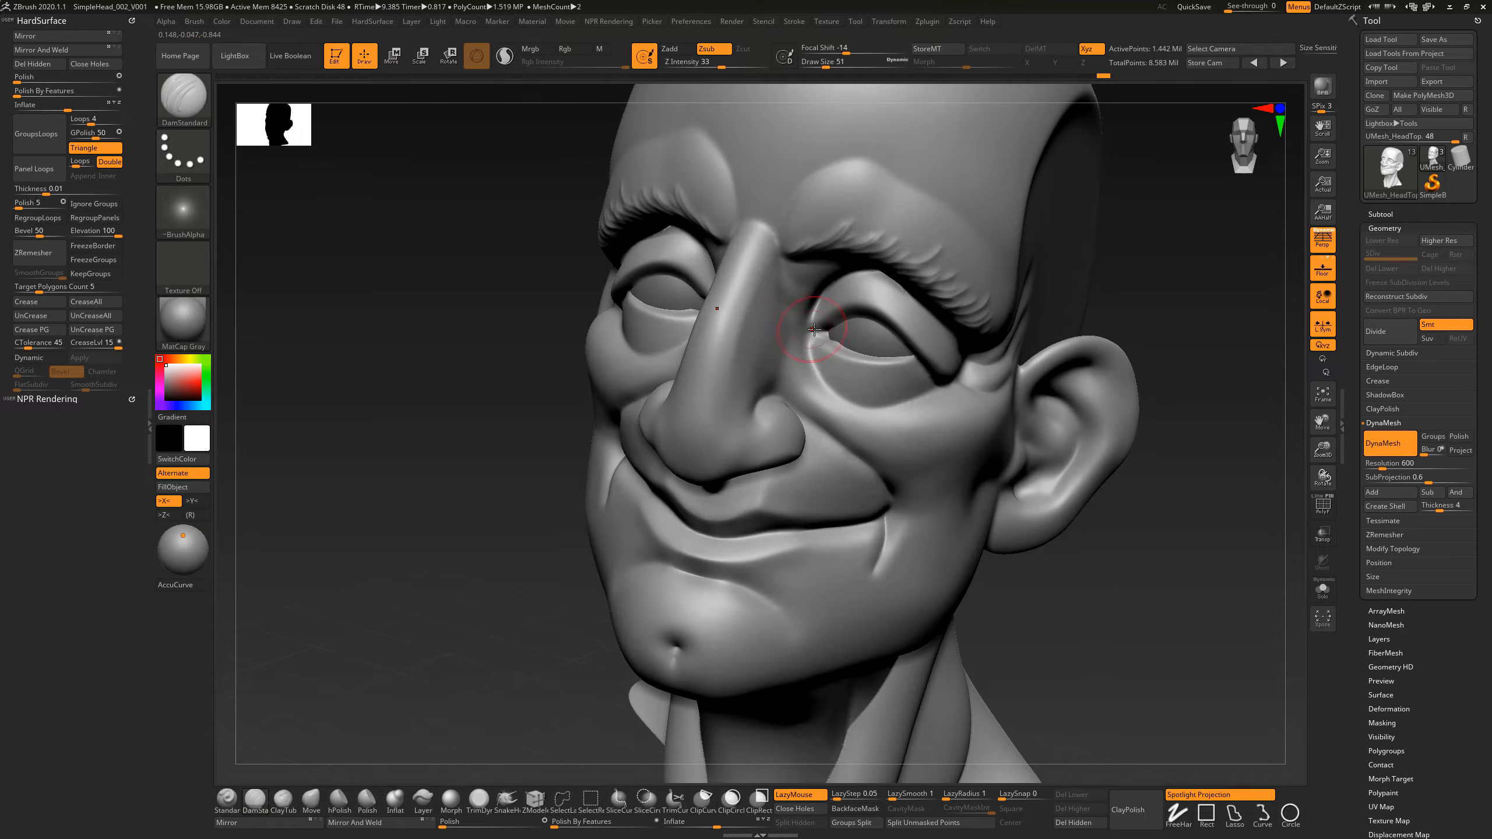
{"action": "left_click_drag", "start_coordinate": [822, 355], "coordinate": [813, 341], "text": "shift"}
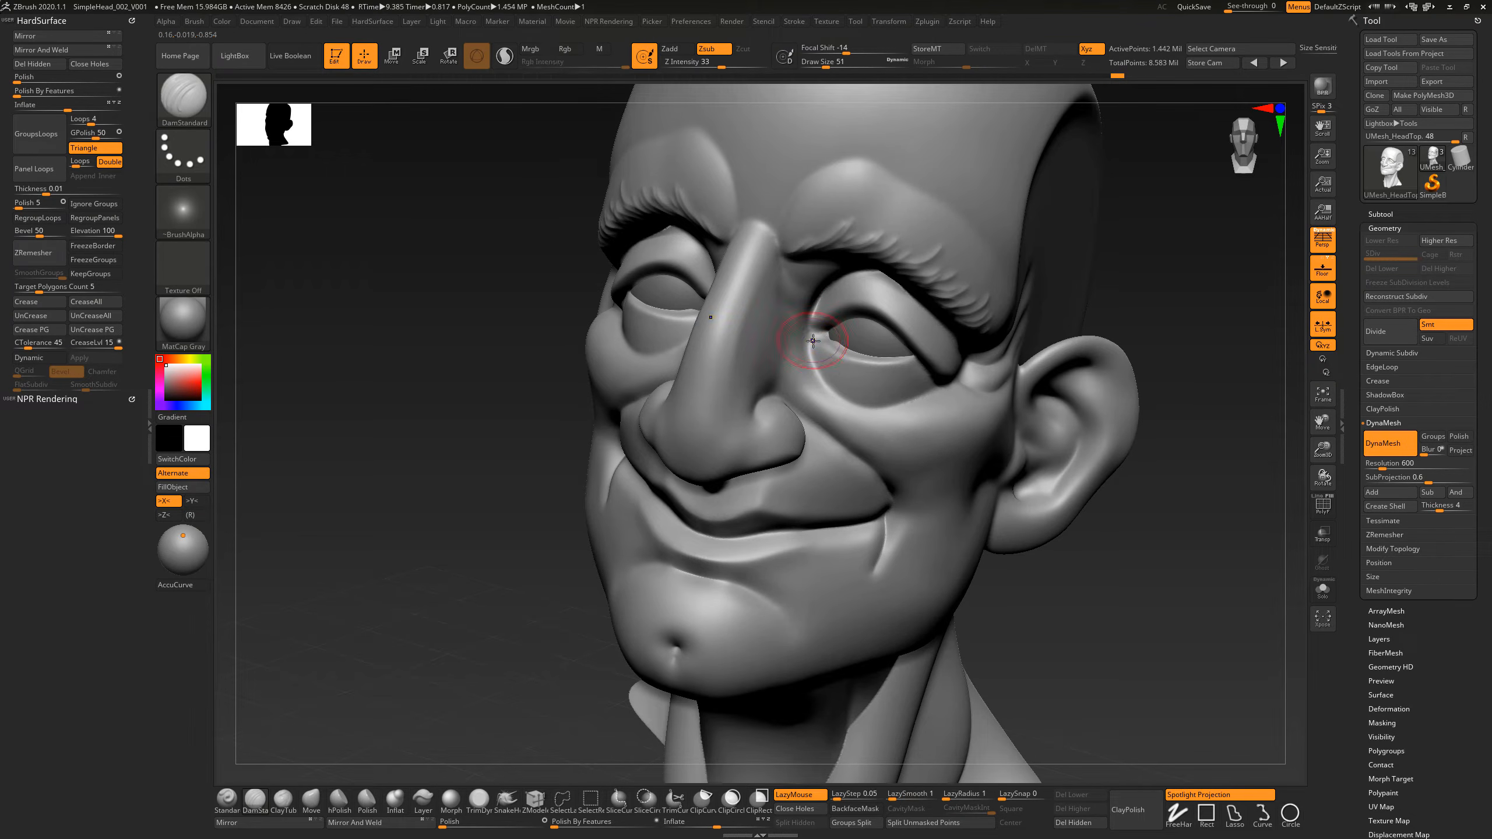
Sharpen the crease below the eye bag, carve fine wrinkles across the bag, and soften them
{"action": "left_click_drag", "start_coordinate": [836, 391], "coordinate": [876, 412]}
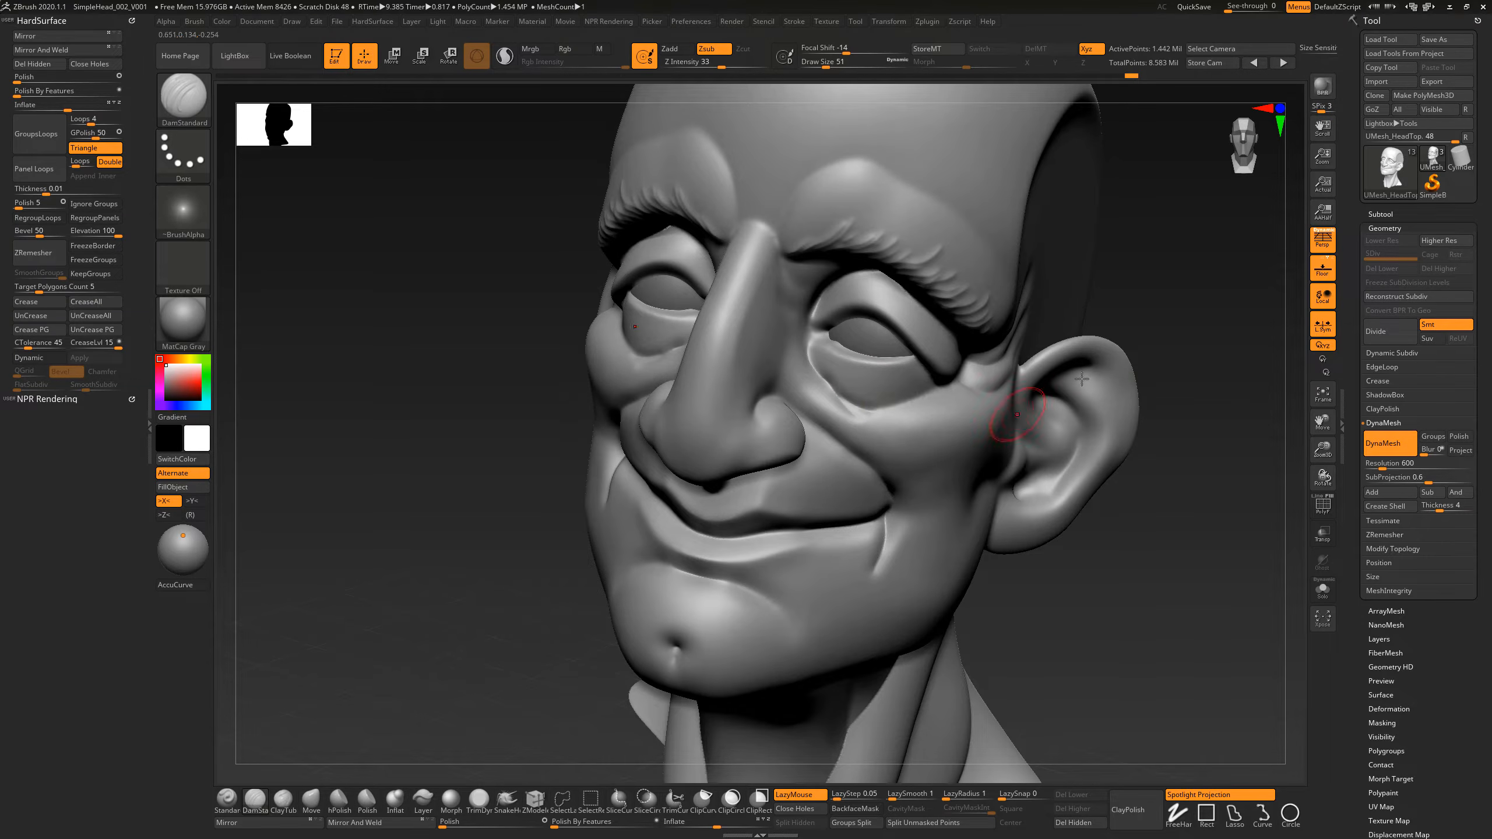
{"action": "left_click_drag", "start_coordinate": [1166, 311], "coordinate": [1097, 299]}
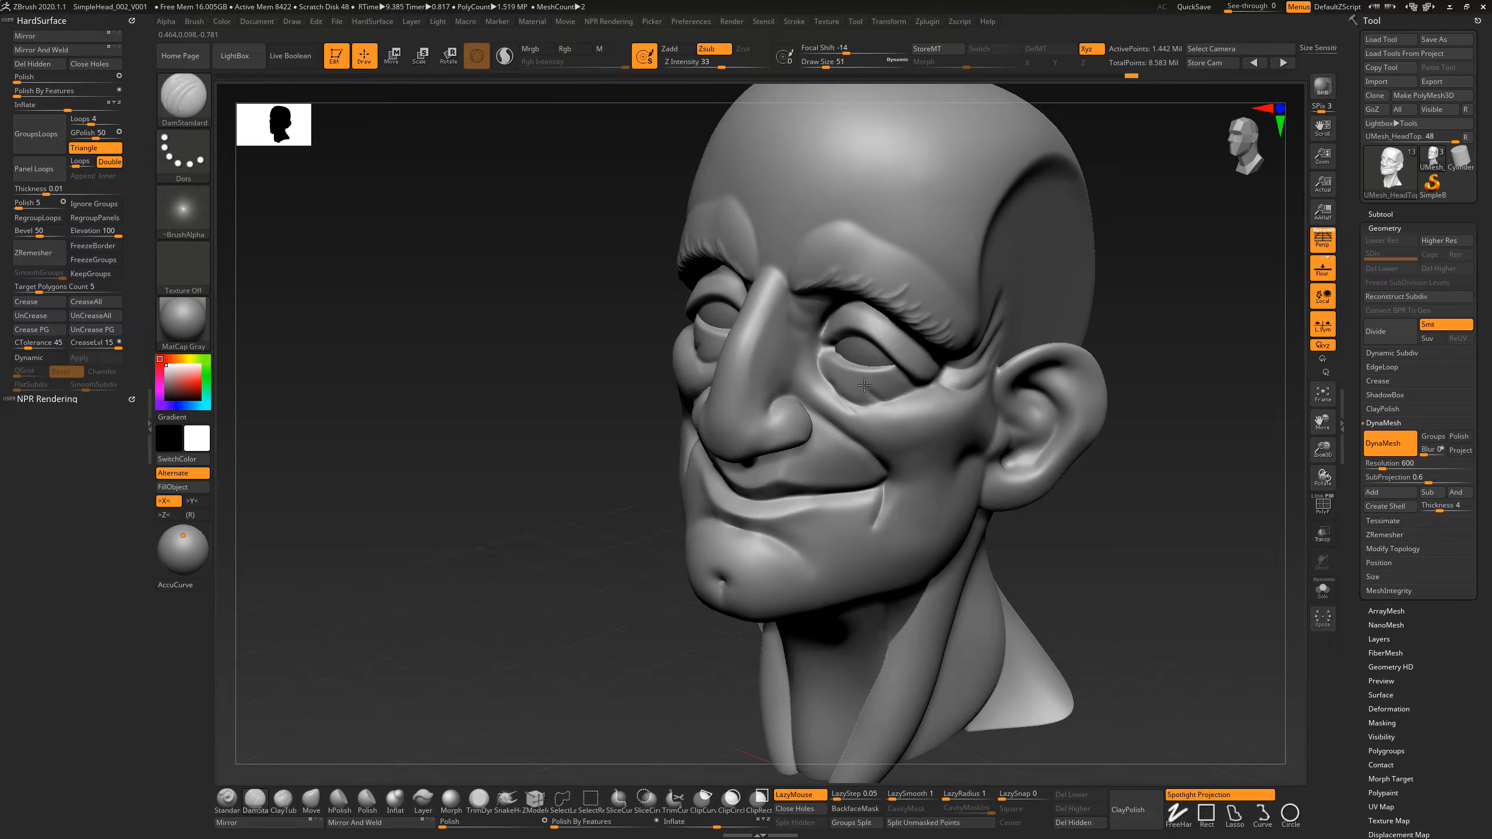
{"action": "left_click_drag", "start_coordinate": [885, 402], "coordinate": [901, 411]}
{"action": "mouse_move", "coordinate": [1143, 261]}
{"action": "left_mouse_down"}
{"action": "mouse_move", "coordinate": [1132, 243]}
{"action": "mouse_move", "coordinate": [1051, 269]}
{"action": "left_mouse_up"}
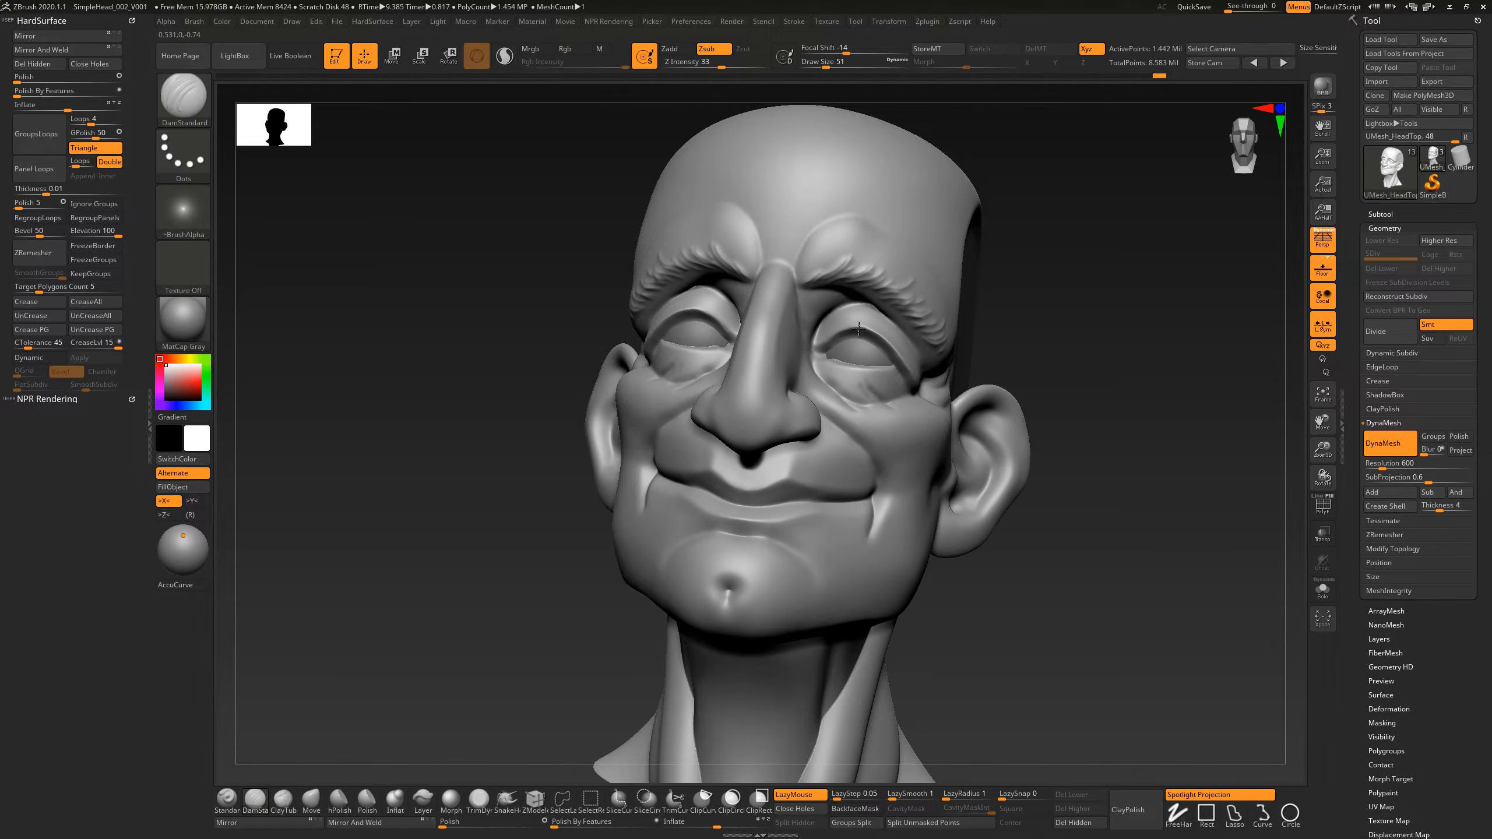
{"action": "left_click_drag", "start_coordinate": [985, 341], "coordinate": [966, 367]}
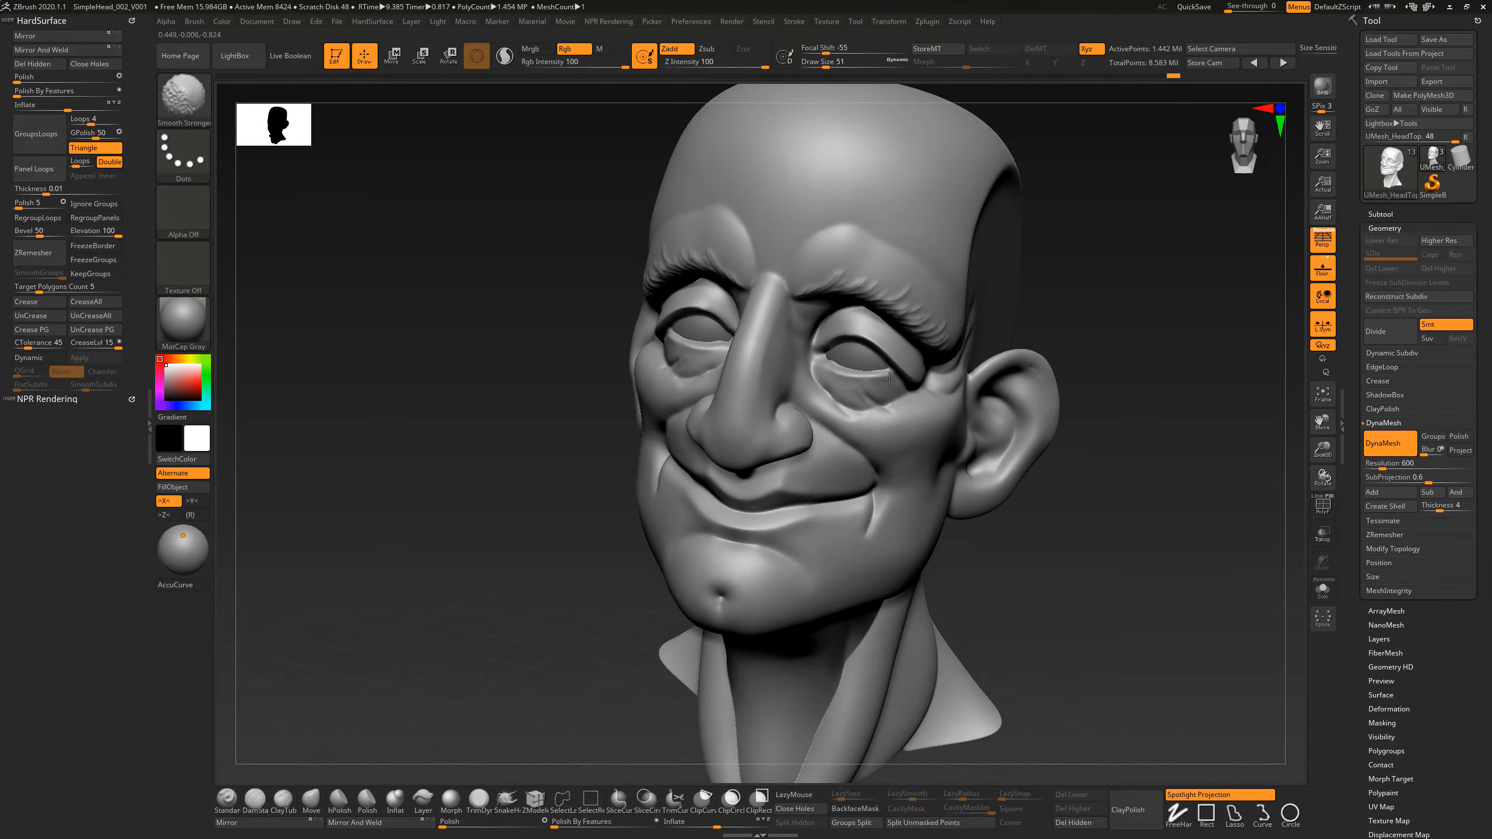
{"action": "mouse_move", "coordinate": [1102, 290]}
{"action": "left_mouse_down"}
{"action": "mouse_move", "coordinate": [1040, 389]}
{"action": "mouse_move", "coordinate": [1005, 397]}
{"action": "left_mouse_up"}
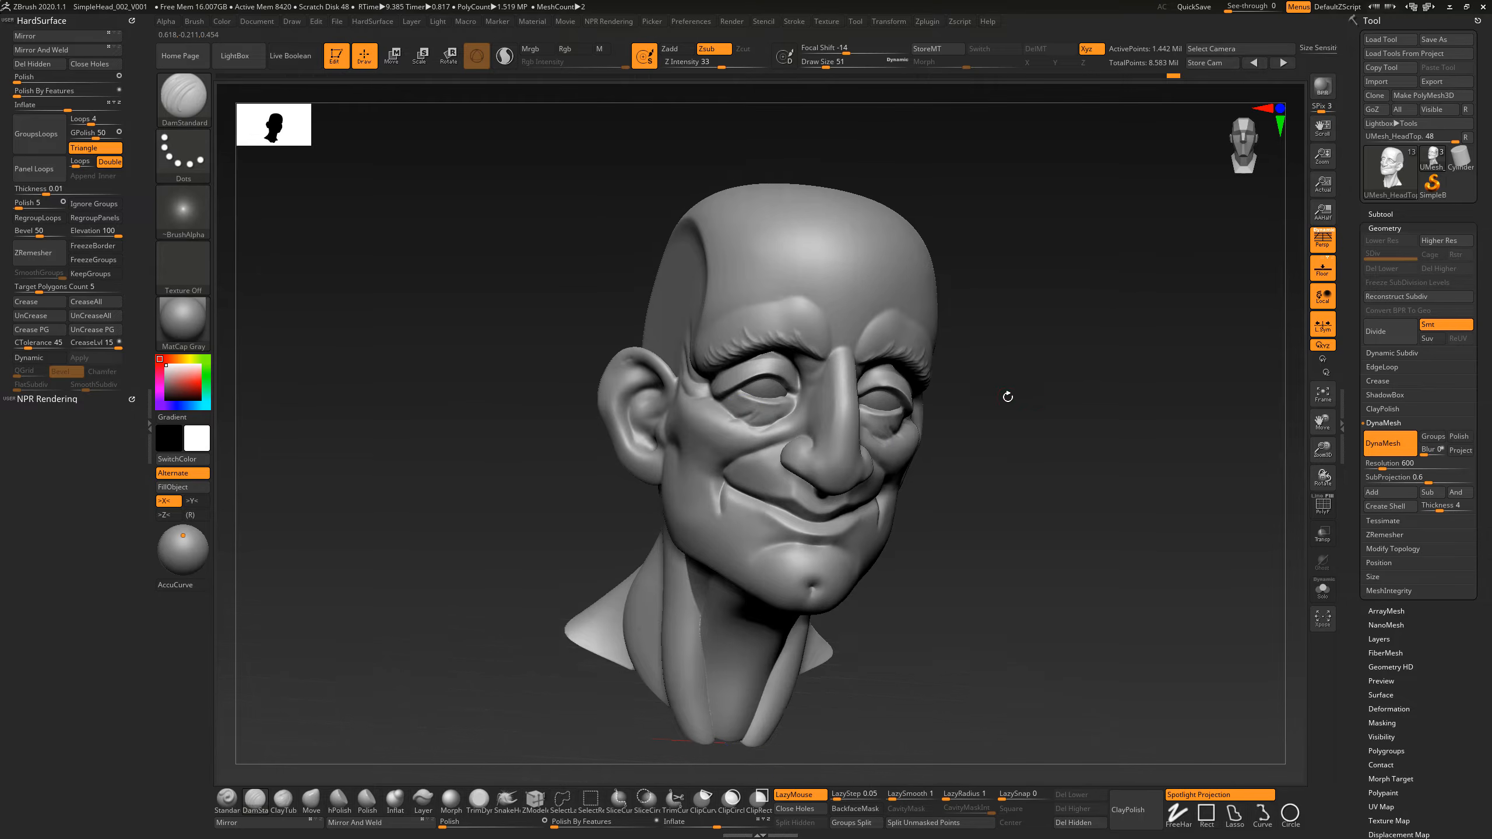
{"action": "left_click_drag", "start_coordinate": [756, 427], "coordinate": [755, 417], "text": "shift"}
Set the draw size to 77, carve a fold down the rear cheek in front of the ear, and soften it
{"action": "mouse_move", "coordinate": [966, 433]}
{"action": "left_mouse_down"}
{"action": "mouse_move", "coordinate": [1002, 478]}
{"action": "mouse_move", "coordinate": [880, 432]}
{"action": "left_mouse_up"}
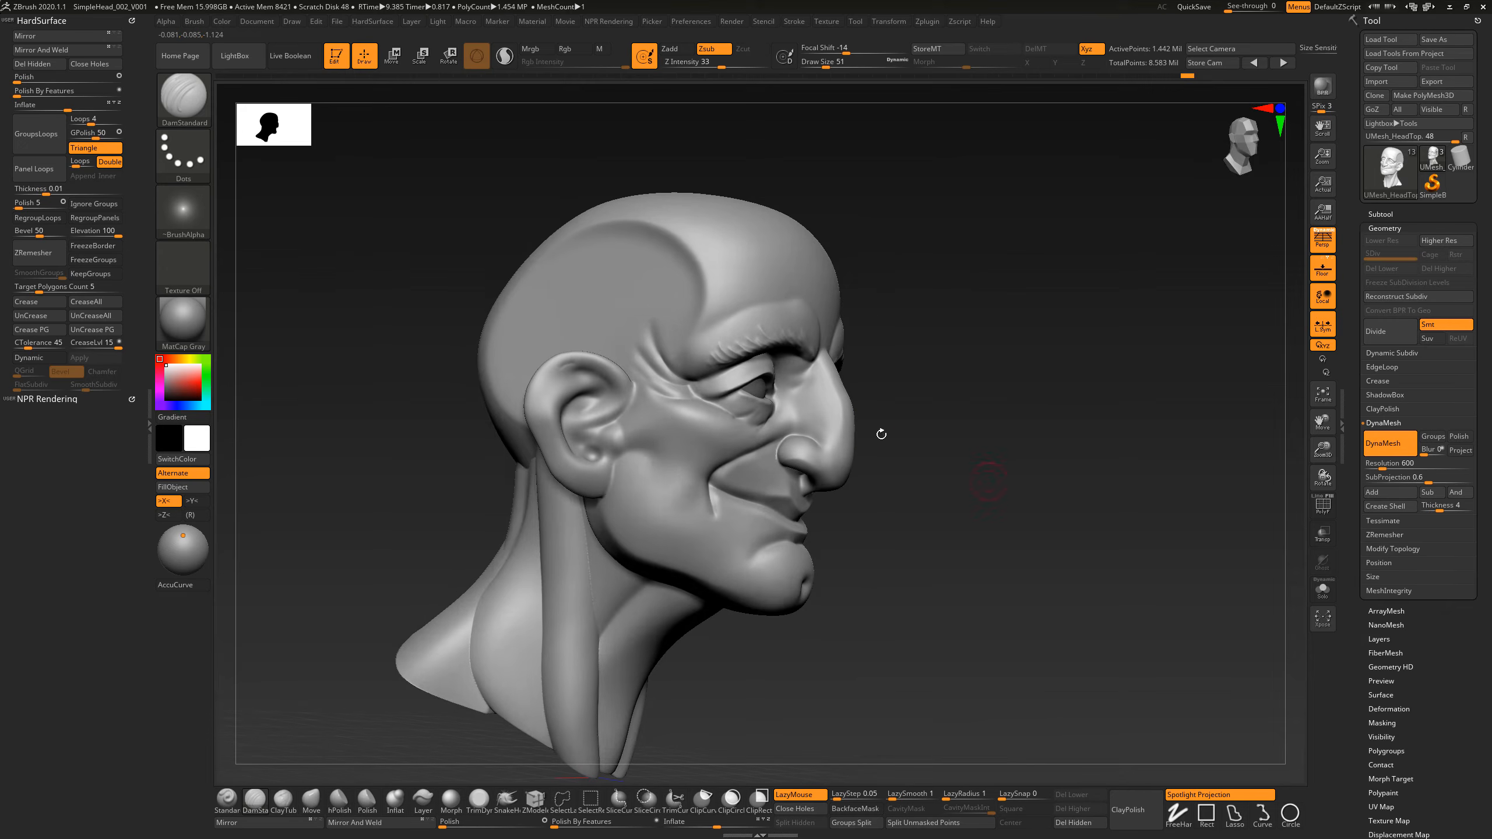
{"action": "key", "text": "bracketright"}
{"action": "key", "text": "bracketright"}
{"action": "mouse_move", "coordinate": [662, 500]}
{"action": "left_mouse_down"}
{"action": "mouse_move", "coordinate": [641, 436]}
{"action": "mouse_move", "coordinate": [661, 501]}
{"action": "mouse_move", "coordinate": [649, 478]}
{"action": "left_mouse_up"}
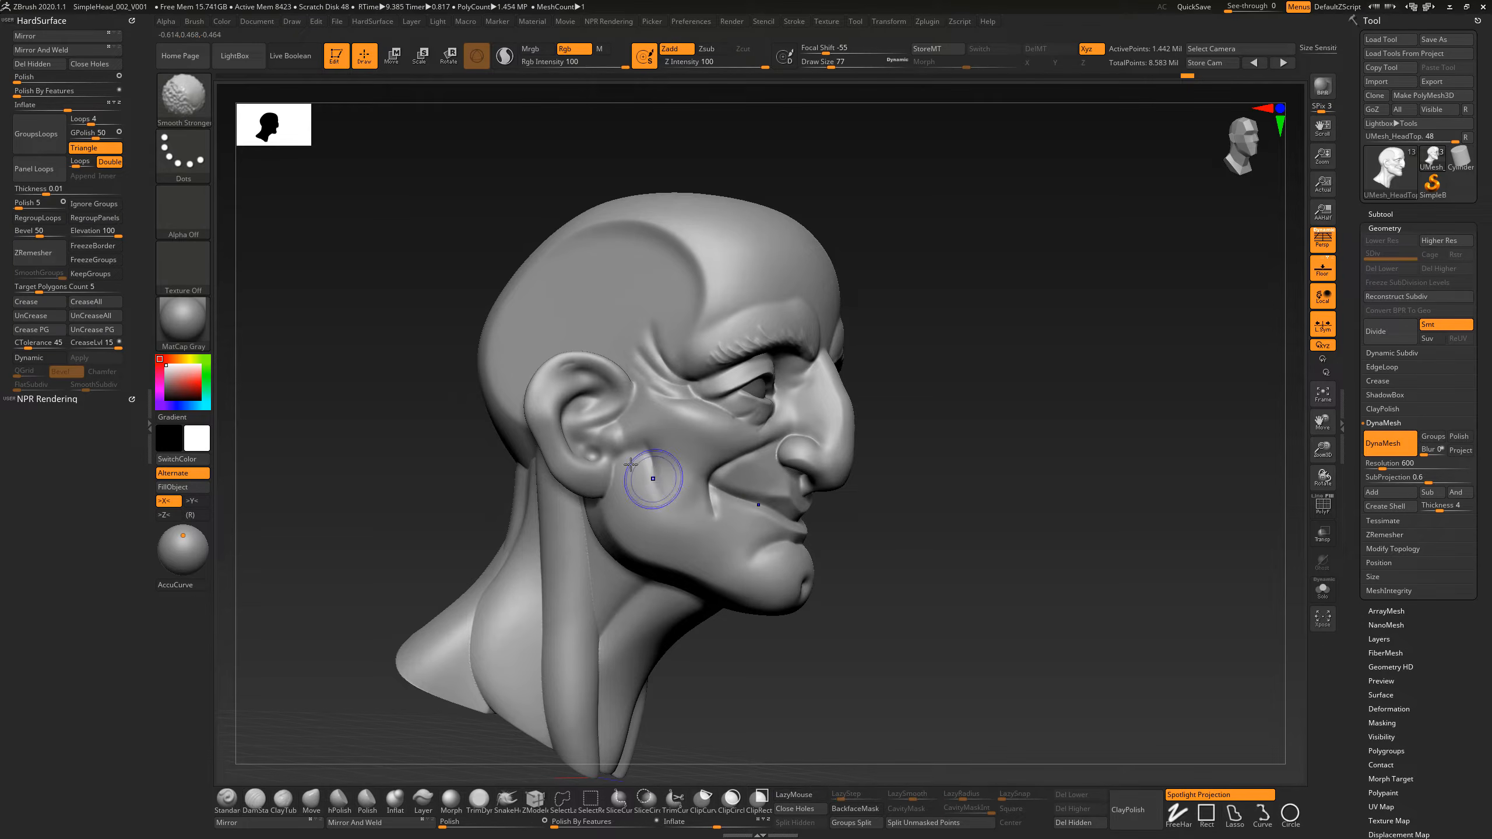
Switch to the Standard brush at draw size 29 and raise small mole-like bumps on the cheek
{"action": "left_click", "coordinate": [226, 799]}
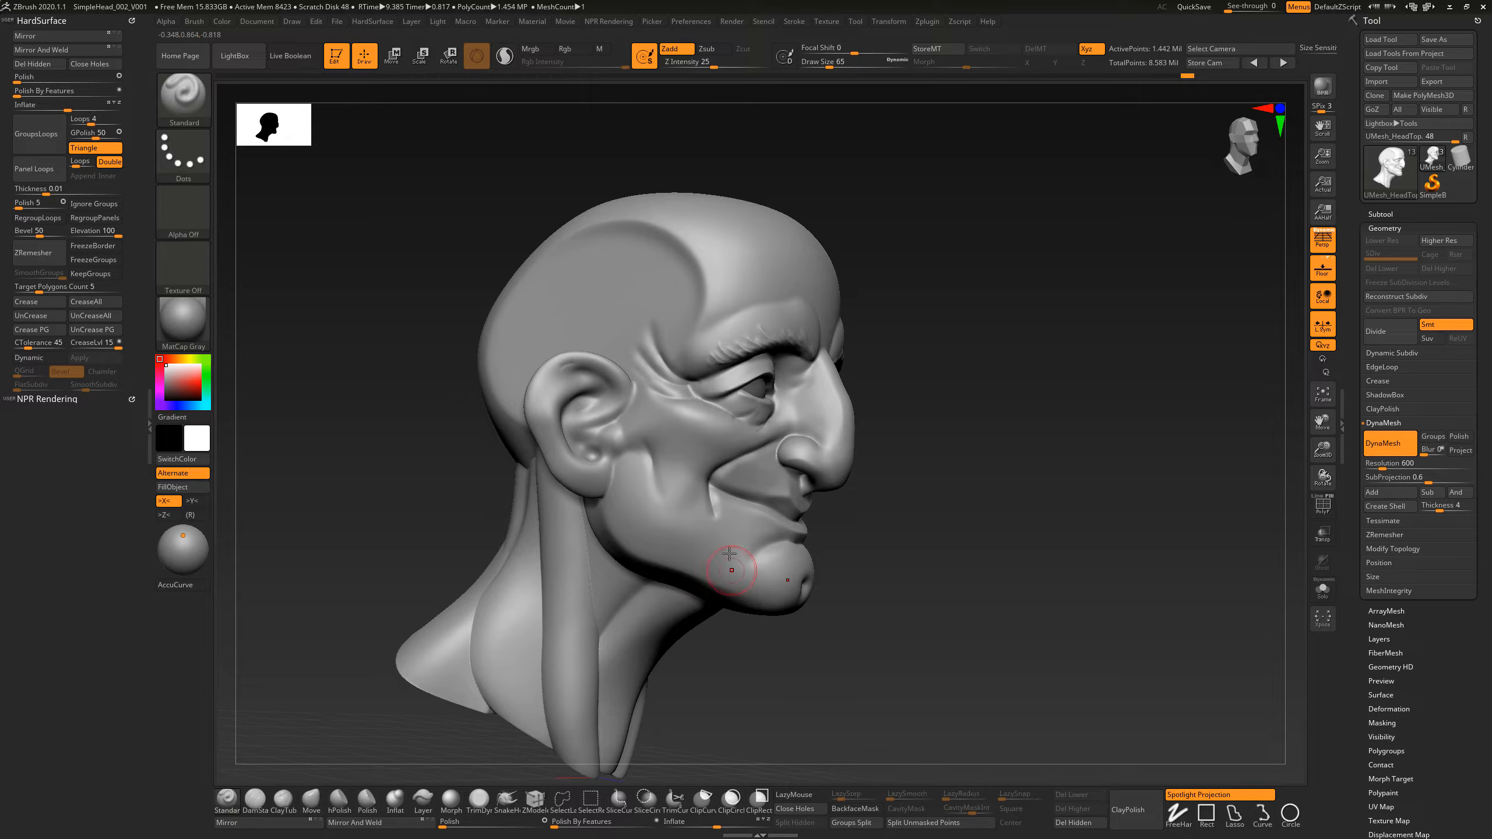
{"action": "key", "text": "s"}
{"action": "left_click_drag", "start_coordinate": [701, 494], "coordinate": [692, 492]}
{"action": "left_click_drag", "start_coordinate": [947, 393], "coordinate": [709, 441]}
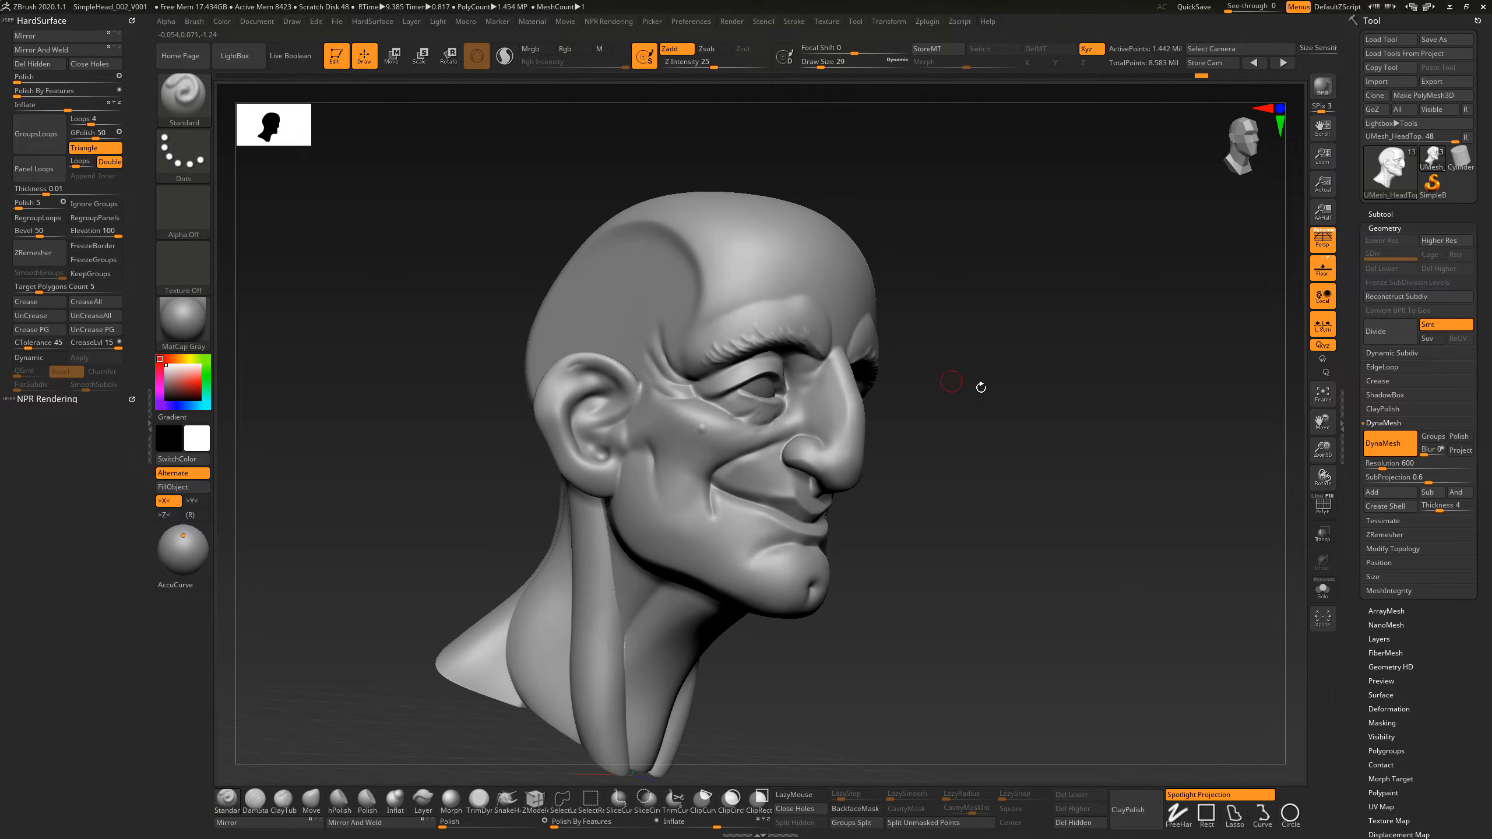
{"action": "left_click_drag", "start_coordinate": [980, 387], "coordinate": [933, 377]}
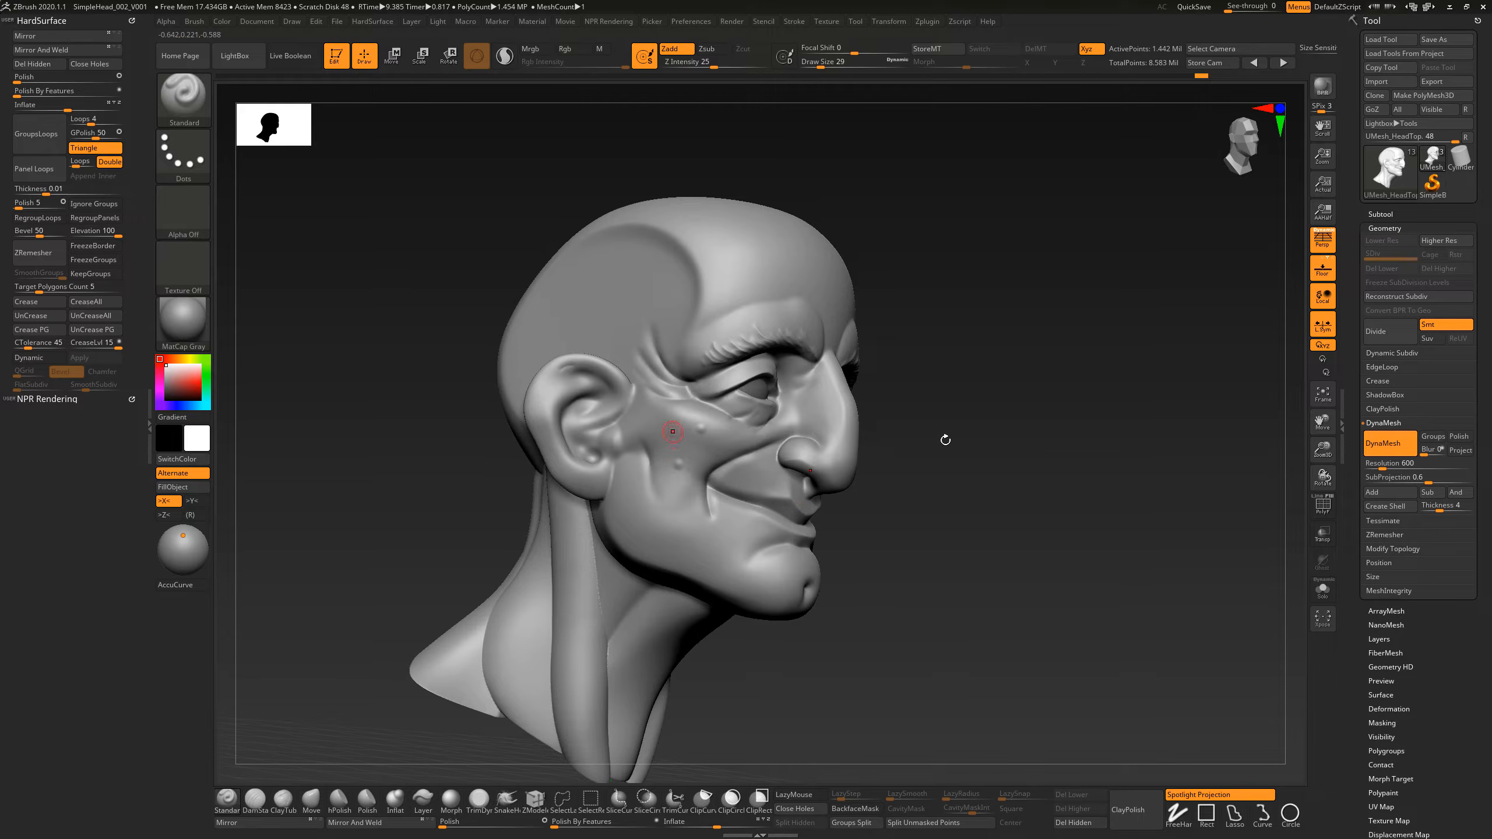
{"action": "left_click_drag", "start_coordinate": [945, 440], "coordinate": [763, 435]}
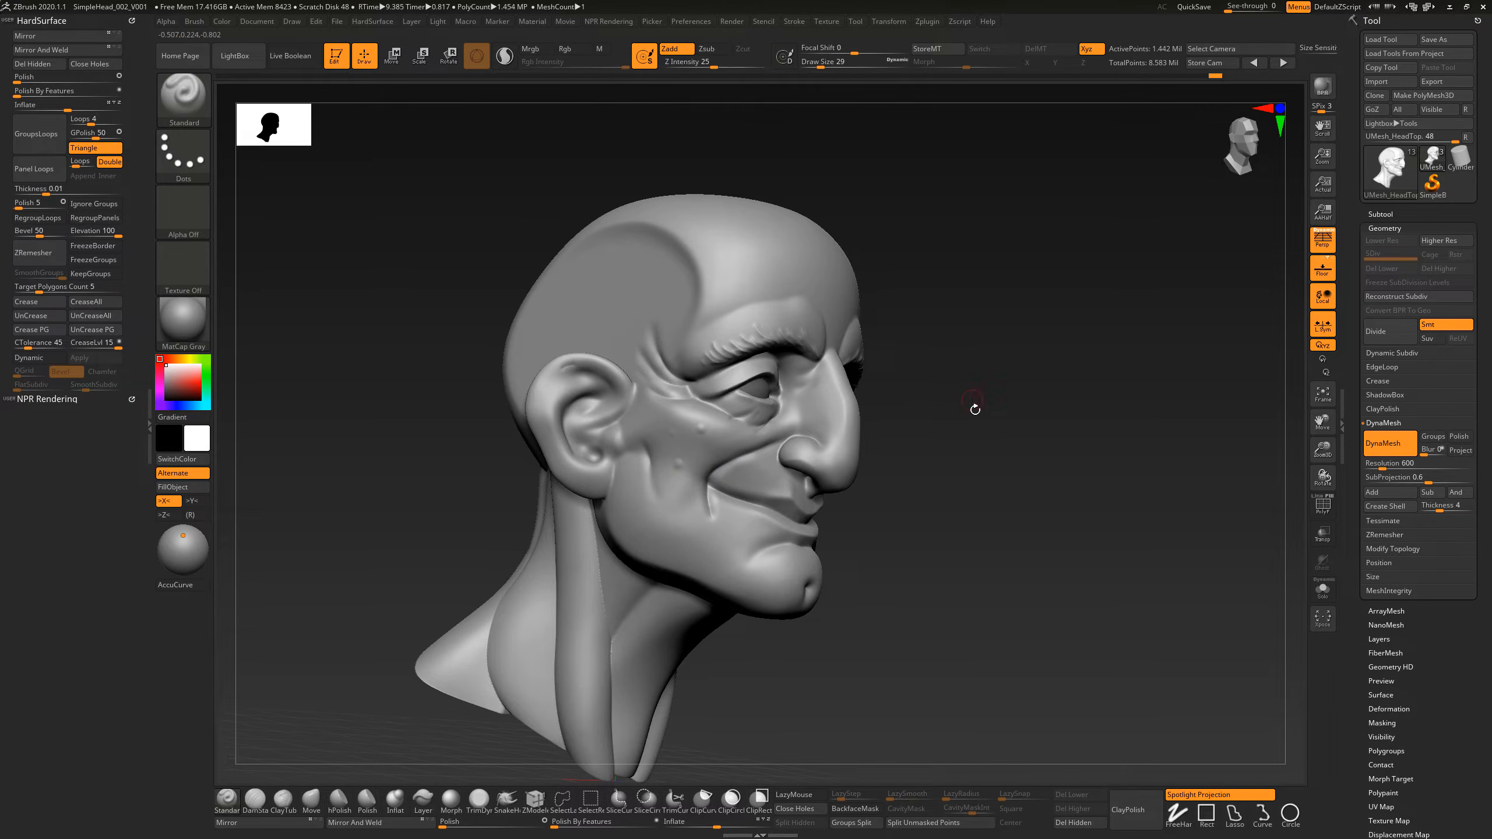
Add more small moles on the cheek, jaw and temple with the Standard brush
{"action": "left_click_drag", "start_coordinate": [975, 410], "coordinate": [934, 361]}
{"action": "left_click_drag", "start_coordinate": [999, 447], "coordinate": [977, 445]}
{"action": "left_click_drag", "start_coordinate": [714, 527], "coordinate": [711, 519], "text": "shift"}
{"action": "mouse_move", "coordinate": [962, 460]}
{"action": "left_mouse_down"}
{"action": "mouse_move", "coordinate": [1000, 479]}
{"action": "mouse_move", "coordinate": [929, 415]}
{"action": "left_mouse_up"}
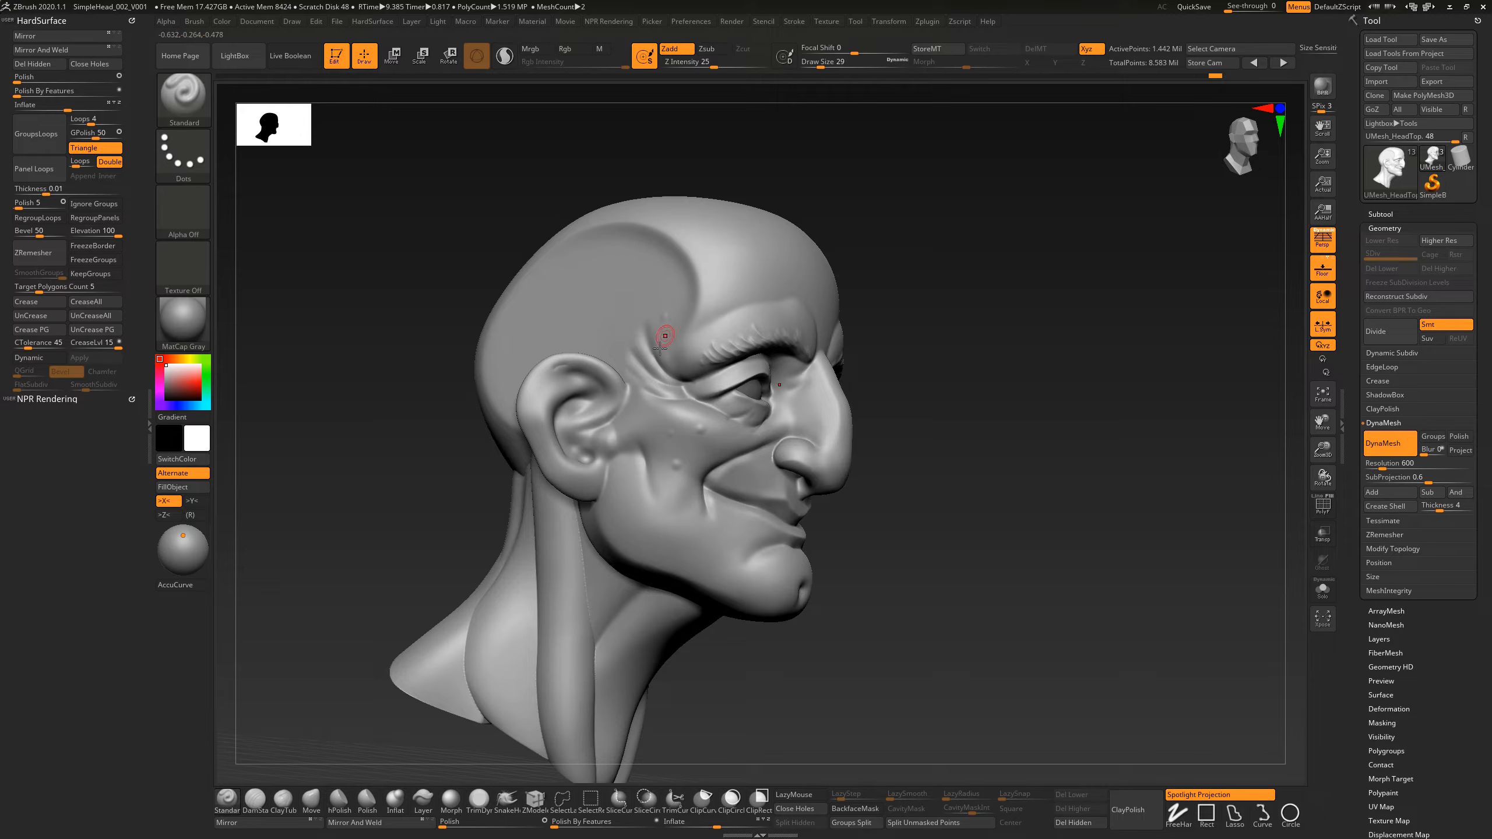
Smooth away the moles on the jaw and temple
{"action": "left_click_drag", "start_coordinate": [906, 530], "coordinate": [874, 527]}
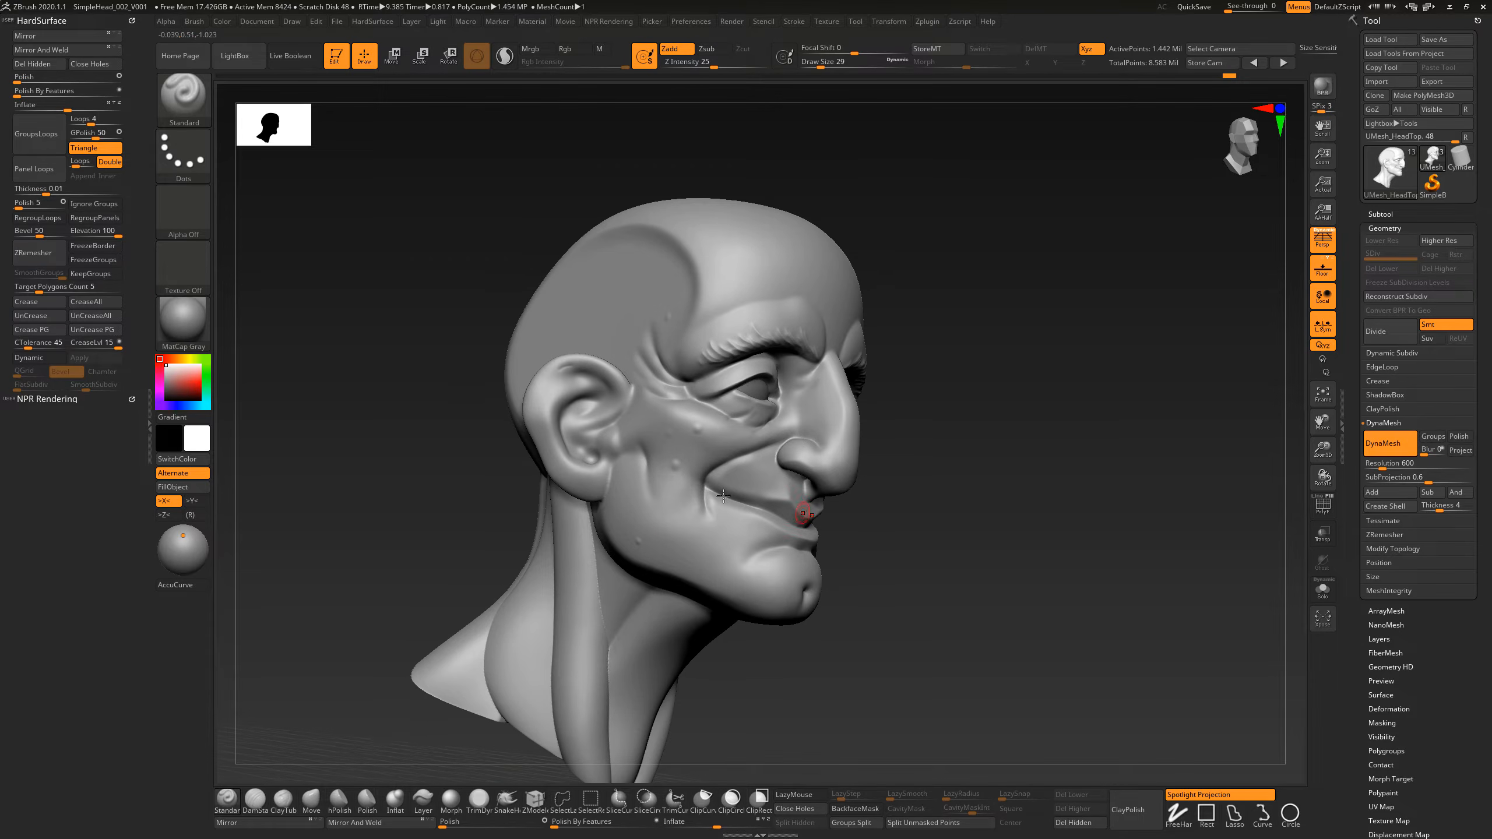
{"action": "left_click_drag", "start_coordinate": [636, 538], "coordinate": [632, 514], "text": "shift"}
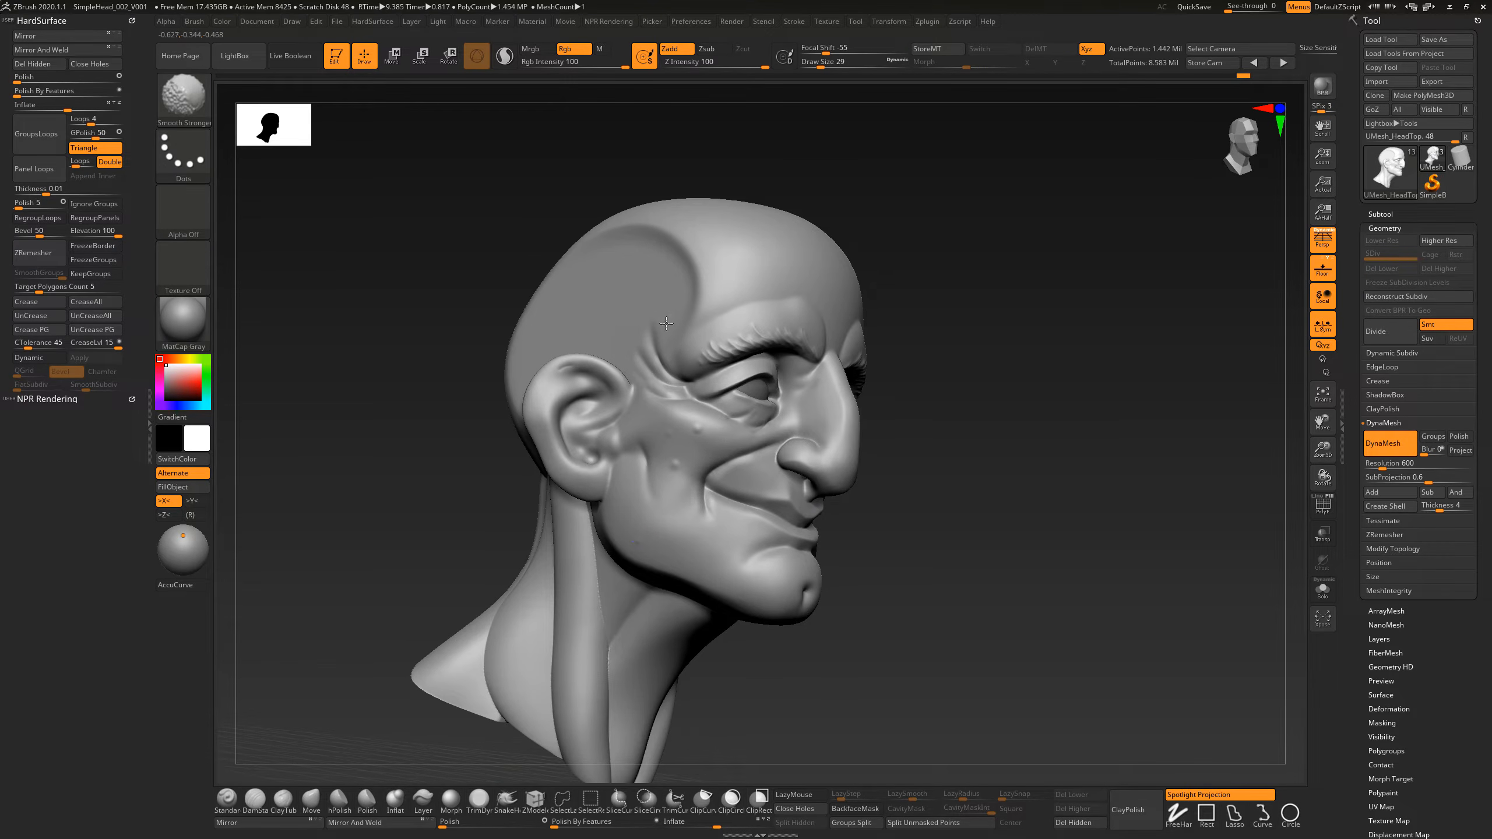
{"action": "mouse_move", "coordinate": [869, 405]}
{"action": "left_mouse_down"}
{"action": "mouse_move", "coordinate": [921, 492]}
{"action": "mouse_move", "coordinate": [905, 469]}
{"action": "left_mouse_up"}
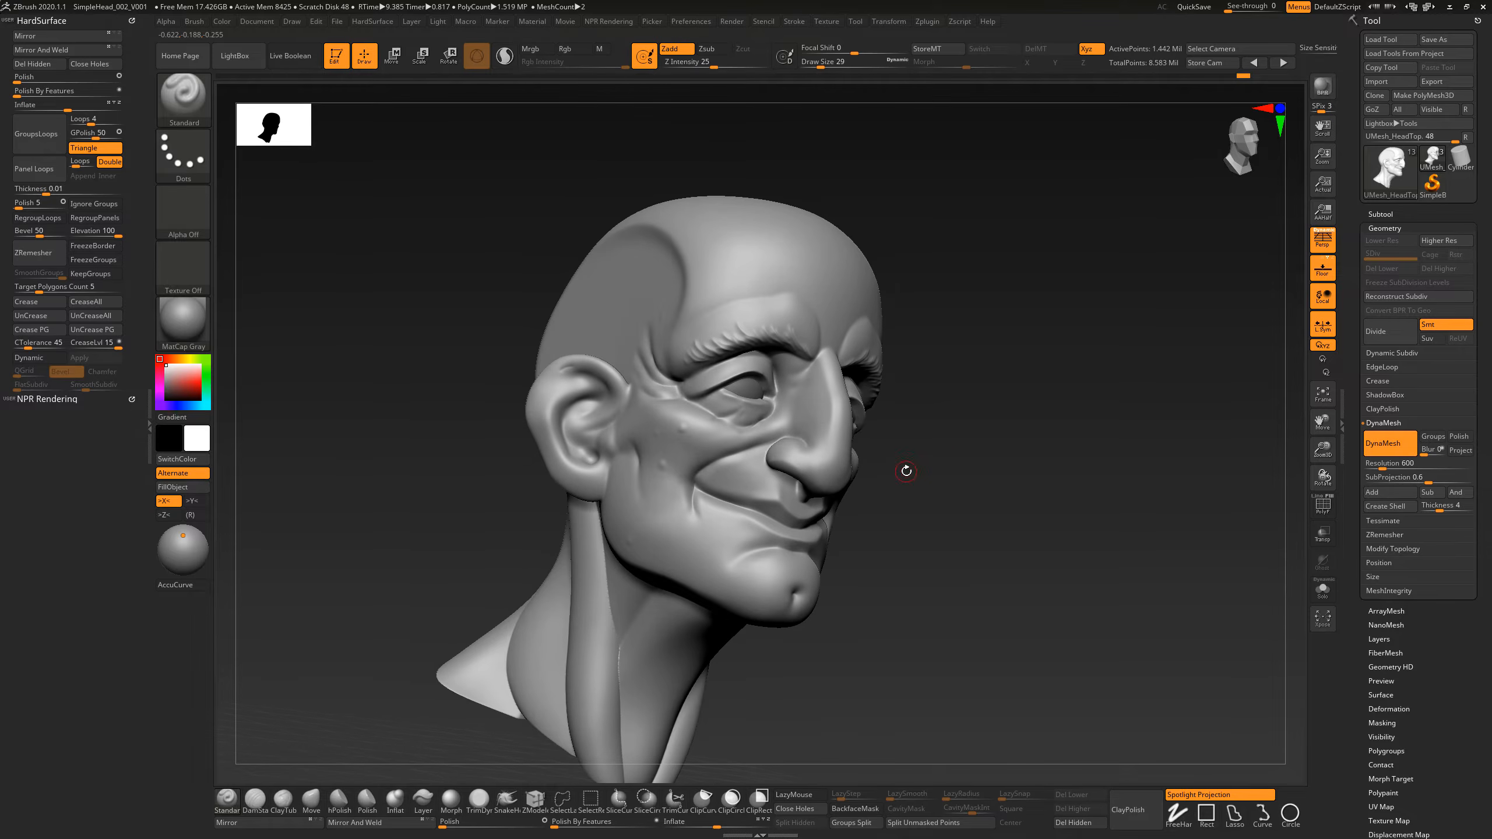
Reshape the earlobe with the Move brush at draw size 120
{"action": "key", "text": "b"}
{"action": "key", "text": "m"}
{"action": "key", "text": "v"}
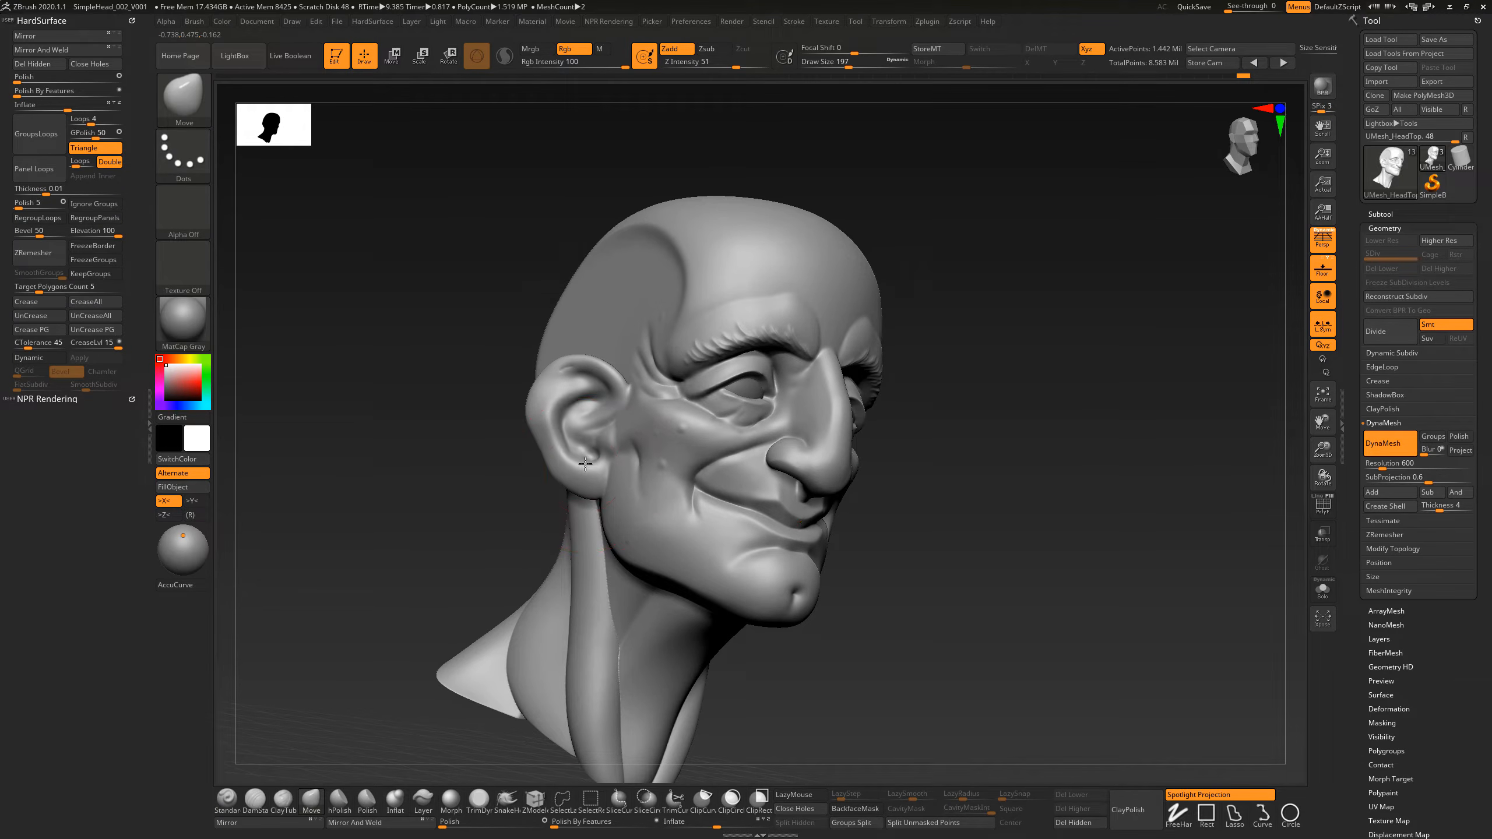
{"action": "key", "text": "s"}
{"action": "mouse_move", "coordinate": [590, 474]}
{"action": "left_mouse_down"}
{"action": "mouse_move", "coordinate": [588, 454]}
{"action": "mouse_move", "coordinate": [561, 499]}
{"action": "mouse_move", "coordinate": [576, 452]}
{"action": "left_mouse_up"}
{"action": "key", "text": "s"}
{"action": "left_click_drag", "start_coordinate": [979, 339], "coordinate": [575, 361]}
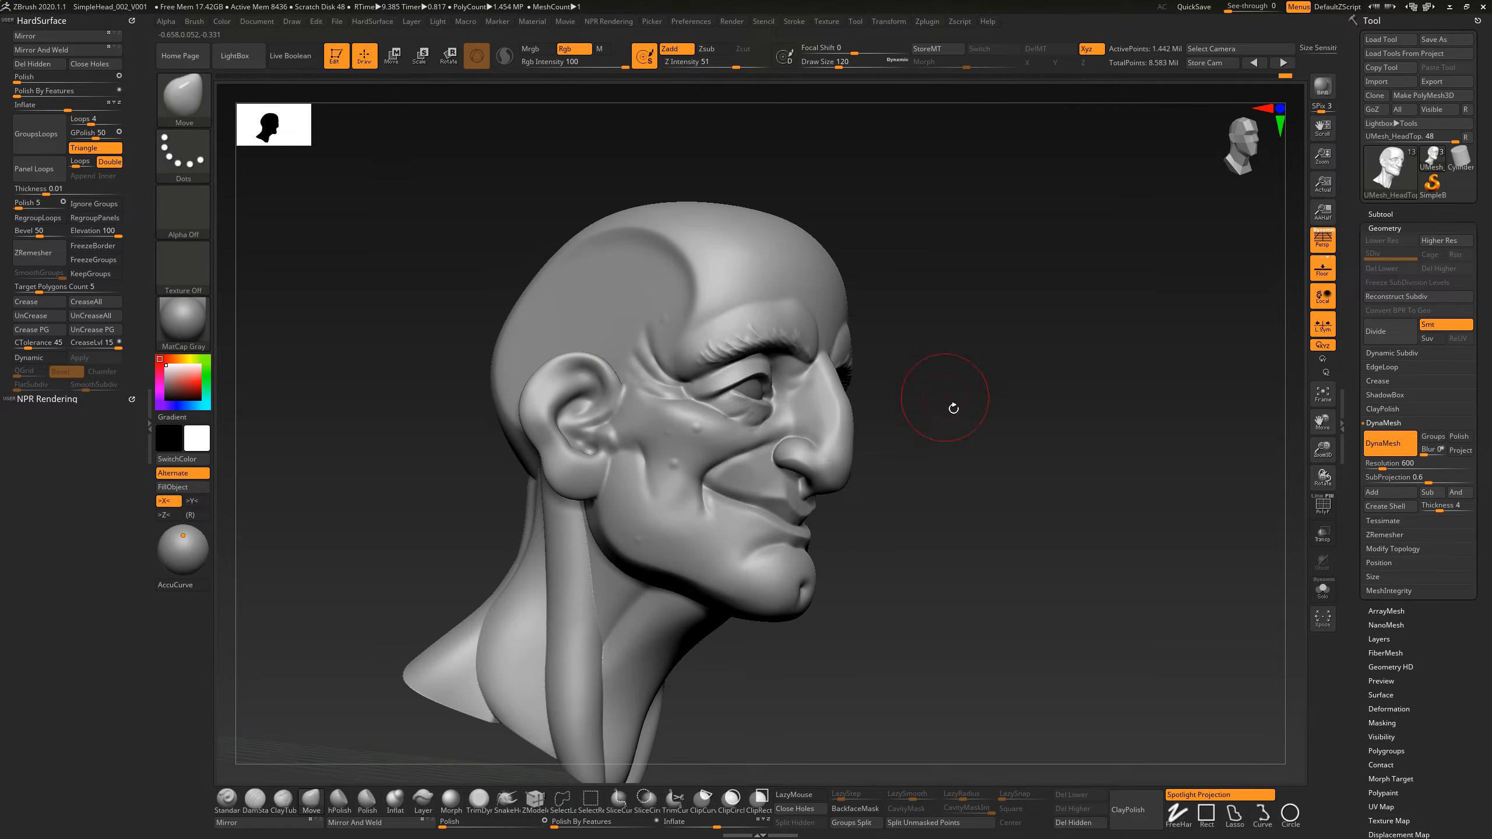
{"action": "mouse_move", "coordinate": [952, 406]}
{"action": "left_mouse_down"}
{"action": "mouse_move", "coordinate": [919, 430]}
{"action": "mouse_move", "coordinate": [975, 435]}
{"action": "mouse_move", "coordinate": [939, 407]}
{"action": "mouse_move", "coordinate": [875, 413]}
{"action": "left_mouse_up"}
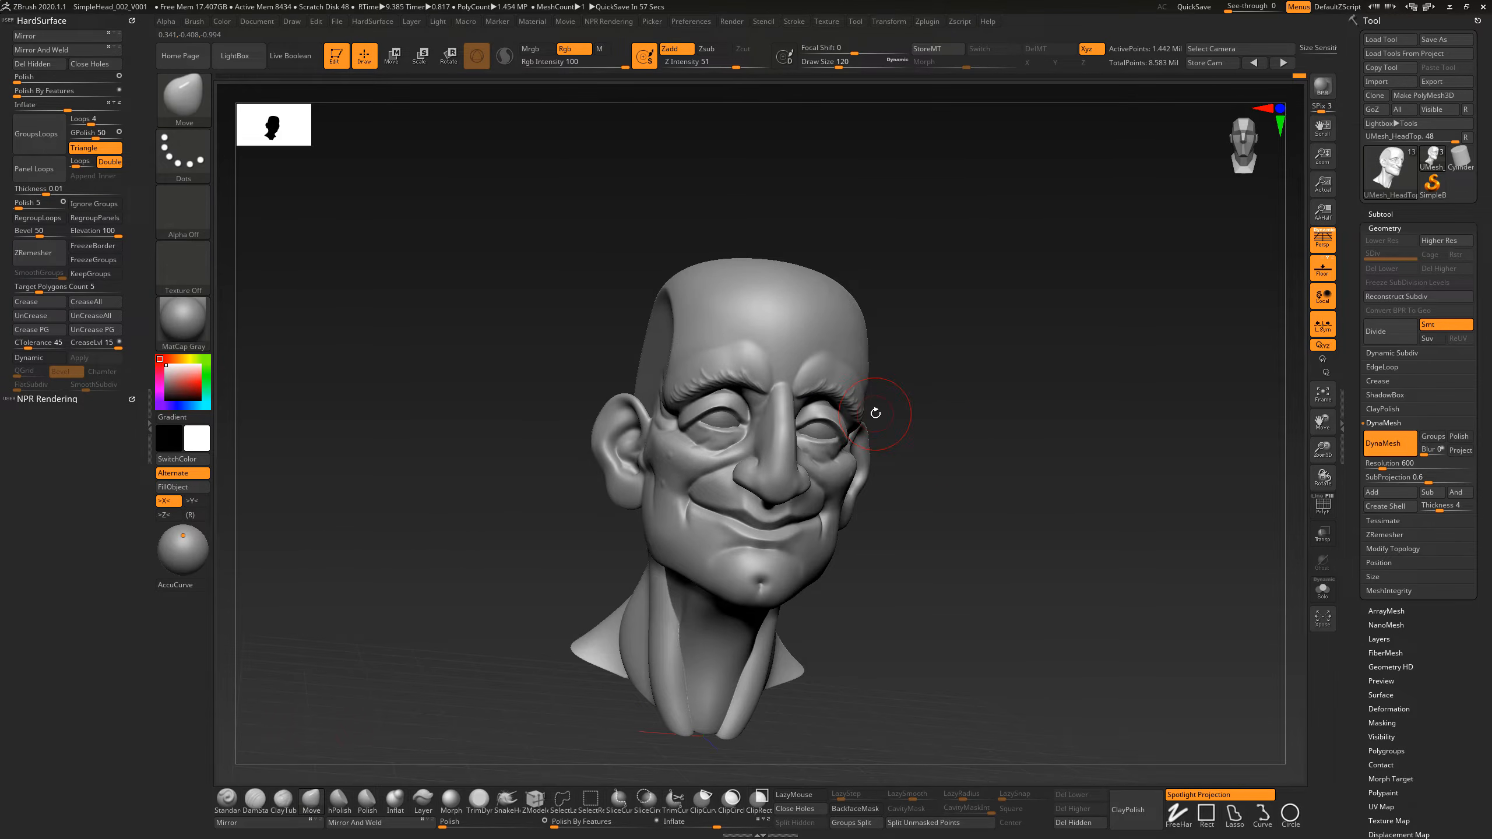
Carve horizontal wrinkles across the forehead above the eyebrows with the DamStandard brush at draw size 77
{"action": "left_click", "coordinate": [255, 807]}
{"action": "mouse_move", "coordinate": [939, 467]}
{"action": "left_mouse_down"}
{"action": "mouse_move", "coordinate": [962, 483]}
{"action": "mouse_move", "coordinate": [933, 443]}
{"action": "left_mouse_up"}
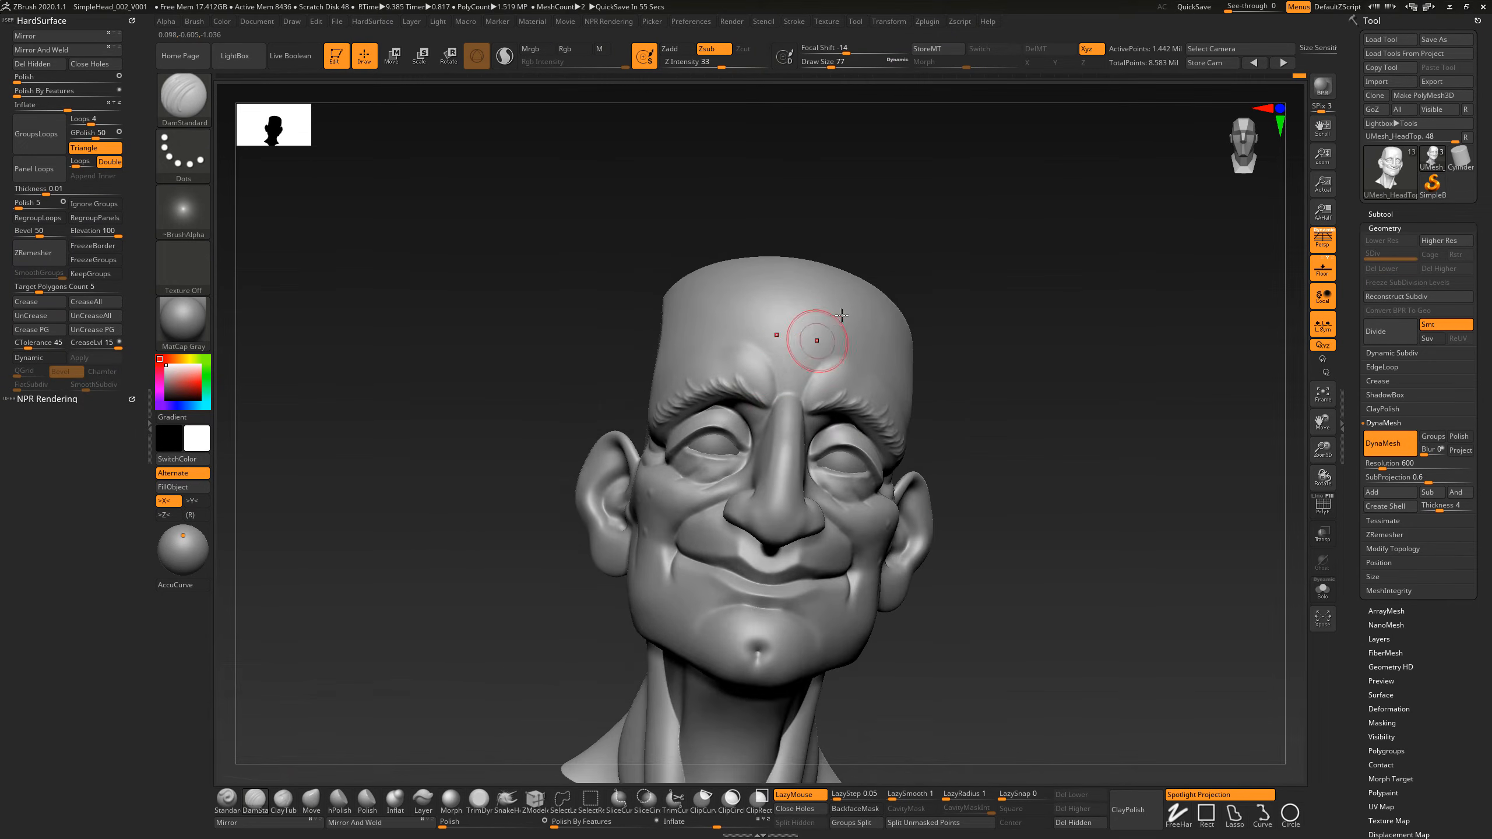
{"action": "left_click_drag", "start_coordinate": [841, 250], "coordinate": [875, 279]}
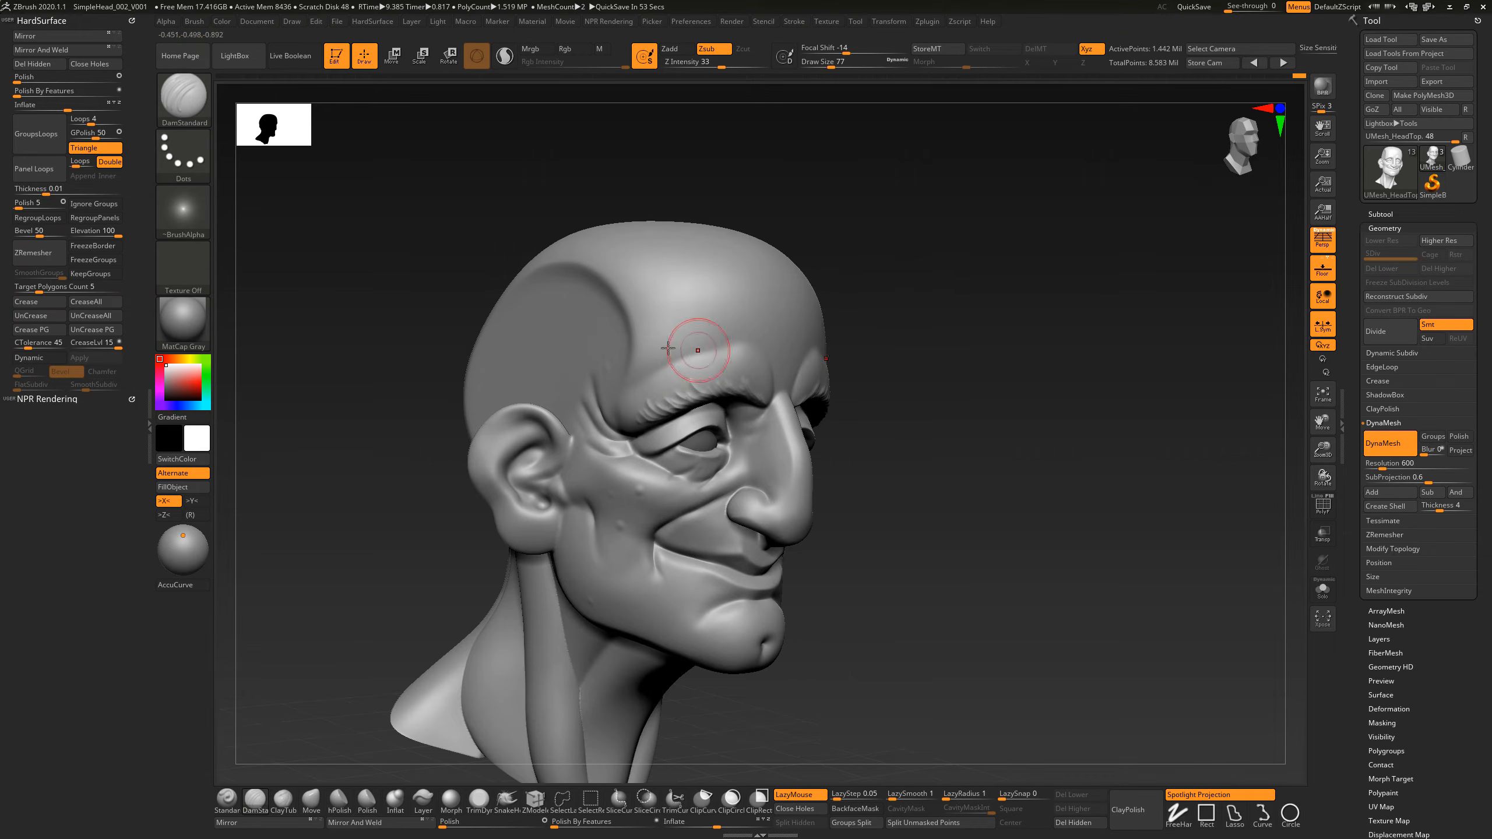
{"action": "left_click_drag", "start_coordinate": [655, 357], "coordinate": [680, 340]}
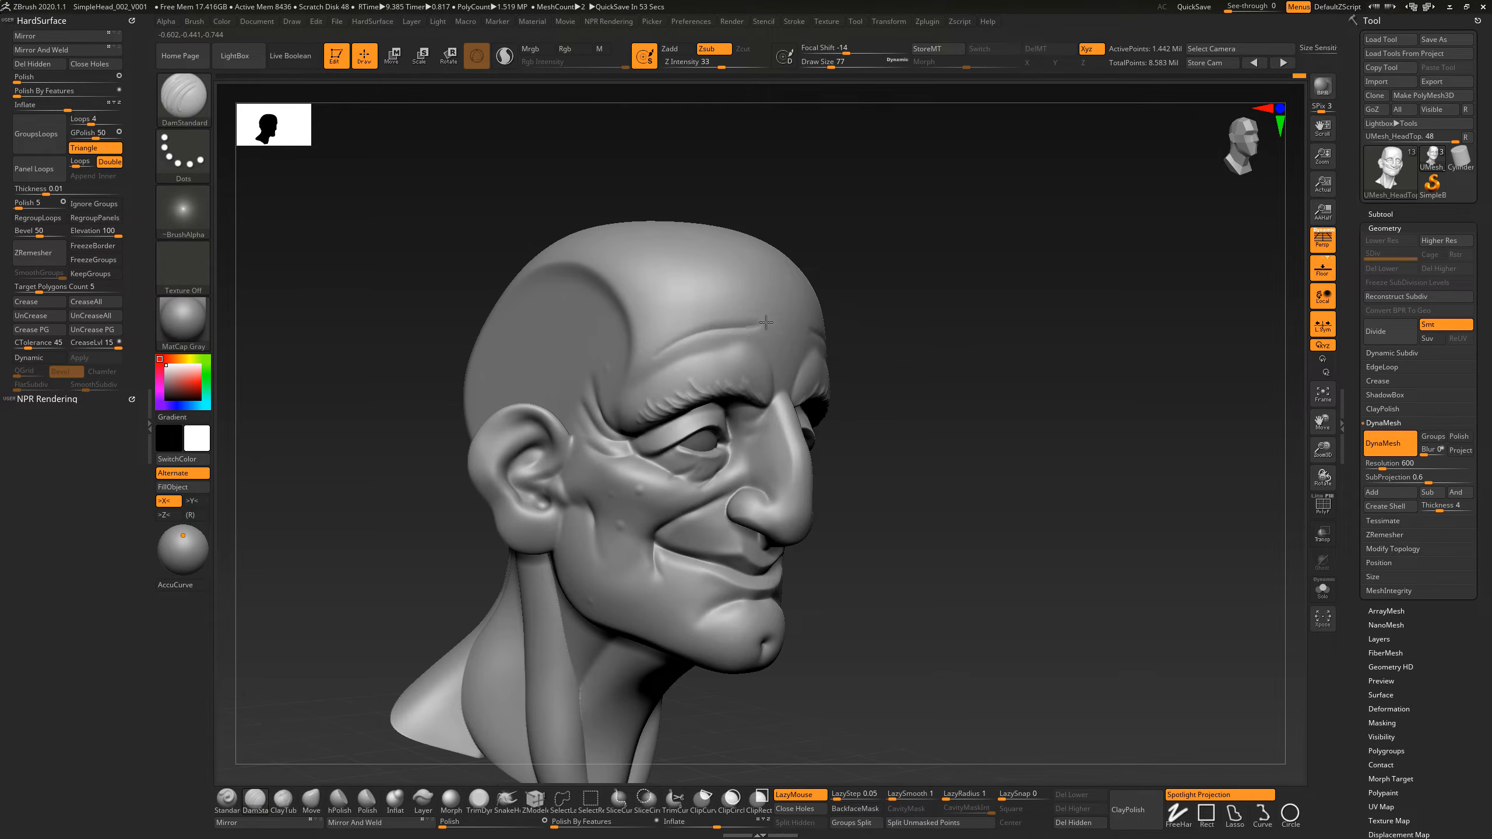
{"action": "mouse_move", "coordinate": [801, 311]}
{"action": "left_mouse_down"}
{"action": "mouse_move", "coordinate": [699, 305]}
{"action": "mouse_move", "coordinate": [654, 334]}
{"action": "left_mouse_up"}
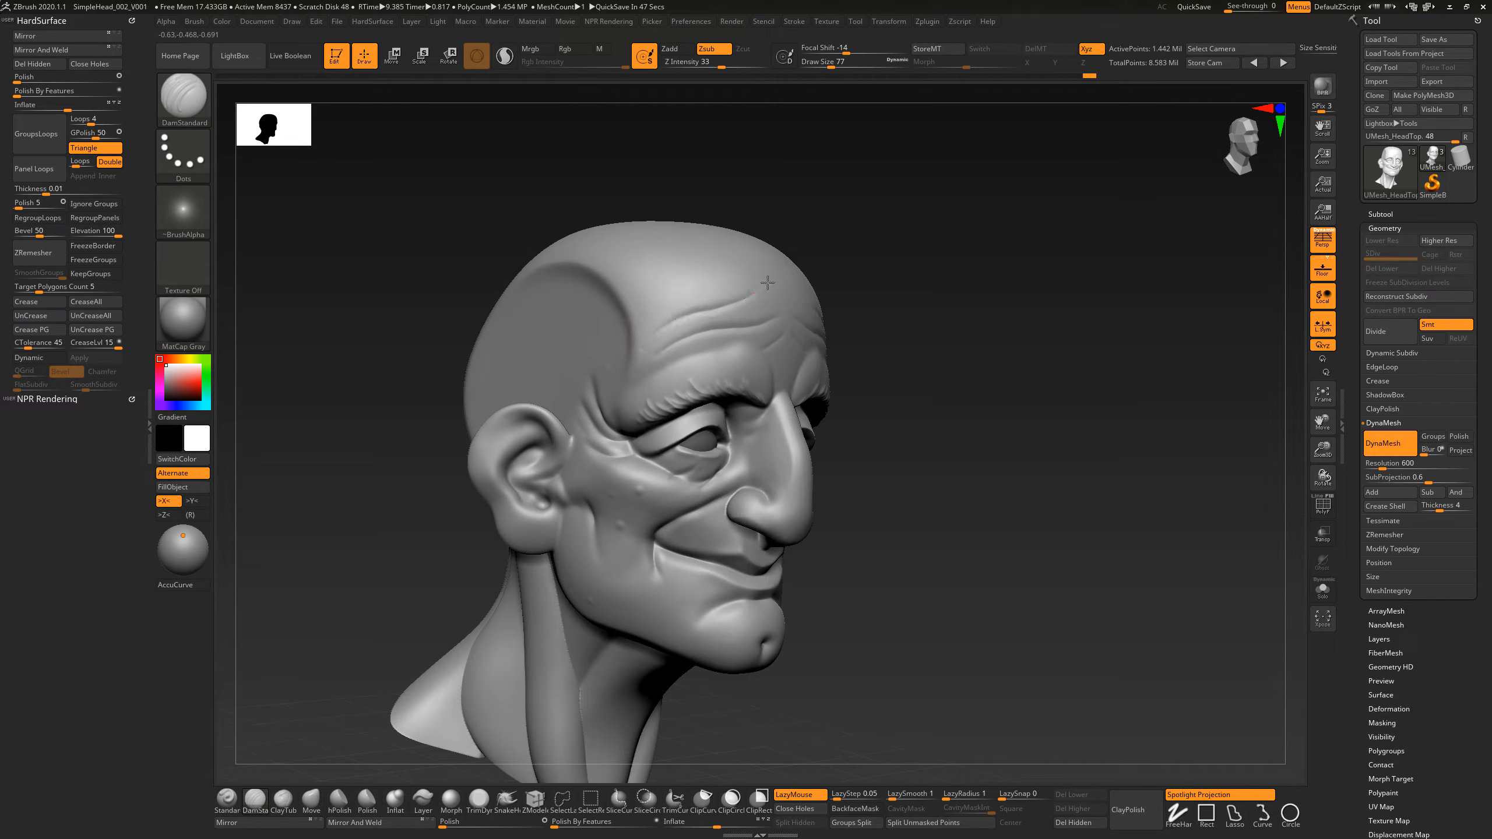
Add another wrinkle higher on the forehead and soften the creases with Smooth Stronger
{"action": "left_click_drag", "start_coordinate": [768, 283], "coordinate": [778, 274]}
{"action": "right_click_drag", "start_coordinate": [786, 280], "coordinate": [703, 260]}
{"action": "left_click_drag", "start_coordinate": [787, 280], "coordinate": [772, 292], "text": "shift"}
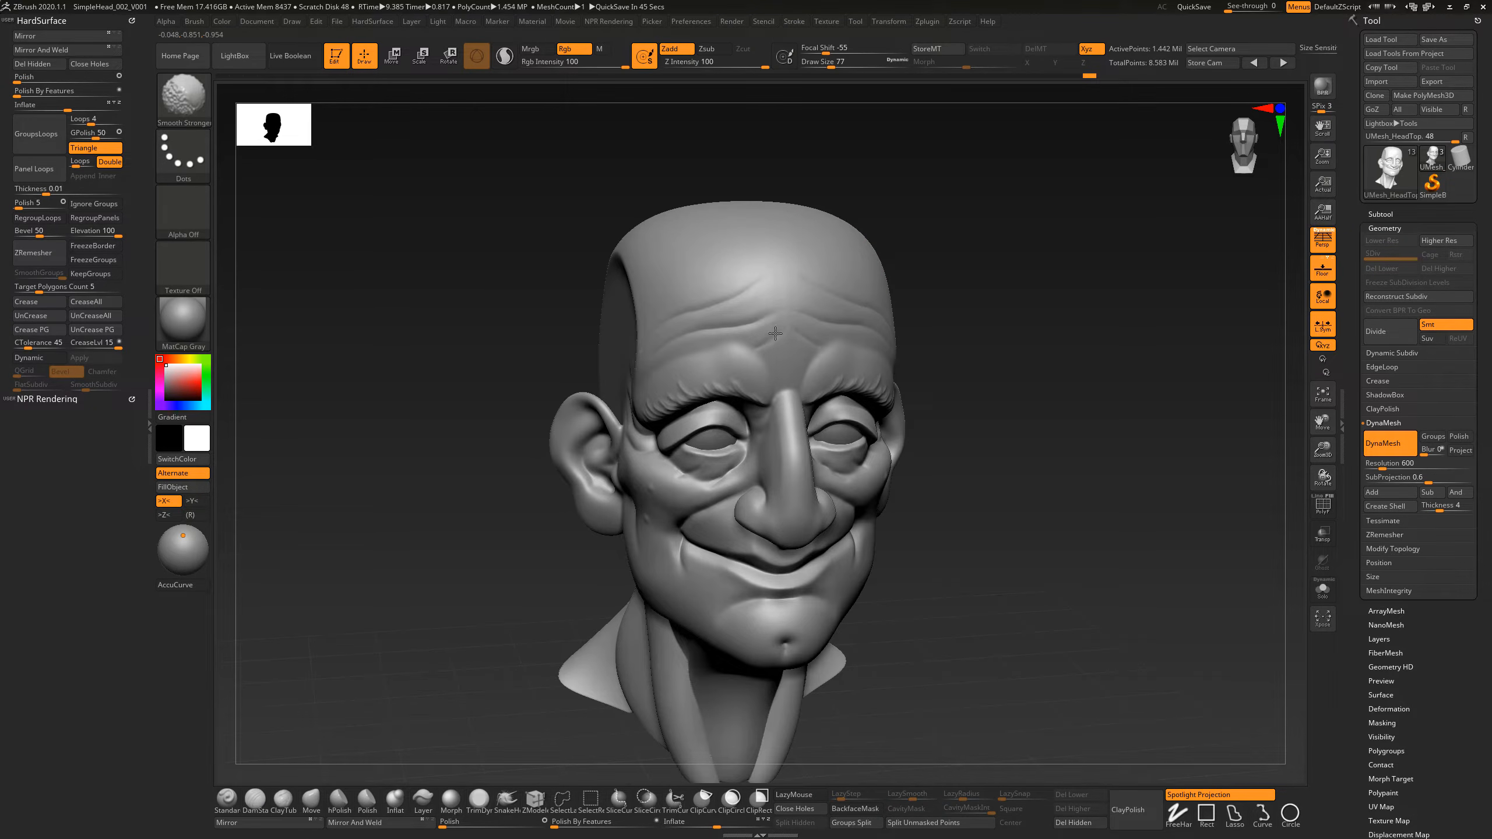
{"action": "left_click_drag", "start_coordinate": [639, 369], "coordinate": [660, 330], "text": "shift"}
{"action": "left_click_drag", "start_coordinate": [774, 320], "coordinate": [786, 307], "text": "shift"}
{"action": "mouse_move", "coordinate": [996, 334]}
{"action": "left_mouse_down"}
{"action": "mouse_move", "coordinate": [957, 325]}
{"action": "mouse_move", "coordinate": [980, 377]}
{"action": "mouse_move", "coordinate": [888, 441]}
{"action": "left_mouse_up"}
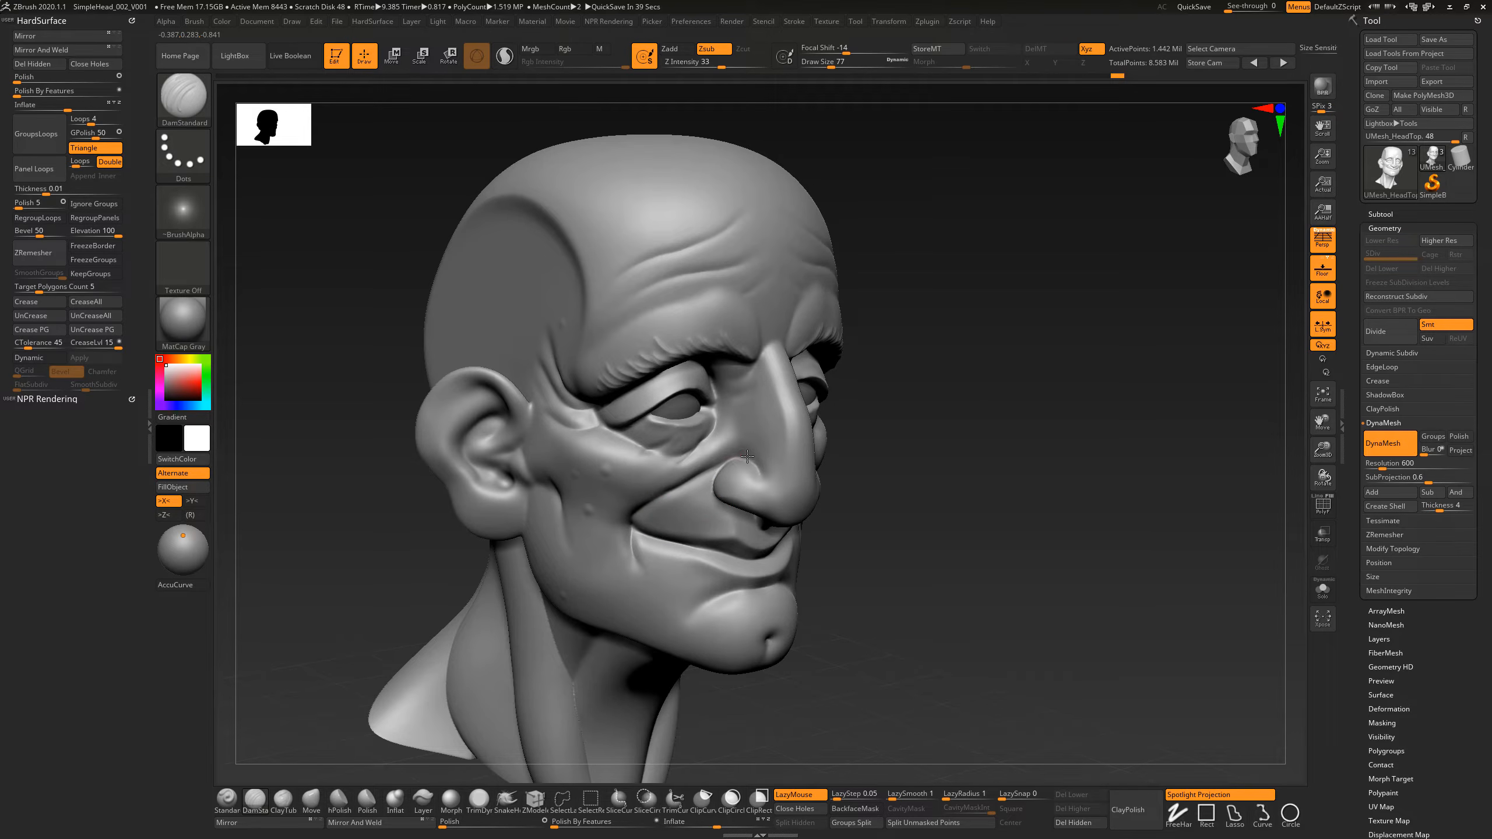
Set the draw size to 62 and carve fine vertical creases along the lower lip
{"action": "mouse_move", "coordinate": [863, 496]}
{"action": "right_mouse_down"}
{"action": "mouse_move", "coordinate": [798, 497]}
{"action": "mouse_move", "coordinate": [828, 559]}
{"action": "mouse_move", "coordinate": [772, 574]}
{"action": "right_mouse_up"}
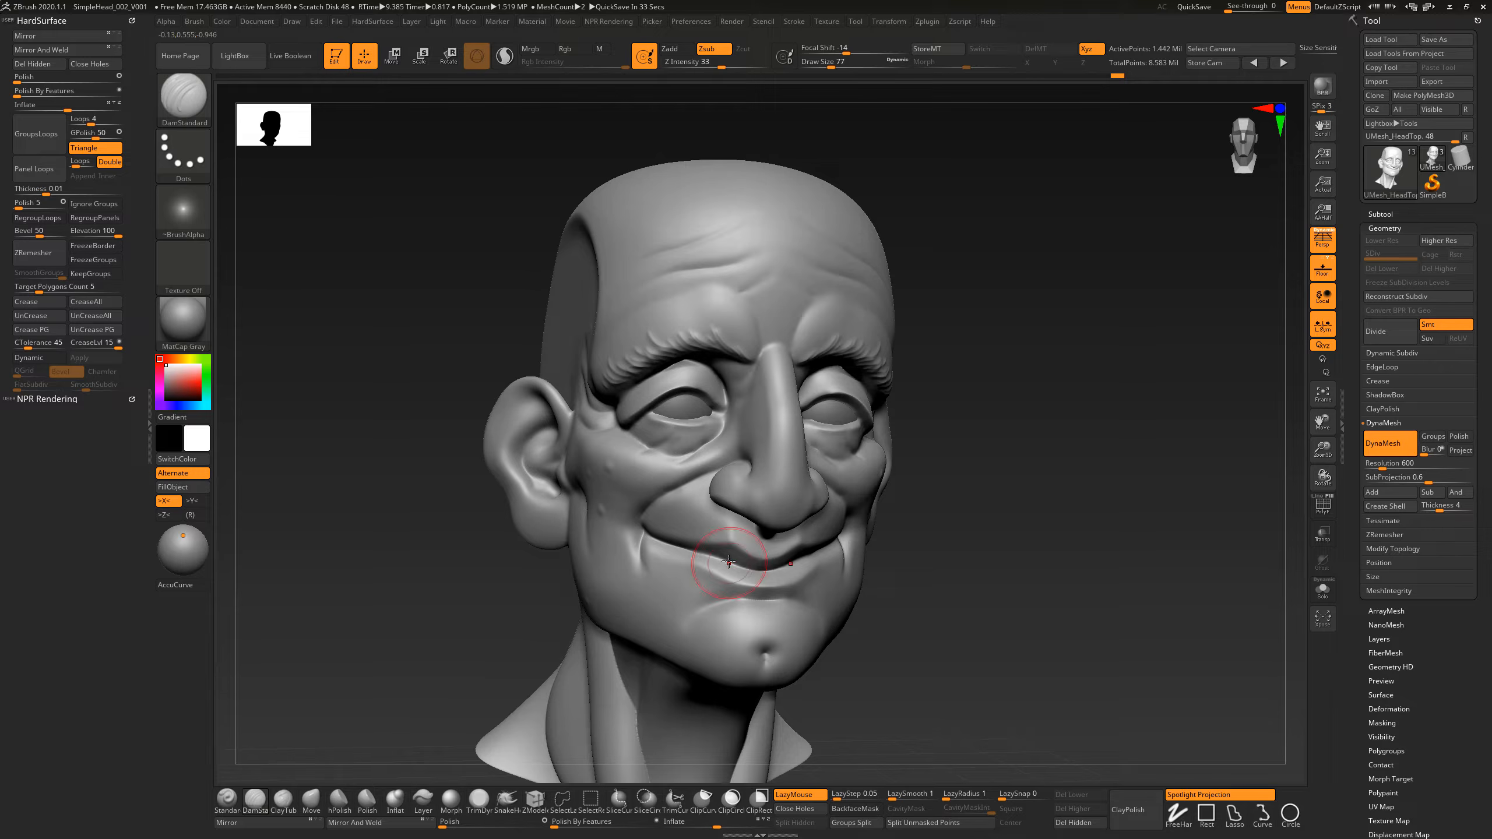
{"action": "left_click_drag", "start_coordinate": [899, 582], "coordinate": [896, 637]}
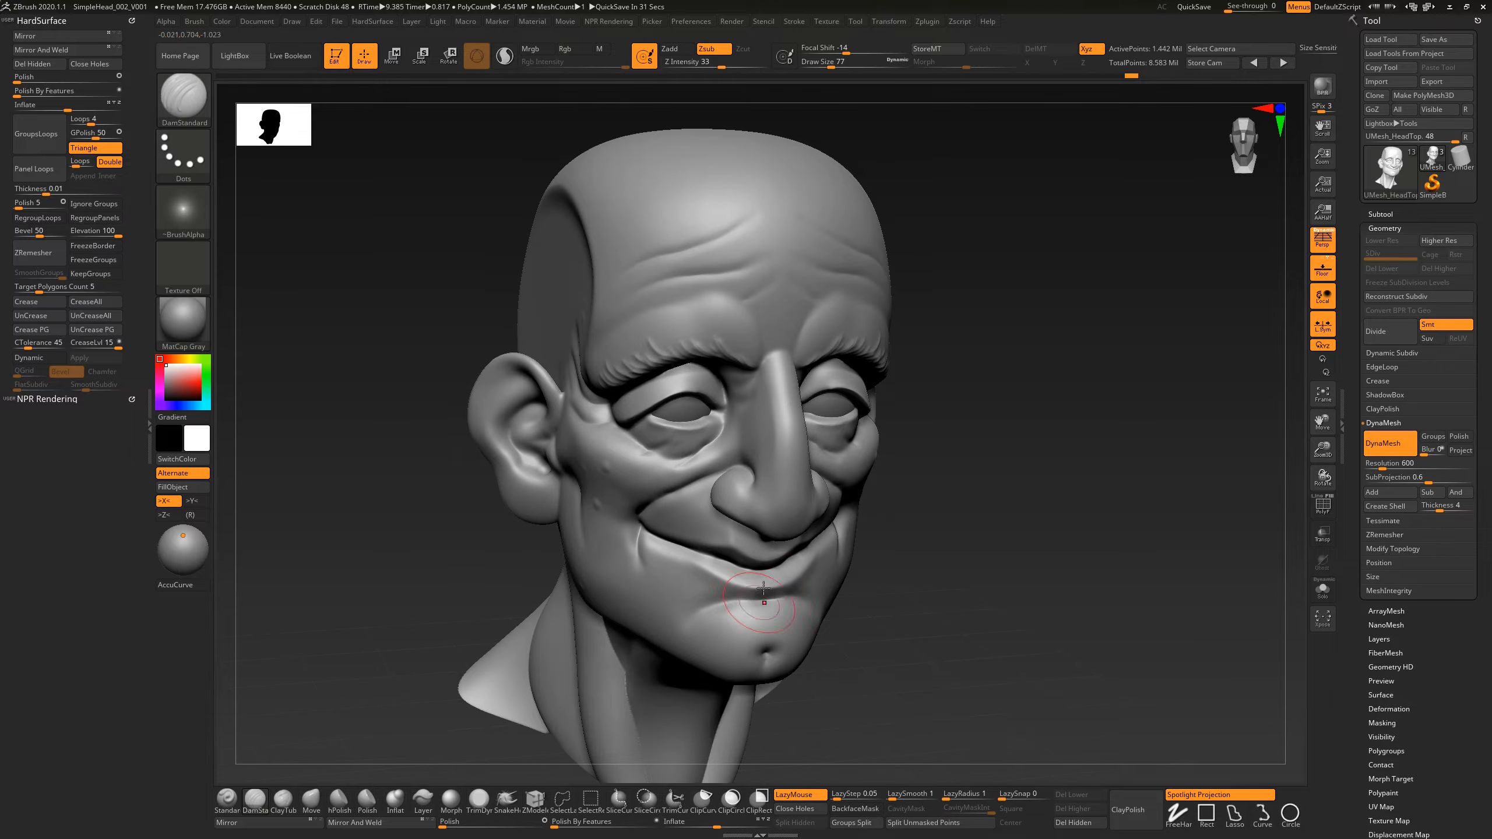
{"action": "key", "text": "s"}
{"action": "left_click_drag", "start_coordinate": [766, 590], "coordinate": [747, 579]}
{"action": "right_click_drag", "start_coordinate": [847, 577], "coordinate": [813, 589]}
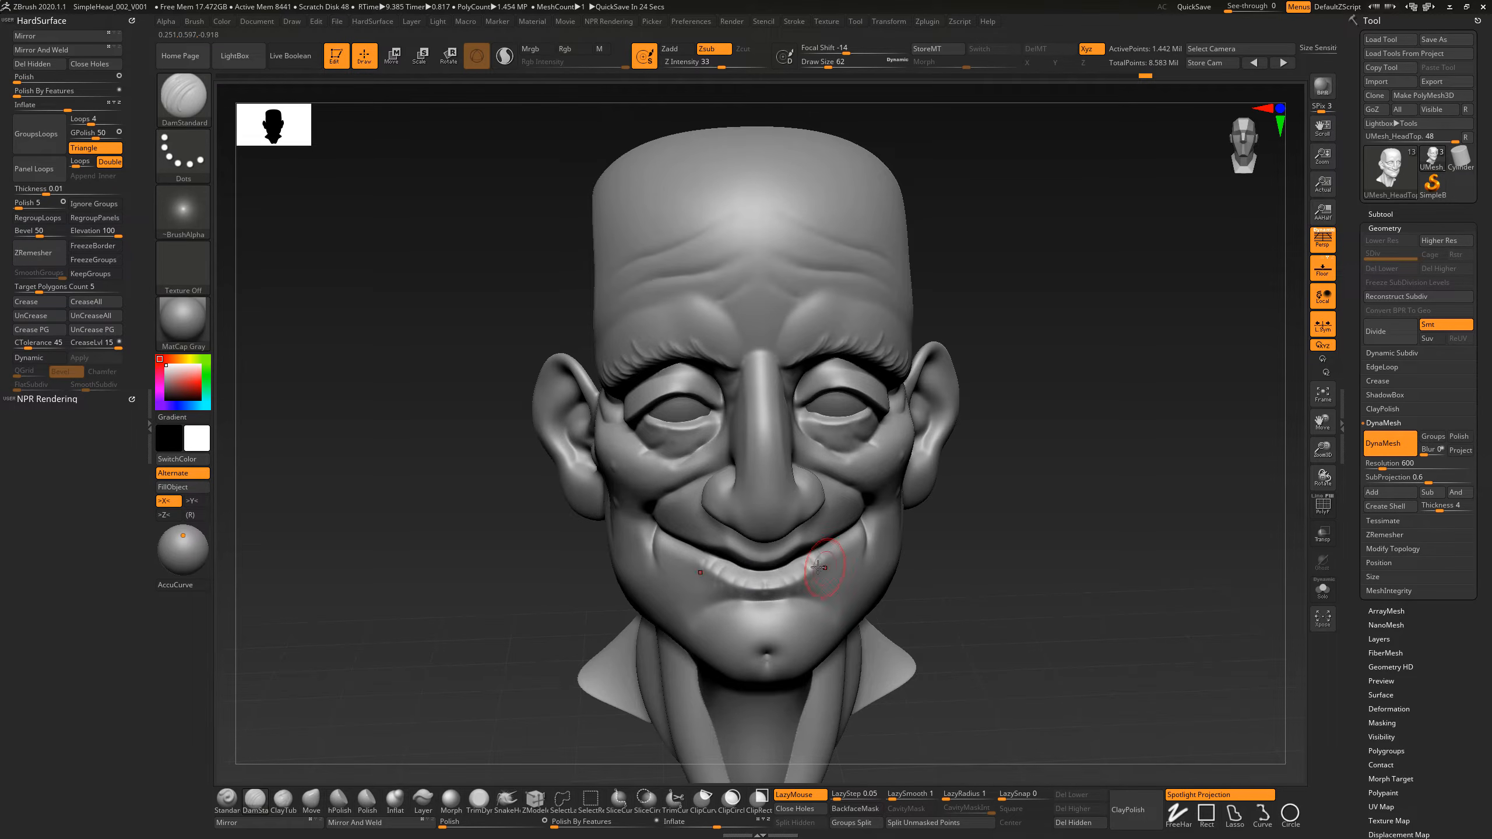
{"action": "mouse_move", "coordinate": [960, 569]}
{"action": "left_mouse_down"}
{"action": "mouse_move", "coordinate": [773, 555]}
{"action": "mouse_move", "coordinate": [749, 529]}
{"action": "left_mouse_up"}
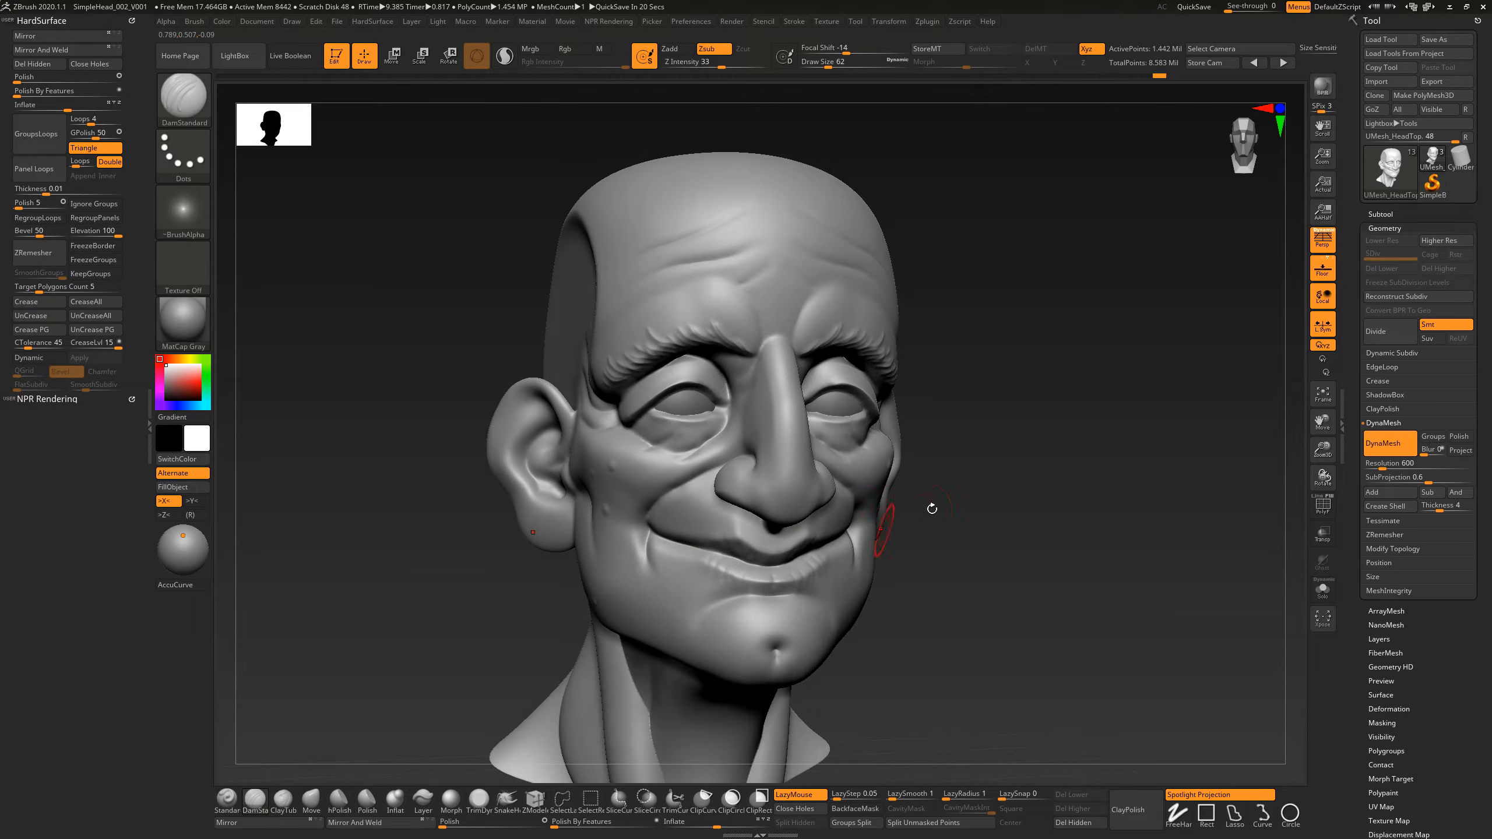
{"action": "left_click_drag", "start_coordinate": [931, 508], "coordinate": [723, 583]}
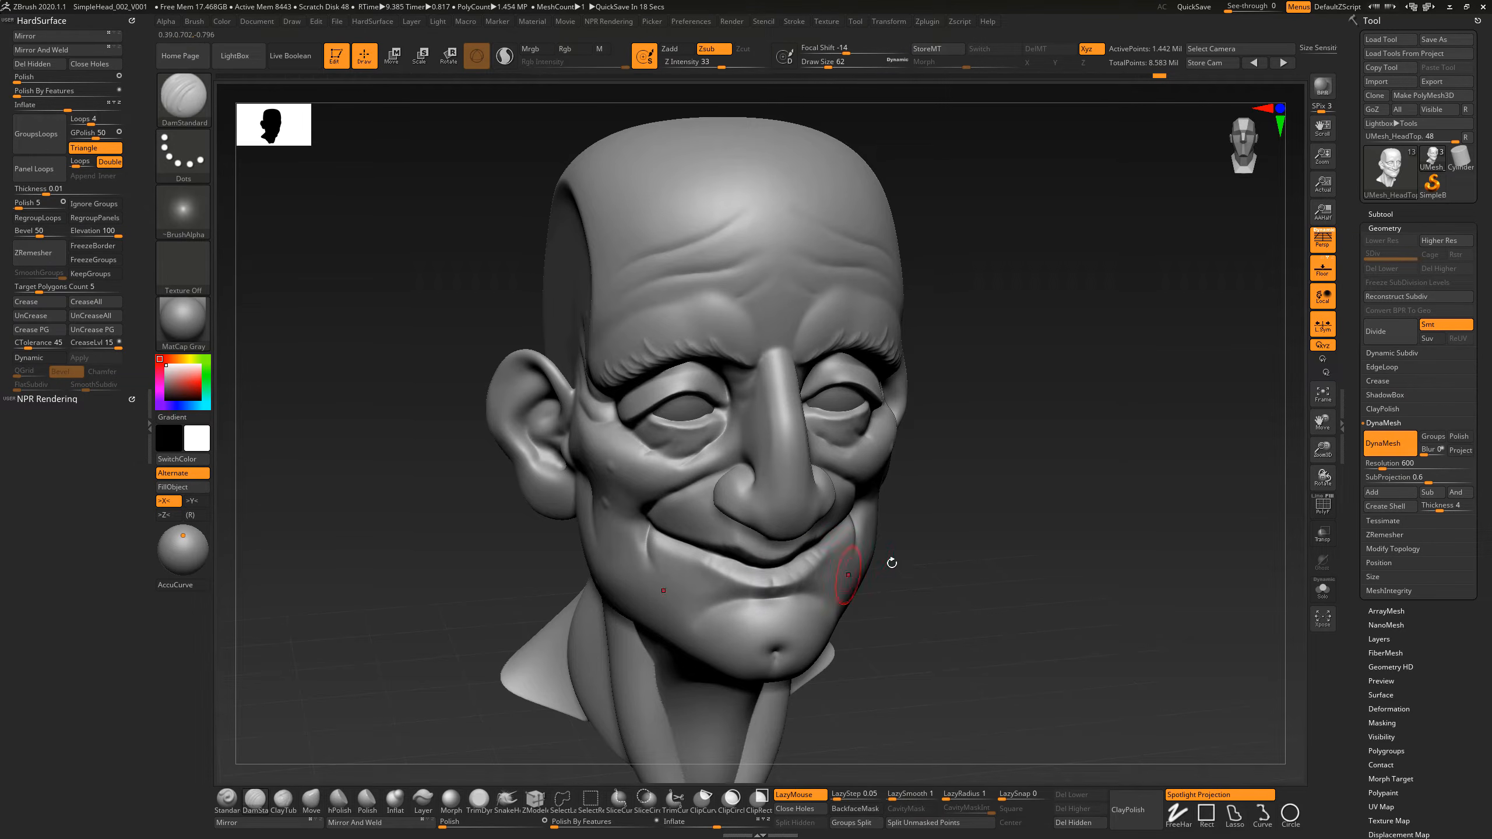
Smooth the hard muscle edges along the side and back of the neck with Smooth Stronger at draw size 262
{"action": "mouse_move", "coordinate": [860, 550]}
{"action": "left_mouse_down", "text": "alt"}
{"action": "mouse_move", "coordinate": [905, 550]}
{"action": "mouse_move", "coordinate": [942, 493]}
{"action": "mouse_move", "coordinate": [940, 559]}
{"action": "mouse_move", "coordinate": [643, 593]}
{"action": "left_mouse_up", "text": "alt"}
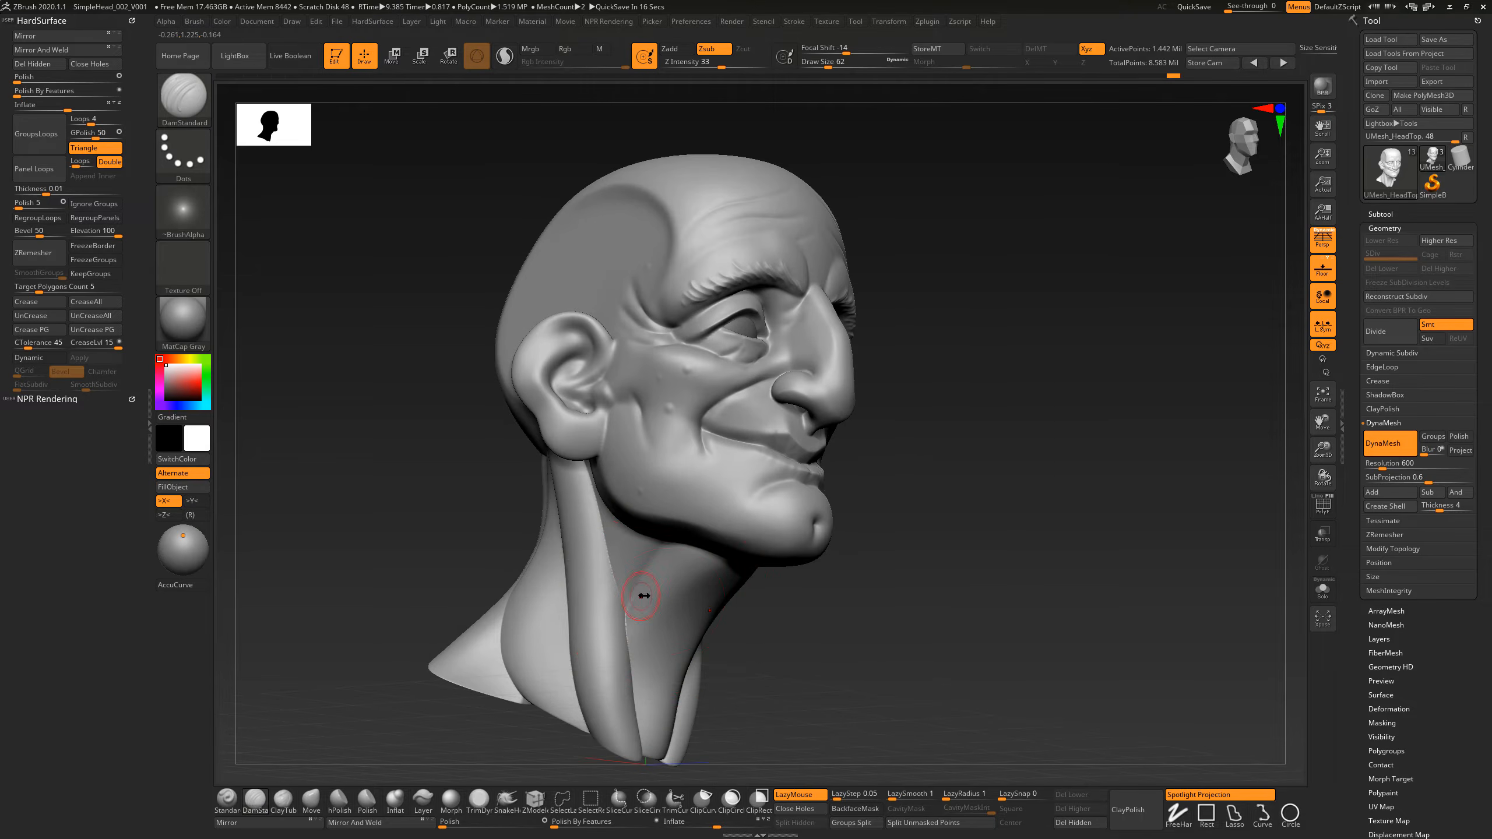
{"action": "key", "text": "shift"}
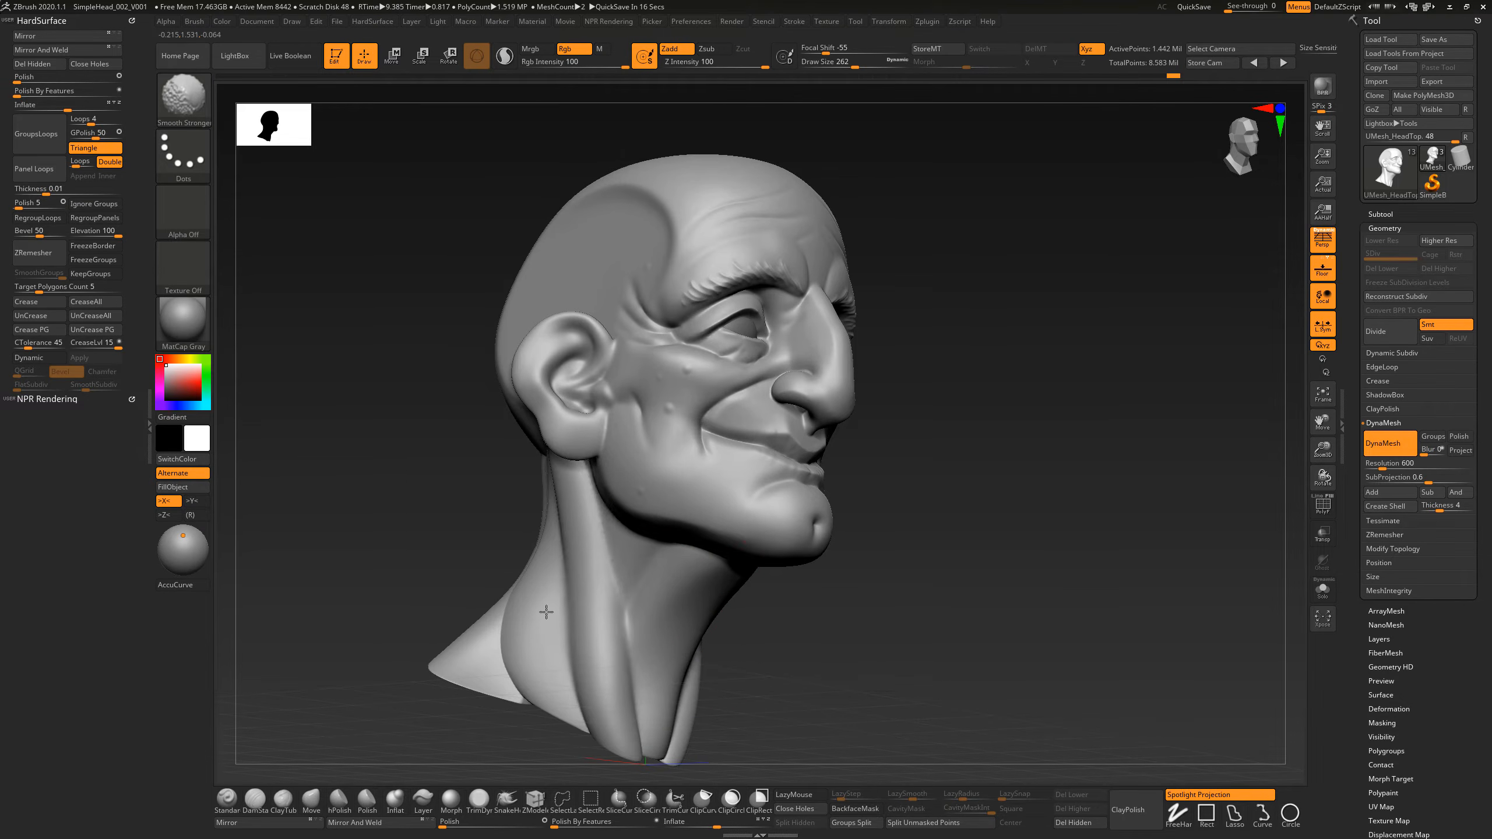
{"action": "mouse_move", "coordinate": [546, 612]}
{"action": "left_mouse_down", "text": "shift"}
{"action": "mouse_move", "coordinate": [529, 629]}
{"action": "mouse_move", "coordinate": [668, 630]}
{"action": "left_mouse_up", "text": "shift"}
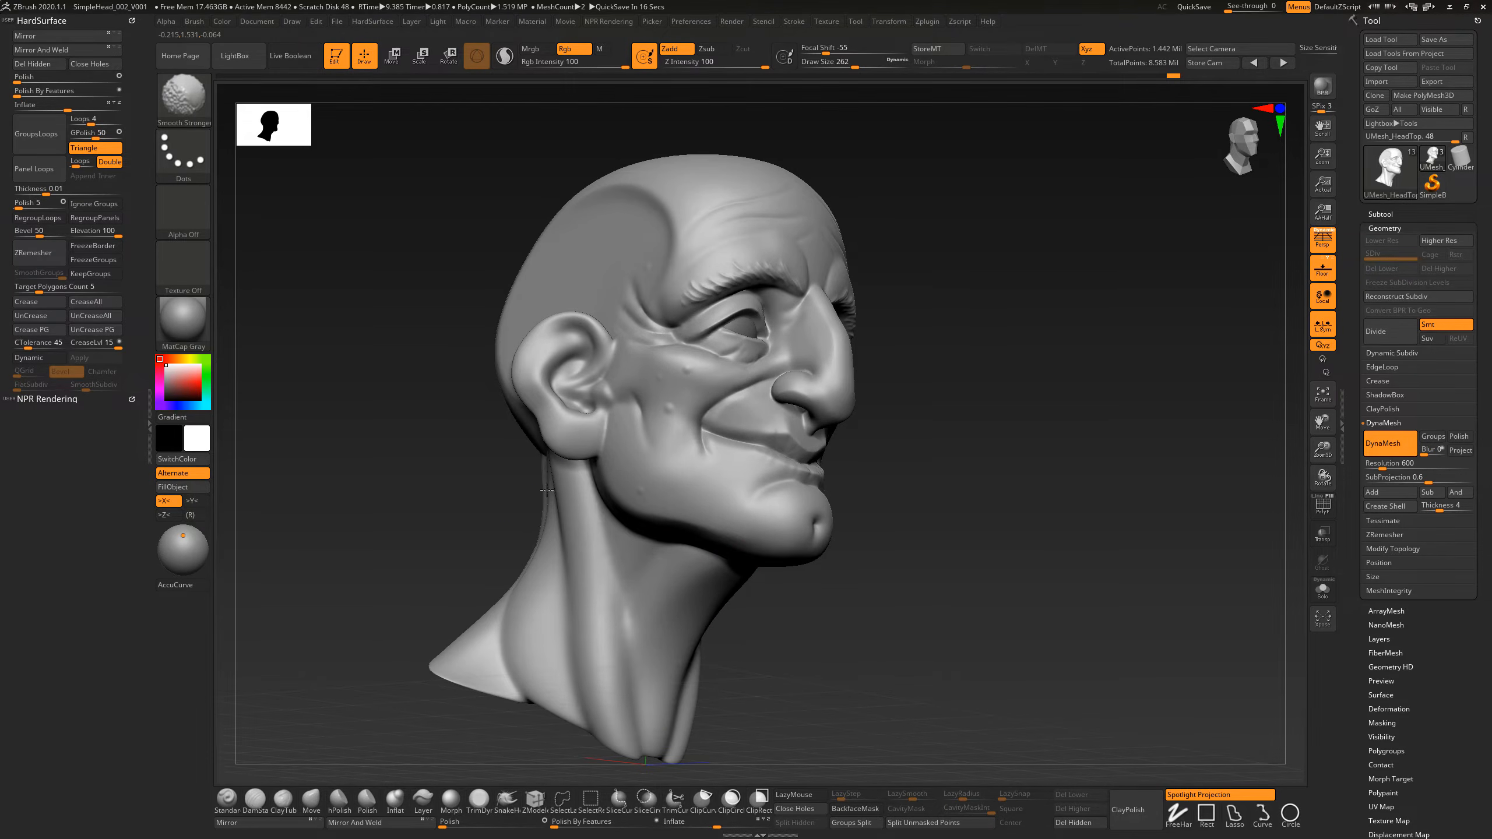
{"action": "left_click_drag", "start_coordinate": [547, 489], "coordinate": [569, 565], "text": "shift"}
{"action": "left_click_drag", "start_coordinate": [795, 678], "coordinate": [881, 655]}
{"action": "left_click_drag", "start_coordinate": [598, 601], "coordinate": [546, 546], "text": "shift"}
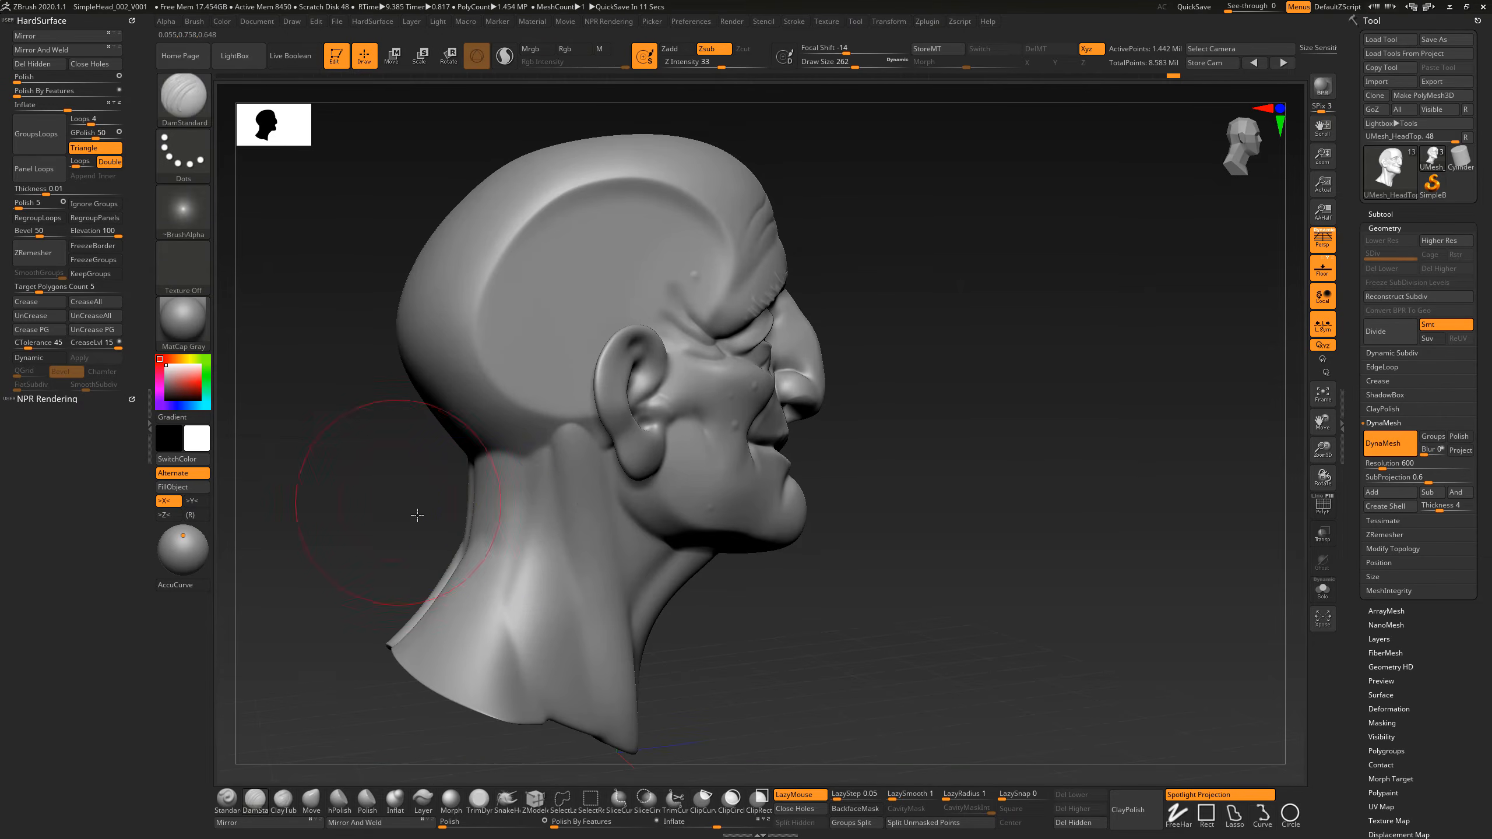
{"action": "left_click_drag", "start_coordinate": [418, 514], "coordinate": [408, 637]}
{"action": "left_click_drag", "start_coordinate": [710, 603], "coordinate": [698, 583]}
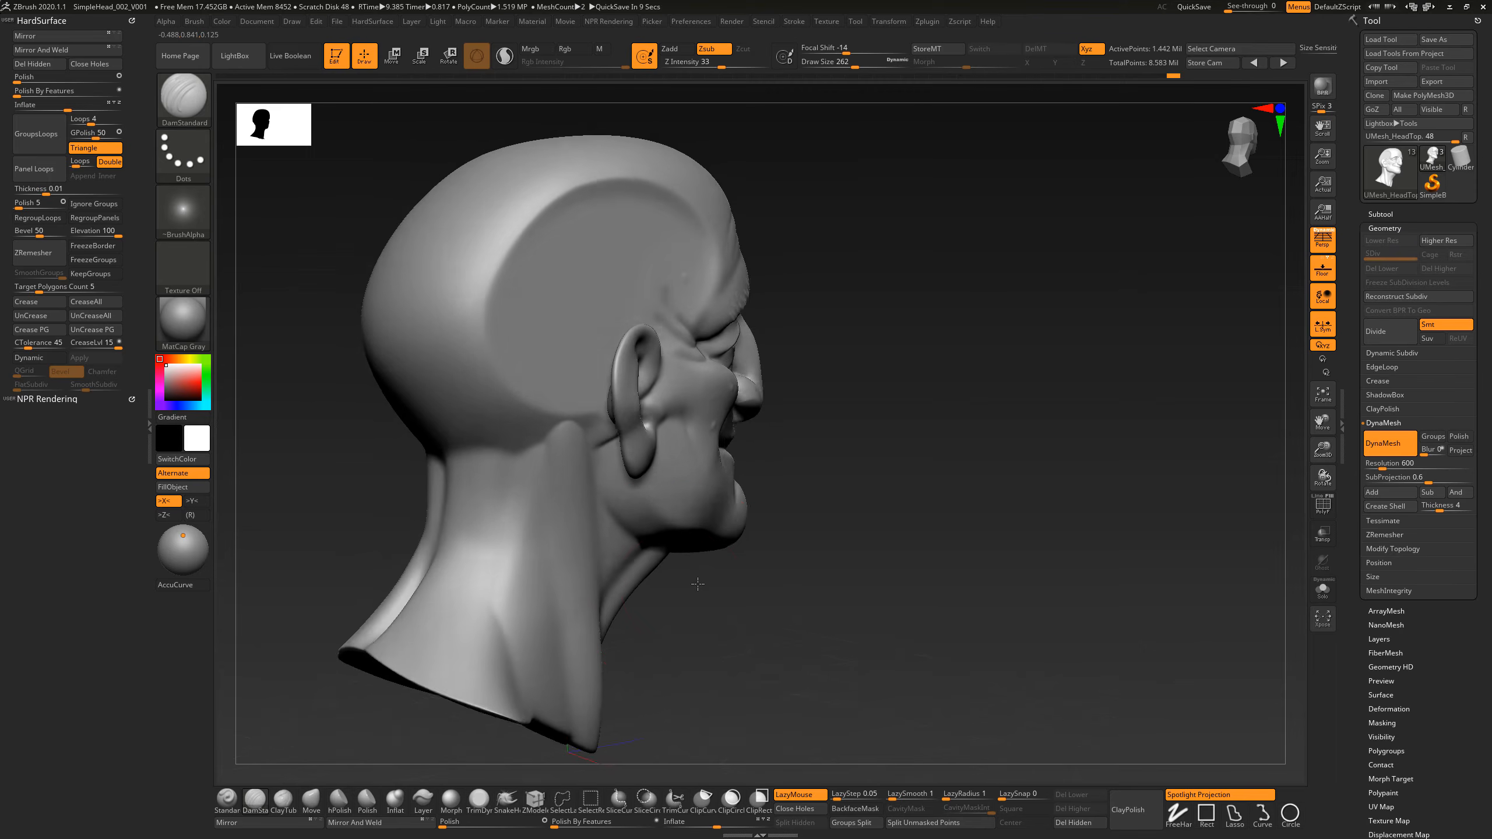
Carve horizontal skin folds across the base of the skull with DamStandard at draw size 177
{"action": "key", "text": "b"}
{"action": "left_click_drag", "start_coordinate": [890, 276], "coordinate": [878, 324]}
{"action": "key", "text": "s"}
{"action": "left_click_drag", "start_coordinate": [502, 449], "coordinate": [493, 450]}
{"action": "mouse_move", "coordinate": [352, 444]}
{"action": "left_mouse_down"}
{"action": "mouse_move", "coordinate": [399, 441]}
{"action": "mouse_move", "coordinate": [392, 455]}
{"action": "left_mouse_up"}
{"action": "mouse_move", "coordinate": [539, 441]}
{"action": "left_mouse_down"}
{"action": "mouse_move", "coordinate": [415, 444]}
{"action": "mouse_move", "coordinate": [480, 417]}
{"action": "mouse_move", "coordinate": [375, 418]}
{"action": "left_mouse_up"}
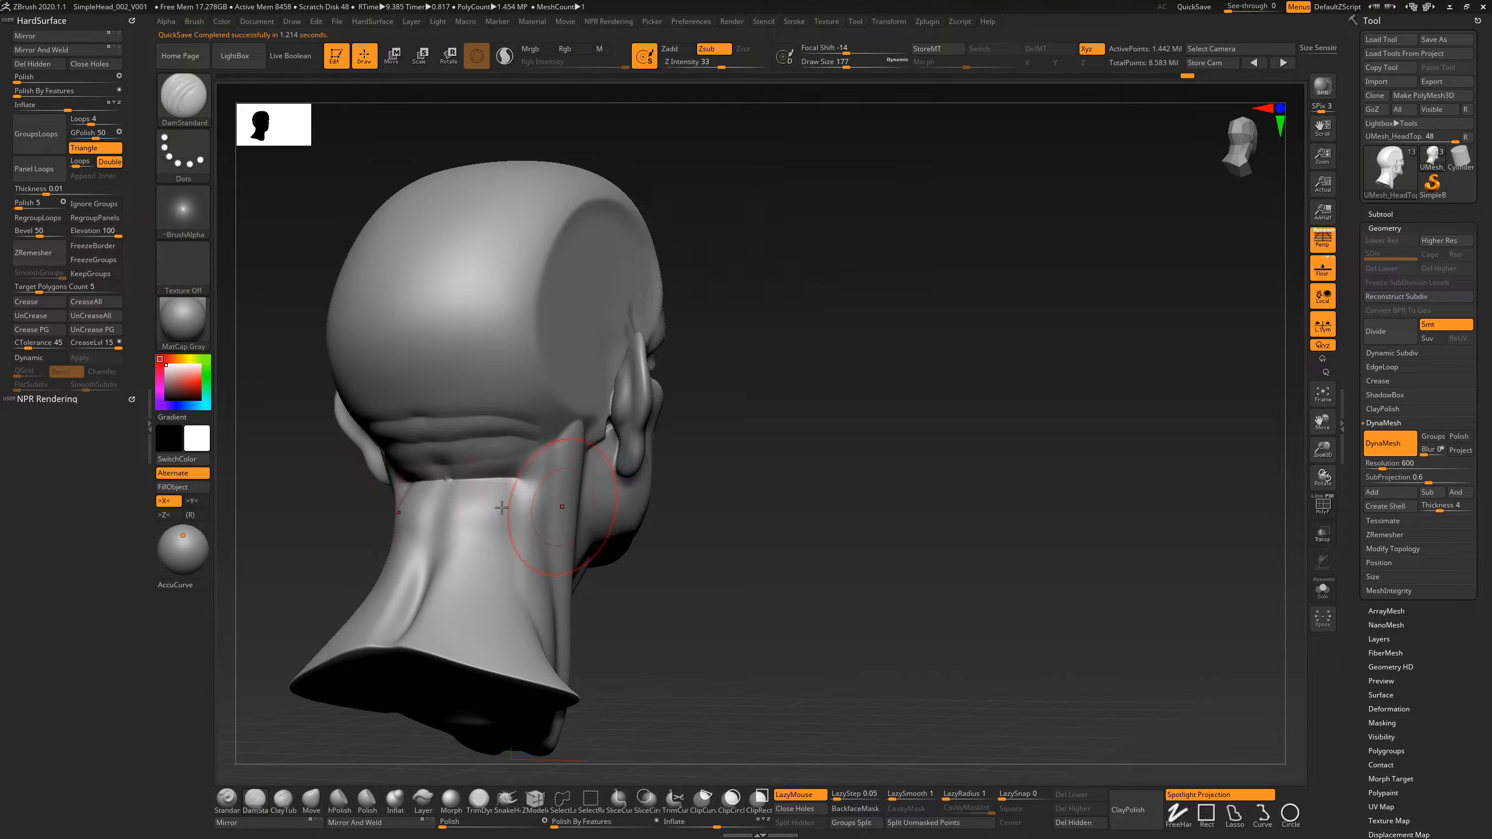
Set the draw size to 140, carve another crease across the nape, and soften the folds
{"action": "key", "text": "s"}
{"action": "left_click_drag", "start_coordinate": [433, 493], "coordinate": [419, 484]}
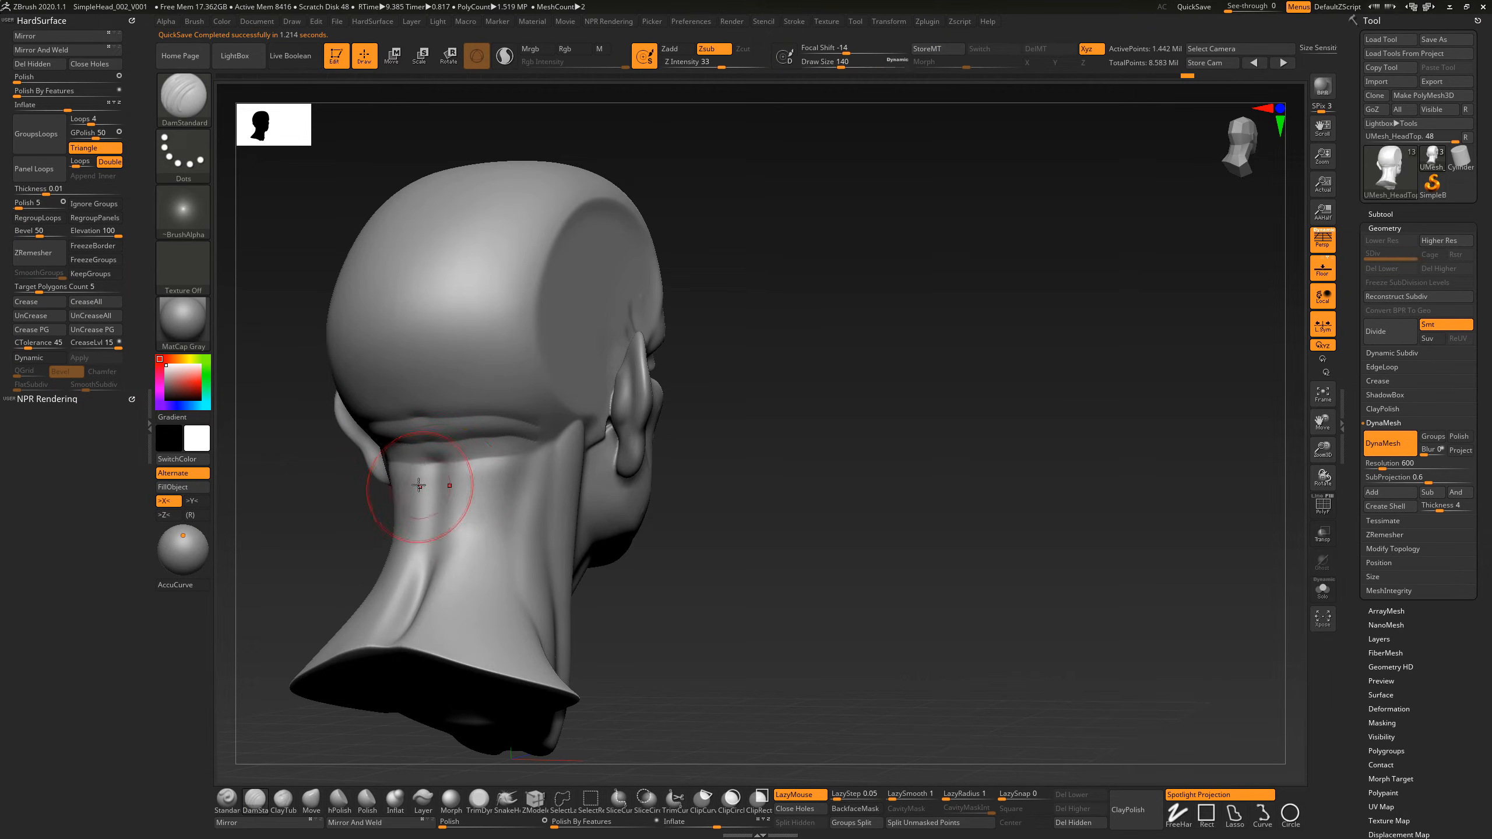
{"action": "key", "text": "shift"}
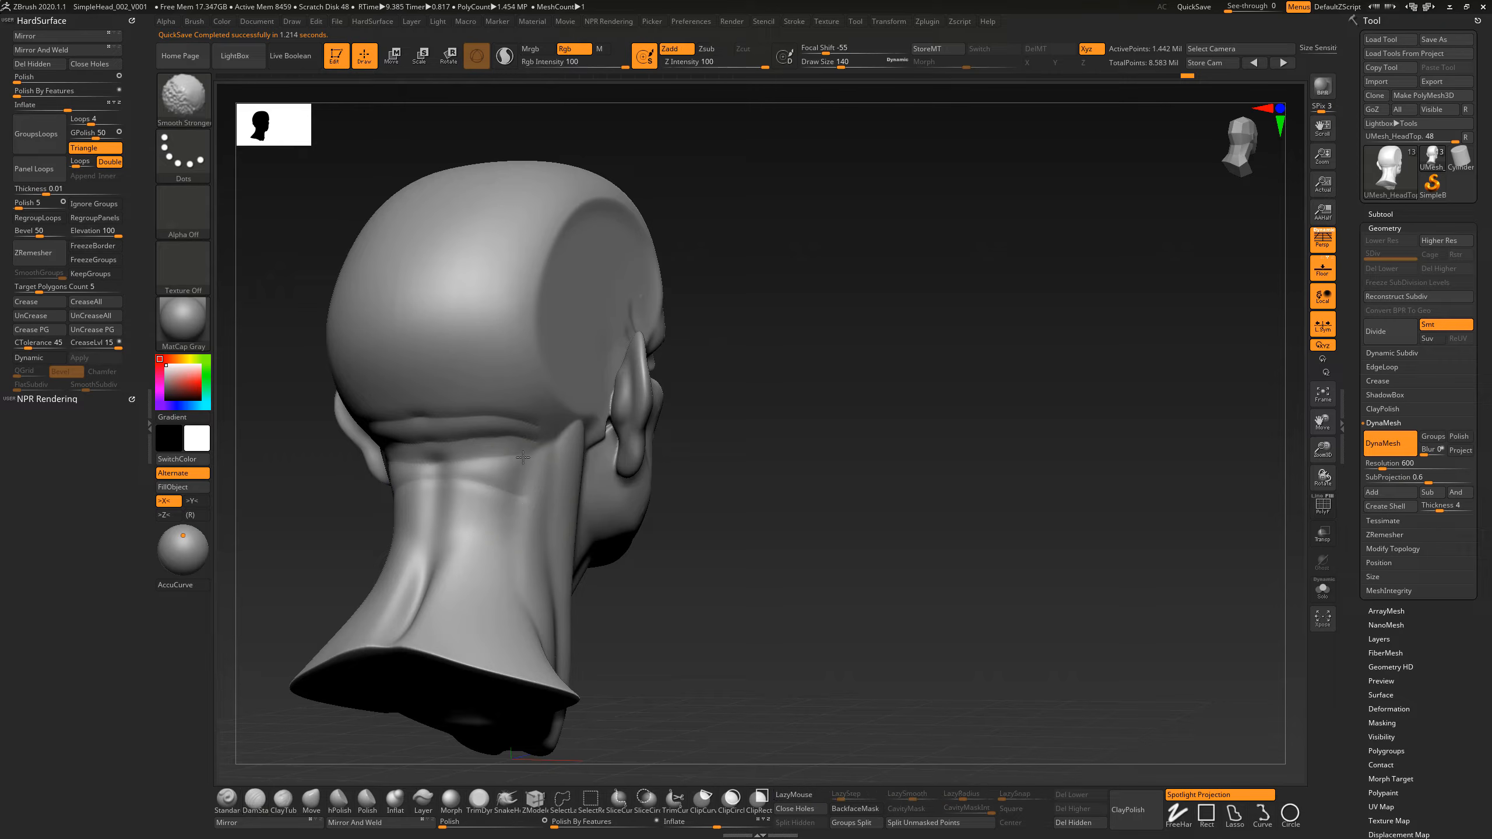
{"action": "left_click_drag", "start_coordinate": [513, 430], "coordinate": [532, 432], "text": "shift"}
{"action": "left_click_drag", "start_coordinate": [681, 467], "coordinate": [787, 441]}
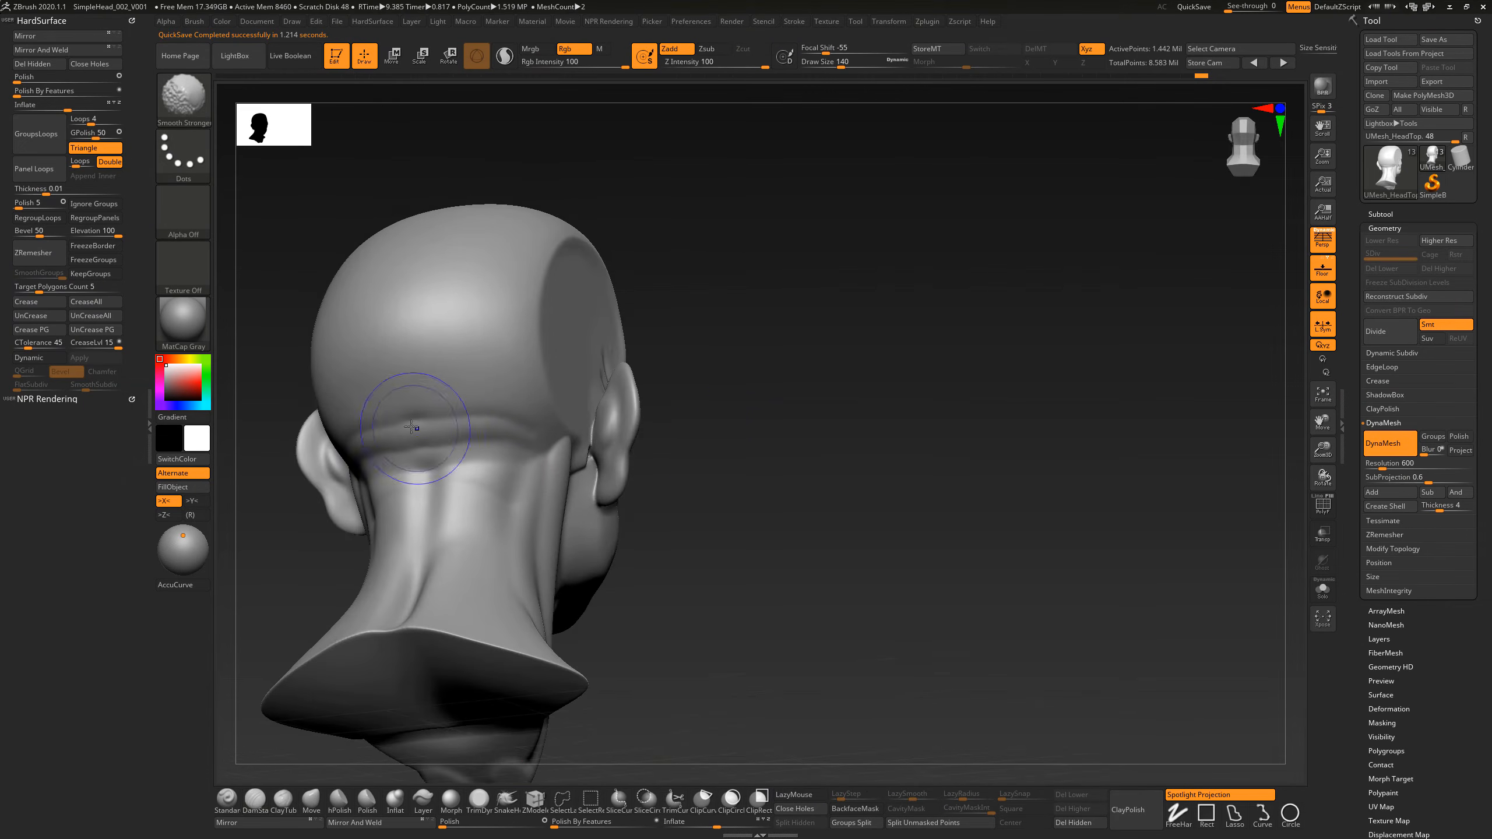
{"action": "mouse_move", "coordinate": [418, 405]}
{"action": "left_mouse_down", "text": "shift"}
{"action": "mouse_move", "coordinate": [414, 446]}
{"action": "mouse_move", "coordinate": [511, 472]}
{"action": "mouse_move", "coordinate": [501, 465]}
{"action": "left_mouse_up", "text": "shift"}
{"action": "key", "text": "shift"}
Carve diagonal skin folds on the side of the neck, running from the throat up toward the ear
{"action": "left_click_drag", "start_coordinate": [817, 523], "coordinate": [782, 570]}
{"action": "mouse_move", "coordinate": [864, 612]}
{"action": "left_mouse_down"}
{"action": "mouse_move", "coordinate": [834, 642]}
{"action": "mouse_move", "coordinate": [780, 604]}
{"action": "left_mouse_up"}
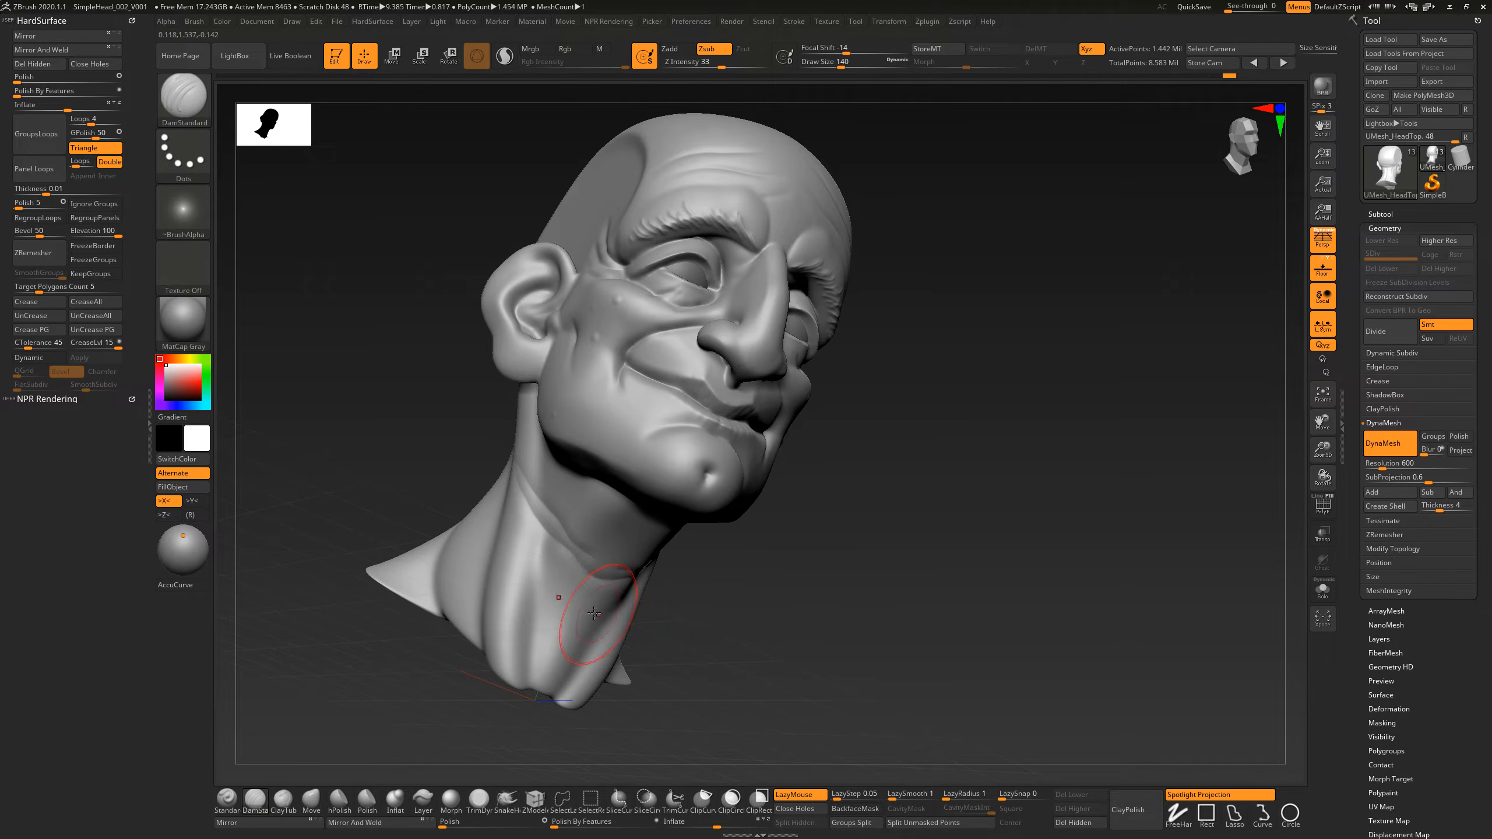
{"action": "left_click_drag", "start_coordinate": [554, 583], "coordinate": [507, 513]}
{"action": "mouse_move", "coordinate": [581, 621]}
{"action": "left_mouse_down"}
{"action": "mouse_move", "coordinate": [524, 572]}
{"action": "mouse_move", "coordinate": [509, 534]}
{"action": "left_mouse_up"}
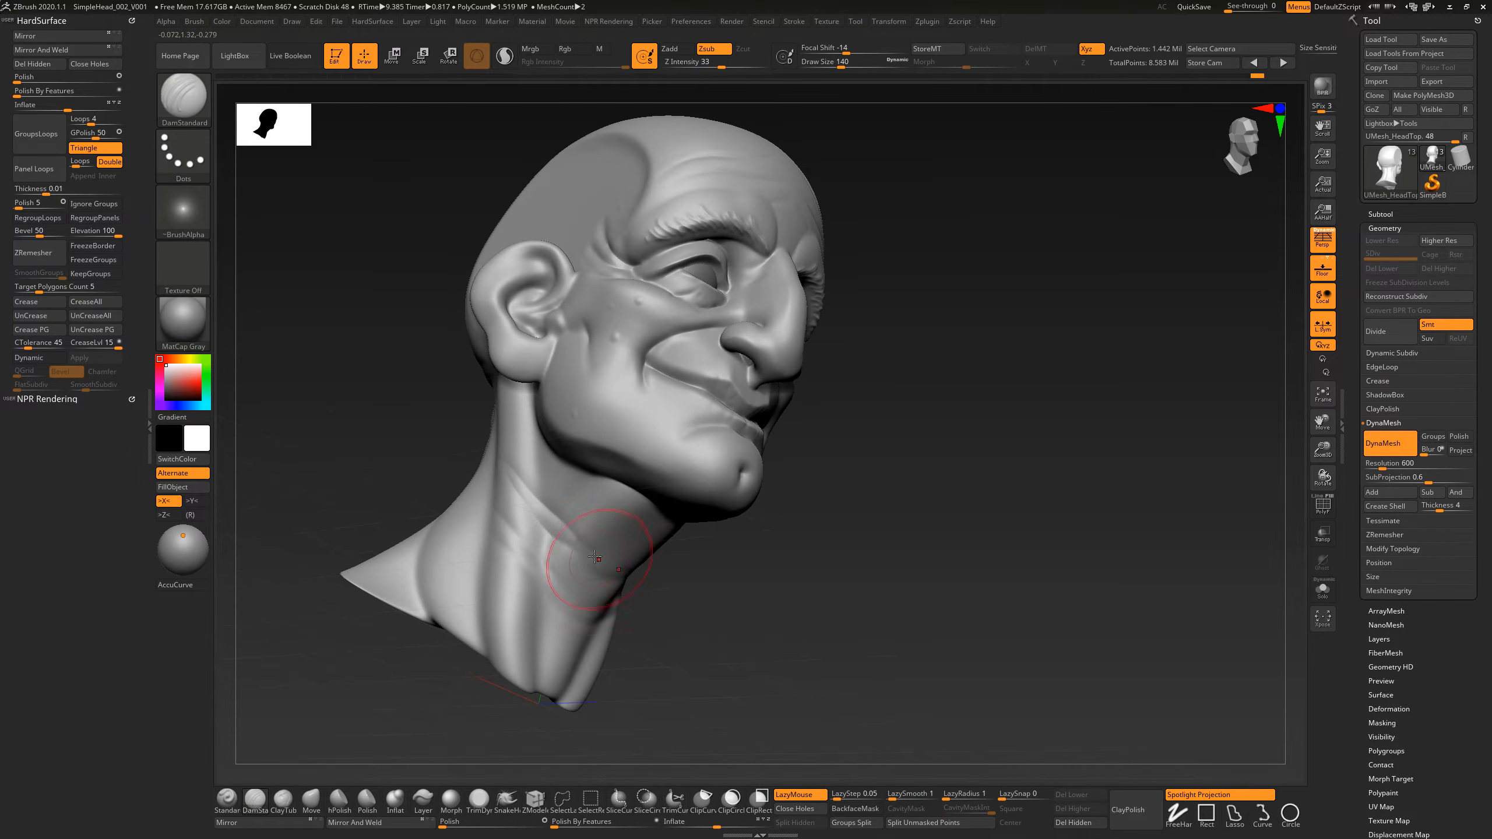
{"action": "left_click_drag", "start_coordinate": [565, 525], "coordinate": [520, 479]}
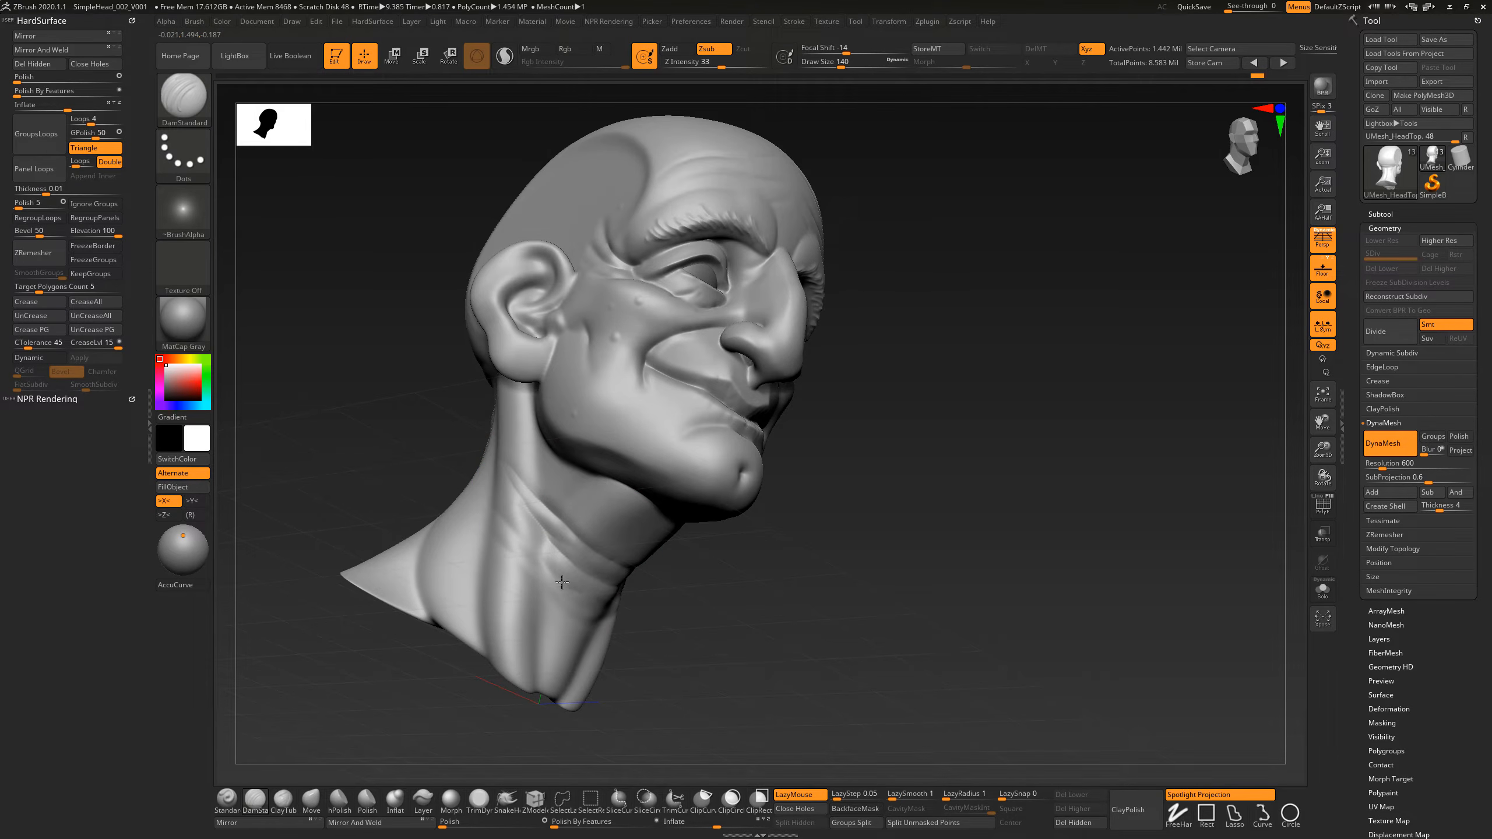
Carve more diagonal folds lower on the neck and smooth their transitions
{"action": "left_click_drag", "start_coordinate": [521, 541], "coordinate": [486, 499]}
{"action": "left_click_drag", "start_coordinate": [585, 618], "coordinate": [476, 531]}
{"action": "left_click_drag", "start_coordinate": [546, 598], "coordinate": [574, 615], "text": "shift"}
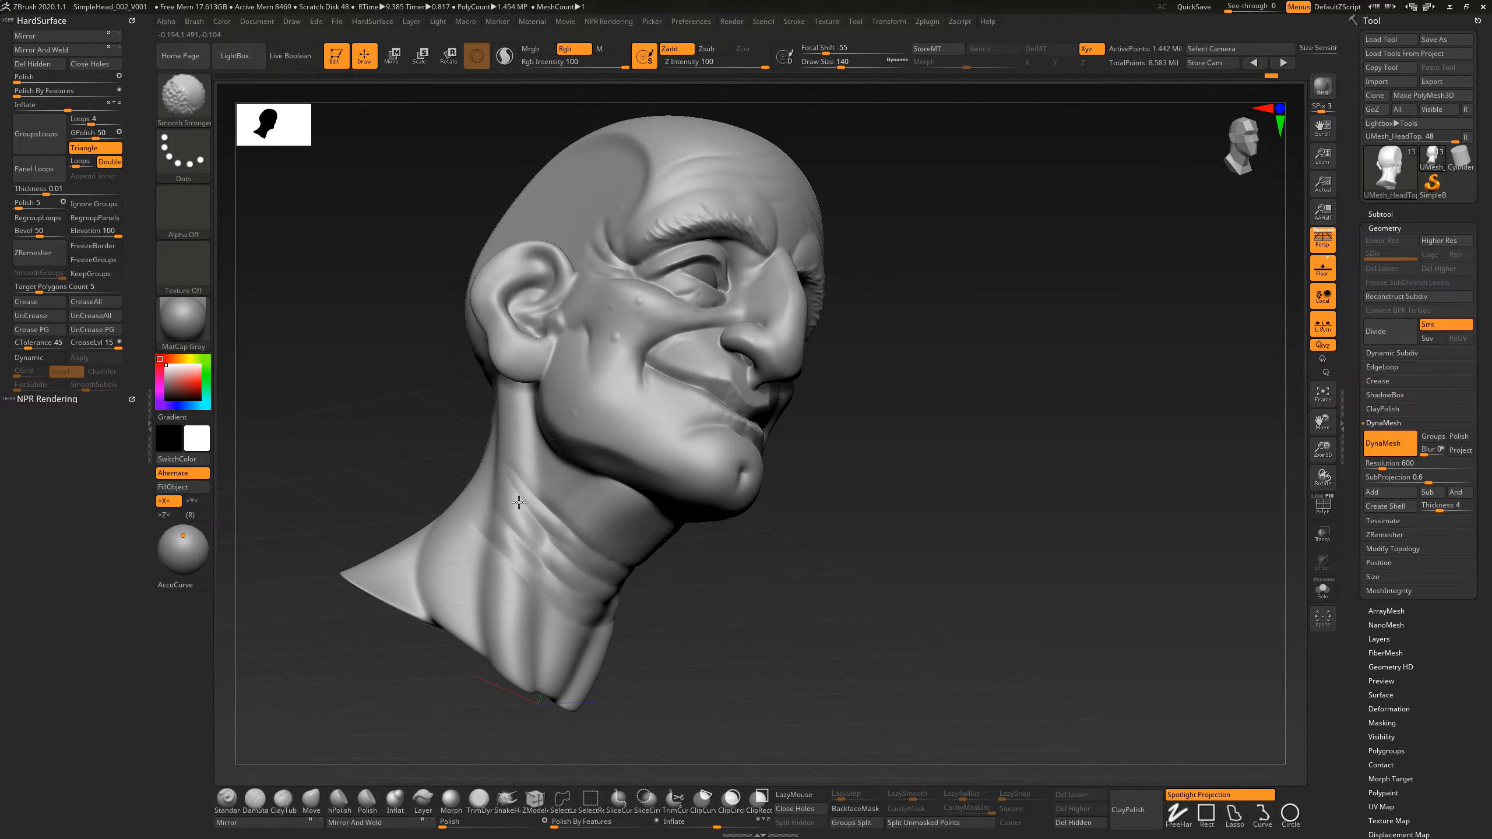
{"action": "left_click_drag", "start_coordinate": [702, 616], "coordinate": [725, 588]}
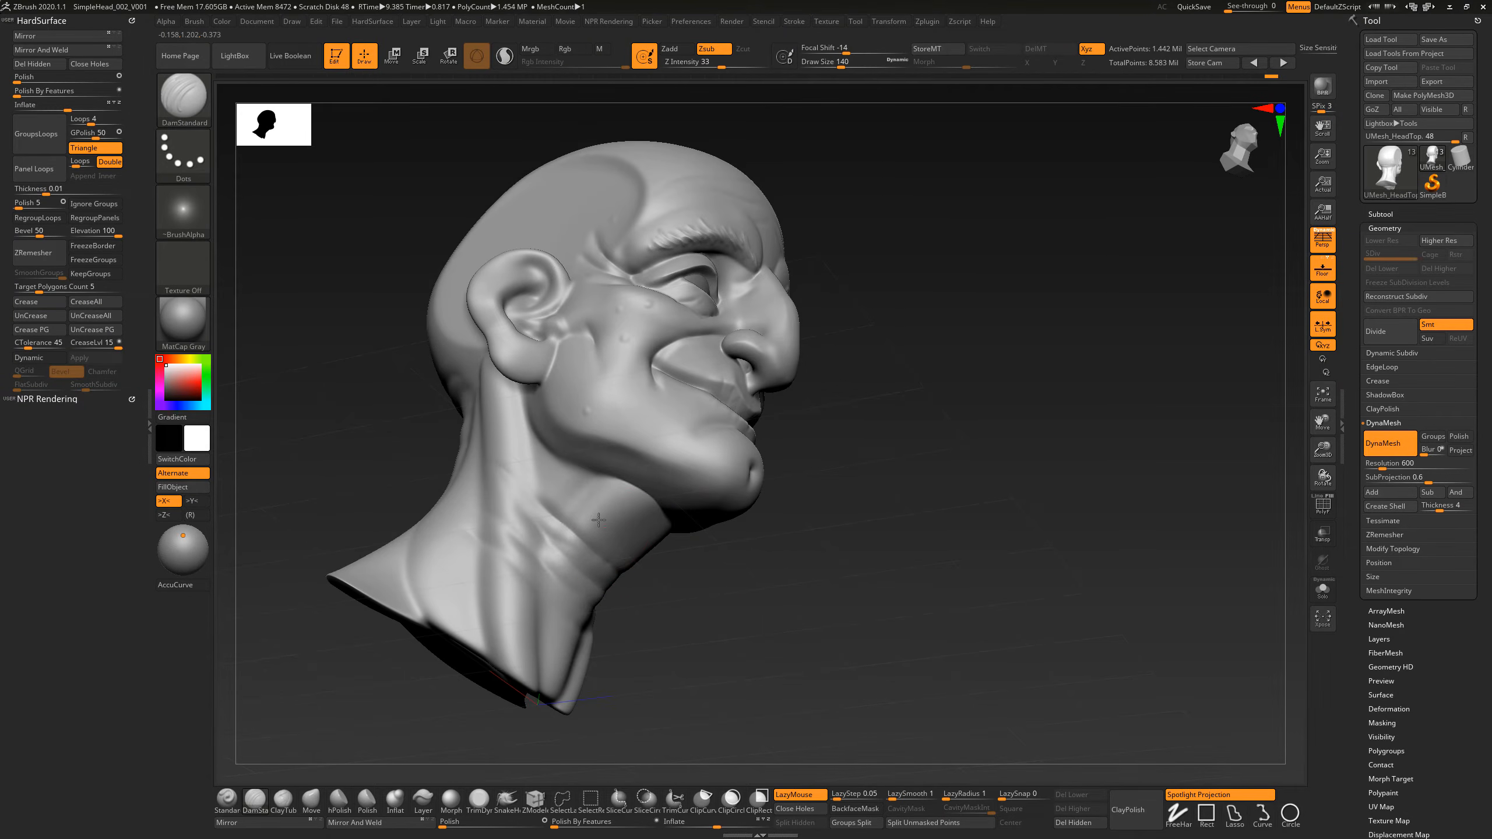
Carve a fold on the neck below the jaw, soften it, and deepen the throat wrinkles
{"action": "left_click_drag", "start_coordinate": [576, 498], "coordinate": [528, 445]}
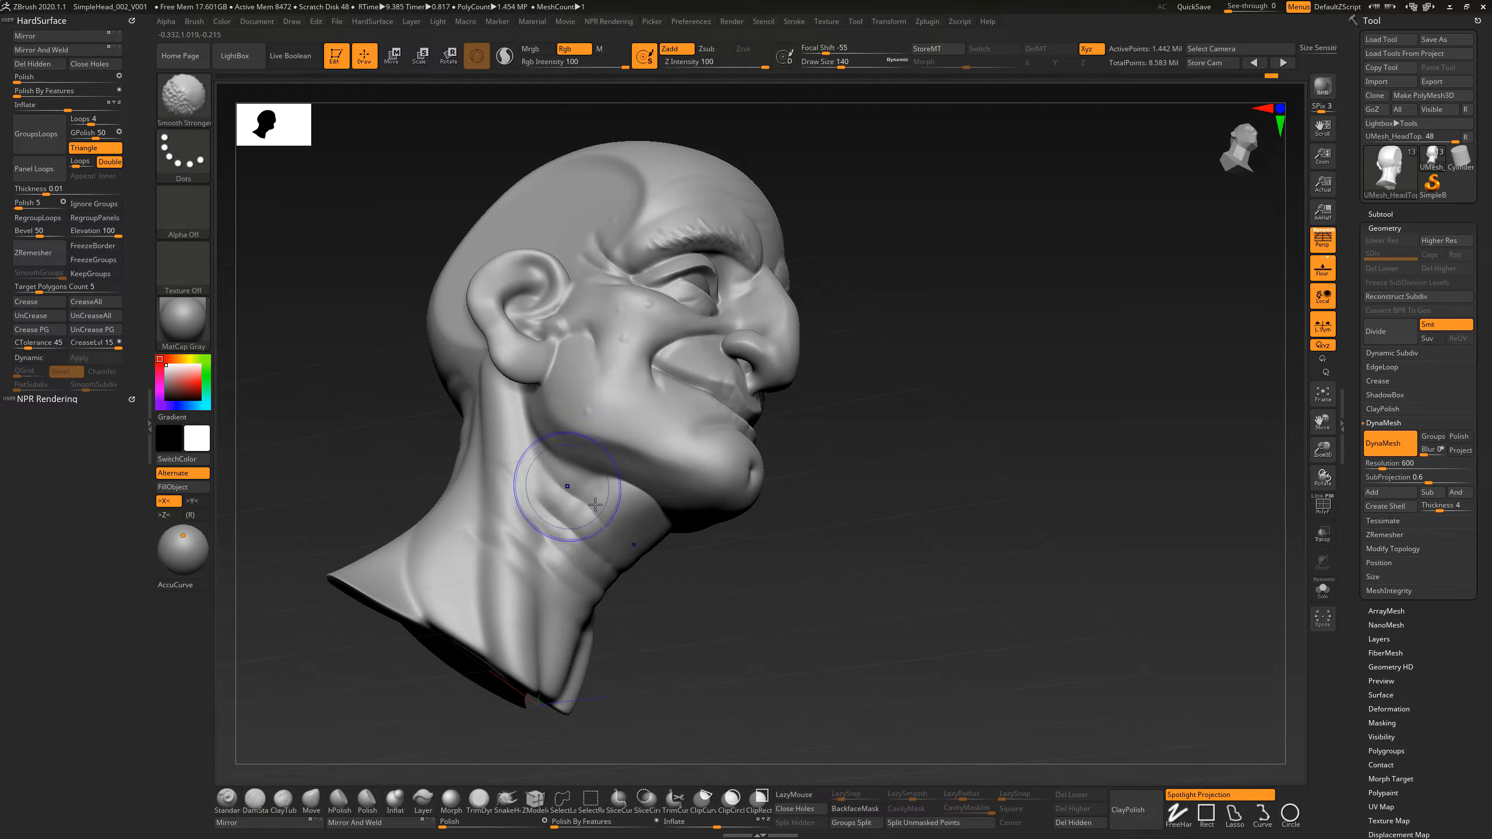
{"action": "left_click_drag", "start_coordinate": [572, 493], "coordinate": [607, 534], "text": "shift"}
{"action": "mouse_move", "coordinate": [716, 609]}
{"action": "left_mouse_down"}
{"action": "mouse_move", "coordinate": [712, 623]}
{"action": "mouse_move", "coordinate": [689, 610]}
{"action": "left_mouse_up"}
{"action": "mouse_move", "coordinate": [607, 569]}
{"action": "left_mouse_down", "text": "shift"}
{"action": "mouse_move", "coordinate": [477, 527]}
{"action": "mouse_move", "coordinate": [505, 545]}
{"action": "left_mouse_up", "text": "shift"}
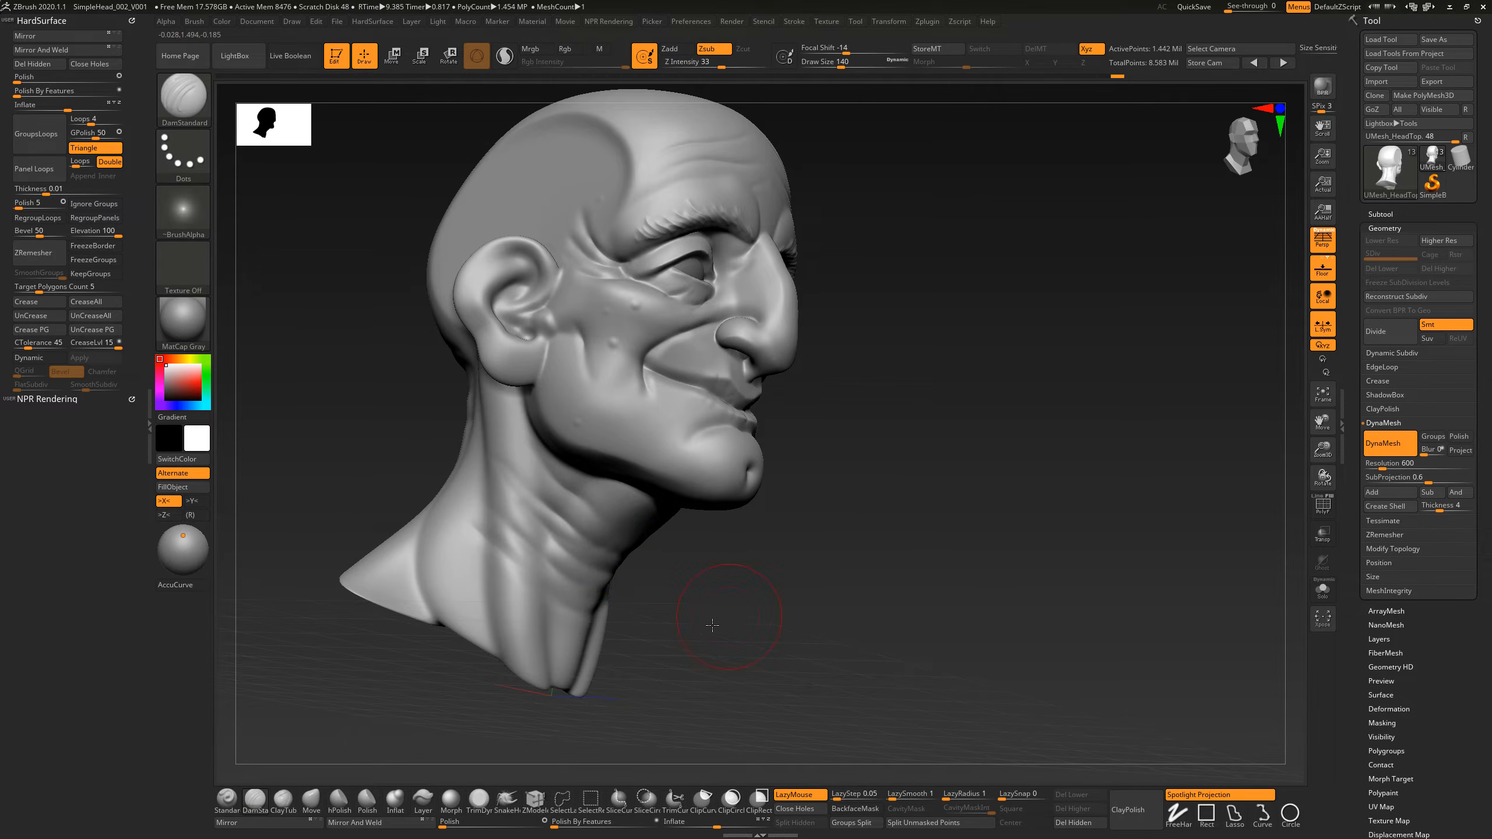
{"action": "mouse_move", "coordinate": [710, 623]}
{"action": "left_mouse_down"}
{"action": "mouse_move", "coordinate": [766, 633]}
{"action": "mouse_move", "coordinate": [763, 597]}
{"action": "mouse_move", "coordinate": [803, 566]}
{"action": "mouse_move", "coordinate": [804, 579]}
{"action": "left_mouse_up"}
Set the draw size to 77, carve creases around the upper lip and mouth corner, and smooth them
{"action": "key", "text": "s"}
{"action": "left_click_drag", "start_coordinate": [740, 376], "coordinate": [712, 365]}
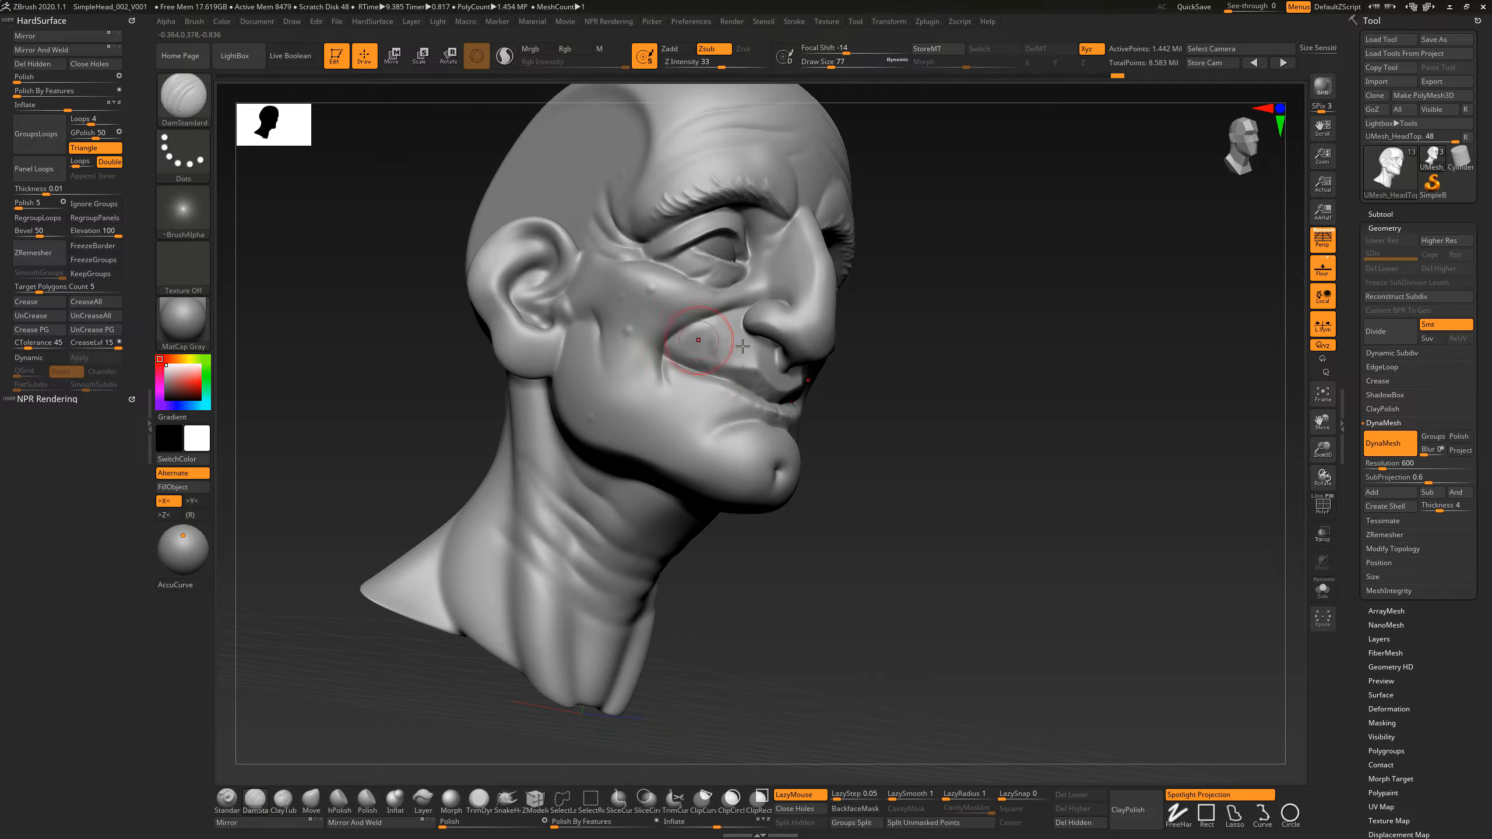
{"action": "left_click_drag", "start_coordinate": [881, 361], "coordinate": [808, 368]}
{"action": "mouse_move", "coordinate": [707, 337]}
{"action": "left_mouse_down", "text": "shift"}
{"action": "mouse_move", "coordinate": [726, 352]}
{"action": "mouse_move", "coordinate": [719, 372]}
{"action": "left_mouse_up", "text": "shift"}
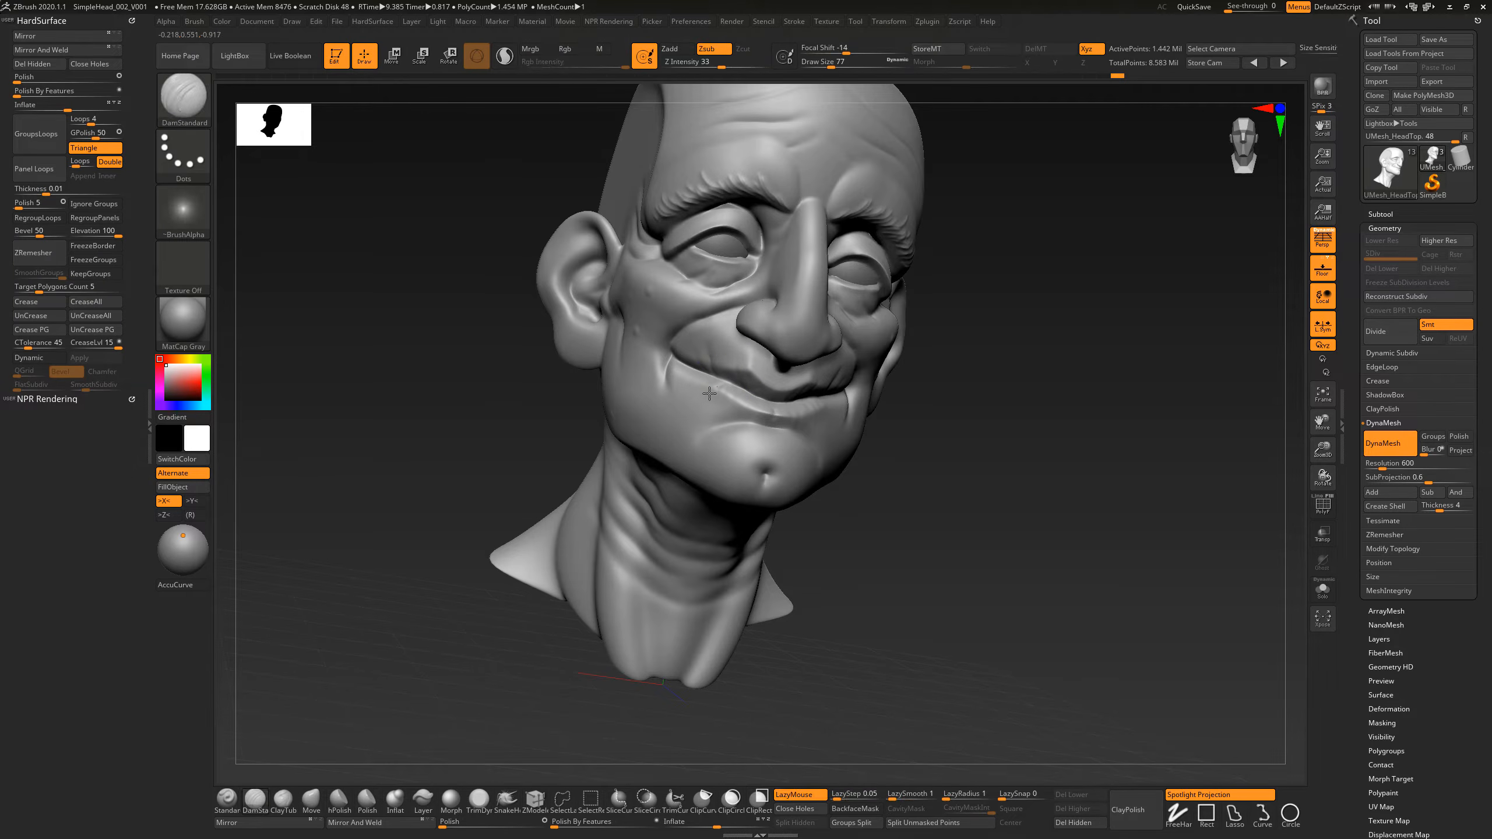
{"action": "key", "text": "shift"}
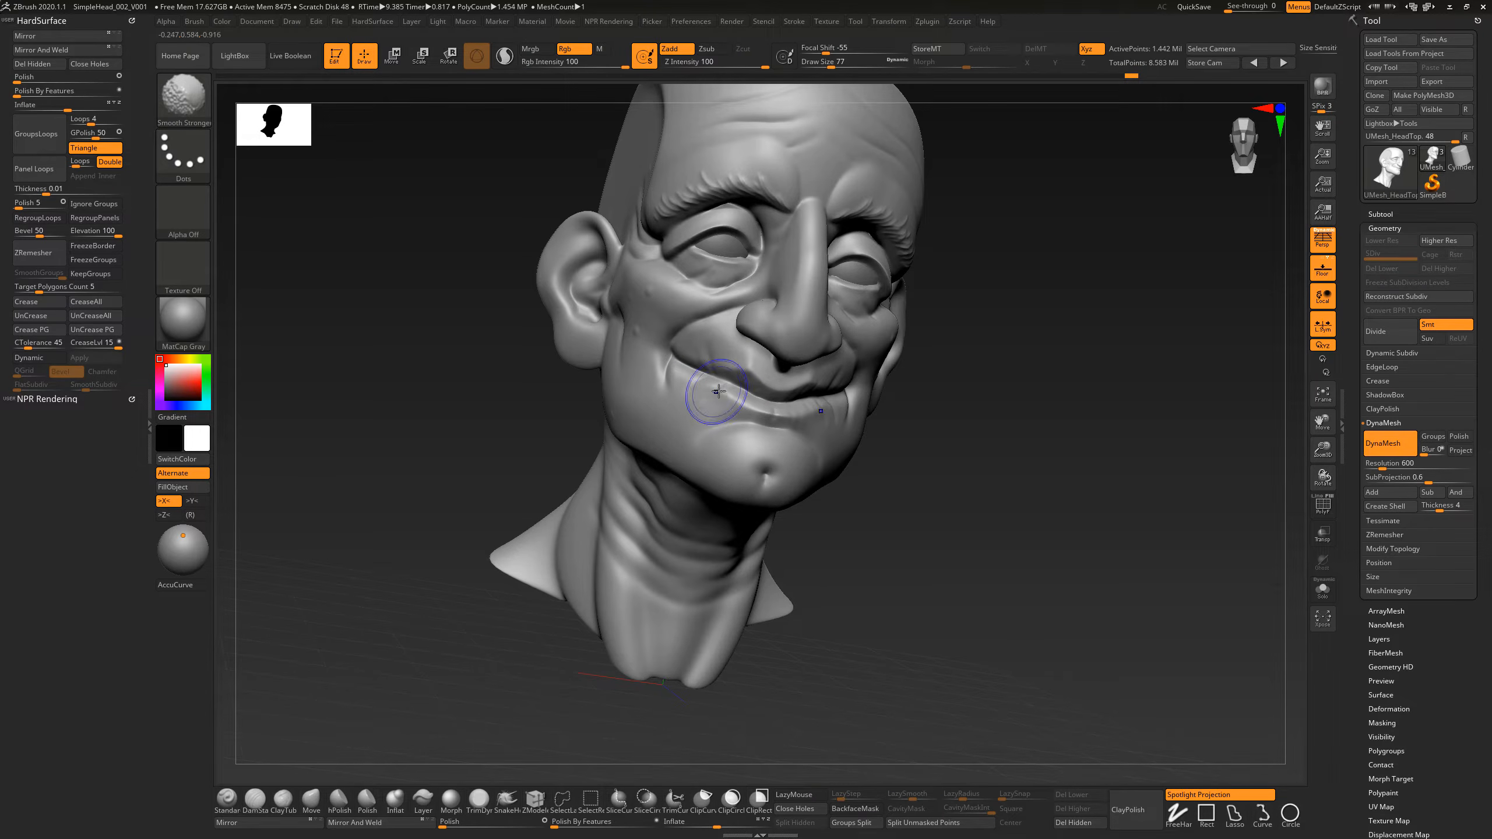
{"action": "left_click_drag", "start_coordinate": [718, 391], "coordinate": [709, 378], "text": "shift"}
Carve a crease where the earlobe meets the jaw, refine the ear's upper rim, and smooth both areas
{"action": "mouse_move", "coordinate": [902, 457]}
{"action": "left_mouse_down"}
{"action": "mouse_move", "coordinate": [923, 457]}
{"action": "mouse_move", "coordinate": [842, 408]}
{"action": "left_mouse_up"}
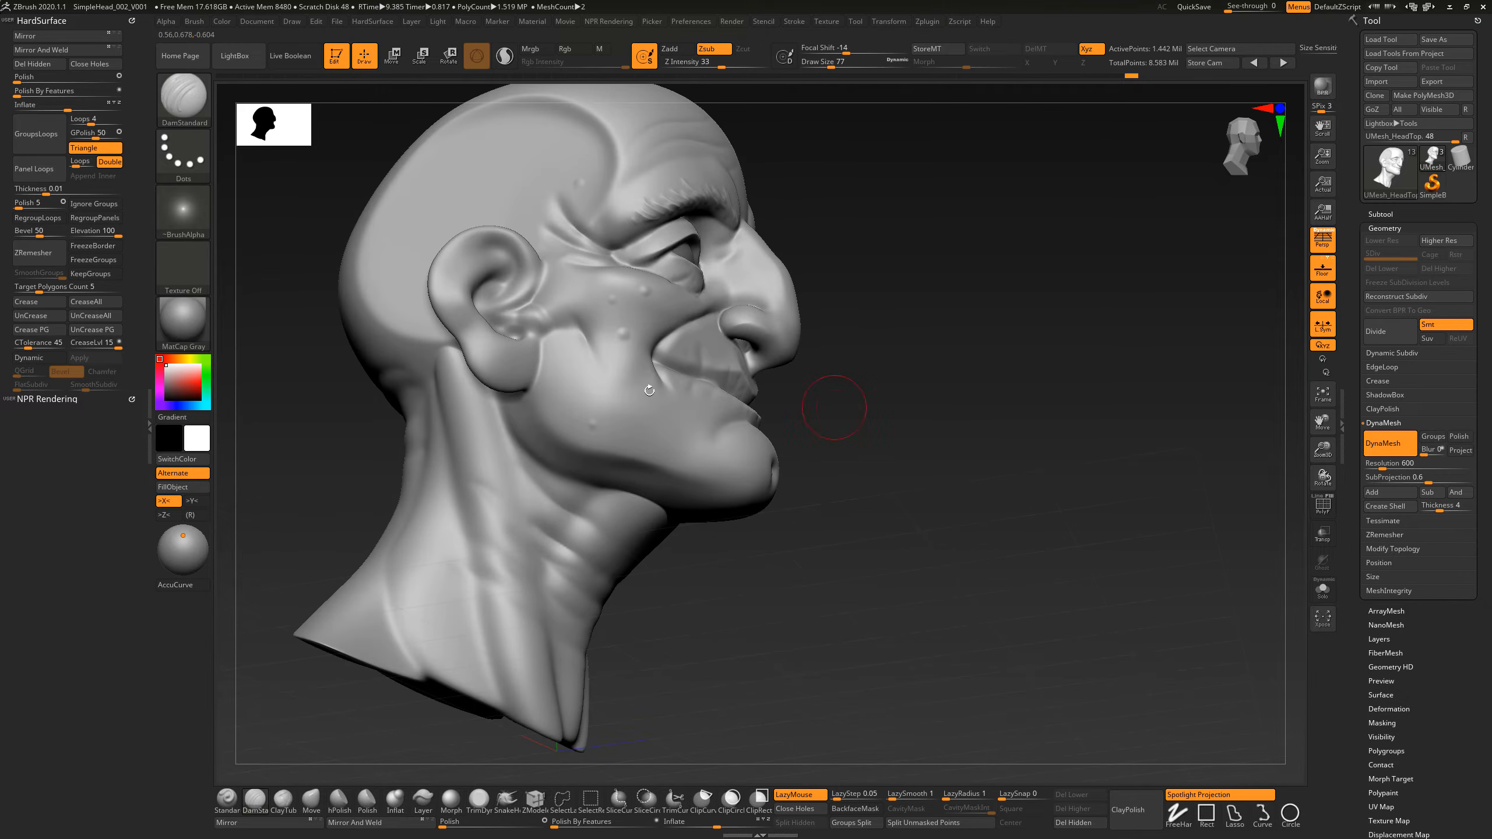
{"action": "left_click_drag", "start_coordinate": [558, 369], "coordinate": [553, 357]}
{"action": "left_click_drag", "start_coordinate": [819, 274], "coordinate": [826, 294]}
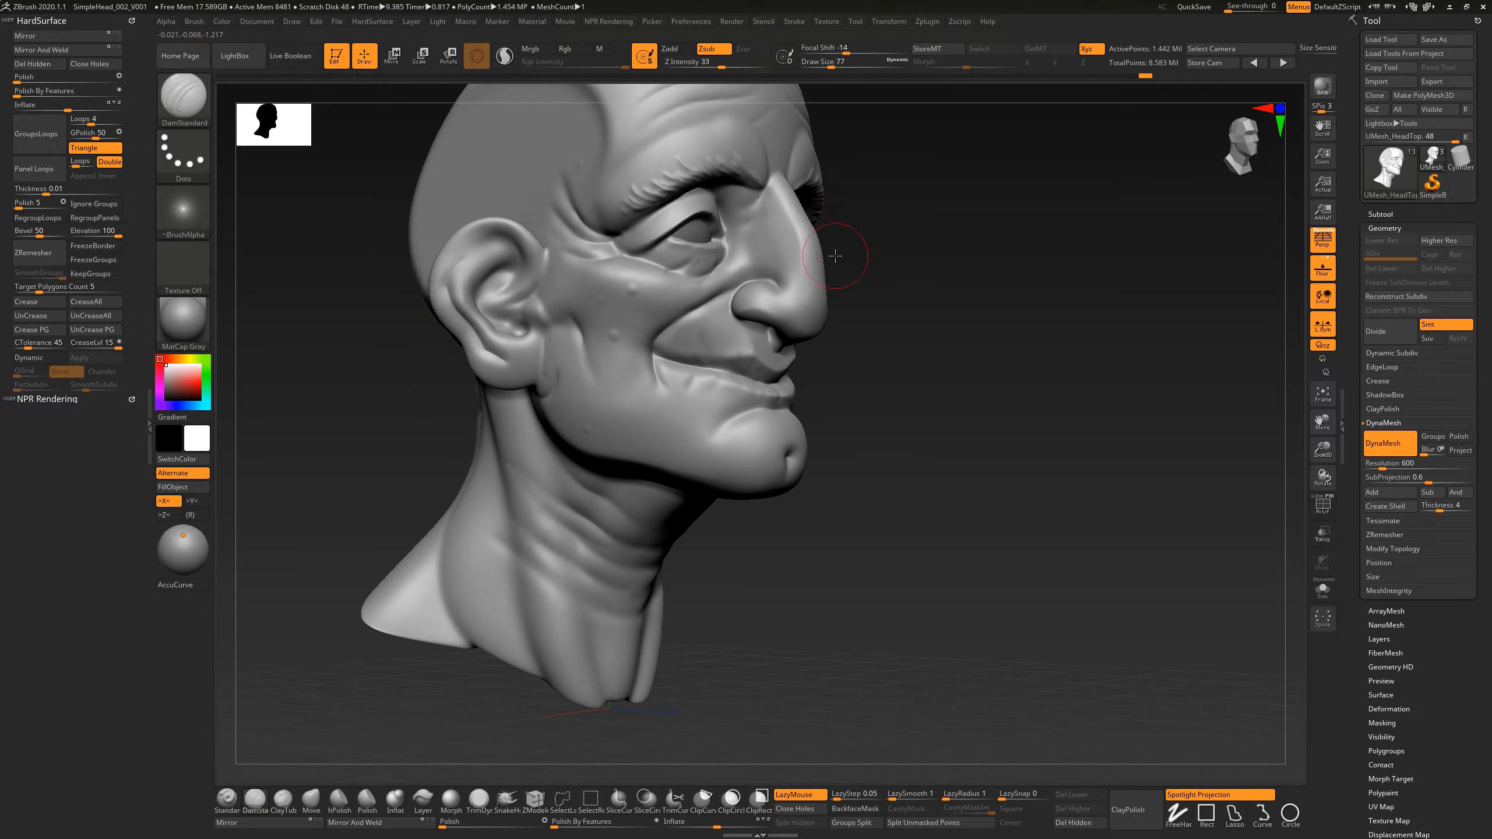
{"action": "key", "text": "shift"}
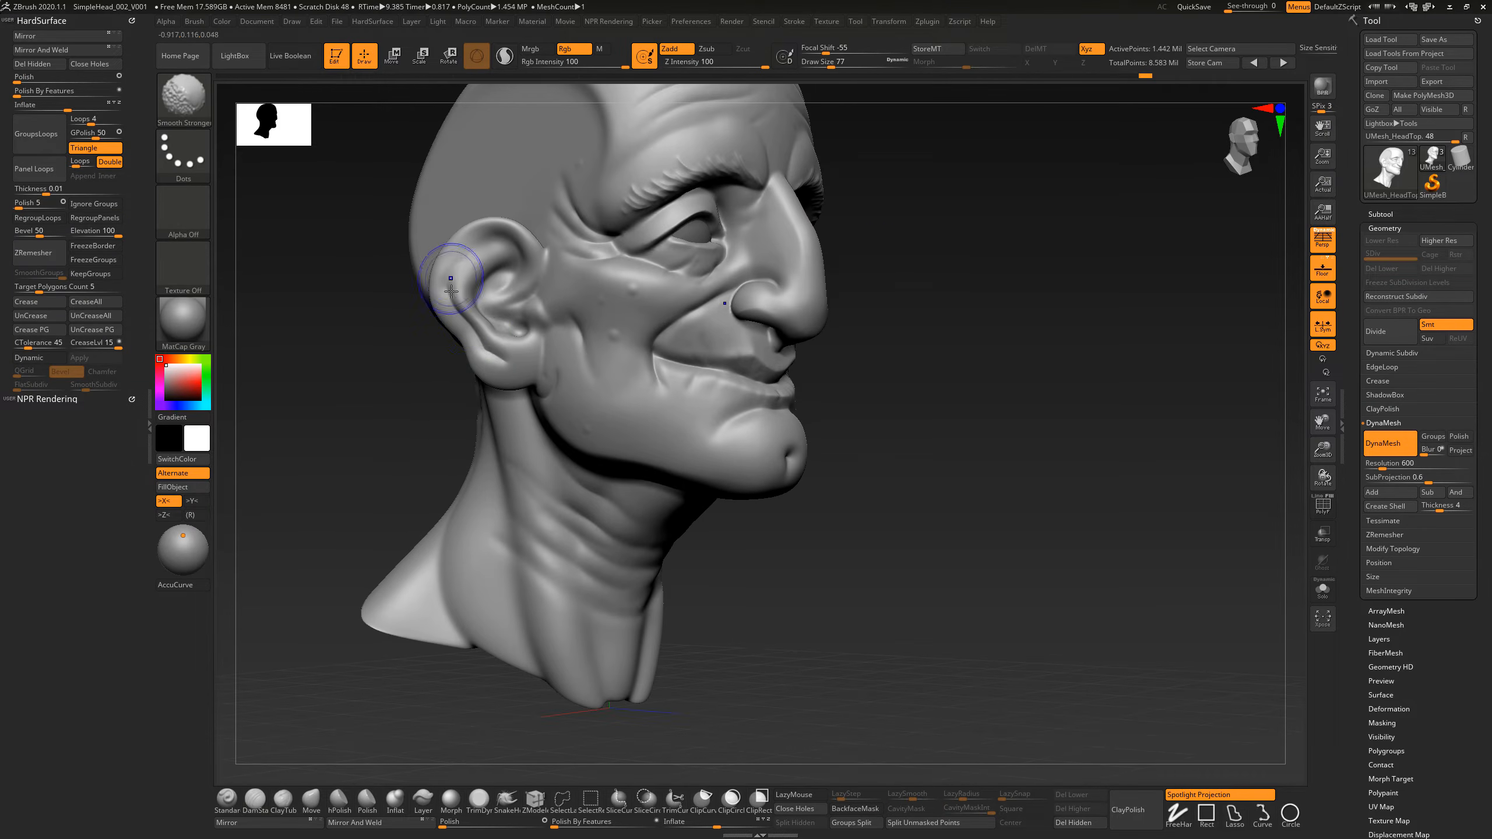
{"action": "mouse_move", "coordinate": [925, 373]}
{"action": "left_mouse_down"}
{"action": "mouse_move", "coordinate": [959, 406]}
{"action": "mouse_move", "coordinate": [939, 436]}
{"action": "mouse_move", "coordinate": [790, 399]}
{"action": "left_mouse_up"}
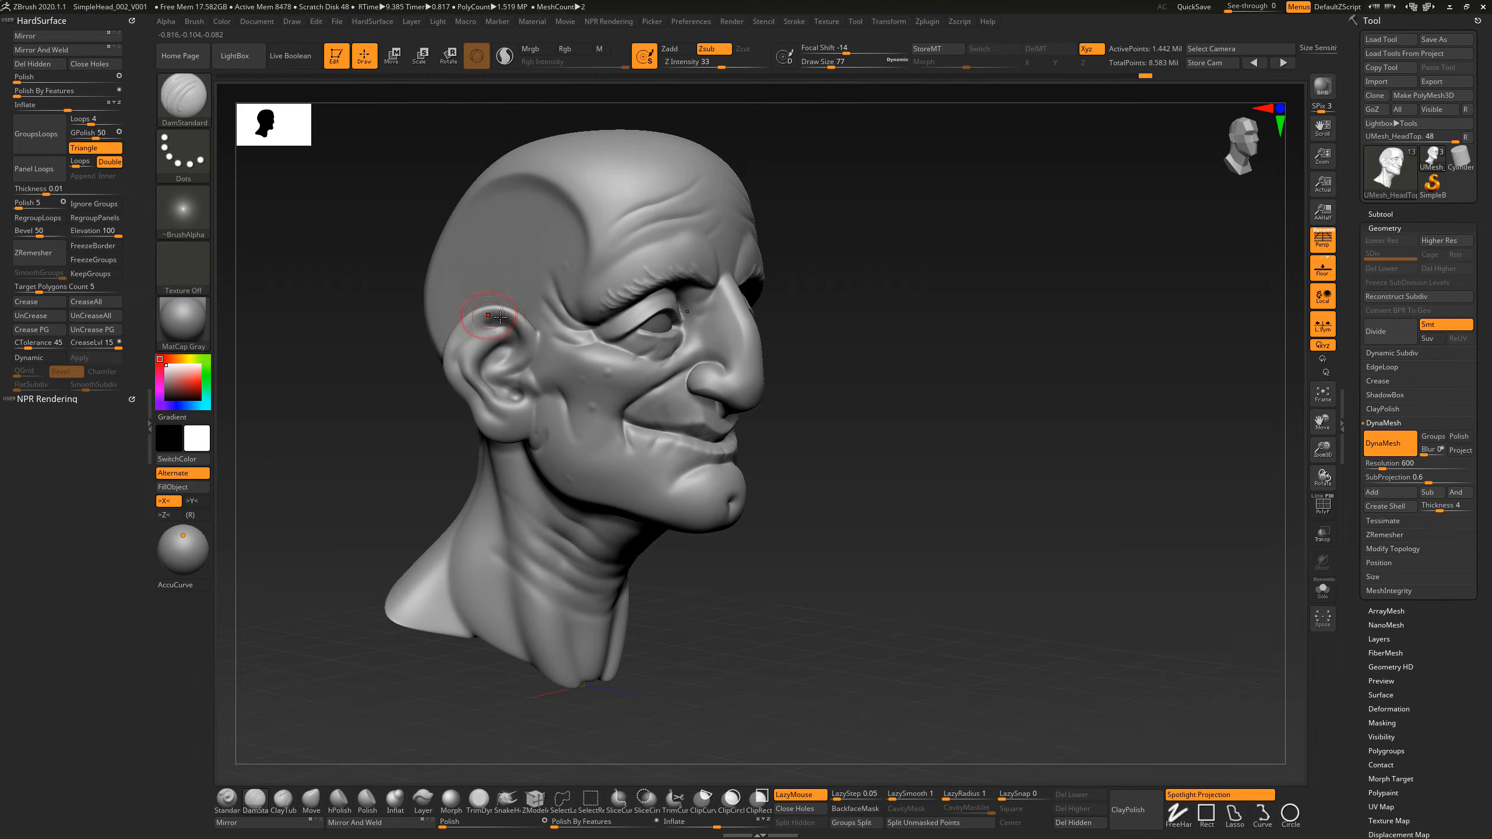
{"action": "left_click_drag", "start_coordinate": [492, 318], "coordinate": [507, 325]}
{"action": "key", "text": "shift"}
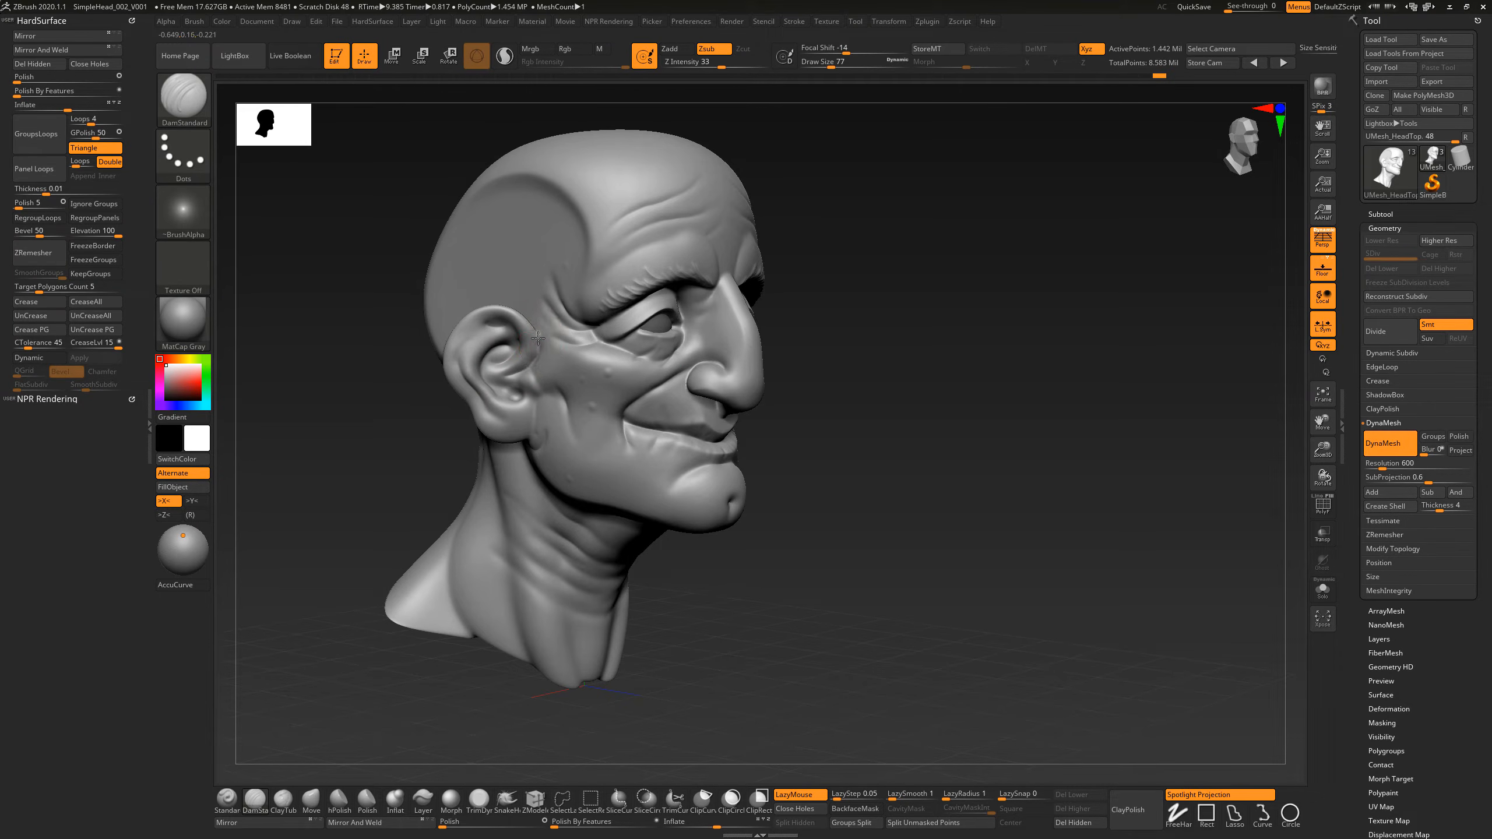
{"action": "left_click_drag", "start_coordinate": [935, 377], "coordinate": [869, 368]}
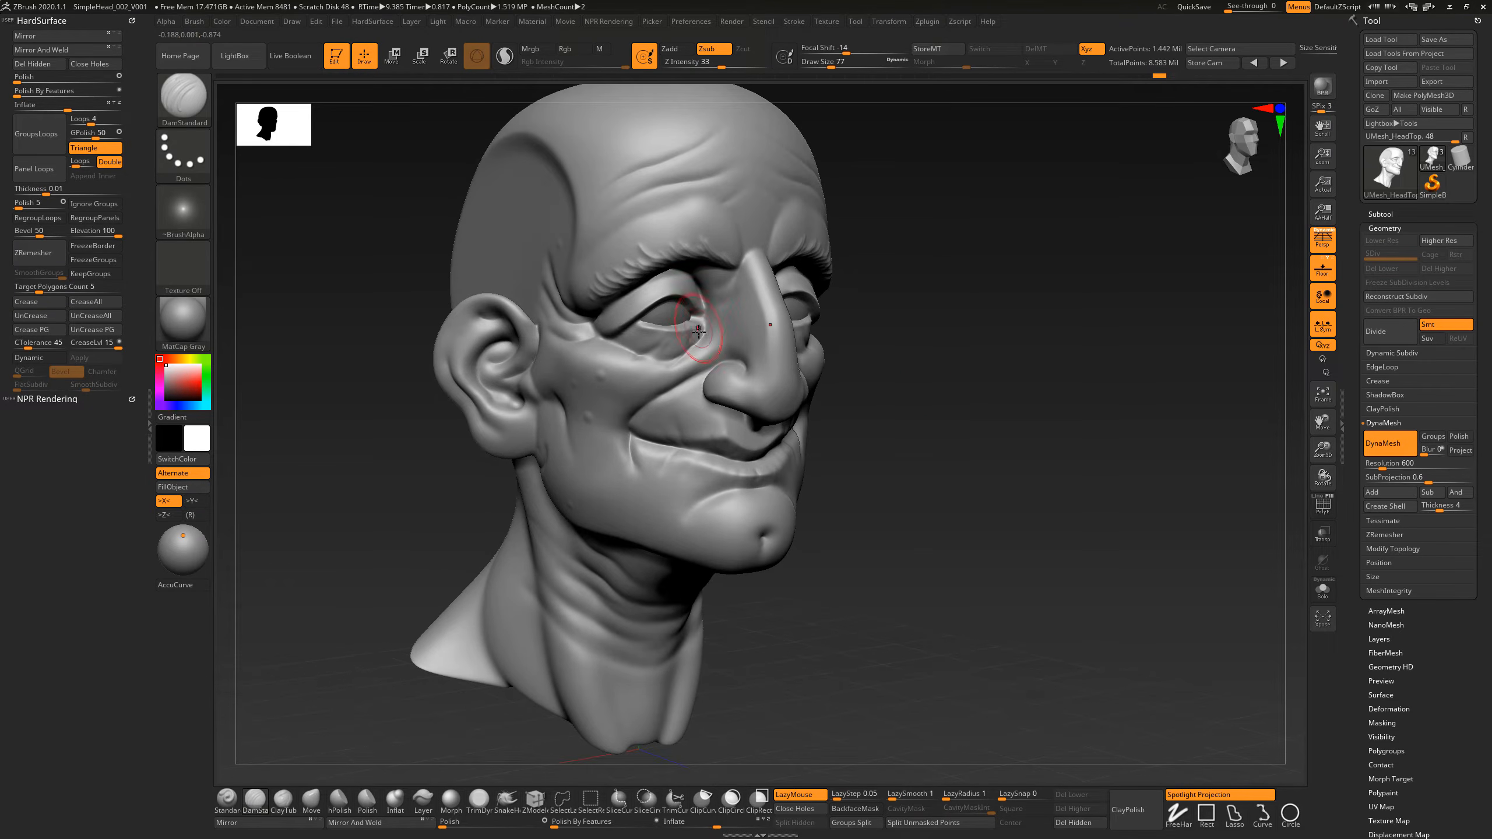
Carve skin creases at the inner eye corner beside the nose and up around the brow
{"action": "left_click_drag", "start_coordinate": [699, 329], "coordinate": [695, 342]}
{"action": "left_click_drag", "start_coordinate": [886, 299], "coordinate": [900, 301]}
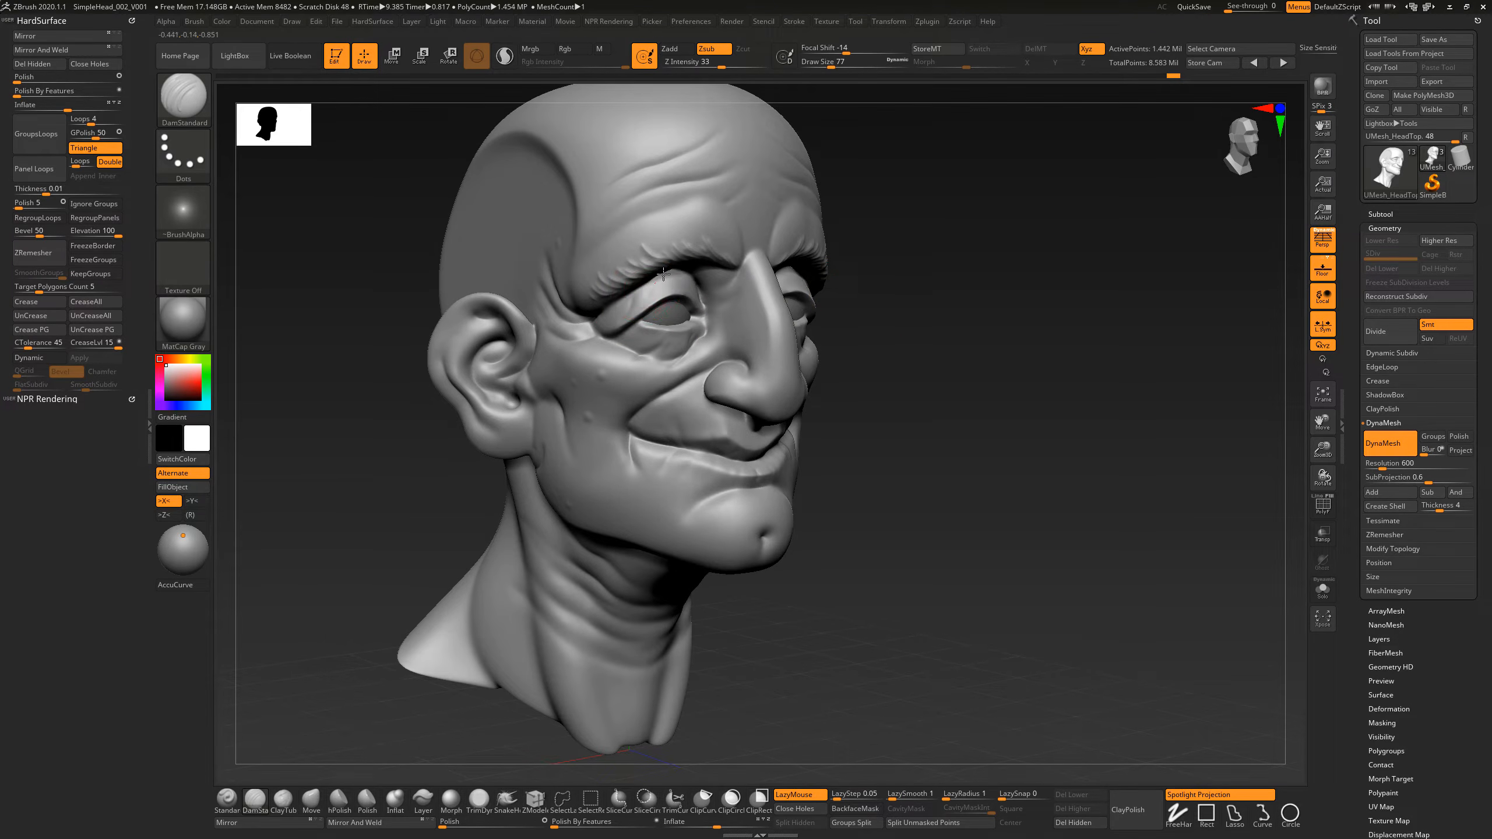
{"action": "mouse_move", "coordinate": [905, 308]}
{"action": "left_mouse_down", "text": "shift"}
{"action": "mouse_move", "coordinate": [676, 248]}
{"action": "mouse_move", "coordinate": [642, 252]}
{"action": "mouse_move", "coordinate": [667, 238]}
{"action": "left_mouse_up", "text": "shift"}
{"action": "mouse_move", "coordinate": [939, 265]}
{"action": "left_mouse_down"}
{"action": "mouse_move", "coordinate": [909, 236]}
{"action": "mouse_move", "coordinate": [888, 261]}
{"action": "mouse_move", "coordinate": [902, 267]}
{"action": "left_mouse_up"}
Set the draw size to 35 and carve fine hair strands along the eyebrows out to their outer ends
{"action": "key", "text": "s"}
{"action": "key", "text": "s"}
{"action": "left_click_drag", "start_coordinate": [804, 255], "coordinate": [799, 255]}
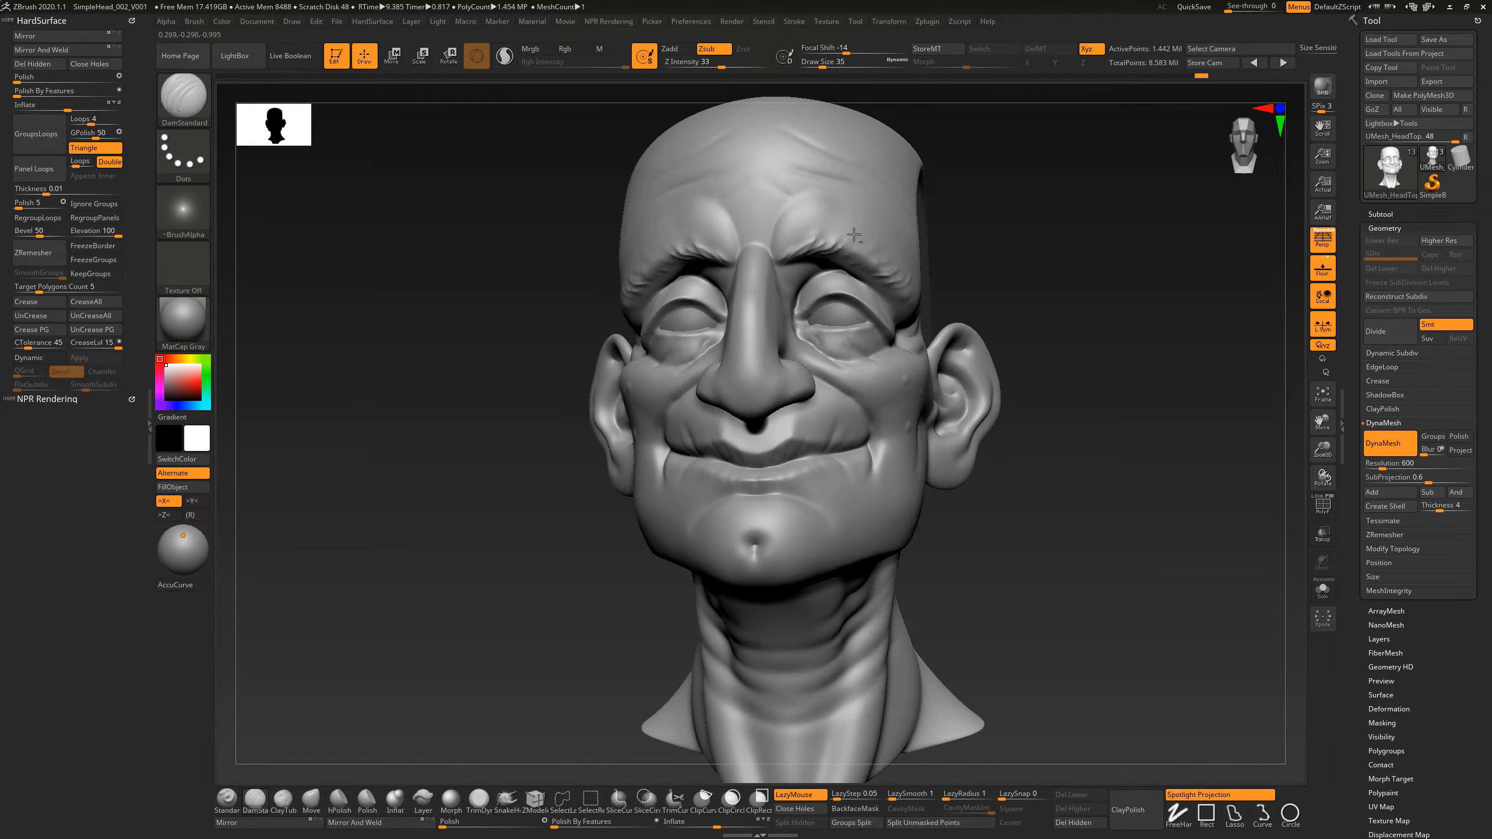
{"action": "left_click_drag", "start_coordinate": [850, 250], "coordinate": [859, 242]}
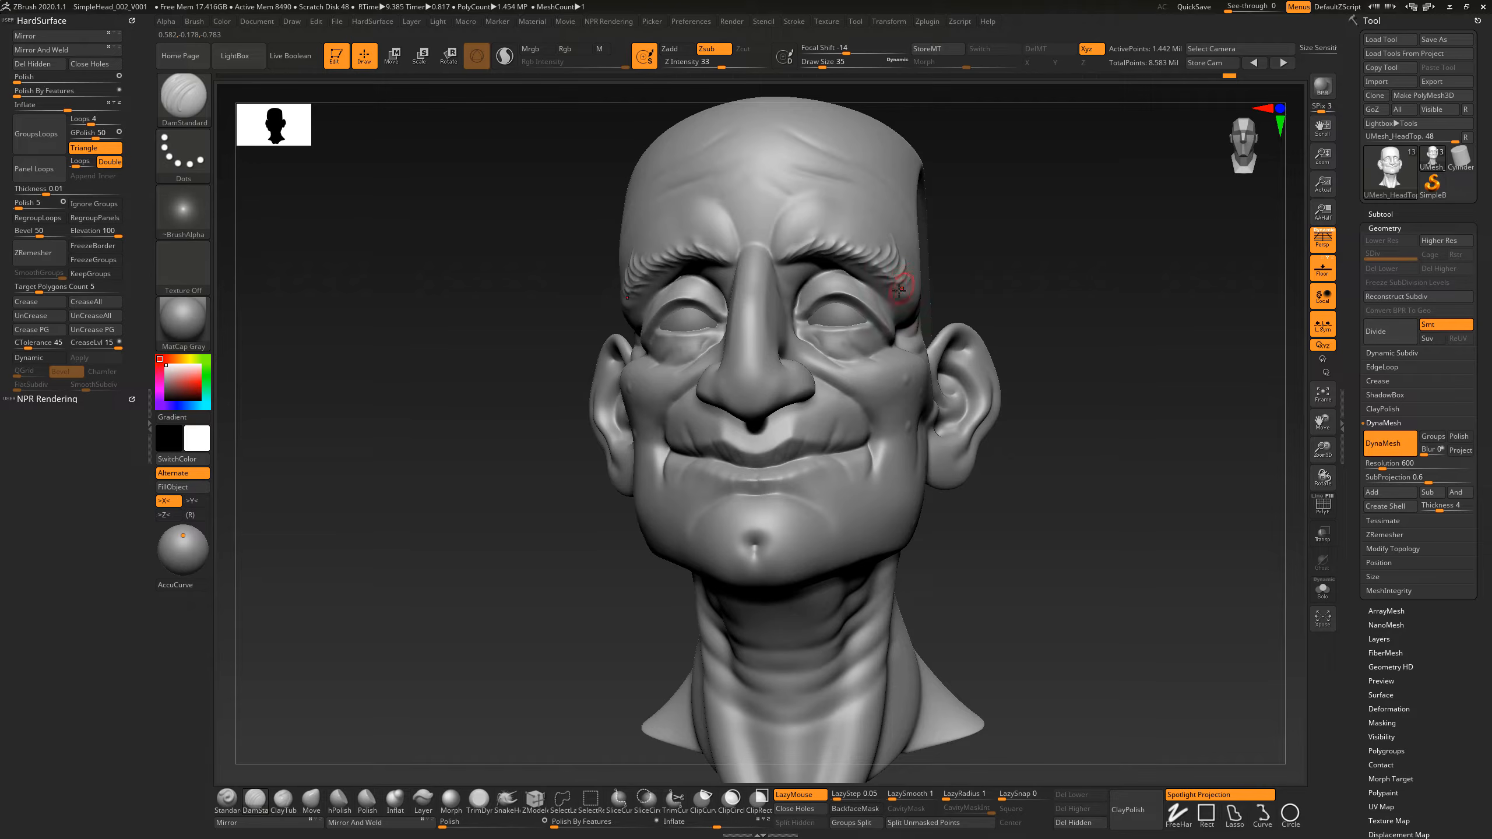
{"action": "left_click_drag", "start_coordinate": [959, 255], "coordinate": [950, 276]}
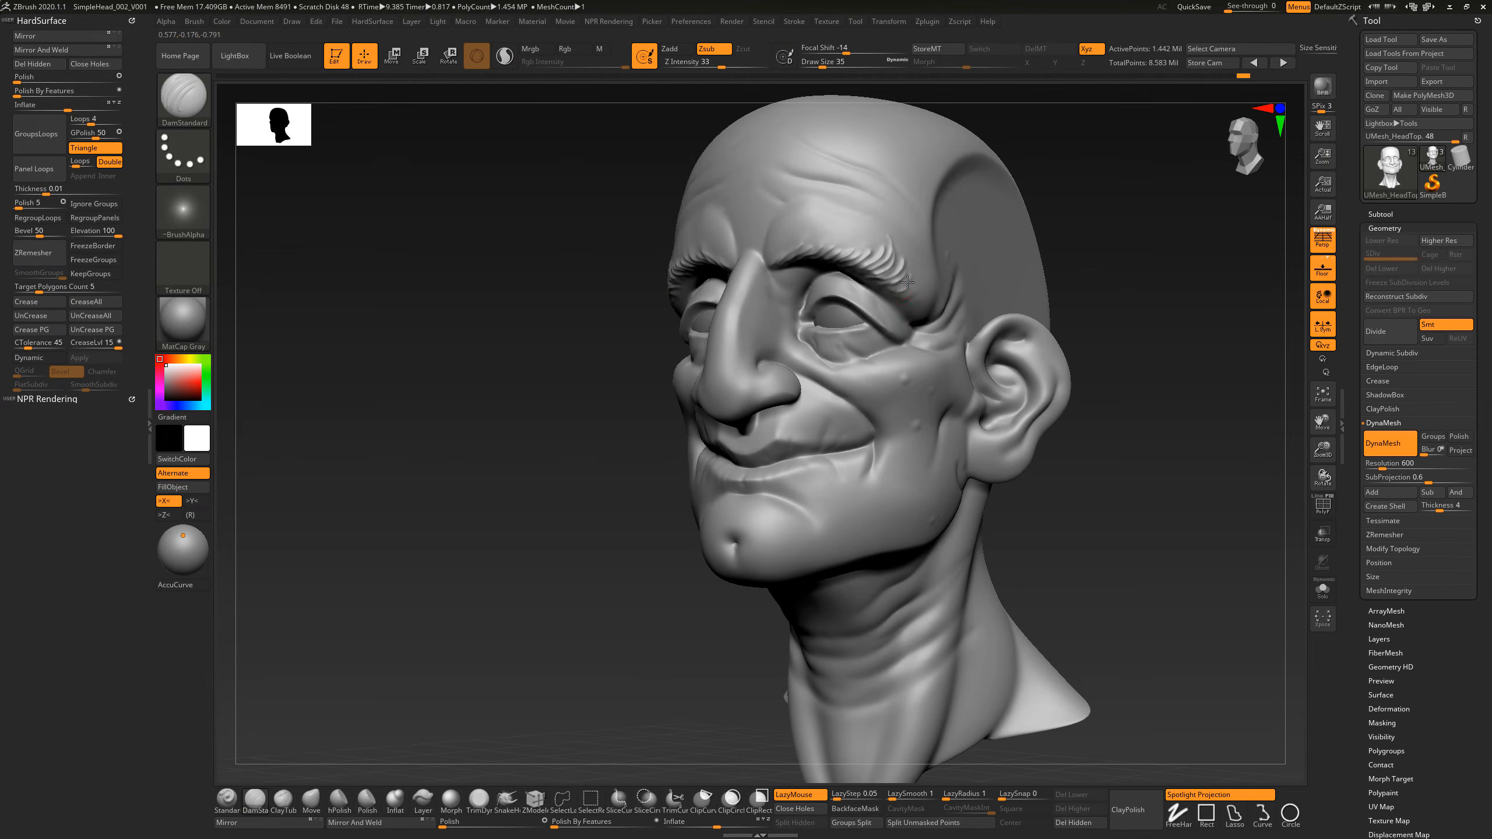
{"action": "left_click_drag", "start_coordinate": [1052, 253], "coordinate": [1095, 251]}
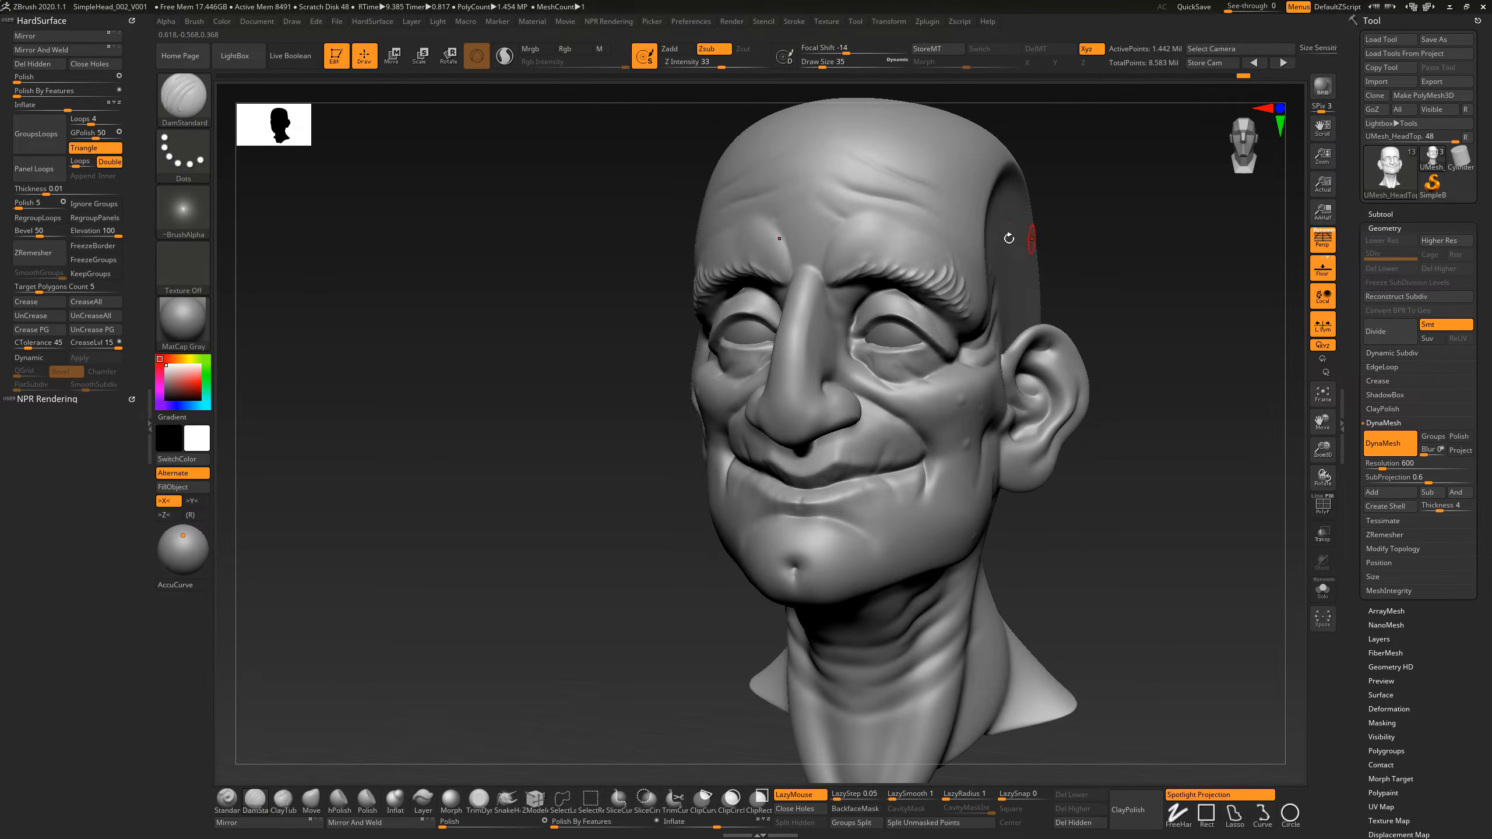
{"action": "left_click_drag", "start_coordinate": [965, 307], "coordinate": [963, 284], "text": "shift"}
{"action": "mouse_move", "coordinate": [1105, 295]}
{"action": "left_mouse_down"}
{"action": "mouse_move", "coordinate": [1104, 338]}
{"action": "mouse_move", "coordinate": [1019, 332]}
{"action": "left_mouse_up"}
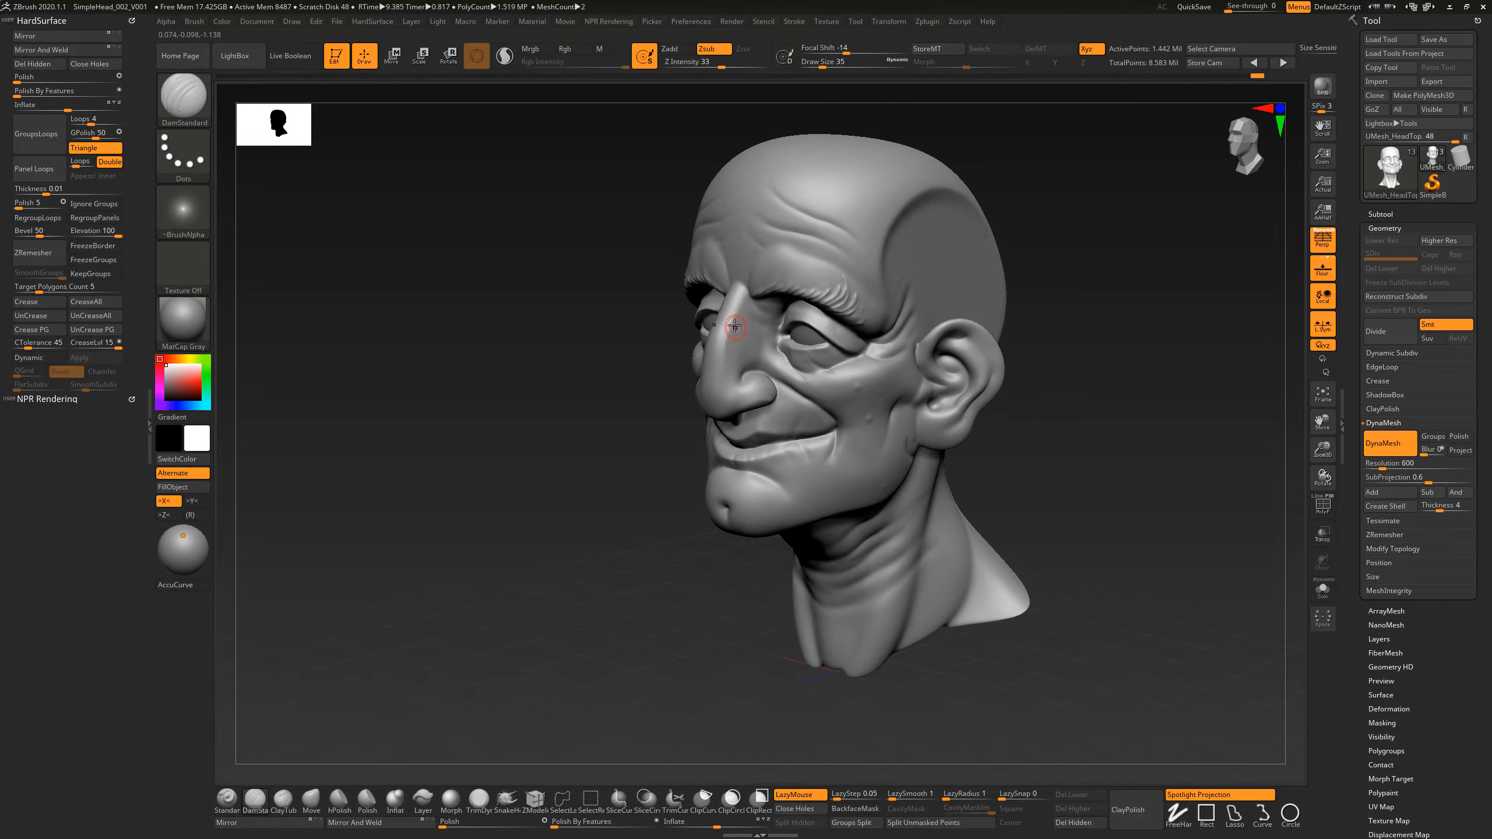
Set the draw size to 71 and carve creases along the side of the nose bridge toward the inner eye
{"action": "key", "text": "s"}
{"action": "left_click_drag", "start_coordinate": [734, 327], "coordinate": [743, 324]}
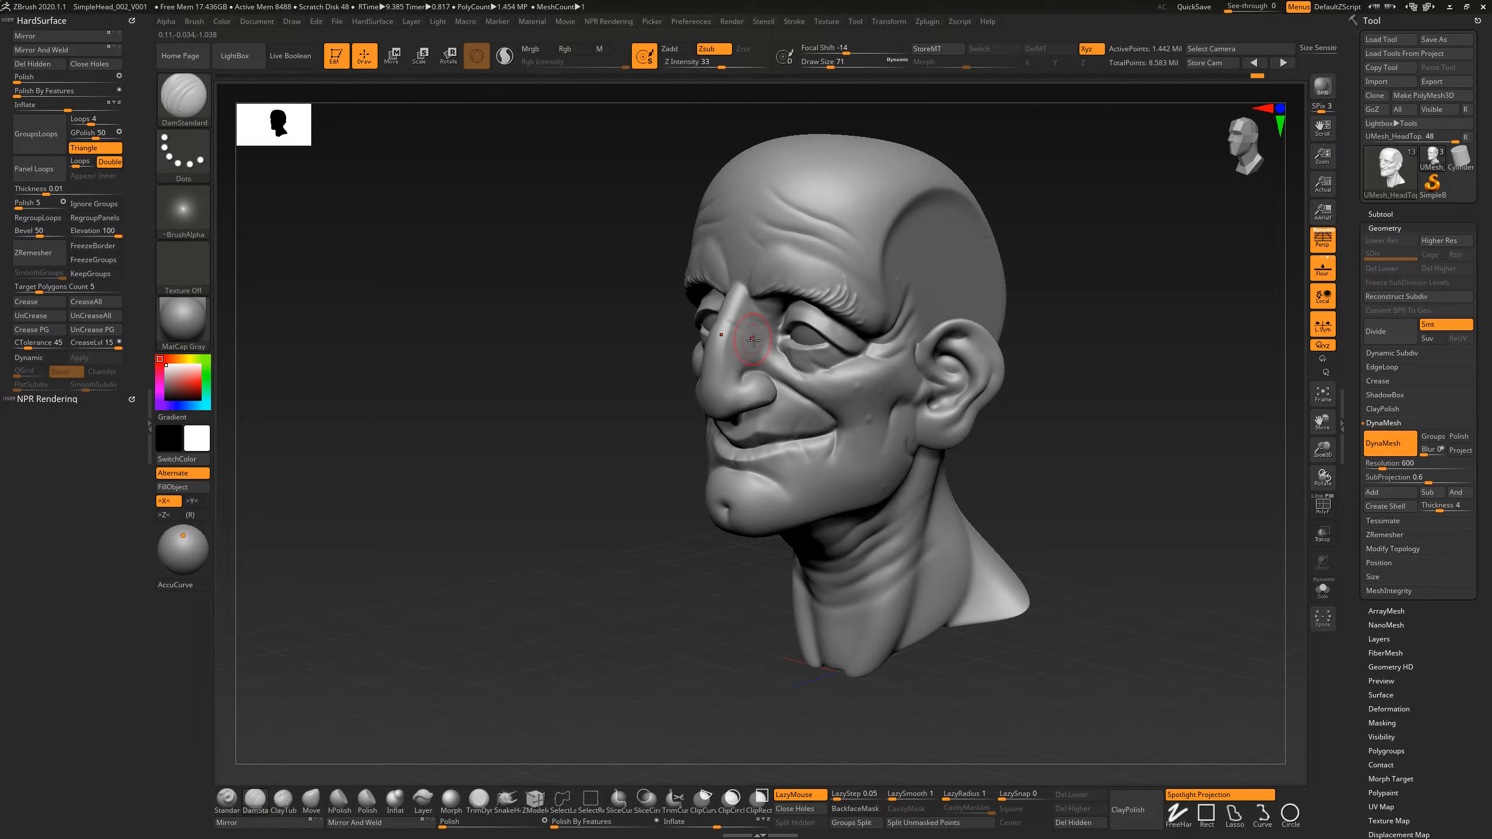
{"action": "mouse_move", "coordinate": [650, 338]}
{"action": "left_mouse_down"}
{"action": "mouse_move", "coordinate": [739, 331]}
{"action": "mouse_move", "coordinate": [726, 322]}
{"action": "left_mouse_up"}
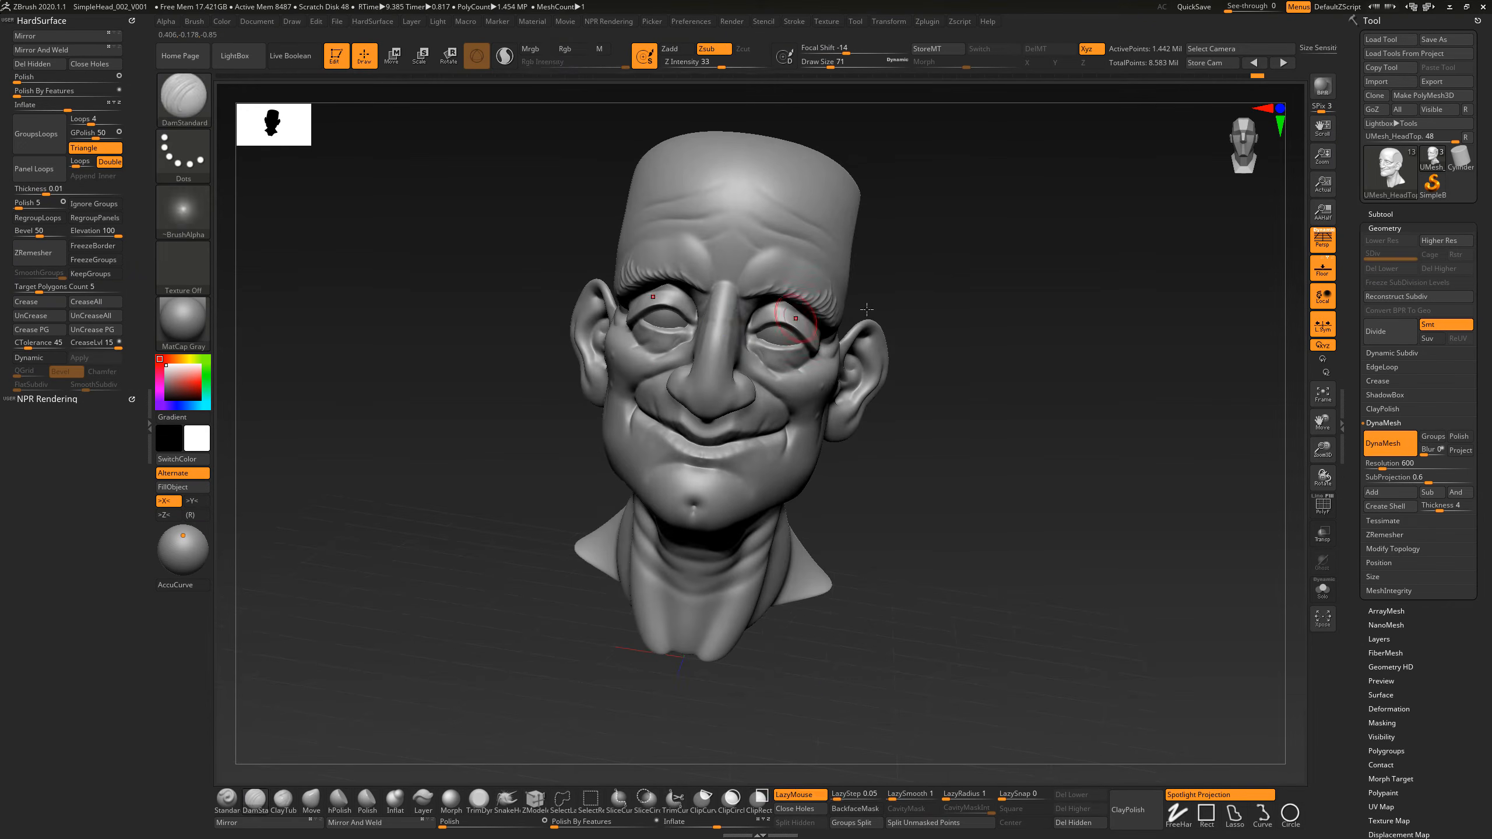
{"action": "left_click_drag", "start_coordinate": [947, 306], "coordinate": [831, 311]}
{"action": "left_click_drag", "start_coordinate": [745, 333], "coordinate": [738, 357], "text": "shift"}
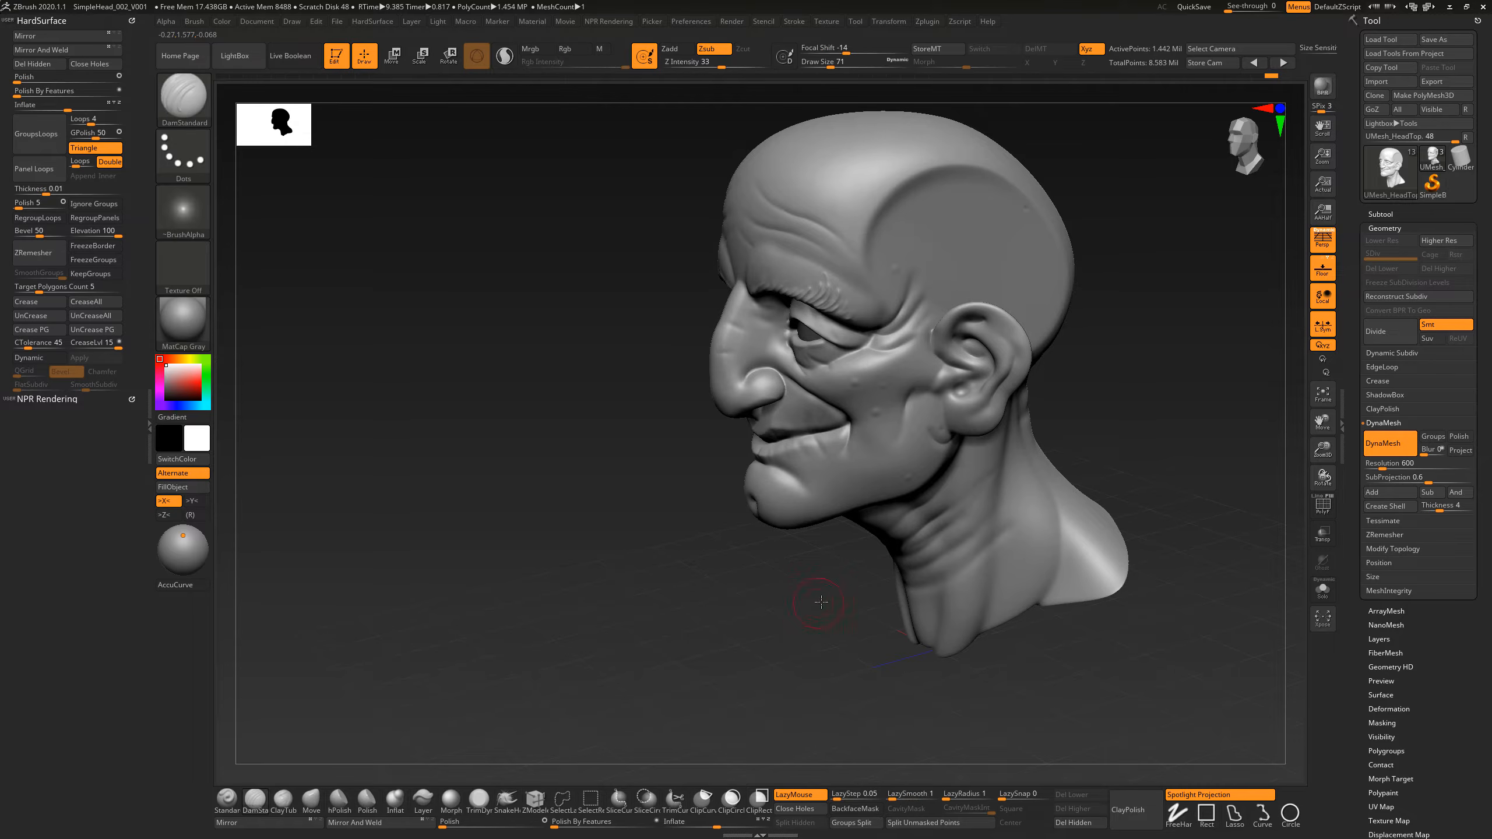
{"action": "mouse_move", "coordinate": [821, 601]}
{"action": "left_mouse_down"}
{"action": "mouse_move", "coordinate": [805, 613]}
{"action": "mouse_move", "coordinate": [852, 523]}
{"action": "mouse_move", "coordinate": [1103, 357]}
{"action": "mouse_move", "coordinate": [1034, 361]}
{"action": "left_mouse_up"}
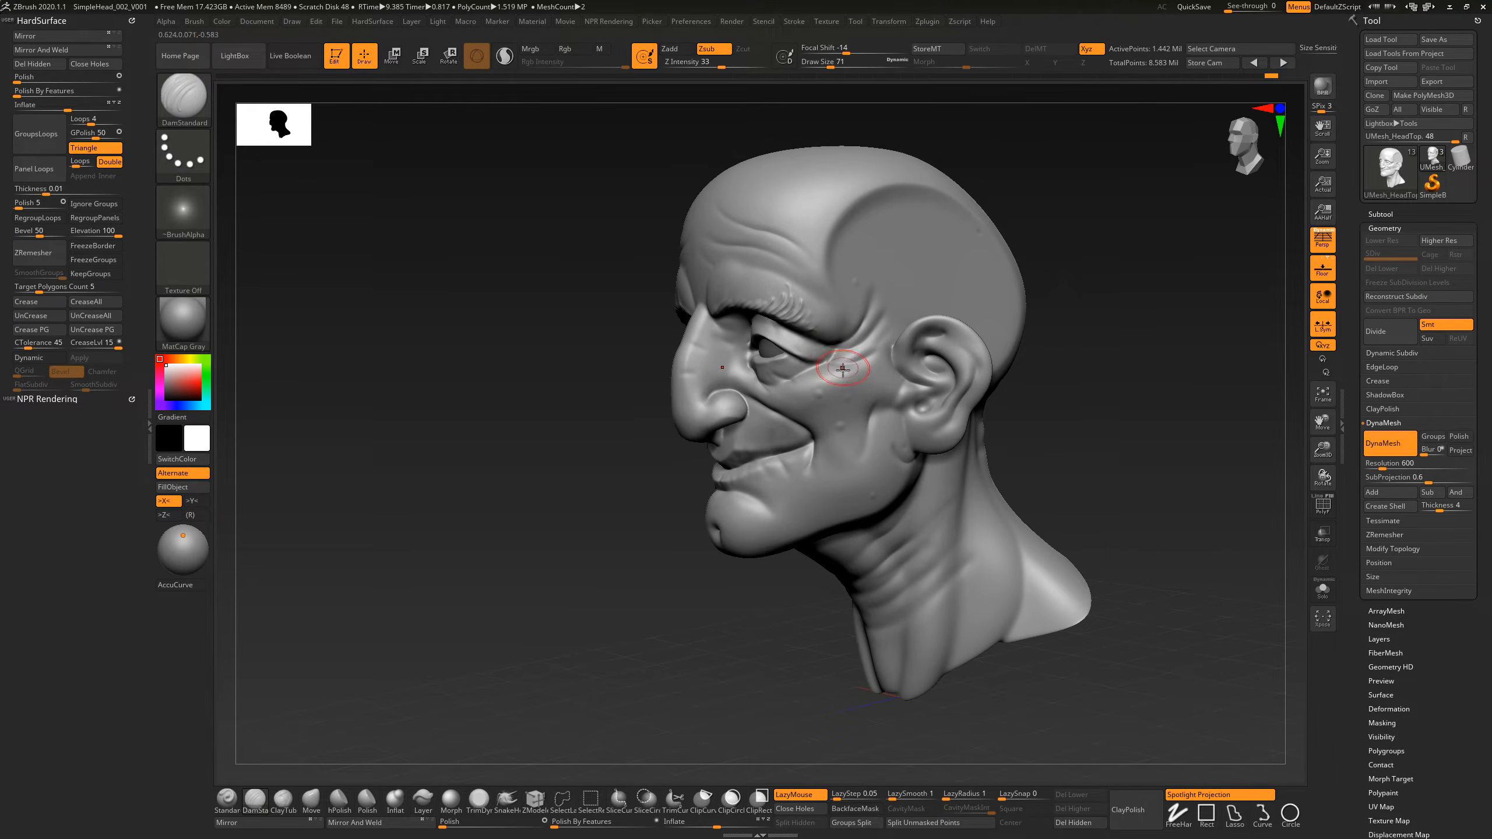
Carve wrinkles from the outer eye corner across the upper cheek toward the ear and smooth them
{"action": "mouse_move", "coordinate": [842, 368]}
{"action": "left_mouse_down"}
{"action": "mouse_move", "coordinate": [881, 363]}
{"action": "mouse_move", "coordinate": [833, 355]}
{"action": "left_mouse_up"}
{"action": "left_click_drag", "start_coordinate": [1012, 373], "coordinate": [1057, 378]}
{"action": "left_click_drag", "start_coordinate": [849, 400], "coordinate": [868, 381], "text": "shift"}
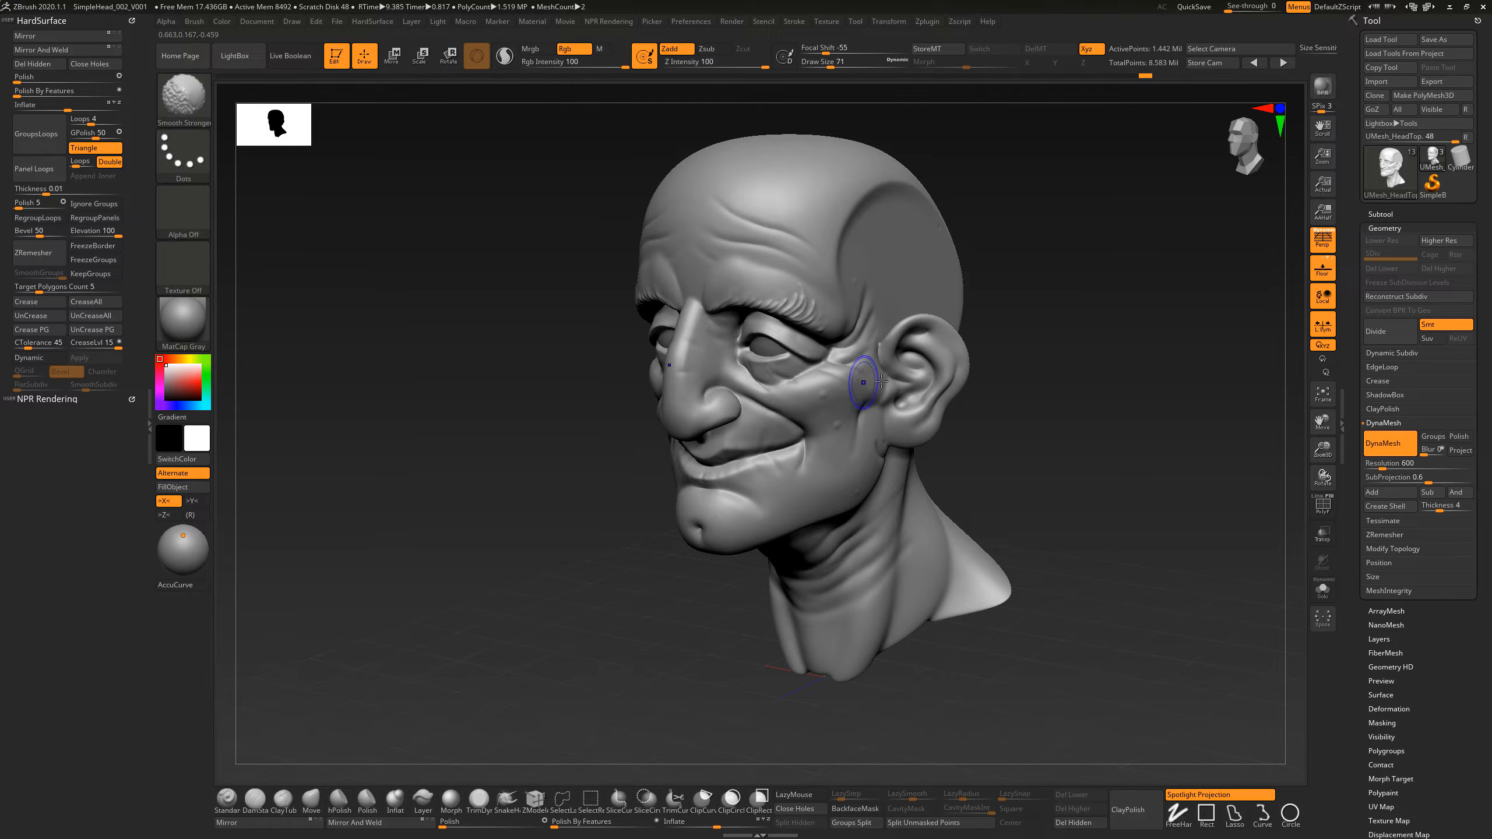
{"action": "mouse_move", "coordinate": [984, 380]}
{"action": "left_mouse_down"}
{"action": "mouse_move", "coordinate": [1019, 382]}
{"action": "mouse_move", "coordinate": [930, 373]}
{"action": "left_mouse_up"}
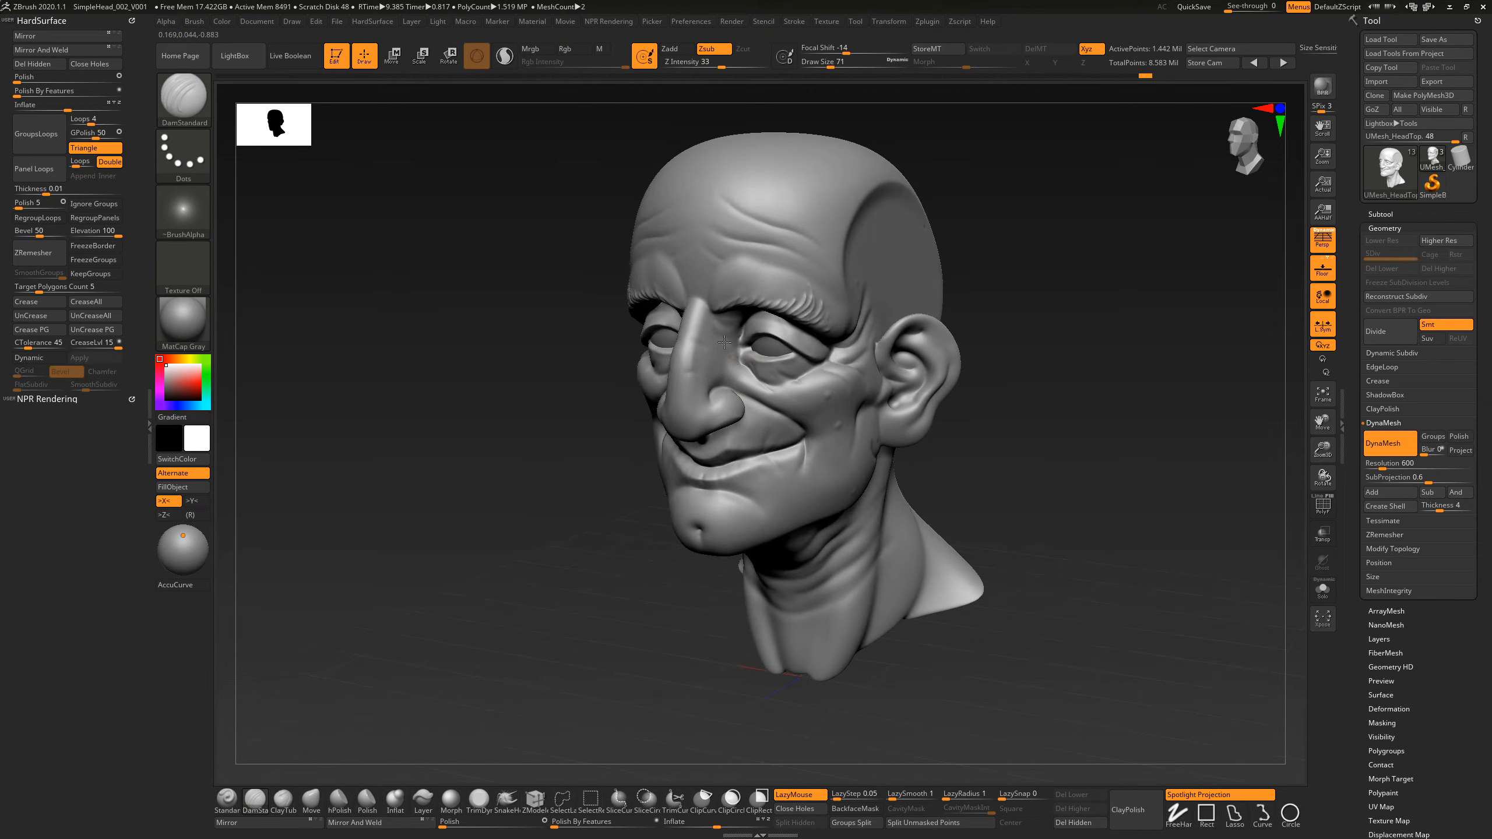
Smooth the area beside the nose, then carve and soften cheek folds running from the ear toward the jaw
{"action": "left_click_drag", "start_coordinate": [1005, 277], "coordinate": [729, 356]}
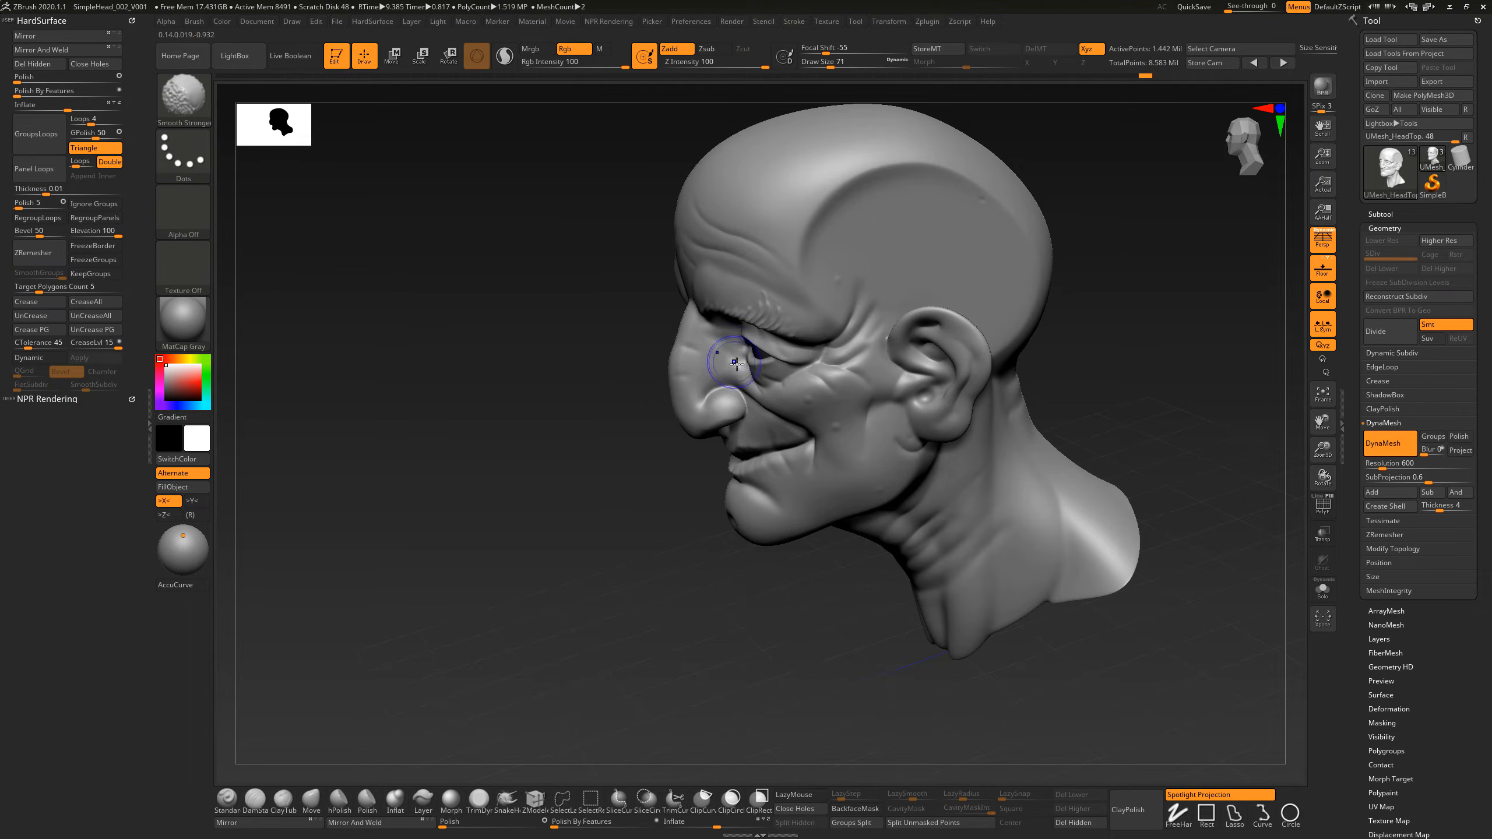
{"action": "left_click_drag", "start_coordinate": [1102, 330], "coordinate": [1079, 303]}
{"action": "mouse_move", "coordinate": [799, 402]}
{"action": "left_mouse_down"}
{"action": "mouse_move", "coordinate": [1015, 356]}
{"action": "mouse_move", "coordinate": [934, 382]}
{"action": "left_mouse_up"}
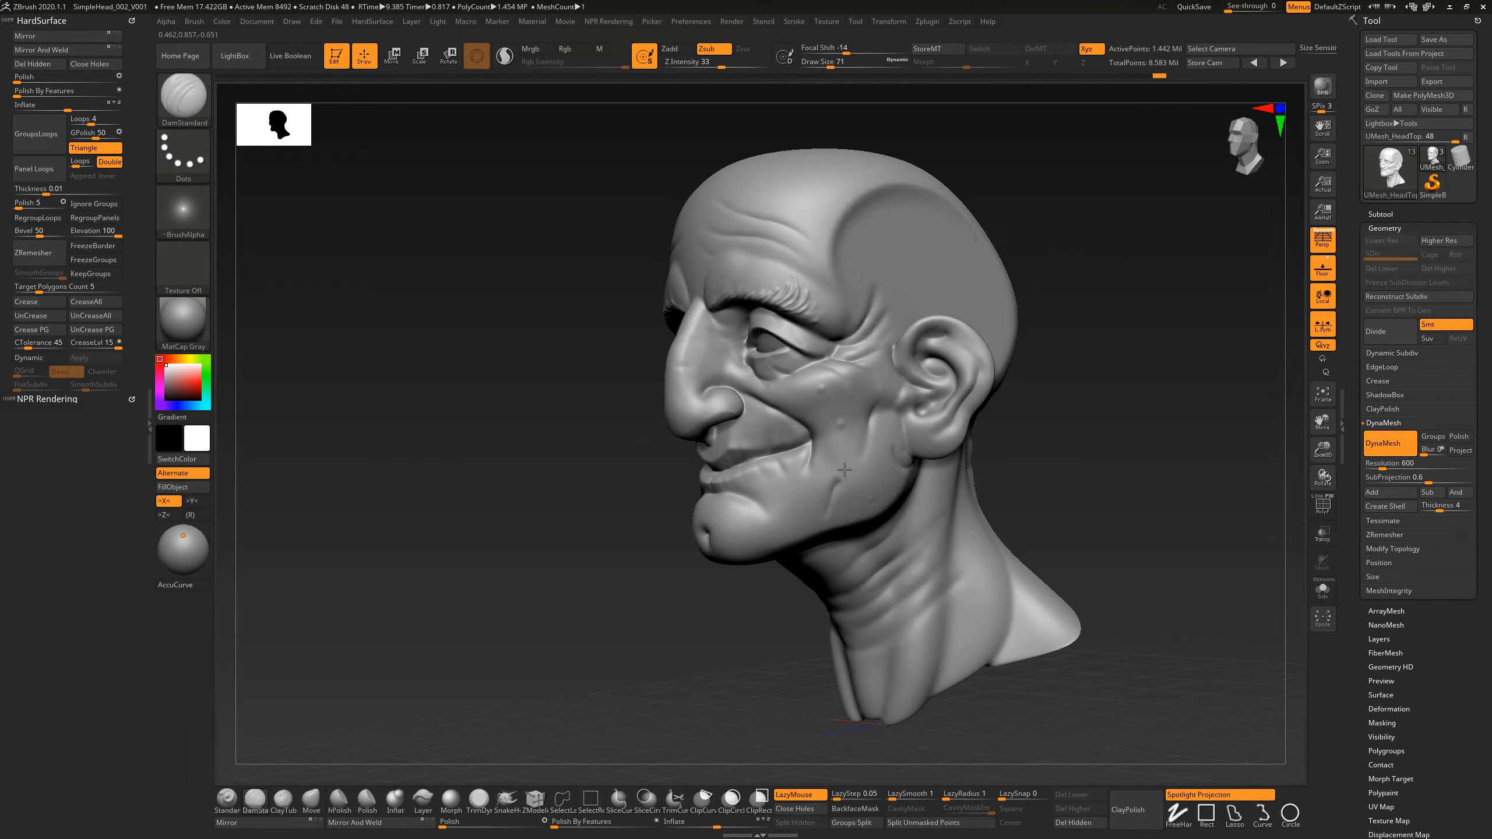
{"action": "key", "text": "shift"}
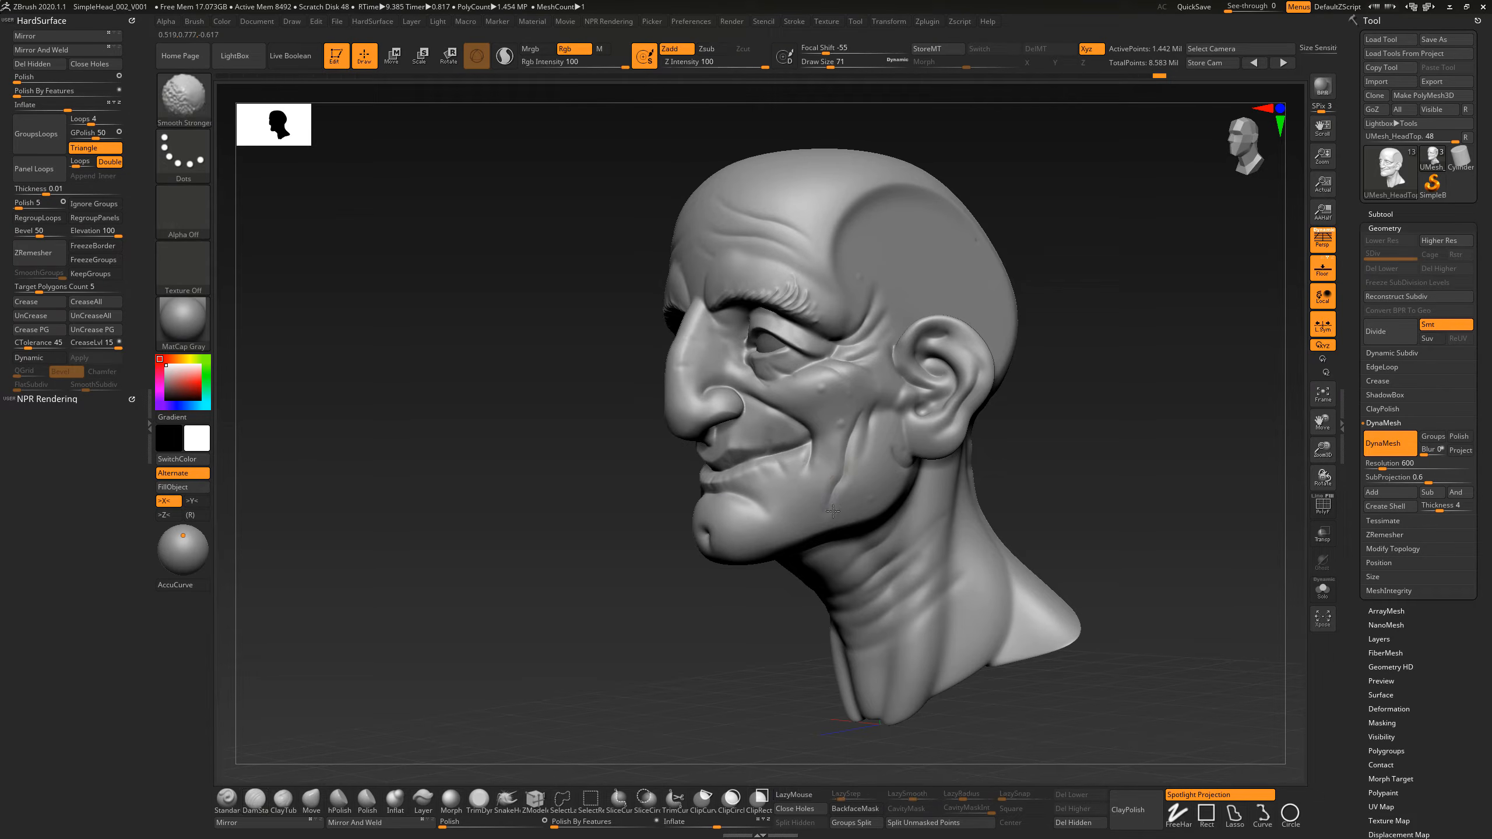
{"action": "left_click_drag", "start_coordinate": [845, 473], "coordinate": [862, 473], "text": "shift"}
{"action": "mouse_move", "coordinate": [1001, 417]}
{"action": "left_mouse_down"}
{"action": "mouse_move", "coordinate": [1075, 387]}
{"action": "mouse_move", "coordinate": [1072, 445]}
{"action": "mouse_move", "coordinate": [1024, 444]}
{"action": "mouse_move", "coordinate": [1057, 470]}
{"action": "mouse_move", "coordinate": [1051, 483]}
{"action": "mouse_move", "coordinate": [992, 516]}
{"action": "mouse_move", "coordinate": [988, 492]}
{"action": "mouse_move", "coordinate": [940, 468]}
{"action": "mouse_move", "coordinate": [936, 370]}
{"action": "mouse_move", "coordinate": [903, 332]}
{"action": "left_mouse_up"}
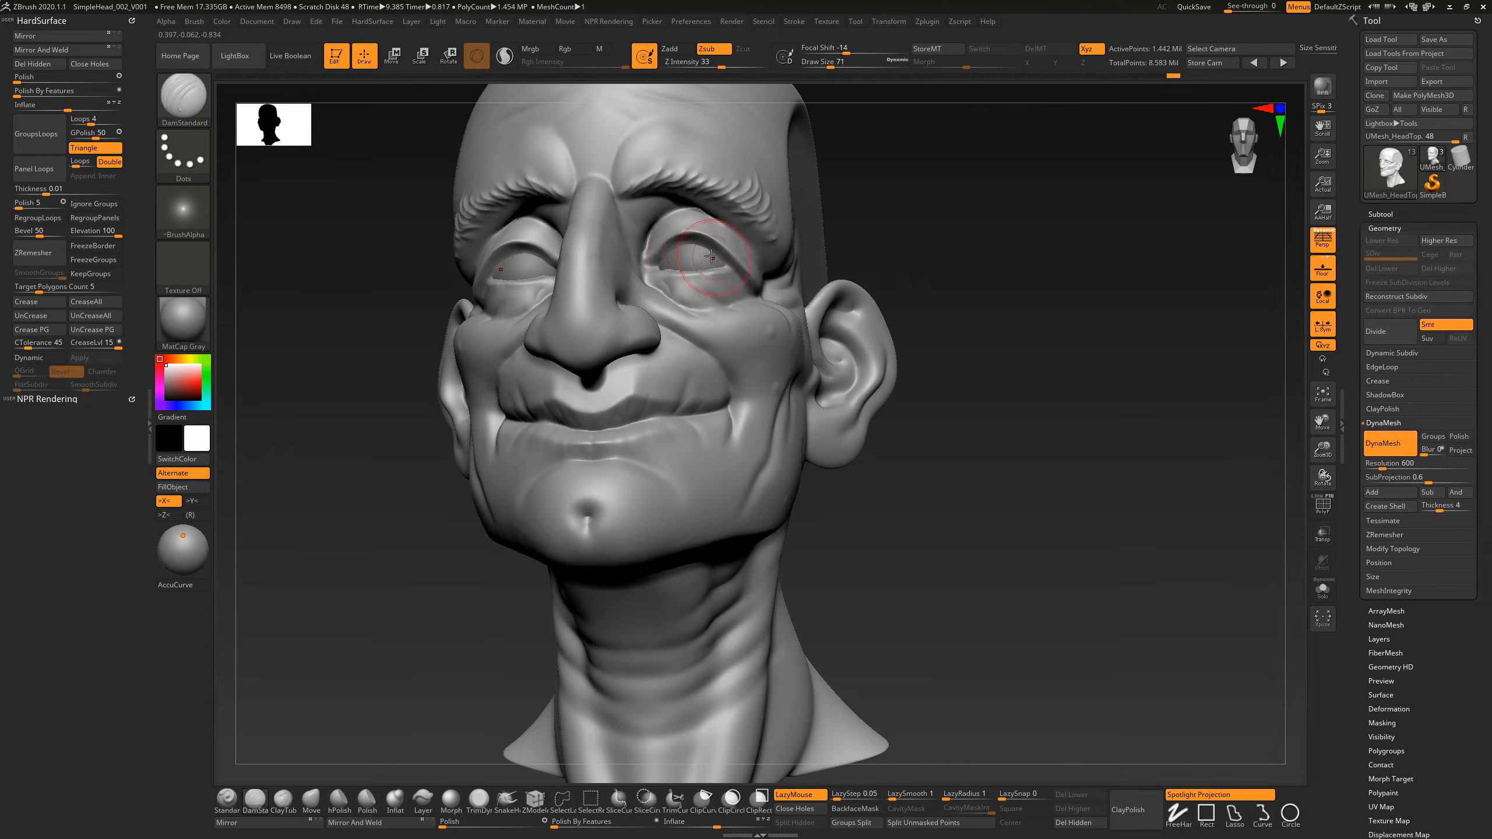
Choose the IMM Primitives brush and insert a cylinder symmetrically on both sides of the neck as bolts
{"action": "mouse_move", "coordinate": [934, 367]}
{"action": "left_mouse_down"}
{"action": "mouse_move", "coordinate": [1009, 387]}
{"action": "mouse_move", "coordinate": [969, 378]}
{"action": "mouse_move", "coordinate": [959, 417]}
{"action": "left_mouse_up"}
{"action": "key", "text": "b"}
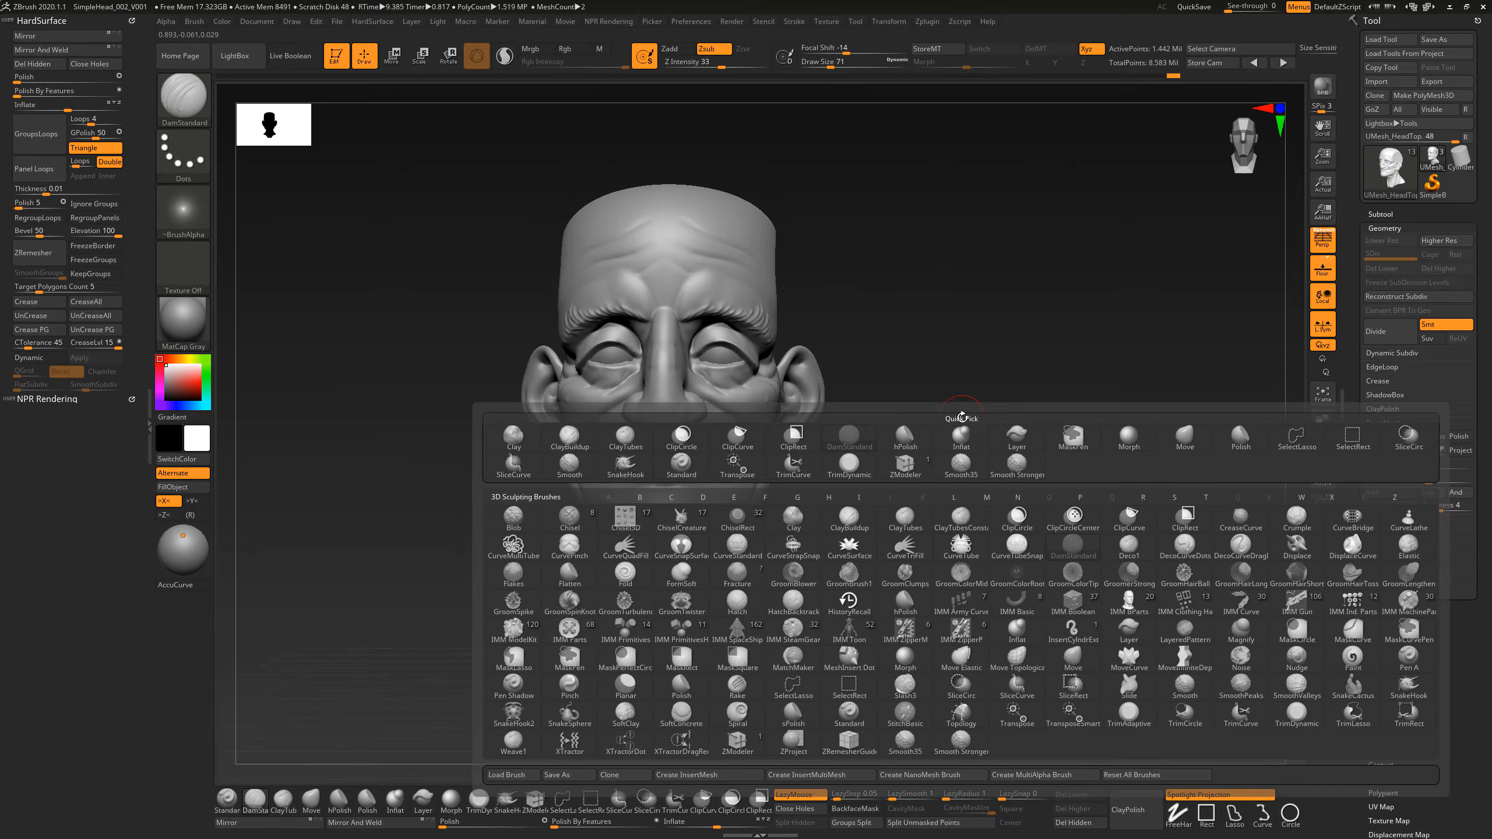
{"action": "key", "text": "i"}
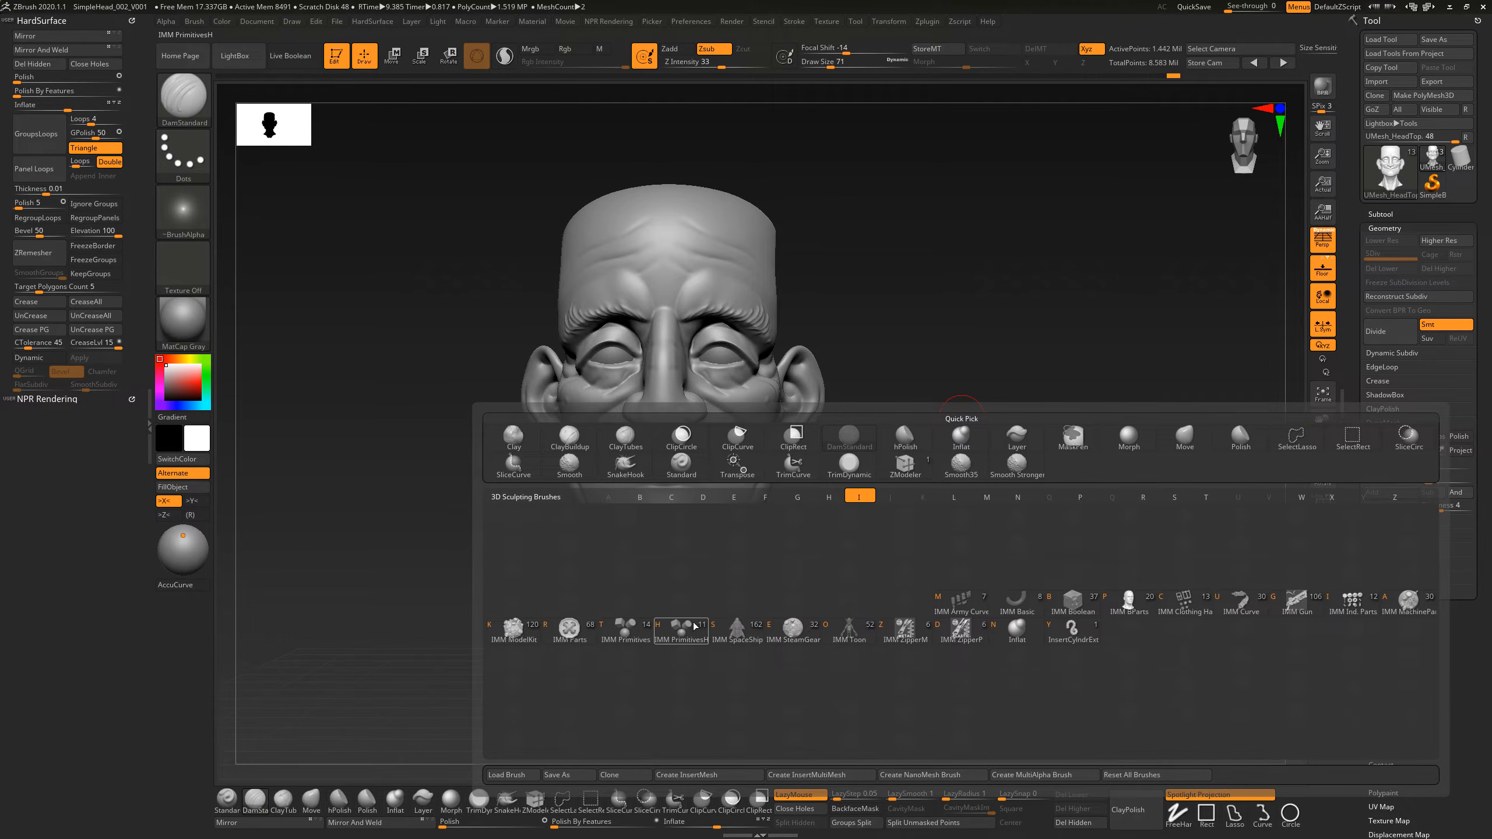
{"action": "mouse_move", "coordinate": [692, 627]}
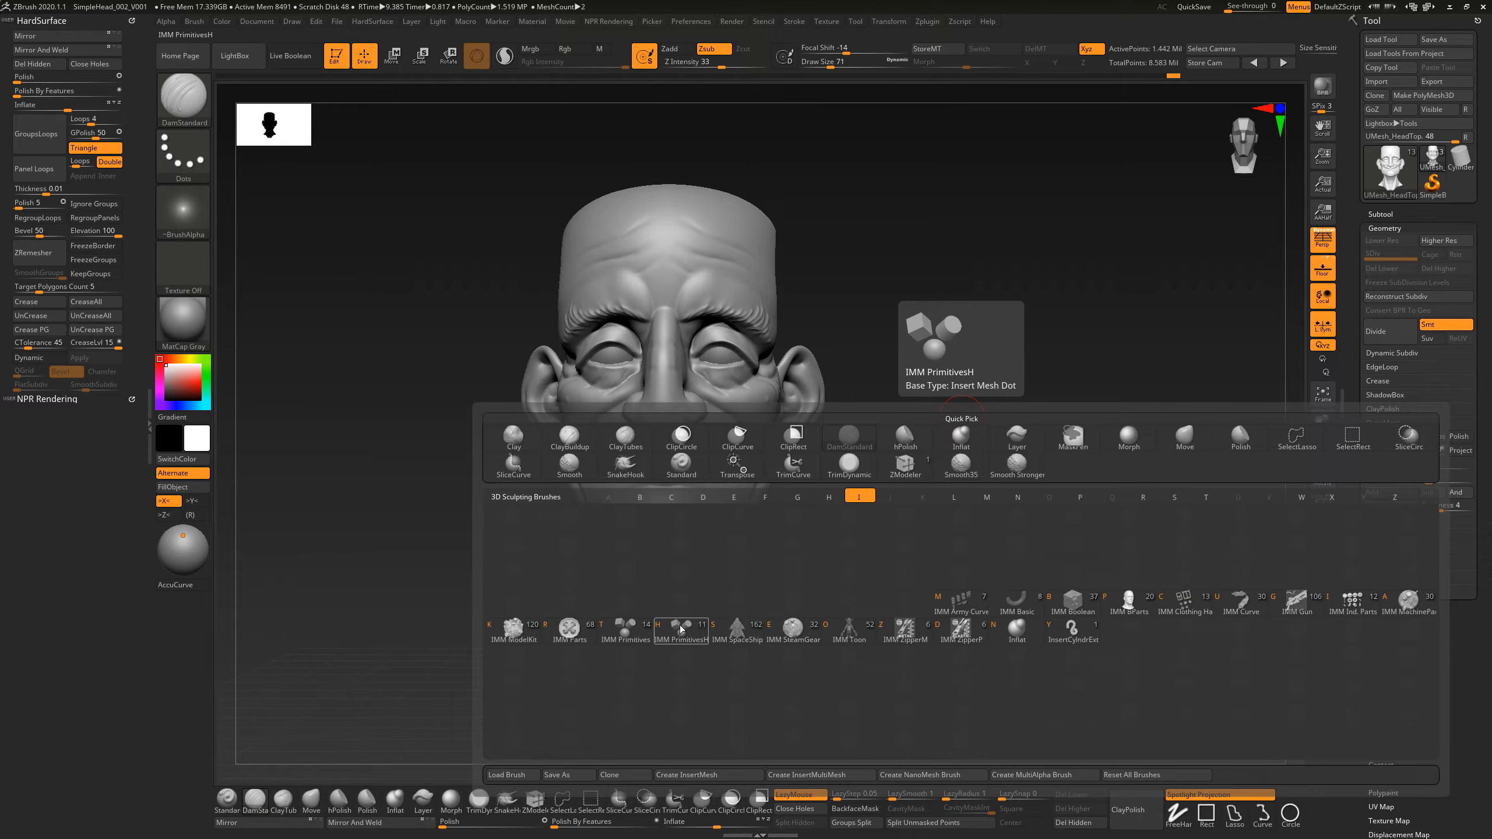
{"action": "left_click", "coordinate": [632, 633]}
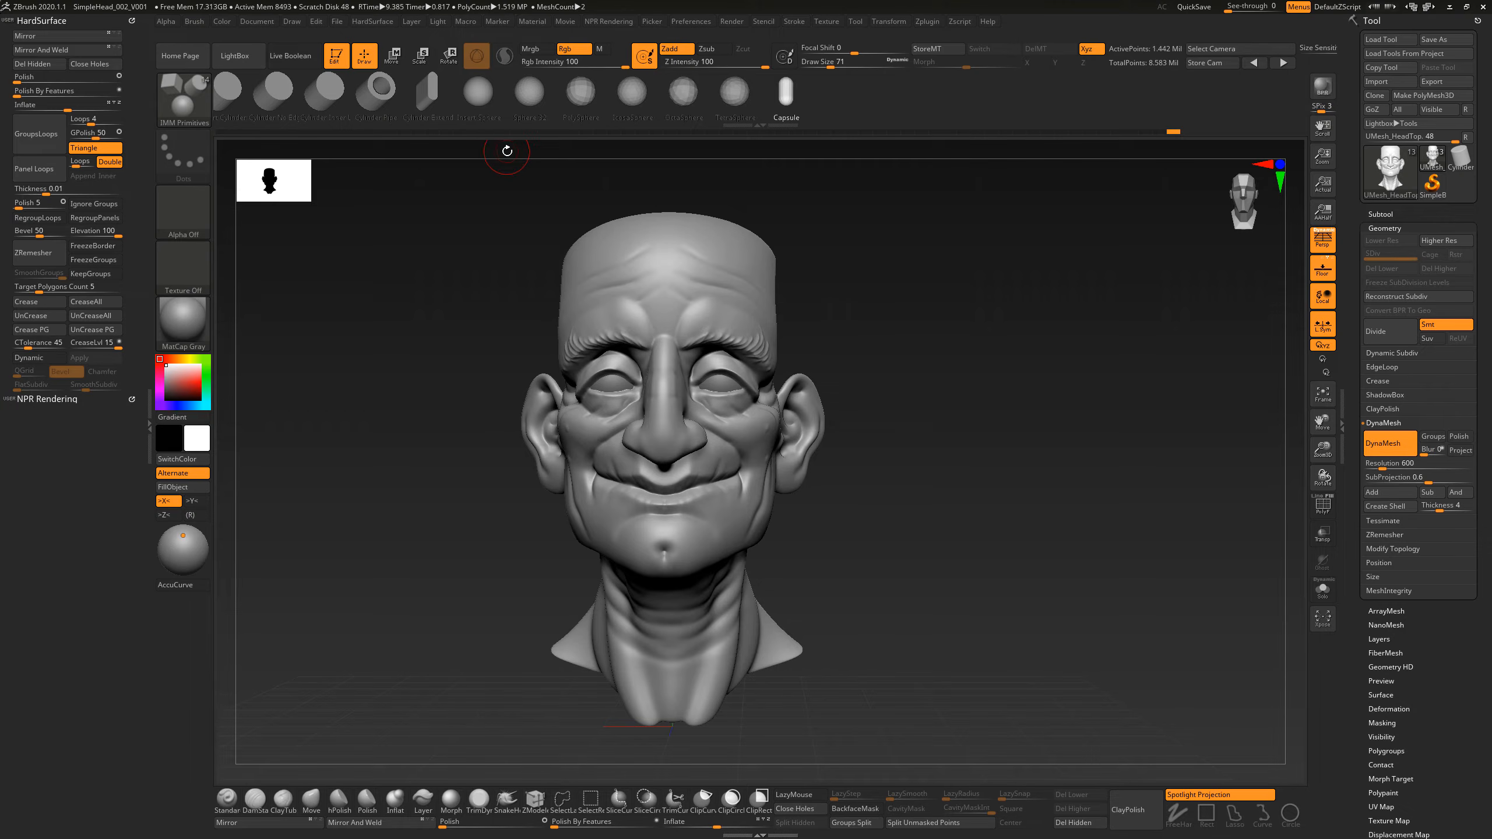
{"action": "left_click_drag", "start_coordinate": [909, 382], "coordinate": [690, 308]}
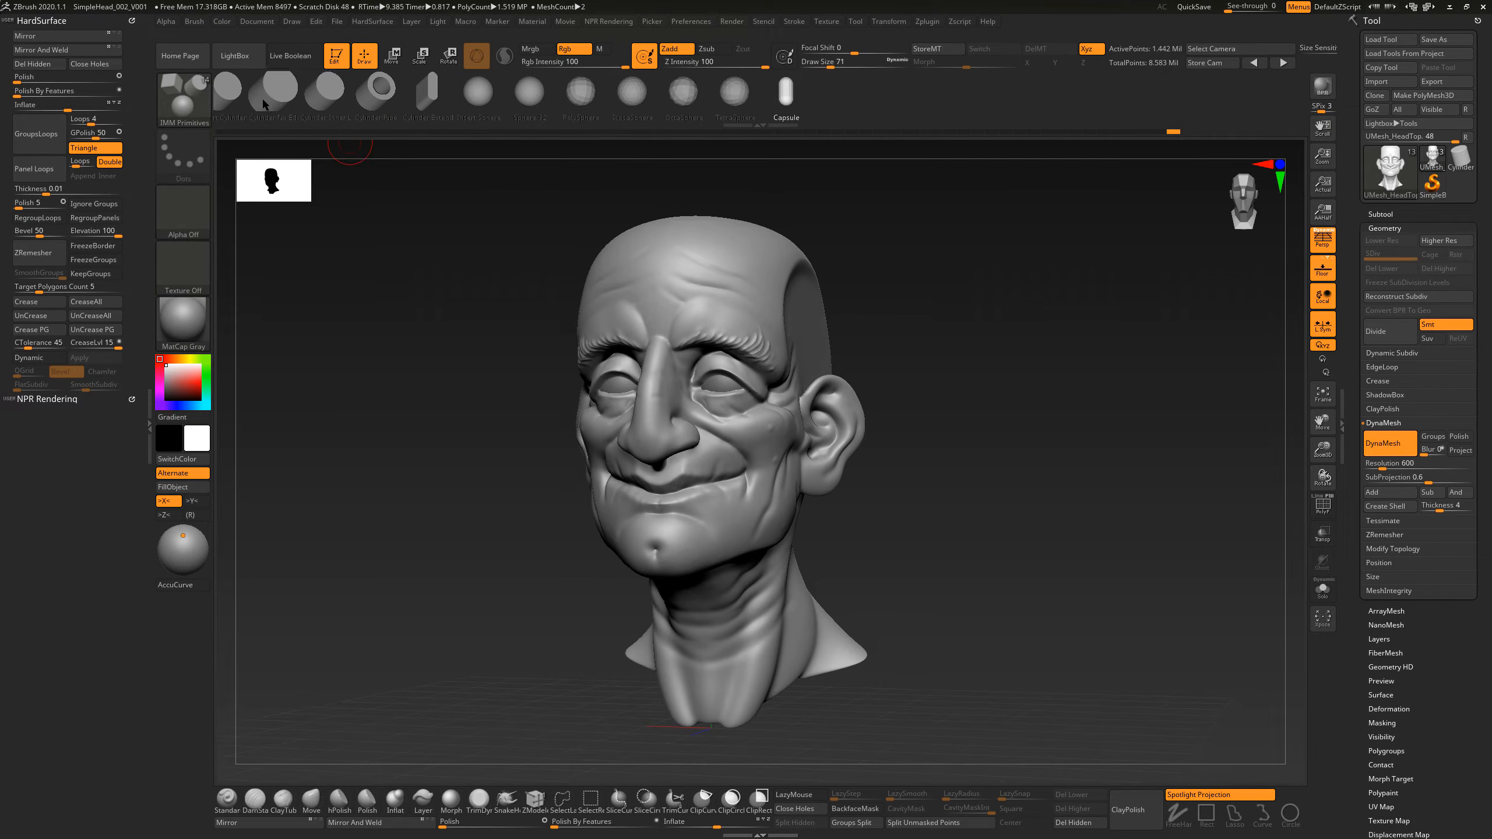
{"action": "left_click_drag", "start_coordinate": [899, 543], "coordinate": [869, 620]}
{"action": "left_click_drag", "start_coordinate": [881, 599], "coordinate": [779, 442], "text": "shift"}
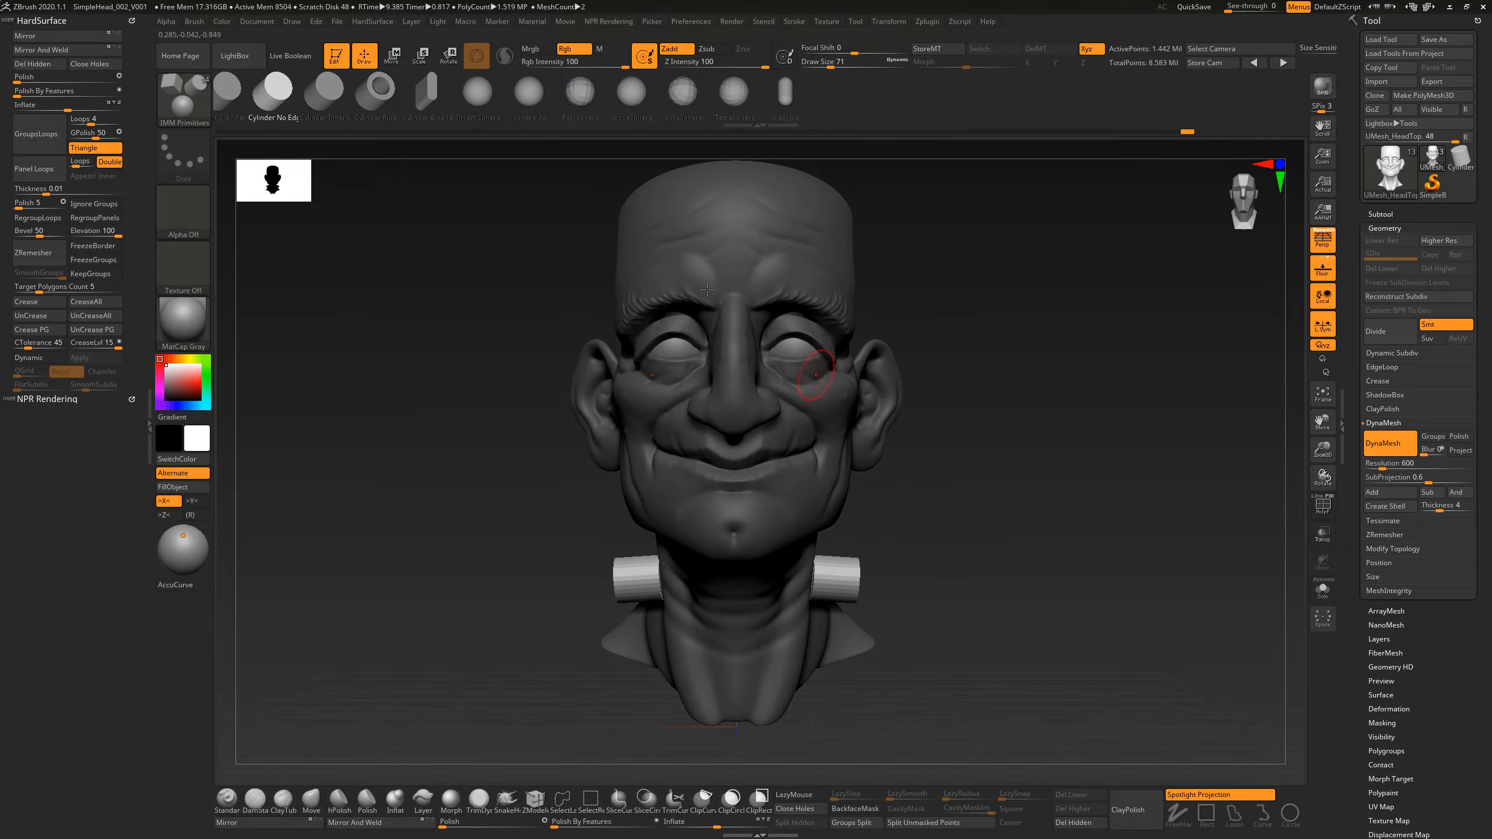
Move and scale the inserted cylinders with the gizmo into short, wide bolt pieces partly embedded in the neck
{"action": "left_click", "coordinate": [392, 56]}
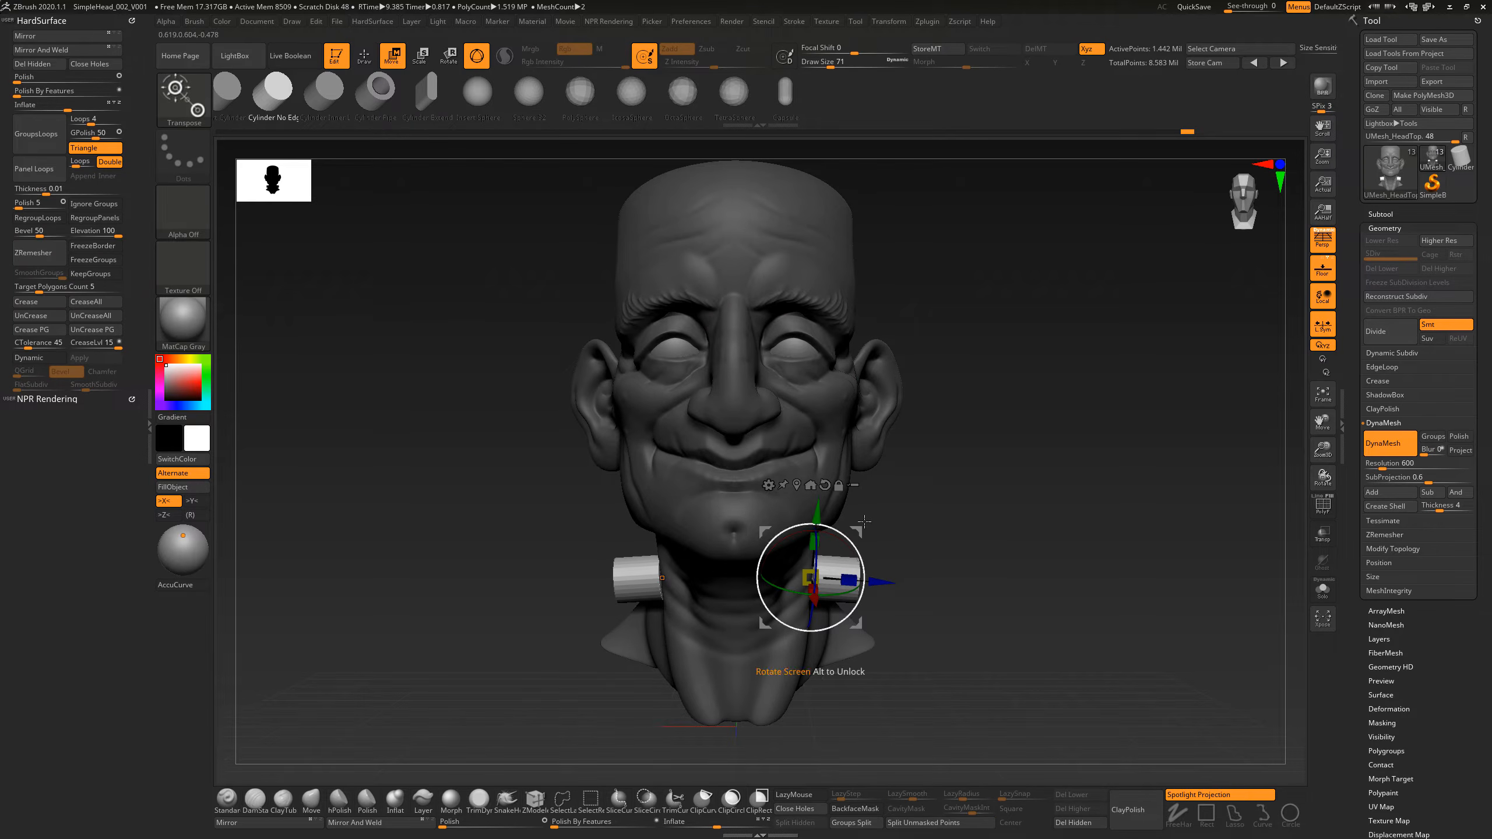
{"action": "left_click_drag", "start_coordinate": [884, 544], "coordinate": [806, 536]}
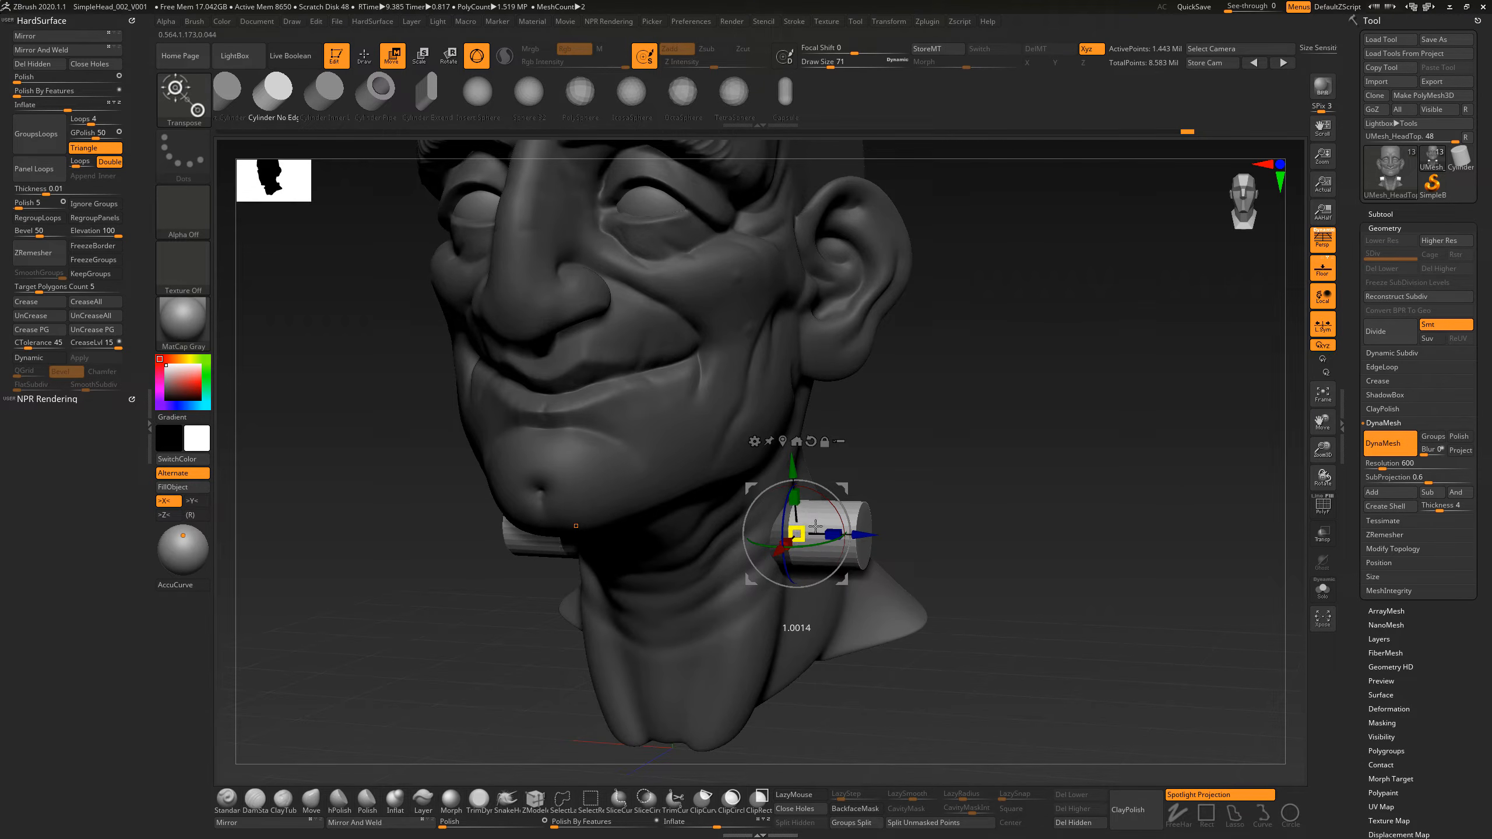
{"action": "left_click_drag", "start_coordinate": [816, 528], "coordinate": [730, 547]}
{"action": "left_click_drag", "start_coordinate": [878, 477], "coordinate": [864, 511]}
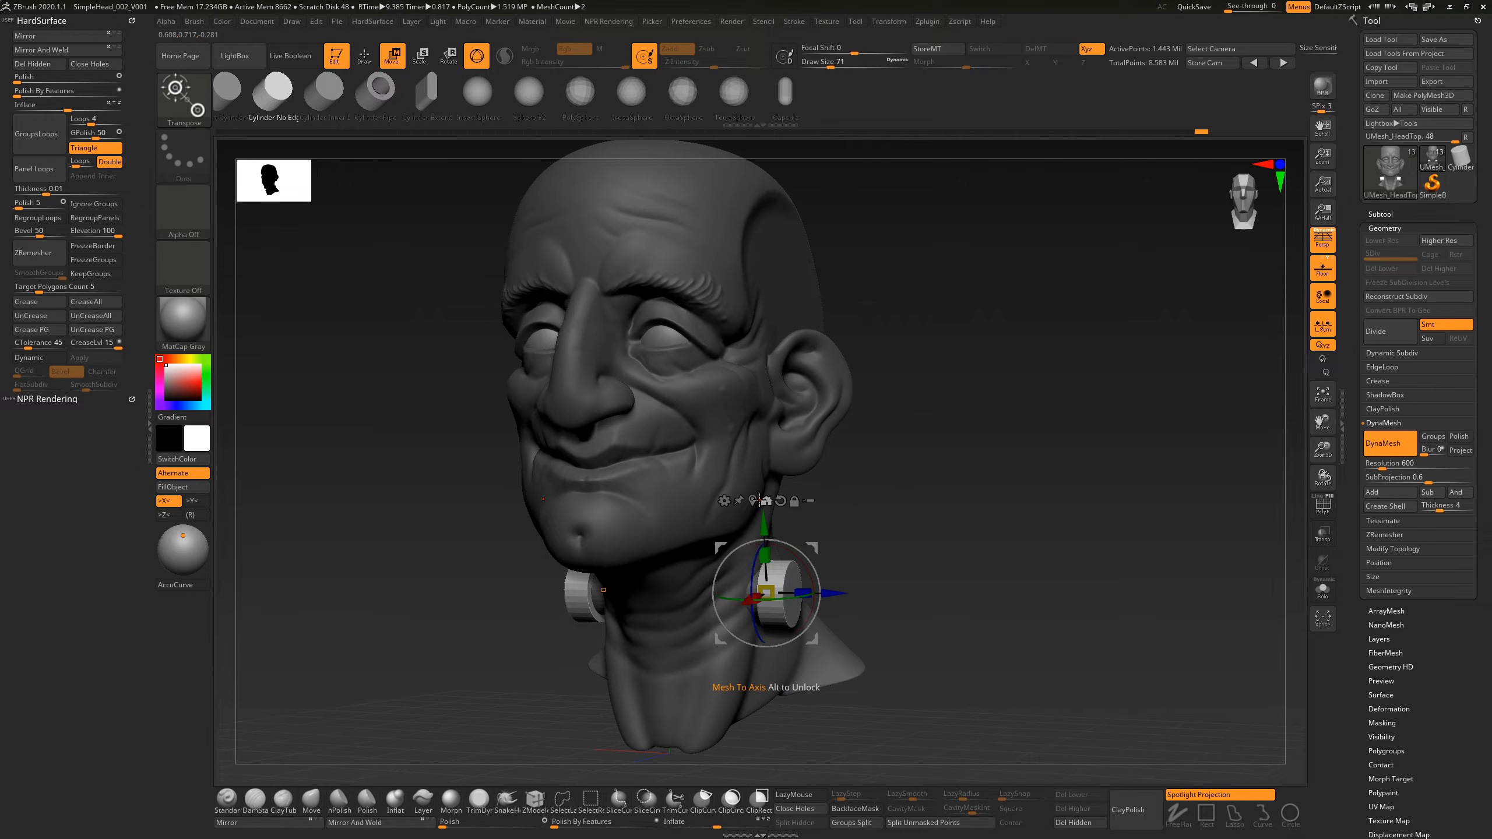
Try the PolySphere, sphere, Cylinder Pipe, QCube and other cylinder primitives as replacements for the neck-bolt ends
{"action": "left_click", "coordinate": [632, 94]}
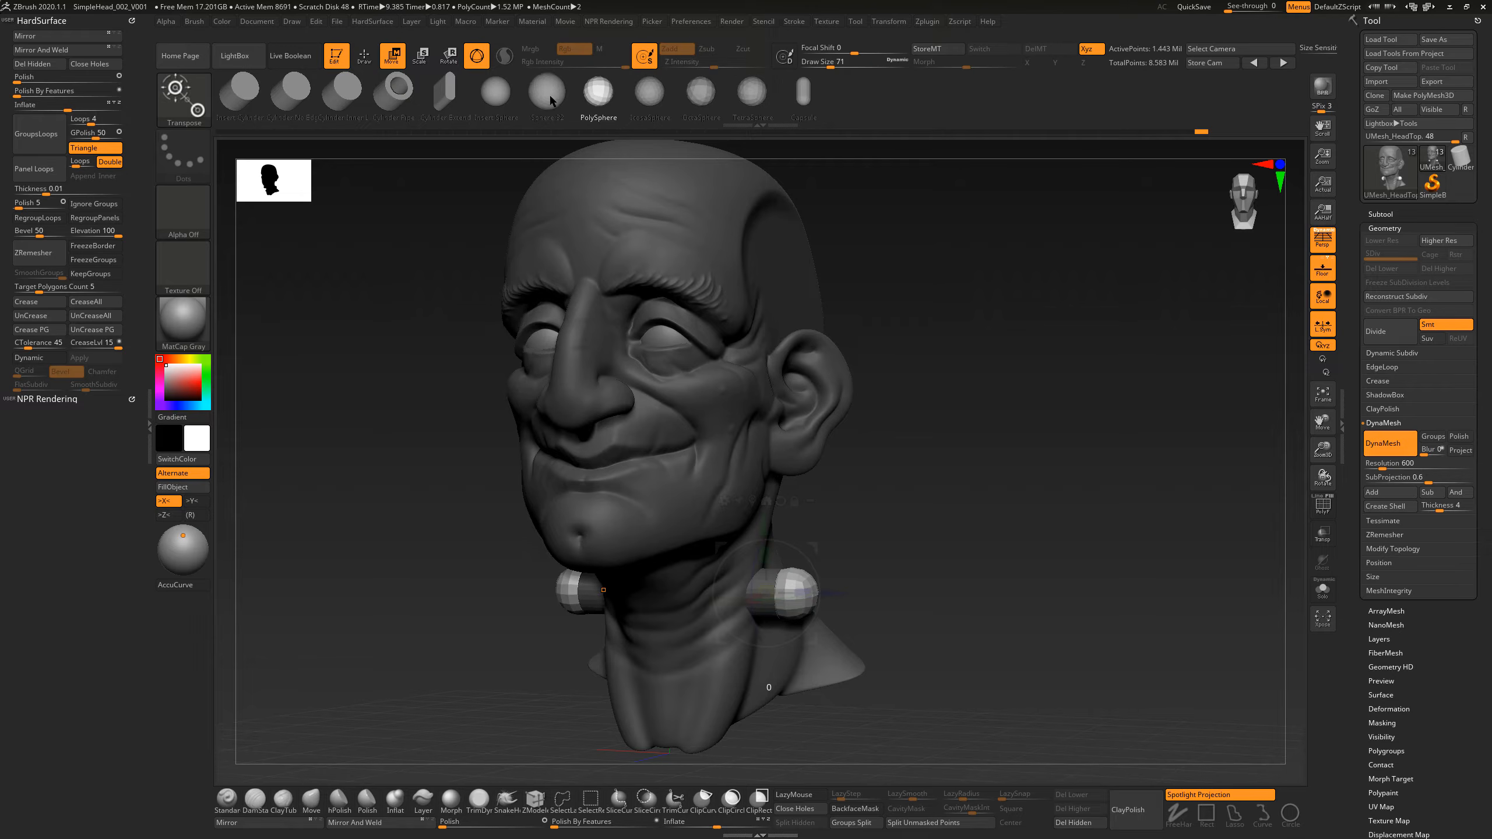
{"action": "left_click", "coordinate": [504, 99]}
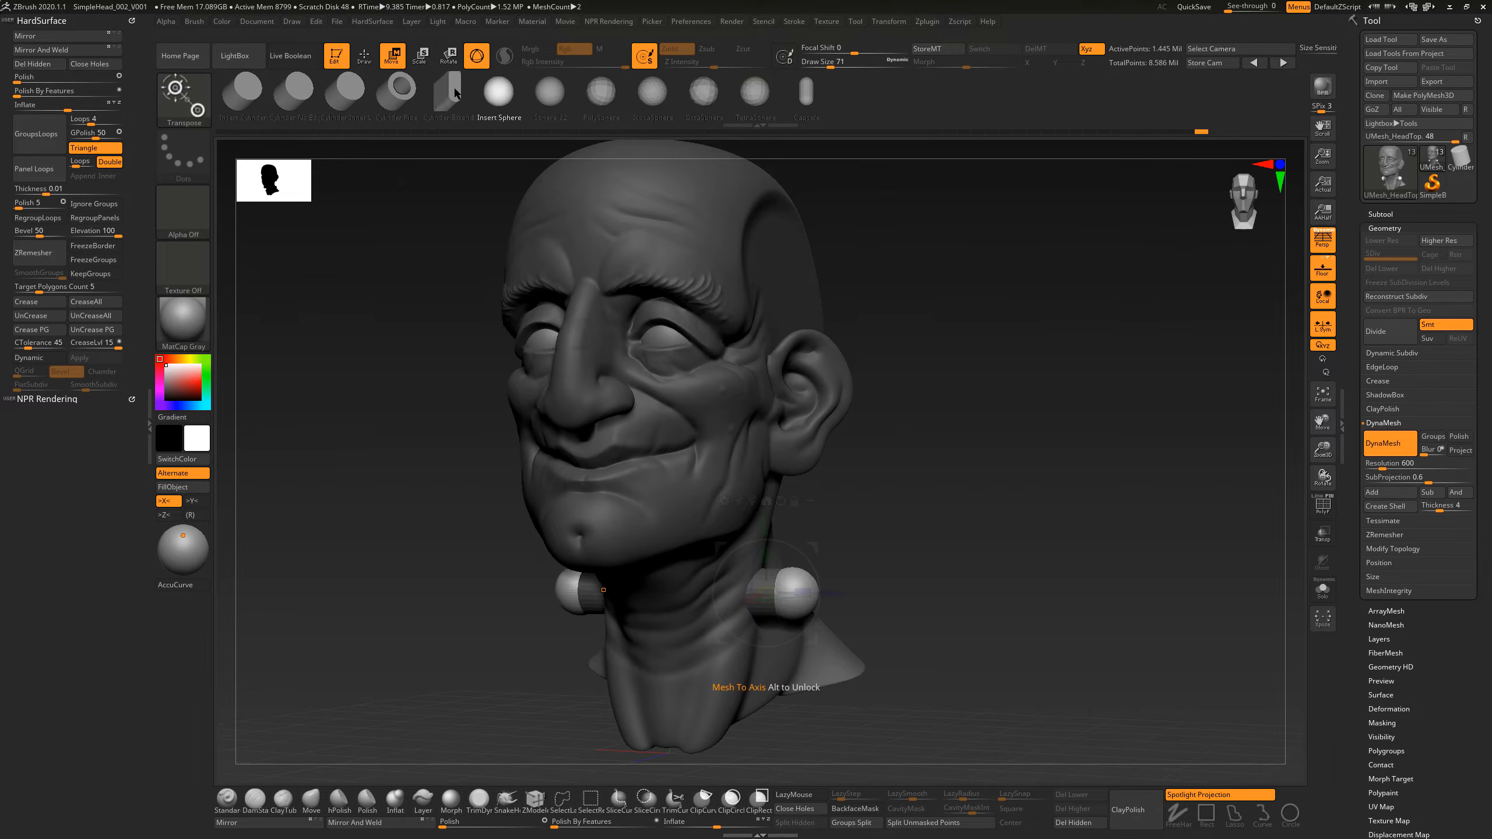
{"action": "left_click", "coordinate": [449, 94]}
{"action": "left_click", "coordinate": [347, 93]}
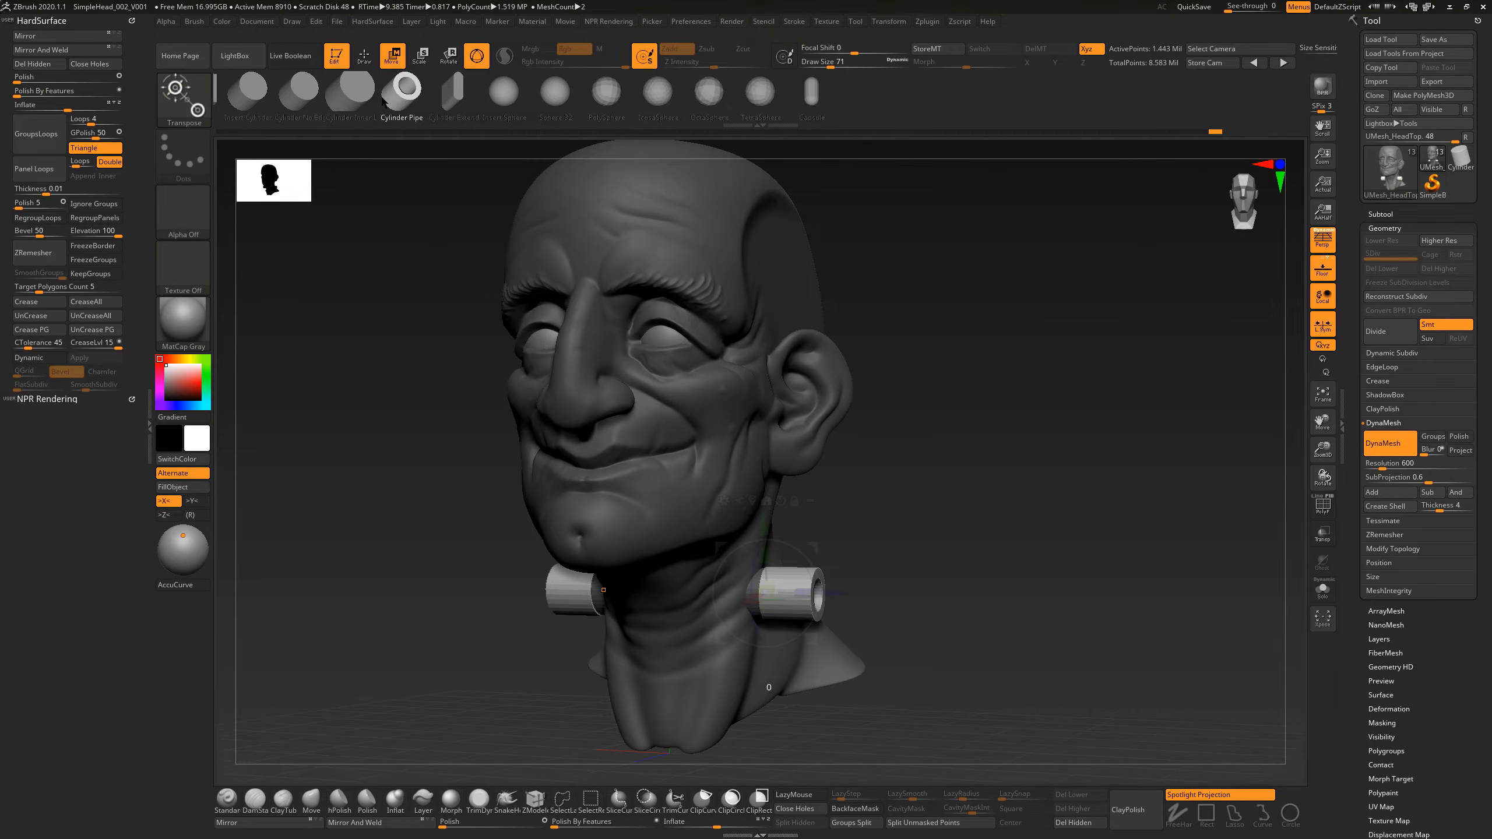
{"action": "left_click", "coordinate": [266, 94]}
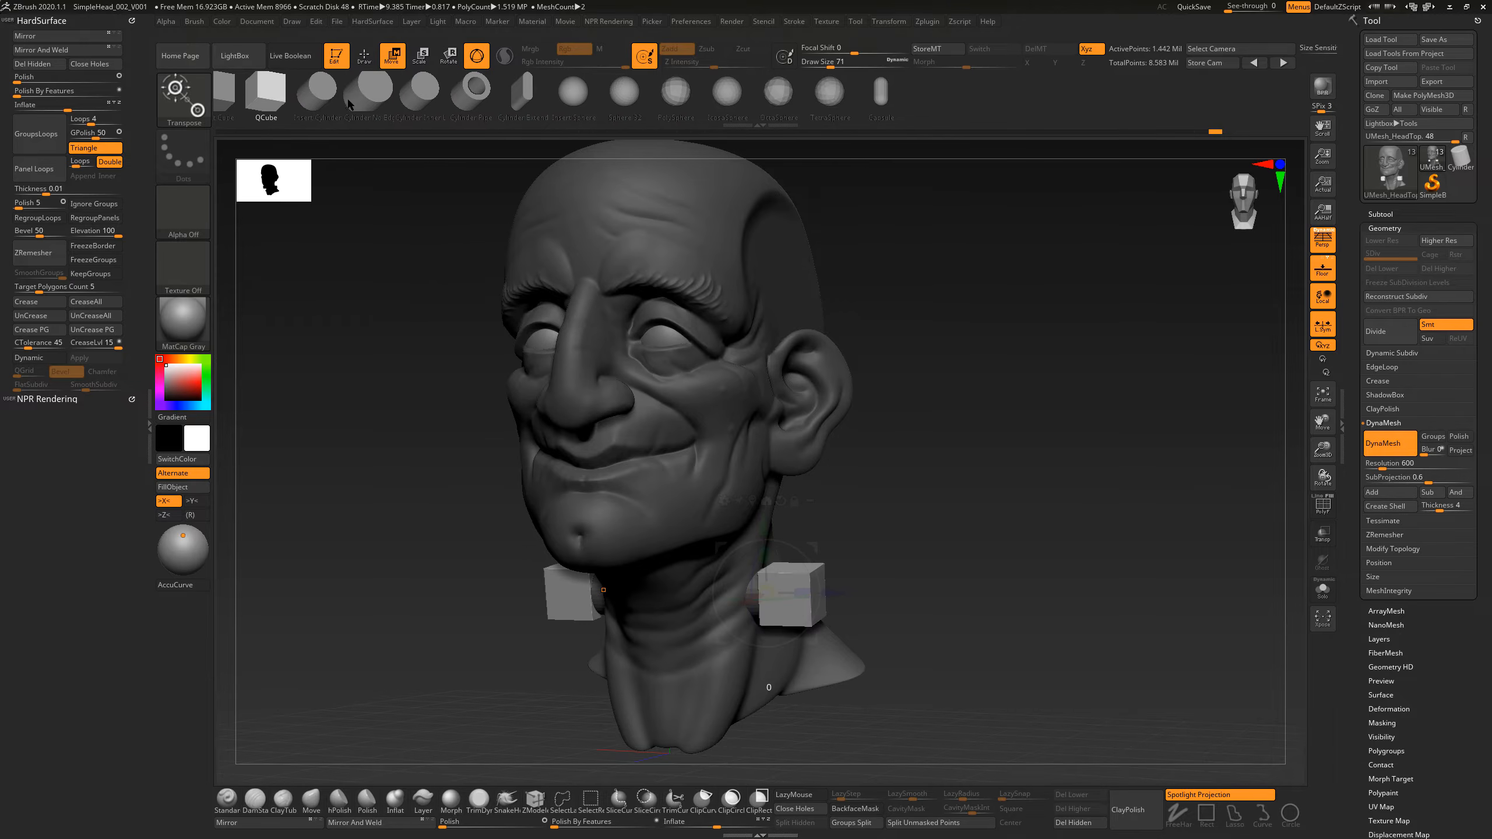
{"action": "left_click", "coordinate": [362, 96]}
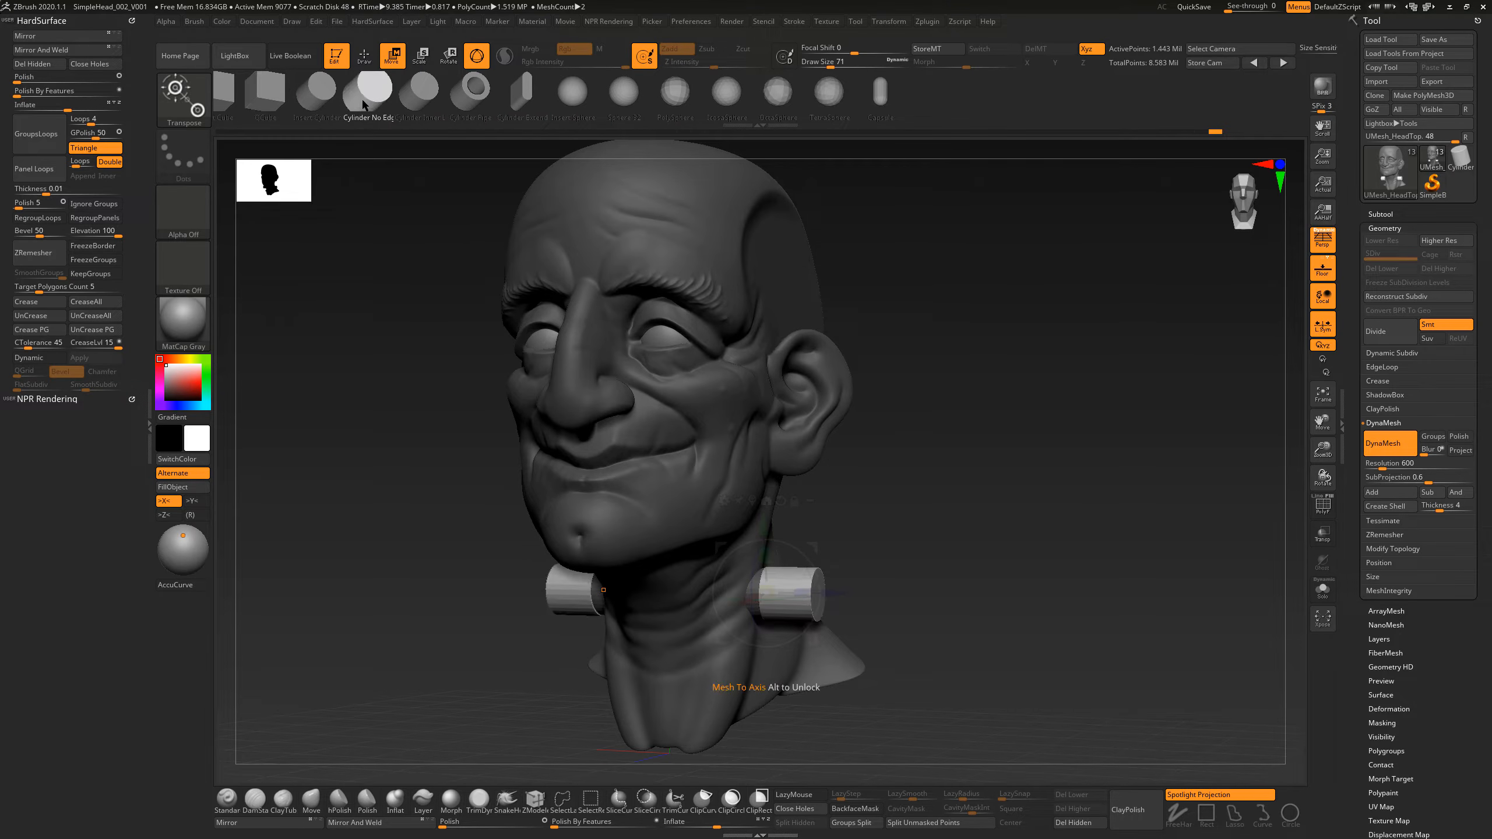
{"action": "left_click", "coordinate": [327, 96]}
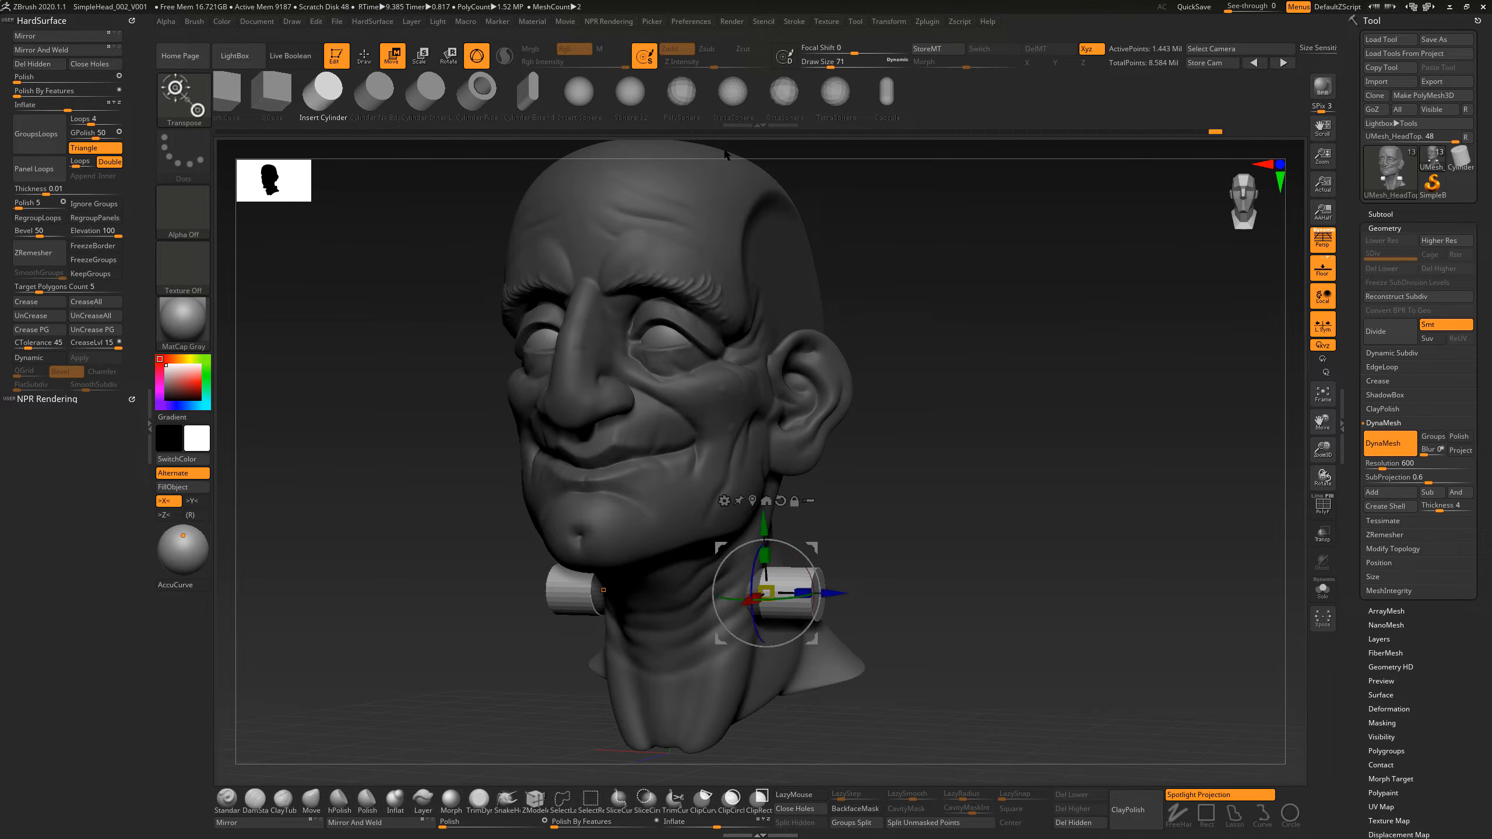
Undo the primitive replacements to bring back the short, wide cylinders on the neck bolts
{"action": "left_click_drag", "start_coordinate": [930, 482], "coordinate": [926, 477]}
{"action": "key", "text": "ctrl"}
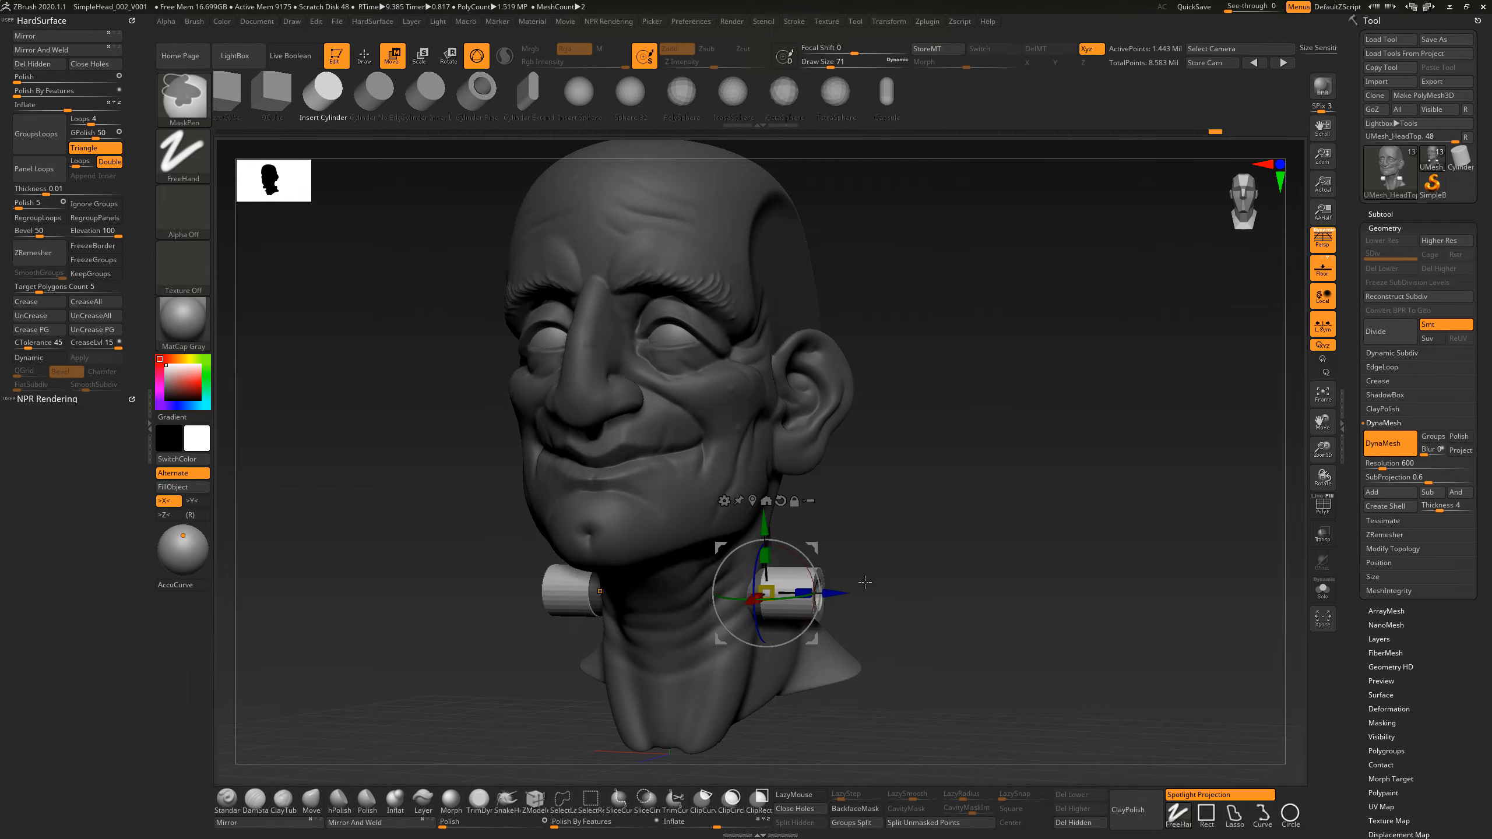
{"action": "key", "text": "ctrl+z"}
{"action": "key", "text": "ctrl+z"}
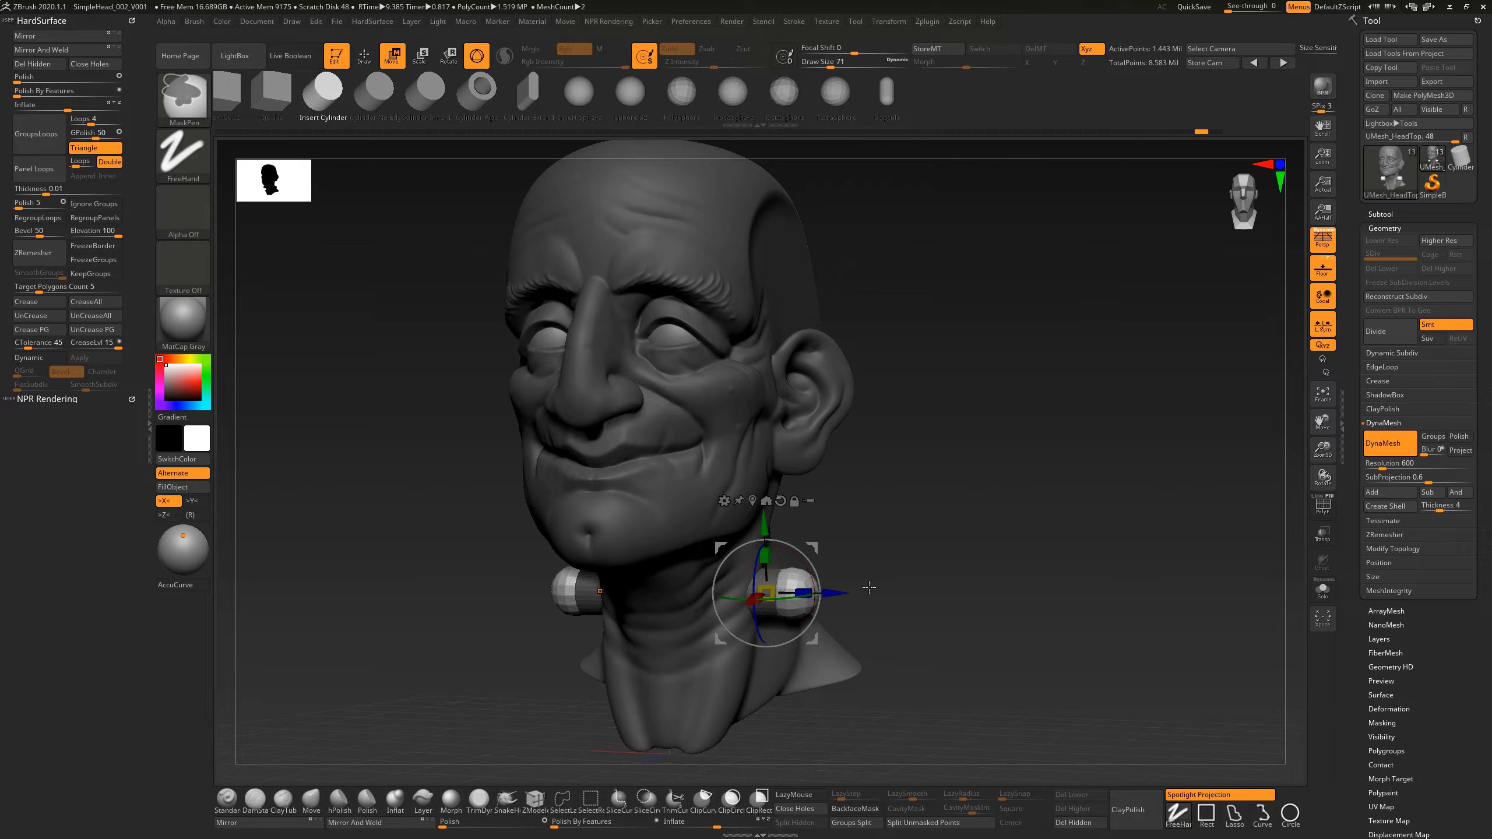
{"action": "key", "text": "ctrl+z"}
{"action": "mouse_move", "coordinate": [864, 580]}
{"action": "left_mouse_down"}
{"action": "mouse_move", "coordinate": [883, 544]}
{"action": "mouse_move", "coordinate": [841, 469]}
{"action": "left_mouse_up"}
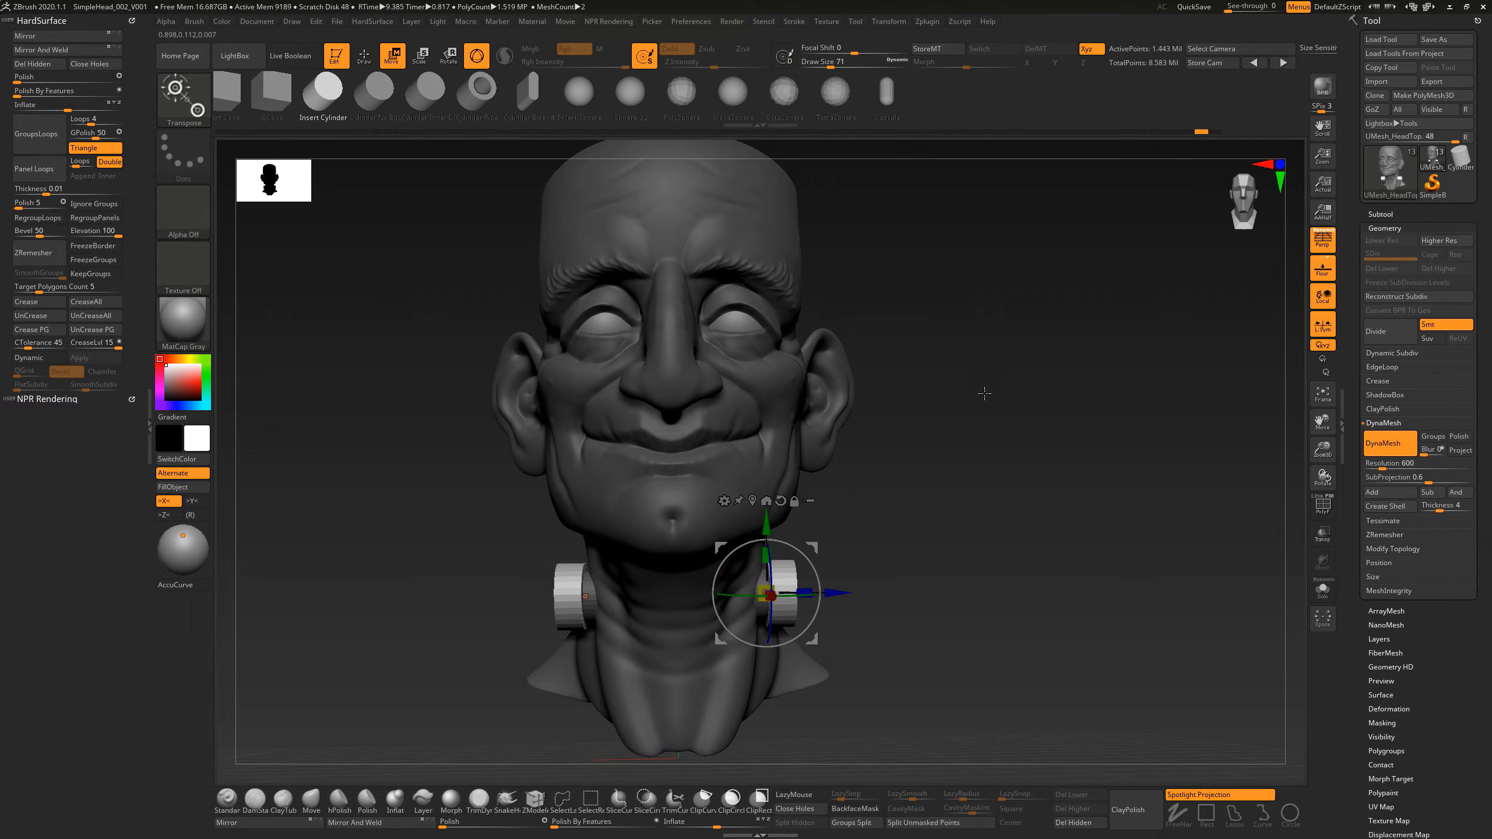
Clear the mask from the head, return to Draw mode and check the bolts against the neck
{"action": "key", "text": "ctrl"}
{"action": "key", "text": "q"}
{"action": "left_click_drag", "start_coordinate": [990, 499], "coordinate": [936, 566]}
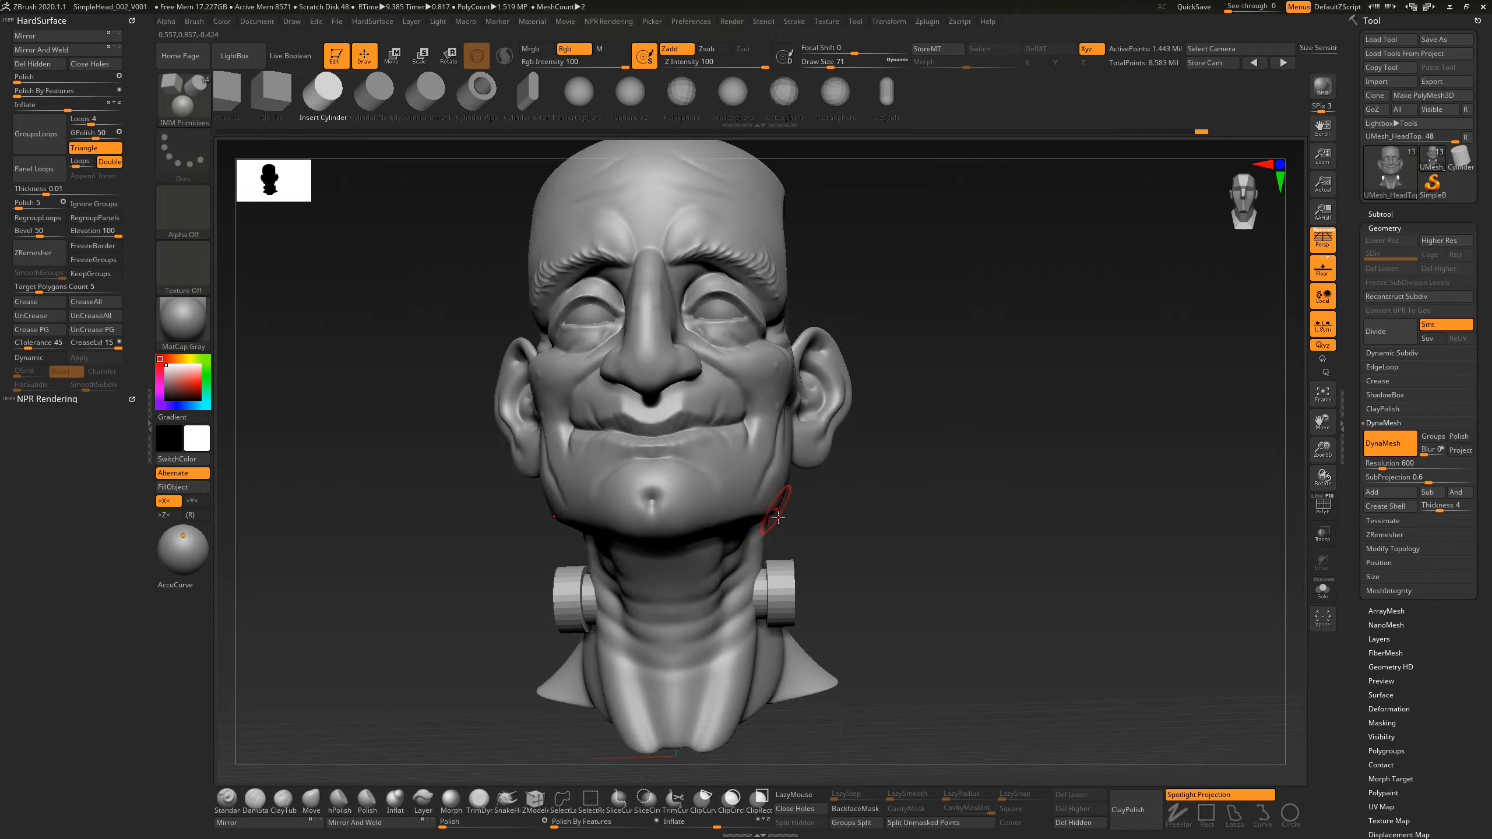
{"action": "mouse_move", "coordinate": [844, 567]}
{"action": "left_mouse_down"}
{"action": "mouse_move", "coordinate": [816, 566]}
{"action": "mouse_move", "coordinate": [840, 532]}
{"action": "left_mouse_up"}
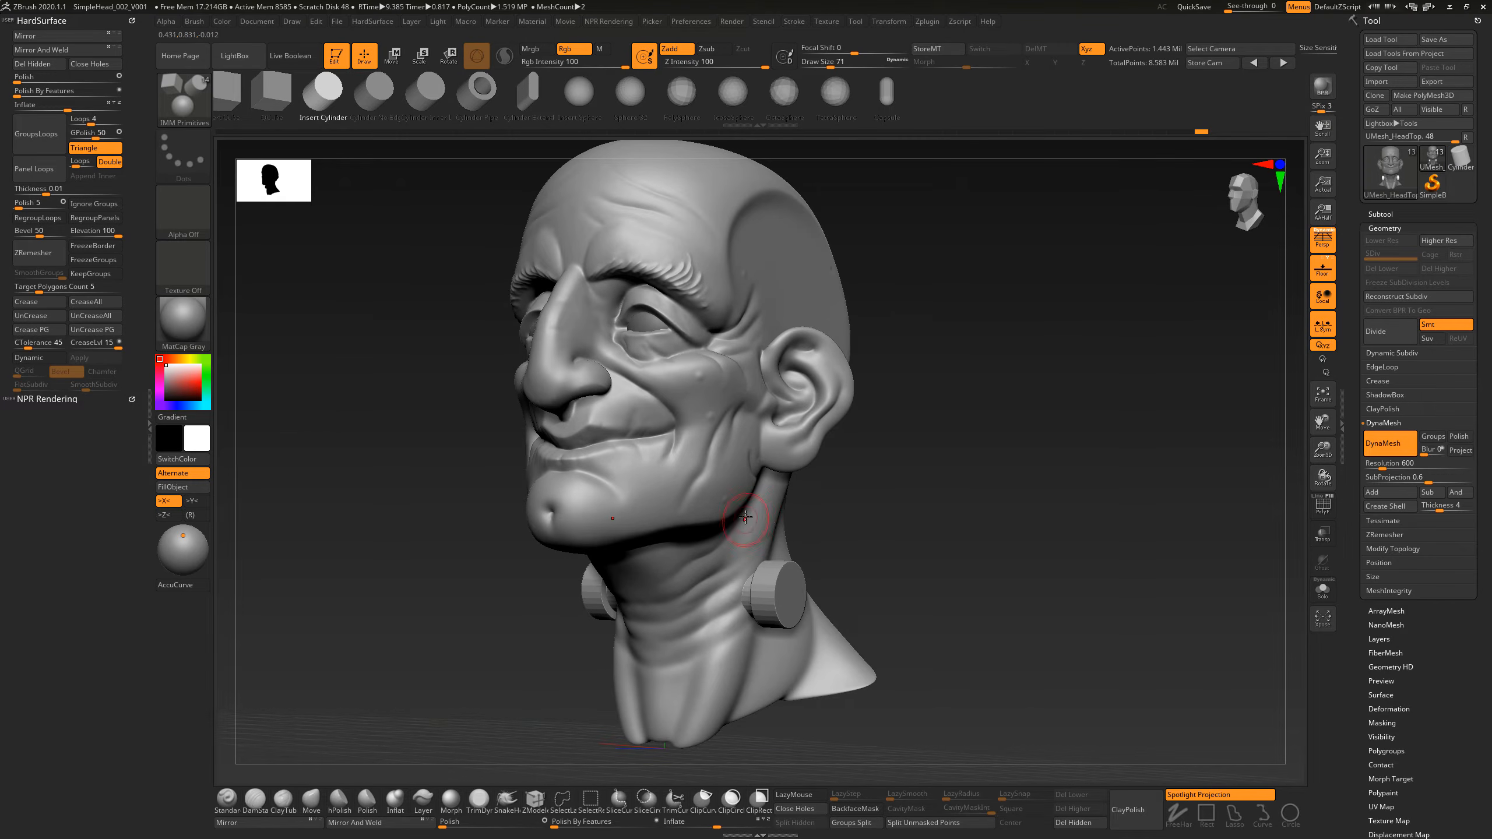
Isolate part of the neck by polygroup, then hide the neck bolts so only the head shows
{"action": "left_click", "coordinate": [757, 511], "text": "ctrl+alt+shift"}
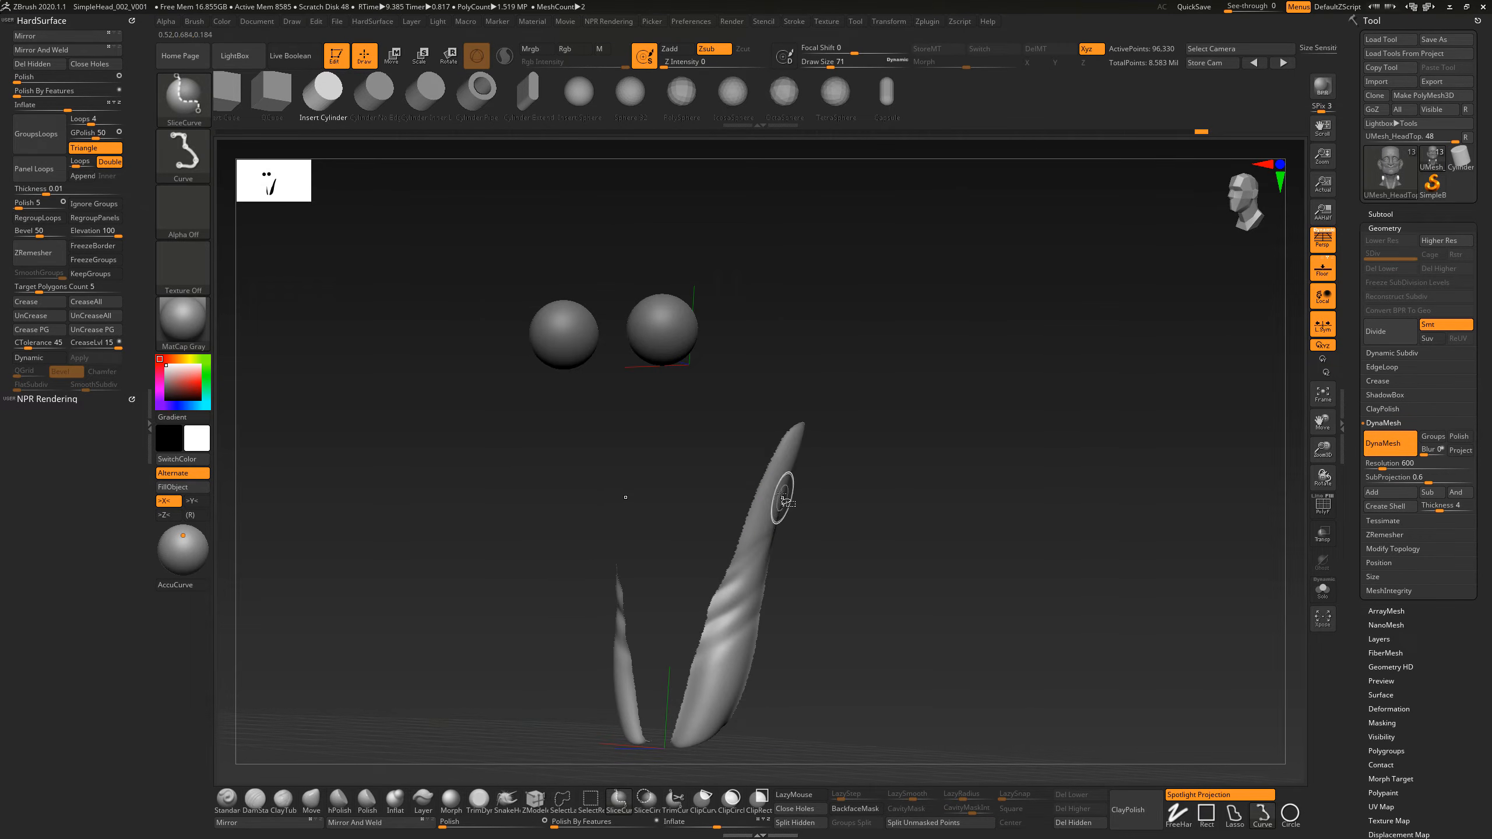
{"action": "mouse_move", "coordinate": [842, 485]}
{"action": "left_mouse_down"}
{"action": "mouse_move", "coordinate": [958, 520]}
{"action": "mouse_move", "coordinate": [863, 540]}
{"action": "mouse_move", "coordinate": [879, 573]}
{"action": "left_mouse_up"}
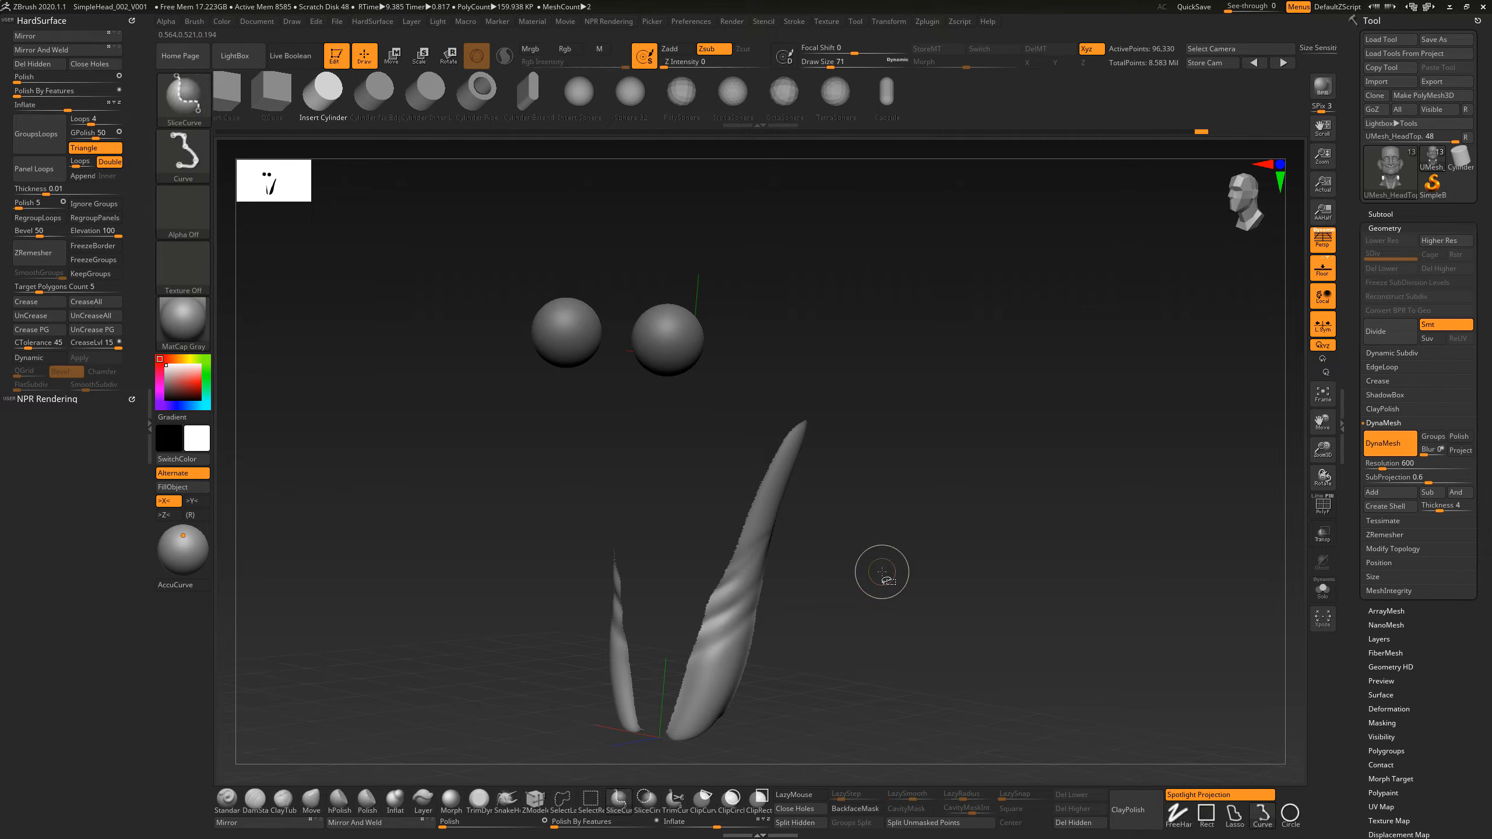
{"action": "left_click", "coordinate": [905, 515], "text": "ctrl+shift"}
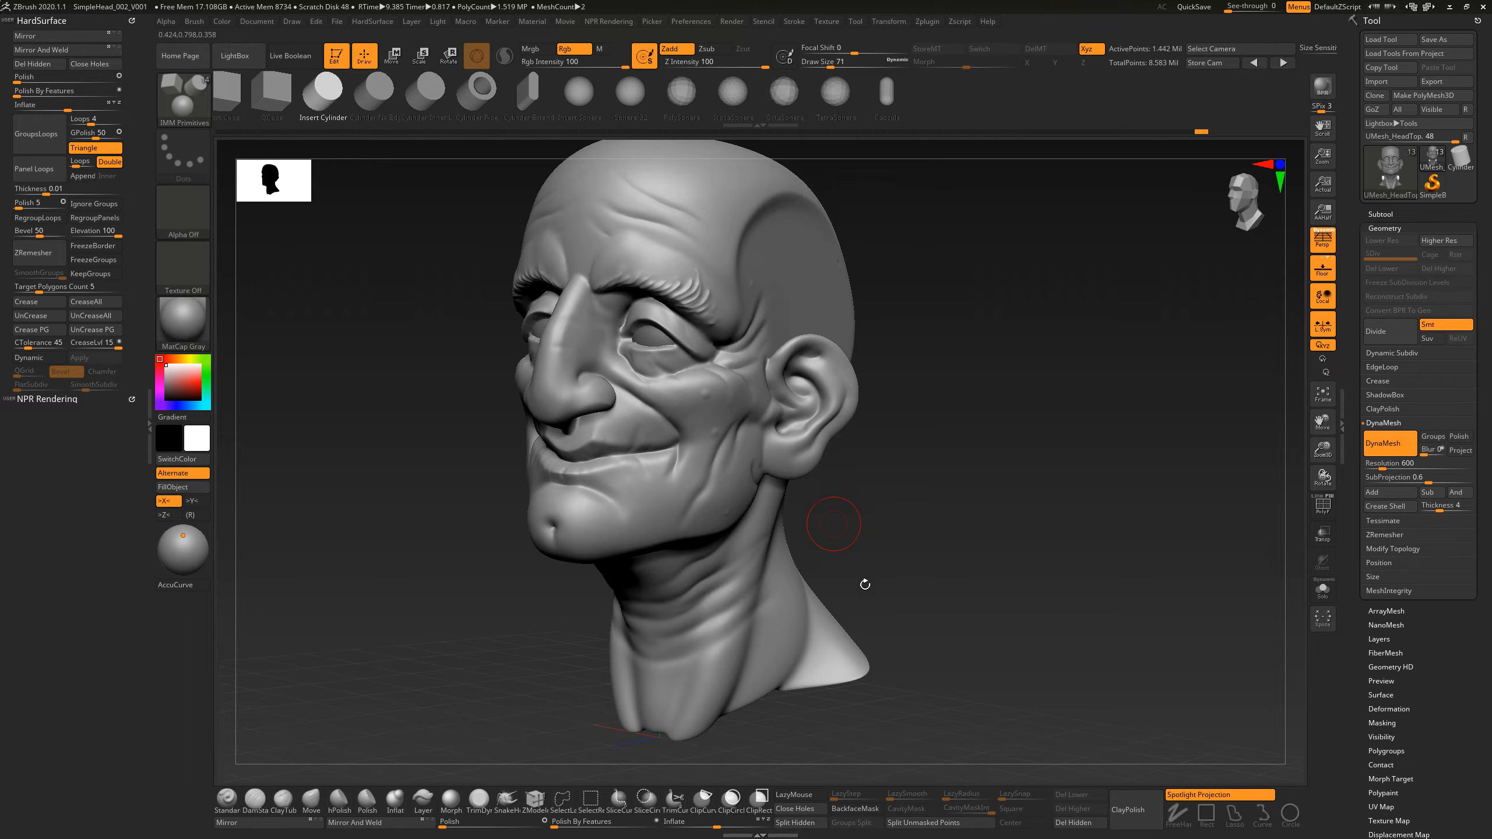
{"action": "mouse_move", "coordinate": [947, 498]}
{"action": "left_mouse_down"}
{"action": "mouse_move", "coordinate": [957, 513]}
{"action": "mouse_move", "coordinate": [946, 491]}
{"action": "mouse_move", "coordinate": [940, 510]}
{"action": "mouse_move", "coordinate": [959, 500]}
{"action": "left_mouse_up"}
Display the subtool list and expand its Split options
{"action": "left_click", "coordinate": [1377, 216]}
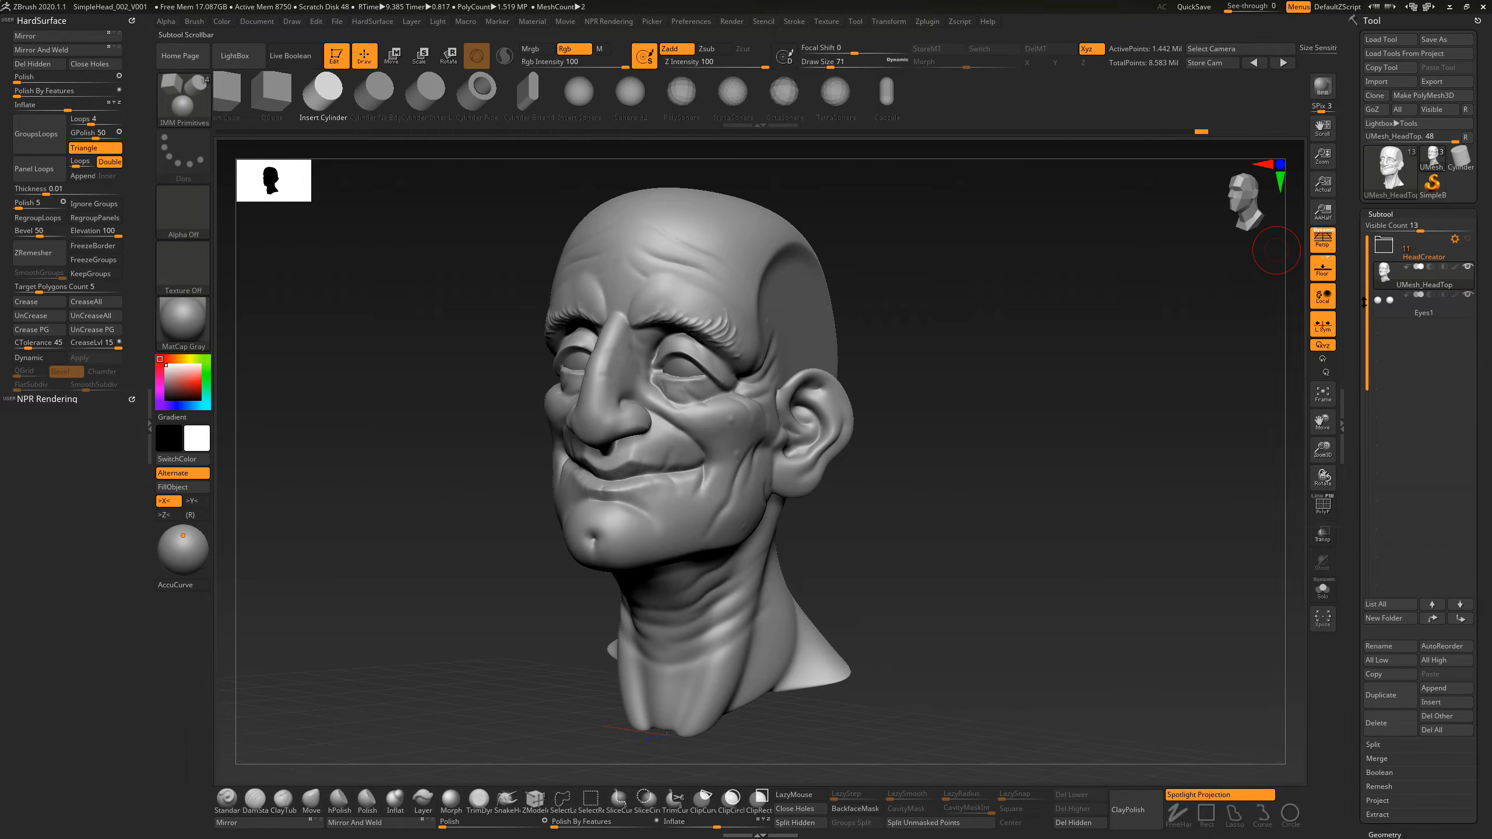
{"action": "left_click", "coordinate": [1375, 744]}
{"action": "left_click_drag", "start_coordinate": [1379, 759], "coordinate": [1395, 470]}
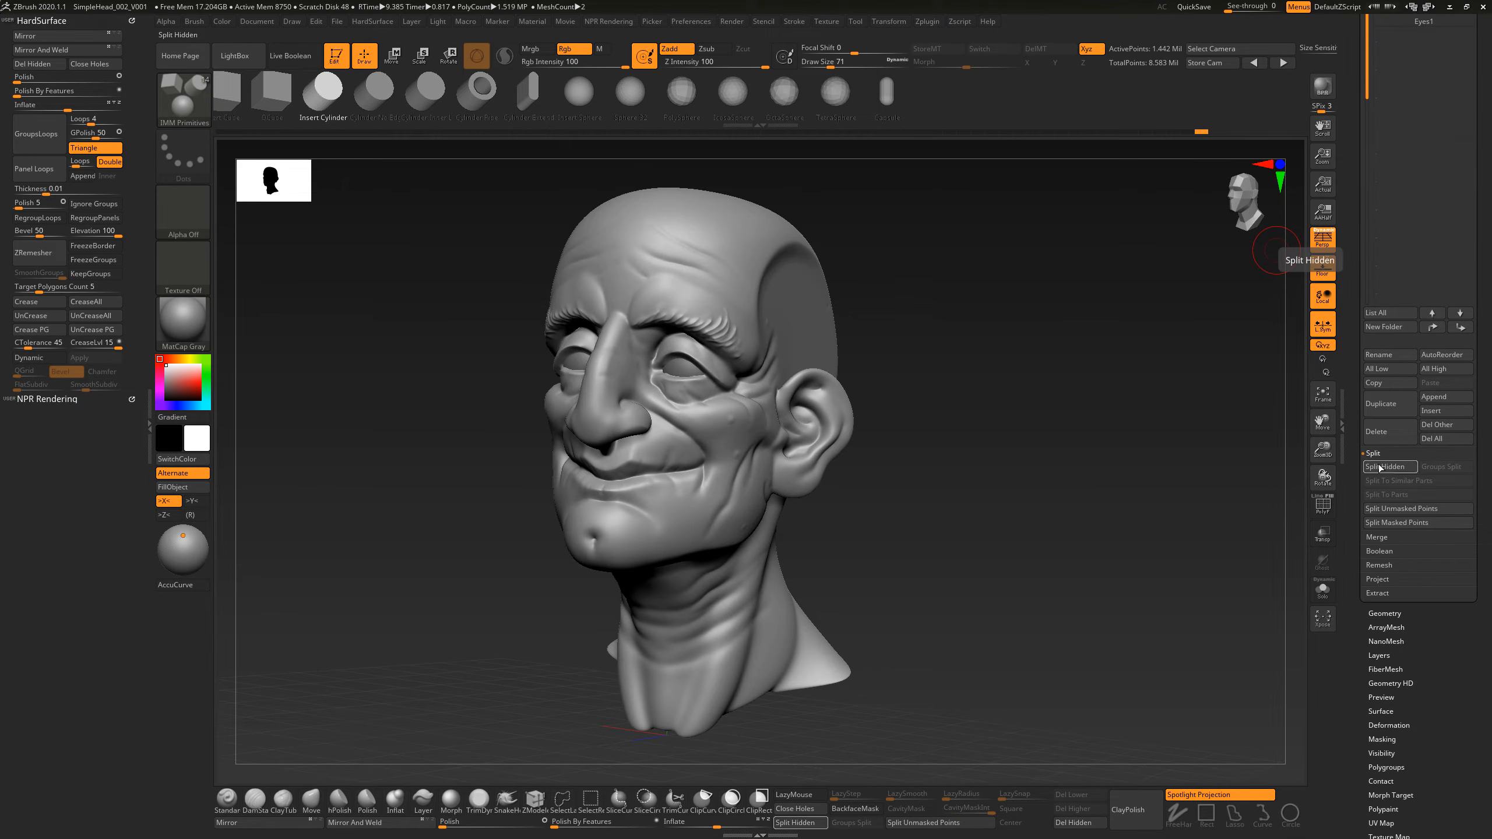
{"action": "left_click", "coordinate": [1379, 467]}
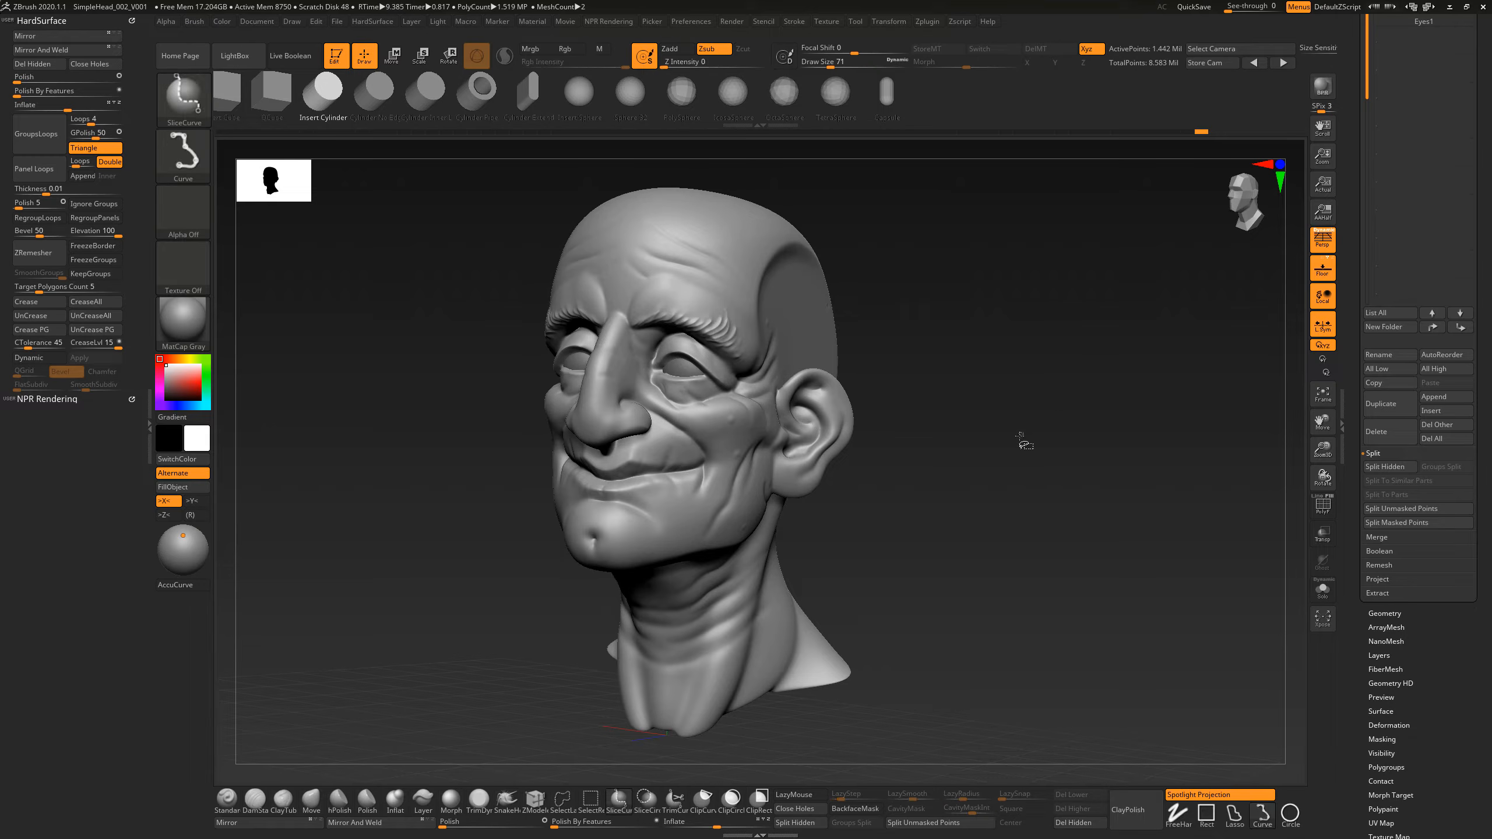
Isolate and mask both neck bolts, then make the whole head visible again
{"action": "left_click_drag", "start_coordinate": [923, 506], "coordinate": [804, 606]}
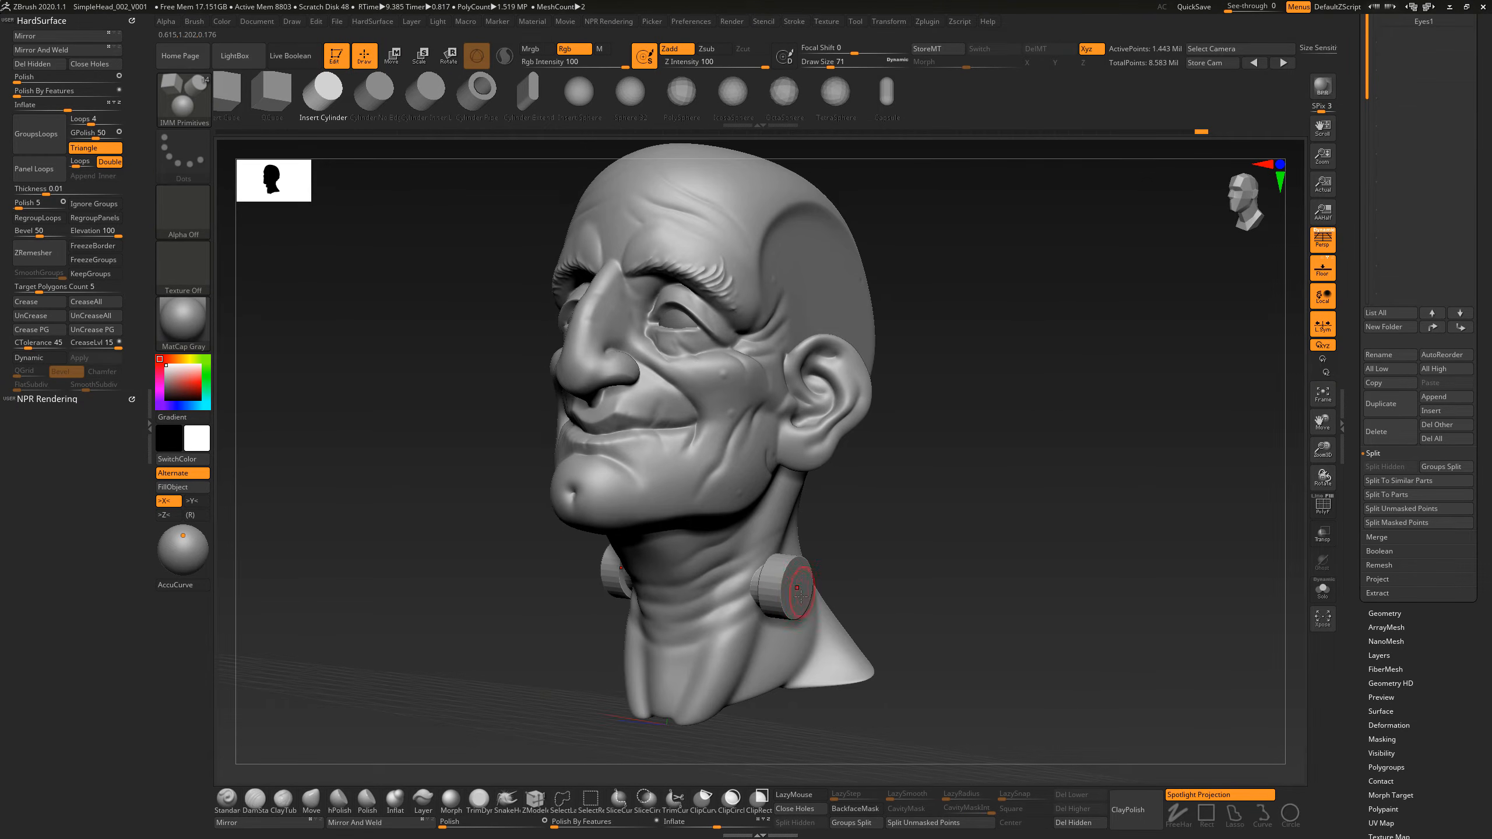
{"action": "left_click", "coordinate": [800, 600], "text": "ctrl+shift"}
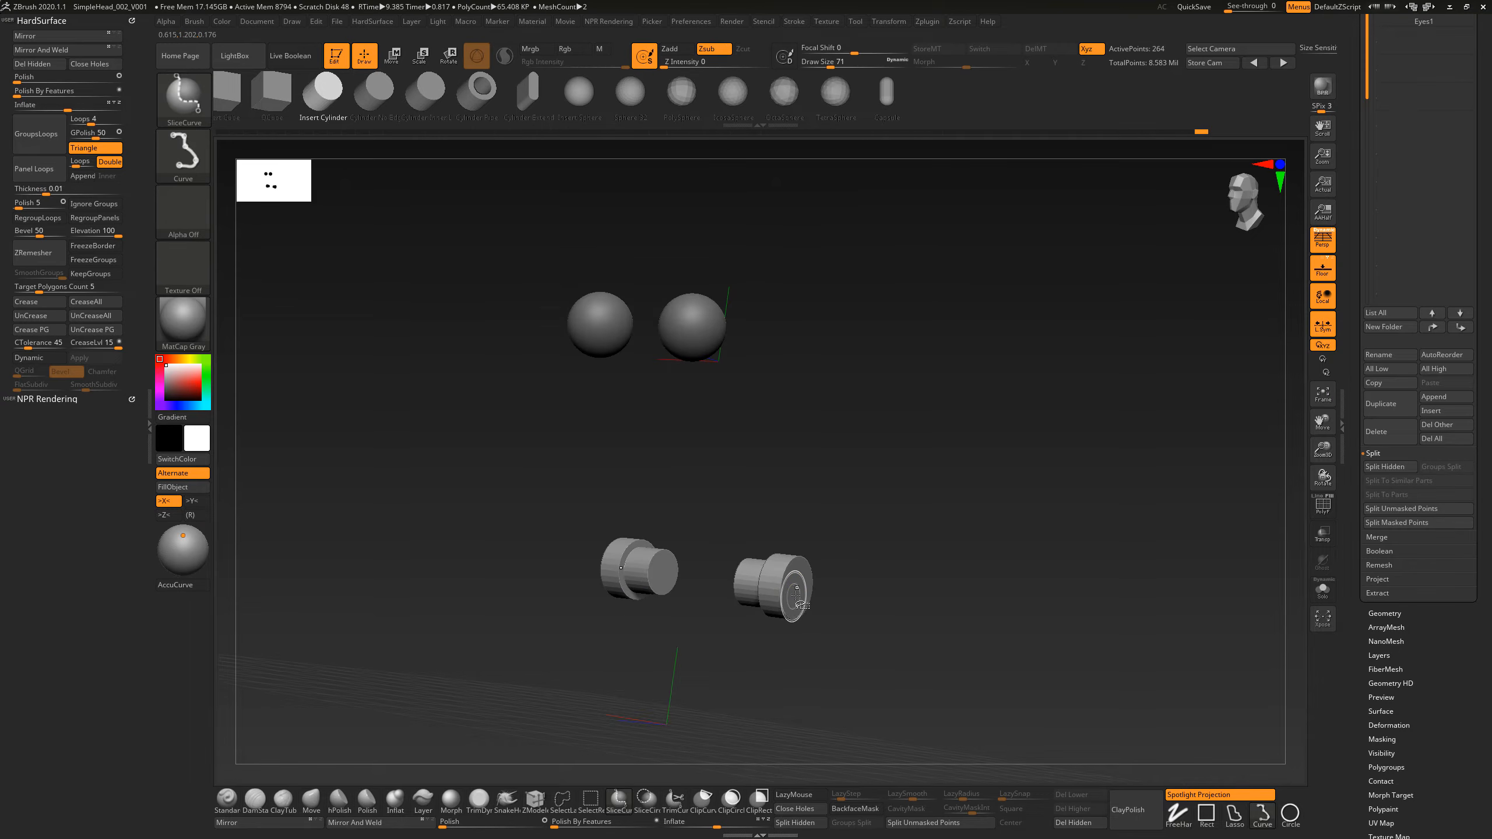
{"action": "left_click", "coordinate": [930, 502], "text": "ctrl"}
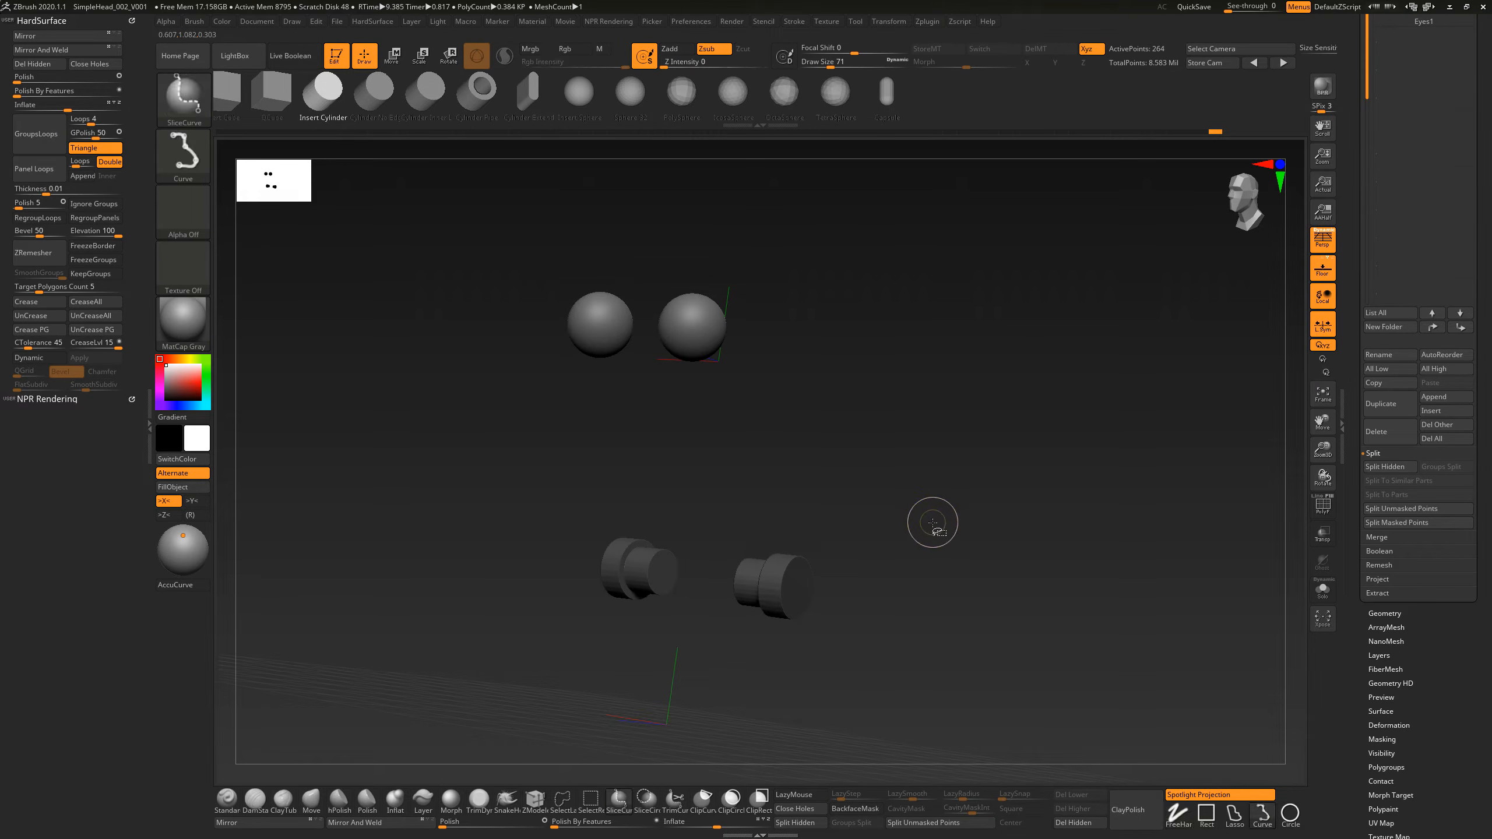
{"action": "left_click", "coordinate": [936, 510], "text": "ctrl+shift"}
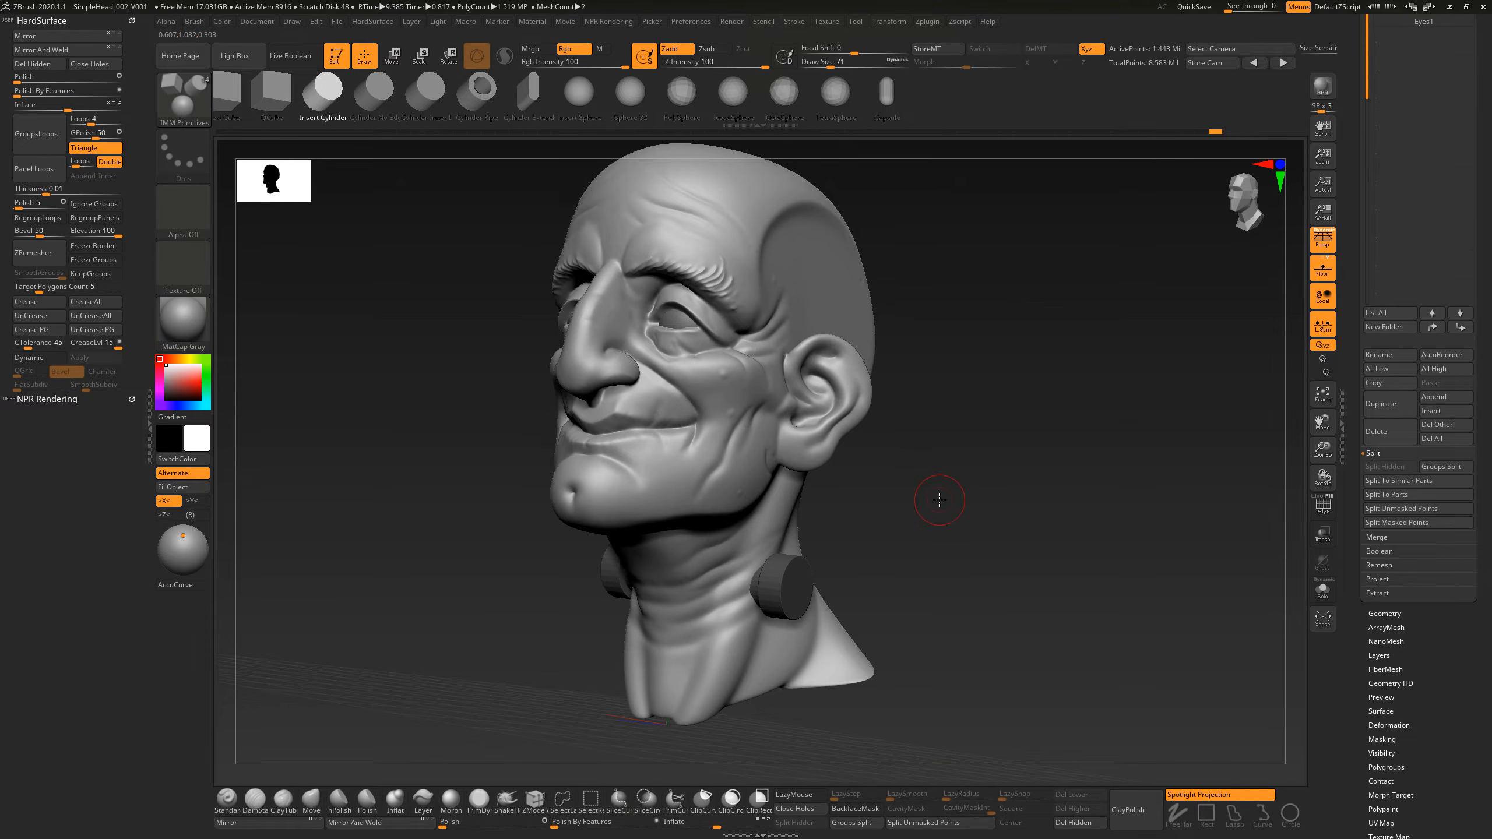
Split the masked bolts off the head into a separate subtool with Split Masked Points
{"action": "left_click_drag", "start_coordinate": [971, 514], "coordinate": [975, 512]}
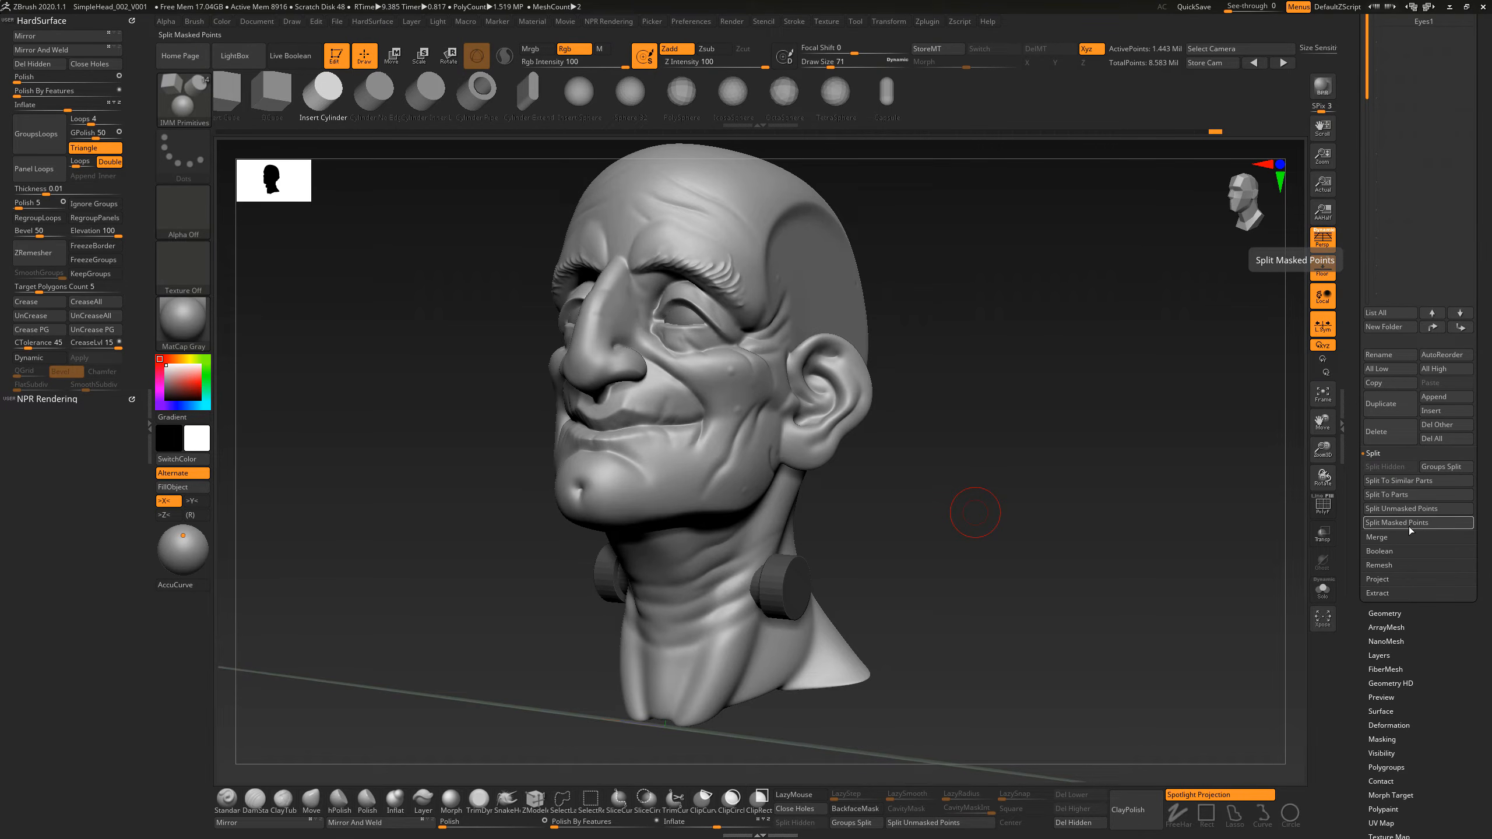
{"action": "left_click", "coordinate": [1427, 525]}
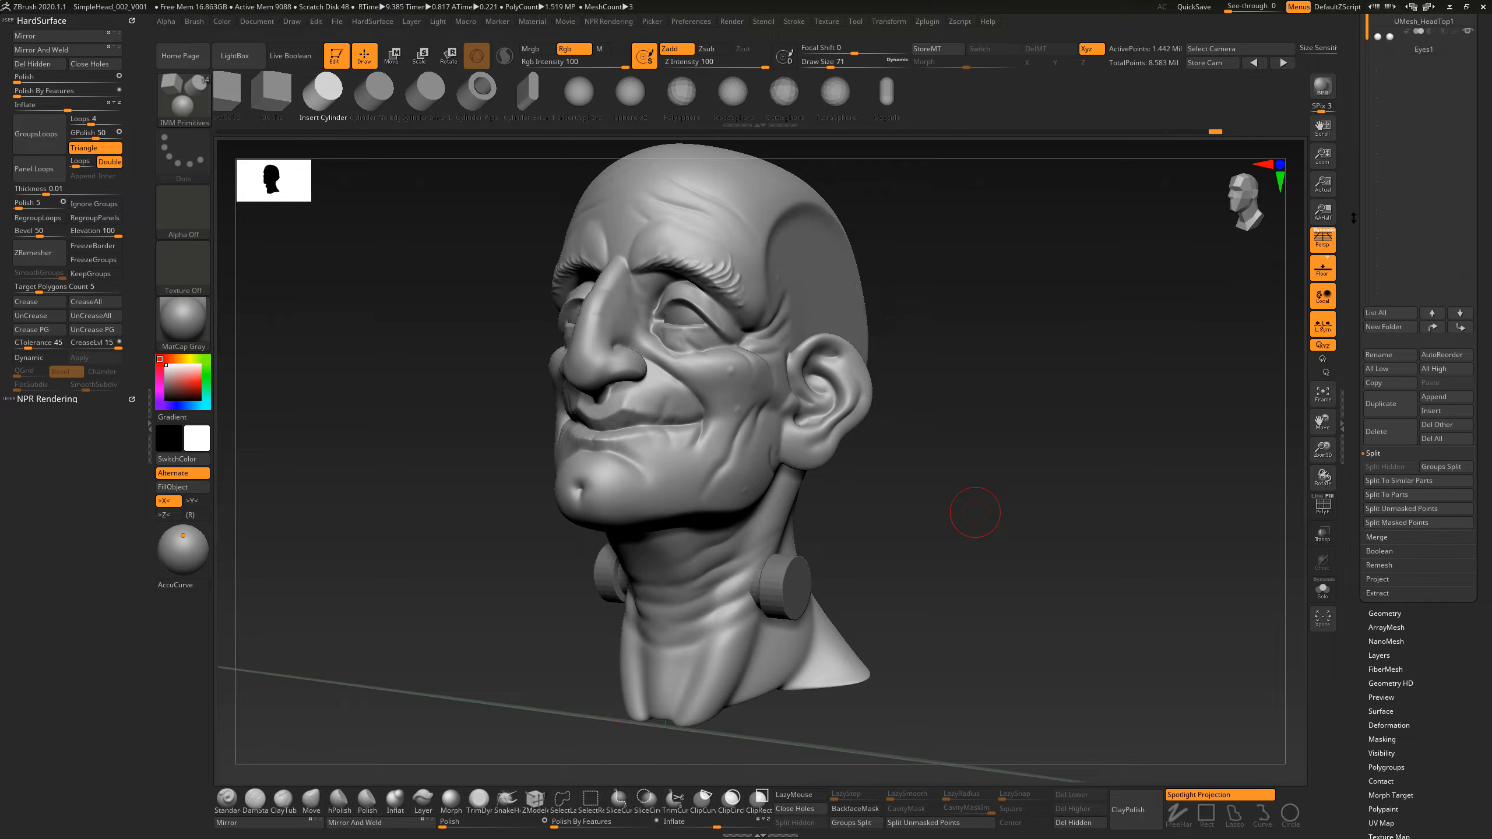
{"action": "left_click_drag", "start_coordinate": [1348, 282], "coordinate": [1348, 352]}
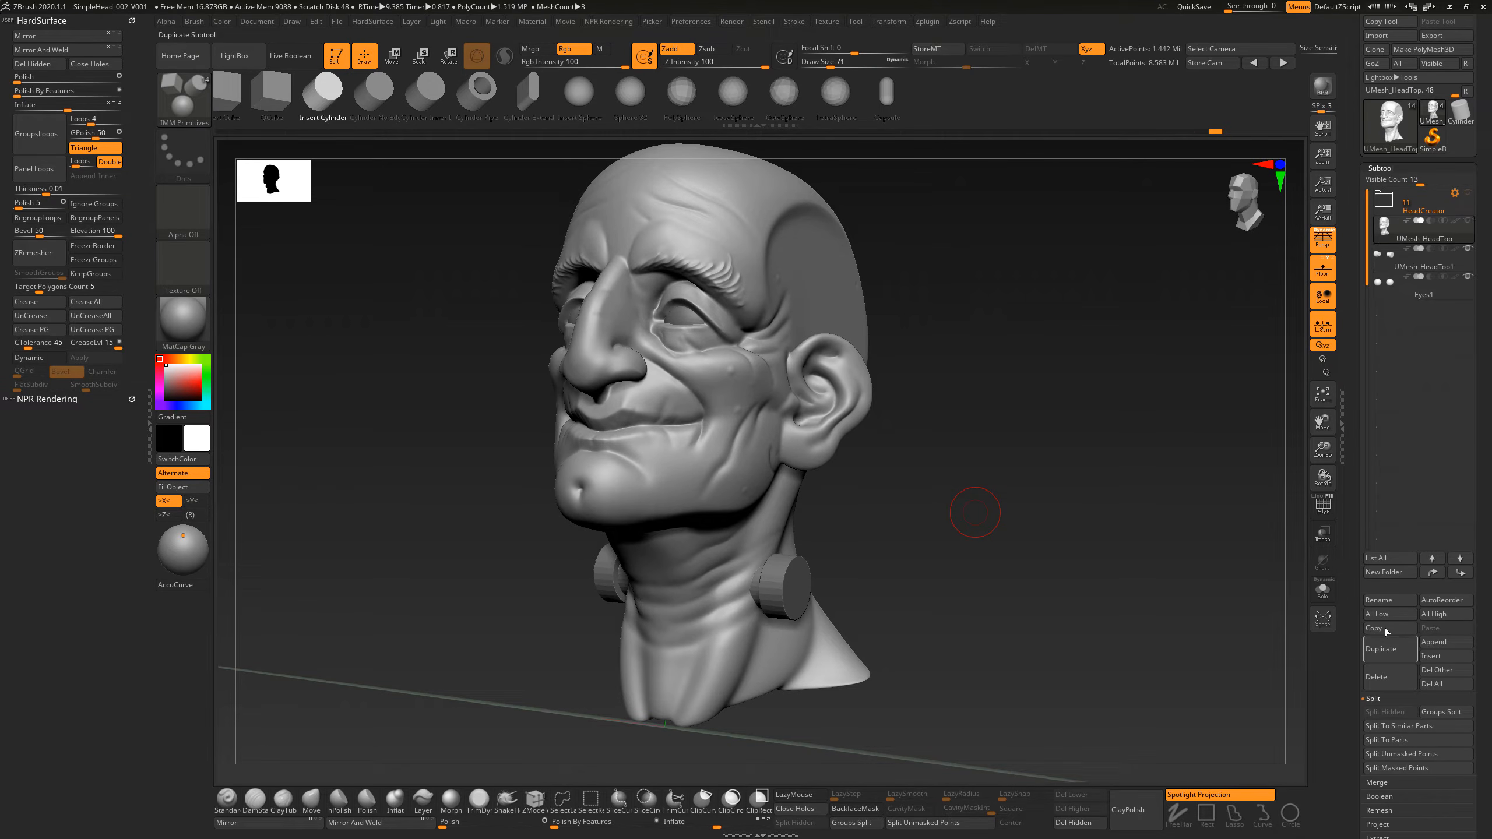
Rename the head subtool as Head and the split-off neck-bolt subtool as Bolts
{"action": "left_click", "coordinate": [1388, 601]}
{"action": "type", "text": "Head"}
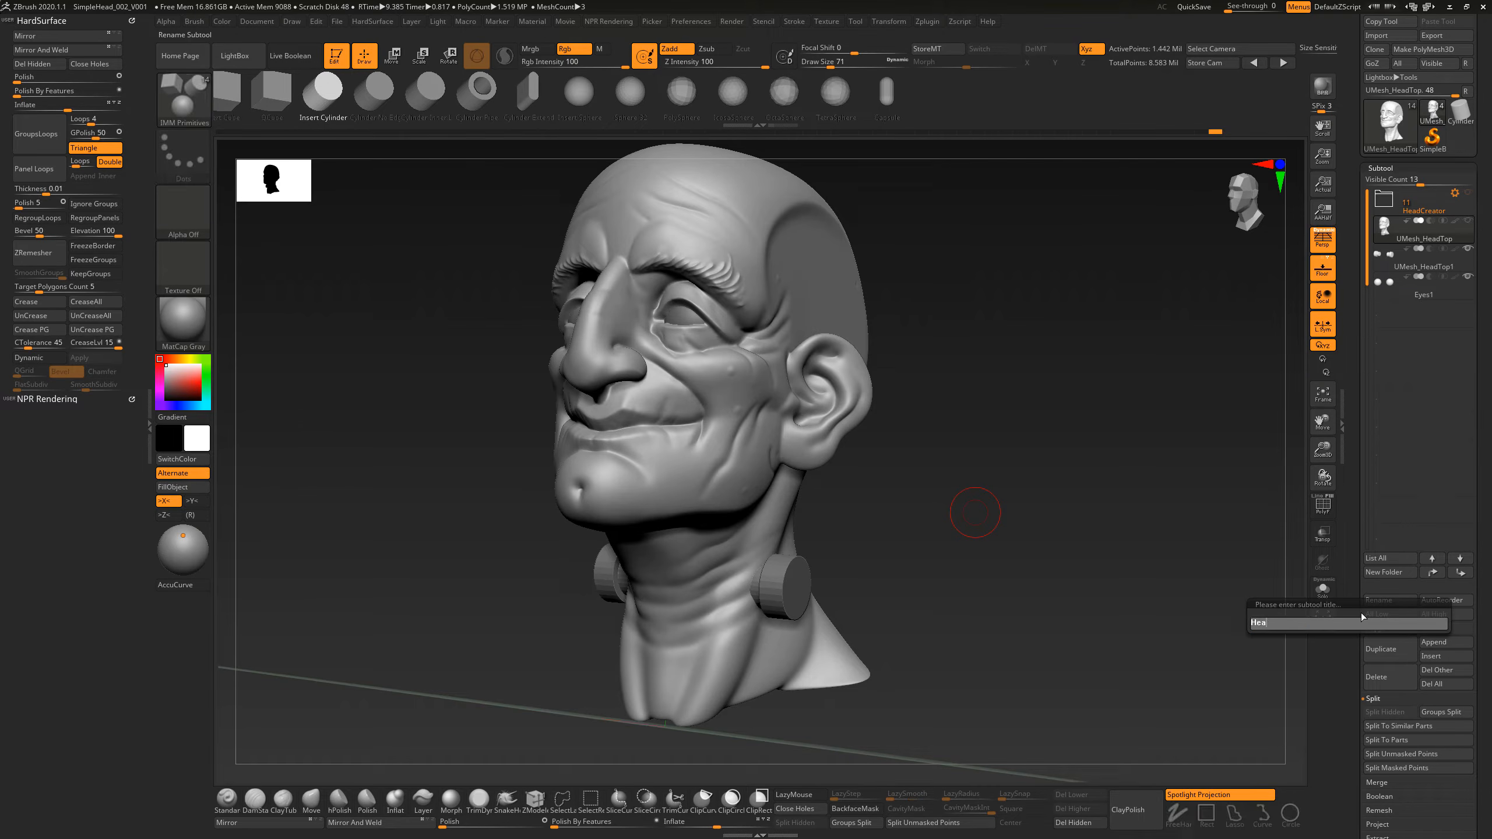
{"action": "key", "text": "Return"}
{"action": "left_click", "coordinate": [1393, 261]}
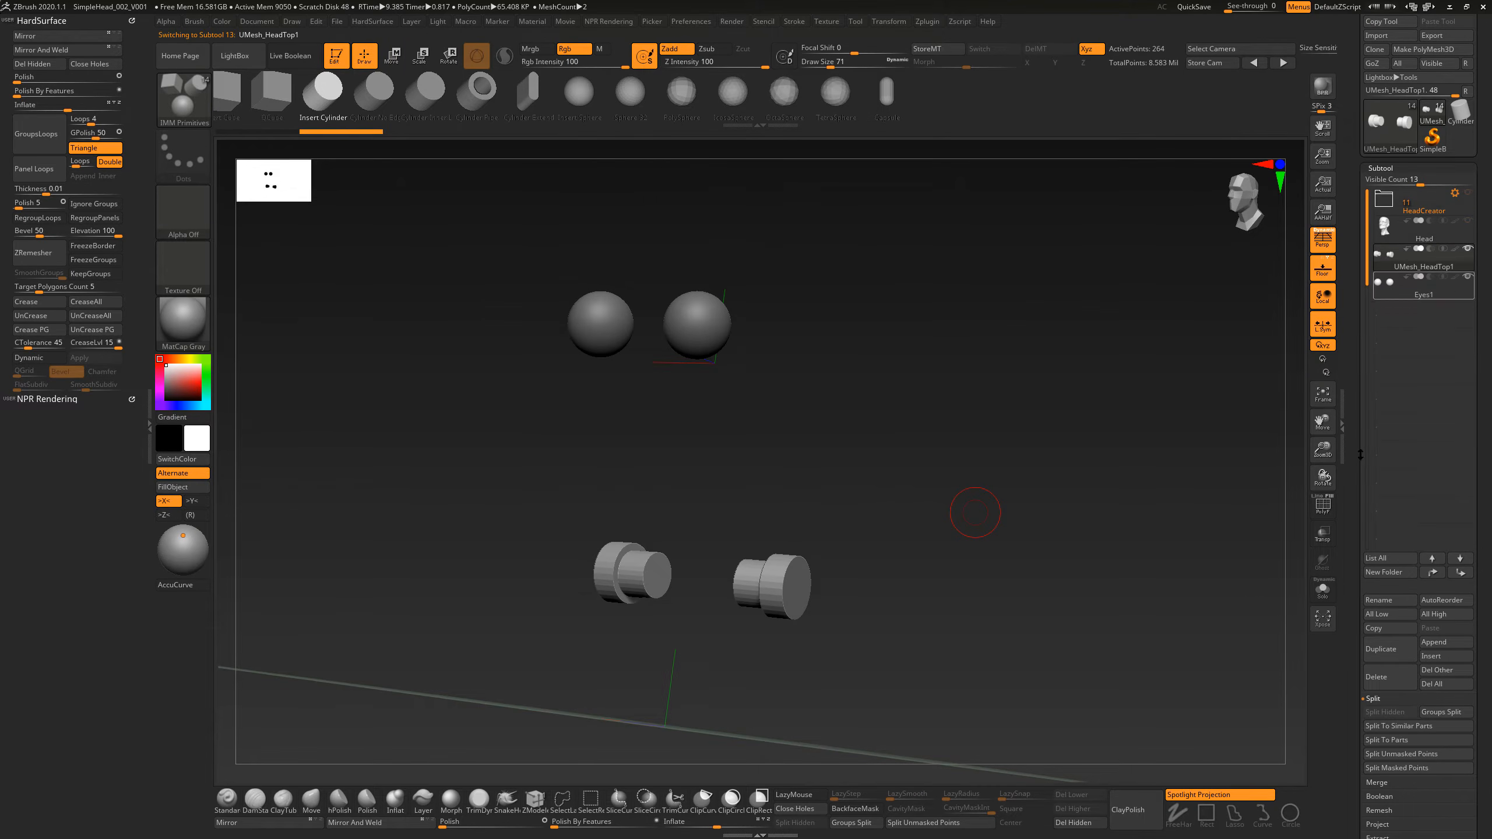
{"action": "left_click", "coordinate": [1389, 600]}
{"action": "type", "text": "Bol"}
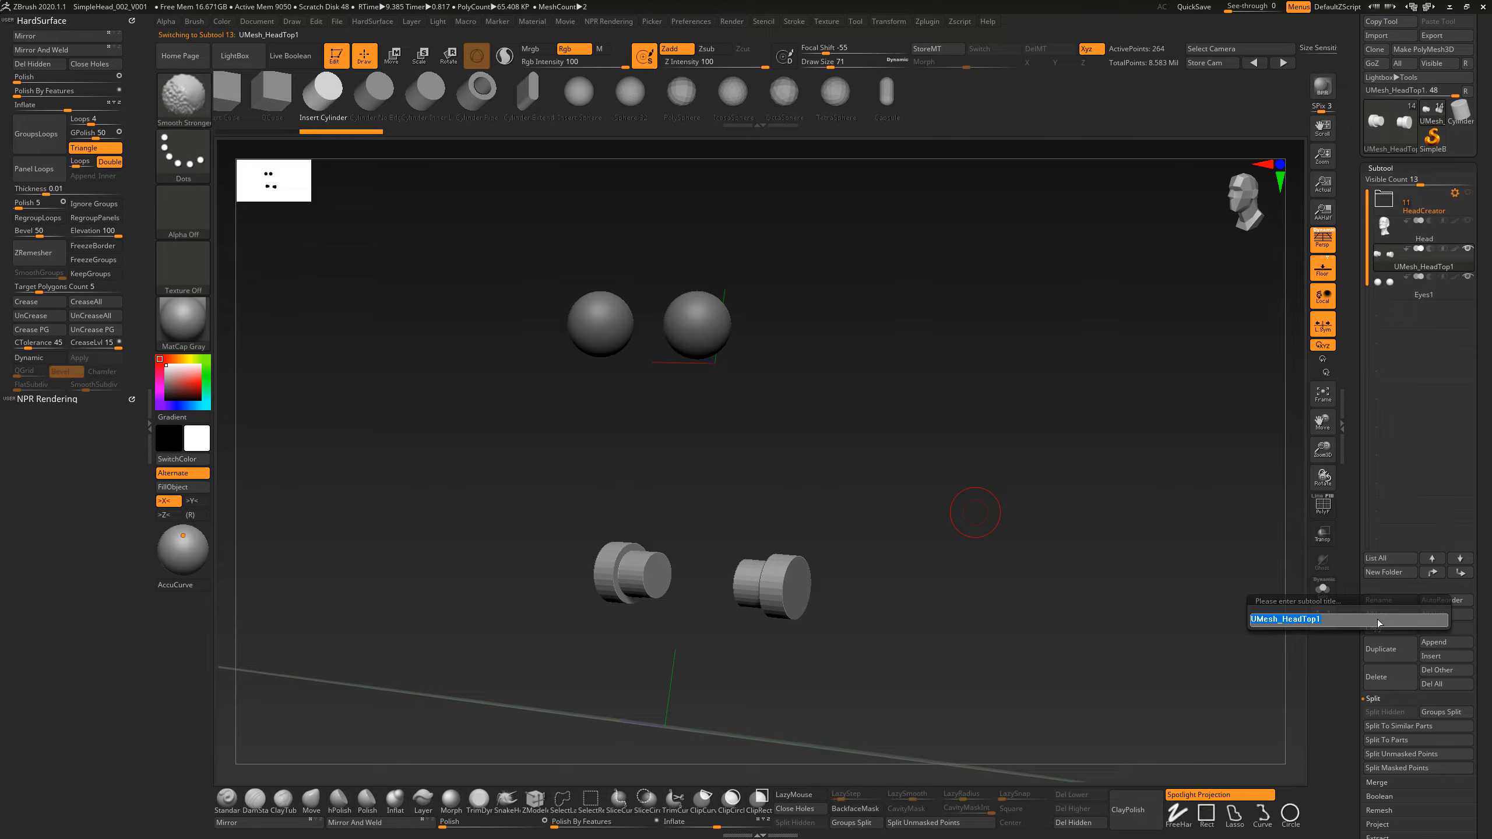
{"action": "type", "text": "ts"}
{"action": "key", "text": "Return"}
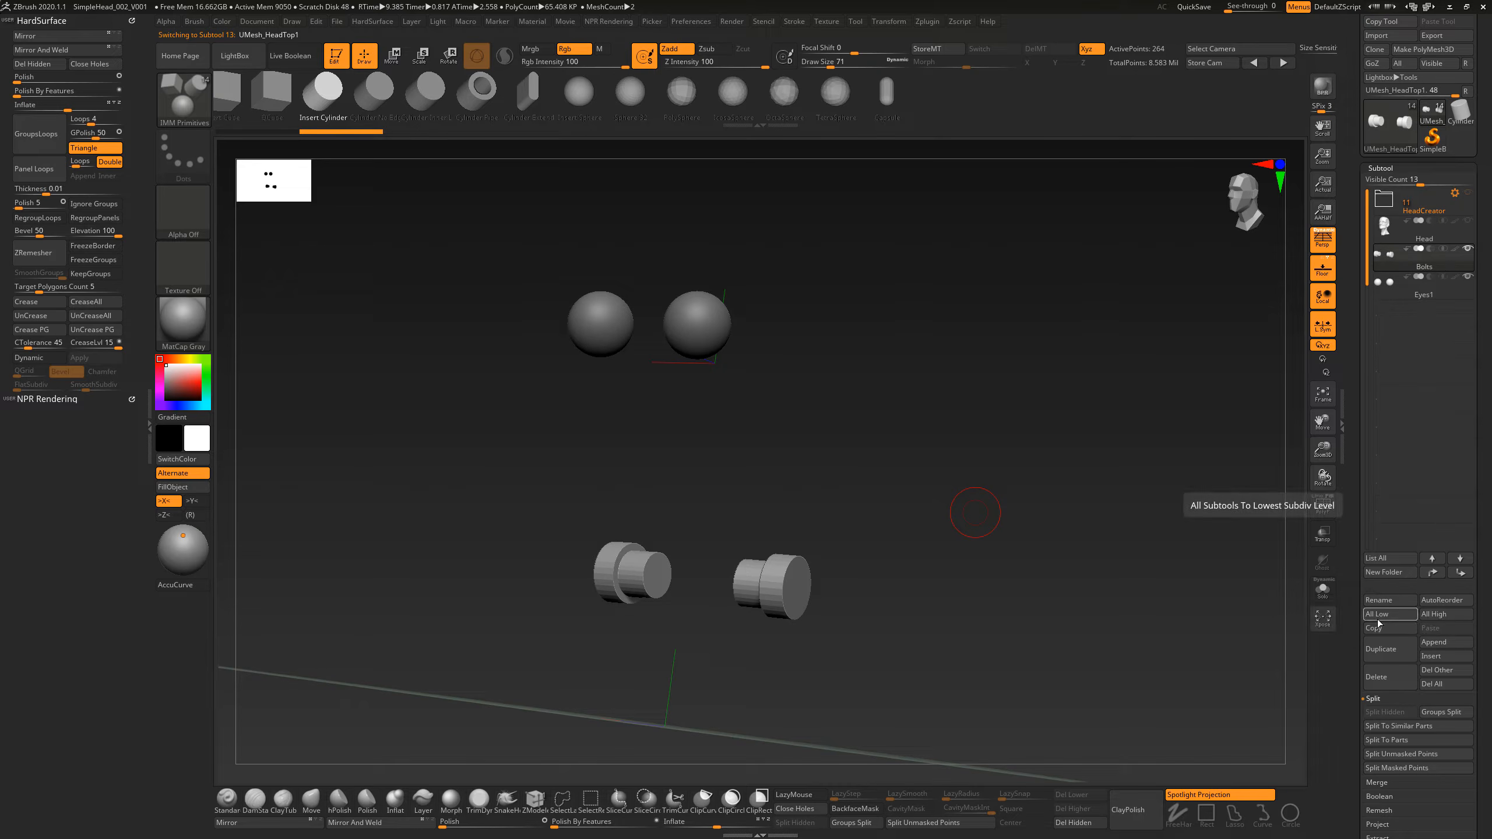
Show the Head subtool again and turn on the polyframe display for the bolts
{"action": "left_click", "coordinate": [1467, 221]}
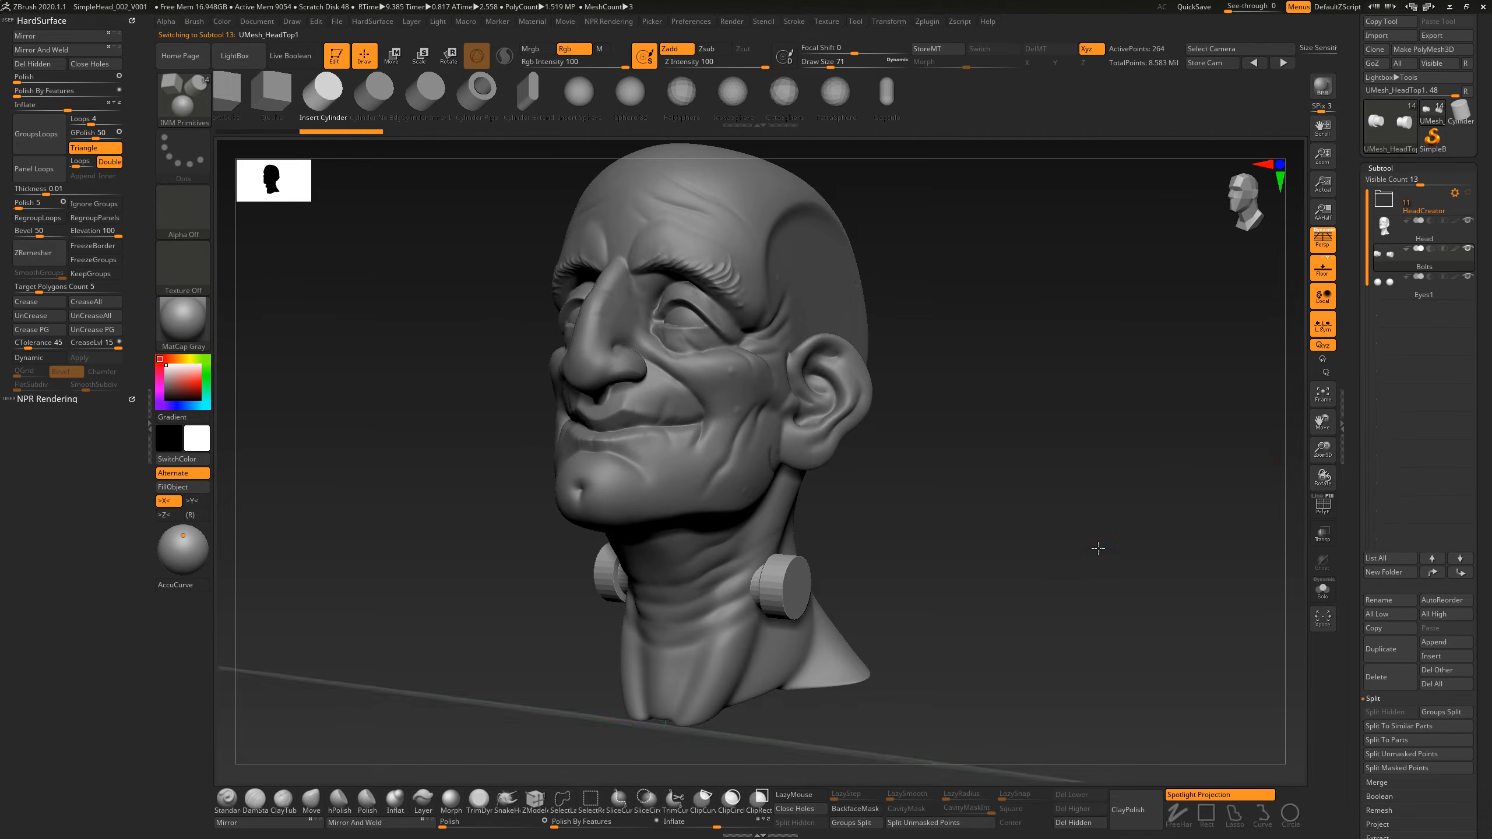
{"action": "mouse_move", "coordinate": [1097, 554]}
{"action": "left_mouse_down"}
{"action": "mouse_move", "coordinate": [1093, 619]}
{"action": "mouse_move", "coordinate": [1103, 608]}
{"action": "mouse_move", "coordinate": [1109, 642]}
{"action": "mouse_move", "coordinate": [1183, 579]}
{"action": "left_mouse_up"}
{"action": "key", "text": "shift+f"}
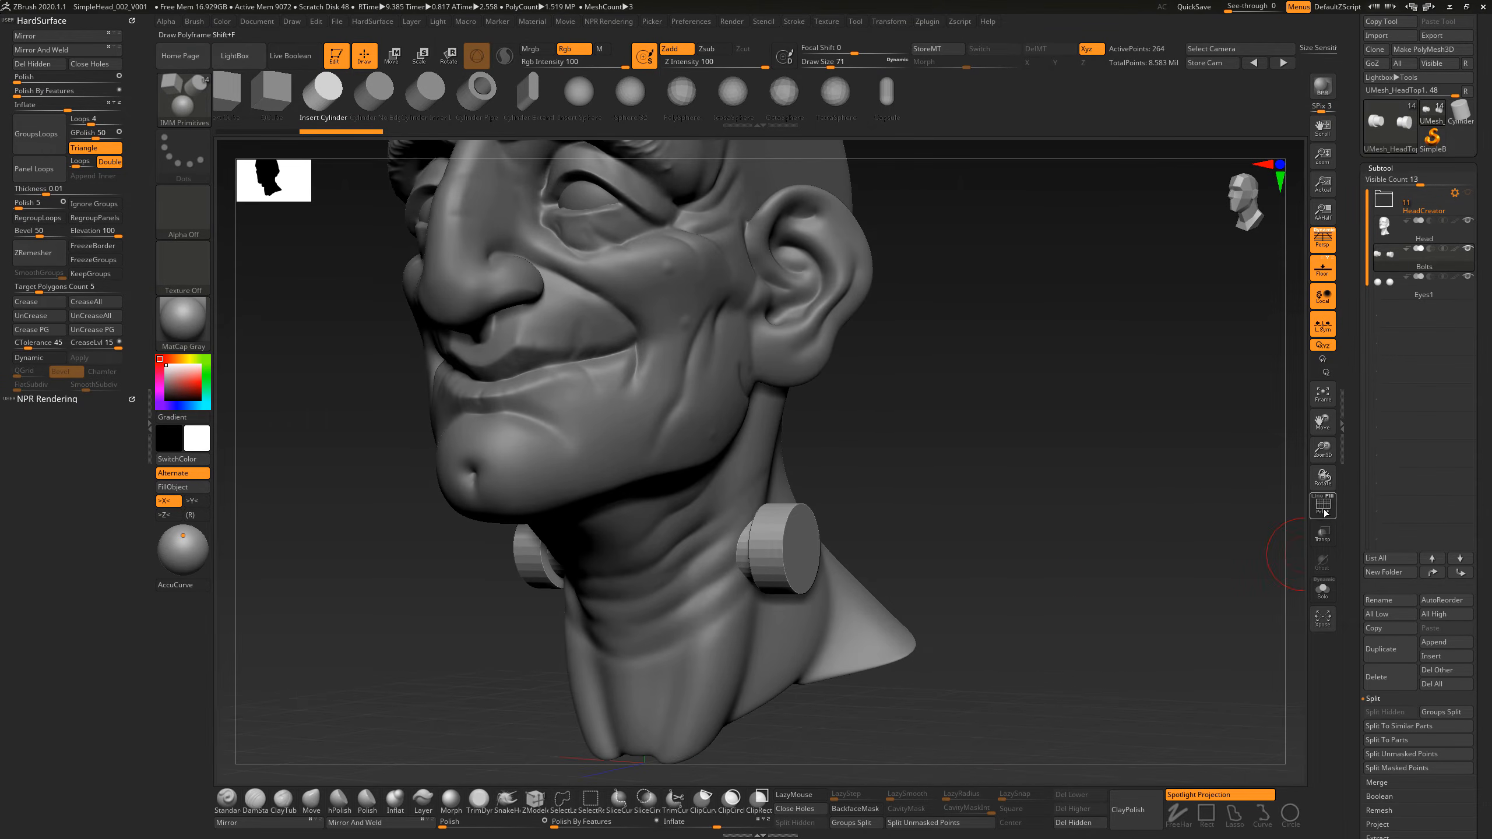
{"action": "left_click", "coordinate": [1318, 505]}
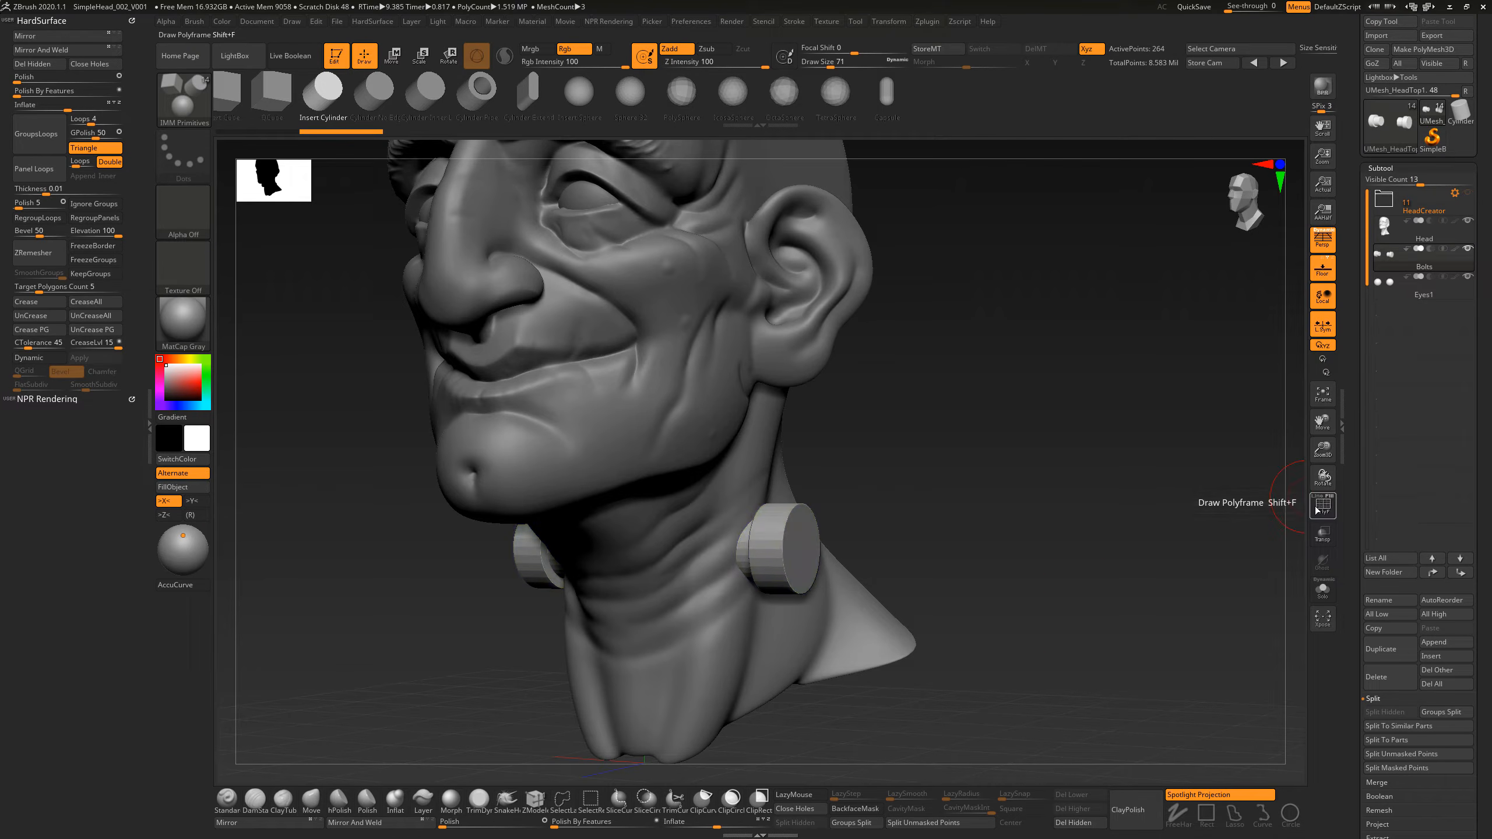
{"action": "left_click", "coordinate": [1318, 506]}
{"action": "left_click", "coordinate": [1317, 496]}
{"action": "left_click_drag", "start_coordinate": [1109, 570], "coordinate": [1112, 599], "text": "alt"}
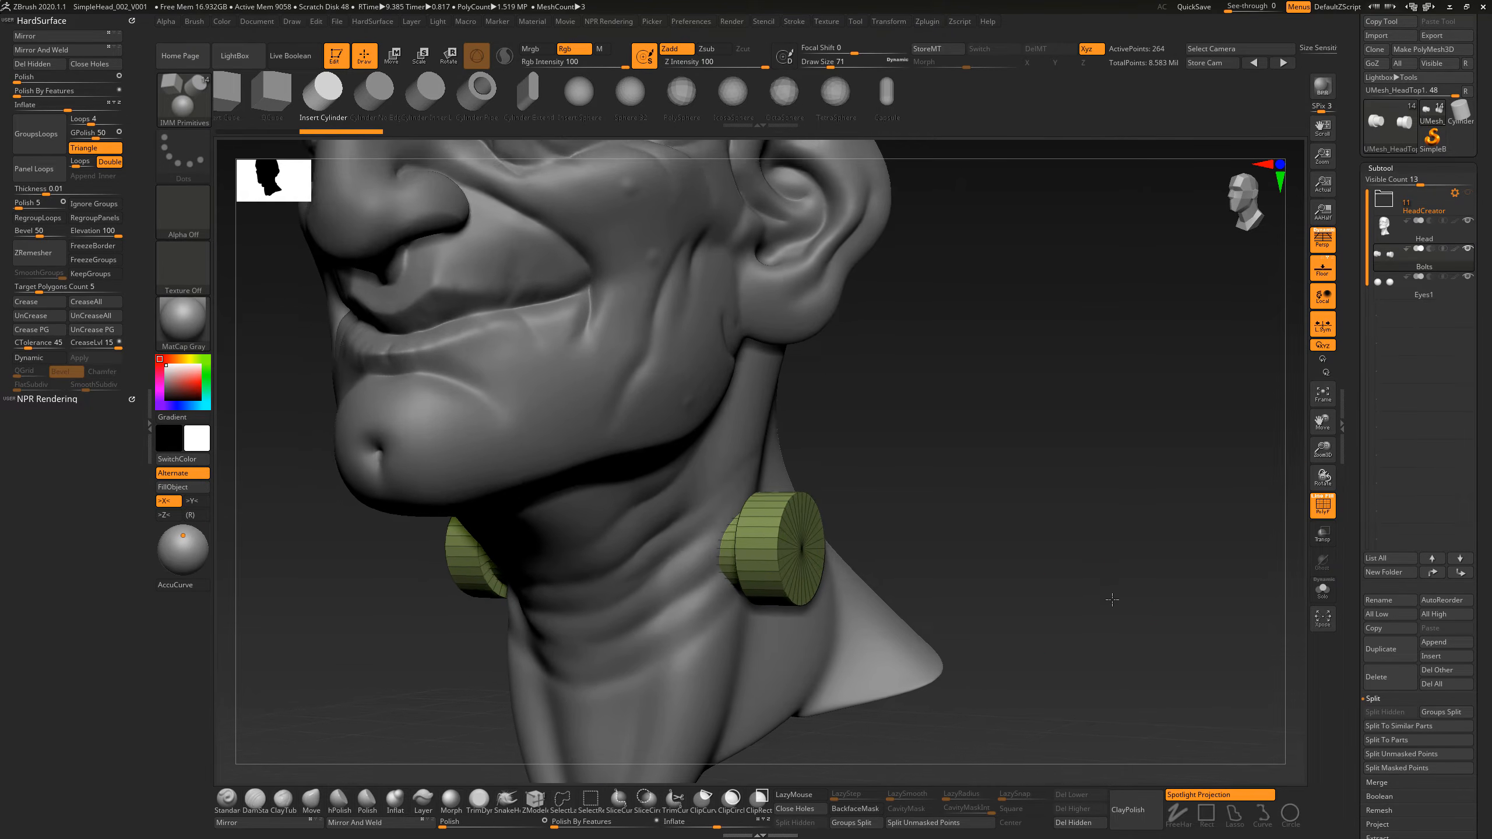
Try subdividing the Bolts subtool twice, then undo the subdivisions
{"action": "key", "text": "ctrl+d"}
{"action": "key", "text": "ctrl+d"}
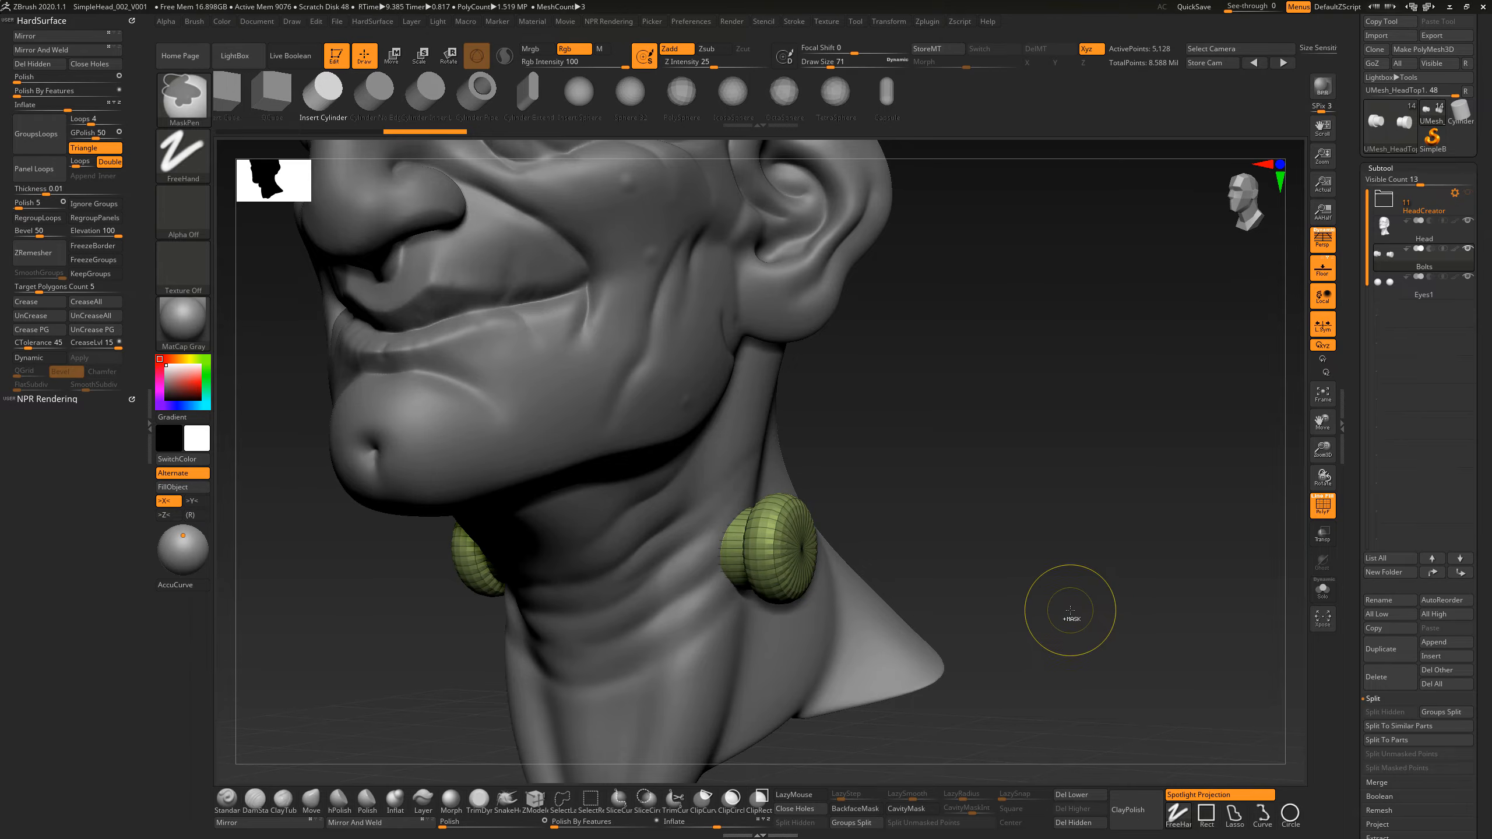
{"action": "left_click_drag", "start_coordinate": [1088, 611], "coordinate": [1008, 527]}
{"action": "key", "text": "ctrl+z"}
{"action": "key", "text": "ctrl+z"}
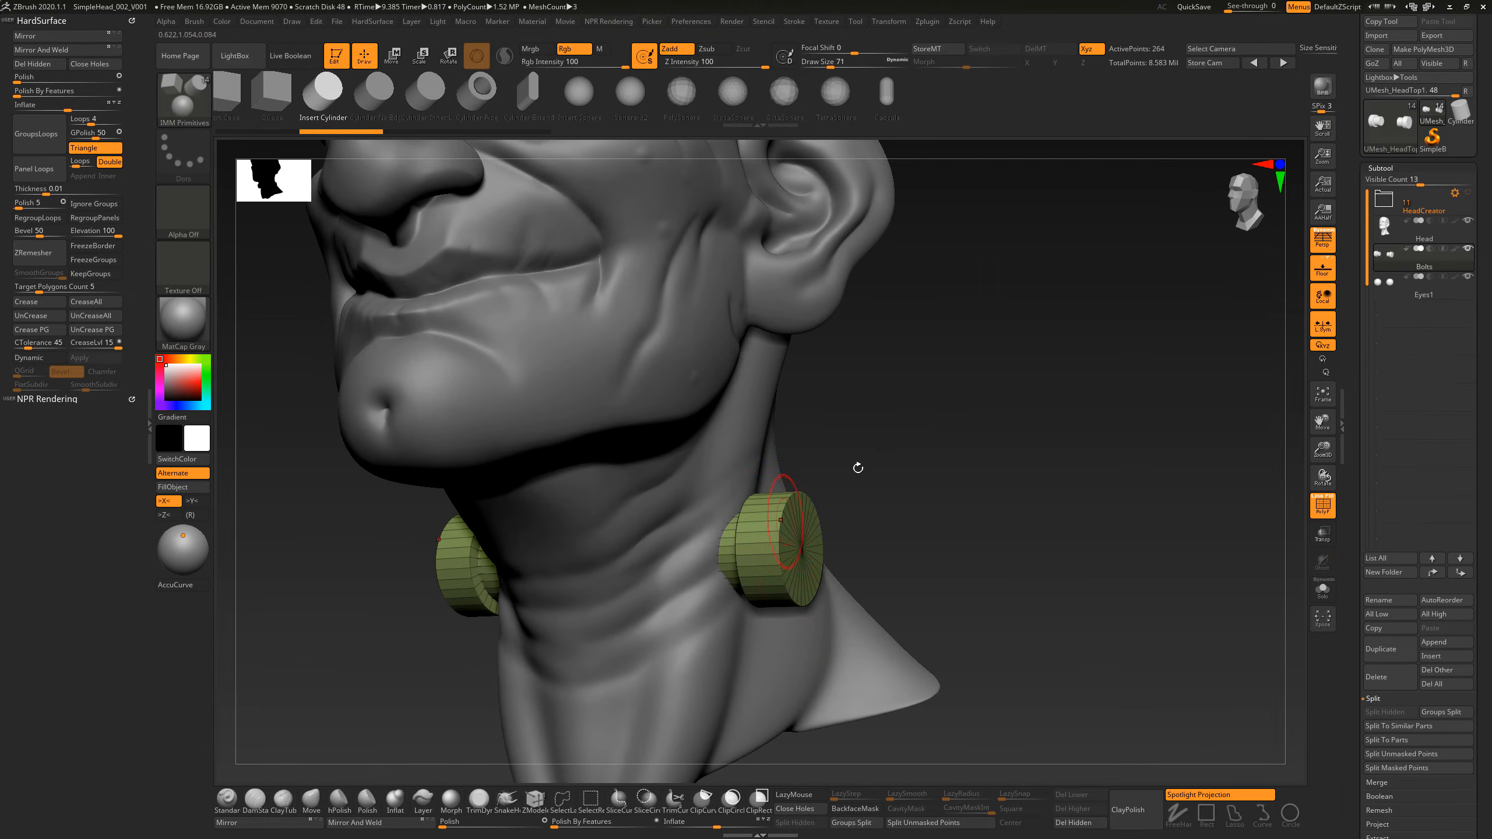
Try remeshing the bolts with DynaMesh at resolution 600 and applying Polish By Features, then undo both
{"action": "scroll", "coordinate": [1373, 548], "scroll_direction": "down", "scroll_amount": 5}
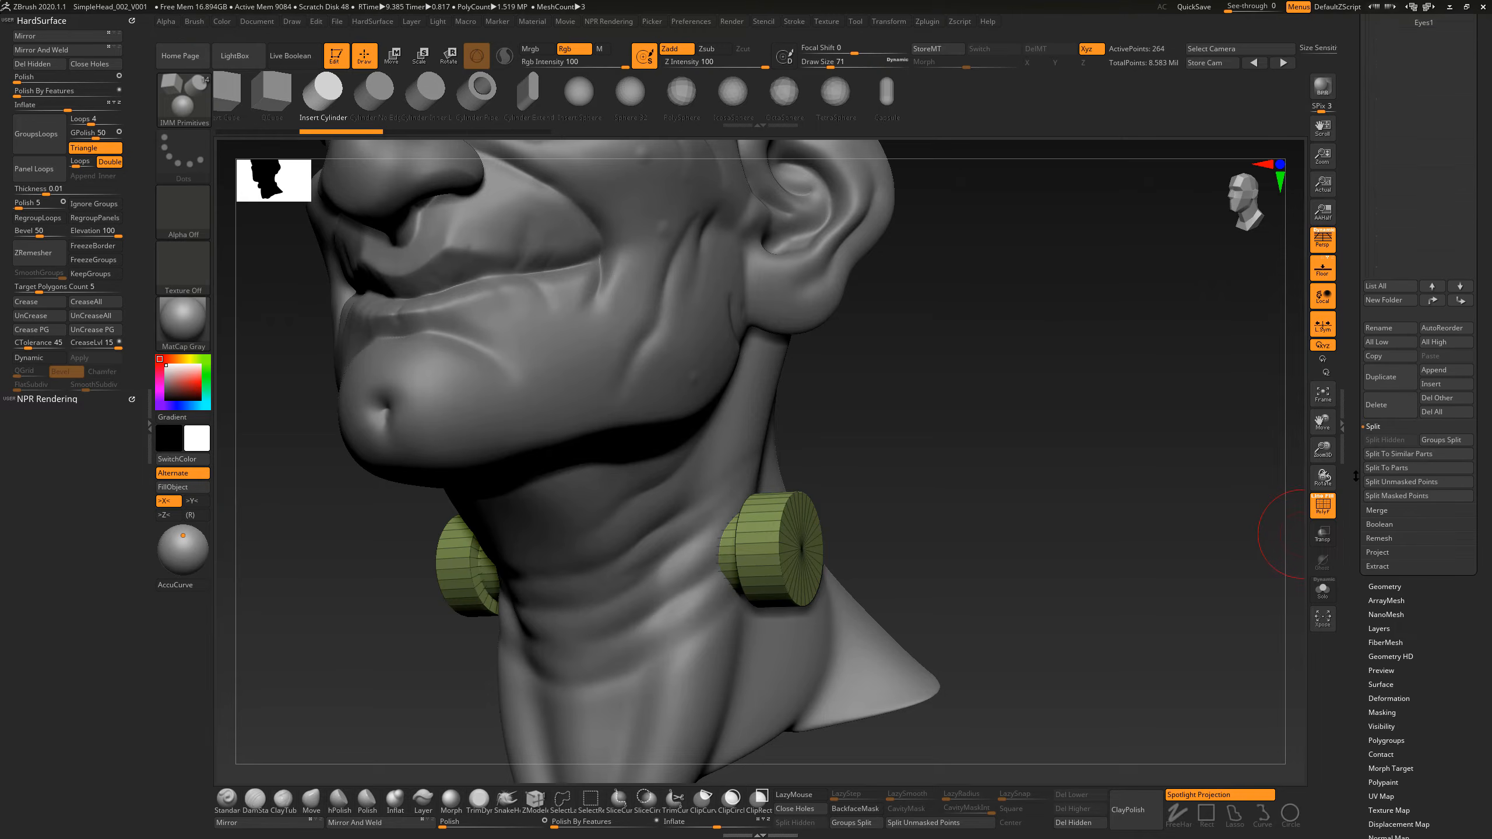
{"action": "left_click", "coordinate": [1384, 604]}
{"action": "scroll", "coordinate": [1417, 352], "scroll_direction": "up", "scroll_amount": 3}
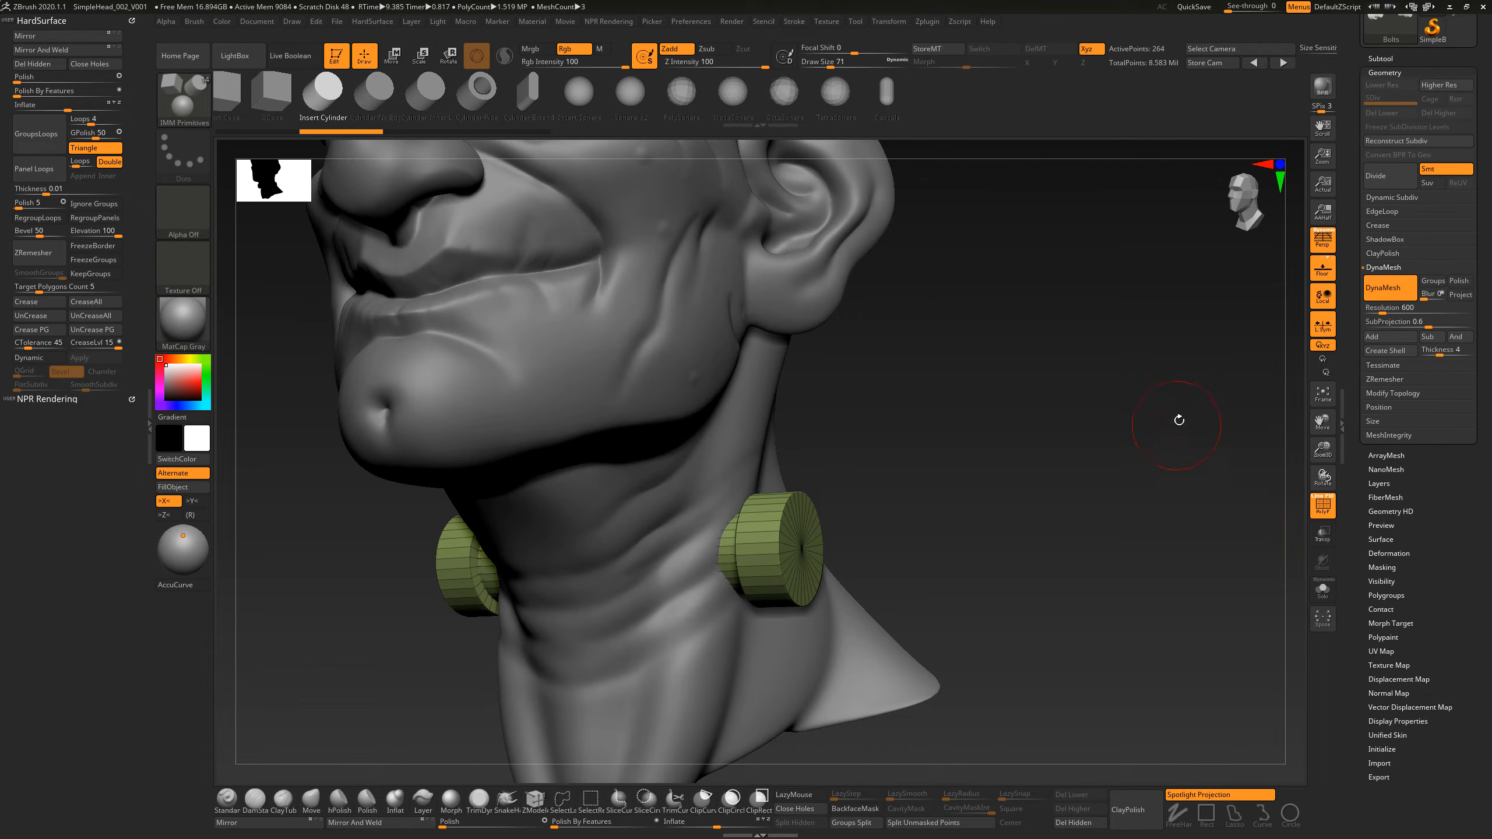
{"action": "left_click_drag", "start_coordinate": [1183, 406], "coordinate": [1026, 566], "text": "ctrl"}
{"action": "left_click", "coordinate": [1320, 508]}
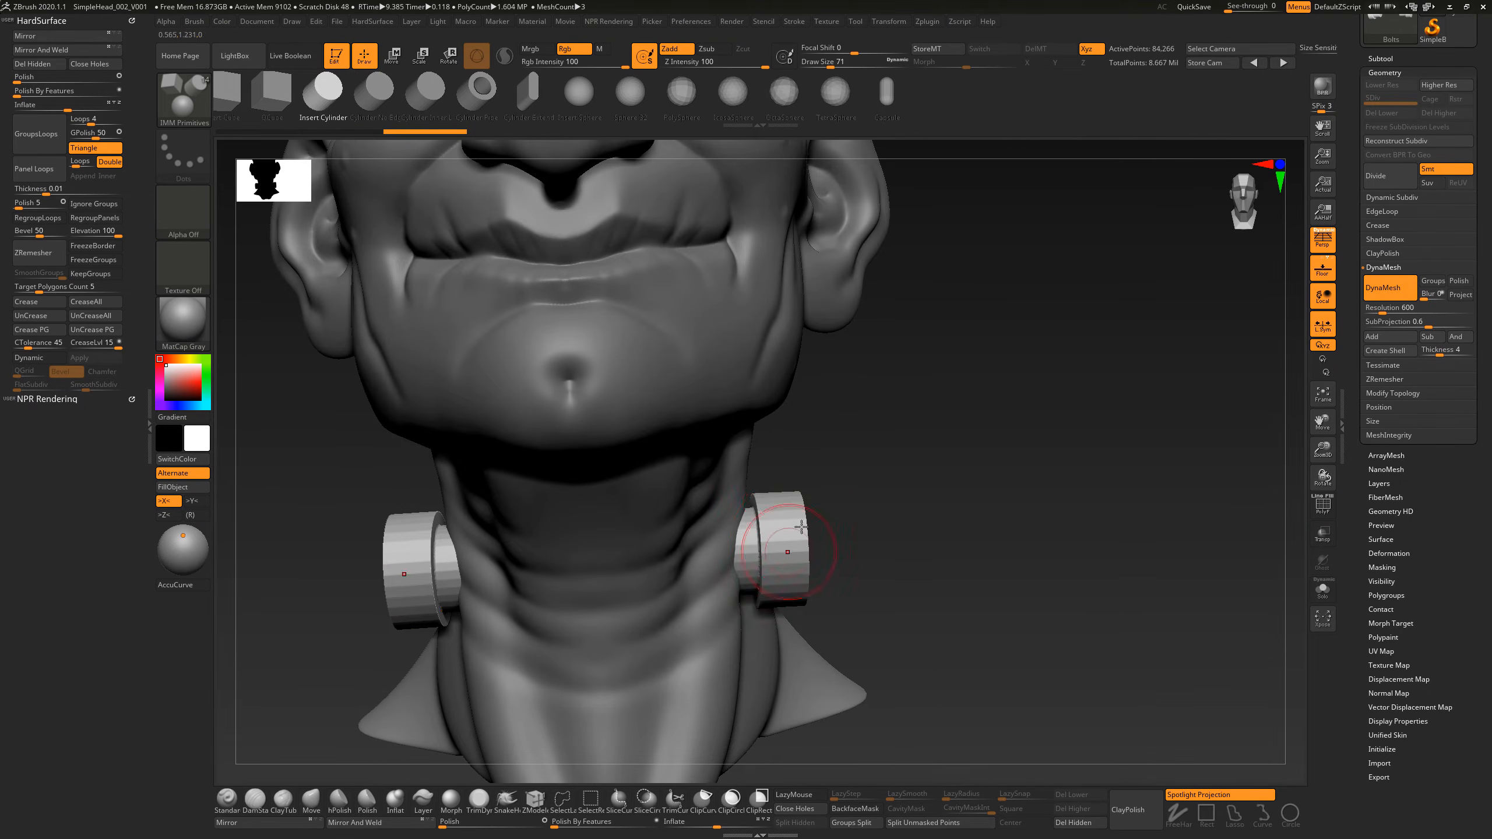
{"action": "left_click_drag", "start_coordinate": [866, 566], "coordinate": [892, 665]}
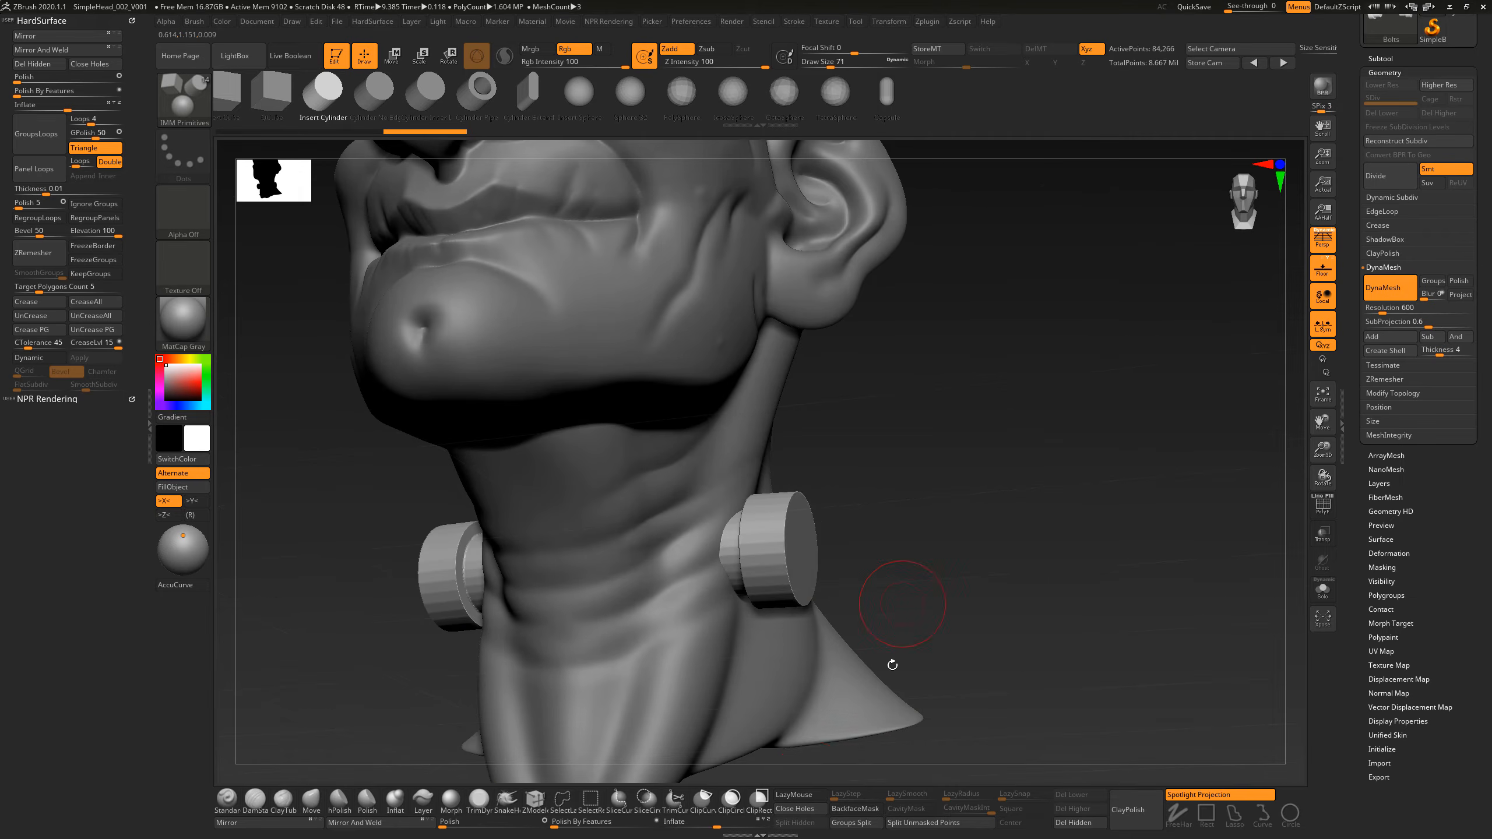
{"action": "left_click", "coordinate": [593, 822]}
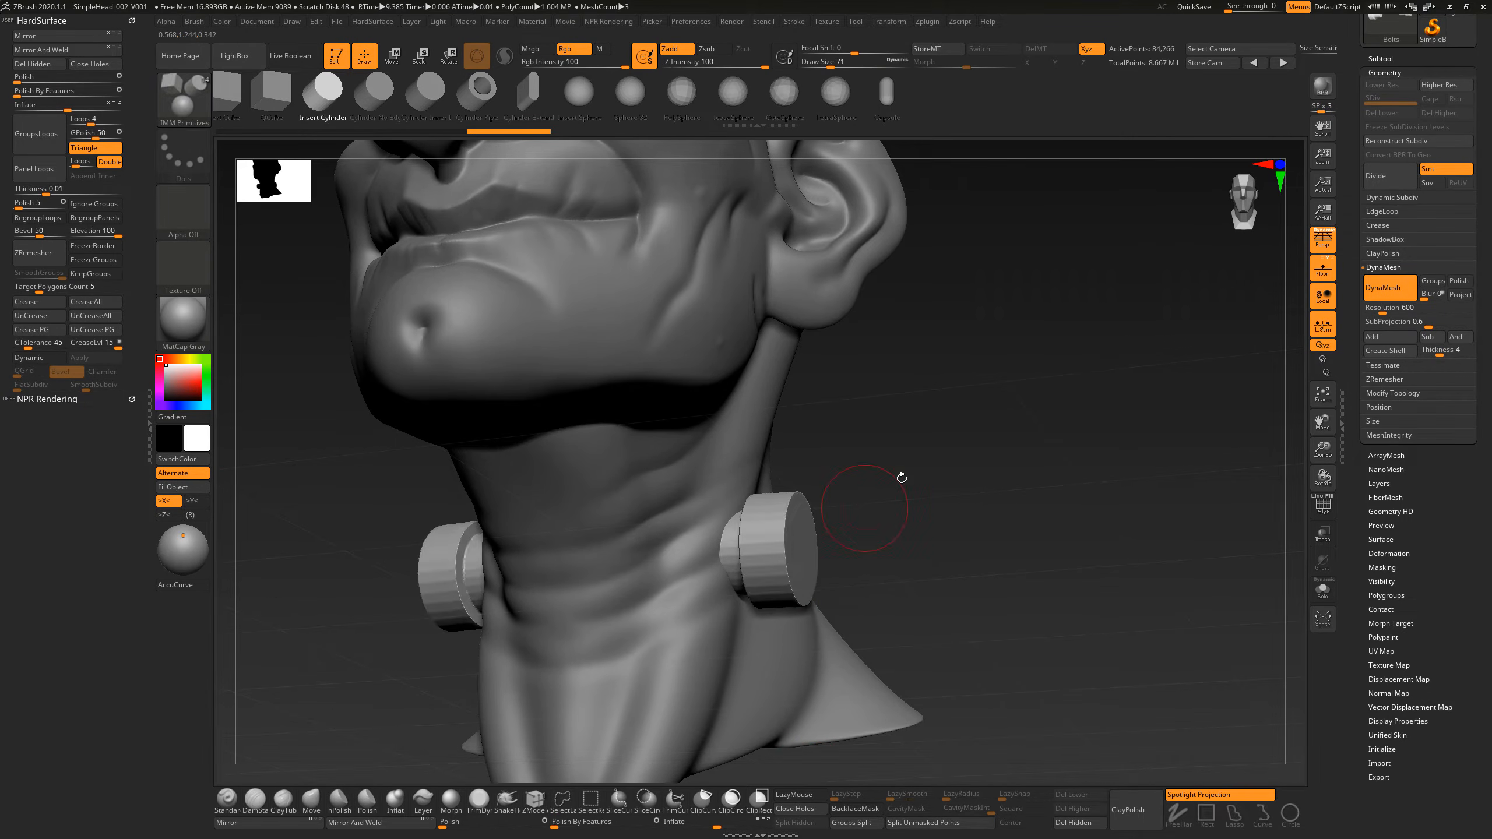
Show the bolts' polyframe and split their surfaces into separate polygroups with Groups By Normals
{"action": "left_click", "coordinate": [1324, 506]}
{"action": "left_click_drag", "start_coordinate": [1169, 535], "coordinate": [949, 574]}
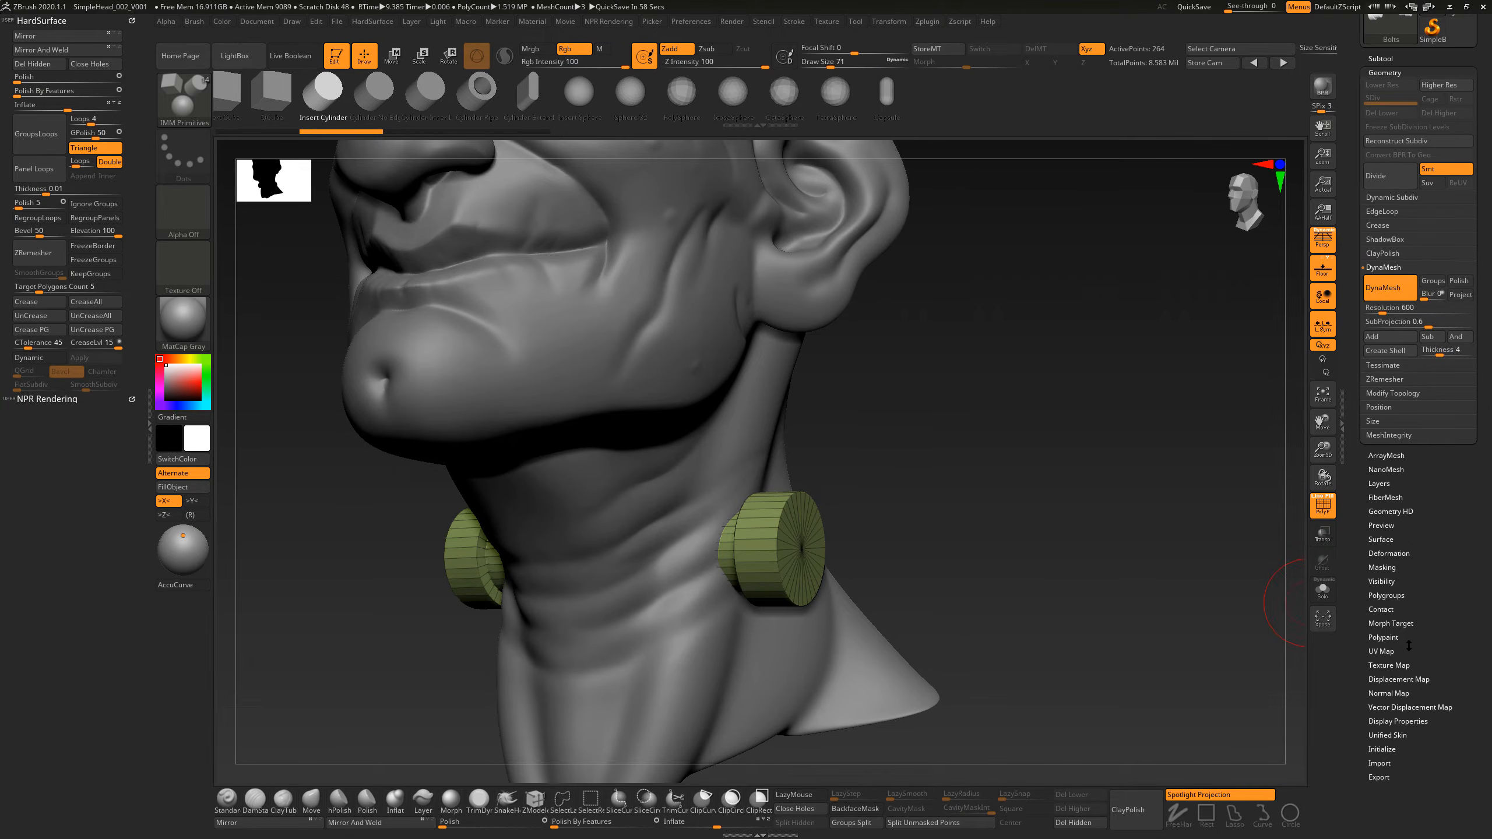
{"action": "left_click", "coordinate": [1386, 595]}
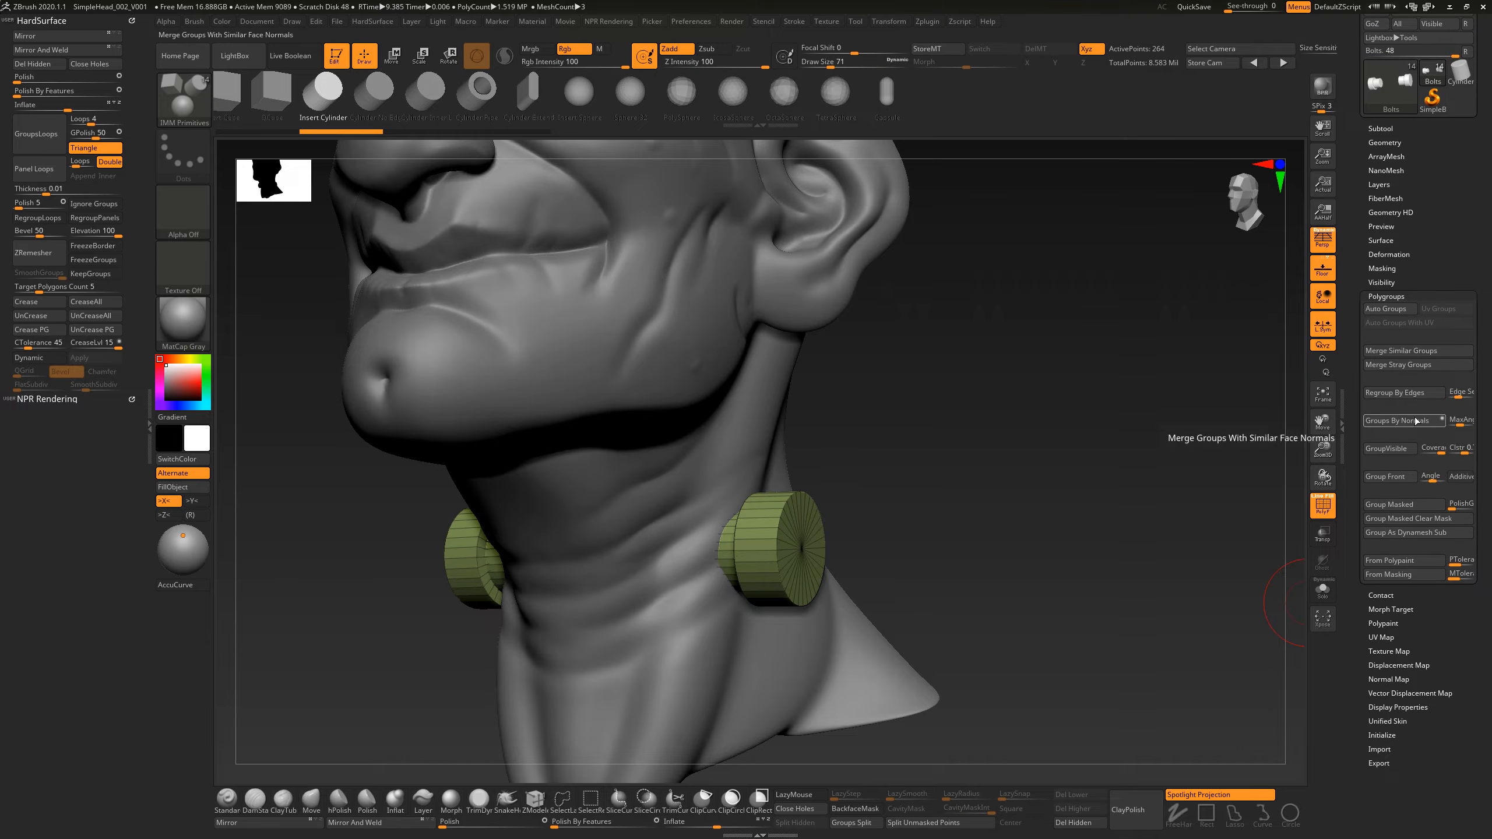
{"action": "left_click", "coordinate": [1425, 421]}
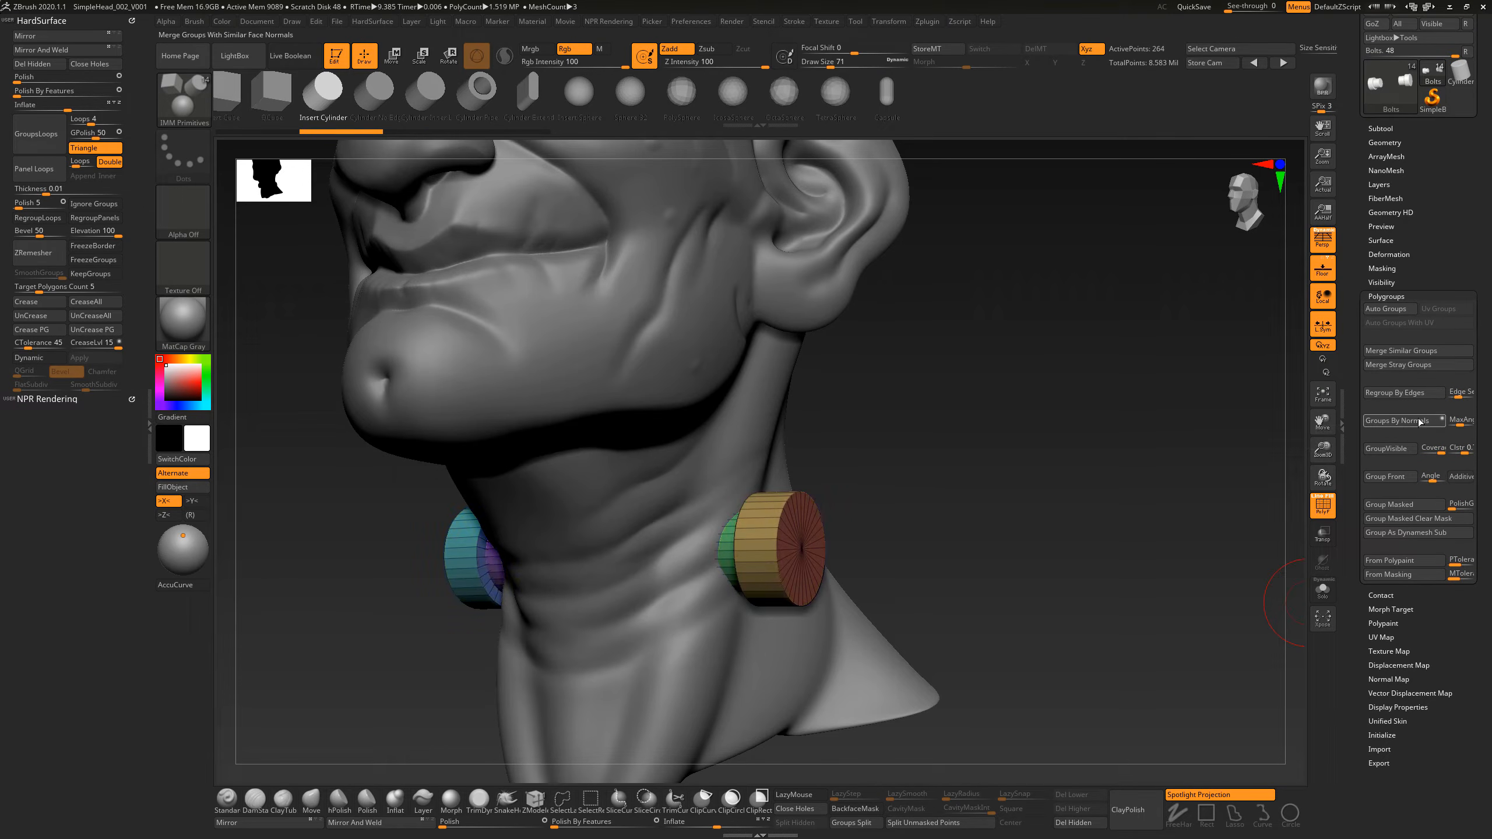
{"action": "left_click_drag", "start_coordinate": [915, 560], "coordinate": [787, 587]}
{"action": "left_click_drag", "start_coordinate": [930, 539], "coordinate": [926, 516]}
Crease the bolts along their polygroup borders, with the crease level set to 3
{"action": "left_click", "coordinate": [1392, 143]}
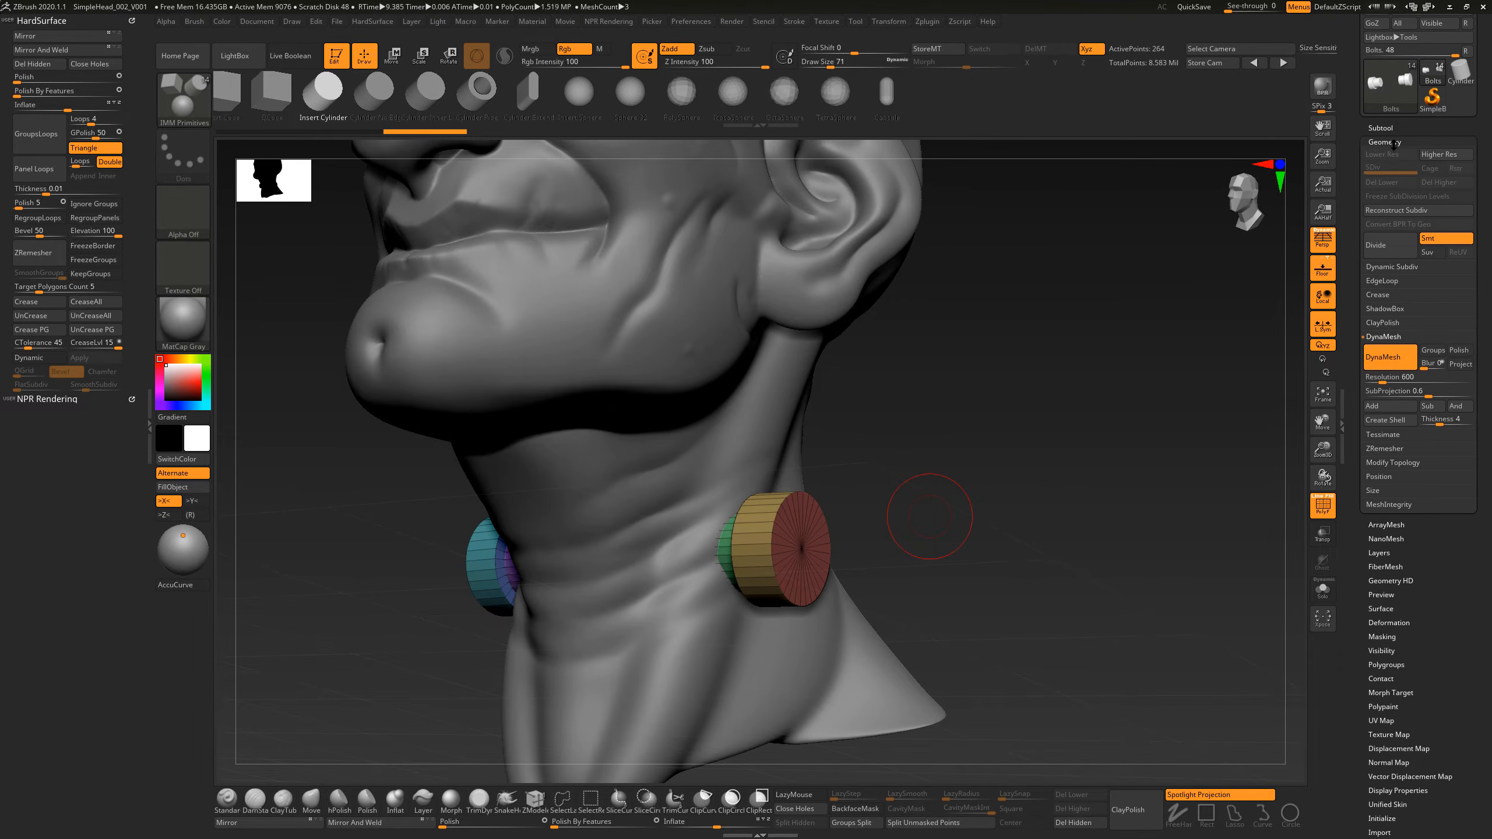
{"action": "left_click", "coordinate": [1386, 337]}
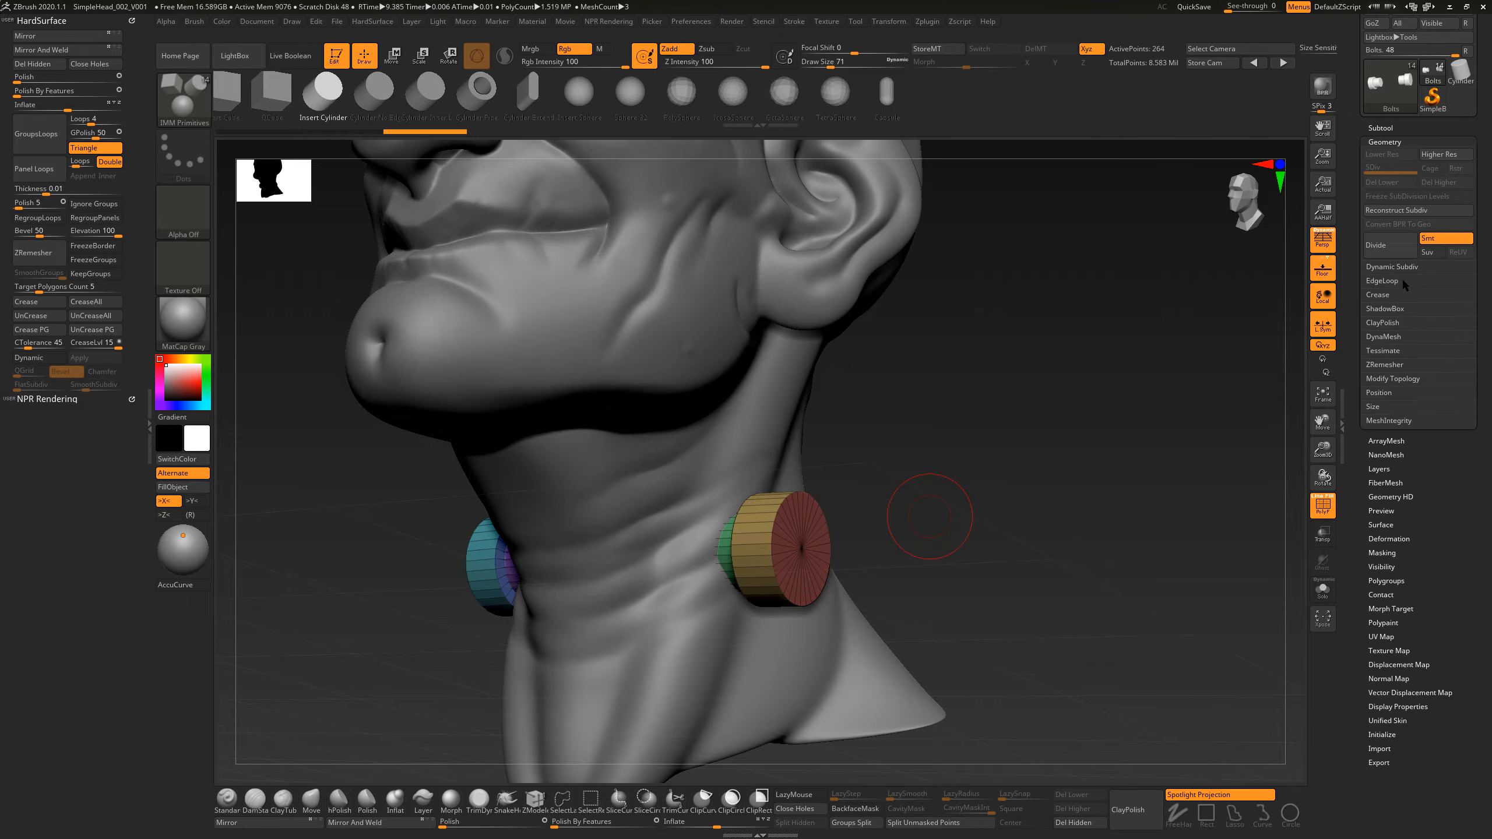
{"action": "left_click", "coordinate": [1390, 295]}
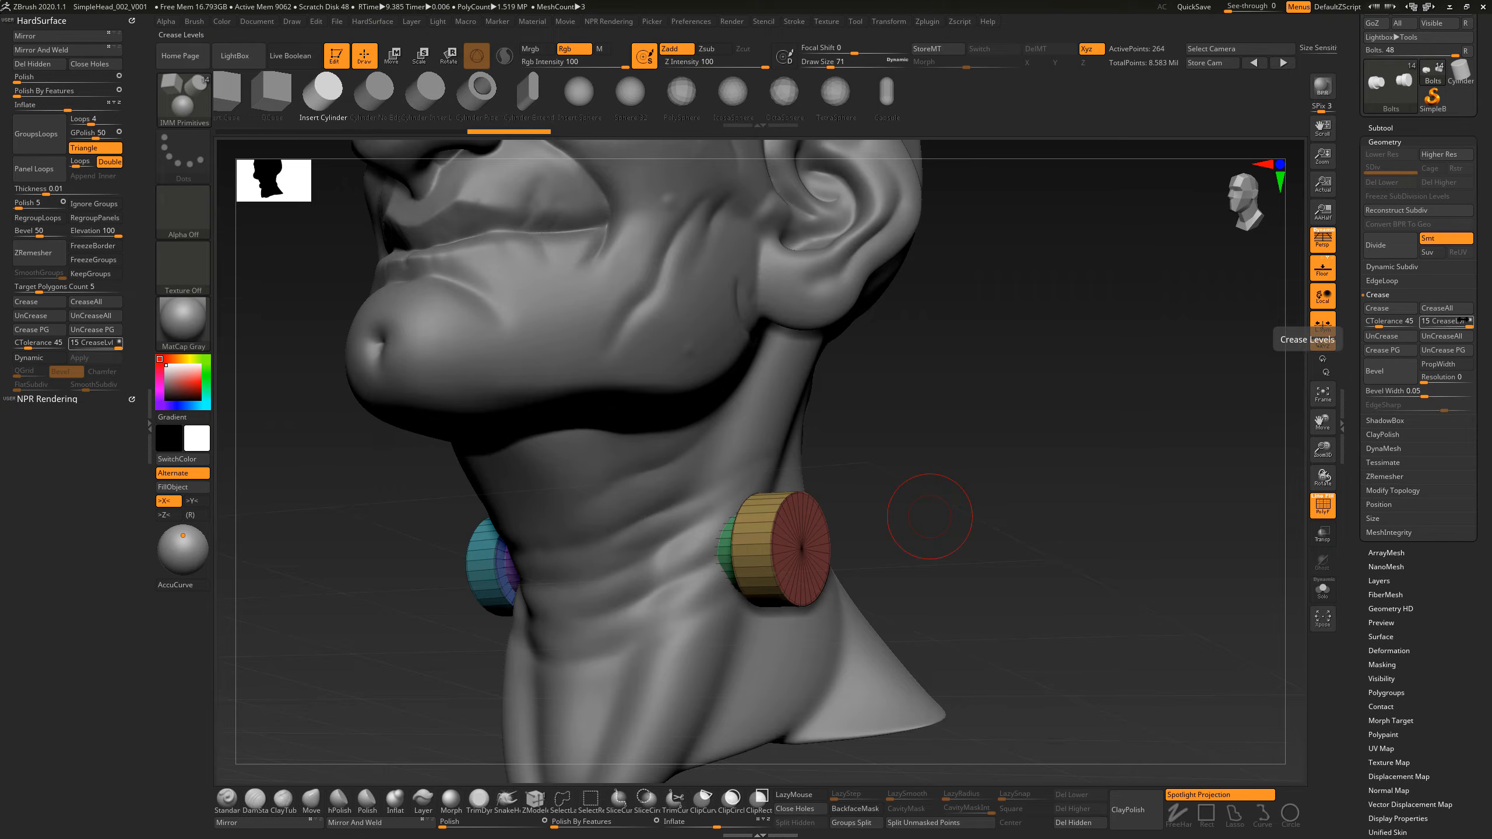
{"action": "left_click_drag", "start_coordinate": [1465, 321], "coordinate": [1431, 323]}
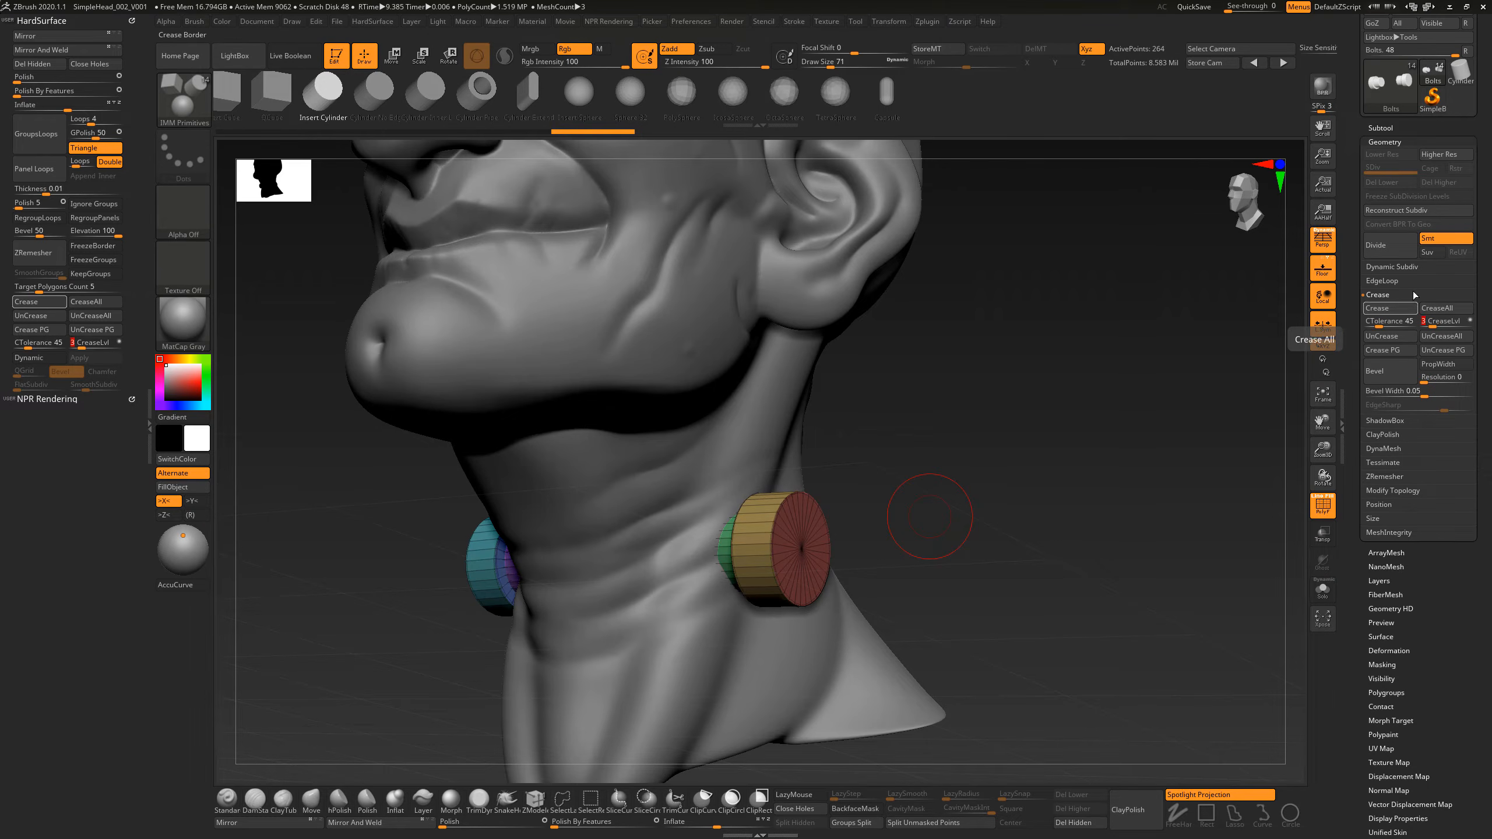
Subdivide the creased bolts three times, up to subdivision level 4, and hide the polyframe
{"action": "left_click", "coordinate": [1393, 246]}
{"action": "left_click", "coordinate": [1393, 248]}
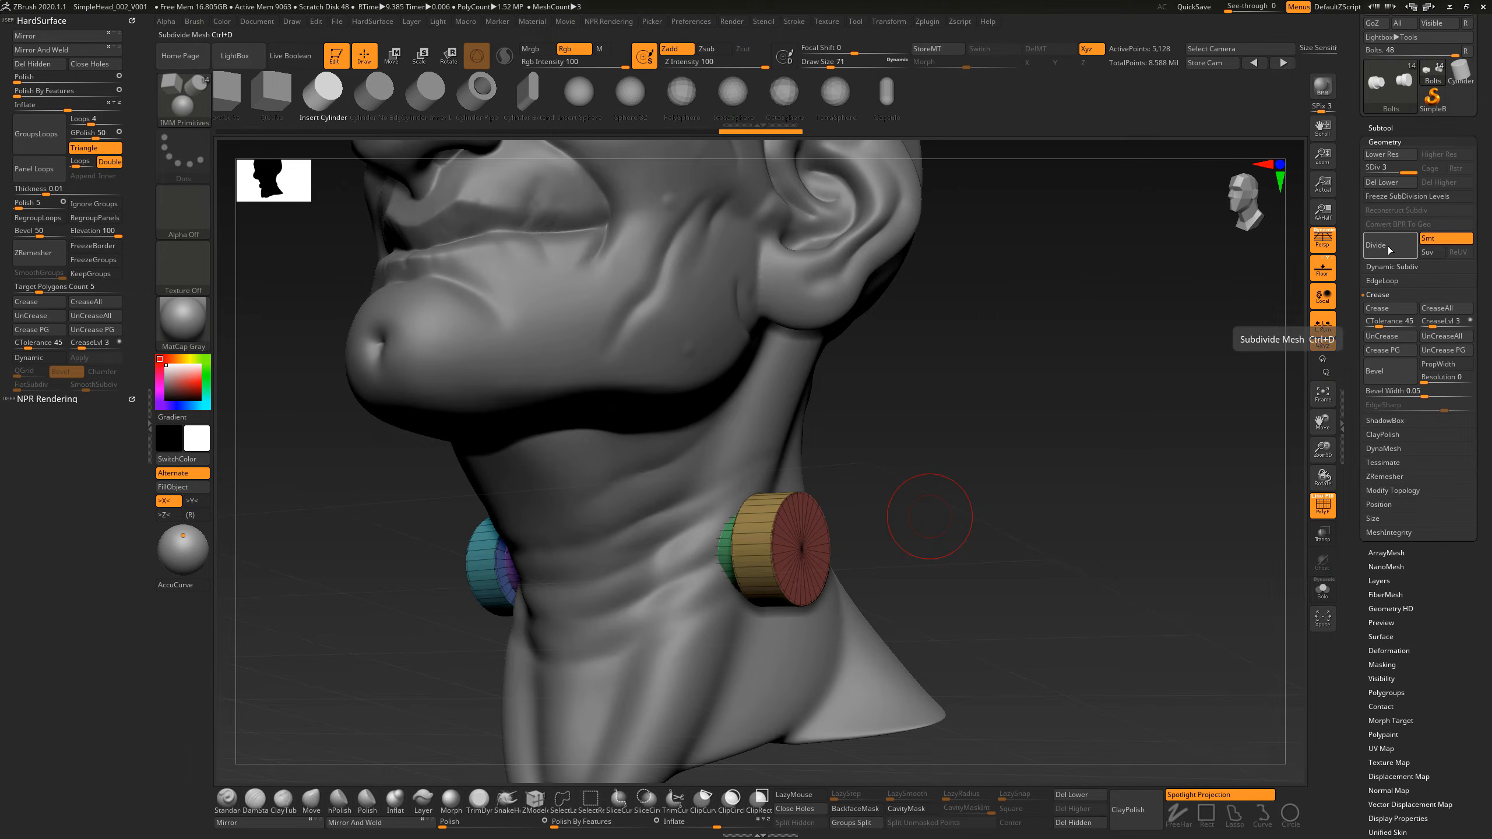
{"action": "left_click", "coordinate": [1394, 247]}
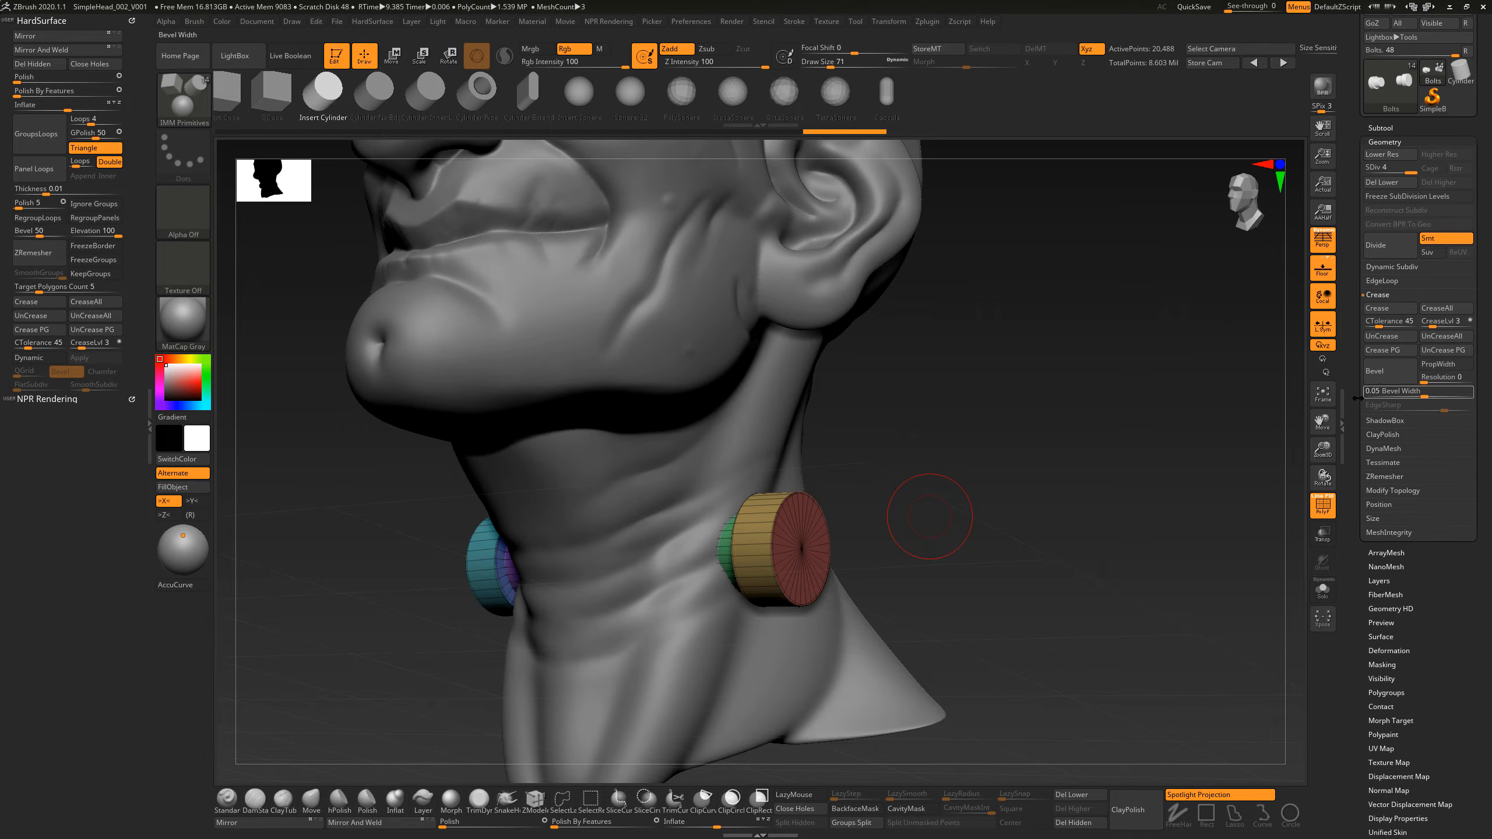
{"action": "left_click", "coordinate": [1323, 507]}
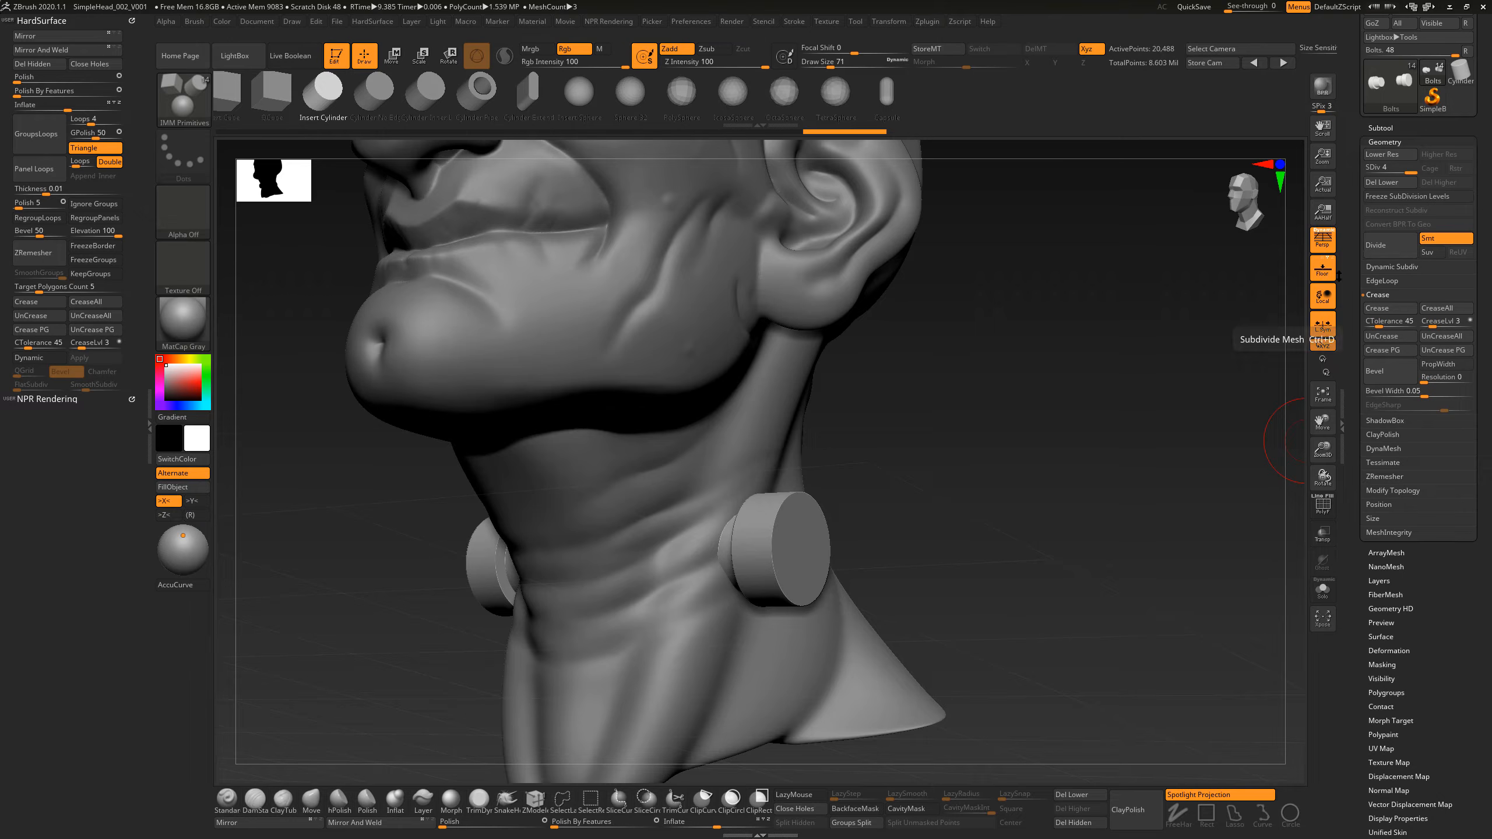
Subdivide the bolts two more times, up to level 6, and check the bevelled rims with and without the polyframe
{"action": "left_click", "coordinate": [1386, 247]}
{"action": "left_click_drag", "start_coordinate": [952, 492], "coordinate": [1003, 423]}
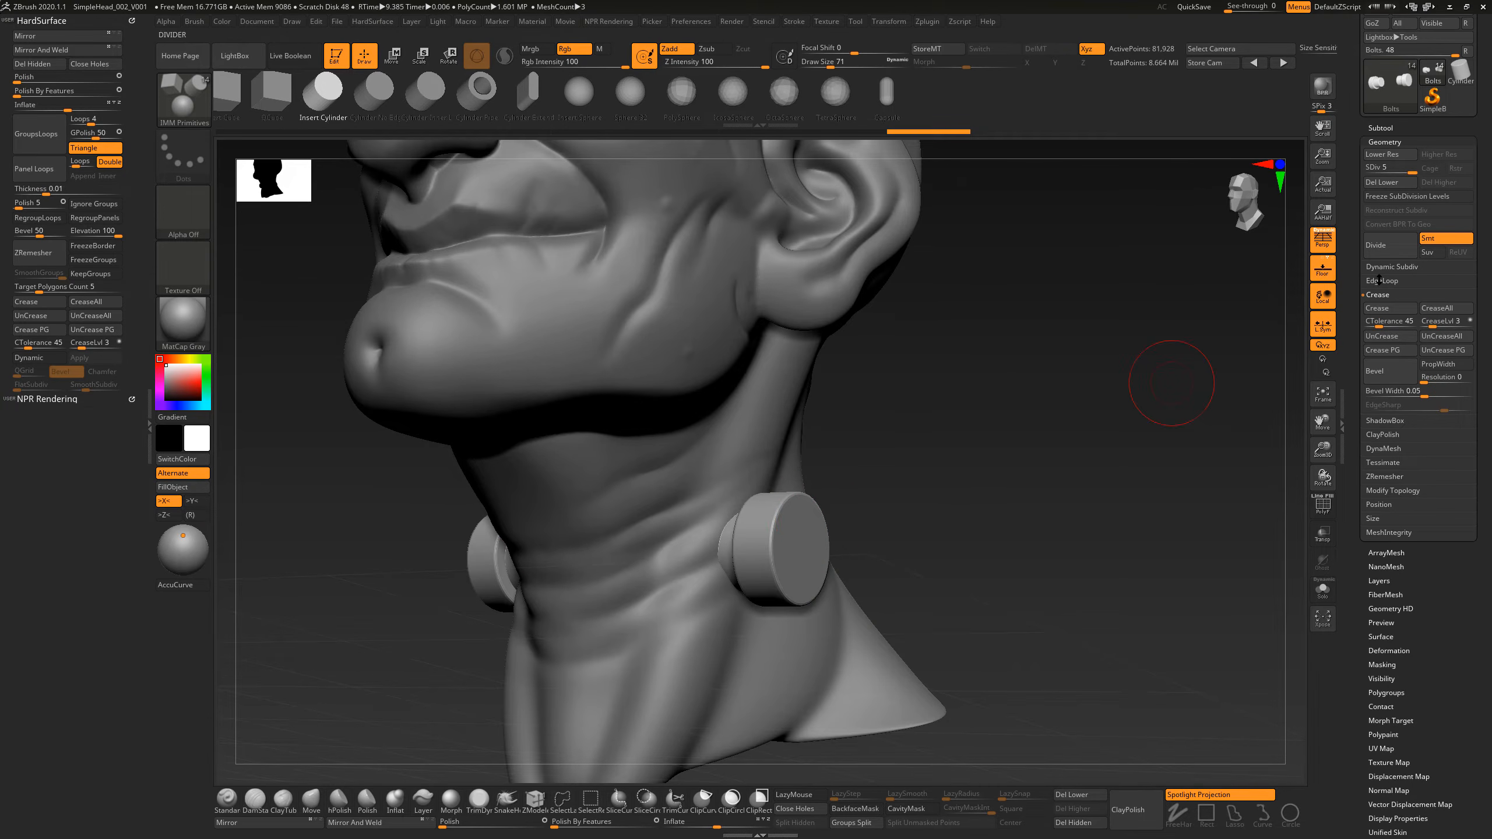
{"action": "left_click", "coordinate": [1381, 247]}
{"action": "left_click_drag", "start_coordinate": [976, 437], "coordinate": [926, 573]}
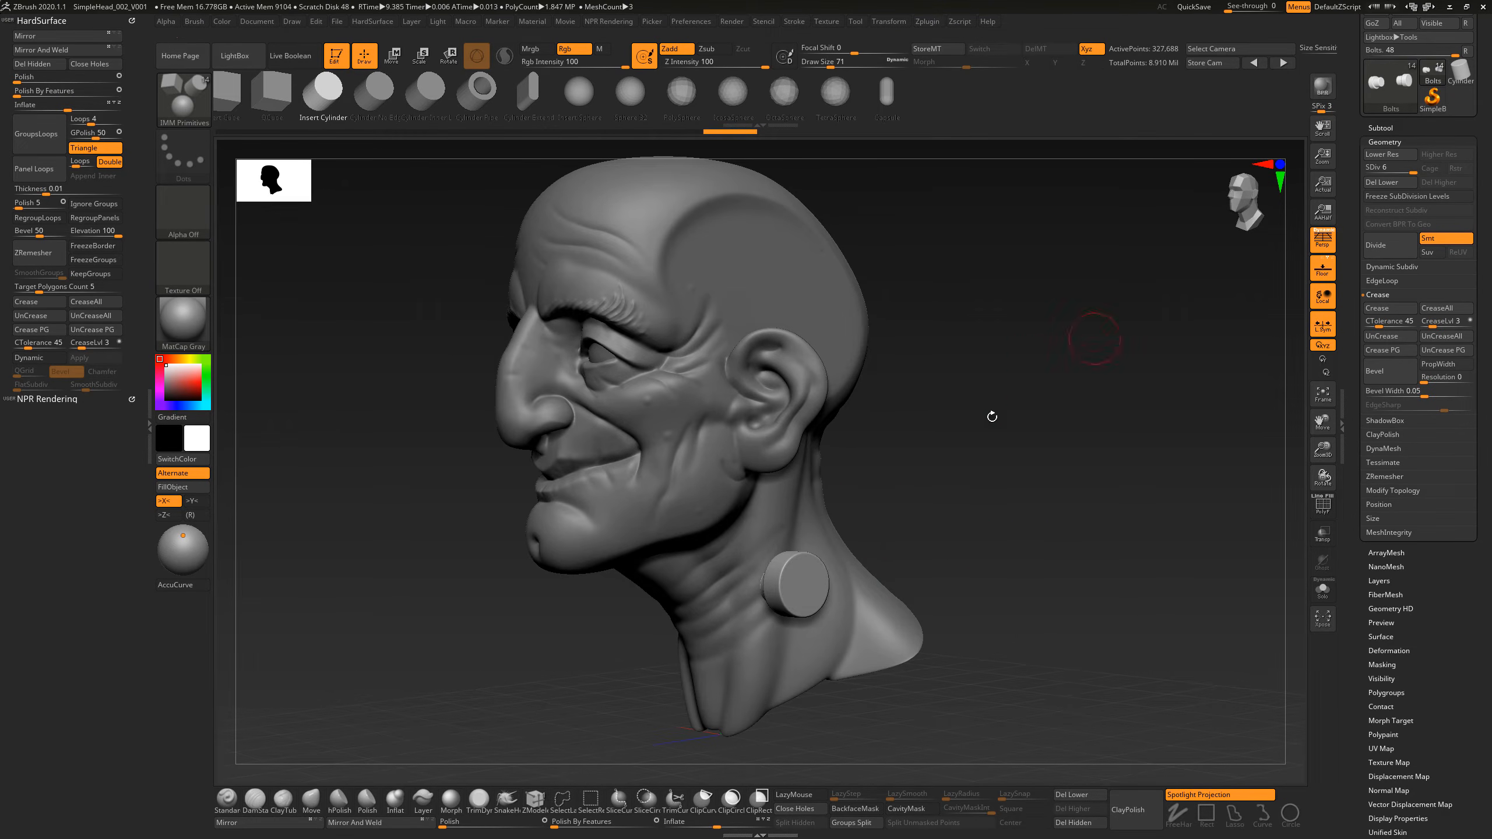
{"action": "left_click_drag", "start_coordinate": [997, 573], "coordinate": [983, 547]}
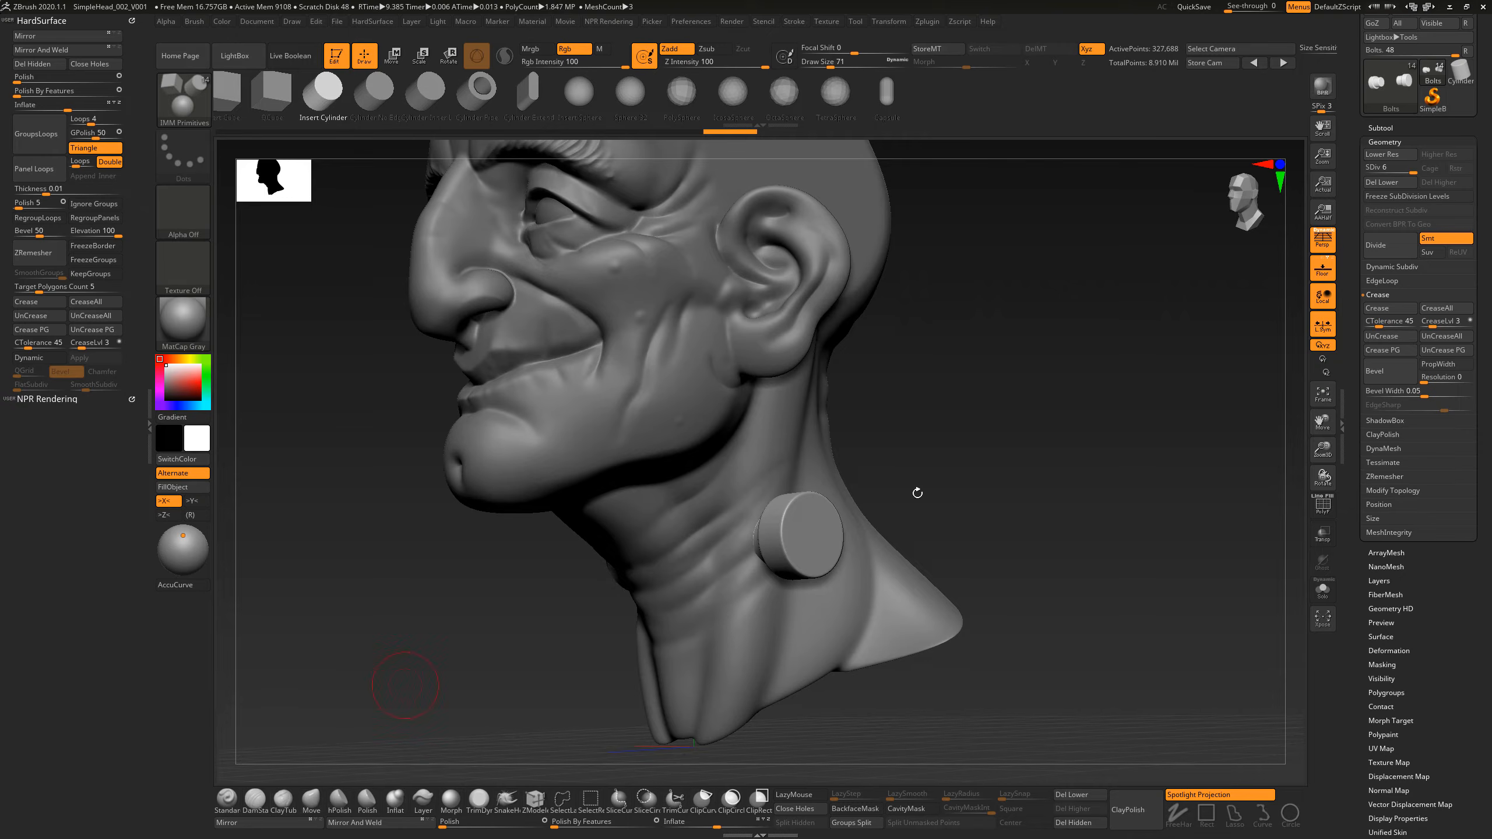
{"action": "left_click", "coordinate": [1323, 505]}
{"action": "left_click_drag", "start_coordinate": [1036, 540], "coordinate": [1073, 643], "text": "alt"}
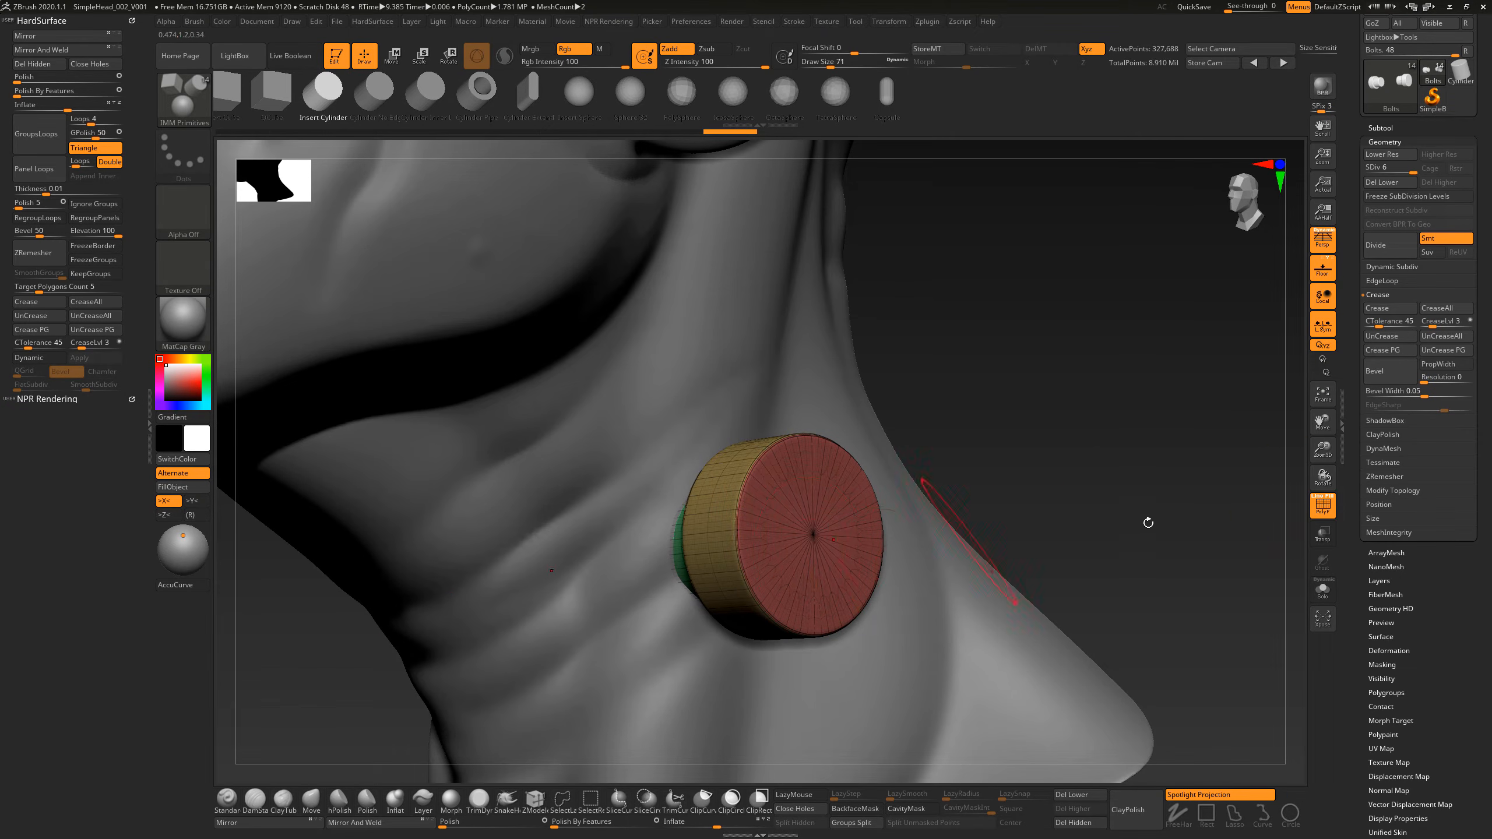
{"action": "left_click", "coordinate": [1323, 506]}
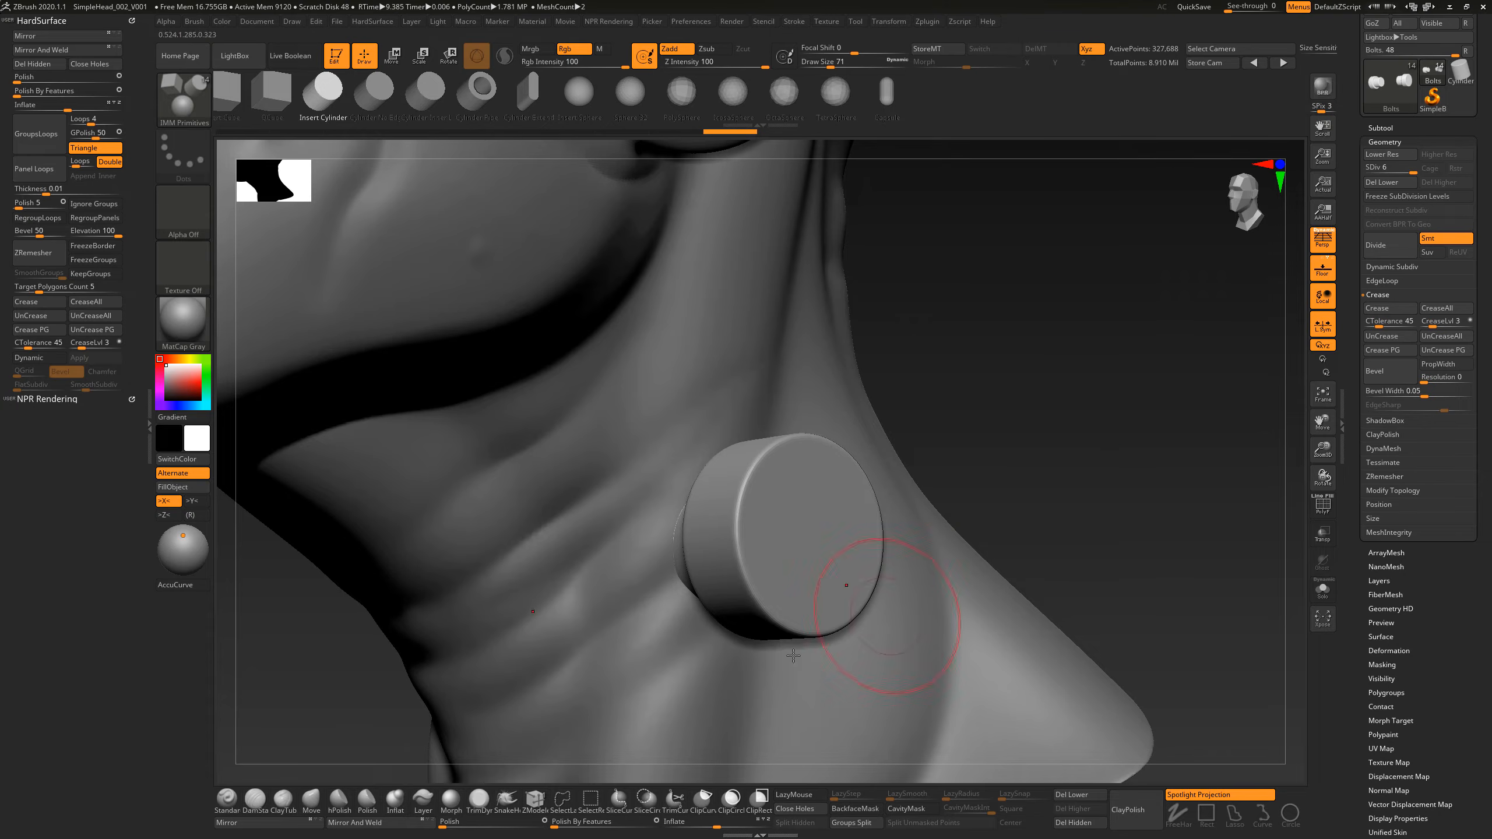
Try carving a crack across the bolt's outer face with the DamStandard brush, check it in polyframe, and undo it
{"action": "left_click", "coordinate": [255, 800]}
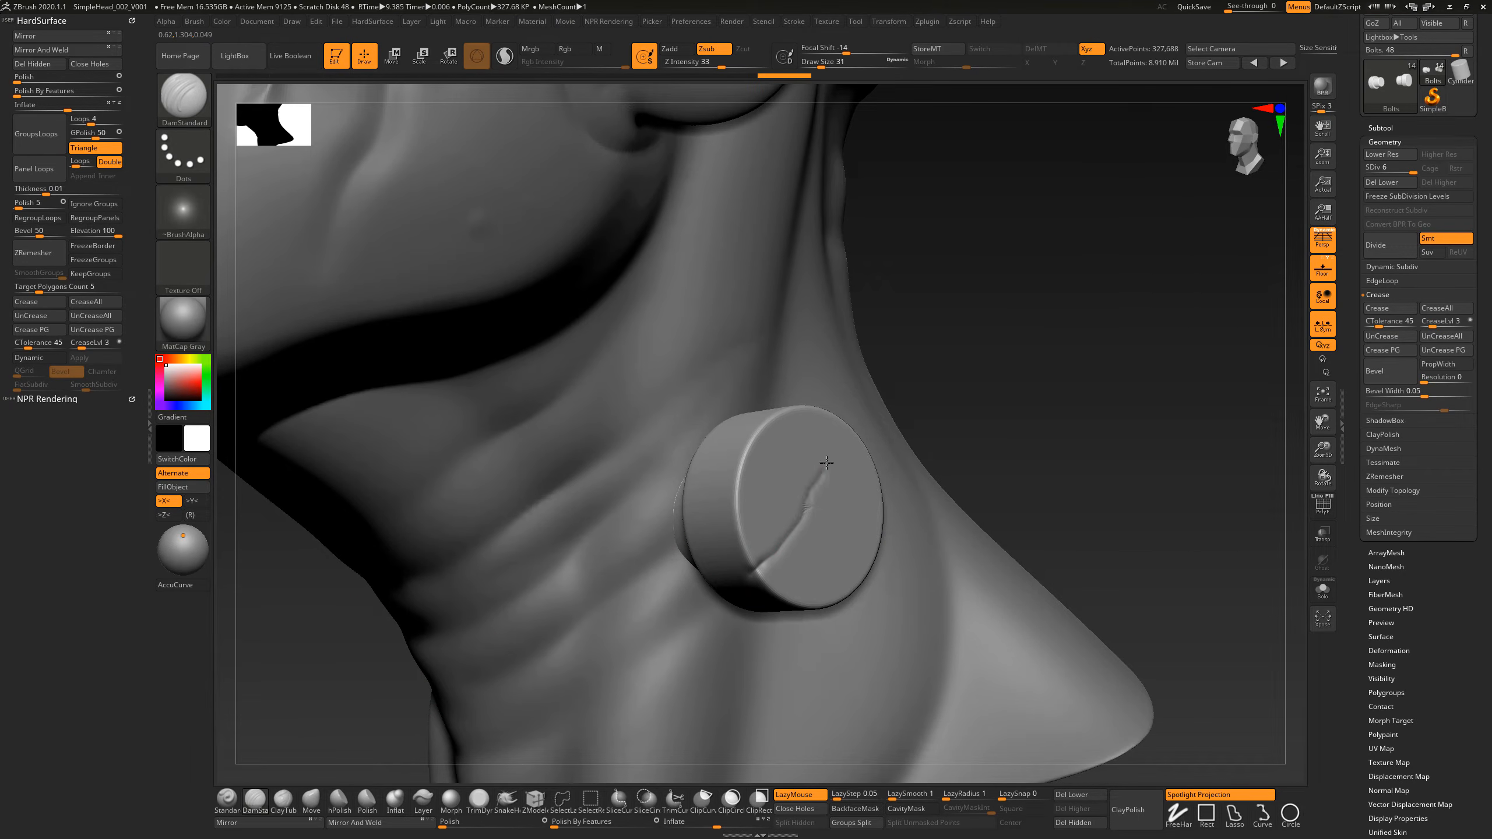
{"action": "left_click_drag", "start_coordinate": [827, 464], "coordinate": [828, 462]}
{"action": "left_click_drag", "start_coordinate": [982, 394], "coordinate": [899, 406]}
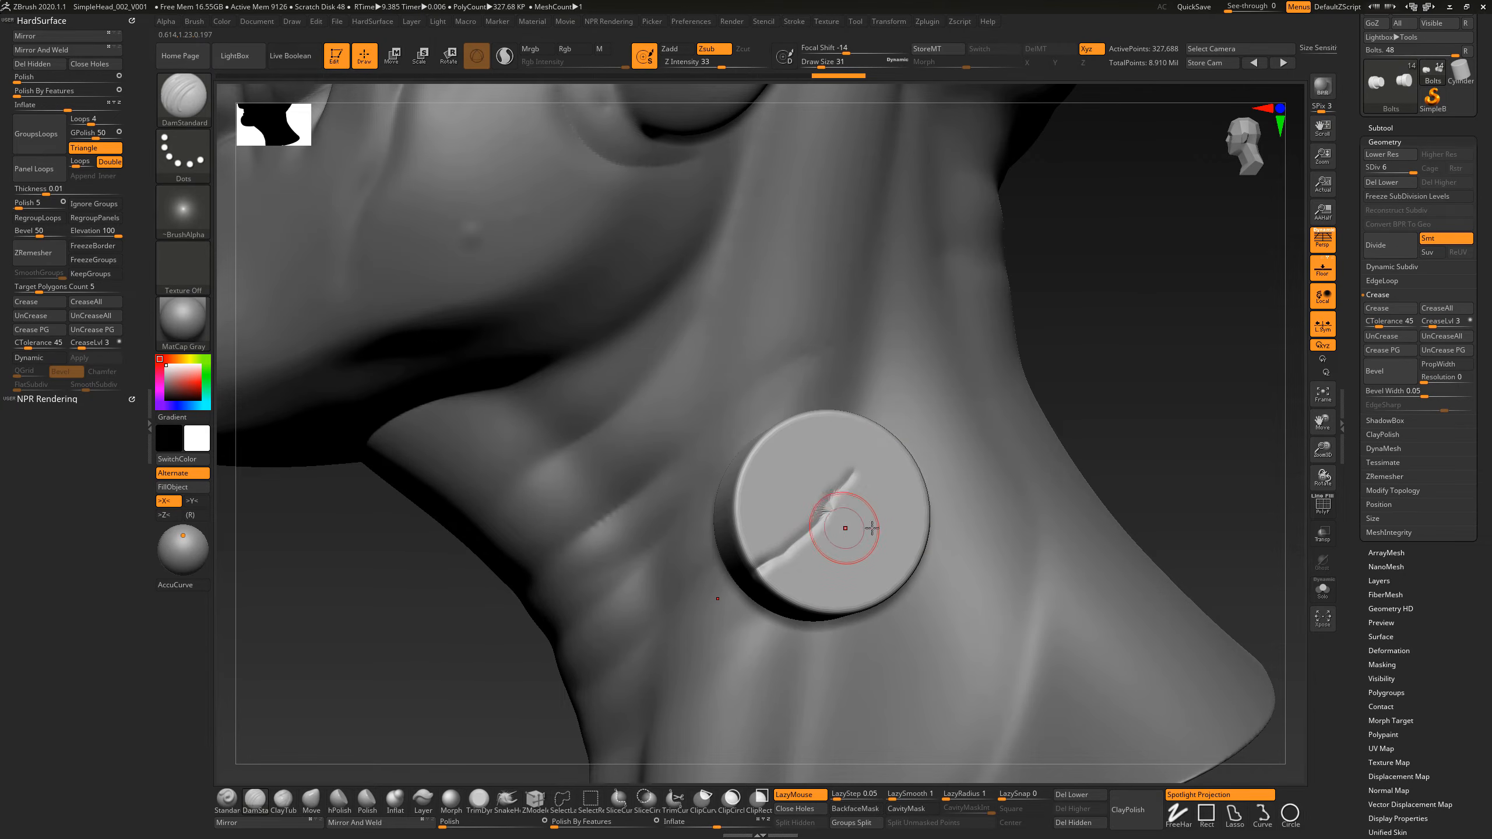
{"action": "key", "text": "shift+f"}
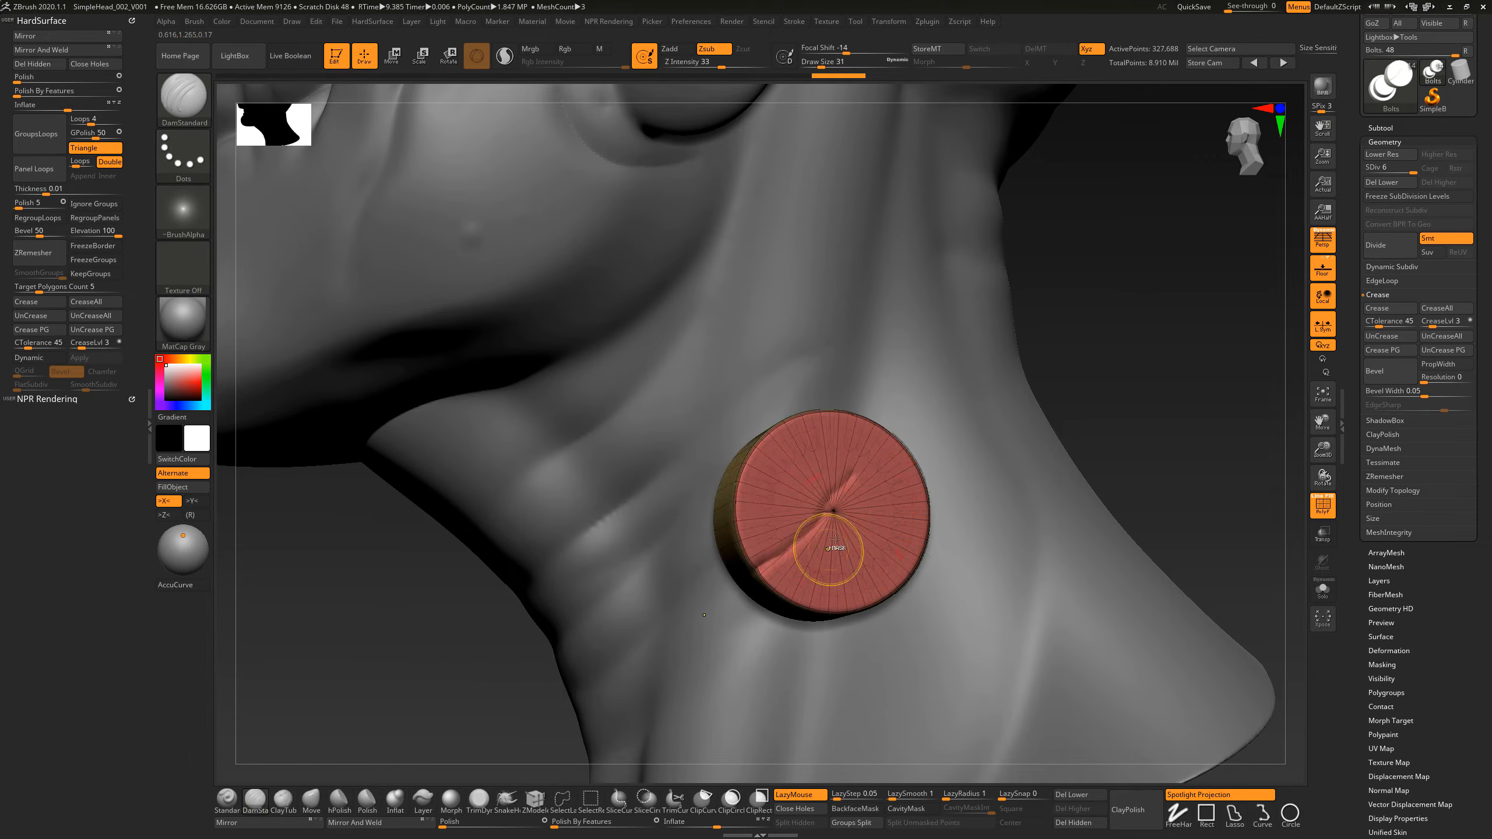
{"action": "key", "text": "ctrl+z"}
{"action": "key", "text": "ctrl+z"}
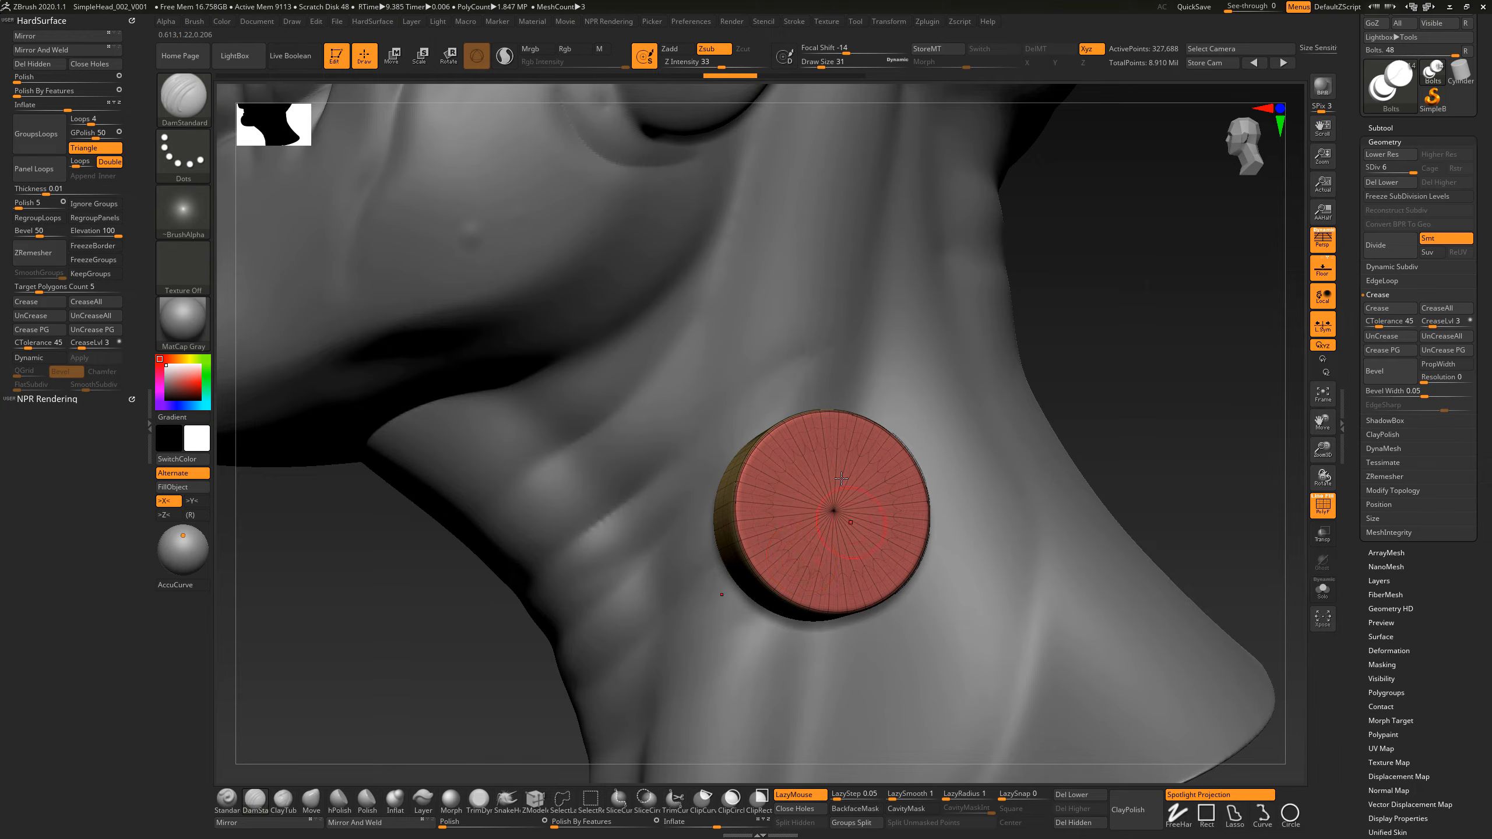
{"action": "left_click_drag", "start_coordinate": [1037, 450], "coordinate": [1145, 435]}
{"action": "left_click", "coordinate": [1325, 507]}
Remesh the bolts with DynaMesh at resolution 800 and smooth the inner edge where the cap meets the shaft
{"action": "left_click_drag", "start_coordinate": [1122, 485], "coordinate": [1034, 478]}
{"action": "mouse_move", "coordinate": [1000, 473]}
{"action": "left_mouse_down"}
{"action": "mouse_move", "coordinate": [991, 458]}
{"action": "mouse_move", "coordinate": [996, 500]}
{"action": "left_mouse_up"}
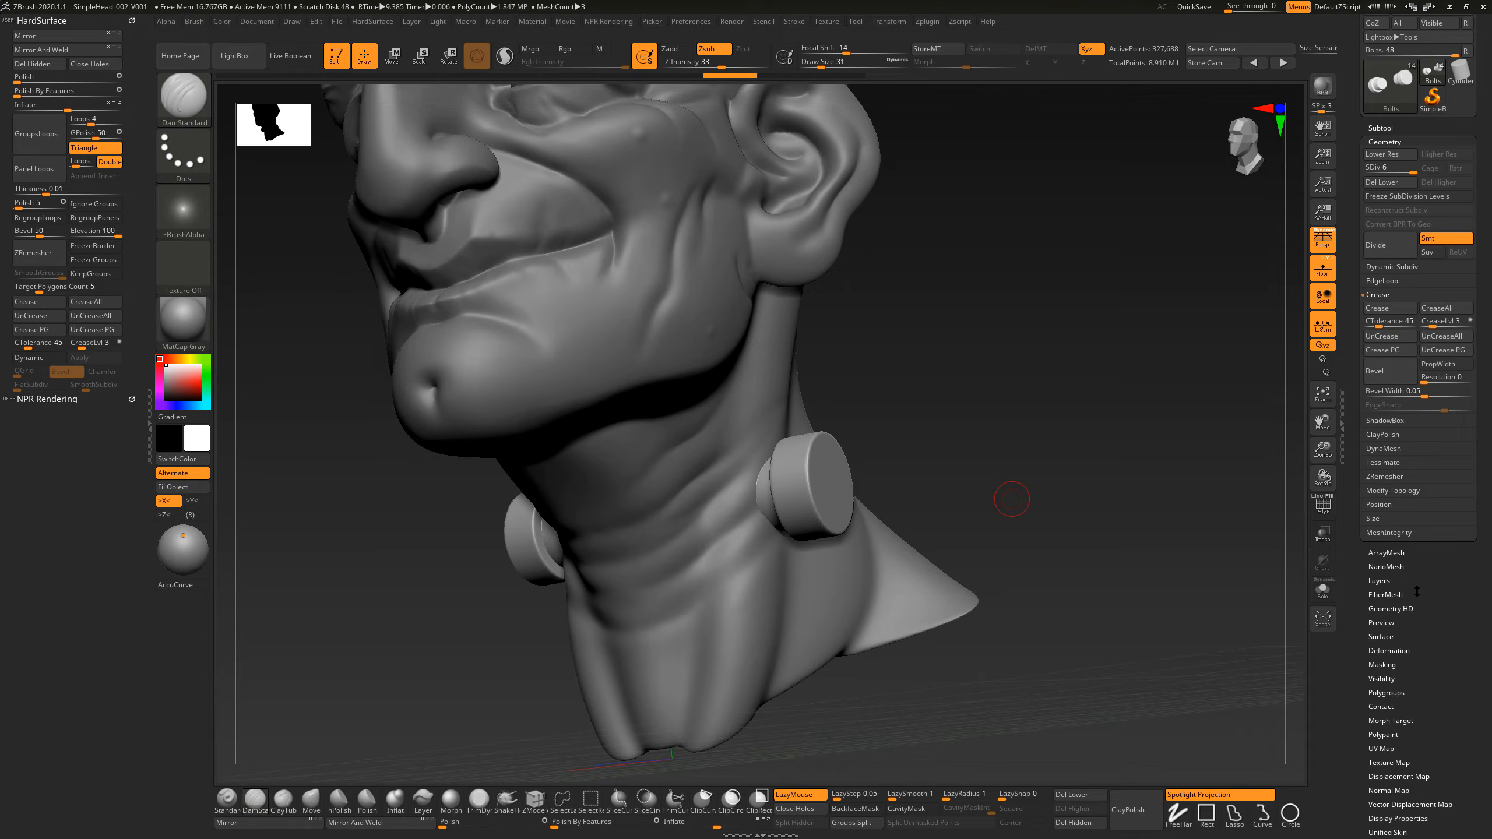
{"action": "left_click", "coordinate": [1397, 449]}
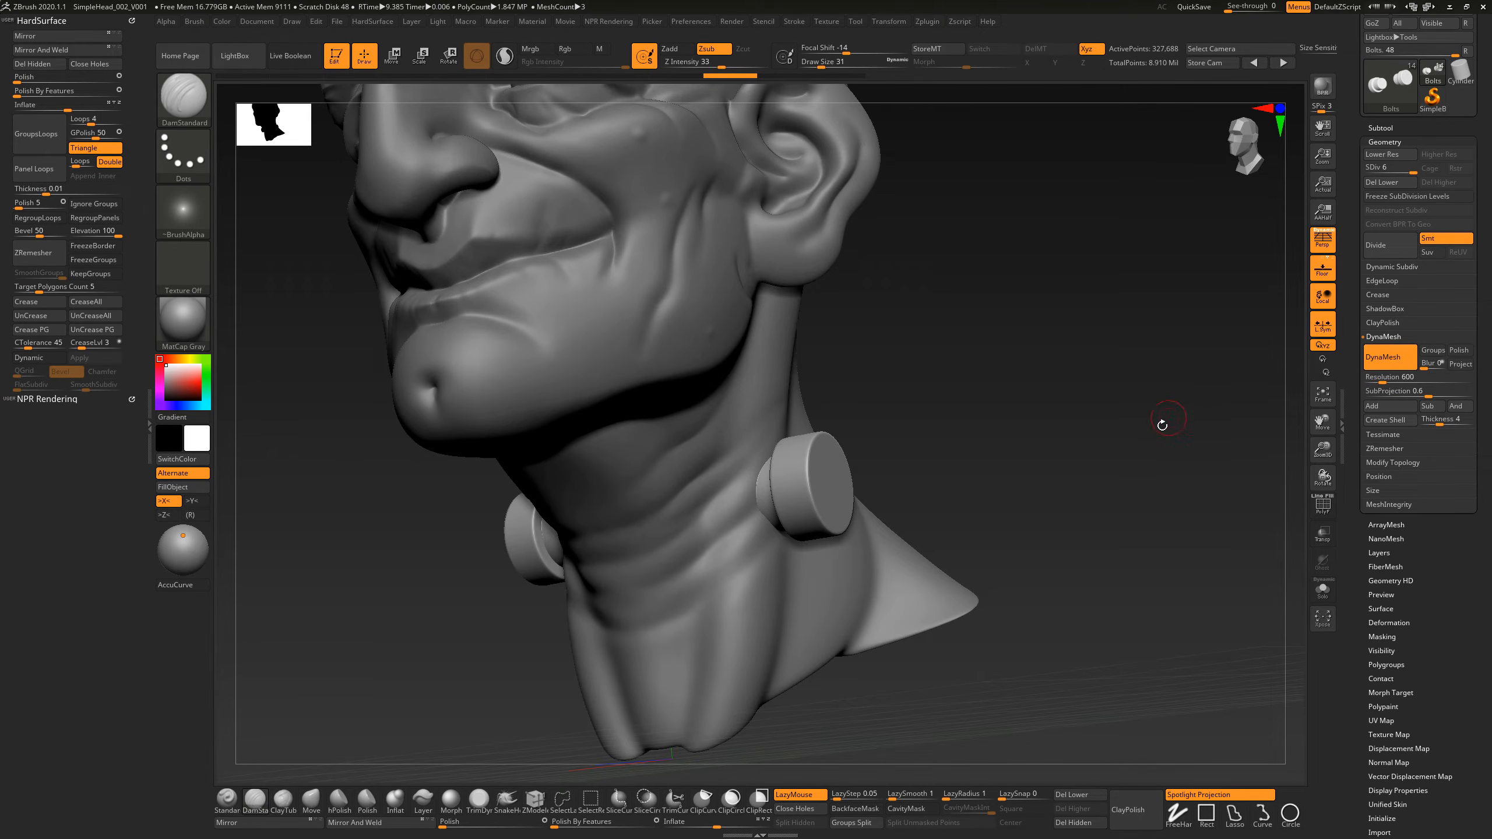
{"action": "left_click_drag", "start_coordinate": [1196, 388], "coordinate": [1232, 523], "text": "ctrl"}
{"action": "left_click", "coordinate": [1322, 504]}
{"action": "left_click", "coordinate": [1322, 504]}
{"action": "mouse_move", "coordinate": [1077, 568]}
{"action": "left_mouse_down"}
{"action": "mouse_move", "coordinate": [1099, 543]}
{"action": "mouse_move", "coordinate": [1064, 564]}
{"action": "left_mouse_up"}
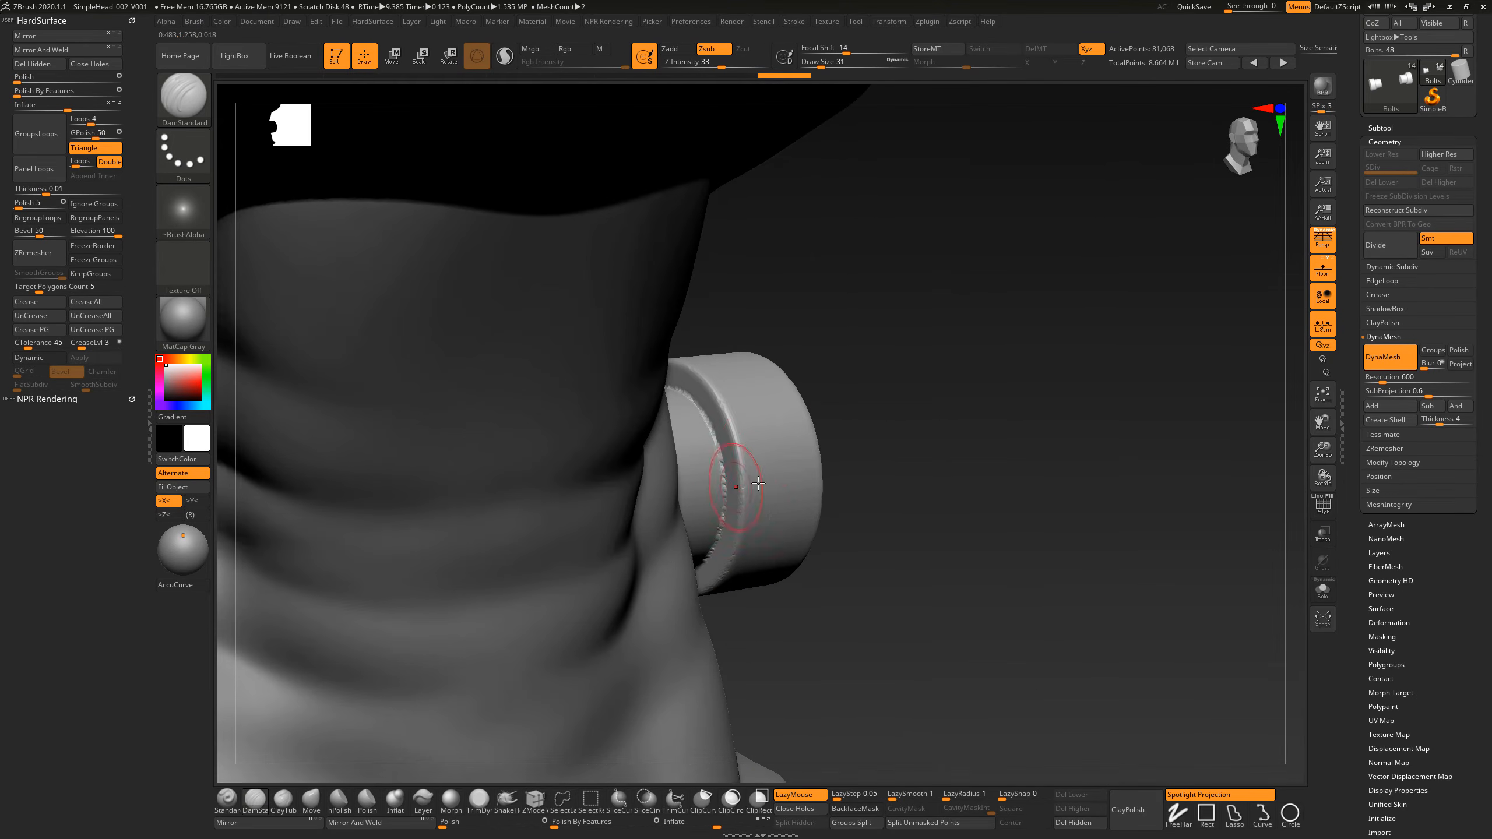
{"action": "key", "text": "ctrl"}
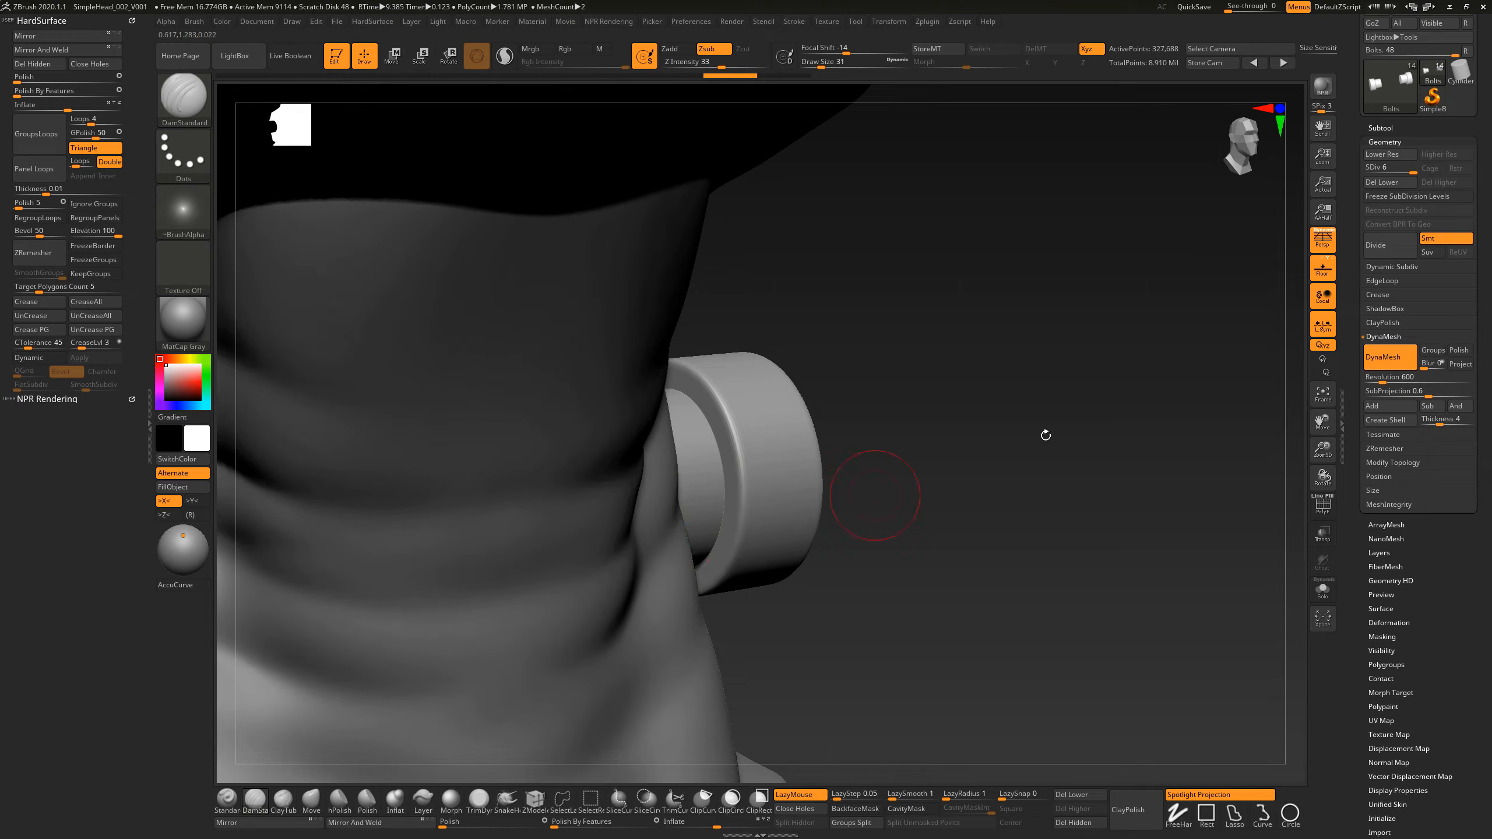
{"action": "left_click", "coordinate": [1392, 377]}
{"action": "type", "text": "880"}
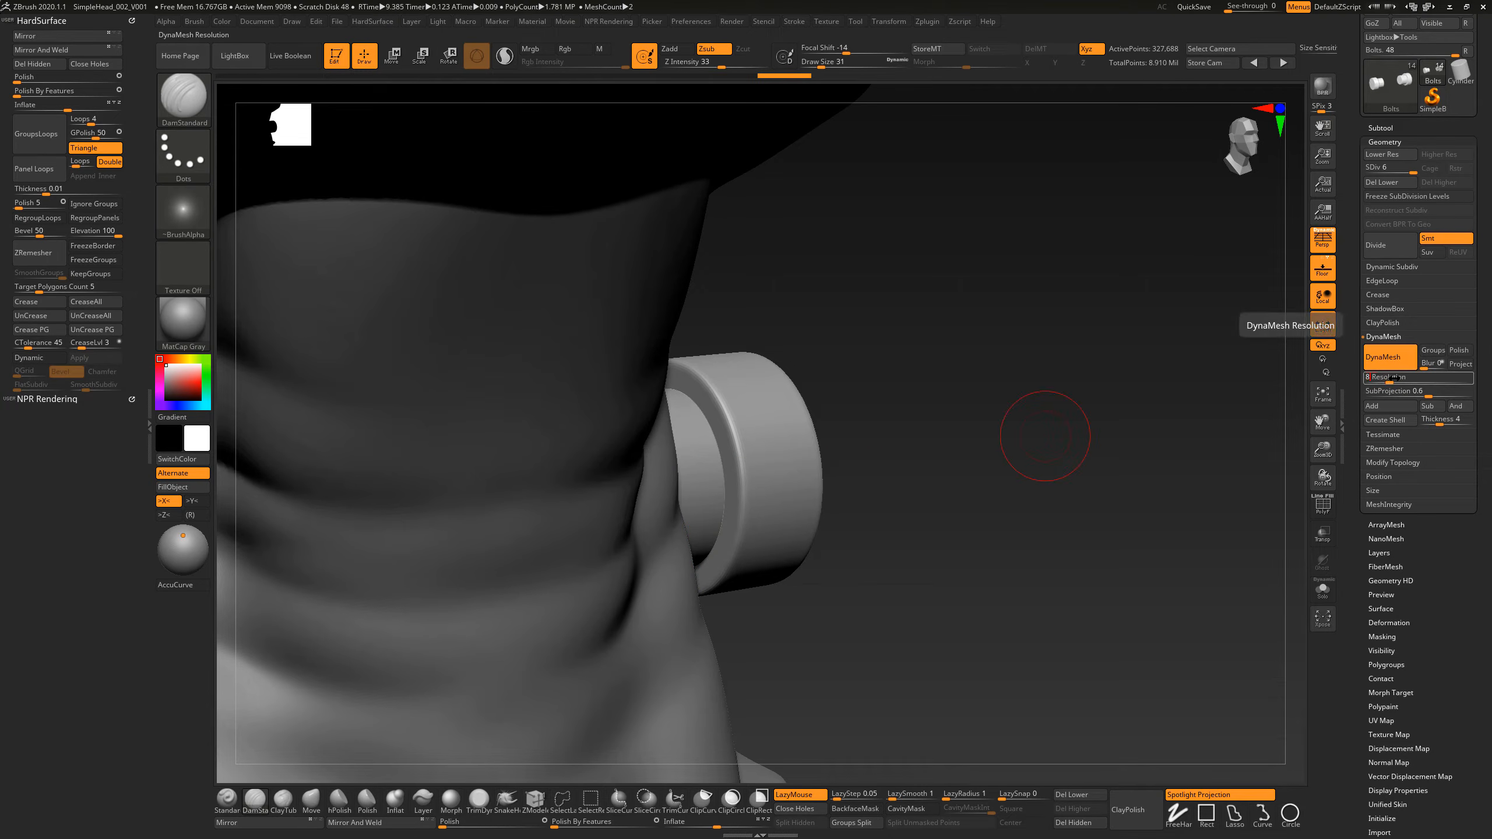
{"action": "mouse_move", "coordinate": [1146, 353]}
{"action": "left_mouse_down", "text": "ctrl"}
{"action": "mouse_move", "coordinate": [958, 576]}
{"action": "mouse_move", "coordinate": [802, 539]}
{"action": "left_mouse_up", "text": "ctrl"}
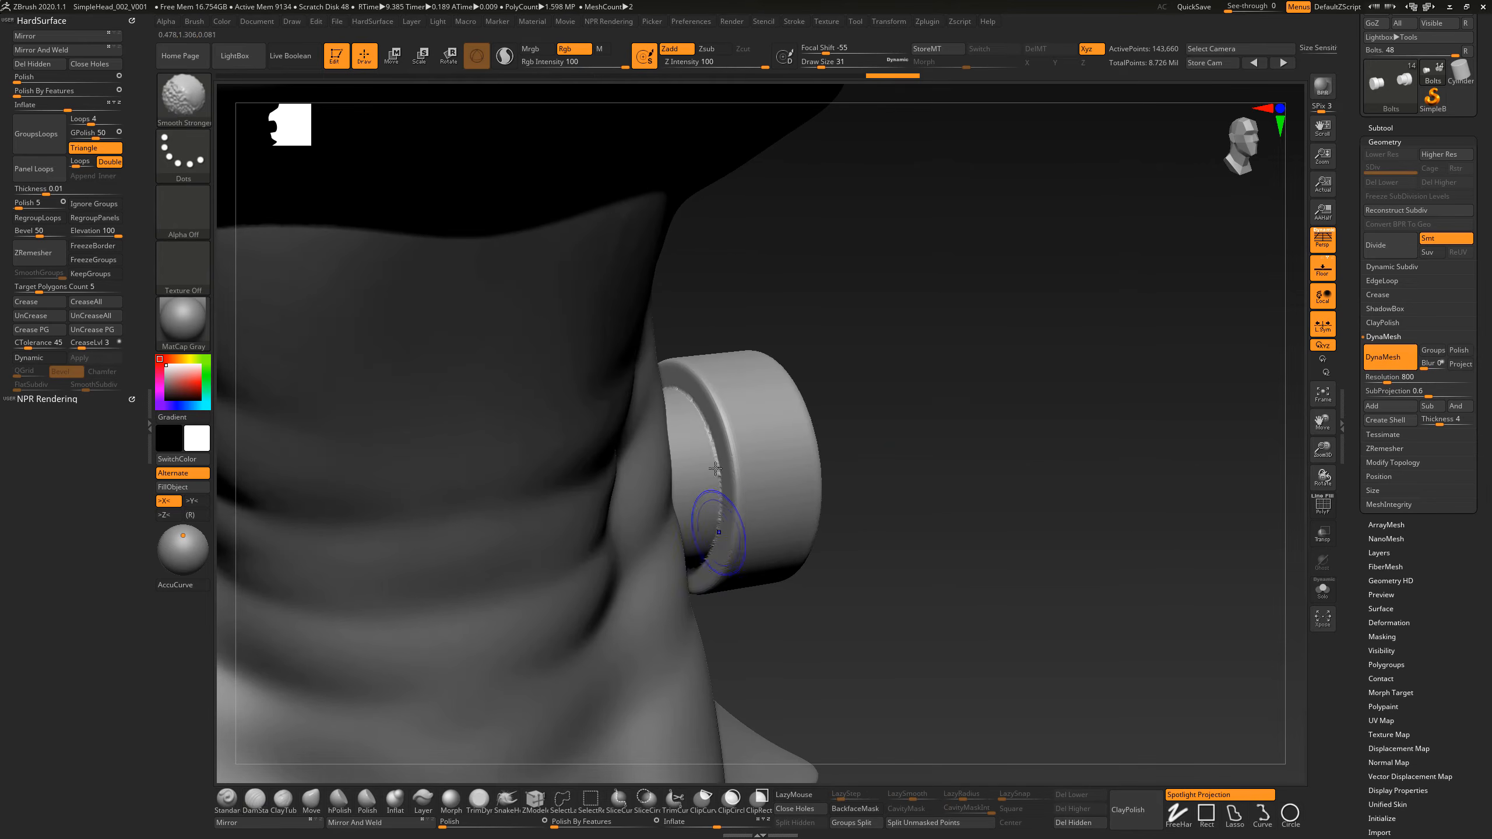
Carve several scratches and nicks across the bolt's outer face and rim with the DamStandard brush
{"action": "mouse_move", "coordinate": [882, 446]}
{"action": "left_mouse_down"}
{"action": "mouse_move", "coordinate": [999, 467]}
{"action": "mouse_move", "coordinate": [1016, 390]}
{"action": "mouse_move", "coordinate": [944, 364]}
{"action": "left_mouse_up"}
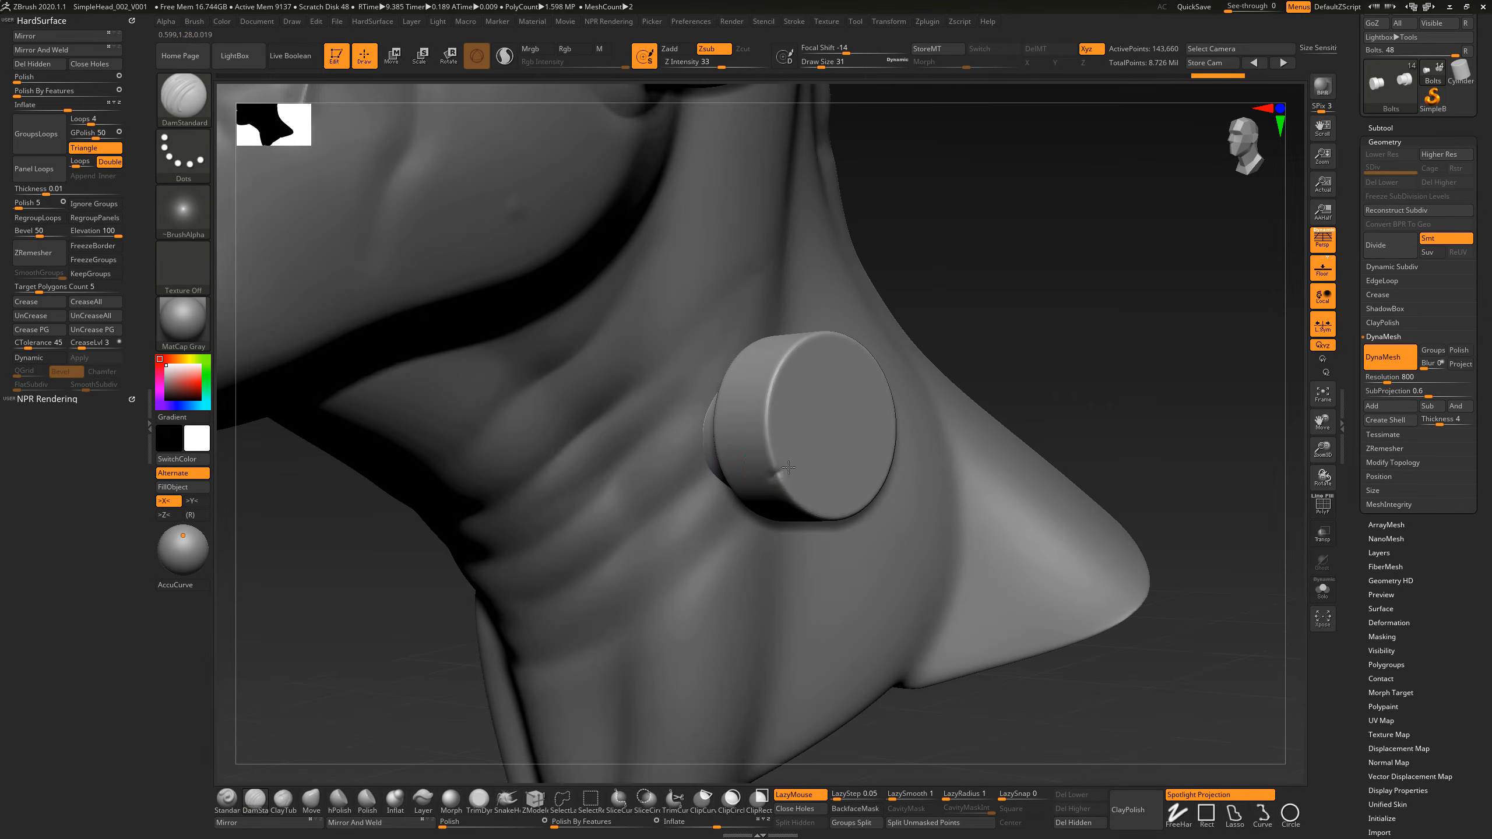
{"action": "left_click_drag", "start_coordinate": [770, 476], "coordinate": [784, 467]}
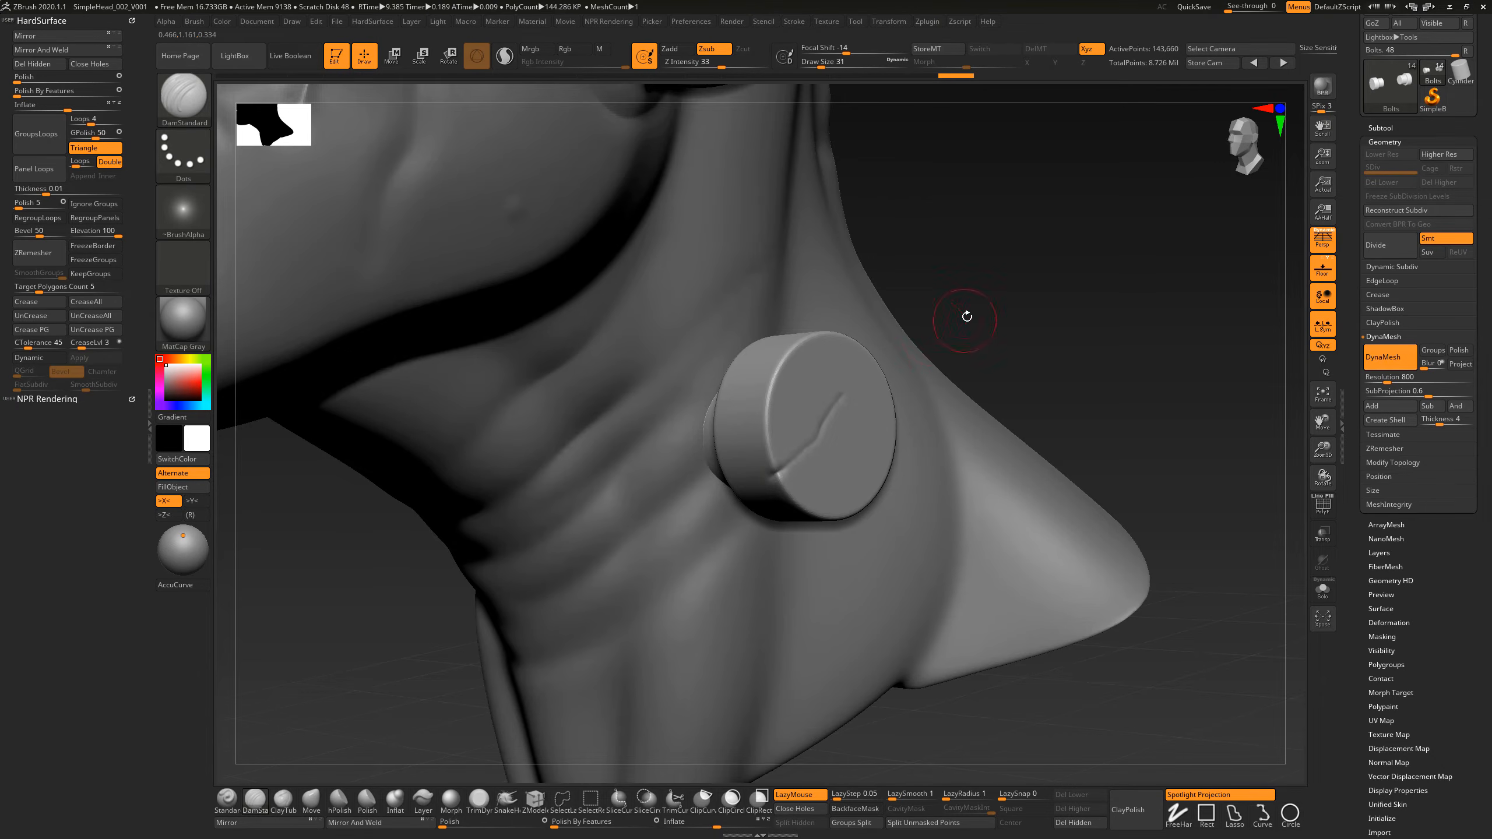
{"action": "mouse_move", "coordinate": [967, 317]}
{"action": "left_mouse_down"}
{"action": "mouse_move", "coordinate": [855, 392]}
{"action": "mouse_move", "coordinate": [848, 463]}
{"action": "left_mouse_up"}
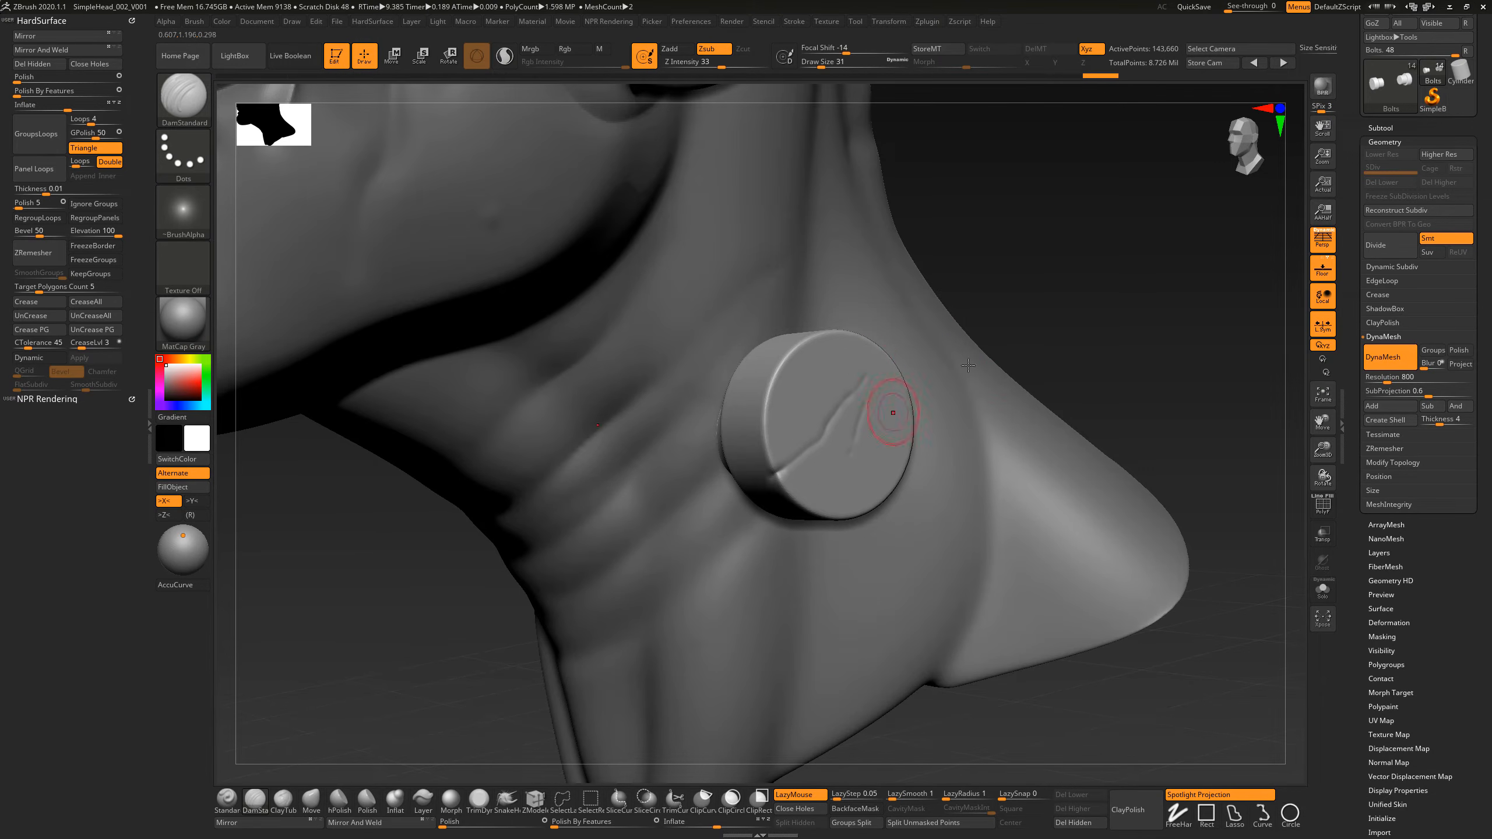
{"action": "left_click_drag", "start_coordinate": [972, 348], "coordinate": [914, 397]}
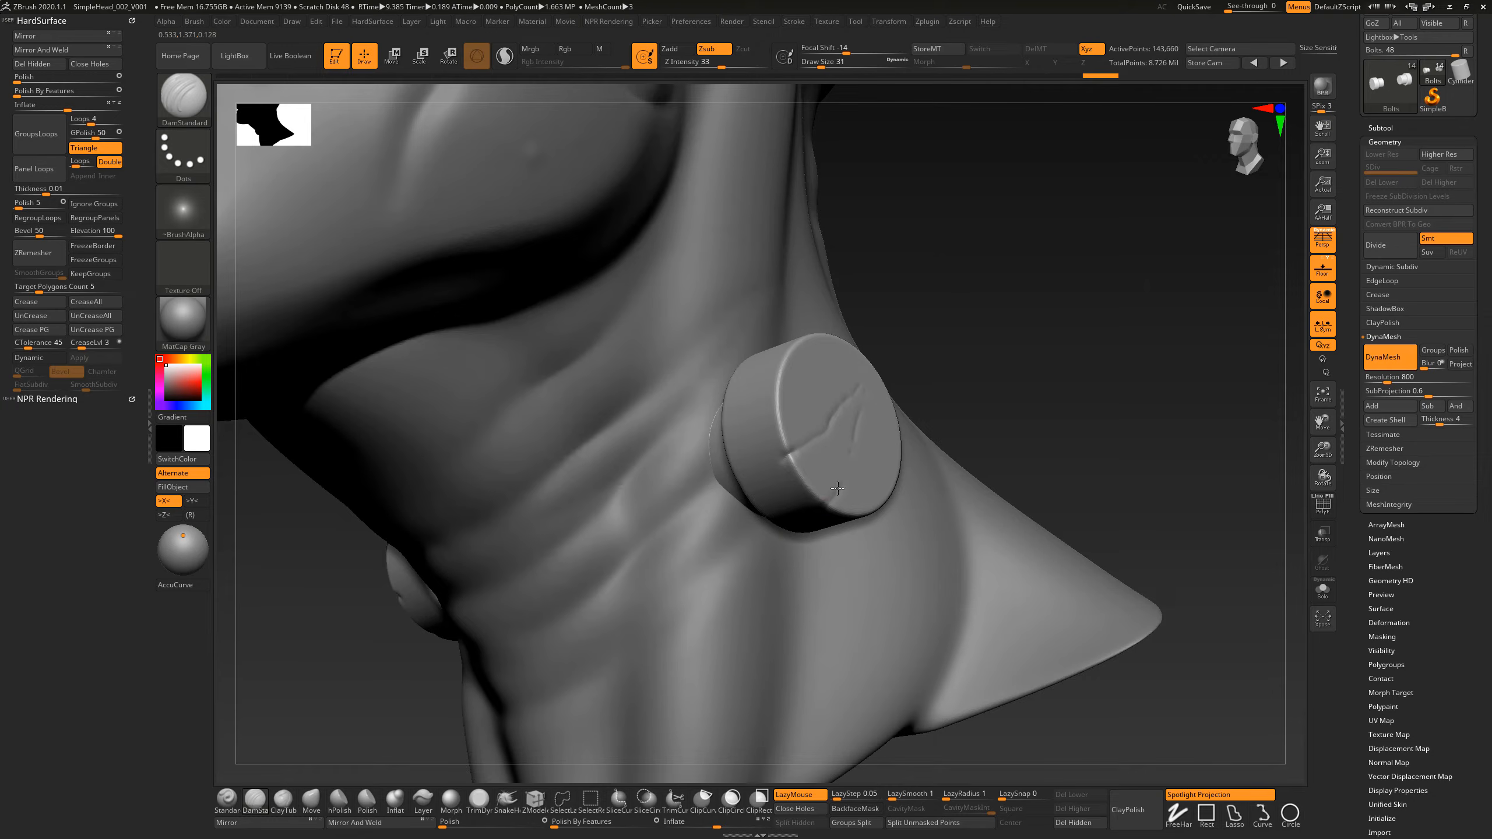
{"action": "left_click_drag", "start_coordinate": [783, 469], "coordinate": [777, 458]}
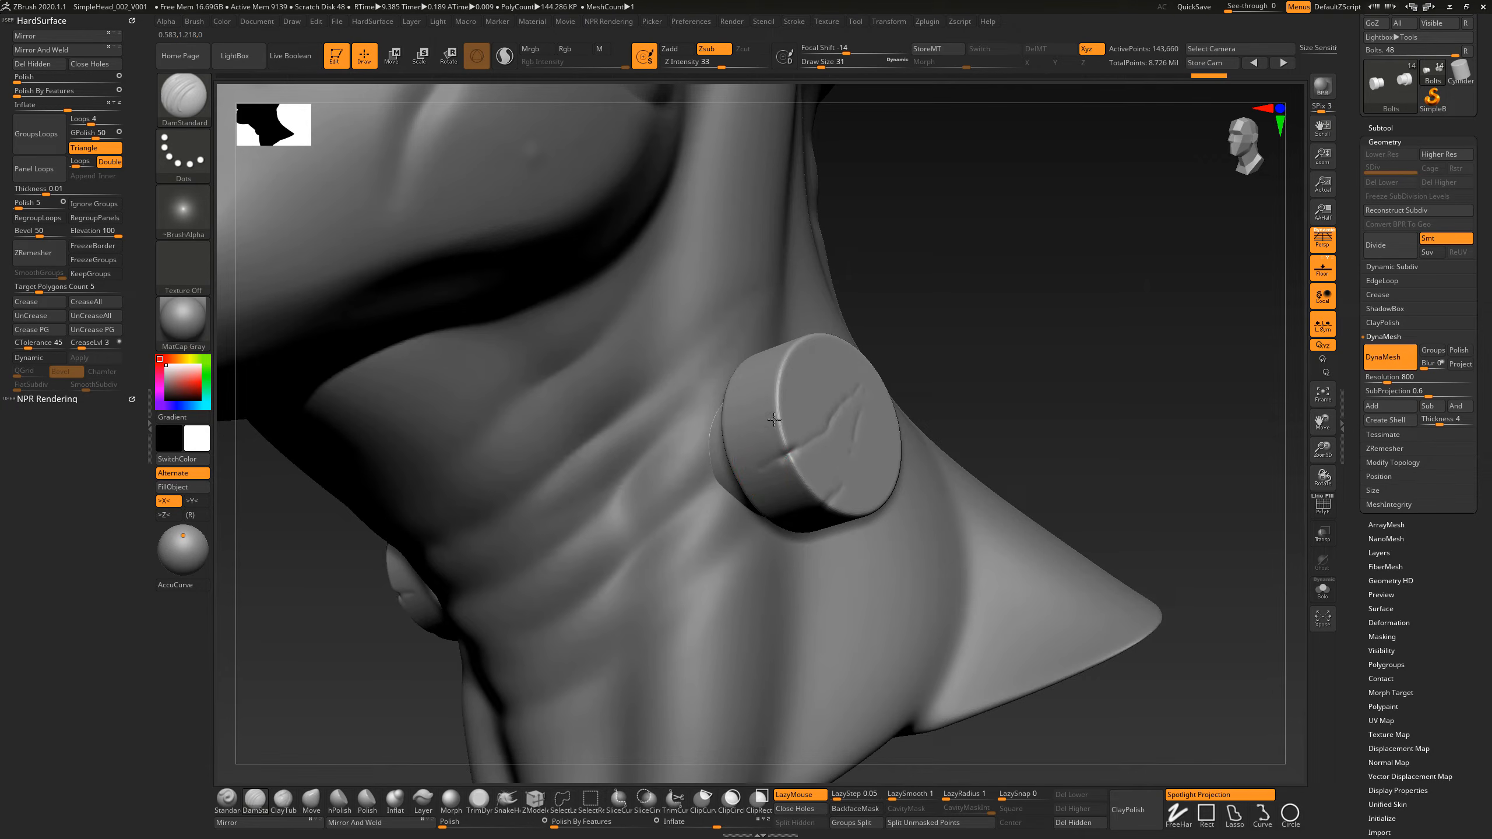
{"action": "mouse_move", "coordinate": [965, 334]}
{"action": "left_mouse_down"}
{"action": "mouse_move", "coordinate": [1049, 300]}
{"action": "mouse_move", "coordinate": [762, 433]}
{"action": "left_mouse_up"}
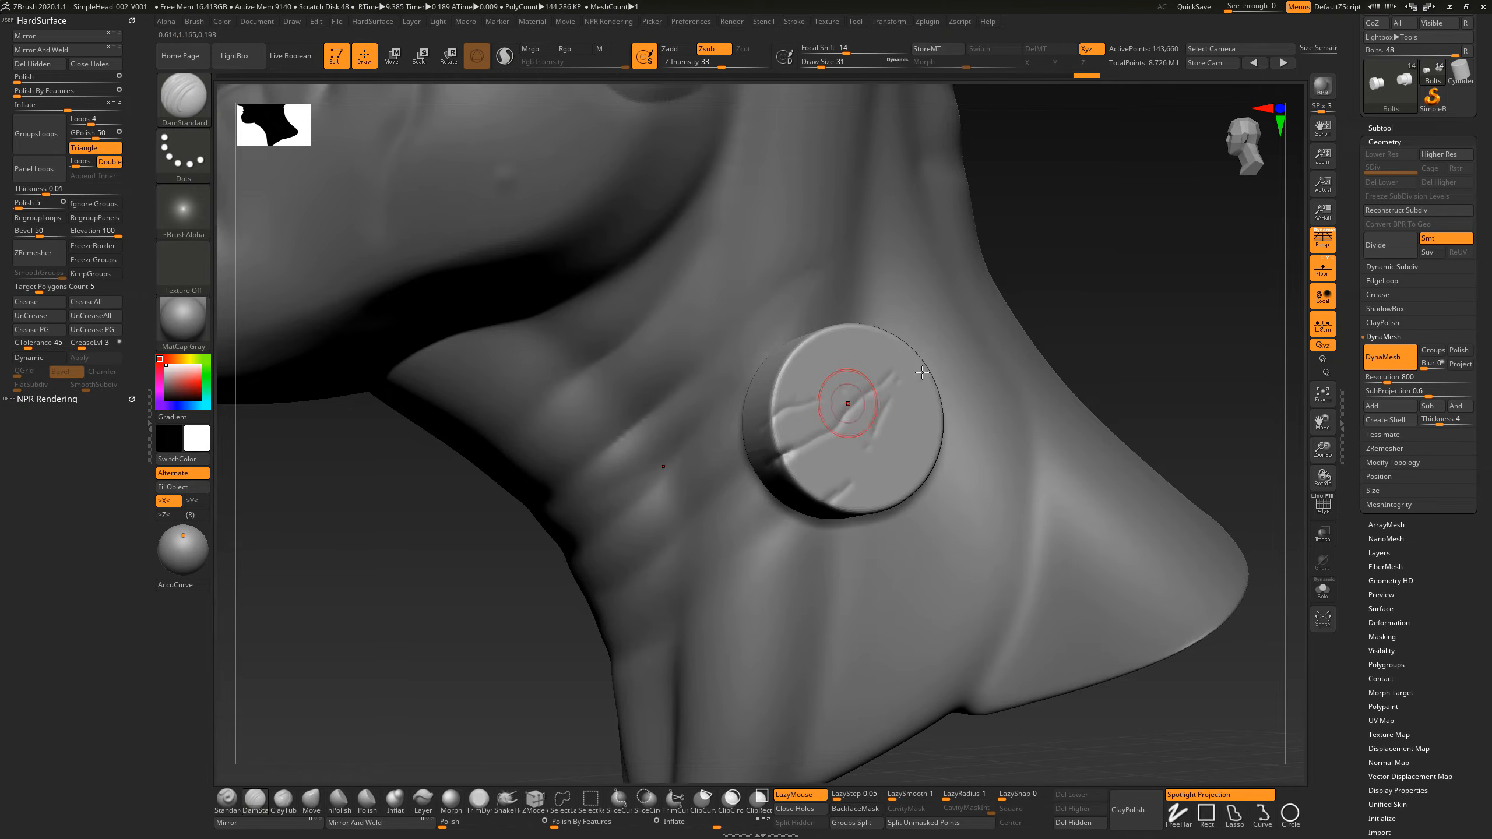
Wear down the bolt's outer face and rim with the TrimDynamic brush, raising the draw size to 25
{"action": "left_click_drag", "start_coordinate": [1111, 296], "coordinate": [1089, 303]}
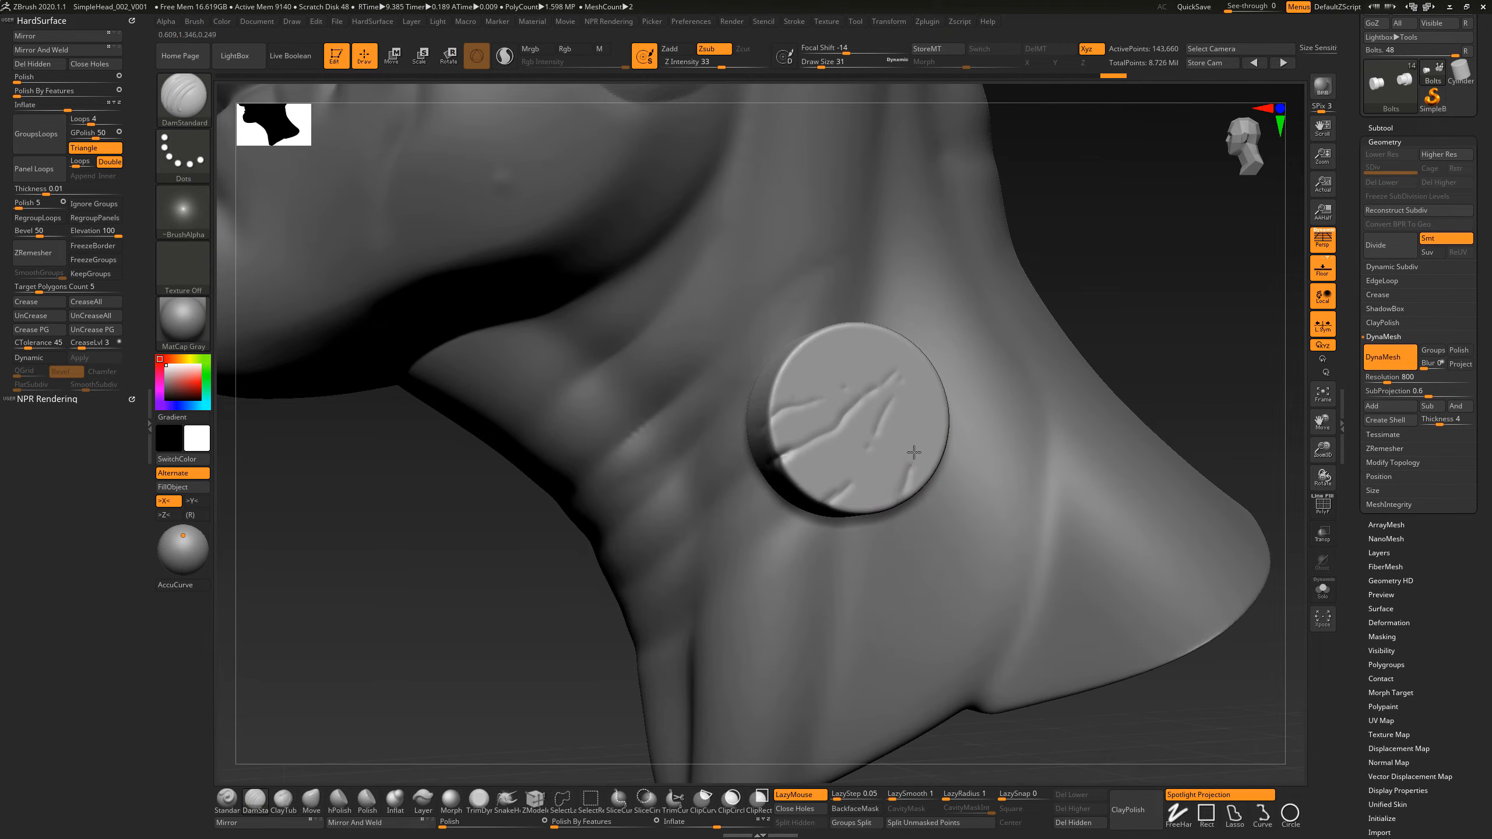
{"action": "mouse_move", "coordinate": [1135, 284]}
{"action": "left_mouse_down", "text": "alt"}
{"action": "mouse_move", "coordinate": [1095, 283]}
{"action": "mouse_move", "coordinate": [1116, 285]}
{"action": "left_mouse_up", "text": "alt"}
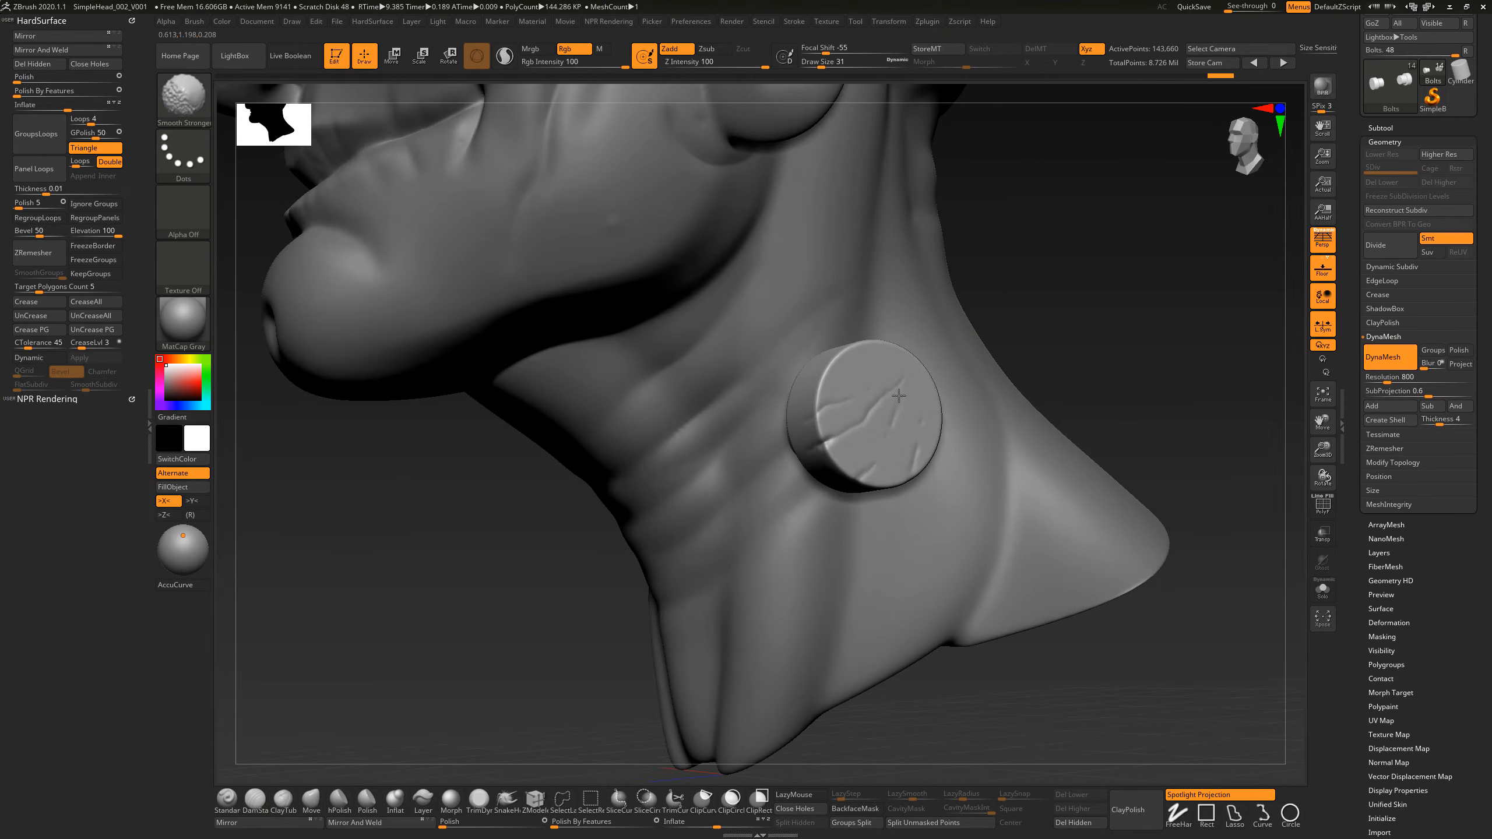
{"action": "left_click", "coordinate": [478, 798]}
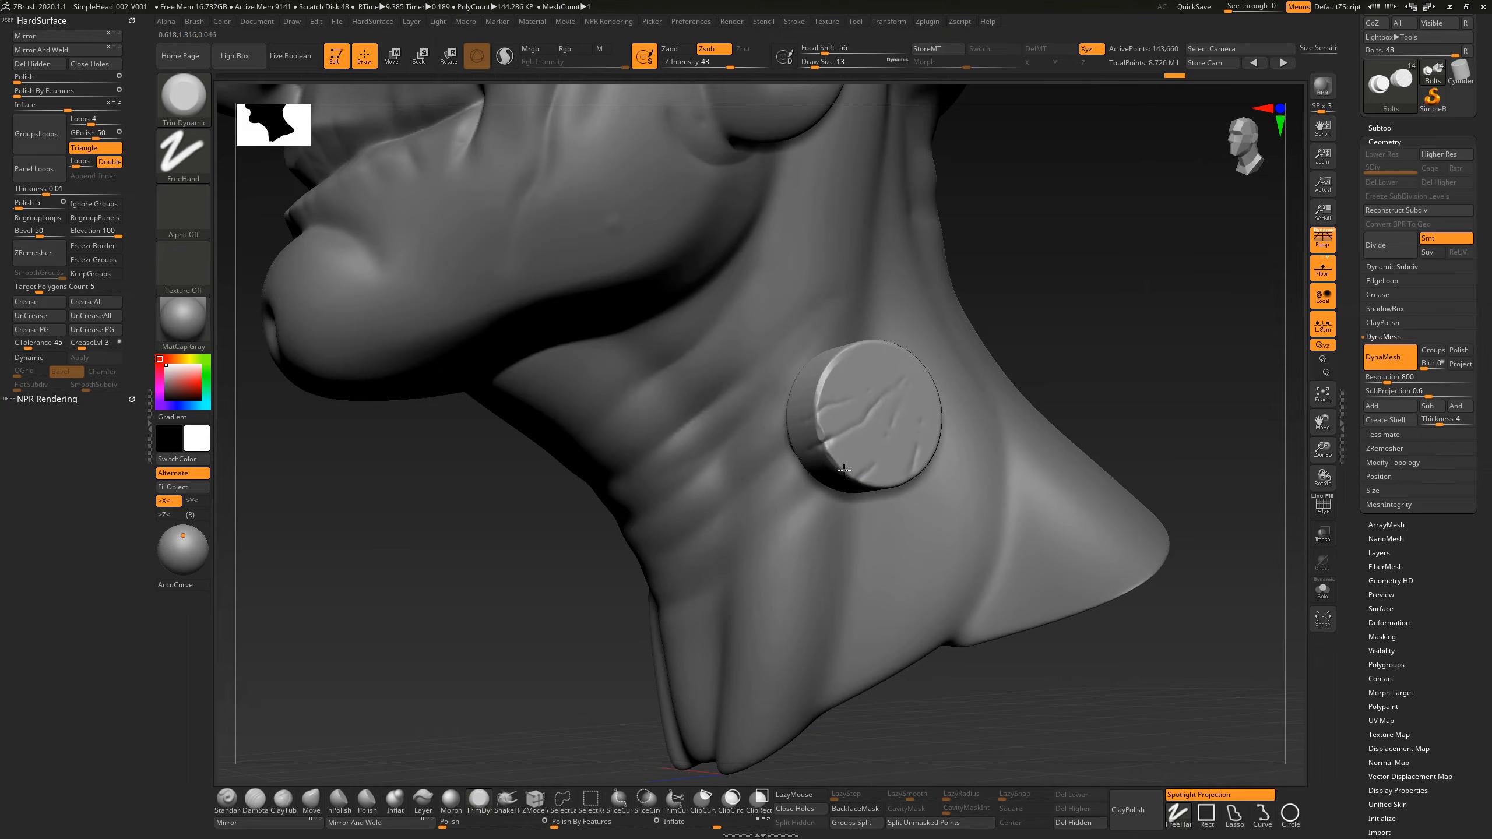
{"action": "left_click_drag", "start_coordinate": [1085, 363], "coordinate": [1028, 324]}
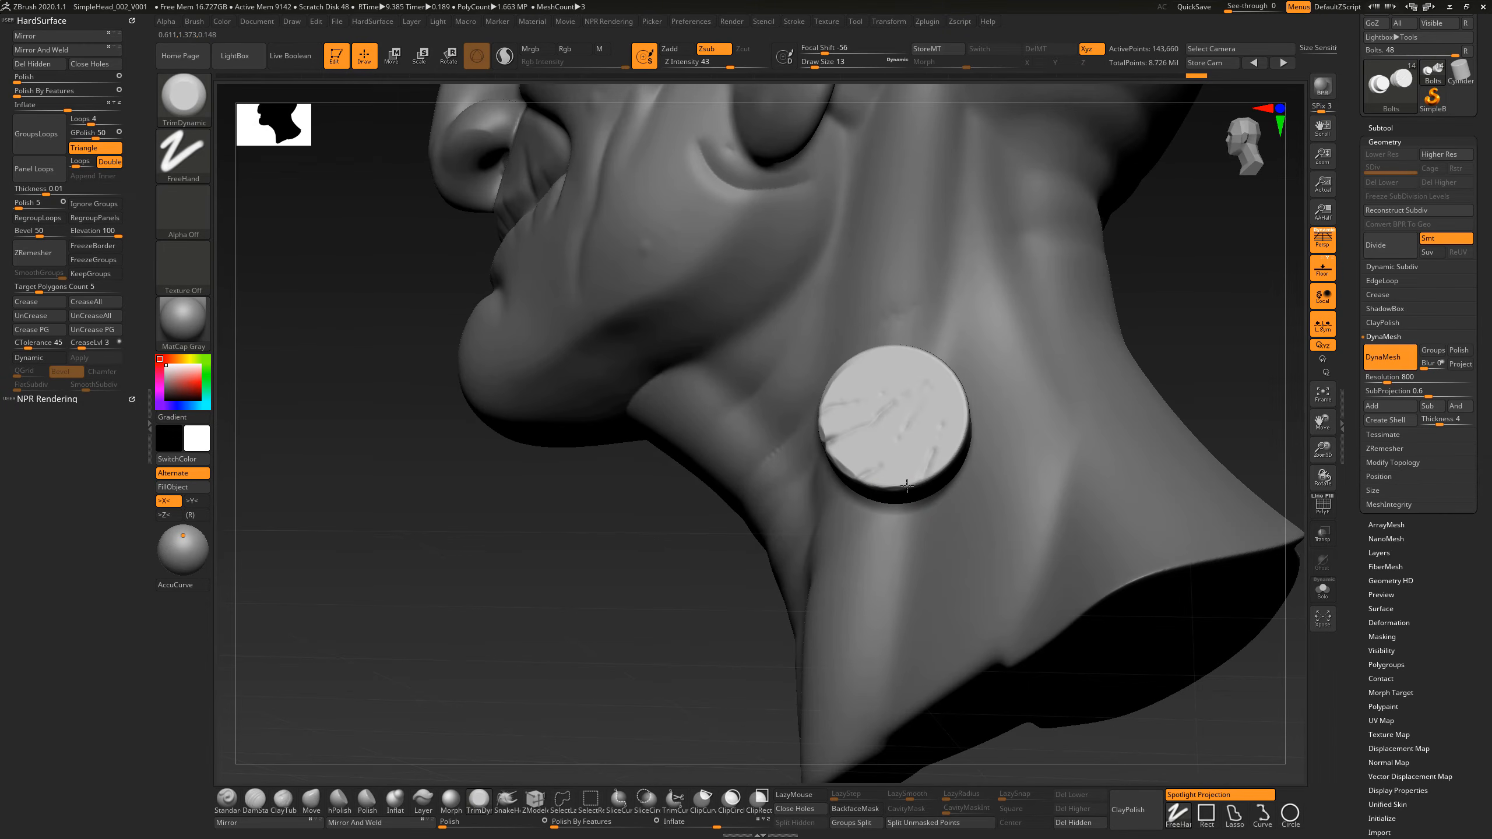
{"action": "left_click_drag", "start_coordinate": [1218, 314], "coordinate": [1137, 350]}
{"action": "key", "text": "s"}
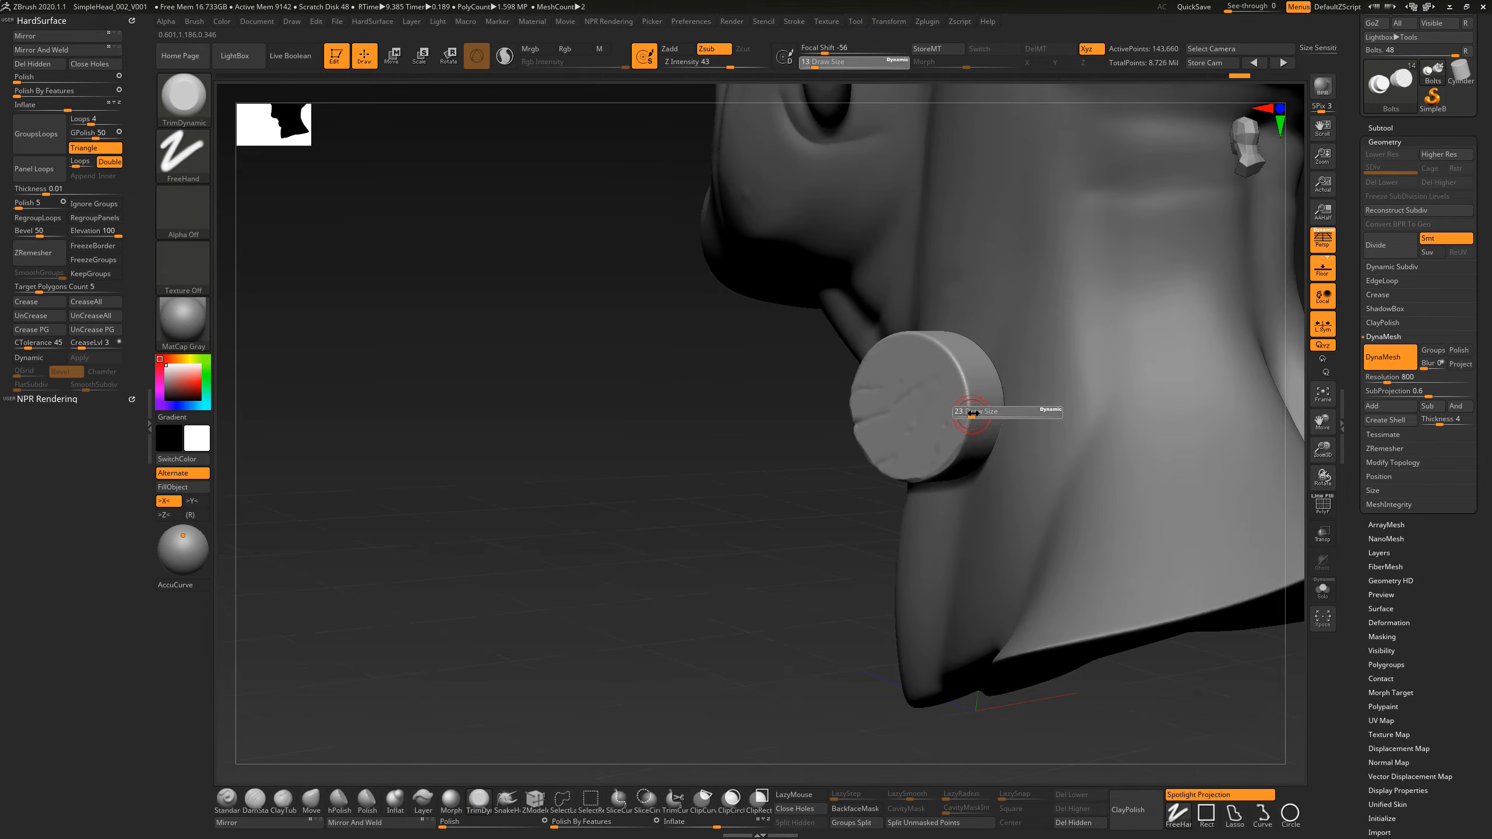
{"action": "left_click_drag", "start_coordinate": [962, 429], "coordinate": [966, 430]}
{"action": "left_click_drag", "start_coordinate": [917, 337], "coordinate": [914, 336]}
{"action": "mouse_move", "coordinate": [793, 347]}
{"action": "left_mouse_down"}
{"action": "mouse_move", "coordinate": [881, 361]}
{"action": "mouse_move", "coordinate": [875, 331]}
{"action": "left_mouse_up"}
{"action": "mouse_move", "coordinate": [1169, 257]}
{"action": "left_mouse_down"}
{"action": "mouse_move", "coordinate": [1089, 394]}
{"action": "mouse_move", "coordinate": [1174, 391]}
{"action": "left_mouse_up"}
{"action": "left_click_drag", "start_coordinate": [1068, 417], "coordinate": [1217, 272], "text": "alt"}
Make the Head the active subtool and open the subtool list
{"action": "left_click", "coordinate": [845, 287], "text": "alt"}
{"action": "left_click", "coordinate": [1375, 129]}
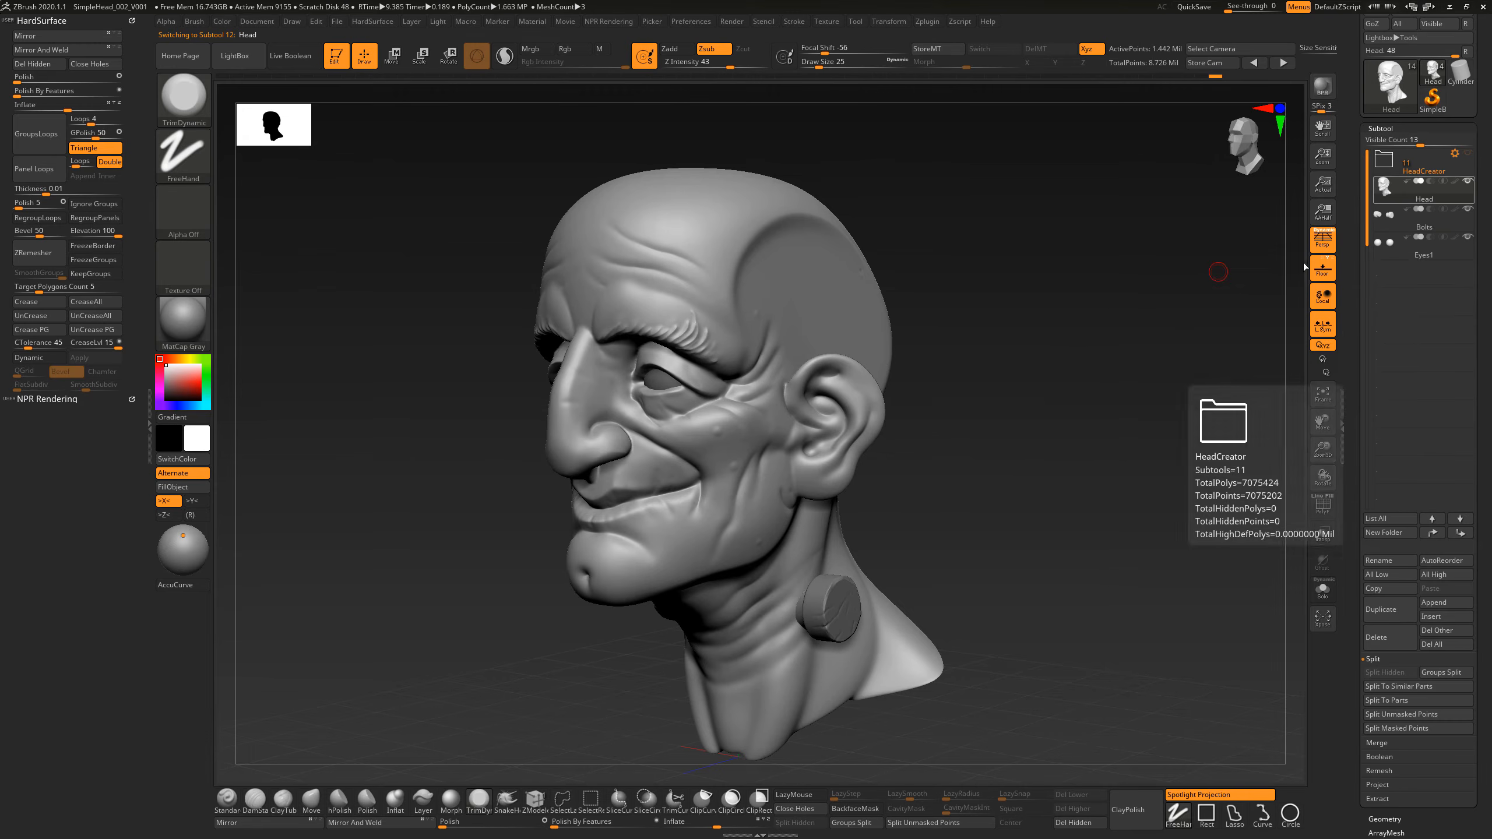
{"action": "left_click_drag", "start_coordinate": [1032, 408], "coordinate": [1029, 417]}
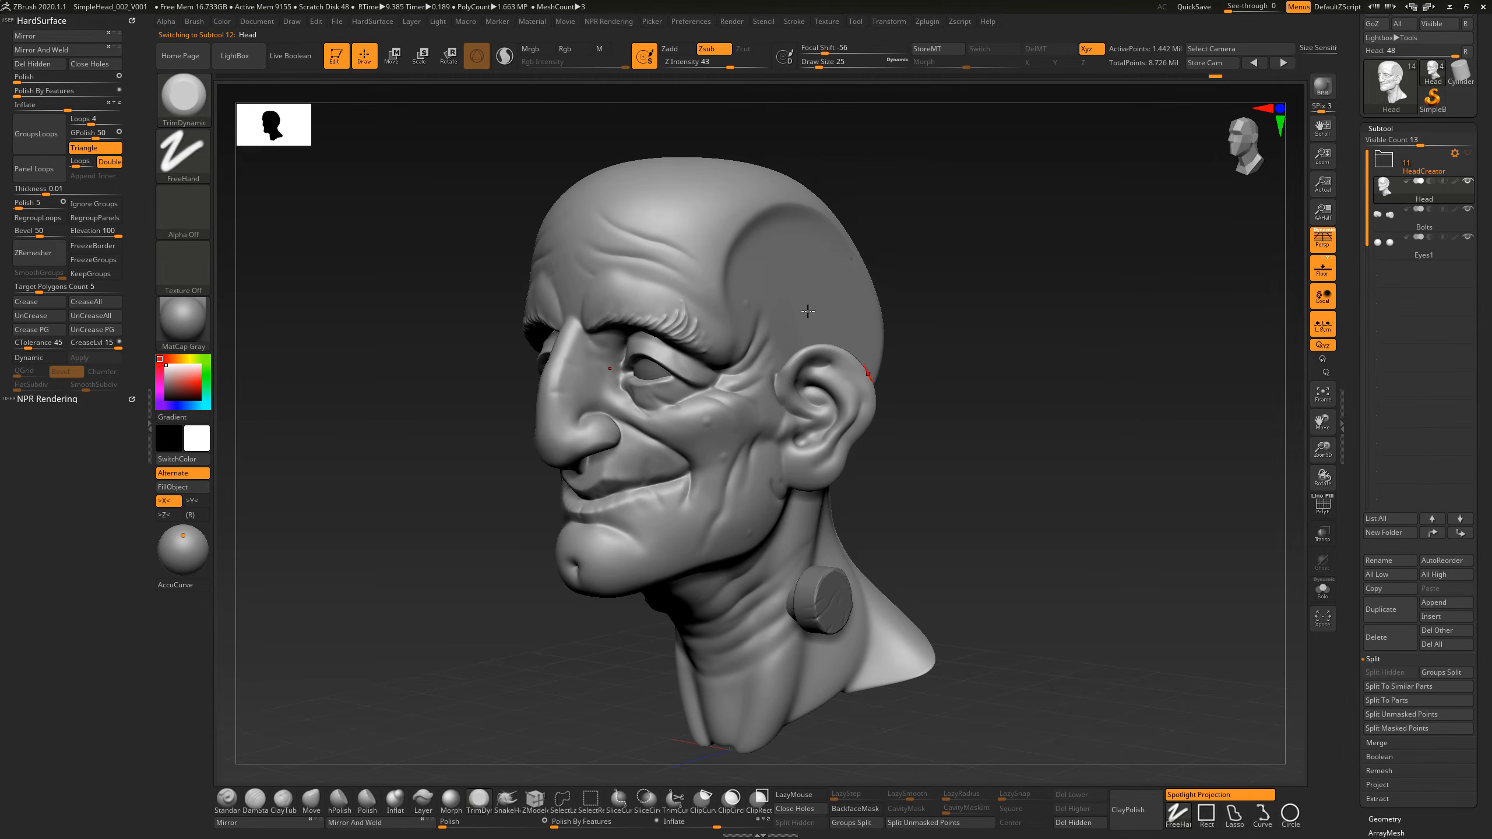
Save the project over the existing file SimpleHead_002_V001.ZPR
{"action": "key", "text": "ctrl+s"}
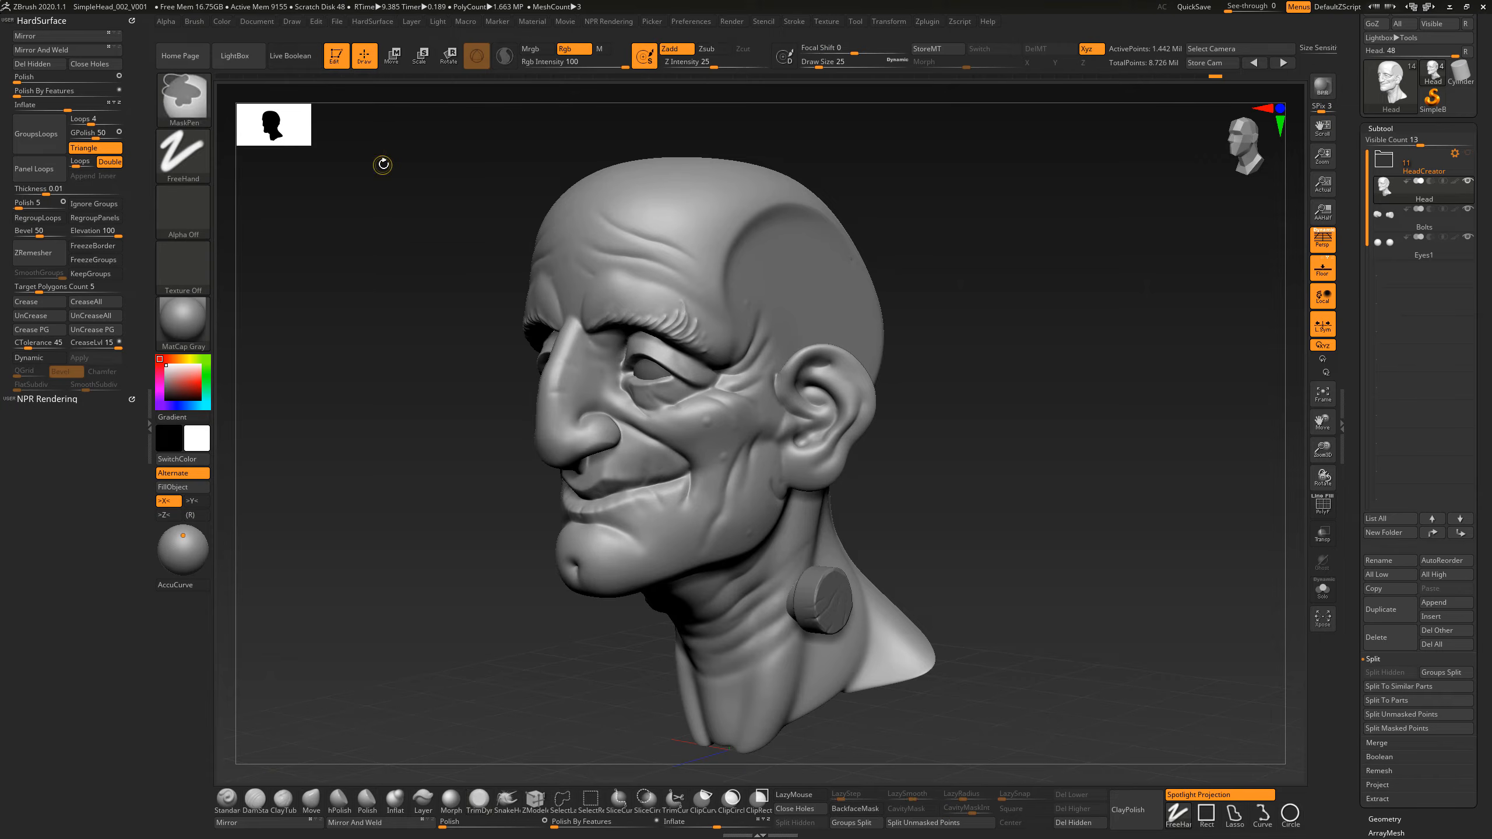
{"action": "left_click", "coordinate": [876, 262]}
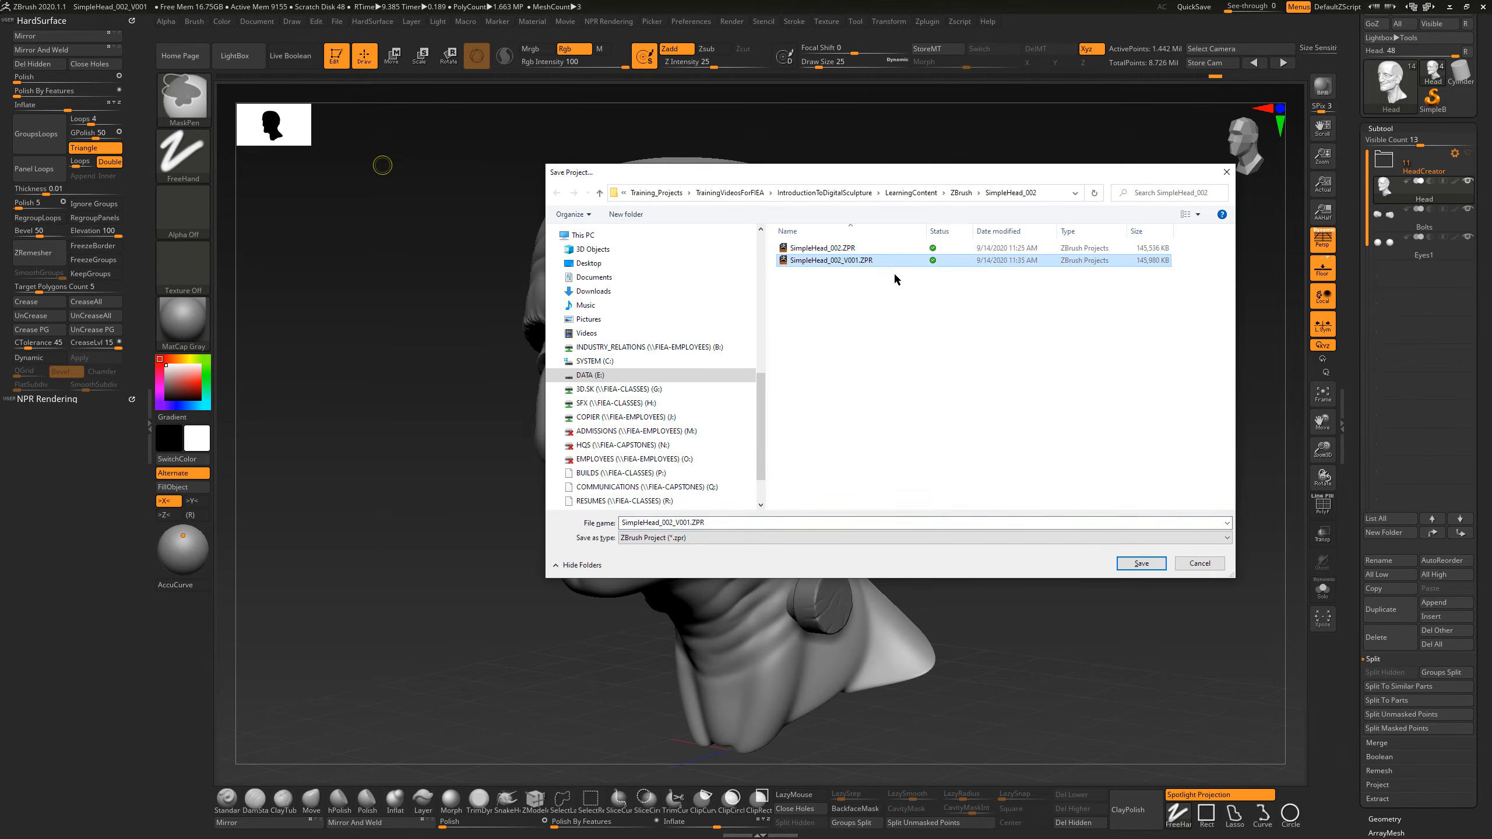
{"action": "left_click", "coordinate": [1139, 564]}
{"action": "left_click", "coordinate": [780, 420]}
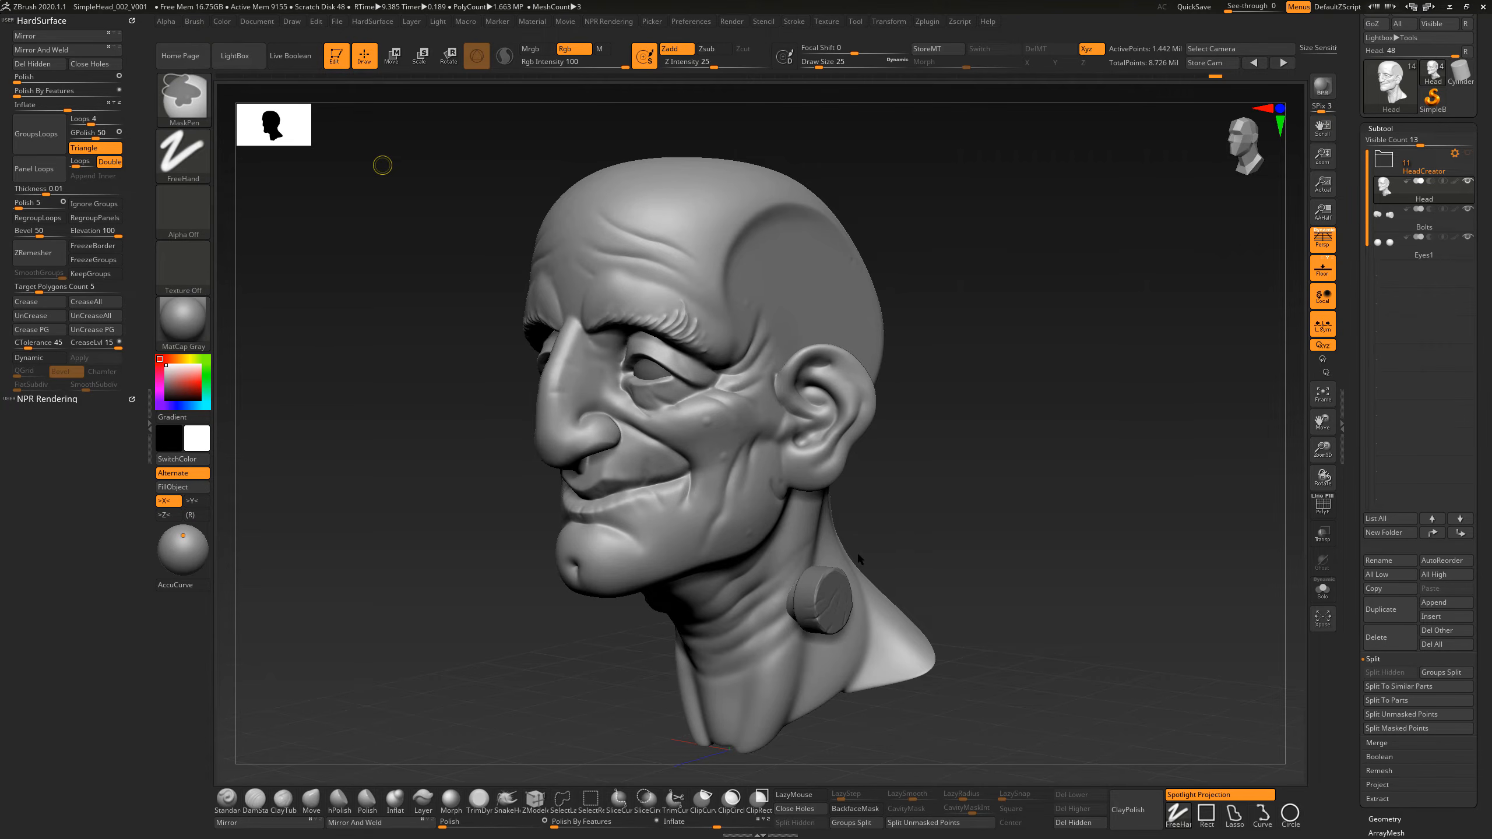
{"action": "key", "text": "ctrl+s"}
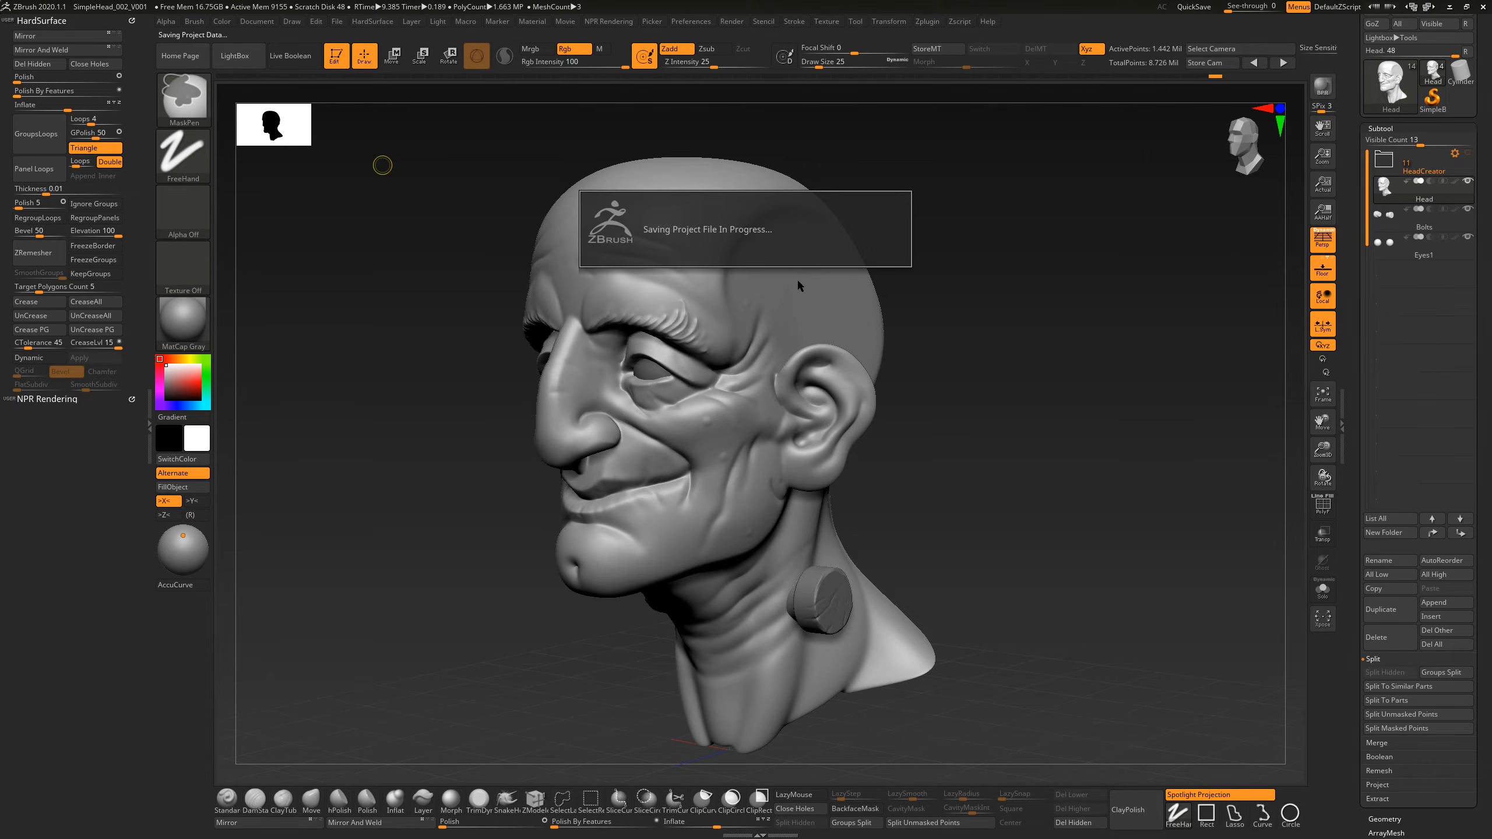
Paint a hair-shaped mask across the upper forehead and the upper side of the scalp at draw size 90
{"action": "key", "text": "s"}
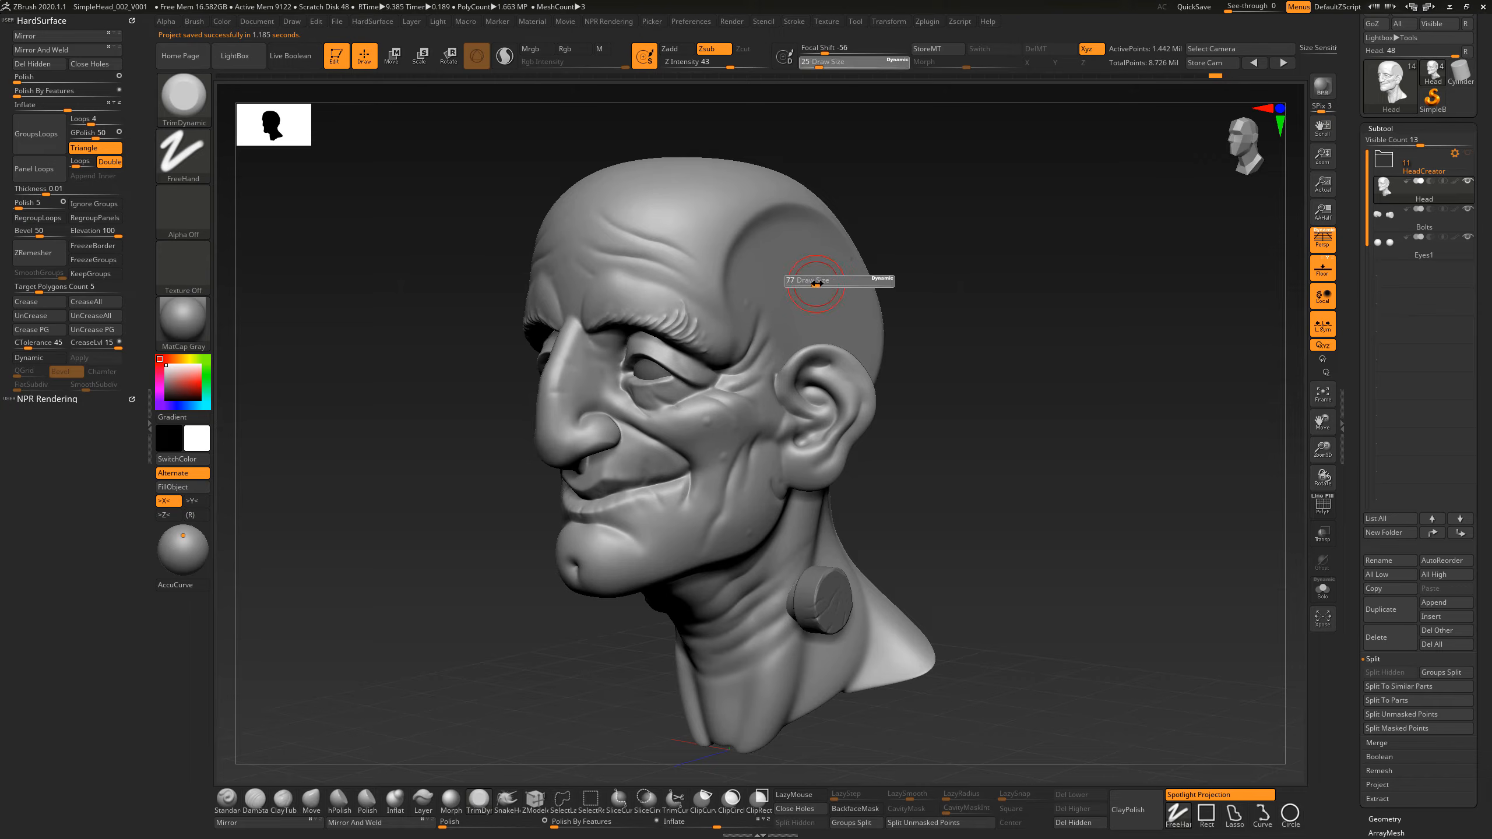
{"action": "left_click_drag", "start_coordinate": [817, 284], "coordinate": [819, 284]}
{"action": "left_click_drag", "start_coordinate": [949, 265], "coordinate": [966, 300]}
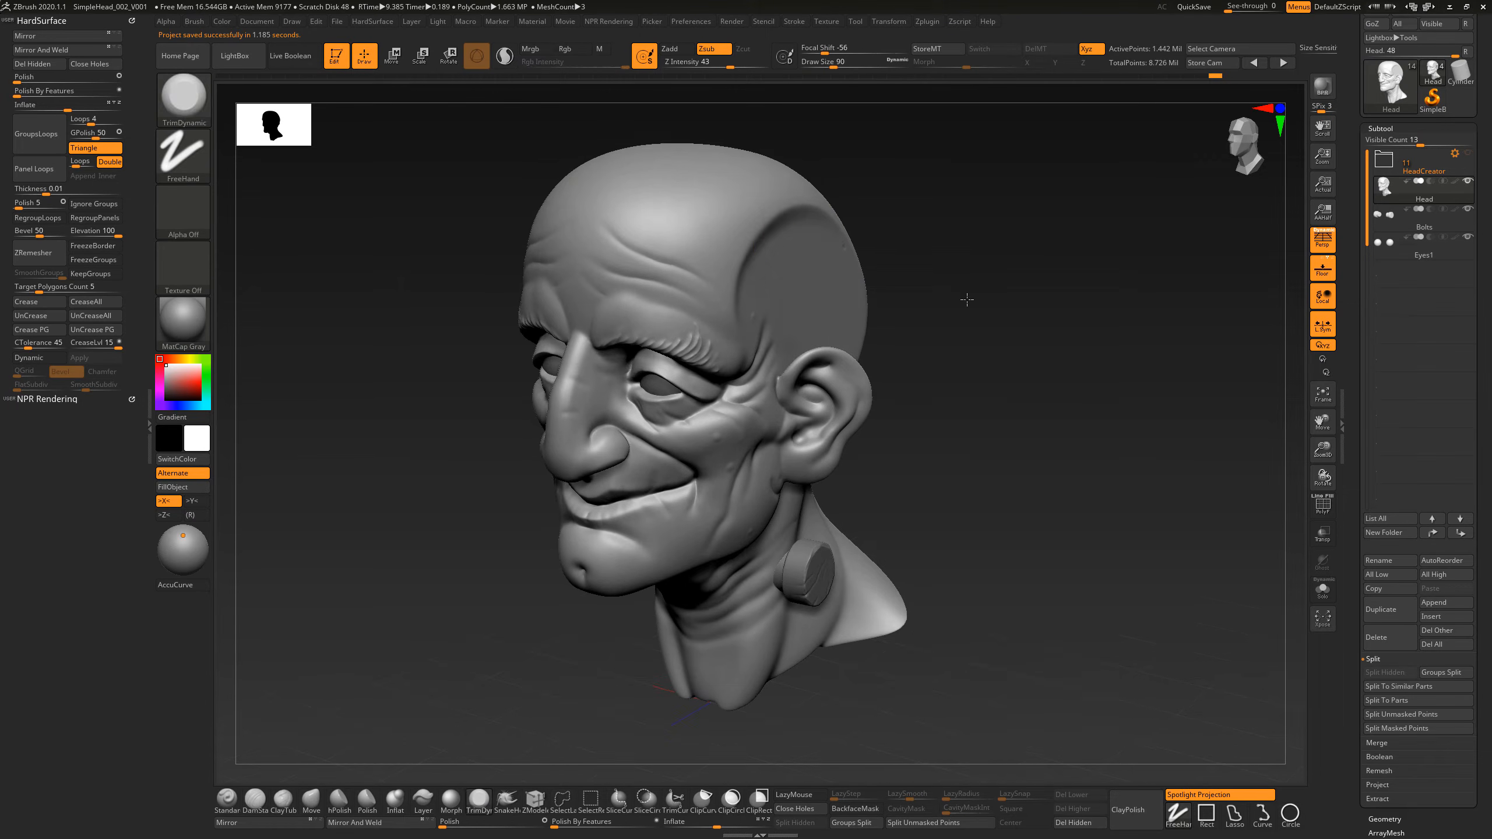
{"action": "left_click_drag", "start_coordinate": [765, 201], "coordinate": [698, 186], "text": "ctrl"}
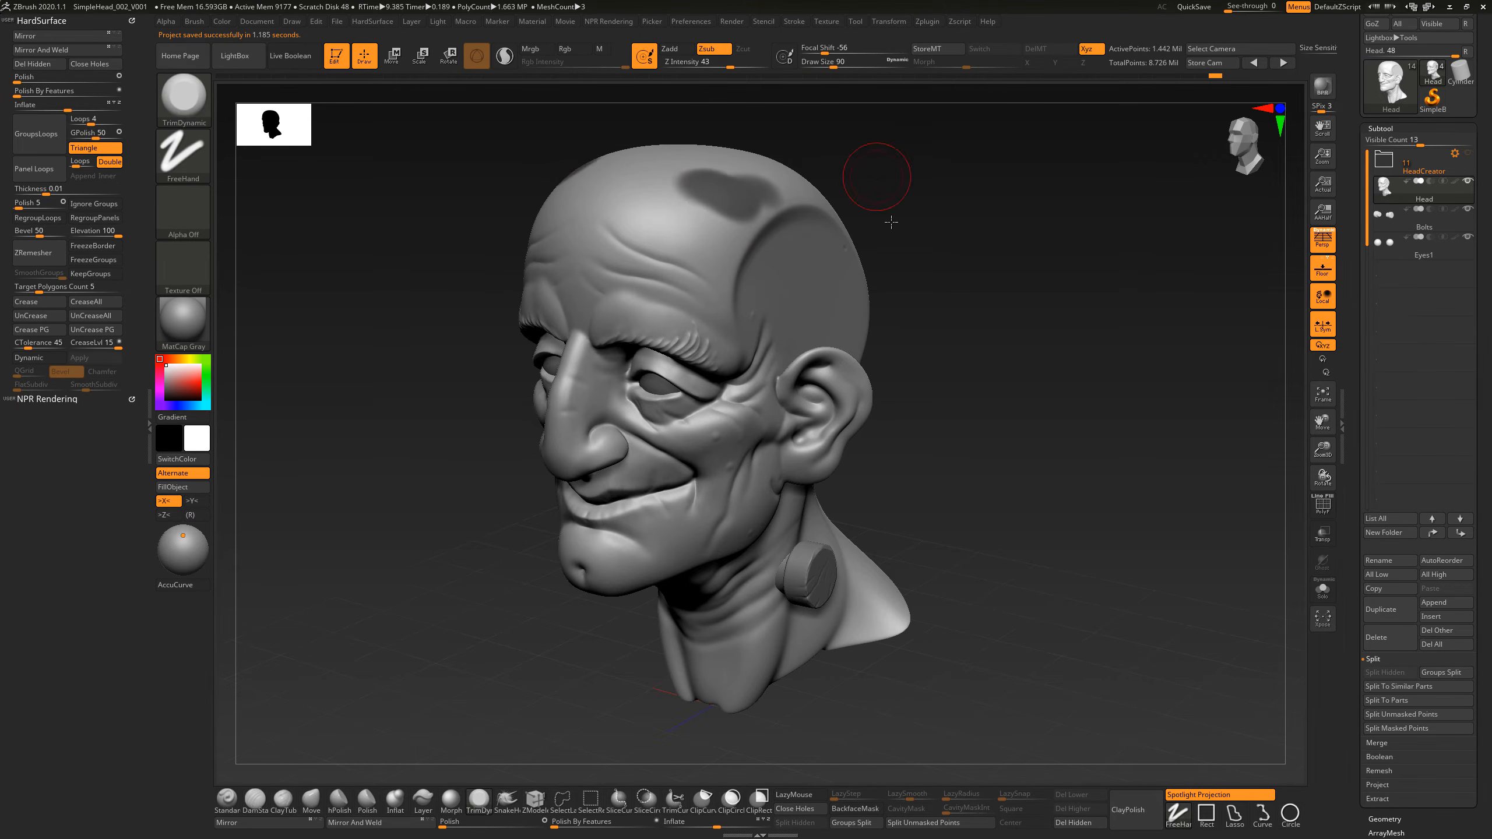
{"action": "left_click_drag", "start_coordinate": [883, 184], "coordinate": [919, 359]}
{"action": "mouse_move", "coordinate": [790, 300]}
{"action": "left_mouse_down", "text": "ctrl"}
{"action": "mouse_move", "coordinate": [768, 316]}
{"action": "mouse_move", "coordinate": [611, 282]}
{"action": "mouse_move", "coordinate": [636, 306]}
{"action": "mouse_move", "coordinate": [669, 272]}
{"action": "left_mouse_up", "text": "ctrl"}
{"action": "left_click_drag", "start_coordinate": [1001, 252], "coordinate": [910, 260]}
{"action": "mouse_move", "coordinate": [784, 318]}
{"action": "left_mouse_down", "text": "ctrl"}
{"action": "mouse_move", "coordinate": [803, 320]}
{"action": "mouse_move", "coordinate": [709, 330]}
{"action": "left_mouse_up", "text": "ctrl"}
{"action": "right_click_drag", "start_coordinate": [808, 258], "coordinate": [787, 289]}
{"action": "mouse_move", "coordinate": [824, 323]}
{"action": "left_mouse_down", "text": "ctrl"}
{"action": "mouse_move", "coordinate": [865, 283]}
{"action": "mouse_move", "coordinate": [938, 287]}
{"action": "mouse_move", "coordinate": [850, 303]}
{"action": "left_mouse_up", "text": "ctrl"}
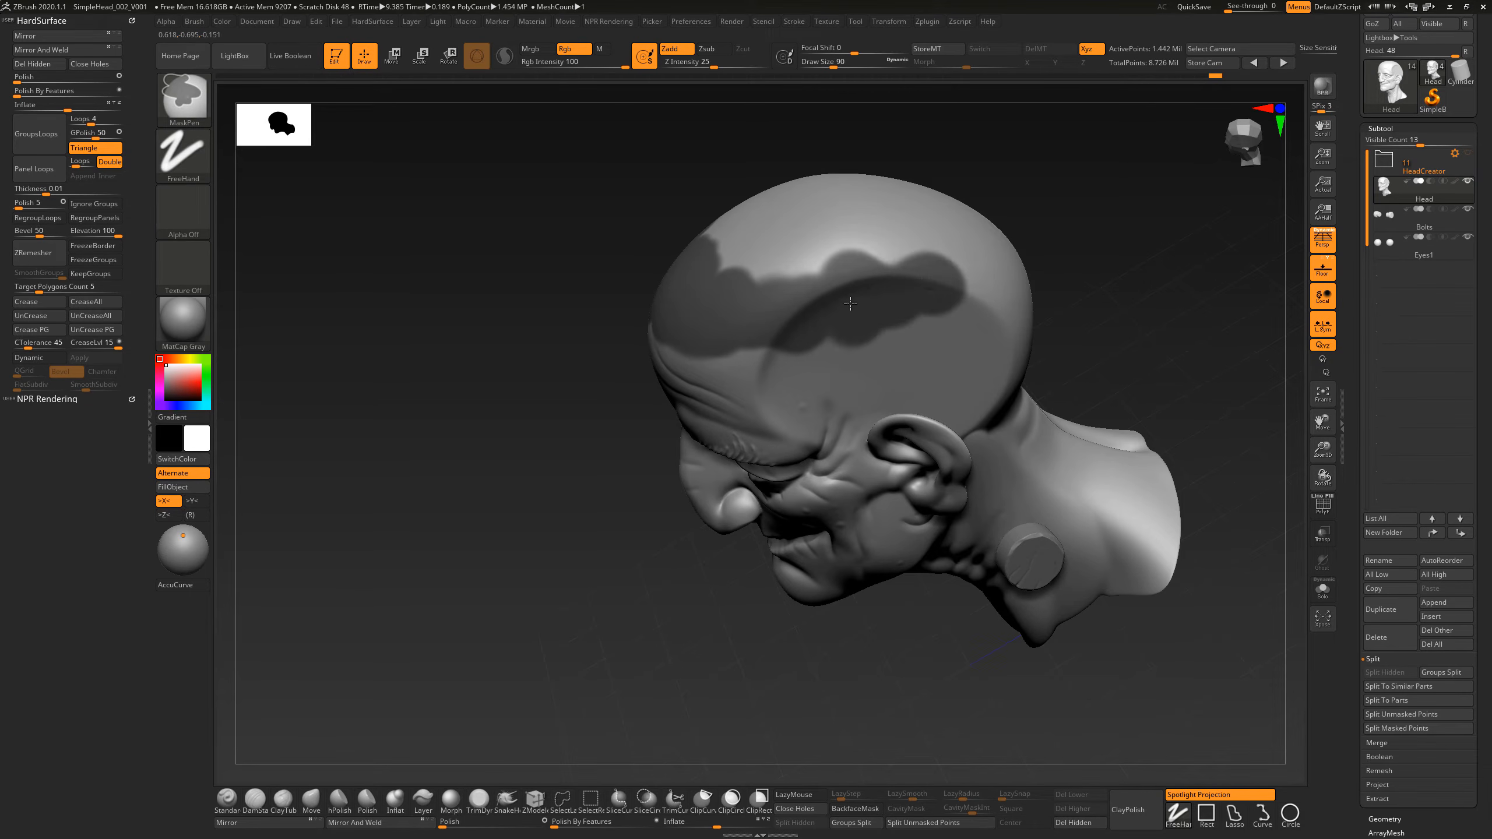
Extend the hair mask above the ear toward the back of the head and fill in the side of the scalp
{"action": "mouse_move", "coordinate": [1075, 266]}
{"action": "right_mouse_down"}
{"action": "mouse_move", "coordinate": [1089, 293]}
{"action": "mouse_move", "coordinate": [951, 385]}
{"action": "right_mouse_up"}
{"action": "mouse_move", "coordinate": [950, 385]}
{"action": "left_mouse_down", "text": "ctrl"}
{"action": "mouse_move", "coordinate": [1007, 376]}
{"action": "mouse_move", "coordinate": [969, 405]}
{"action": "mouse_move", "coordinate": [870, 400]}
{"action": "mouse_move", "coordinate": [757, 355]}
{"action": "left_mouse_up", "text": "ctrl"}
{"action": "right_click_drag", "start_coordinate": [929, 187], "coordinate": [882, 200]}
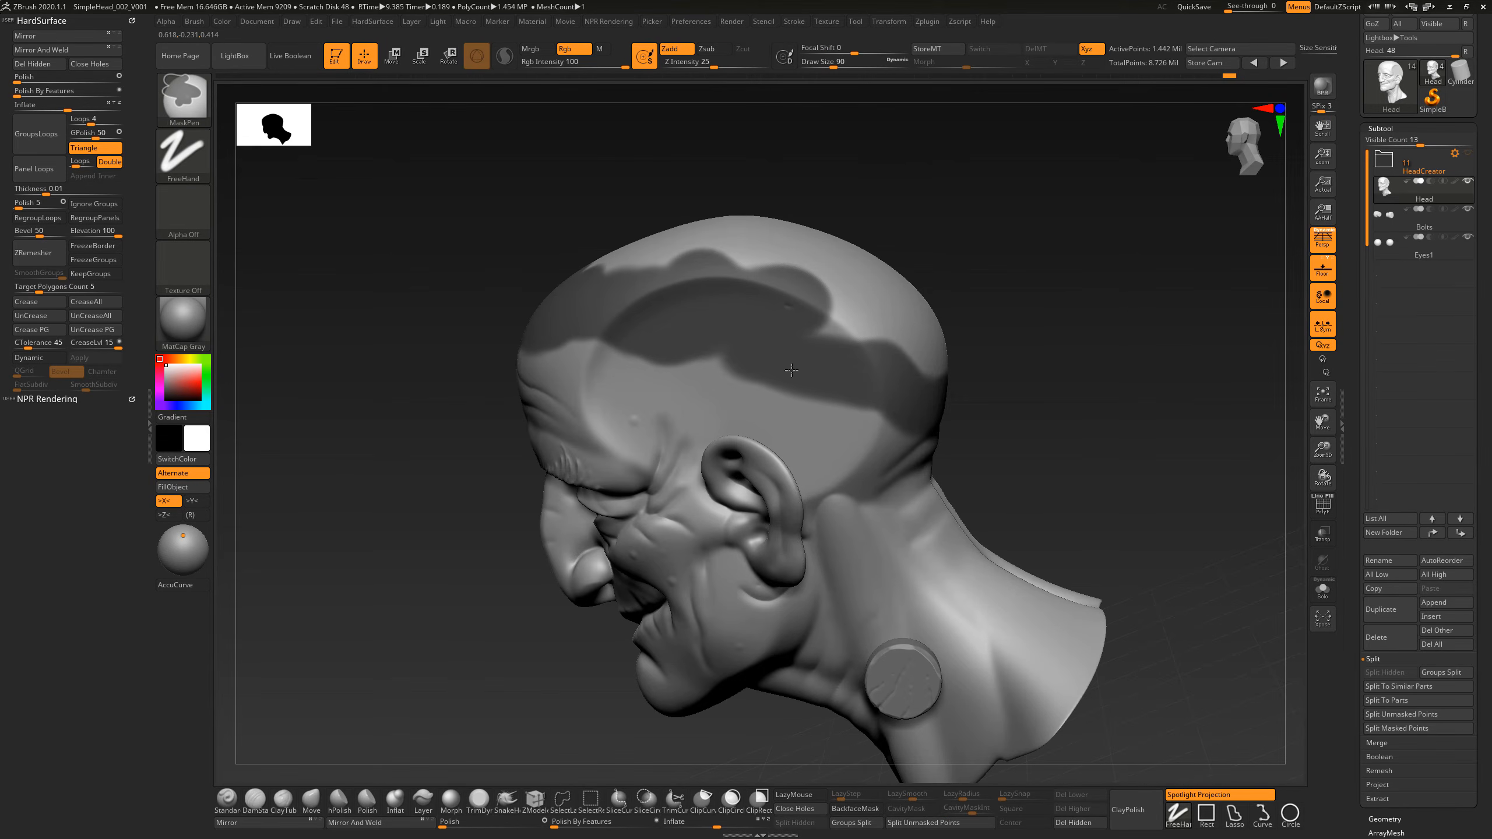
{"action": "mouse_move", "coordinate": [709, 370]}
{"action": "left_mouse_down", "text": "ctrl"}
{"action": "mouse_move", "coordinate": [690, 393]}
{"action": "mouse_move", "coordinate": [619, 363]}
{"action": "left_mouse_up", "text": "ctrl"}
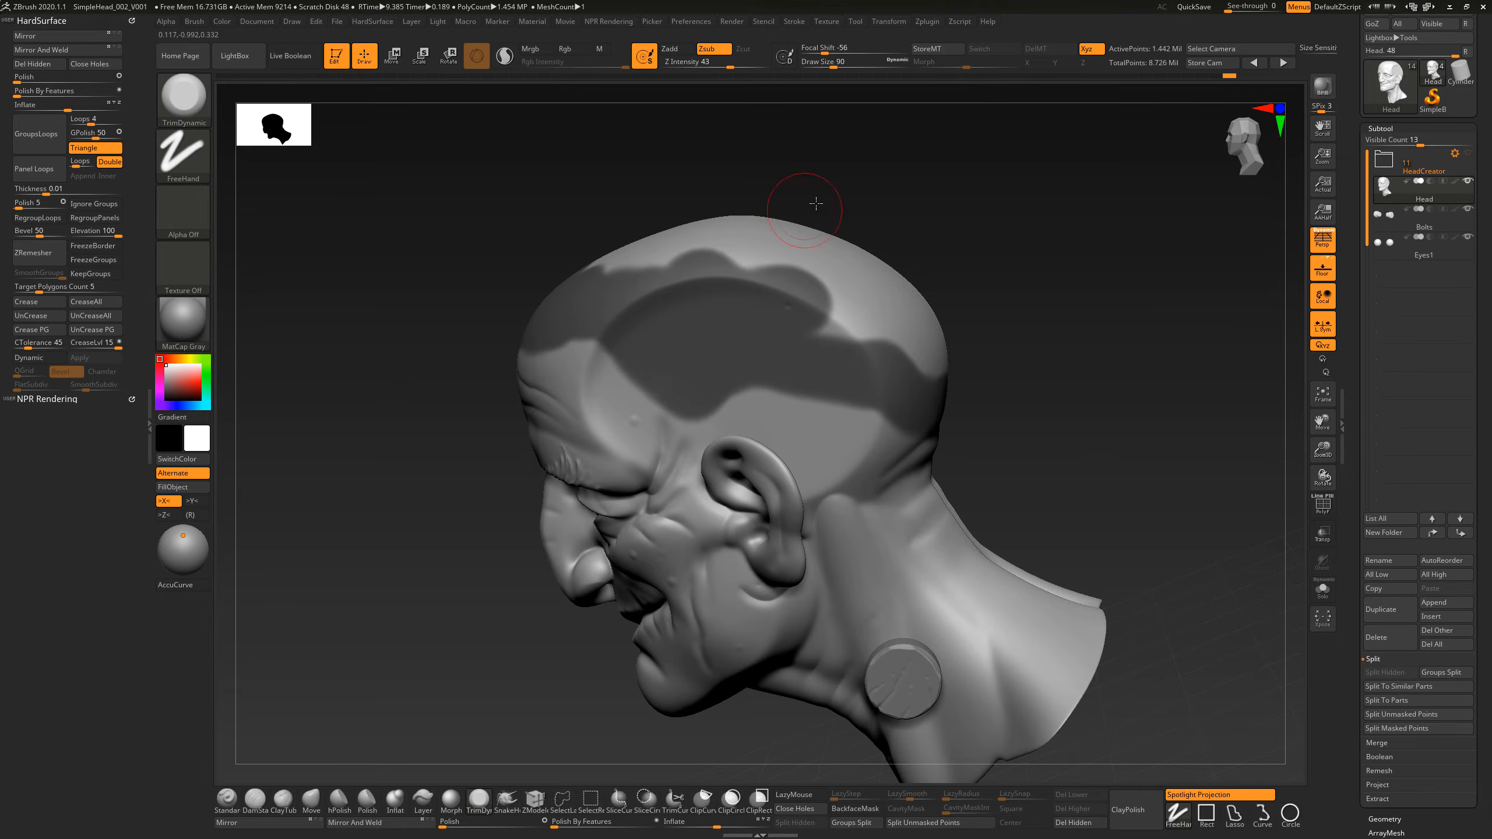
{"action": "right_click_drag", "start_coordinate": [633, 316], "coordinate": [701, 313]}
Mask jagged, pointed locks along the forehead hairline at draw size 33
{"action": "key", "text": "s"}
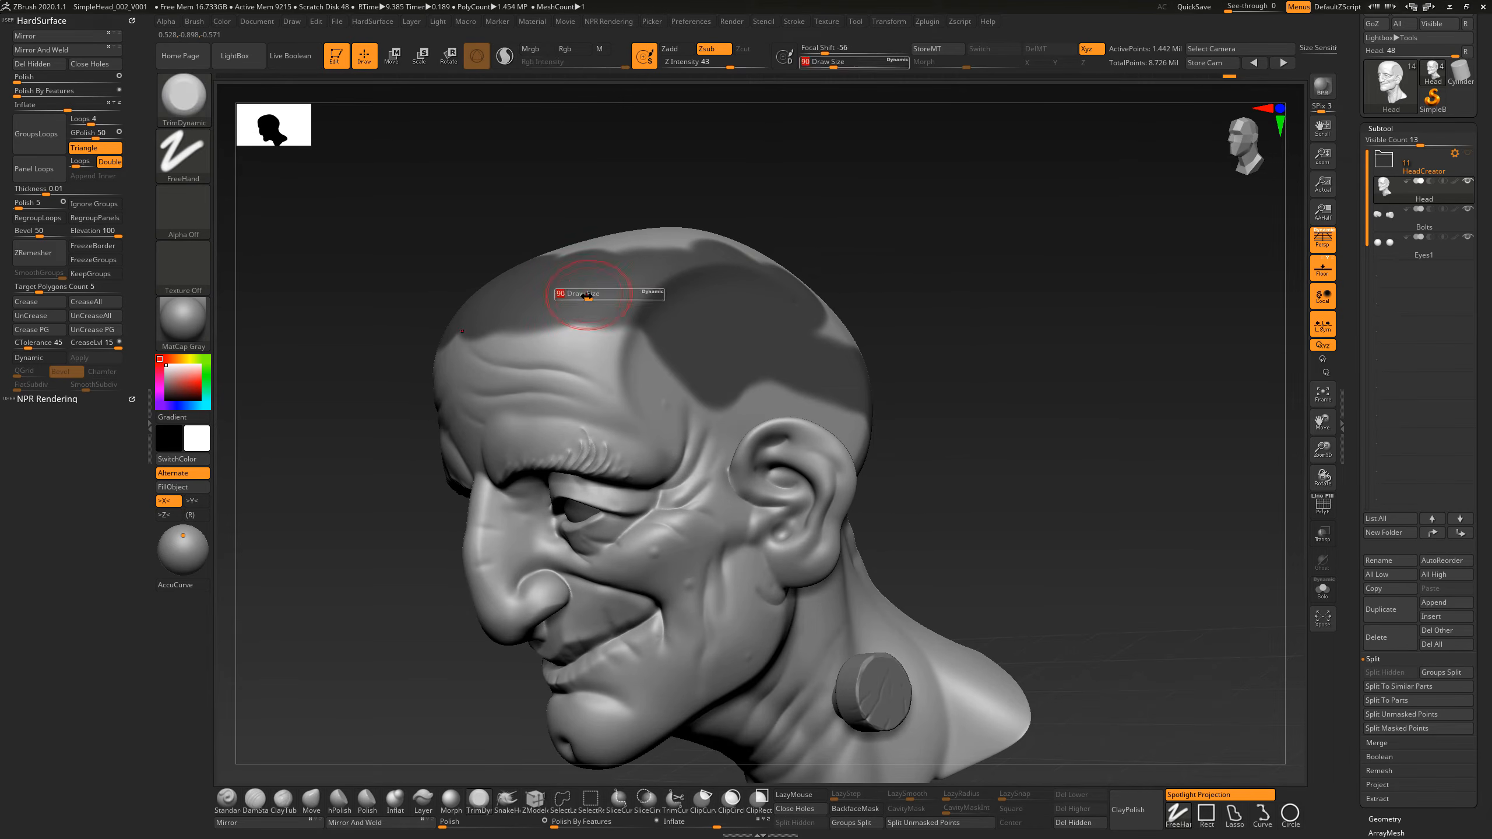
{"action": "key", "text": "ctrl"}
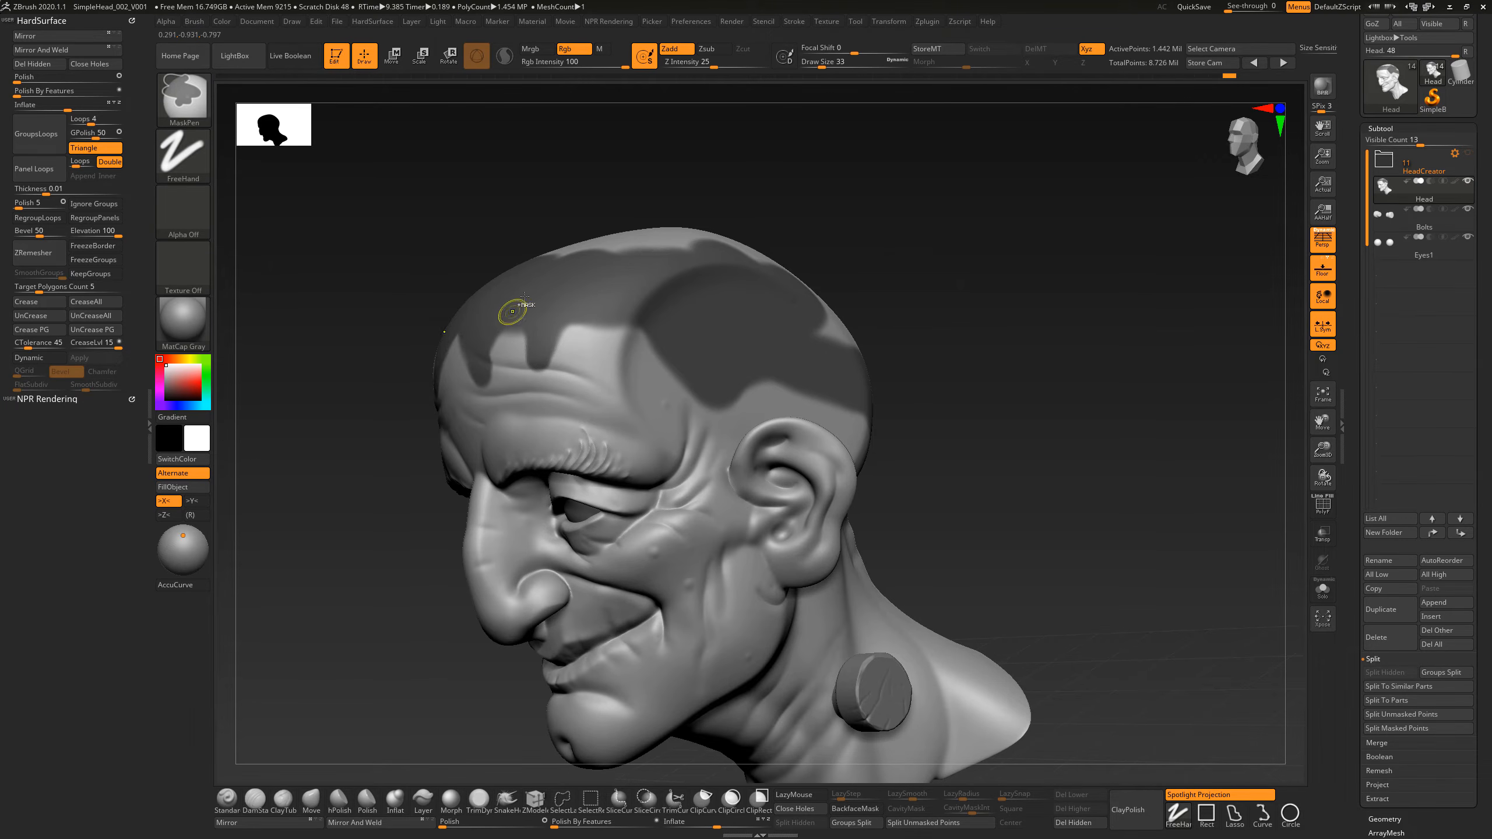
{"action": "mouse_move", "coordinate": [524, 296]}
{"action": "right_mouse_down"}
{"action": "mouse_move", "coordinate": [700, 186]}
{"action": "mouse_move", "coordinate": [506, 440]}
{"action": "mouse_move", "coordinate": [770, 216]}
{"action": "mouse_move", "coordinate": [919, 283]}
{"action": "mouse_move", "coordinate": [625, 314]}
{"action": "right_mouse_up"}
{"action": "key", "text": "ctrl"}
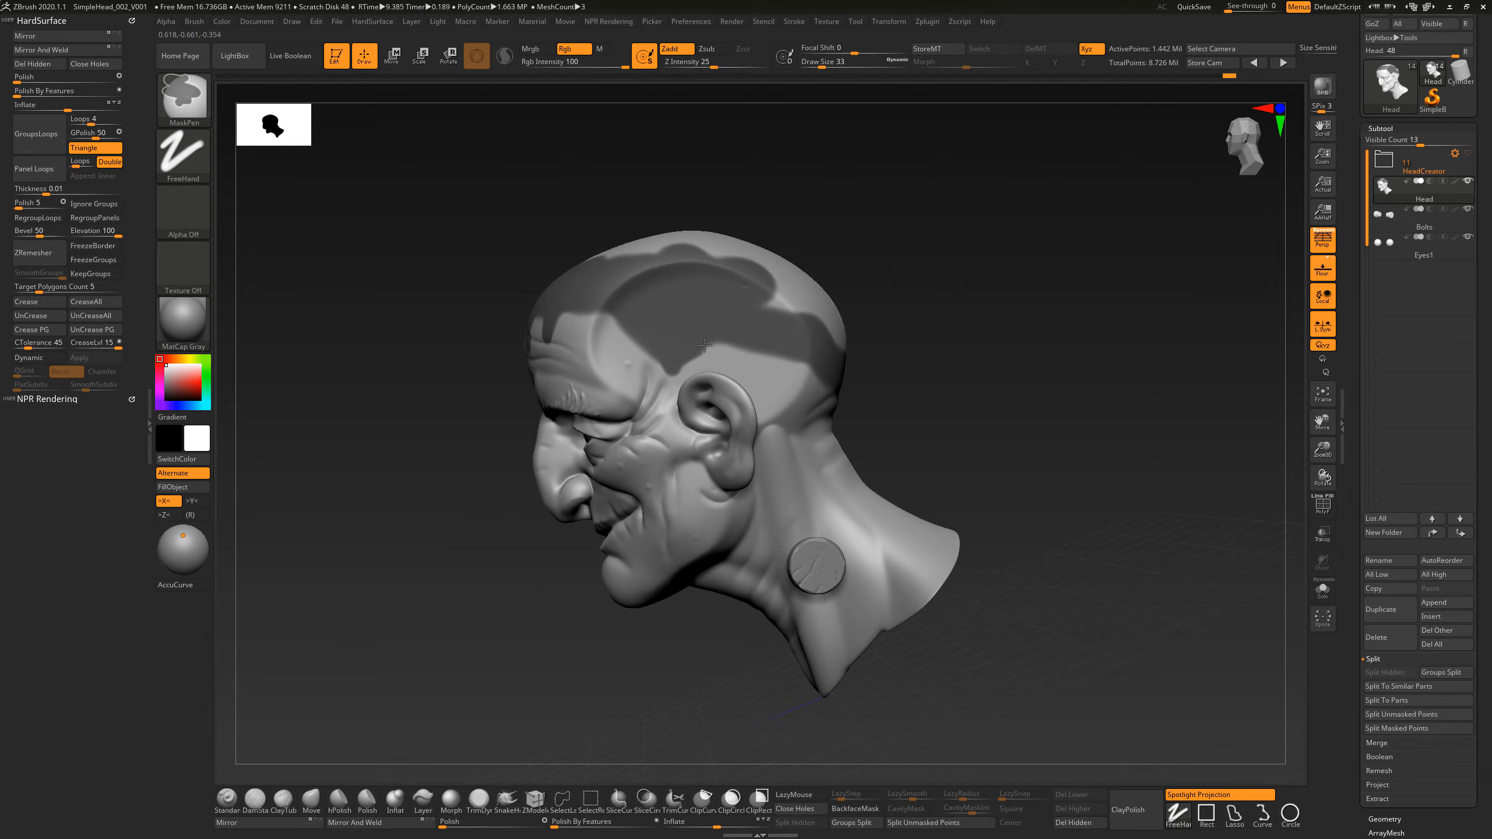
Extend the hair mask behind the ear and down over the lower back of the head
{"action": "right_click_drag", "start_coordinate": [789, 359], "coordinate": [748, 358]}
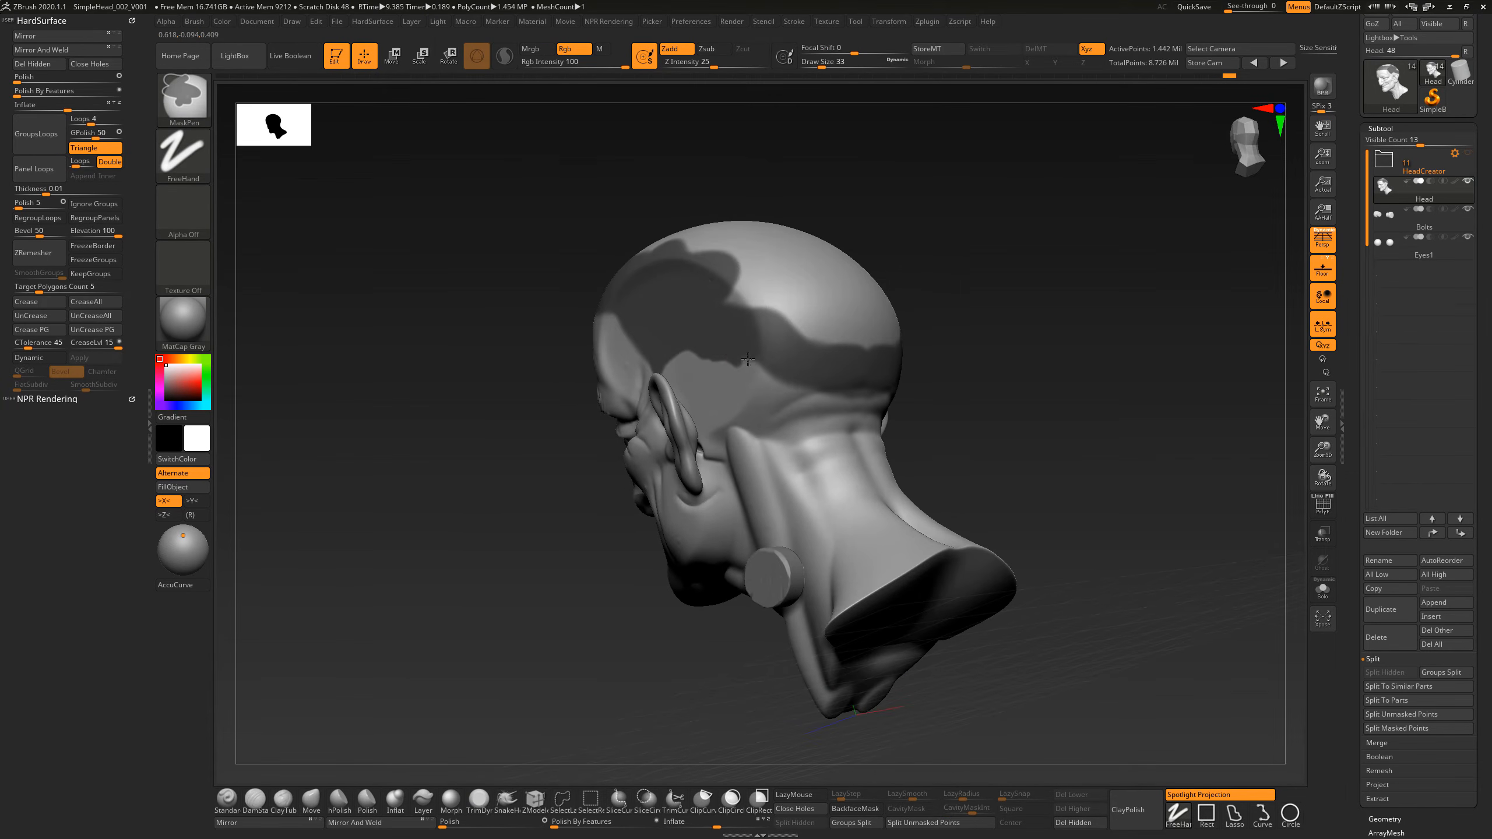
{"action": "left_click_drag", "start_coordinate": [807, 396], "coordinate": [850, 406], "text": "ctrl"}
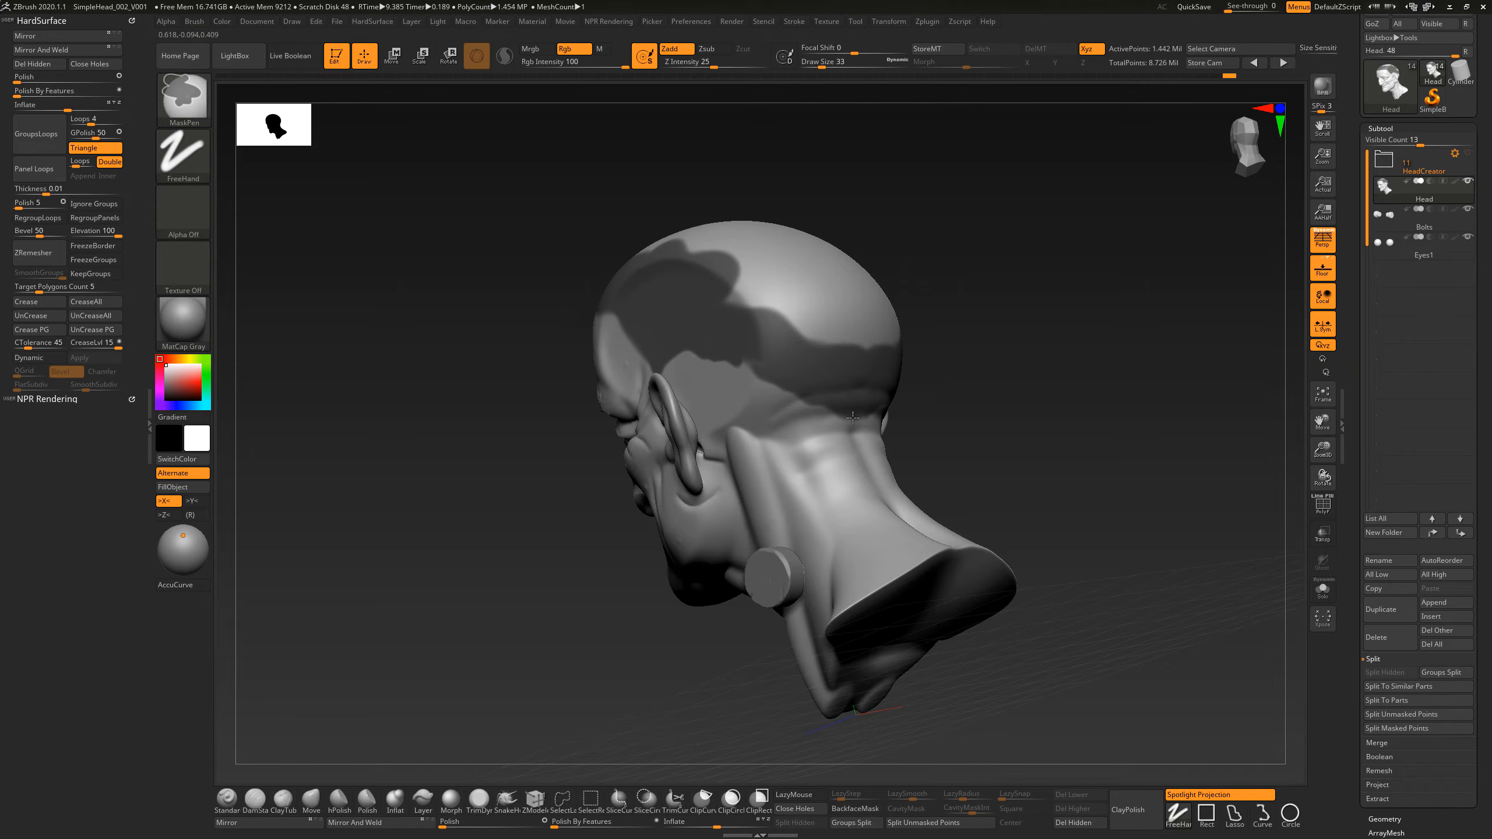
{"action": "left_click_drag", "start_coordinate": [949, 317], "coordinate": [799, 309]}
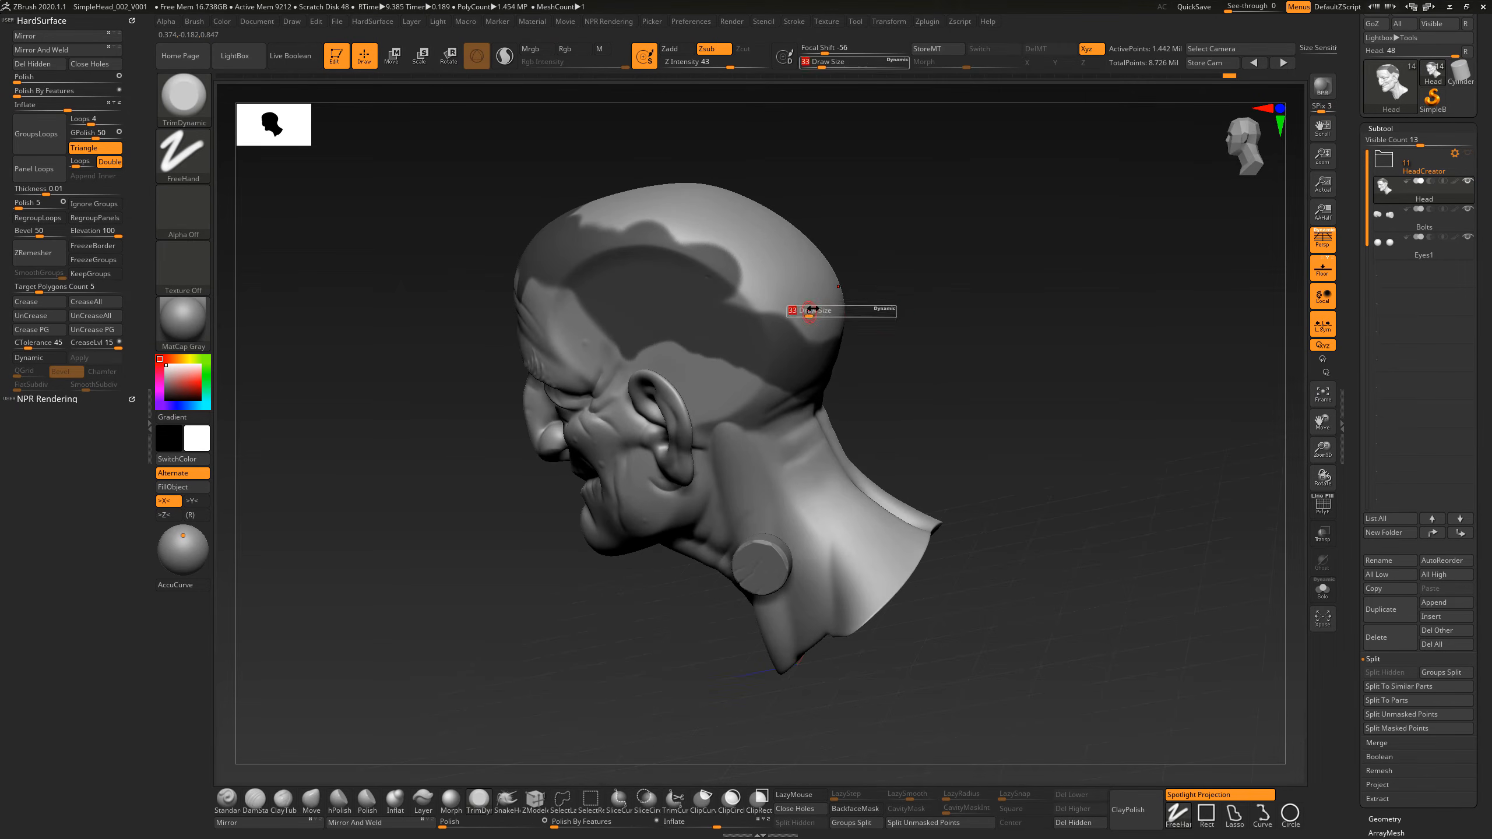
Fill the unmasked areas of the crown and back of the skull with rectangular mask selections
{"action": "mouse_move", "coordinate": [905, 294]}
{"action": "left_mouse_down"}
{"action": "mouse_move", "coordinate": [929, 246]}
{"action": "mouse_move", "coordinate": [972, 323]}
{"action": "left_mouse_up"}
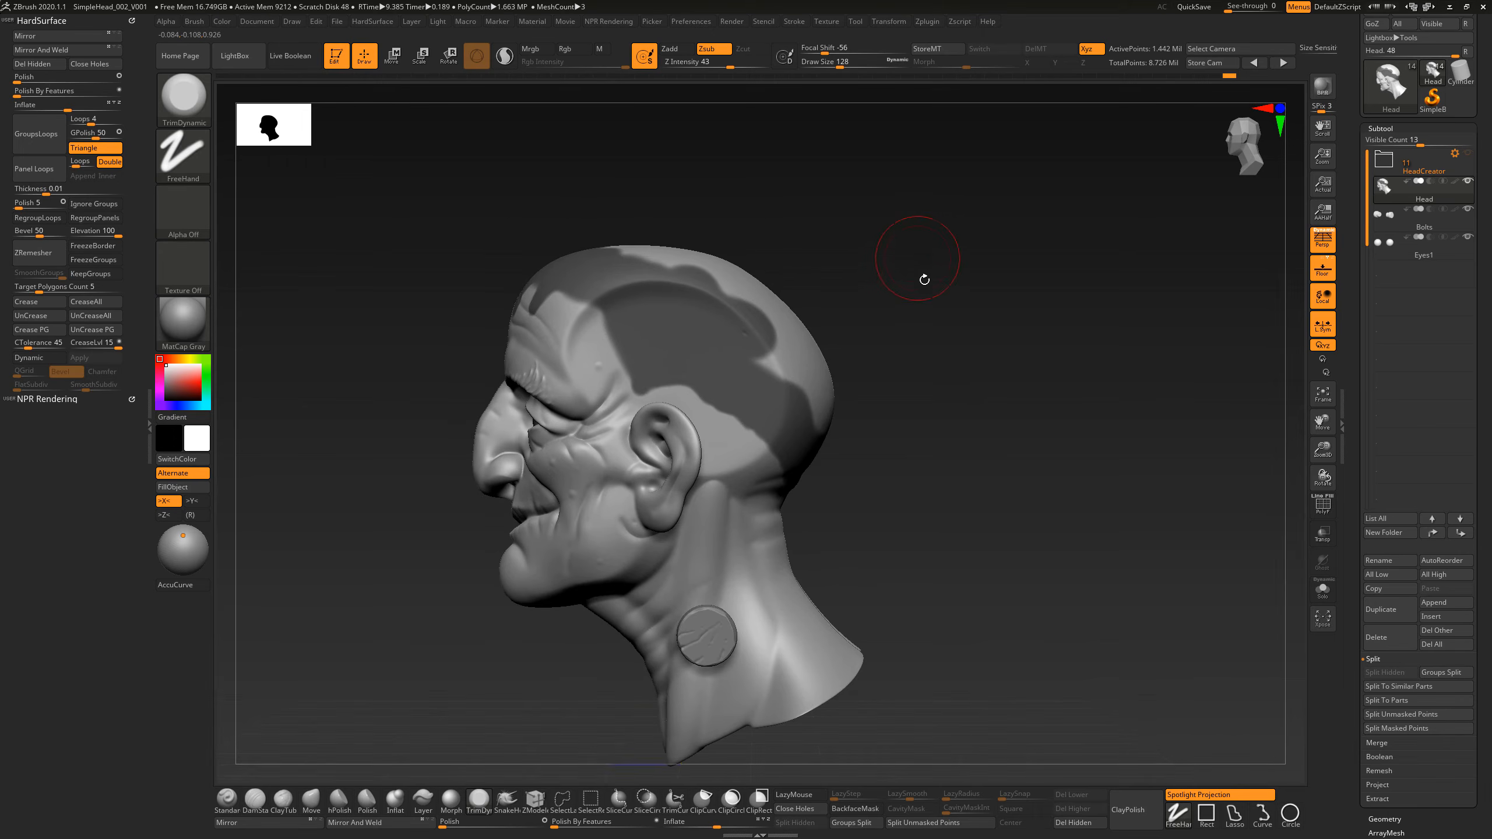
{"action": "key", "text": "ctrl"}
{"action": "mouse_move", "coordinate": [573, 144]}
{"action": "left_mouse_down", "text": "ctrl"}
{"action": "mouse_move", "coordinate": [759, 273]}
{"action": "mouse_move", "coordinate": [822, 284]}
{"action": "mouse_move", "coordinate": [770, 389]}
{"action": "left_mouse_up", "text": "ctrl"}
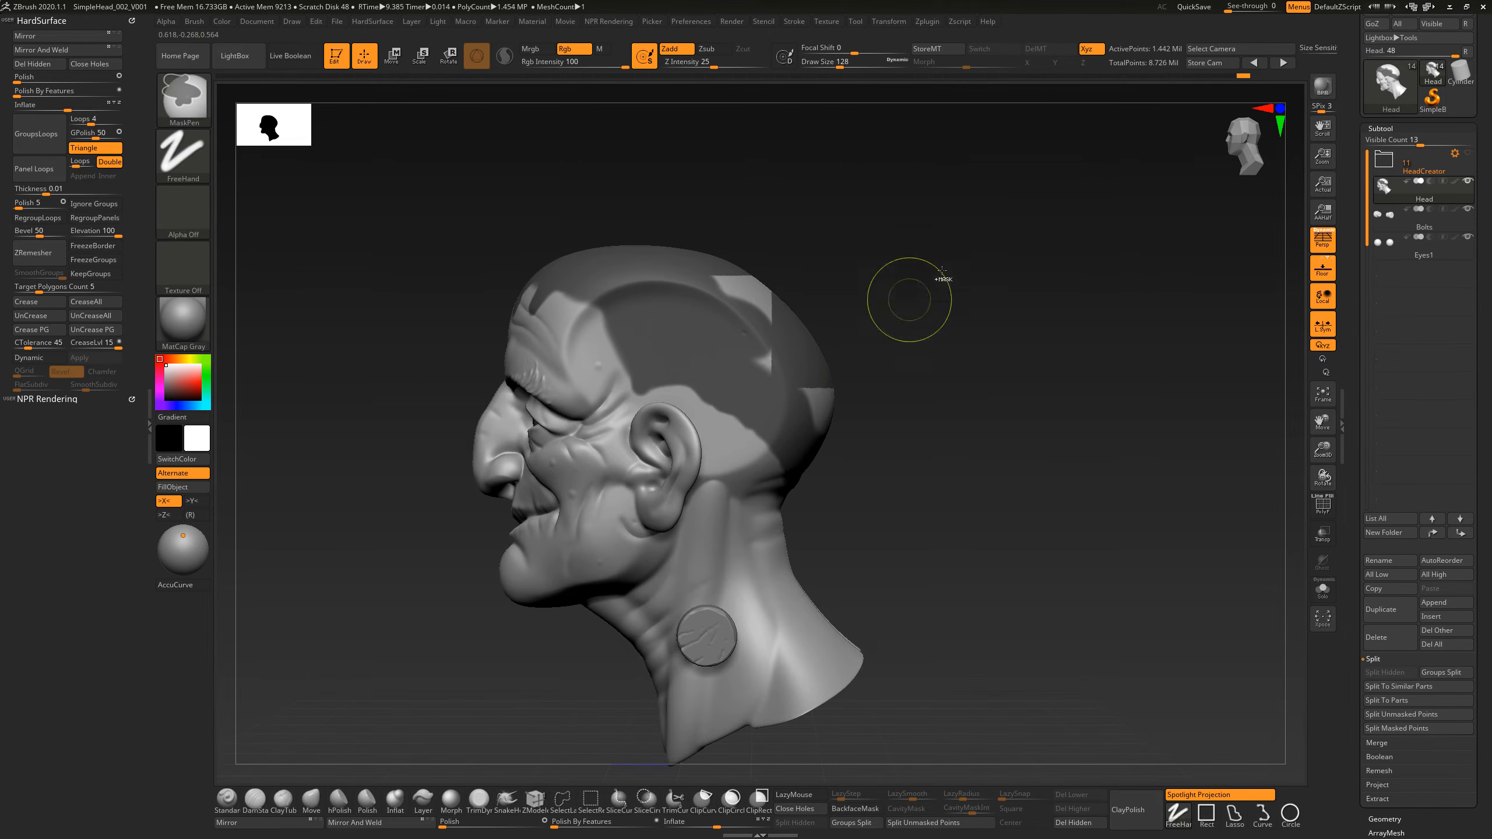
{"action": "left_click_drag", "start_coordinate": [948, 160], "coordinate": [721, 351], "text": "ctrl"}
{"action": "left_click_drag", "start_coordinate": [681, 175], "coordinate": [815, 347], "text": "ctrl"}
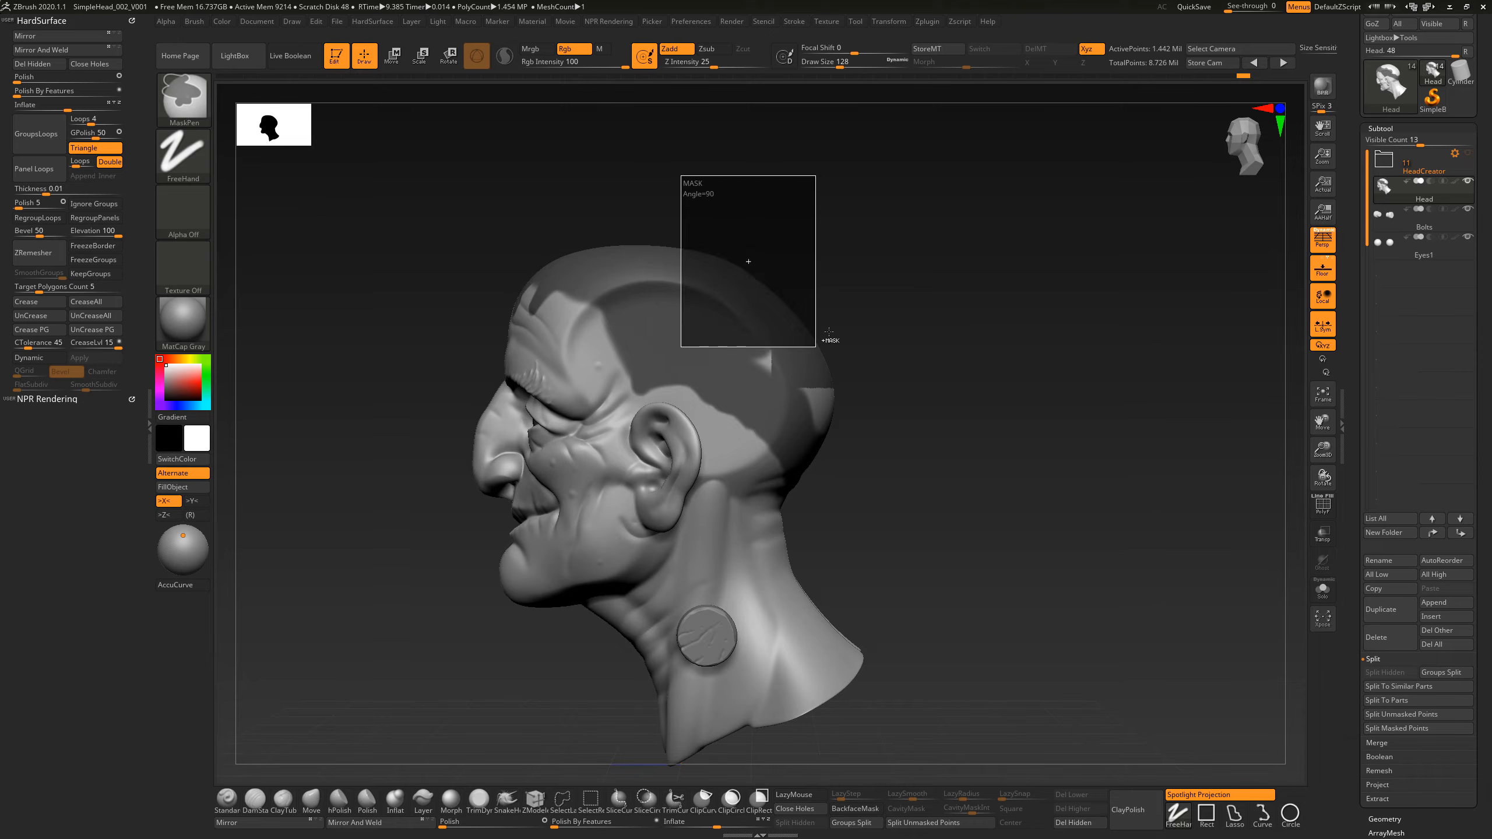
{"action": "left_click_drag", "start_coordinate": [952, 246], "coordinate": [799, 435], "text": "ctrl"}
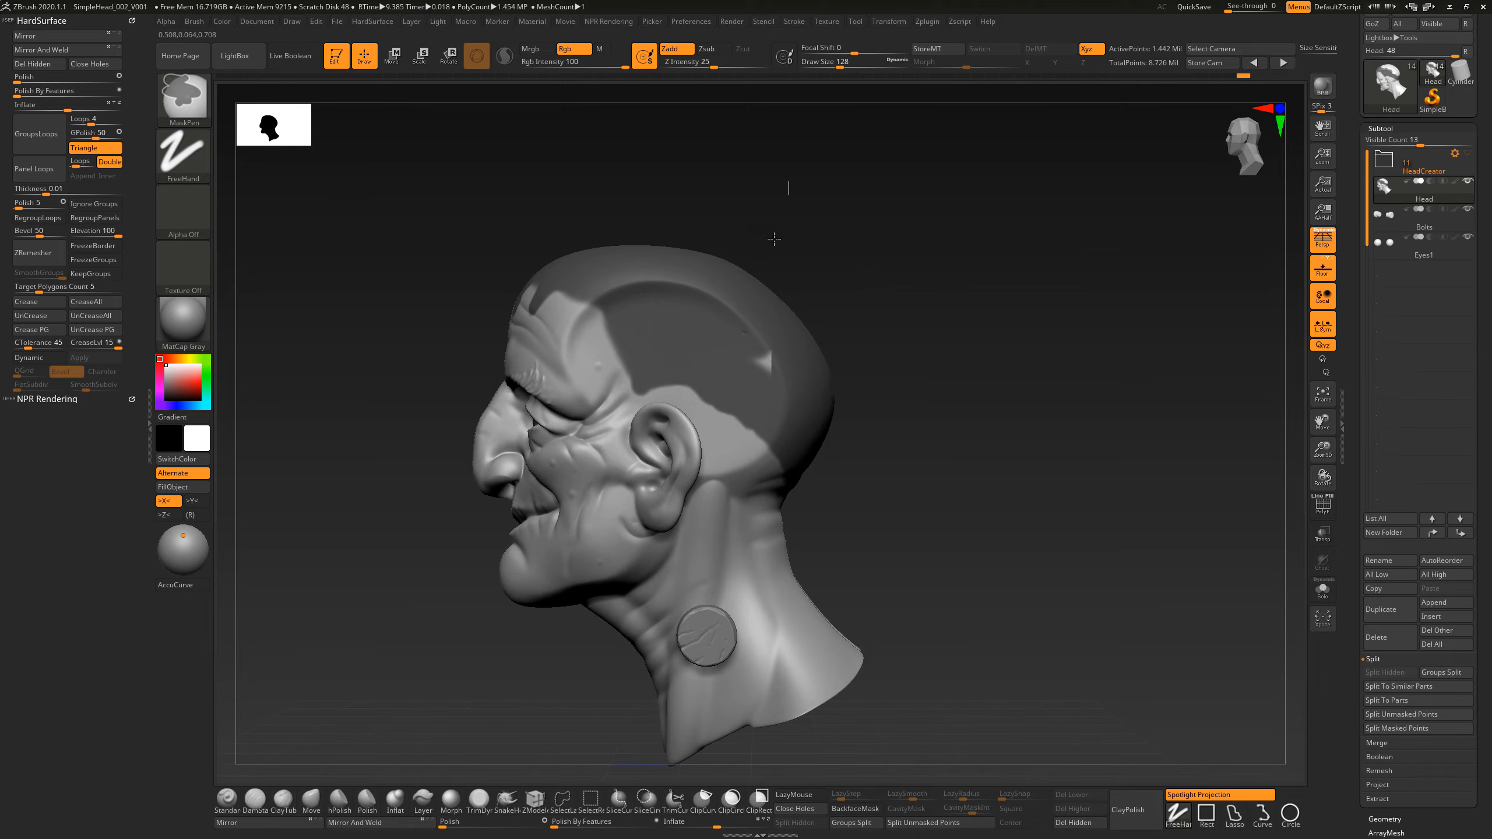
{"action": "left_click_drag", "start_coordinate": [790, 180], "coordinate": [683, 434], "text": "ctrl"}
{"action": "left_click_drag", "start_coordinate": [966, 280], "coordinate": [860, 504]}
Refine the hair mask's edge across the nape, using draw size 51
{"action": "mouse_move", "coordinate": [989, 457]}
{"action": "left_mouse_down"}
{"action": "mouse_move", "coordinate": [995, 413]}
{"action": "mouse_move", "coordinate": [978, 415]}
{"action": "left_mouse_up"}
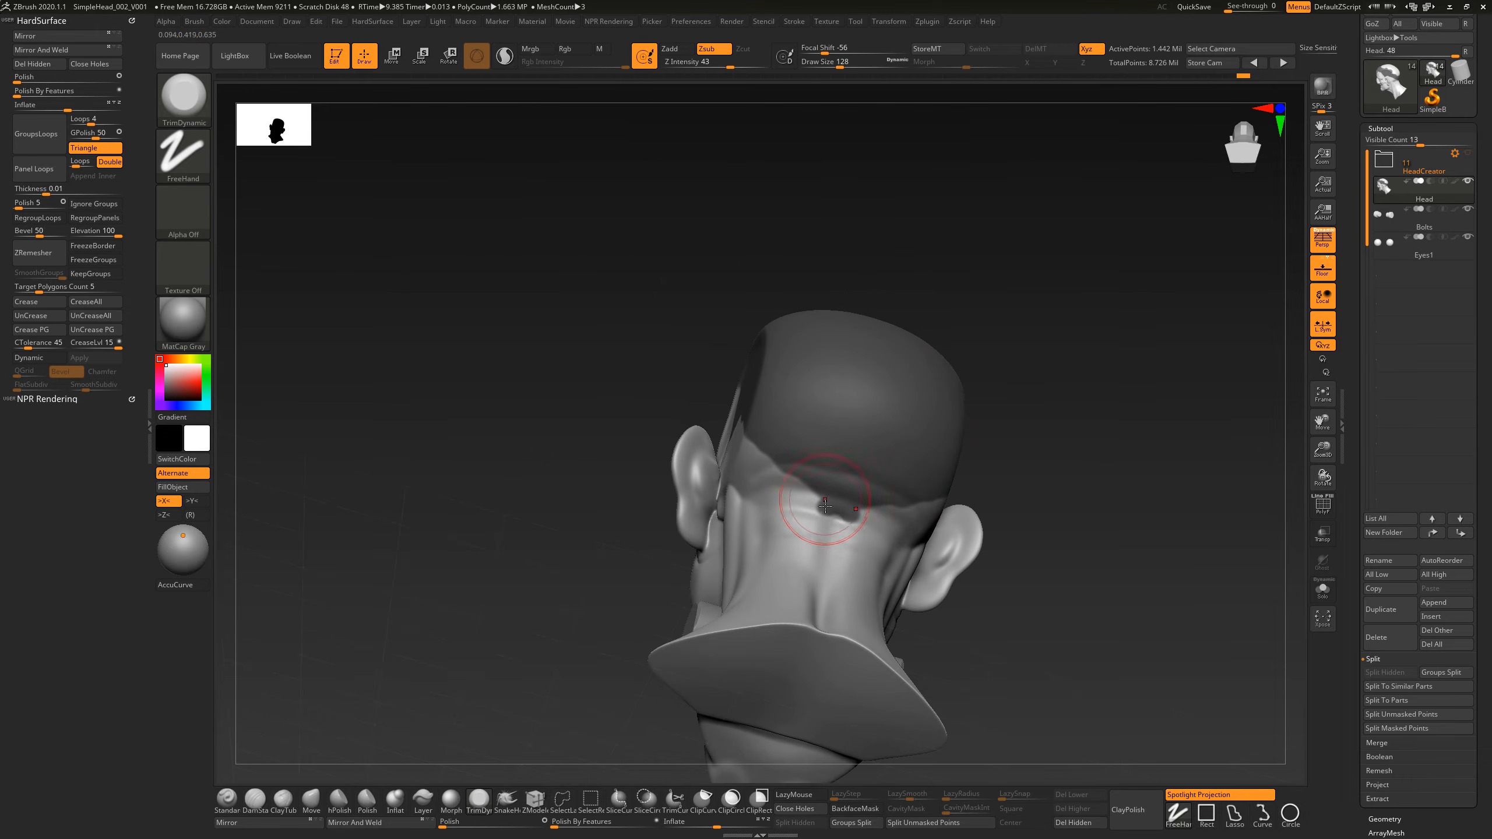
{"action": "mouse_move", "coordinate": [822, 512]}
{"action": "left_mouse_down", "text": "ctrl+alt"}
{"action": "mouse_move", "coordinate": [782, 495]}
{"action": "mouse_move", "coordinate": [854, 478]}
{"action": "mouse_move", "coordinate": [868, 528]}
{"action": "left_mouse_up", "text": "ctrl+alt"}
{"action": "key", "text": "s"}
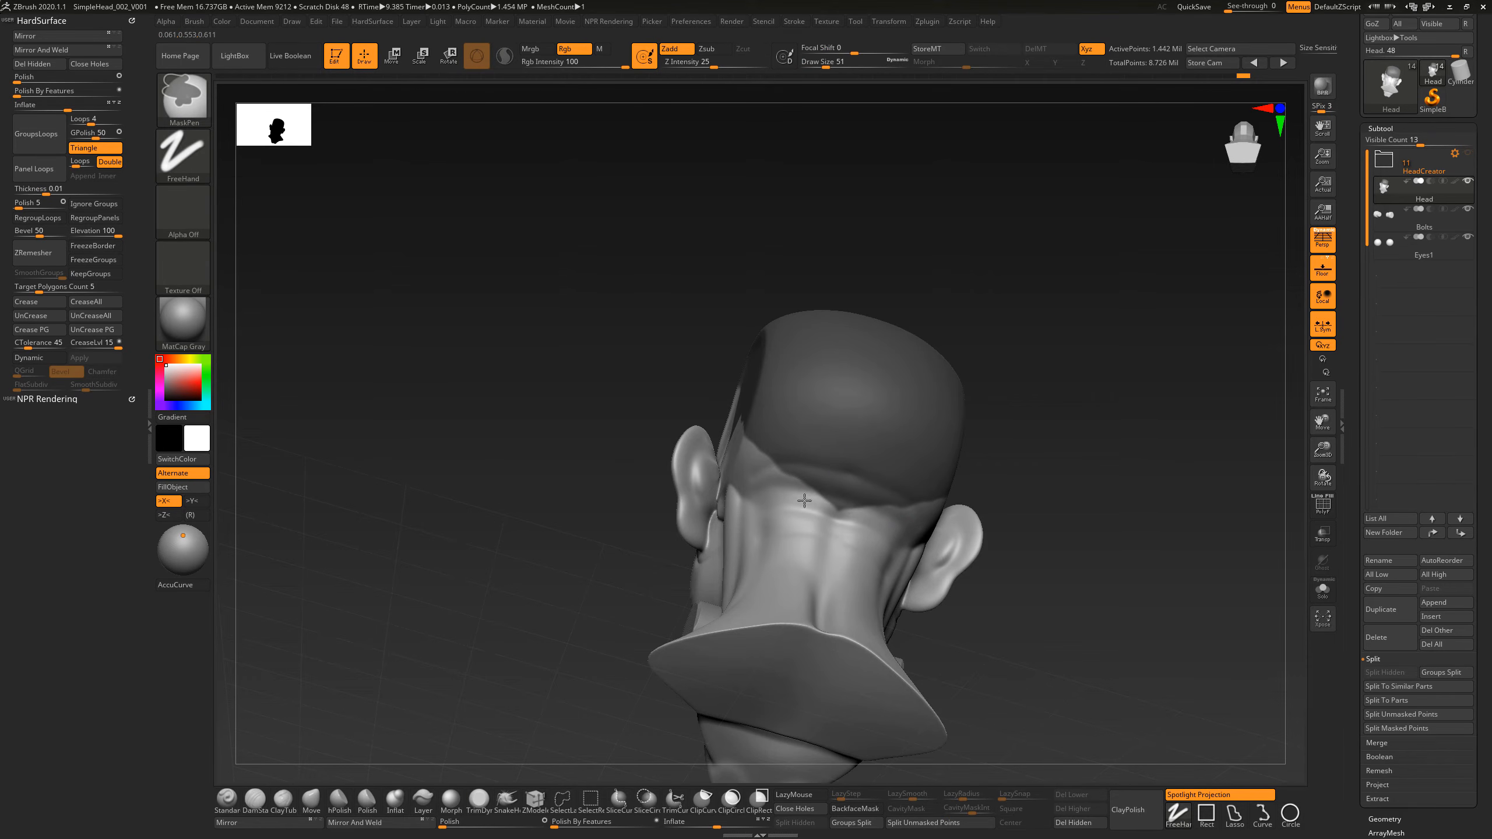
{"action": "left_click_drag", "start_coordinate": [787, 490], "coordinate": [795, 484], "text": "ctrl+alt"}
{"action": "left_click_drag", "start_coordinate": [989, 294], "coordinate": [1104, 335]}
{"action": "left_click_drag", "start_coordinate": [946, 350], "coordinate": [908, 312], "text": "alt"}
Adjust the softness of the hair mask's edges by blurring and sharpening the mask
{"action": "key", "text": "ctrl"}
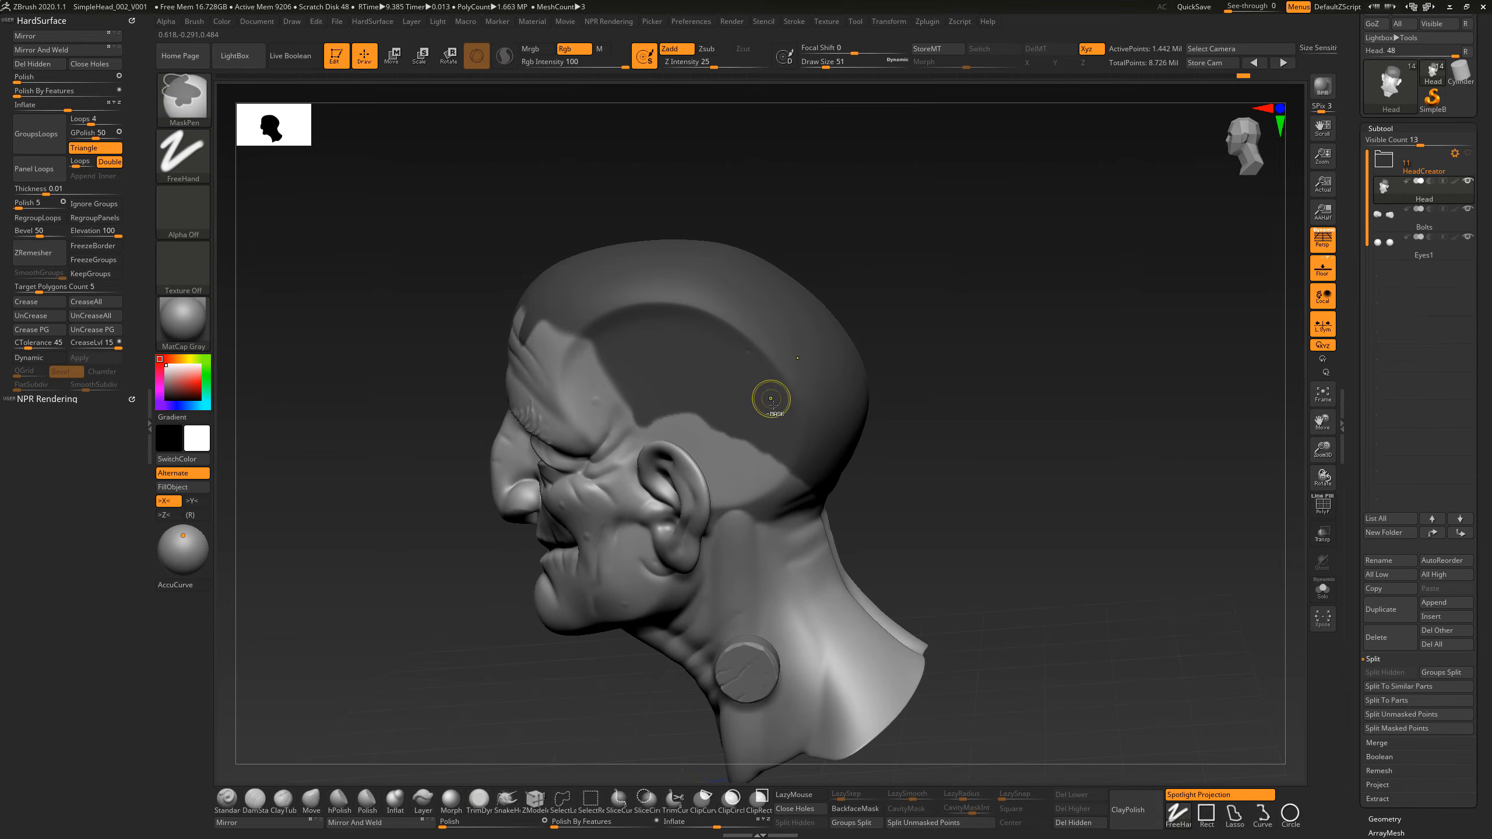
{"action": "left_click", "coordinate": [775, 408], "text": "ctrl+alt"}
{"action": "mouse_move", "coordinate": [867, 317]}
{"action": "left_mouse_down"}
{"action": "mouse_move", "coordinate": [897, 287]}
{"action": "mouse_move", "coordinate": [951, 287]}
{"action": "left_mouse_up"}
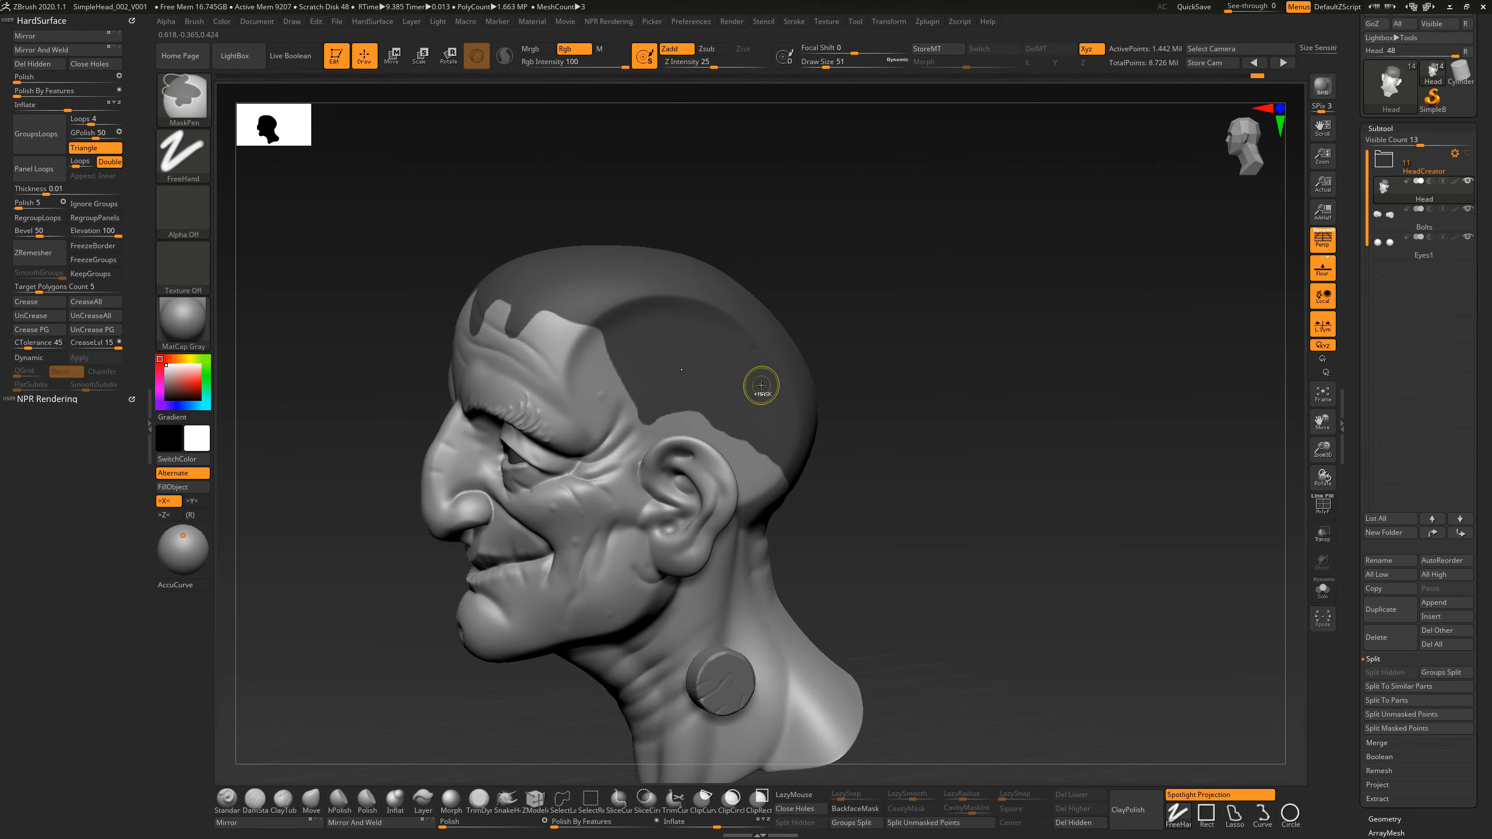
{"action": "left_click", "coordinate": [762, 388], "text": "ctrl"}
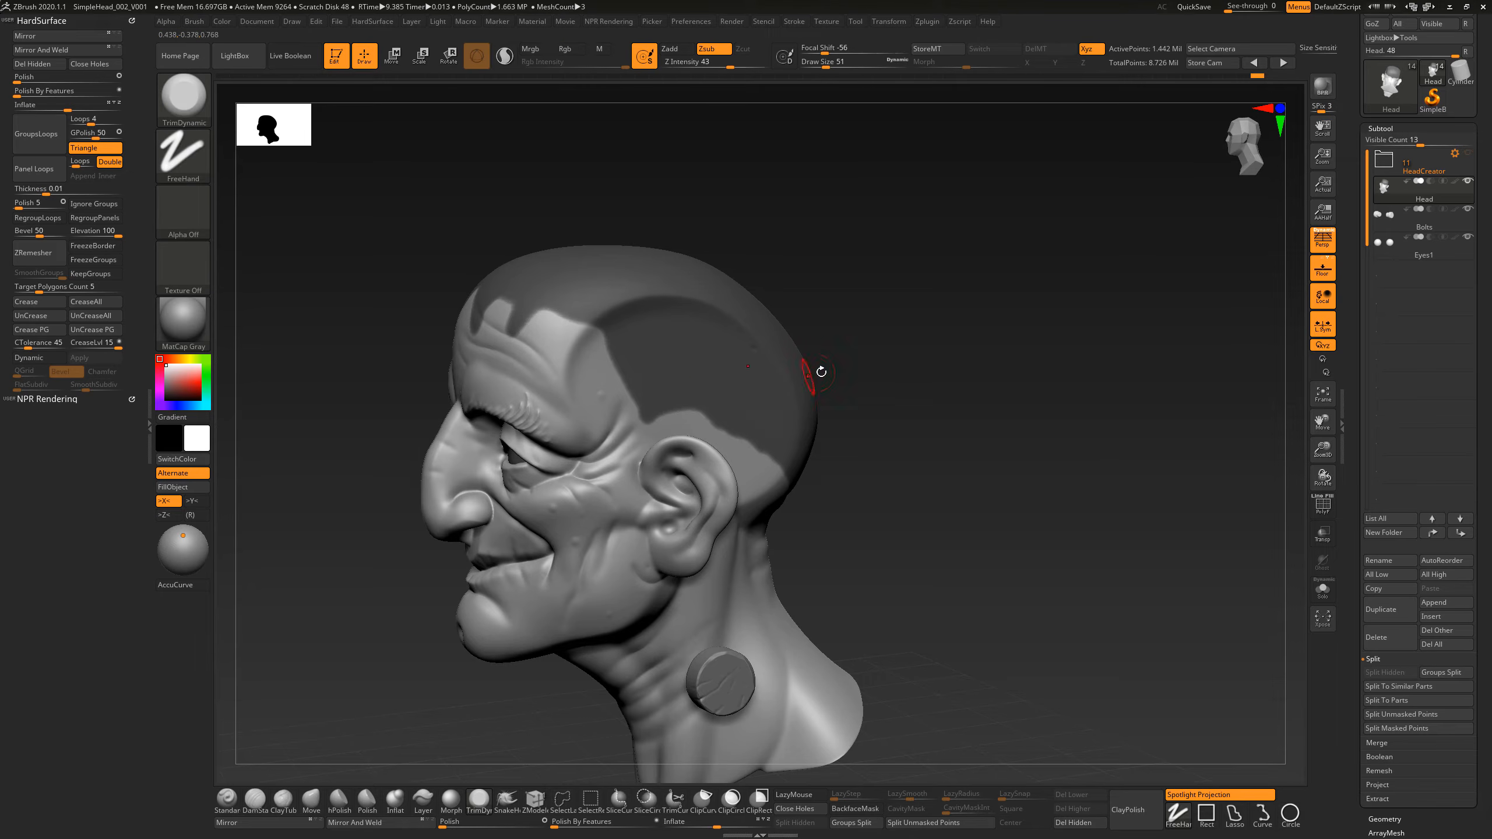
{"action": "key", "text": "ctrl"}
{"action": "left_click", "coordinate": [777, 411], "text": "ctrl"}
Clear the mask from the temple in front of the ear to form a rounded hairline
{"action": "mouse_move", "coordinate": [873, 363]}
{"action": "left_mouse_down"}
{"action": "mouse_move", "coordinate": [889, 376]}
{"action": "mouse_move", "coordinate": [890, 344]}
{"action": "mouse_move", "coordinate": [952, 368]}
{"action": "mouse_move", "coordinate": [609, 368]}
{"action": "left_mouse_up"}
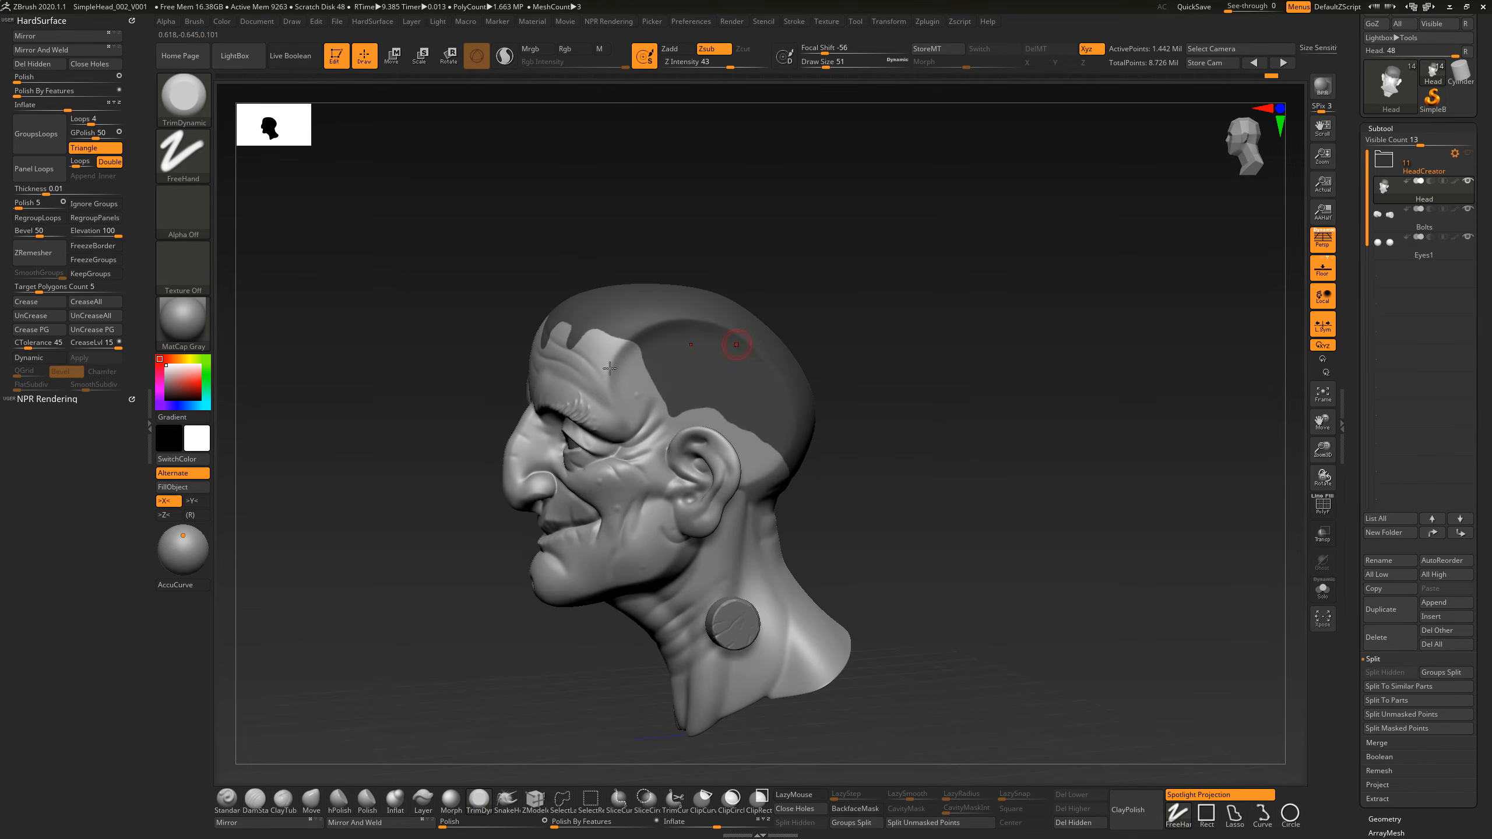
{"action": "key", "text": "ctrl"}
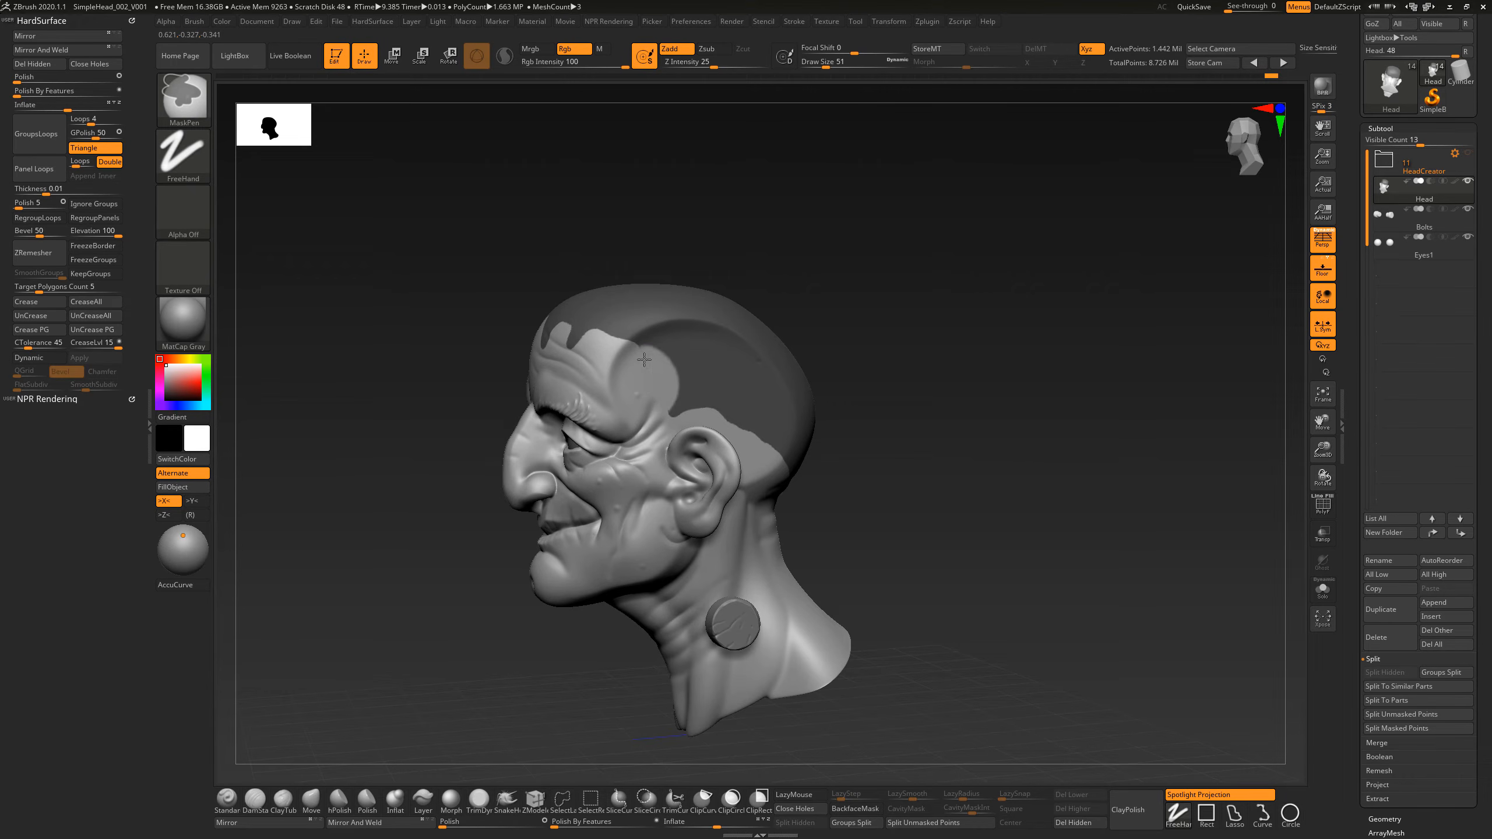
{"action": "mouse_move", "coordinate": [899, 350]}
{"action": "left_mouse_down"}
{"action": "mouse_move", "coordinate": [916, 400]}
{"action": "mouse_move", "coordinate": [926, 357]}
{"action": "mouse_move", "coordinate": [960, 397]}
{"action": "mouse_move", "coordinate": [939, 403]}
{"action": "mouse_move", "coordinate": [949, 433]}
{"action": "mouse_move", "coordinate": [989, 453]}
{"action": "mouse_move", "coordinate": [970, 473]}
{"action": "mouse_move", "coordinate": [1009, 450]}
{"action": "left_mouse_up"}
{"action": "scroll", "coordinate": [1377, 519], "scroll_direction": "down", "scroll_amount": 5}
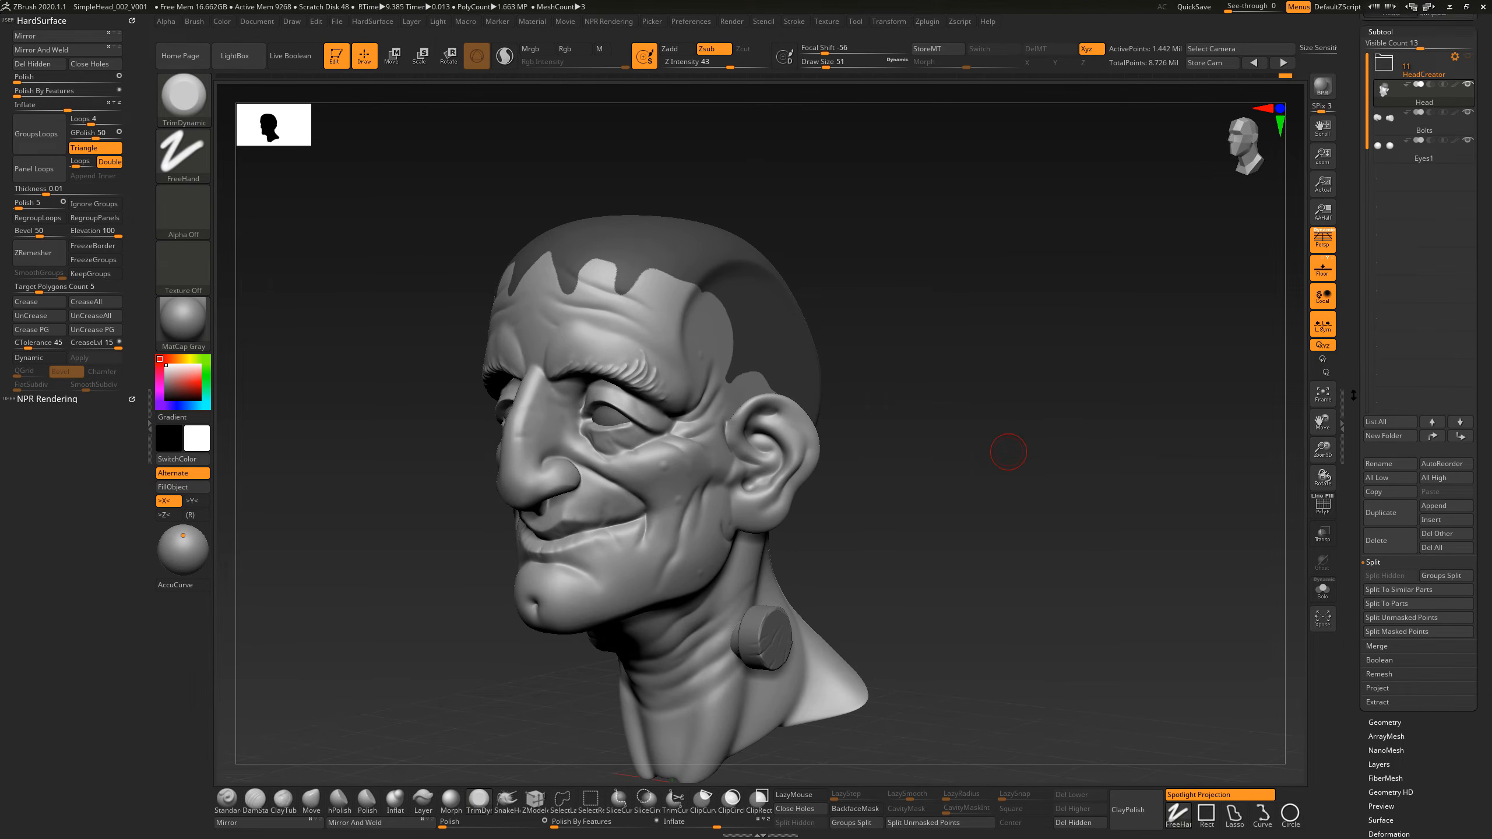
Extract the masked scalp area as a new subtool with a thickness of 0.04 and accept it
{"action": "left_click", "coordinate": [1380, 530]}
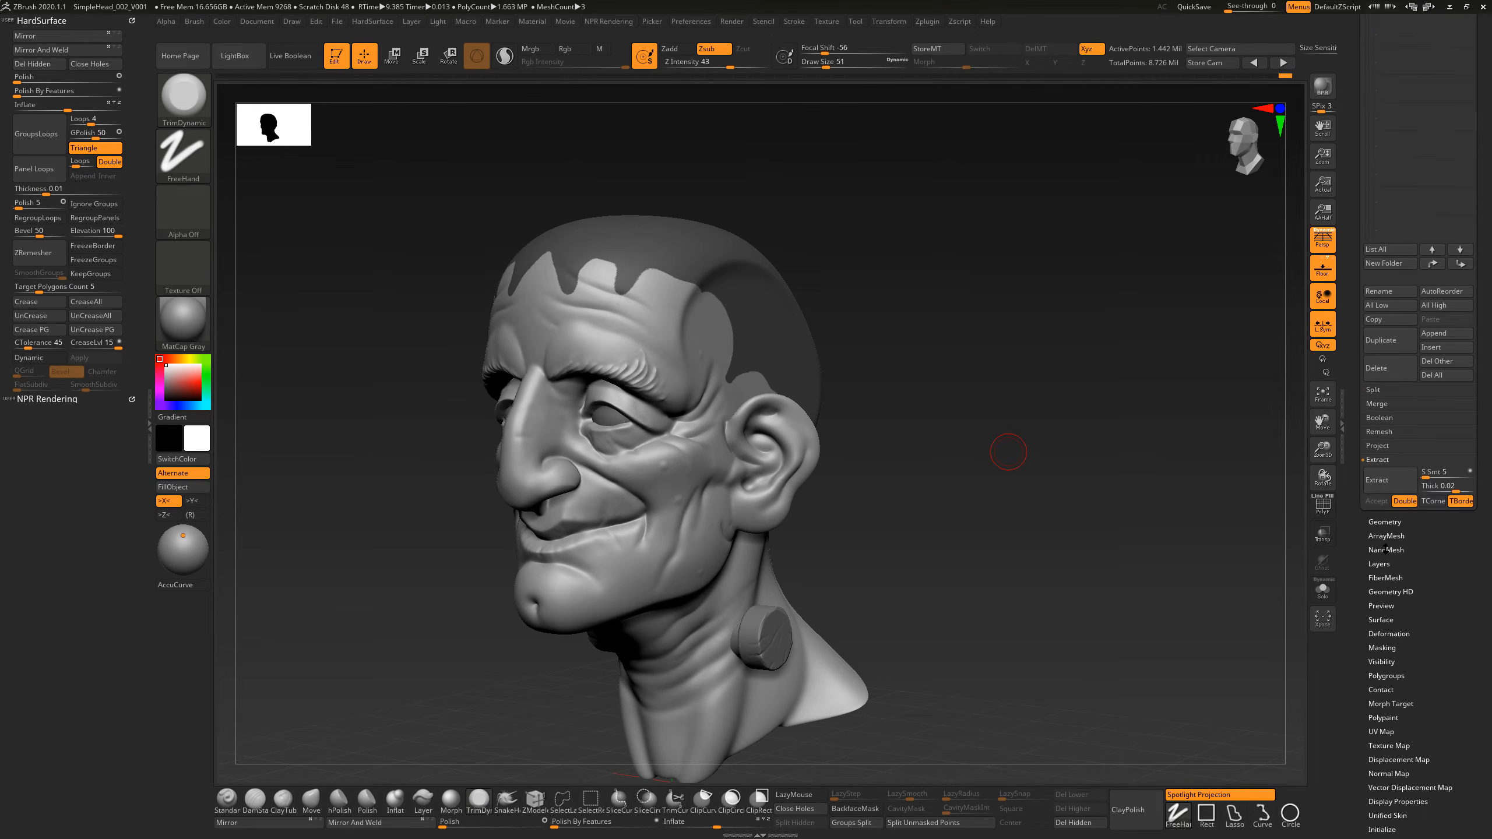
{"action": "left_click", "coordinate": [1389, 481]}
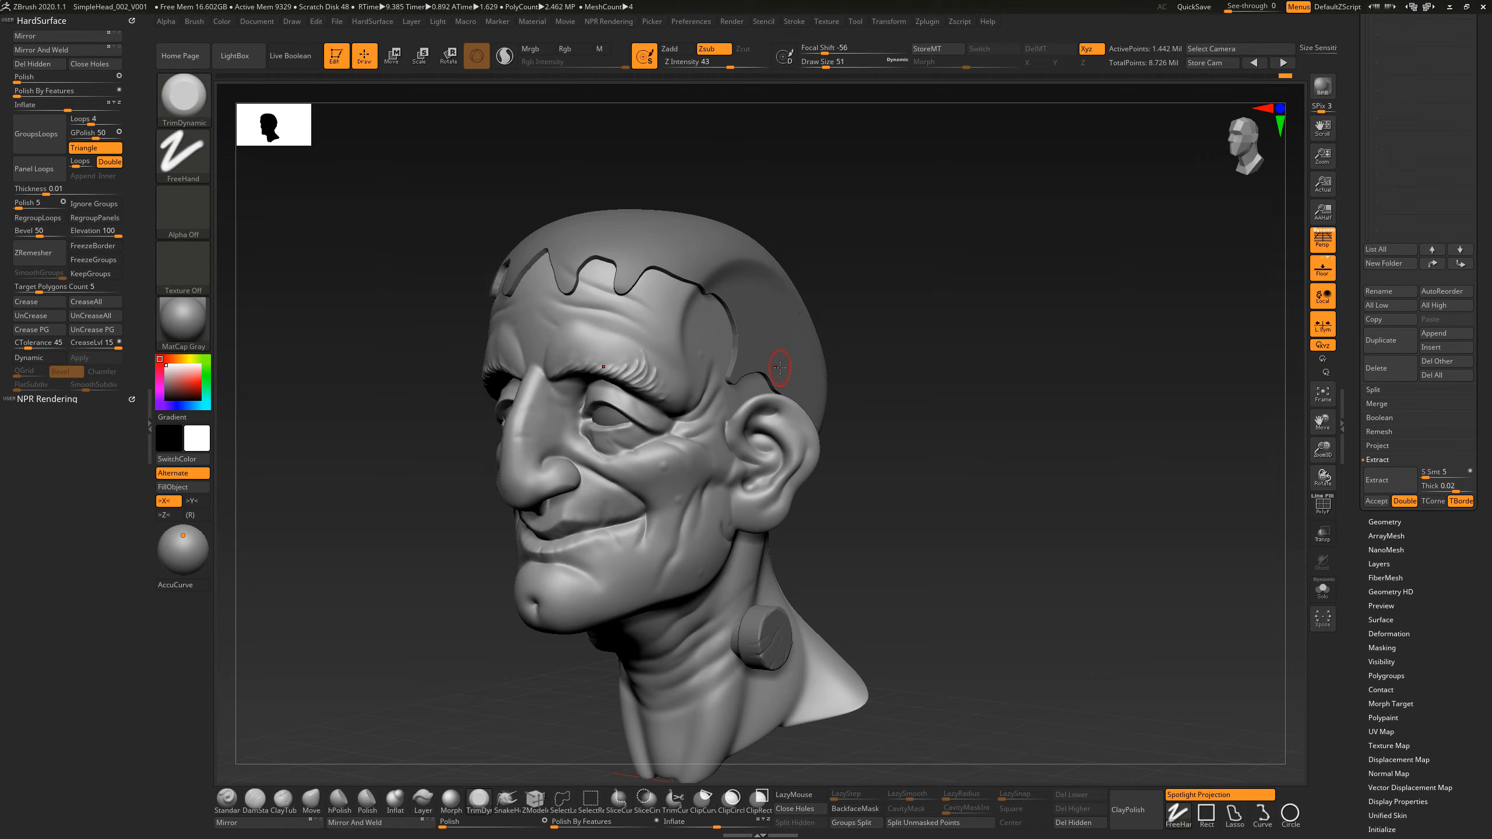
{"action": "key", "text": "ctrl+z"}
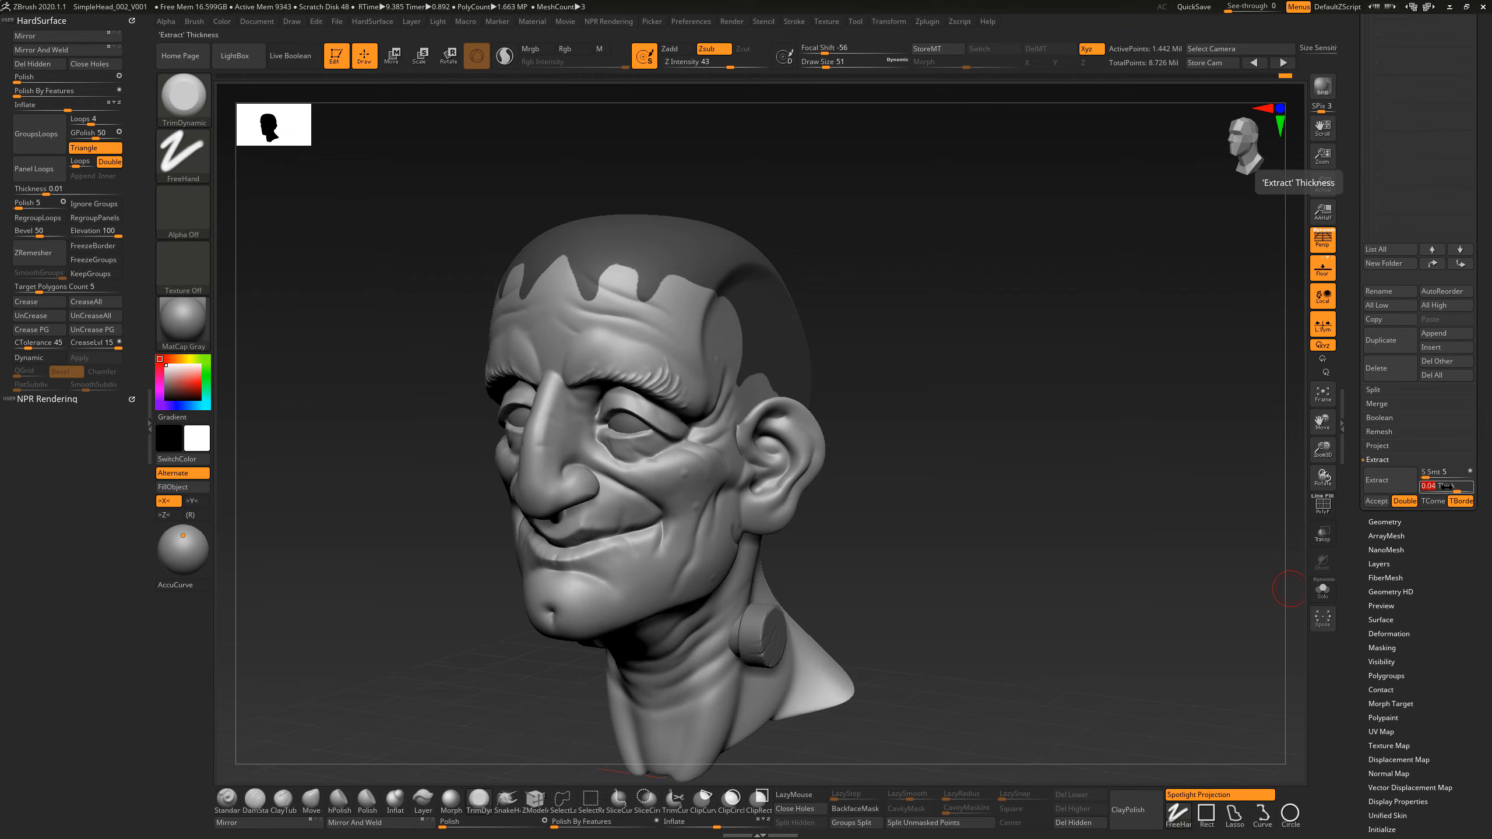
{"action": "left_click", "coordinate": [1390, 485]}
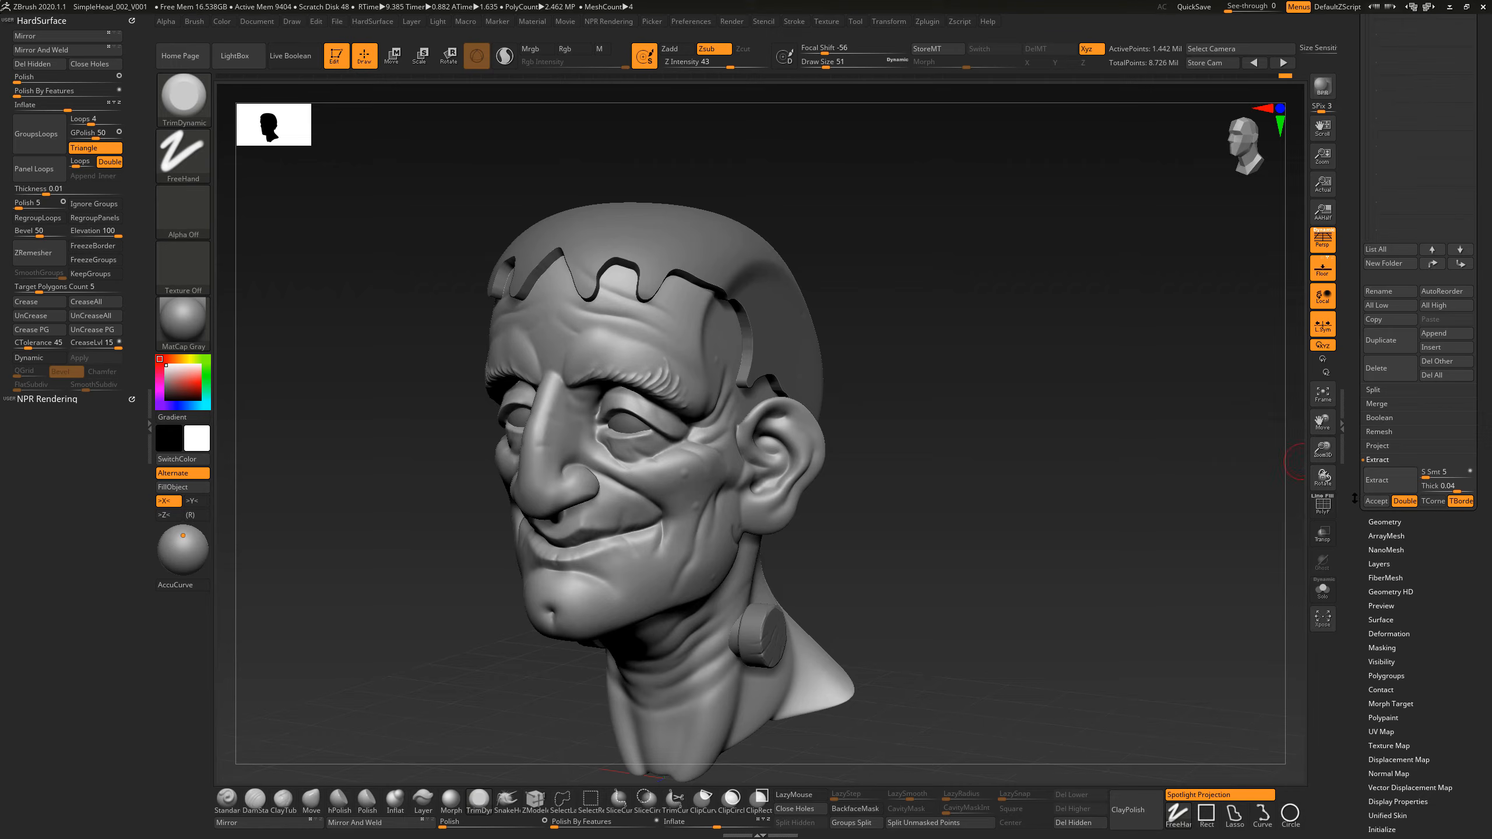
{"action": "left_click", "coordinate": [1375, 501]}
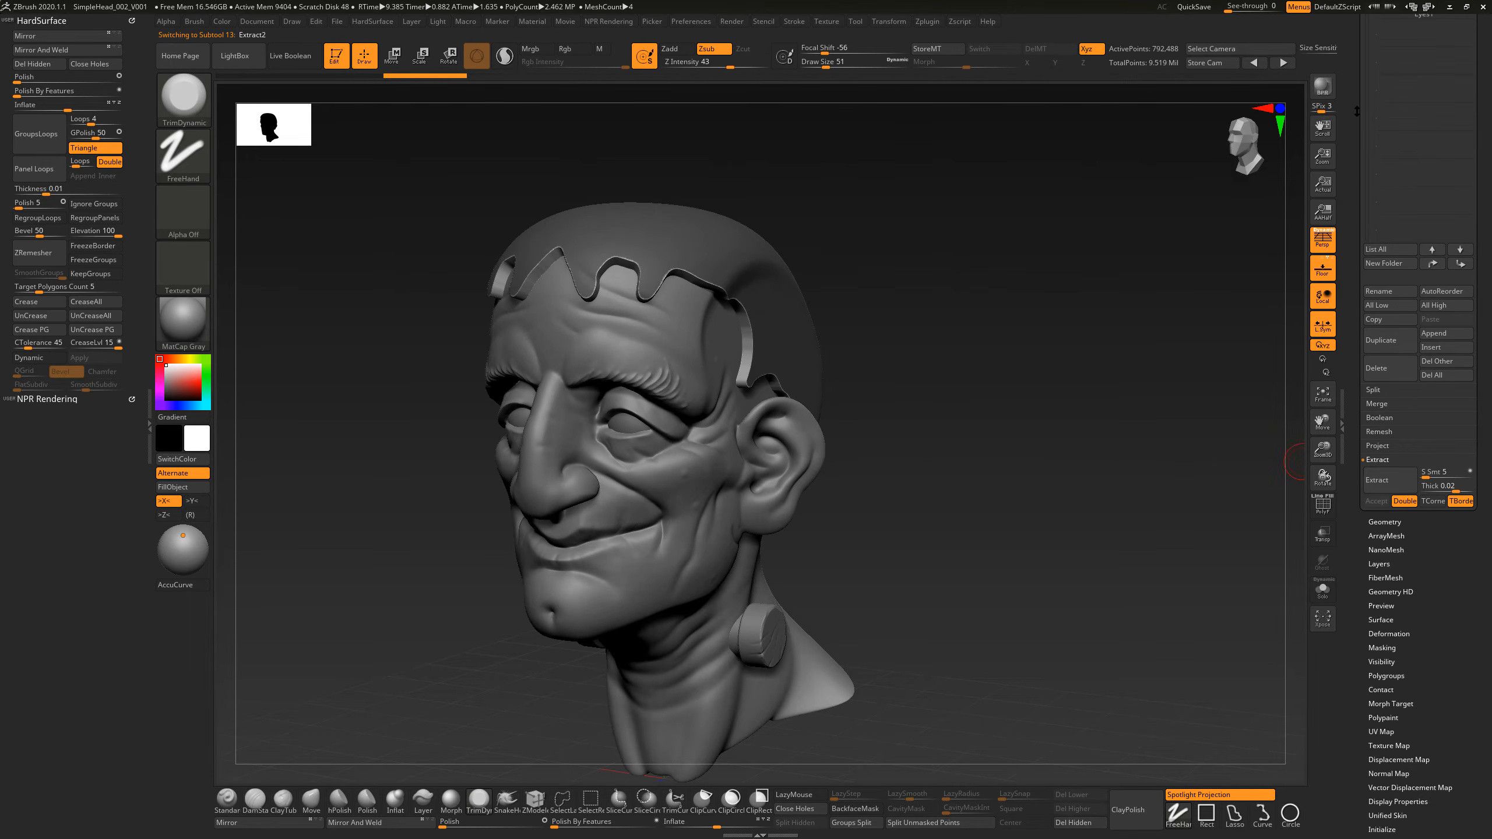
Rename the extracted scalp subtool to Hair
{"action": "scroll", "coordinate": [1383, 297], "scroll_direction": "up", "scroll_amount": 5}
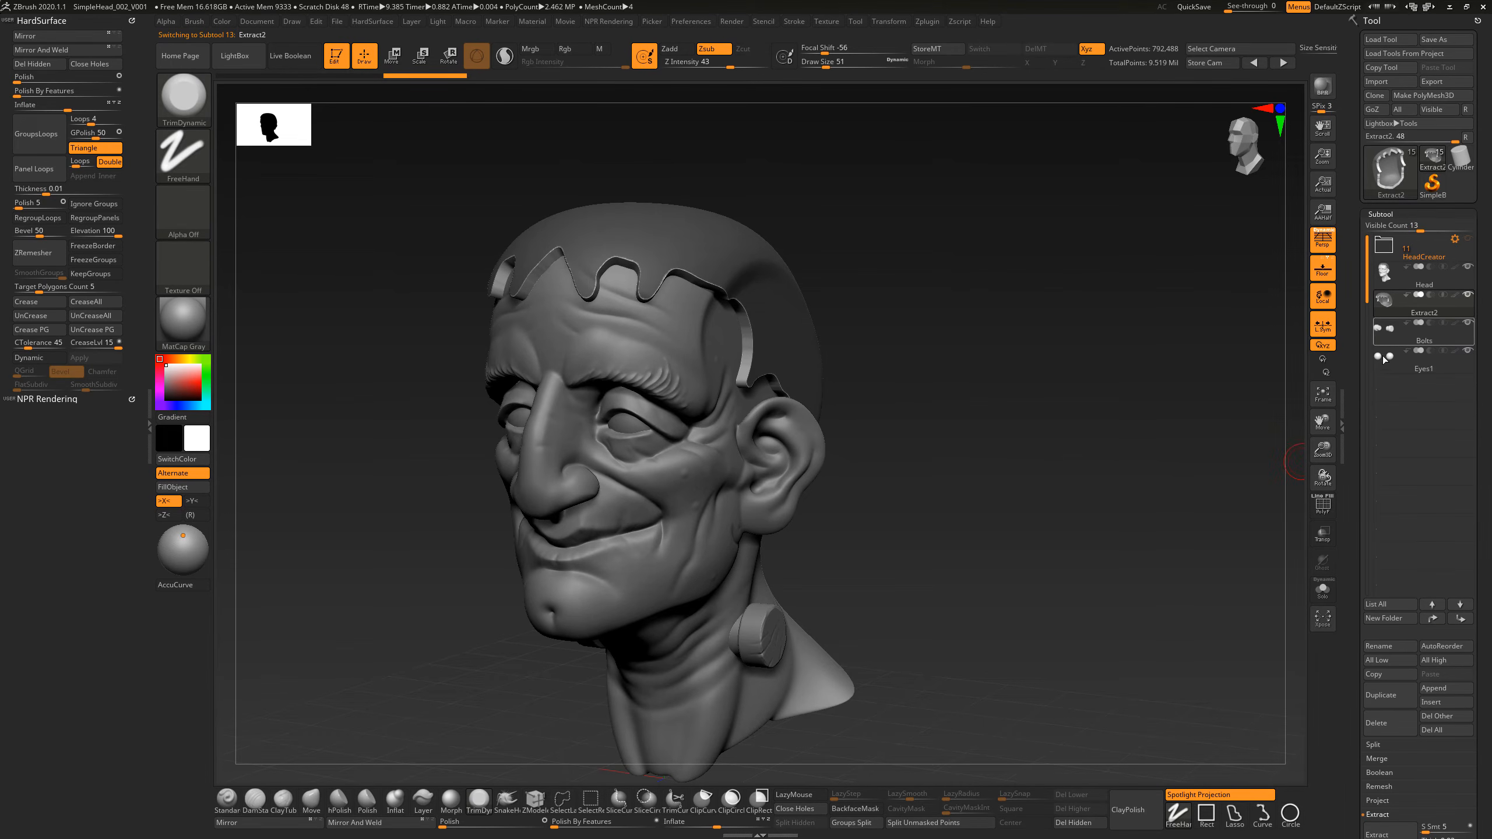
{"action": "left_click", "coordinate": [1388, 644]}
{"action": "type", "text": "Hair"}
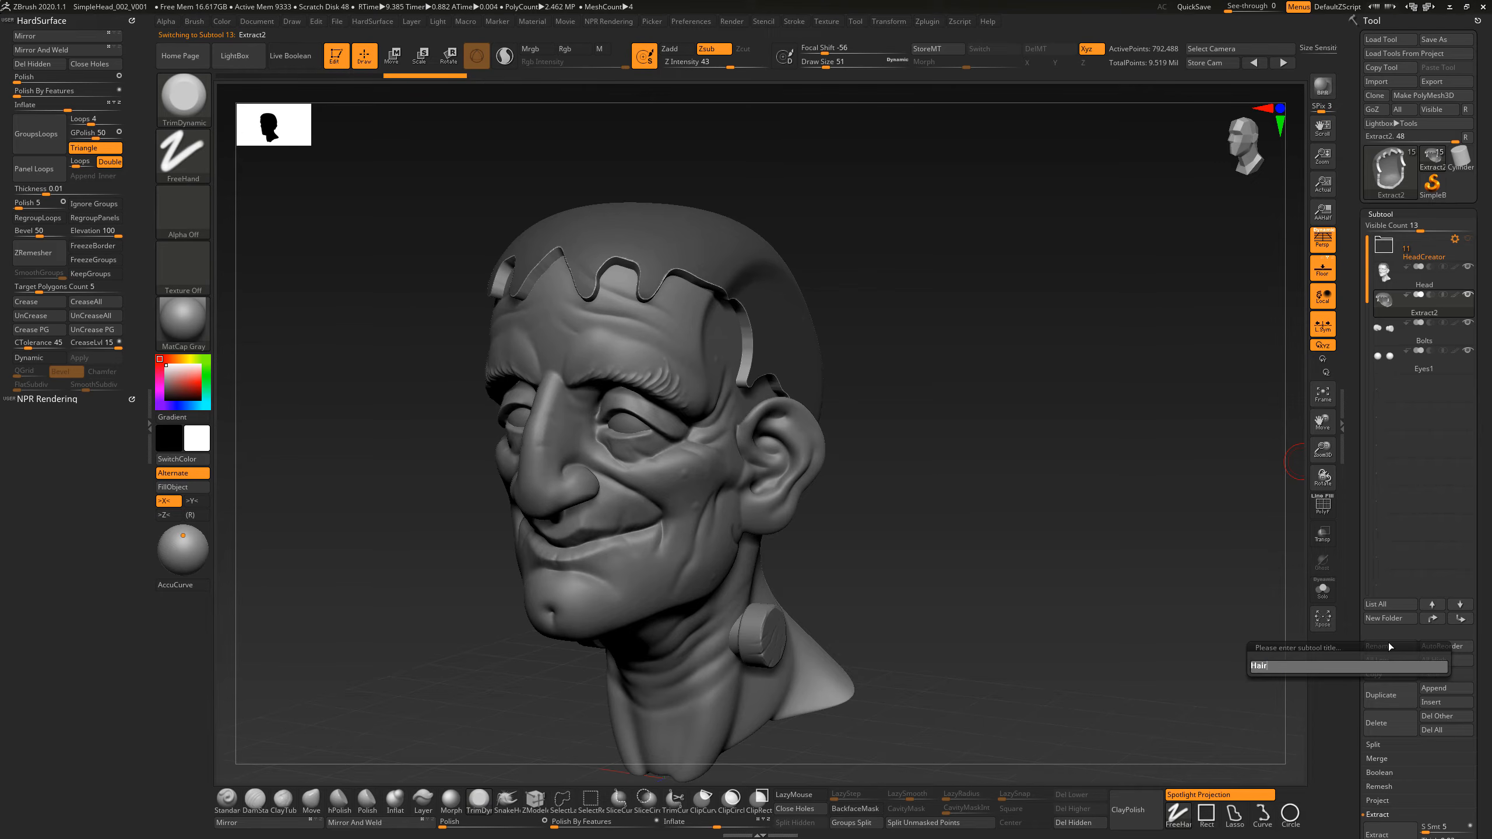
{"action": "key", "text": "Return"}
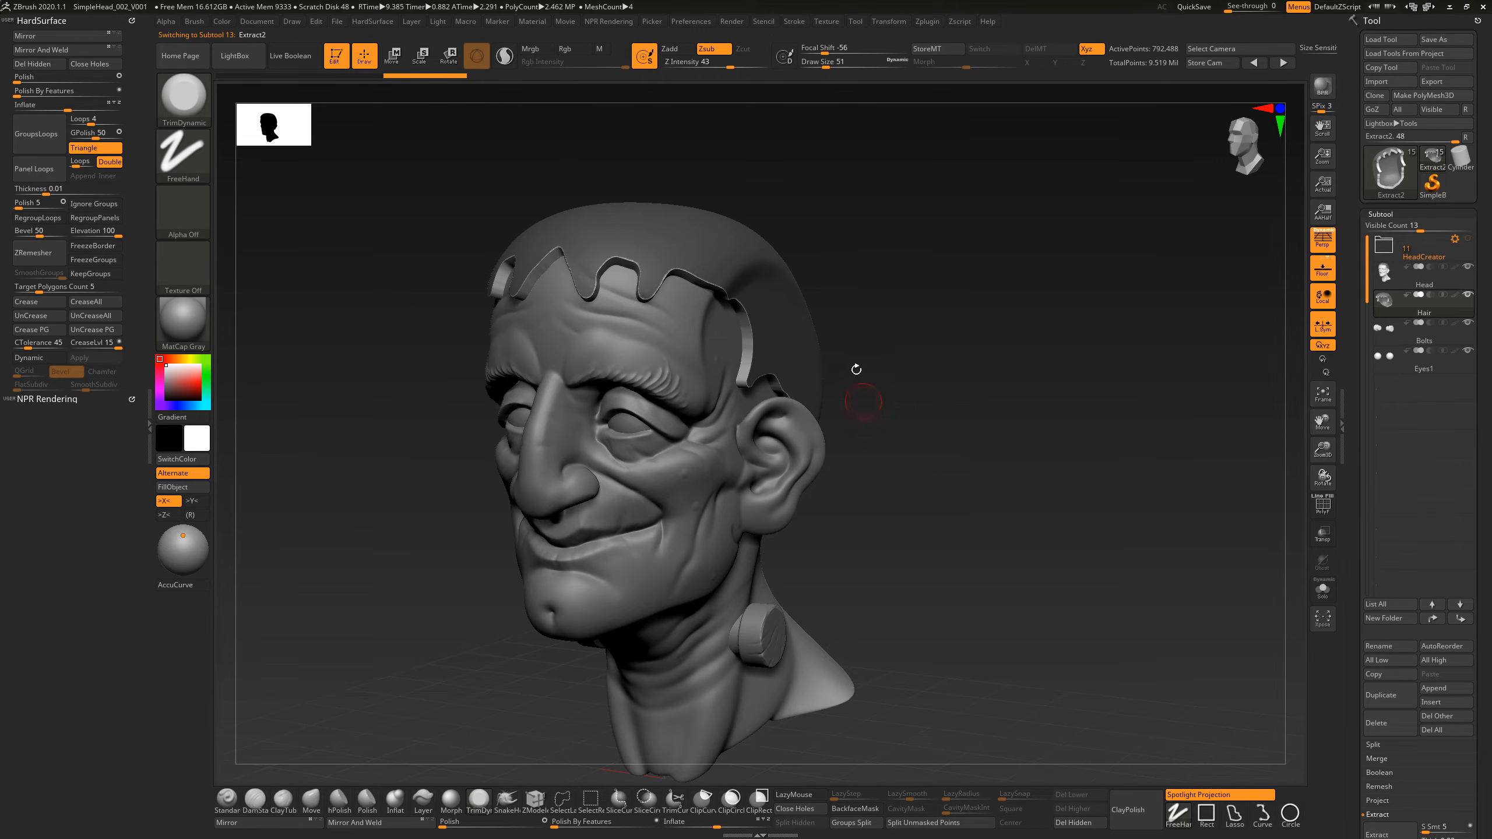
Check the hair shell's polygroups, clear its mask and set the draw size to 120
{"action": "left_click_drag", "start_coordinate": [855, 369], "coordinate": [730, 373]}
{"action": "left_click_drag", "start_coordinate": [894, 445], "coordinate": [1013, 451]}
{"action": "left_click", "coordinate": [1321, 507]}
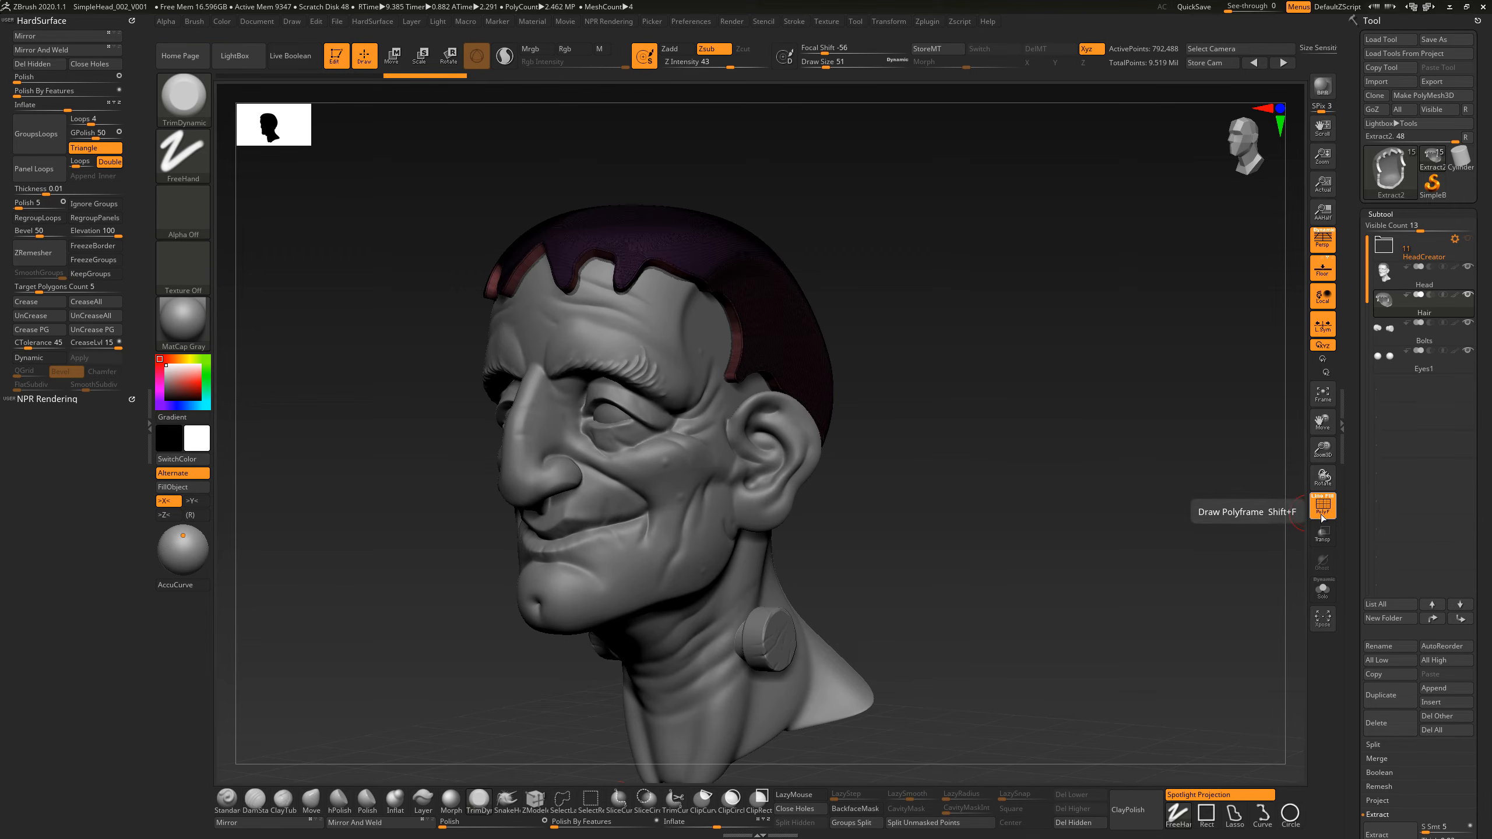
{"action": "left_click", "coordinate": [1322, 509]}
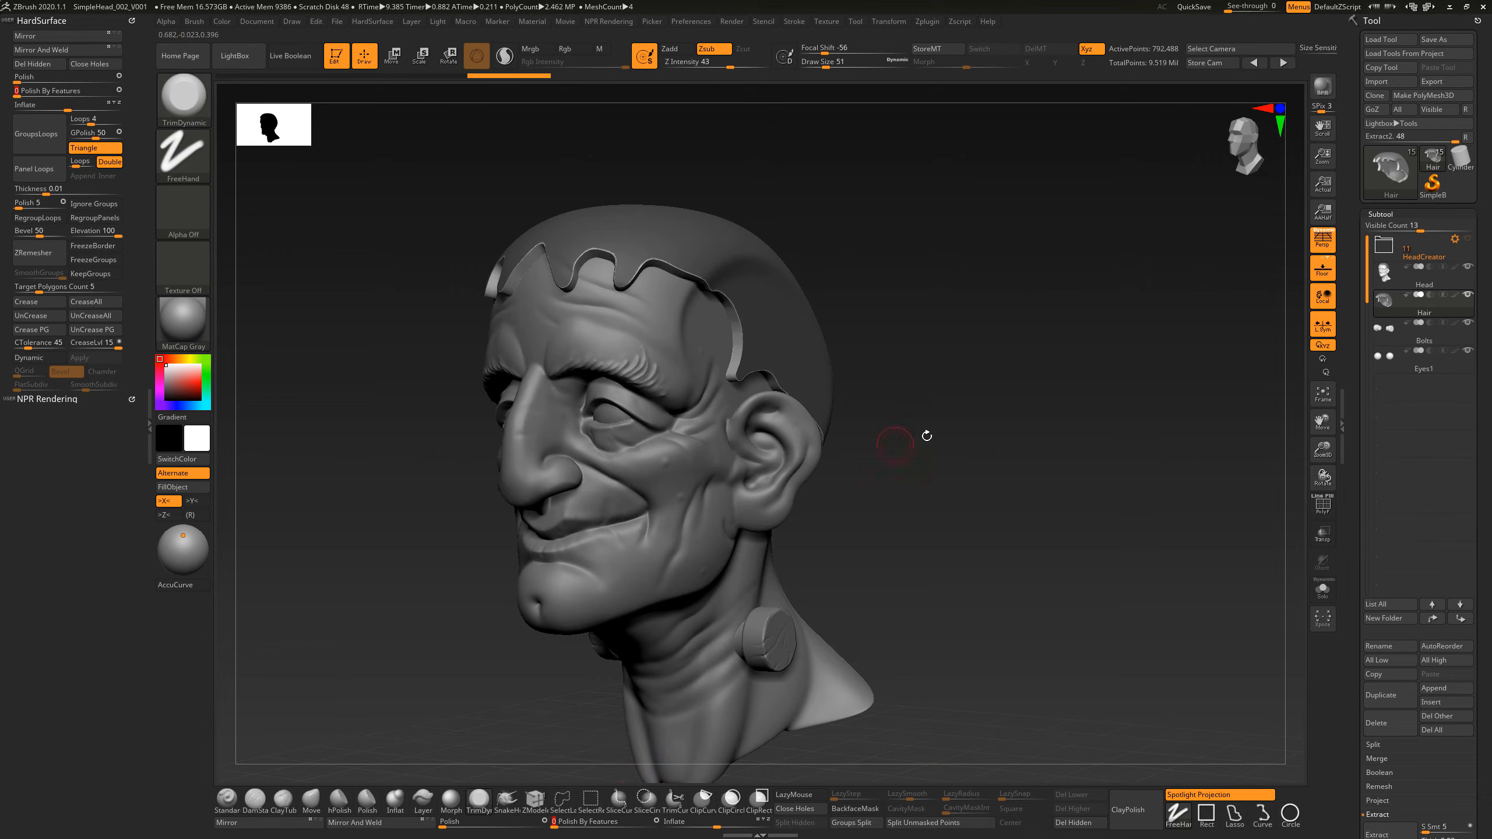
{"action": "left_click_drag", "start_coordinate": [919, 433], "coordinate": [989, 333]}
{"action": "mouse_move", "coordinate": [1095, 370]}
{"action": "left_mouse_down"}
{"action": "mouse_move", "coordinate": [910, 492]}
{"action": "mouse_move", "coordinate": [1067, 400]}
{"action": "left_mouse_up"}
{"action": "key", "text": "s"}
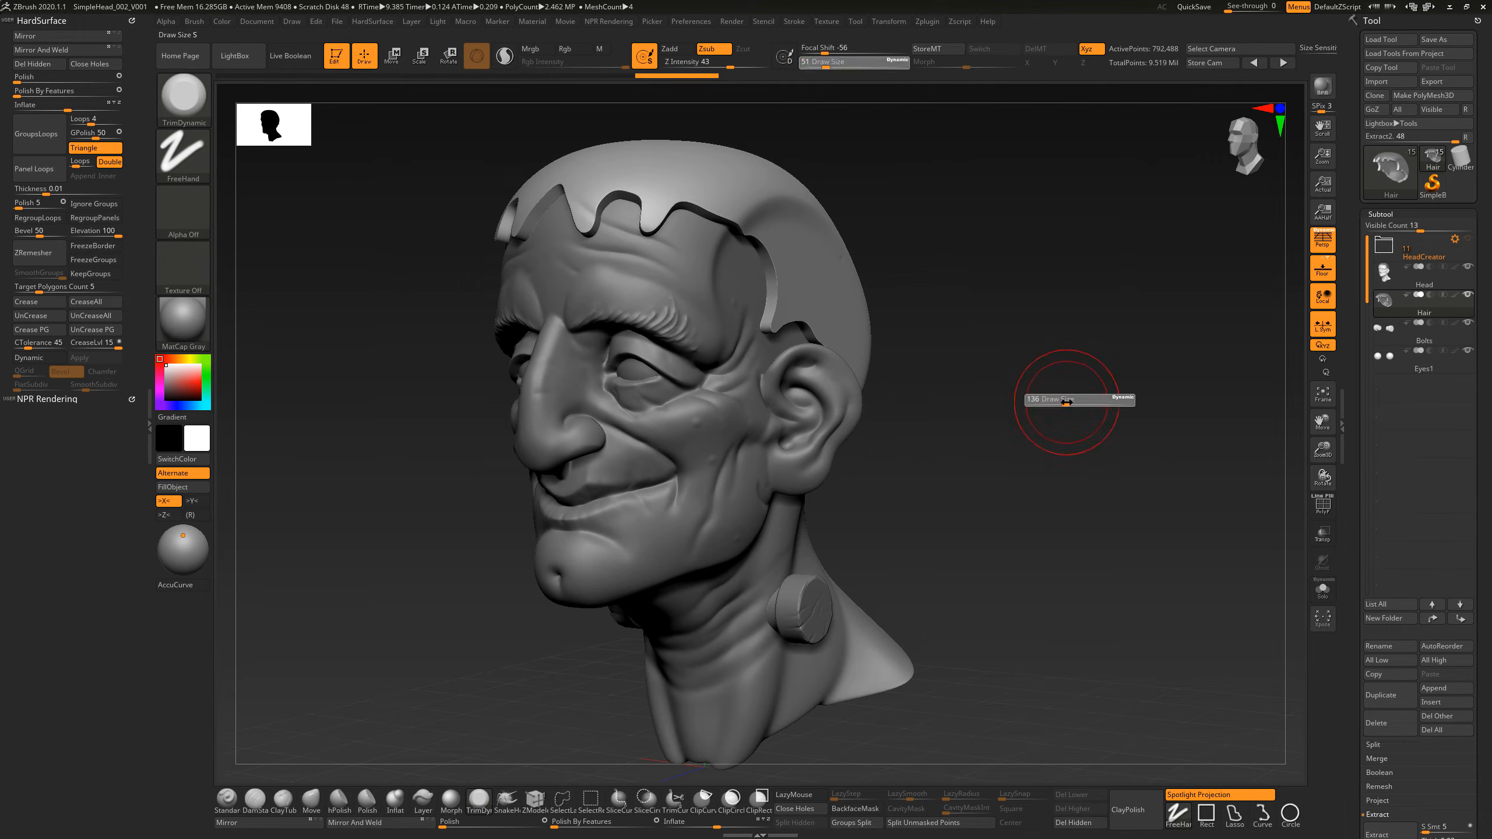
{"action": "left_click_drag", "start_coordinate": [1130, 341], "coordinate": [993, 467], "text": "ctrl"}
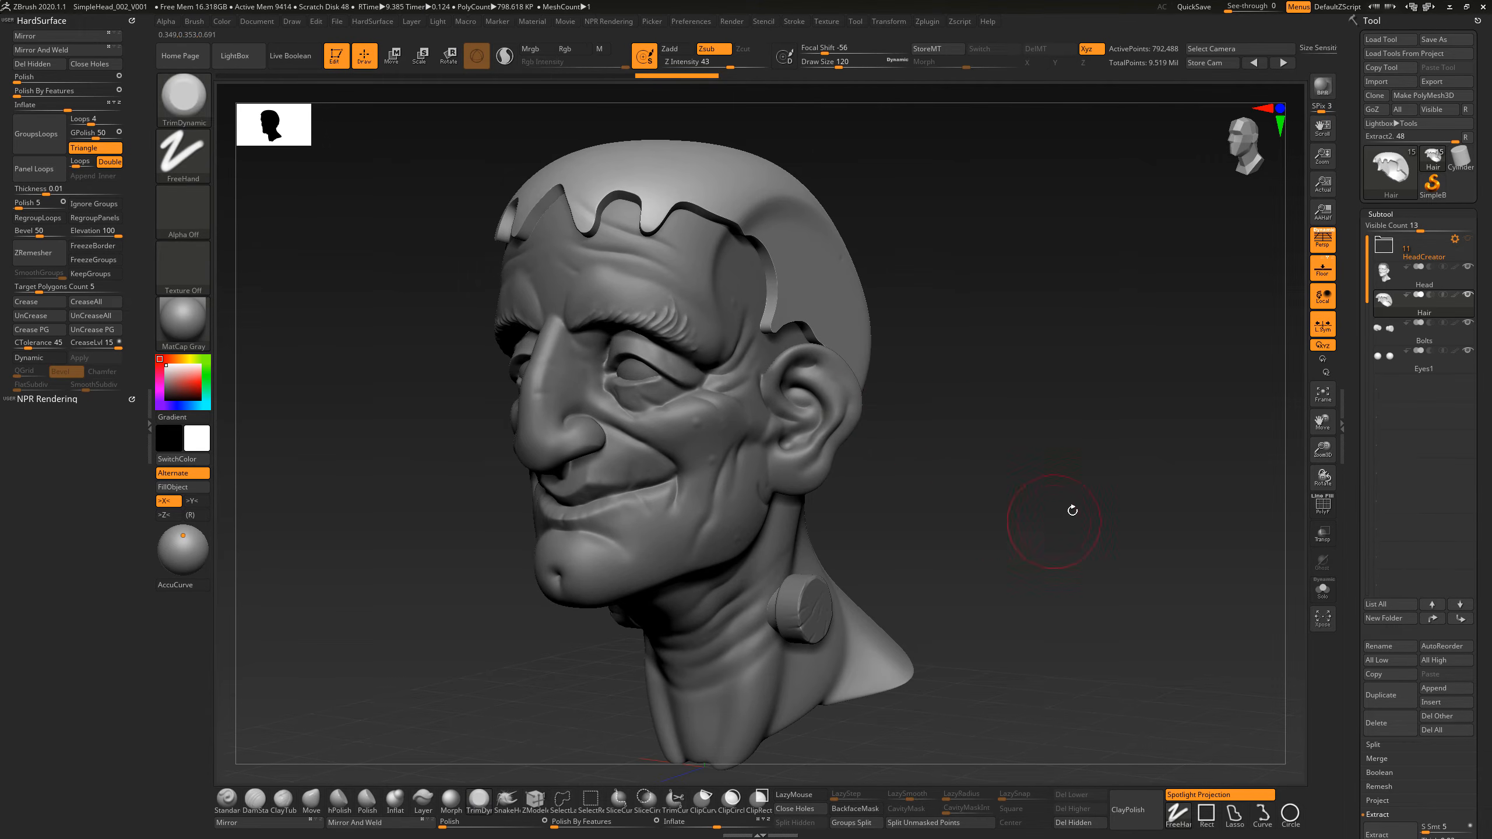
Convert the hair to a DynaMesh at resolution 256
{"action": "left_click_drag", "start_coordinate": [1071, 510], "coordinate": [1087, 512]}
{"action": "left_click_drag", "start_coordinate": [1357, 589], "coordinate": [1357, 208]}
{"action": "left_click", "coordinate": [1385, 495]}
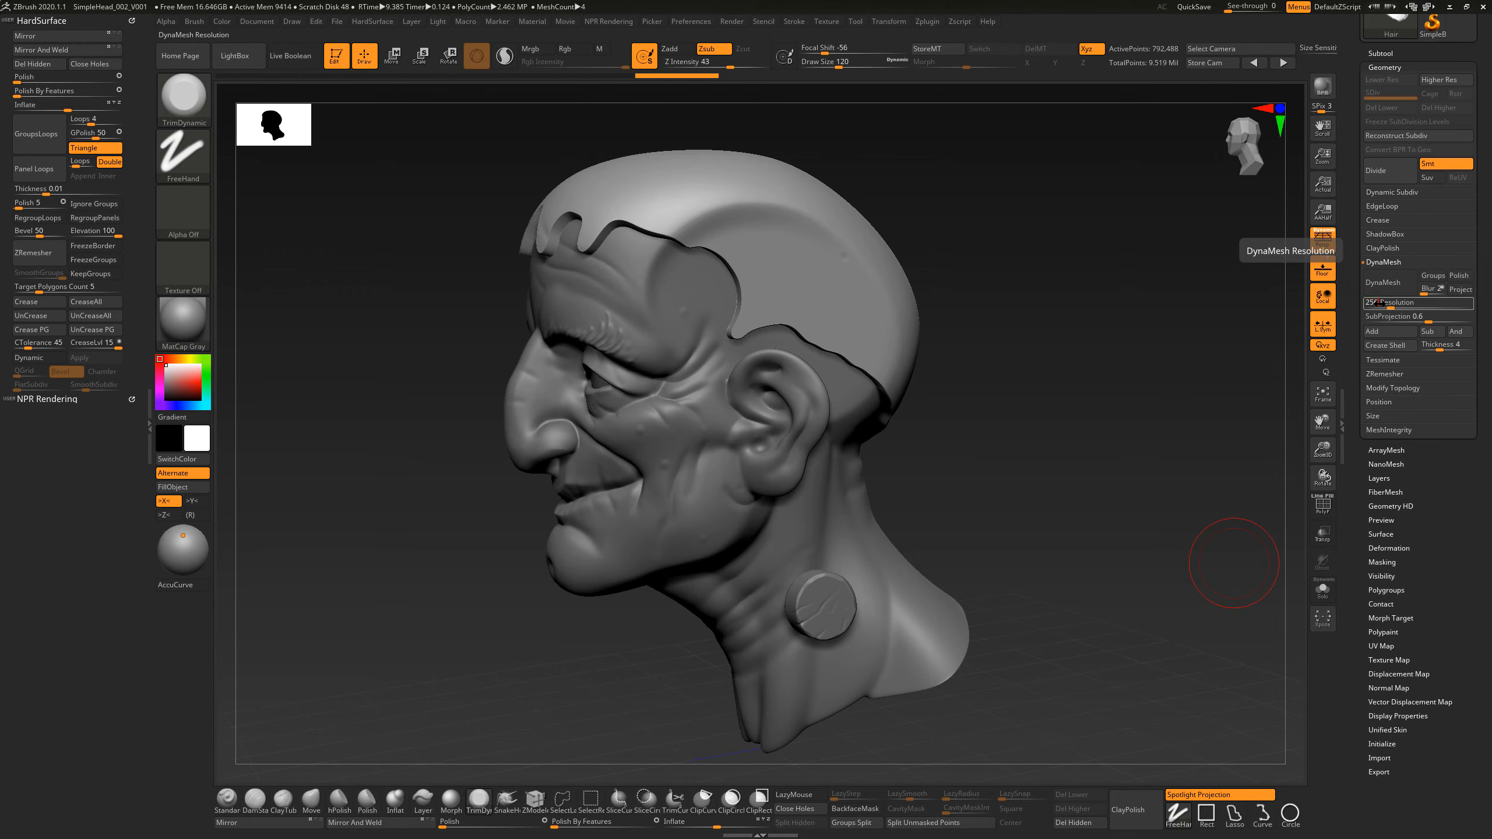
{"action": "key", "text": "Return"}
{"action": "left_click", "coordinate": [1394, 287]}
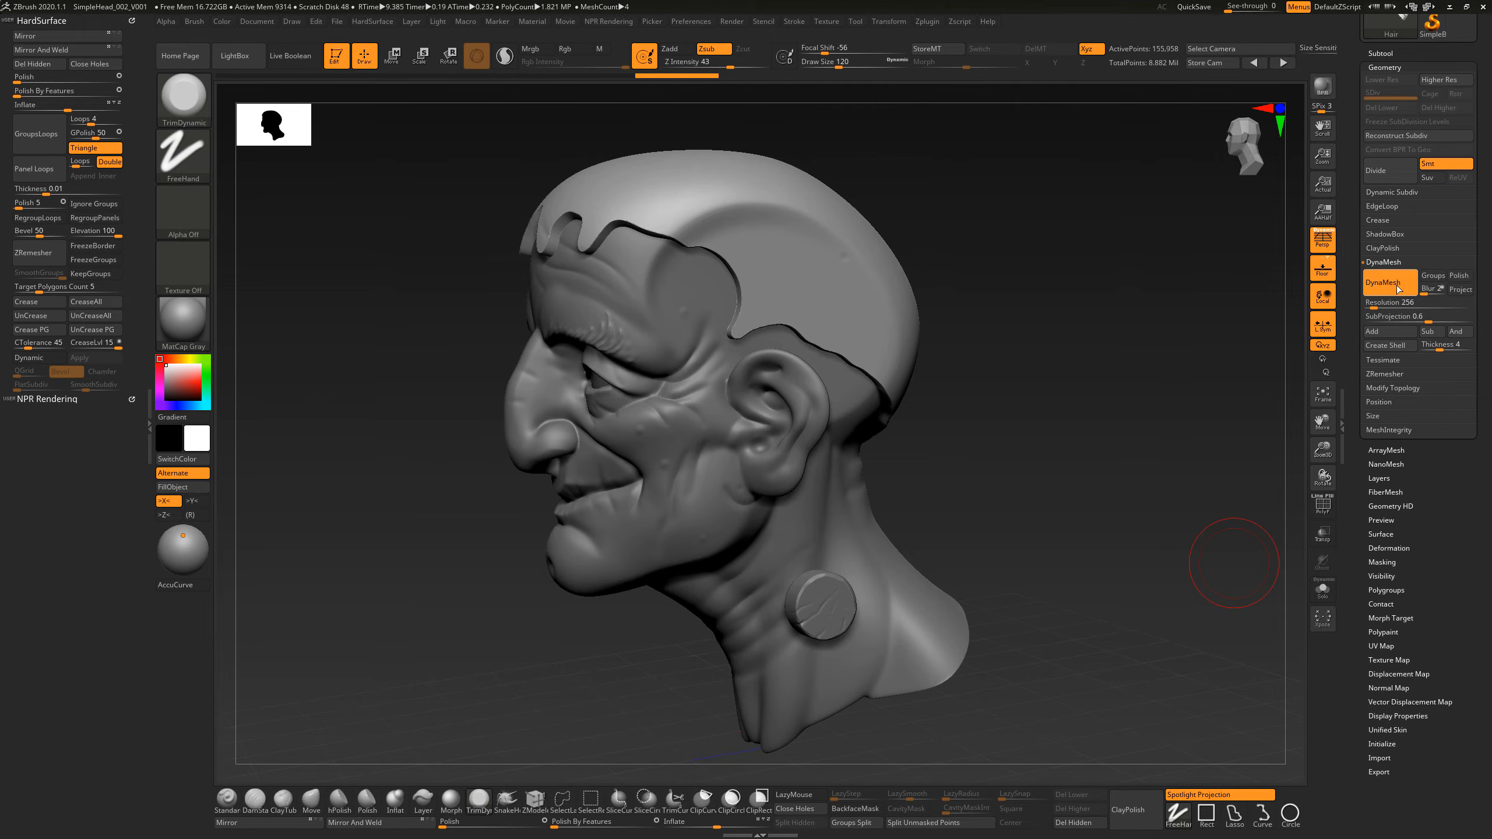
Smooth the hair's jagged front edge across the forehead
{"action": "left_click_drag", "start_coordinate": [1054, 394], "coordinate": [963, 370]}
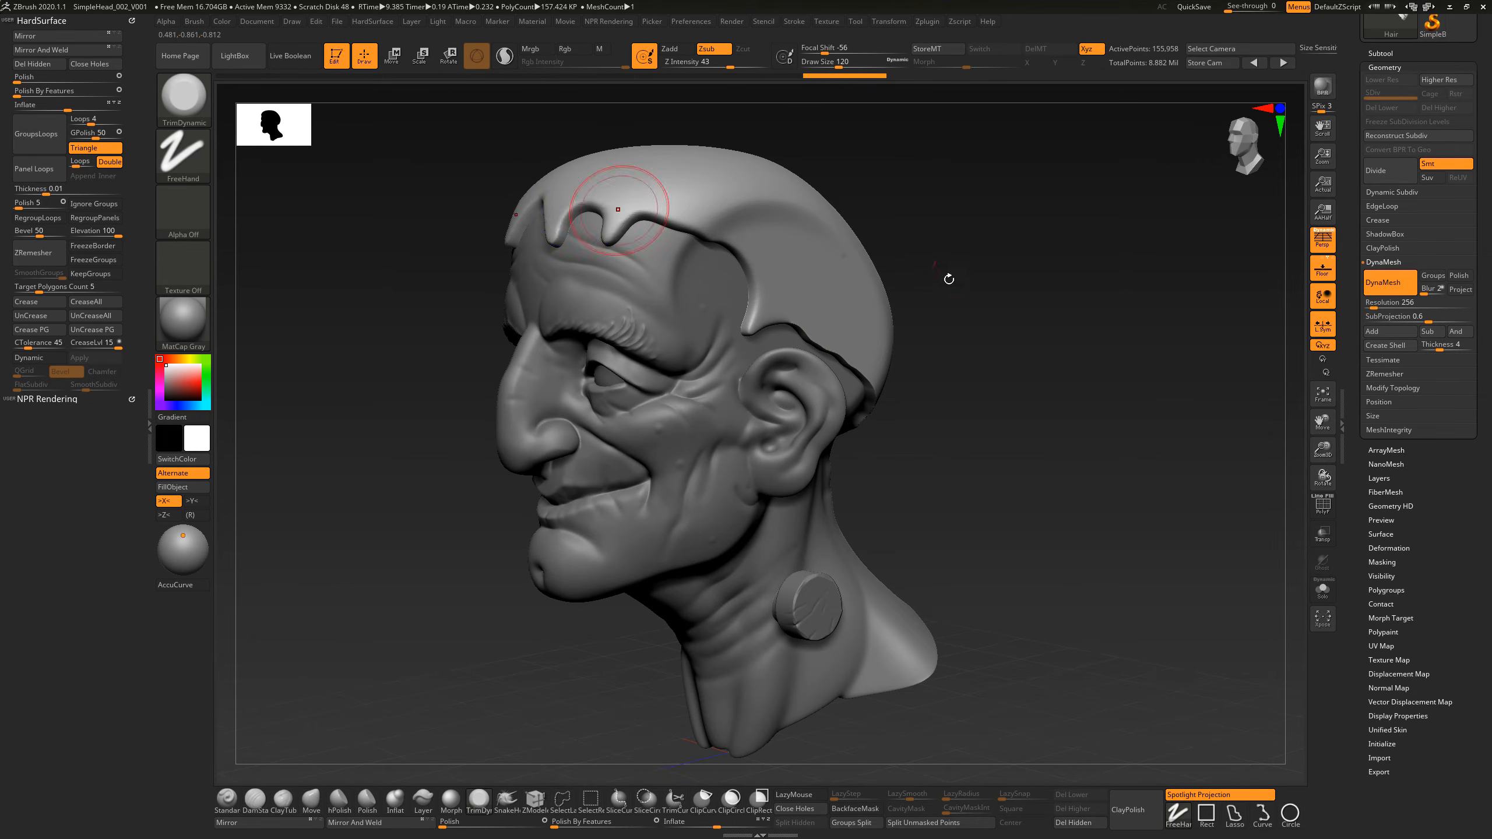
{"action": "left_click_drag", "start_coordinate": [949, 280], "coordinate": [638, 277], "text": "shift"}
{"action": "left_click_drag", "start_coordinate": [511, 229], "coordinate": [502, 257], "text": "shift"}
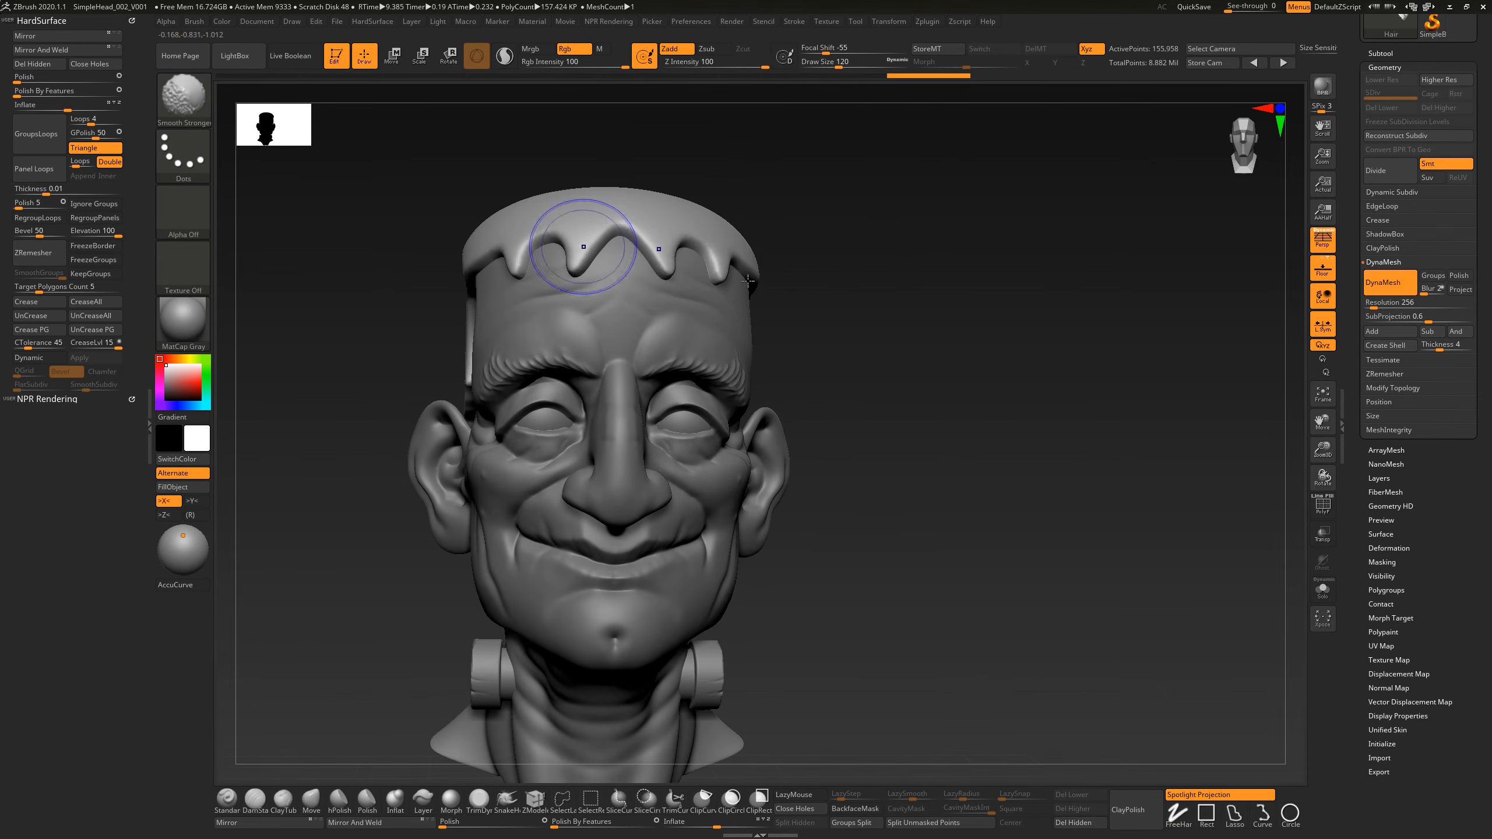
{"action": "left_click_drag", "start_coordinate": [934, 336], "coordinate": [667, 352]}
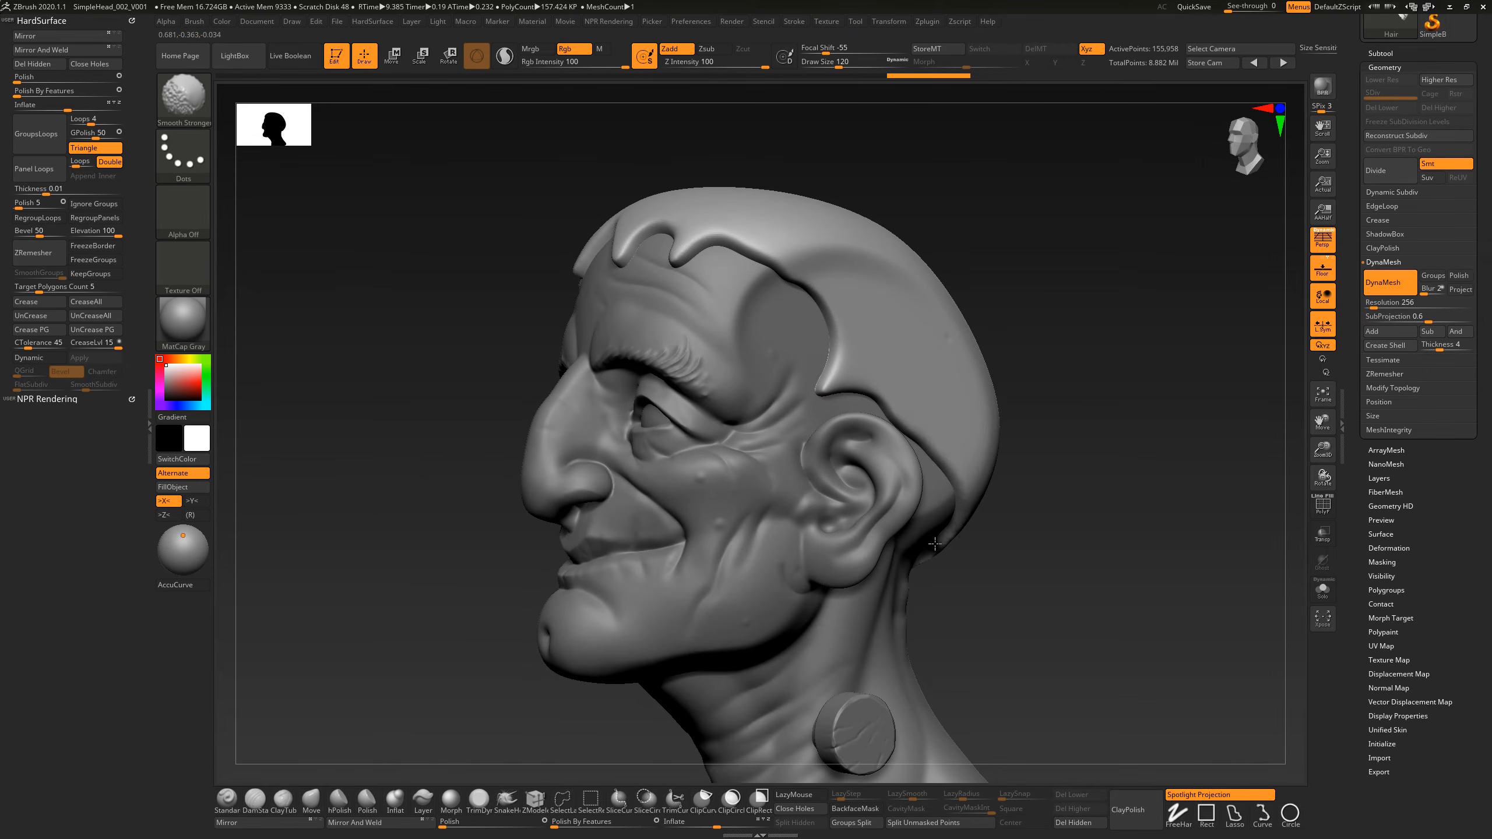
Smooth the side and back of the hair down to the nape, using draw size 305
{"action": "left_click_drag", "start_coordinate": [1092, 561], "coordinate": [1010, 524]}
{"action": "key", "text": "s"}
{"action": "left_click", "coordinate": [1024, 522]}
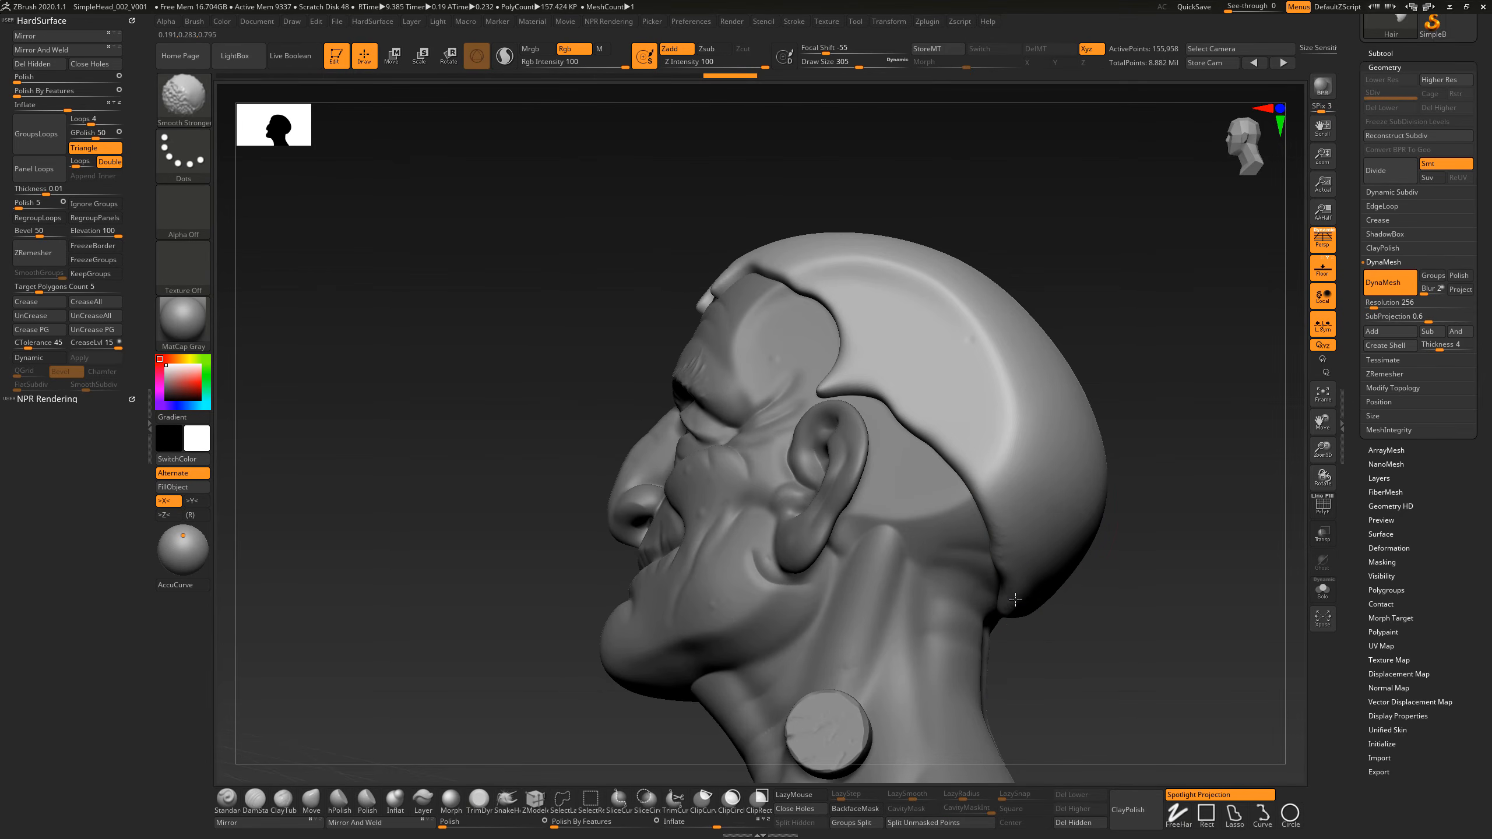
{"action": "left_click_drag", "start_coordinate": [1015, 600], "coordinate": [1015, 480], "text": "shift"}
{"action": "mouse_move", "coordinate": [1171, 366]}
{"action": "left_mouse_down"}
{"action": "mouse_move", "coordinate": [1203, 394]}
{"action": "mouse_move", "coordinate": [1085, 427]}
{"action": "mouse_move", "coordinate": [1099, 371]}
{"action": "left_mouse_up"}
Pull the sideburn point down toward the ear with the Move brush, using draw size 344
{"action": "left_click", "coordinate": [311, 799]}
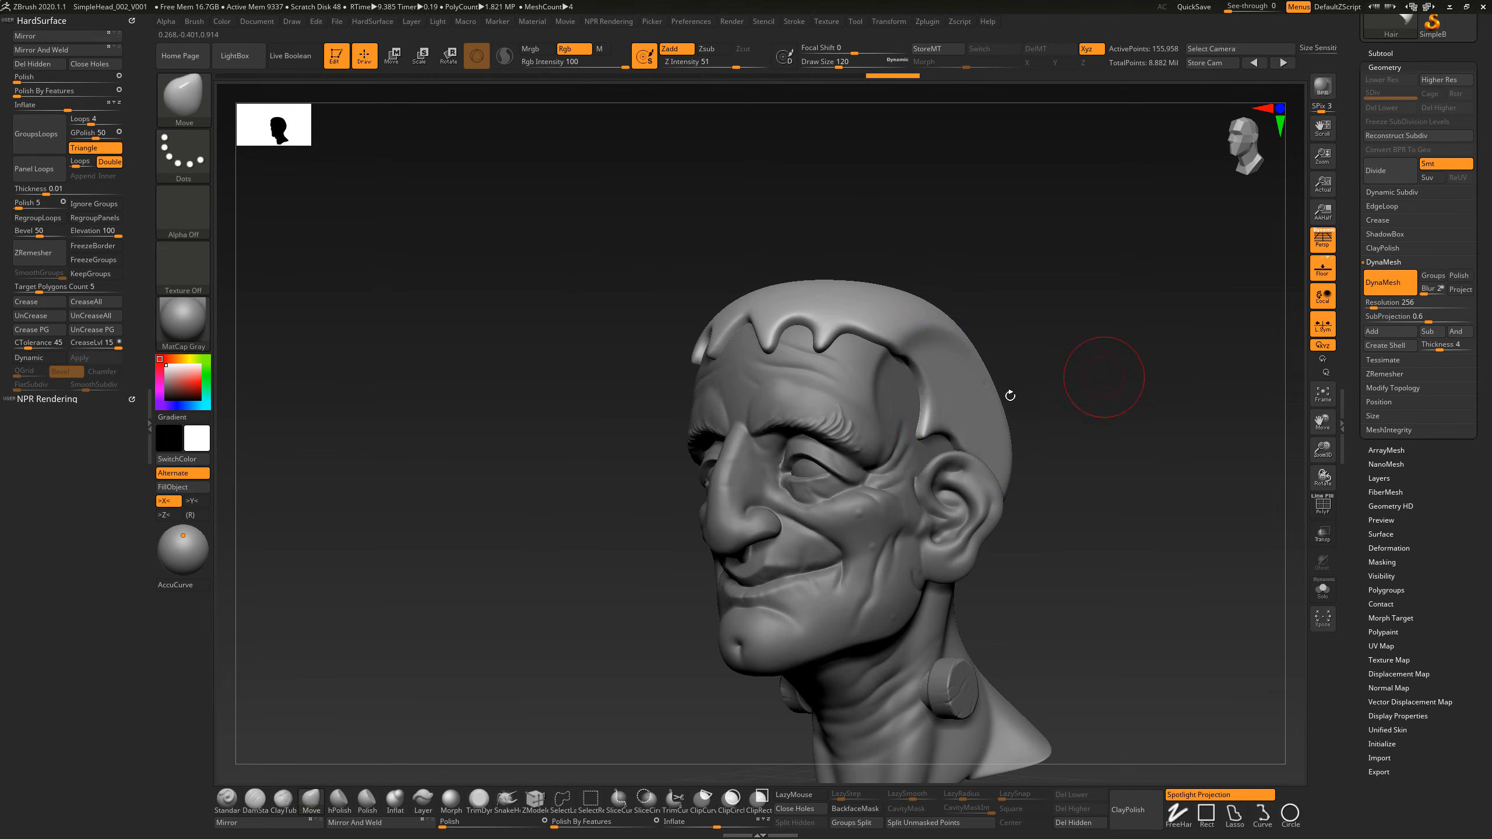
{"action": "left_click_drag", "start_coordinate": [929, 431], "coordinate": [930, 468]}
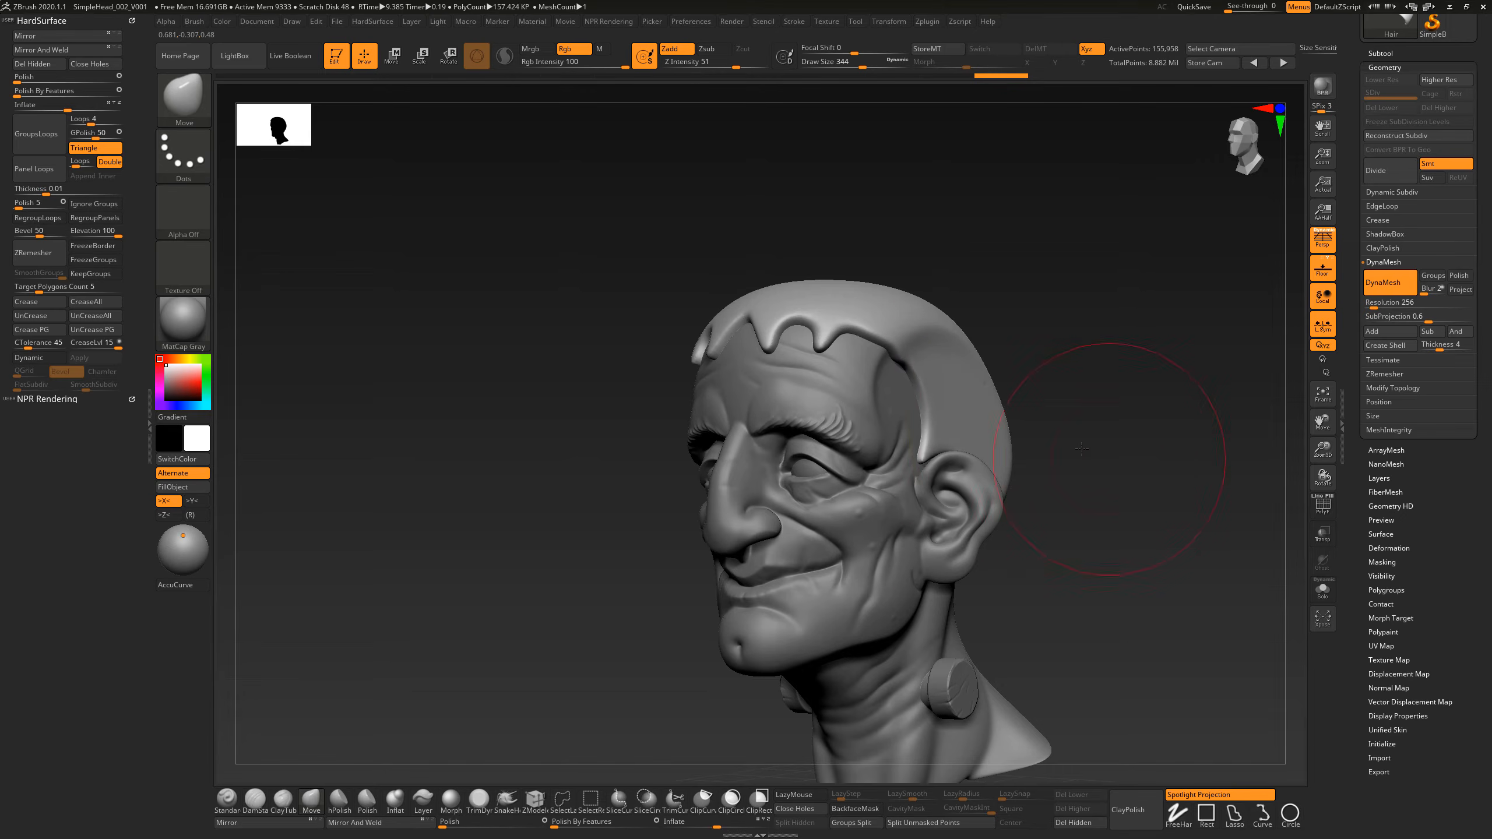
{"action": "right_click_drag", "start_coordinate": [911, 464], "coordinate": [994, 457]}
{"action": "left_click_drag", "start_coordinate": [1027, 468], "coordinate": [1025, 473]}
{"action": "left_click_drag", "start_coordinate": [1041, 500], "coordinate": [1035, 510]}
Smooth the side of the hair above and behind the ear, using draw size 460
{"action": "left_click_drag", "start_coordinate": [1166, 593], "coordinate": [1127, 547]}
{"action": "key", "text": "s"}
{"action": "left_click_drag", "start_coordinate": [1098, 496], "coordinate": [1111, 454]}
{"action": "left_click_drag", "start_coordinate": [1023, 382], "coordinate": [954, 344], "text": "shift"}
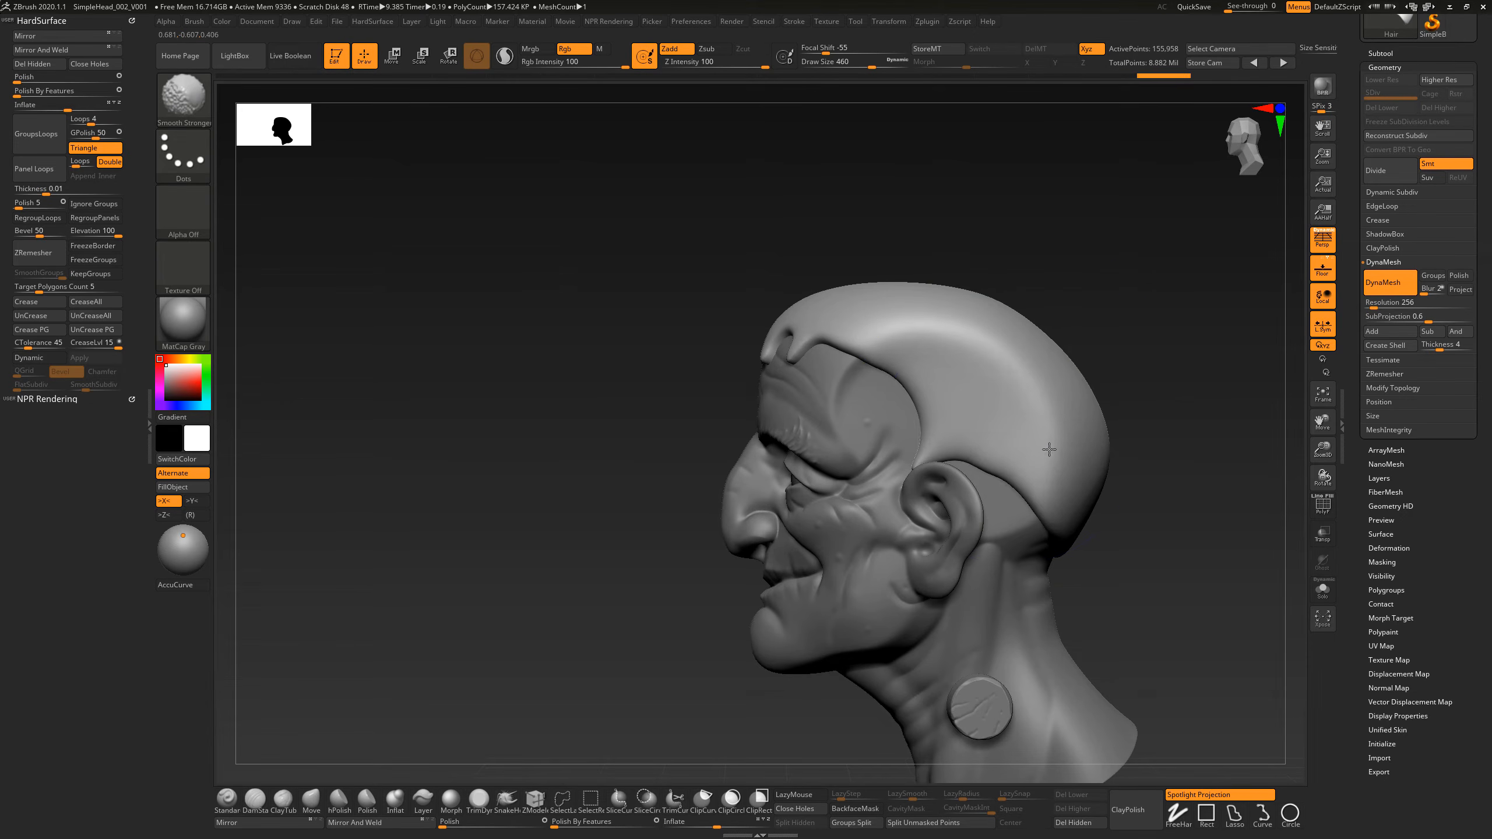
{"action": "left_click_drag", "start_coordinate": [1049, 449], "coordinate": [1052, 448], "text": "shift"}
{"action": "mouse_move", "coordinate": [1121, 433]}
{"action": "left_mouse_down"}
{"action": "mouse_move", "coordinate": [1165, 420]}
{"action": "mouse_move", "coordinate": [1057, 449]}
{"action": "mouse_move", "coordinate": [1046, 497]}
{"action": "left_mouse_up"}
Raise the hair's front and crown into a flat-topped silhouette with the Move brush, using draw sizes 460 and 657
{"action": "left_click_drag", "start_coordinate": [1185, 419], "coordinate": [1244, 415]}
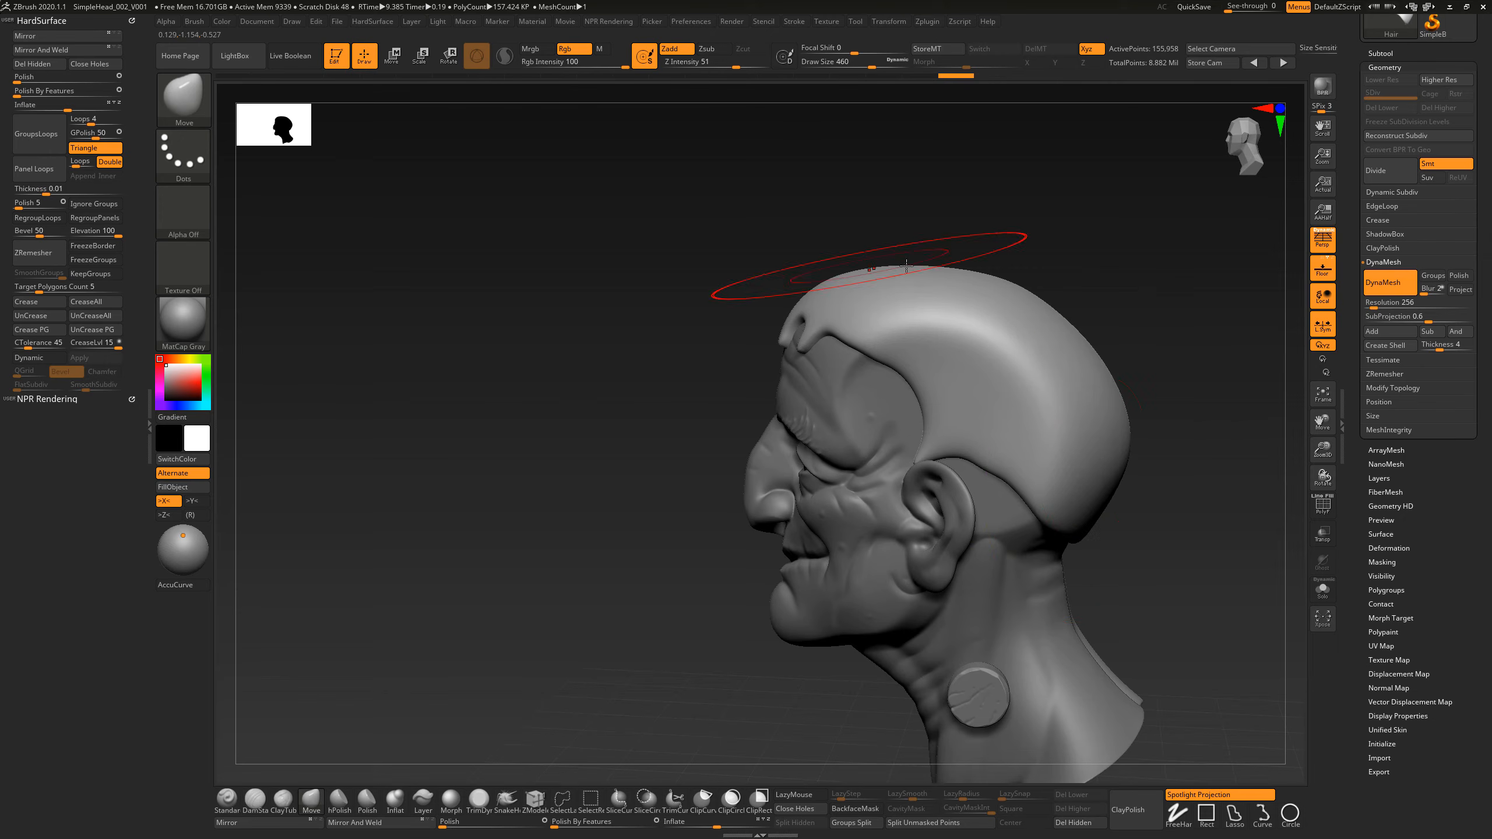
{"action": "left_click_drag", "start_coordinate": [815, 289], "coordinate": [784, 246]}
{"action": "left_click_drag", "start_coordinate": [771, 296], "coordinate": [792, 306]}
{"action": "mouse_move", "coordinate": [1010, 293]}
{"action": "left_mouse_down"}
{"action": "mouse_move", "coordinate": [1035, 268]}
{"action": "mouse_move", "coordinate": [1052, 287]}
{"action": "mouse_move", "coordinate": [1088, 270]}
{"action": "left_mouse_up"}
{"action": "key", "text": "s"}
{"action": "left_click_drag", "start_coordinate": [1122, 403], "coordinate": [1105, 399]}
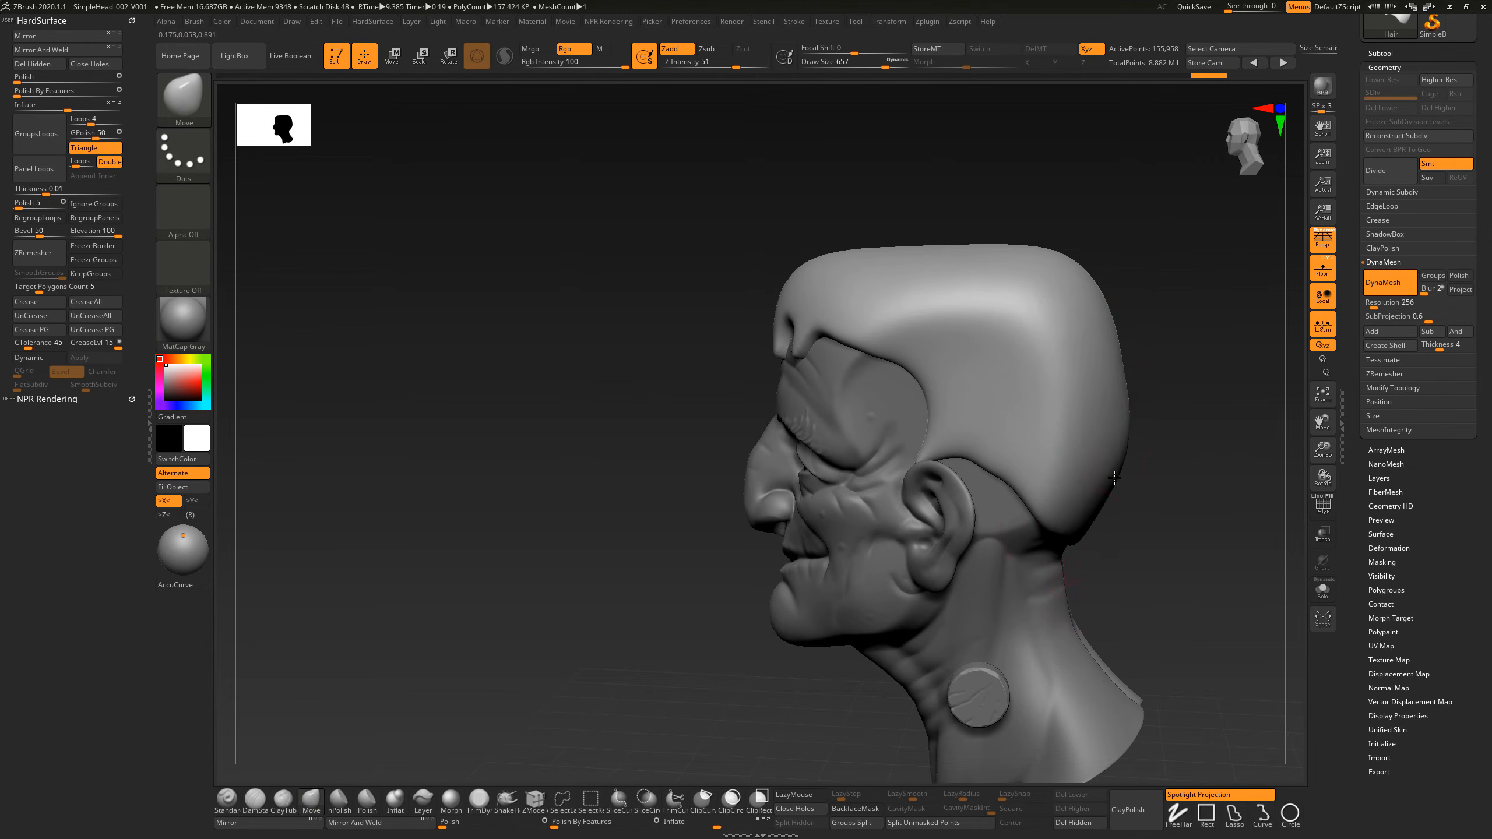
{"action": "mouse_move", "coordinate": [1148, 459]}
{"action": "left_mouse_down"}
{"action": "mouse_move", "coordinate": [1186, 461]}
{"action": "mouse_move", "coordinate": [1222, 414]}
{"action": "mouse_move", "coordinate": [1168, 378]}
{"action": "left_mouse_up"}
{"action": "mouse_move", "coordinate": [817, 318]}
{"action": "left_mouse_down"}
{"action": "mouse_move", "coordinate": [852, 294]}
{"action": "mouse_move", "coordinate": [841, 338]}
{"action": "left_mouse_up"}
Refine the hair's overall volume at the front, crown and sides with the Move brush at draw size 372
{"action": "key", "text": "s"}
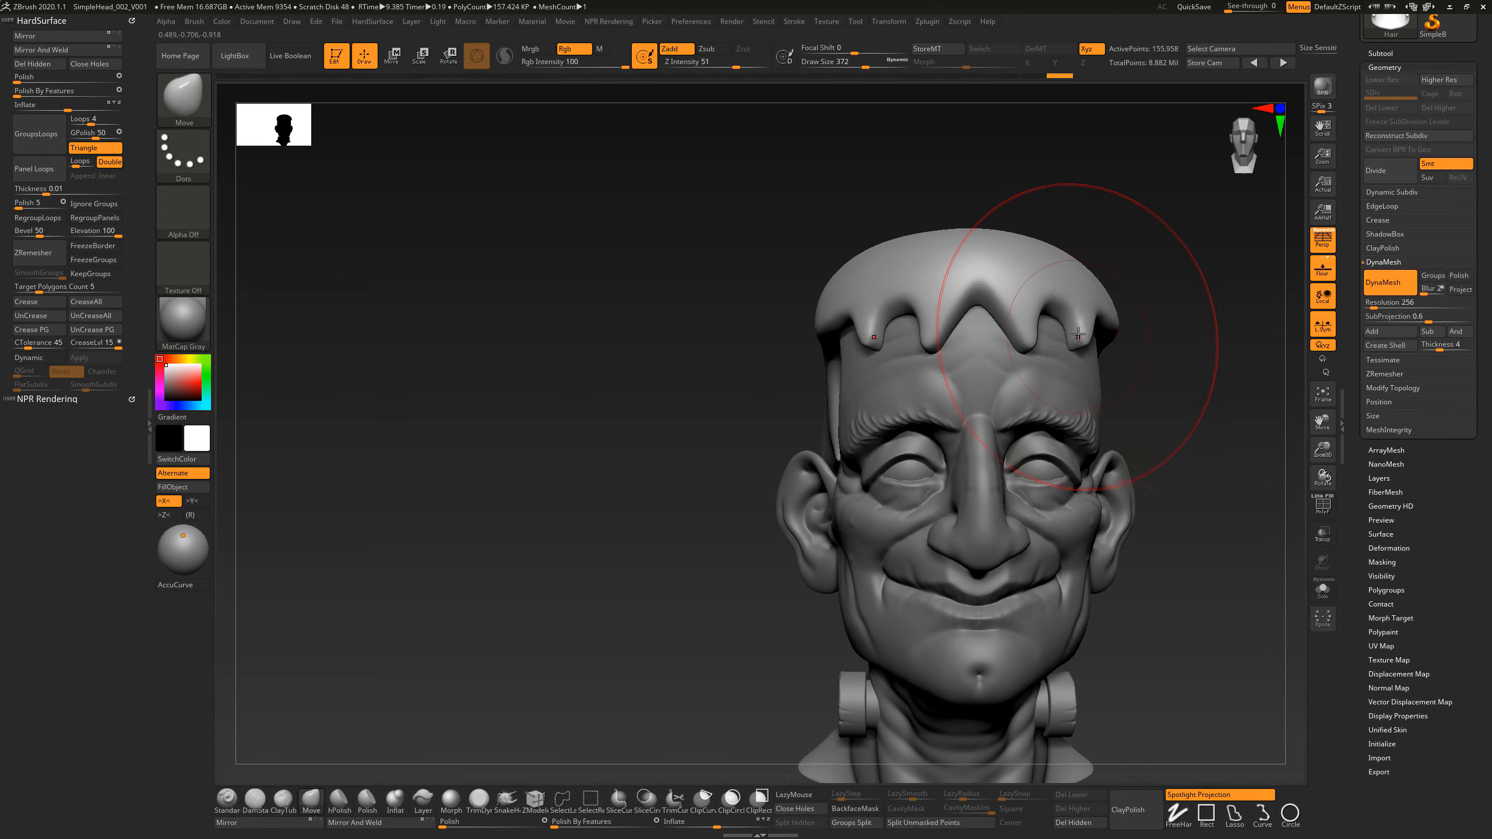
{"action": "left_click_drag", "start_coordinate": [1169, 351], "coordinate": [1175, 356]}
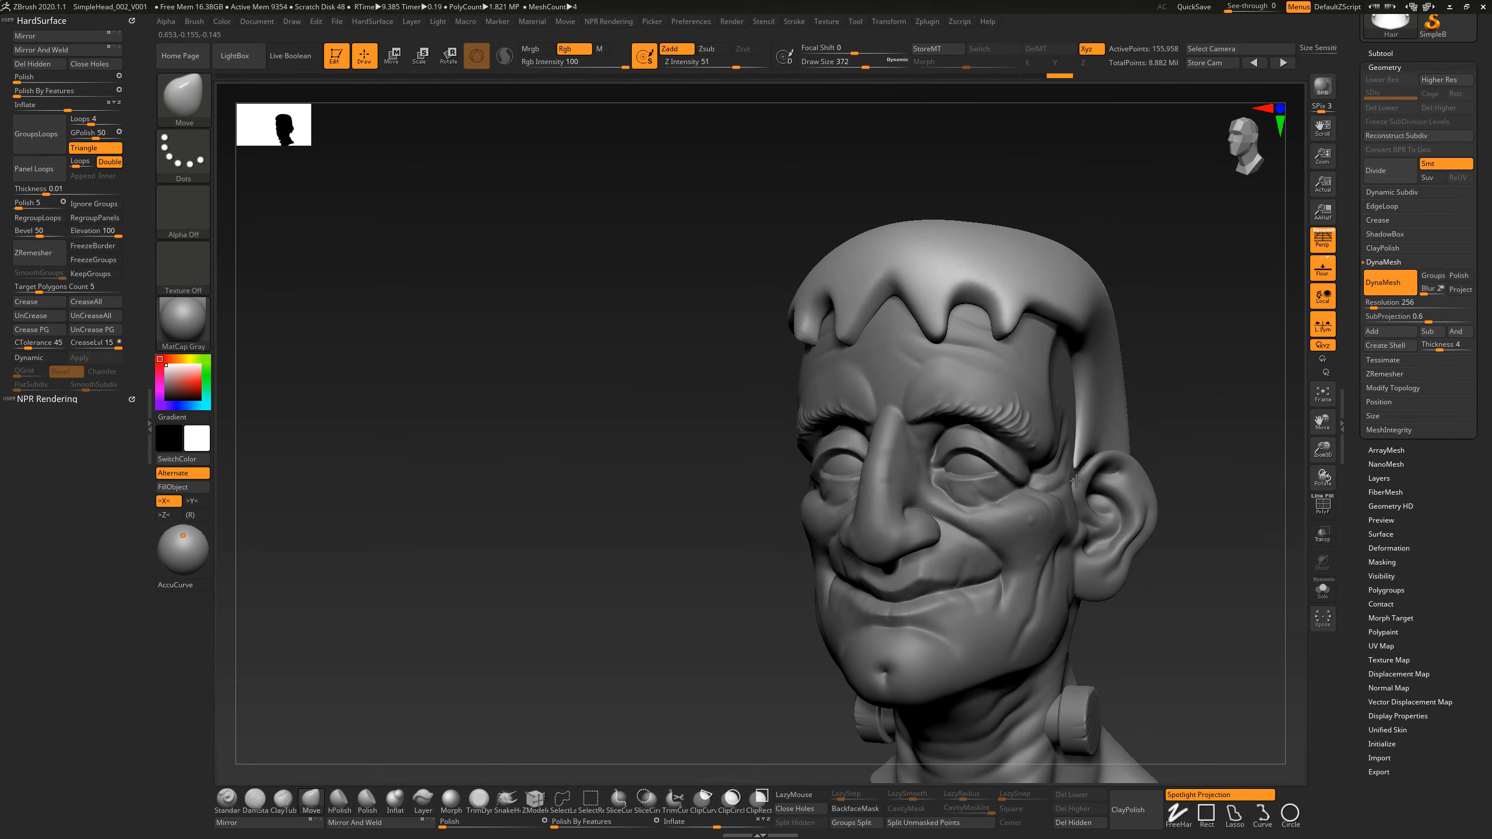
{"action": "left_click_drag", "start_coordinate": [1131, 412], "coordinate": [1172, 363]}
{"action": "left_click_drag", "start_coordinate": [972, 173], "coordinate": [899, 276]}
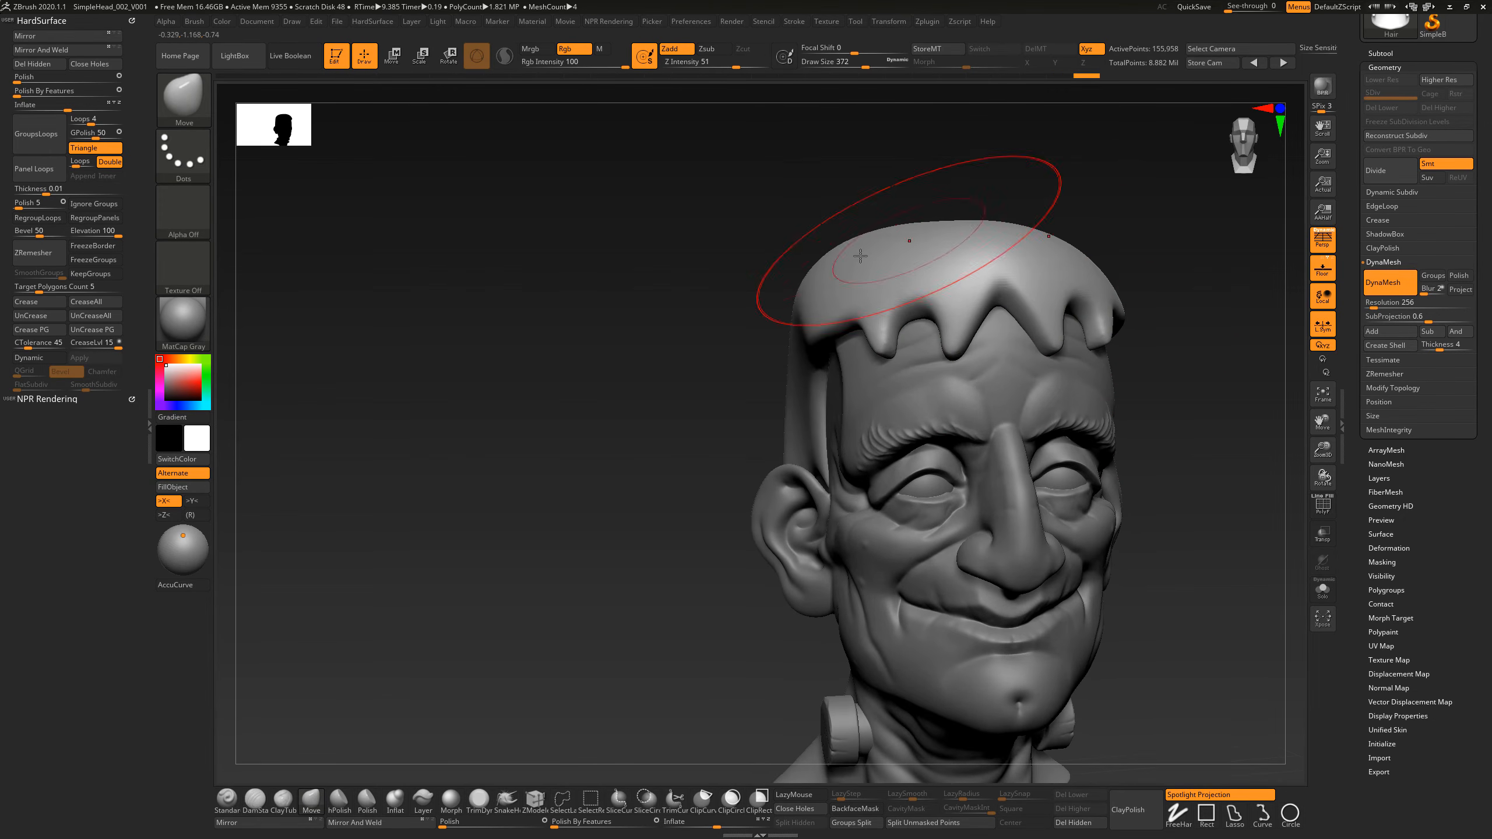
{"action": "left_click_drag", "start_coordinate": [819, 240], "coordinate": [811, 236]}
{"action": "left_click_drag", "start_coordinate": [628, 378], "coordinate": [675, 406]}
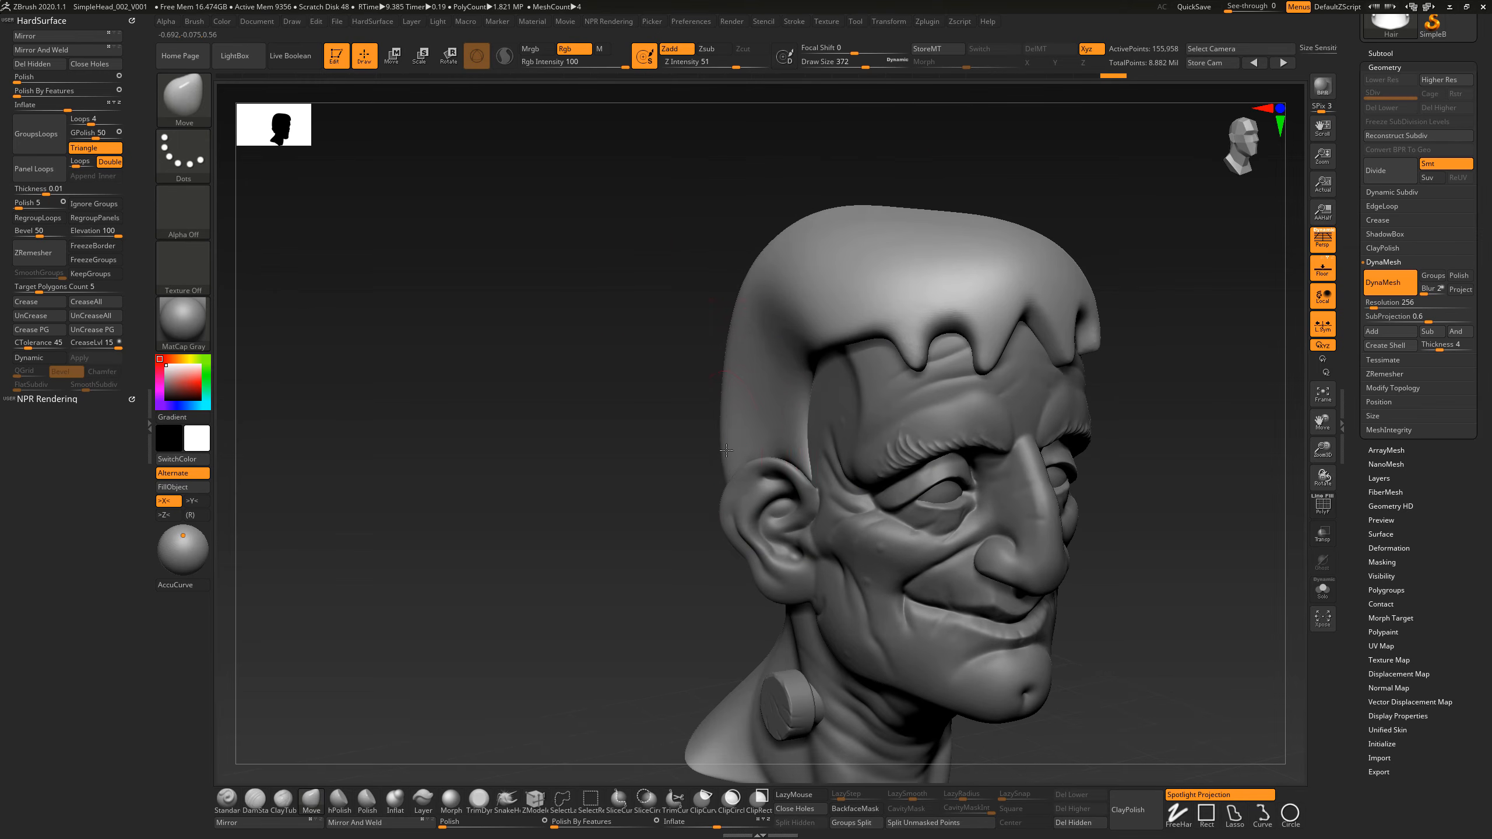
{"action": "mouse_move", "coordinate": [734, 445]}
{"action": "left_mouse_down"}
{"action": "mouse_move", "coordinate": [755, 448]}
{"action": "mouse_move", "coordinate": [675, 480]}
{"action": "left_mouse_up"}
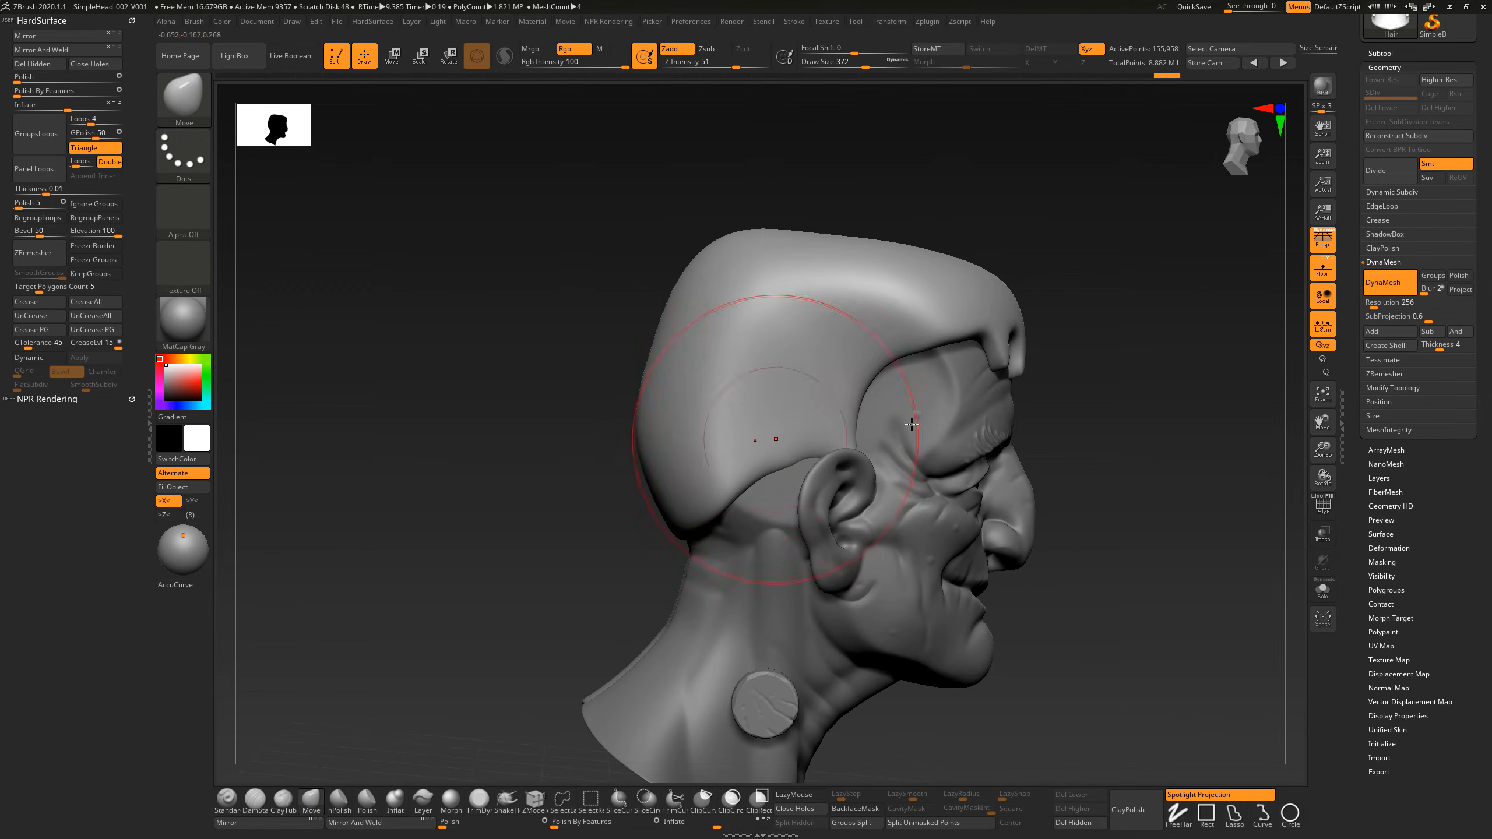
Adjust the hair's nape edge and the front and back corners of the flat top with the Move brush
{"action": "left_click_drag", "start_coordinate": [1107, 419], "coordinate": [1169, 414]}
{"action": "left_click_drag", "start_coordinate": [876, 423], "coordinate": [912, 383]}
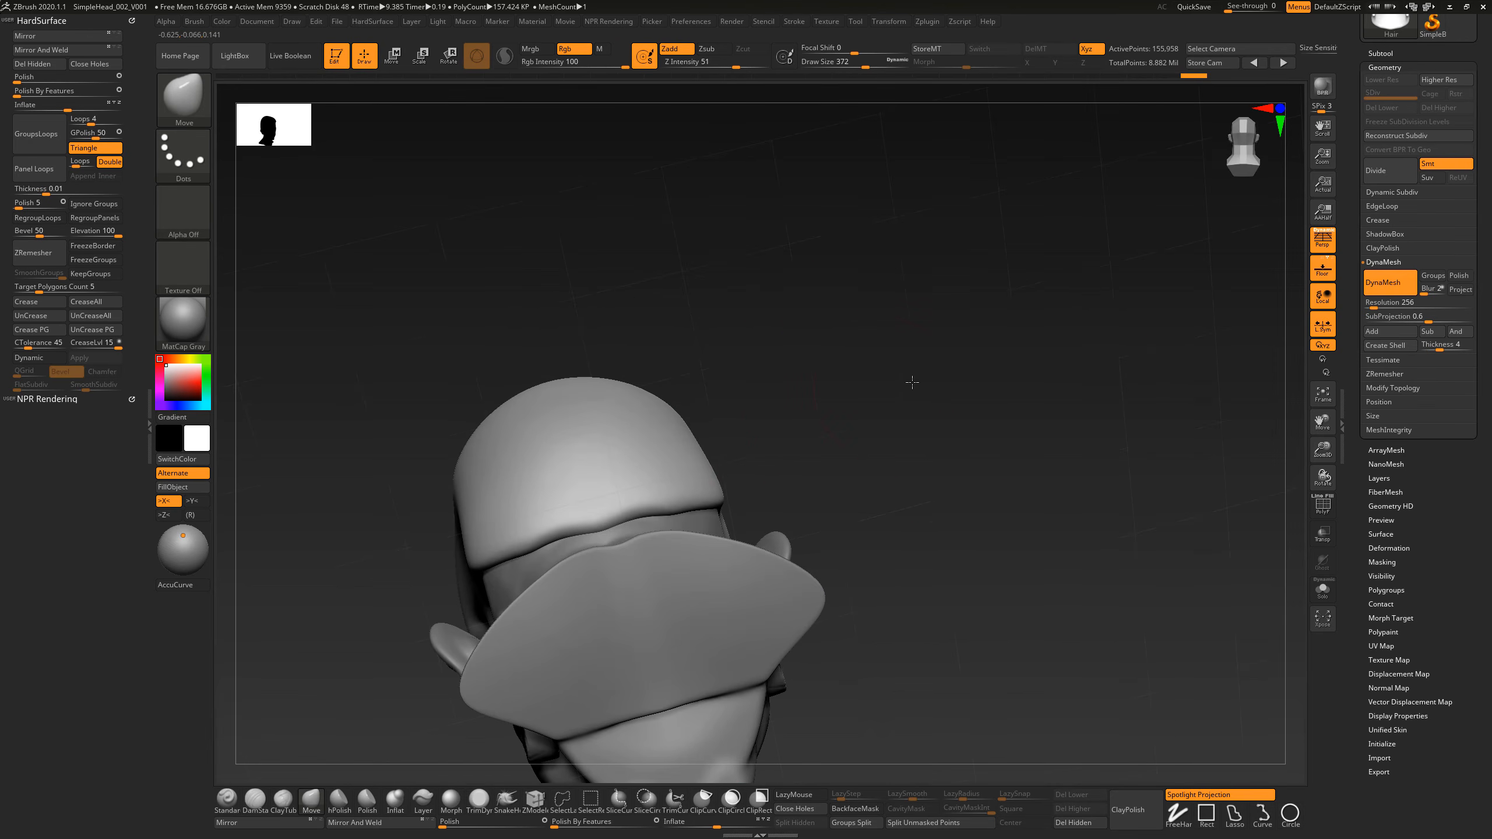
{"action": "mouse_move", "coordinate": [483, 549]}
{"action": "left_mouse_down"}
{"action": "mouse_move", "coordinate": [500, 516]}
{"action": "mouse_move", "coordinate": [478, 499]}
{"action": "mouse_move", "coordinate": [490, 515]}
{"action": "left_mouse_up"}
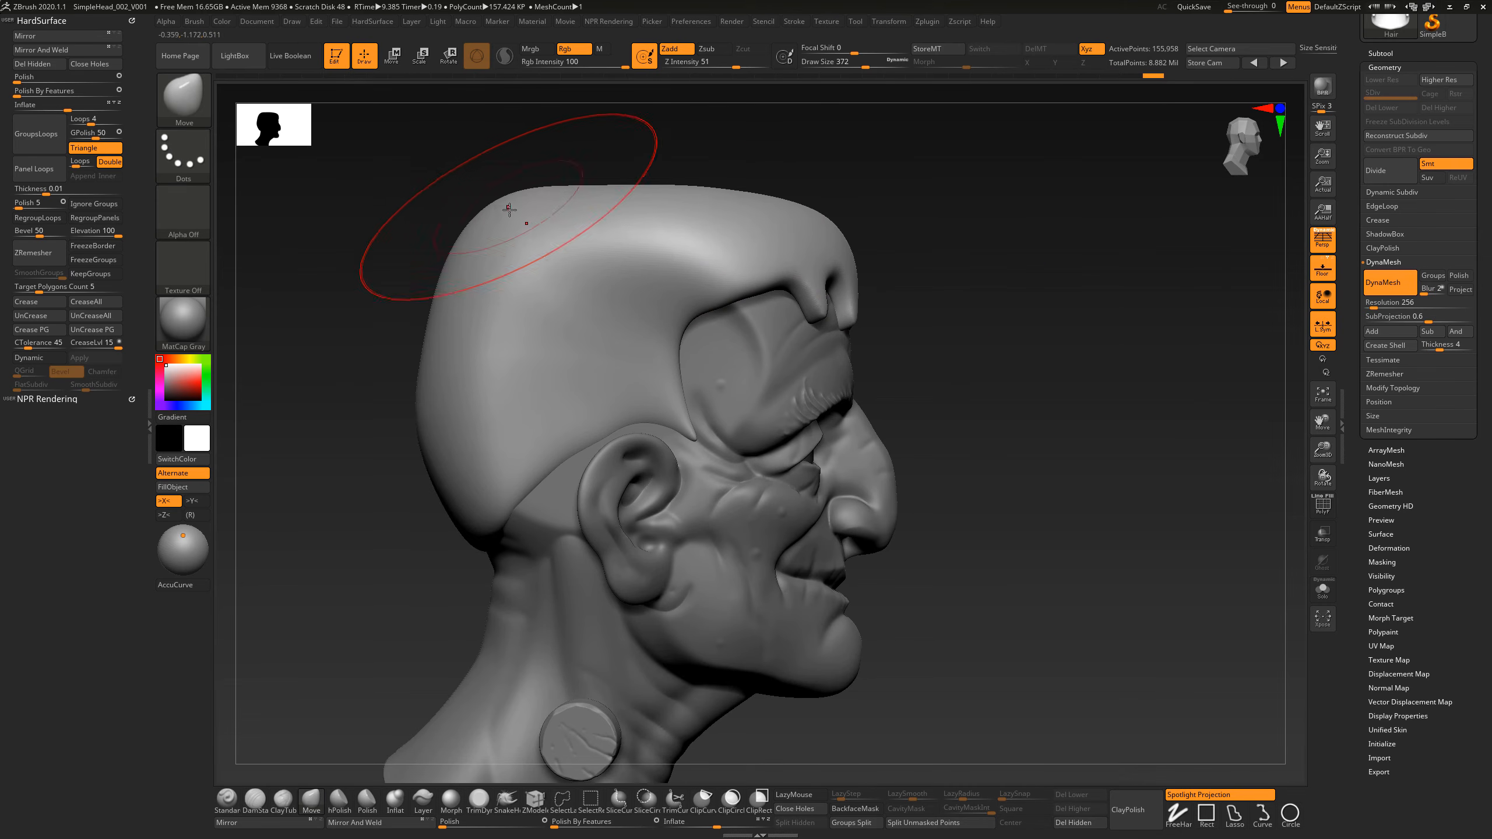
{"action": "mouse_move", "coordinate": [509, 209]}
{"action": "left_mouse_down"}
{"action": "mouse_move", "coordinate": [507, 255]}
{"action": "mouse_move", "coordinate": [503, 230]}
{"action": "left_mouse_up"}
{"action": "left_click_drag", "start_coordinate": [815, 210], "coordinate": [840, 198]}
{"action": "mouse_move", "coordinate": [944, 281]}
{"action": "left_mouse_down"}
{"action": "mouse_move", "coordinate": [994, 329]}
{"action": "mouse_move", "coordinate": [1055, 433]}
{"action": "mouse_move", "coordinate": [1037, 402]}
{"action": "left_mouse_up"}
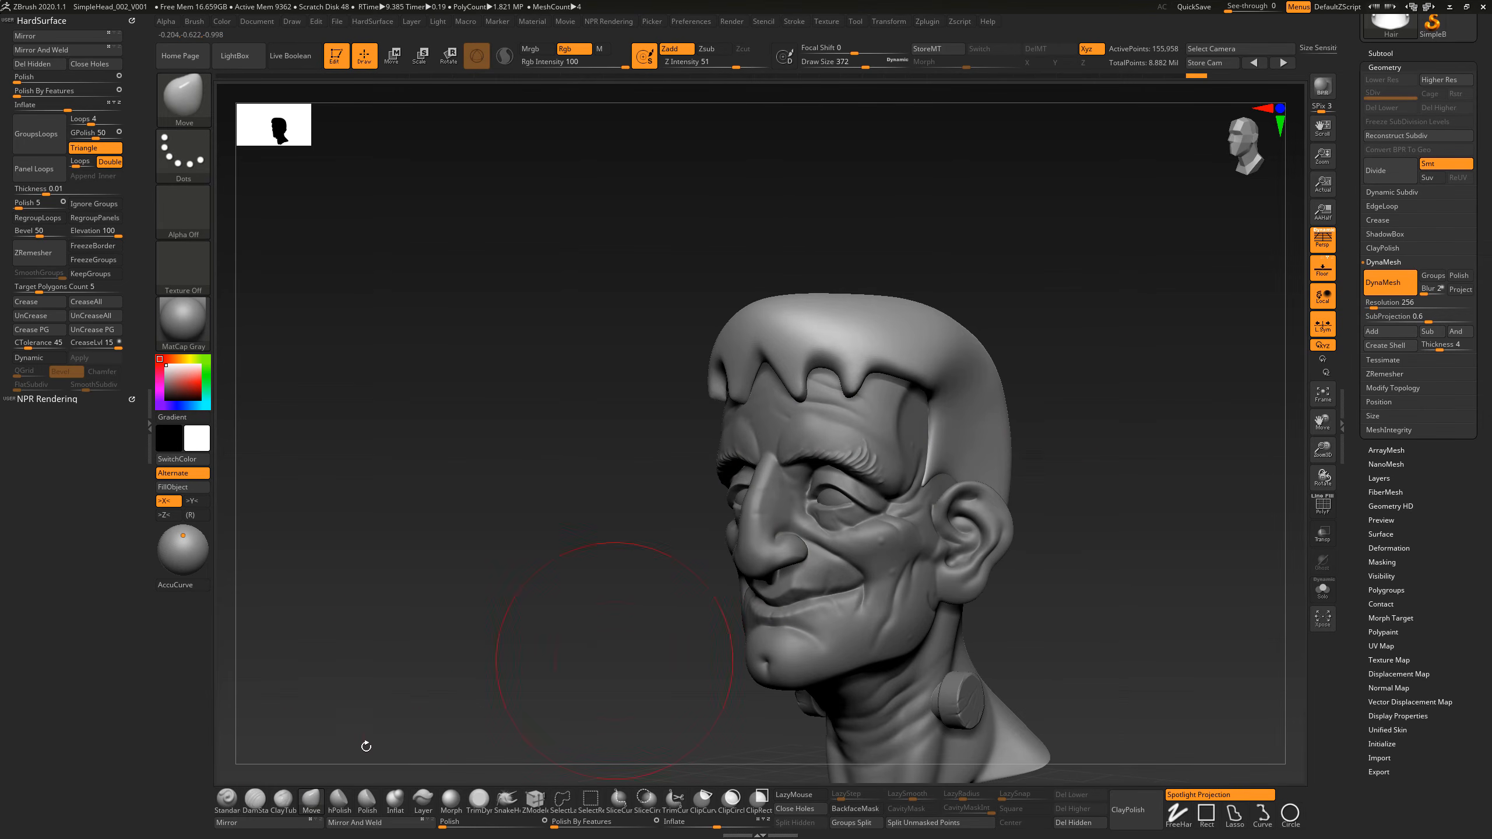
Carve a curved strand groove from the temple corner into the side of the hair with DamStandard, draw size 192
{"action": "left_click", "coordinate": [254, 800]}
{"action": "mouse_move", "coordinate": [622, 557]}
{"action": "left_mouse_down"}
{"action": "mouse_move", "coordinate": [1189, 416]}
{"action": "mouse_move", "coordinate": [914, 399]}
{"action": "mouse_move", "coordinate": [958, 400]}
{"action": "left_mouse_up"}
{"action": "key", "text": "s"}
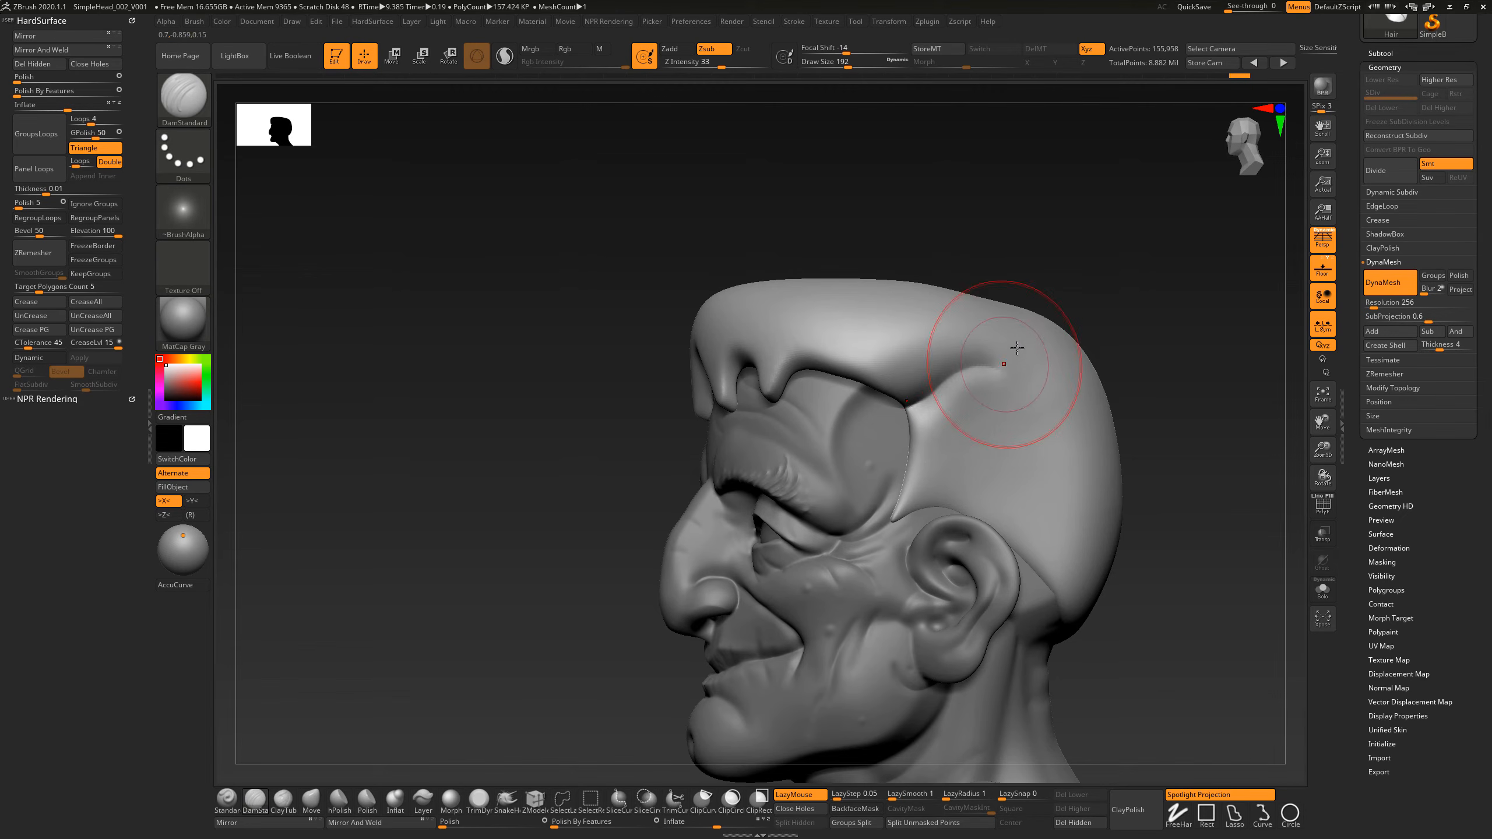
{"action": "mouse_move", "coordinate": [1003, 370]}
{"action": "left_mouse_down"}
{"action": "mouse_move", "coordinate": [873, 386]}
{"action": "mouse_move", "coordinate": [886, 379]}
{"action": "left_mouse_up"}
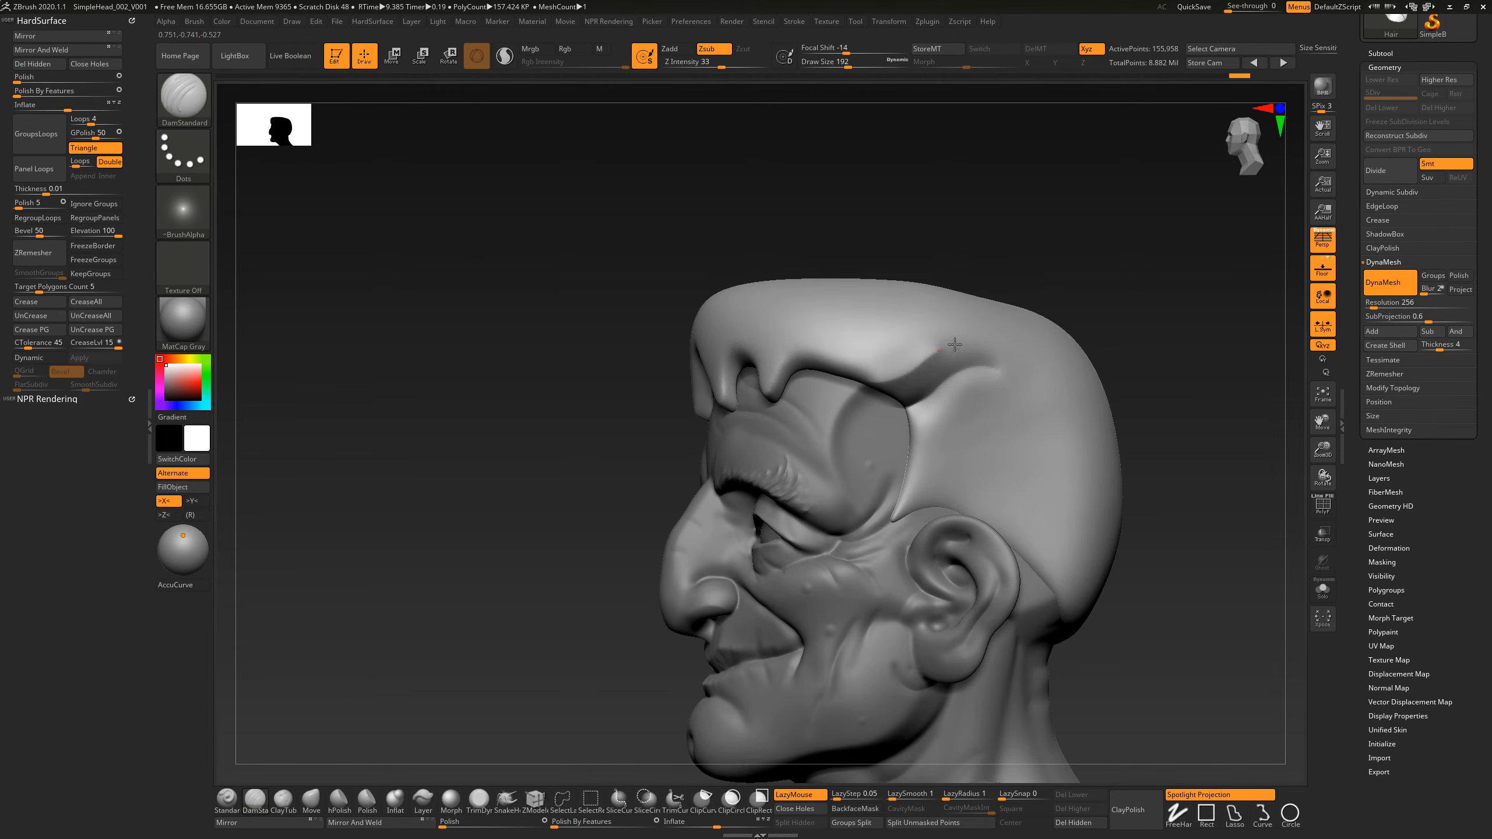
{"action": "mouse_move", "coordinate": [1011, 349]}
{"action": "right_mouse_down"}
{"action": "mouse_move", "coordinate": [965, 367]}
{"action": "mouse_move", "coordinate": [1064, 308]}
{"action": "right_mouse_up"}
{"action": "key", "text": "shift"}
{"action": "mouse_move", "coordinate": [967, 248]}
{"action": "right_mouse_down"}
{"action": "mouse_move", "coordinate": [999, 323]}
{"action": "mouse_move", "coordinate": [949, 302]}
{"action": "right_mouse_up"}
Carve curling strand grooves into the hair locks above the middle of the forehead
{"action": "mouse_move", "coordinate": [864, 411]}
{"action": "left_mouse_down"}
{"action": "mouse_move", "coordinate": [838, 468]}
{"action": "mouse_move", "coordinate": [808, 365]}
{"action": "left_mouse_up"}
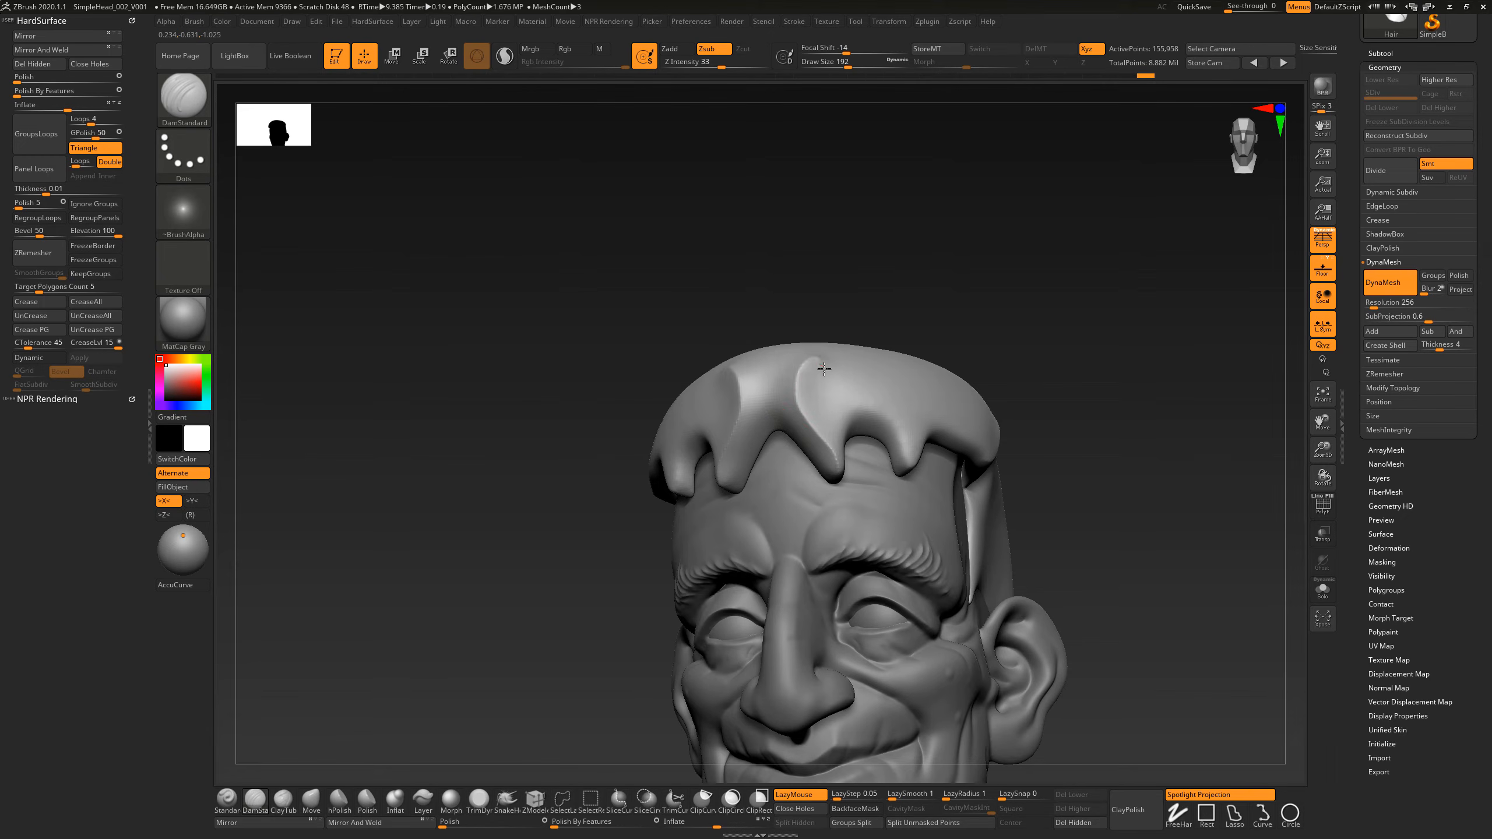
{"action": "right_click_drag", "start_coordinate": [823, 368], "coordinate": [840, 473]}
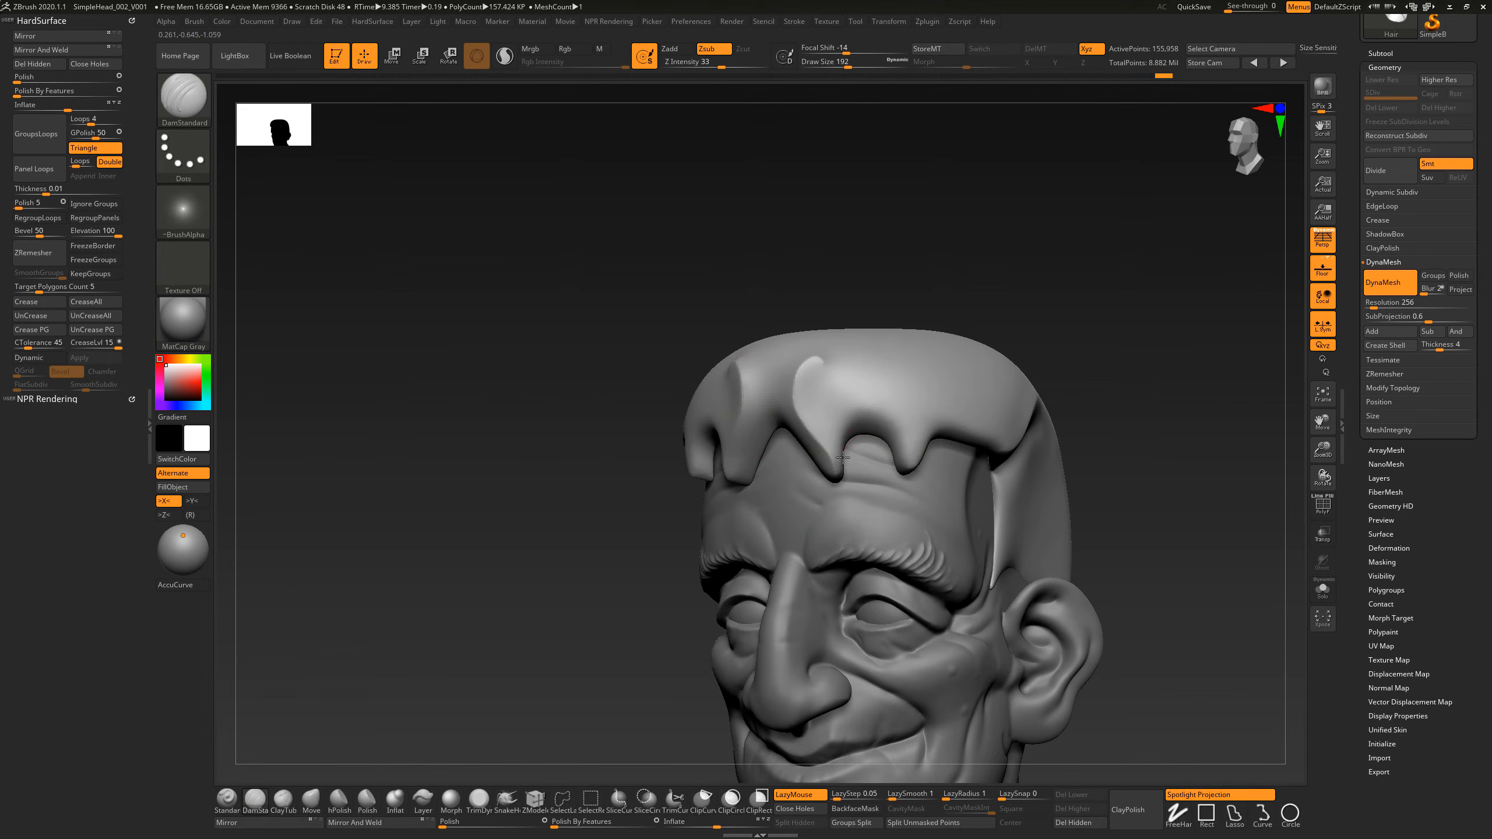
{"action": "mouse_move", "coordinate": [830, 420]}
{"action": "left_mouse_down"}
{"action": "mouse_move", "coordinate": [821, 391]}
{"action": "mouse_move", "coordinate": [846, 398]}
{"action": "left_mouse_up"}
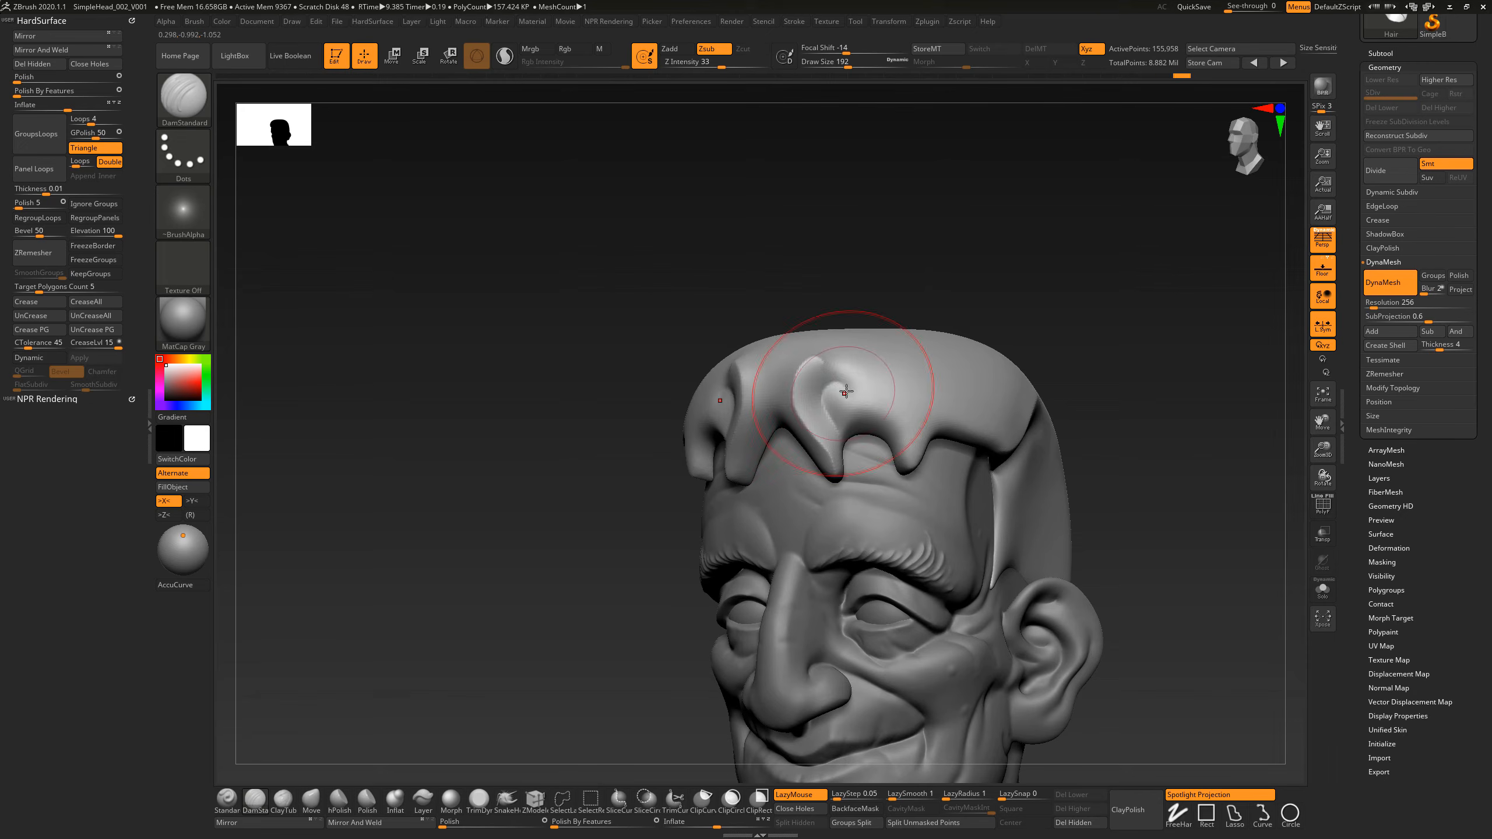
{"action": "left_click_drag", "start_coordinate": [923, 293], "coordinate": [902, 313]}
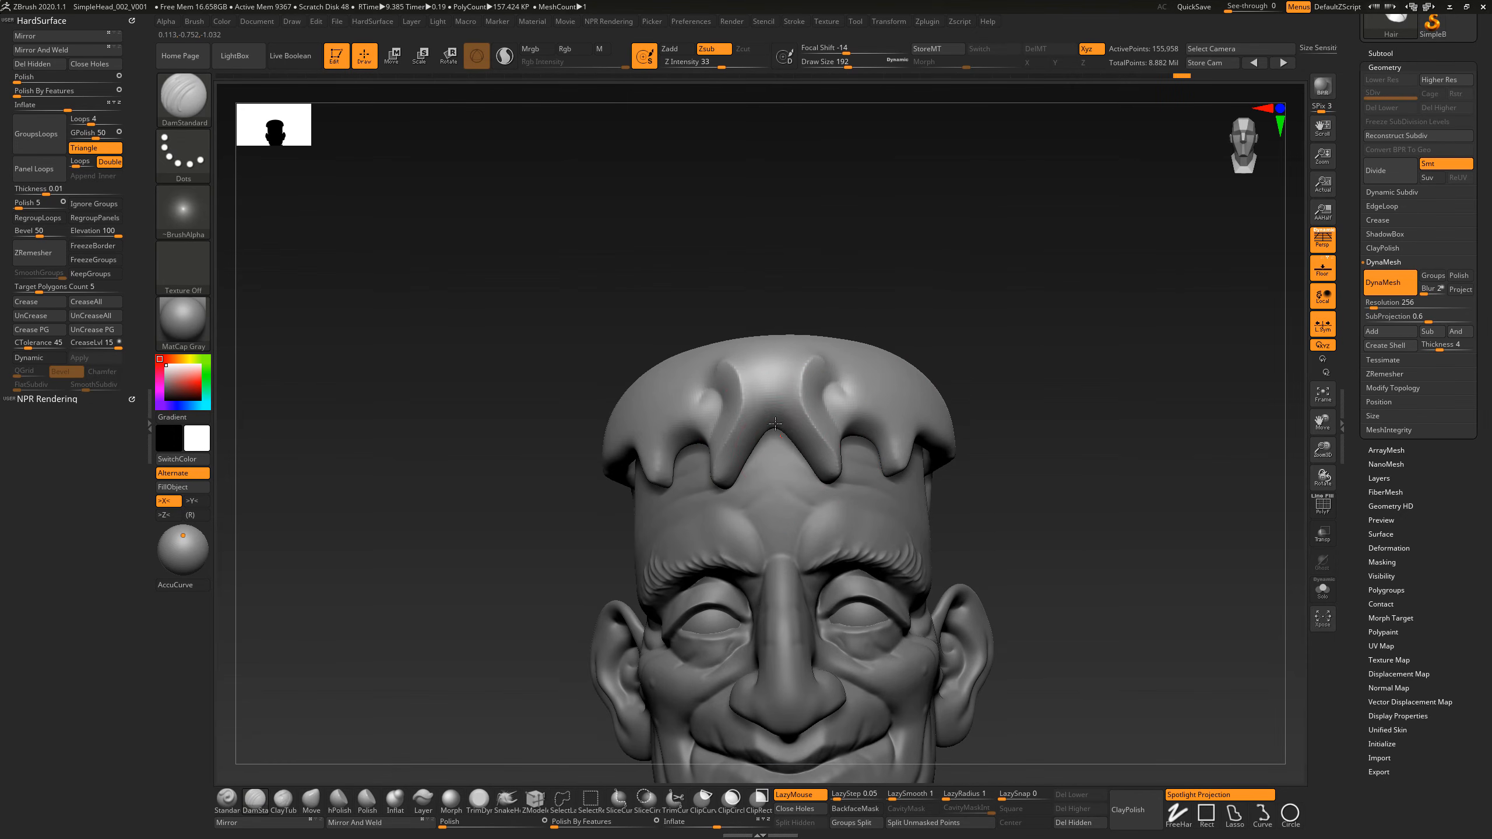
{"action": "left_click_drag", "start_coordinate": [772, 396], "coordinate": [784, 363]}
{"action": "left_click_drag", "start_coordinate": [903, 303], "coordinate": [963, 269]}
Carve a swirling groove into the outer front lock of the hair and smooth its surroundings
{"action": "mouse_move", "coordinate": [1030, 312]}
{"action": "left_mouse_down"}
{"action": "mouse_move", "coordinate": [908, 448]}
{"action": "mouse_move", "coordinate": [892, 351]}
{"action": "left_mouse_up"}
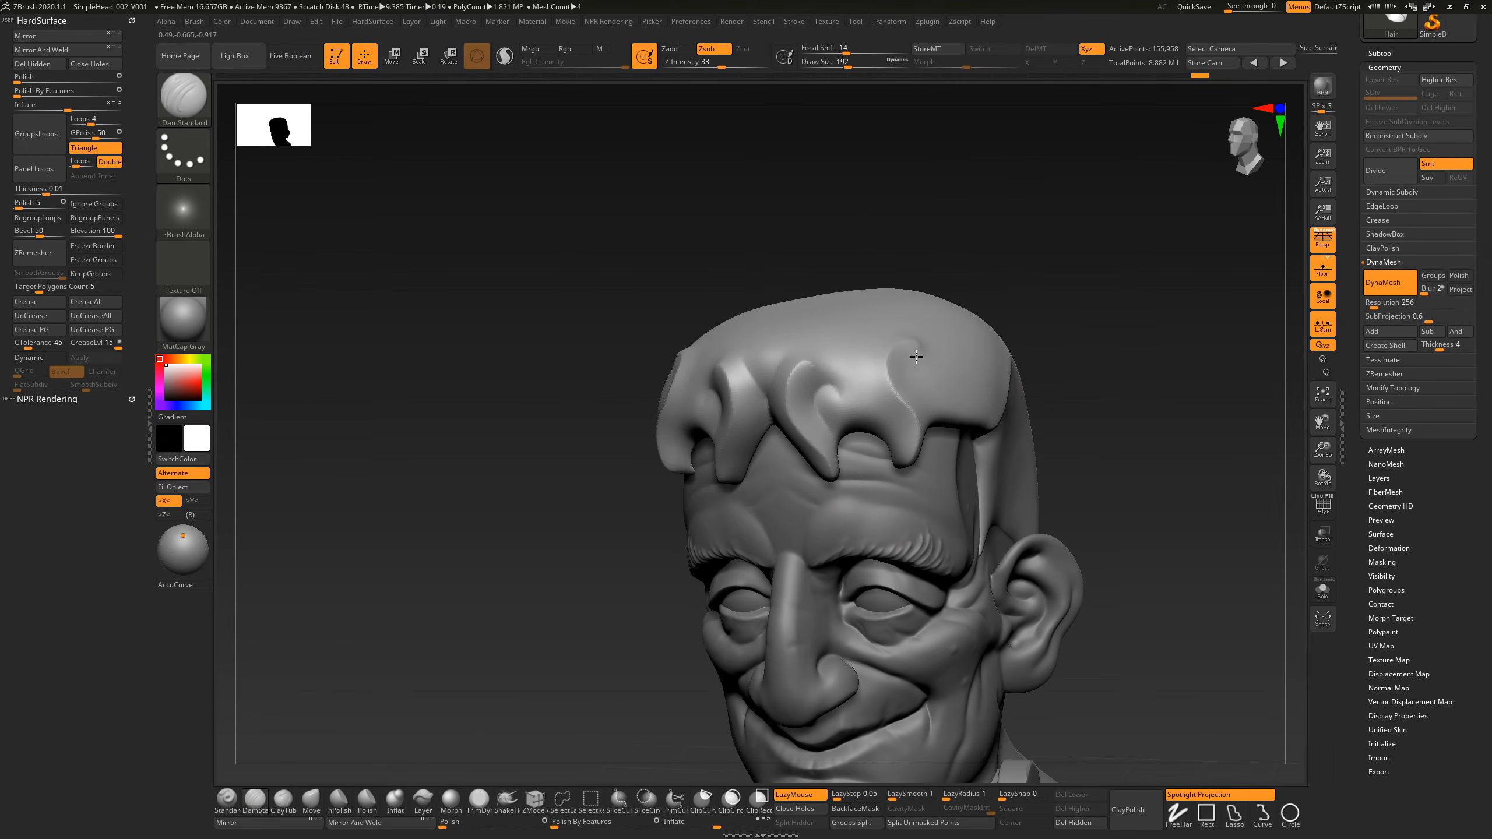
{"action": "mouse_move", "coordinate": [1078, 318]}
{"action": "left_mouse_down"}
{"action": "mouse_move", "coordinate": [963, 344]}
{"action": "mouse_move", "coordinate": [951, 395]}
{"action": "mouse_move", "coordinate": [921, 311]}
{"action": "left_mouse_up"}
{"action": "mouse_move", "coordinate": [965, 200]}
{"action": "left_mouse_down"}
{"action": "mouse_move", "coordinate": [920, 404]}
{"action": "mouse_move", "coordinate": [982, 290]}
{"action": "left_mouse_up"}
{"action": "left_click_drag", "start_coordinate": [1155, 229], "coordinate": [1234, 197]}
{"action": "left_click_drag", "start_coordinate": [989, 359], "coordinate": [972, 382], "text": "shift"}
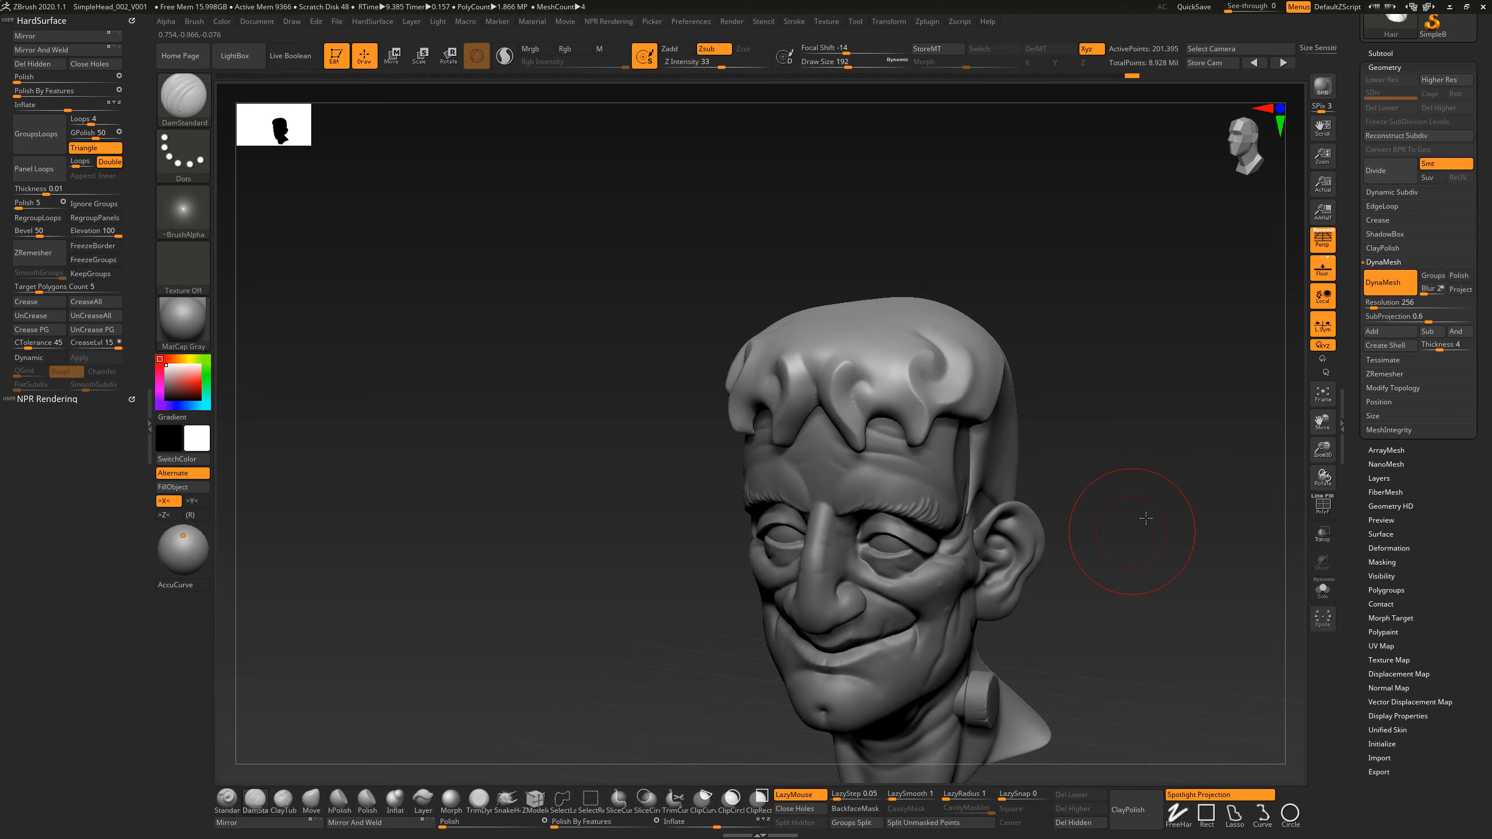
Remesh the hair with DynaMesh to even out its sculpted surface
{"action": "mouse_move", "coordinate": [1132, 516]}
{"action": "left_mouse_down"}
{"action": "mouse_move", "coordinate": [1179, 646]}
{"action": "mouse_move", "coordinate": [1189, 533]}
{"action": "mouse_move", "coordinate": [1149, 527]}
{"action": "mouse_move", "coordinate": [1232, 516]}
{"action": "mouse_move", "coordinate": [1173, 493]}
{"action": "left_mouse_up"}
{"action": "key", "text": "ctrl"}
{"action": "left_click_drag", "start_coordinate": [1117, 544], "coordinate": [1142, 547]}
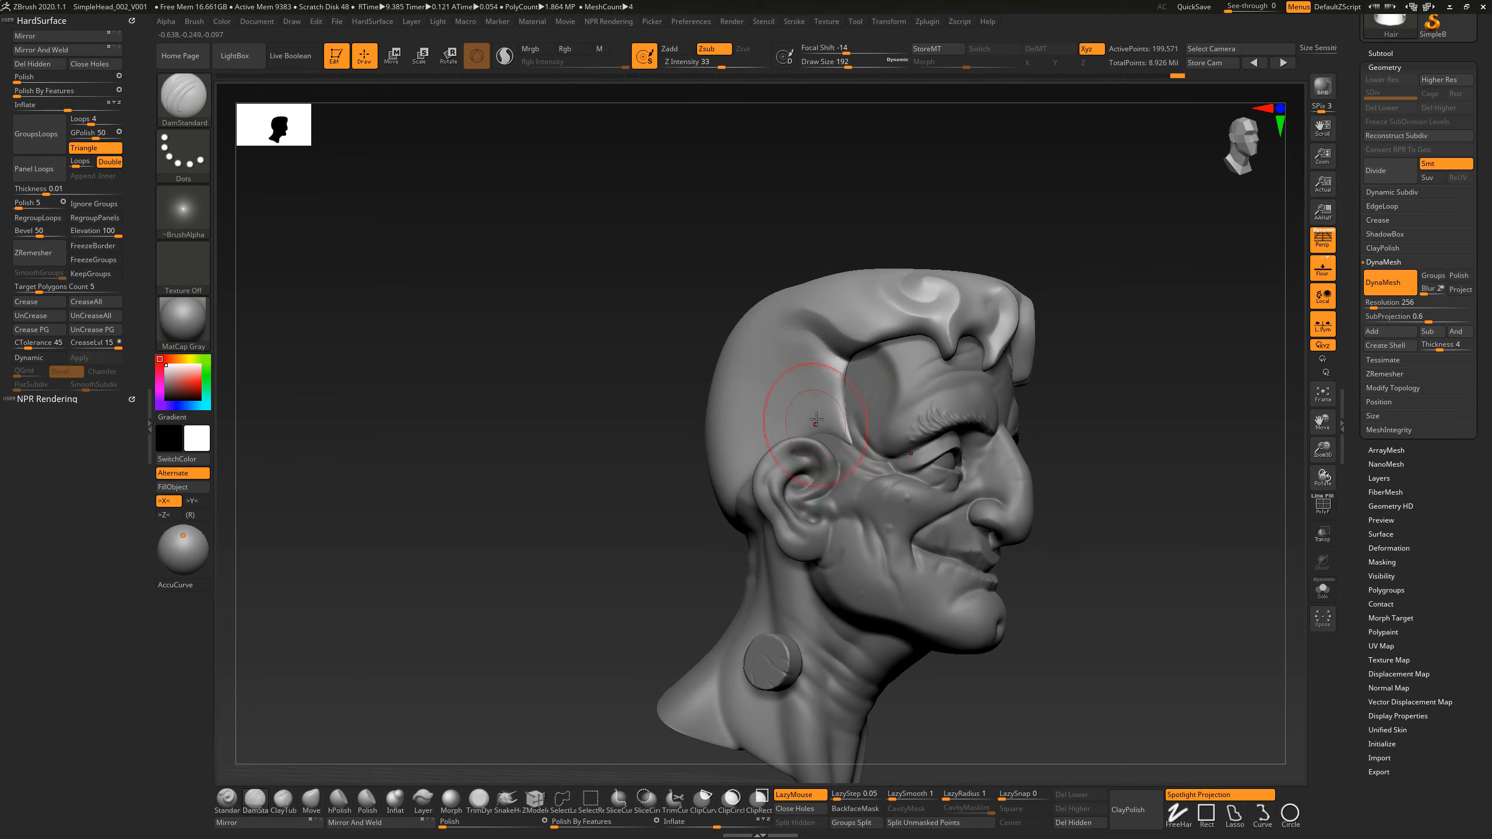
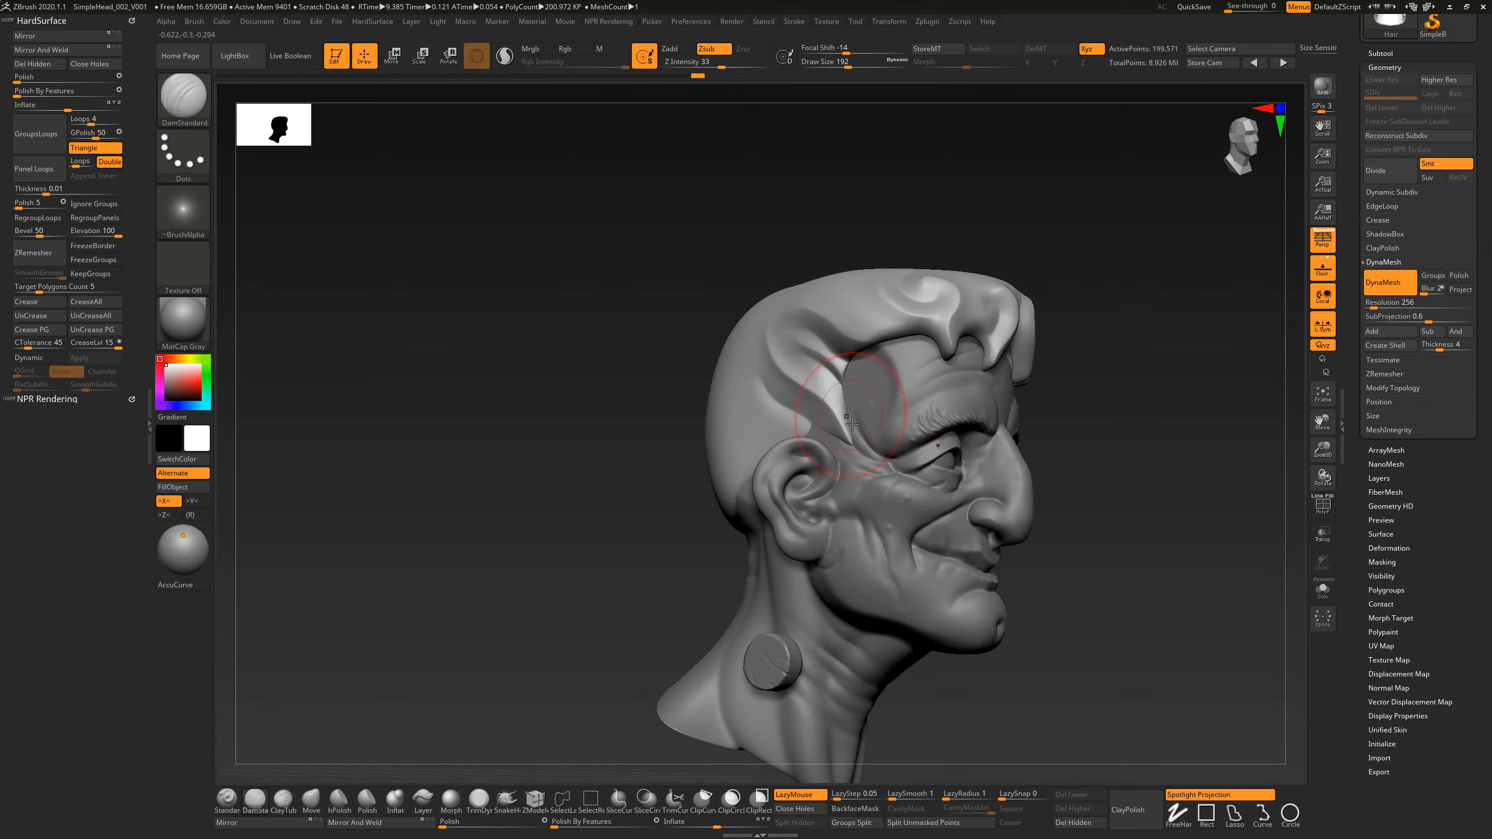
Carve flowing strand grooves into the side hair above and behind the temple with DamStandard, draw size 192
{"action": "mouse_move", "coordinate": [1015, 239]}
{"action": "left_mouse_down"}
{"action": "mouse_move", "coordinate": [856, 364]}
{"action": "mouse_move", "coordinate": [837, 341]}
{"action": "left_mouse_up"}
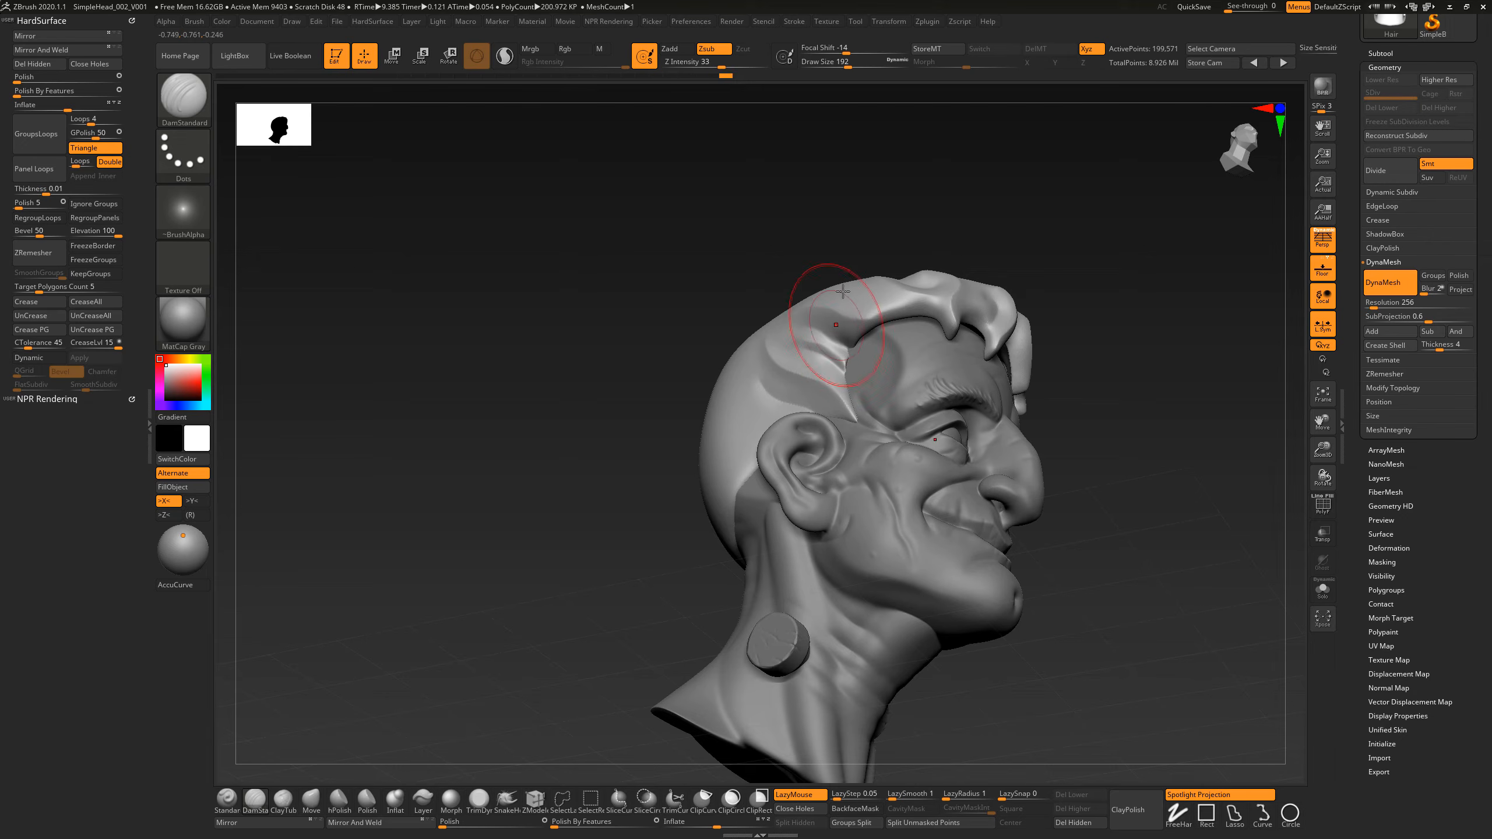
{"action": "left_click_drag", "start_coordinate": [856, 255], "coordinate": [905, 281]}
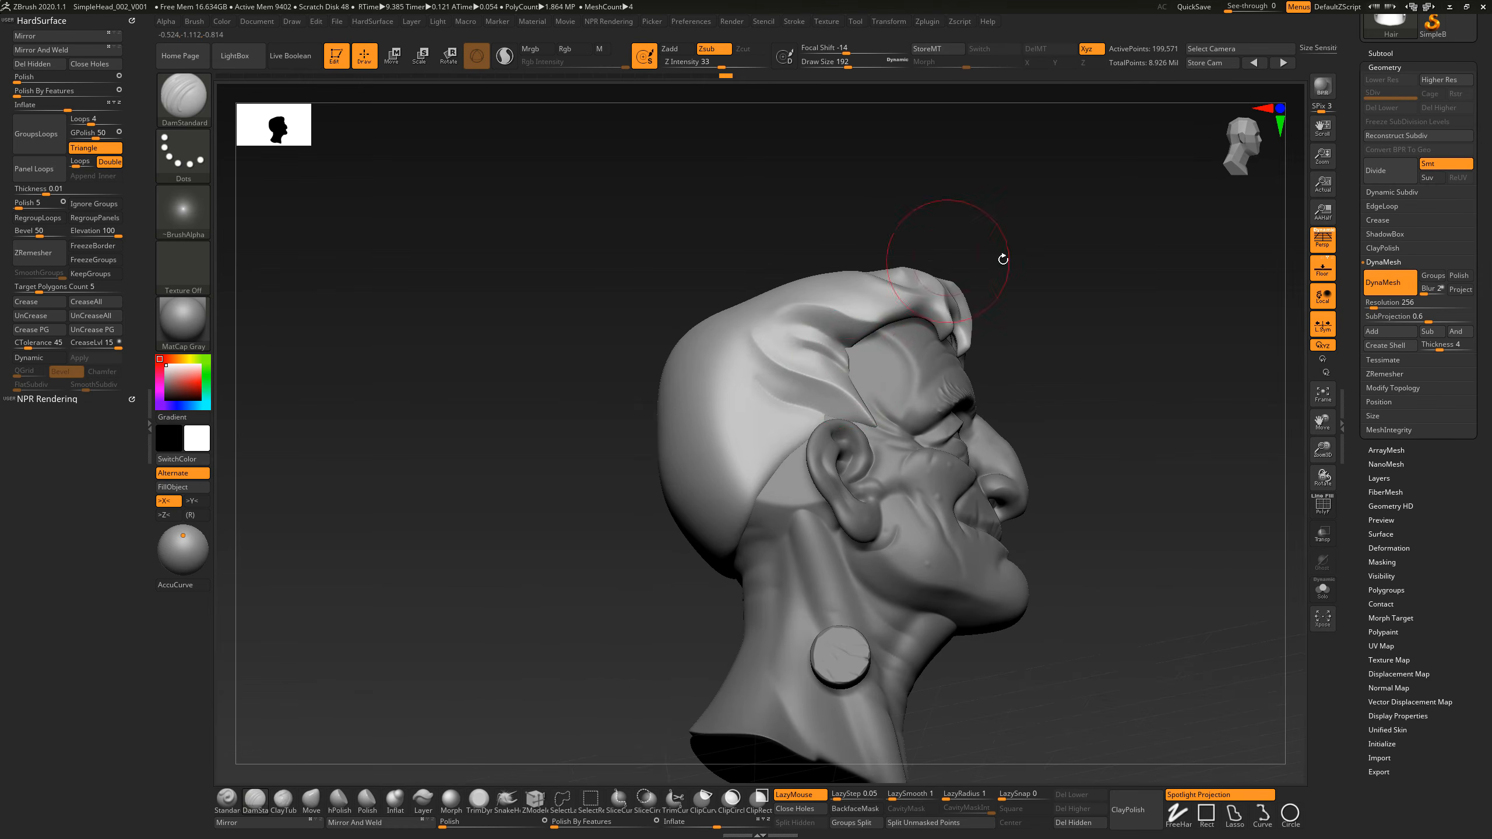
{"action": "mouse_move", "coordinate": [1003, 259]}
{"action": "left_mouse_down"}
{"action": "mouse_move", "coordinate": [876, 265]}
{"action": "mouse_move", "coordinate": [964, 266]}
{"action": "left_mouse_up"}
{"action": "left_click_drag", "start_coordinate": [849, 376], "coordinate": [843, 372], "text": "shift"}
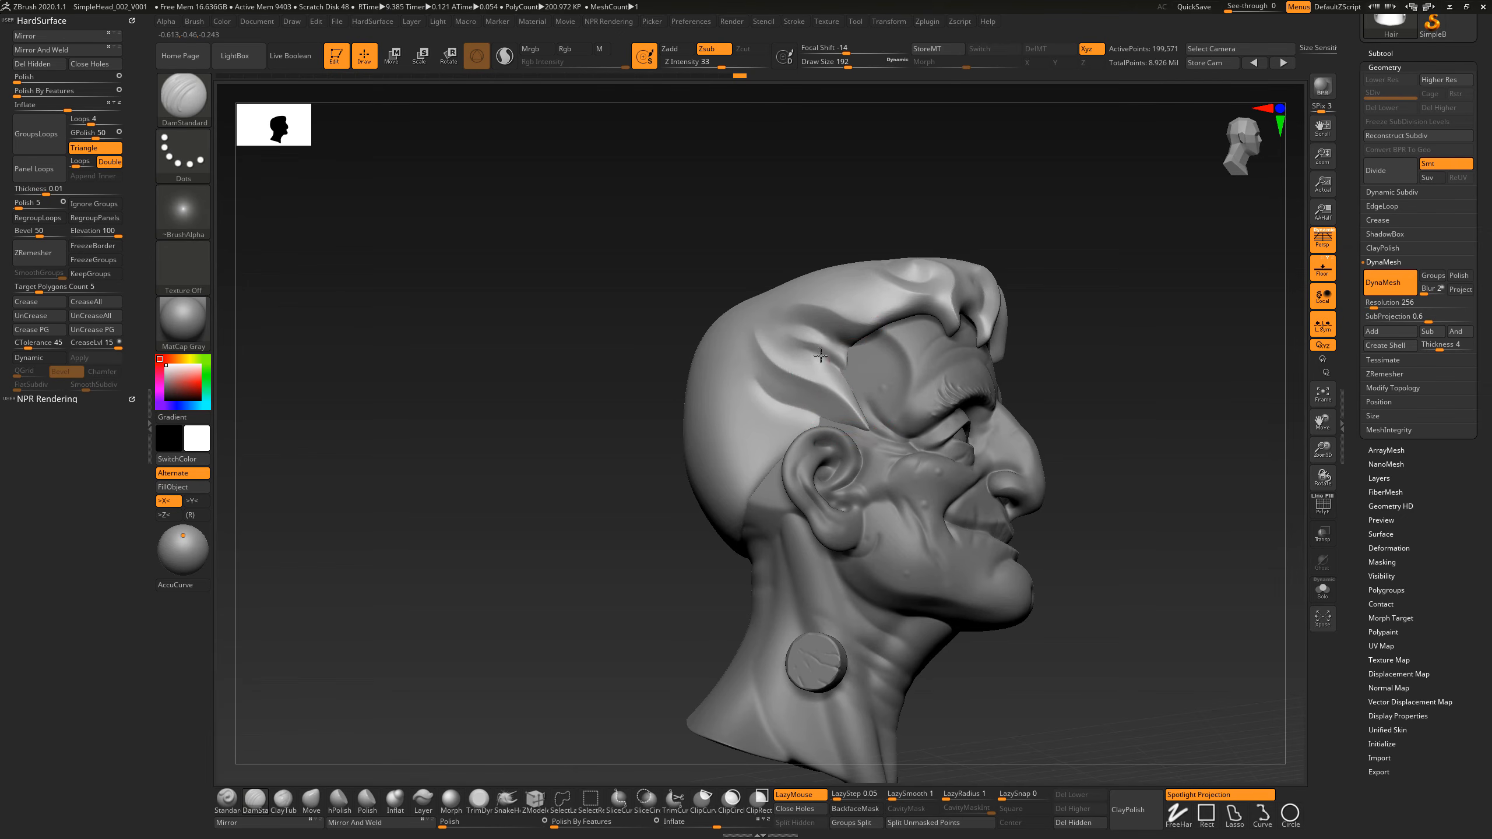
{"action": "left_click_drag", "start_coordinate": [767, 328], "coordinate": [766, 323]}
{"action": "left_click_drag", "start_coordinate": [803, 240], "coordinate": [813, 268]}
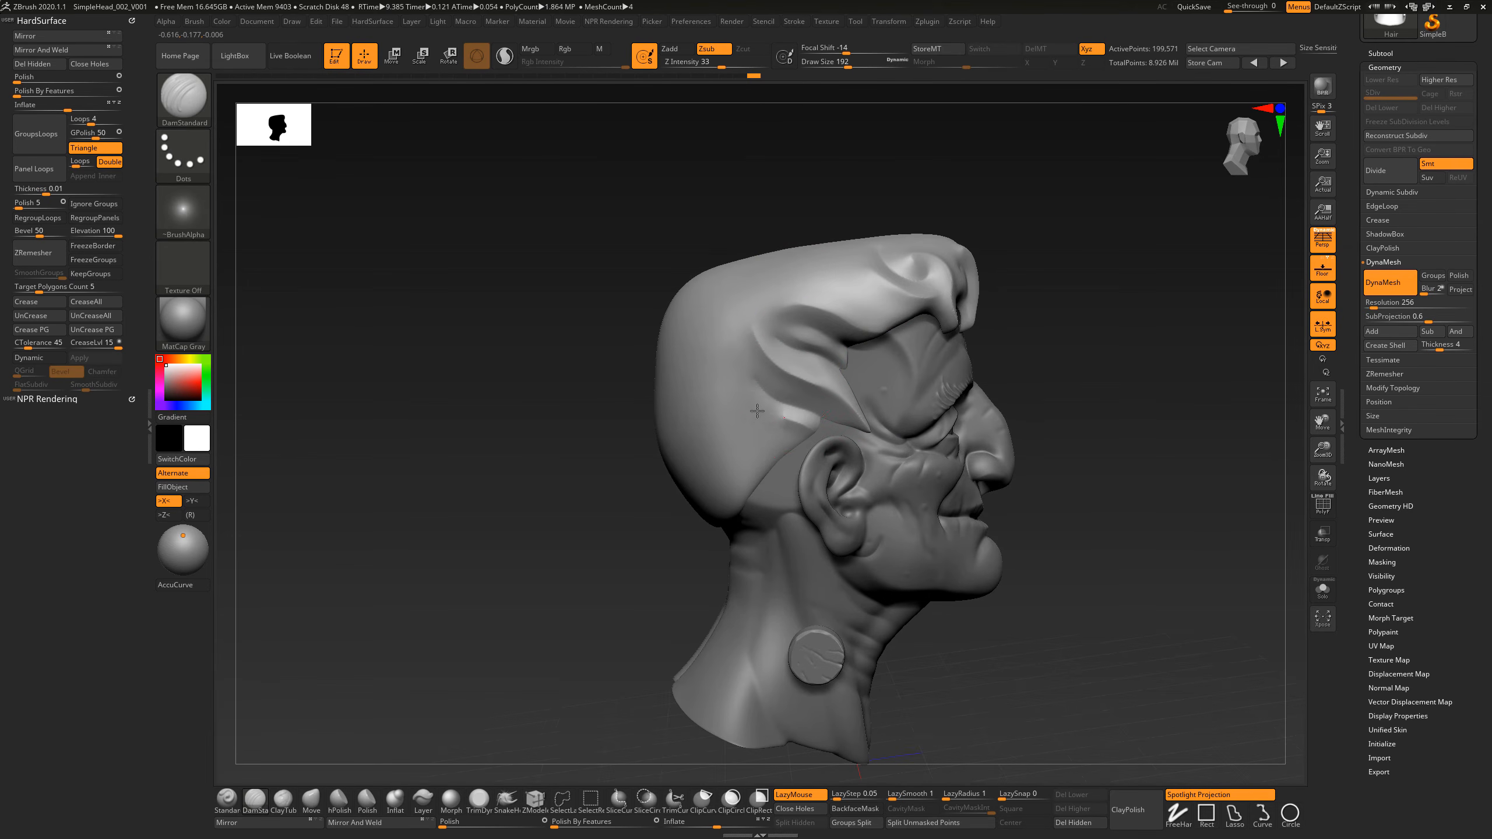
Carve a curved strand groove into the side of the hair above the ear and smooth the hair surface
{"action": "mouse_move", "coordinate": [757, 411]}
{"action": "left_mouse_down"}
{"action": "mouse_move", "coordinate": [693, 342]}
{"action": "mouse_move", "coordinate": [696, 360]}
{"action": "left_mouse_up"}
{"action": "left_click_drag", "start_coordinate": [779, 420], "coordinate": [792, 422], "text": "shift"}
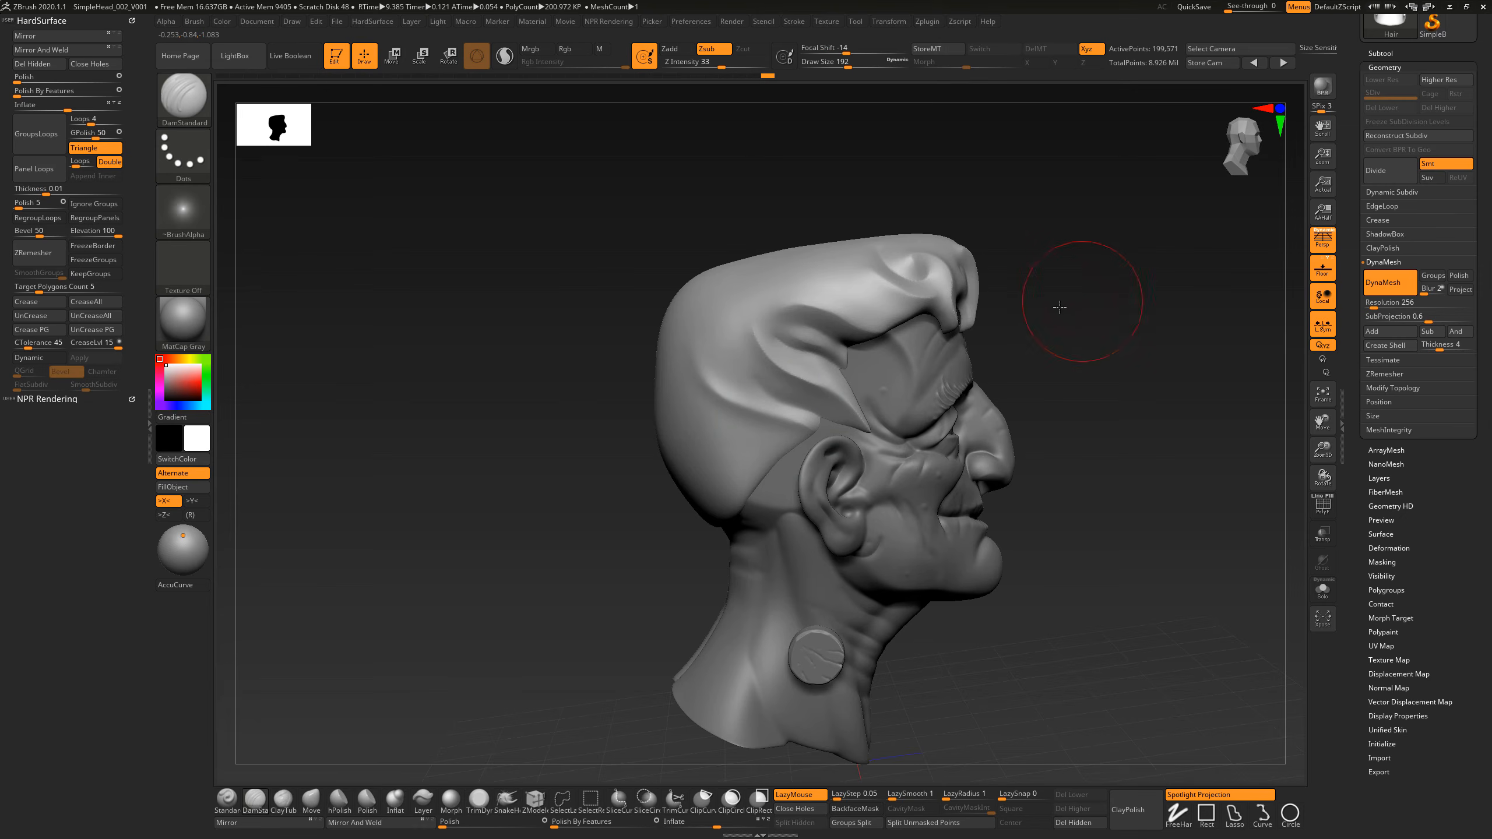
{"action": "mouse_move", "coordinate": [1145, 308]}
{"action": "left_mouse_down"}
{"action": "mouse_move", "coordinate": [1102, 320]}
{"action": "mouse_move", "coordinate": [1098, 387]}
{"action": "mouse_move", "coordinate": [1151, 382]}
{"action": "left_mouse_up"}
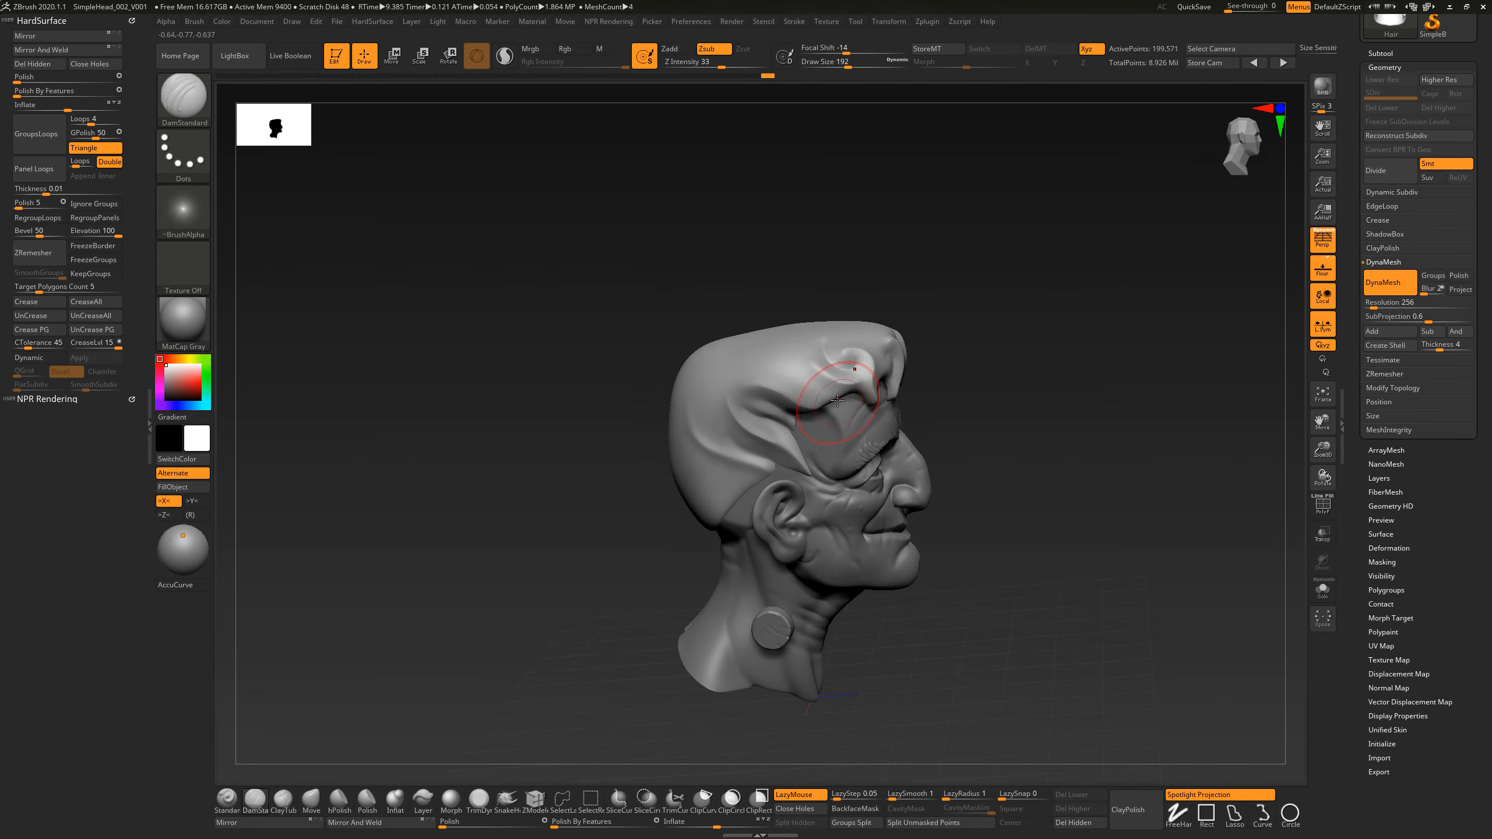
{"action": "left_click_drag", "start_coordinate": [908, 270], "coordinate": [851, 282]}
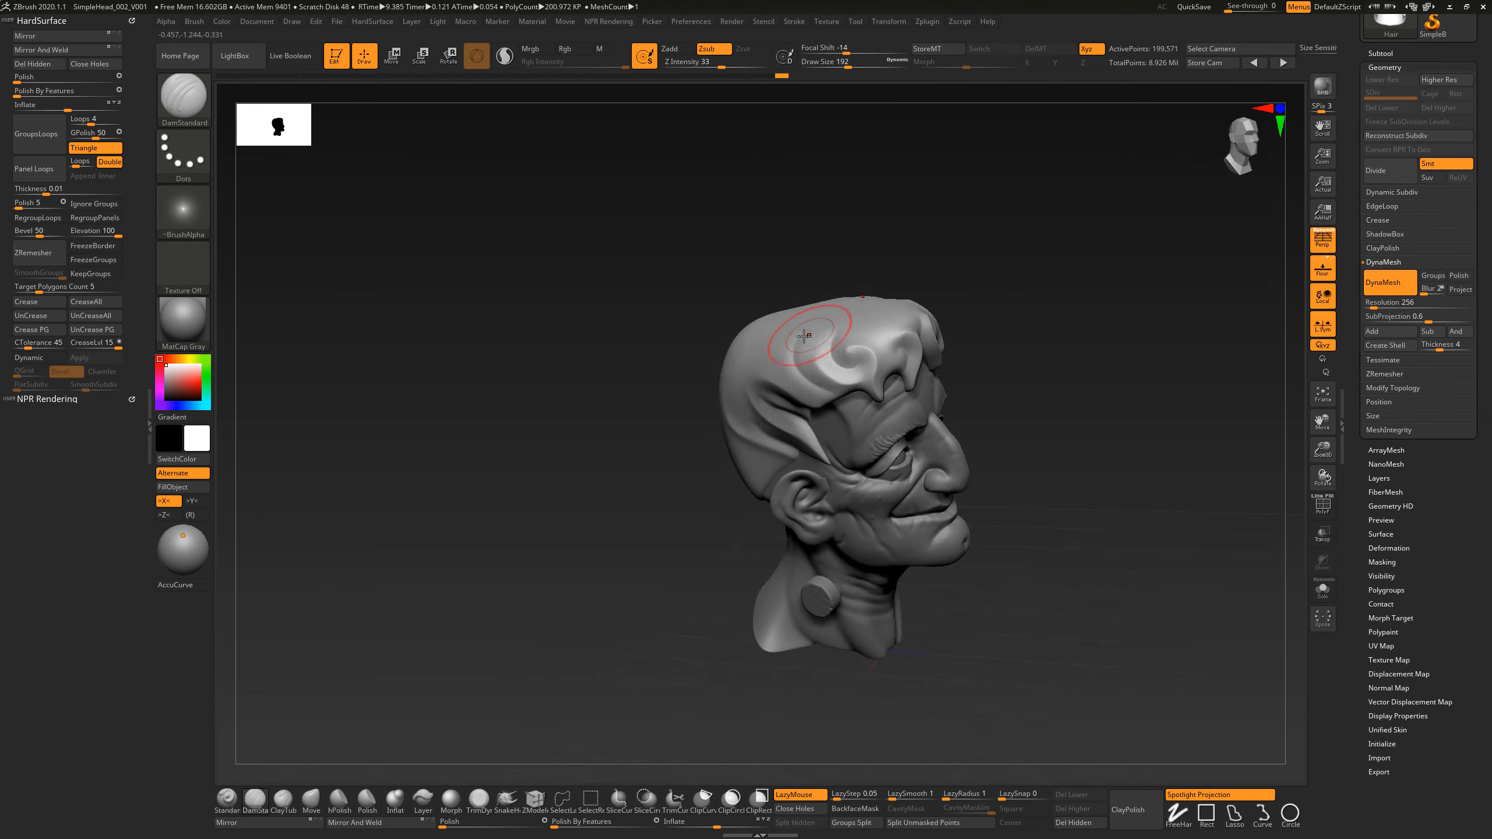
{"action": "key", "text": "shift"}
Reshape the front edge of the hair in profile with the Move brush, reducing the draw size from 372 to 311
{"action": "mouse_move", "coordinate": [1052, 340]}
{"action": "left_mouse_down"}
{"action": "mouse_move", "coordinate": [999, 353]}
{"action": "mouse_move", "coordinate": [1069, 387]}
{"action": "mouse_move", "coordinate": [1065, 410]}
{"action": "mouse_move", "coordinate": [1100, 398]}
{"action": "mouse_move", "coordinate": [1058, 393]}
{"action": "mouse_move", "coordinate": [1075, 410]}
{"action": "mouse_move", "coordinate": [965, 387]}
{"action": "left_mouse_up"}
{"action": "key", "text": "s"}
{"action": "key", "text": "b"}
{"action": "key", "text": "m"}
{"action": "key", "text": "v"}
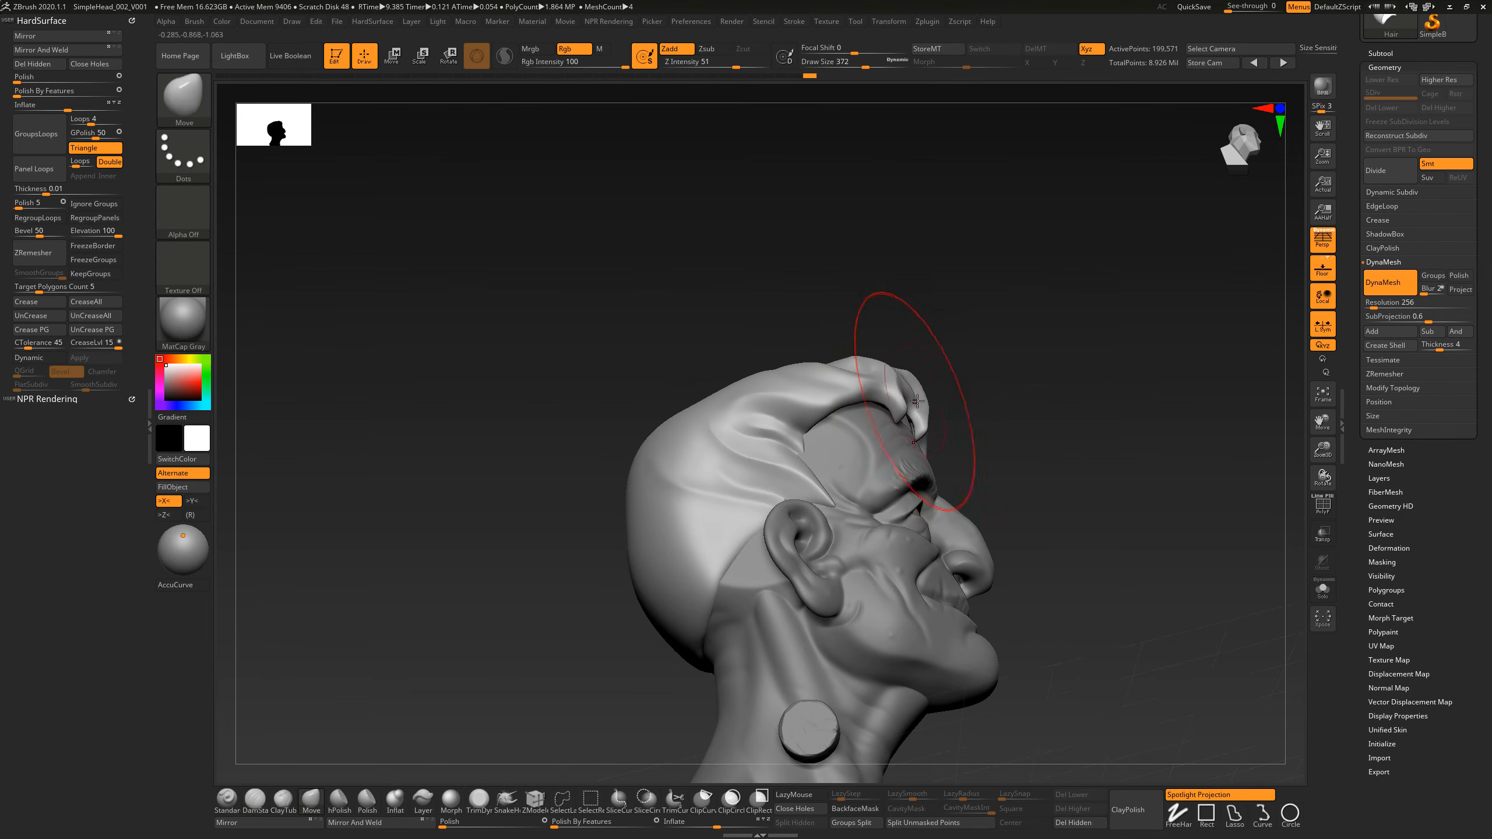
{"action": "key", "text": "s"}
{"action": "mouse_move", "coordinate": [914, 401]}
{"action": "left_mouse_down"}
{"action": "mouse_move", "coordinate": [993, 421]}
{"action": "mouse_move", "coordinate": [925, 438]}
{"action": "left_mouse_up"}
{"action": "key", "text": "s"}
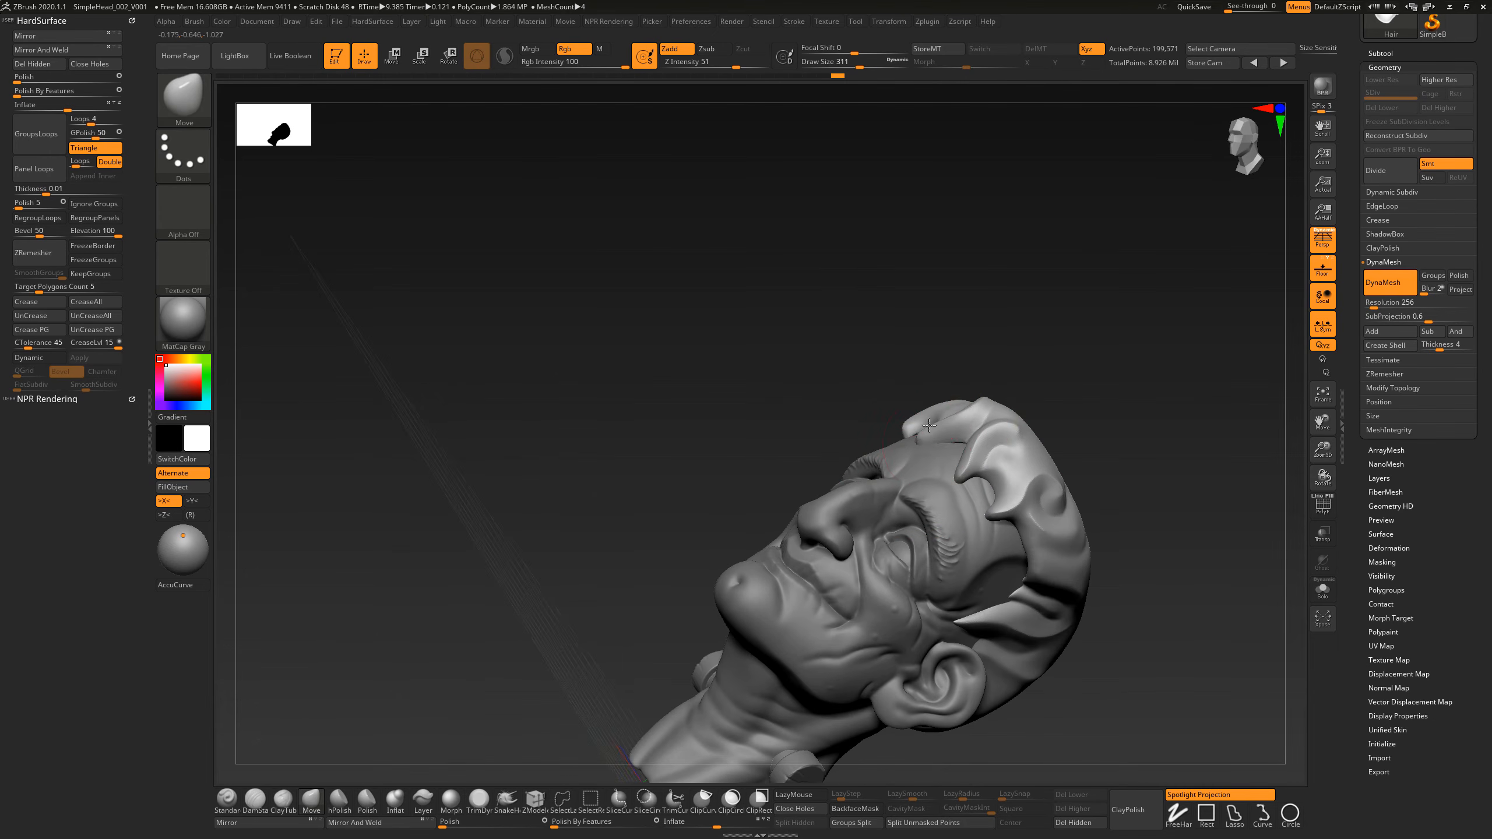
Adjust the shape of the front hair locks over the forehead with the Move brush, reducing its draw size to 158
{"action": "left_click_drag", "start_coordinate": [1004, 370], "coordinate": [959, 355]}
{"action": "left_click_drag", "start_coordinate": [962, 326], "coordinate": [999, 376], "text": "alt"}
{"action": "key", "text": "s"}
{"action": "mouse_move", "coordinate": [822, 427]}
{"action": "left_mouse_down"}
{"action": "mouse_move", "coordinate": [805, 427]}
{"action": "mouse_move", "coordinate": [881, 353]}
{"action": "mouse_move", "coordinate": [986, 303]}
{"action": "mouse_move", "coordinate": [1019, 353]}
{"action": "mouse_move", "coordinate": [1007, 347]}
{"action": "mouse_move", "coordinate": [1048, 455]}
{"action": "left_mouse_up"}
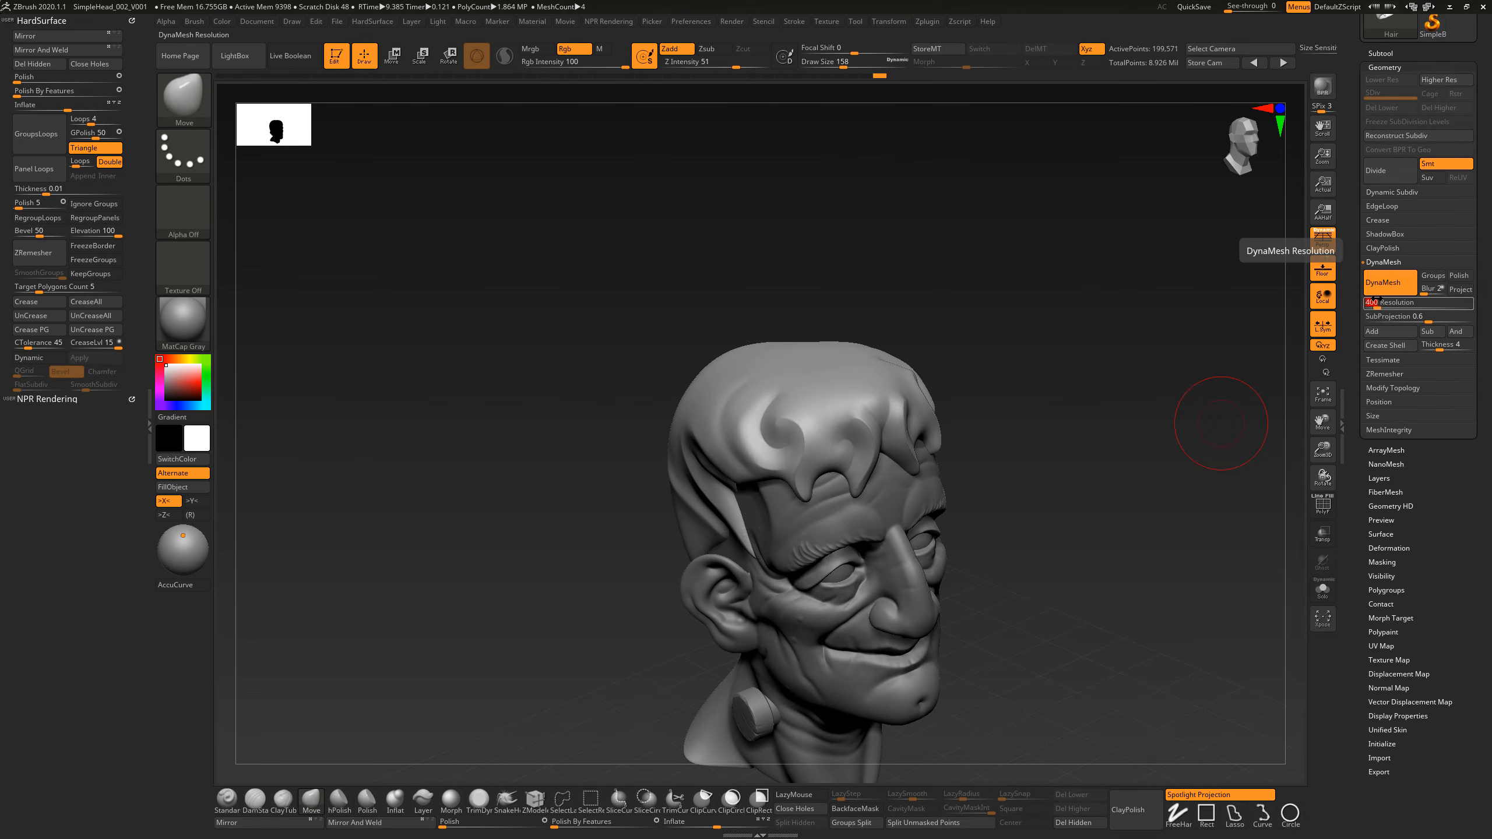
Set the hair's DynaMesh resolution to 400
{"action": "key", "text": "Return"}
{"action": "mouse_move", "coordinate": [1042, 436]}
{"action": "left_mouse_down"}
{"action": "mouse_move", "coordinate": [1090, 405]}
{"action": "mouse_move", "coordinate": [1074, 449]}
{"action": "mouse_move", "coordinate": [992, 472]}
{"action": "mouse_move", "coordinate": [1045, 413]}
{"action": "mouse_move", "coordinate": [1093, 413]}
{"action": "mouse_move", "coordinate": [1032, 445]}
{"action": "left_mouse_up"}
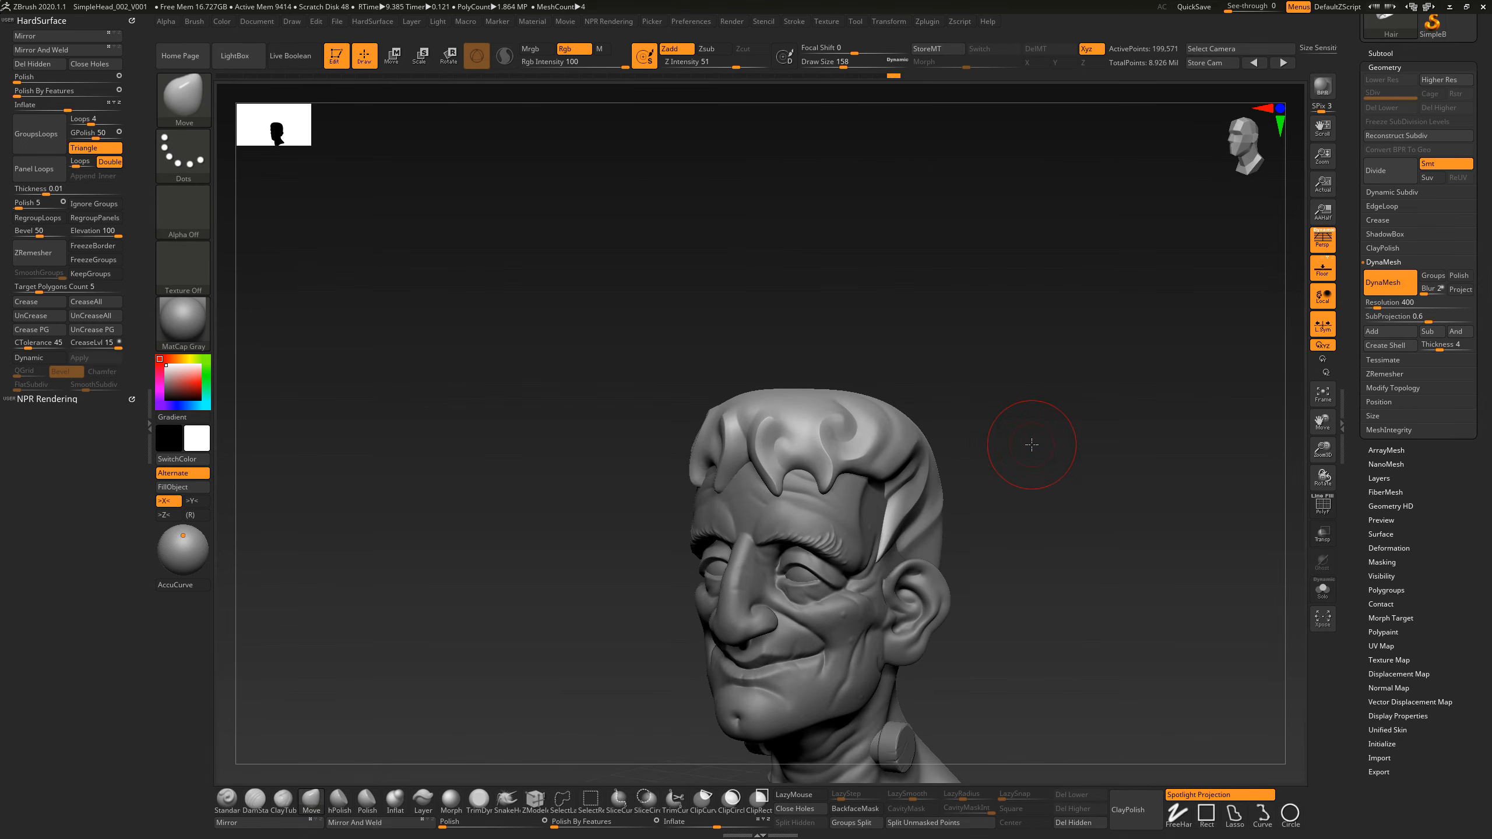
Append a Sphere3D as a new subtool and make it the active one
{"action": "left_click_drag", "start_coordinate": [1353, 126], "coordinate": [1353, 225]}
{"action": "left_click", "coordinate": [1388, 214]}
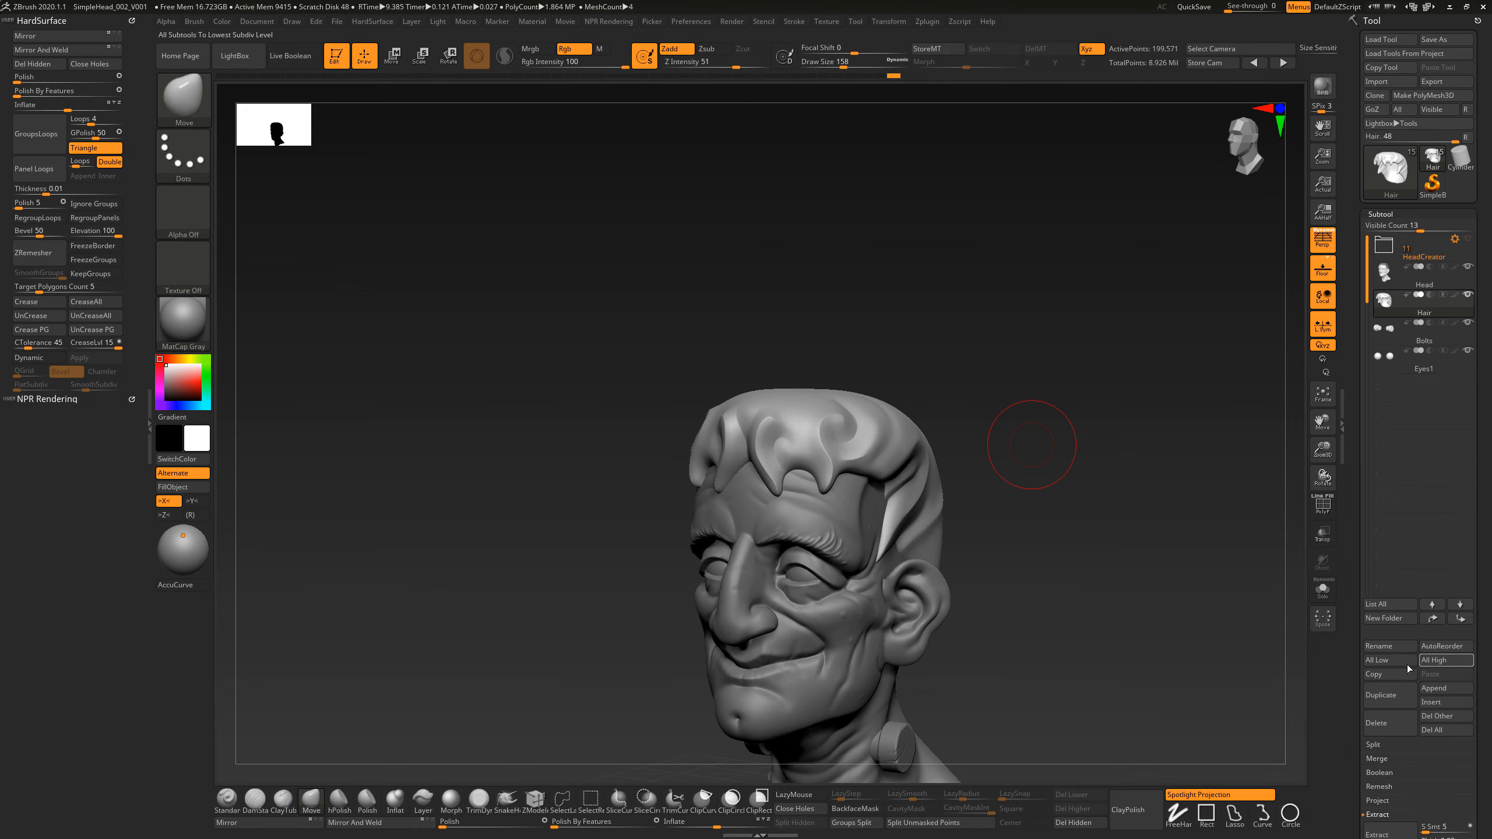
{"action": "left_click", "coordinate": [1445, 688]}
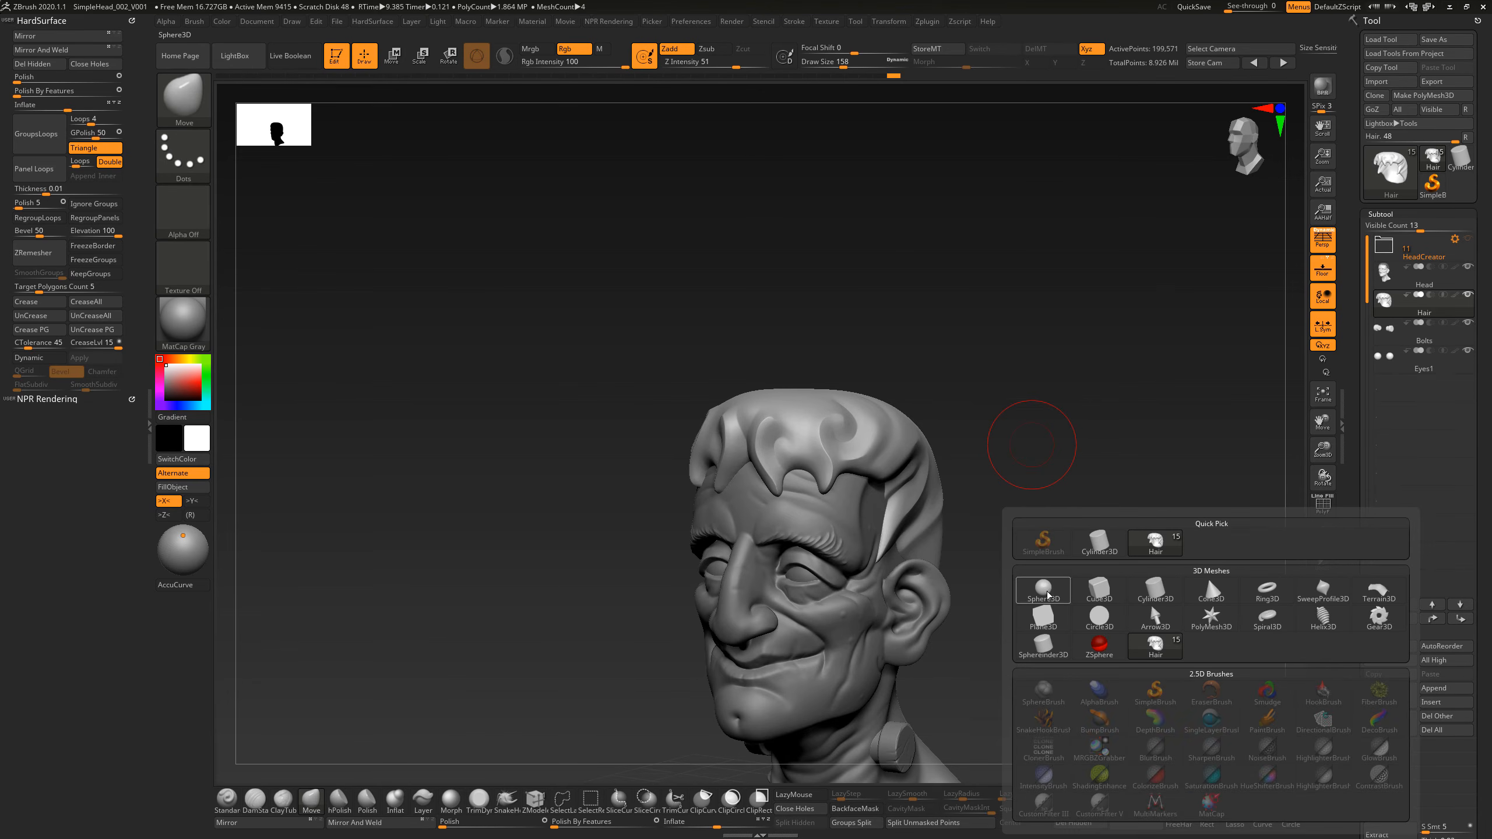
{"action": "left_click", "coordinate": [1205, 575]}
{"action": "left_click", "coordinate": [1393, 385]}
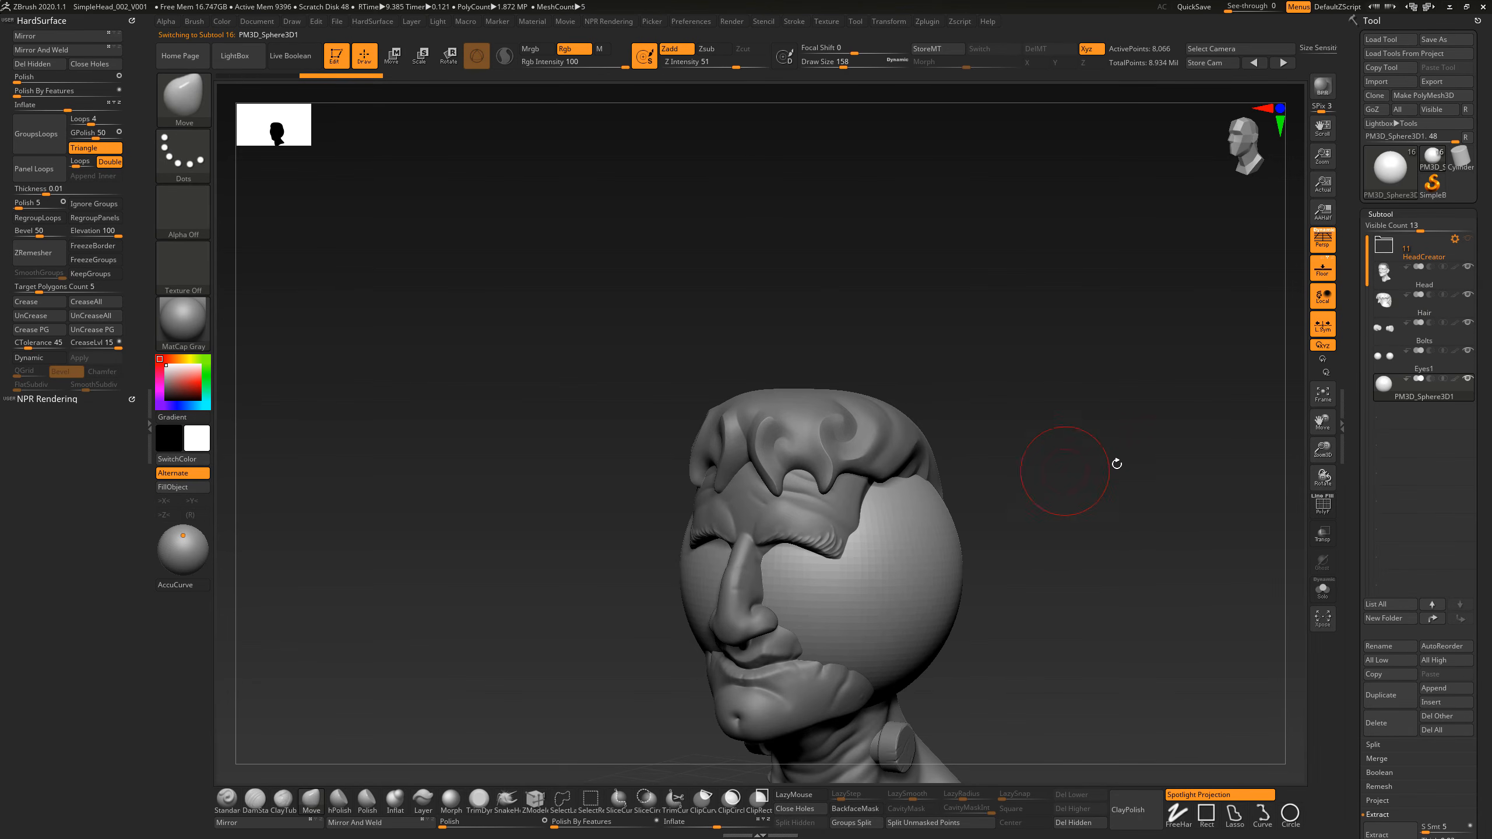
Rename the new sphere subtool to HairPiece_001
{"action": "left_click", "coordinate": [1399, 645]}
{"action": "type", "text": "H"}
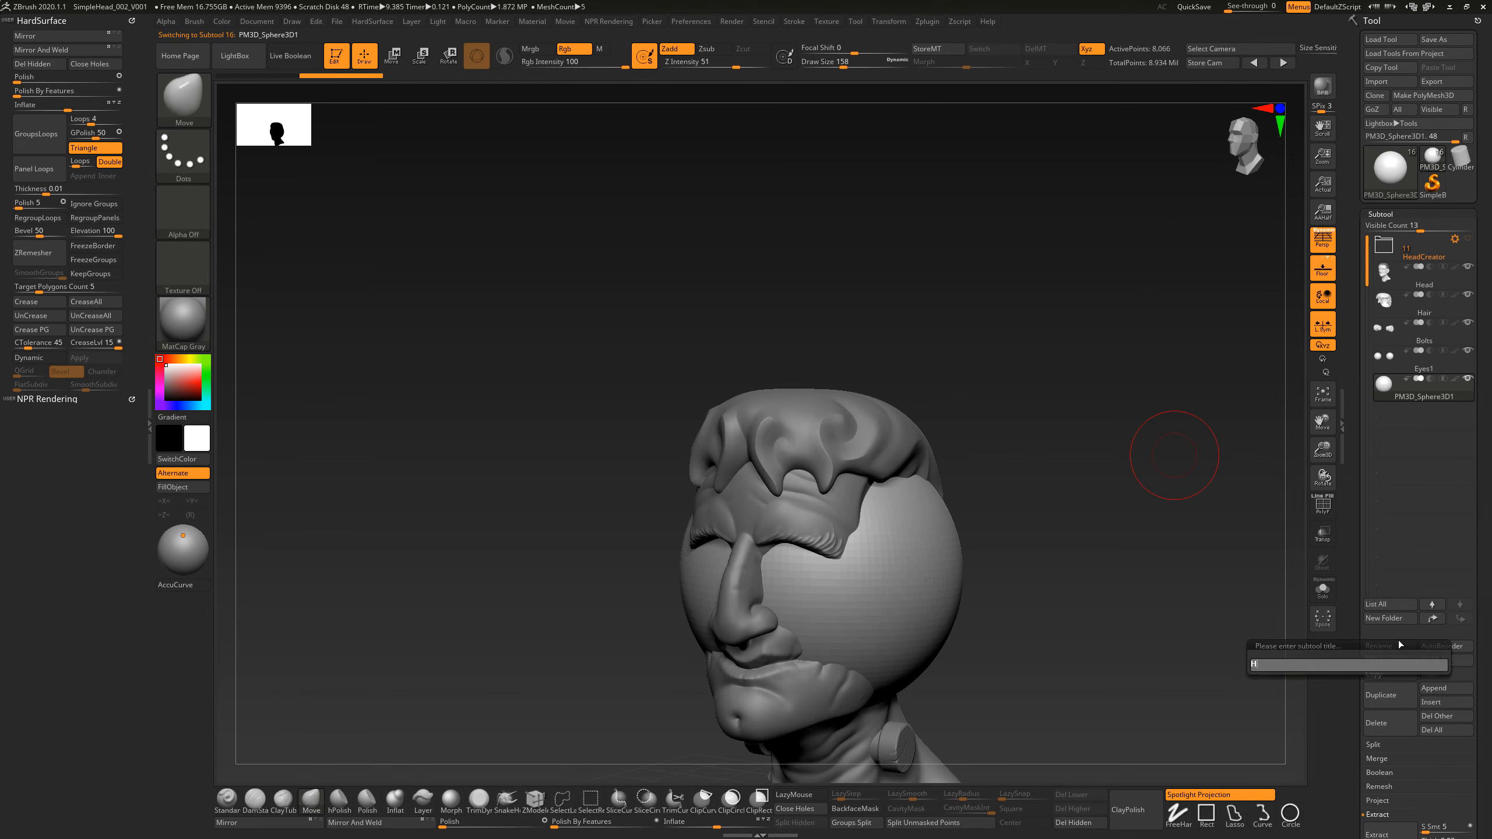
{"action": "type", "text": "airPiece_001"}
{"action": "key", "text": "Return"}
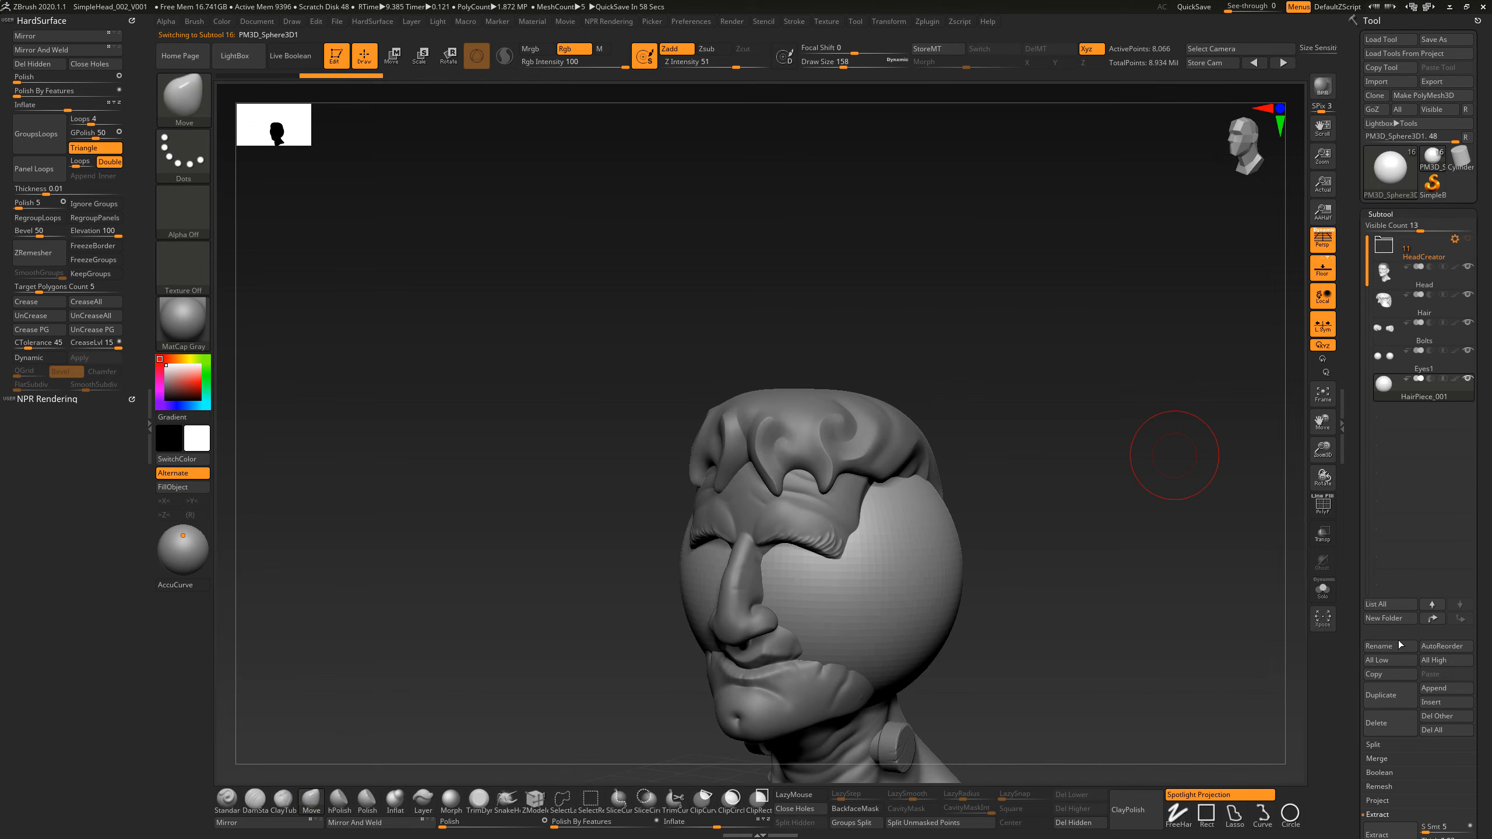
Shrink the sphere, place it in front of the face and stretch it into an upright elongated ellipsoid
{"action": "left_click", "coordinate": [392, 59]}
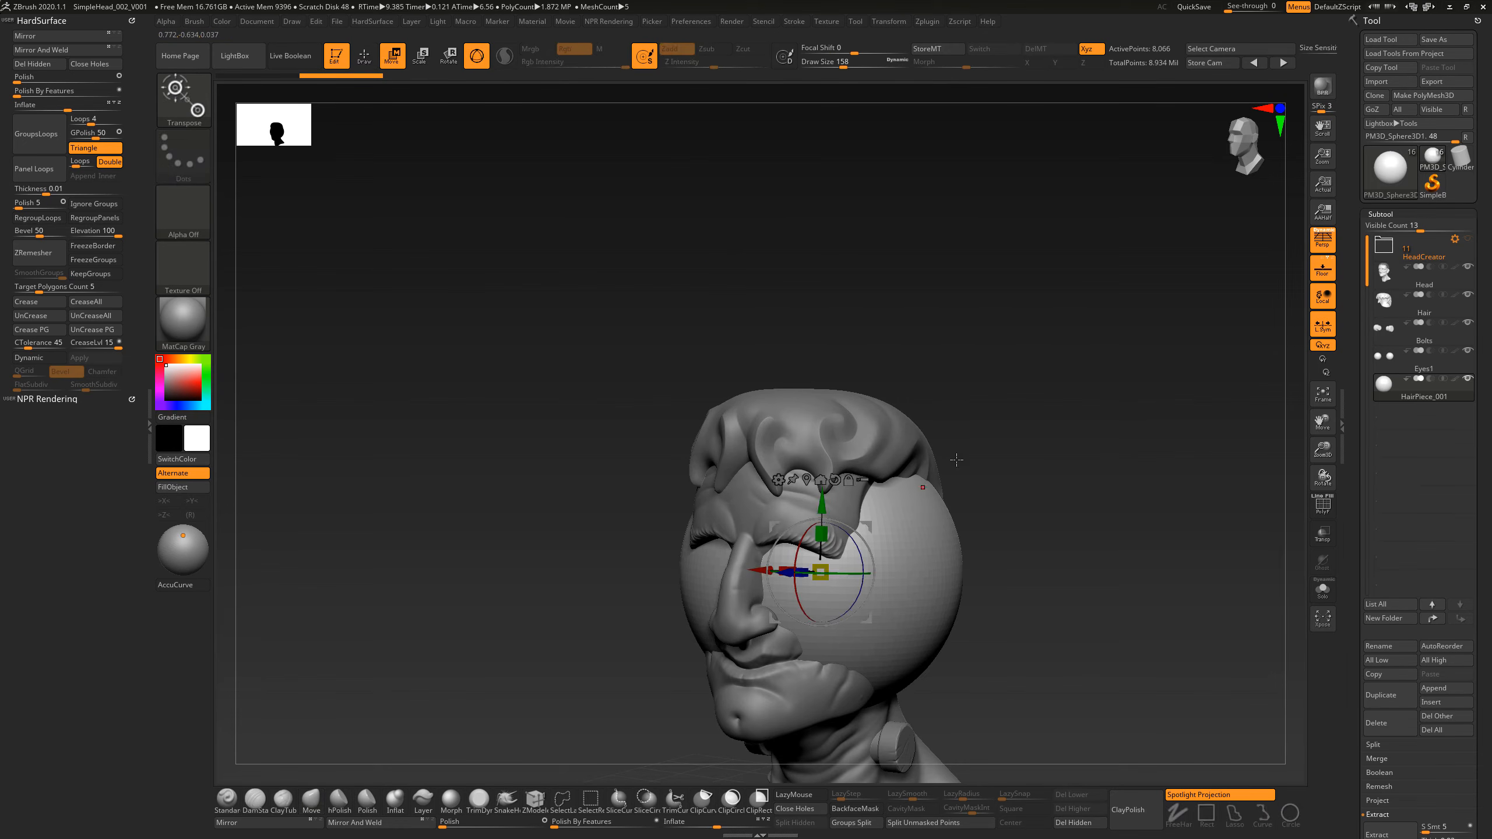
{"action": "left_click_drag", "start_coordinate": [776, 530], "coordinate": [545, 670]}
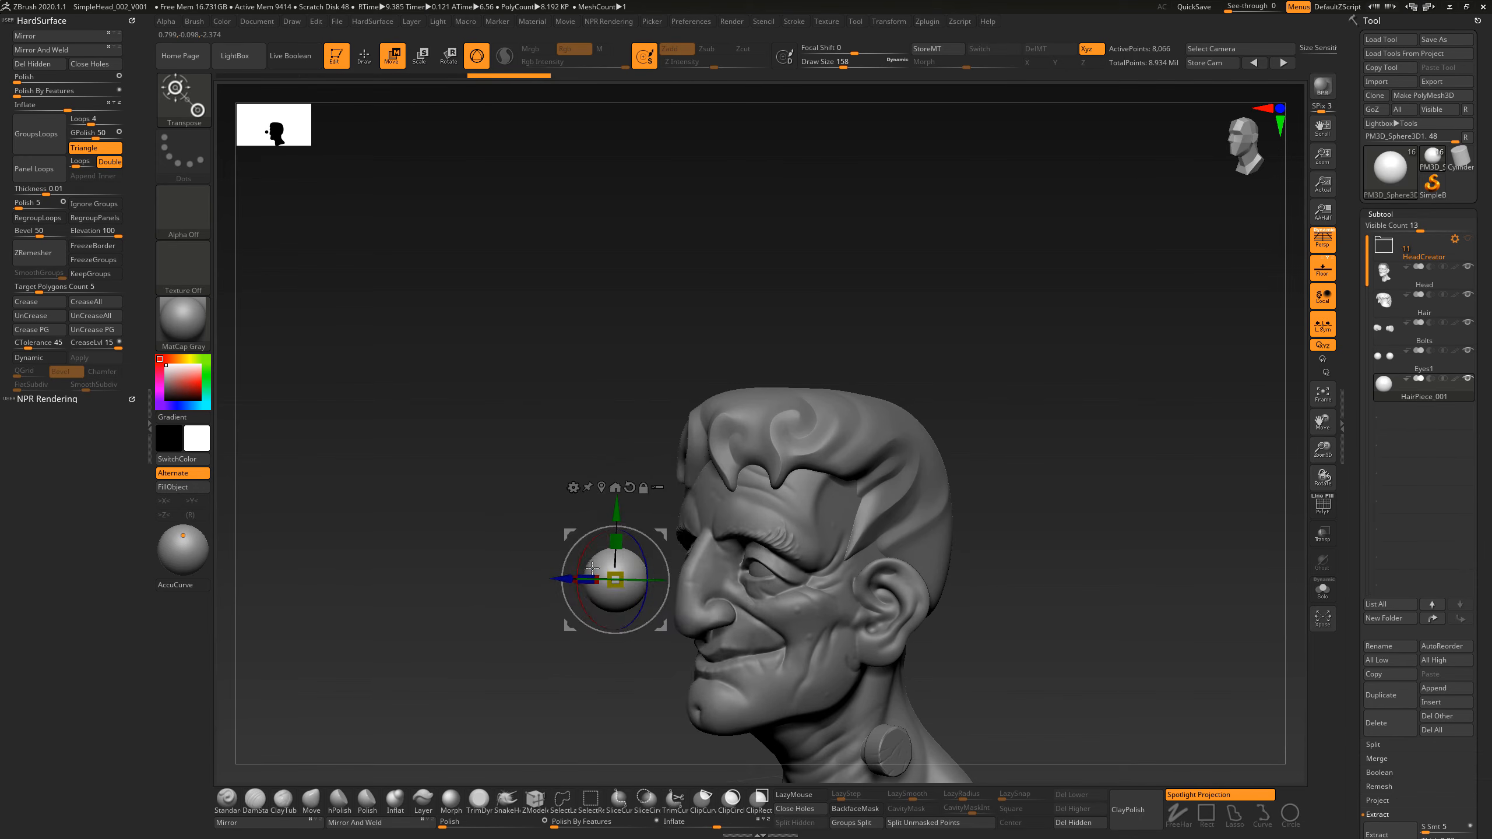
{"action": "left_click_drag", "start_coordinate": [642, 414], "coordinate": [642, 517]}
{"action": "left_click_drag", "start_coordinate": [587, 593], "coordinate": [618, 510]}
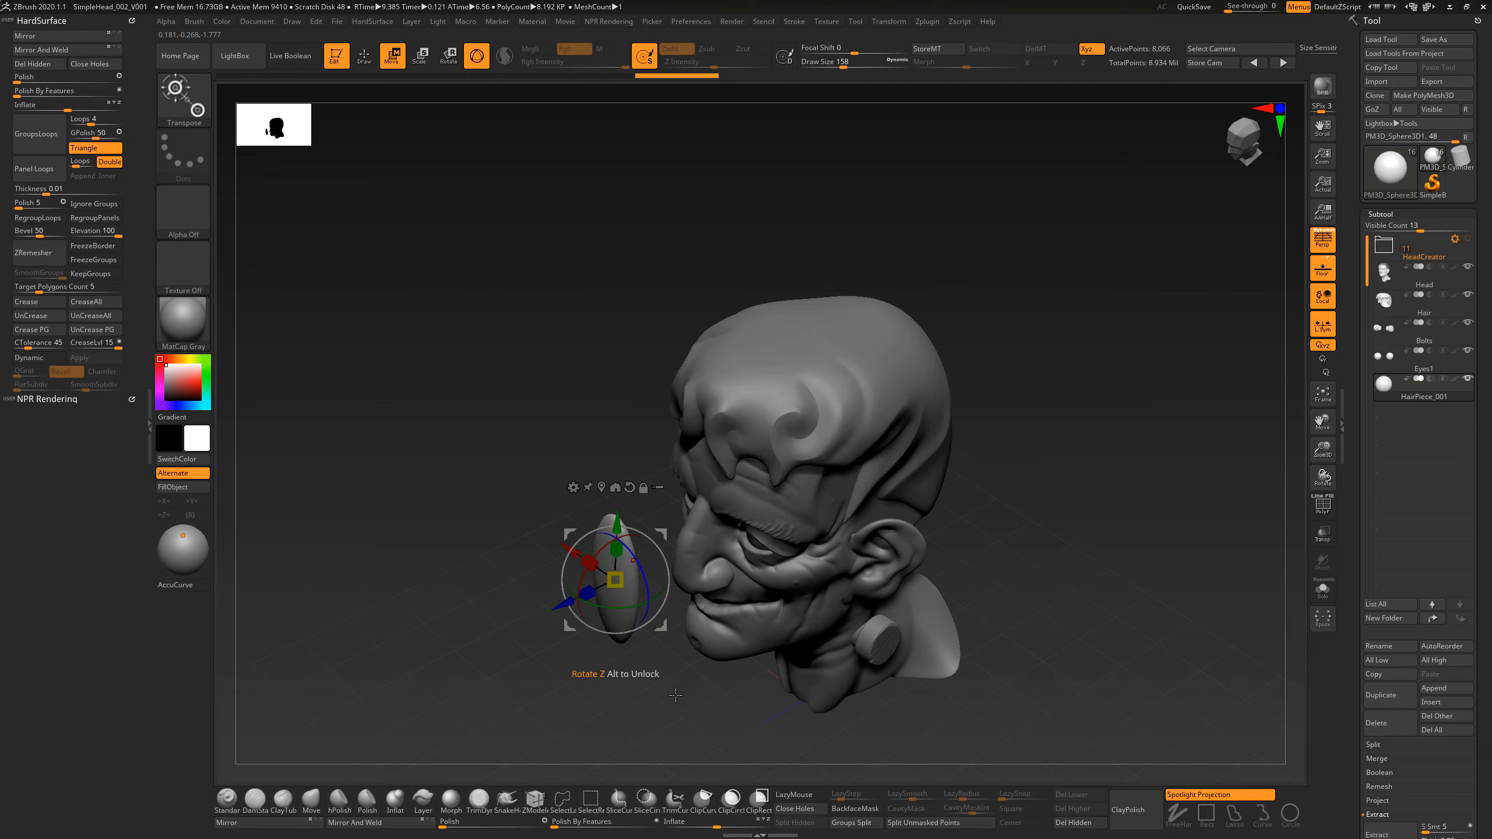
Place the ellipsoid against the front of the hair beside the centre and tilt it about 33 degrees to follow the locks
{"action": "left_click_drag", "start_coordinate": [675, 695], "coordinate": [741, 667], "text": "shift"}
{"action": "left_click_drag", "start_coordinate": [615, 580], "coordinate": [606, 601]}
{"action": "left_click_drag", "start_coordinate": [810, 553], "coordinate": [920, 494], "text": "alt"}
{"action": "left_click_drag", "start_coordinate": [714, 482], "coordinate": [972, 212]}
{"action": "left_click_drag", "start_coordinate": [780, 346], "coordinate": [833, 292]}
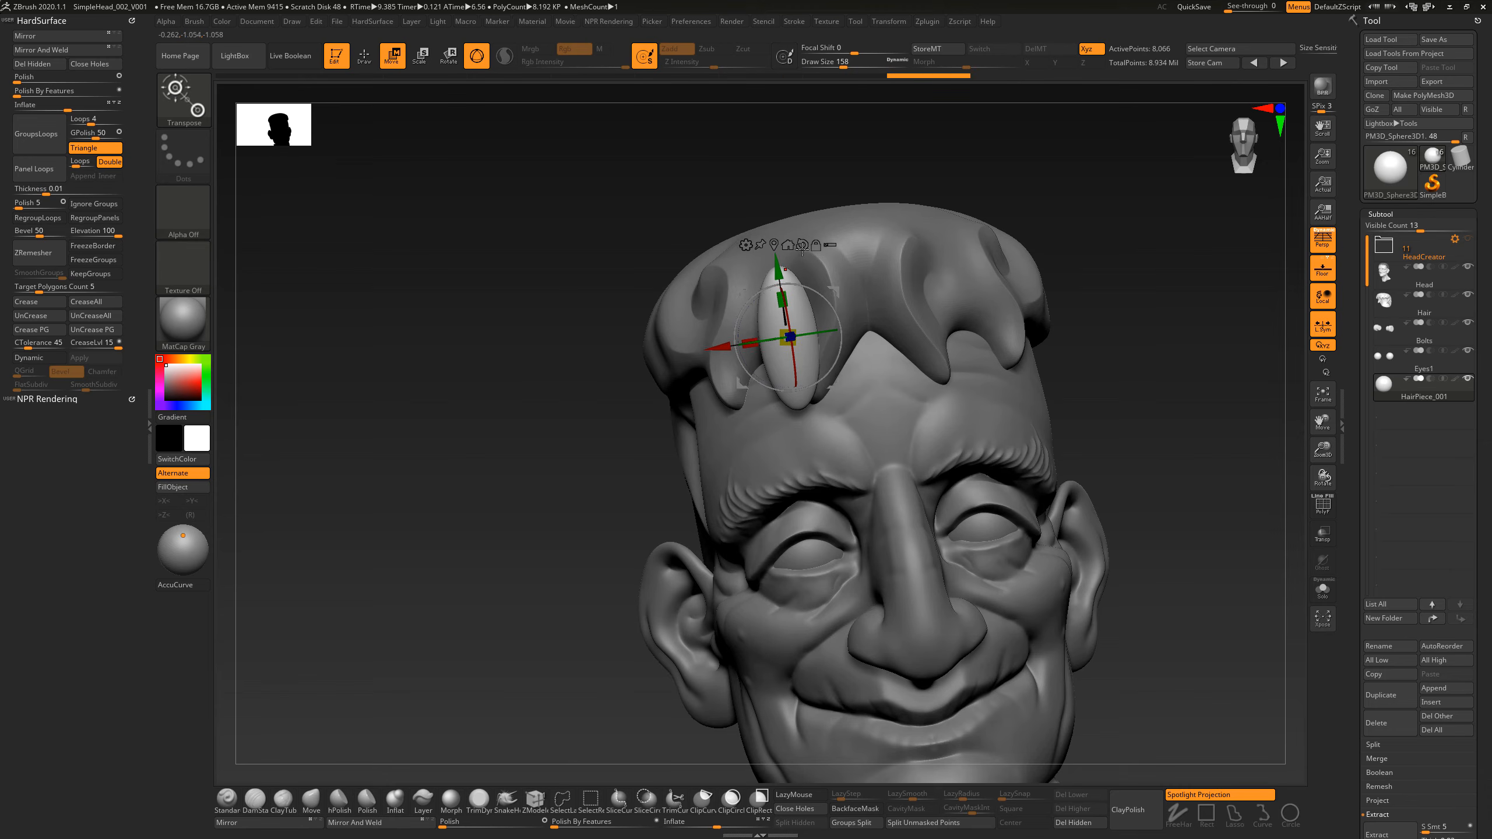
{"action": "left_click_drag", "start_coordinate": [877, 189], "coordinate": [873, 187], "text": "shift"}
{"action": "left_click_drag", "start_coordinate": [809, 288], "coordinate": [833, 308]}
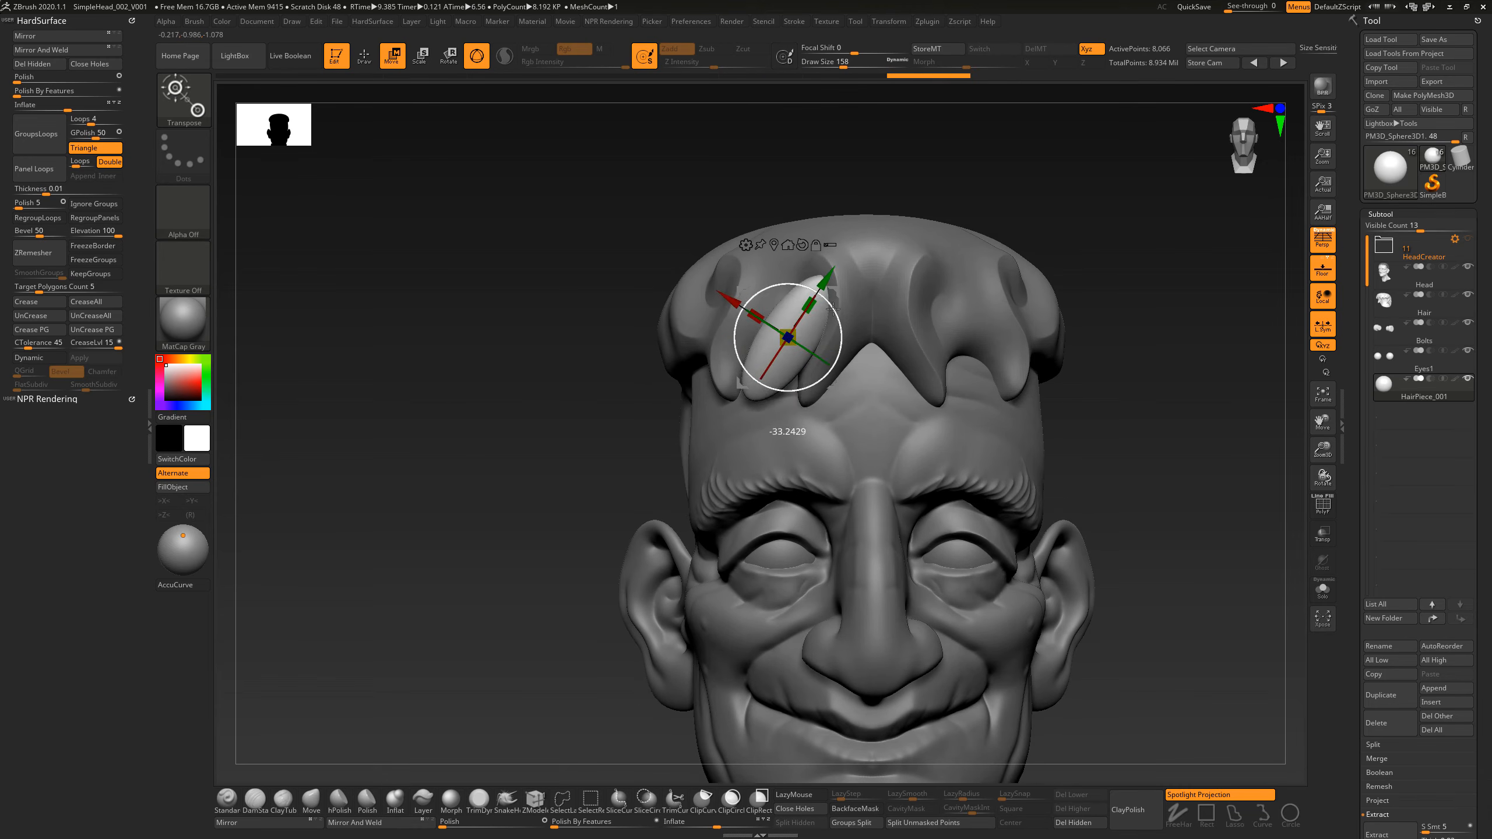
{"action": "left_click_drag", "start_coordinate": [933, 190], "coordinate": [596, 122]}
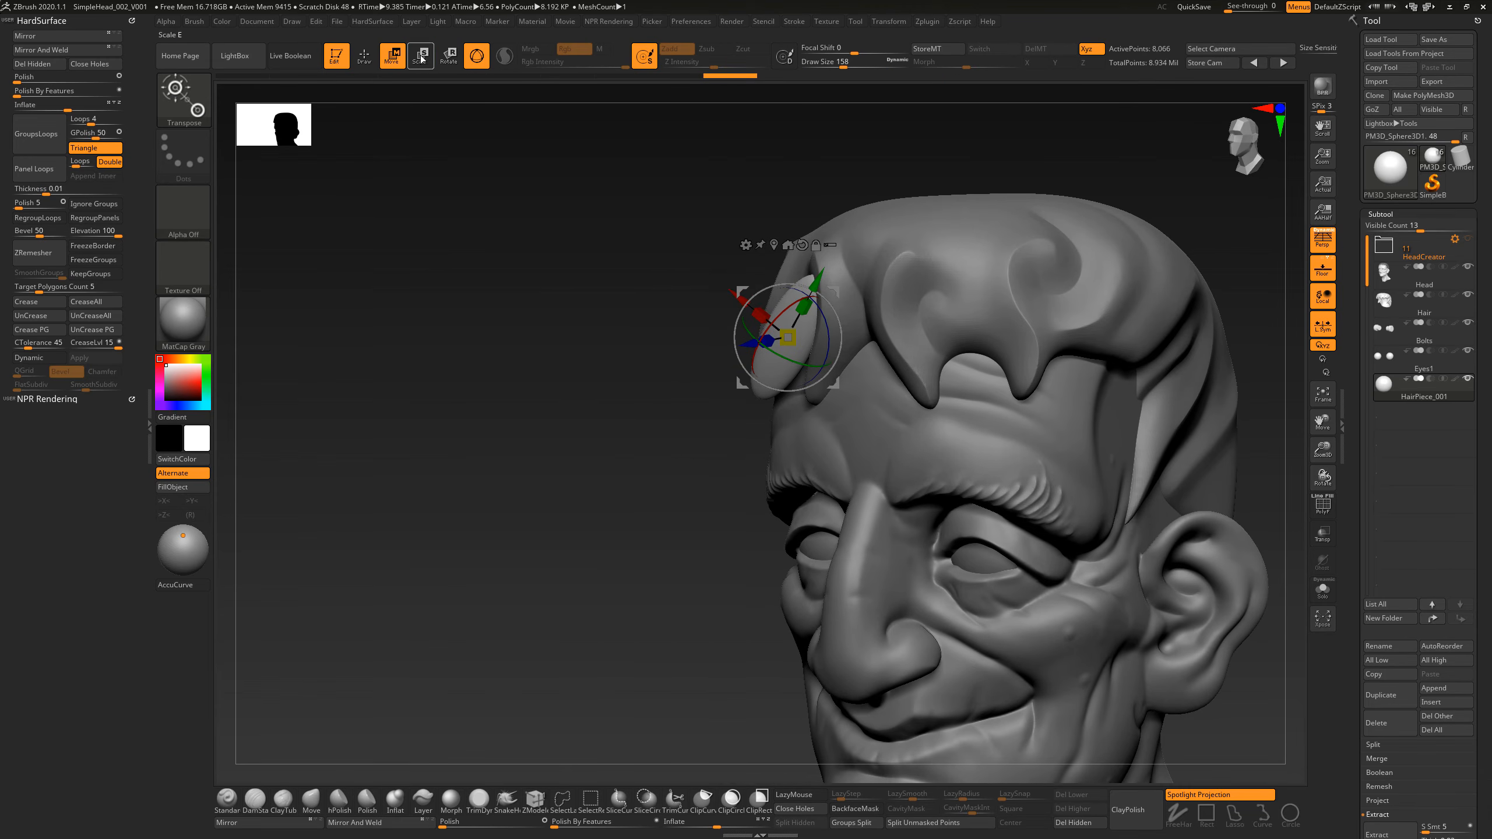
Pull the ellipsoid into a longer curved strand hanging over the forehead with the Move brush, draw size 158
{"action": "key", "text": "q"}
{"action": "left_click_drag", "start_coordinate": [666, 526], "coordinate": [763, 532]}
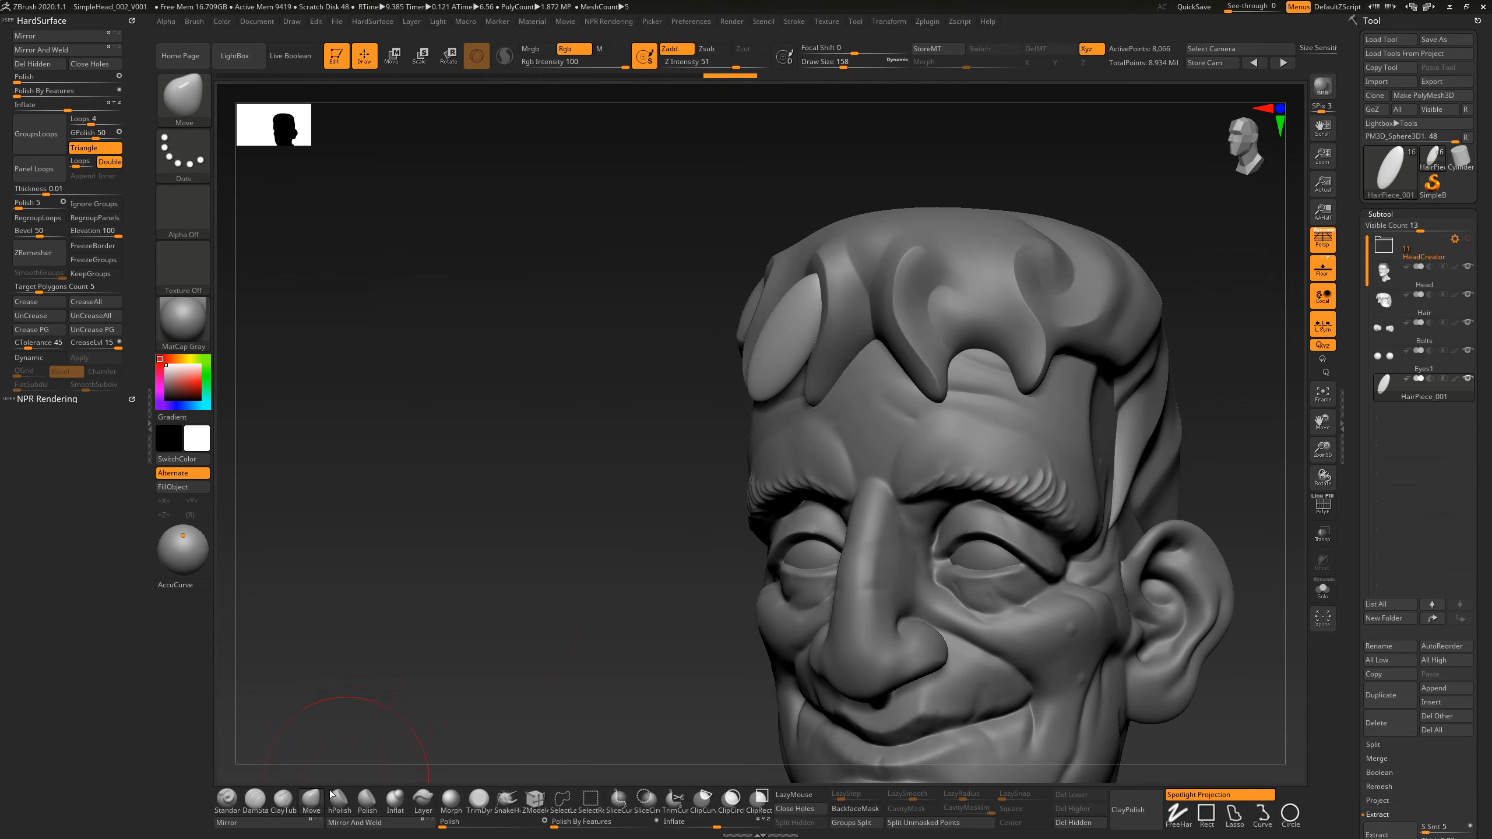
{"action": "left_click", "coordinate": [311, 801]}
{"action": "left_click_drag", "start_coordinate": [647, 364], "coordinate": [766, 386]}
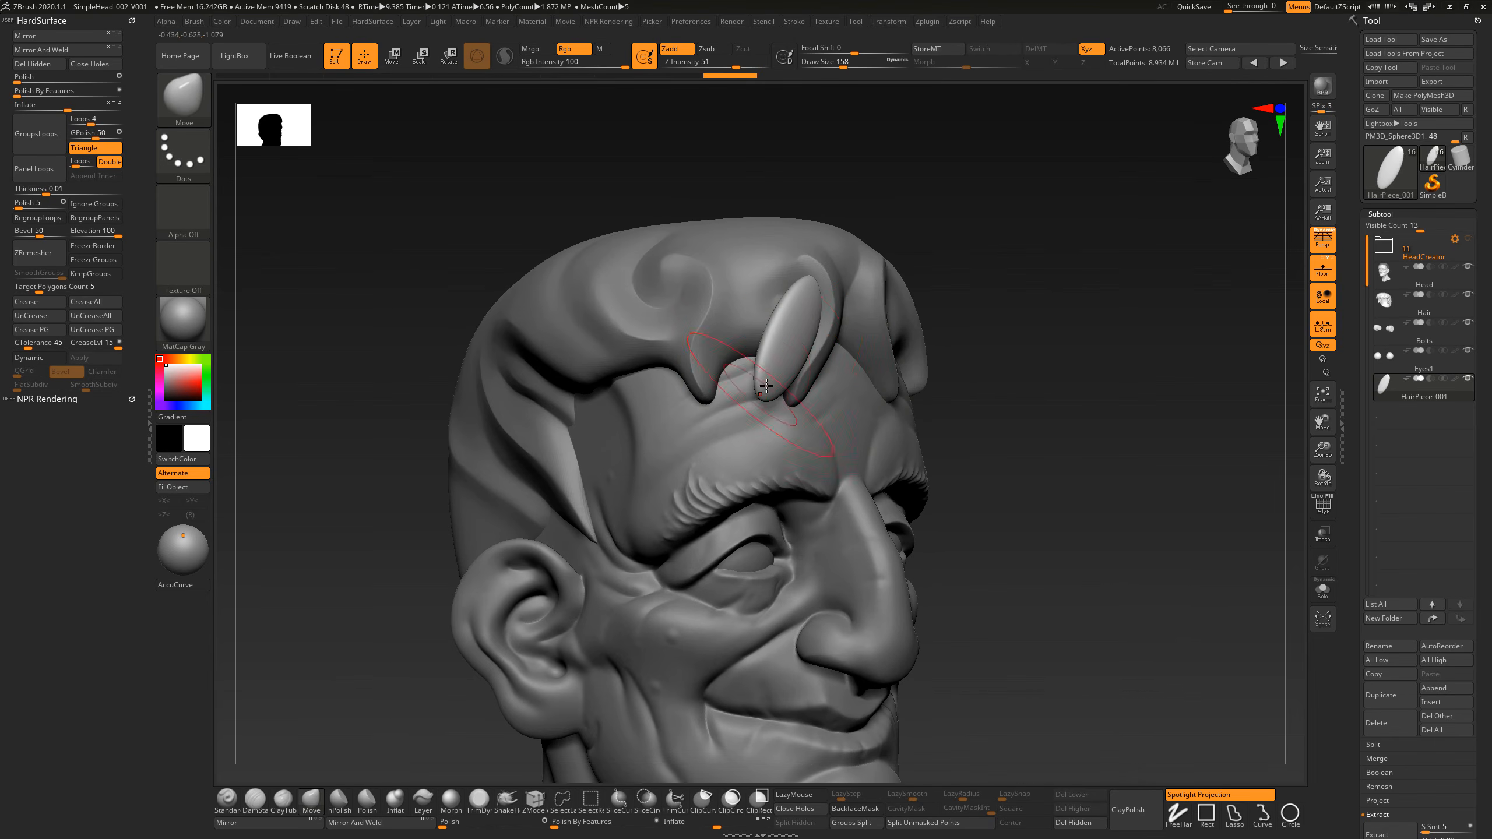
{"action": "left_click_drag", "start_coordinate": [972, 315], "coordinate": [822, 320]}
{"action": "left_click_drag", "start_coordinate": [763, 382], "coordinate": [758, 420]}
{"action": "left_click_drag", "start_coordinate": [790, 353], "coordinate": [759, 342]}
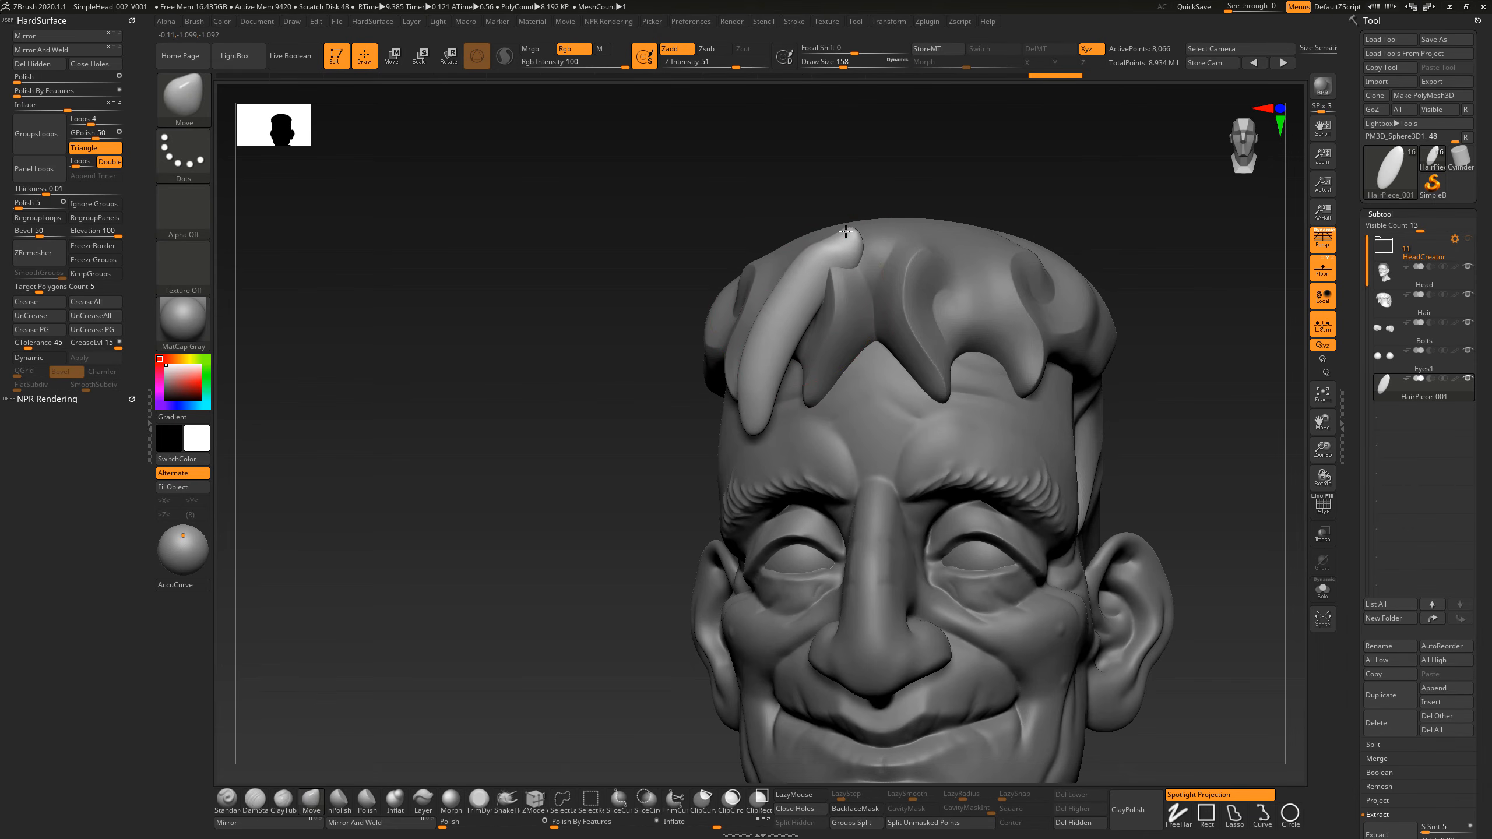
Bend the upper part of the strand to follow the front contour of the hair with a larger Move brush
{"action": "key", "text": "shift"}
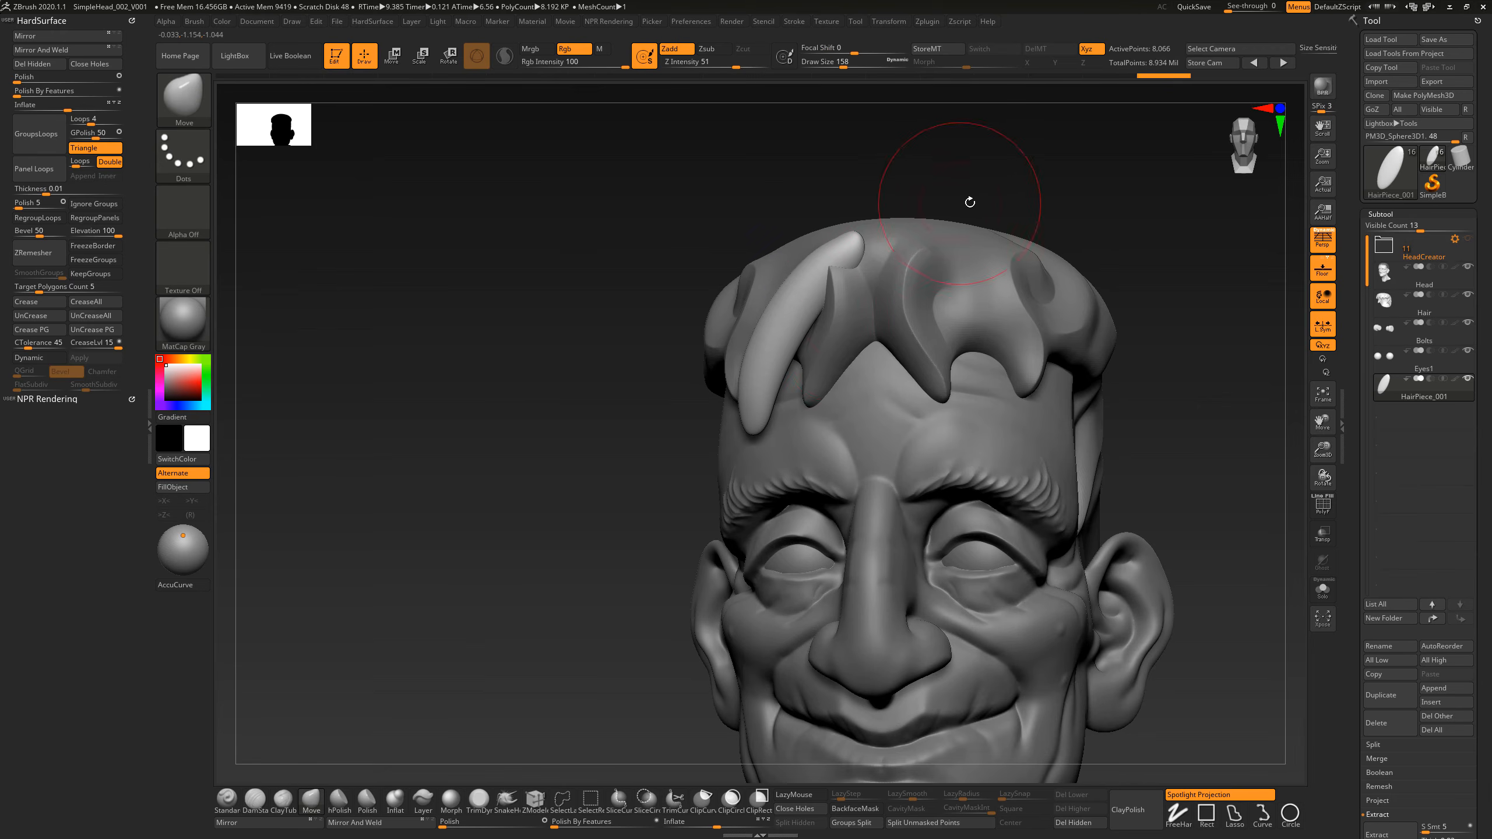
{"action": "mouse_move", "coordinate": [969, 203]}
{"action": "left_mouse_down"}
{"action": "mouse_move", "coordinate": [878, 330]}
{"action": "mouse_move", "coordinate": [890, 318]}
{"action": "left_mouse_up"}
{"action": "key", "text": "s"}
{"action": "left_click_drag", "start_coordinate": [874, 388], "coordinate": [853, 383]}
{"action": "mouse_move", "coordinate": [870, 313]}
{"action": "left_mouse_down"}
{"action": "mouse_move", "coordinate": [890, 286]}
{"action": "mouse_move", "coordinate": [872, 278]}
{"action": "left_mouse_up"}
{"action": "mouse_move", "coordinate": [963, 265]}
{"action": "left_mouse_down"}
{"action": "mouse_move", "coordinate": [900, 276]}
{"action": "mouse_move", "coordinate": [841, 226]}
{"action": "left_mouse_up"}
{"action": "mouse_move", "coordinate": [873, 282]}
{"action": "left_mouse_down"}
{"action": "mouse_move", "coordinate": [892, 271]}
{"action": "mouse_move", "coordinate": [873, 240]}
{"action": "mouse_move", "coordinate": [850, 239]}
{"action": "mouse_move", "coordinate": [891, 253]}
{"action": "left_mouse_up"}
Fit the strand's curve against the forehead hair with the Move brush at draw size 187 and smooth its upper end
{"action": "key", "text": "s"}
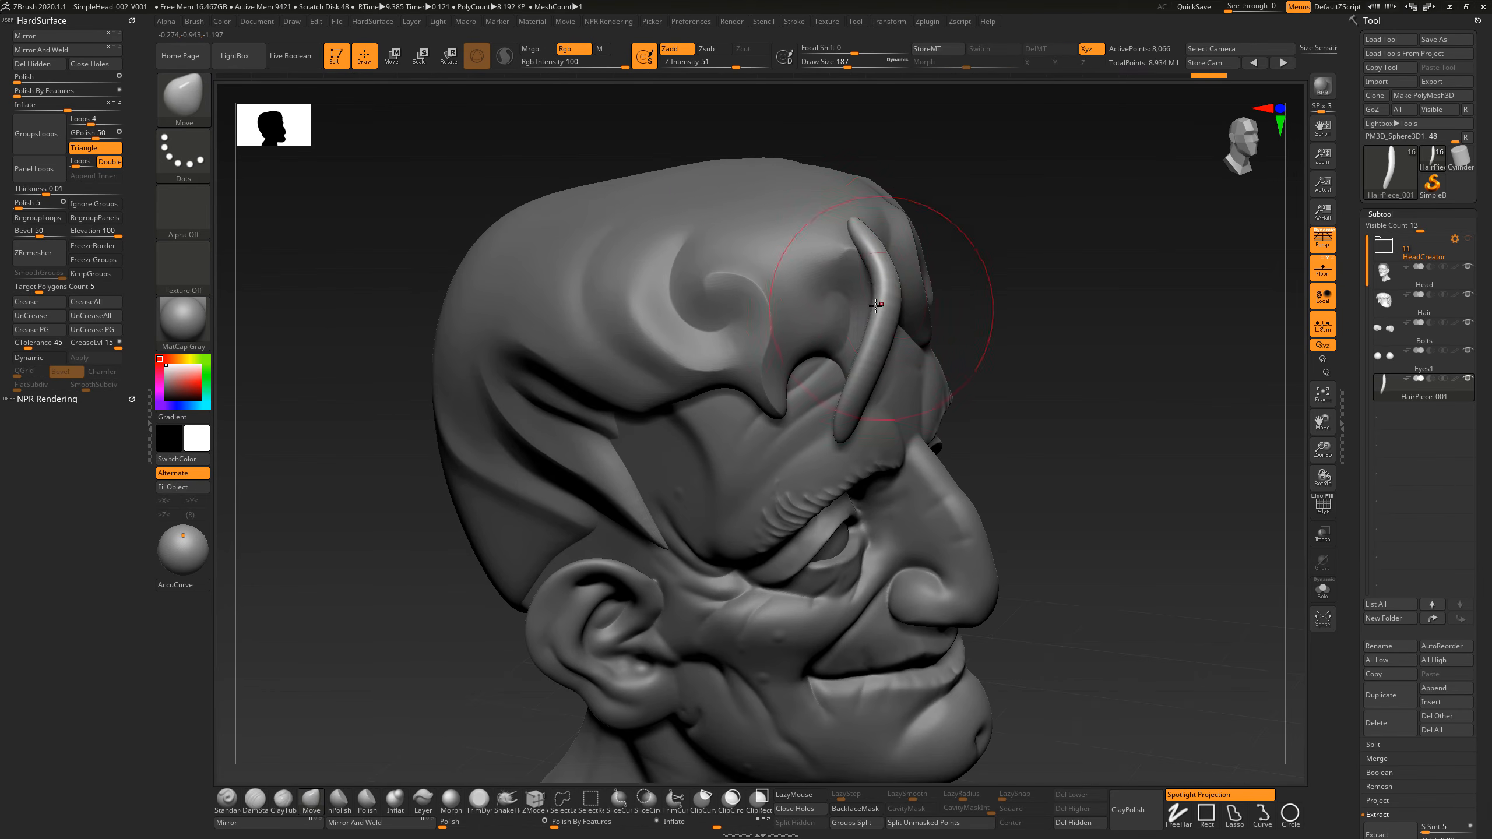
{"action": "left_click_drag", "start_coordinate": [875, 305], "coordinate": [887, 300]}
{"action": "left_click_drag", "start_coordinate": [972, 349], "coordinate": [1007, 318]}
{"action": "left_click_drag", "start_coordinate": [870, 323], "coordinate": [864, 290], "text": "shift"}
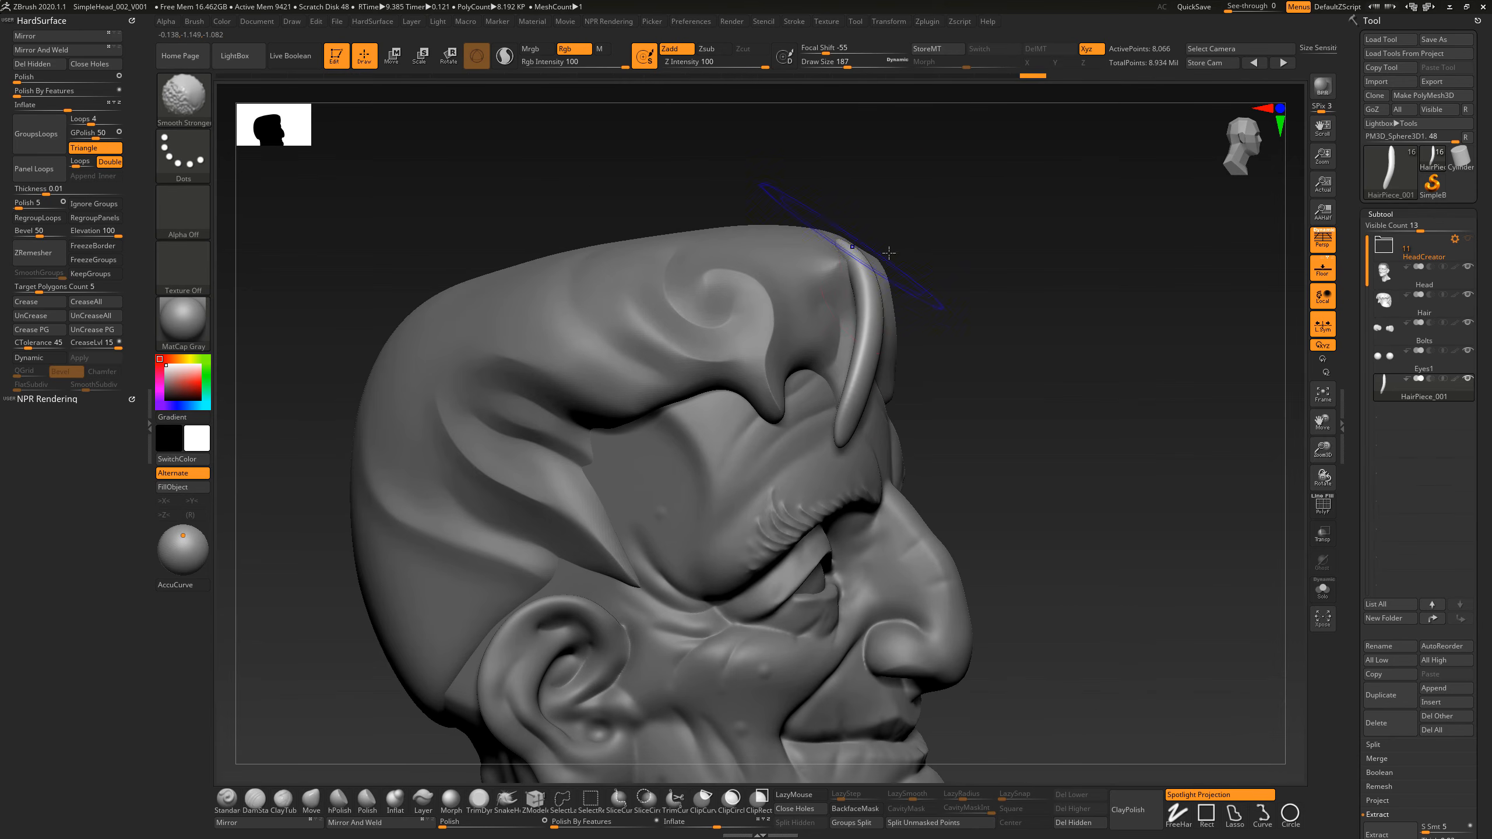
{"action": "left_click_drag", "start_coordinate": [1080, 282], "coordinate": [931, 285]}
{"action": "left_click_drag", "start_coordinate": [1024, 216], "coordinate": [981, 226]}
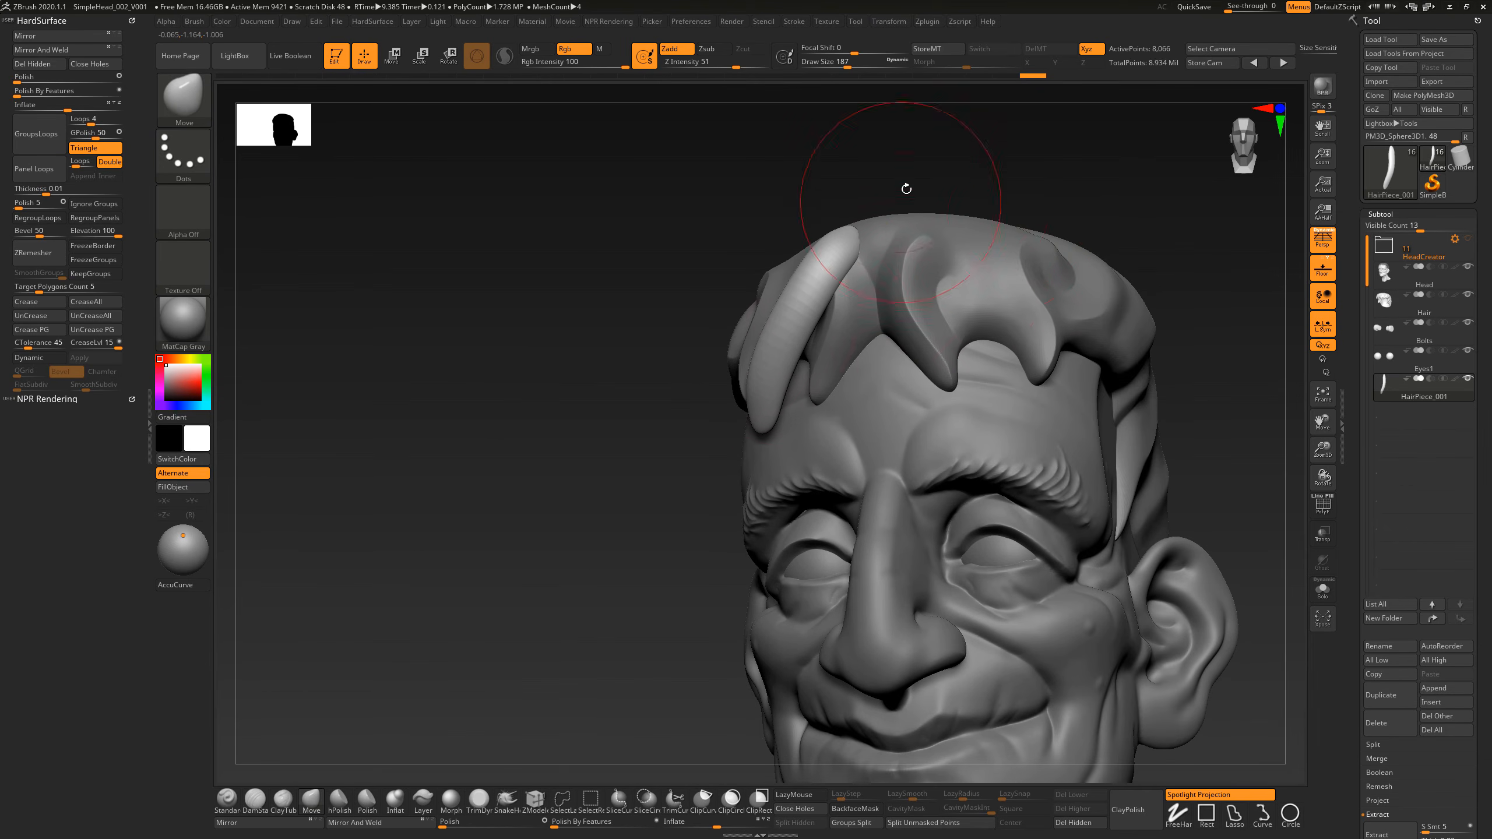
Bow the strand outward and tuck its upper end into the hair with the Move brush, draw size 268
{"action": "left_click_drag", "start_coordinate": [906, 189], "coordinate": [851, 194]}
{"action": "key", "text": "s"}
{"action": "left_click_drag", "start_coordinate": [793, 341], "coordinate": [775, 336]}
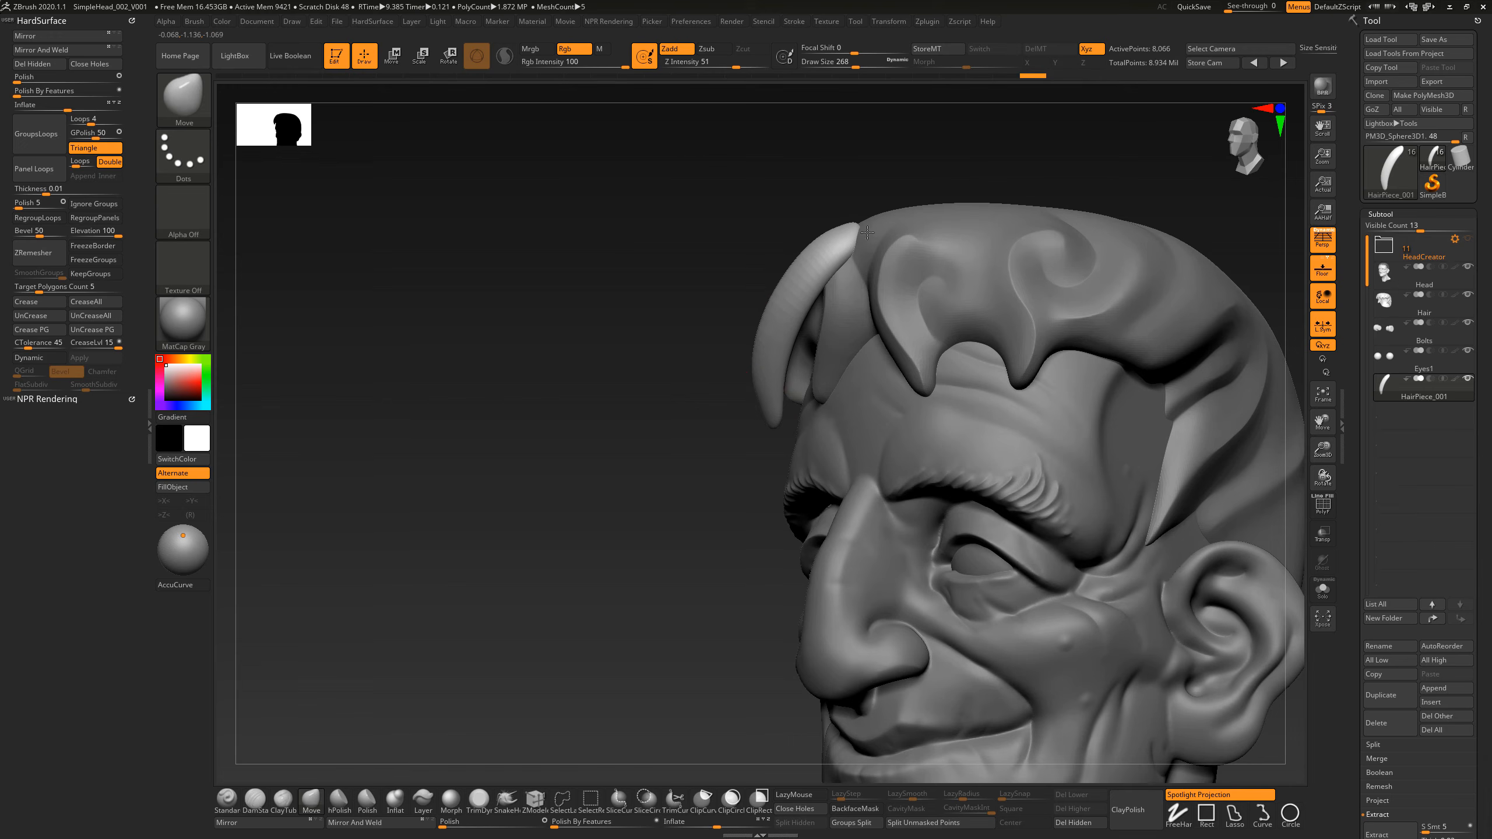
{"action": "left_click_drag", "start_coordinate": [867, 233], "coordinate": [879, 240]}
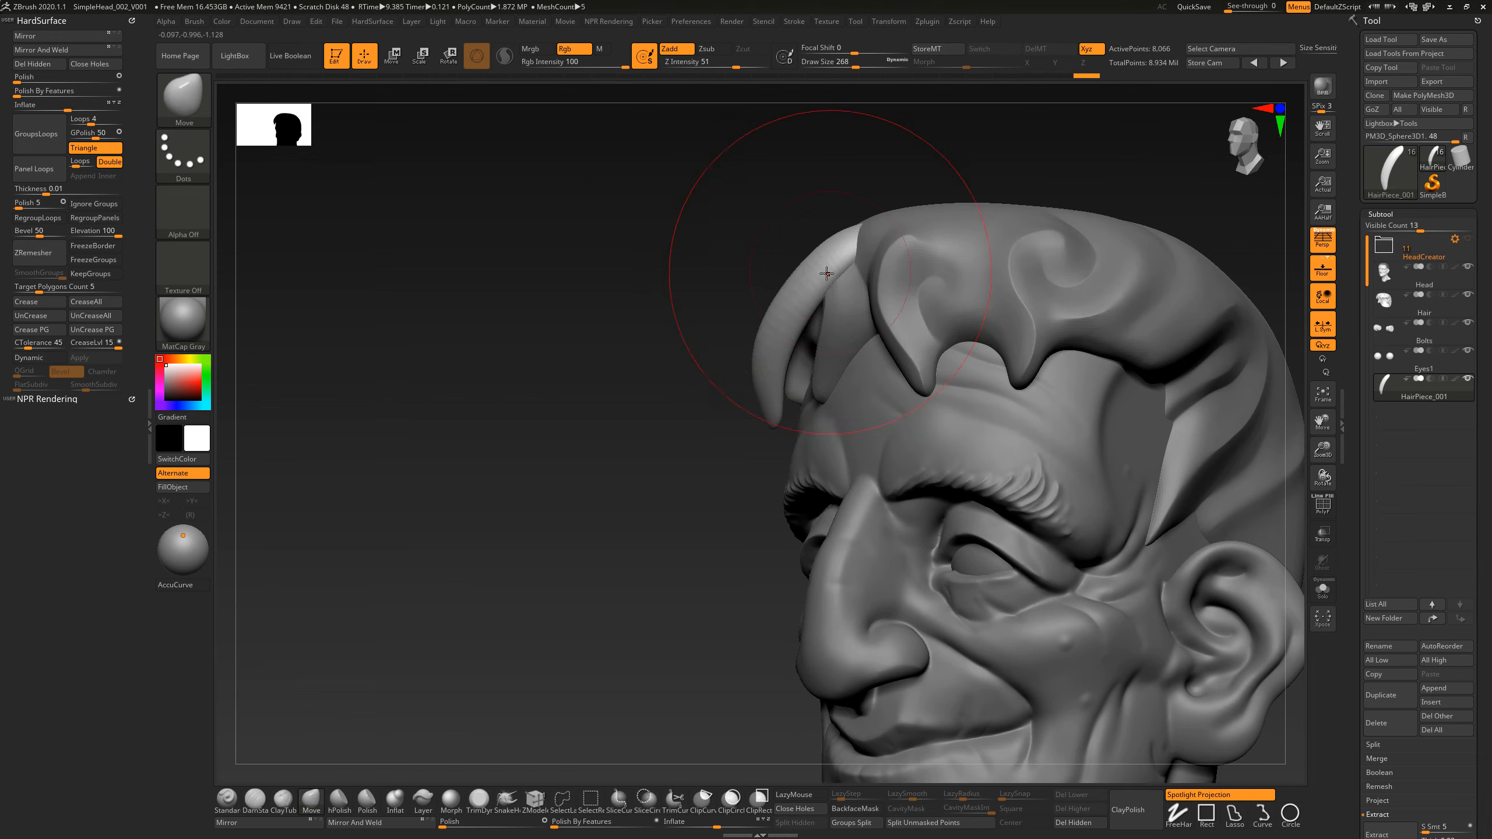
Thicken the upper part of the strand with the Inflat brush
{"action": "left_click", "coordinate": [399, 806]}
{"action": "key", "text": "s"}
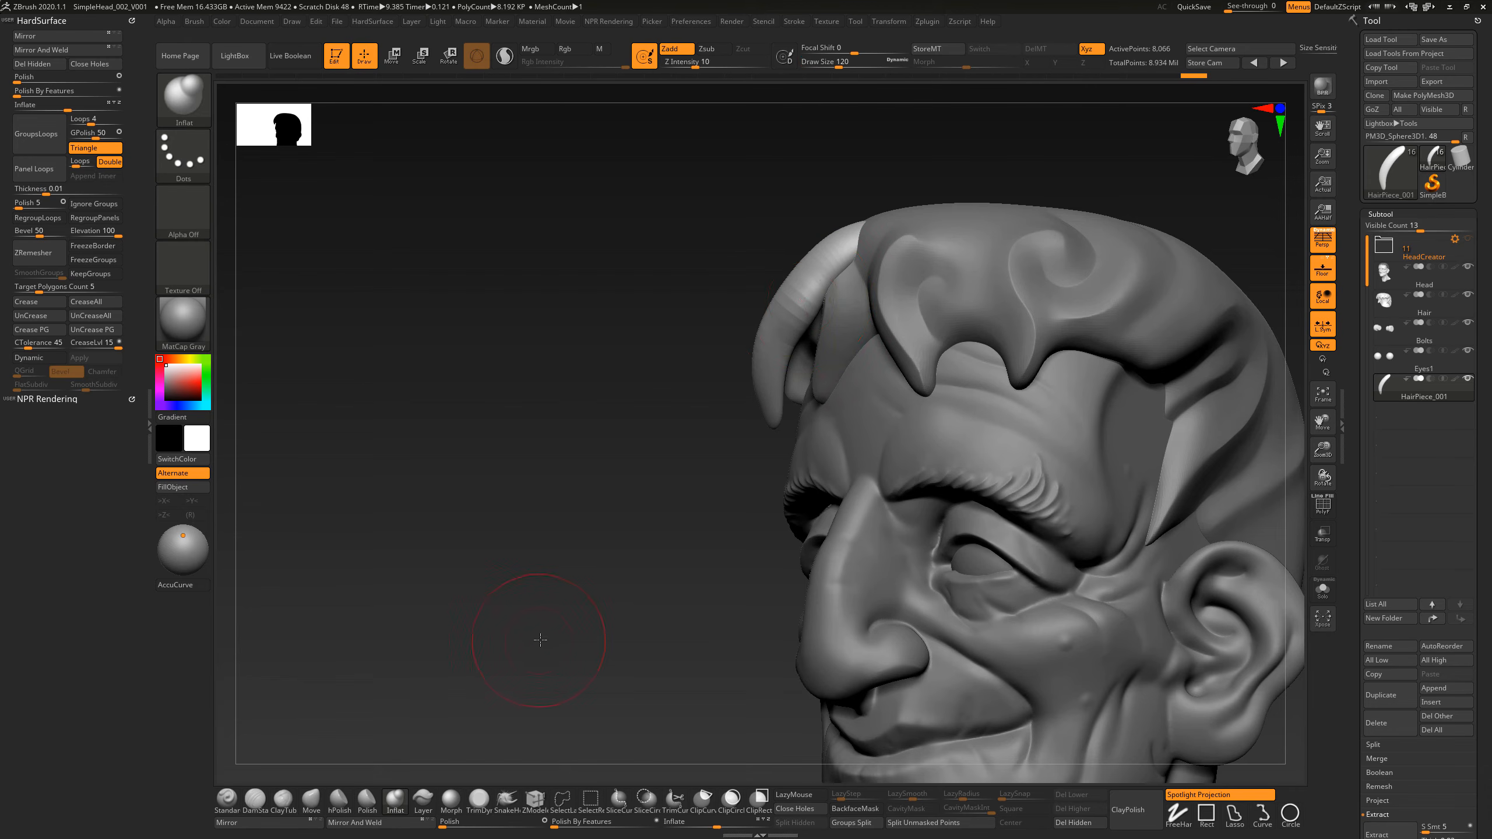
{"action": "key", "text": "s"}
{"action": "left_click_drag", "start_coordinate": [540, 639], "coordinate": [549, 638]}
{"action": "mouse_move", "coordinate": [827, 256]}
{"action": "left_mouse_down"}
{"action": "mouse_move", "coordinate": [851, 240]}
{"action": "mouse_move", "coordinate": [822, 237]}
{"action": "left_mouse_up"}
{"action": "mouse_move", "coordinate": [805, 184]}
{"action": "left_mouse_down"}
{"action": "mouse_move", "coordinate": [849, 180]}
{"action": "mouse_move", "coordinate": [831, 187]}
{"action": "left_mouse_up"}
Fill out the strand's outer curve with the Inflat brush at draw size 212 and smooth its surface
{"action": "left_click_drag", "start_coordinate": [916, 230], "coordinate": [961, 235]}
{"action": "mouse_move", "coordinate": [871, 333]}
{"action": "left_mouse_down"}
{"action": "mouse_move", "coordinate": [872, 348]}
{"action": "mouse_move", "coordinate": [875, 323]}
{"action": "left_mouse_up"}
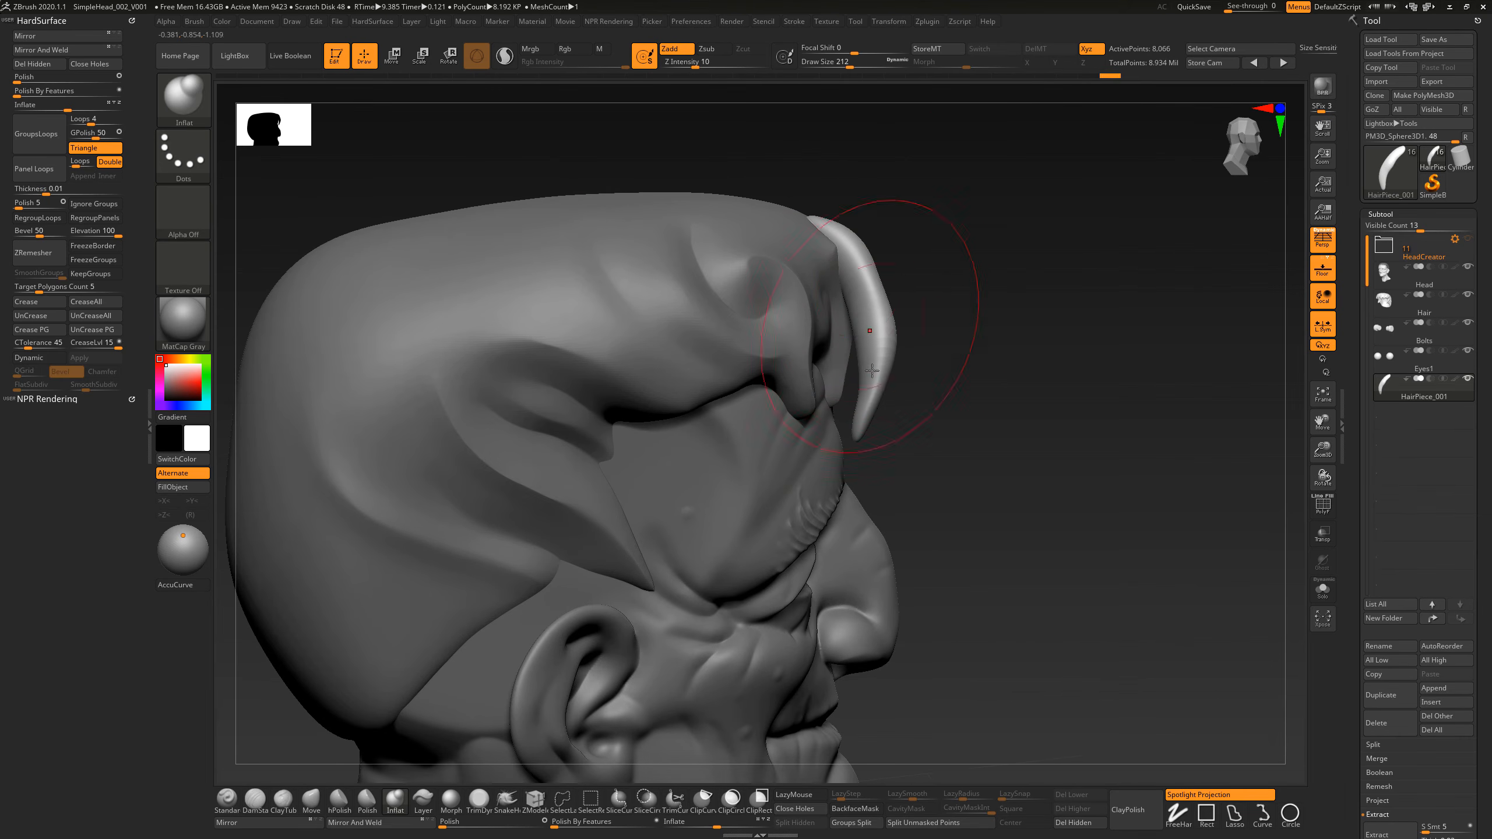
{"action": "left_click_drag", "start_coordinate": [875, 376], "coordinate": [884, 326]}
{"action": "left_click_drag", "start_coordinate": [880, 311], "coordinate": [845, 238], "text": "shift"}
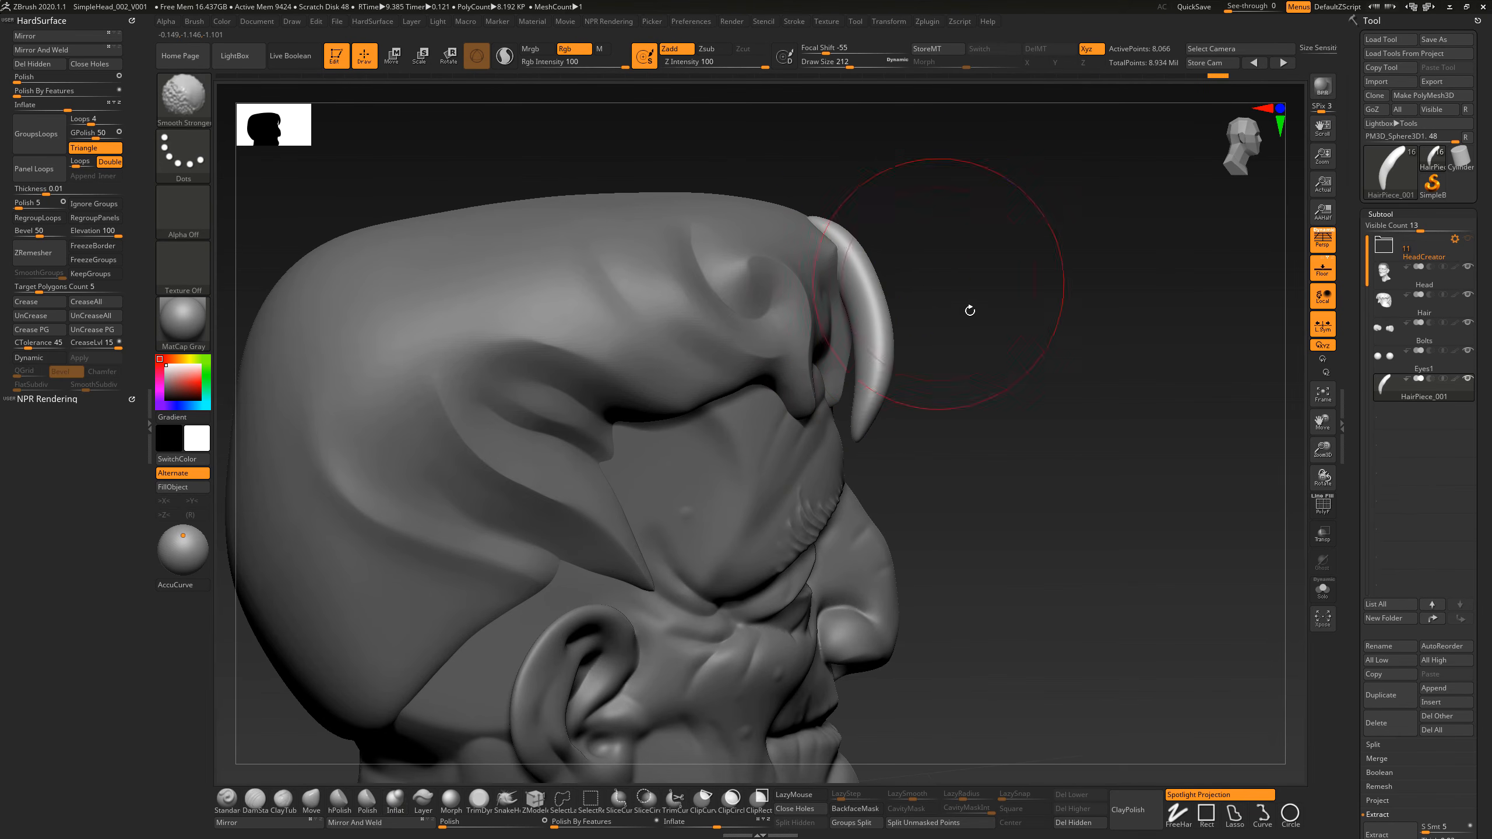
{"action": "mouse_move", "coordinate": [969, 309]}
{"action": "left_mouse_down"}
{"action": "mouse_move", "coordinate": [1087, 294]}
{"action": "mouse_move", "coordinate": [1104, 305]}
{"action": "mouse_move", "coordinate": [793, 425]}
{"action": "mouse_move", "coordinate": [793, 356]}
{"action": "left_mouse_up"}
{"action": "key", "text": "s"}
{"action": "key", "text": "shift"}
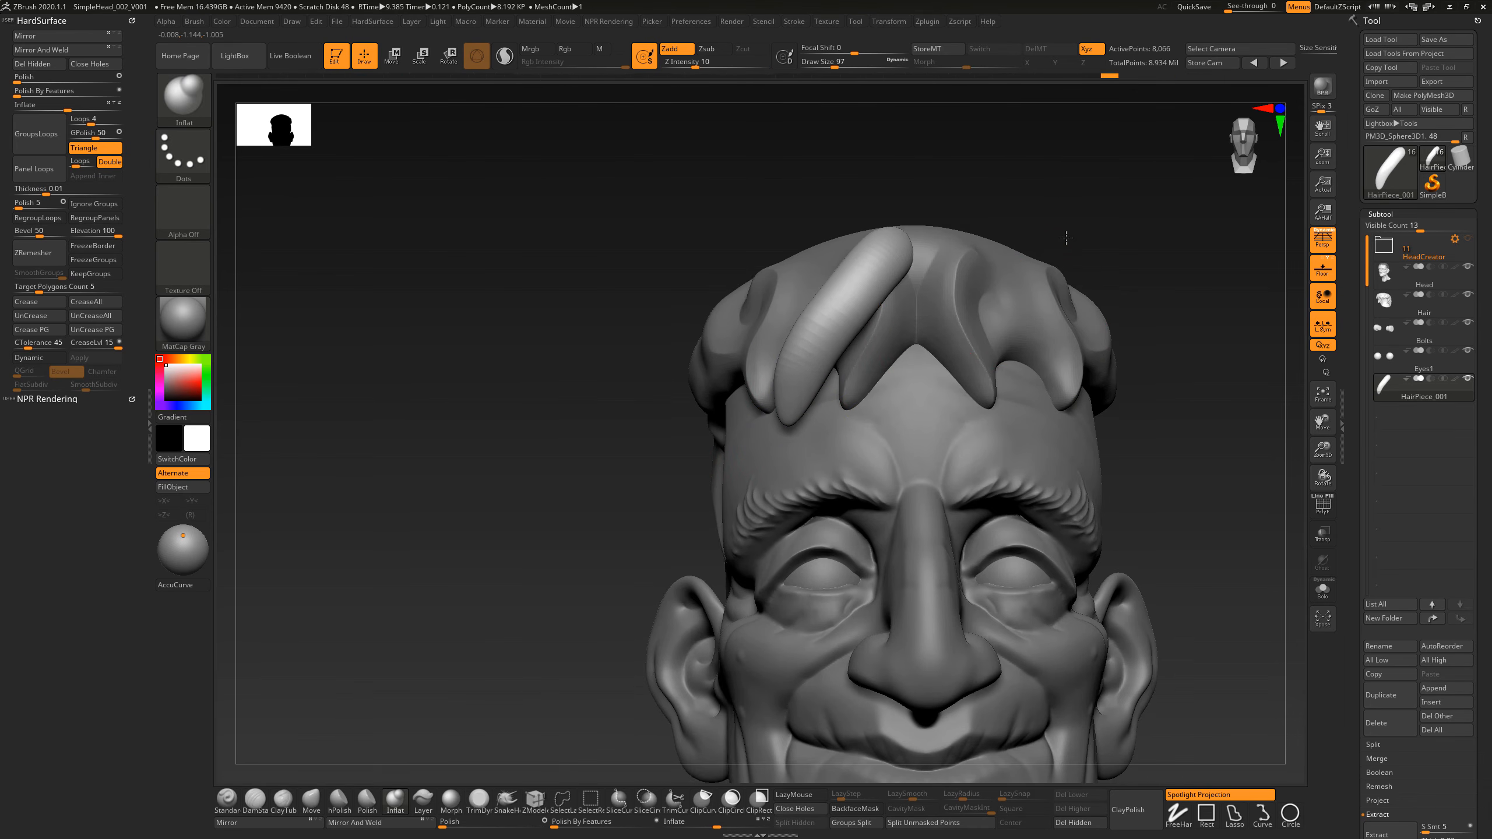
Remesh the strand with DynaMesh at resolution 256 and smooth its lower end to a finer tip
{"action": "left_click_drag", "start_coordinate": [1065, 233], "coordinate": [1066, 272]}
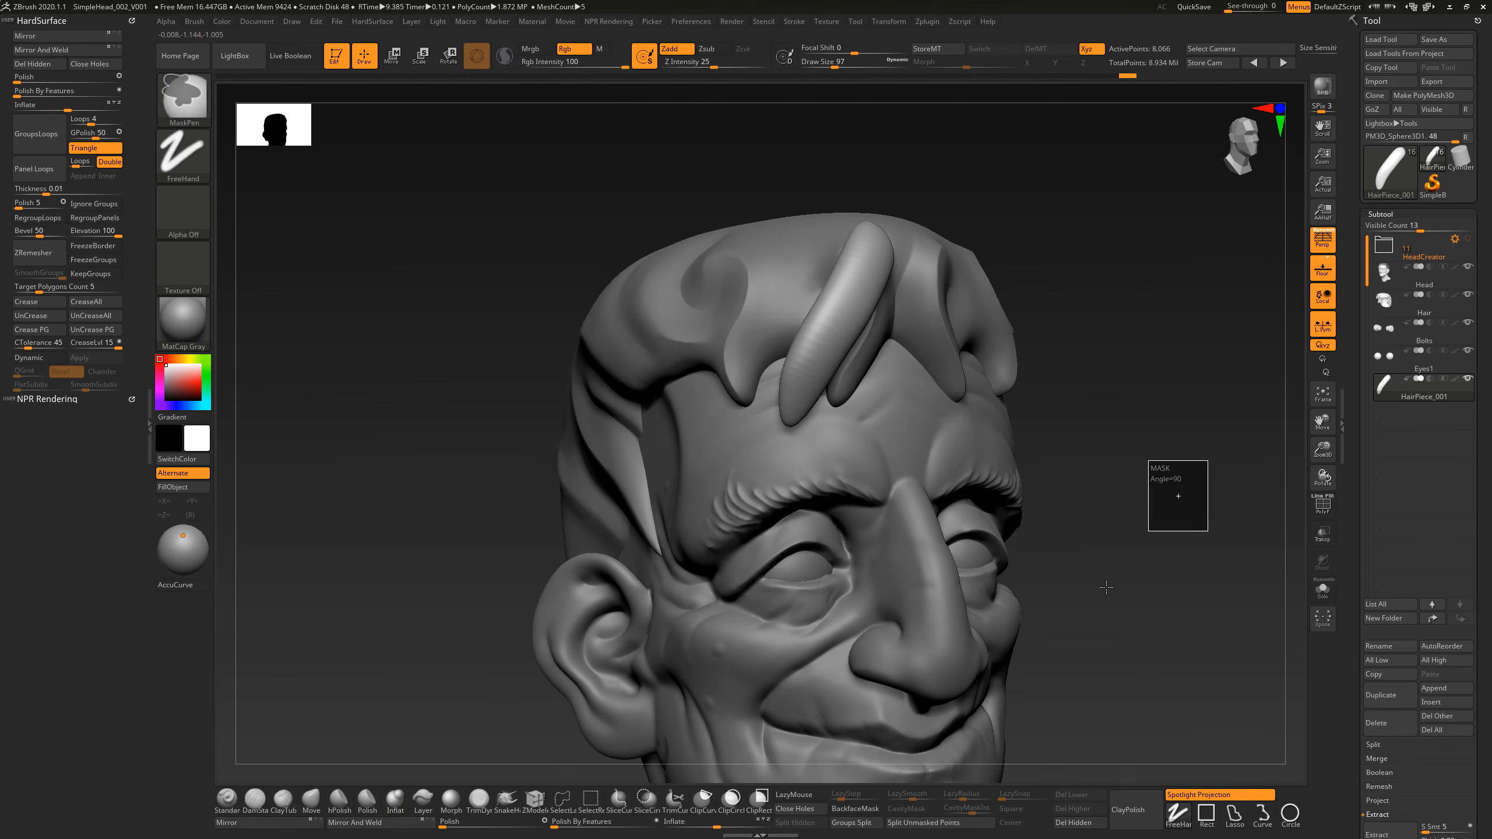
{"action": "scroll", "coordinate": [1421, 491], "scroll_direction": "down", "scroll_amount": 15}
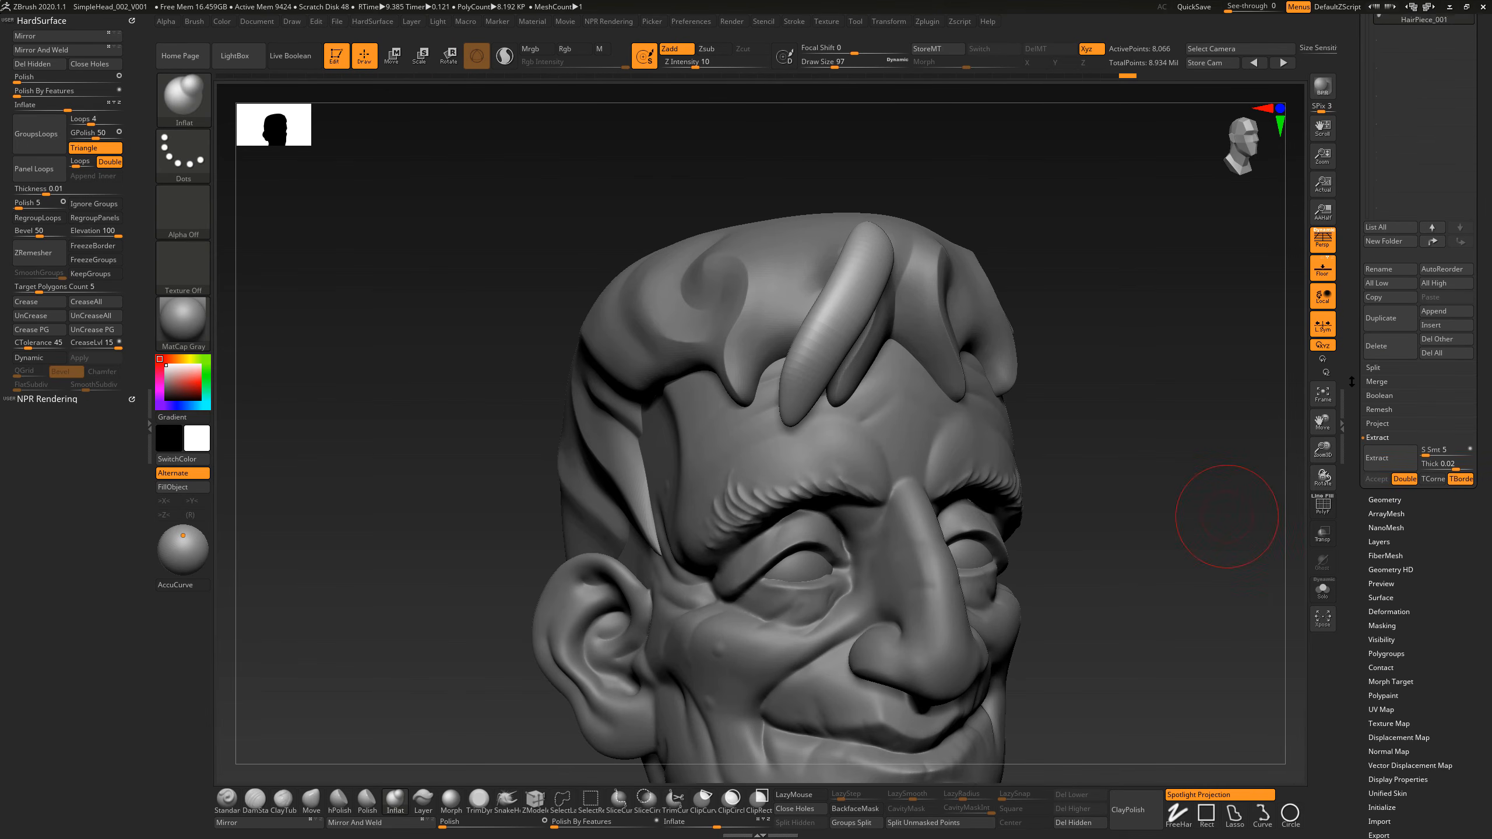
{"action": "scroll", "coordinate": [1422, 492], "scroll_direction": "up", "scroll_amount": 5}
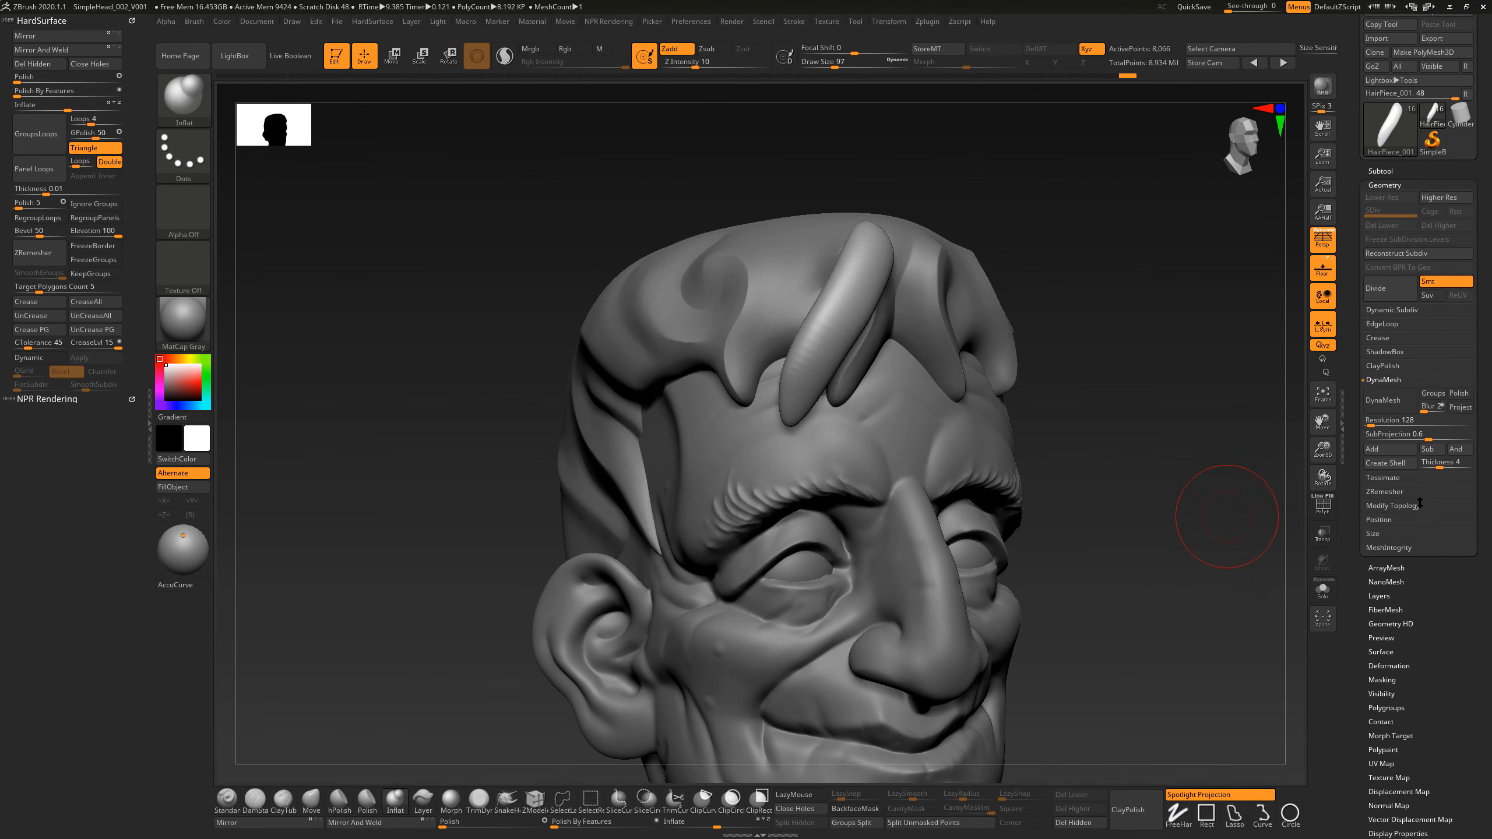
{"action": "left_click", "coordinate": [1386, 420]}
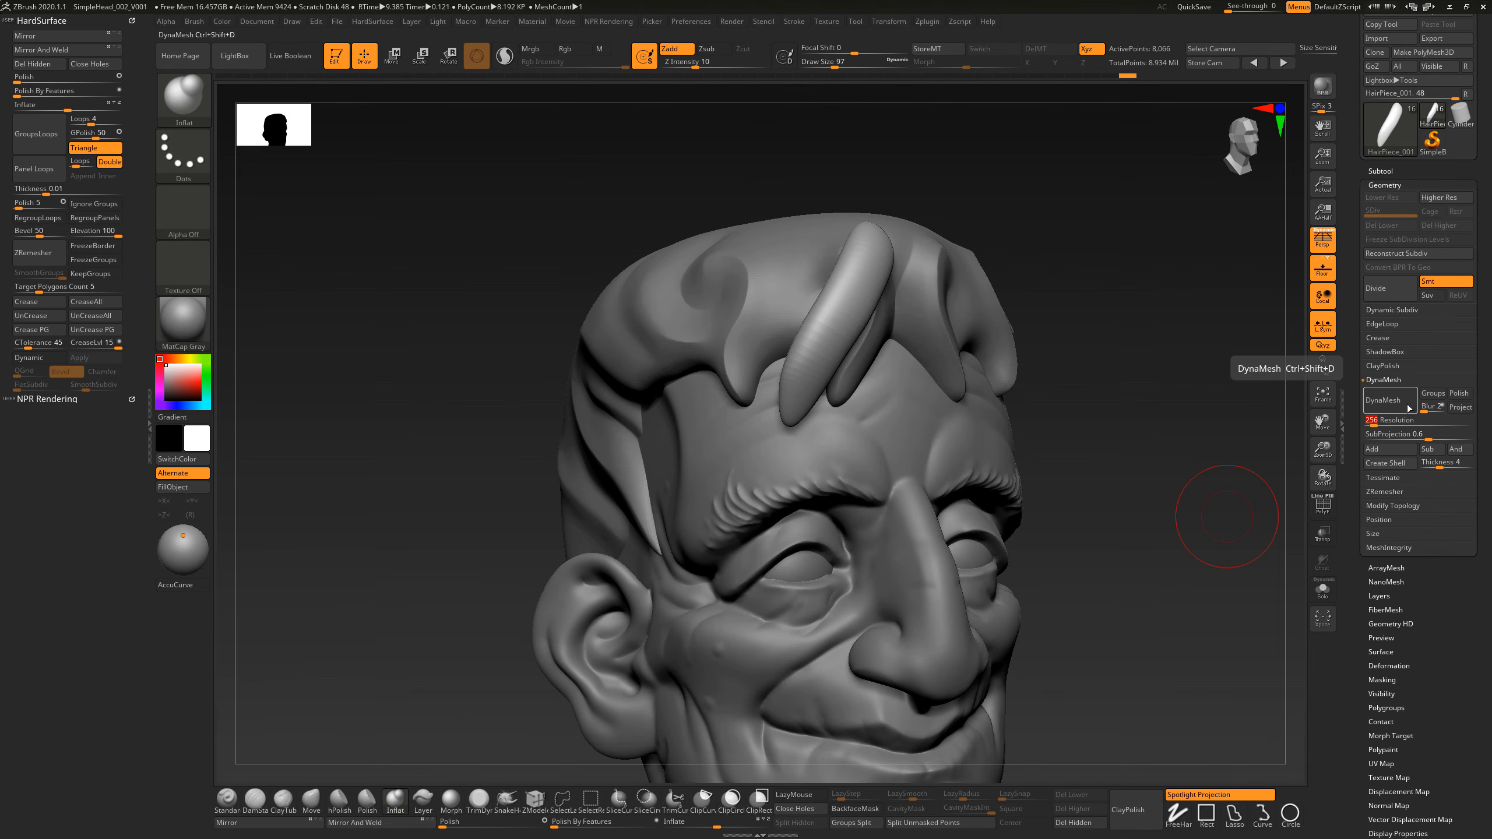
{"action": "left_click", "coordinate": [1405, 408]}
{"action": "key", "text": "shift"}
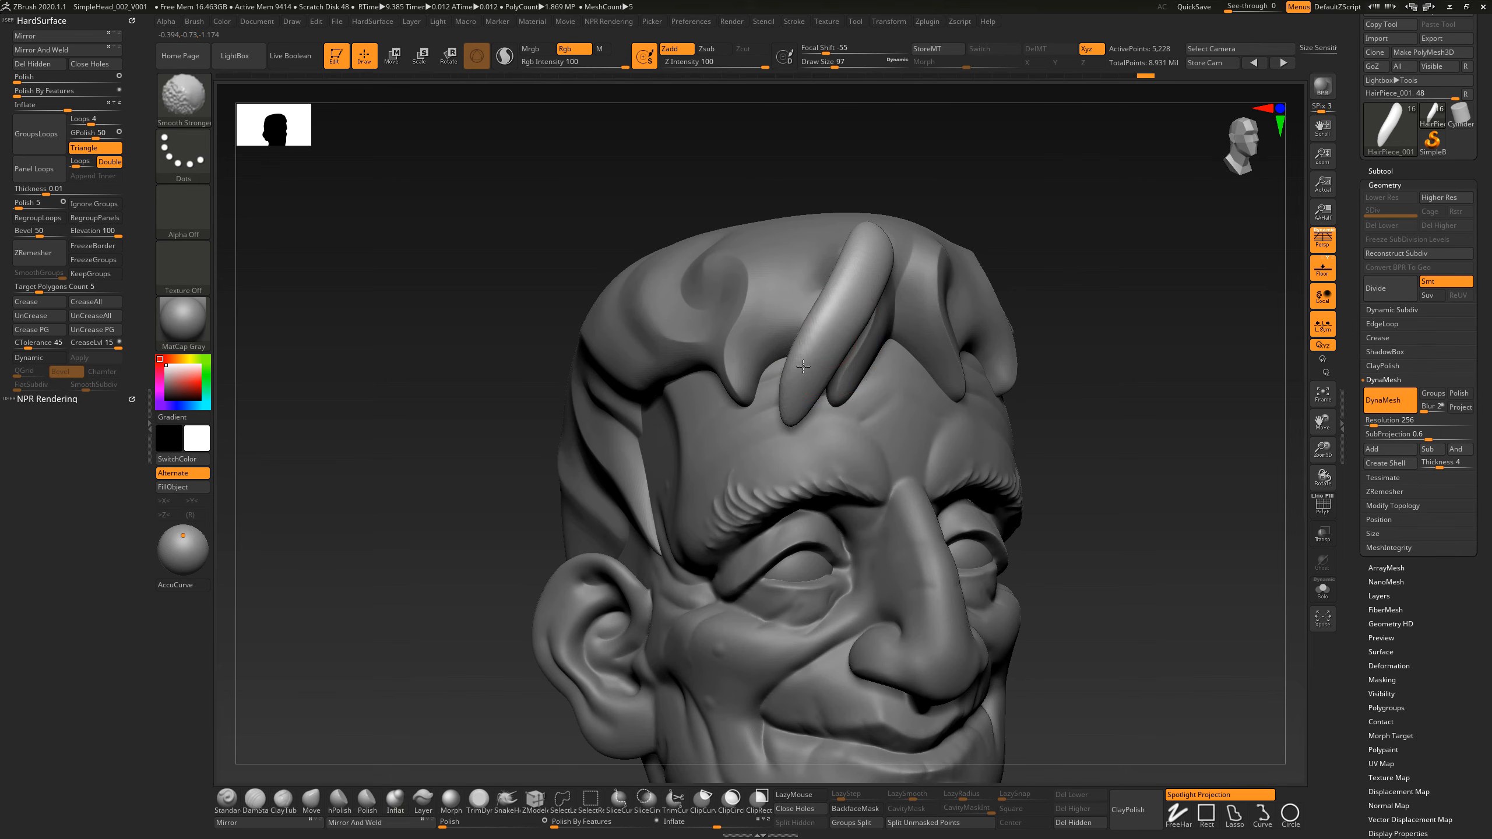
{"action": "mouse_move", "coordinate": [817, 350]}
{"action": "left_mouse_down", "text": "shift"}
{"action": "mouse_move", "coordinate": [864, 253]}
{"action": "mouse_move", "coordinate": [799, 412]}
{"action": "left_mouse_up", "text": "shift"}
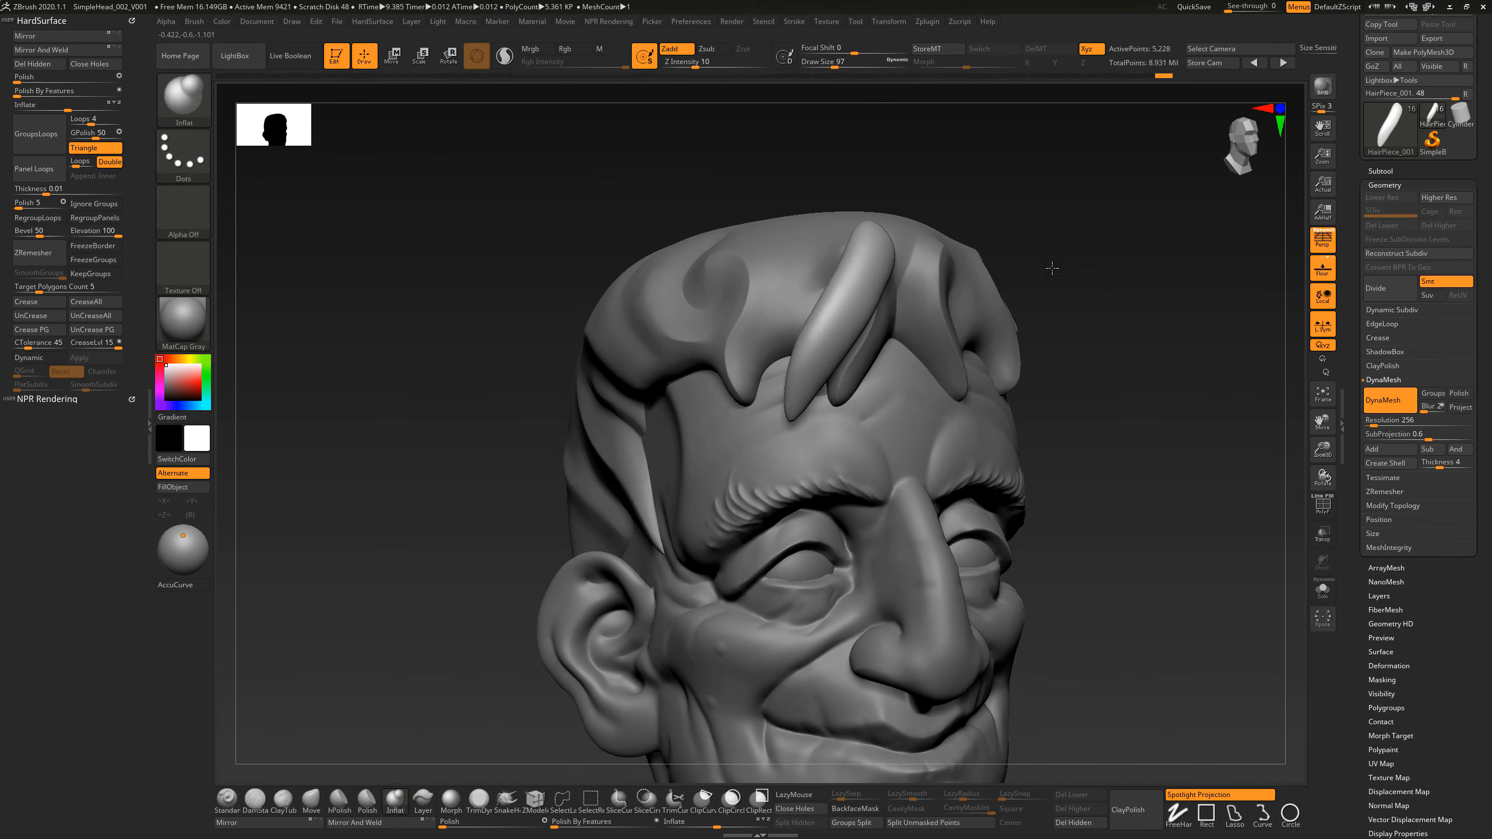
Bend the strand into a gentle S-curve across the forehead hair with the Move brush at draw size 207
{"action": "mouse_move", "coordinate": [1051, 267]}
{"action": "left_mouse_down"}
{"action": "mouse_move", "coordinate": [860, 320]}
{"action": "mouse_move", "coordinate": [837, 276]}
{"action": "mouse_move", "coordinate": [898, 252]}
{"action": "left_mouse_up"}
{"action": "left_click_drag", "start_coordinate": [981, 150], "coordinate": [871, 281]}
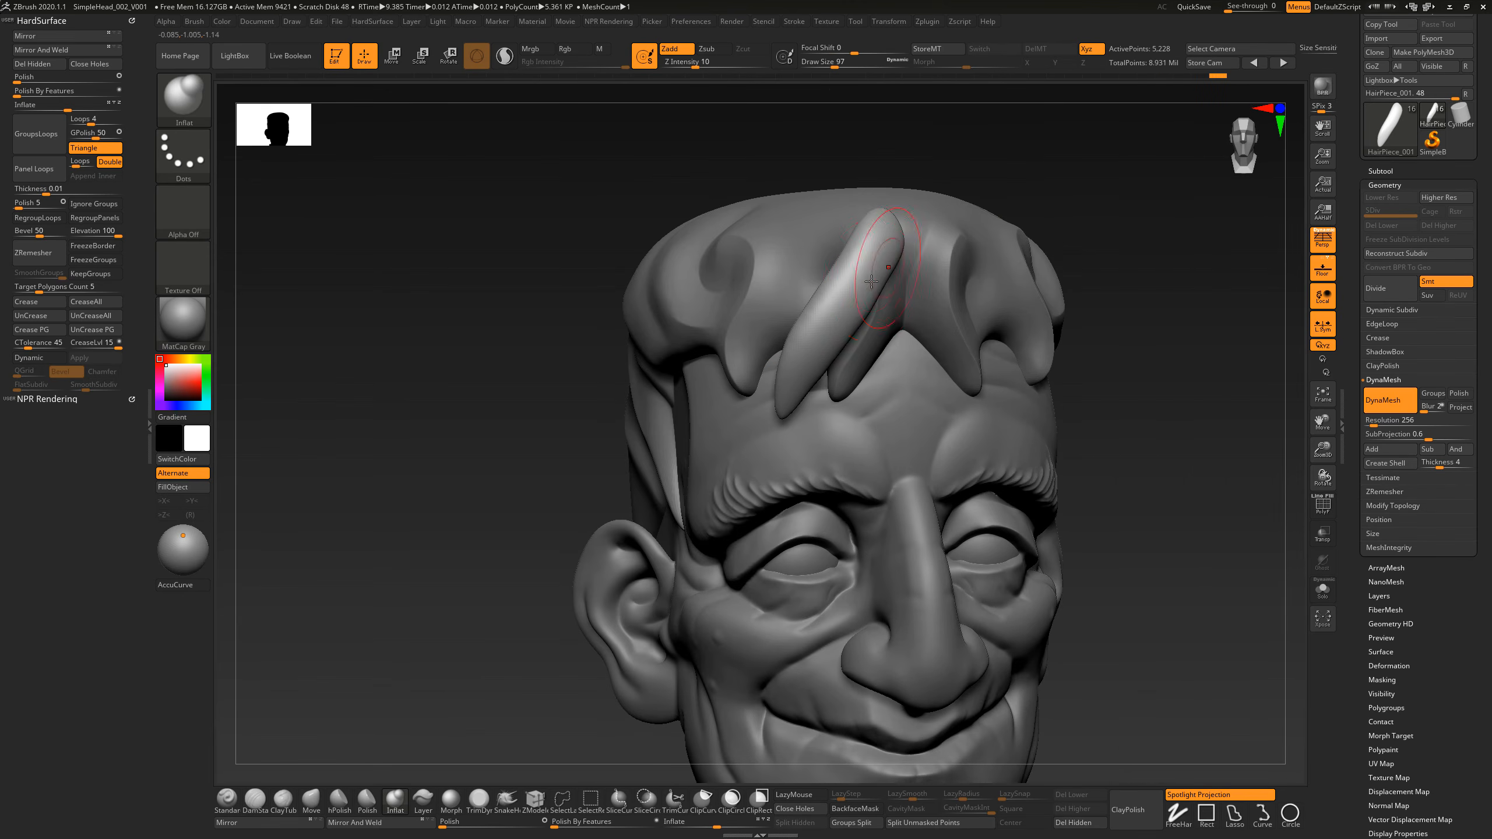
{"action": "key", "text": "b"}
{"action": "key", "text": "m"}
{"action": "key", "text": "v"}
{"action": "key", "text": "s"}
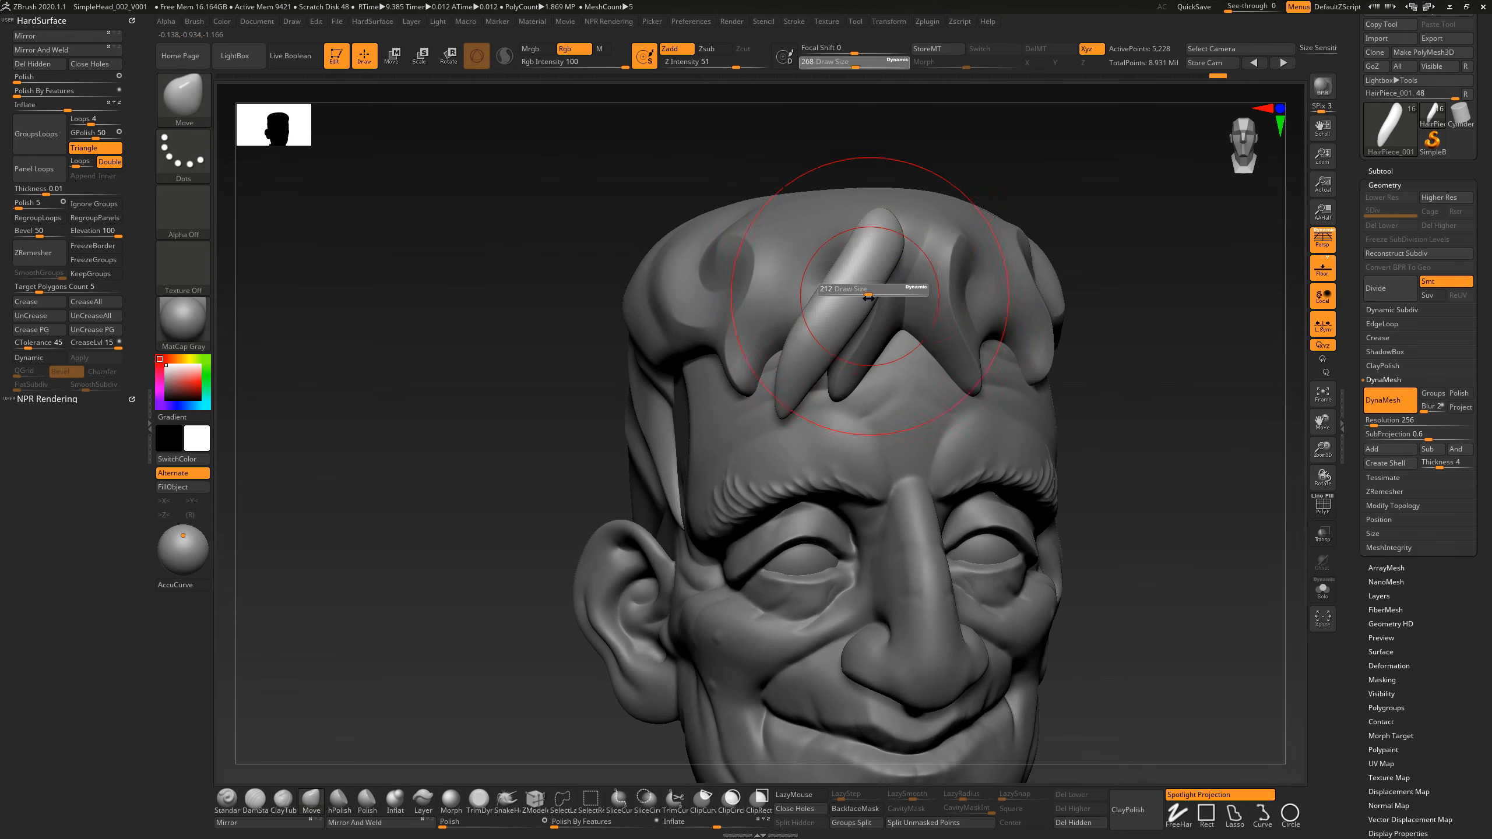
{"action": "mouse_move", "coordinate": [1052, 207]}
{"action": "left_mouse_down"}
{"action": "mouse_move", "coordinate": [969, 293]}
{"action": "mouse_move", "coordinate": [899, 318]}
{"action": "left_mouse_up"}
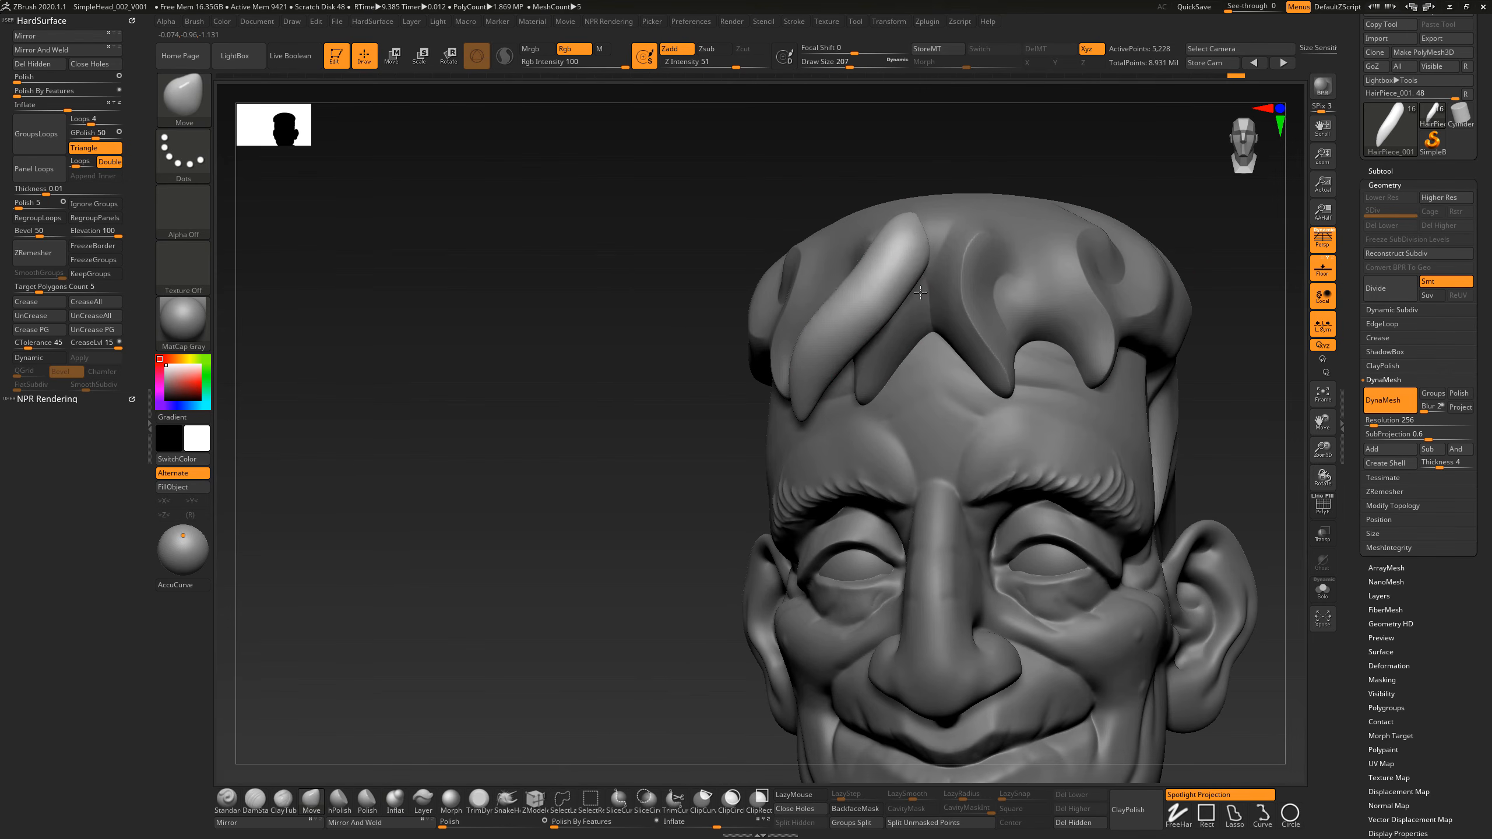
{"action": "mouse_move", "coordinate": [881, 253]}
{"action": "left_mouse_down"}
{"action": "mouse_move", "coordinate": [918, 298]}
{"action": "mouse_move", "coordinate": [855, 283]}
{"action": "left_mouse_up"}
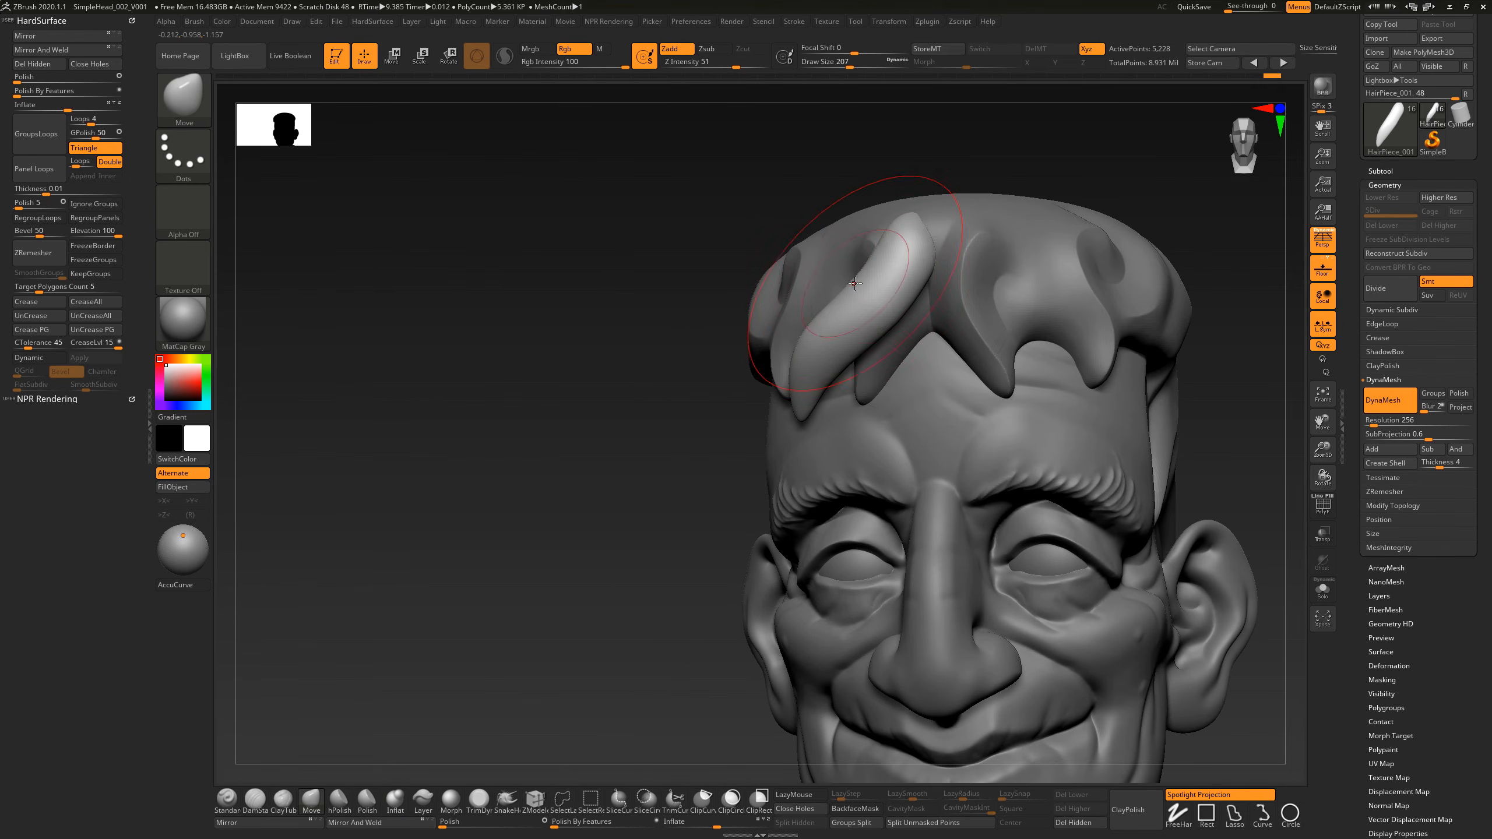
Carve a crease along the length of the strand with the DamStandard brush at draw size 120
{"action": "left_click", "coordinate": [254, 799]}
{"action": "key", "text": "s"}
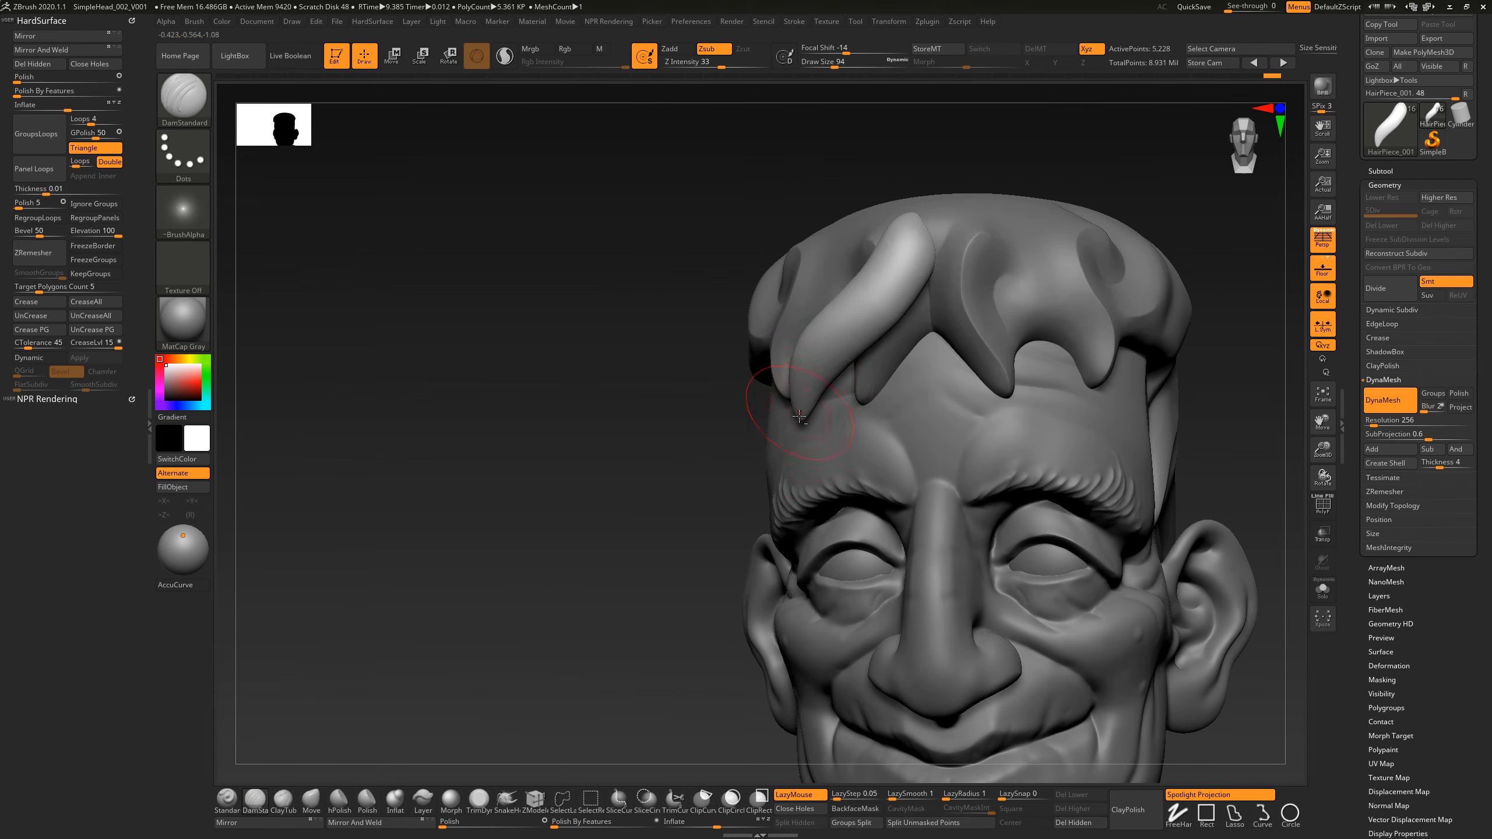
{"action": "key", "text": "s"}
{"action": "left_click_drag", "start_coordinate": [797, 400], "coordinate": [801, 402]}
{"action": "left_click_drag", "start_coordinate": [839, 328], "coordinate": [912, 235]}
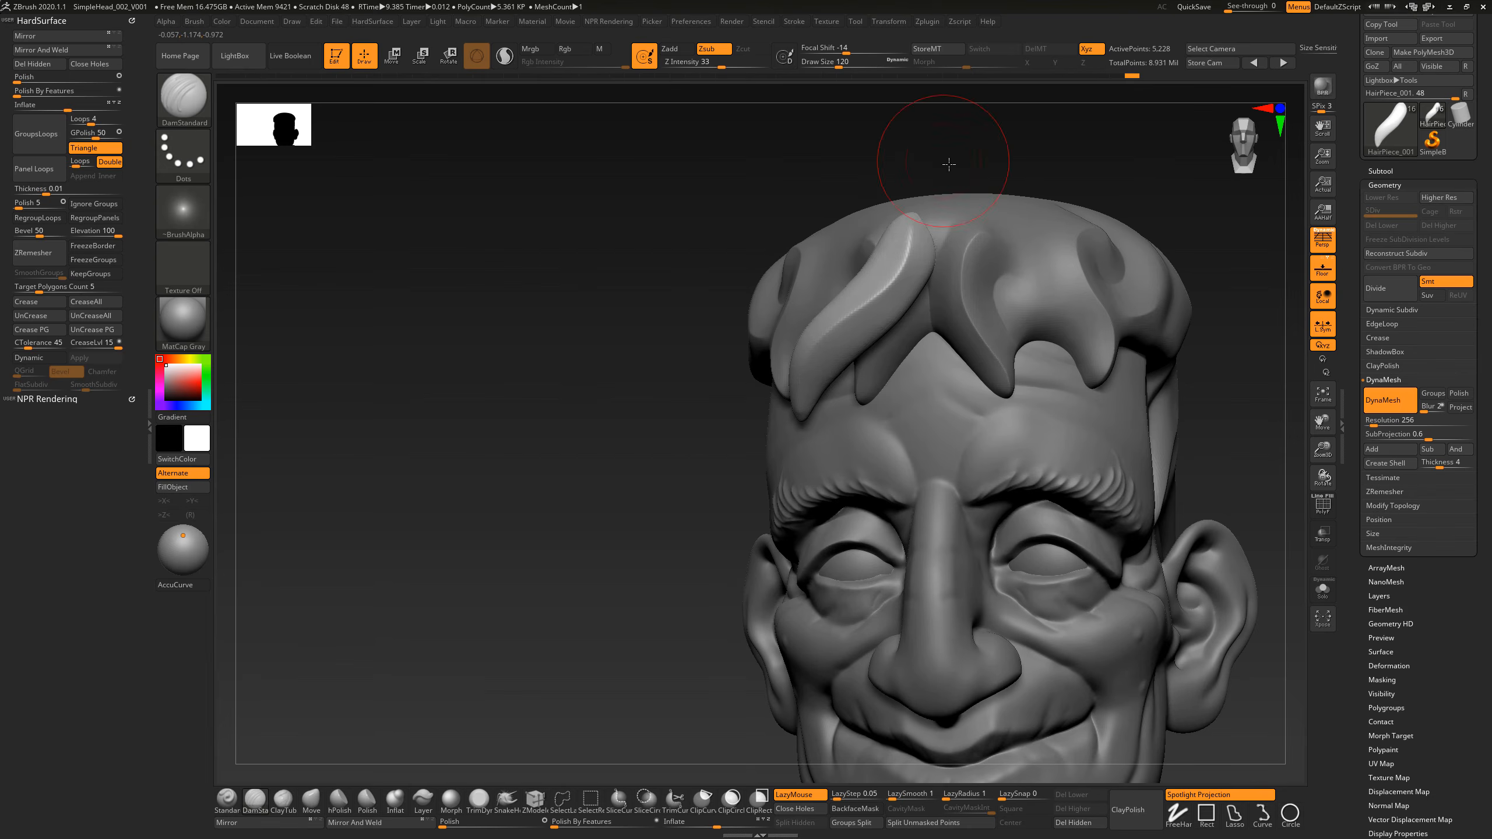
{"action": "left_click_drag", "start_coordinate": [949, 164], "coordinate": [892, 235]}
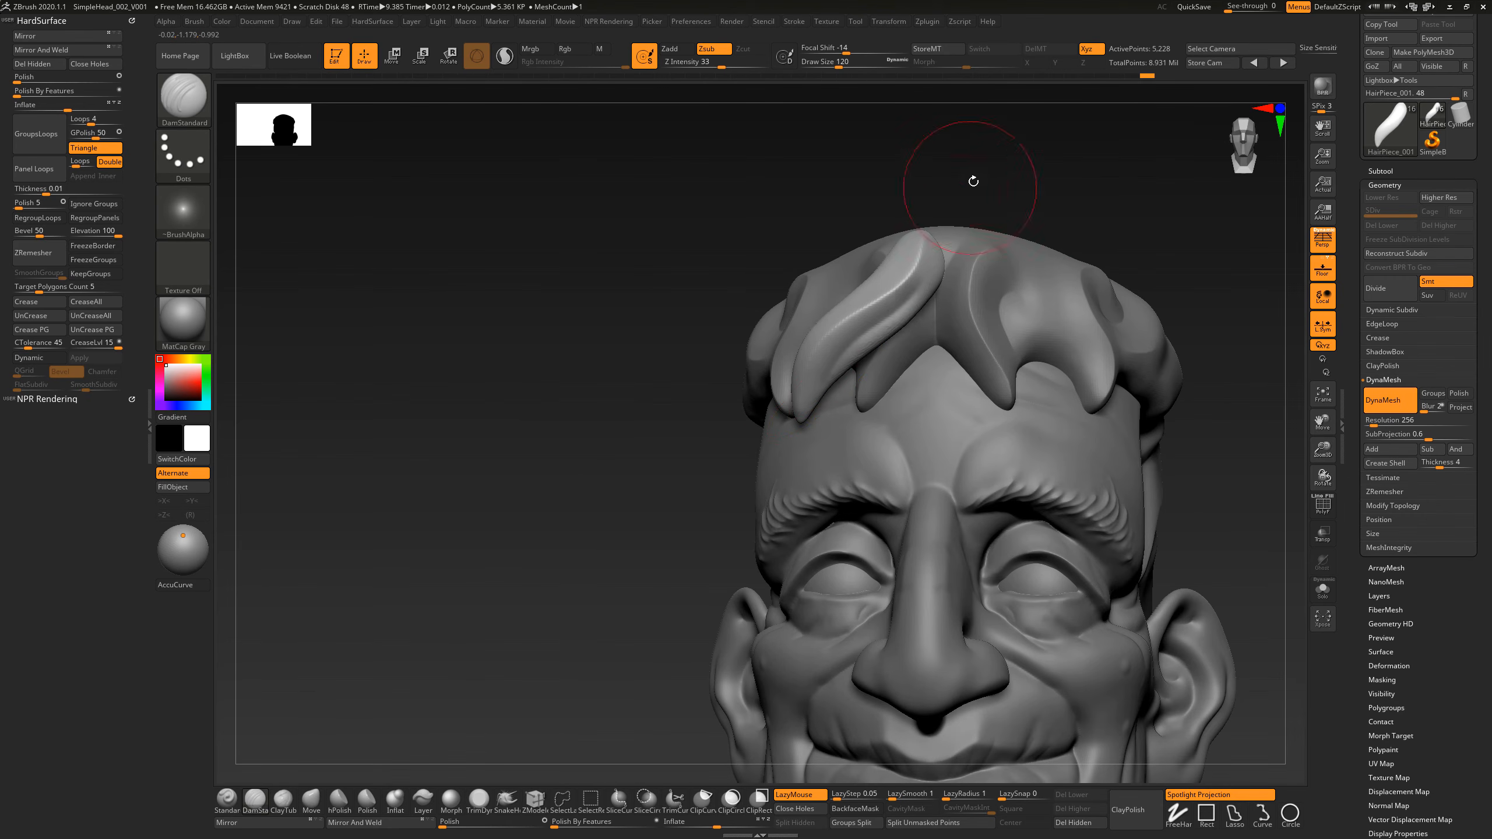
{"action": "left_click_drag", "start_coordinate": [972, 177], "coordinate": [932, 226]}
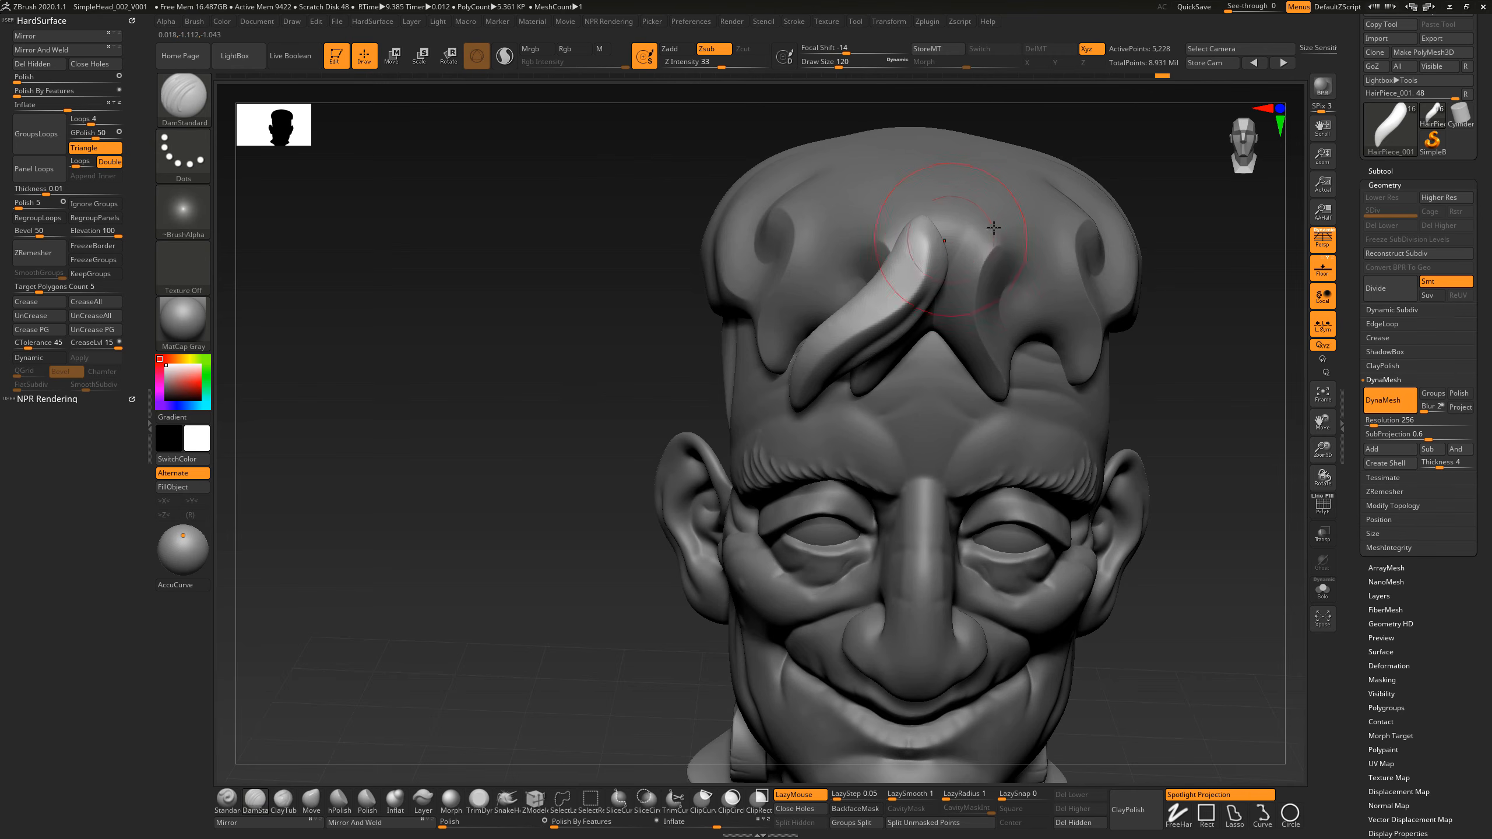
{"action": "left_click_drag", "start_coordinate": [1142, 191], "coordinate": [1161, 246]}
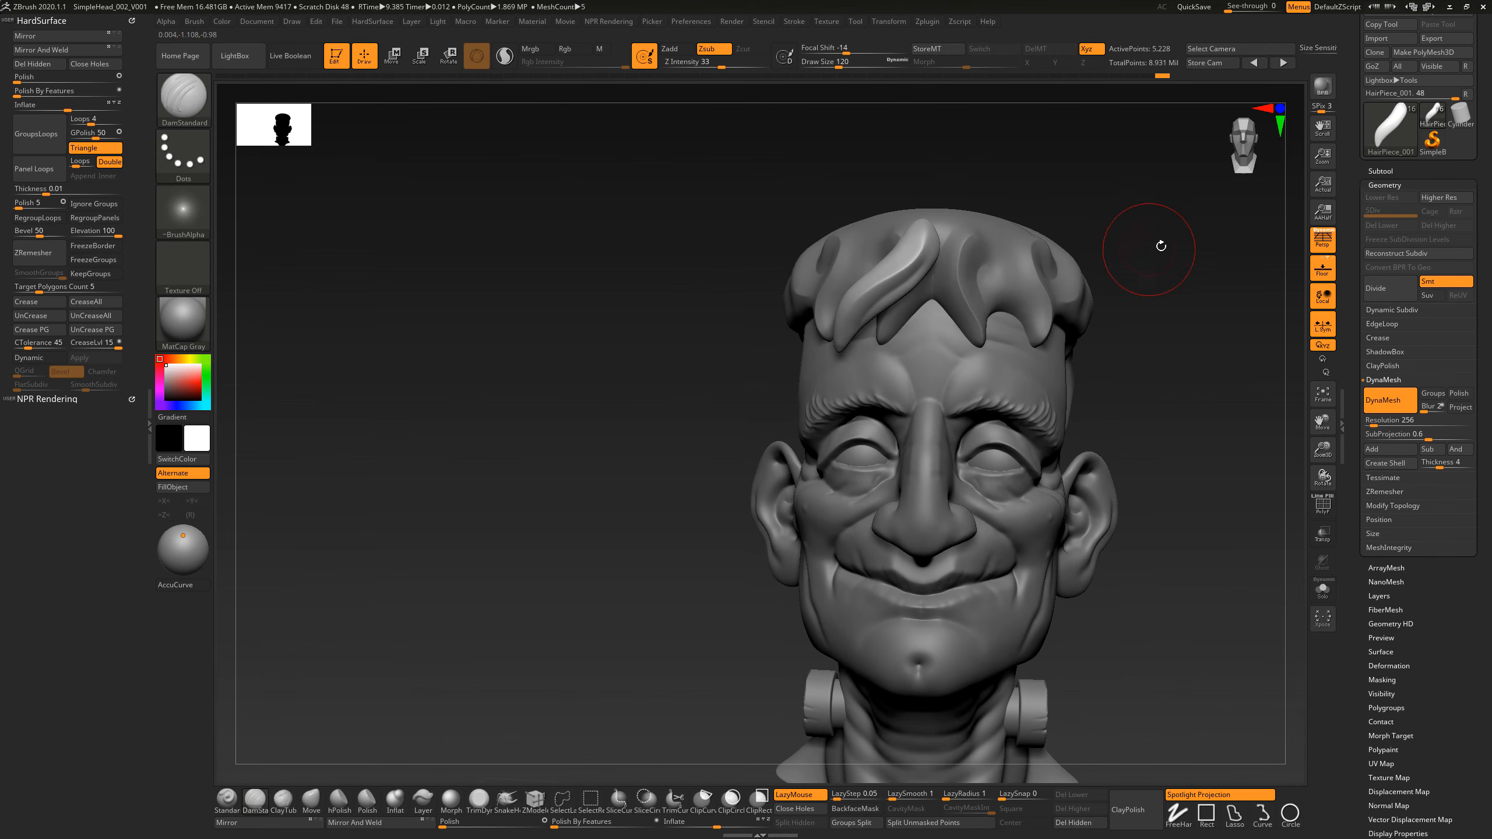
Activate the Move gizmo, center it on the strand's mesh and reset its orientation
{"action": "left_click", "coordinate": [1385, 185]}
{"action": "left_click", "coordinate": [392, 56]}
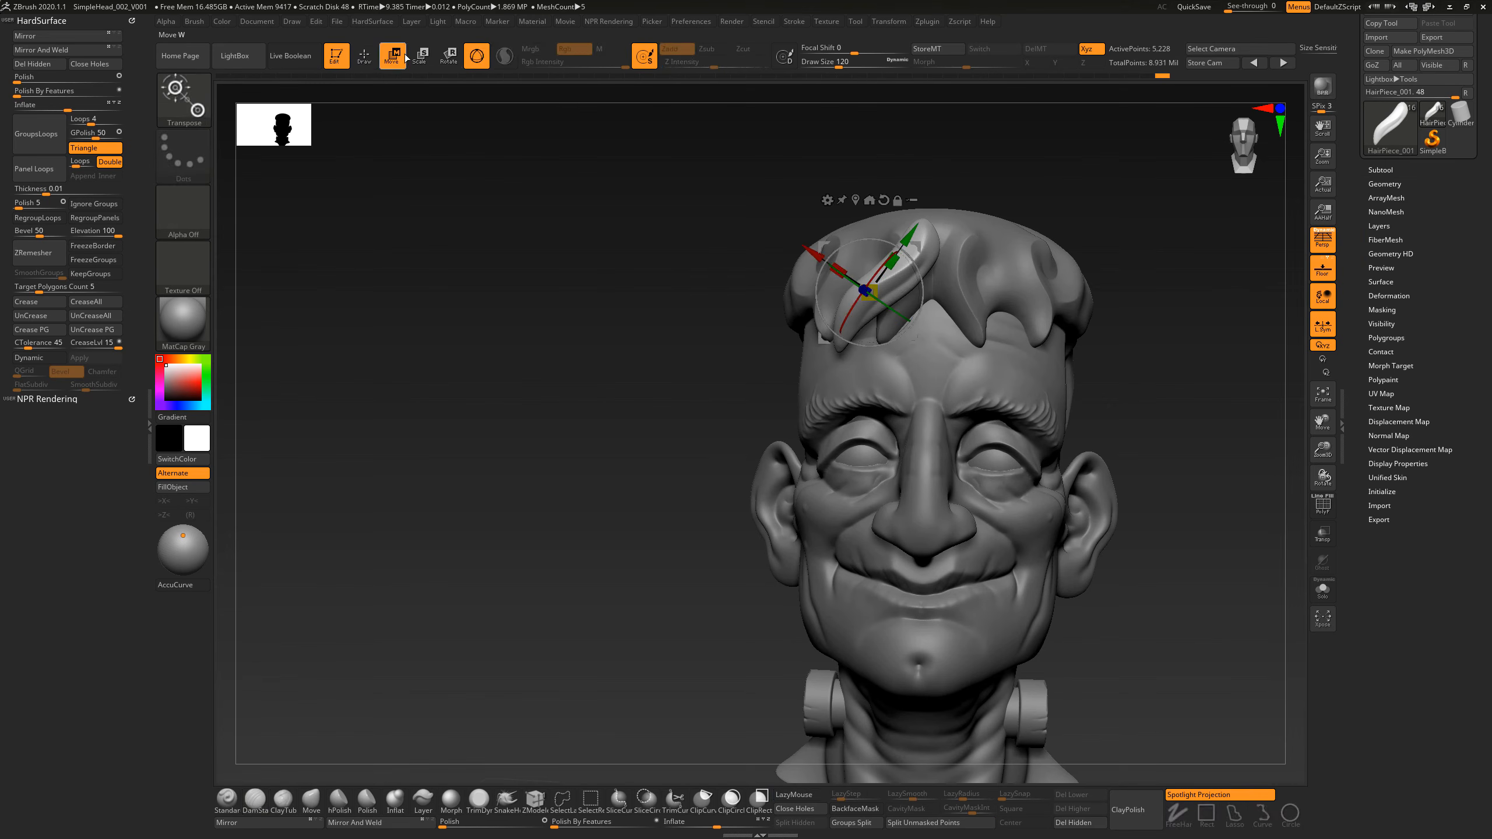
{"action": "left_click_drag", "start_coordinate": [1063, 202], "coordinate": [1038, 214]}
{"action": "left_click", "coordinate": [855, 199], "text": "alt"}
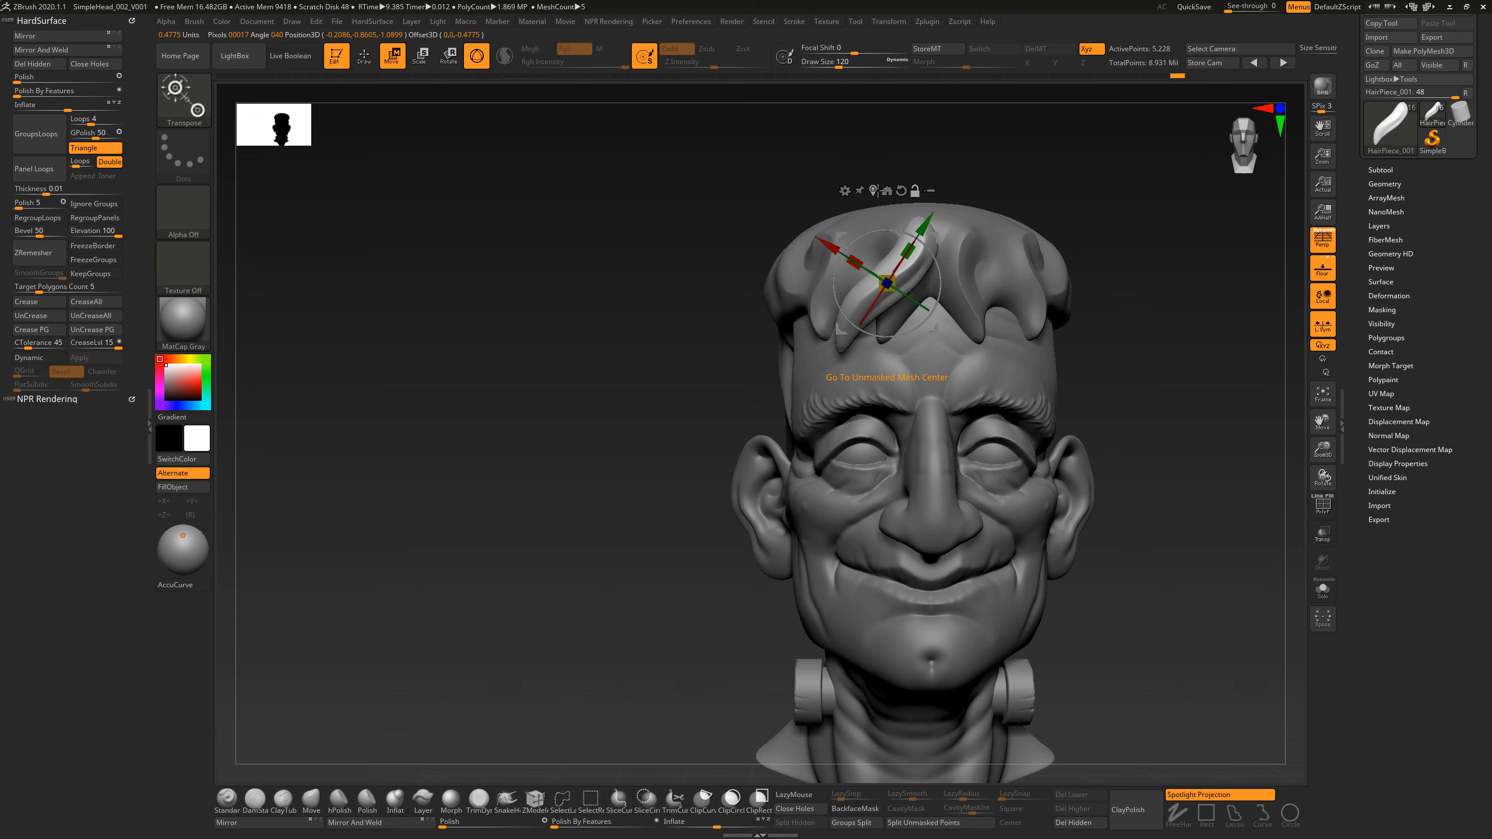
{"action": "left_click", "coordinate": [902, 191]}
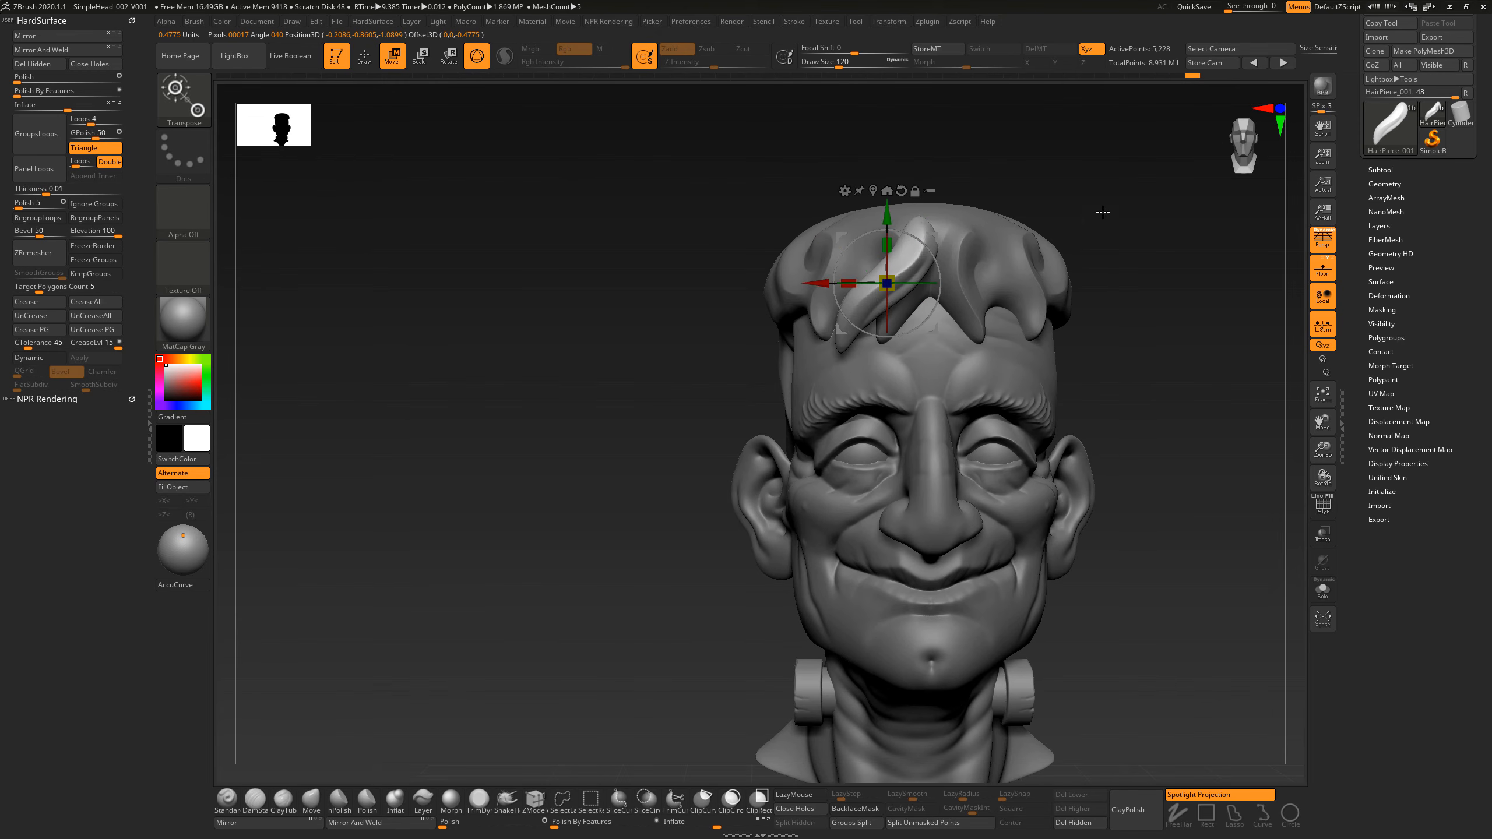
Try to copy the strand within the same subtool, offsetting the copy sideways by about 0.235 and adjusting its height
{"action": "mouse_move", "coordinate": [1103, 212]}
{"action": "left_mouse_down"}
{"action": "mouse_move", "coordinate": [1113, 223]}
{"action": "mouse_move", "coordinate": [1086, 212]}
{"action": "left_mouse_up"}
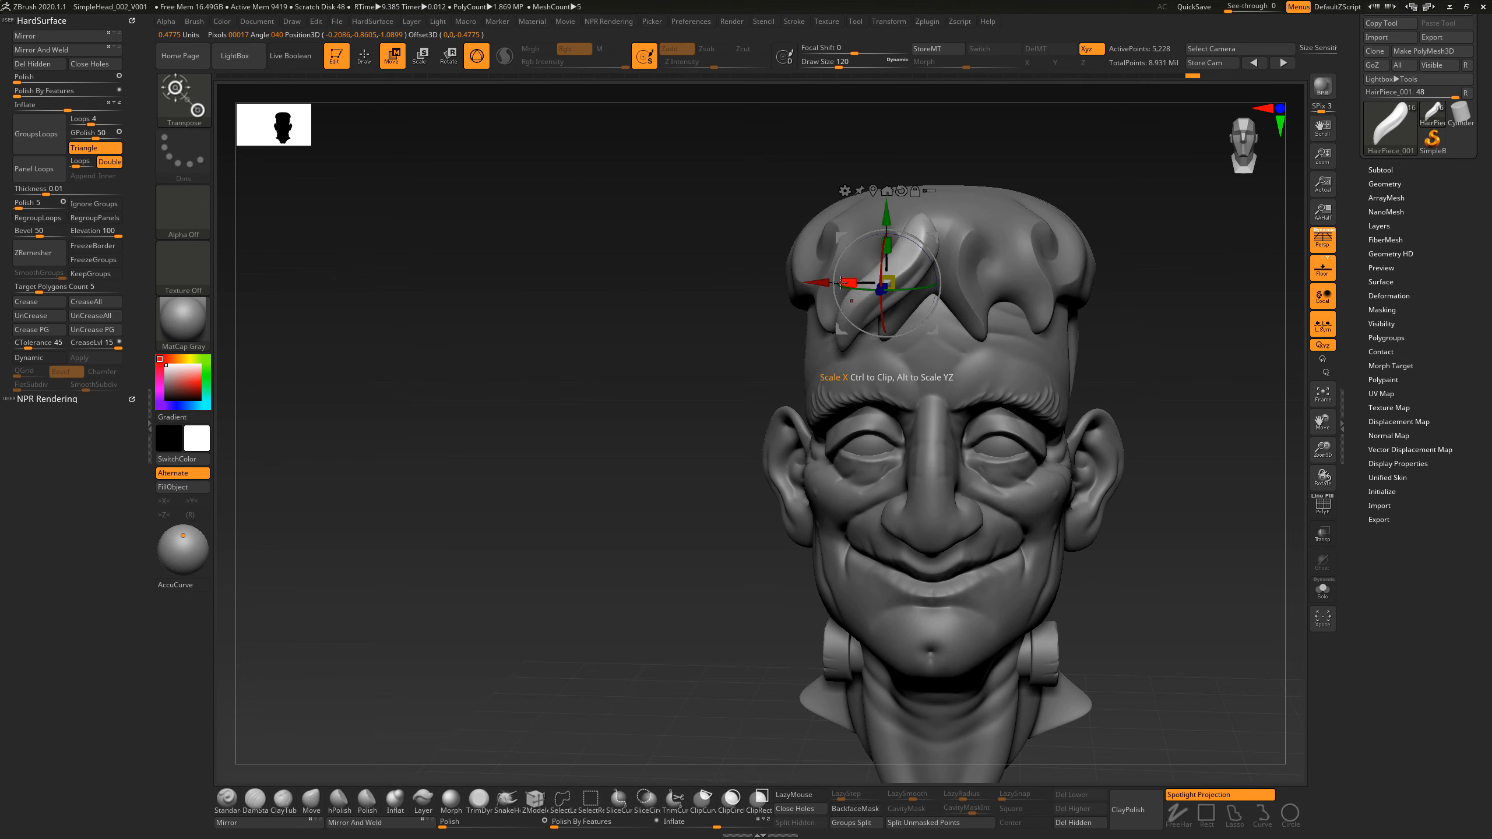
{"action": "left_click_drag", "start_coordinate": [819, 283], "coordinate": [768, 294], "text": "ctrl"}
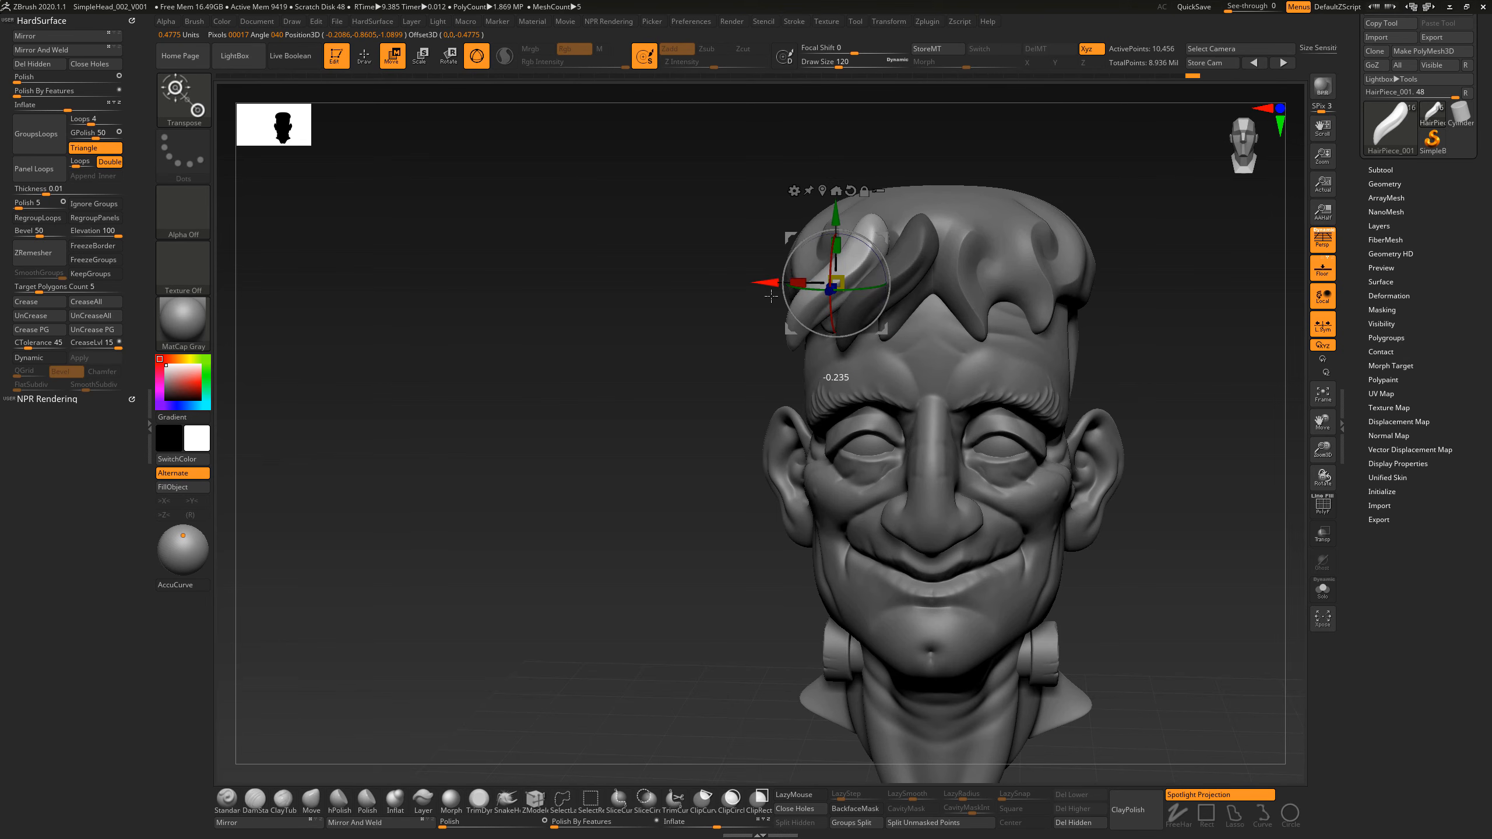
{"action": "left_click_drag", "start_coordinate": [1102, 179], "coordinate": [845, 289]}
{"action": "left_click_drag", "start_coordinate": [854, 214], "coordinate": [857, 203]}
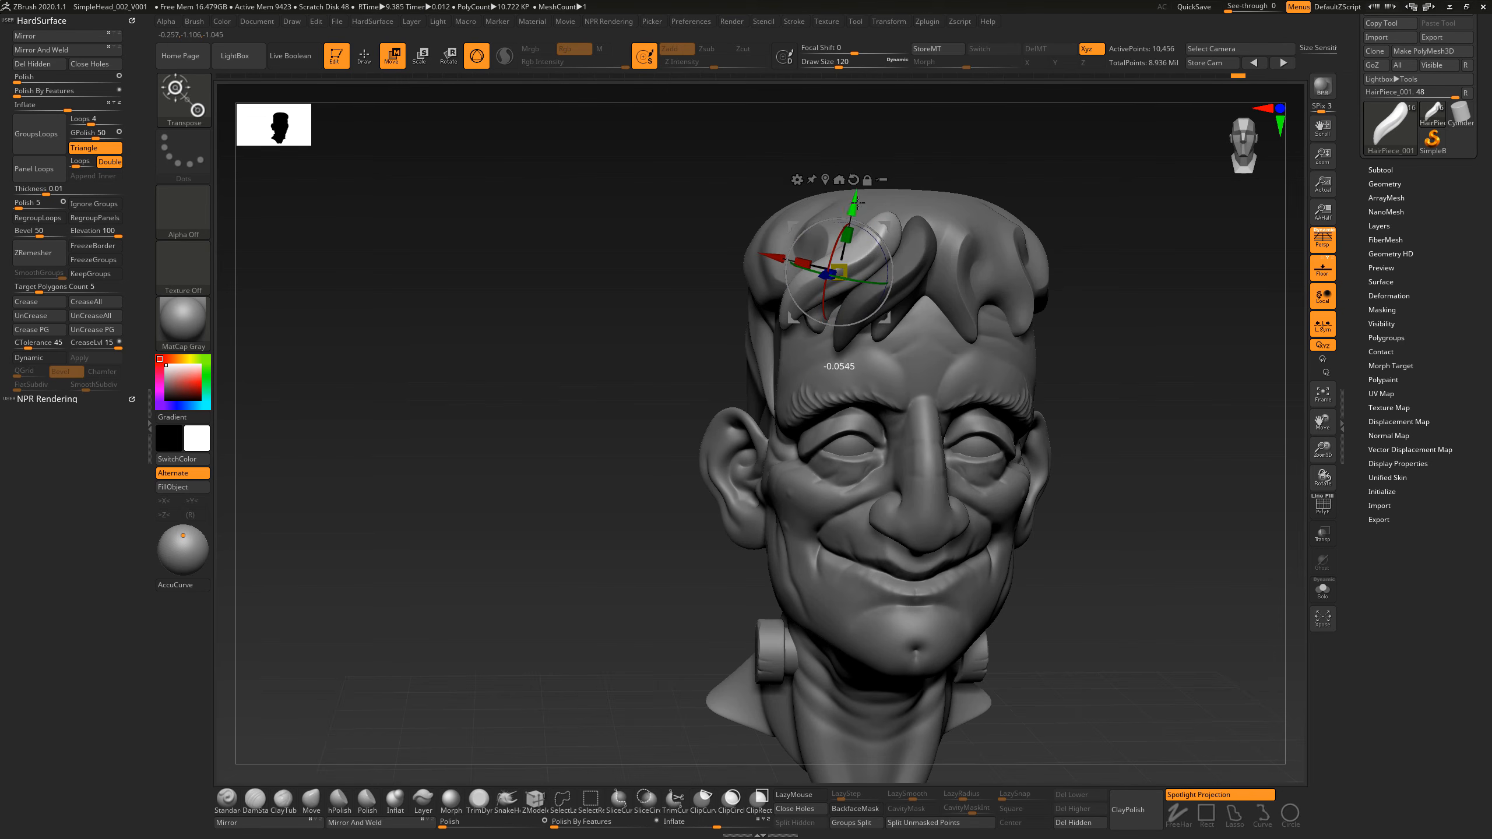
{"action": "left_click_drag", "start_coordinate": [1166, 197], "coordinate": [1073, 201]}
{"action": "left_click", "coordinate": [1380, 170]}
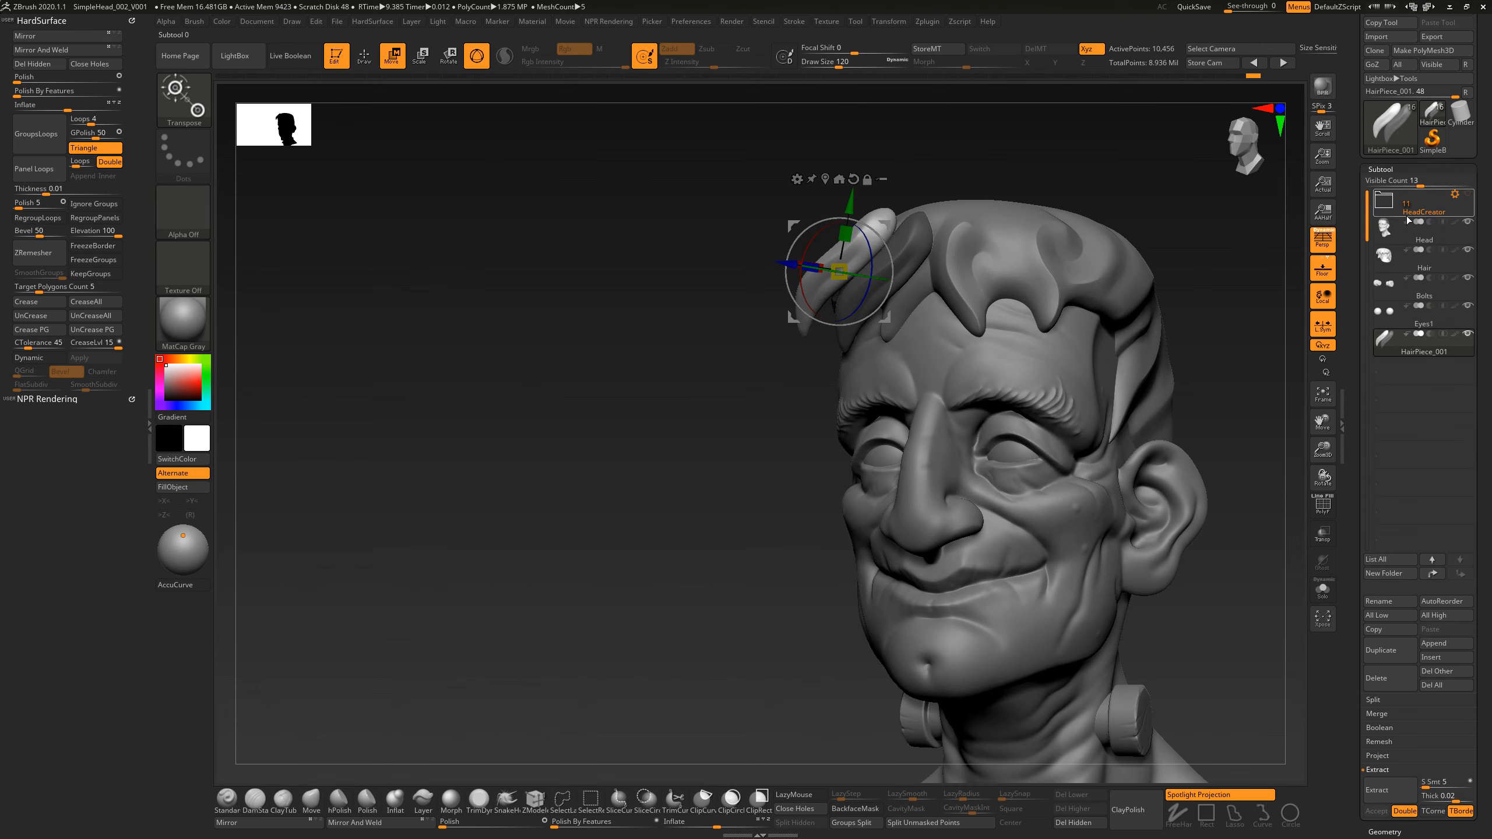
{"action": "mouse_move", "coordinate": [1254, 313]}
{"action": "left_mouse_down"}
{"action": "mouse_move", "coordinate": [1222, 349]}
{"action": "mouse_move", "coordinate": [1225, 333]}
{"action": "left_mouse_up"}
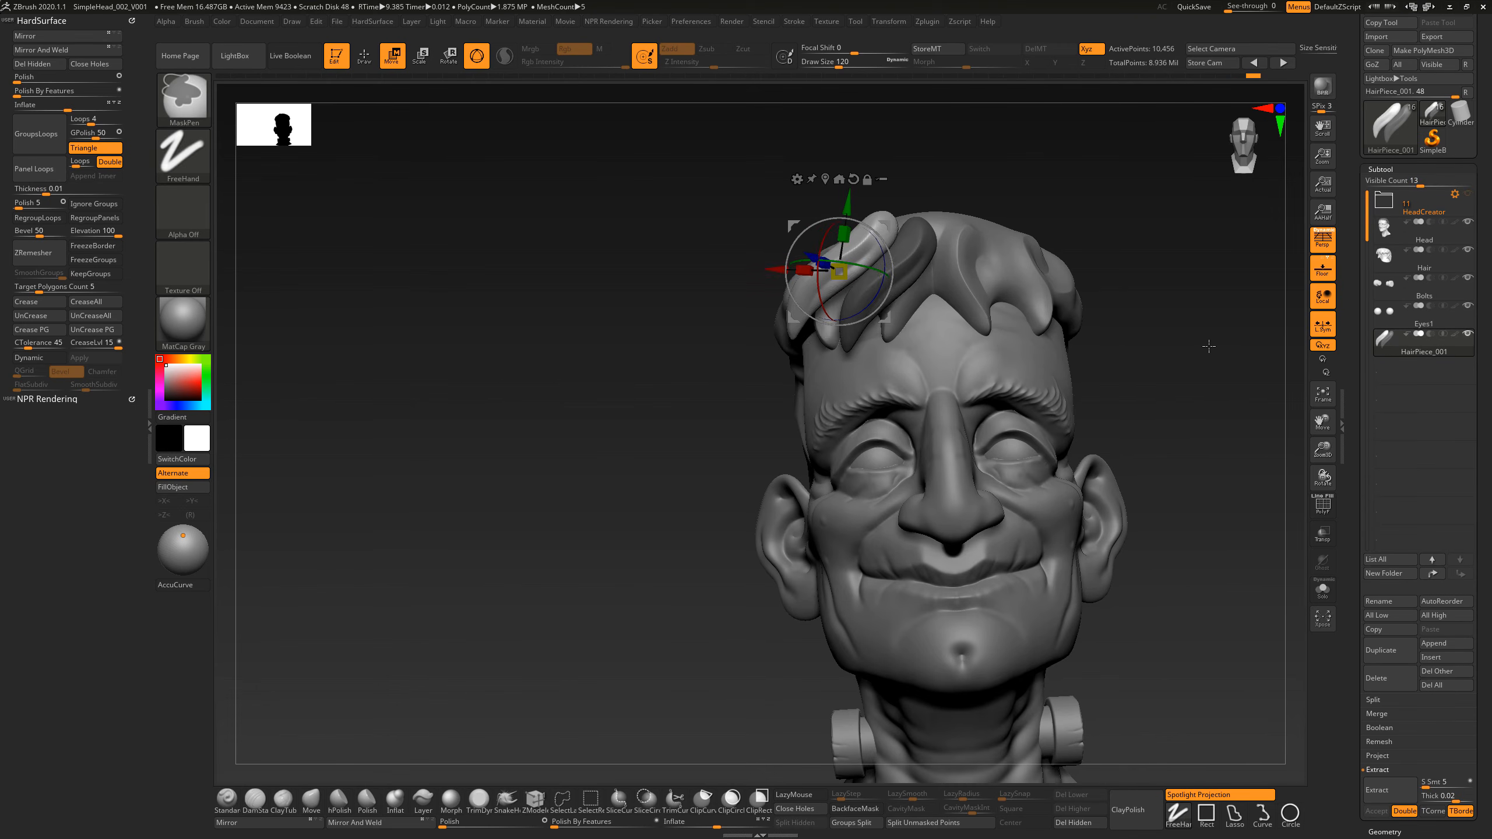
Undo the copied strand and try shifting the original strand sideways
{"action": "key", "text": "ctrl+z"}
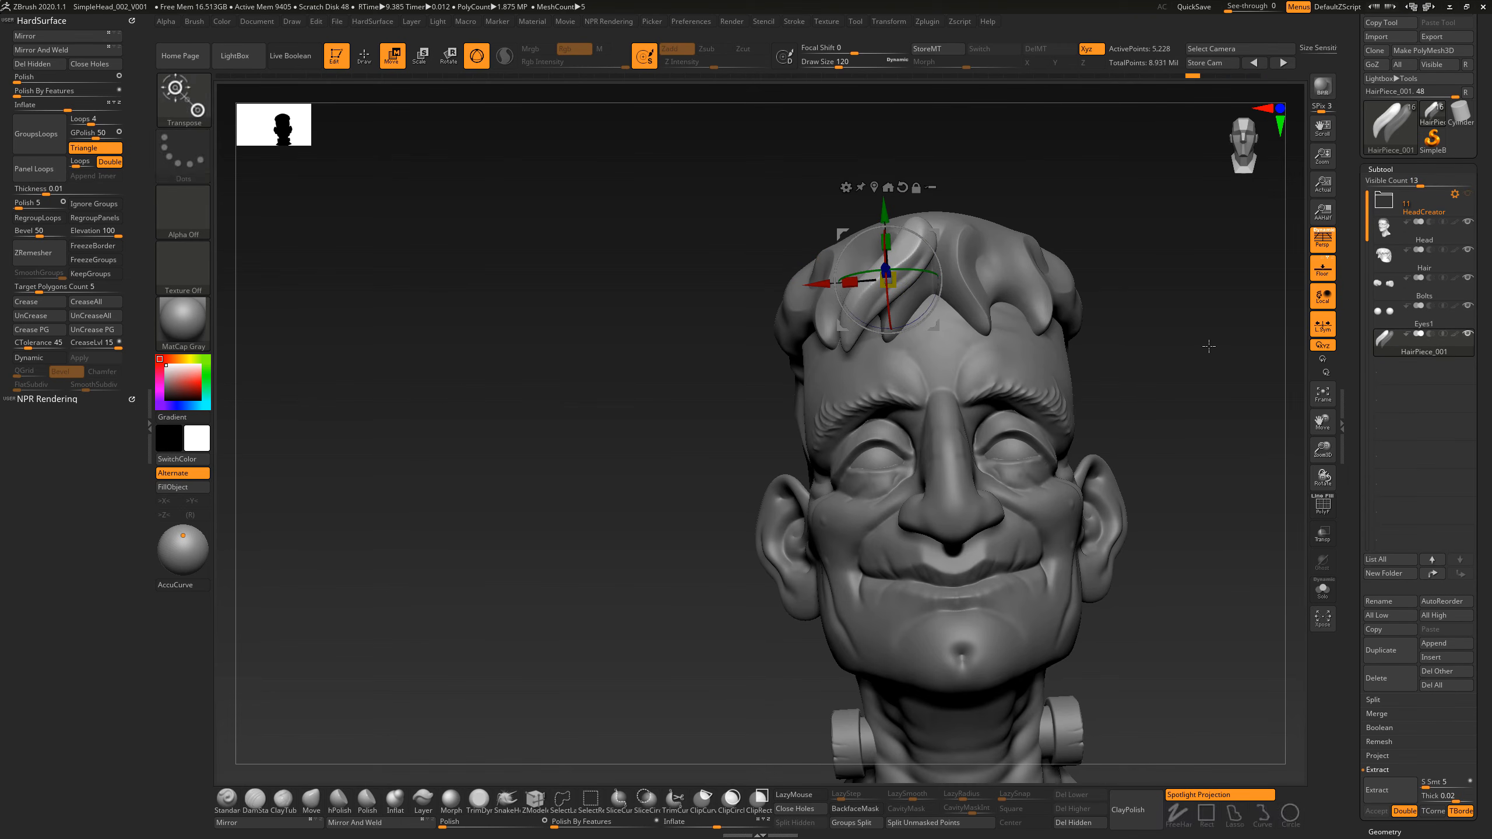
{"action": "left_click_drag", "start_coordinate": [1152, 354], "coordinate": [1168, 353]}
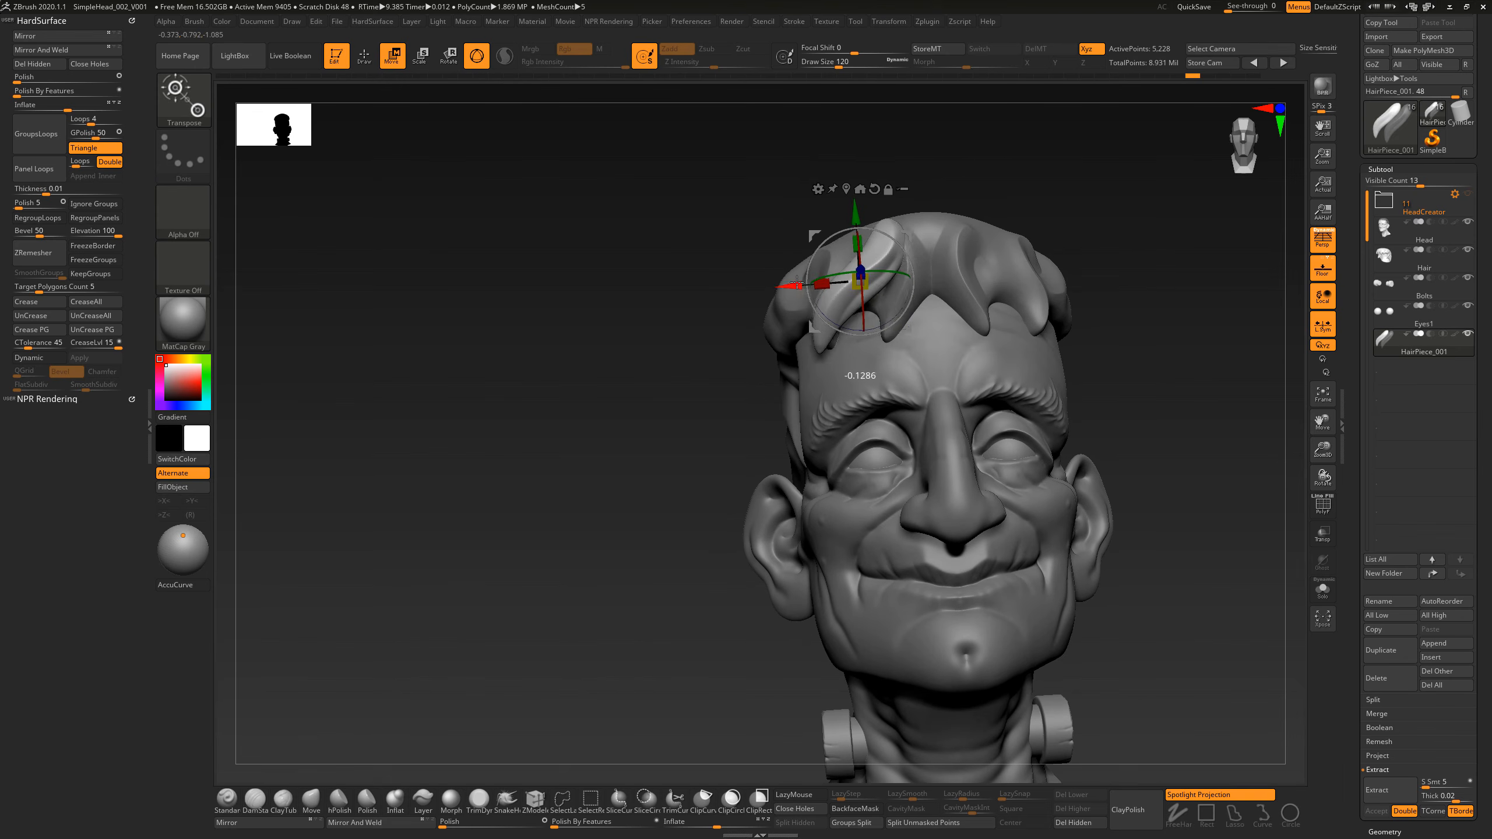
{"action": "left_click_drag", "start_coordinate": [796, 285], "coordinate": [842, 289]}
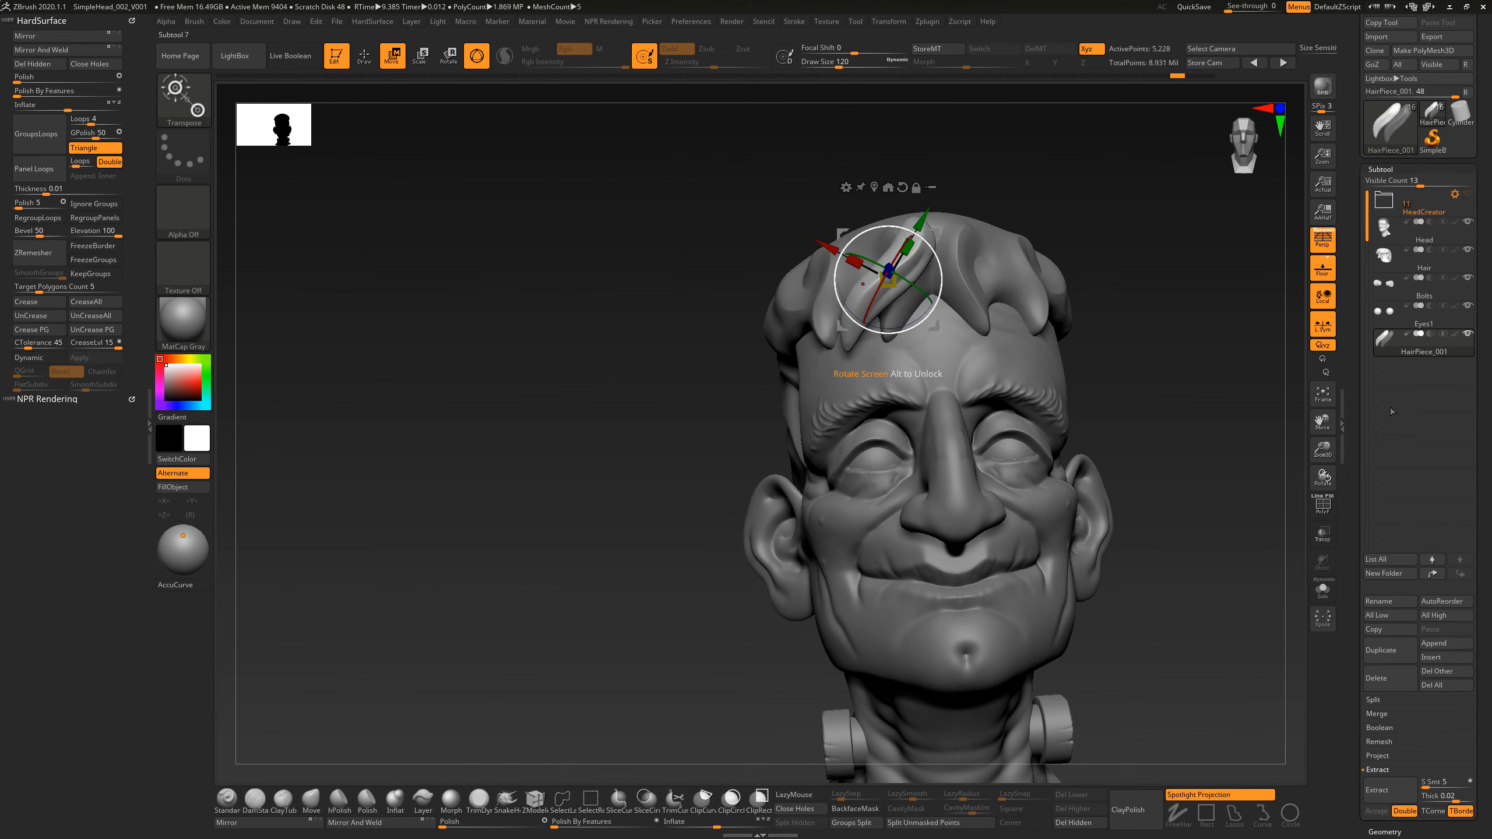
Duplicate the strand as a separate subtool, shift the duplicate toward the side of the head and rotate it about 22 degrees
{"action": "left_click", "coordinate": [1397, 656]}
{"action": "left_click_drag", "start_coordinate": [1024, 202], "coordinate": [993, 218]}
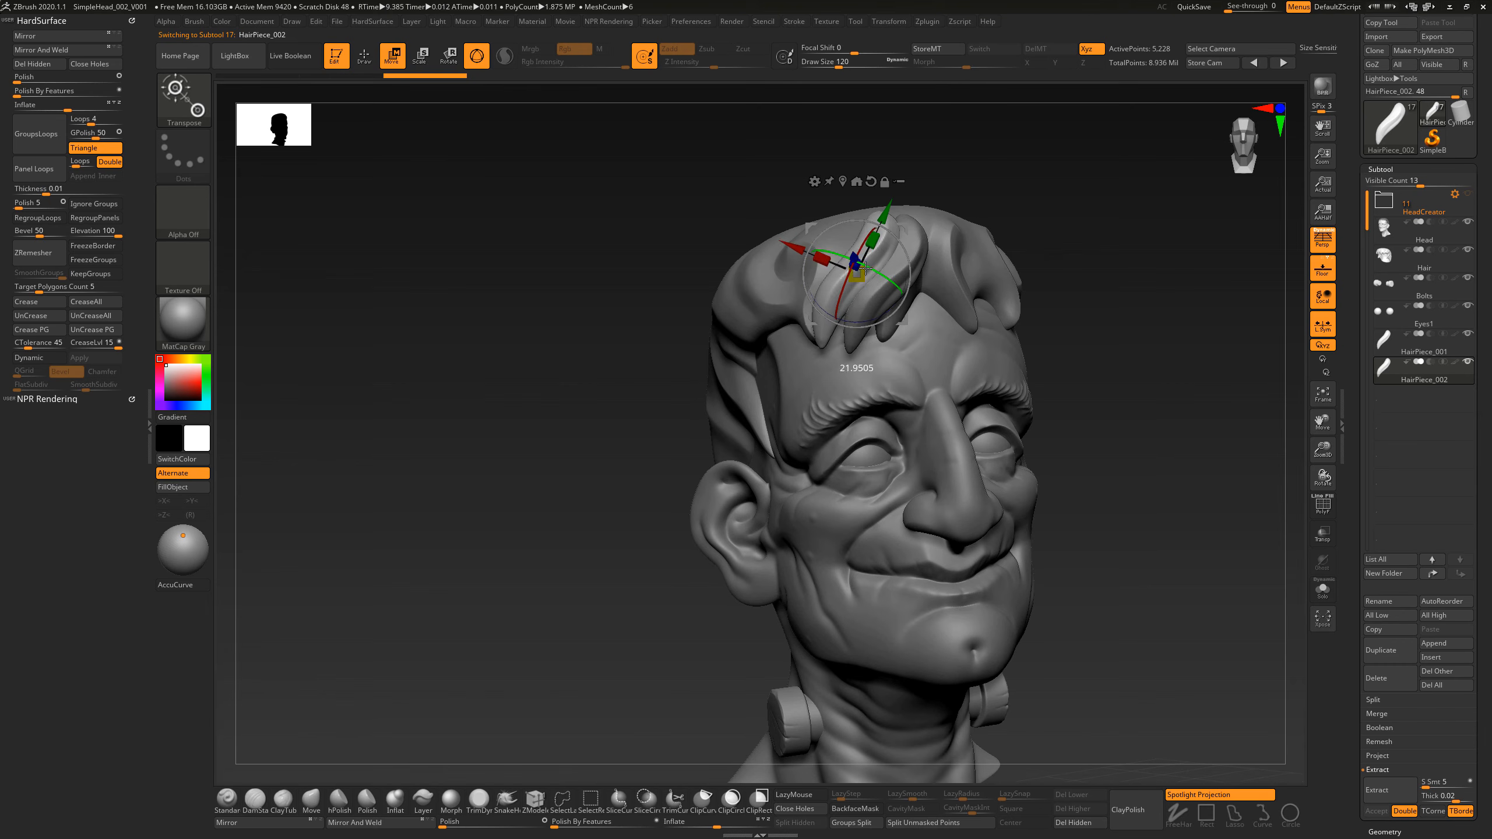
{"action": "left_click_drag", "start_coordinate": [866, 268], "coordinate": [868, 269]}
{"action": "left_click_drag", "start_coordinate": [1064, 229], "coordinate": [1003, 213]}
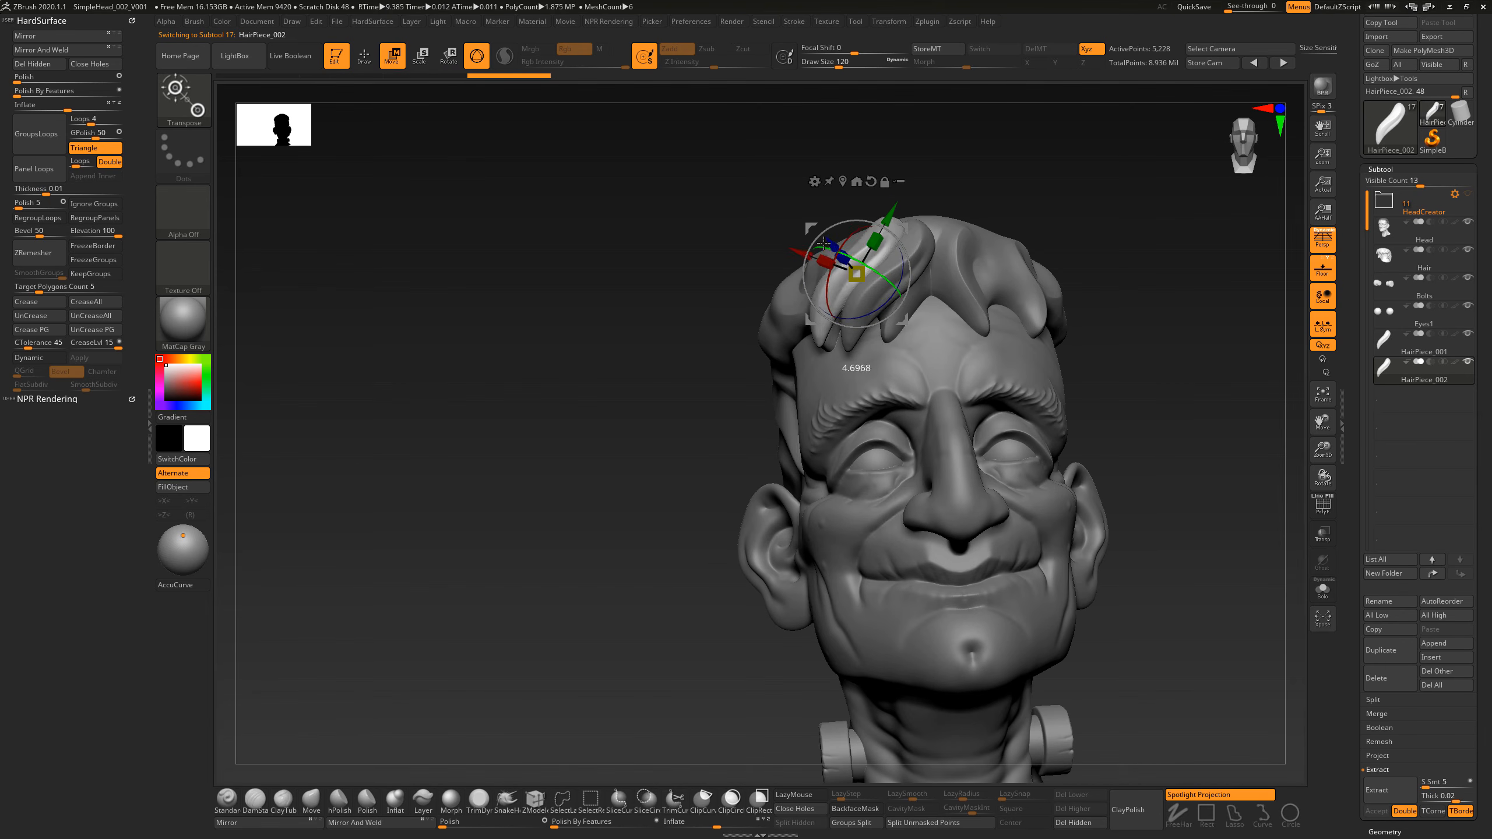
Position the duplicated strand in depth so it sits against the hair beside the first strand
{"action": "left_click_drag", "start_coordinate": [823, 242], "coordinate": [825, 244]}
{"action": "left_click_drag", "start_coordinate": [992, 211], "coordinate": [1054, 212]}
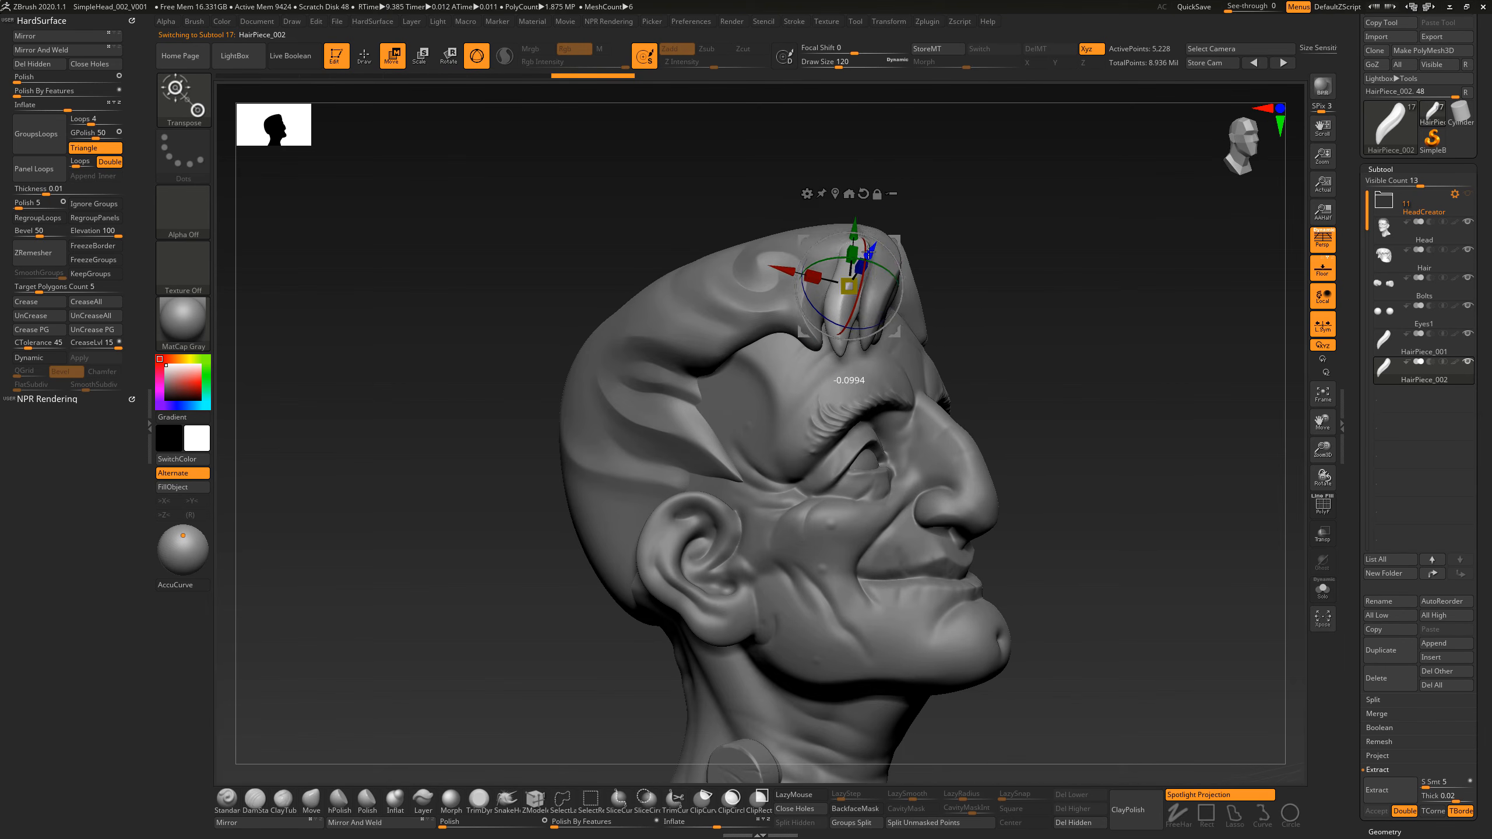
{"action": "left_click_drag", "start_coordinate": [868, 249], "coordinate": [869, 248]}
{"action": "left_click_drag", "start_coordinate": [1048, 262], "coordinate": [1017, 271]}
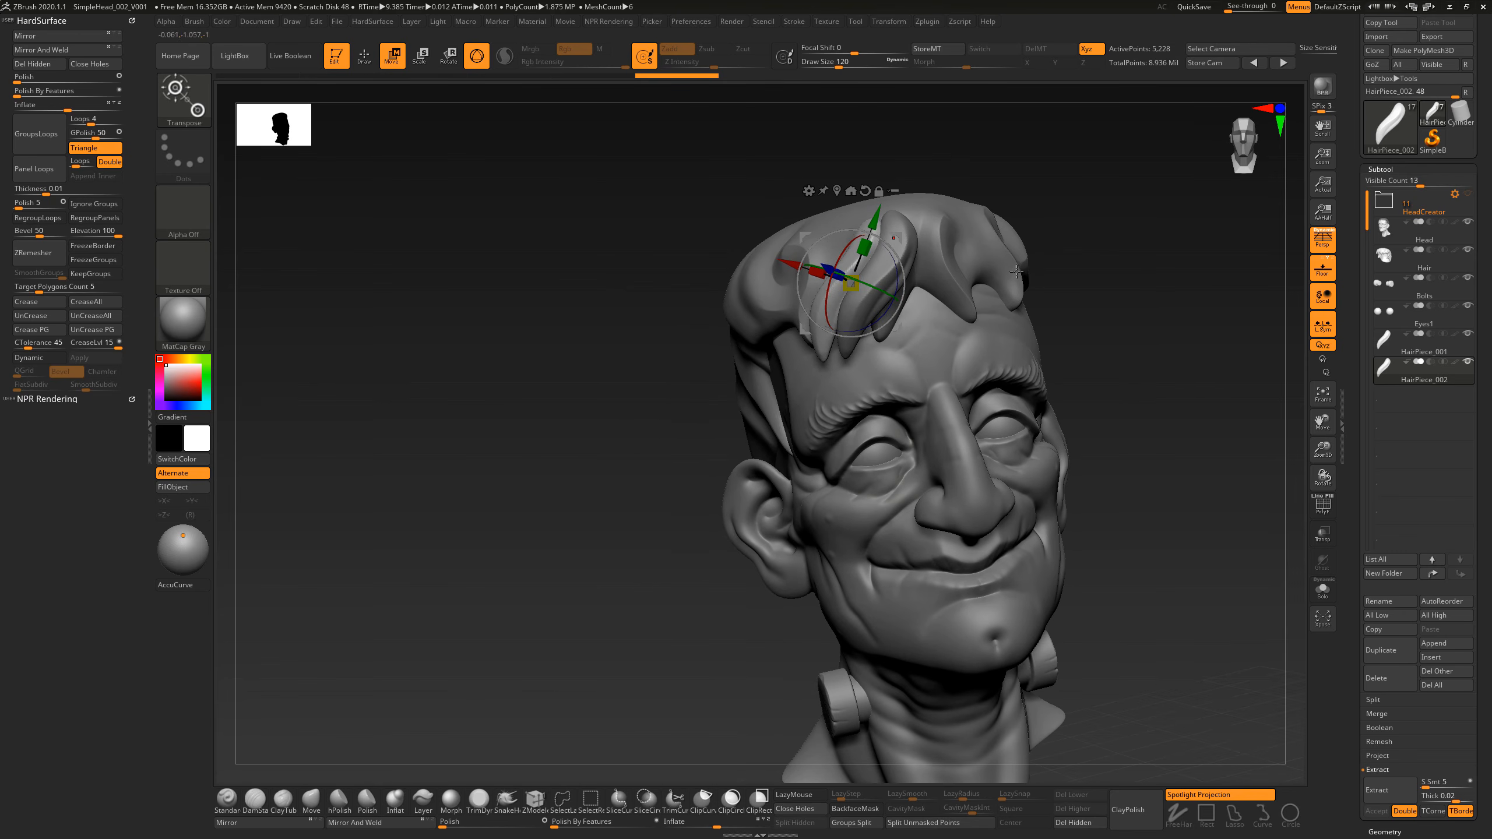
Reshape the second hair strand with an enlarged Move brush so it follows the hair over the forehead
{"action": "key", "text": "q"}
{"action": "left_click_drag", "start_coordinate": [1104, 253], "coordinate": [1042, 250]}
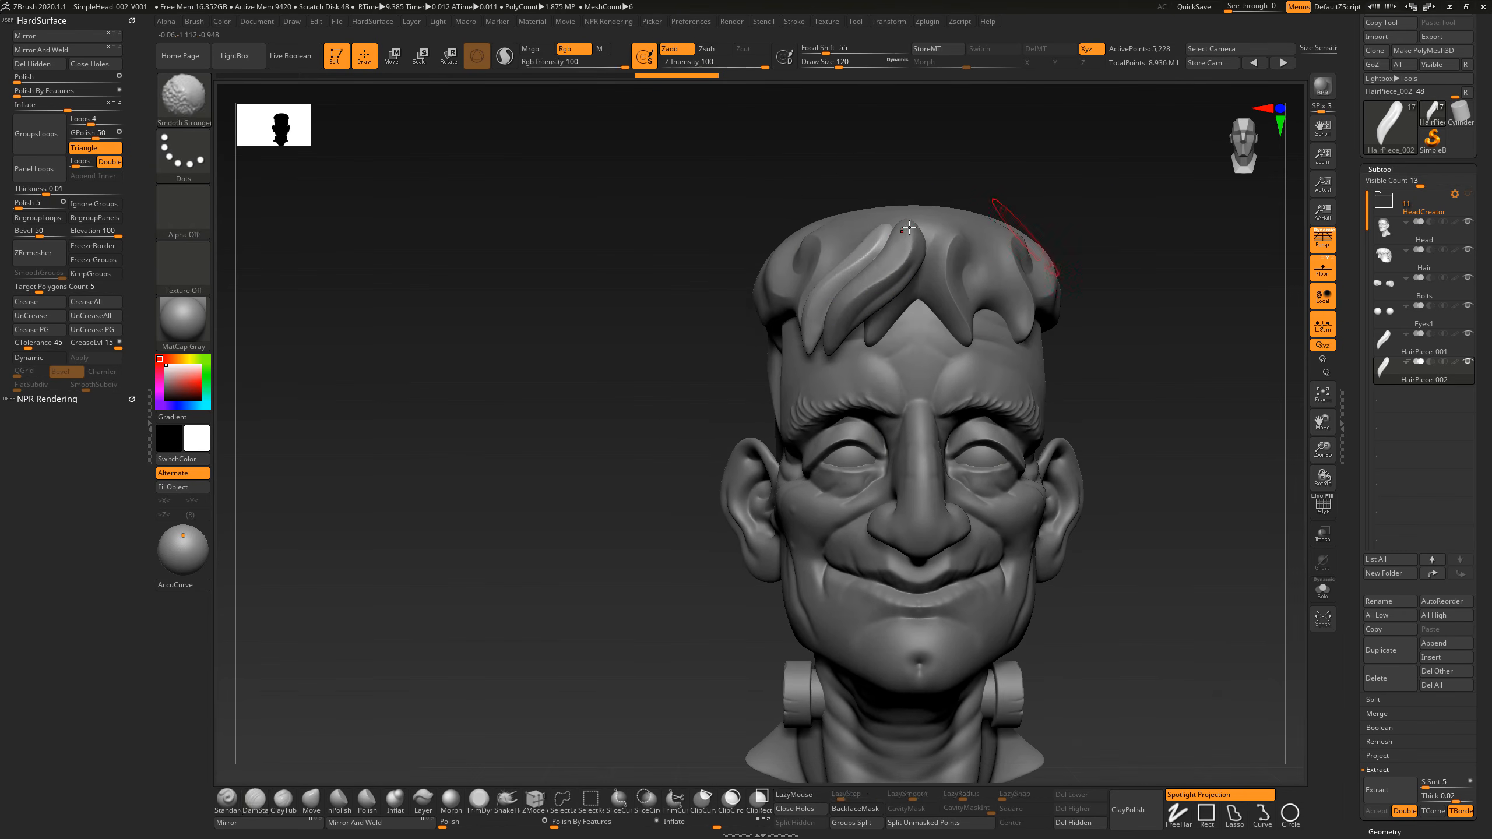
{"action": "key", "text": "s"}
{"action": "key", "text": "b"}
{"action": "key", "text": "m"}
{"action": "key", "text": "v"}
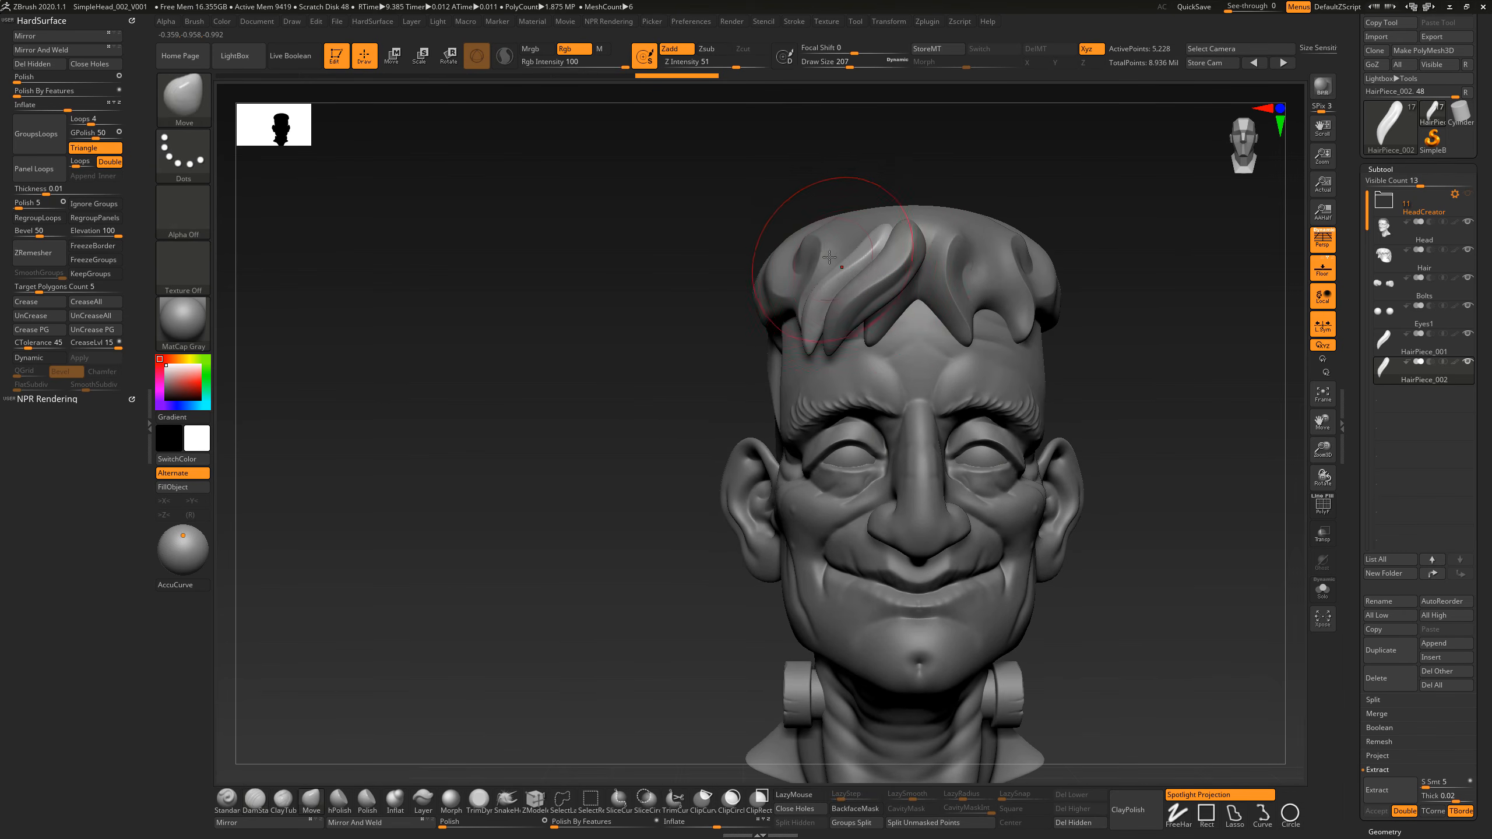
{"action": "key", "text": "s"}
{"action": "left_click_drag", "start_coordinate": [847, 281], "coordinate": [837, 290]}
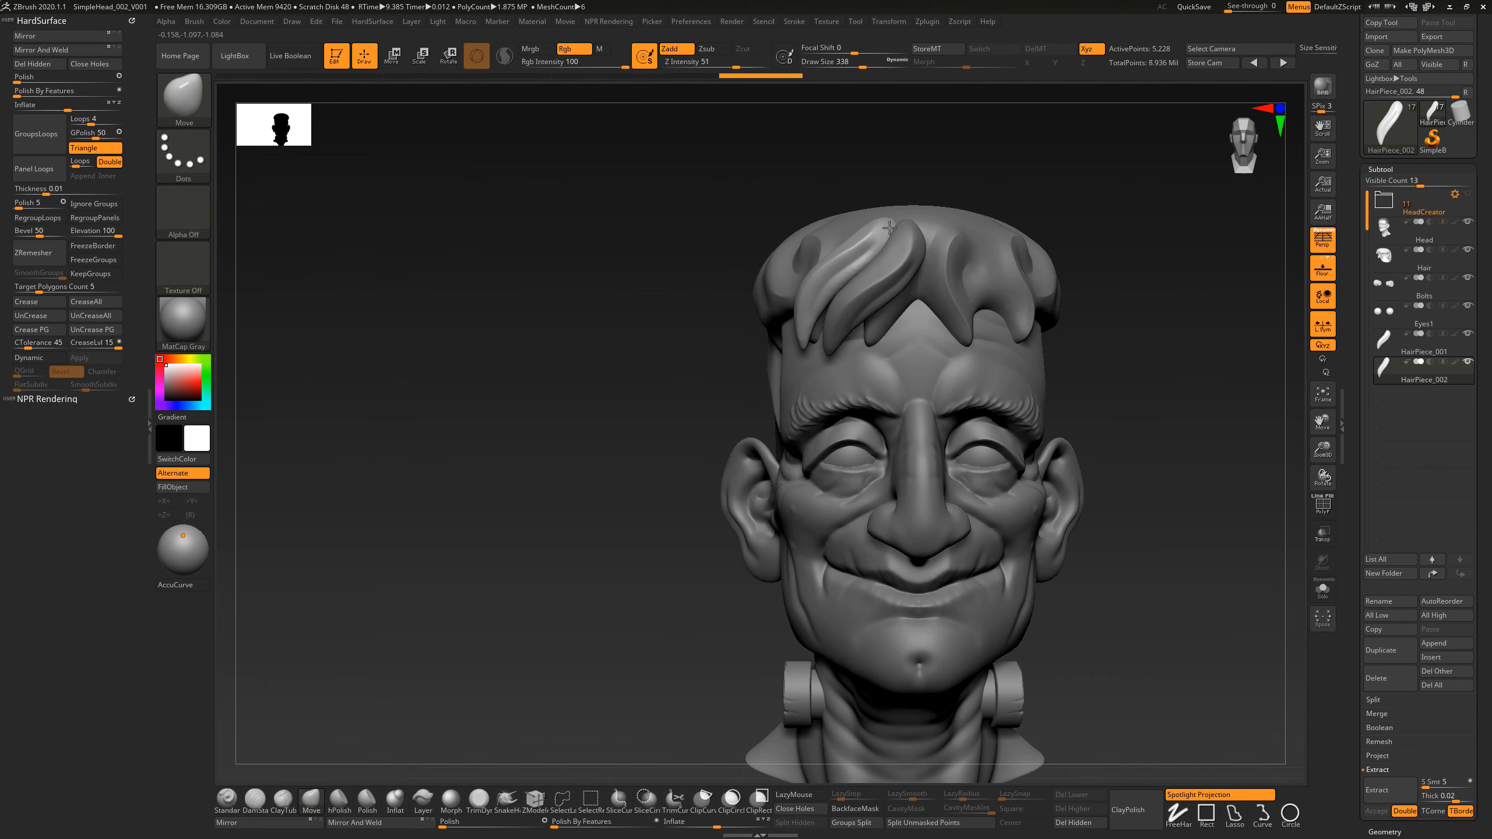
Refine the second strand's curve from side and three-quarter angles, reducing the Move brush to Draw Size 187
{"action": "left_click_drag", "start_coordinate": [936, 184], "coordinate": [980, 179]}
{"action": "left_click_drag", "start_coordinate": [984, 209], "coordinate": [869, 221]}
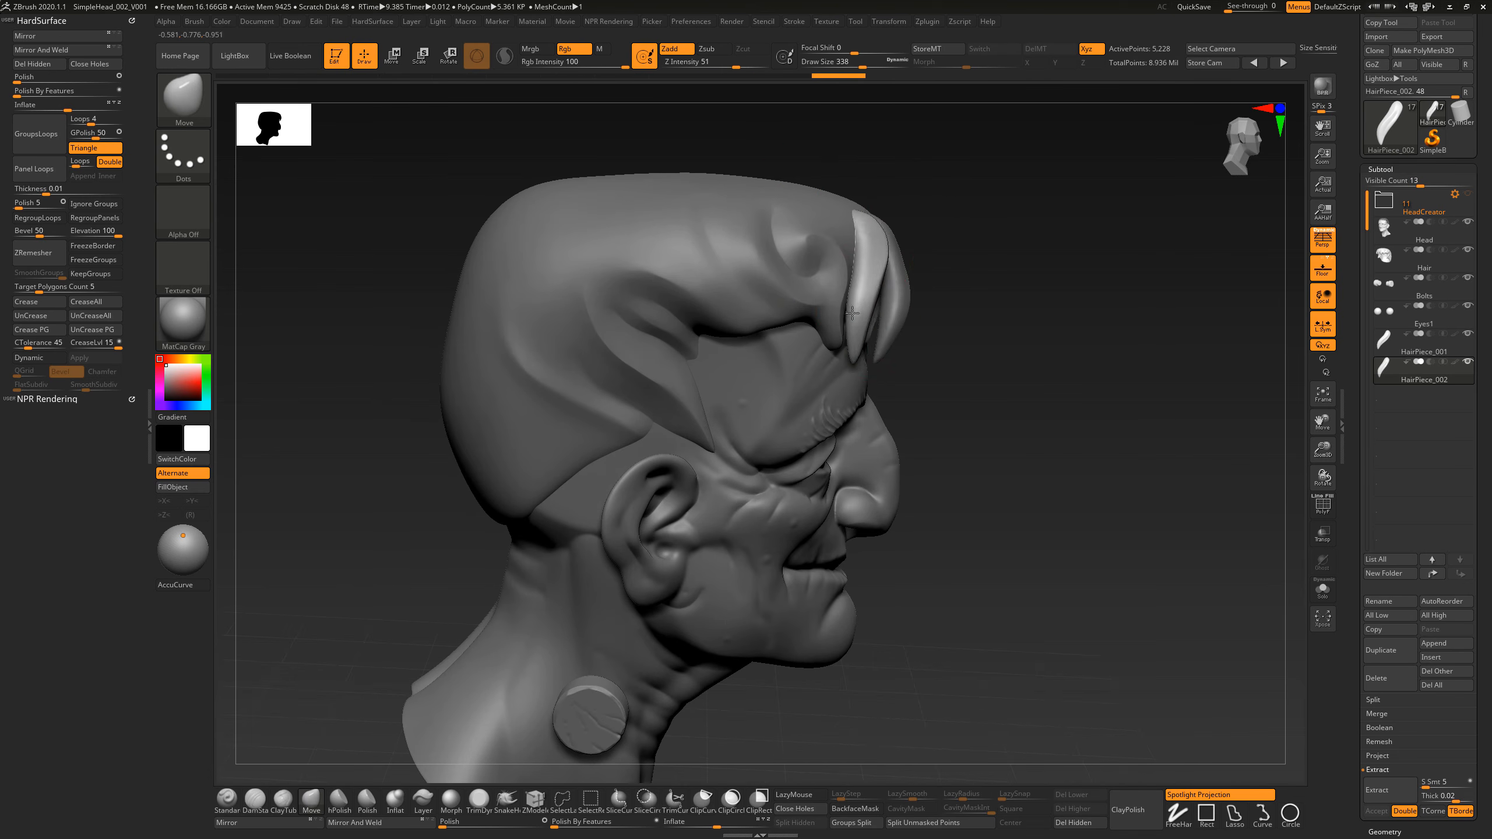
{"action": "mouse_move", "coordinate": [931, 273]}
{"action": "left_mouse_down"}
{"action": "mouse_move", "coordinate": [860, 321]}
{"action": "mouse_move", "coordinate": [890, 261]}
{"action": "mouse_move", "coordinate": [879, 239]}
{"action": "left_mouse_up"}
{"action": "key", "text": "s"}
{"action": "mouse_move", "coordinate": [958, 212]}
{"action": "left_mouse_down"}
{"action": "mouse_move", "coordinate": [894, 205]}
{"action": "mouse_move", "coordinate": [909, 195]}
{"action": "left_mouse_up"}
{"action": "left_click_drag", "start_coordinate": [1008, 187], "coordinate": [1002, 178]}
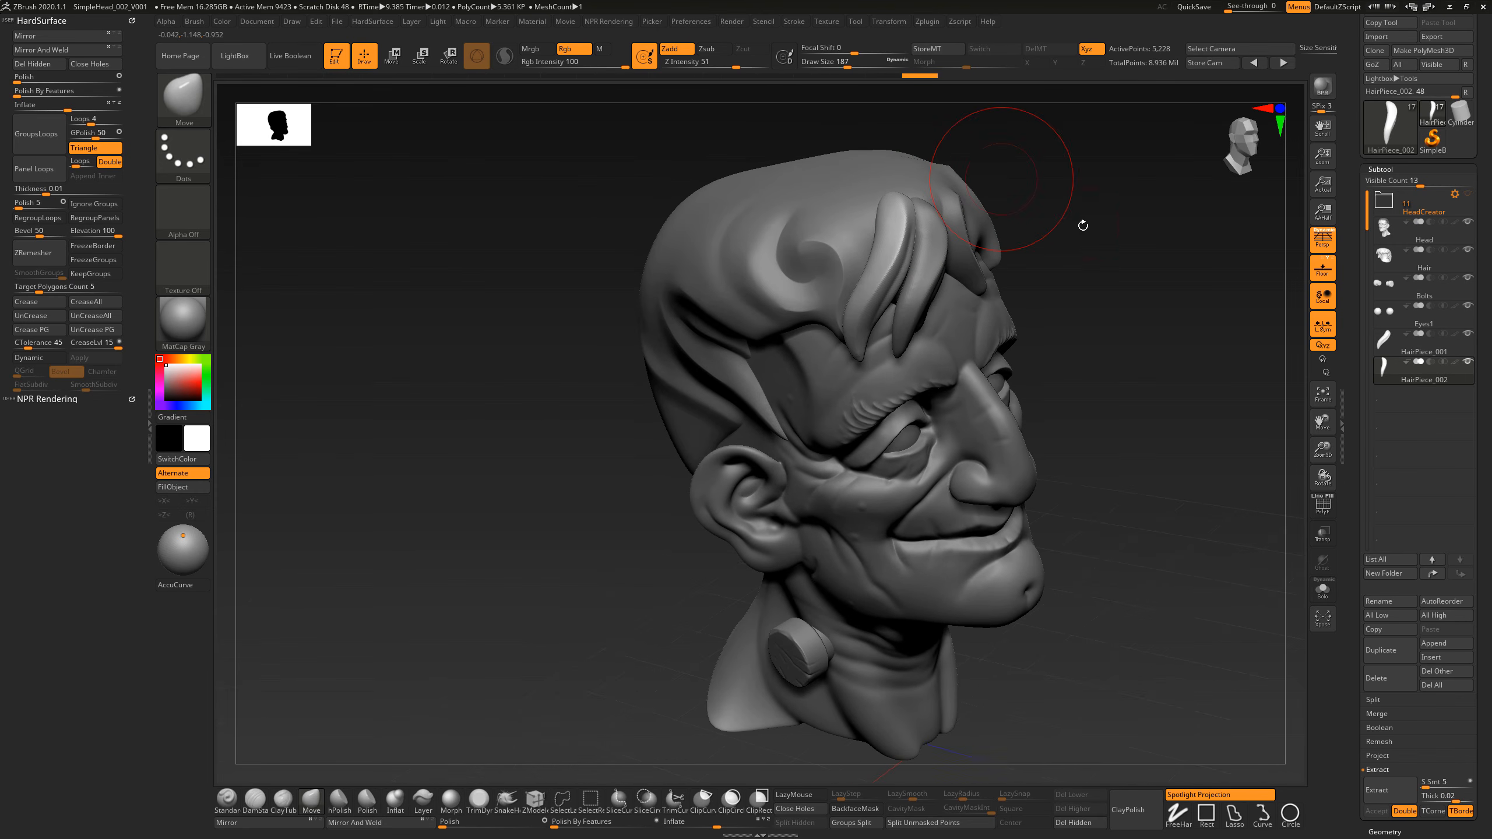
{"action": "left_click_drag", "start_coordinate": [1083, 225], "coordinate": [1072, 221]}
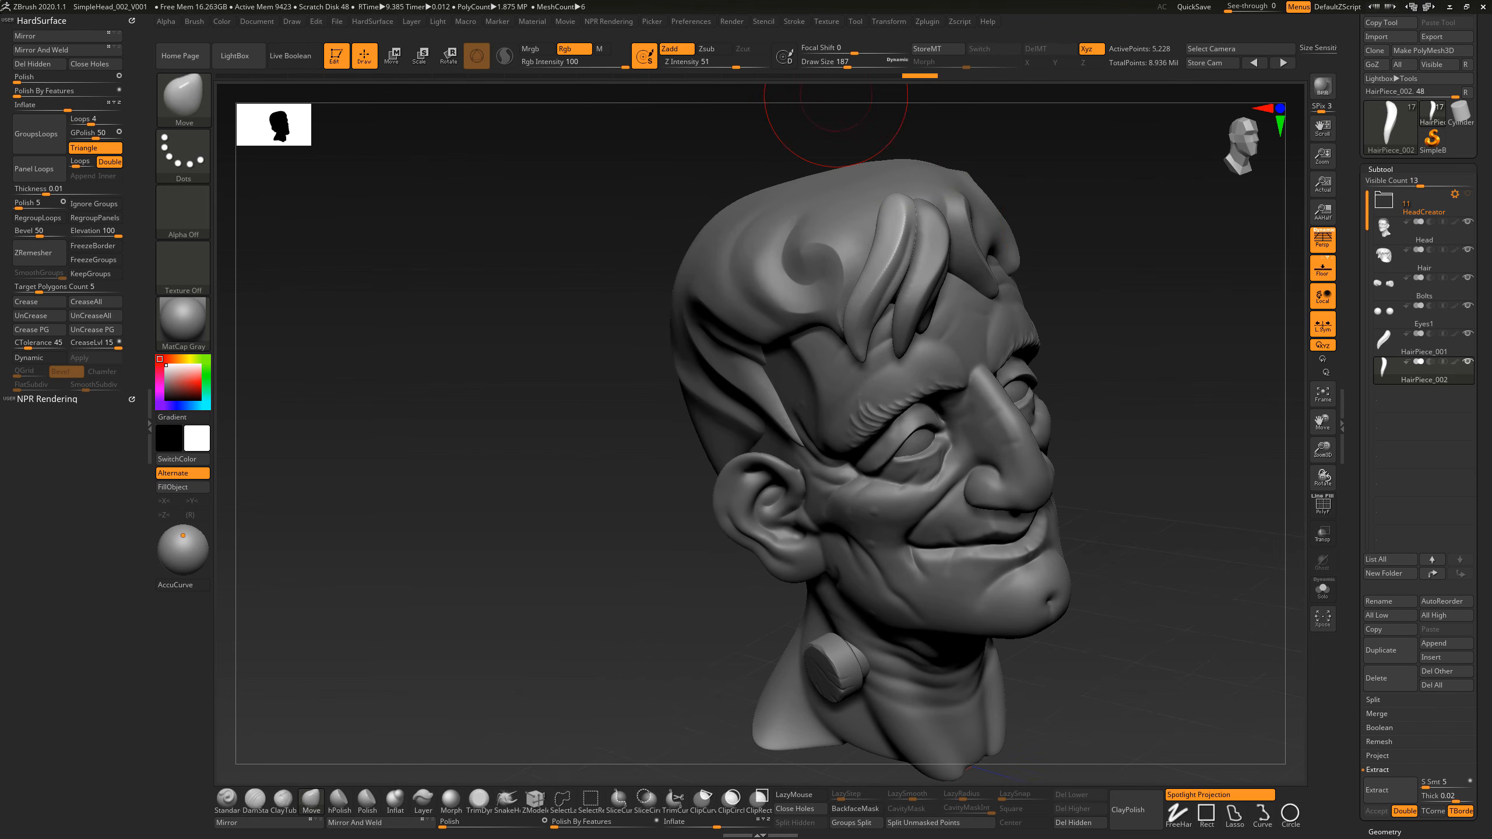
{"action": "left_click_drag", "start_coordinate": [1082, 291], "coordinate": [1007, 289]}
{"action": "left_click_drag", "start_coordinate": [1198, 250], "coordinate": [1107, 282], "text": "alt"}
{"action": "left_click_drag", "start_coordinate": [757, 316], "coordinate": [837, 236]}
Set the Move brush to Draw Size 365 and adjust the second strand's overall sweep against the hair
{"action": "key", "text": "s"}
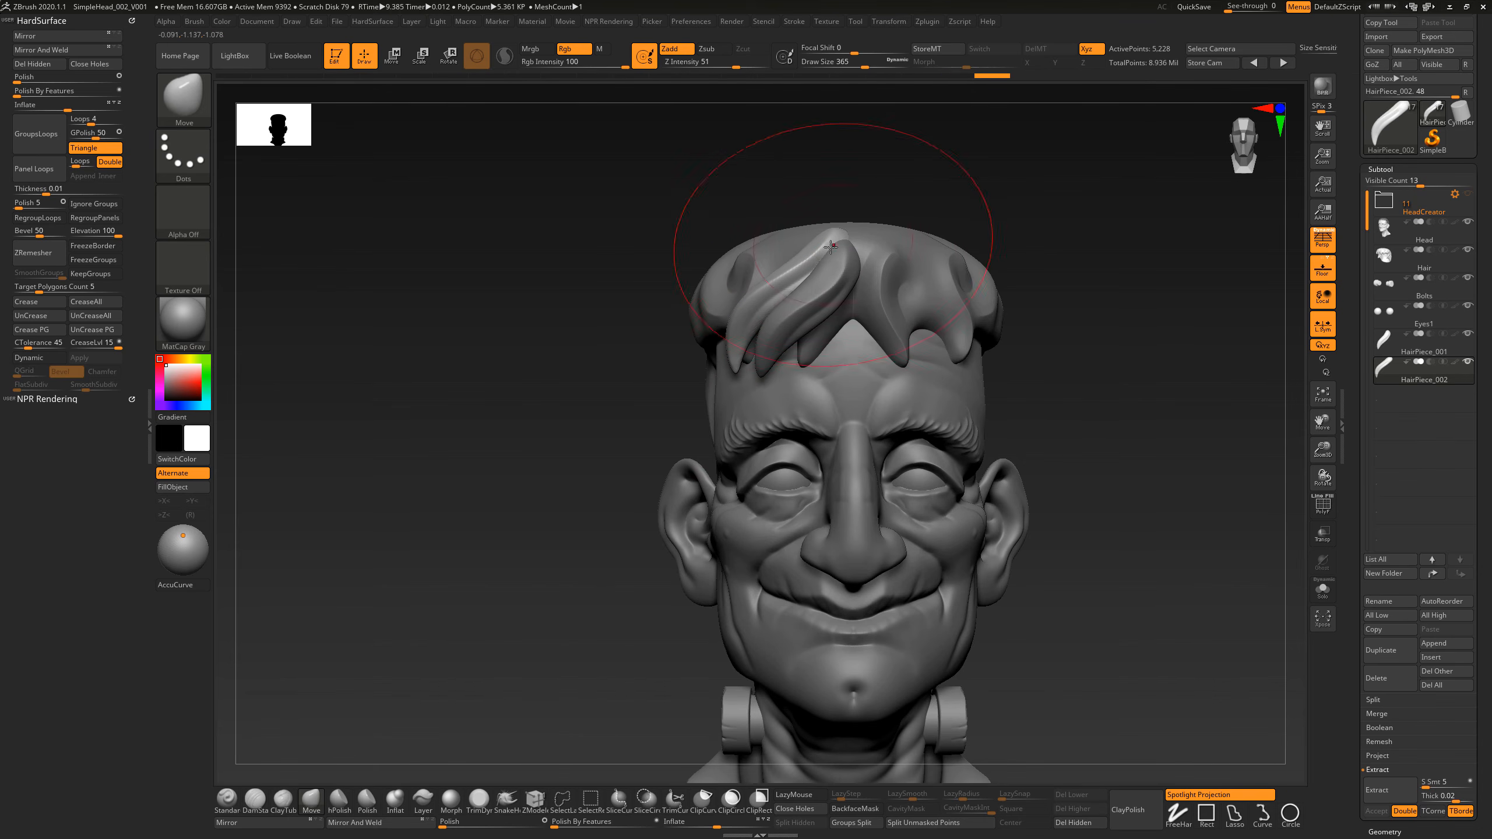
{"action": "mouse_move", "coordinate": [839, 174]}
{"action": "left_mouse_down"}
{"action": "mouse_move", "coordinate": [902, 181]}
{"action": "mouse_move", "coordinate": [913, 230]}
{"action": "left_mouse_up"}
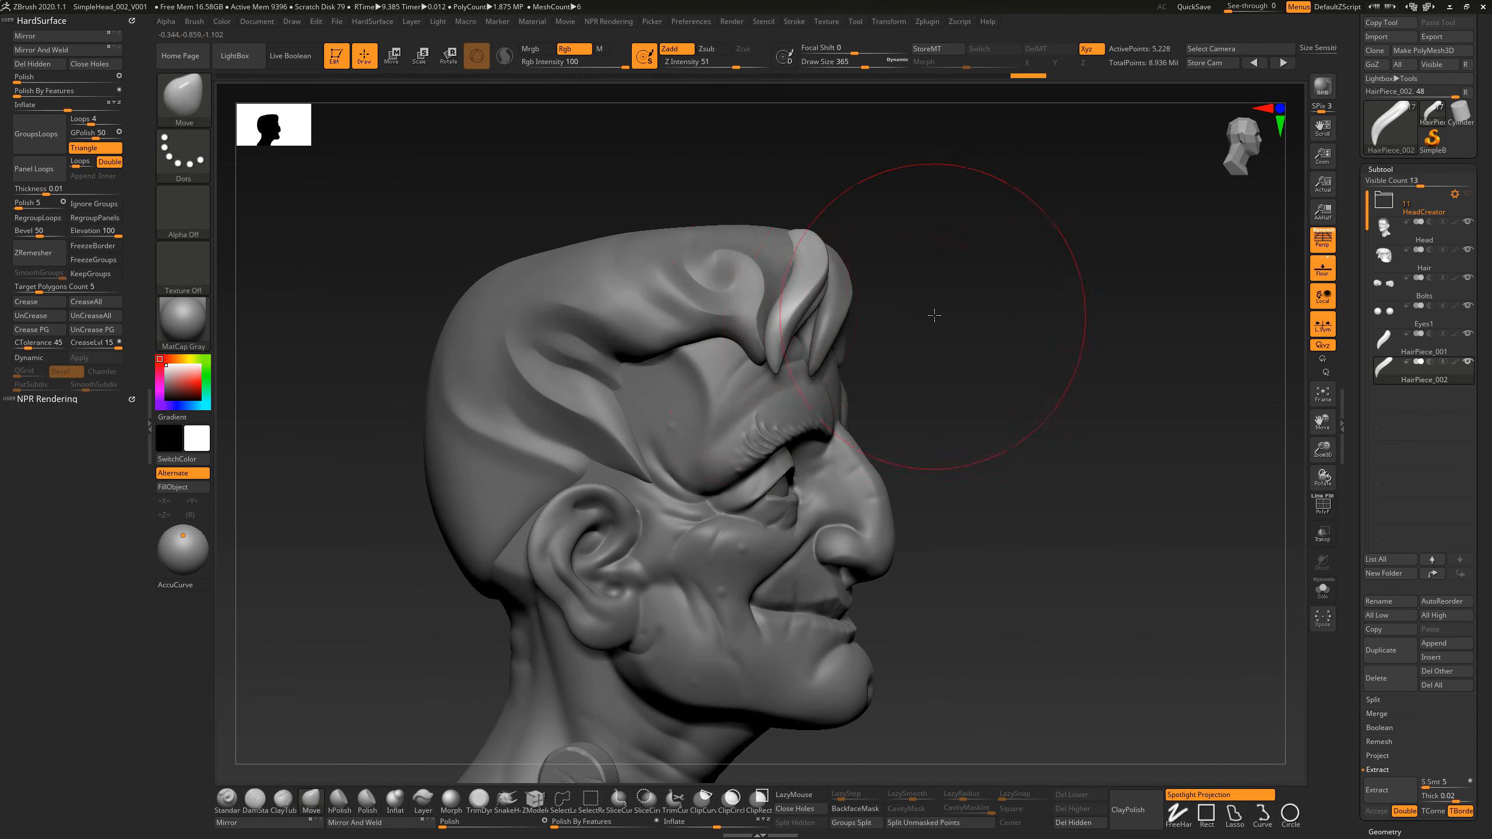
{"action": "left_click_drag", "start_coordinate": [934, 316], "coordinate": [868, 323]}
{"action": "left_click_drag", "start_coordinate": [786, 353], "coordinate": [808, 321]}
{"action": "left_click_drag", "start_coordinate": [992, 234], "coordinate": [927, 261]}
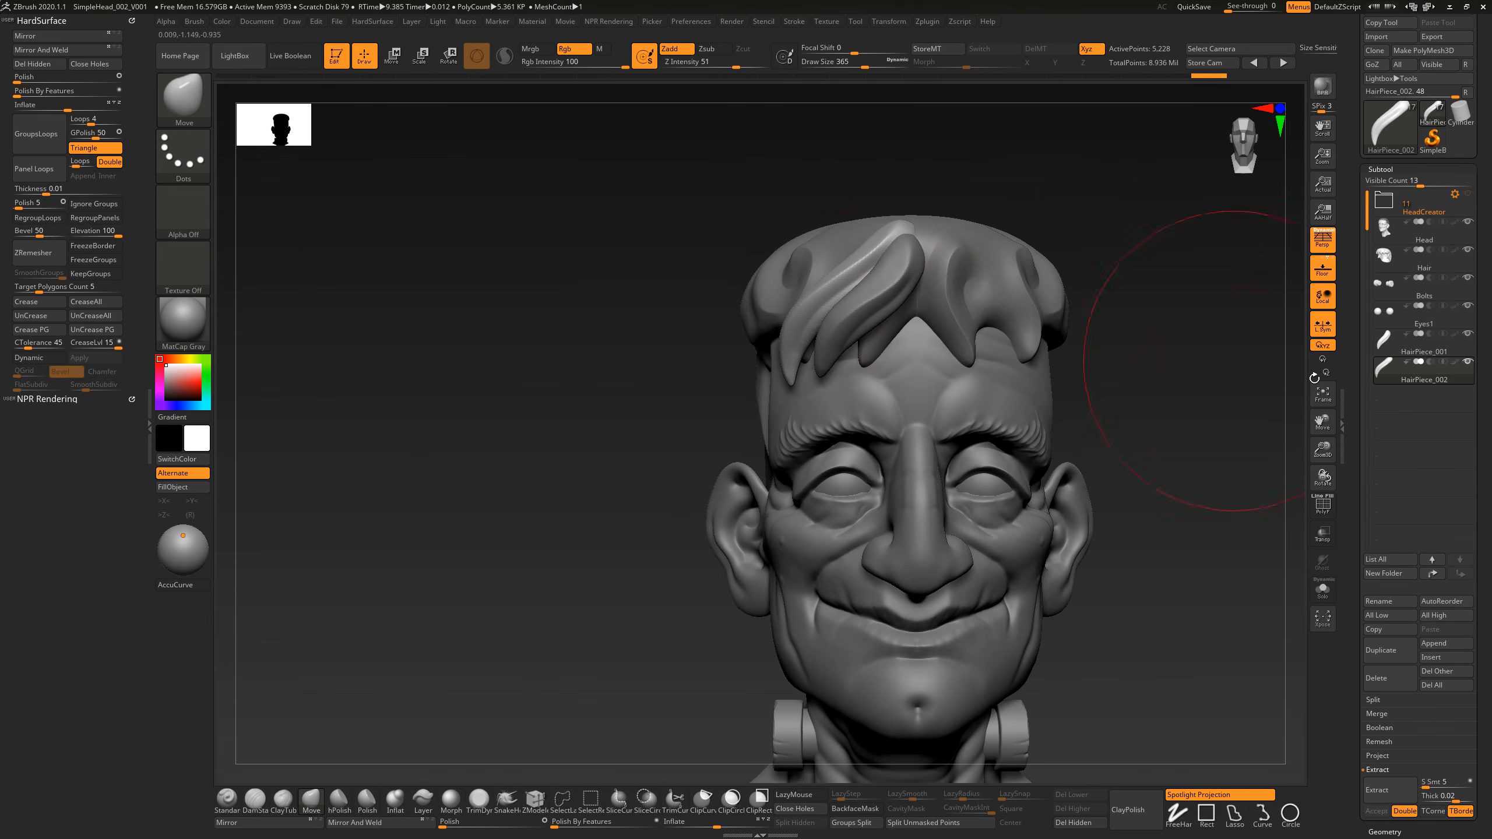
Duplicate the second strand as a separate subtool, shift it toward the side of the head and rotate it about 26 degrees
{"action": "left_click", "coordinate": [1377, 650]}
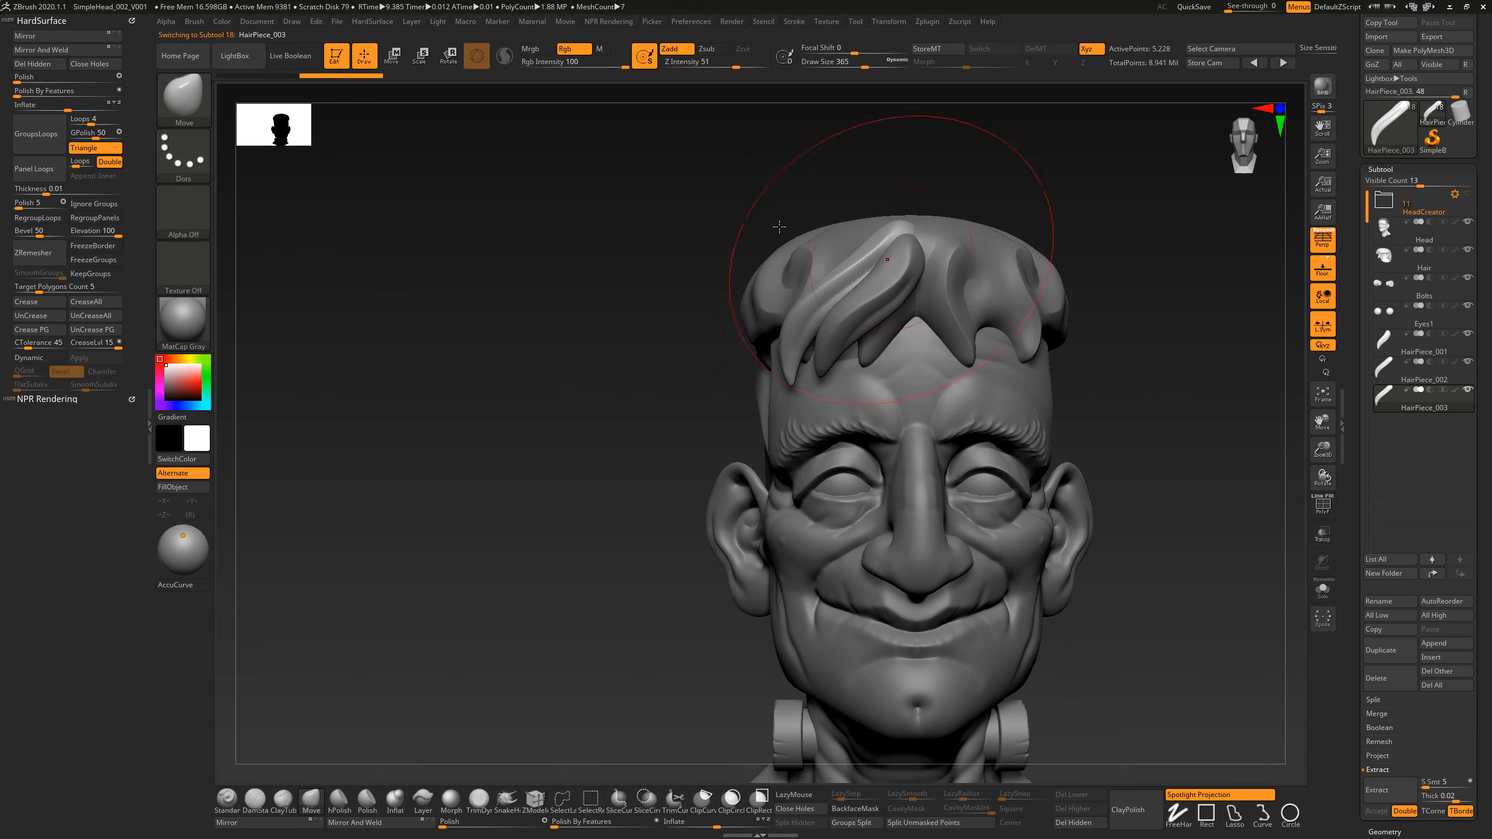
{"action": "left_click", "coordinate": [396, 62]}
{"action": "left_click", "coordinate": [423, 60]}
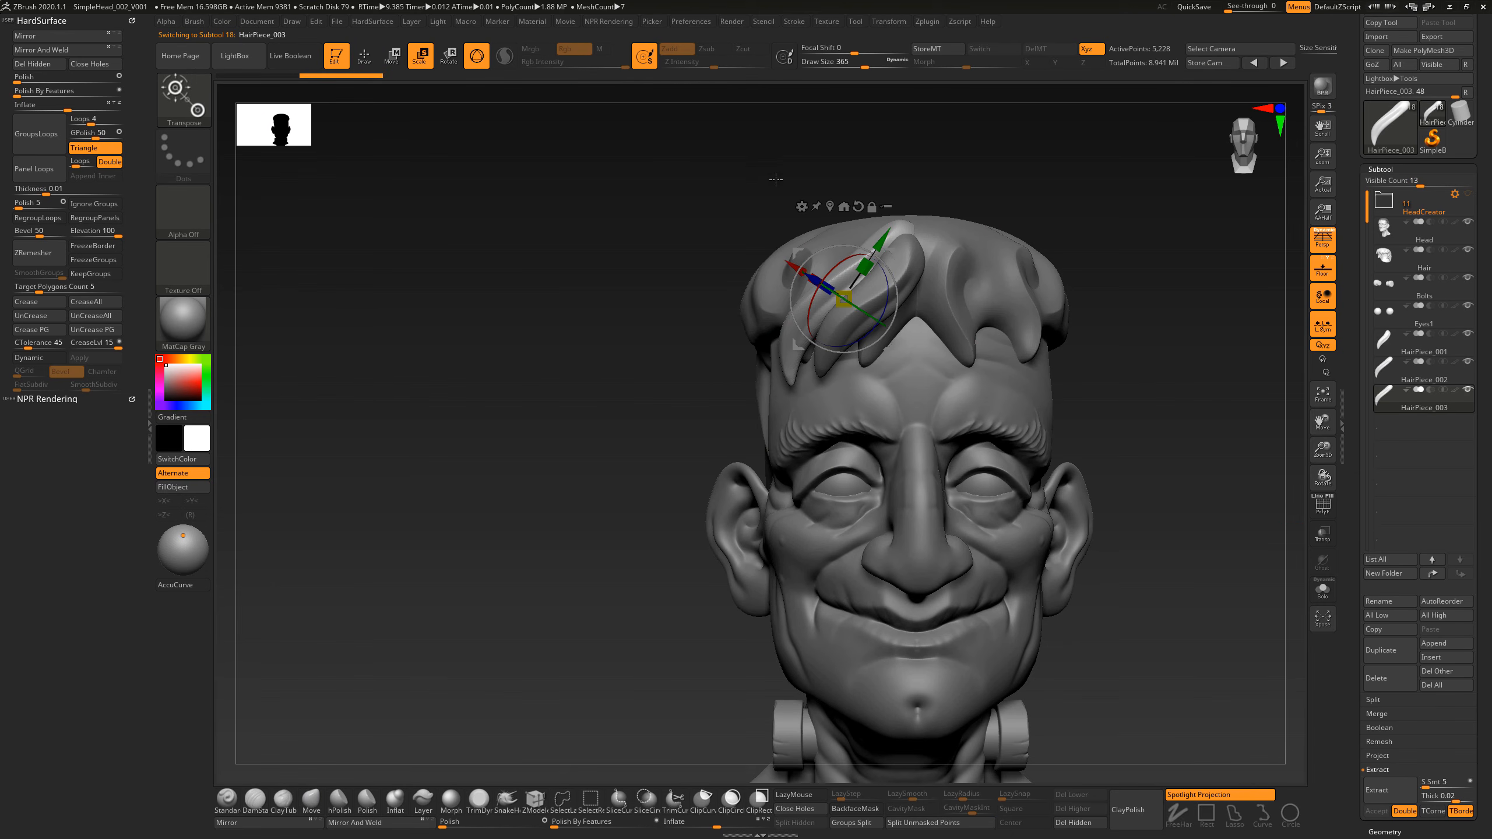
{"action": "left_click", "coordinate": [449, 62]}
{"action": "left_click_drag", "start_coordinate": [858, 256], "coordinate": [893, 261]}
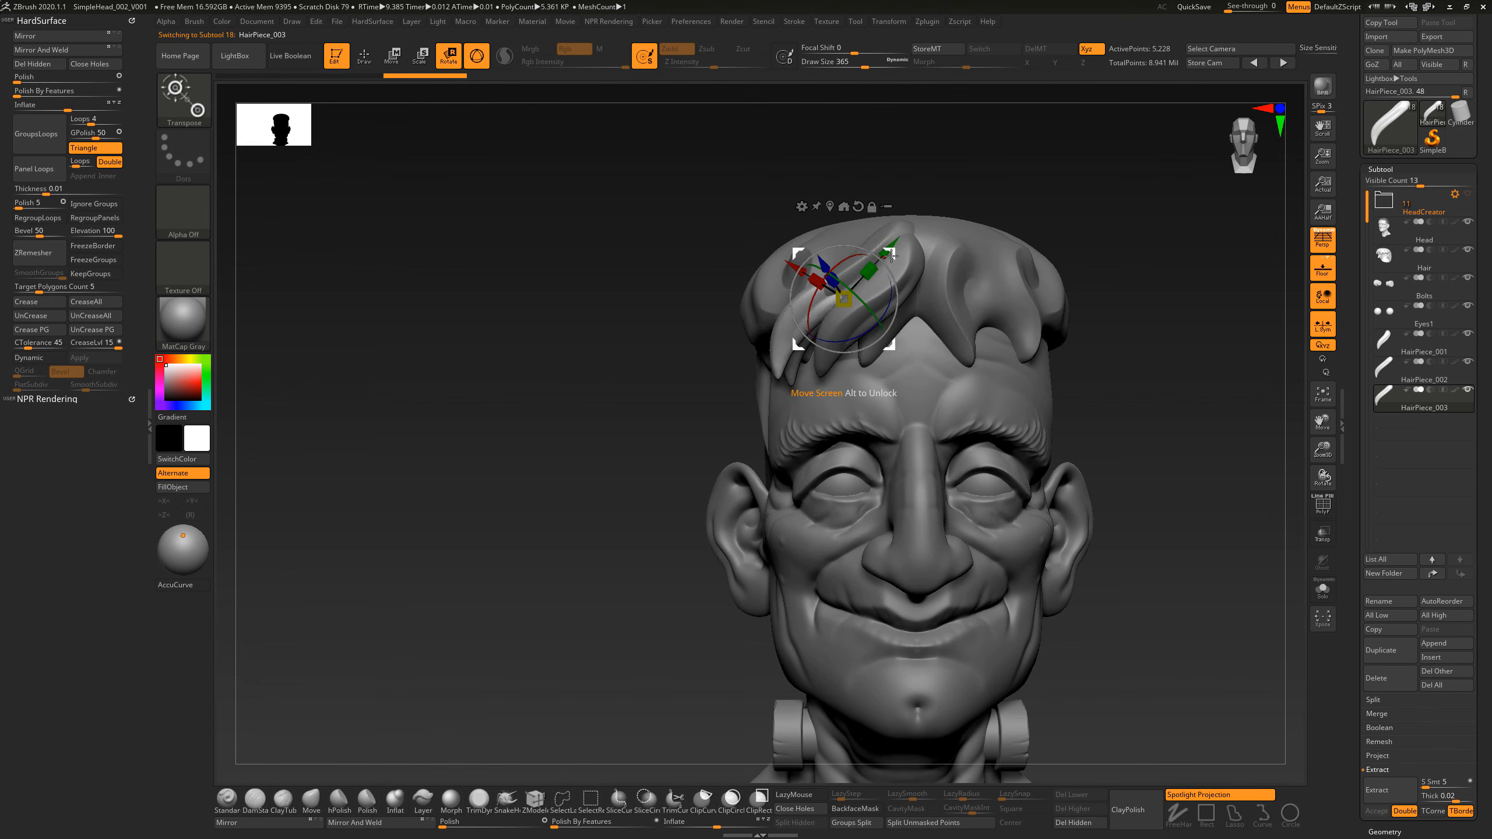
{"action": "left_click_drag", "start_coordinate": [795, 251], "coordinate": [763, 218]}
{"action": "right_click_drag", "start_coordinate": [887, 197], "coordinate": [836, 314]}
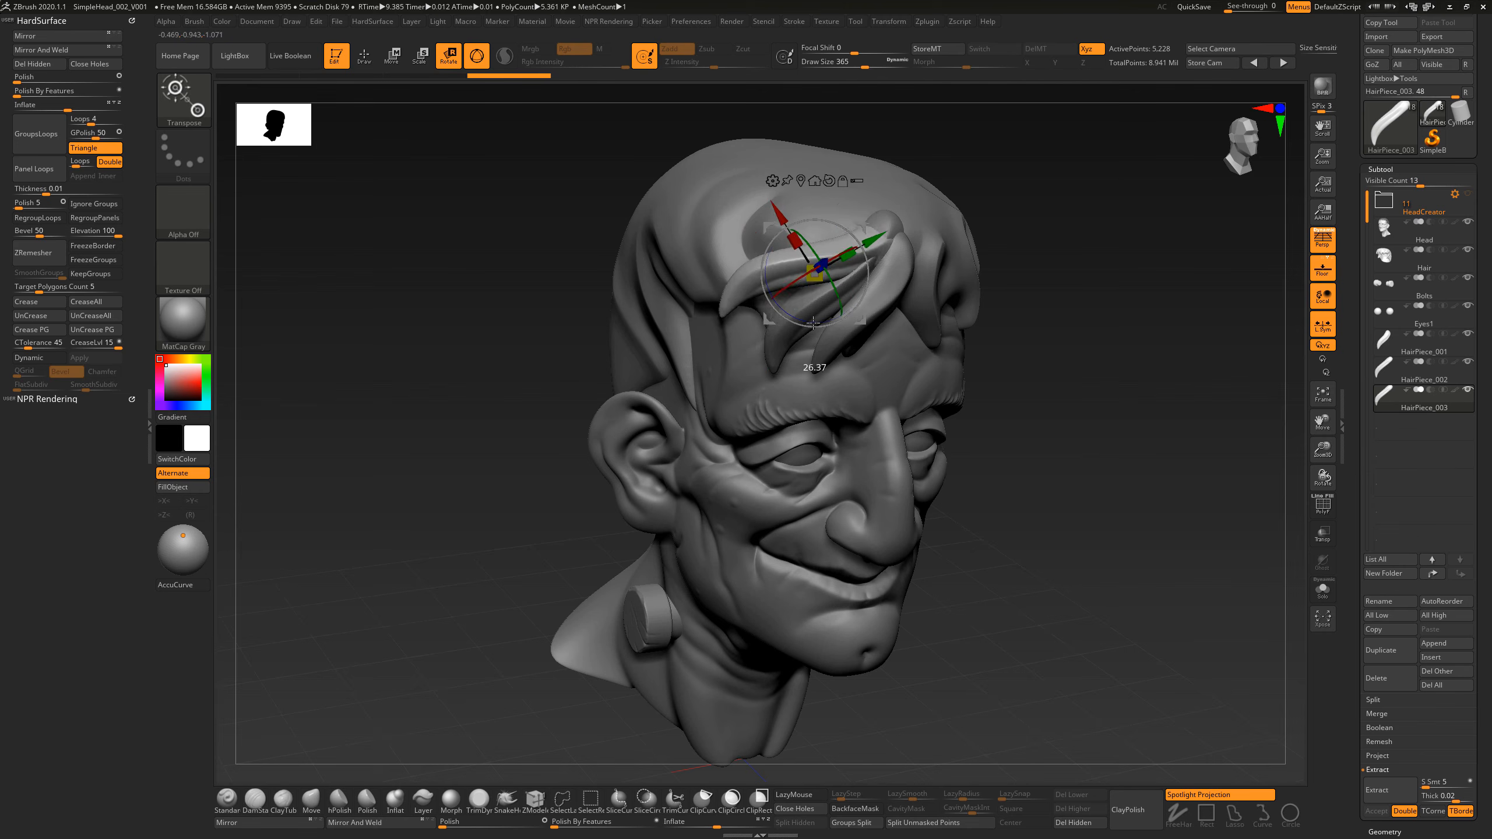
Pull the third strand's root and body with the Move brush so it fans out beside the other two
{"action": "key", "text": "q"}
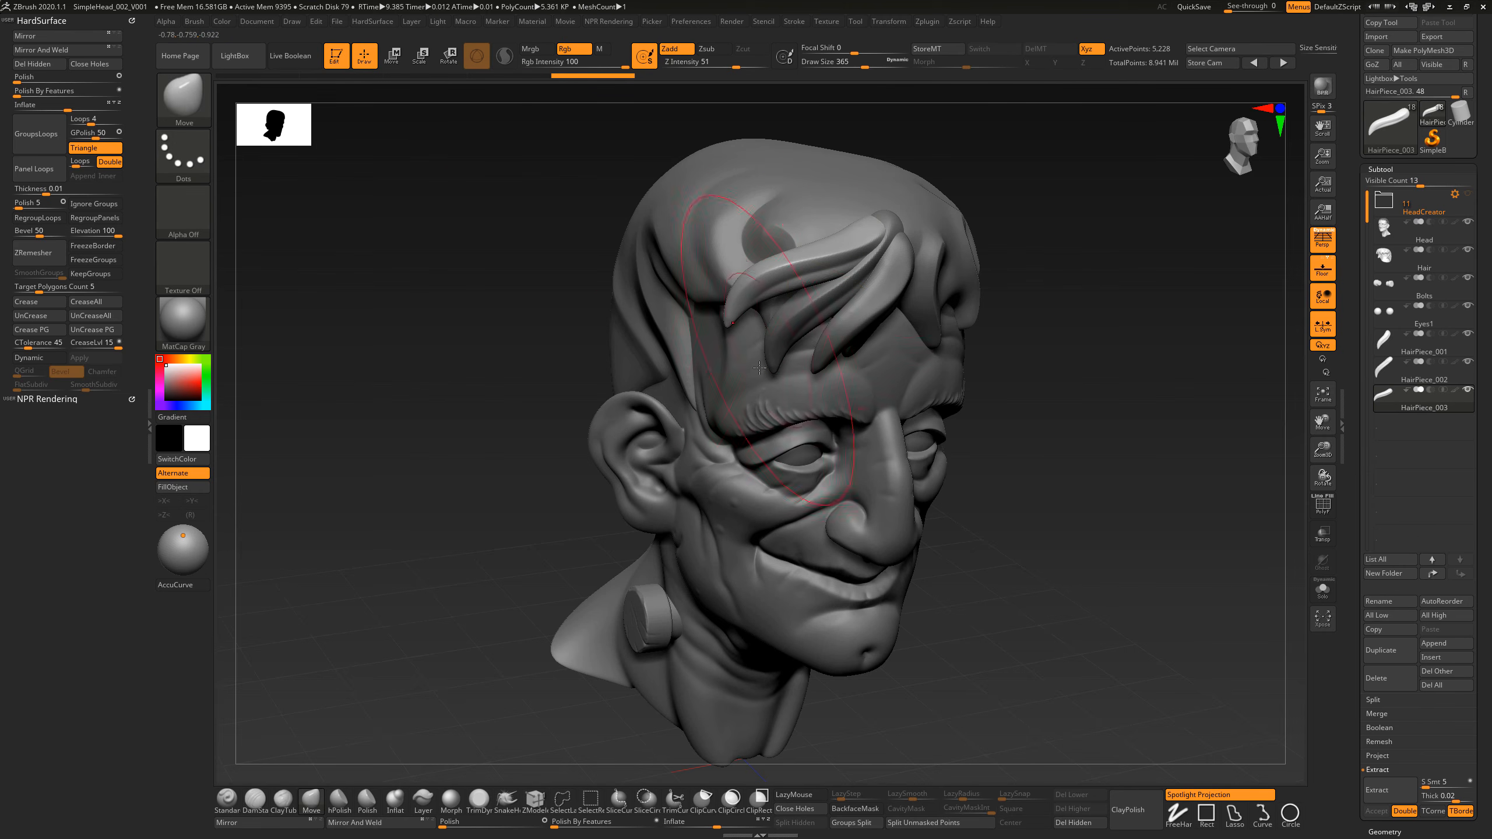
{"action": "right_click_drag", "start_coordinate": [986, 194], "coordinate": [867, 178]}
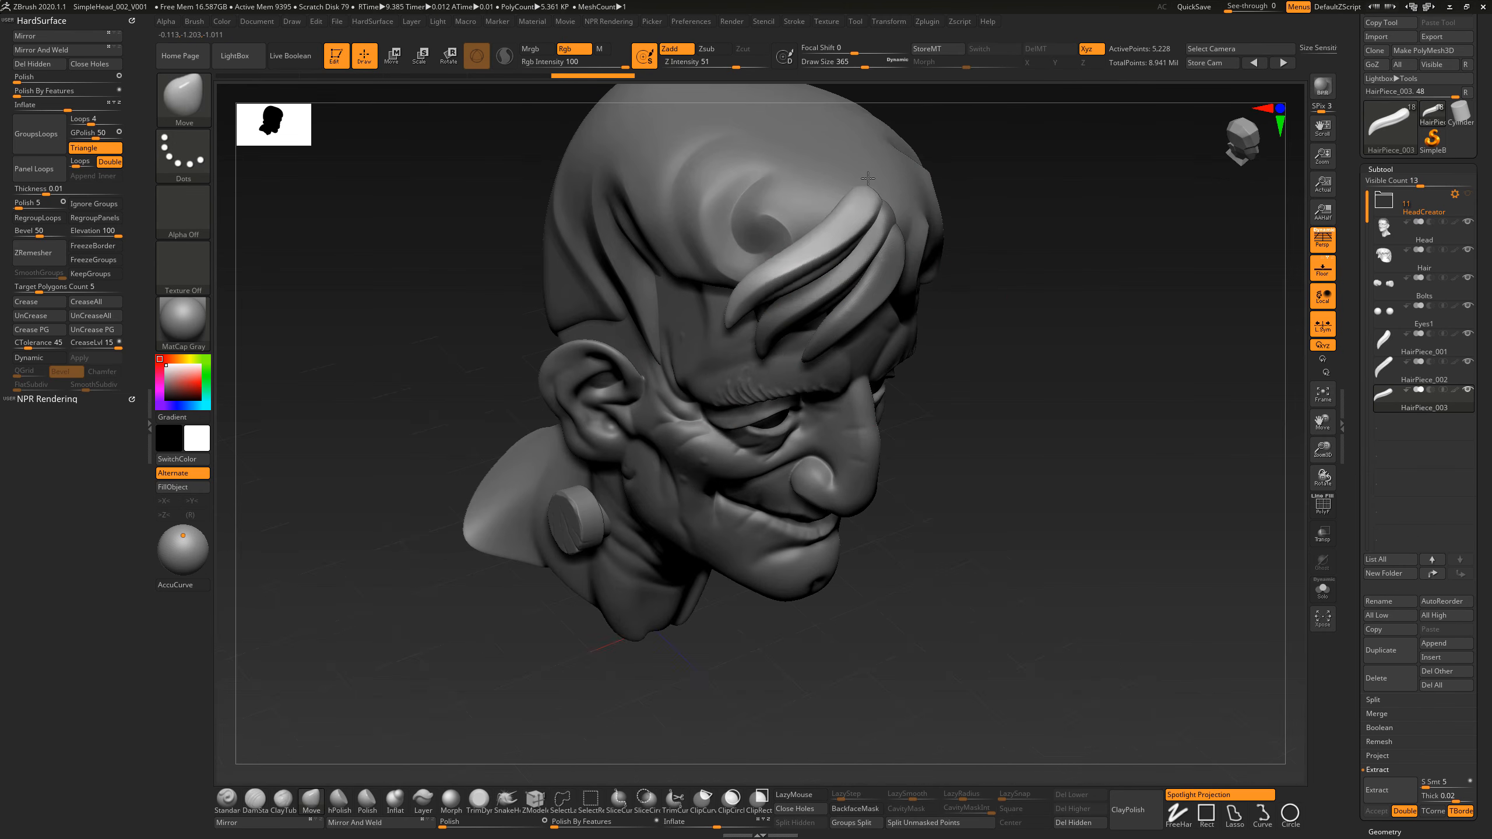
{"action": "left_click_drag", "start_coordinate": [872, 188], "coordinate": [859, 196]}
{"action": "right_click_drag", "start_coordinate": [1001, 324], "coordinate": [775, 300]}
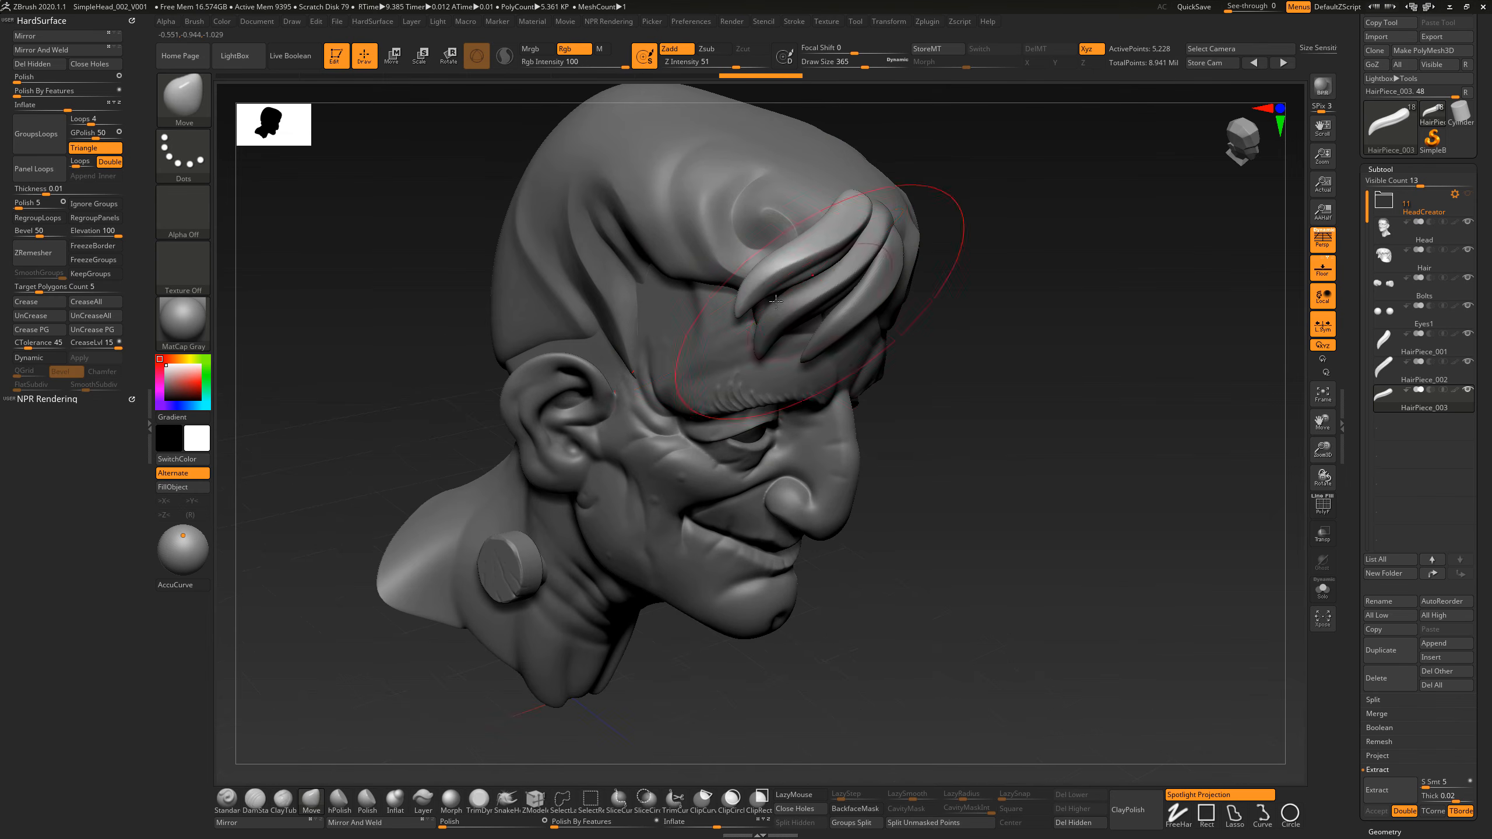
{"action": "right_click_drag", "start_coordinate": [965, 293], "coordinate": [982, 360]}
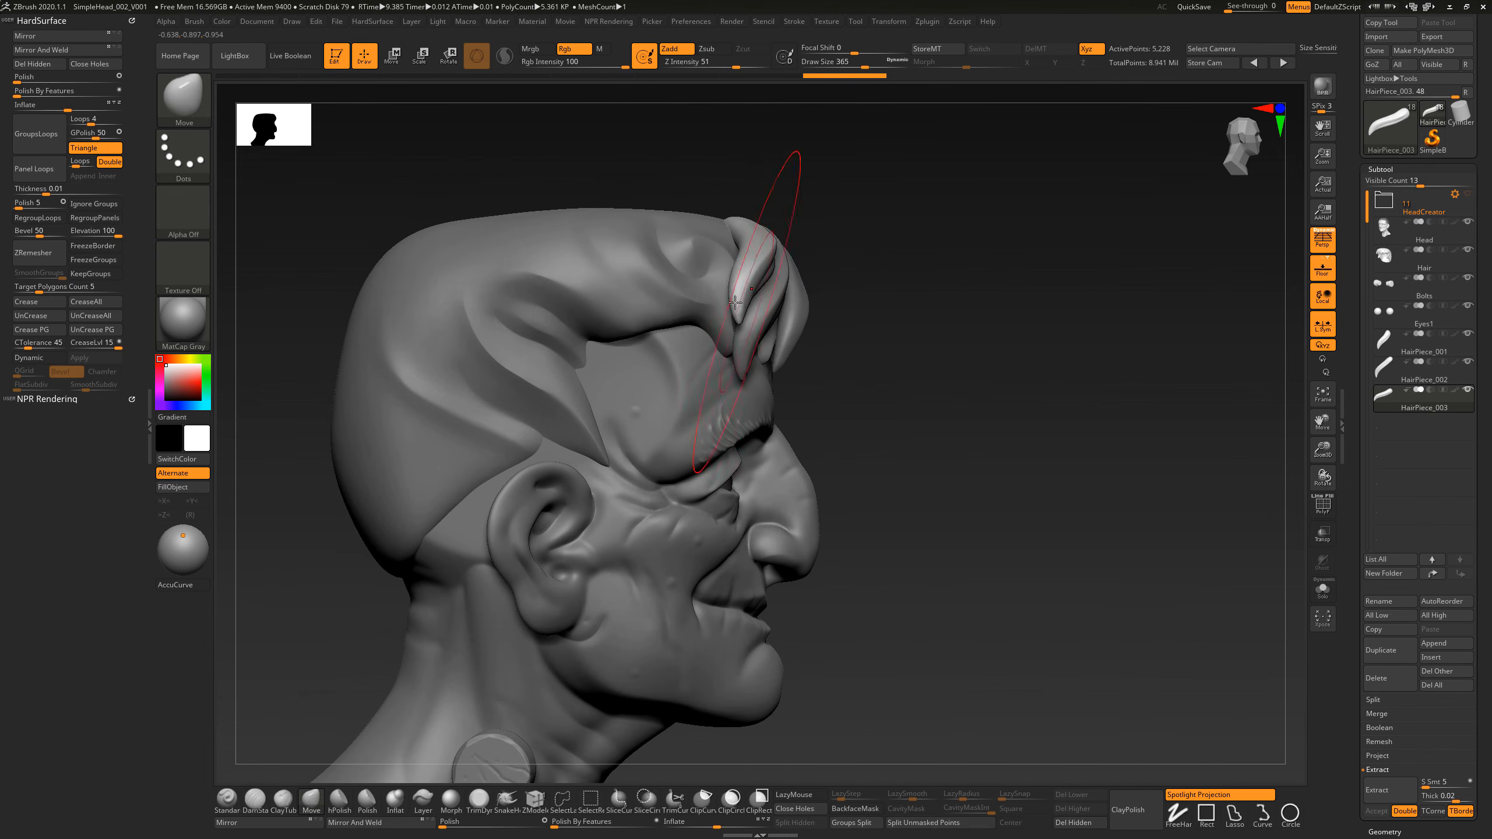
Bend the third strand's tip back toward the temple and curve its body around the front of the hair
{"action": "mouse_move", "coordinate": [691, 311]}
{"action": "left_mouse_down"}
{"action": "mouse_move", "coordinate": [680, 314]}
{"action": "mouse_move", "coordinate": [756, 276]}
{"action": "mouse_move", "coordinate": [699, 316]}
{"action": "left_mouse_up"}
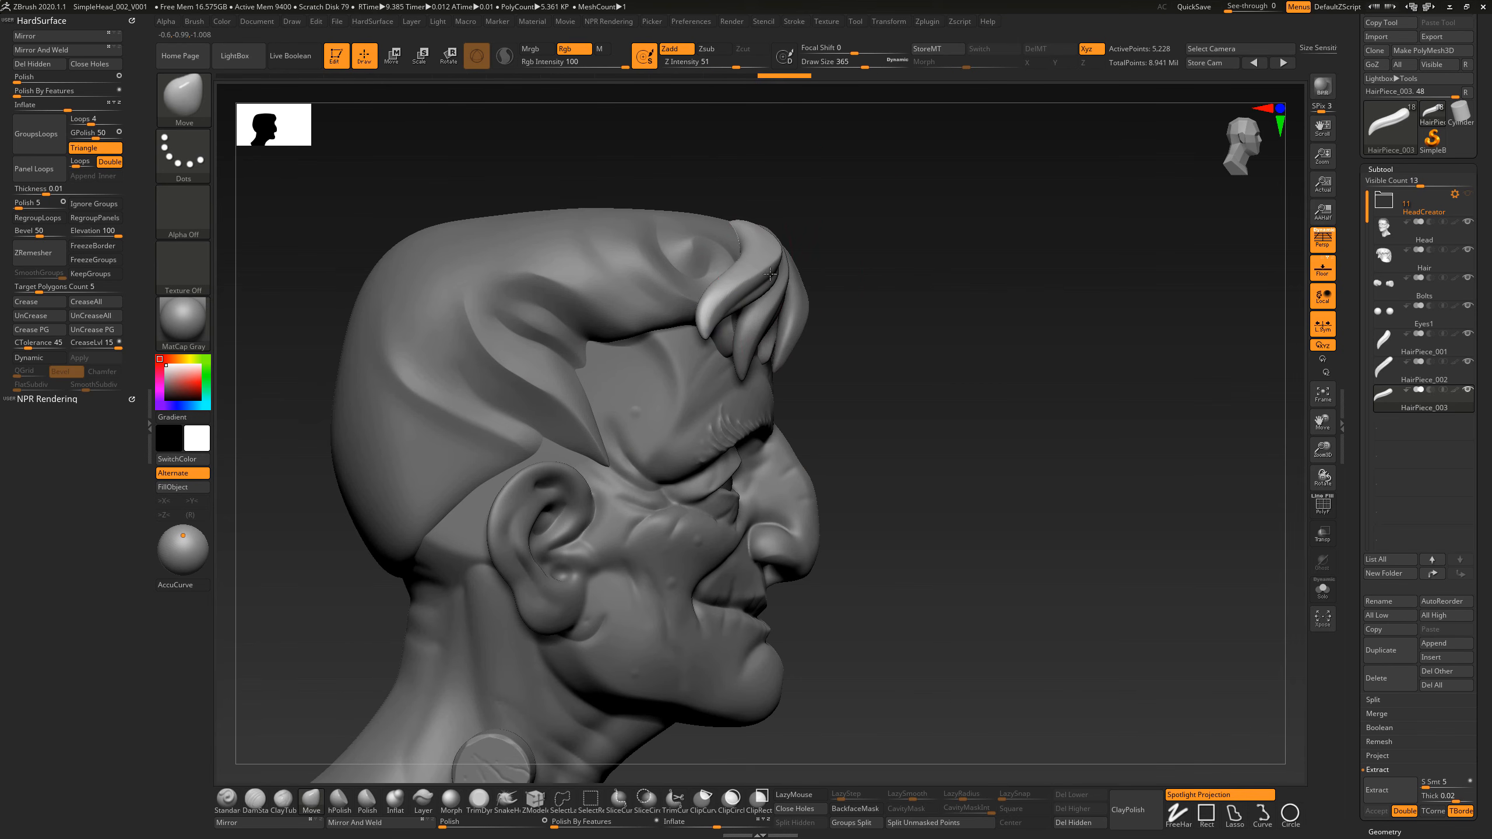
{"action": "left_click_drag", "start_coordinate": [769, 274], "coordinate": [774, 271]}
{"action": "left_click_drag", "start_coordinate": [870, 276], "coordinate": [869, 283]}
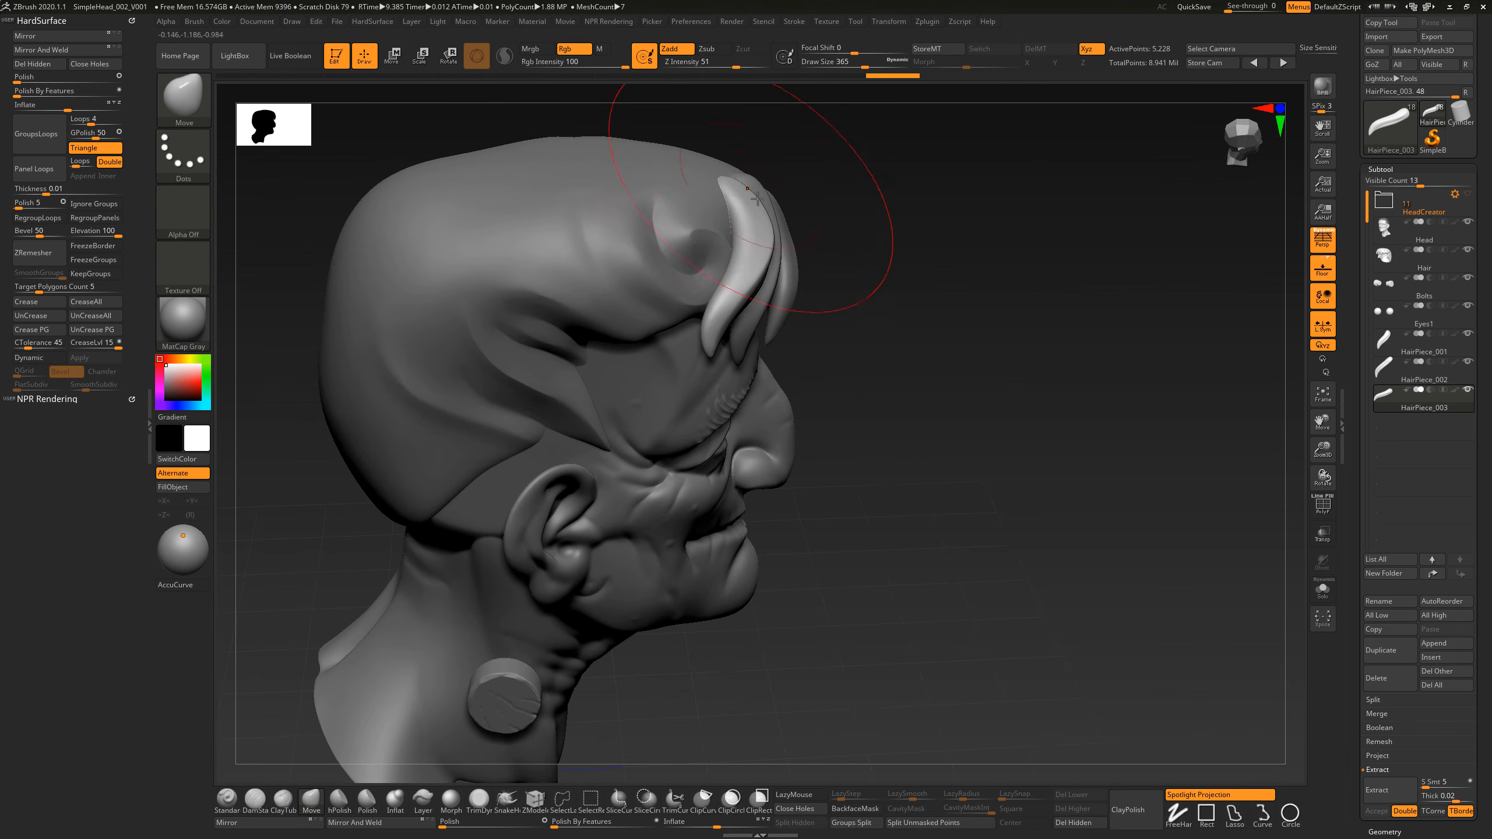
{"action": "left_click_drag", "start_coordinate": [758, 199], "coordinate": [768, 200]}
{"action": "mouse_move", "coordinate": [933, 273]}
{"action": "left_mouse_down"}
{"action": "mouse_move", "coordinate": [882, 260]}
{"action": "mouse_move", "coordinate": [847, 298]}
{"action": "mouse_move", "coordinate": [760, 299]}
{"action": "left_mouse_up"}
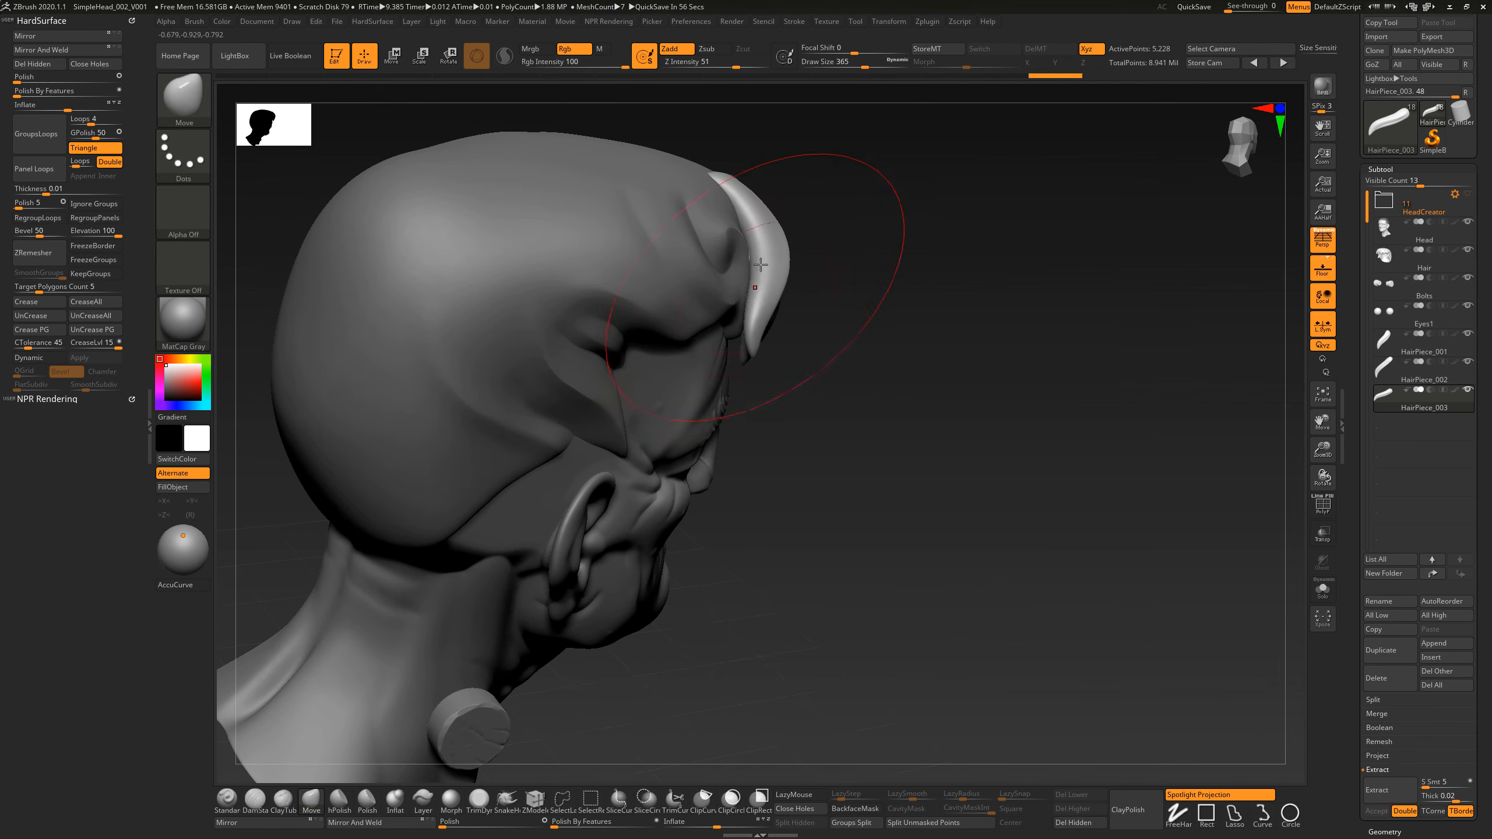
{"action": "left_click_drag", "start_coordinate": [875, 299], "coordinate": [1041, 300]}
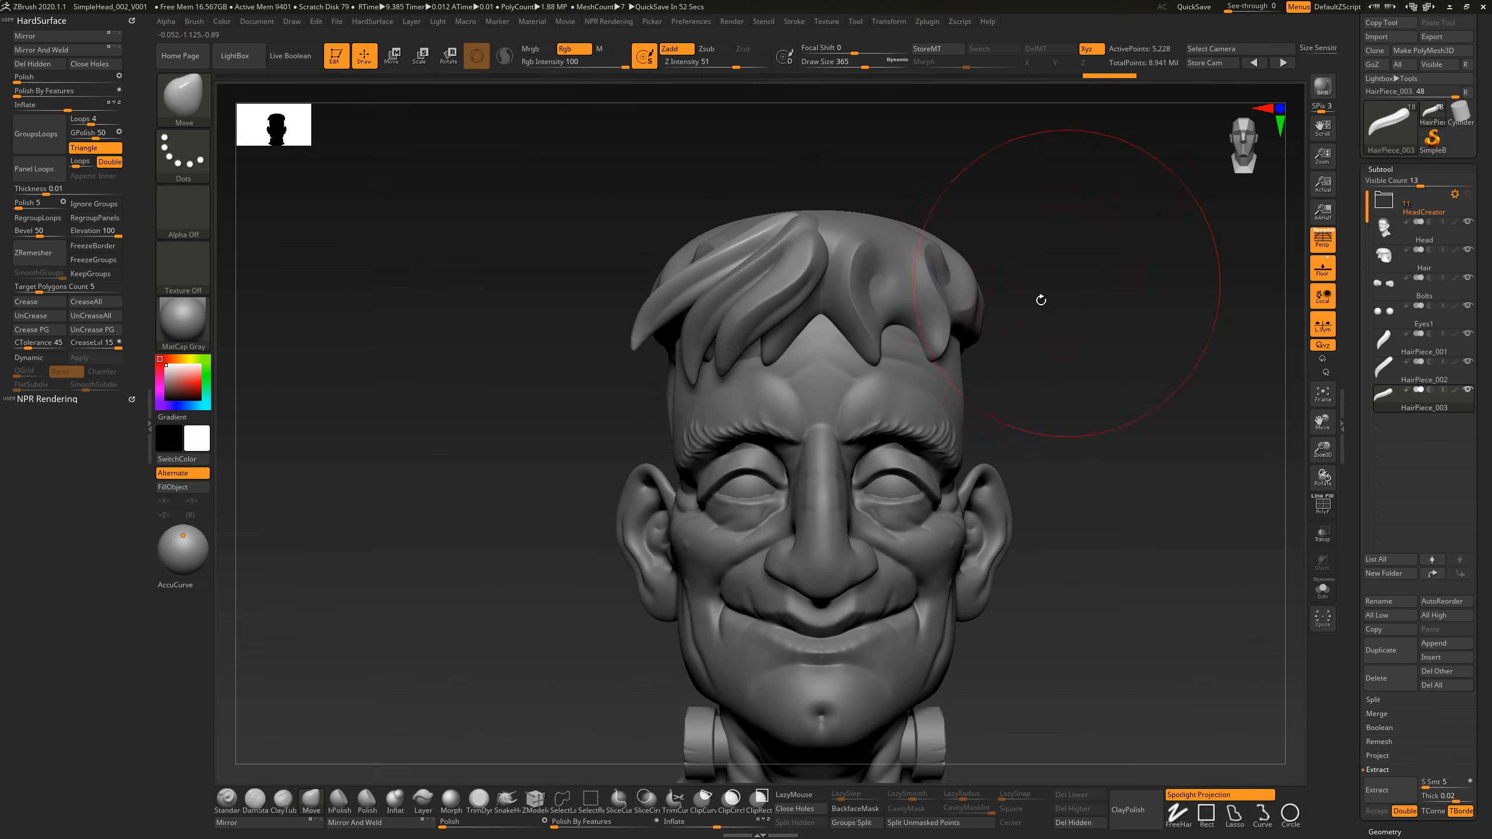
Reduce the Move brush to Draw Size 257 and refine the third strand's tip and outer edge
{"action": "key", "text": "s"}
{"action": "left_click_drag", "start_coordinate": [643, 335], "coordinate": [633, 335]}
{"action": "left_click_drag", "start_coordinate": [637, 329], "coordinate": [646, 332]}
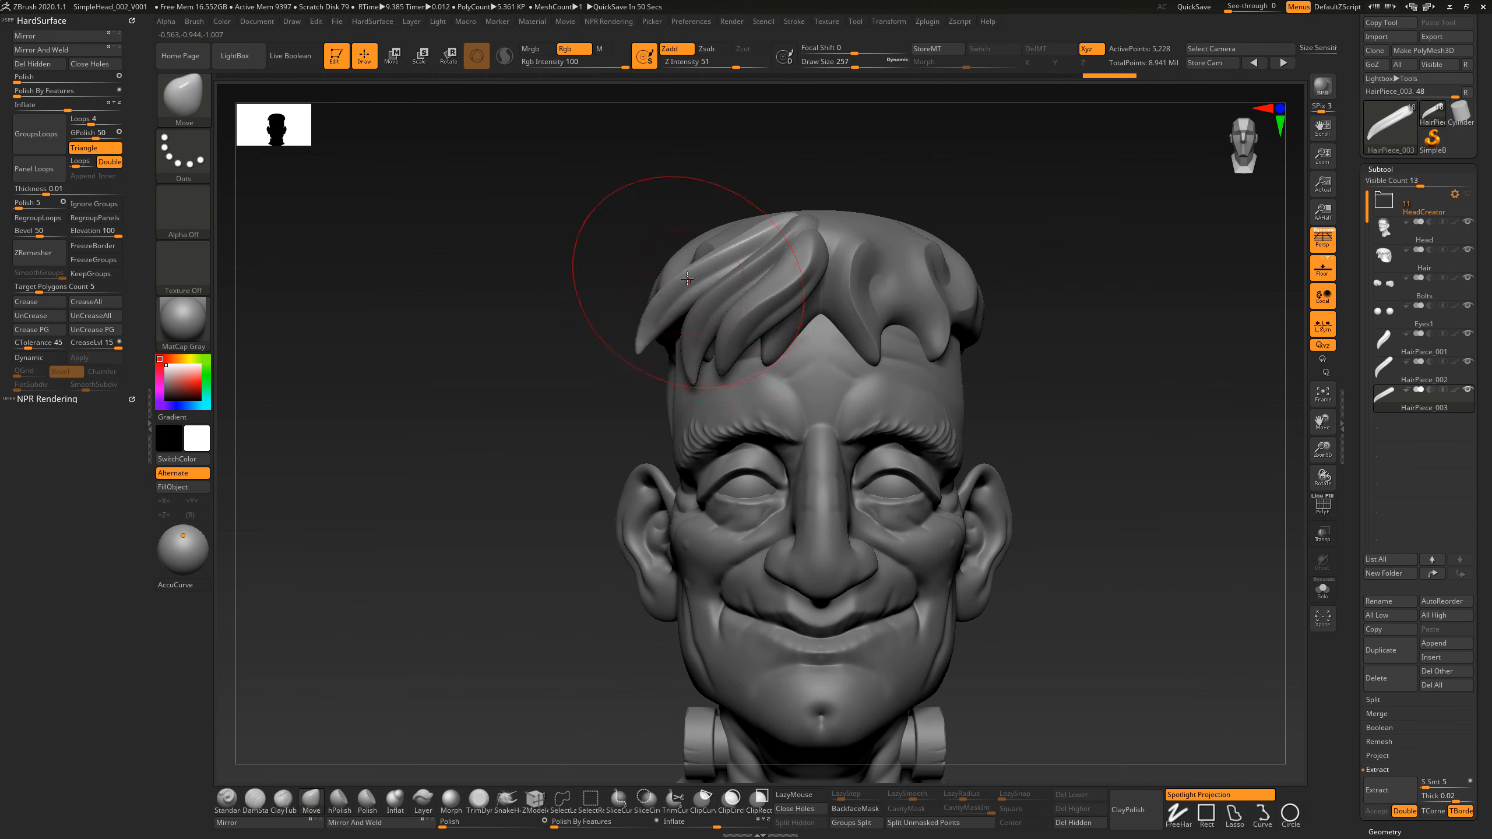
{"action": "mouse_move", "coordinate": [700, 274]}
{"action": "left_mouse_down"}
{"action": "mouse_move", "coordinate": [681, 266]}
{"action": "mouse_move", "coordinate": [744, 216]}
{"action": "left_mouse_up"}
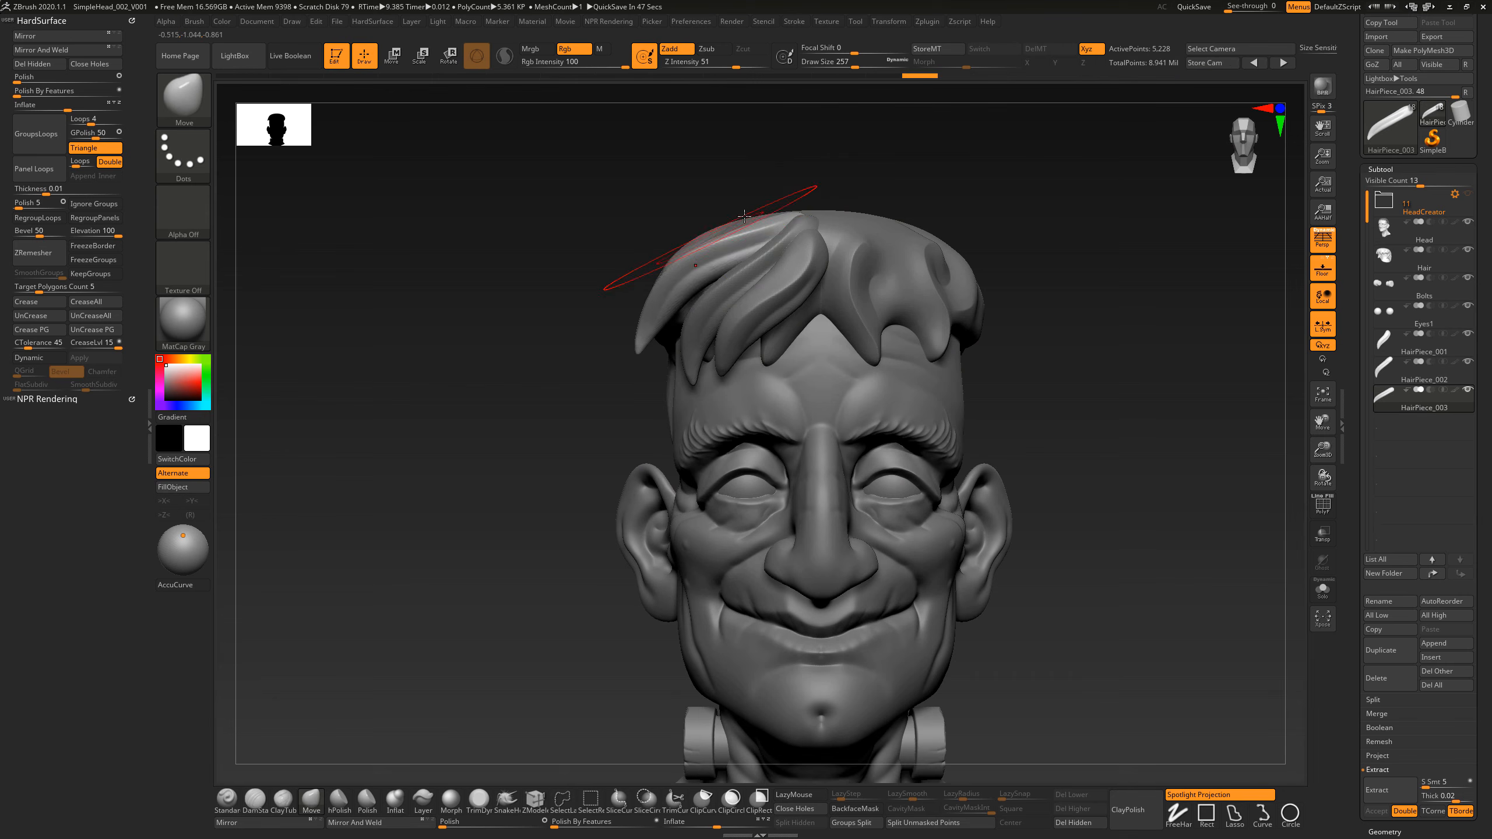
{"action": "left_click_drag", "start_coordinate": [697, 292], "coordinate": [701, 292]}
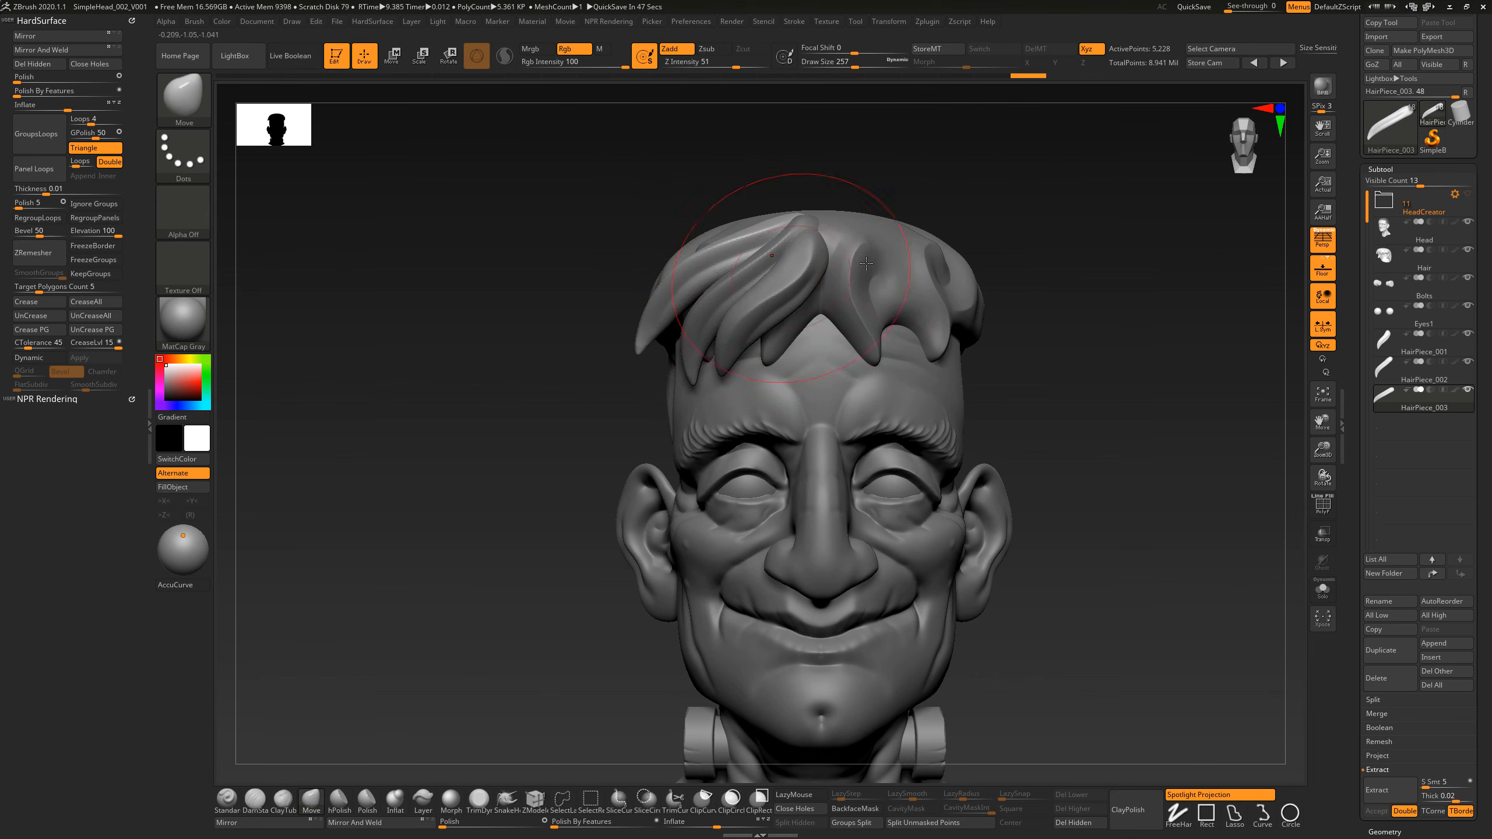
Use a smaller Move brush to flick the third strand's tip outward and extend its root over the top of the hair
{"action": "mouse_move", "coordinate": [972, 216]}
{"action": "left_mouse_down"}
{"action": "mouse_move", "coordinate": [1005, 220]}
{"action": "mouse_move", "coordinate": [964, 194]}
{"action": "left_mouse_up"}
{"action": "key", "text": "s"}
{"action": "left_click_drag", "start_coordinate": [666, 321], "coordinate": [630, 360]}
{"action": "left_click_drag", "start_coordinate": [667, 343], "coordinate": [665, 347]}
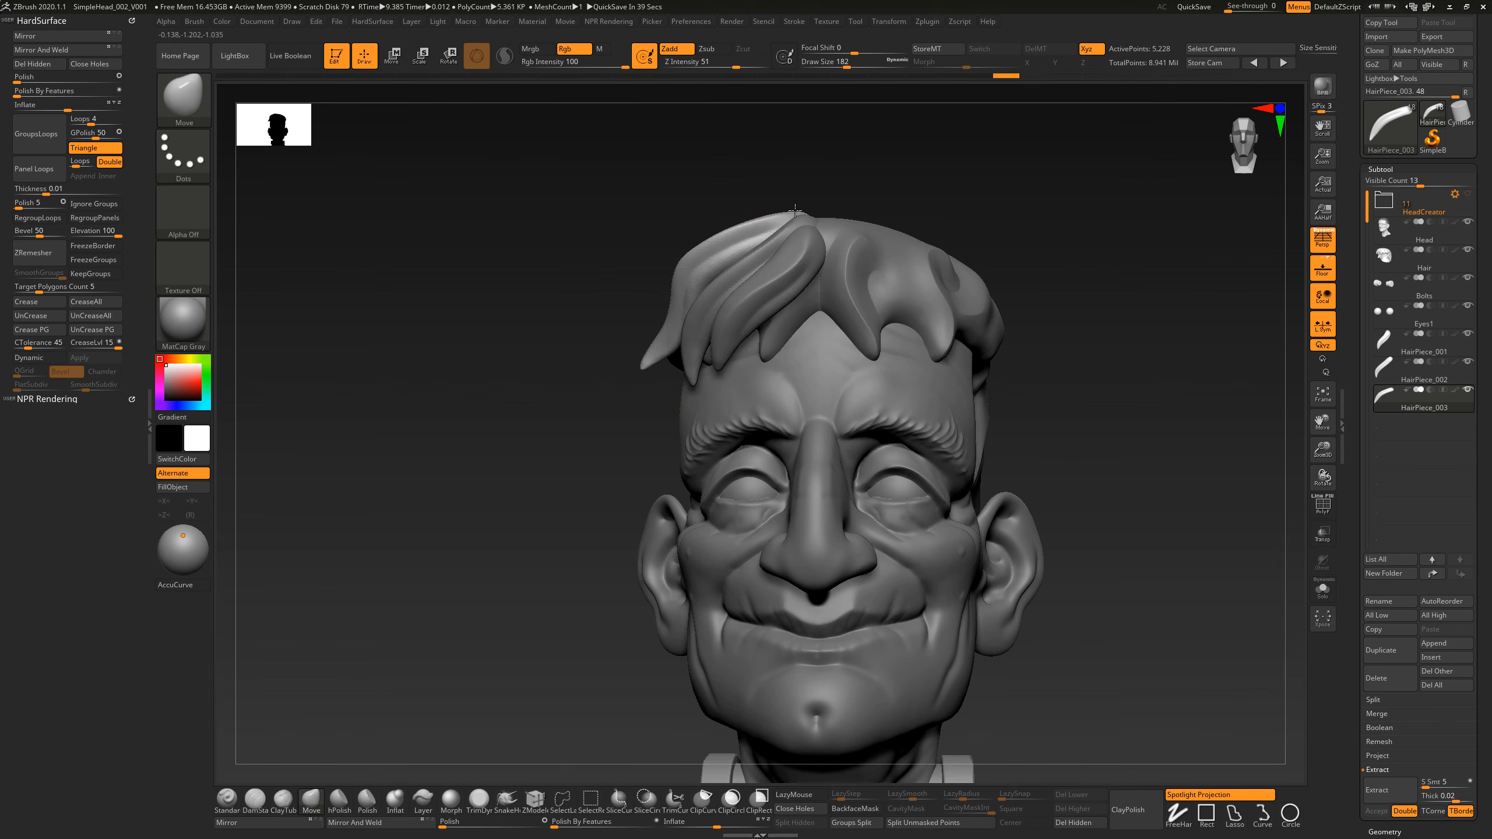
{"action": "left_click_drag", "start_coordinate": [795, 211], "coordinate": [799, 207]}
{"action": "left_click_drag", "start_coordinate": [805, 213], "coordinate": [815, 209]}
{"action": "key", "text": "s"}
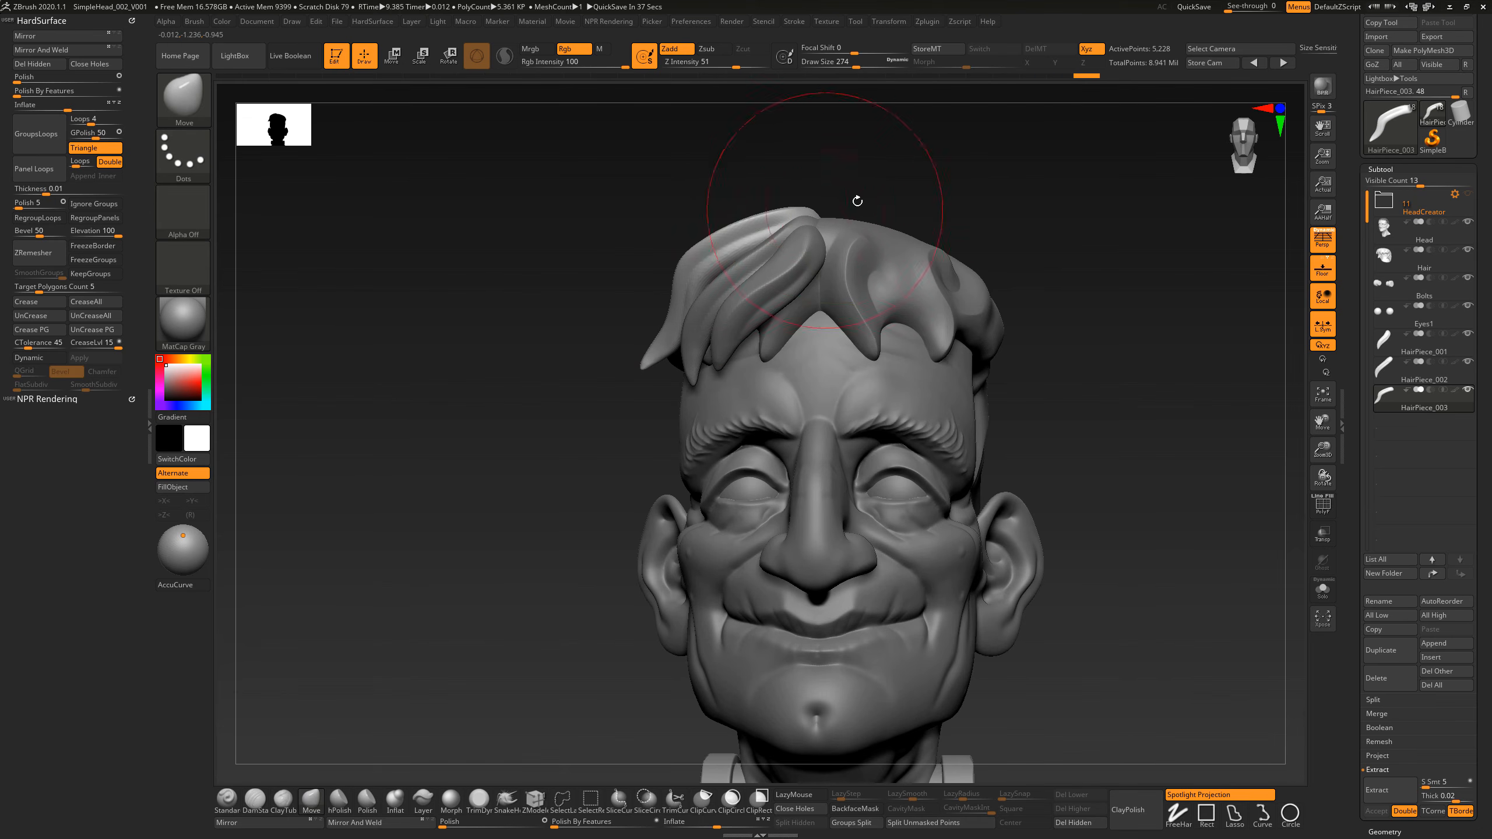
Apply ClayPolish to the third hair strand
{"action": "left_click_drag", "start_coordinate": [1119, 263], "coordinate": [1074, 320]}
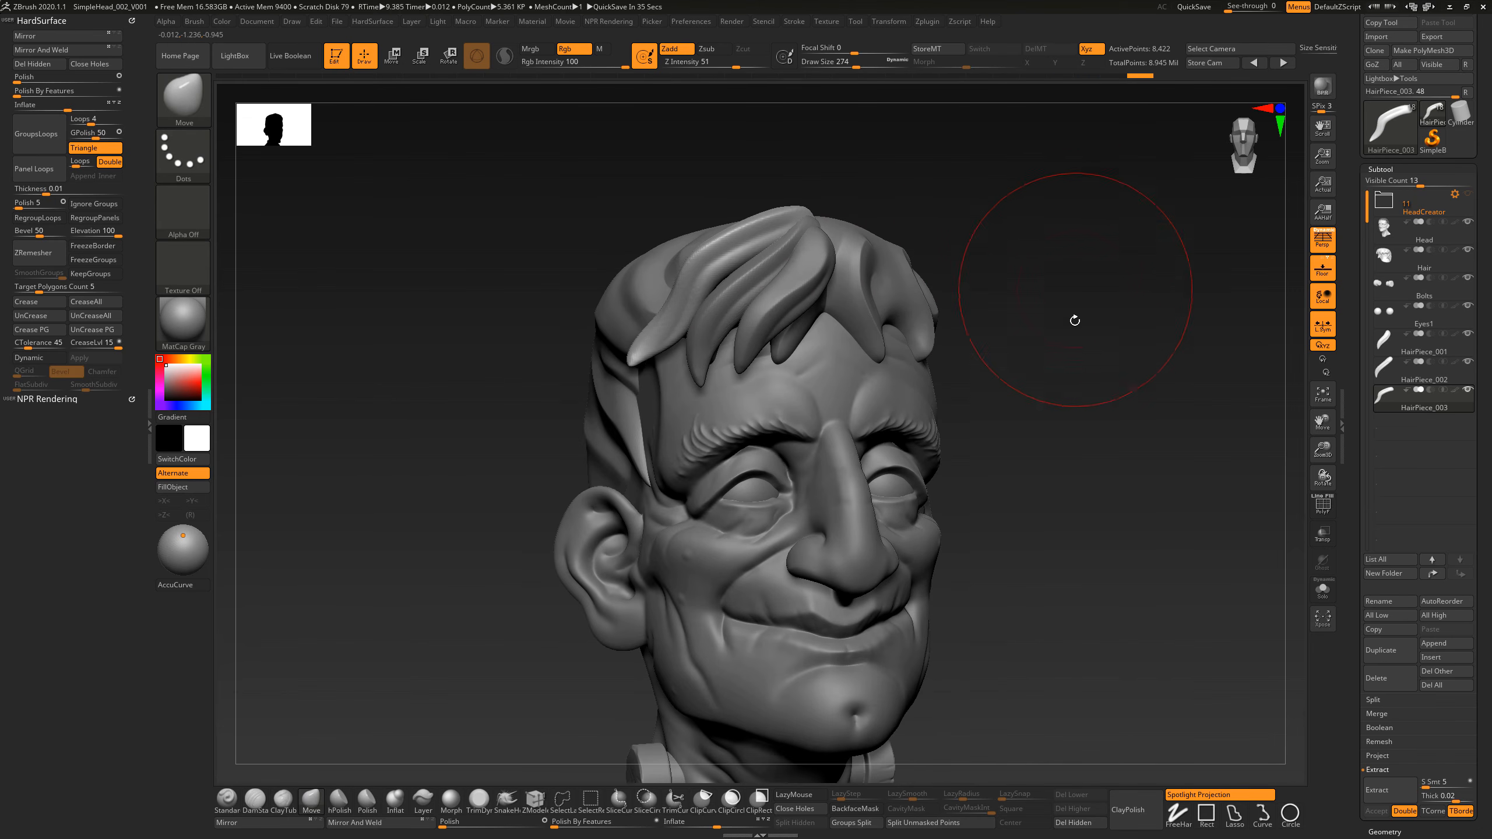
{"action": "left_click", "coordinate": [1136, 807]}
{"action": "left_click_drag", "start_coordinate": [1122, 417], "coordinate": [1137, 431]}
{"action": "left_click_drag", "start_coordinate": [1125, 436], "coordinate": [963, 364], "text": "ctrl"}
Select the second strand and adjust its root with the Move brush so it sits closely between its neighbours
{"action": "left_click", "coordinate": [722, 347], "text": "alt"}
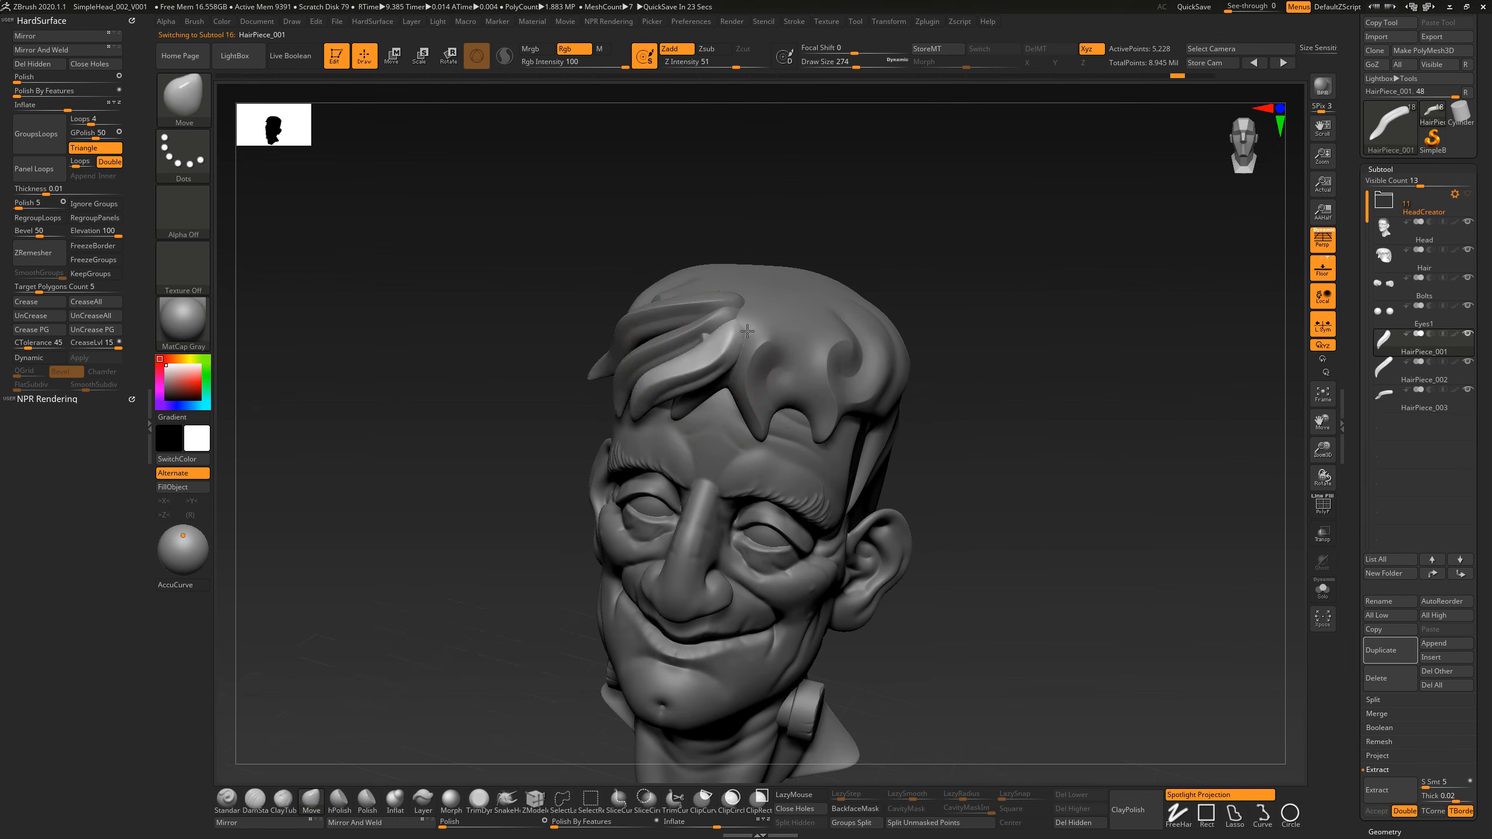
{"action": "mouse_move", "coordinate": [859, 253]}
{"action": "left_mouse_down"}
{"action": "mouse_move", "coordinate": [945, 262]}
{"action": "mouse_move", "coordinate": [925, 294]}
{"action": "left_mouse_up"}
{"action": "left_click", "coordinate": [693, 329], "text": "alt"}
{"action": "mouse_move", "coordinate": [717, 304]}
{"action": "left_mouse_down"}
{"action": "mouse_move", "coordinate": [760, 282]}
{"action": "mouse_move", "coordinate": [696, 332]}
{"action": "left_mouse_up"}
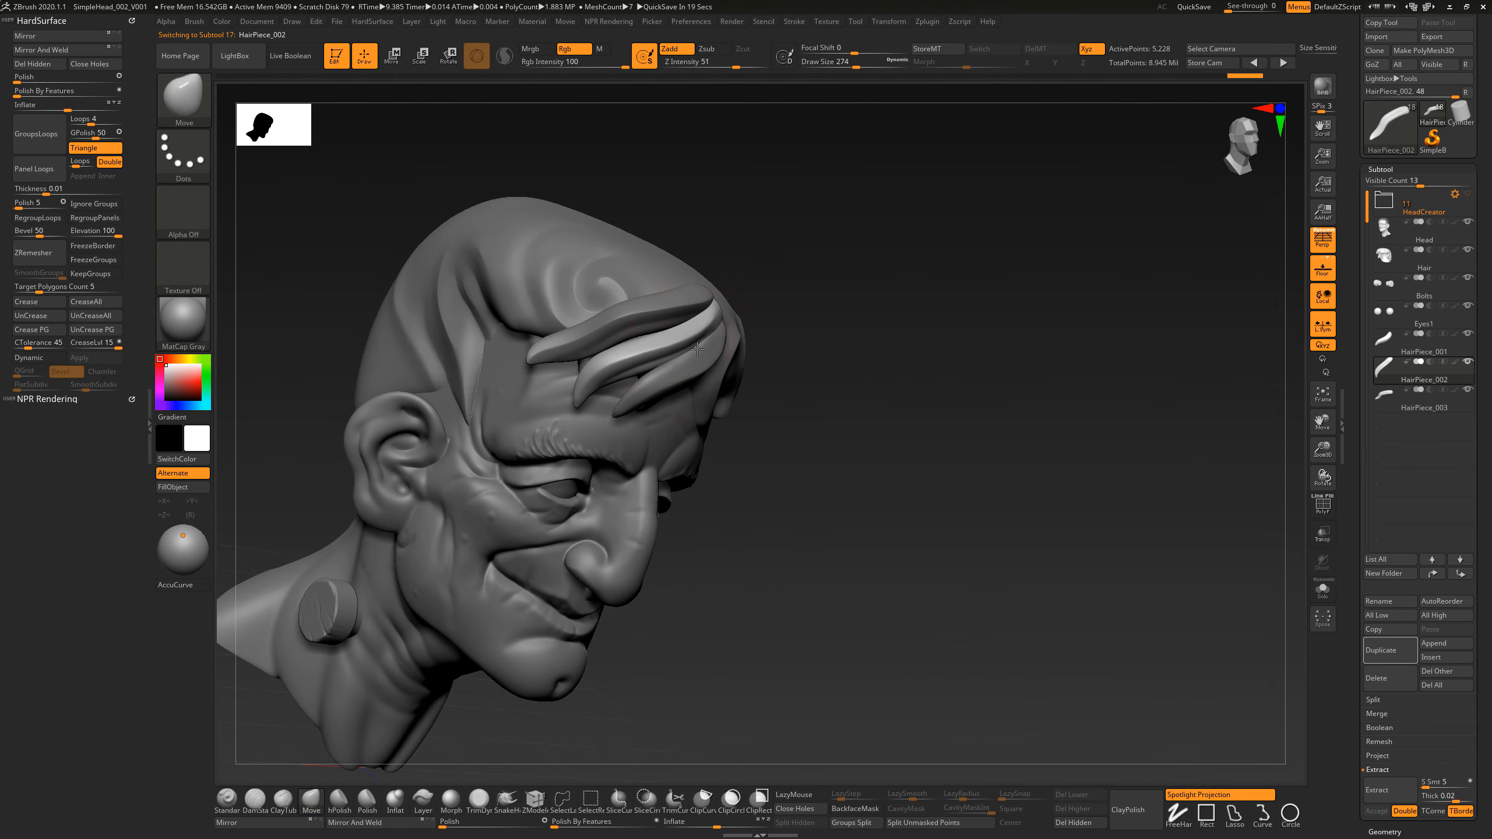
{"action": "left_click_drag", "start_coordinate": [857, 335], "coordinate": [750, 305]}
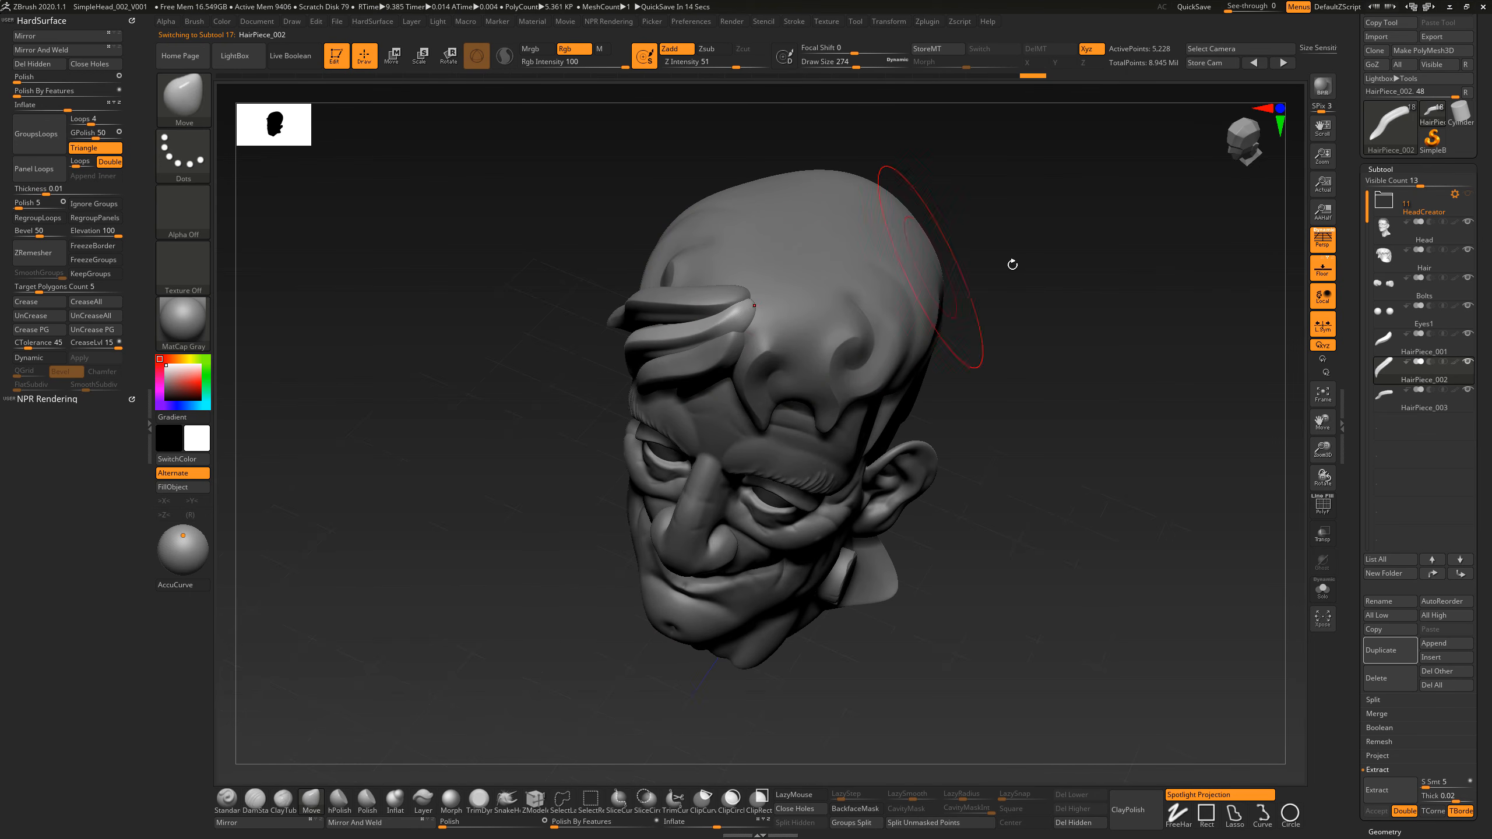
{"action": "mouse_move", "coordinate": [1010, 260]}
{"action": "left_mouse_down"}
{"action": "mouse_move", "coordinate": [1032, 239]}
{"action": "mouse_move", "coordinate": [883, 293]}
{"action": "mouse_move", "coordinate": [812, 340]}
{"action": "left_mouse_up"}
Select the first strand and pull its lower part toward the side of the forehead with the Move brush
{"action": "left_click", "coordinate": [737, 363], "text": "alt"}
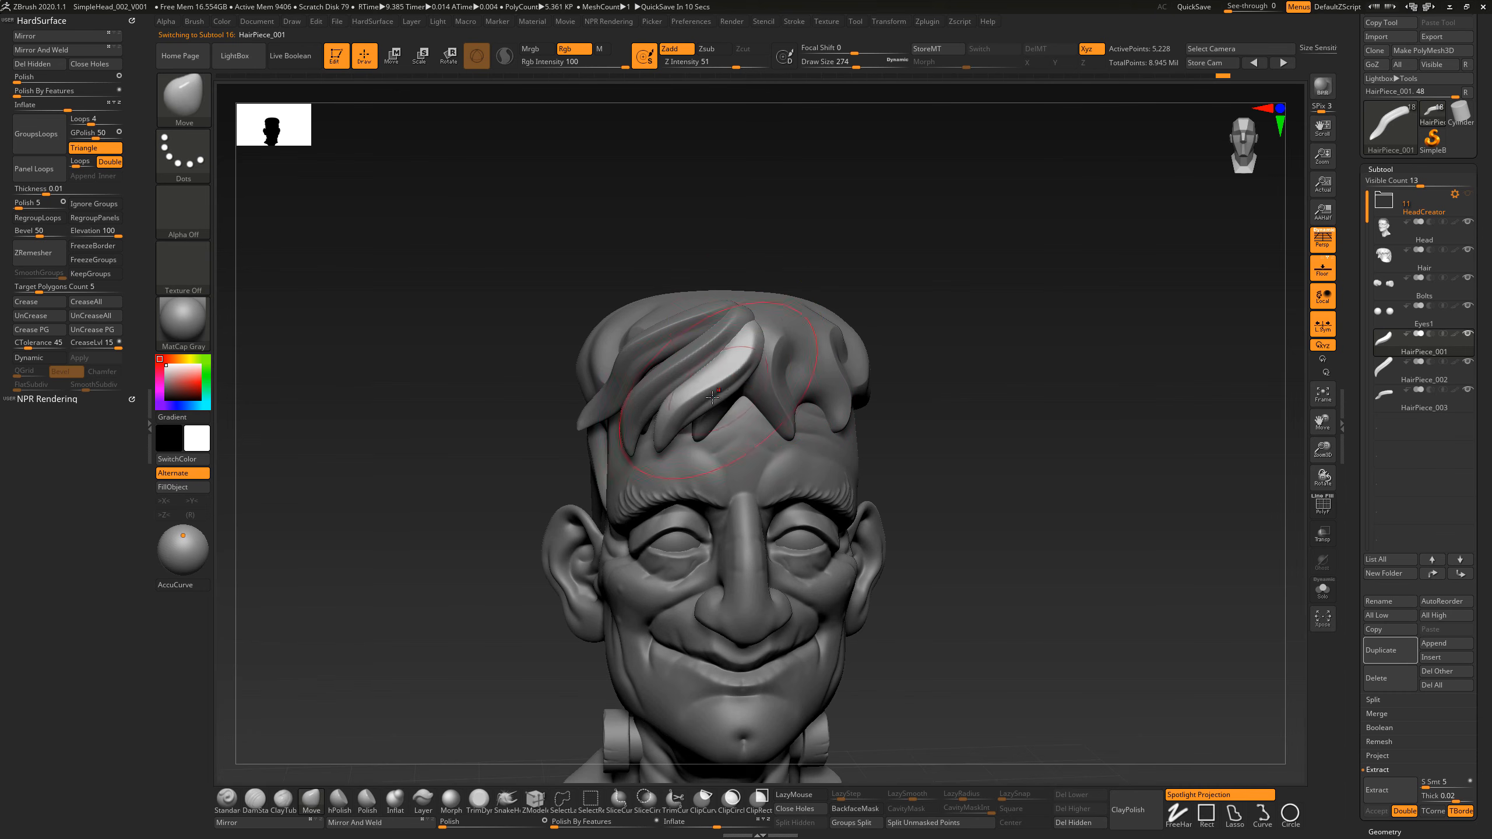
{"action": "mouse_move", "coordinate": [712, 398]}
{"action": "left_mouse_down"}
{"action": "mouse_move", "coordinate": [699, 389]}
{"action": "mouse_move", "coordinate": [649, 430]}
{"action": "left_mouse_up"}
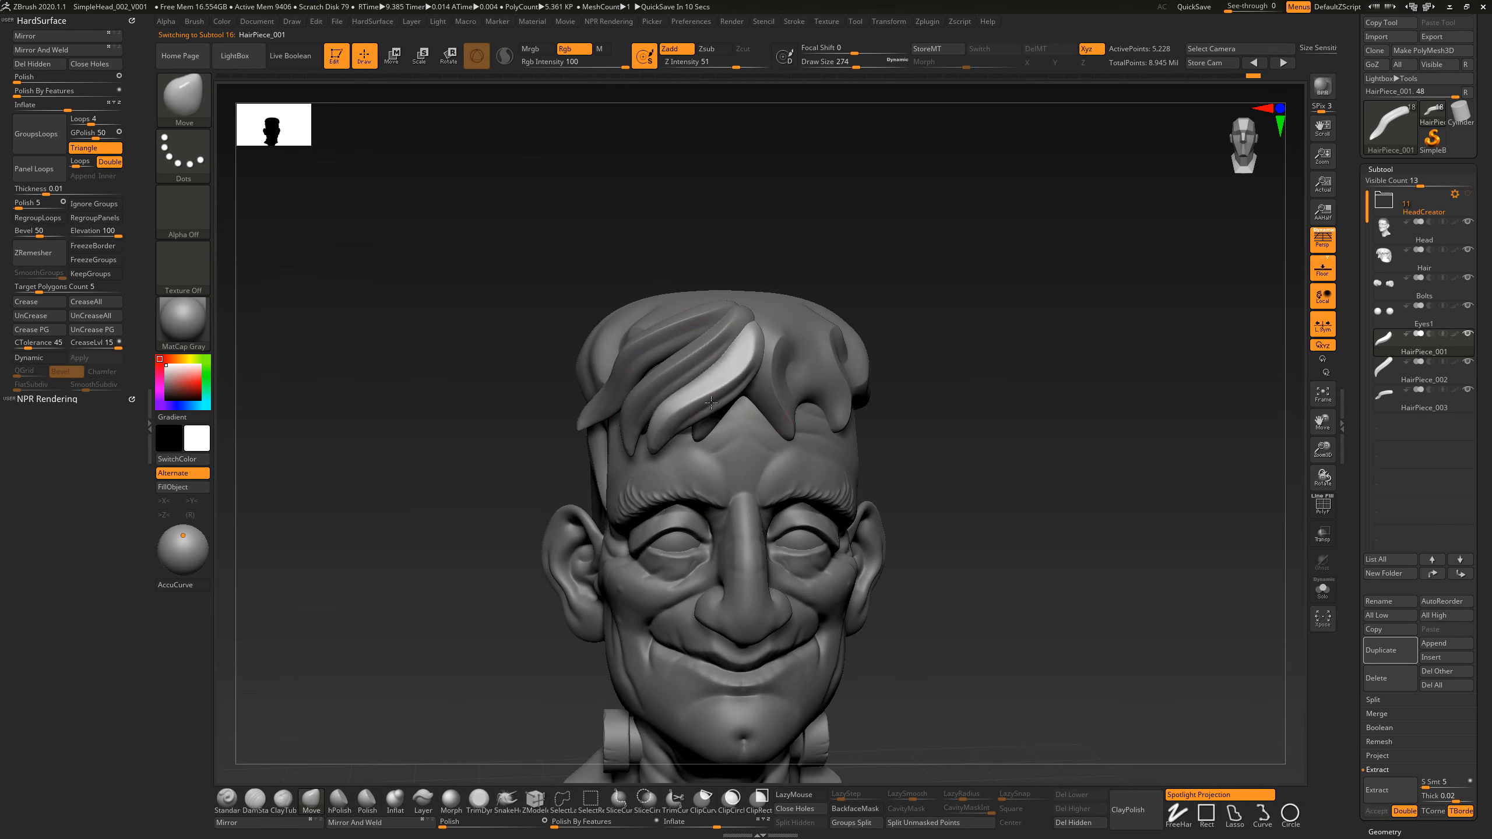
{"action": "left_click_drag", "start_coordinate": [969, 376], "coordinate": [1051, 377]}
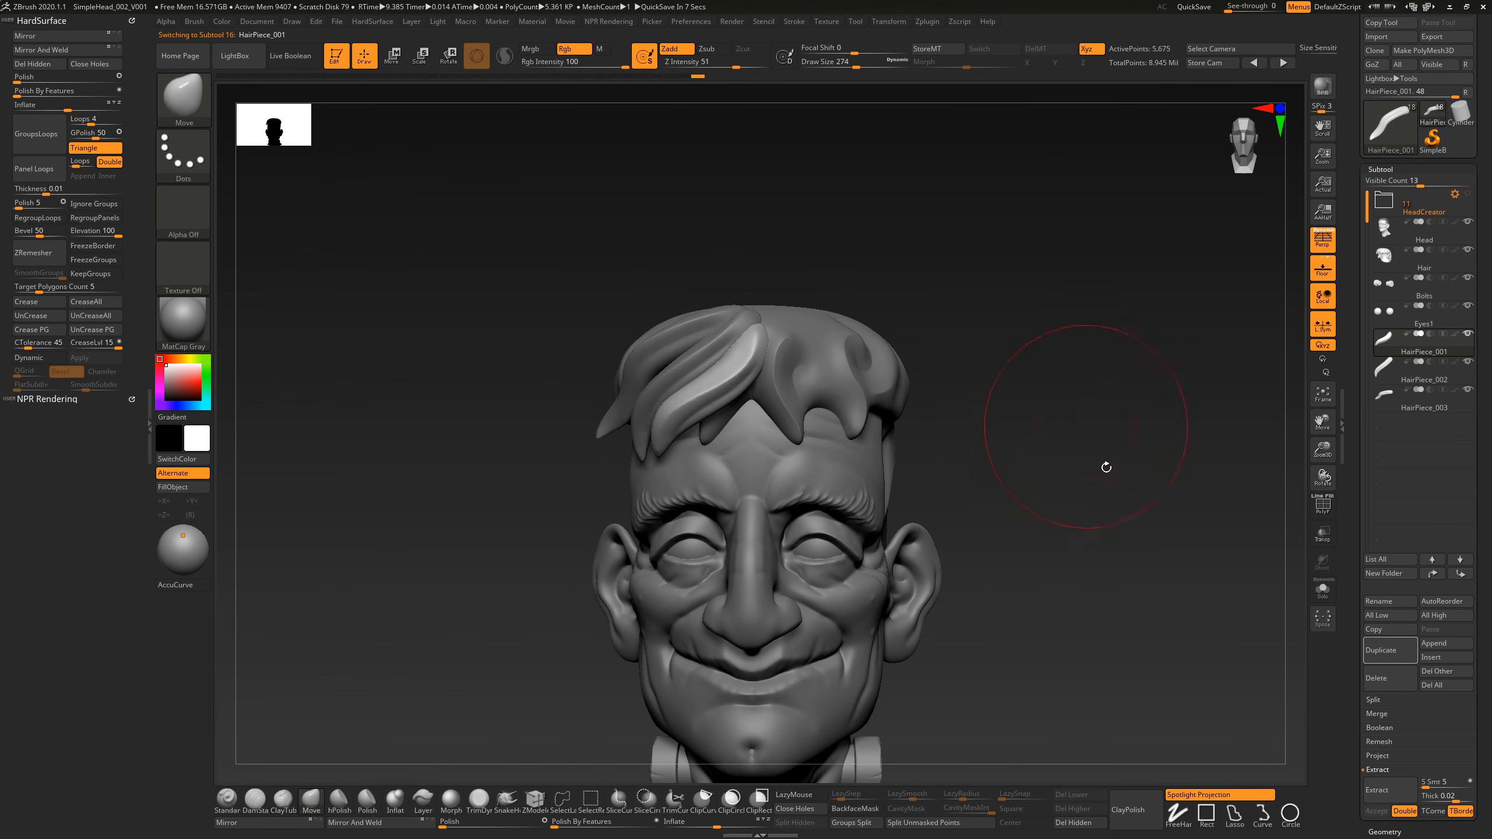
Hide the floor grid and stamp canvas snapshots of the bust from front, three-quarter, side and back angles
{"action": "mouse_move", "coordinate": [1106, 467]}
{"action": "left_mouse_down"}
{"action": "mouse_move", "coordinate": [1072, 487]}
{"action": "mouse_move", "coordinate": [1109, 493]}
{"action": "mouse_move", "coordinate": [1085, 518]}
{"action": "mouse_move", "coordinate": [1183, 397]}
{"action": "left_mouse_up"}
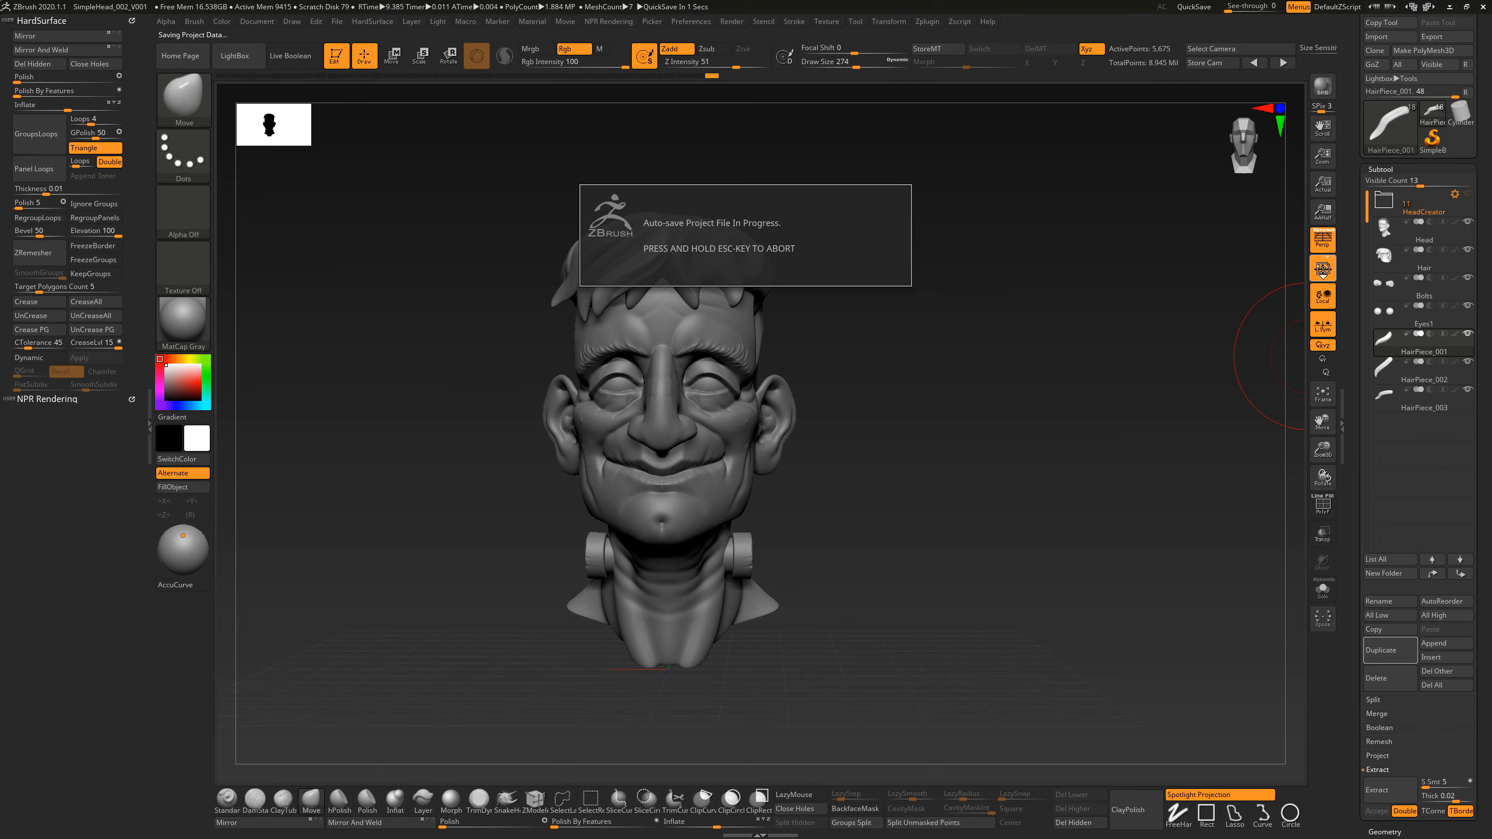
{"action": "mouse_move", "coordinate": [1013, 465]}
{"action": "left_mouse_down"}
{"action": "mouse_move", "coordinate": [806, 446]}
{"action": "mouse_move", "coordinate": [819, 467]}
{"action": "mouse_move", "coordinate": [813, 450]}
{"action": "mouse_move", "coordinate": [957, 474]}
{"action": "mouse_move", "coordinate": [1049, 467]}
{"action": "mouse_move", "coordinate": [995, 463]}
{"action": "mouse_move", "coordinate": [1218, 505]}
{"action": "mouse_move", "coordinate": [1252, 435]}
{"action": "mouse_move", "coordinate": [862, 609]}
{"action": "mouse_move", "coordinate": [875, 687]}
{"action": "mouse_move", "coordinate": [839, 660]}
{"action": "mouse_move", "coordinate": [884, 689]}
{"action": "mouse_move", "coordinate": [1176, 701]}
{"action": "mouse_move", "coordinate": [1161, 695]}
{"action": "mouse_move", "coordinate": [1193, 679]}
{"action": "mouse_move", "coordinate": [1163, 687]}
{"action": "left_mouse_up"}
{"action": "key", "text": "shift+s"}
{"action": "key", "text": "shift+s"}
{"action": "key", "text": "shift+s"}
{"action": "key", "text": "shift+s"}
{"action": "key", "text": "shift"}
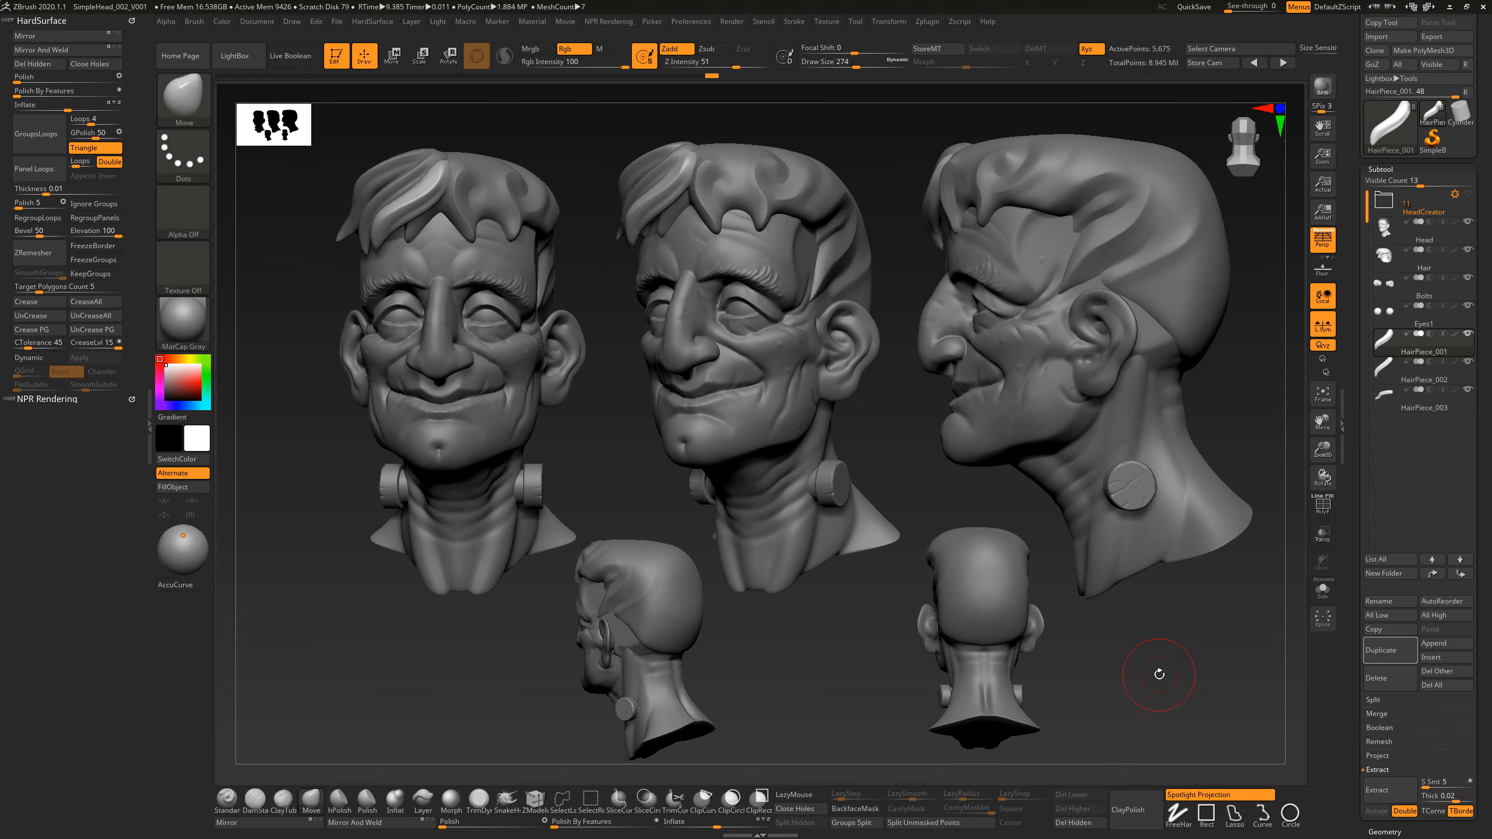
Switch to Snipping Tool and choose the Rectangular Snip mode
{"action": "left_click_drag", "start_coordinate": [1159, 674], "coordinate": [1203, 652]}
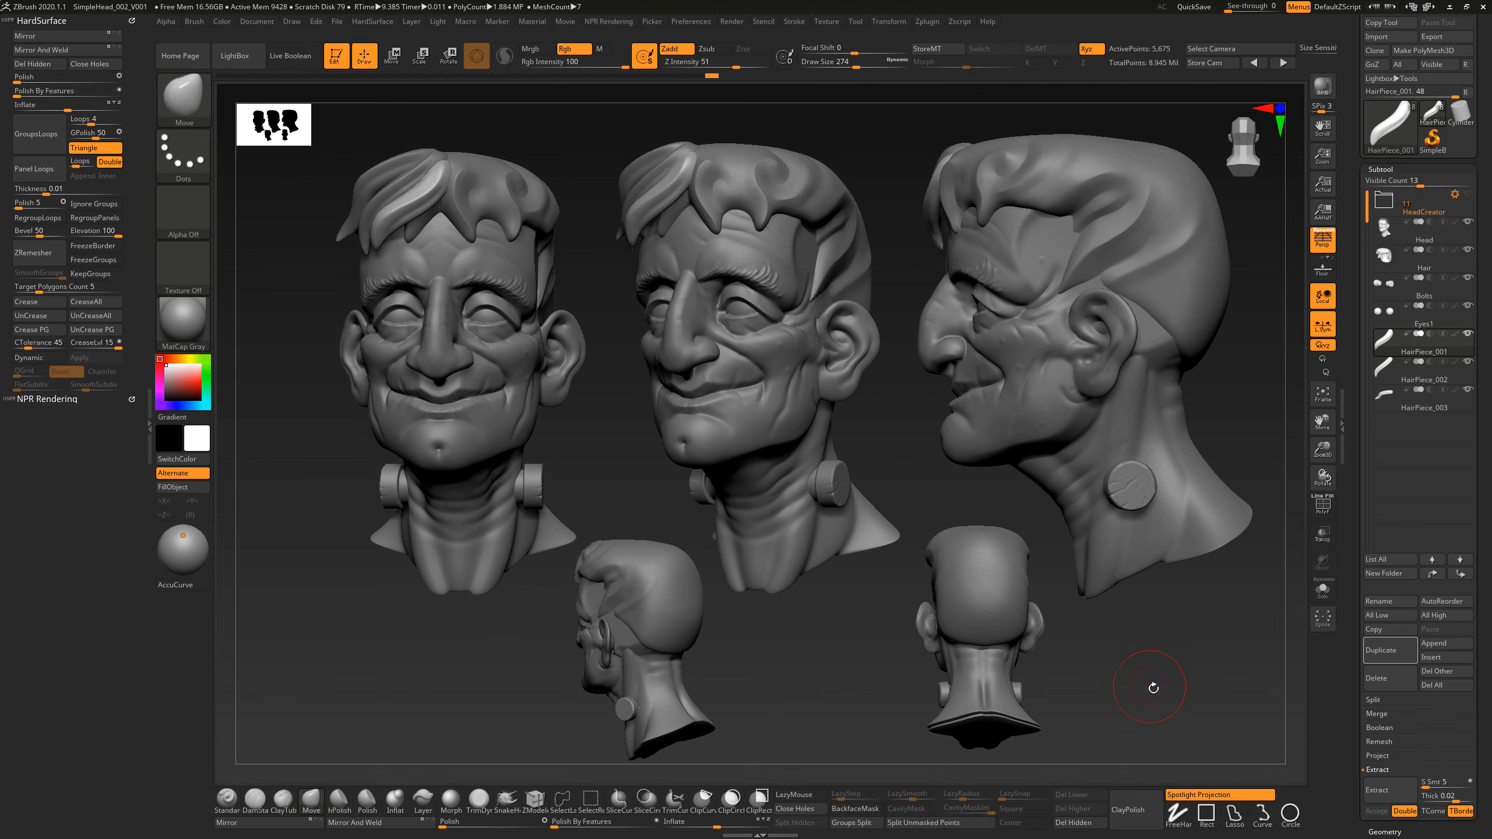
{"action": "left_click_drag", "start_coordinate": [1154, 688], "coordinate": [1160, 691]}
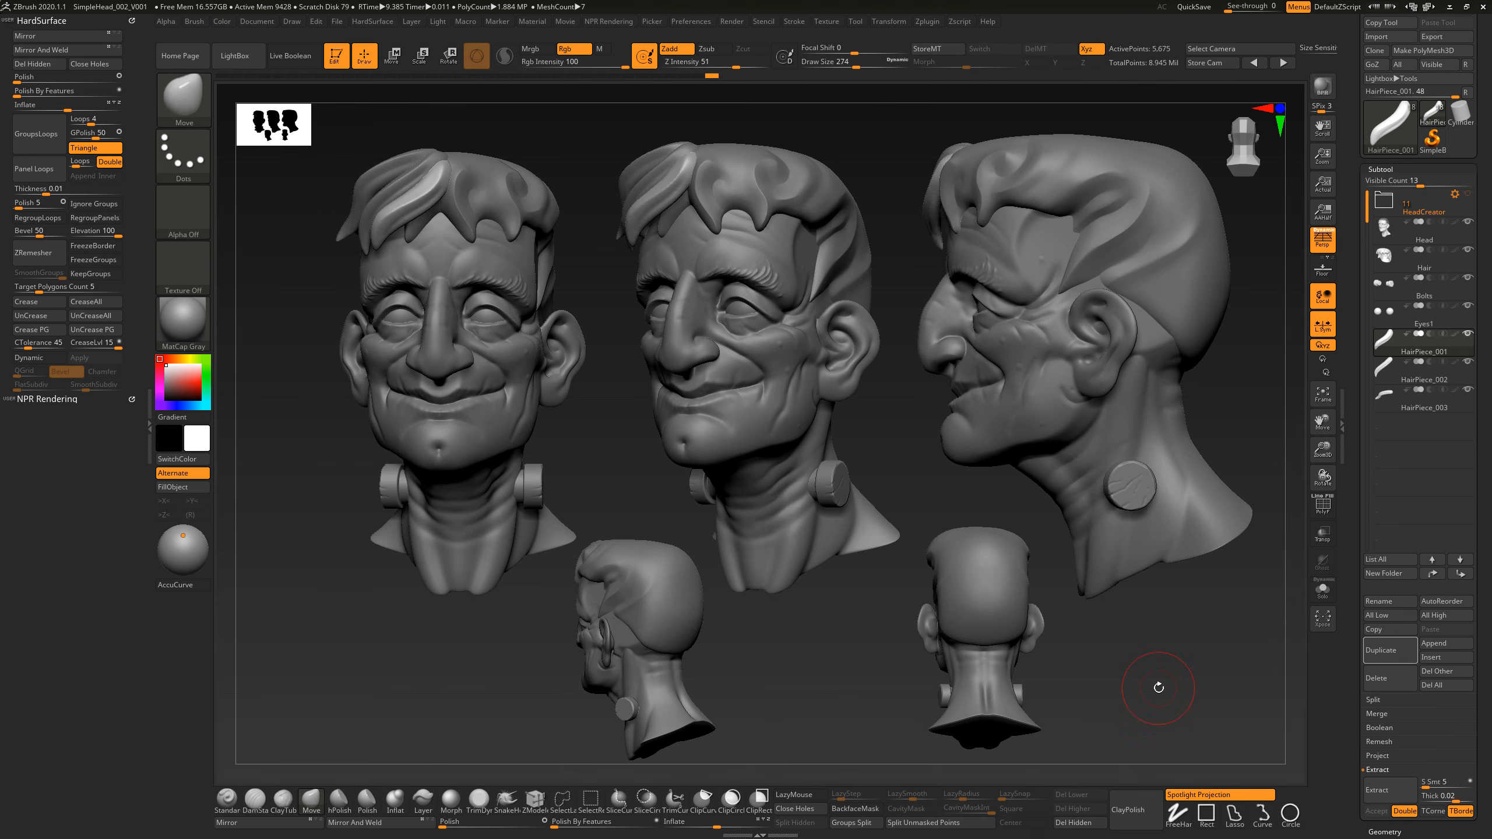
{"action": "key", "text": "super"}
{"action": "type", "text": "sn"}
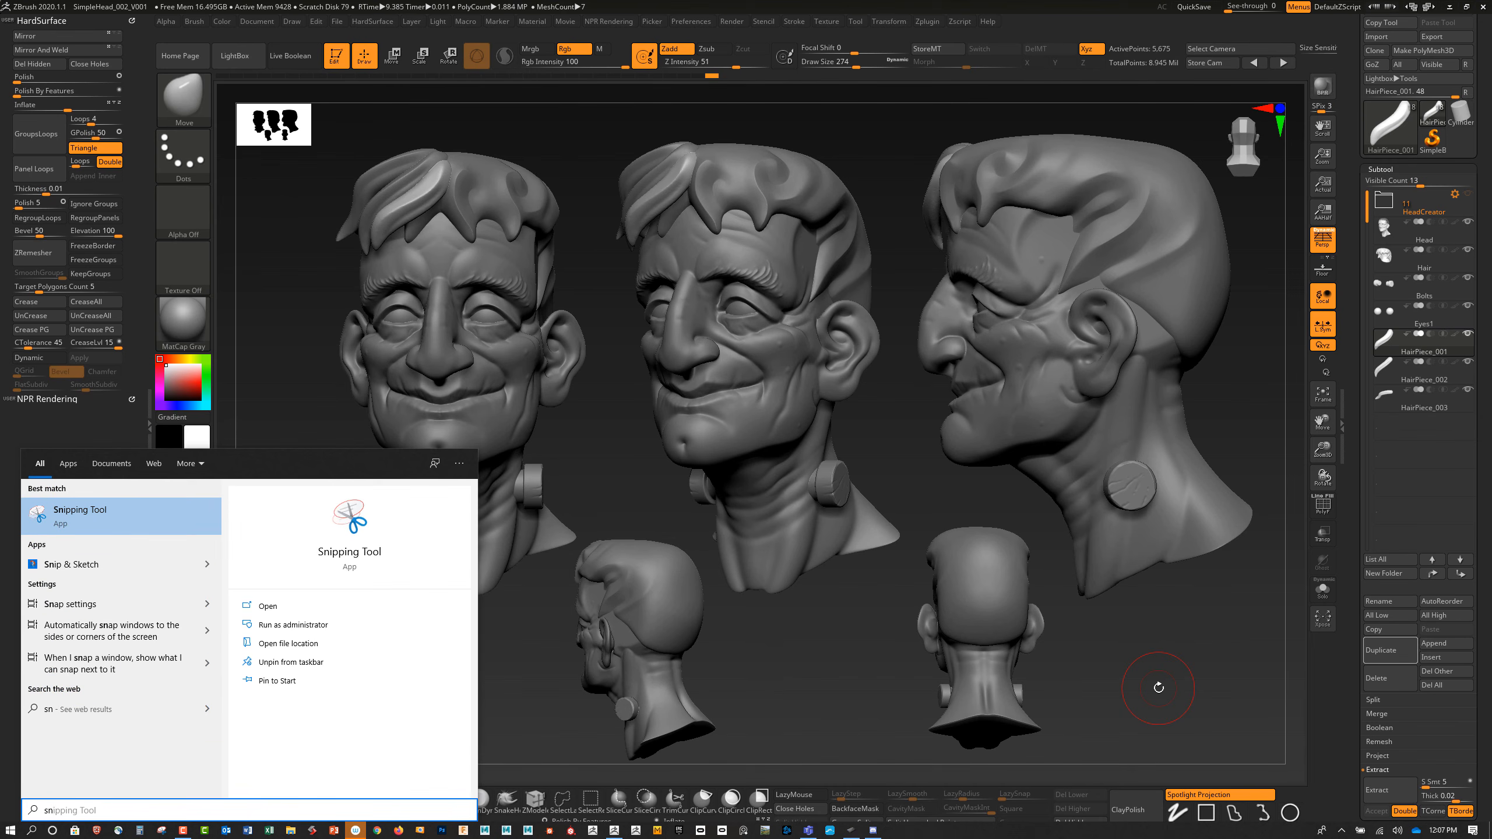
{"action": "key", "text": "Return"}
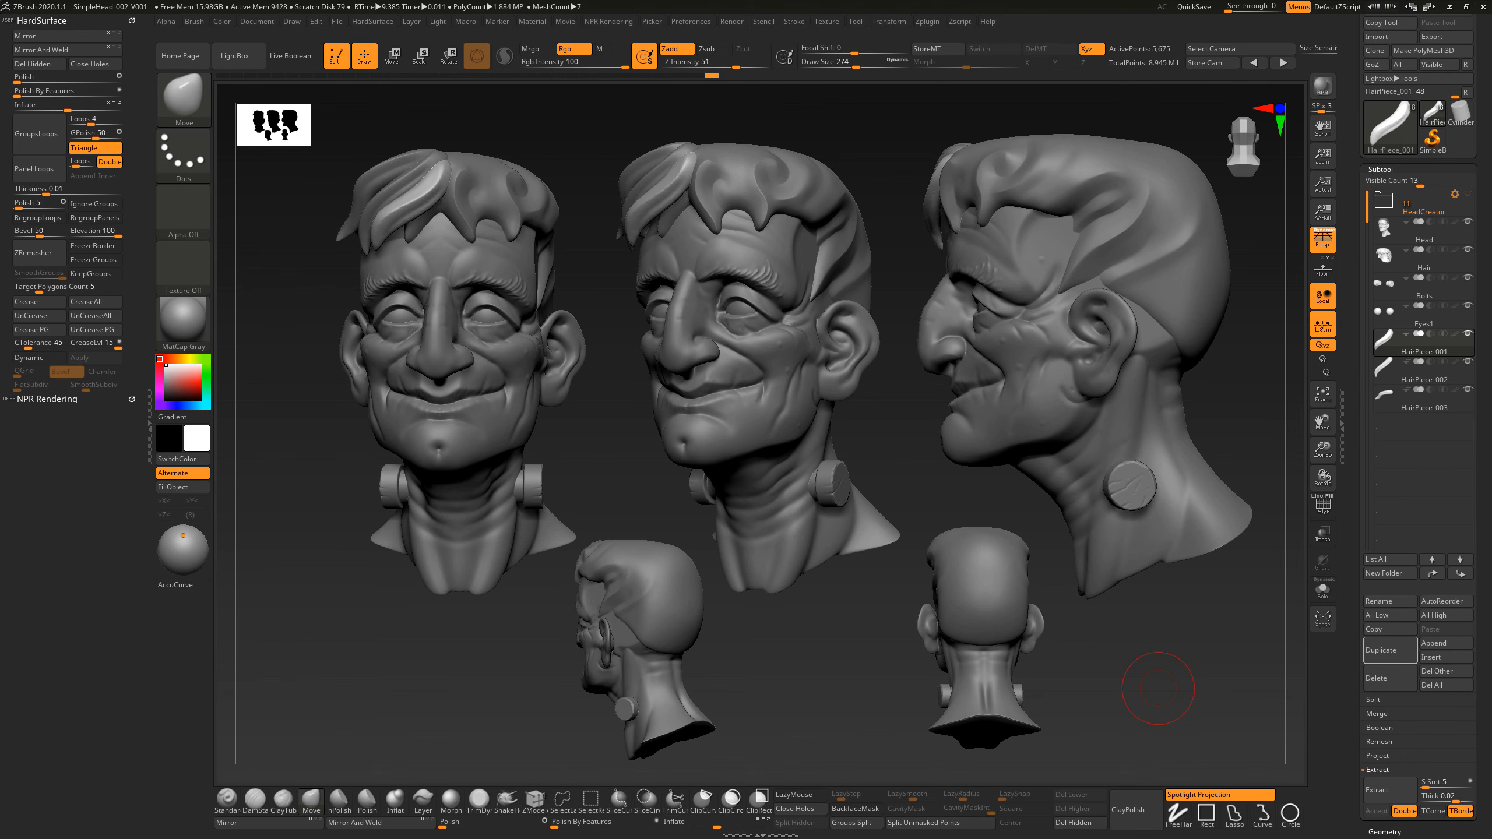
{"action": "left_click", "coordinate": [423, 515]}
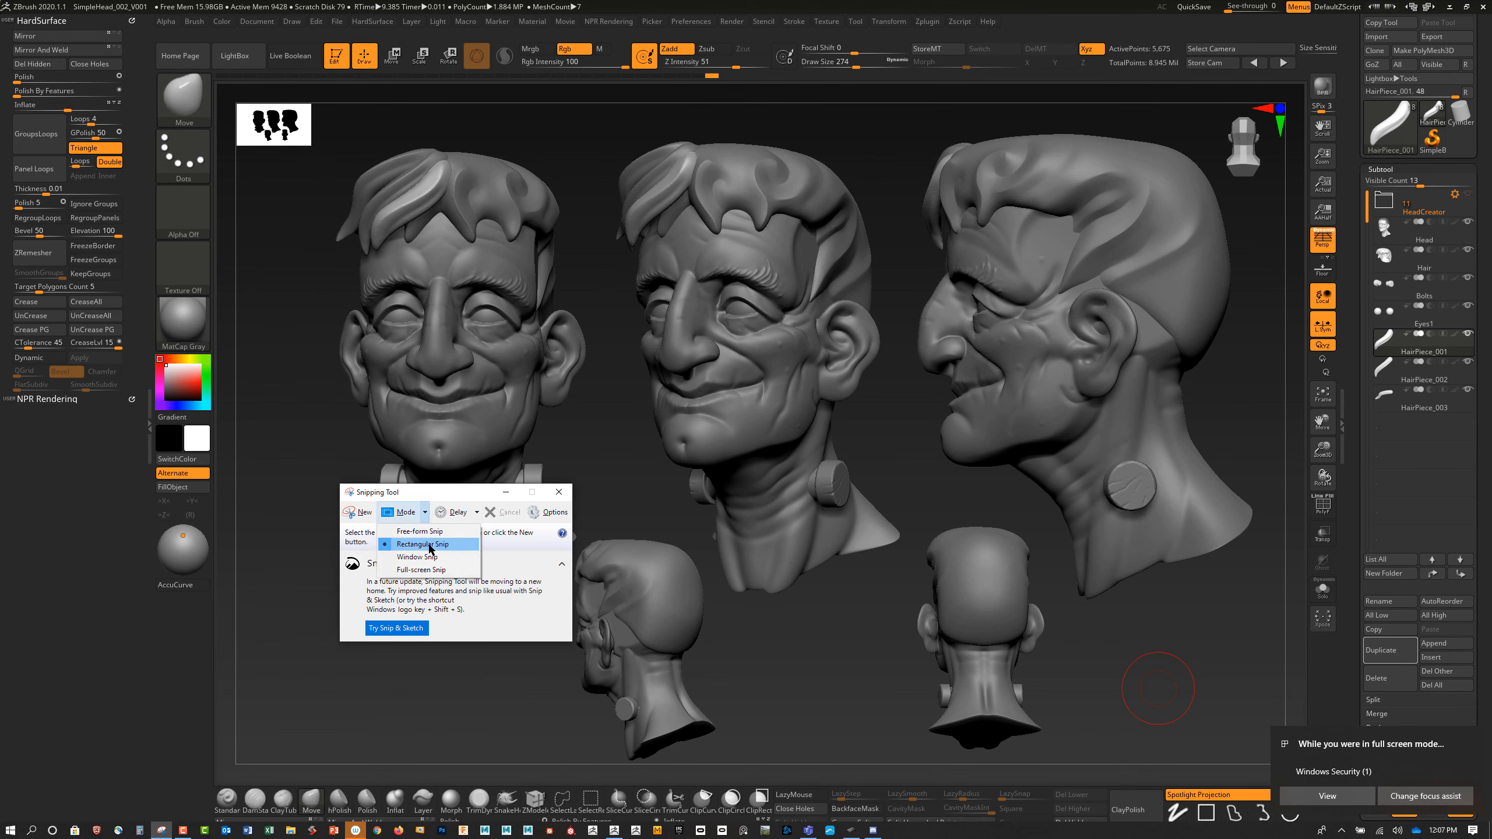
{"action": "left_click", "coordinate": [424, 548]}
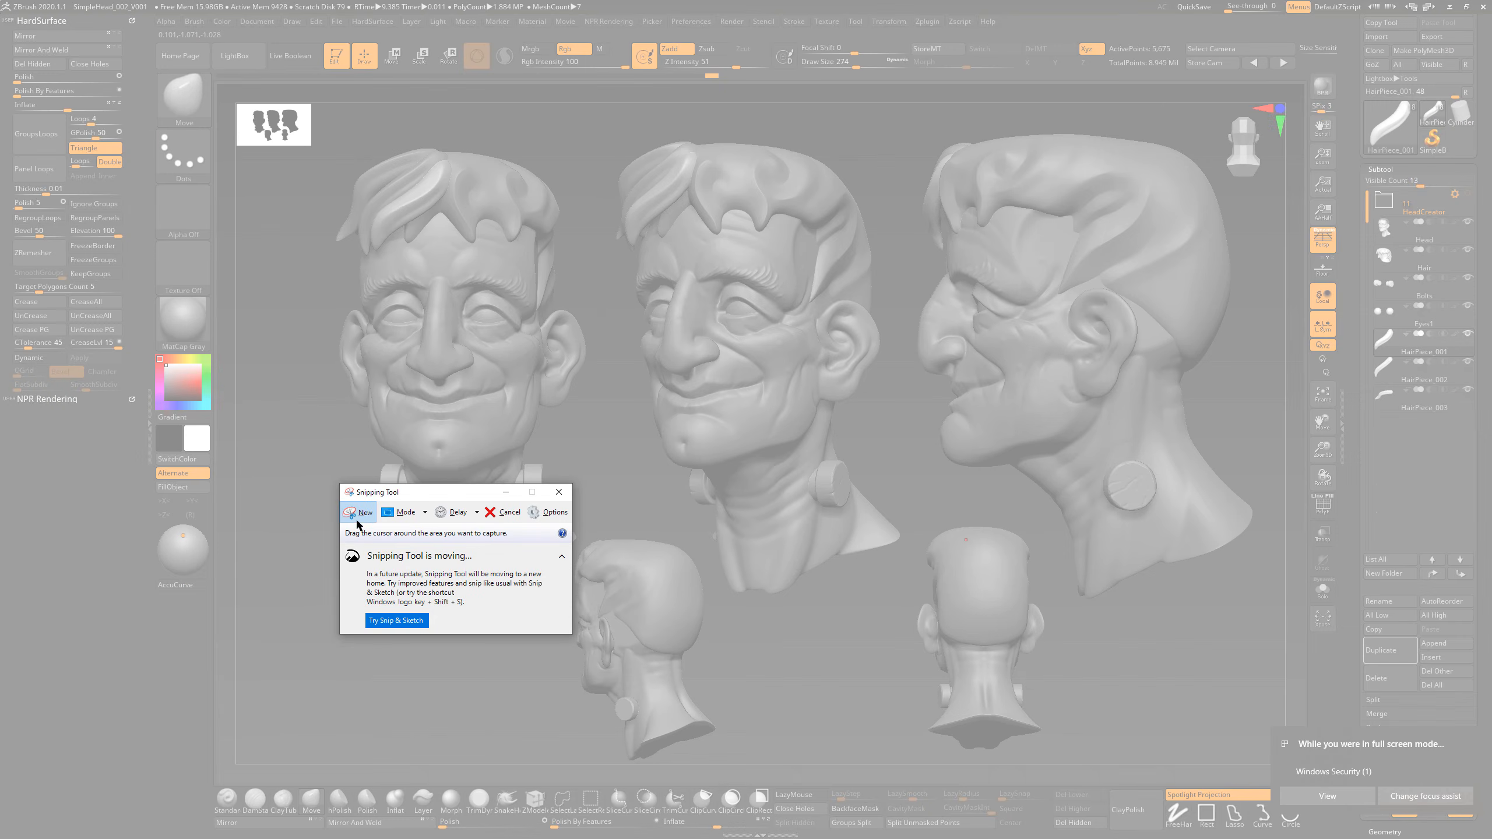
Capture all the bust views on the canvas in one rectangular snip and close the capture window
{"action": "left_click", "coordinate": [358, 518]}
{"action": "left_click", "coordinate": [357, 513]}
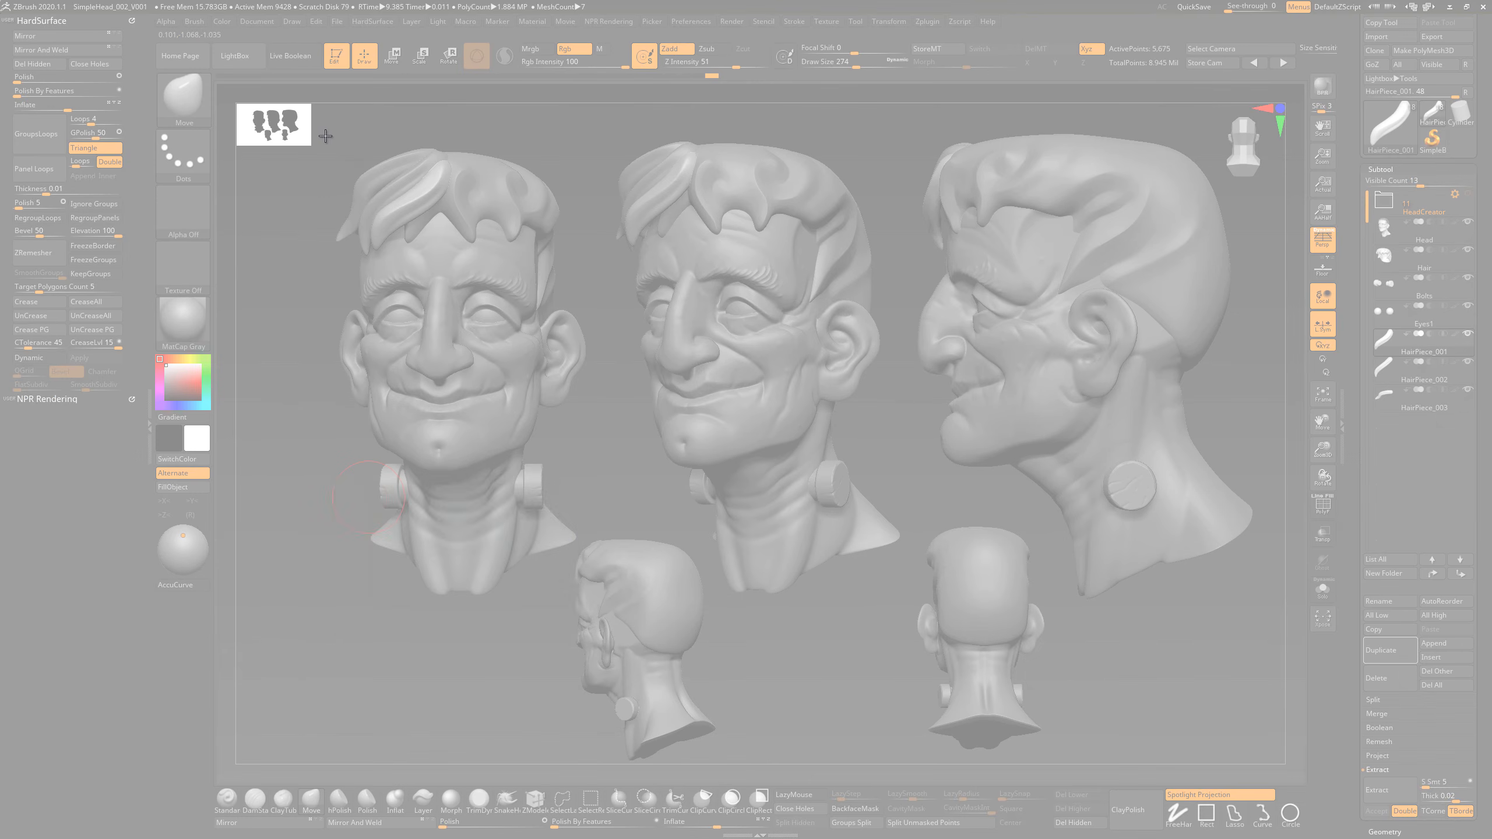
{"action": "left_click_drag", "start_coordinate": [319, 133], "coordinate": [1279, 763]}
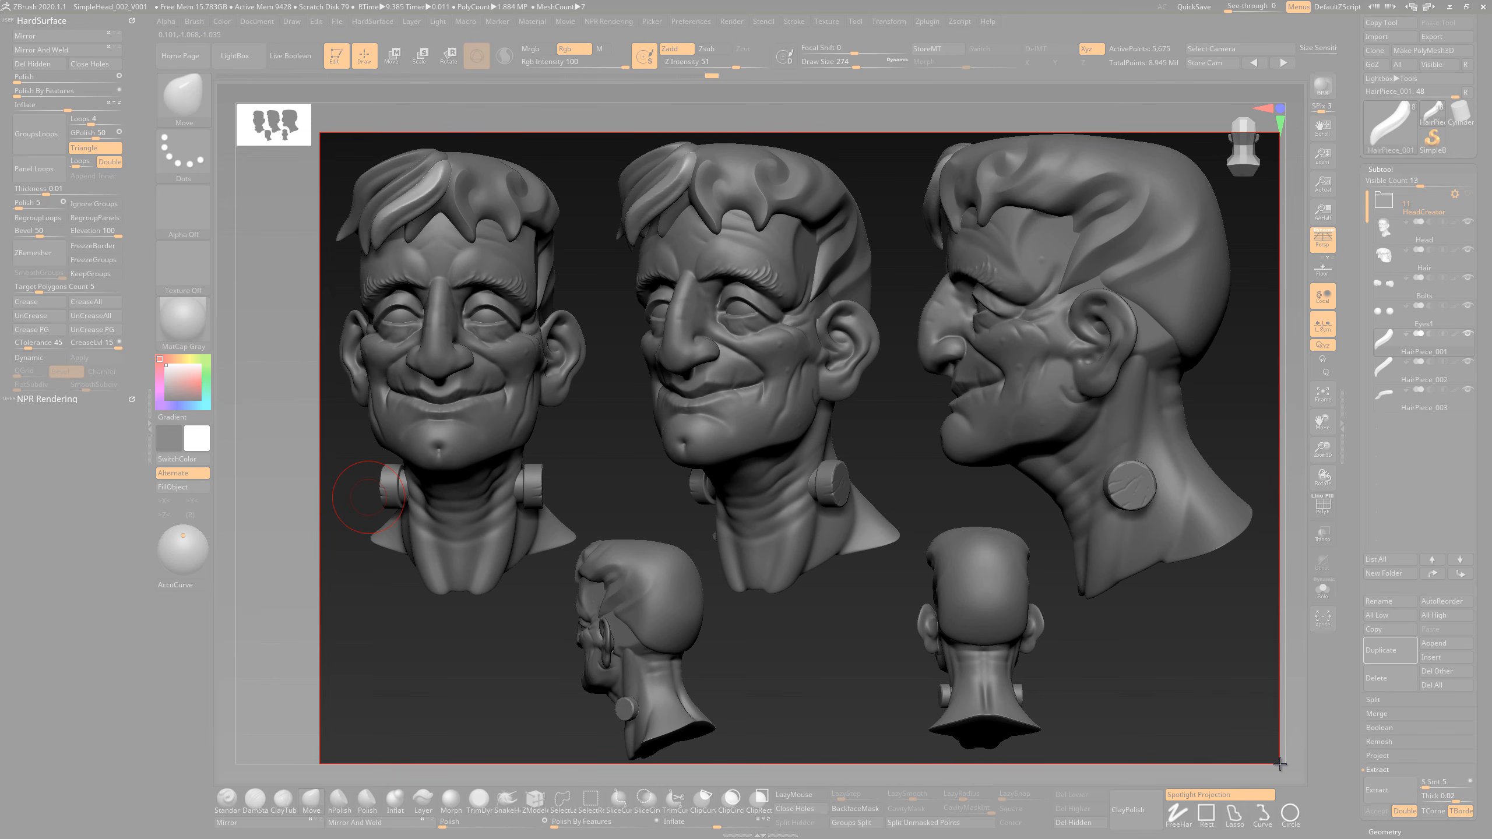
{"action": "left_click_drag", "start_coordinate": [1278, 762], "coordinate": [1278, 762]}
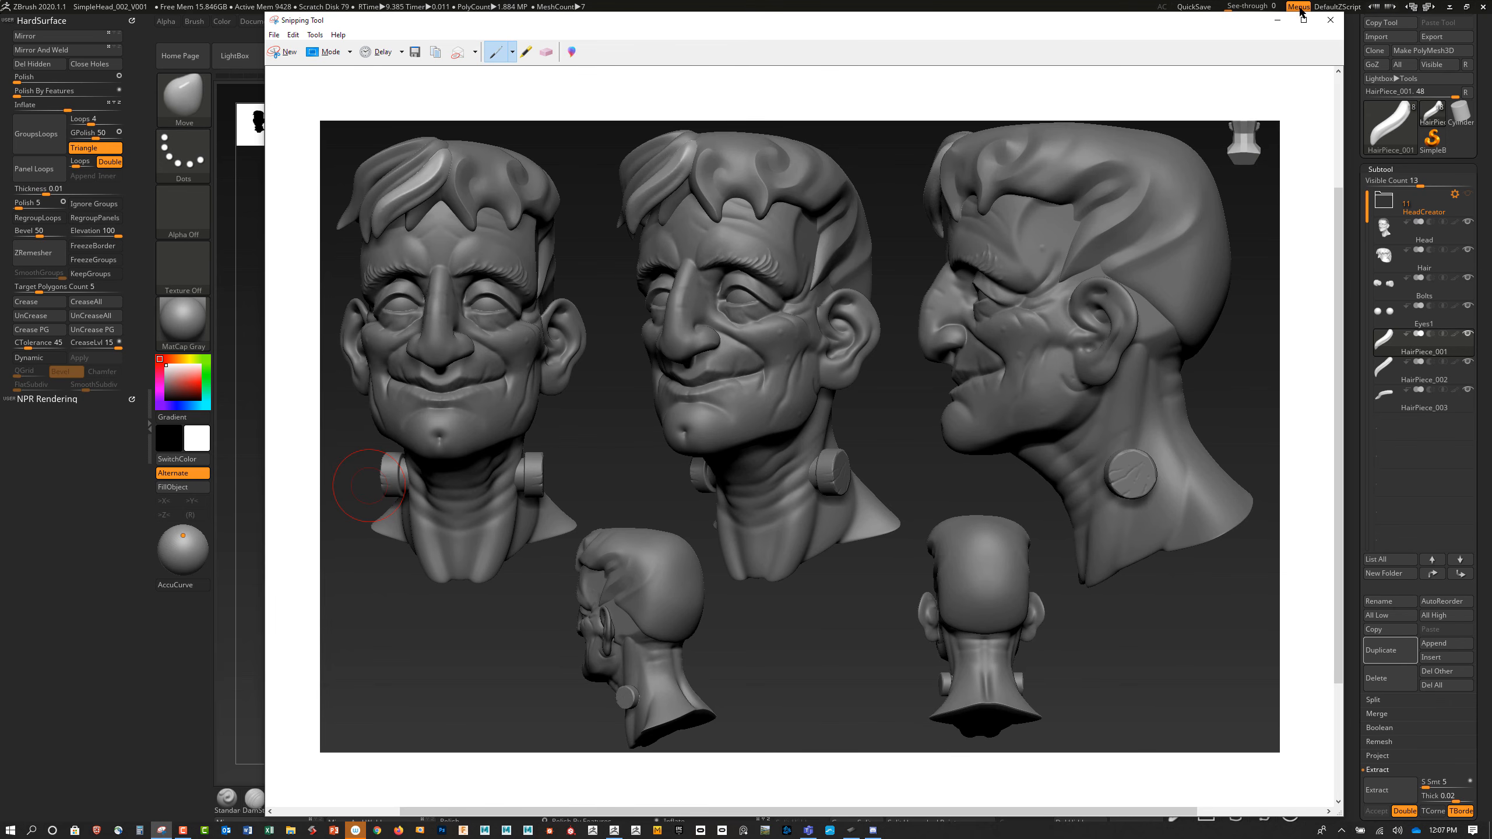
{"action": "left_click", "coordinate": [1330, 21]}
{"action": "left_click", "coordinate": [861, 424]}
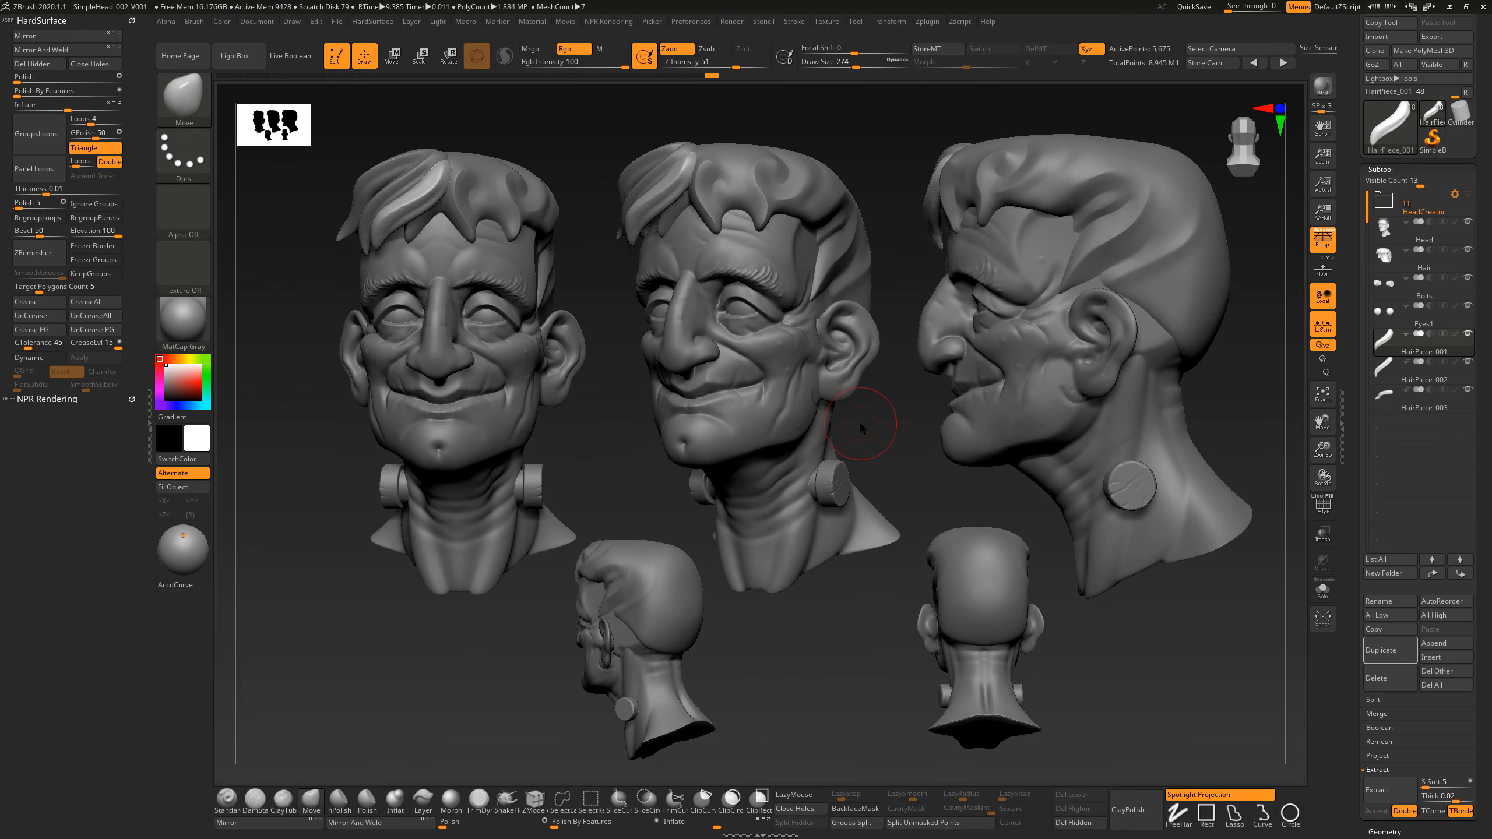
Clear the snapshots from the ZBrush canvas and store a large three-quarter view of the bust as Camera_001
{"action": "left_click", "coordinate": [1031, 587], "text": "ctrl+shift"}
{"action": "left_click_drag", "start_coordinate": [1013, 441], "coordinate": [1155, 498], "text": "alt"}
{"action": "left_click_drag", "start_coordinate": [1154, 497], "coordinate": [1074, 391], "text": "alt"}
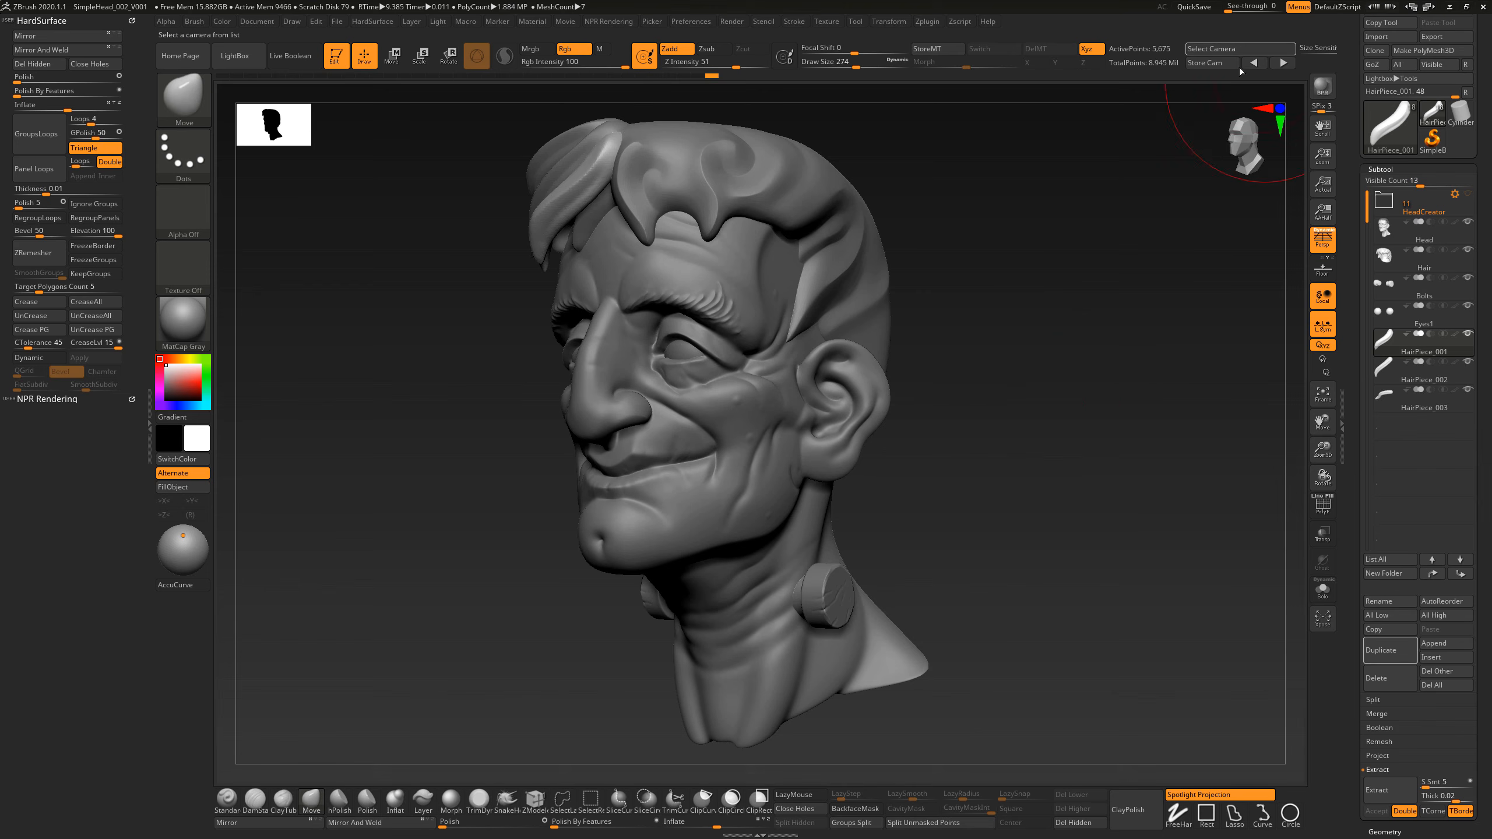
{"action": "left_click", "coordinate": [1213, 63]}
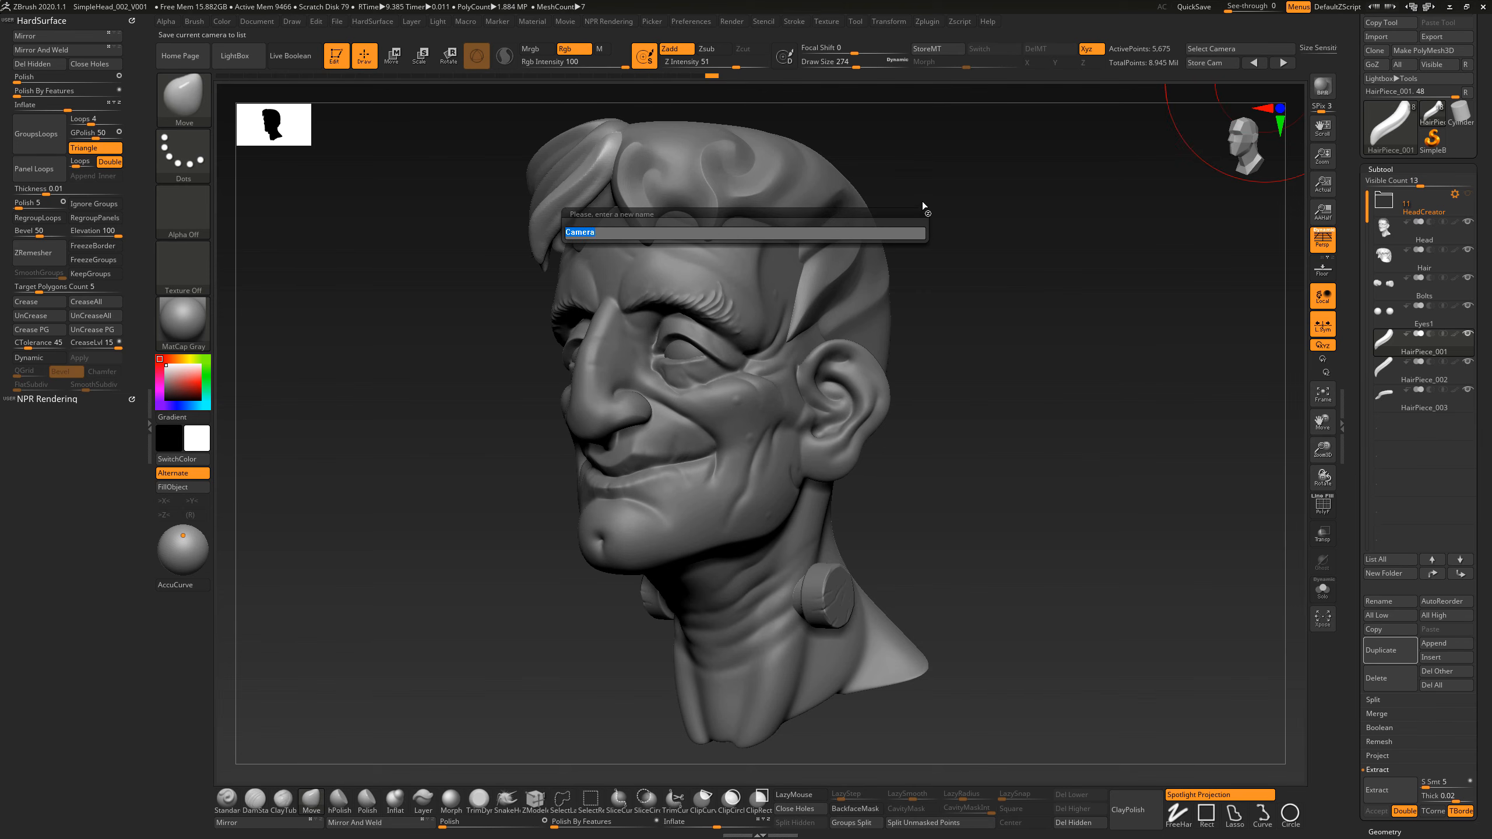
{"action": "type", "text": "_001"}
{"action": "key", "text": "Return"}
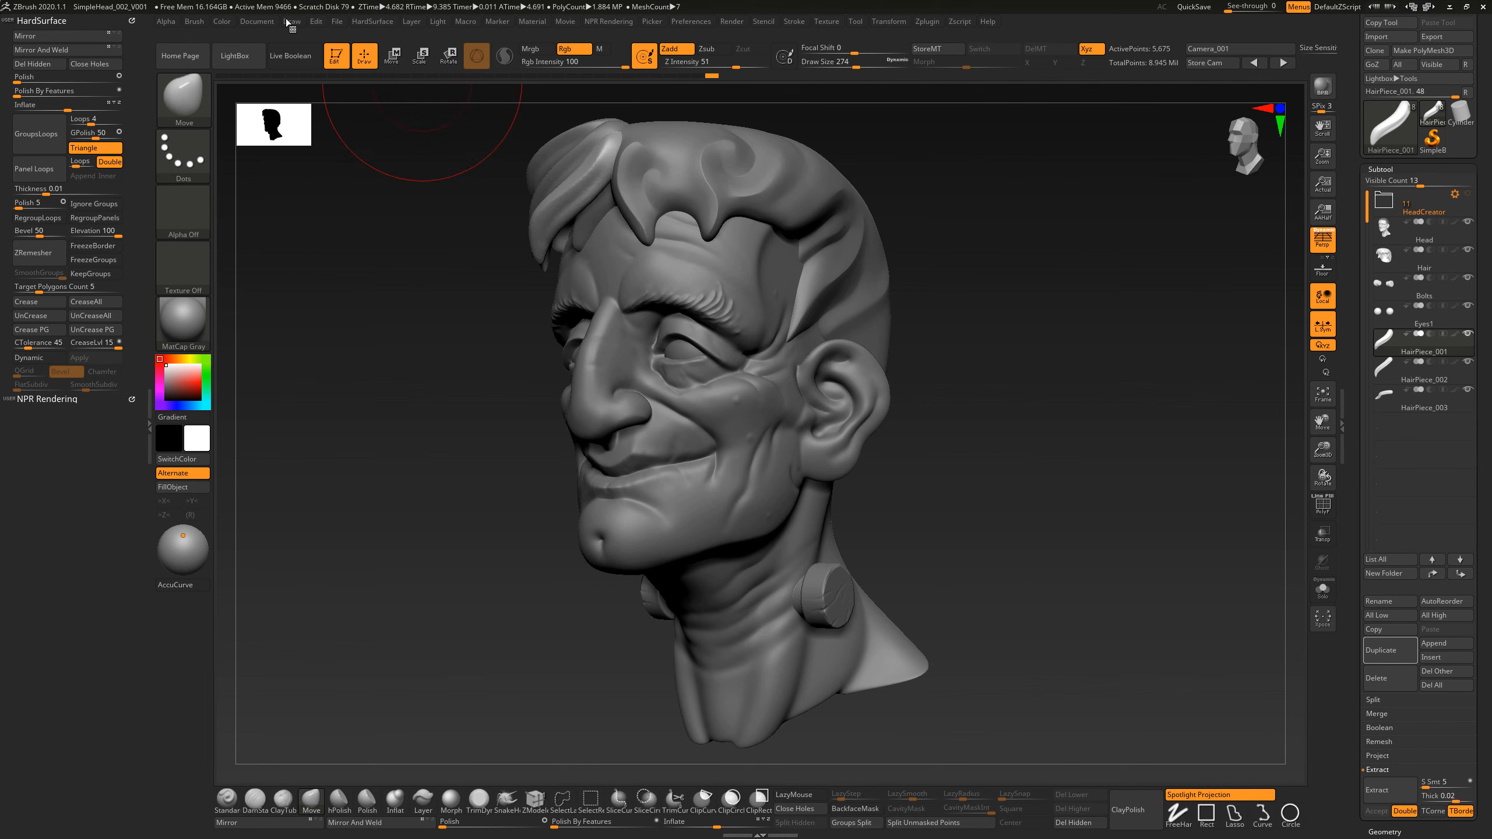
Save the project over the existing file SimpleHead_002_V001.ZPR
{"action": "left_click", "coordinate": [336, 21]}
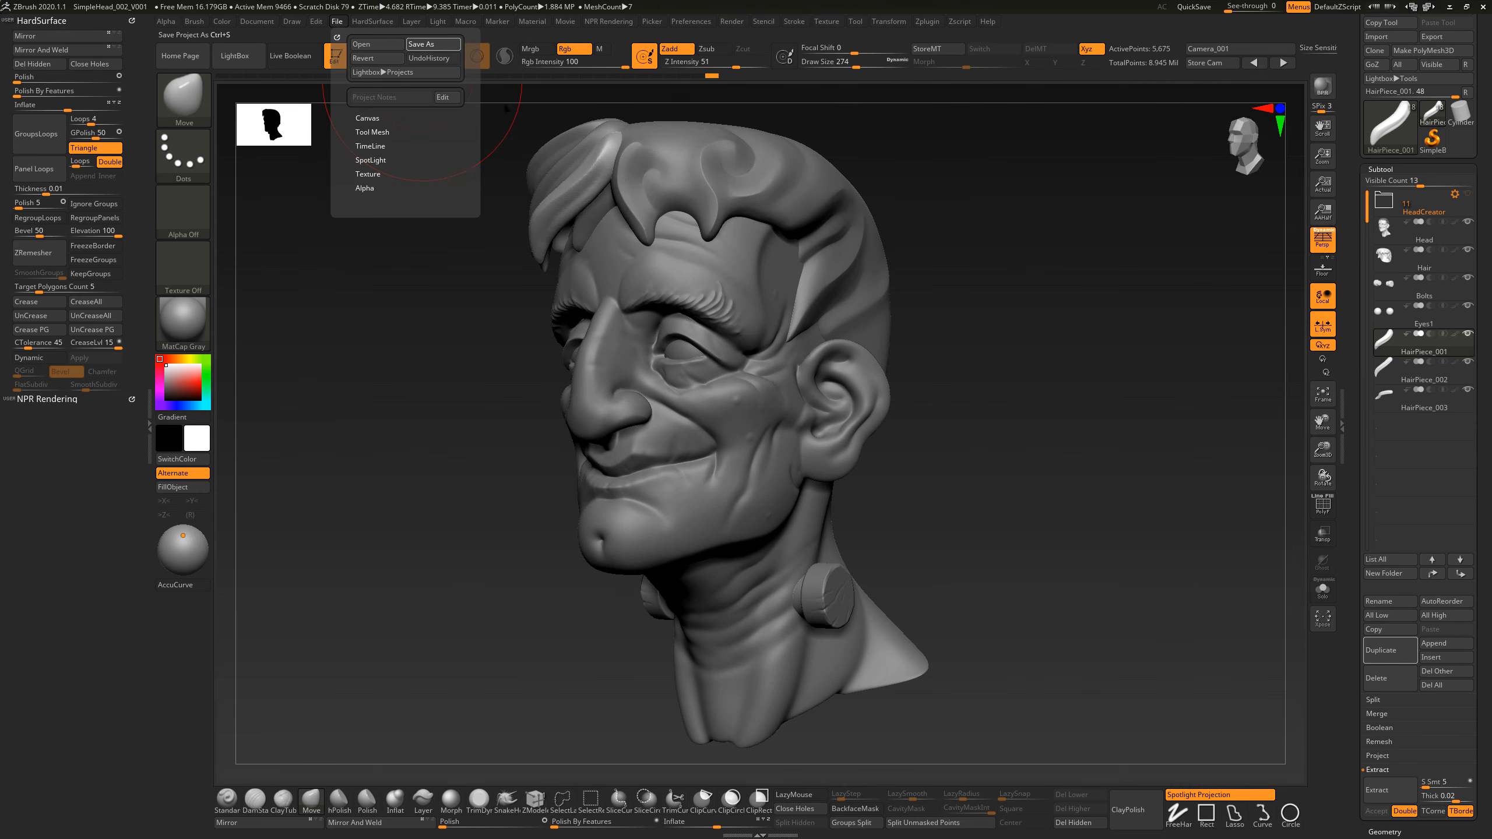
{"action": "left_click", "coordinate": [433, 44]}
{"action": "left_click", "coordinate": [834, 260]}
{"action": "left_click", "coordinate": [1141, 563]}
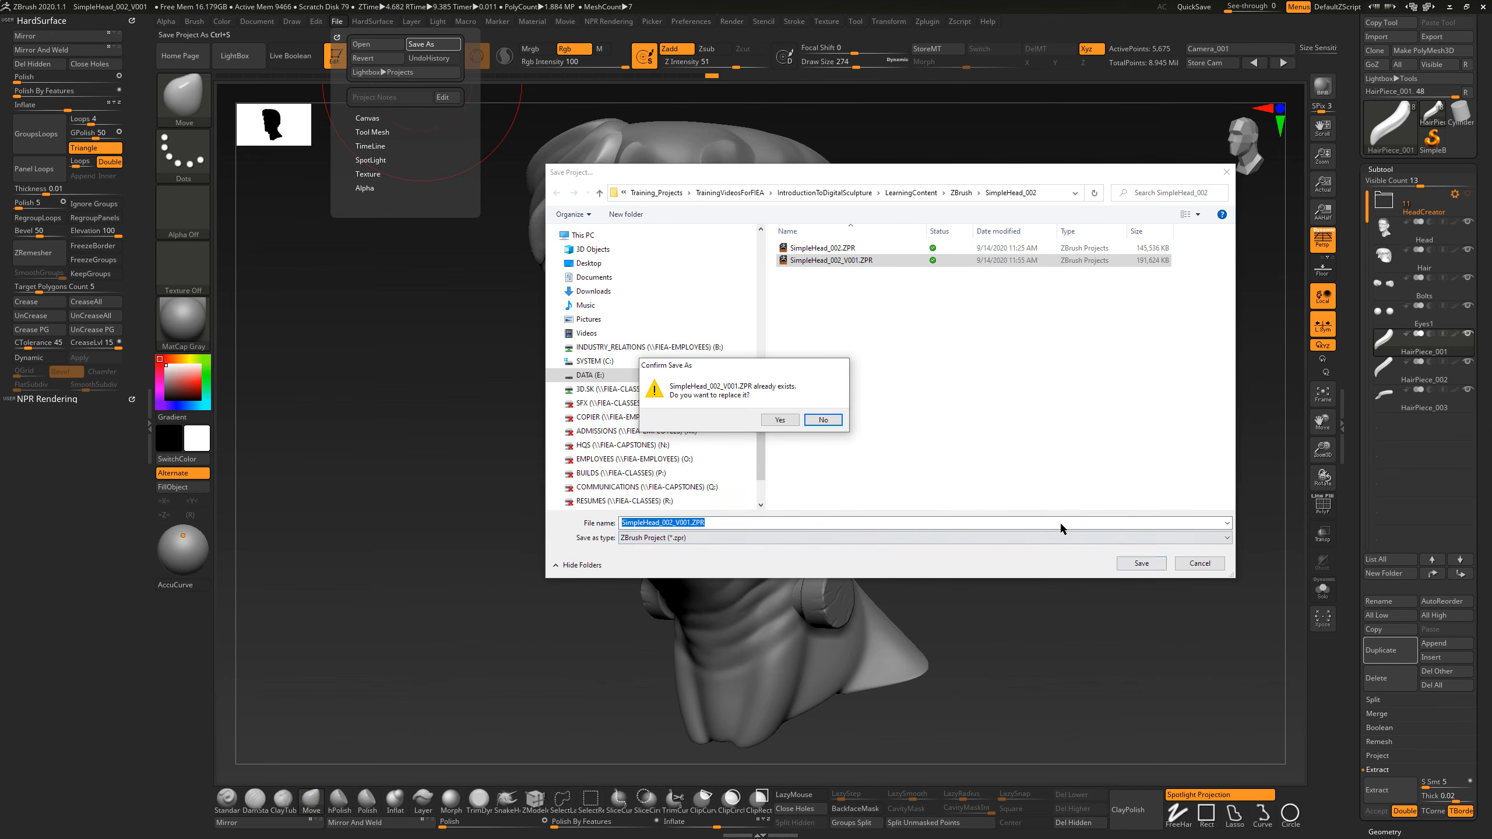
{"action": "left_click", "coordinate": [779, 419]}
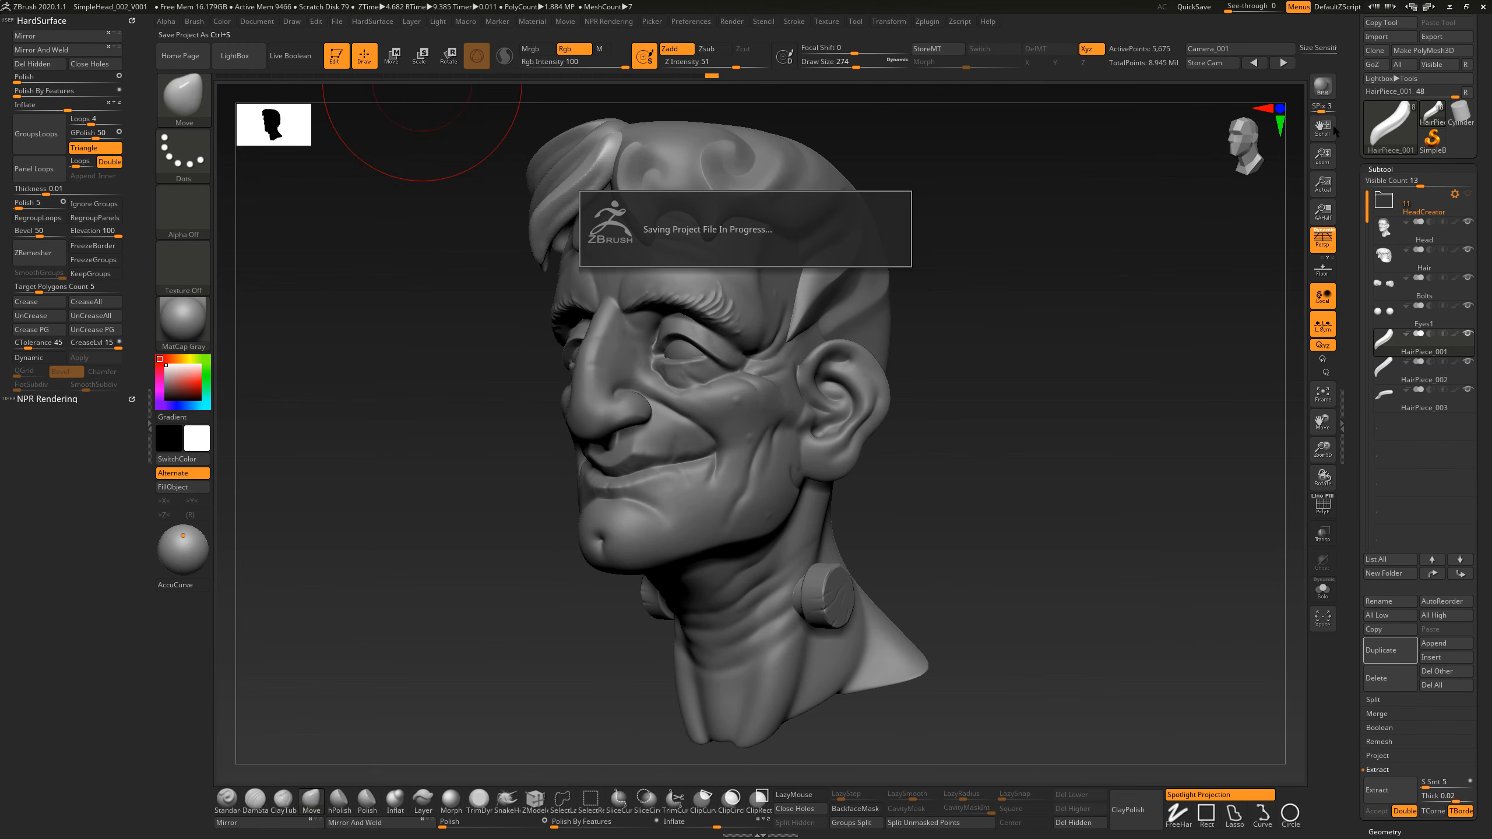
Render the three-quarter view of the bust with Best Preview Render
{"action": "left_click", "coordinate": [1322, 86]}
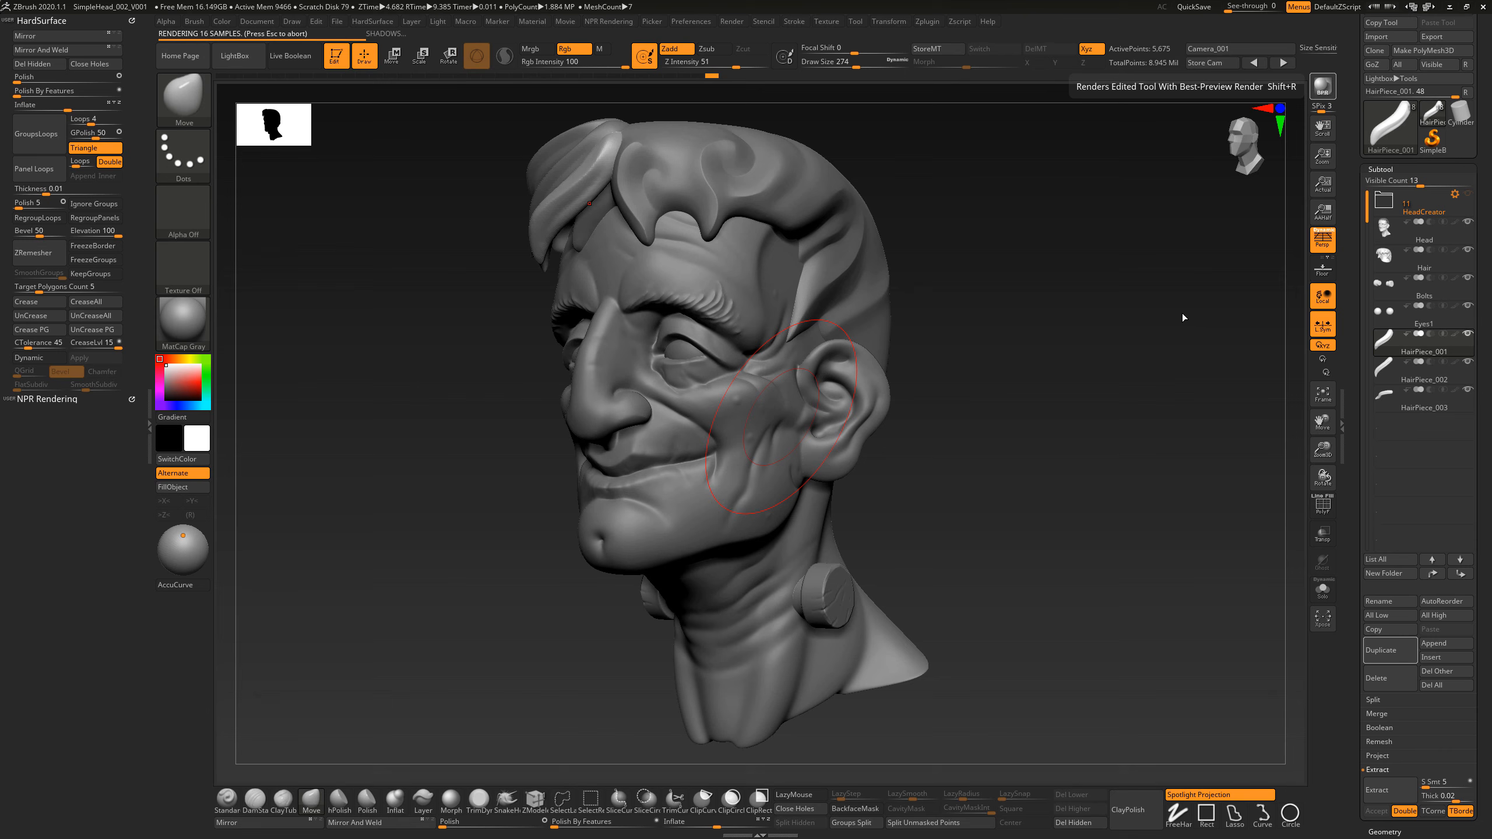